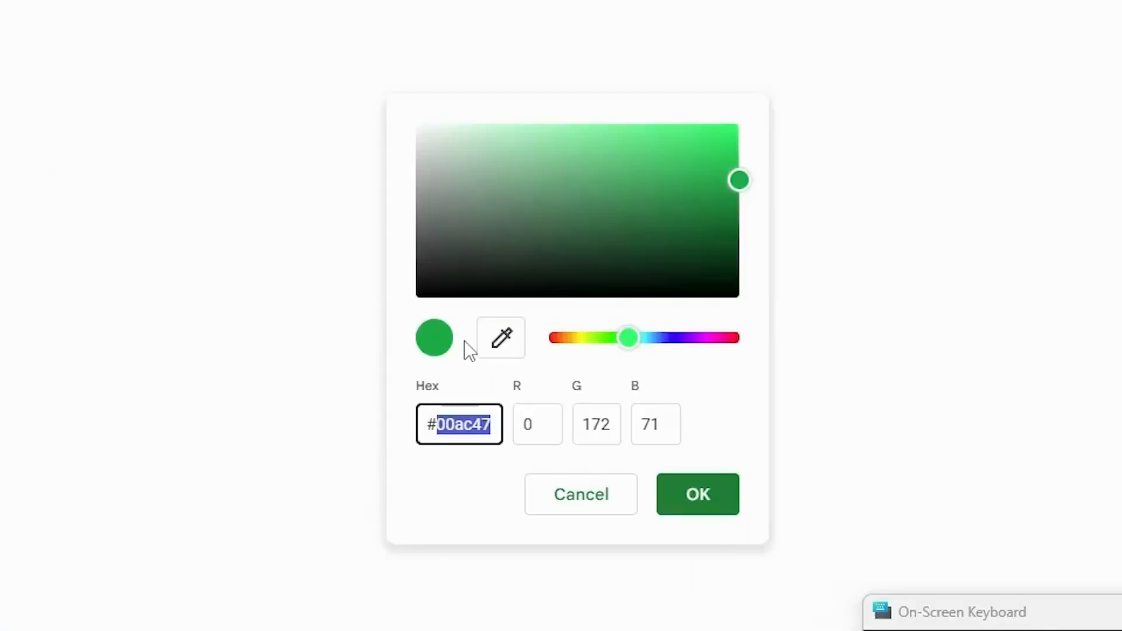
Step: Define a custom color with the hex code #EAF5E8
{"action": "type", "text": "EAF5"}
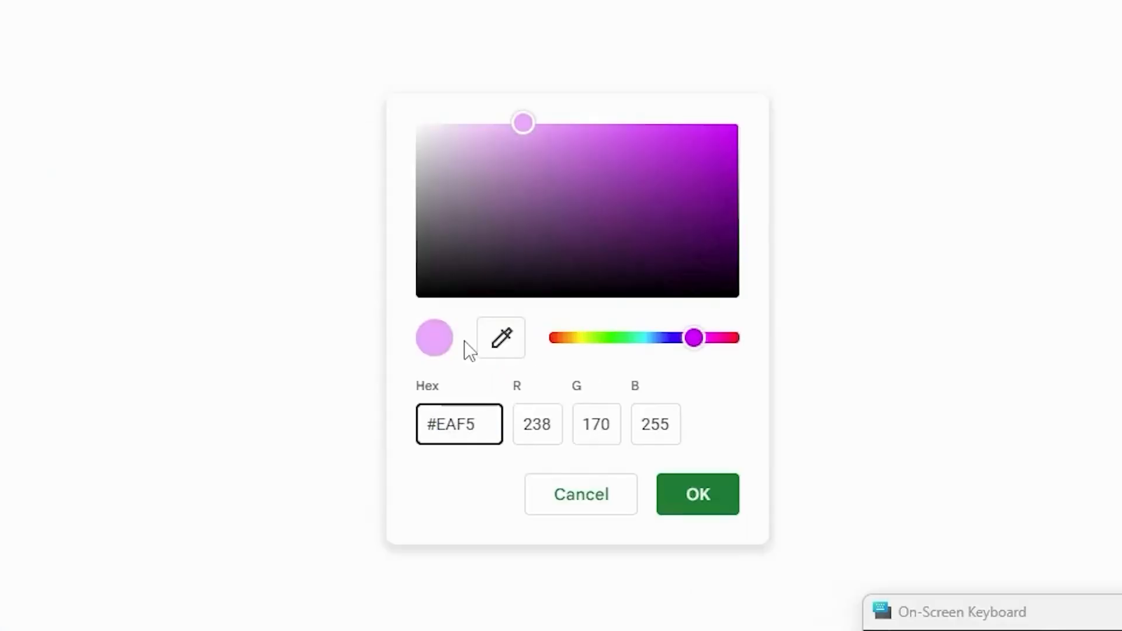
{"action": "type", "text": "E8"}
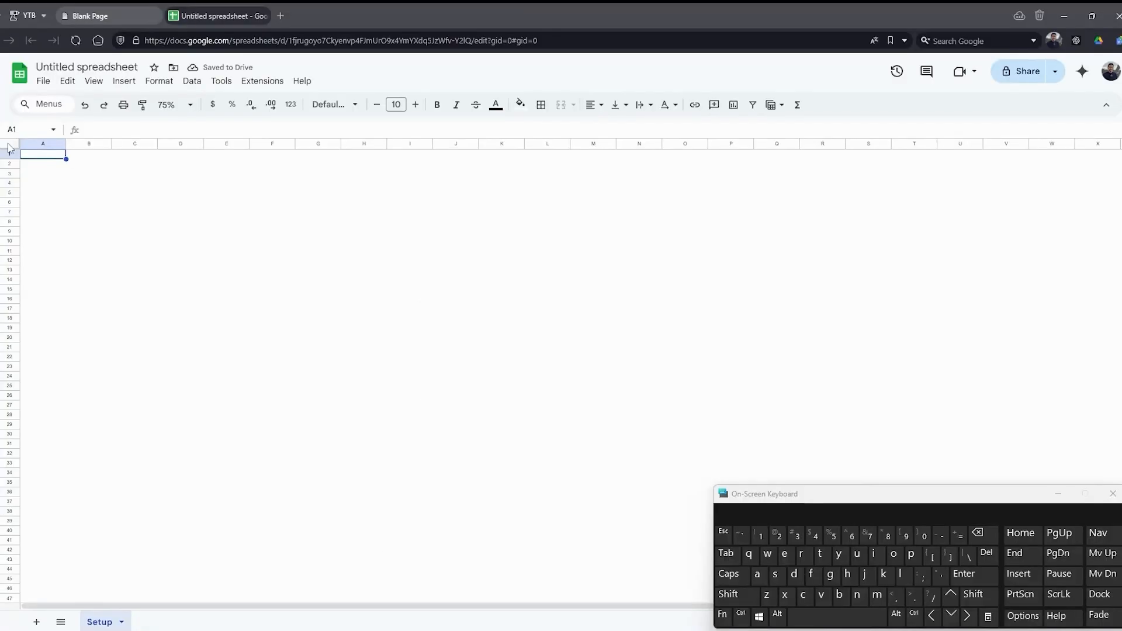
Step: Set the font of the entire Setup sheet to Inter at size 10
{"action": "left_click", "coordinate": [10, 144]}
{"action": "left_click", "coordinate": [333, 104]}
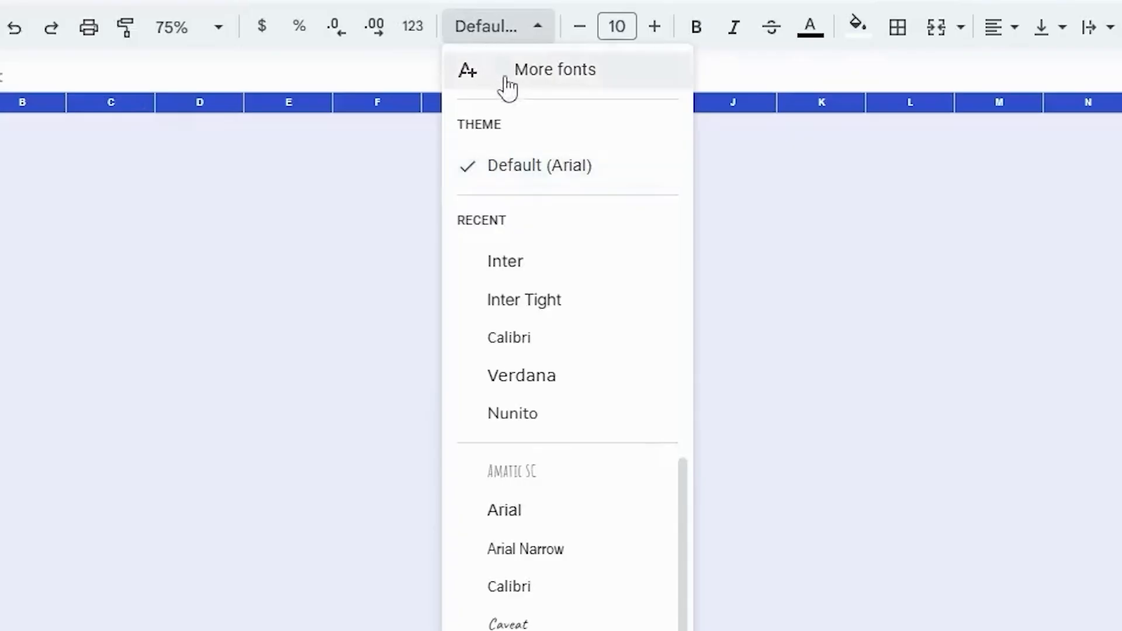
{"action": "left_click", "coordinate": [524, 272]}
{"action": "left_click", "coordinate": [615, 26]}
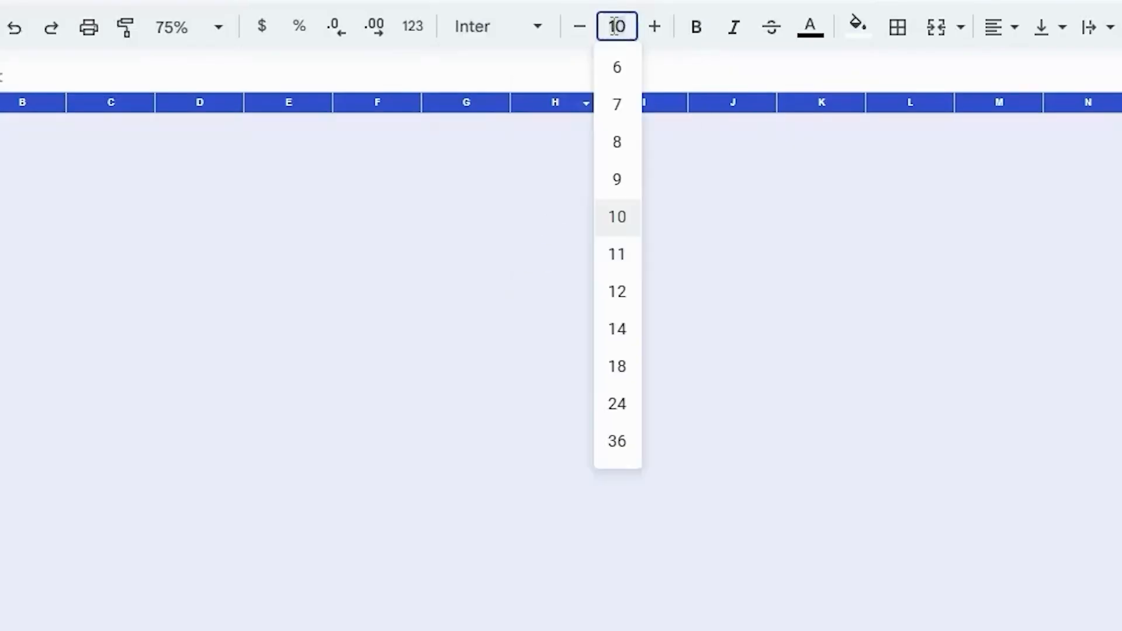
{"action": "left_click", "coordinate": [615, 222]}
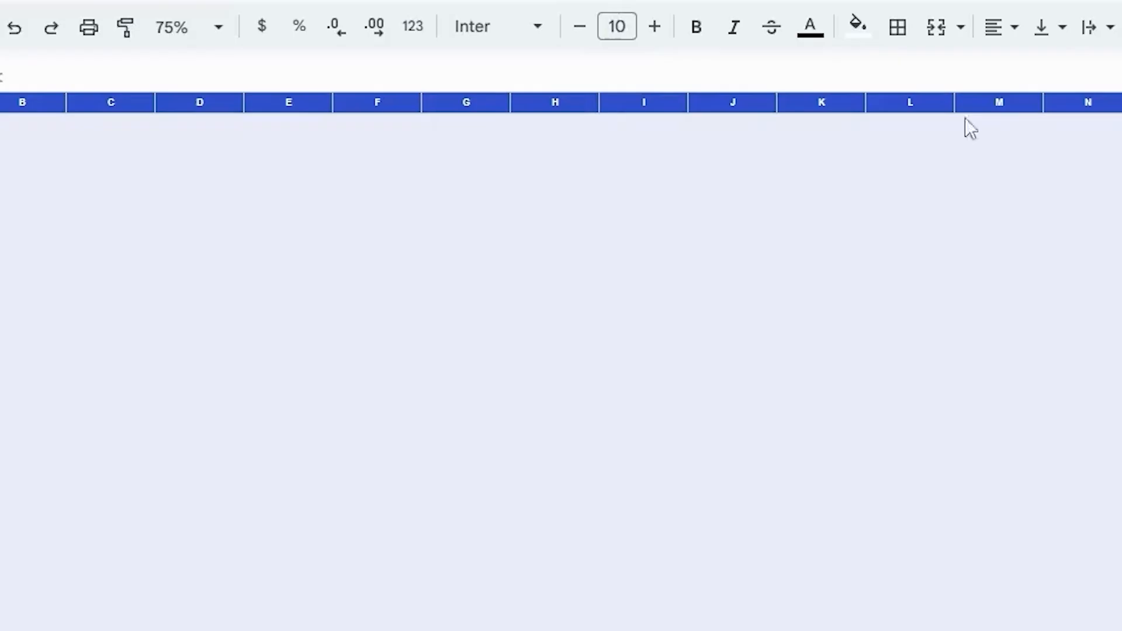
Step: Change the whole sheet's text color to dark gray and align all cells vertically to the middle
{"action": "left_click", "coordinate": [813, 29]}
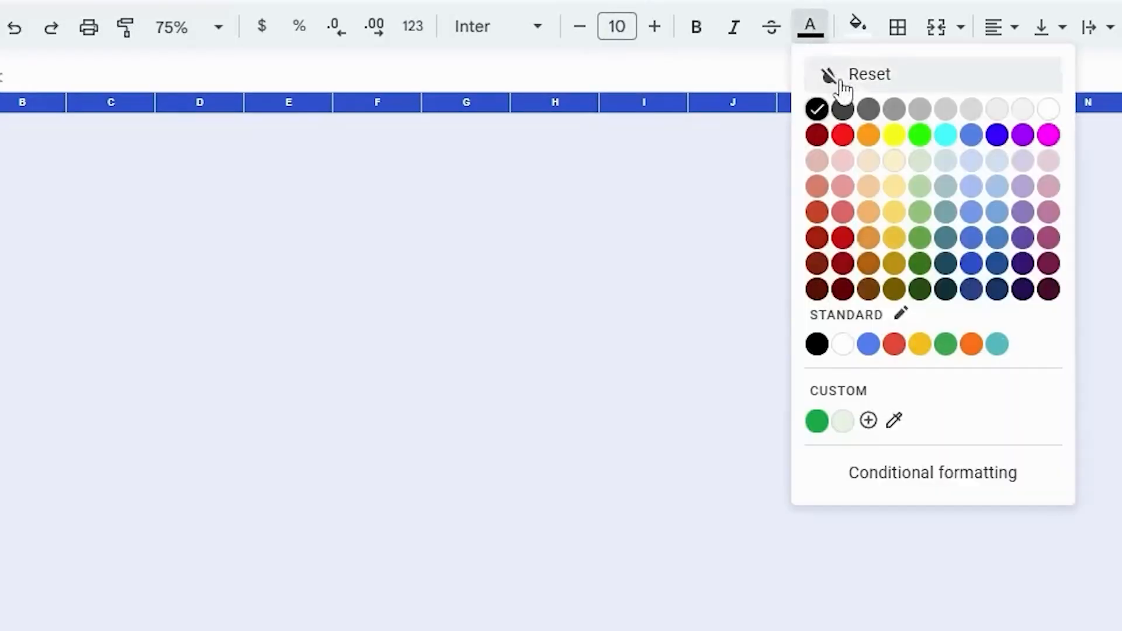
{"action": "left_click", "coordinate": [870, 113]}
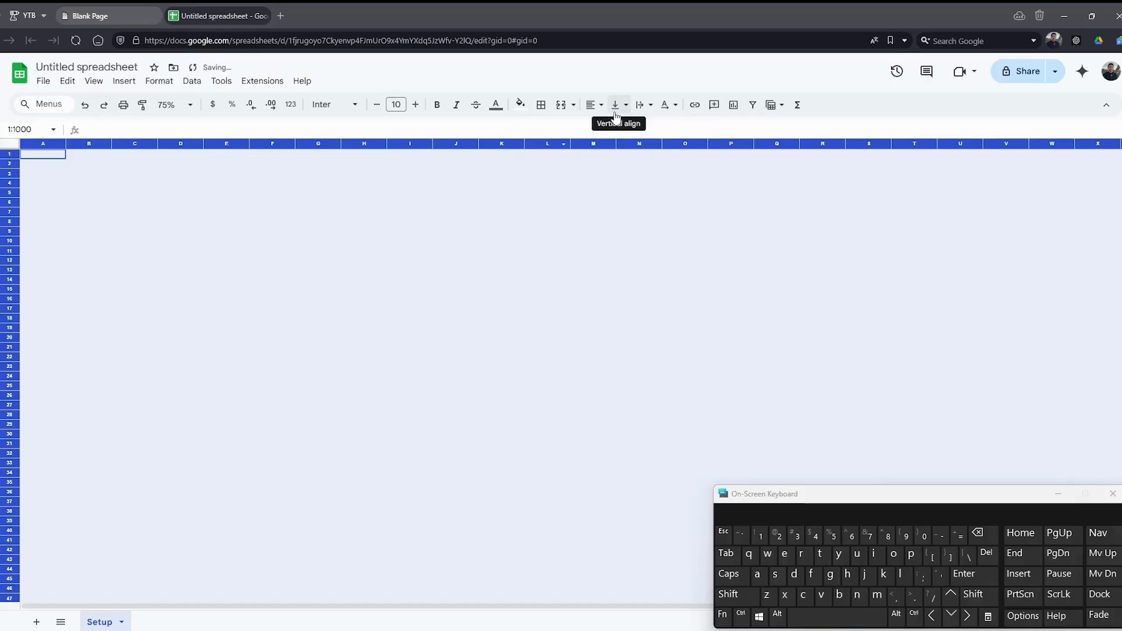
{"action": "left_click", "coordinate": [625, 110]}
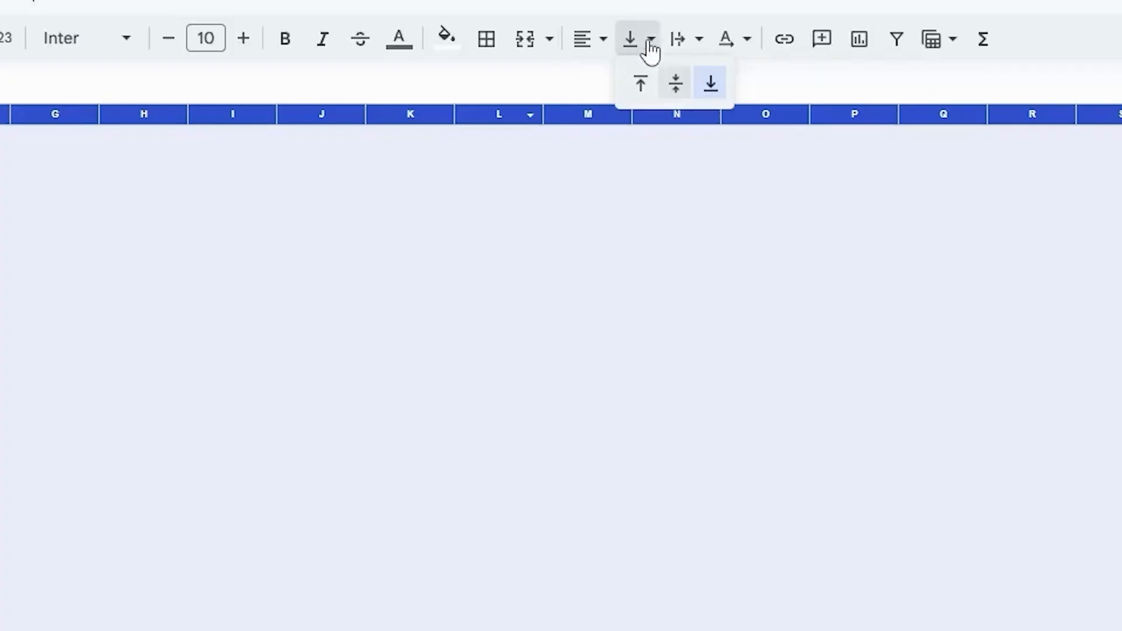
{"action": "left_click", "coordinate": [638, 128]}
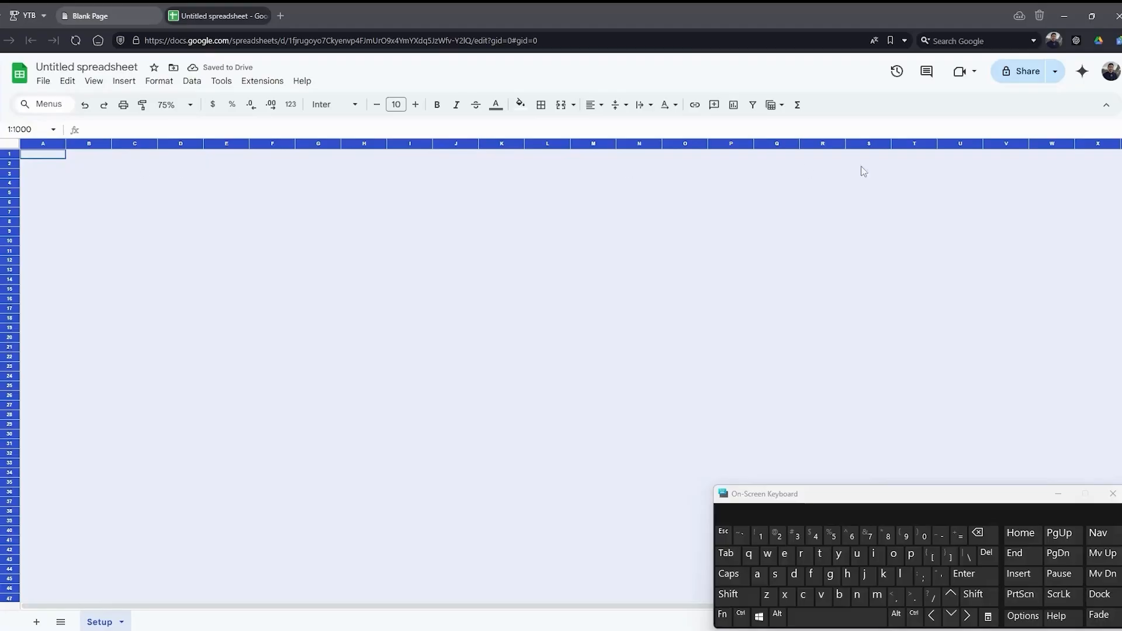
Step: Delete column Z from the sheet
{"action": "left_click_drag", "start_coordinate": [412, 603], "coordinate": [466, 606]}
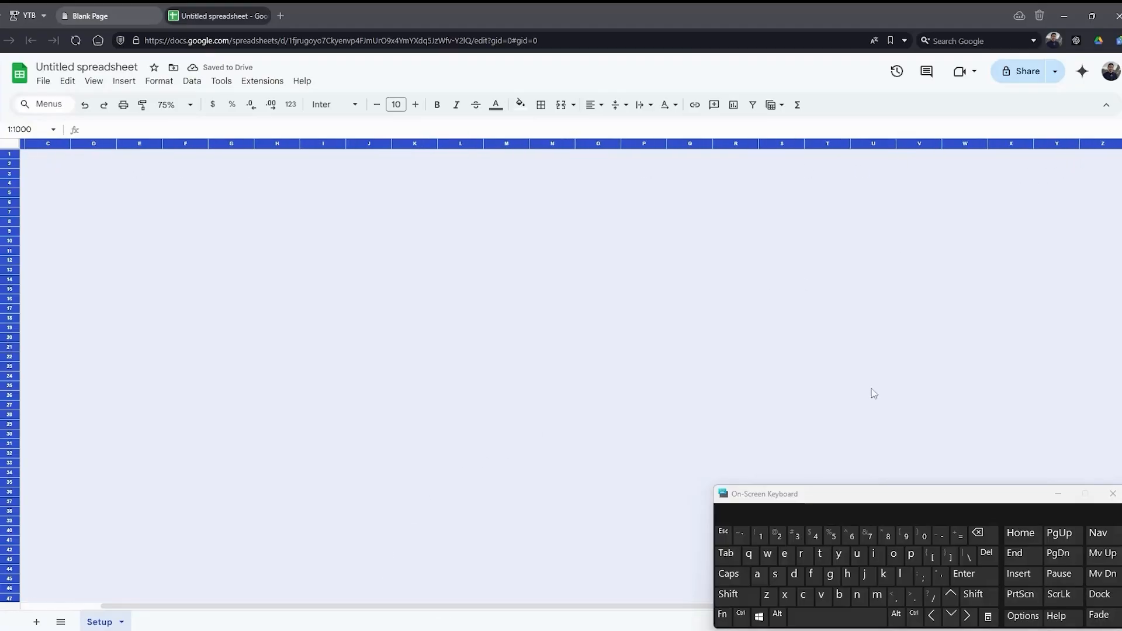
{"action": "left_click", "coordinate": [1031, 225]}
{"action": "left_click", "coordinate": [1099, 143]}
{"action": "right_click", "coordinate": [1099, 143]}
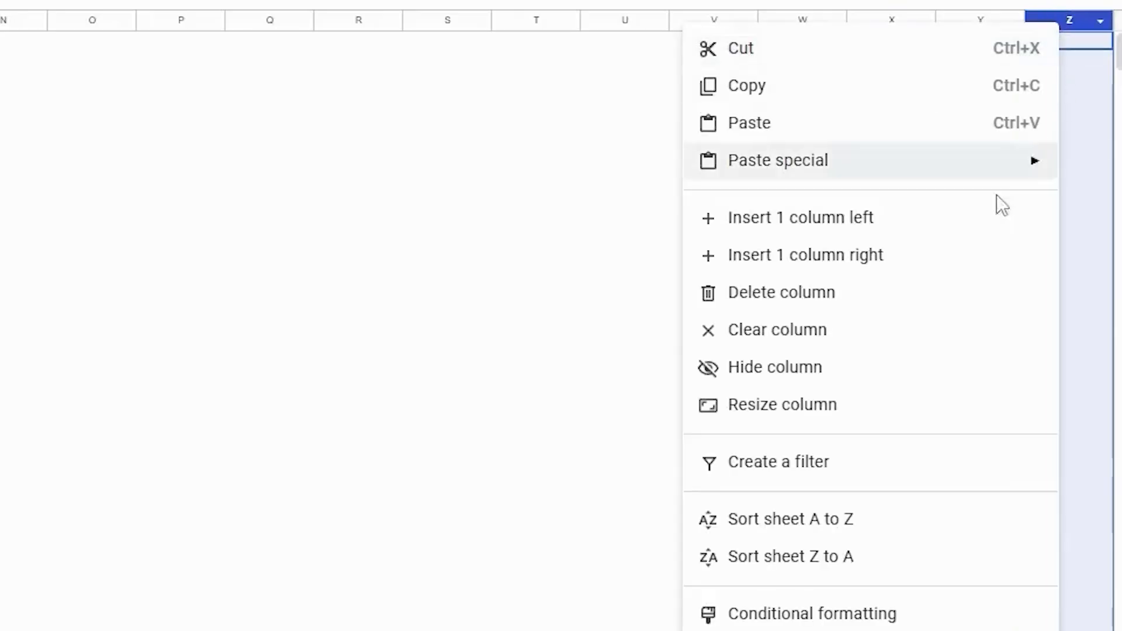
{"action": "left_click", "coordinate": [896, 301]}
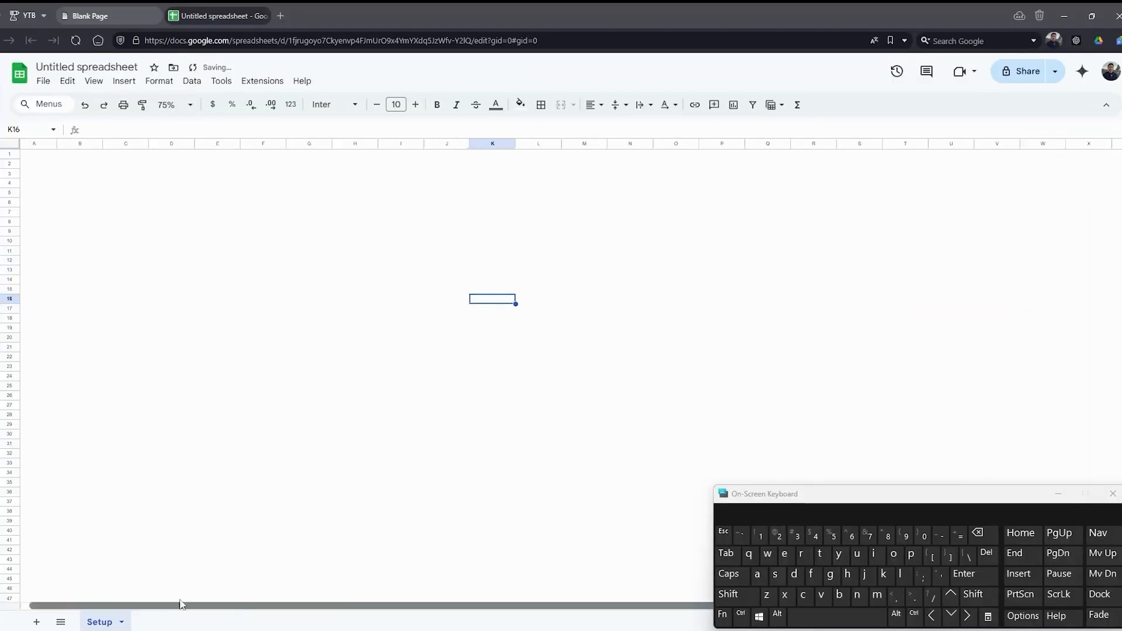
Step: Delete all rows from 50 through 1000
{"action": "left_click_drag", "start_coordinate": [183, 602], "coordinate": [144, 603]}
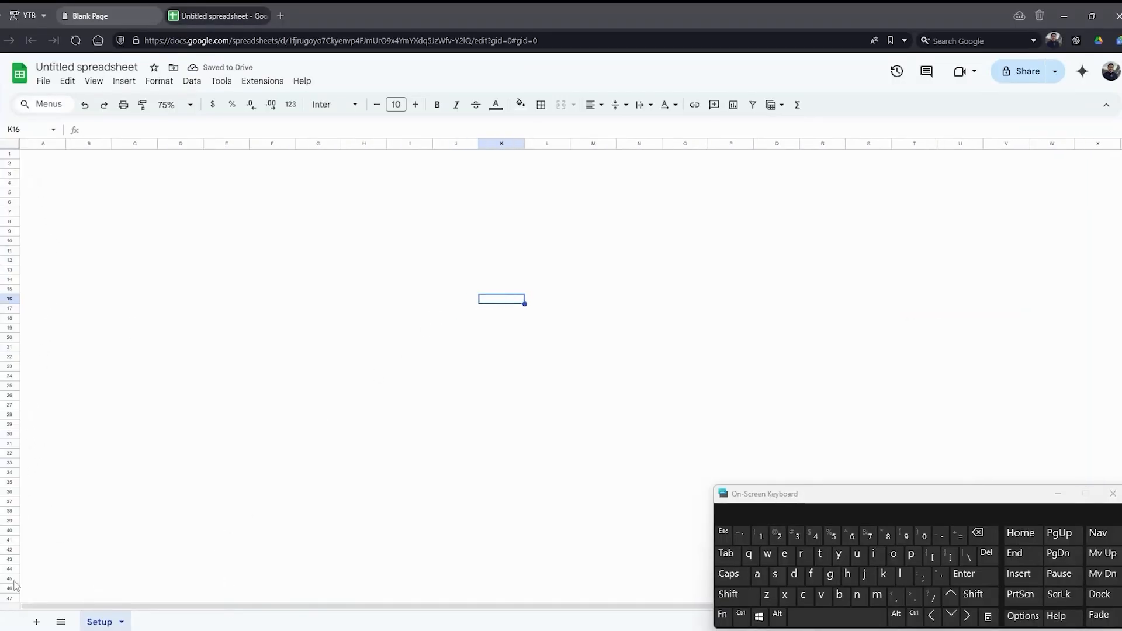
{"action": "scroll", "coordinate": [15, 586], "scroll_direction": "down", "scroll_amount": 3}
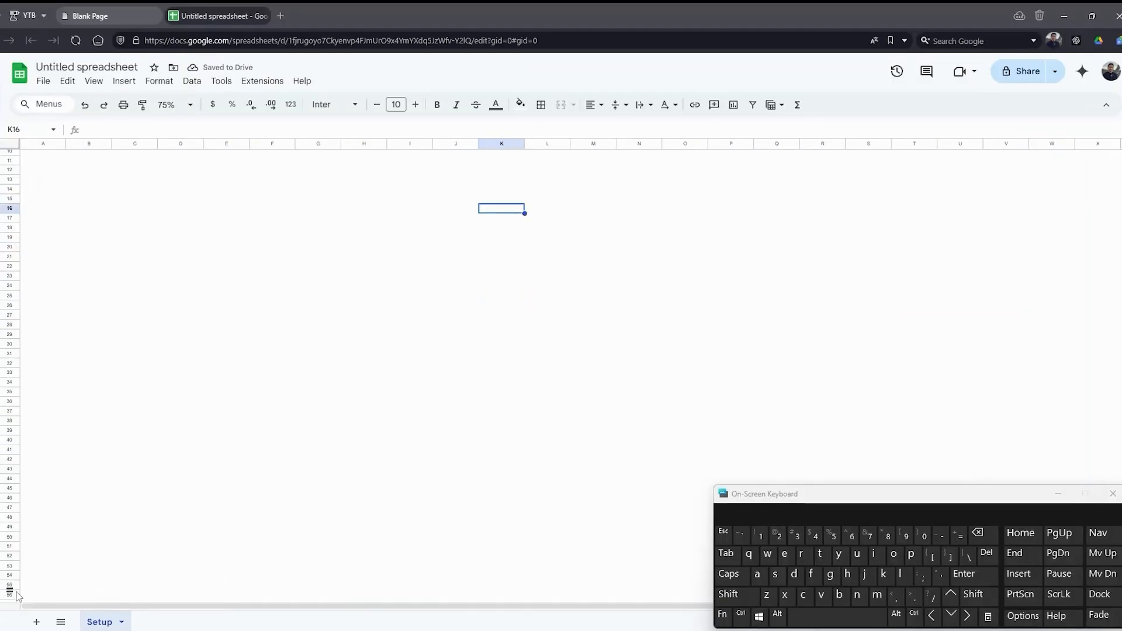
{"action": "left_click", "coordinate": [10, 534]}
{"action": "key", "text": "ctrl+shift+Down"}
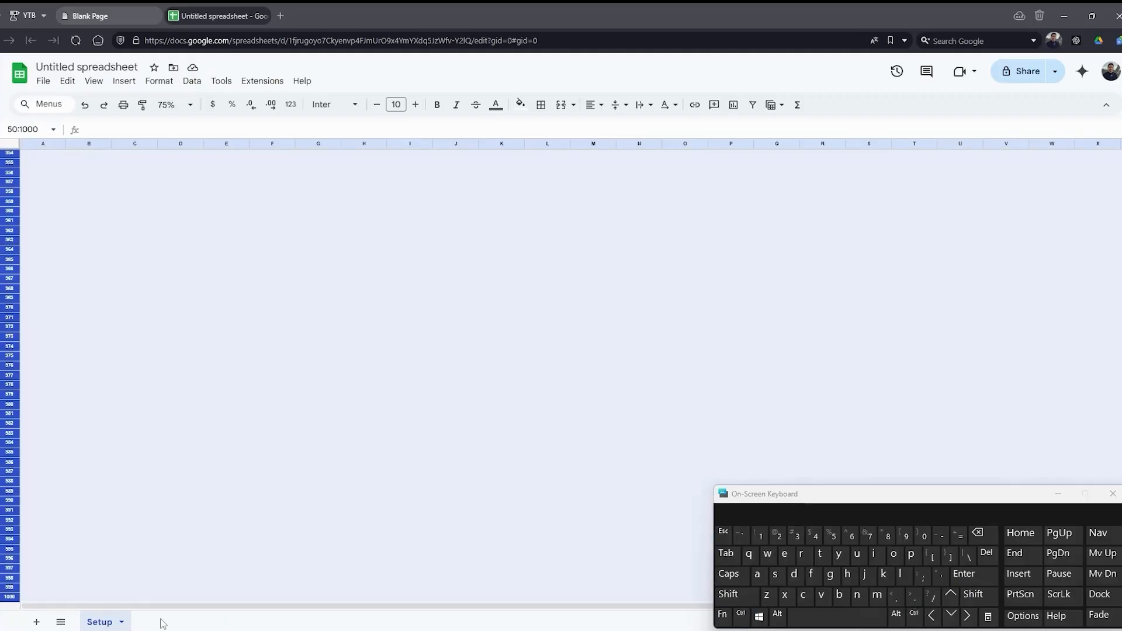
{"action": "right_click", "coordinate": [3, 395]}
{"action": "left_click", "coordinate": [156, 301]}
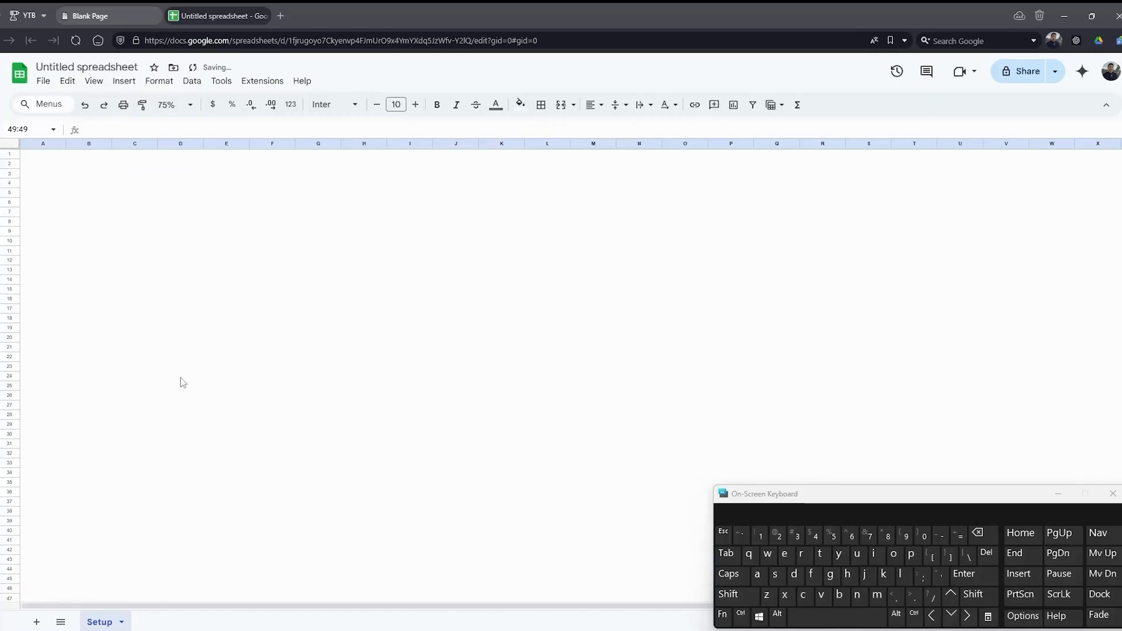
Step: Resize rows 1 and 2 to a height of 50 pixels
{"action": "left_click_drag", "start_coordinate": [11, 155], "coordinate": [12, 164]}
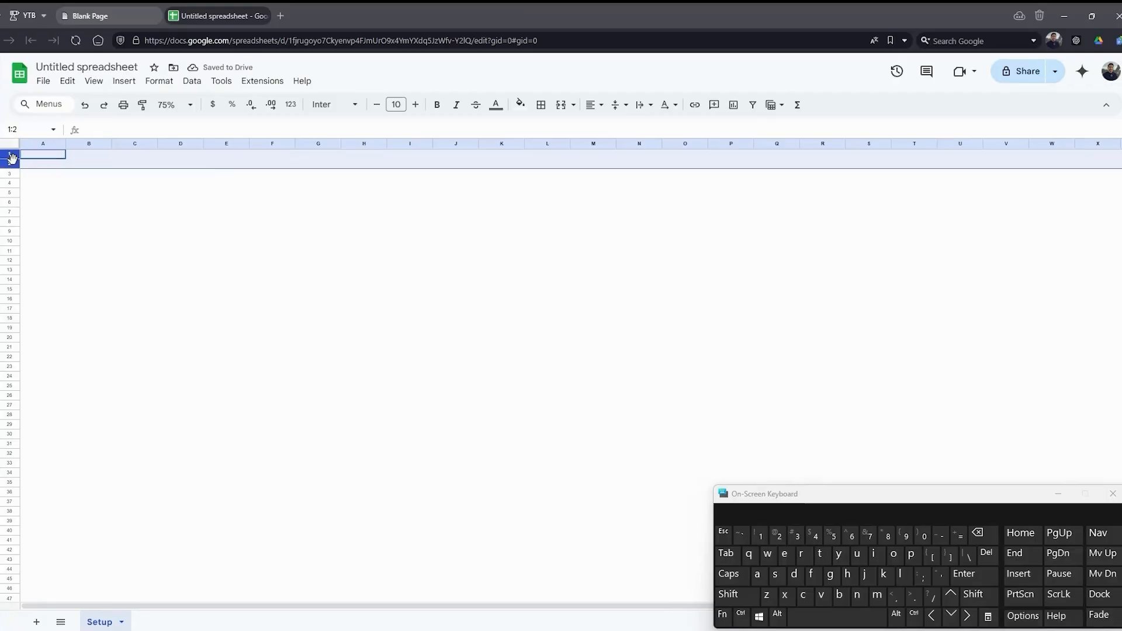
{"action": "right_click", "coordinate": [11, 160]}
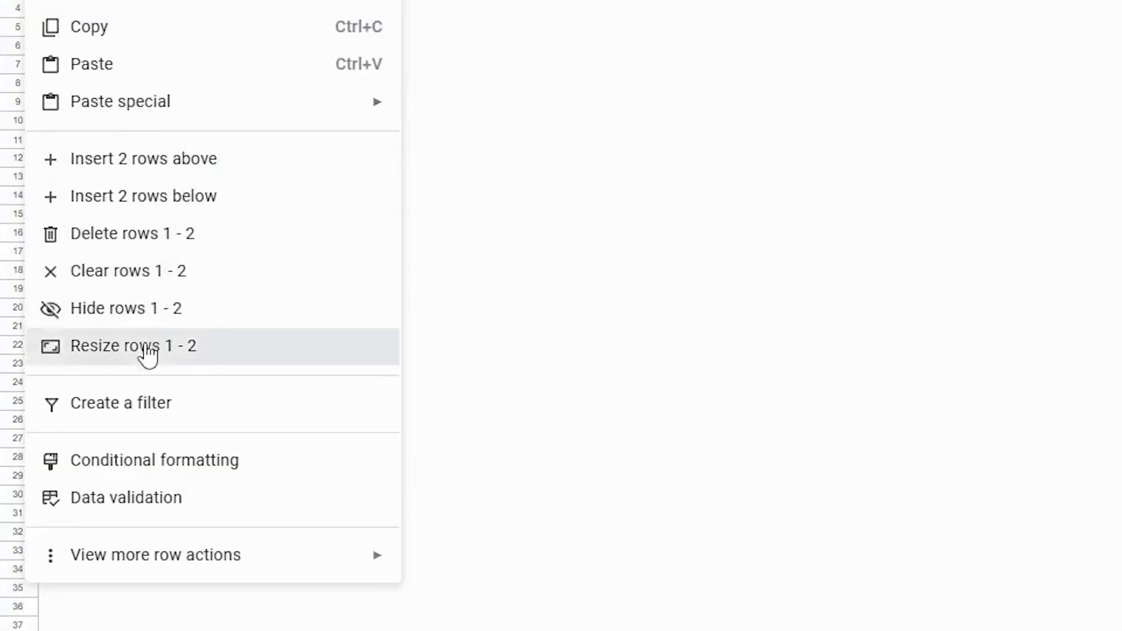
{"action": "left_click", "coordinate": [149, 348]}
{"action": "double_click", "coordinate": [538, 336]}
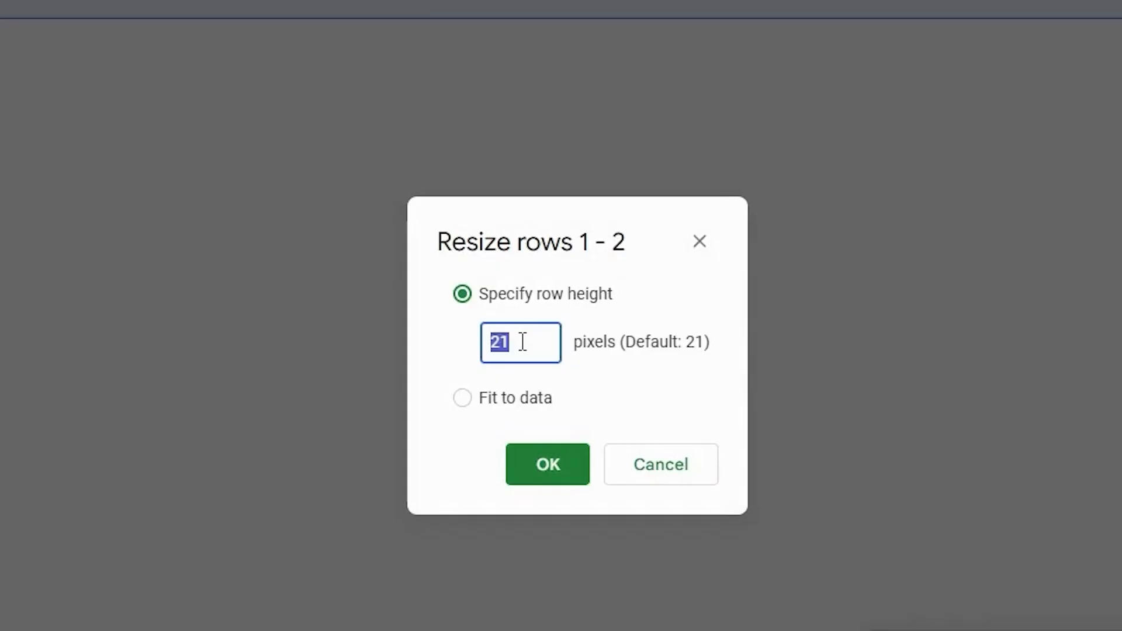
{"action": "type", "text": "50"}
{"action": "key", "text": "Return"}
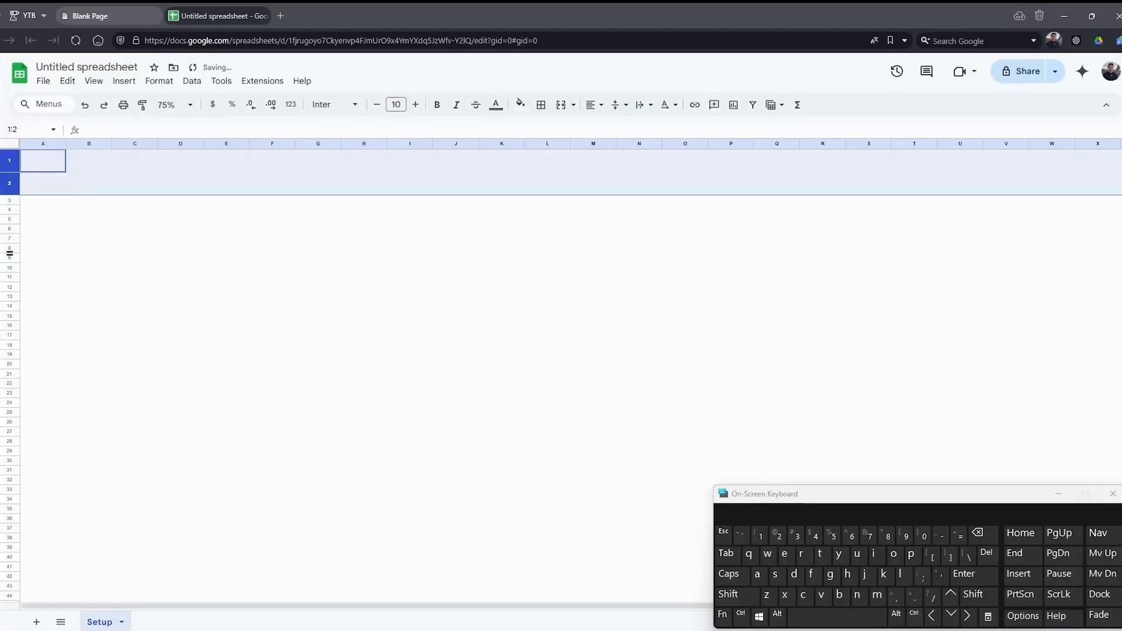
Step: Resize row 3 together with rows 48 and 49 to a height of 20 pixels
{"action": "left_click", "coordinate": [11, 200]}
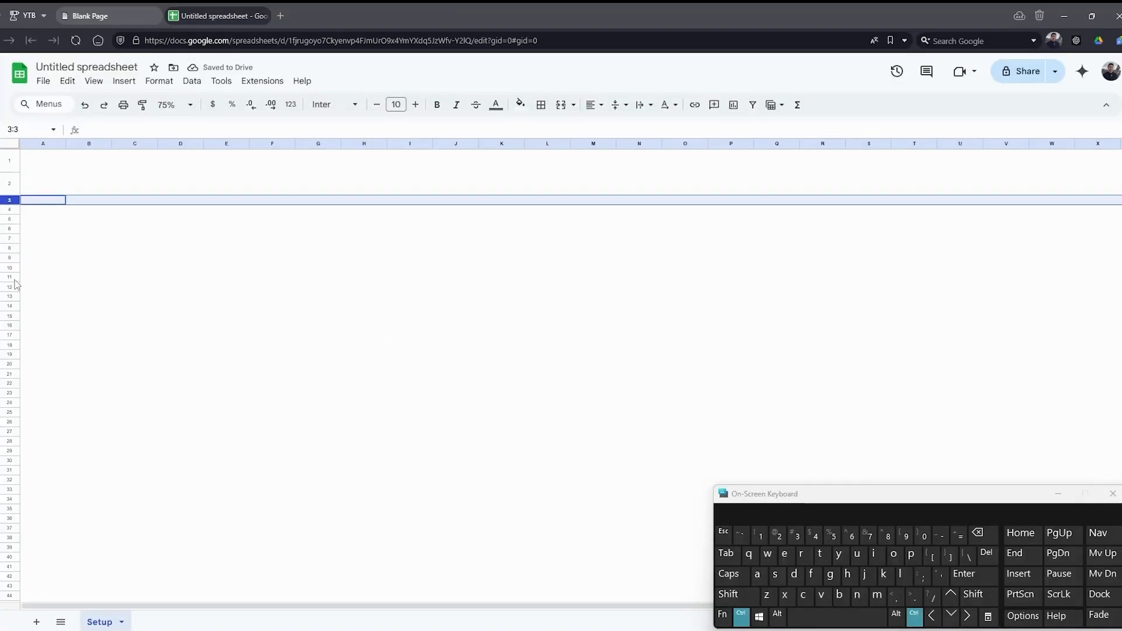
{"action": "scroll", "coordinate": [87, 587], "scroll_direction": "down", "scroll_amount": 2}
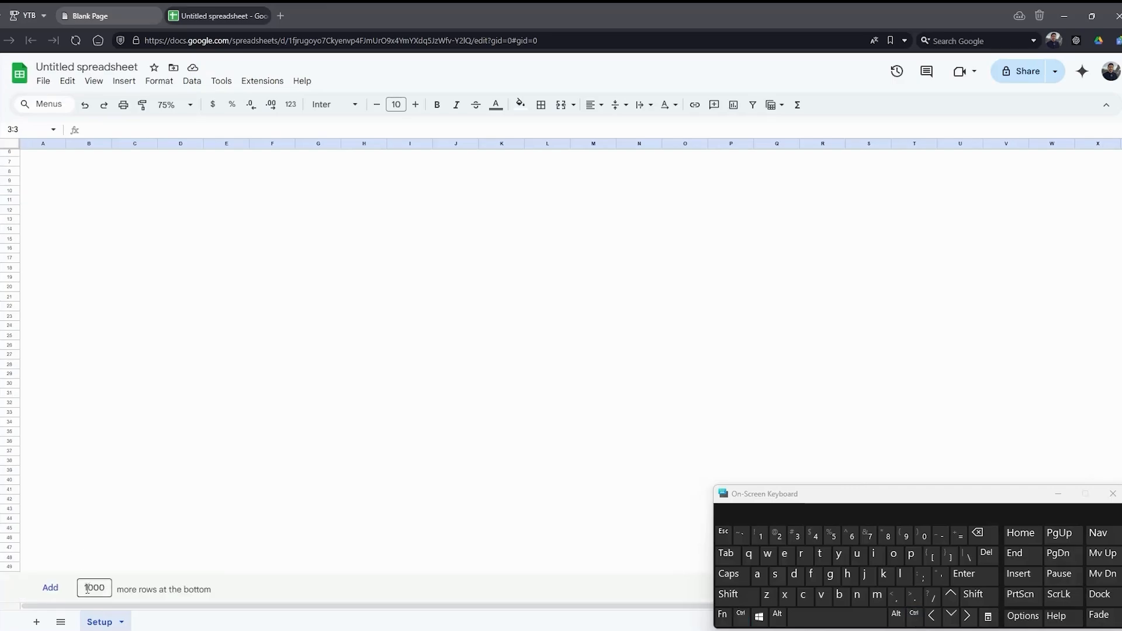
{"action": "left_click_drag", "start_coordinate": [13, 558], "coordinate": [12, 566]}
{"action": "right_click", "coordinate": [12, 566]}
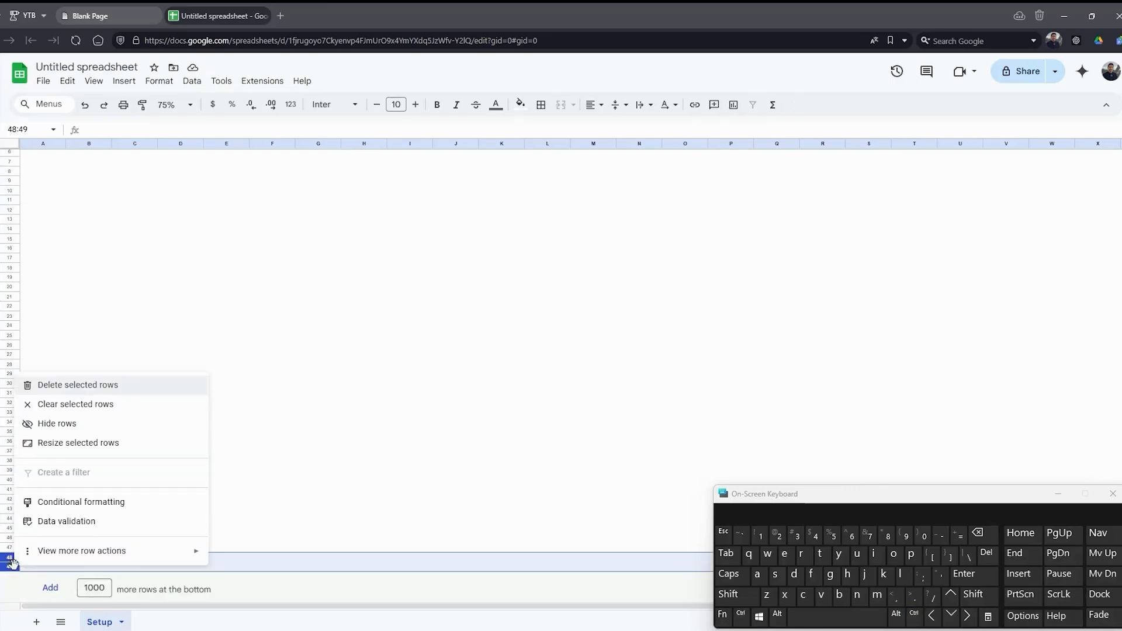
{"action": "left_click", "coordinate": [78, 443]}
{"action": "left_click", "coordinate": [538, 337]}
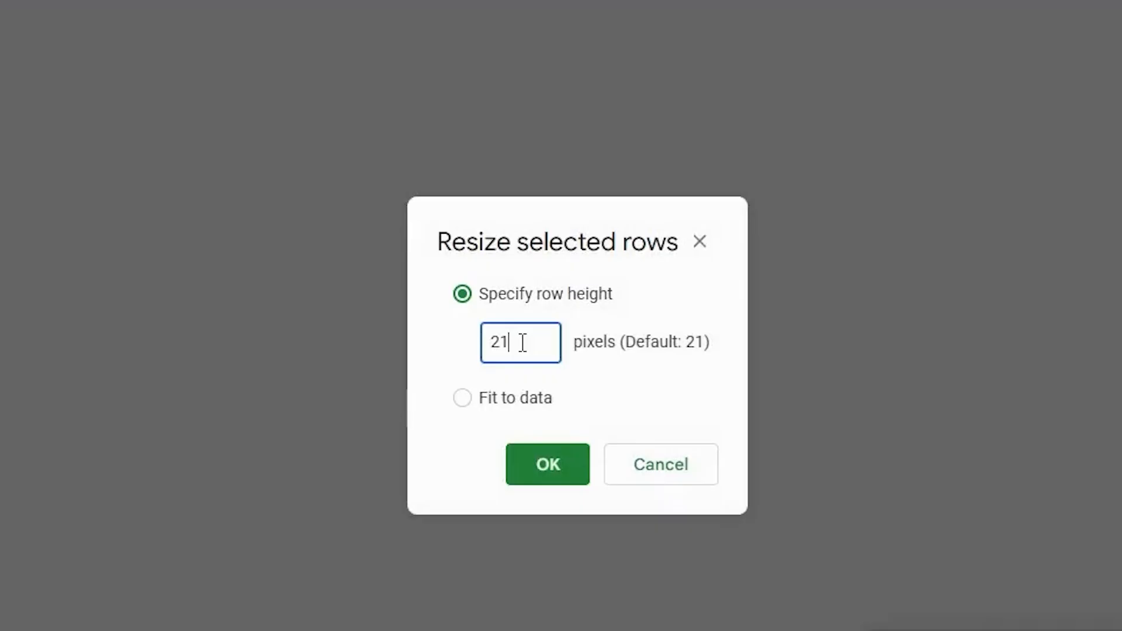
{"action": "double_click", "coordinate": [538, 337]}
{"action": "type", "text": "20"}
{"action": "key", "text": "Return"}
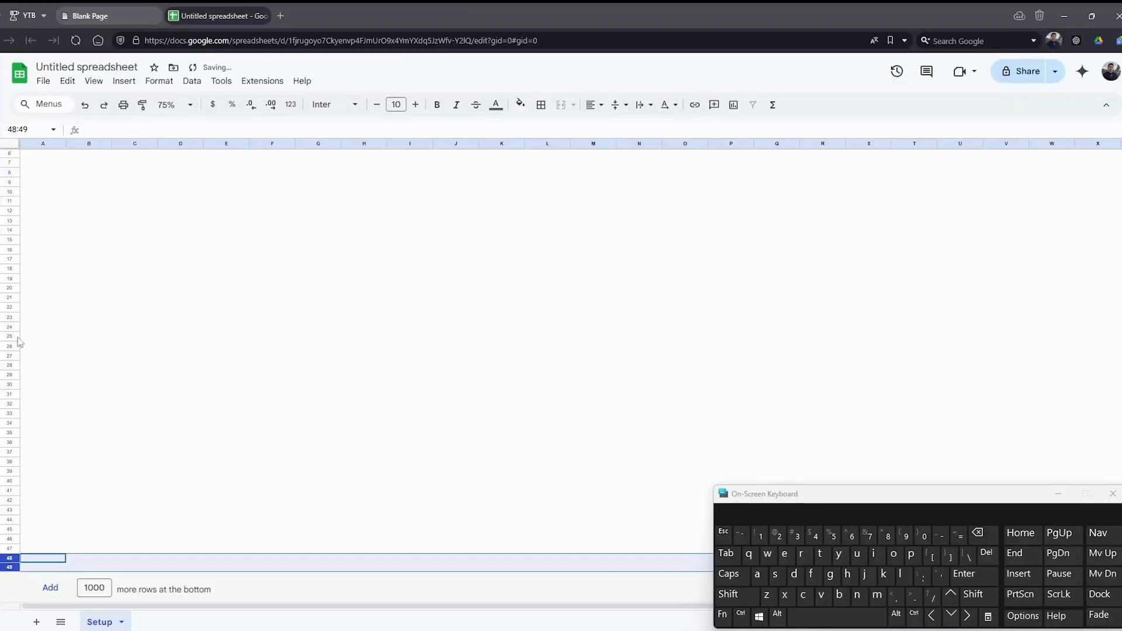
Step: Resize rows 4 through 47 to a height of 30 pixels
{"action": "scroll", "coordinate": [78, 334], "scroll_direction": "up", "scroll_amount": 2}
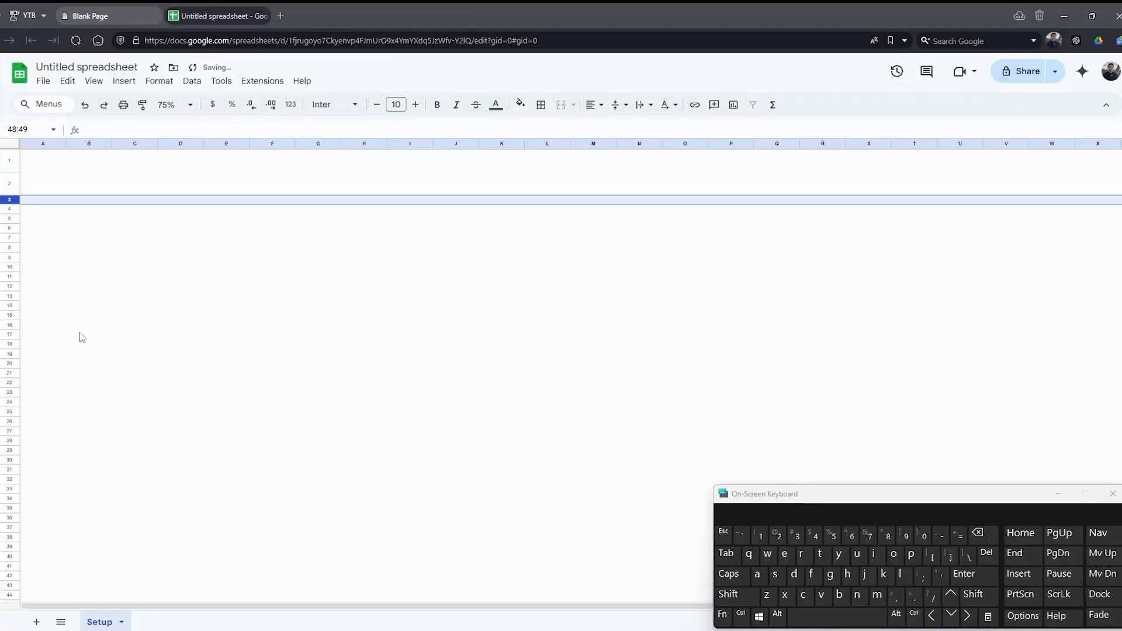
{"action": "left_click", "coordinate": [9, 212]}
{"action": "scroll", "coordinate": [85, 376], "scroll_direction": "down", "scroll_amount": 2}
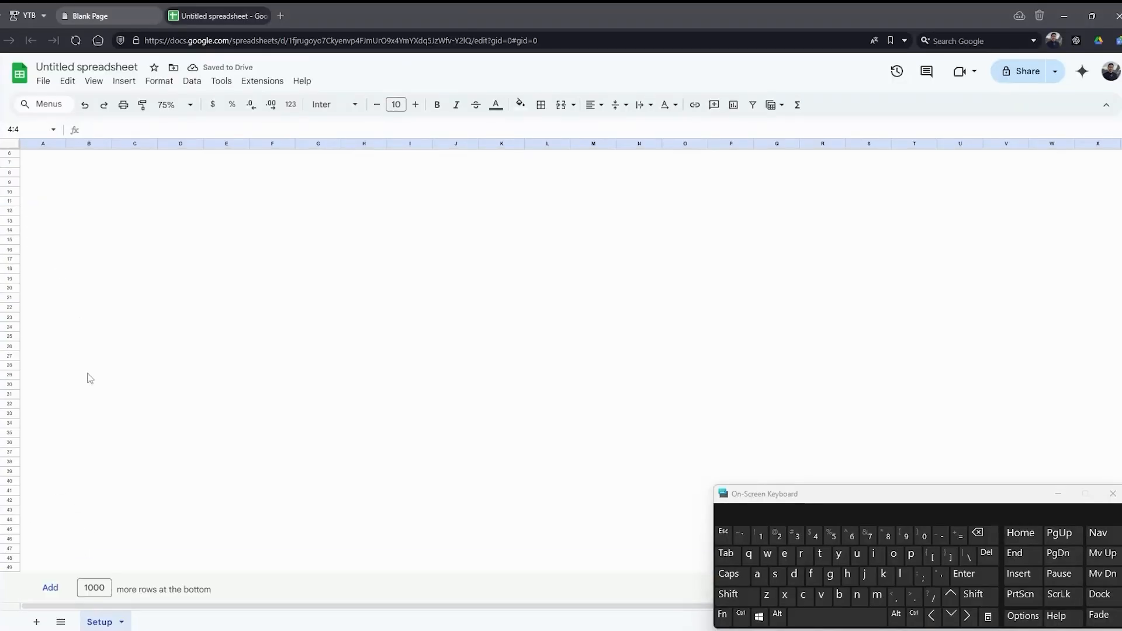
{"action": "left_click", "coordinate": [13, 548], "text": "shift"}
{"action": "right_click", "coordinate": [13, 548]}
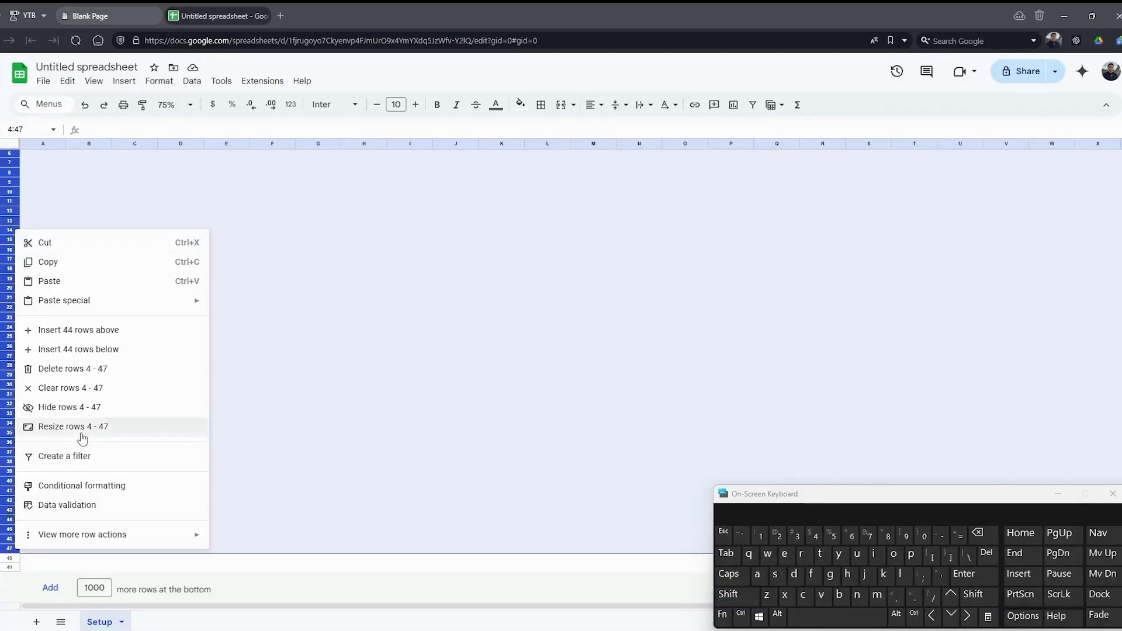
{"action": "left_click", "coordinate": [80, 432]}
{"action": "left_click", "coordinate": [489, 344]}
{"action": "double_click", "coordinate": [488, 344]}
{"action": "type", "text": "30"}
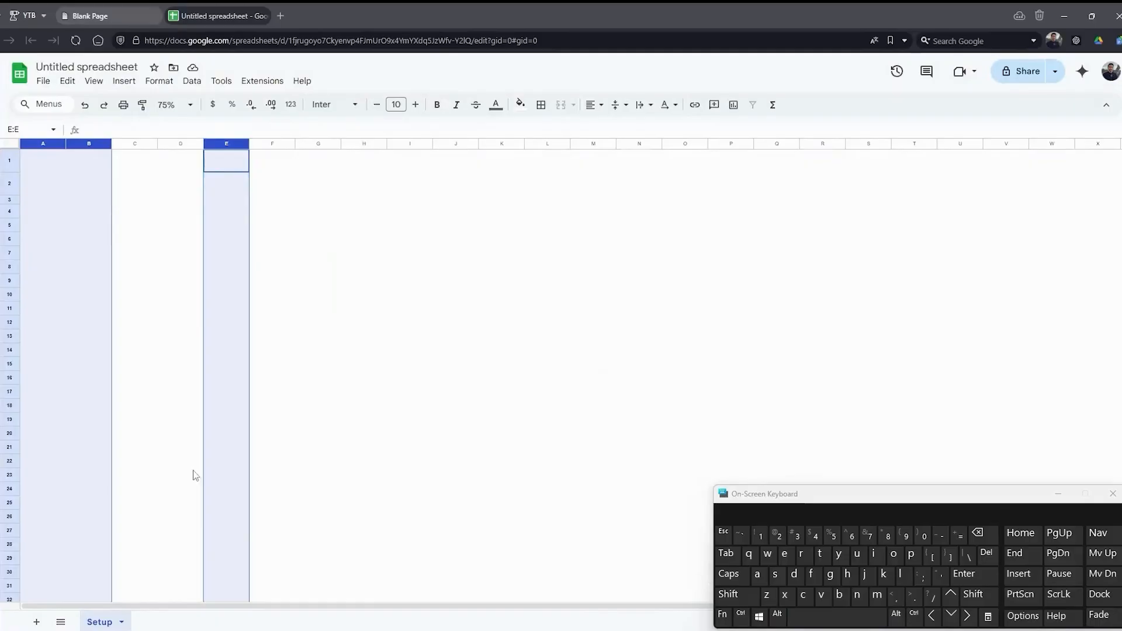
Step: Resize columns A, B, E, F, G, X and Y together to a width of 20 pixels
{"action": "left_click", "coordinate": [228, 295]}
{"action": "left_click", "coordinate": [409, 309]}
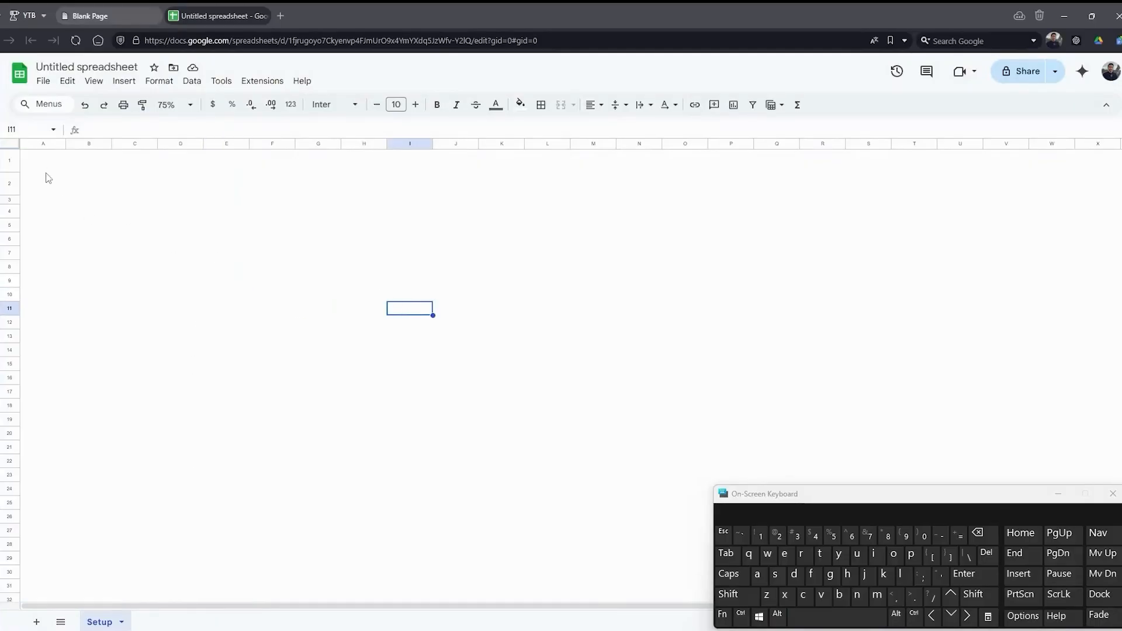
{"action": "left_click", "coordinate": [40, 144]}
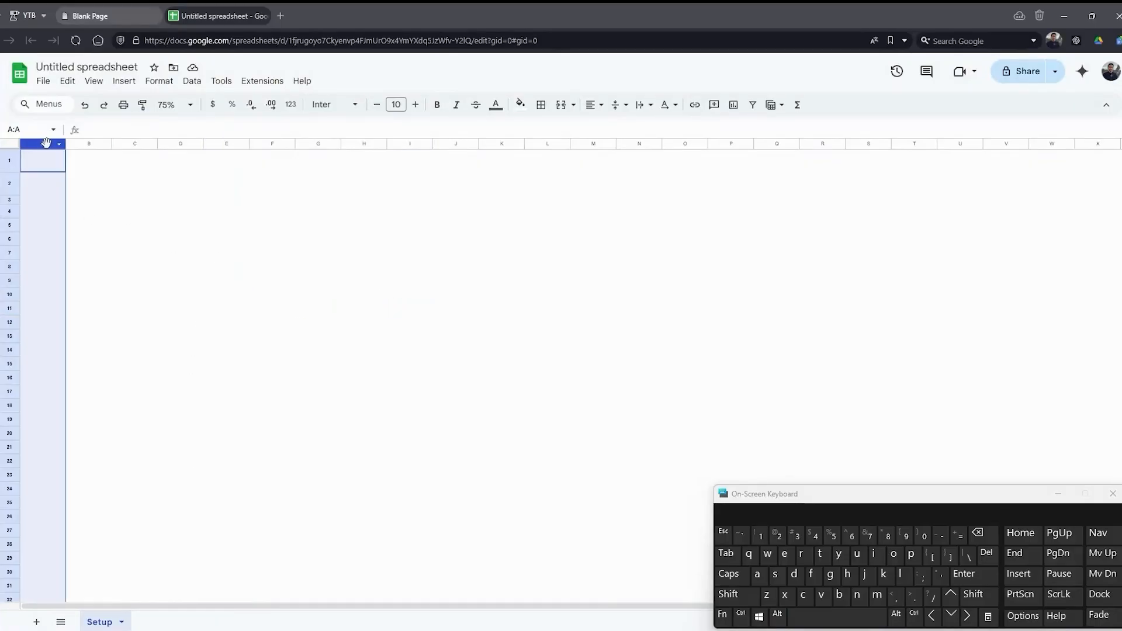
{"action": "left_click", "coordinate": [87, 144], "text": "shift"}
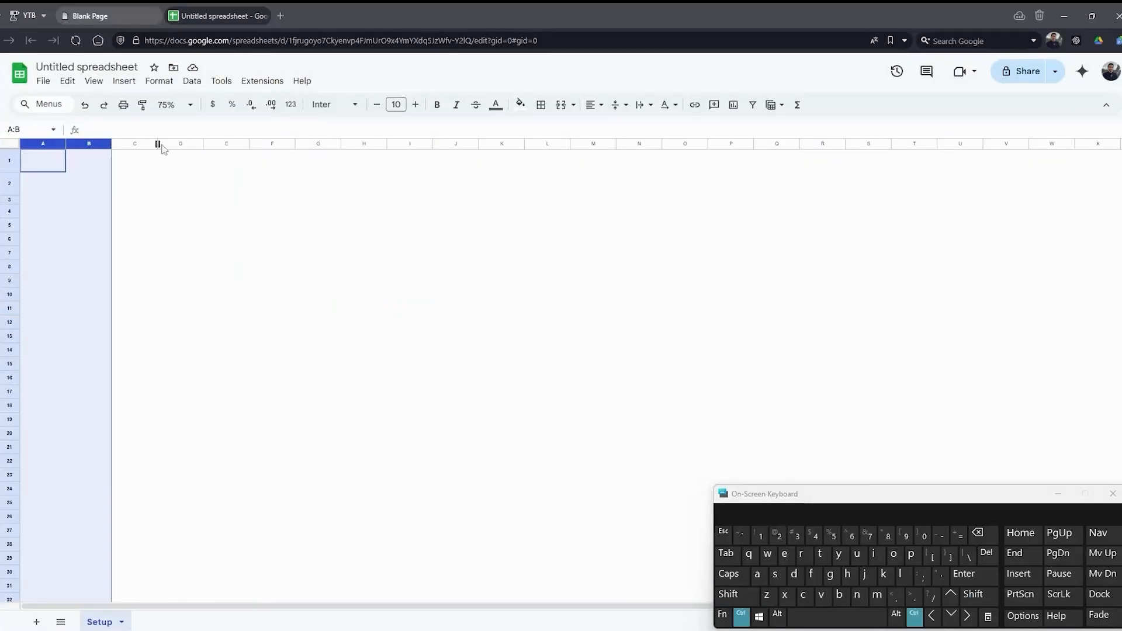
{"action": "left_click", "coordinate": [223, 143], "text": "ctrl"}
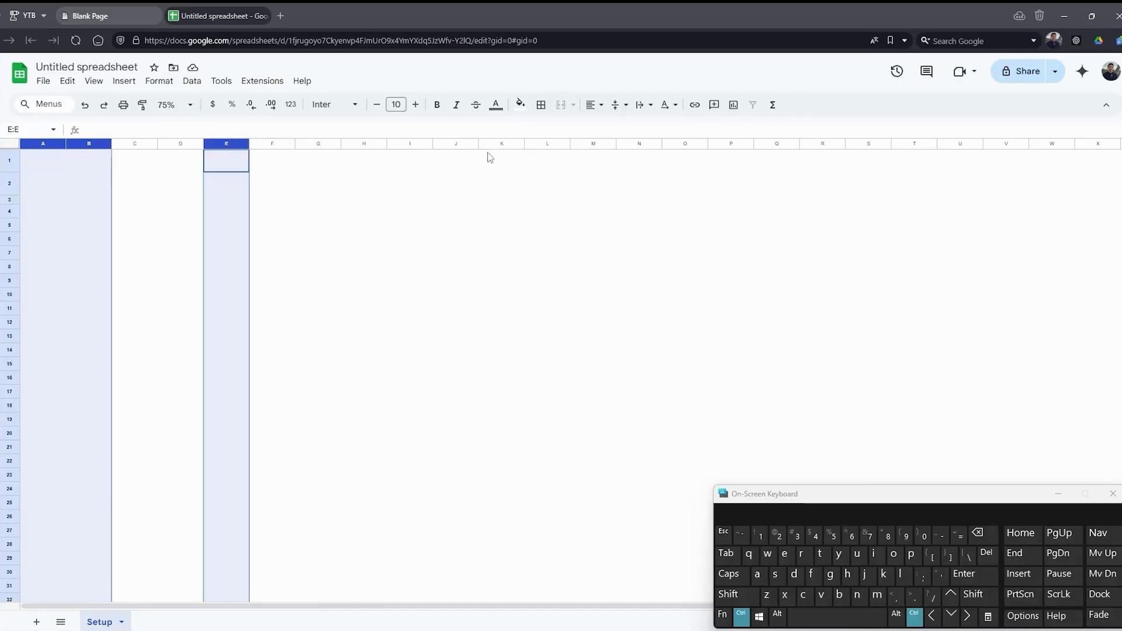
{"action": "left_click", "coordinate": [318, 143], "text": "ctrl"}
{"action": "left_click", "coordinate": [272, 144], "text": "ctrl"}
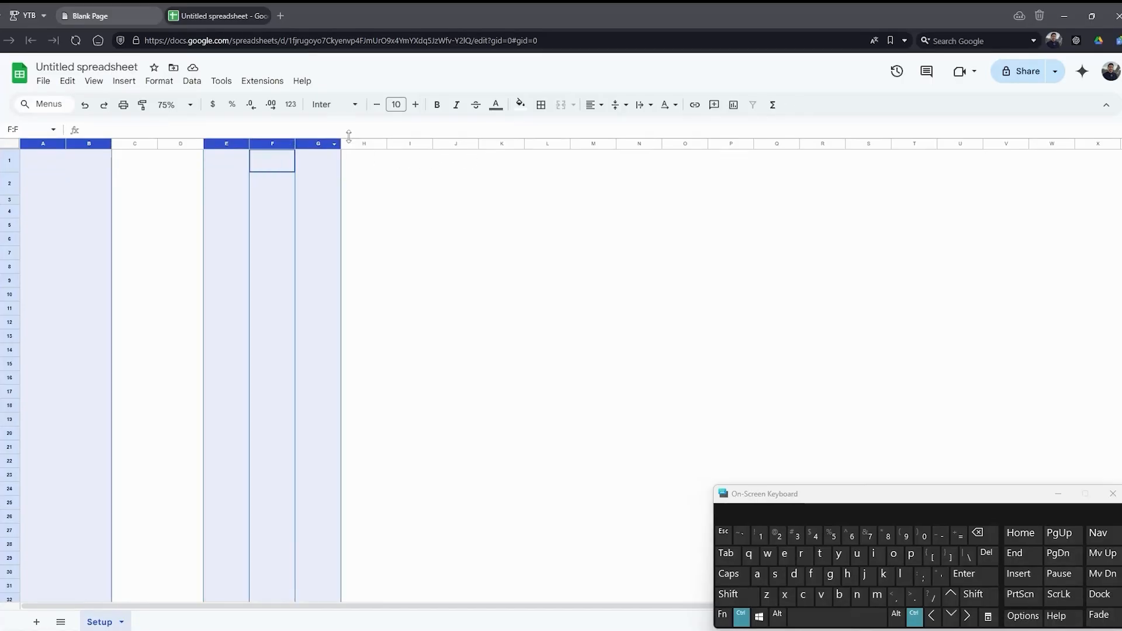
{"action": "key", "text": "ctrl"}
{"action": "left_click", "coordinate": [1101, 145], "text": "ctrl"}
{"action": "left_click_drag", "start_coordinate": [447, 609], "coordinate": [483, 609]}
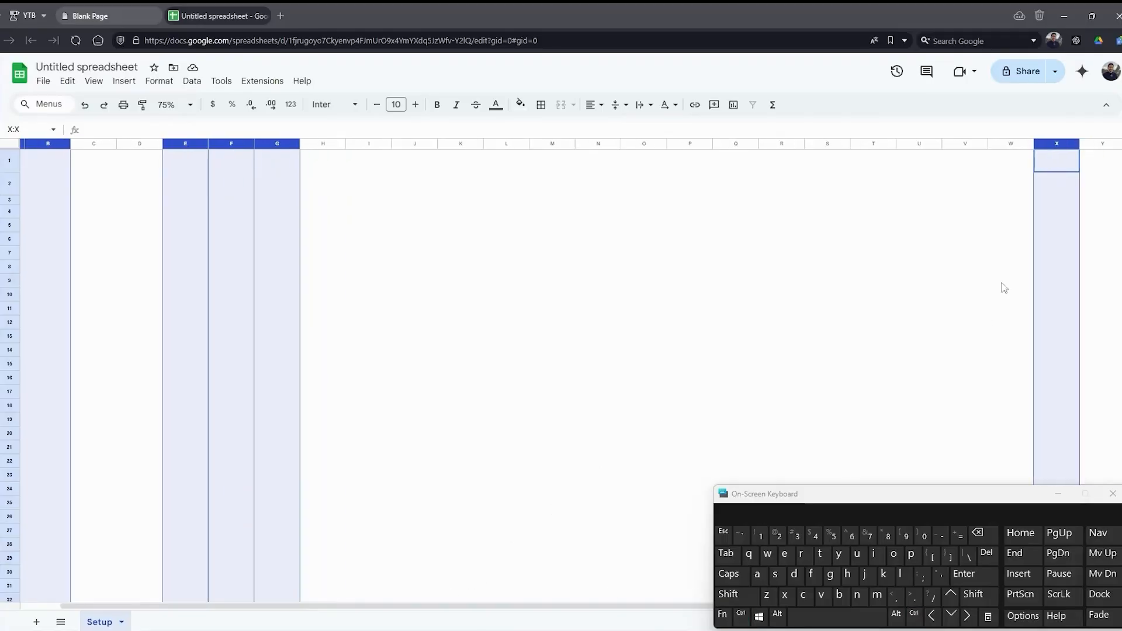
{"action": "left_click", "coordinate": [1099, 144], "text": "ctrl"}
{"action": "right_click", "coordinate": [1099, 144]}
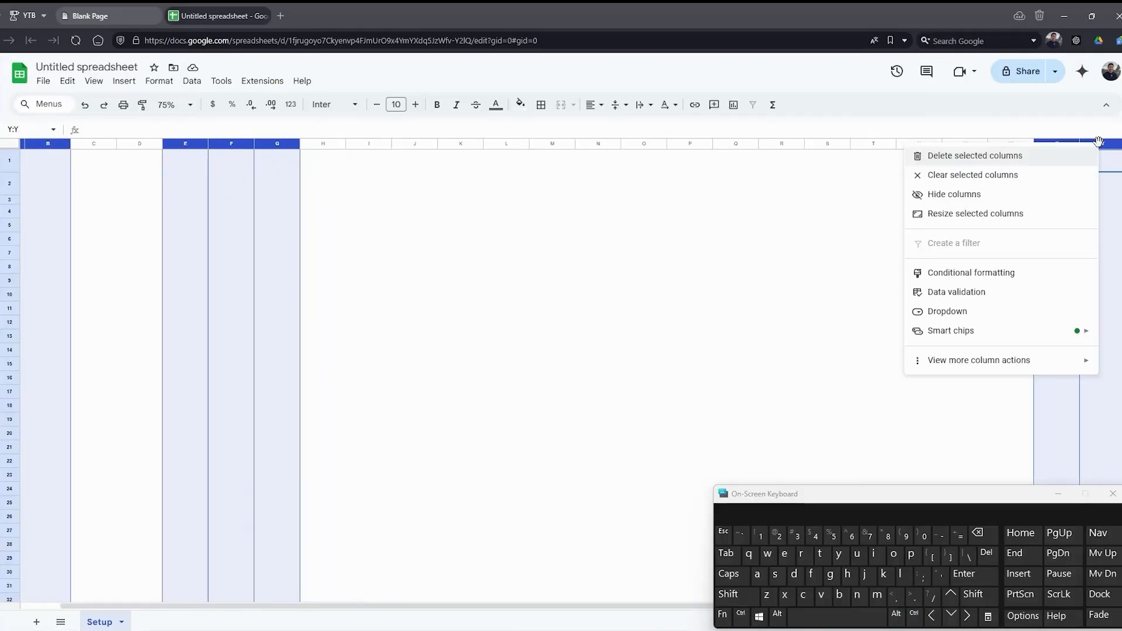
{"action": "left_click", "coordinate": [980, 214]}
{"action": "type", "text": "20"}
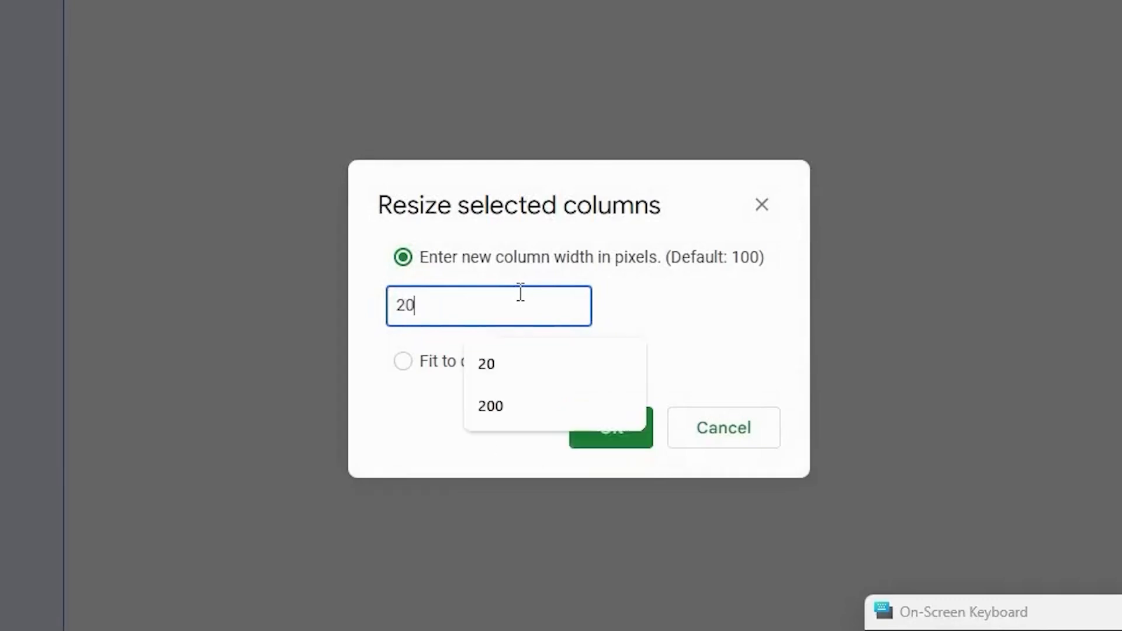
{"action": "key", "text": "Return"}
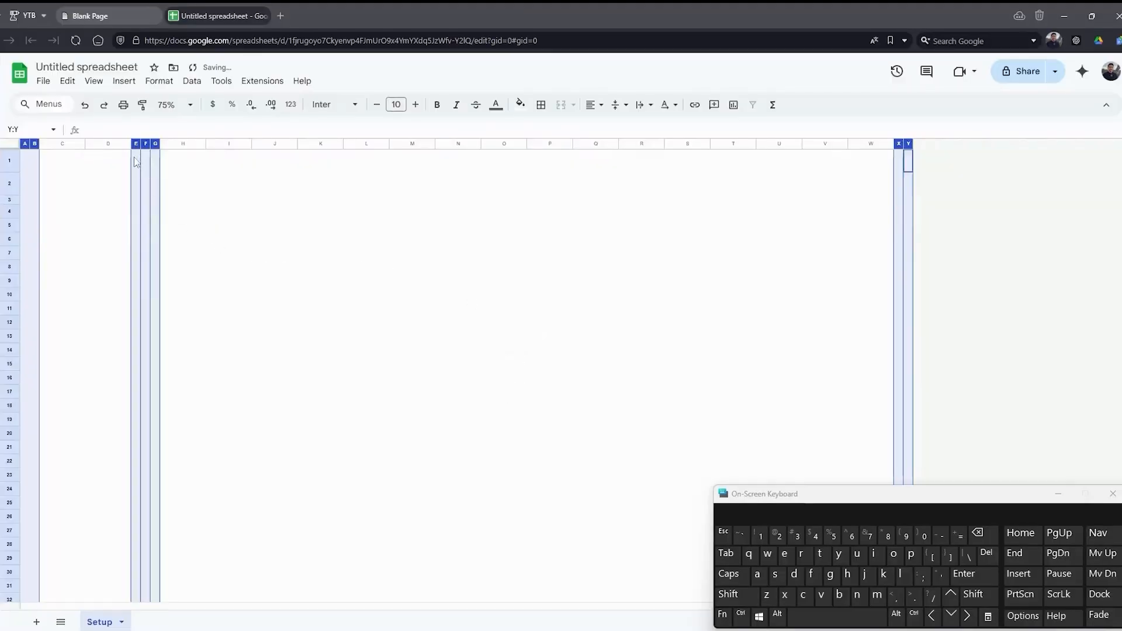
Step: Resize column C to a width of 180 pixels
{"action": "right_click", "coordinate": [62, 144]}
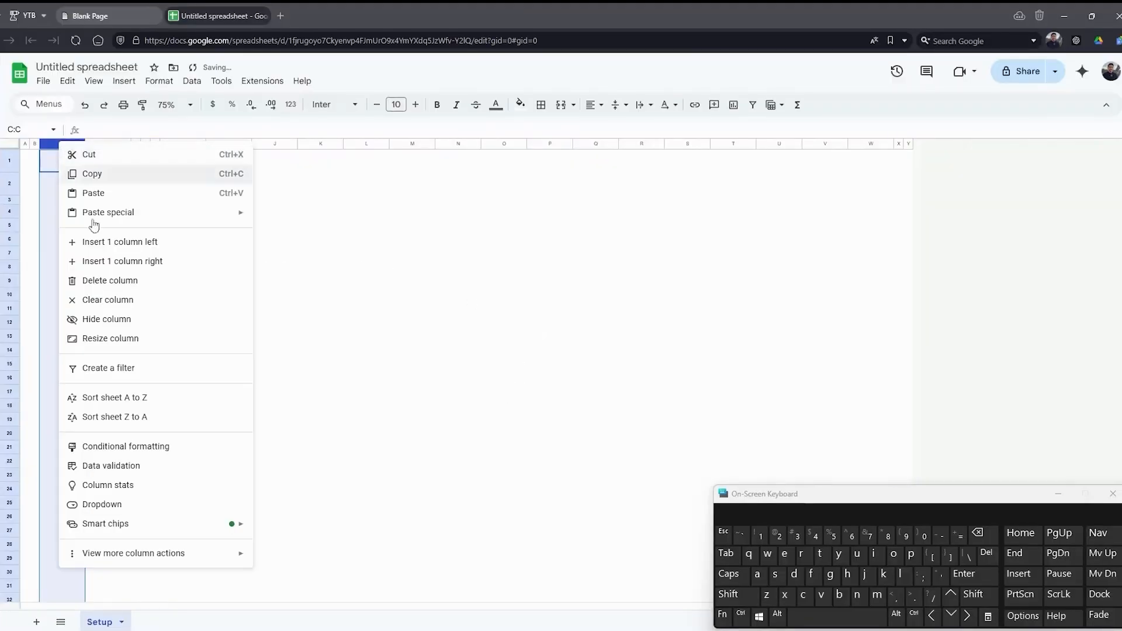
{"action": "left_click", "coordinate": [93, 353]}
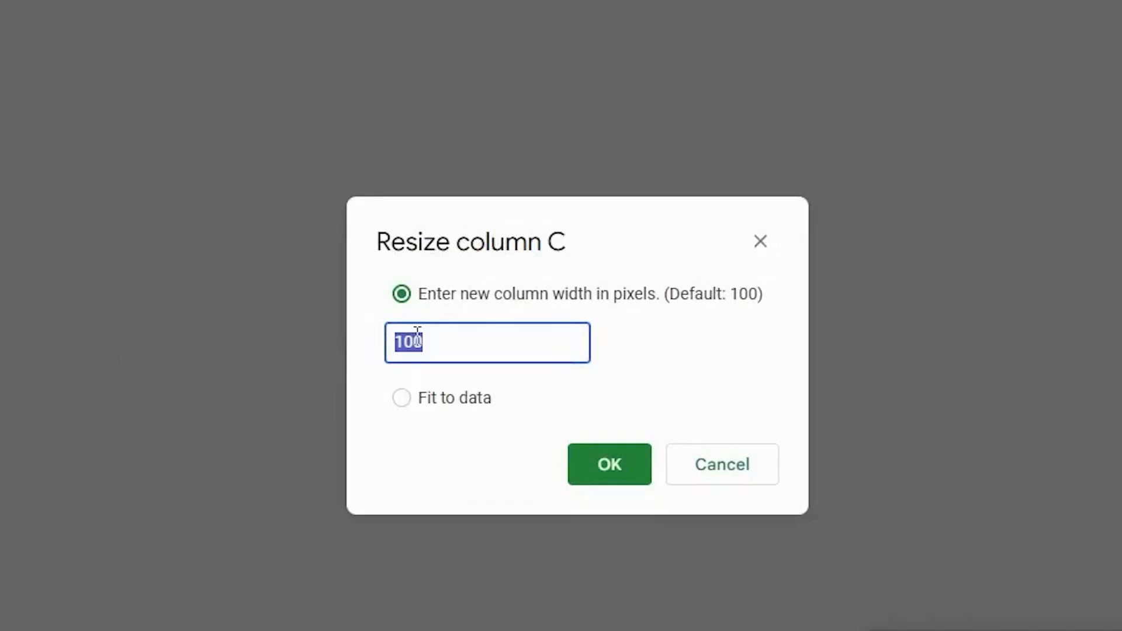
{"action": "type", "text": "180"}
{"action": "key", "text": "Return"}
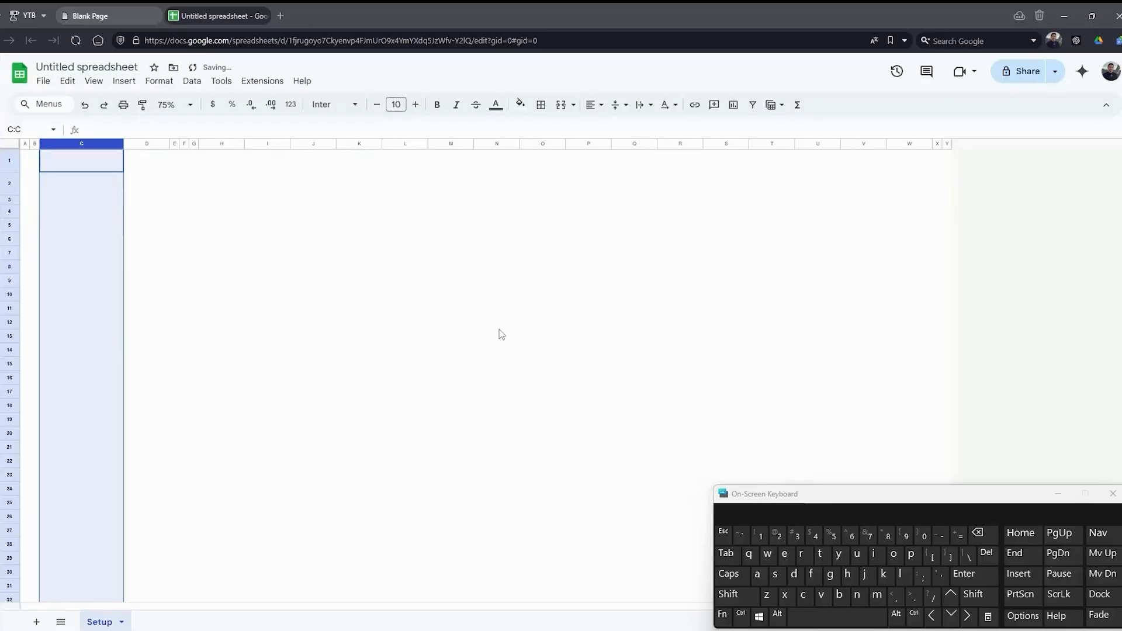
Step: Resize column D to a width of 240 pixels
{"action": "right_click", "coordinate": [140, 146]}
{"action": "left_click", "coordinate": [199, 340]}
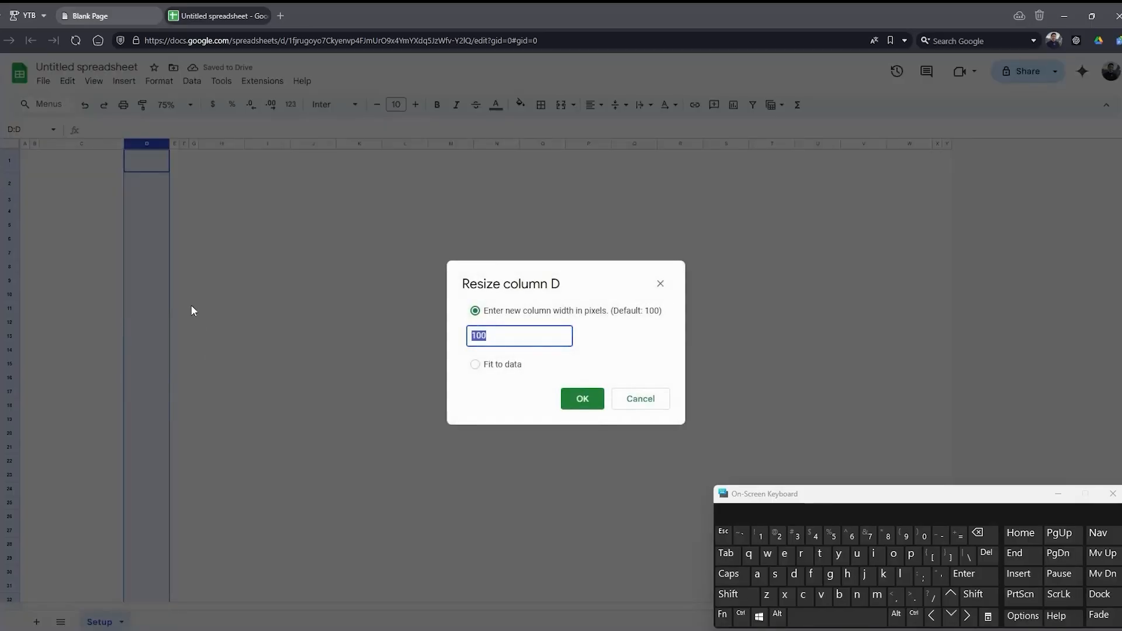
{"action": "type", "text": "240"}
{"action": "key", "text": "Return"}
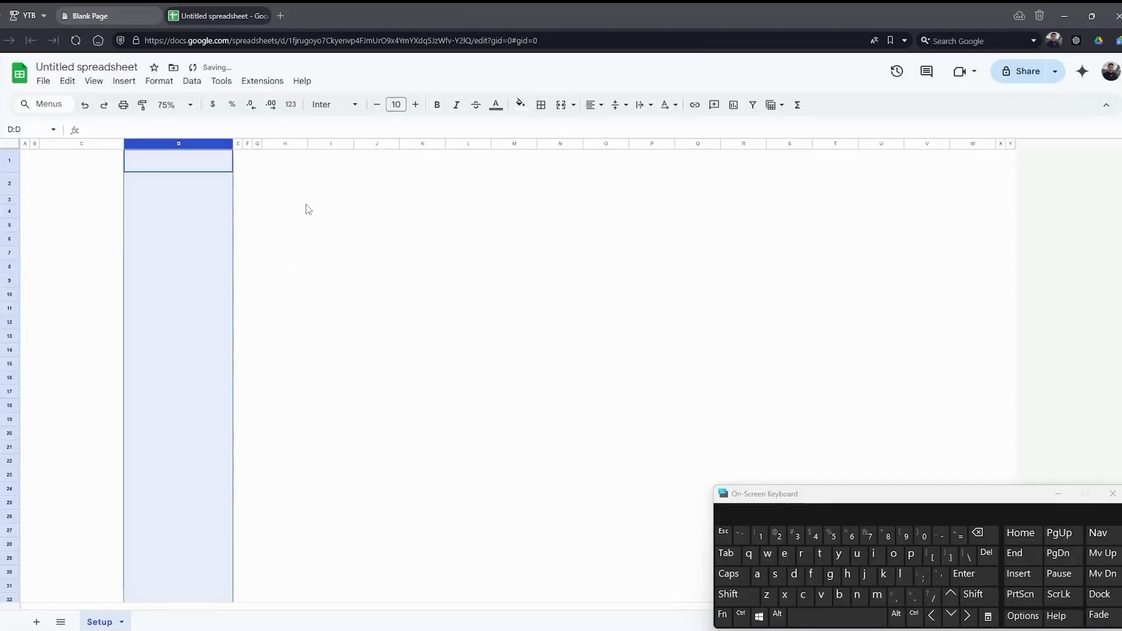
Step: Resize columns H through W to a width of 140 pixels
{"action": "left_click_drag", "start_coordinate": [281, 148], "coordinate": [960, 144]}
{"action": "right_click", "coordinate": [959, 144]}
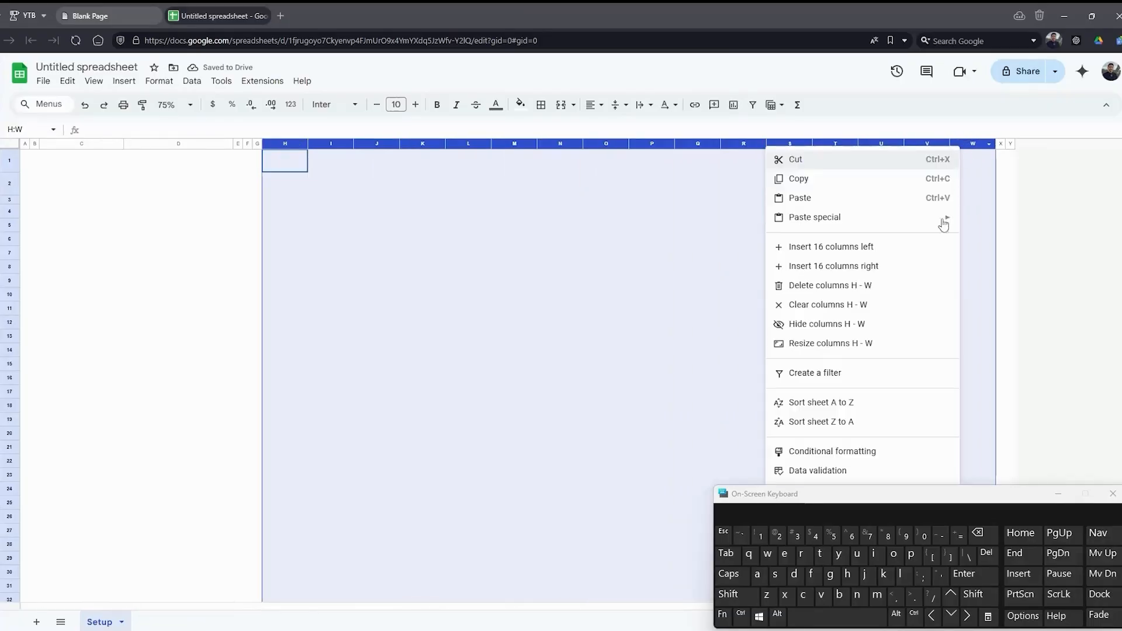
{"action": "left_click", "coordinate": [851, 346]}
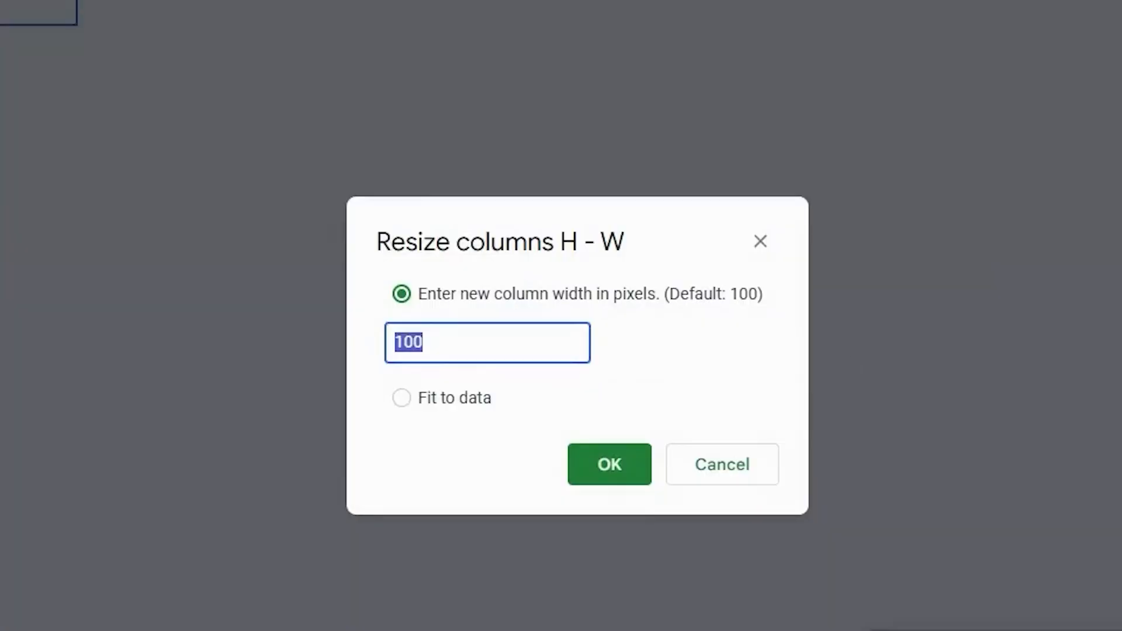
{"action": "type", "text": "140"}
{"action": "key", "text": "Return"}
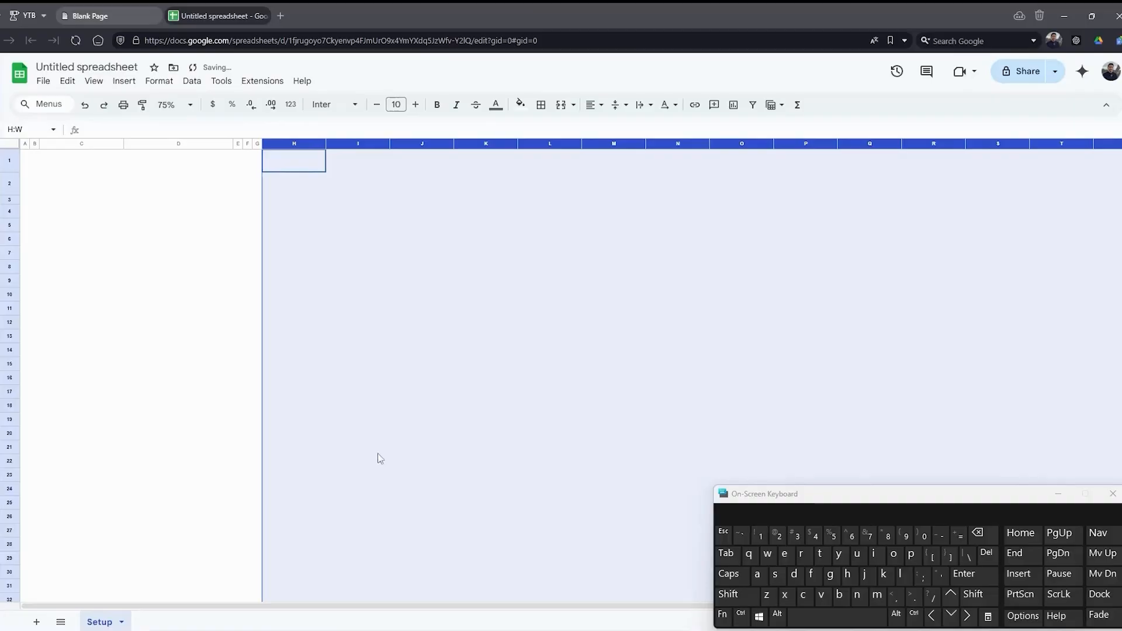
Step: Merge cells B1 through X1 into a single header cell across row 1
{"action": "mouse_move", "coordinate": [369, 606]}
{"action": "left_mouse_down"}
{"action": "mouse_move", "coordinate": [510, 609]}
{"action": "mouse_move", "coordinate": [363, 607]}
{"action": "left_mouse_up"}
{"action": "left_click_drag", "start_coordinate": [154, 401], "coordinate": [149, 393]}
{"action": "left_click", "coordinate": [37, 156]}
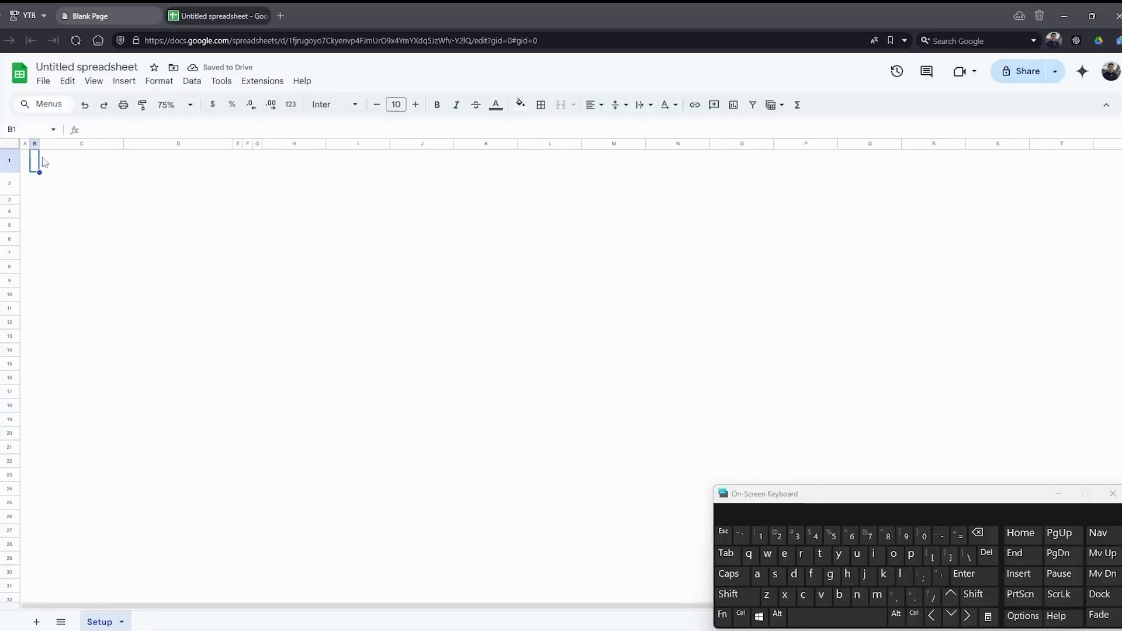
{"action": "left_click_drag", "start_coordinate": [336, 606], "coordinate": [921, 594]}
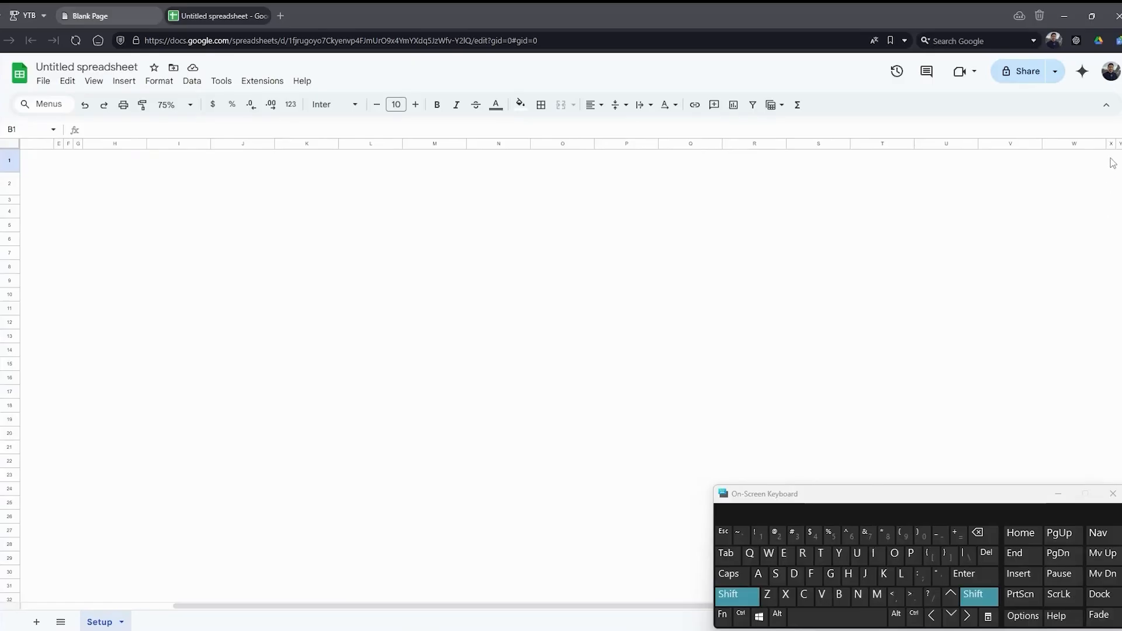
{"action": "key", "text": "shift+space"}
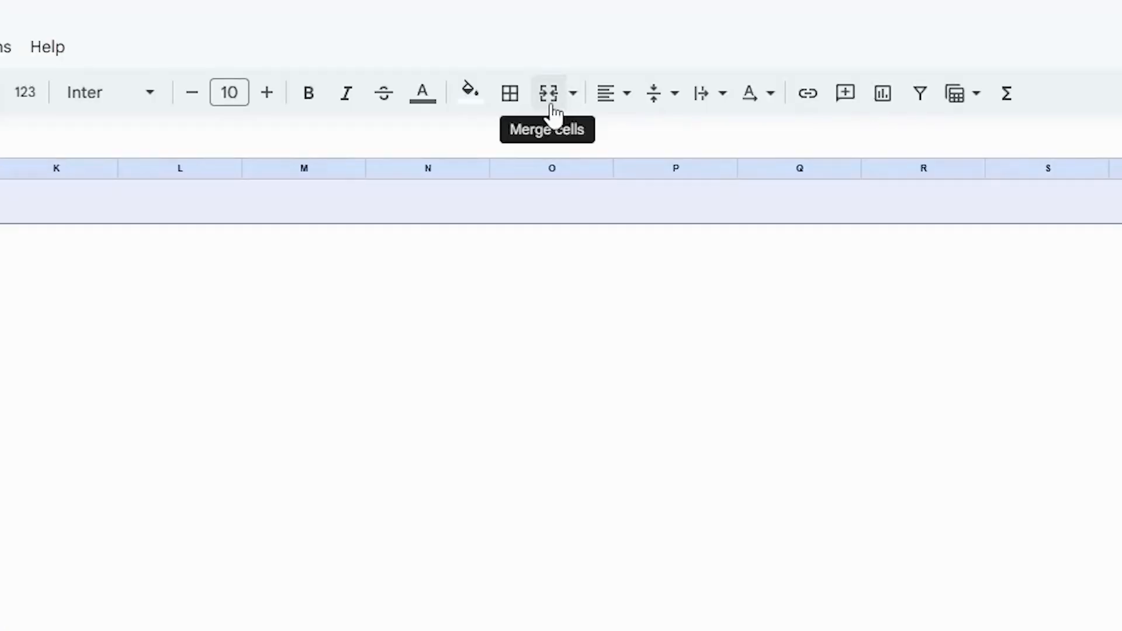
{"action": "left_click", "coordinate": [550, 109]}
Step: Fill the merged header cell B1:X1 with the custom green and set its text color to white
{"action": "left_click", "coordinate": [472, 96]}
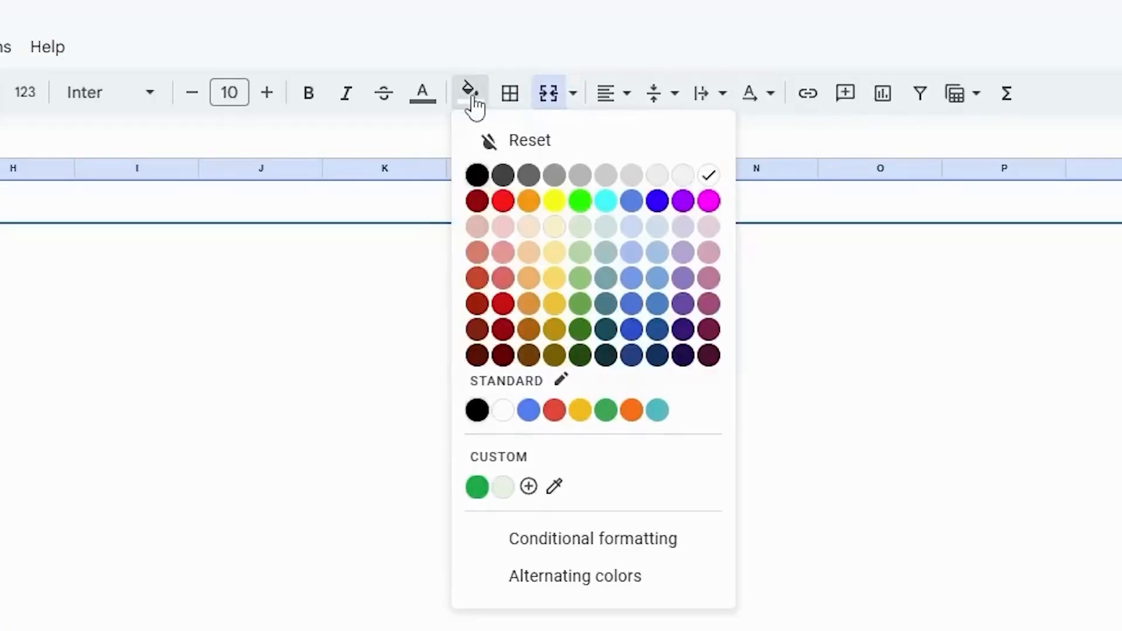
{"action": "left_click", "coordinate": [478, 489]}
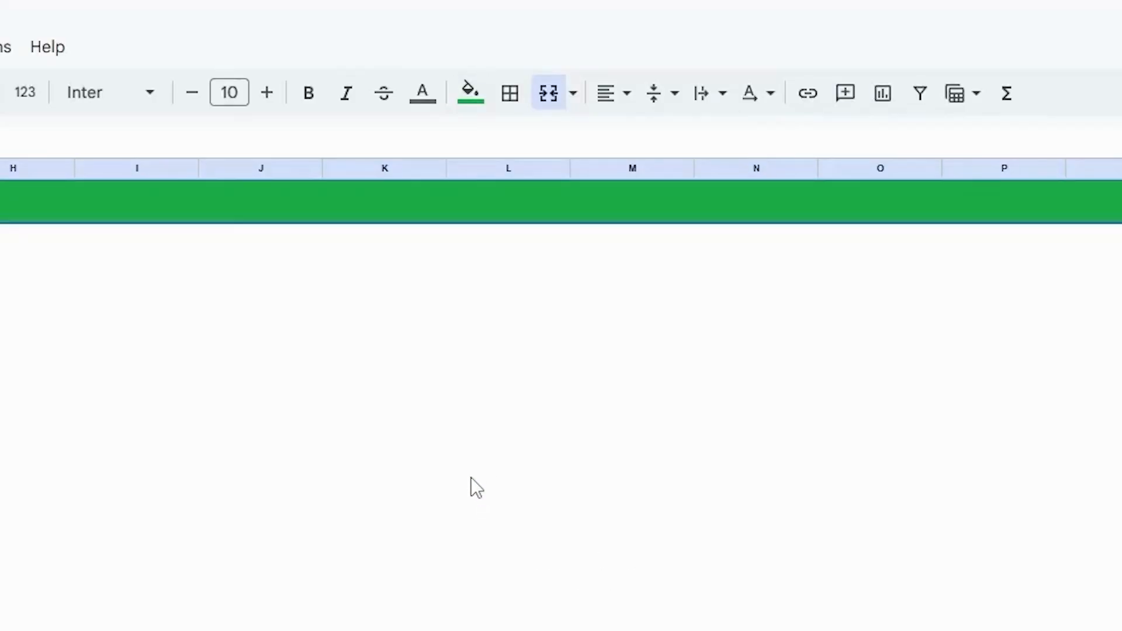
{"action": "left_click", "coordinate": [422, 94]}
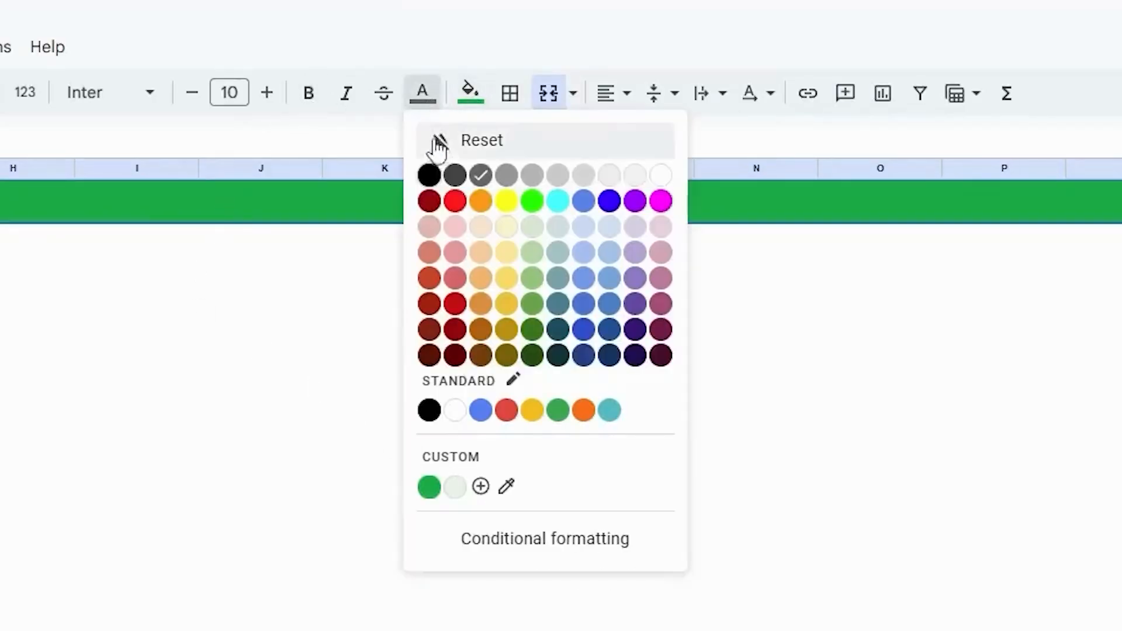
{"action": "left_click", "coordinate": [661, 175]}
Step: Set the font size of the merged header cell B1:X1 to 12
{"action": "left_click", "coordinate": [236, 91]}
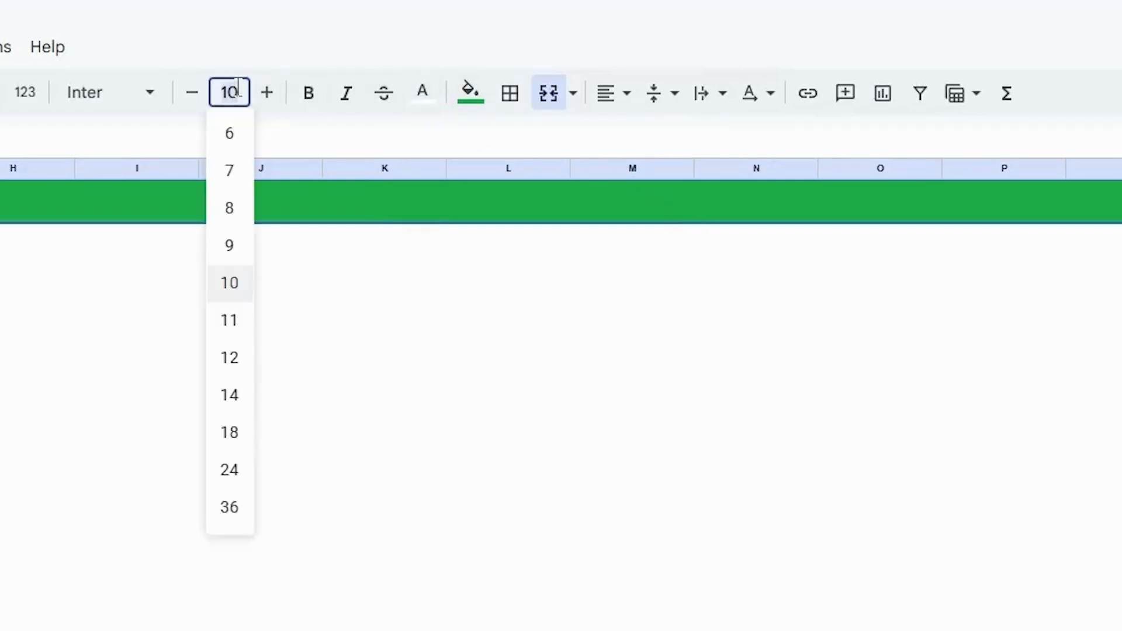
{"action": "key", "text": "BackSpace"}
{"action": "type", "text": "2"}
{"action": "key", "text": "Return"}
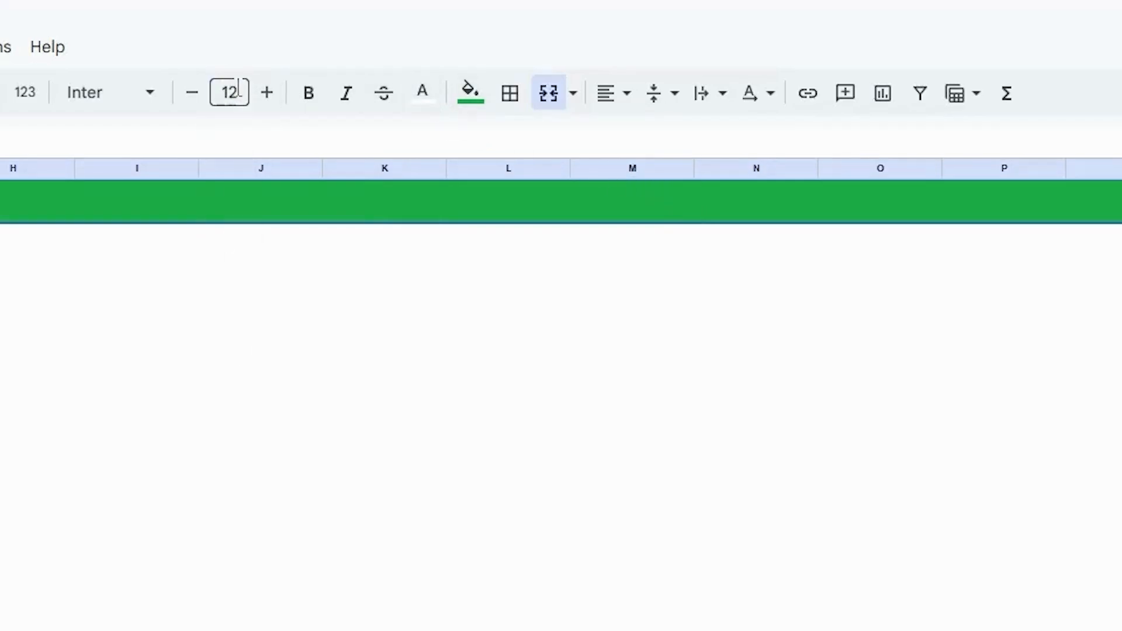
Step: Enter the title "DATA SETUP" in the merged header cell B1:X1 and make it bold
{"action": "left_click", "coordinate": [398, 128]}
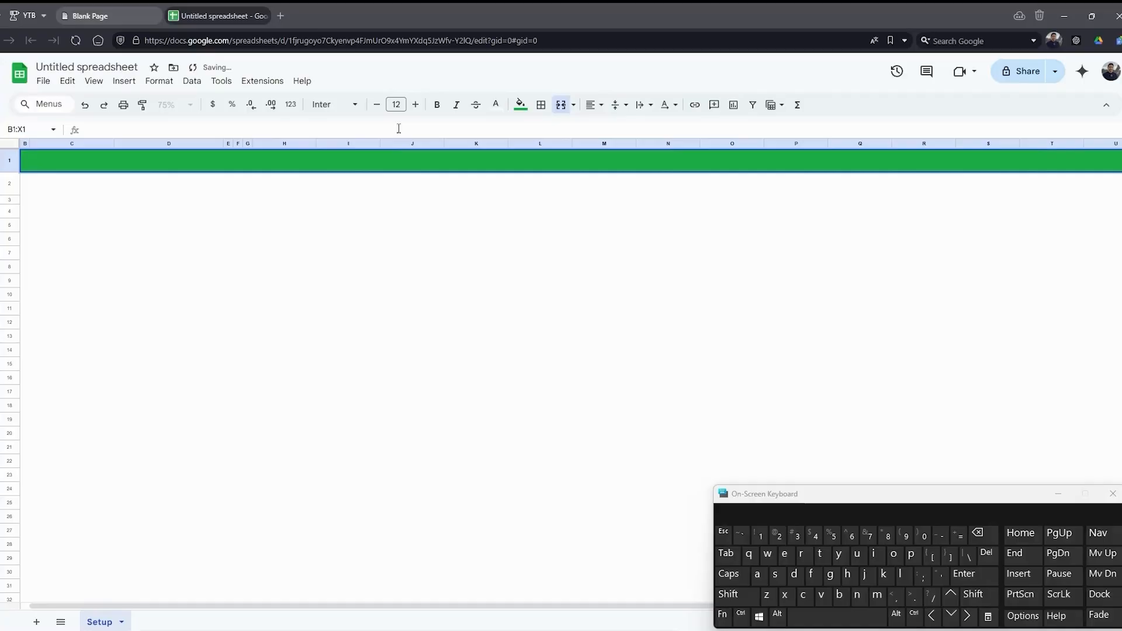
{"action": "type", "text": "DATA SE"}
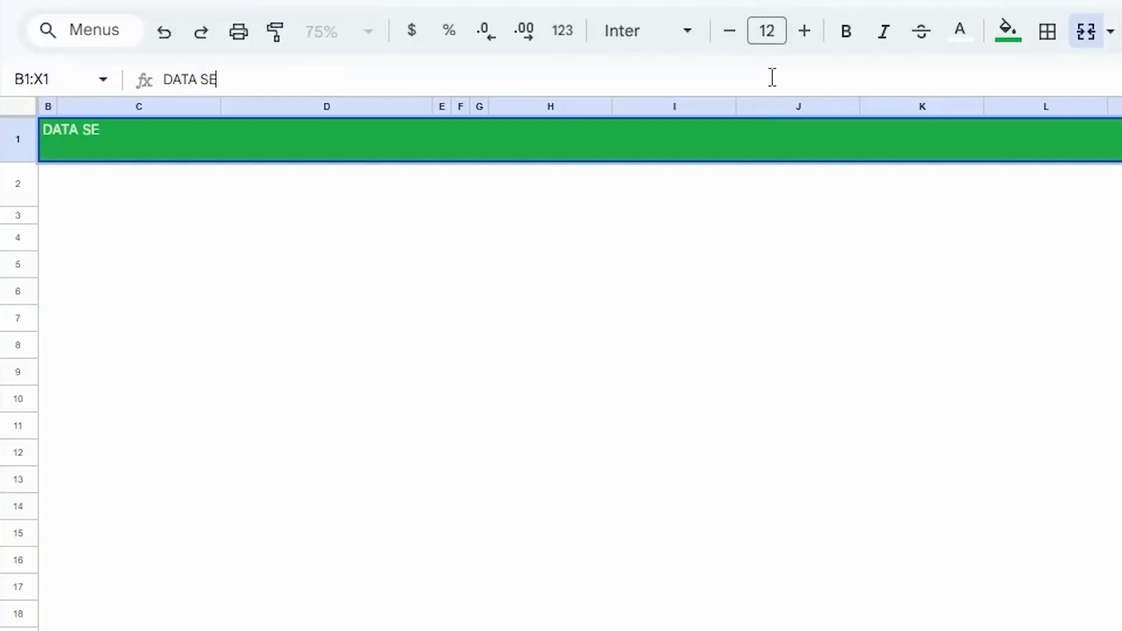
{"action": "type", "text": "TUP"}
{"action": "key", "text": "Return"}
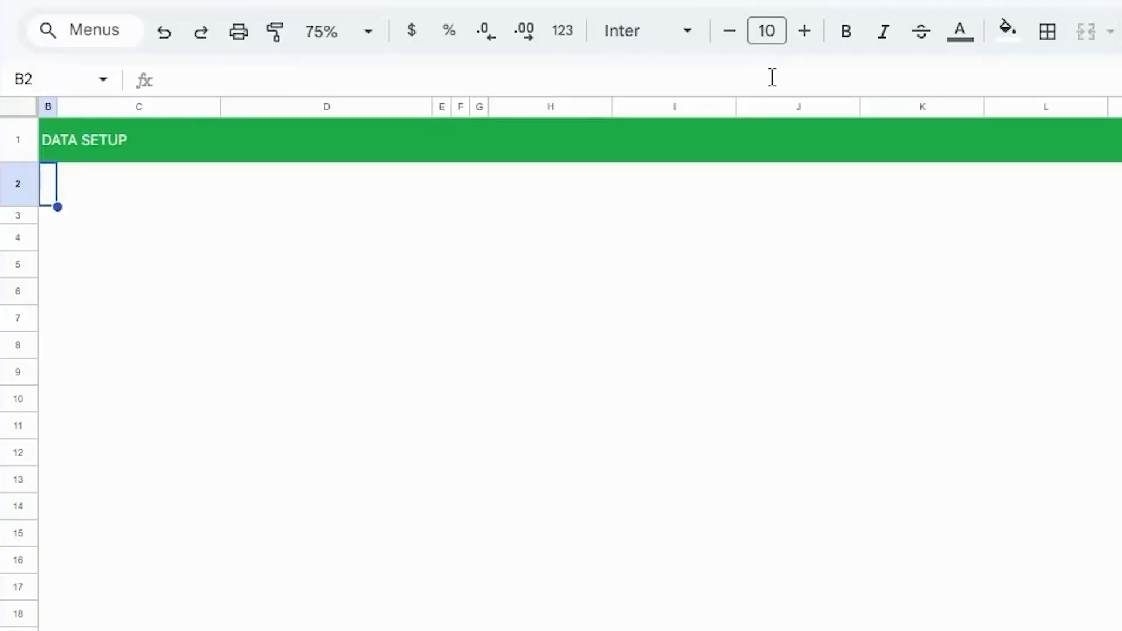
{"action": "key", "text": "Up"}
{"action": "left_click", "coordinate": [846, 32]}
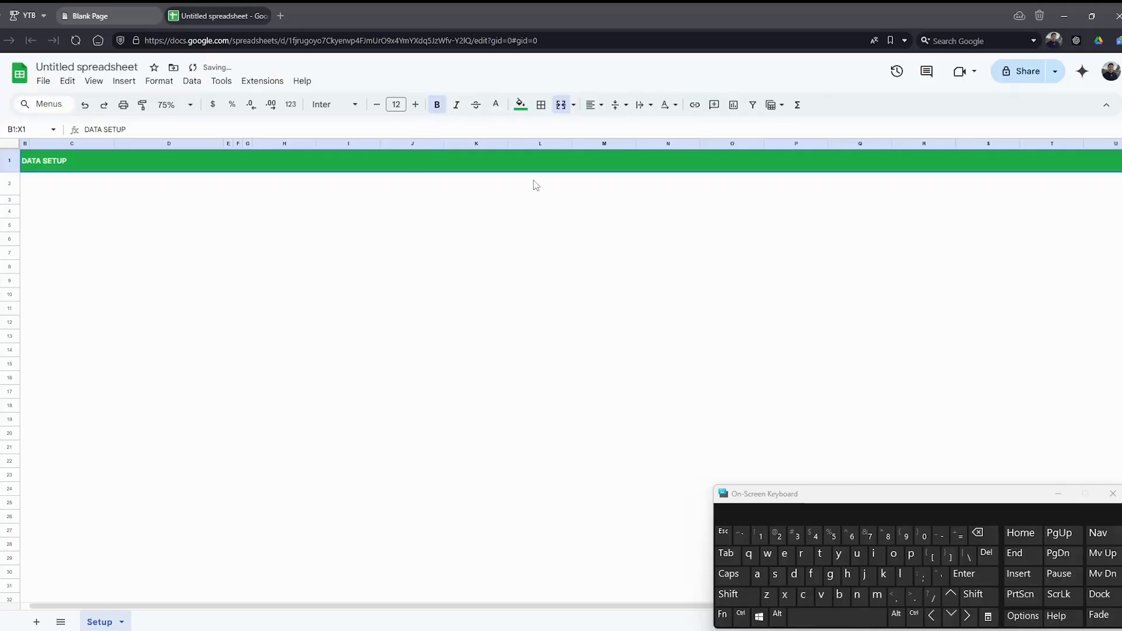
Step: Enter the subtitle "Dashboard Setup" in cell B2
{"action": "left_click_drag", "start_coordinate": [401, 601], "coordinate": [363, 611]}
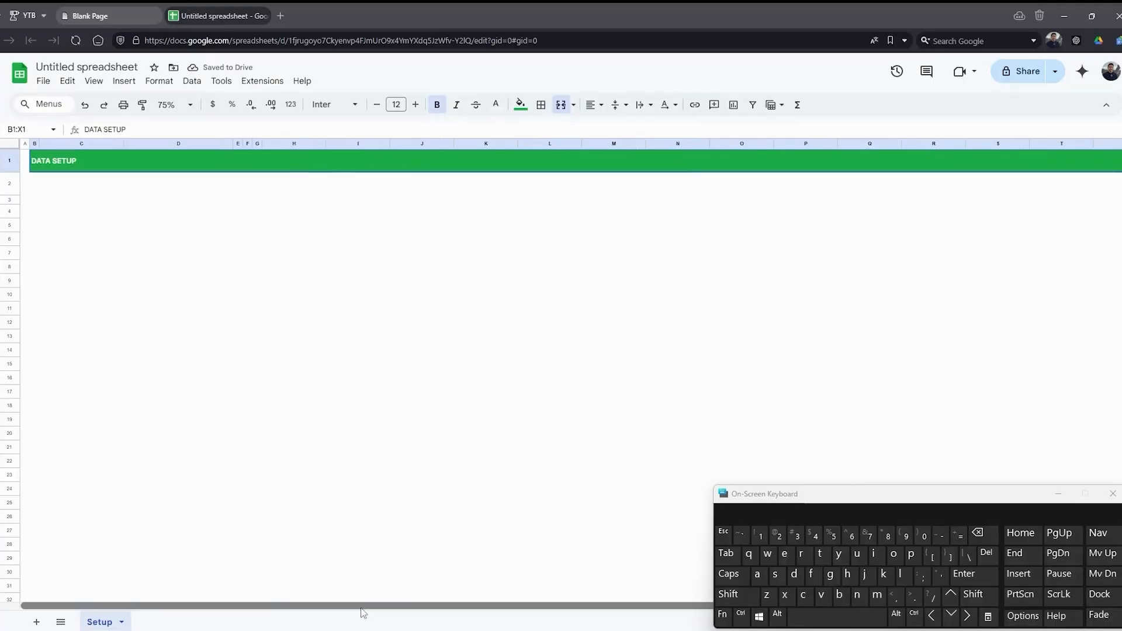
{"action": "left_click", "coordinate": [35, 187]}
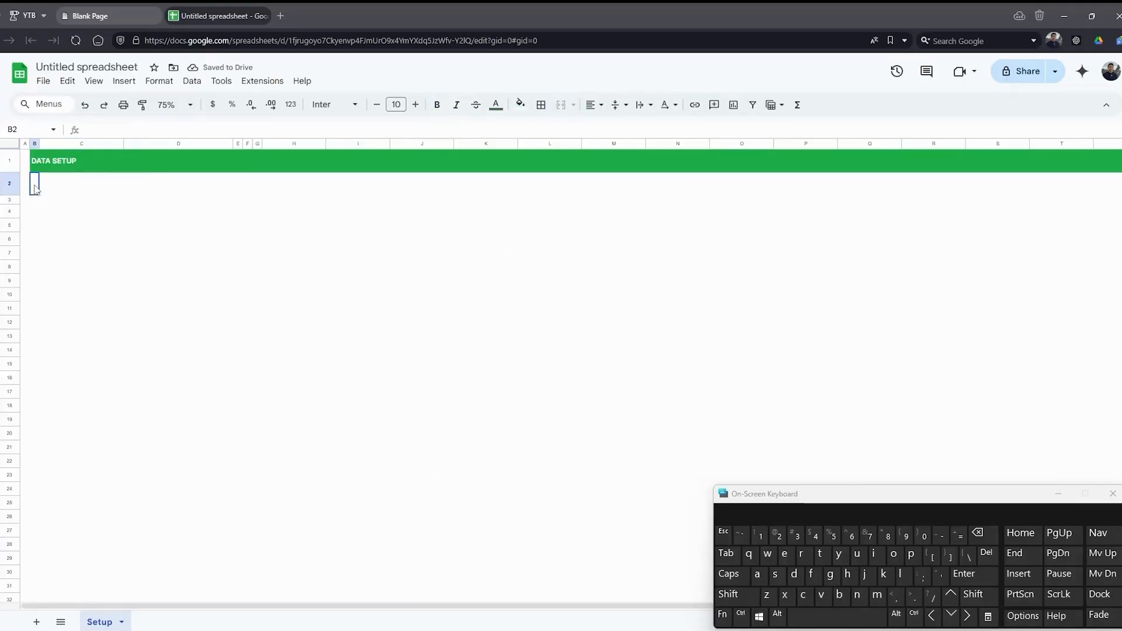
{"action": "type", "text": "Das"}
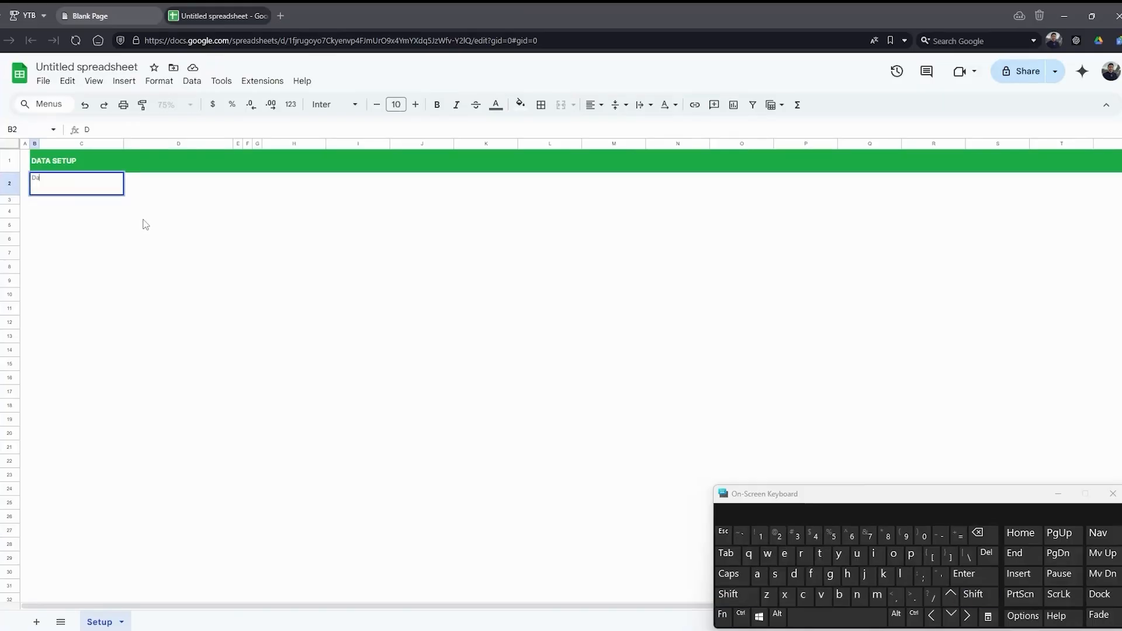
{"action": "type", "text": "hboard"}
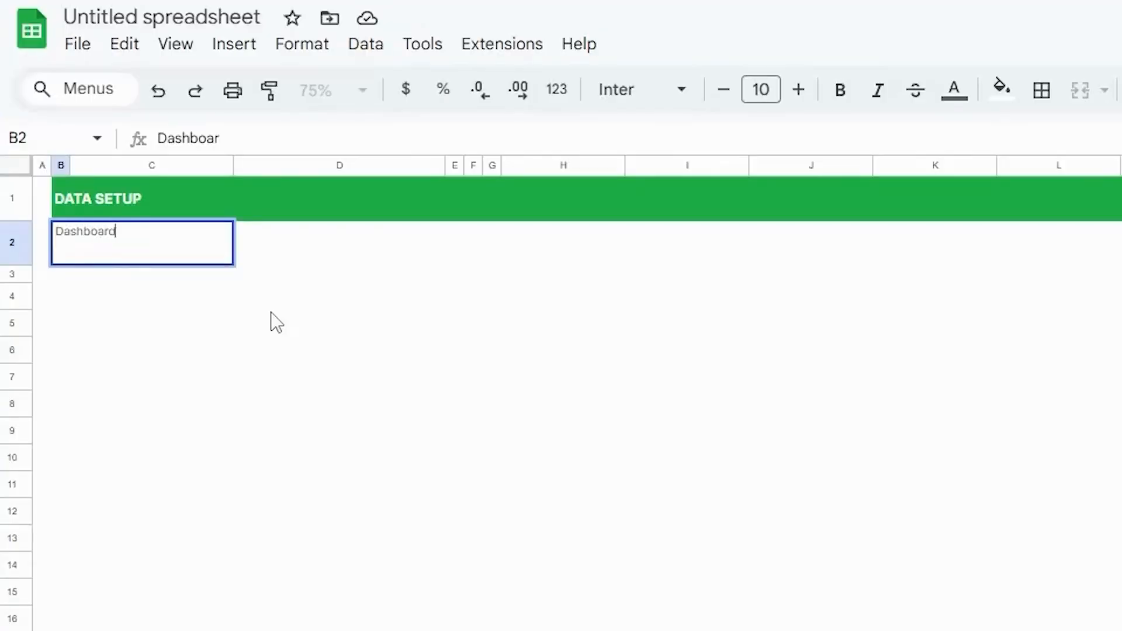
{"action": "type", "text": " Setup"}
{"action": "key", "text": "Return"}
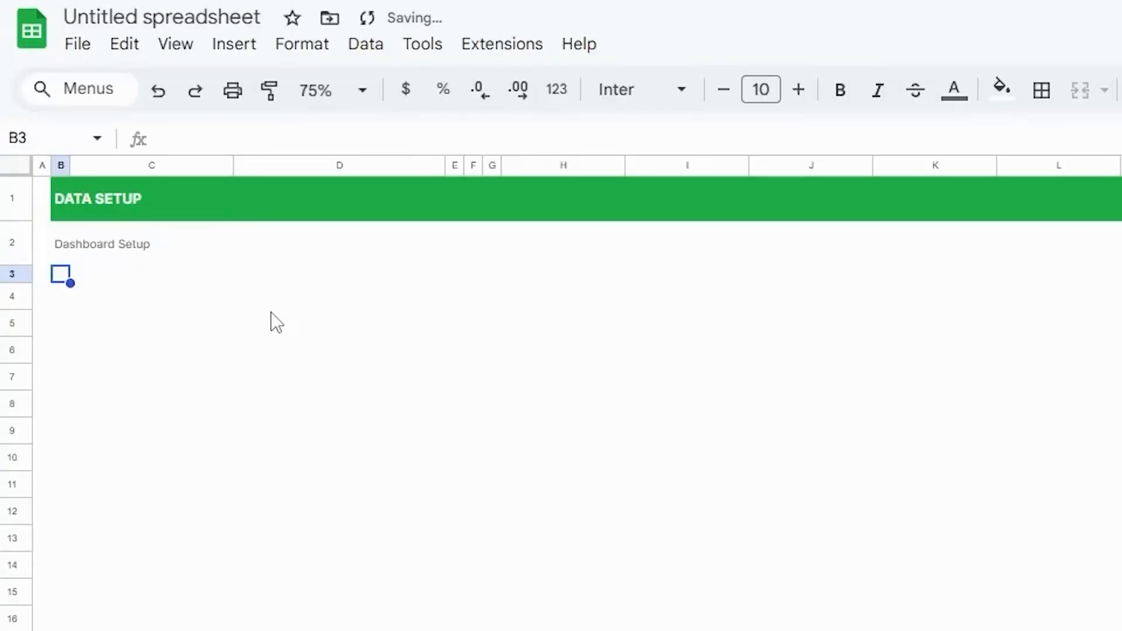
Step: Set the text of the subtitle in B2 to the custom green and make it bold
{"action": "key", "text": "Up"}
{"action": "left_click", "coordinate": [956, 94]}
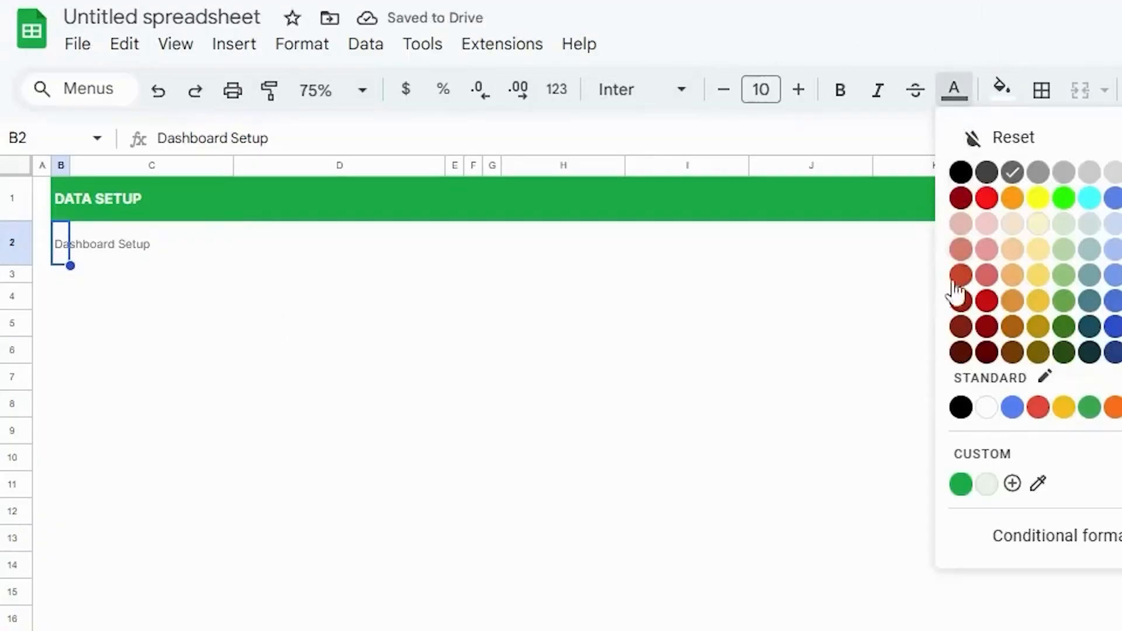
{"action": "left_click", "coordinate": [959, 483]}
{"action": "left_click", "coordinate": [826, 94]}
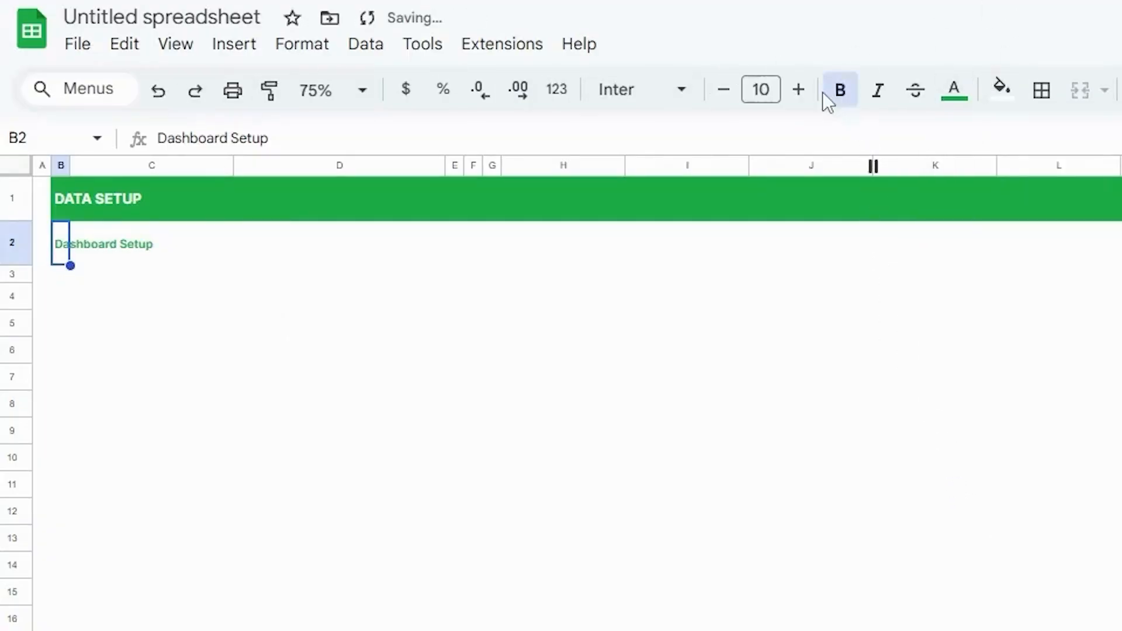
Step: Copy the subtitle from B2 to G2 and replace the copied text with "Dropdown"
{"action": "key", "text": "ctrl+c"}
{"action": "left_click", "coordinate": [492, 242]}
{"action": "key", "text": "ctrl+v"}
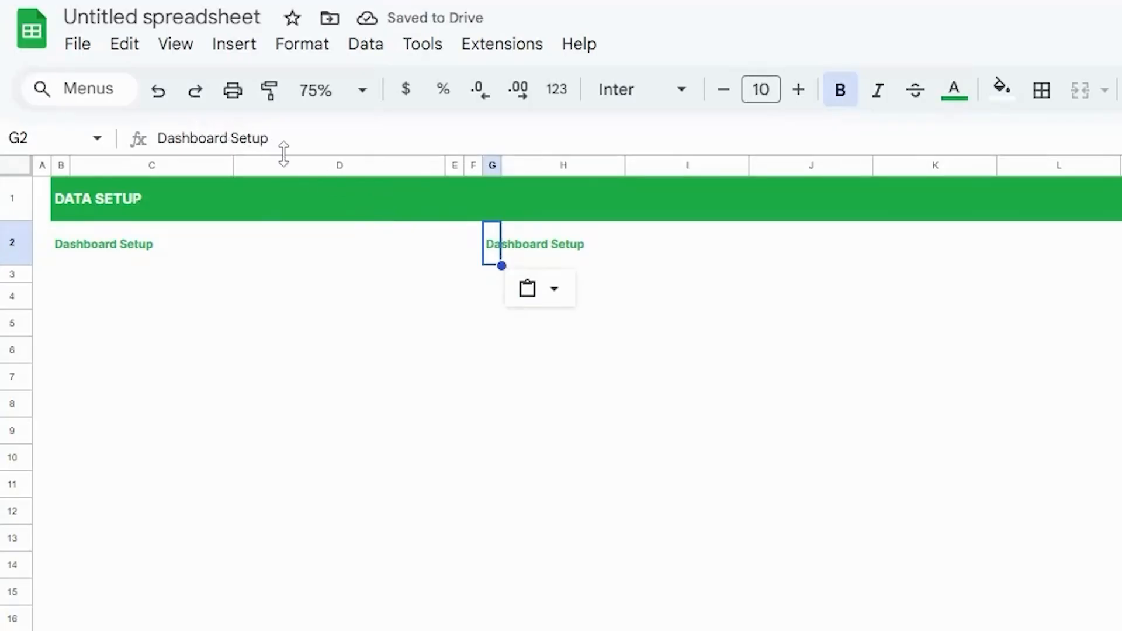
{"action": "type", "text": "Dropd"}
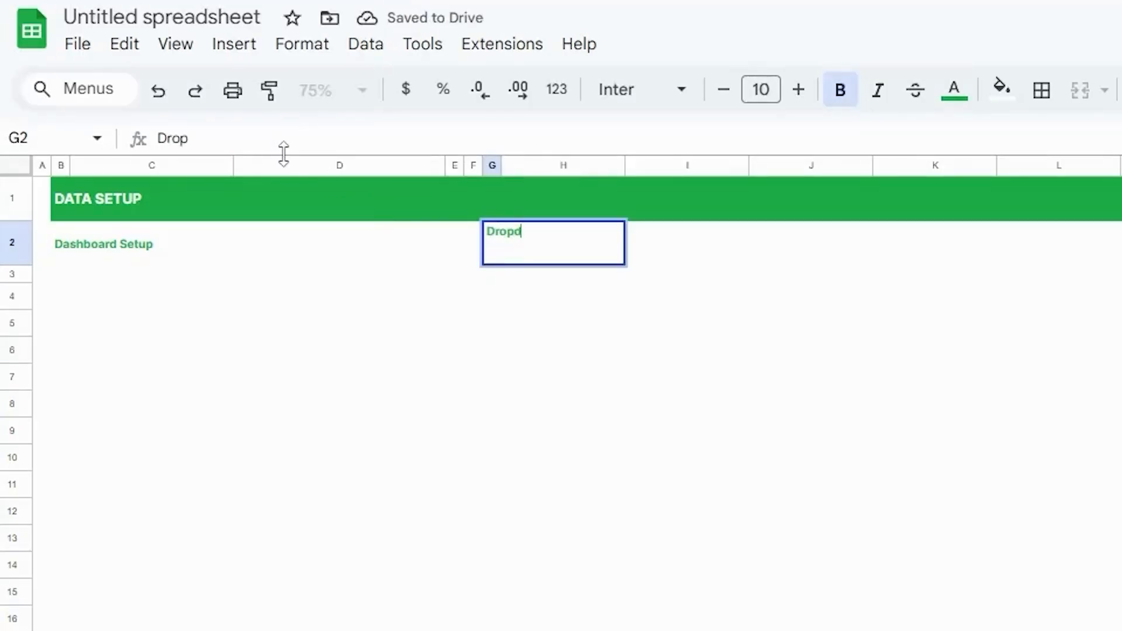
{"action": "type", "text": "own"}
{"action": "key", "text": "Return"}
Step: Fill the range B3:E48 below the Dashboard Setup subtitle with the custom light green
{"action": "left_click", "coordinate": [61, 273]}
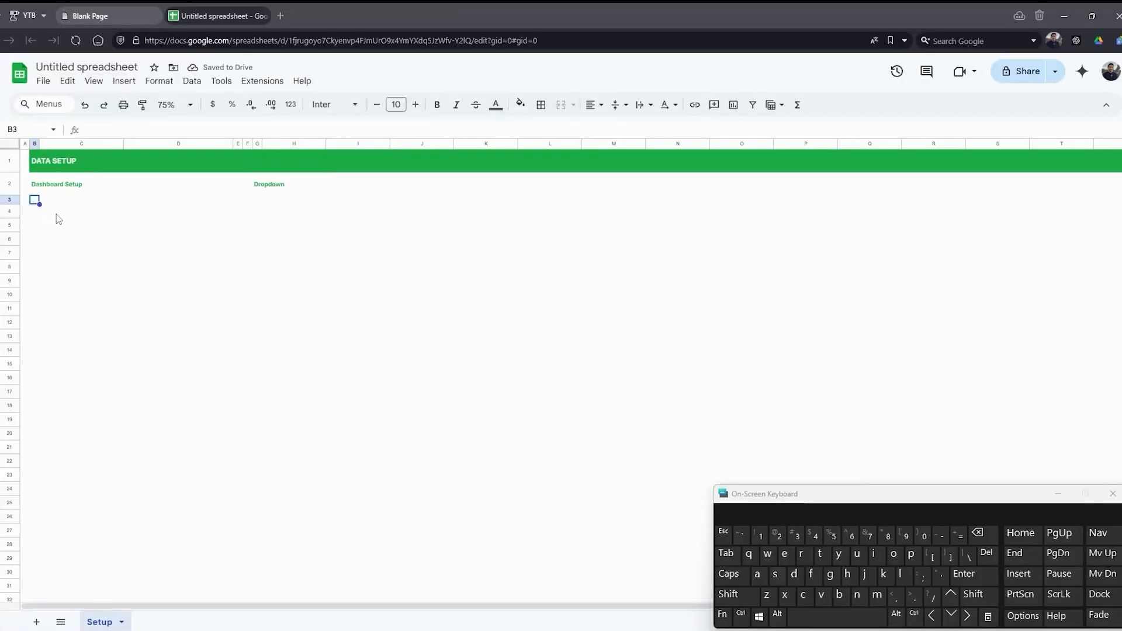
{"action": "scroll", "coordinate": [232, 518], "scroll_direction": "down", "scroll_amount": 5}
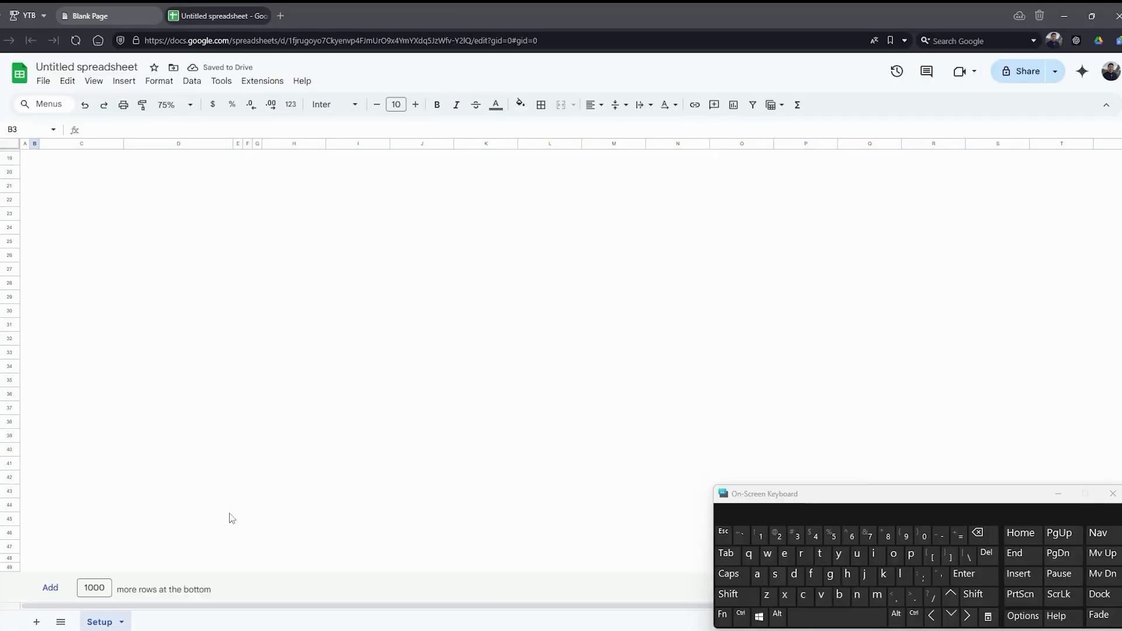
{"action": "left_click", "coordinate": [223, 556], "text": "shift"}
{"action": "key", "text": "shift+Right"}
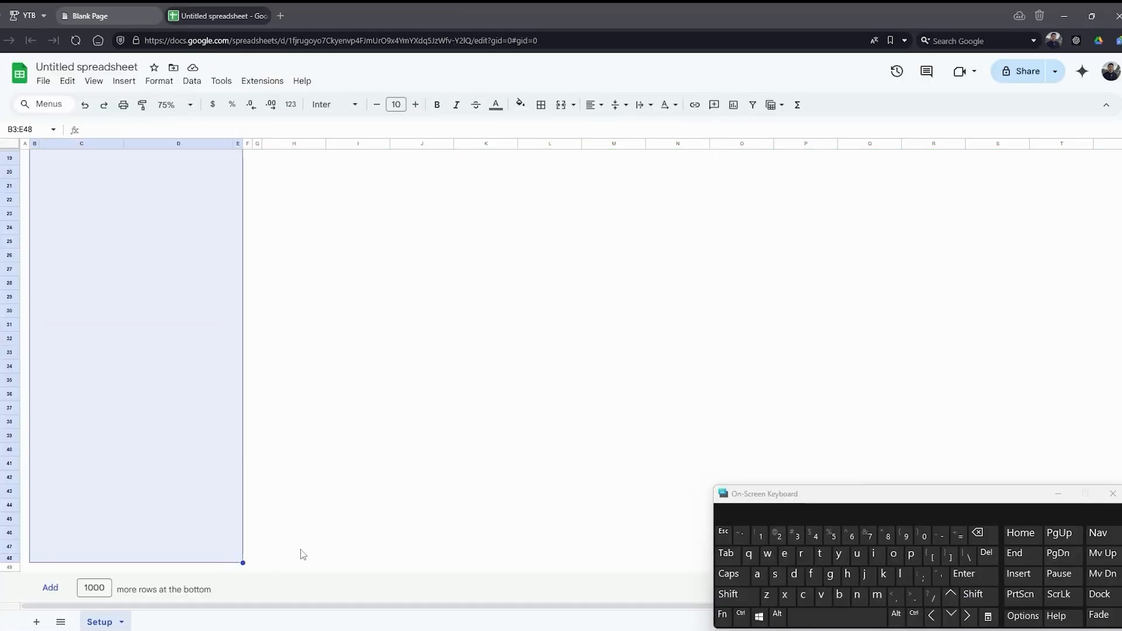
{"action": "left_click", "coordinate": [521, 105]}
{"action": "left_click", "coordinate": [540, 309]}
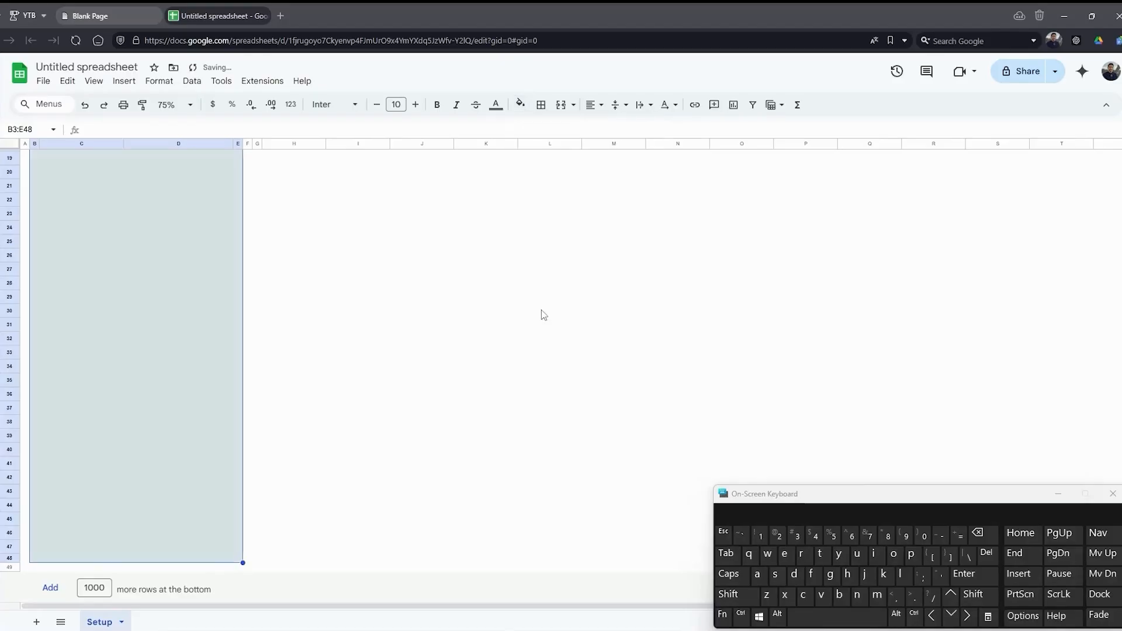
{"action": "scroll", "coordinate": [525, 341], "scroll_direction": "up", "scroll_amount": 5}
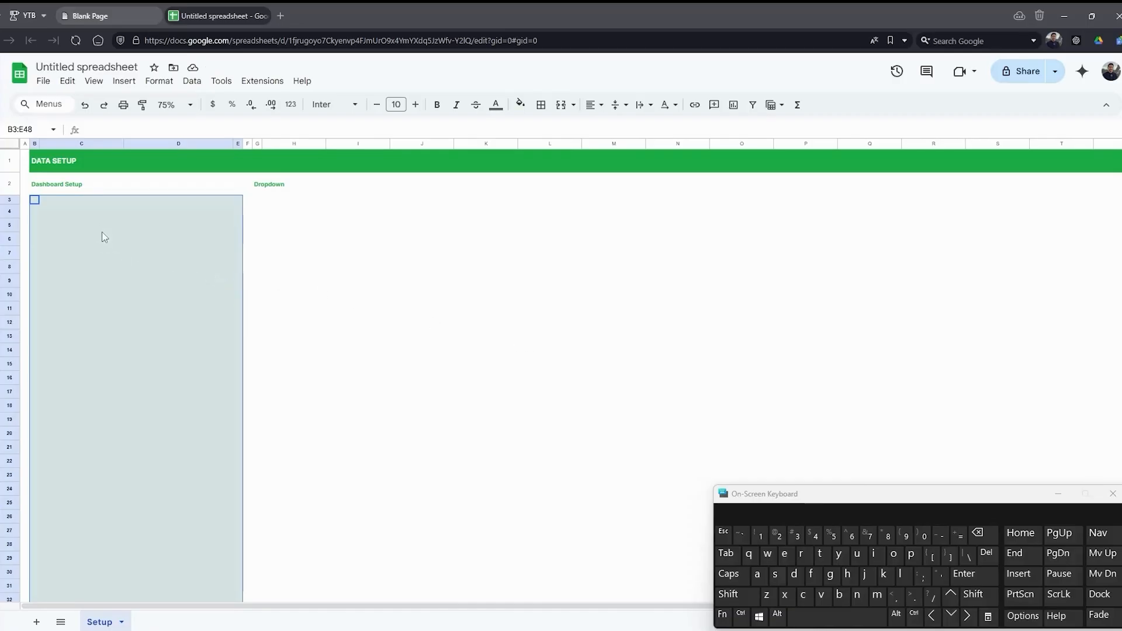
Step: Set the text color of the range C5:C46 to dark gray 4
{"action": "left_click", "coordinate": [60, 226]}
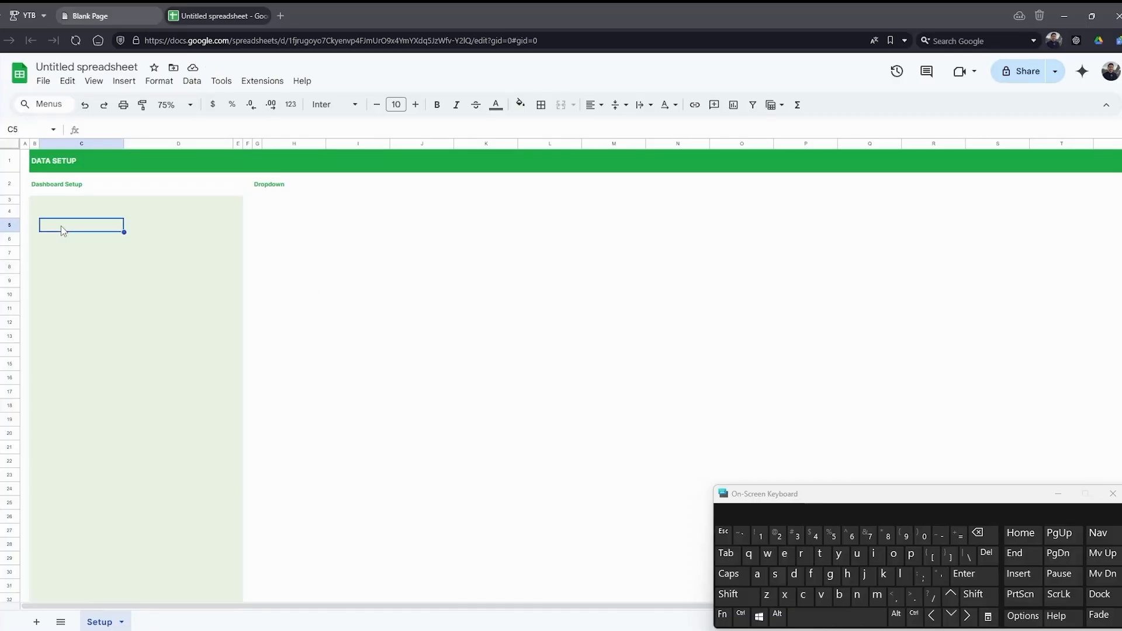
{"action": "scroll", "coordinate": [93, 288], "scroll_direction": "down", "scroll_amount": 5}
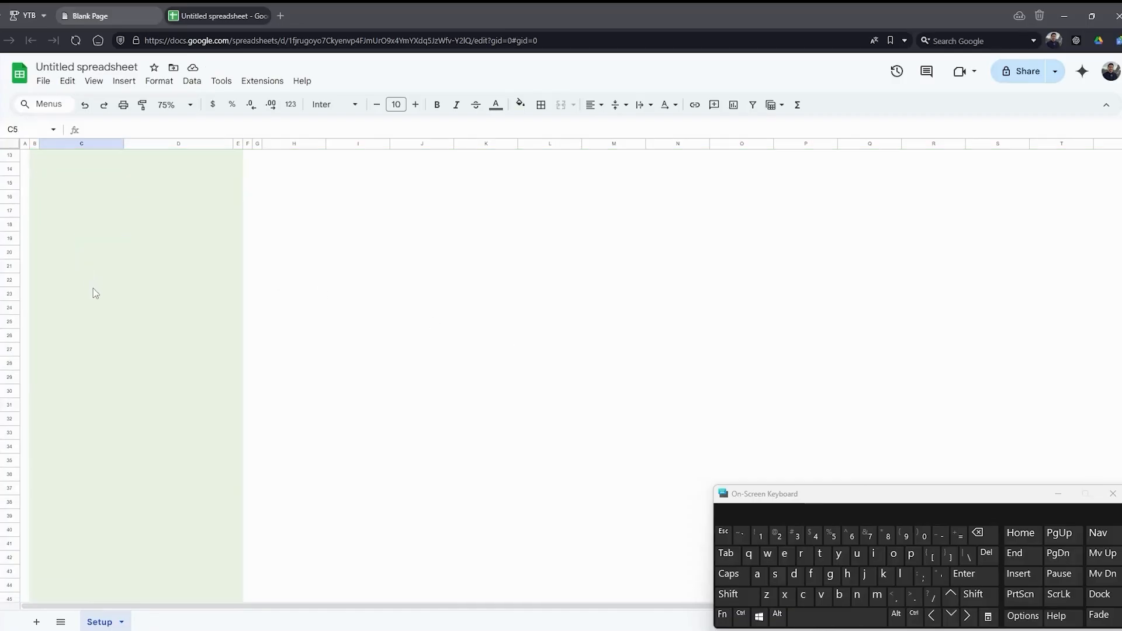
{"action": "left_click", "coordinate": [76, 535], "text": "shift"}
{"action": "left_click", "coordinate": [496, 105]}
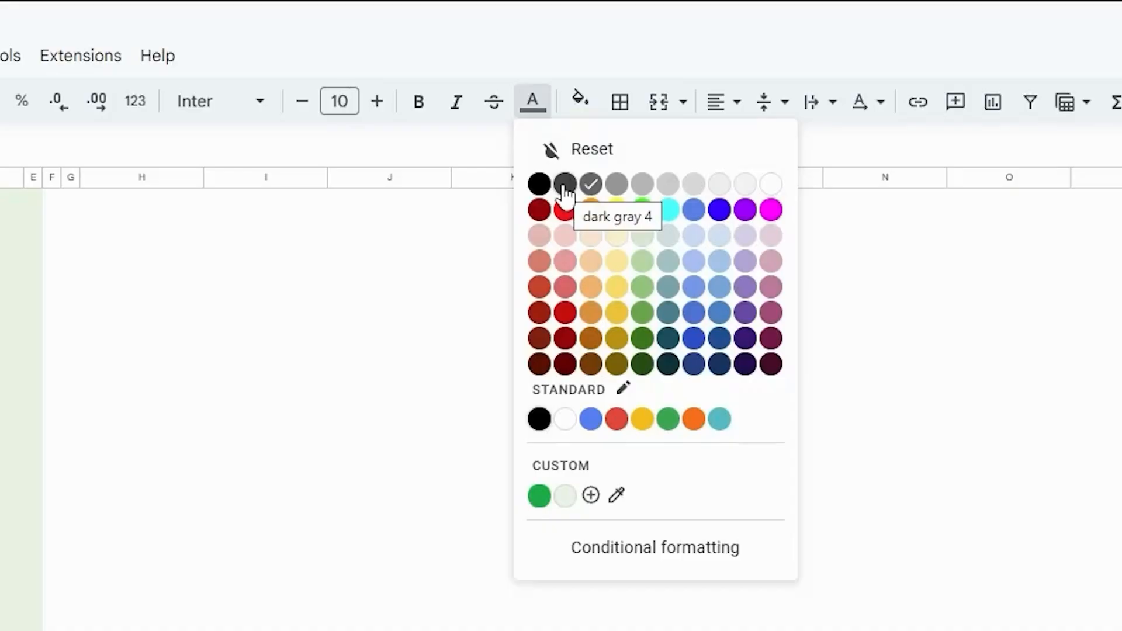
{"action": "left_click", "coordinate": [566, 186]}
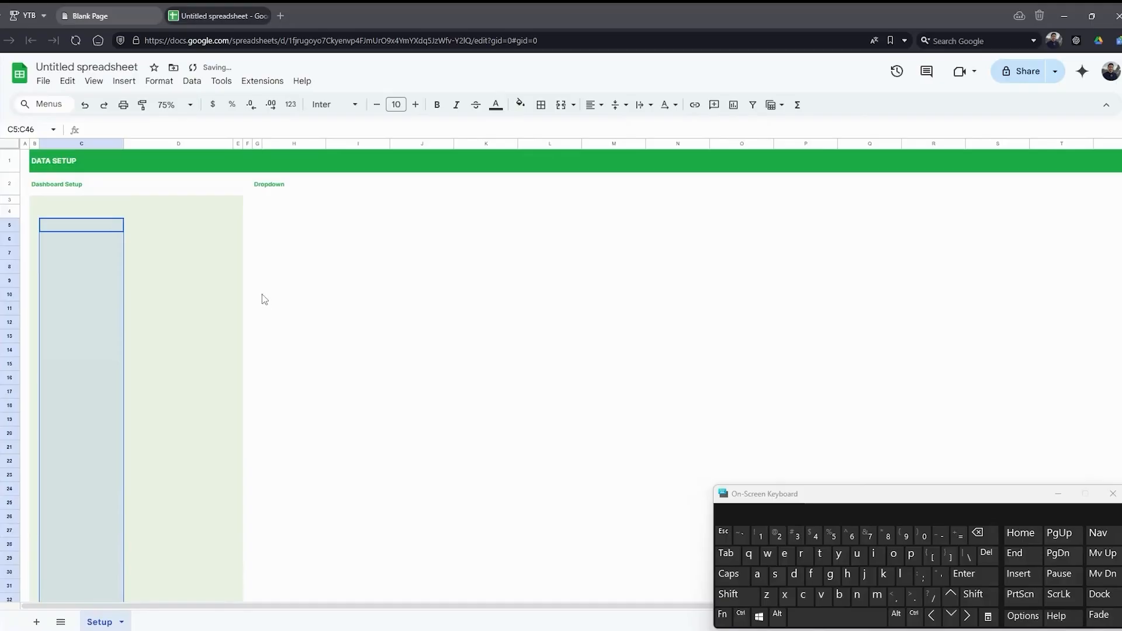
Step: Set the text color of the range D27:D47 to the custom green
{"action": "left_click", "coordinate": [48, 192]}
{"action": "left_click", "coordinate": [41, 168]}
{"action": "scroll", "coordinate": [175, 350], "scroll_direction": "down", "scroll_amount": 4}
{"action": "left_click", "coordinate": [181, 369]}
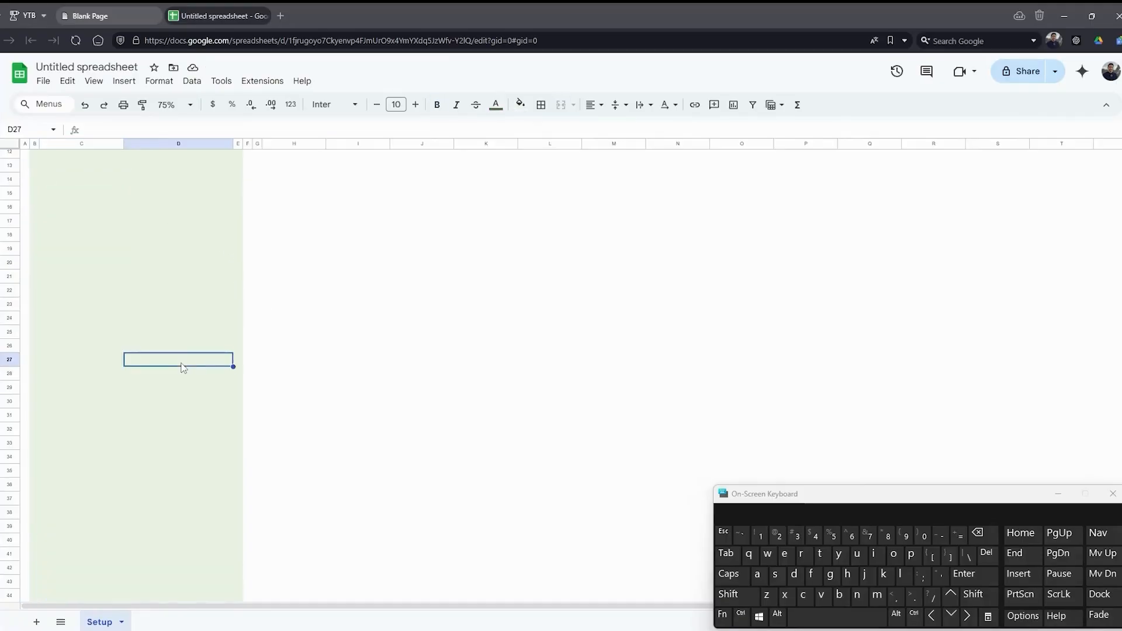
{"action": "scroll", "coordinate": [188, 463], "scroll_direction": "down", "scroll_amount": 2}
{"action": "left_click", "coordinate": [184, 537], "text": "shift"}
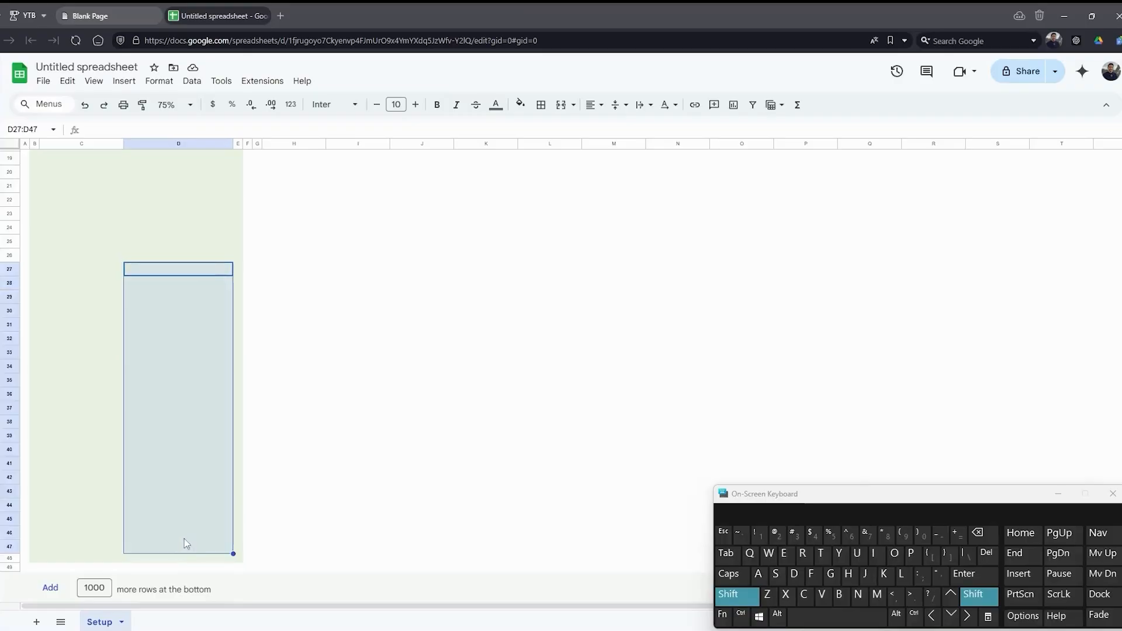
{"action": "left_click", "coordinate": [228, 547], "text": "shift"}
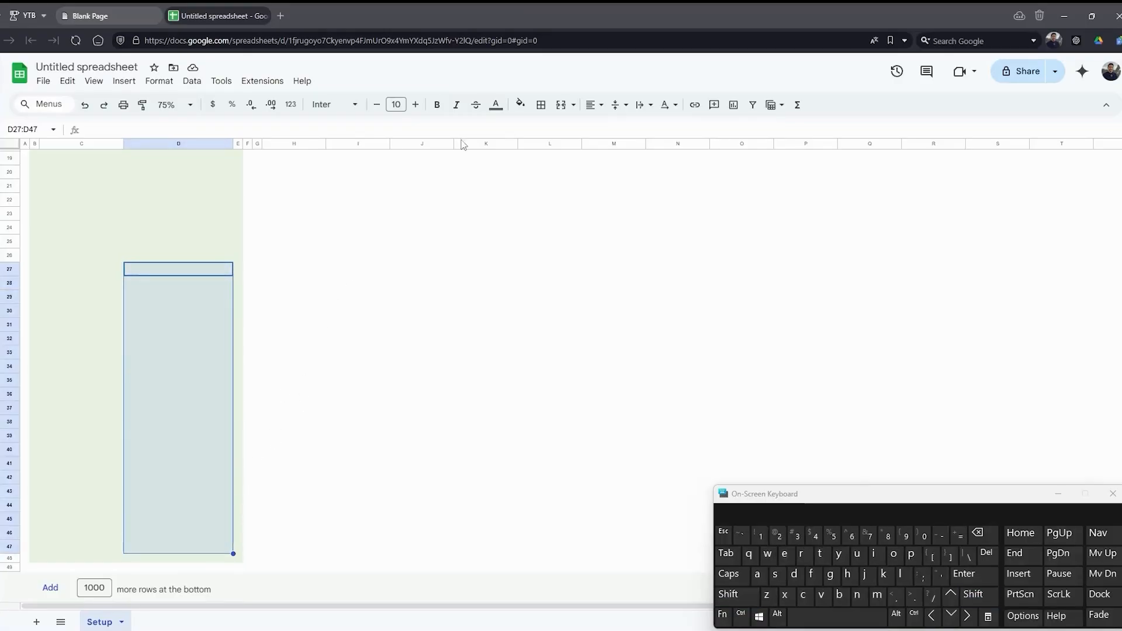
{"action": "left_click", "coordinate": [496, 105]}
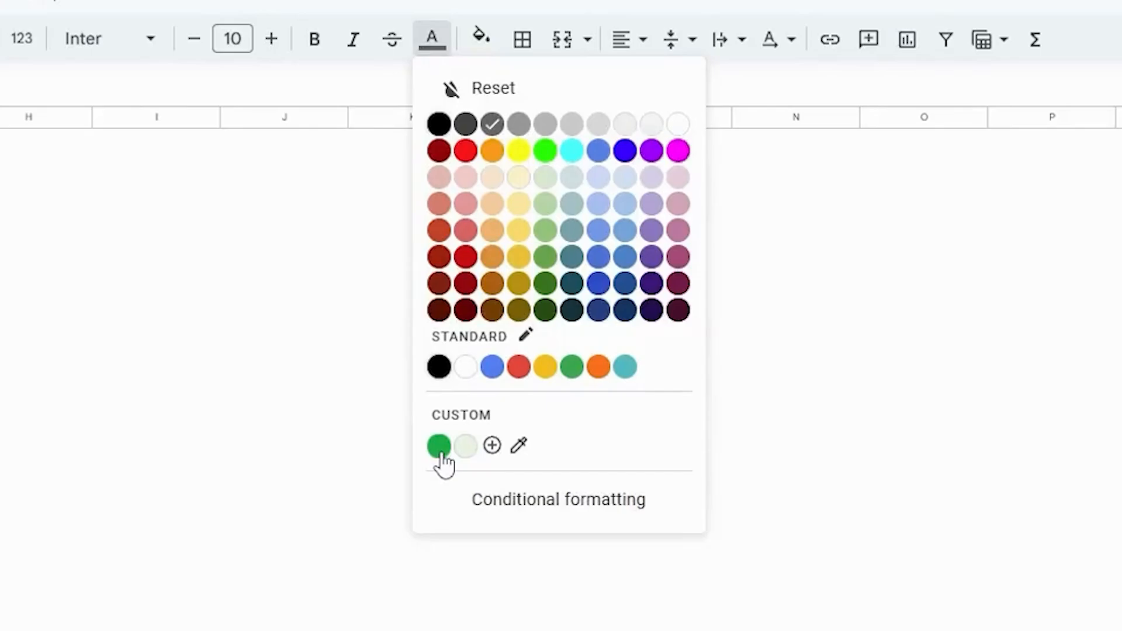
{"action": "left_click", "coordinate": [439, 447]}
{"action": "left_click", "coordinate": [250, 353]}
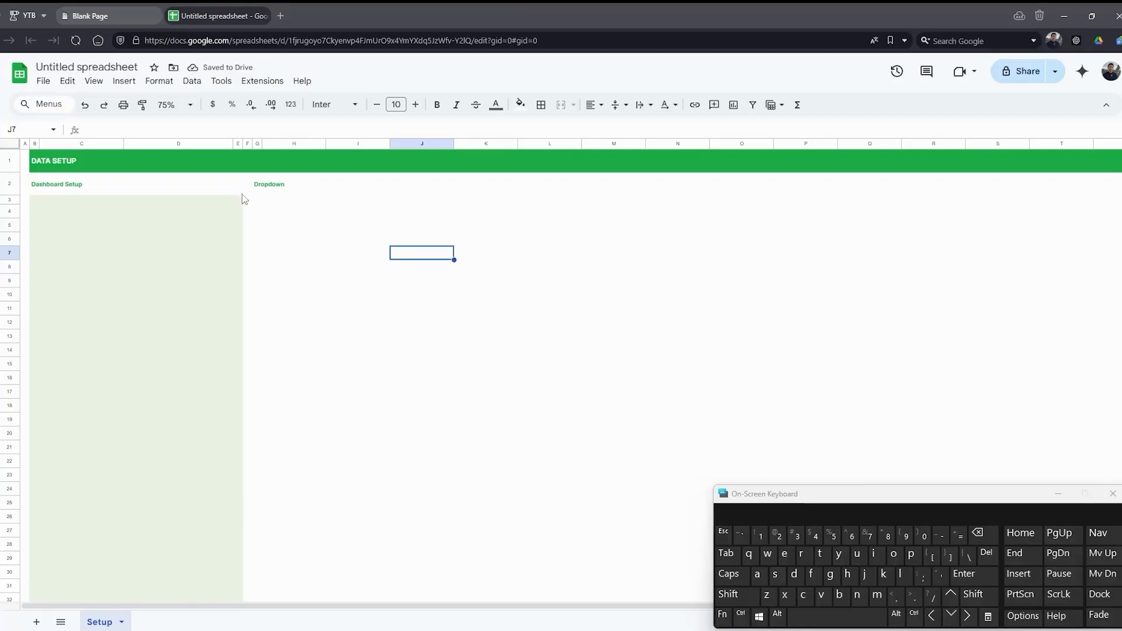
Step: Fill the range G3:G48 with the custom light green as the side border of the Dropdown section
{"action": "left_click", "coordinate": [257, 201]}
{"action": "scroll", "coordinate": [299, 395], "scroll_direction": "down", "scroll_amount": 5}
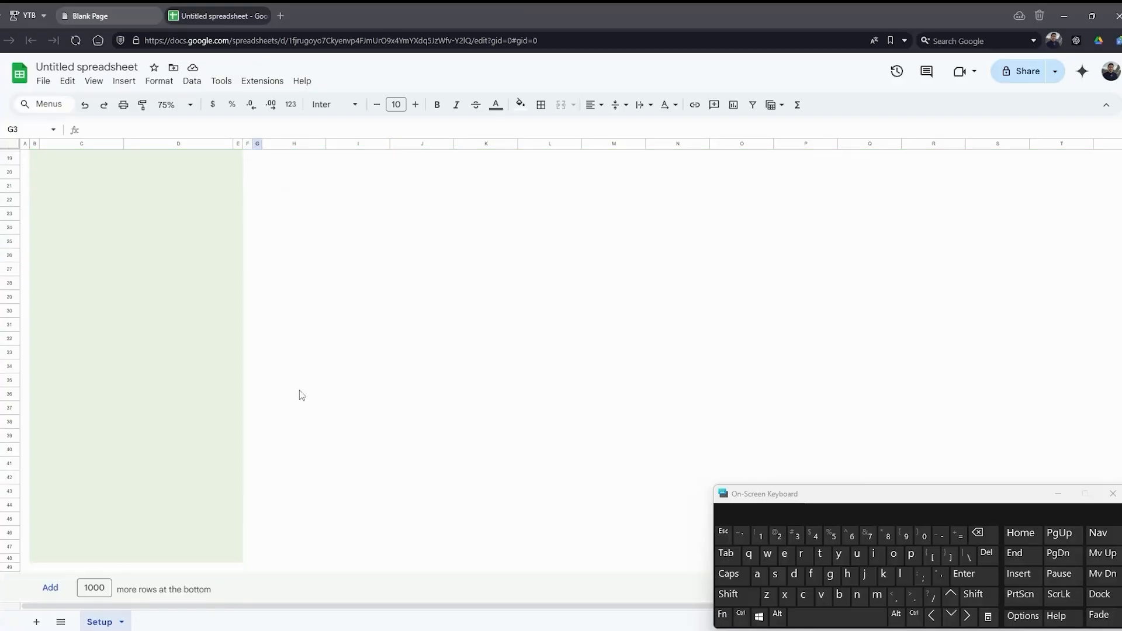
{"action": "key", "text": "shift"}
{"action": "left_click", "coordinate": [256, 565], "text": "shift"}
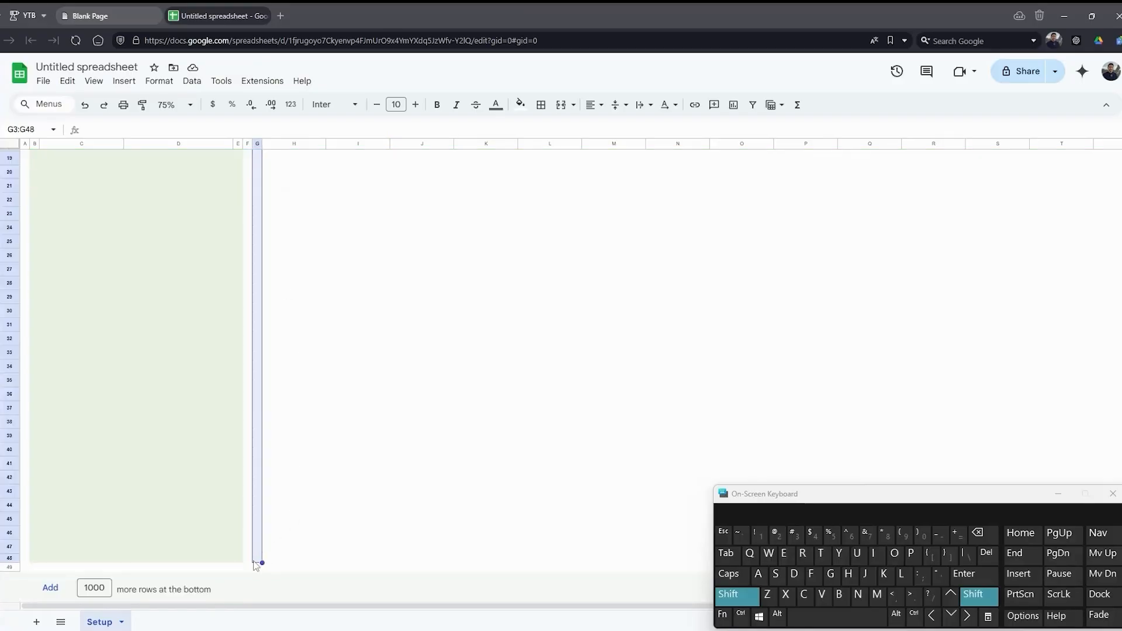
{"action": "left_click", "coordinate": [521, 104]}
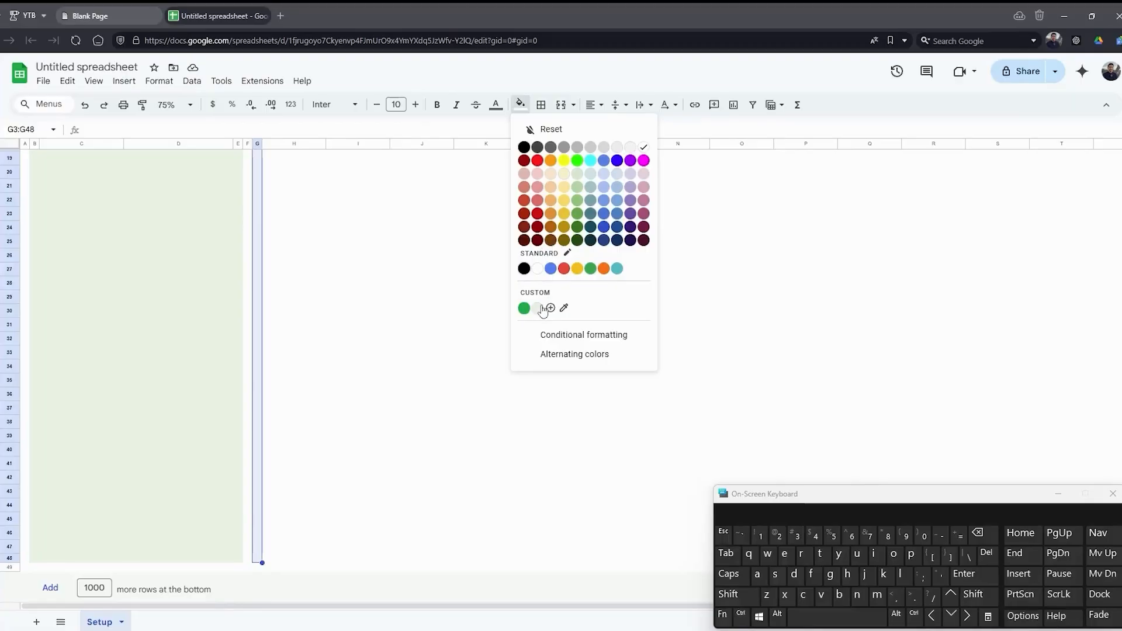
{"action": "left_click", "coordinate": [537, 308]}
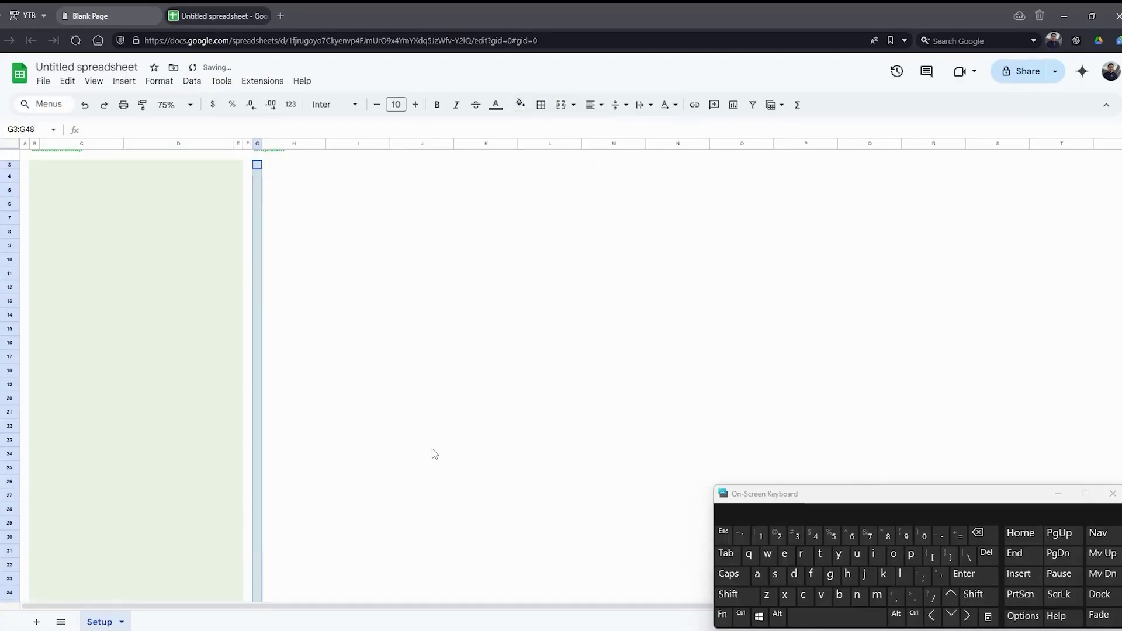
Step: Copy the light green strip G3:G48 and paste it into column X starting at X3
{"action": "key", "text": "ctrl+c"}
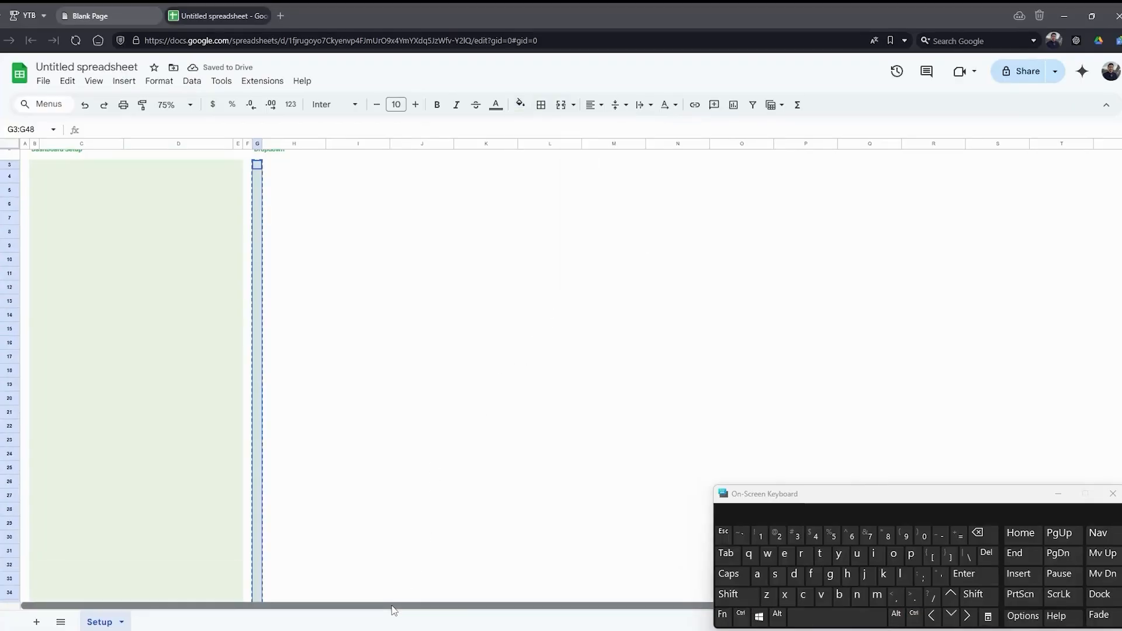
{"action": "left_click_drag", "start_coordinate": [392, 610], "coordinate": [545, 609]}
{"action": "left_click", "coordinate": [1111, 167]}
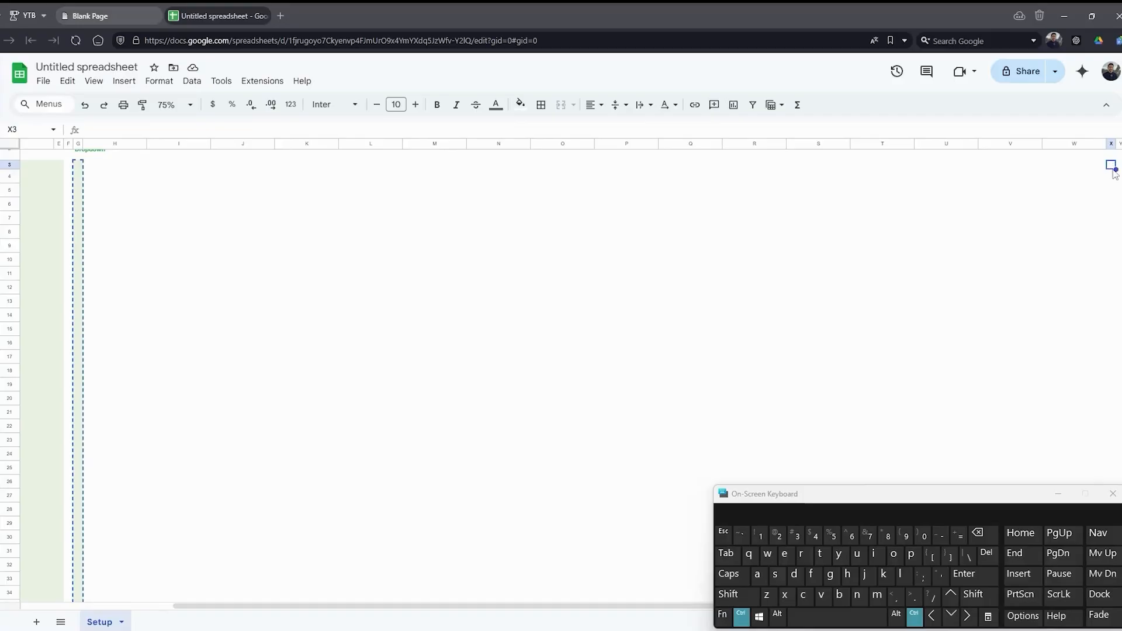
{"action": "key", "text": "ctrl+v"}
Step: Fill the range H3:W4 between the two side strips with the custom light green
{"action": "left_click", "coordinate": [86, 169]}
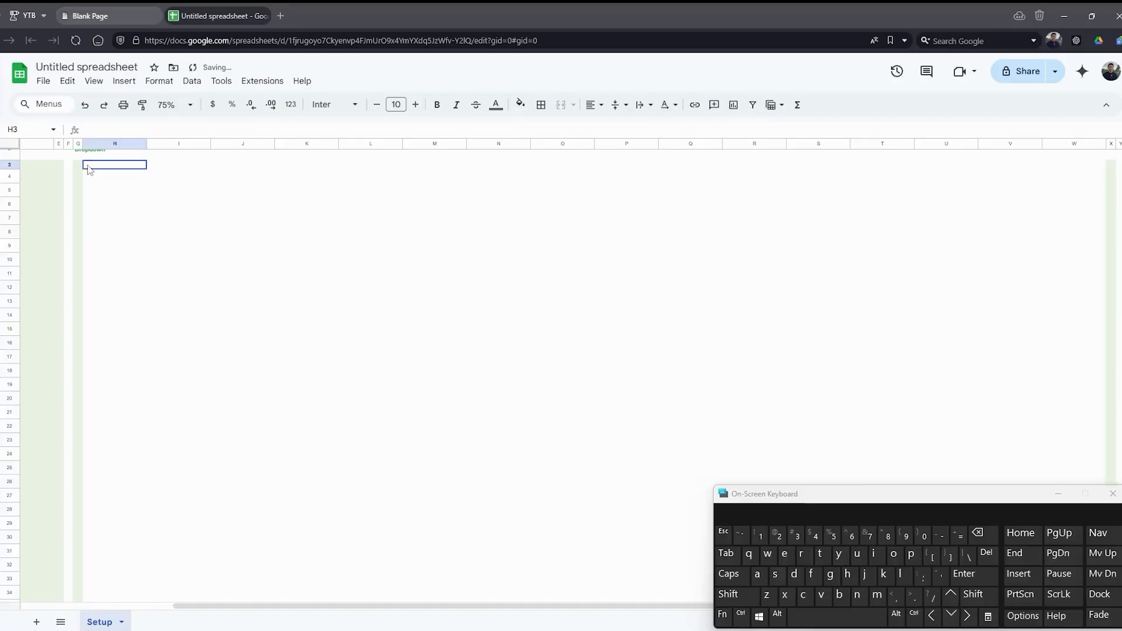
{"action": "left_click_drag", "start_coordinate": [87, 171], "coordinate": [1097, 180]}
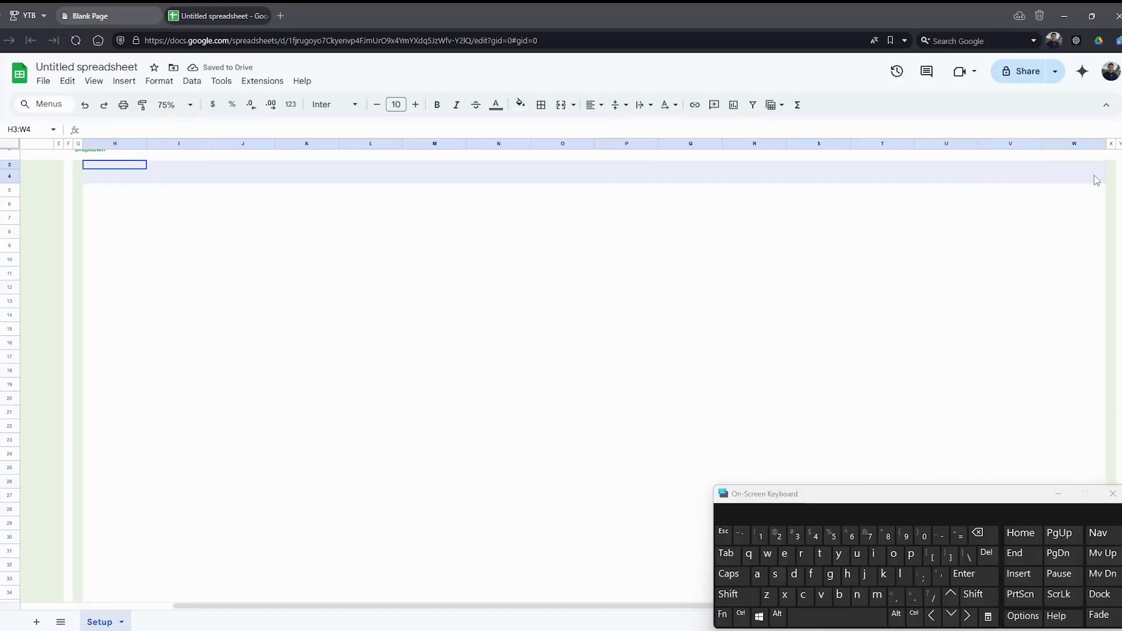
{"action": "left_click", "coordinate": [521, 104]}
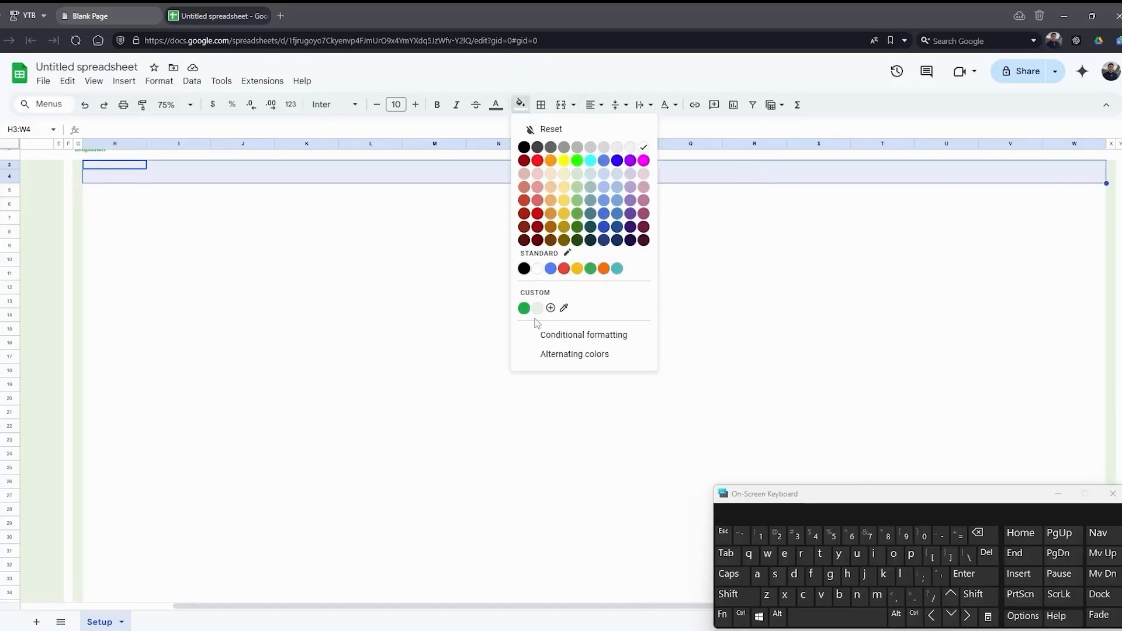
{"action": "left_click", "coordinate": [533, 310]}
Step: Fill the closing row G48:X48 of the Dropdown section with the custom light green
{"action": "scroll", "coordinate": [824, 423], "scroll_direction": "down", "scroll_amount": 5}
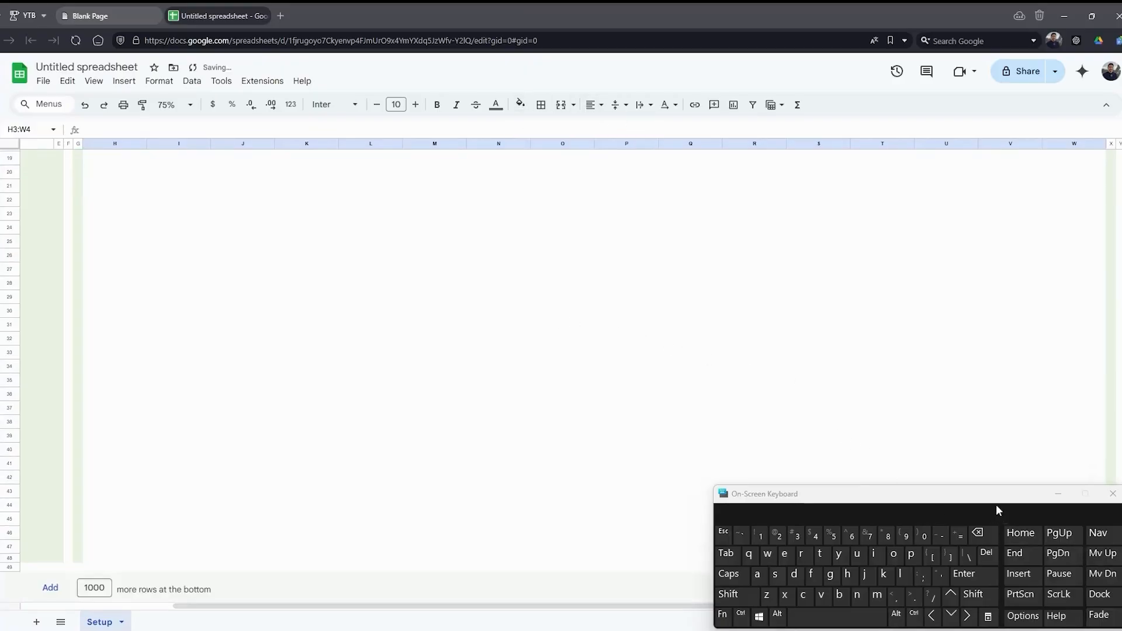
{"action": "left_click_drag", "start_coordinate": [999, 508], "coordinate": [983, 320]}
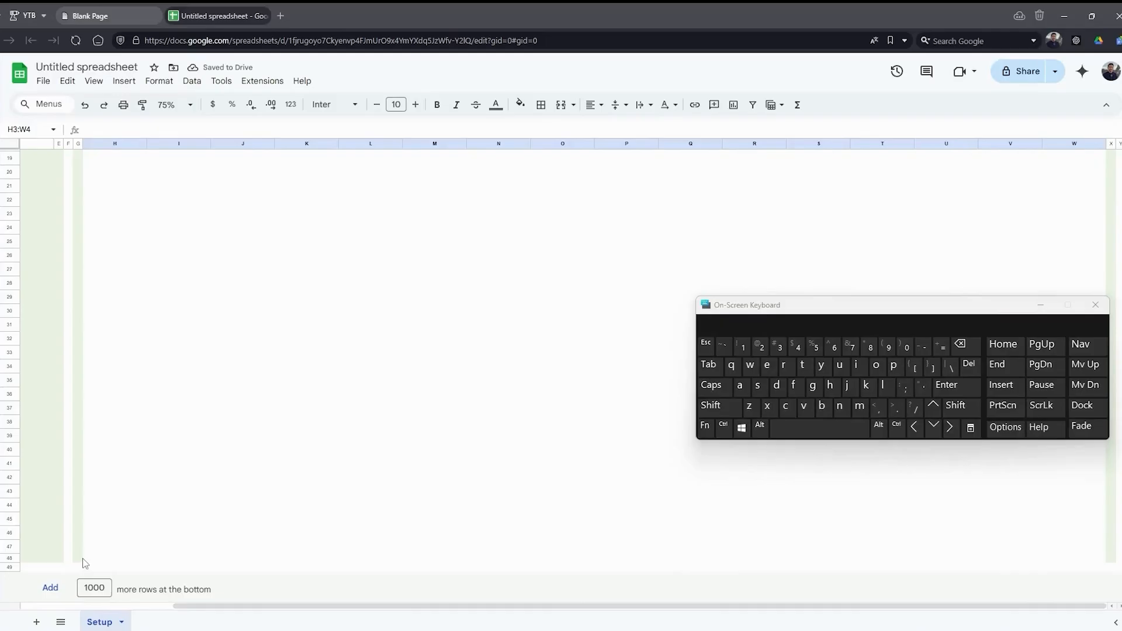
{"action": "left_click_drag", "start_coordinate": [83, 559], "coordinate": [1114, 560]}
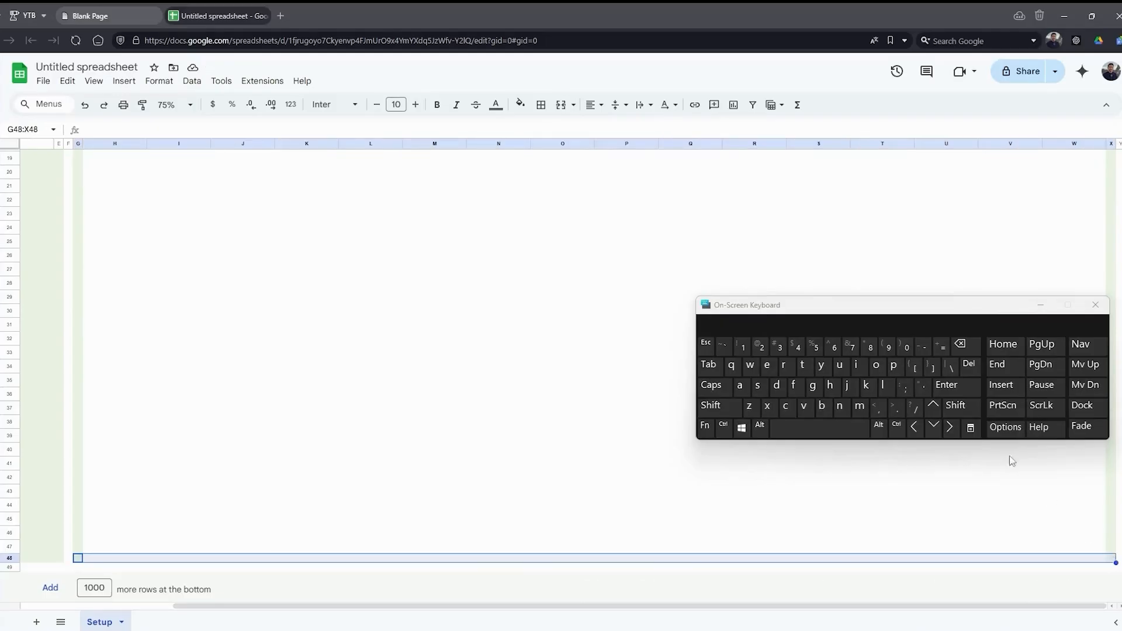
{"action": "left_click", "coordinate": [520, 104]}
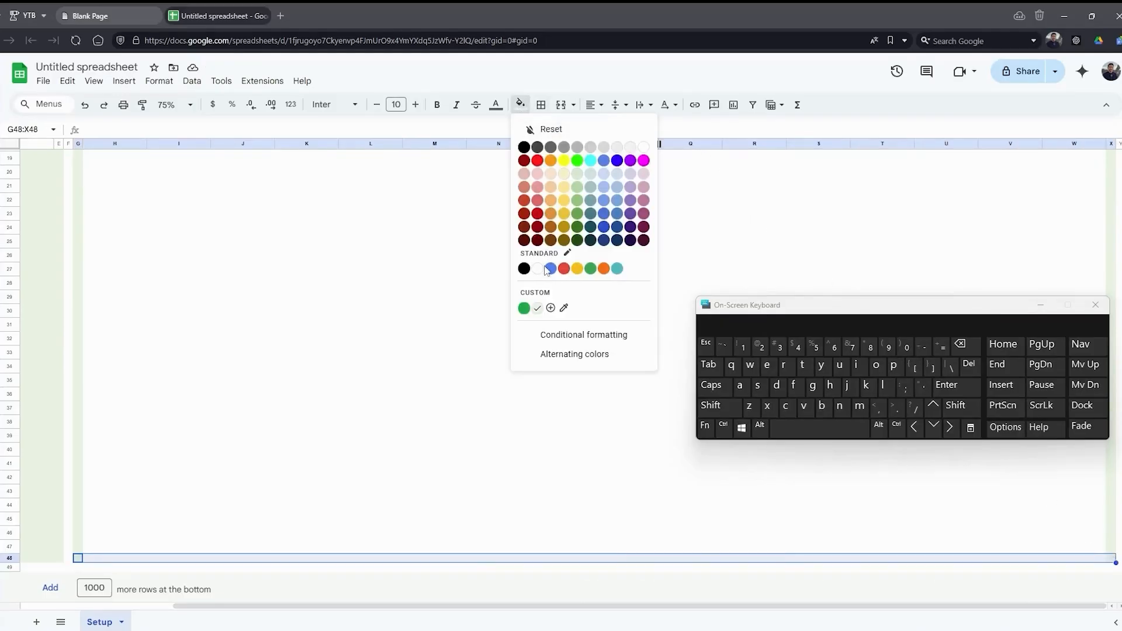
{"action": "left_click", "coordinate": [544, 308]}
Step: Fill the block T28:W47 in the Dropdown section with the custom light green
{"action": "left_click", "coordinate": [882, 269]}
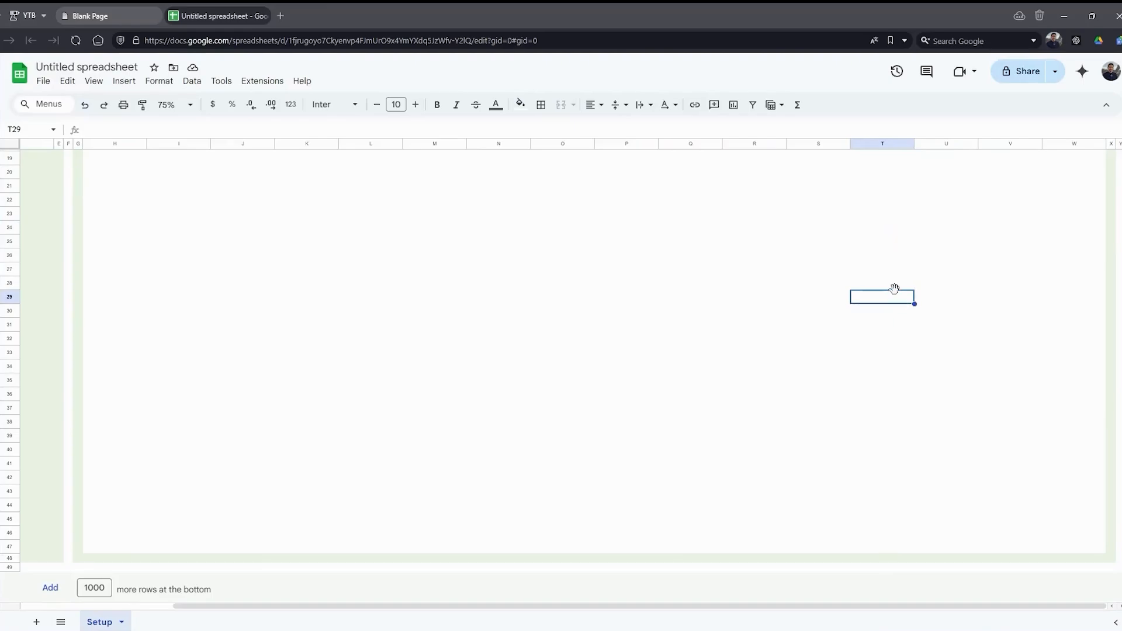
{"action": "key", "text": "Down"}
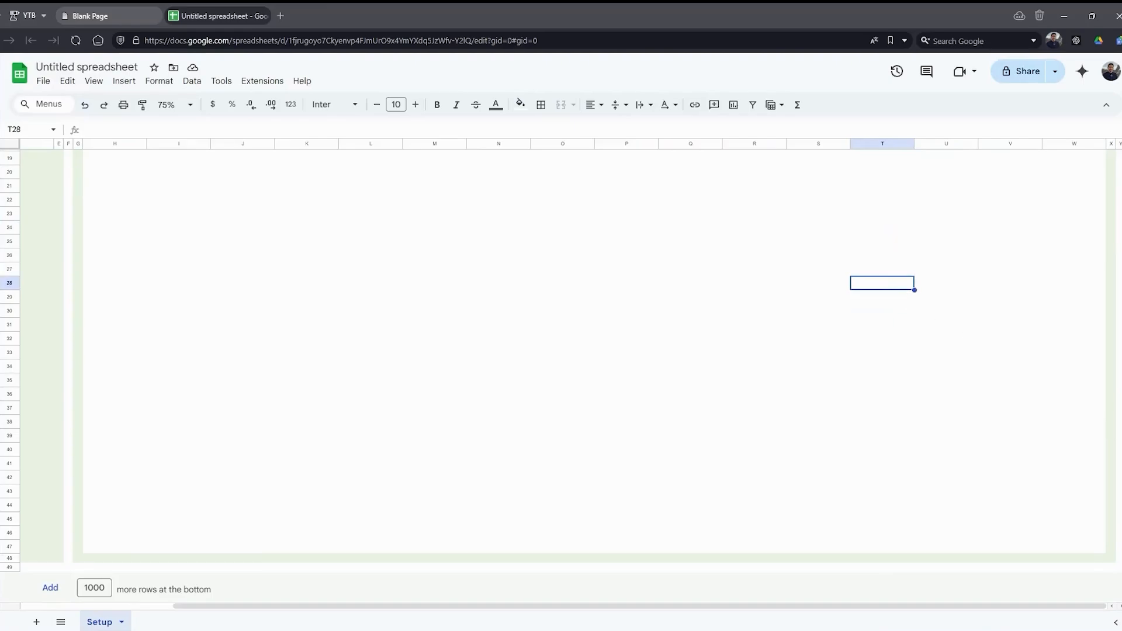
{"action": "left_click", "coordinate": [1093, 553], "text": "shift"}
{"action": "left_click", "coordinate": [521, 104]}
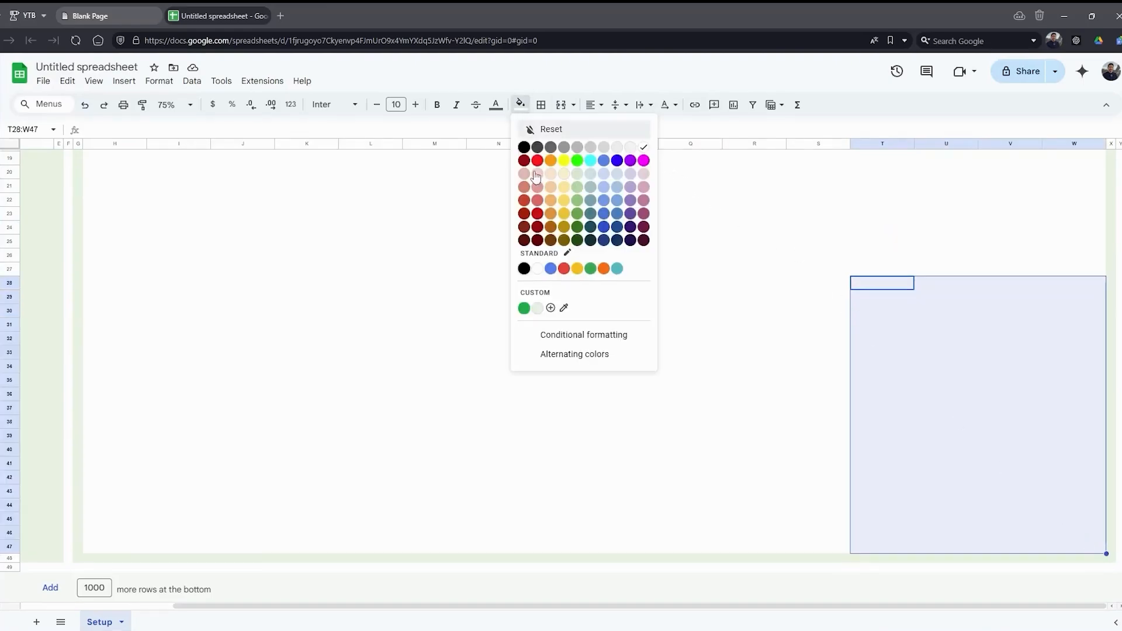
{"action": "left_click", "coordinate": [544, 309]}
{"action": "scroll", "coordinate": [630, 414], "scroll_direction": "up", "scroll_amount": 3}
{"action": "scroll", "coordinate": [631, 413], "scroll_direction": "up", "scroll_amount": 3}
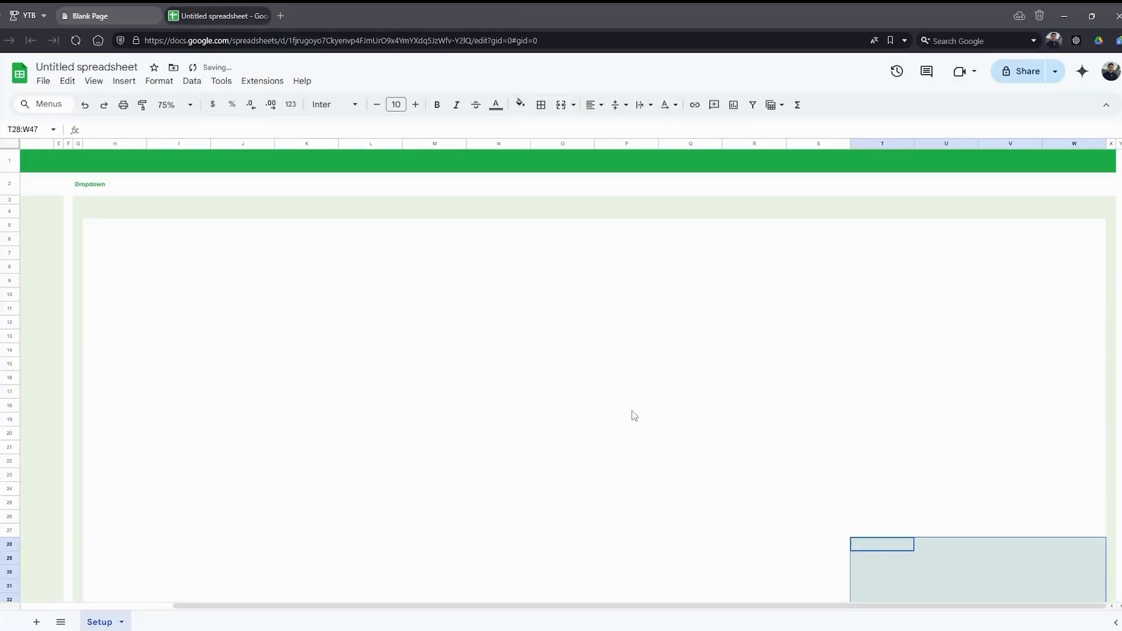
Step: Set the text colour of the Dropdown header row H4:W4 to dark gray 4 and centre it horizontally
{"action": "left_click", "coordinate": [434, 377]}
{"action": "left_click", "coordinate": [91, 212]}
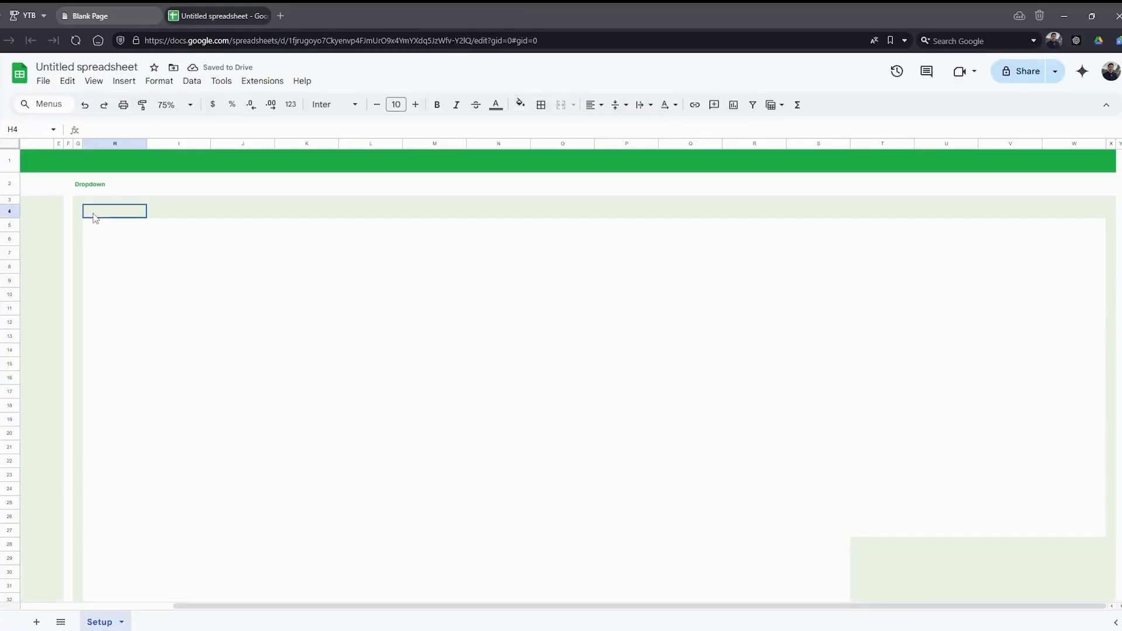
{"action": "left_click", "coordinate": [1104, 216], "text": "shift"}
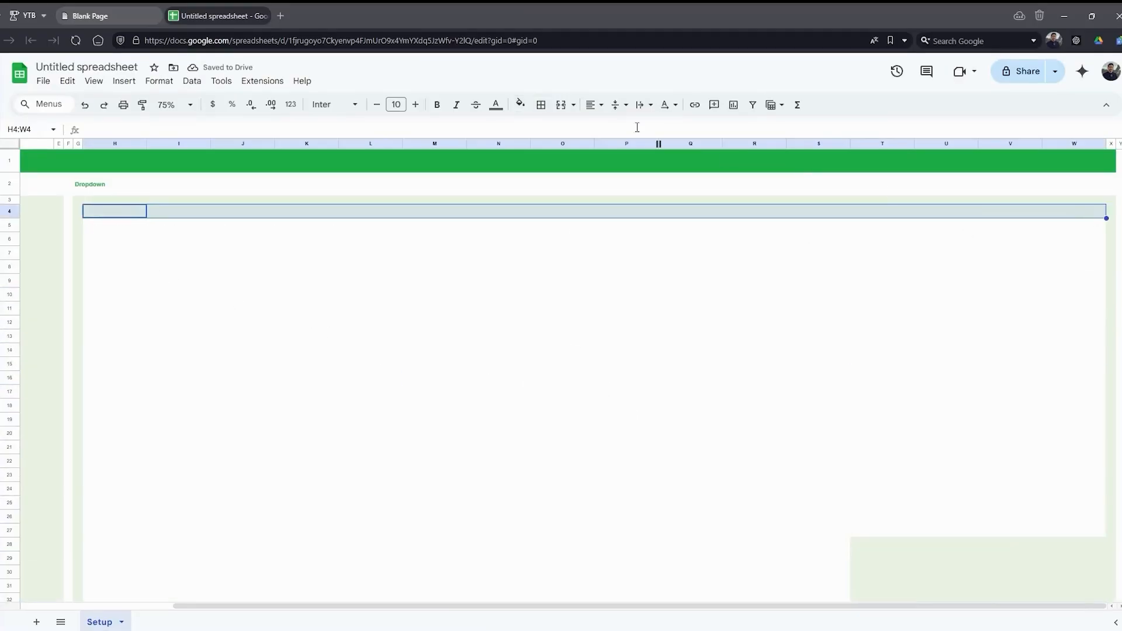
{"action": "left_click", "coordinate": [496, 105]}
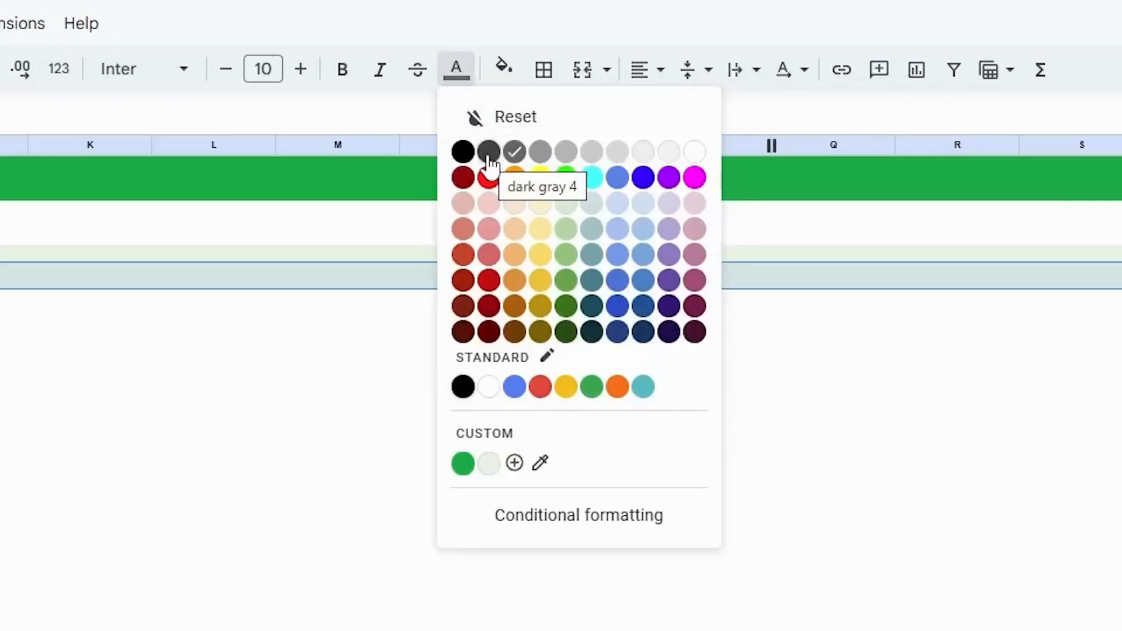
{"action": "left_click", "coordinate": [489, 154]}
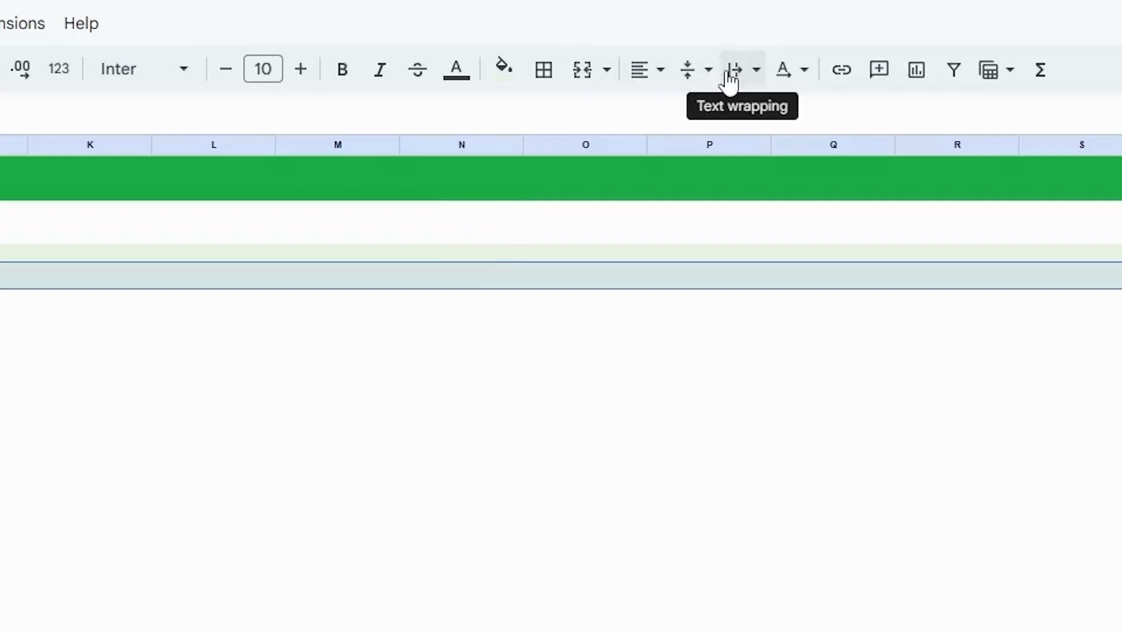
{"action": "left_click", "coordinate": [641, 71]}
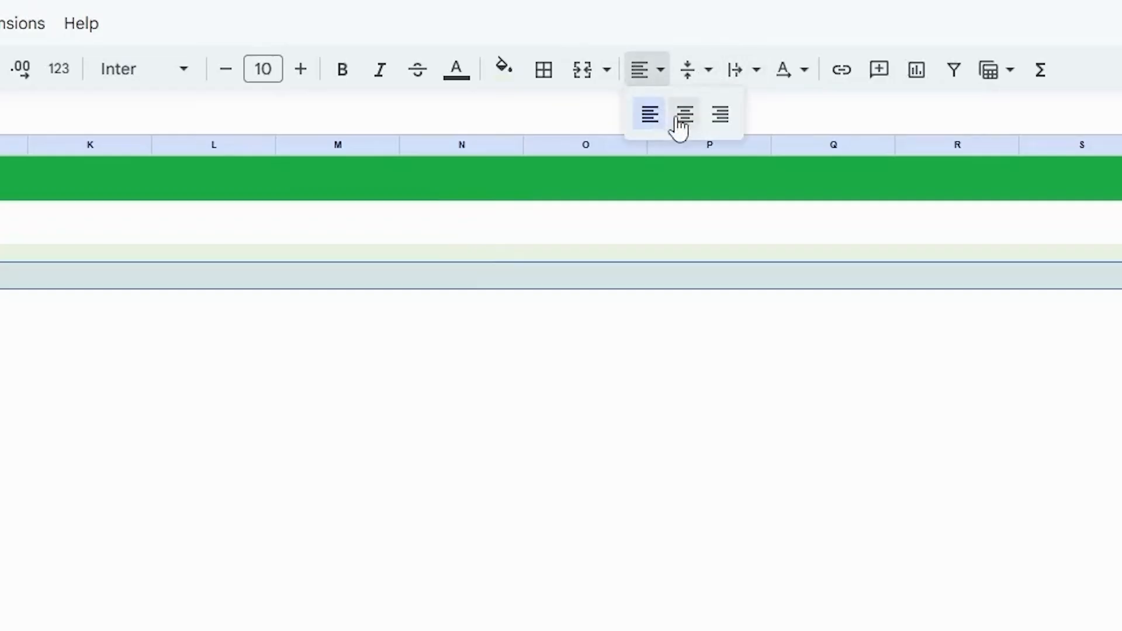
{"action": "left_click", "coordinate": [681, 115]}
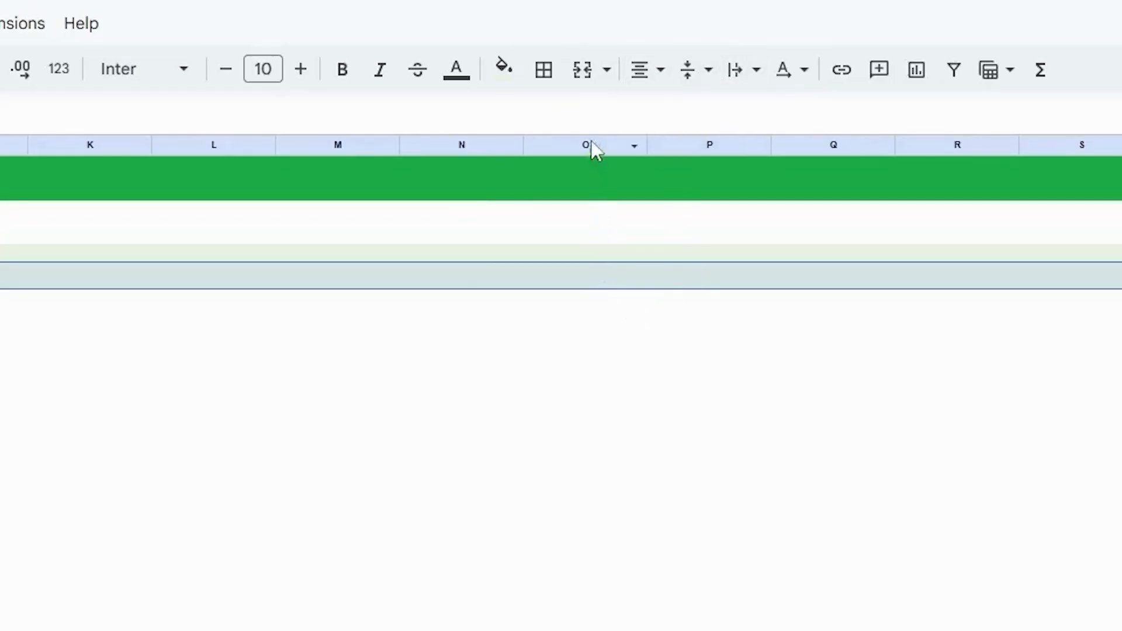
Step: Add a bottom border in the custom green to the Dropdown header row H4:W4
{"action": "left_click", "coordinate": [544, 70]}
{"action": "left_click", "coordinate": [762, 130]}
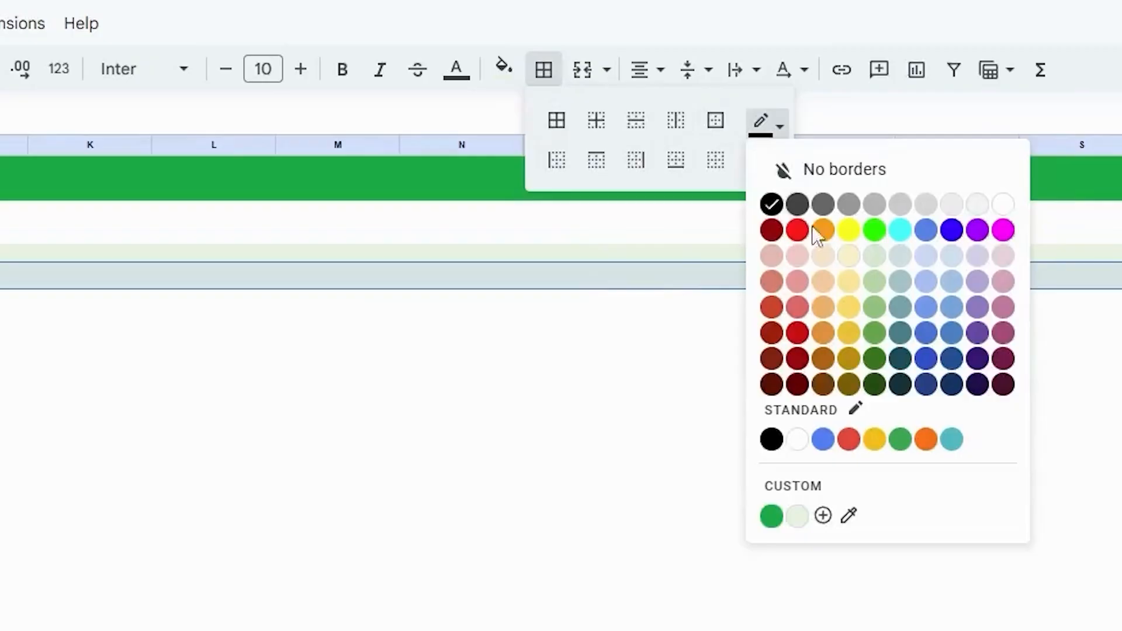
{"action": "left_click", "coordinate": [772, 517]}
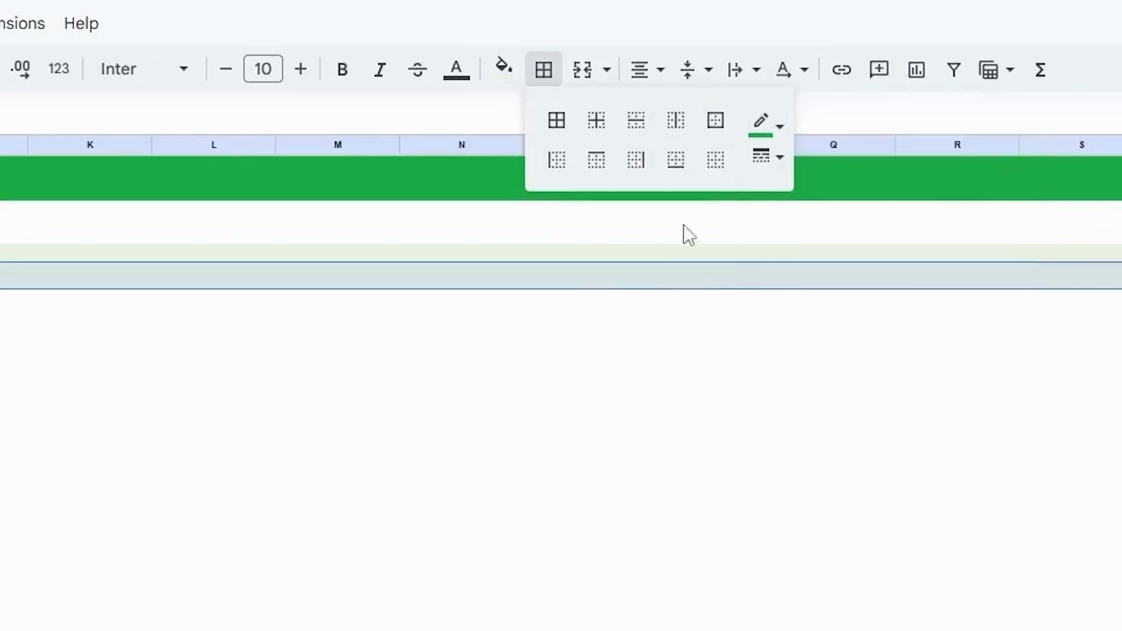
{"action": "left_click", "coordinate": [677, 176]}
Step: Select cells O4 and S4 together and open their text colour choices
{"action": "left_click", "coordinate": [588, 287]}
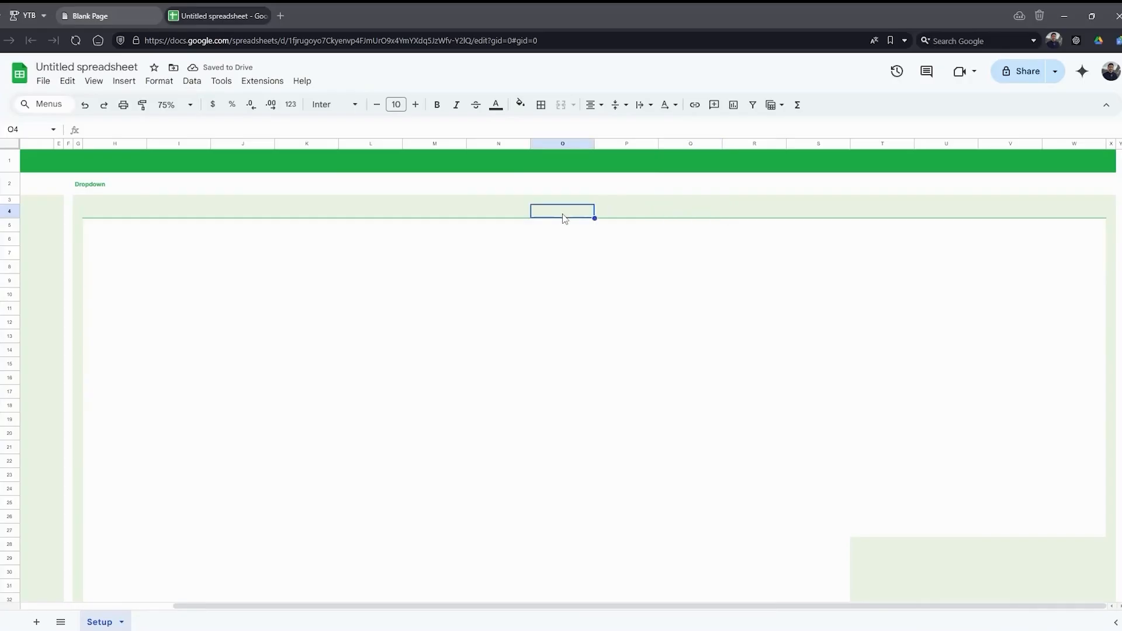
{"action": "left_click", "coordinate": [827, 214]}
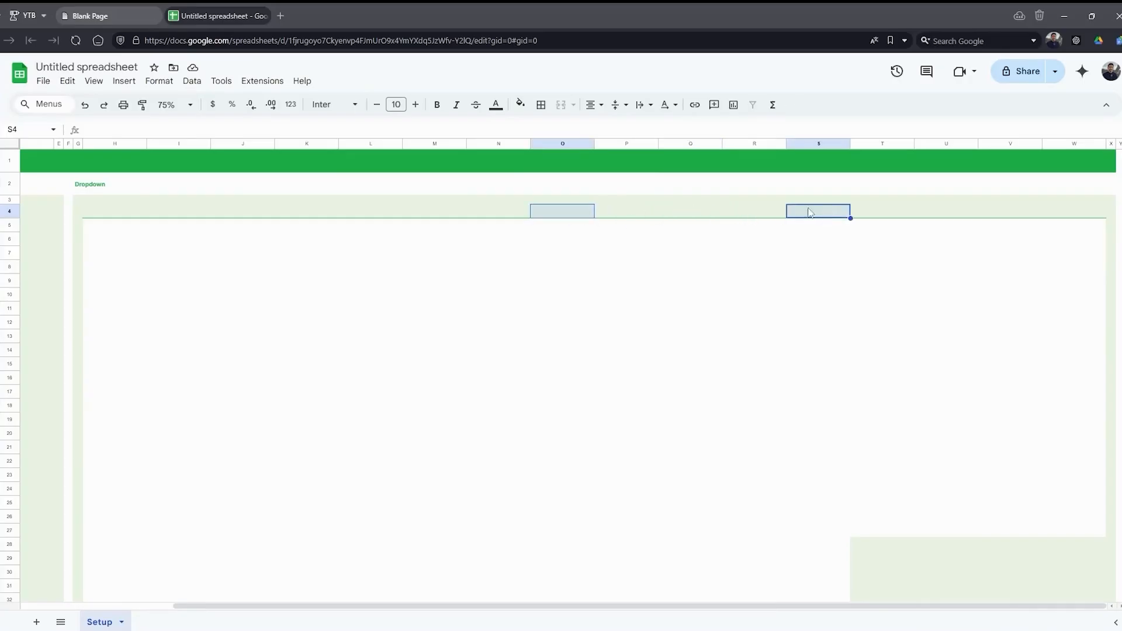
{"action": "left_click", "coordinate": [496, 105]}
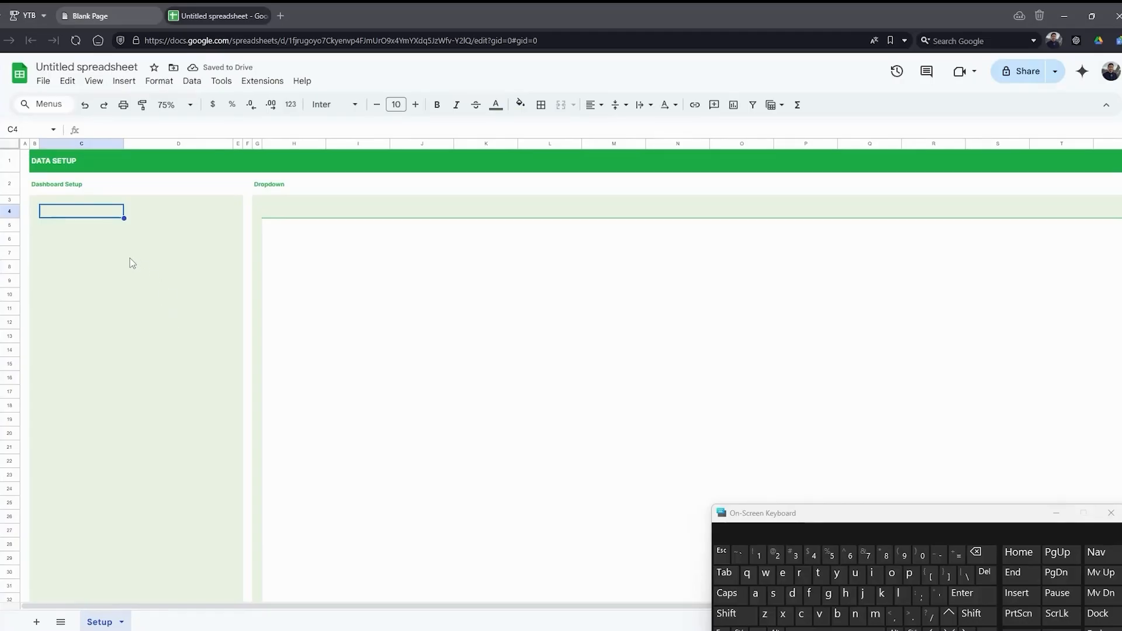
Step: Enter "Current Detail" in C4 and colour its text with the custom green
{"action": "type", "text": "Current Detail"}
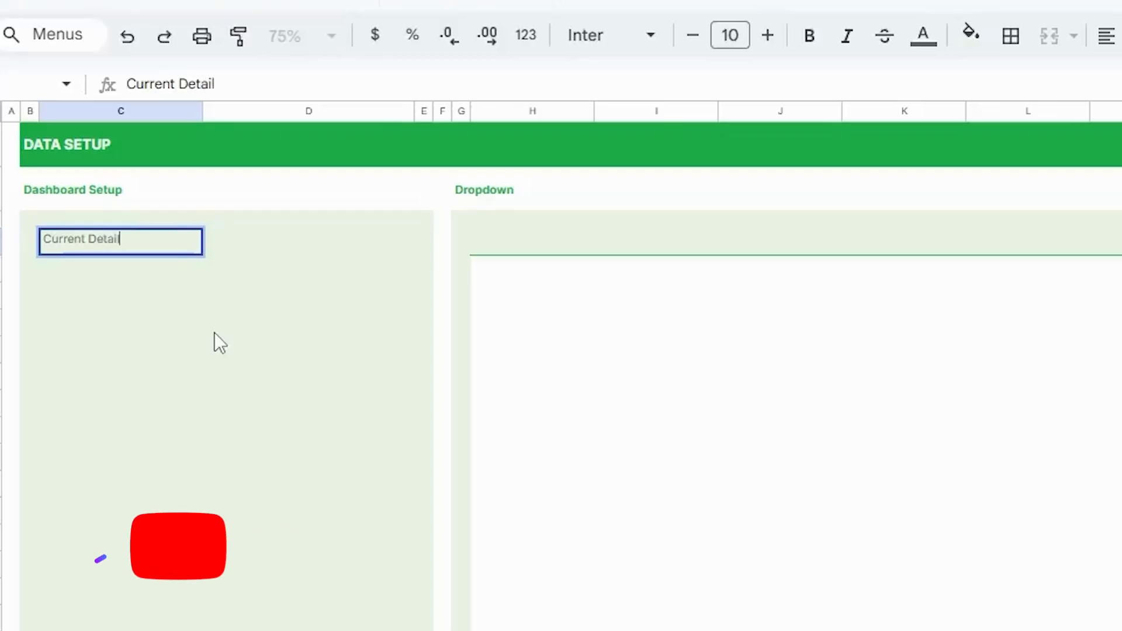
{"action": "key", "text": "Return"}
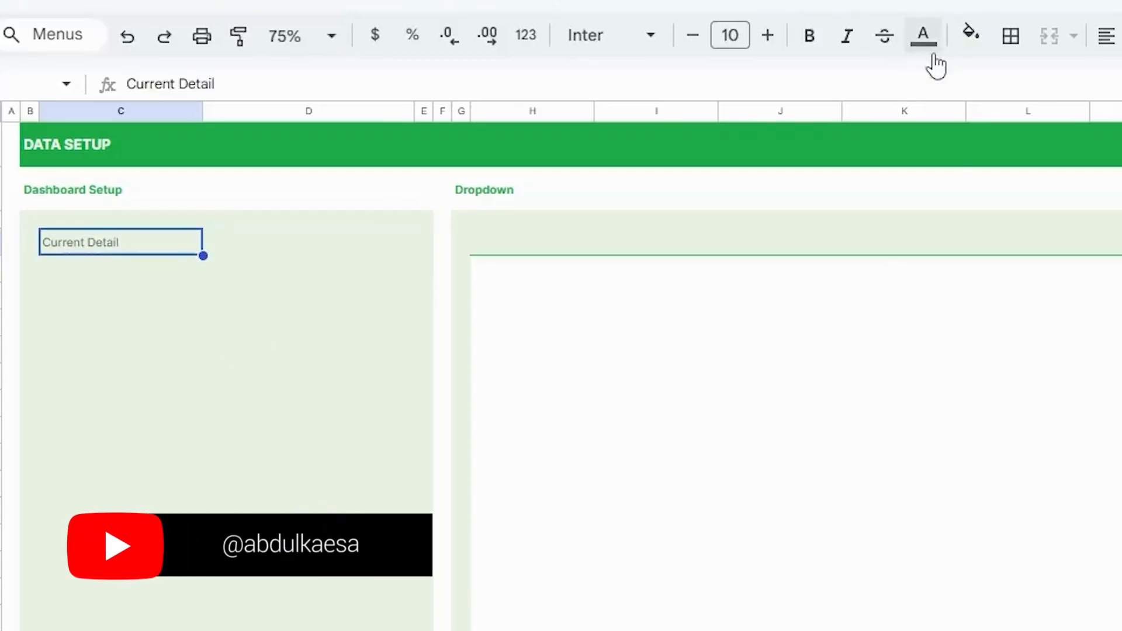
{"action": "left_click", "coordinate": [925, 42]}
{"action": "left_click", "coordinate": [929, 430]}
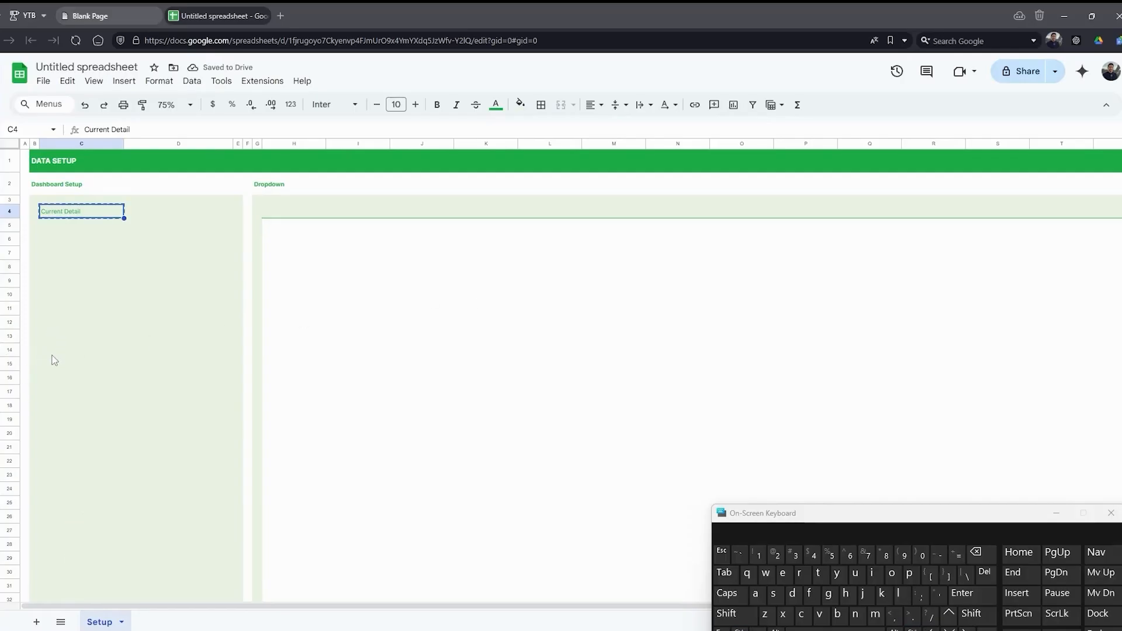
Step: Copy the green Current Detail heading from C4 into C10, C15, C28, C33, C39 and C44
{"action": "left_click", "coordinate": [51, 298]}
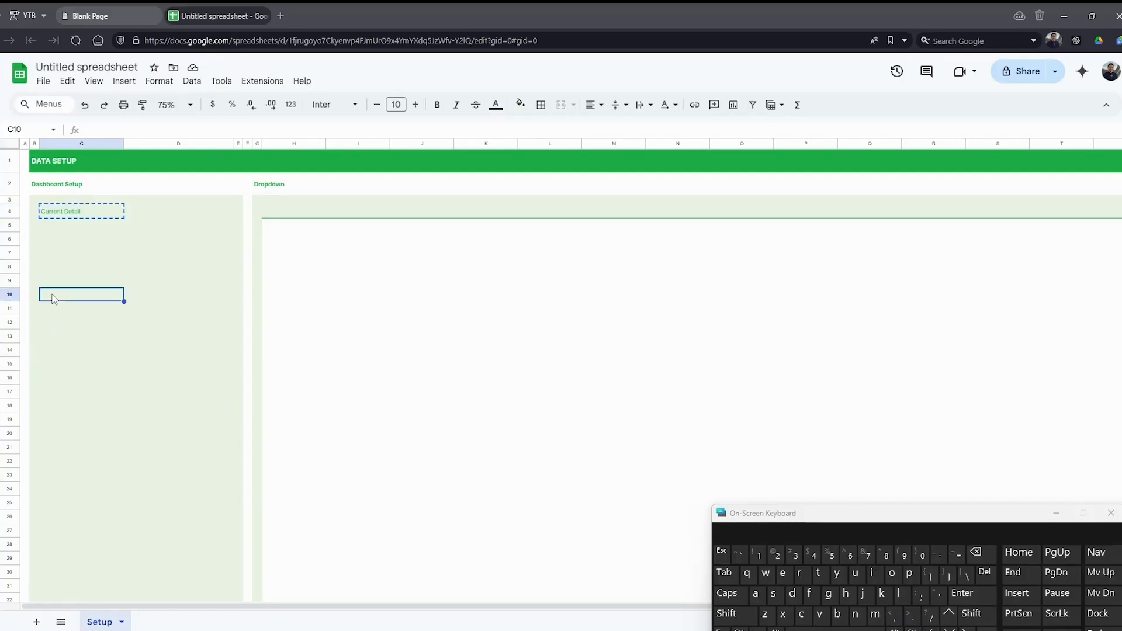
{"action": "left_click", "coordinate": [73, 364], "text": "ctrl"}
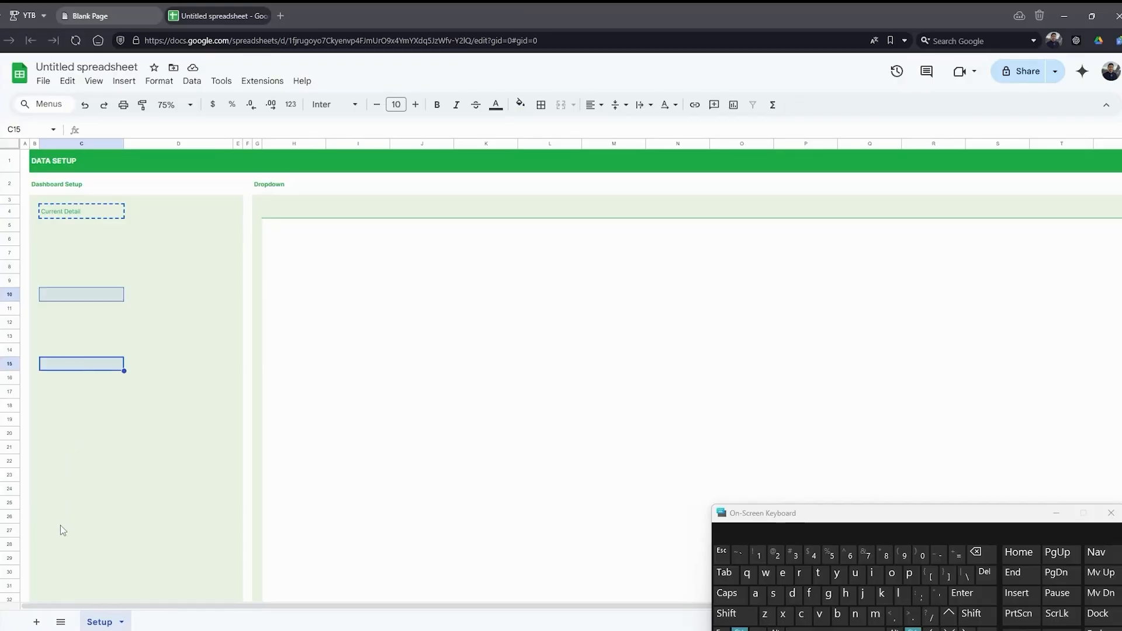
{"action": "left_click", "coordinate": [59, 548], "text": "ctrl"}
{"action": "scroll", "coordinate": [64, 526], "scroll_direction": "down", "scroll_amount": 3}
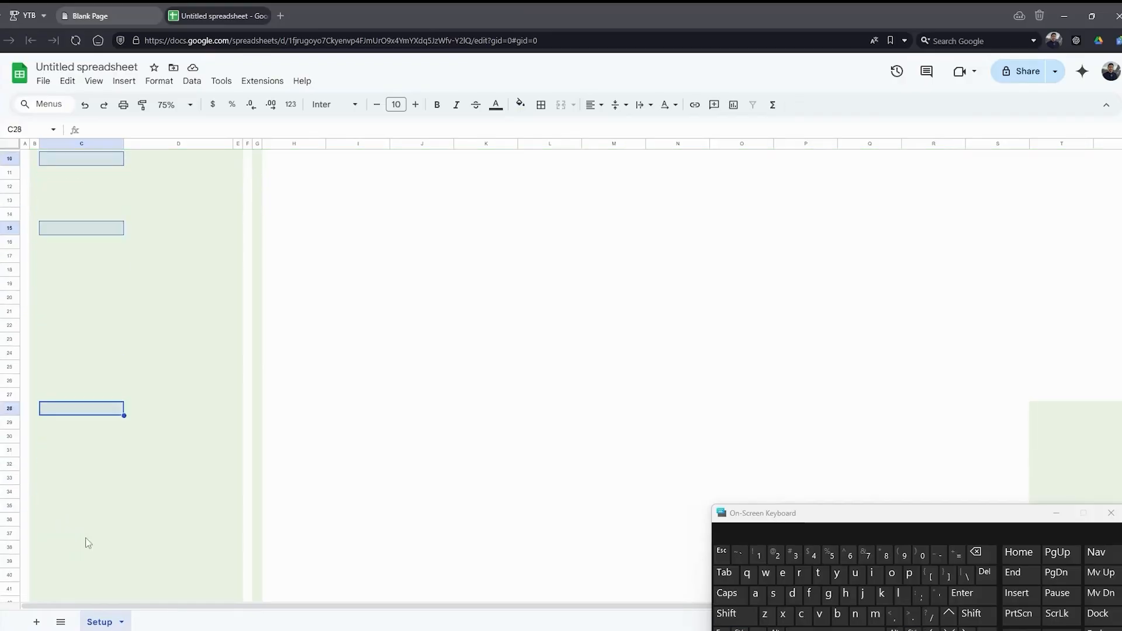
{"action": "left_click", "coordinate": [65, 483], "text": "ctrl"}
{"action": "scroll", "coordinate": [76, 484], "scroll_direction": "down", "scroll_amount": 3}
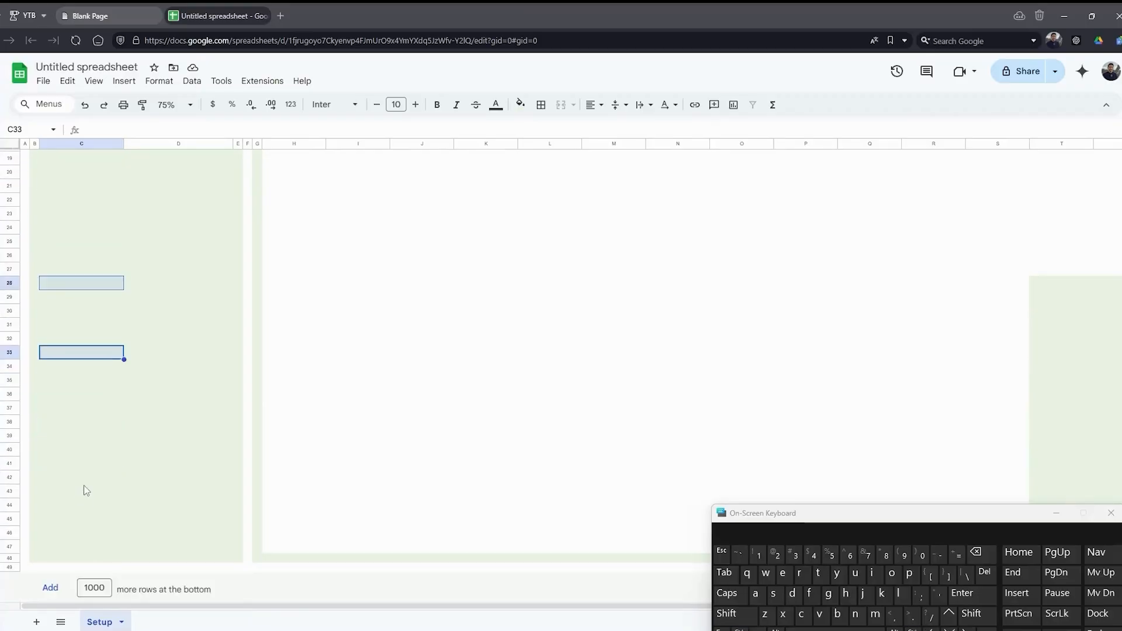
{"action": "left_click", "coordinate": [69, 438], "text": "ctrl"}
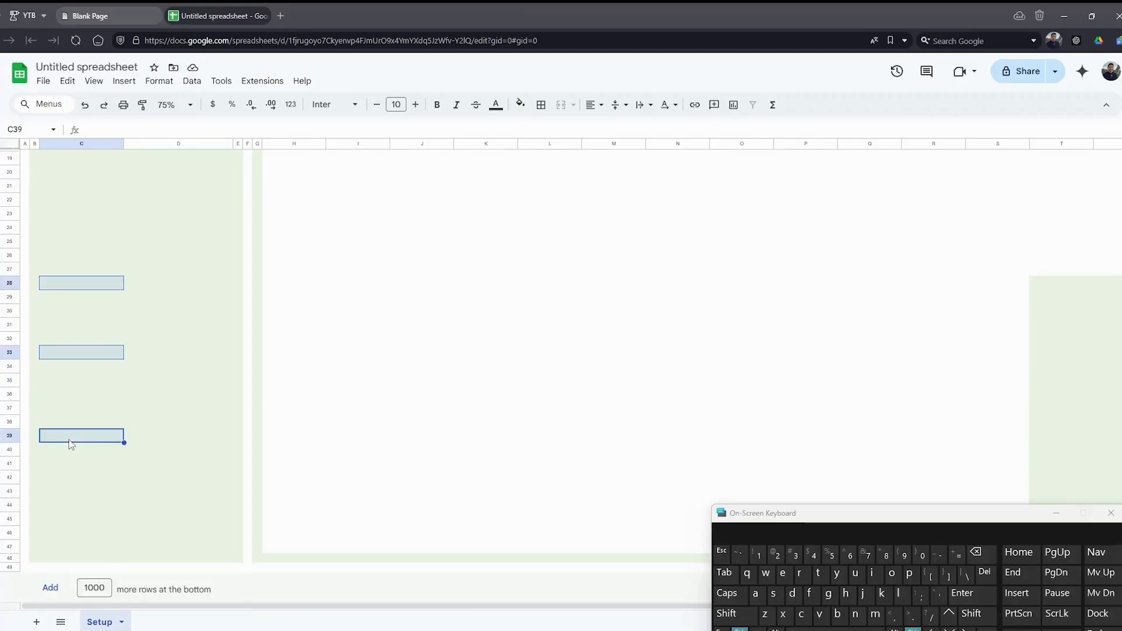
{"action": "left_click", "coordinate": [74, 507], "text": "ctrl"}
{"action": "type", "text": "Current Detail"}
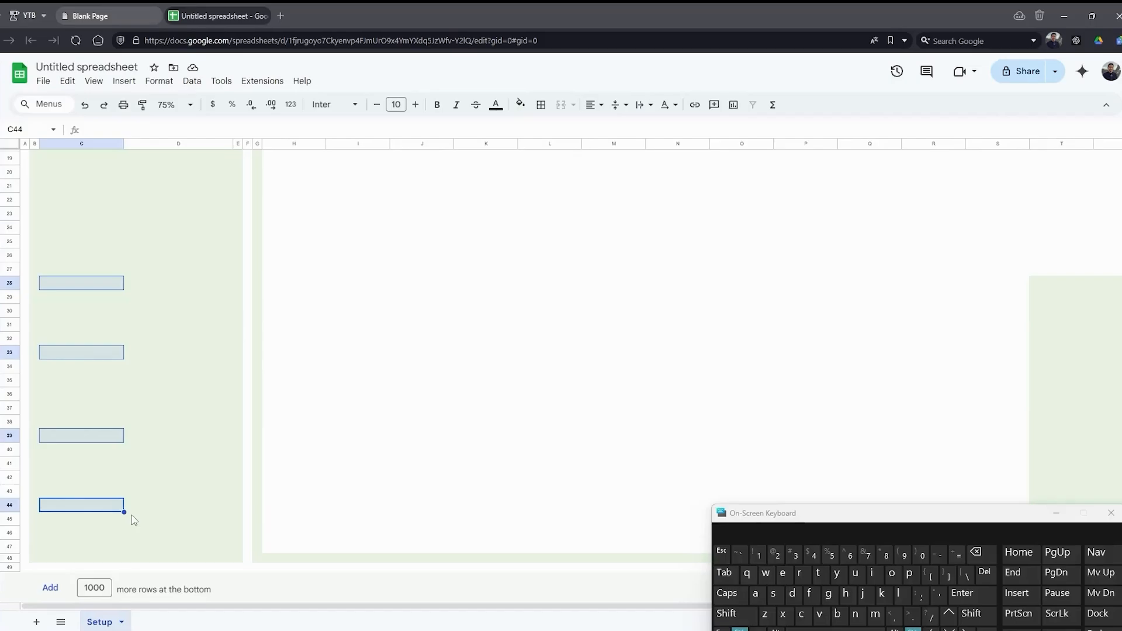
Step: Enter the label "Target Date*" in C5 below the first Current Detail heading
{"action": "scroll", "coordinate": [132, 515], "scroll_direction": "up", "scroll_amount": 6}
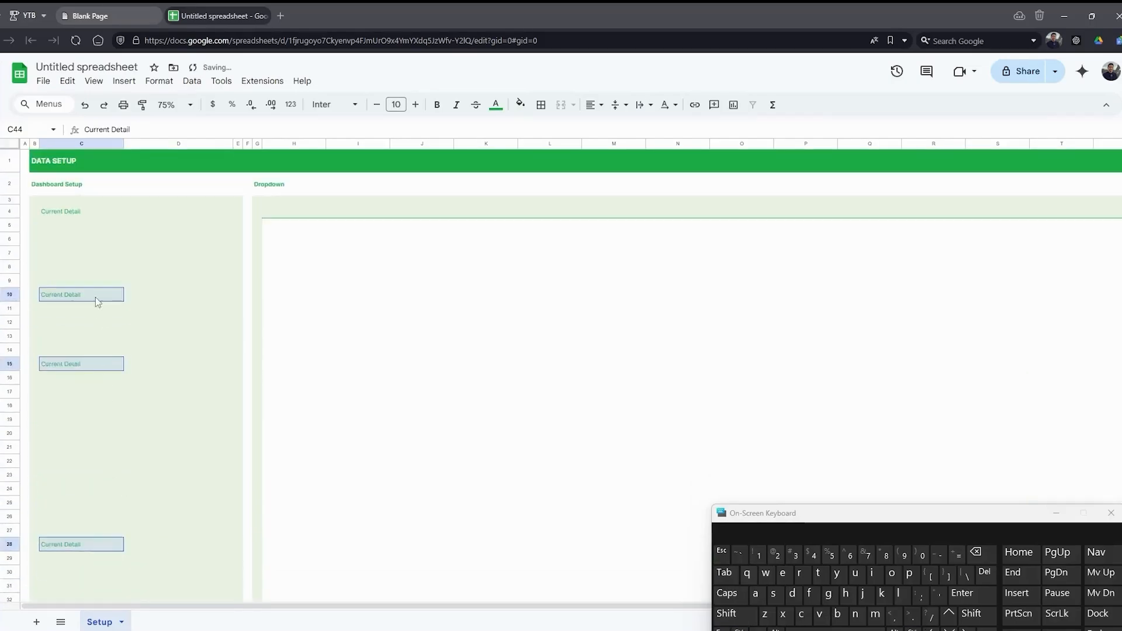
{"action": "left_click", "coordinate": [61, 226]}
{"action": "type", "text": "Target Da"}
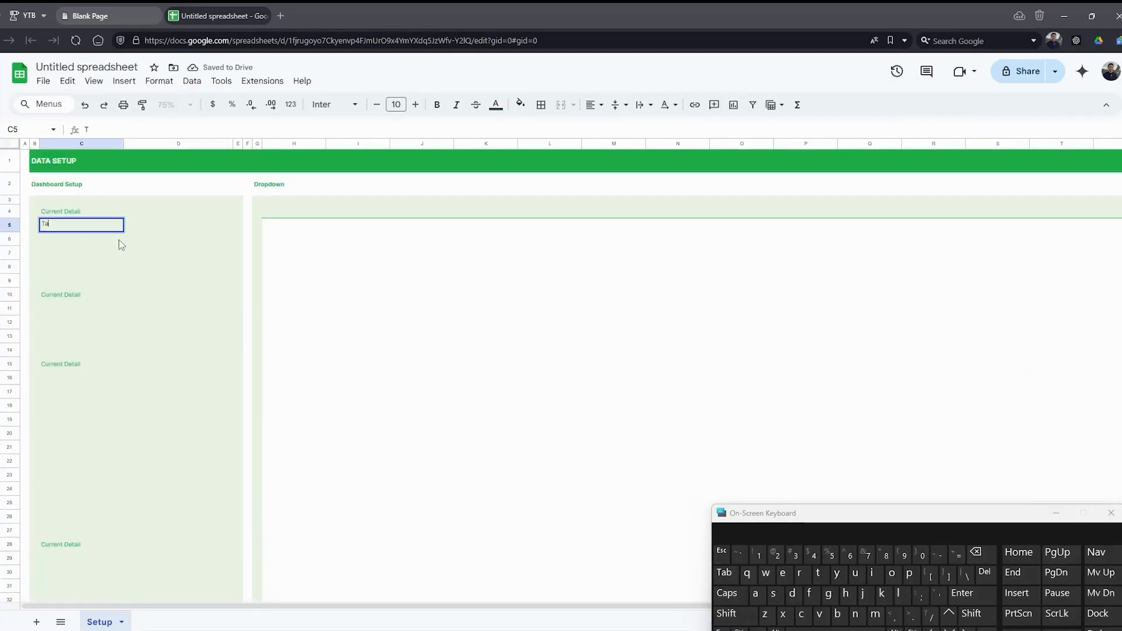
{"action": "type", "text": "te*"}
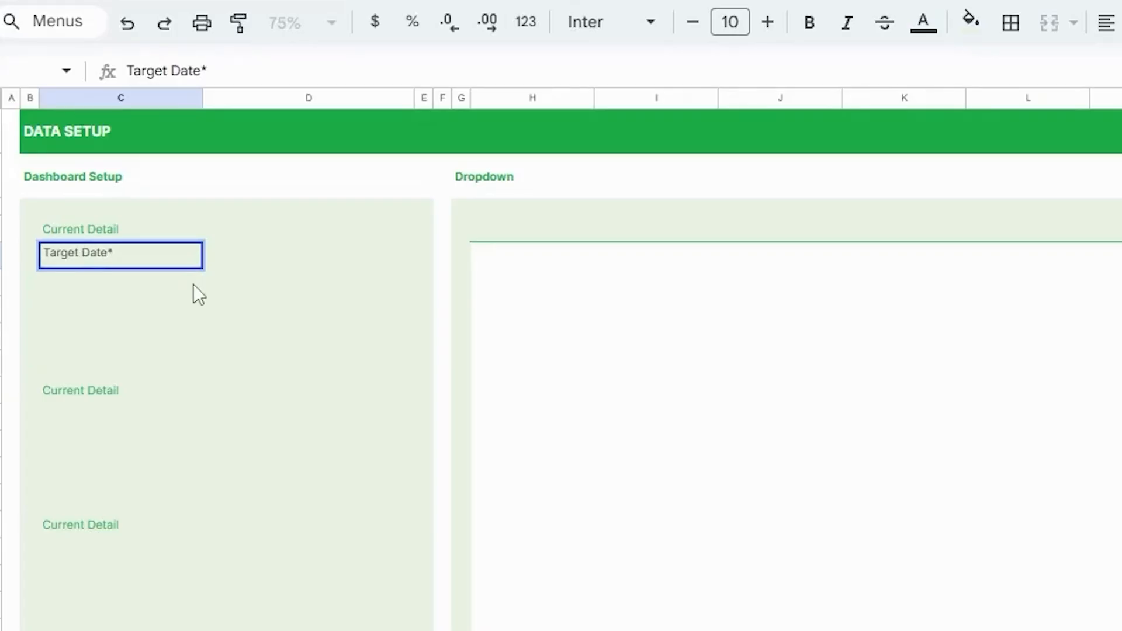
{"action": "key", "text": "ctrl+Return"}
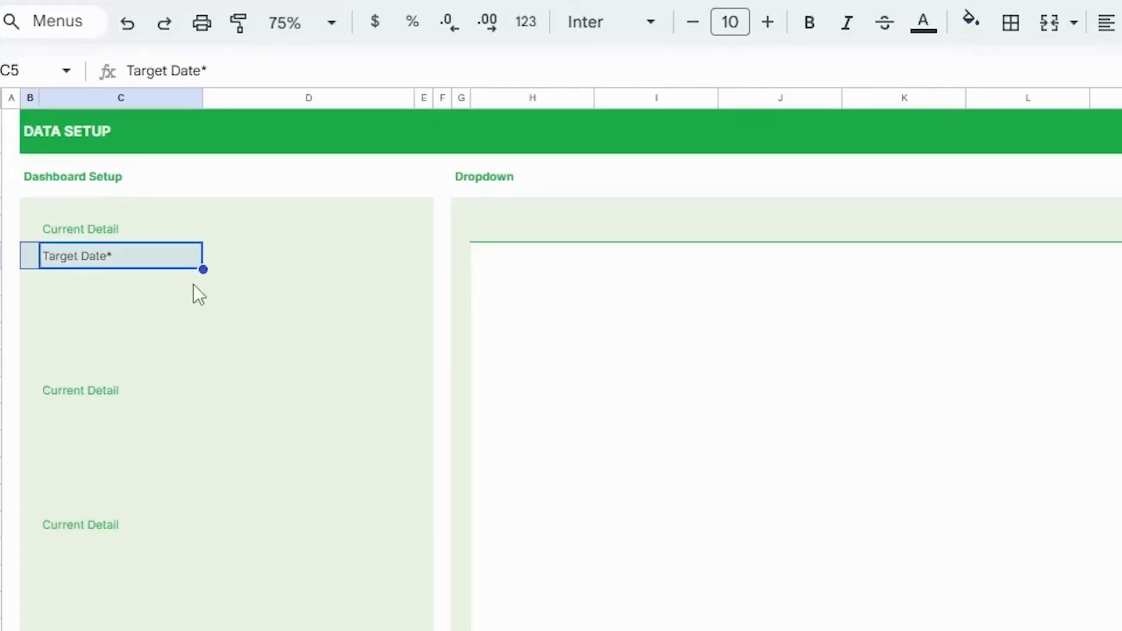
Step: Colour only the asterisk of the Target Date* label in C5 red
{"action": "left_click", "coordinate": [234, 71]}
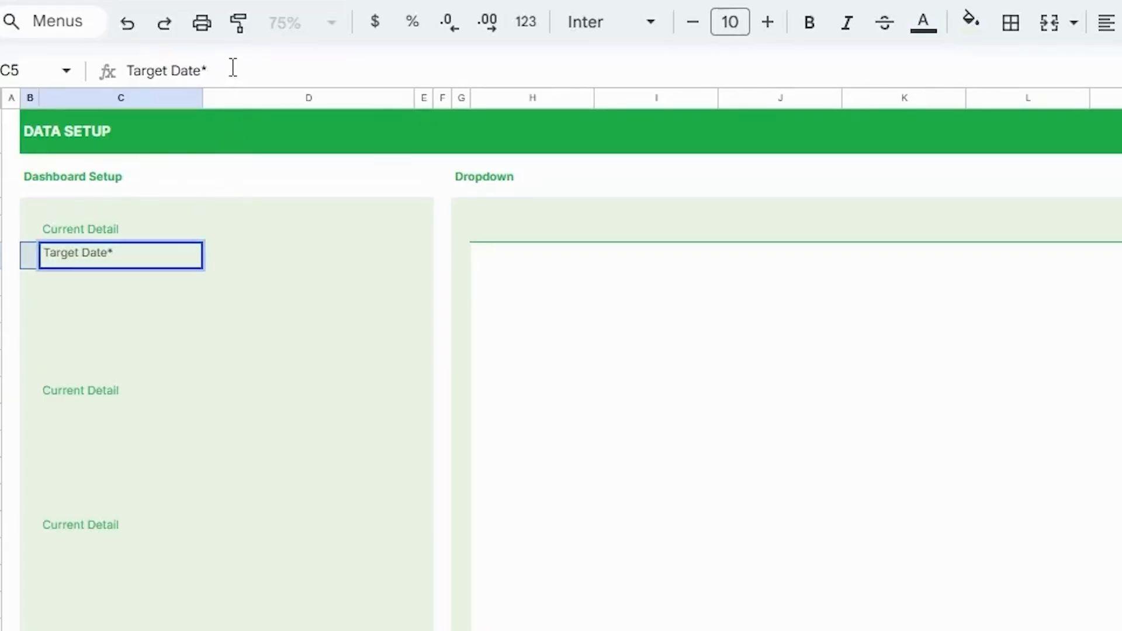
{"action": "left_click_drag", "start_coordinate": [209, 71], "coordinate": [202, 71]}
{"action": "left_click", "coordinate": [913, 29]}
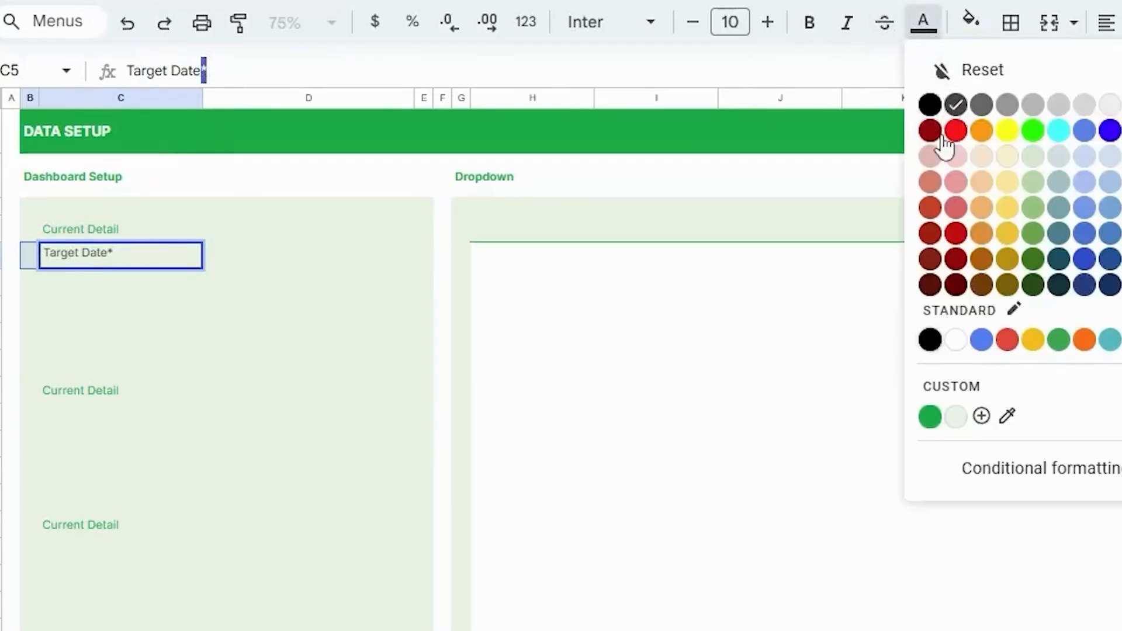
{"action": "left_click", "coordinate": [952, 133]}
{"action": "left_click", "coordinate": [694, 278]}
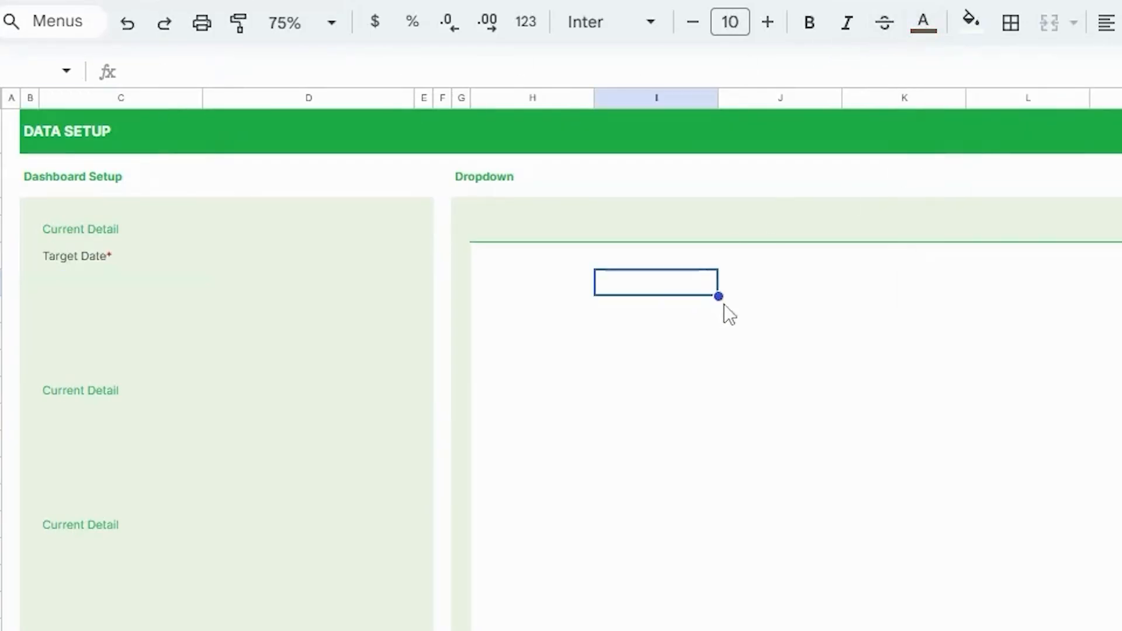
Step: Copy the Target Date* label from C5 and paste it into C6:C8, C11 and C16
{"action": "left_click", "coordinate": [114, 266]}
{"action": "key", "text": "ctrl+c"}
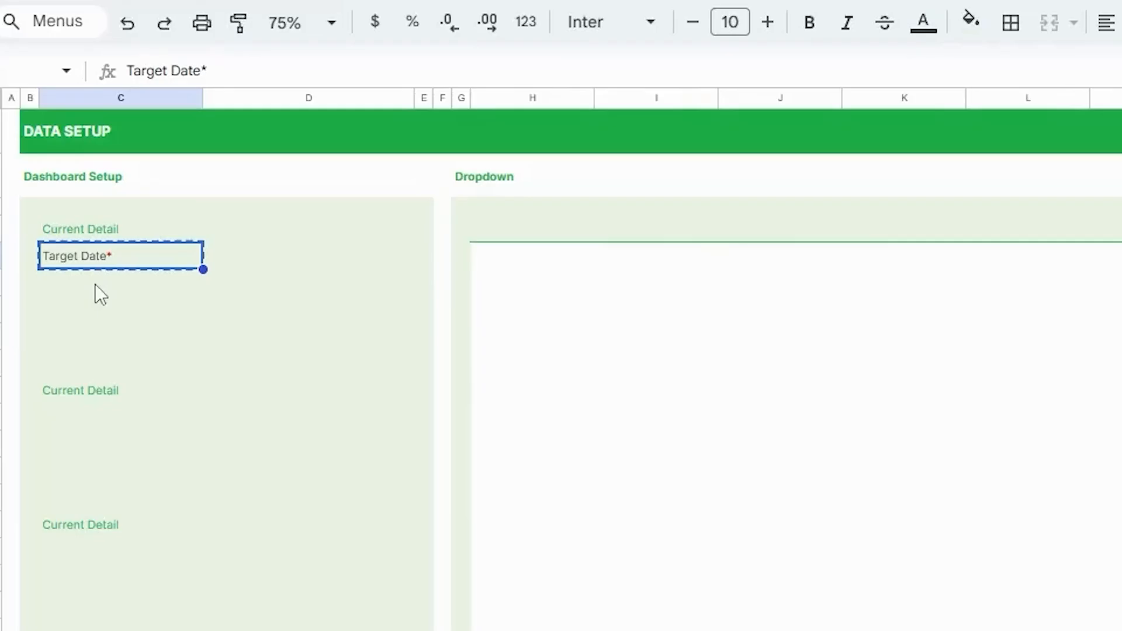
{"action": "left_click_drag", "start_coordinate": [96, 284], "coordinate": [101, 327]}
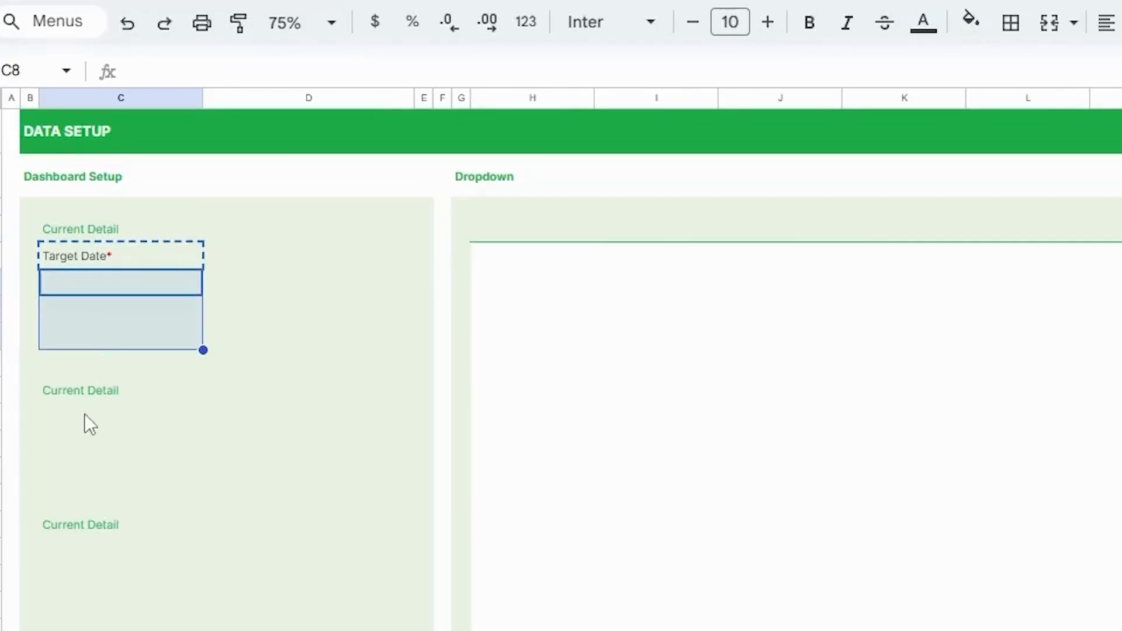
{"action": "mouse_move", "coordinate": [86, 414]}
{"action": "left_mouse_down"}
{"action": "mouse_move", "coordinate": [79, 466]}
{"action": "mouse_move", "coordinate": [83, 423]}
{"action": "left_mouse_up"}
{"action": "left_click", "coordinate": [77, 550], "text": "ctrl"}
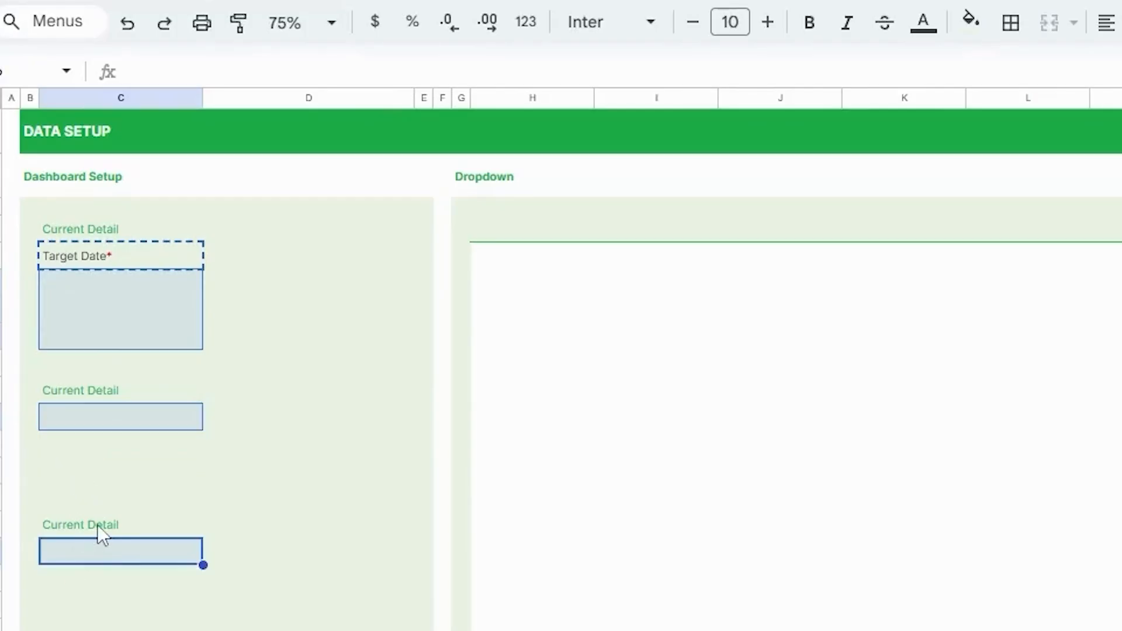
{"action": "key", "text": "ctrl+v"}
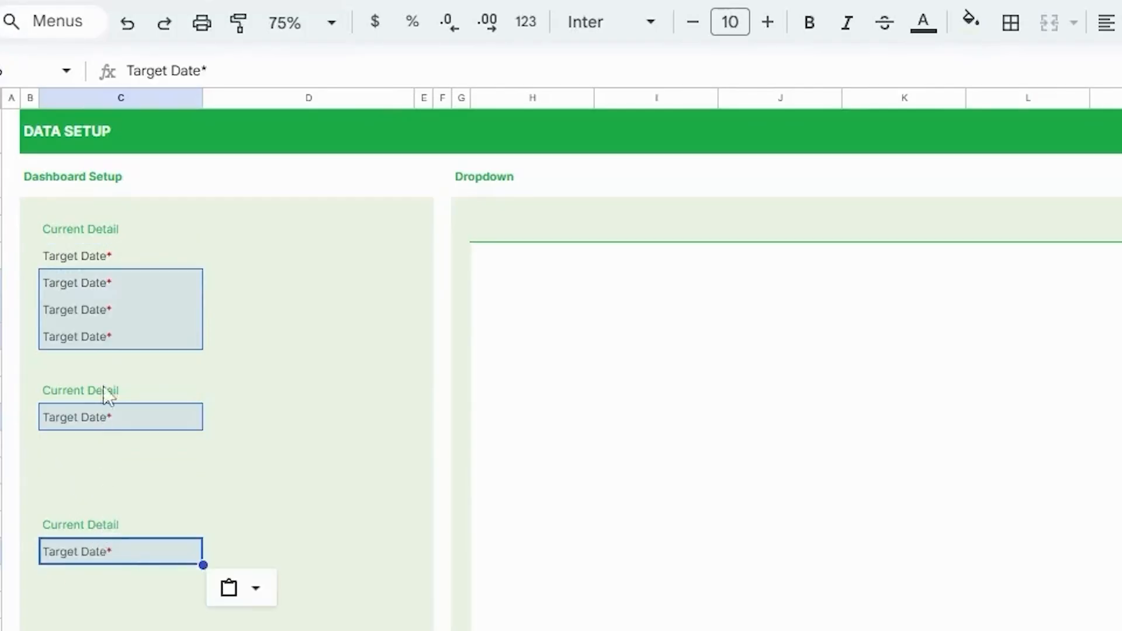
Step: Change the label in C6 to "Target Investment*" by replacing only the word Date and keeping the red asterisk
{"action": "left_click", "coordinate": [76, 286]}
{"action": "left_click", "coordinate": [202, 68]}
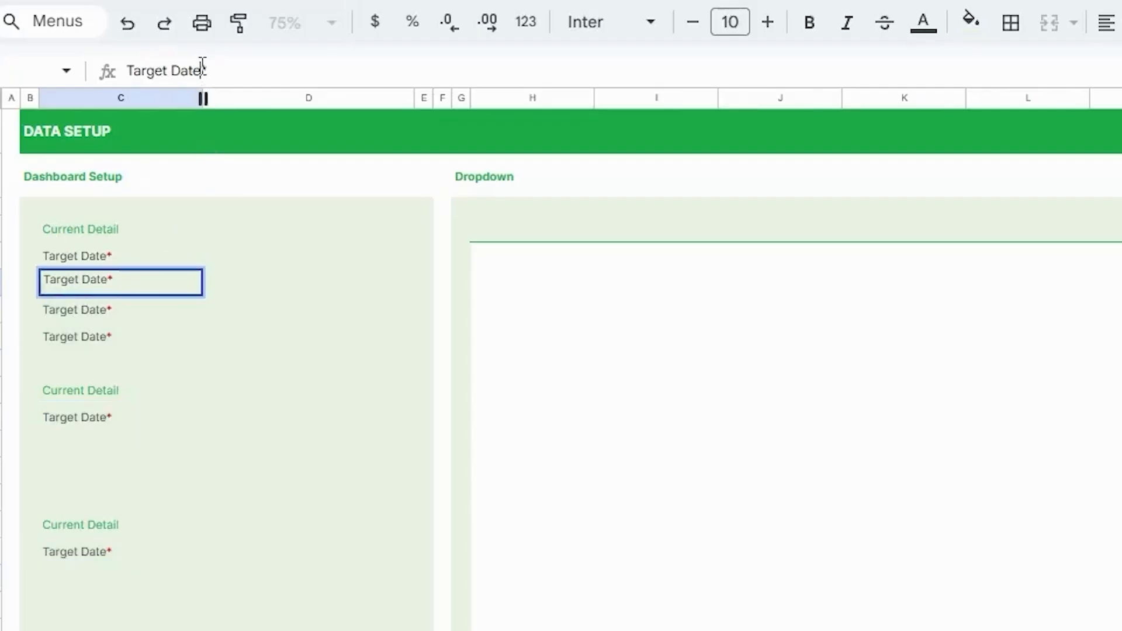
{"action": "left_click_drag", "start_coordinate": [202, 68], "coordinate": [81, 80]}
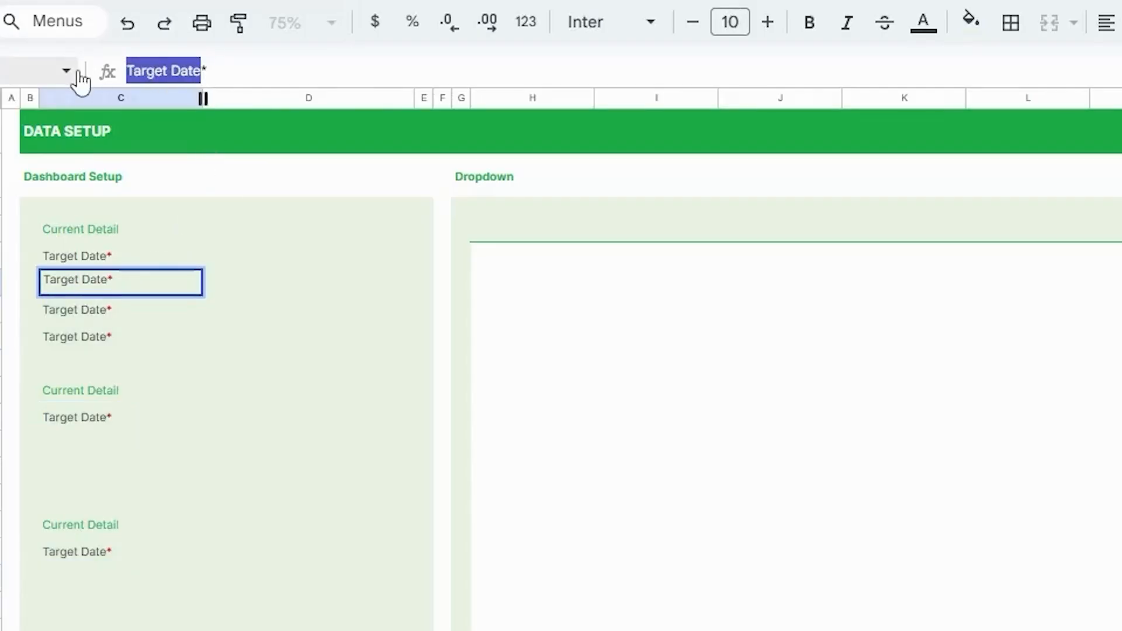
{"action": "key", "text": "shift+Right"}
{"action": "key", "text": "shift+Right"}
{"action": "key", "text": "shift+Right"}
{"action": "key", "text": "shift+Right"}
{"action": "key", "text": "shift+Right"}
{"action": "key", "text": "shift+Right"}
{"action": "key", "text": "shift+Right"}
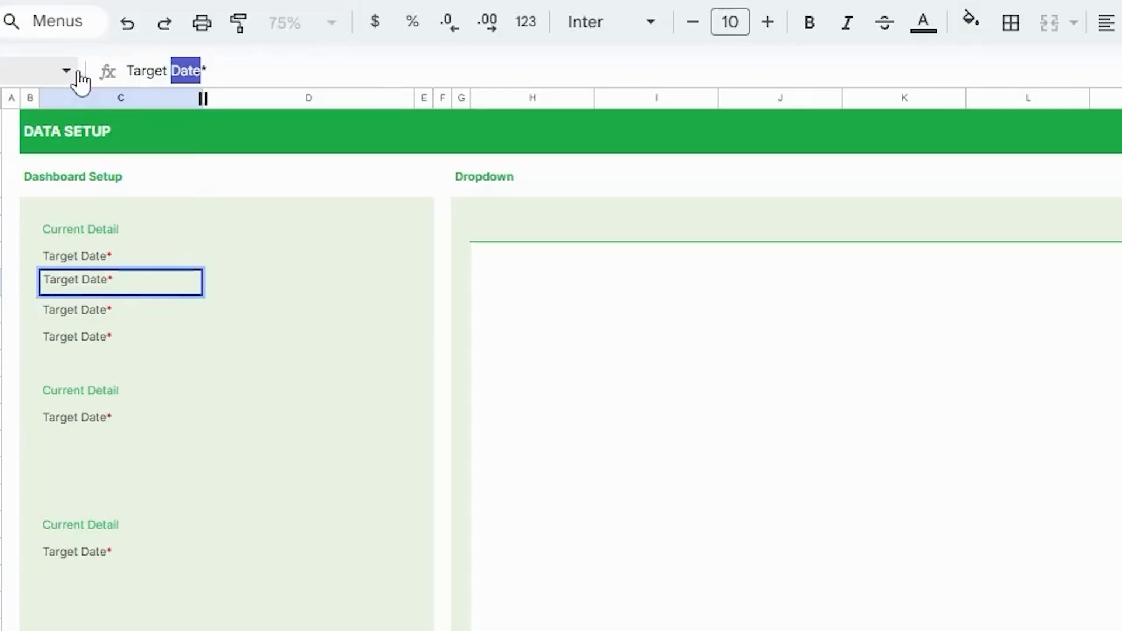
{"action": "type", "text": "Investment"}
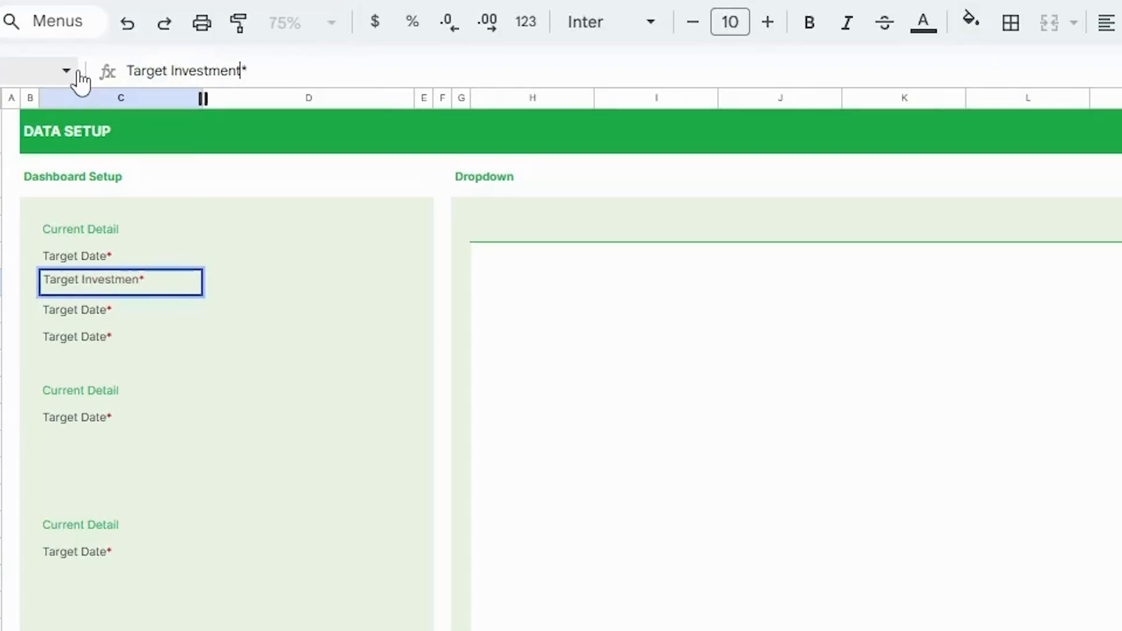
{"action": "key", "text": "Return"}
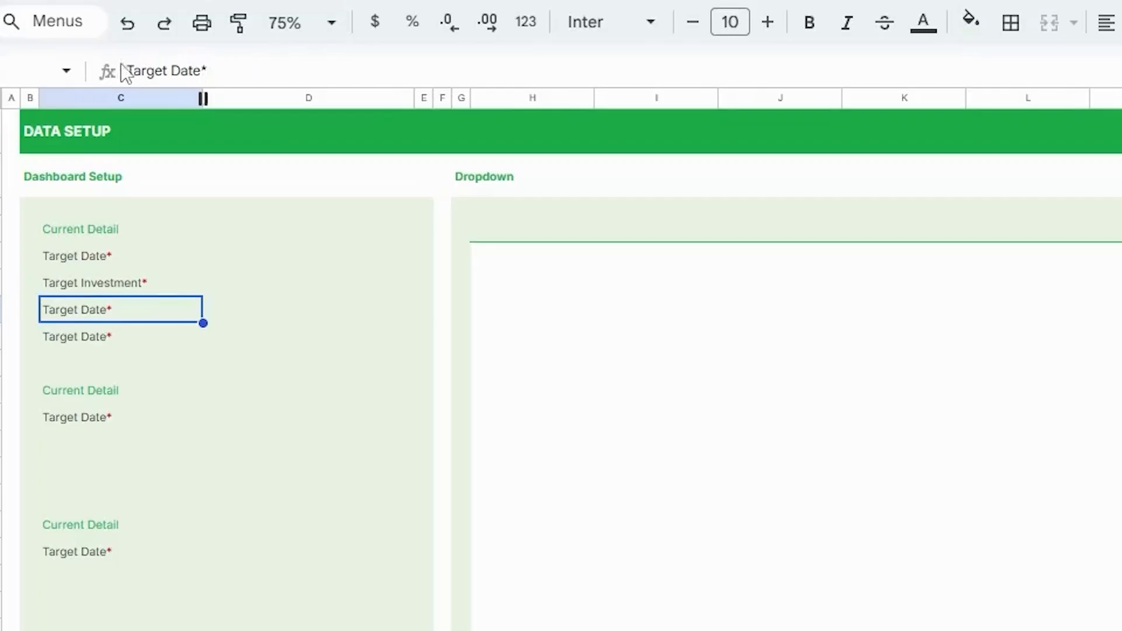
Step: Change the label in C7 to "Current Monthly Income*", keeping its red asterisk
{"action": "left_click_drag", "start_coordinate": [128, 72], "coordinate": [203, 63]}
{"action": "type", "text": "Curre"}
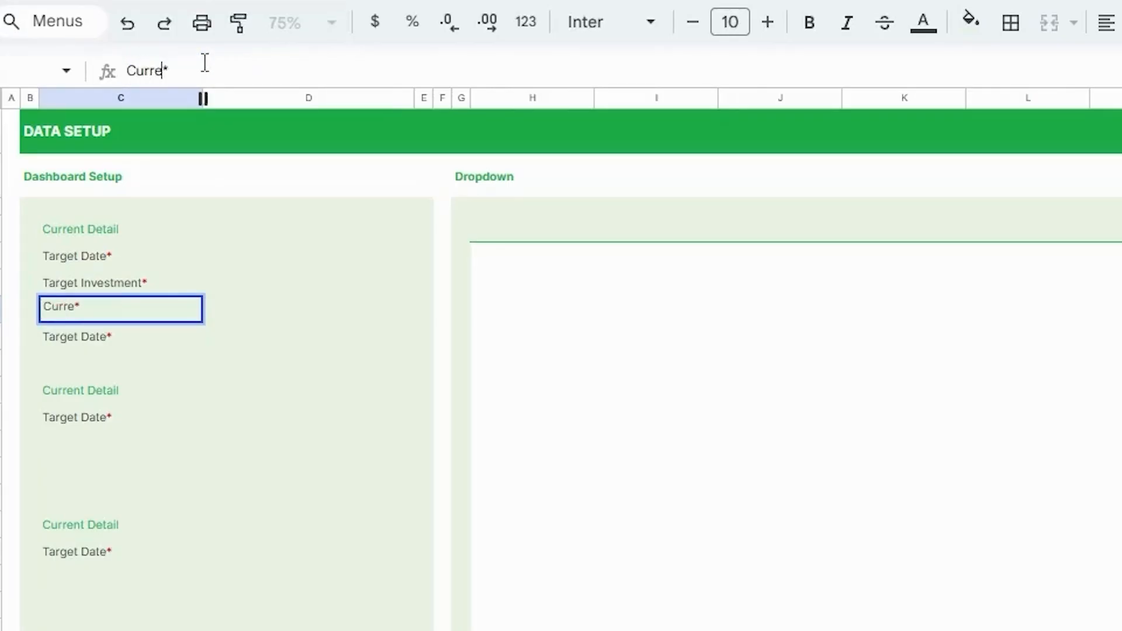
{"action": "type", "text": "nt Monthly Income"}
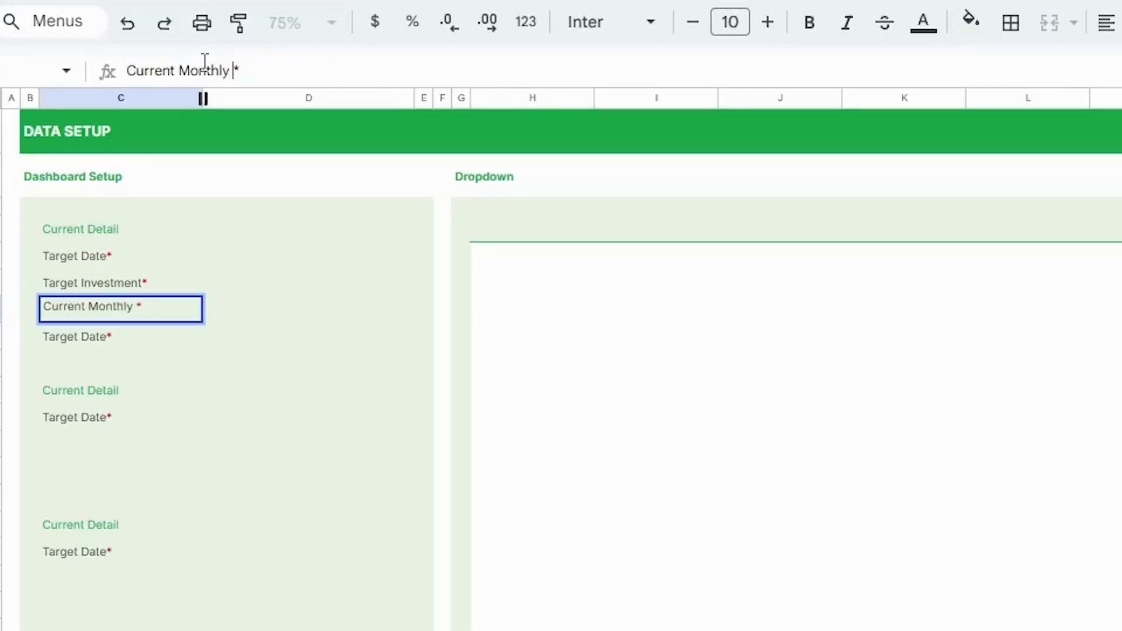
{"action": "key", "text": "Return"}
Step: Copy the Current Monthly Income* label from C7 into C8 and change the copy to "Current Monthly Expense*"
{"action": "key", "text": "Up"}
{"action": "key", "text": "ctrl+c"}
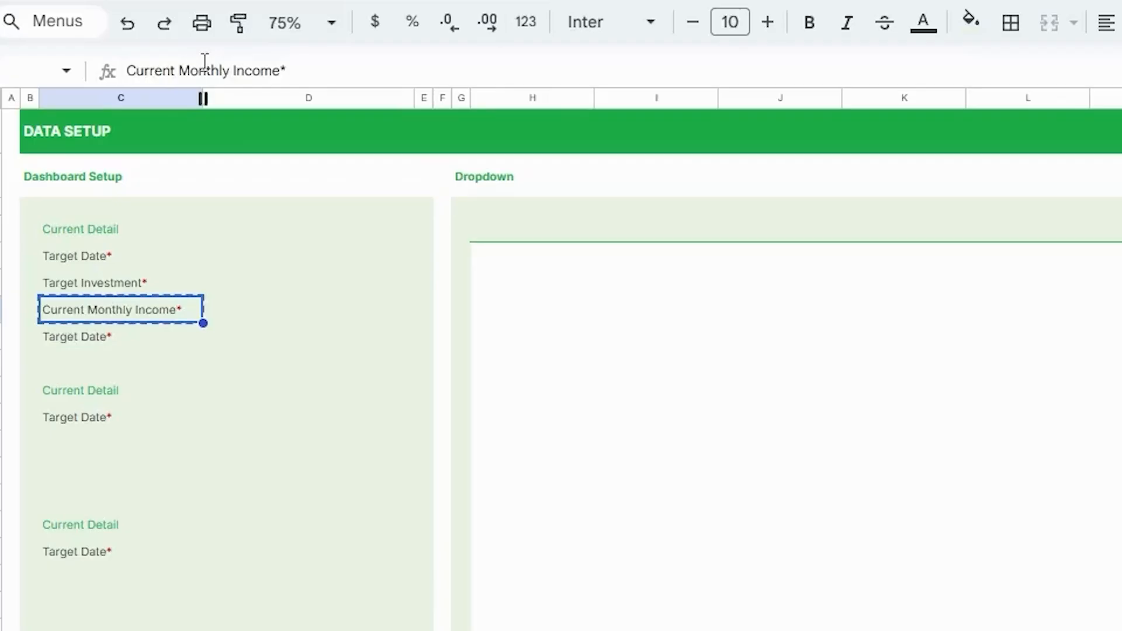
{"action": "key", "text": "Down"}
{"action": "key", "text": "ctrl+v"}
{"action": "left_click_drag", "start_coordinate": [233, 71], "coordinate": [281, 71]}
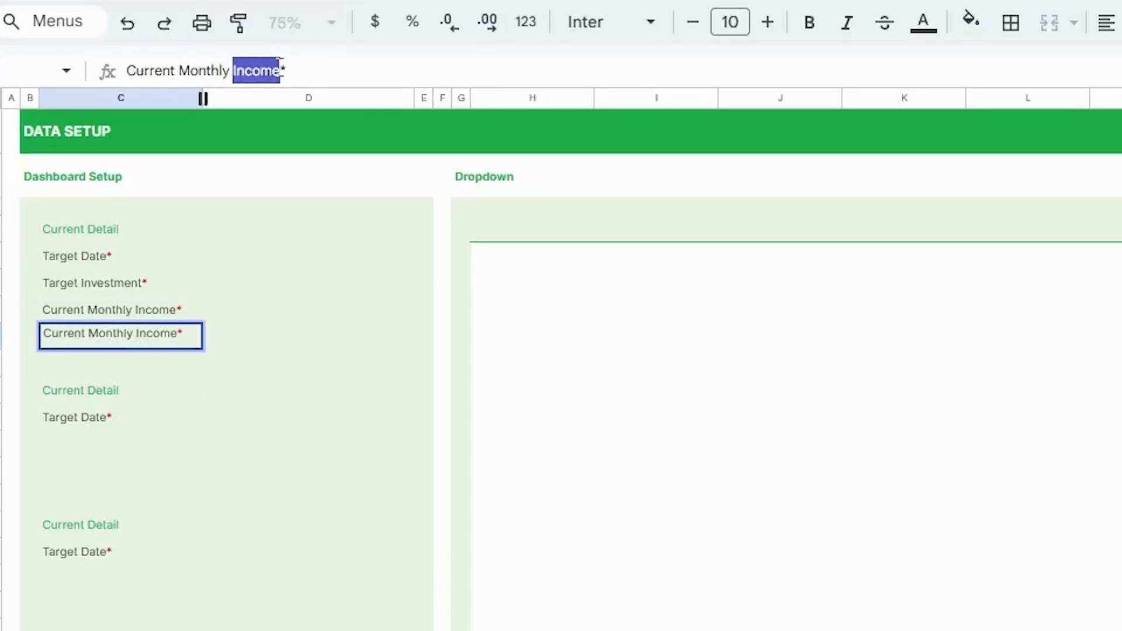
{"action": "type", "text": "Expense"}
{"action": "key", "text": "Return"}
Step: Replace the section heading in C10 with "Currency"
{"action": "key", "text": "Down"}
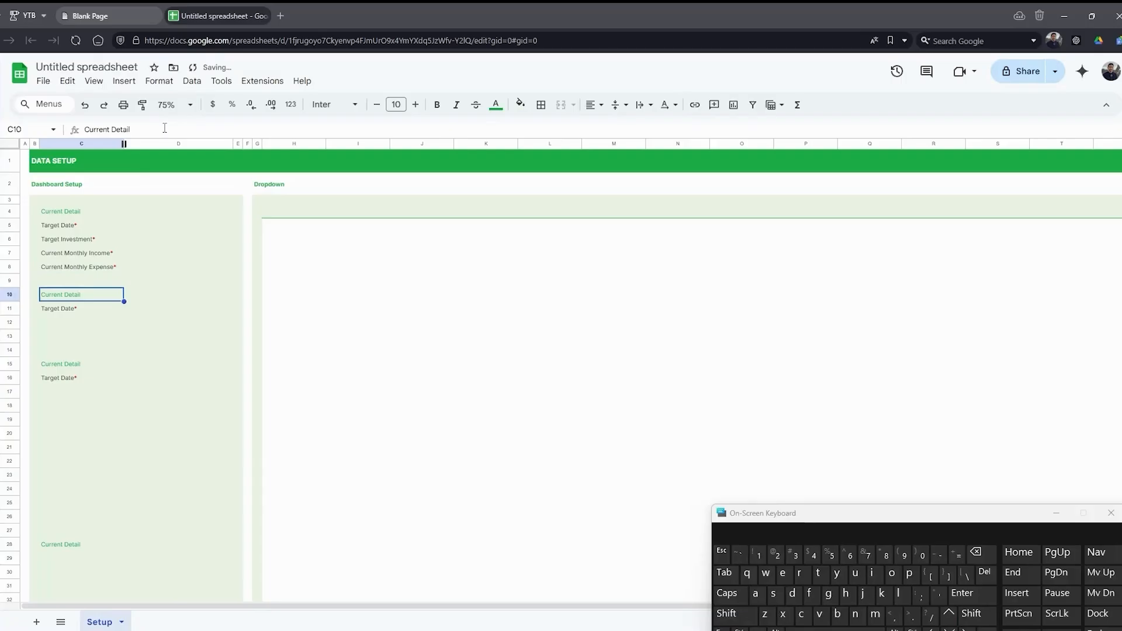
{"action": "type", "text": "Cu"}
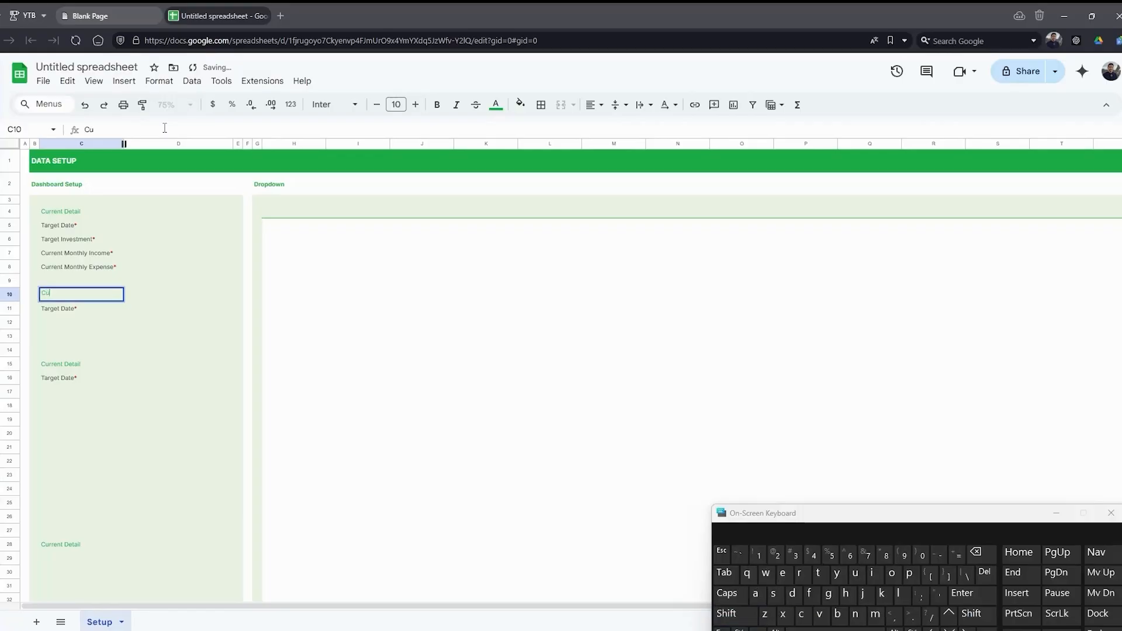
{"action": "type", "text": "rrency"}
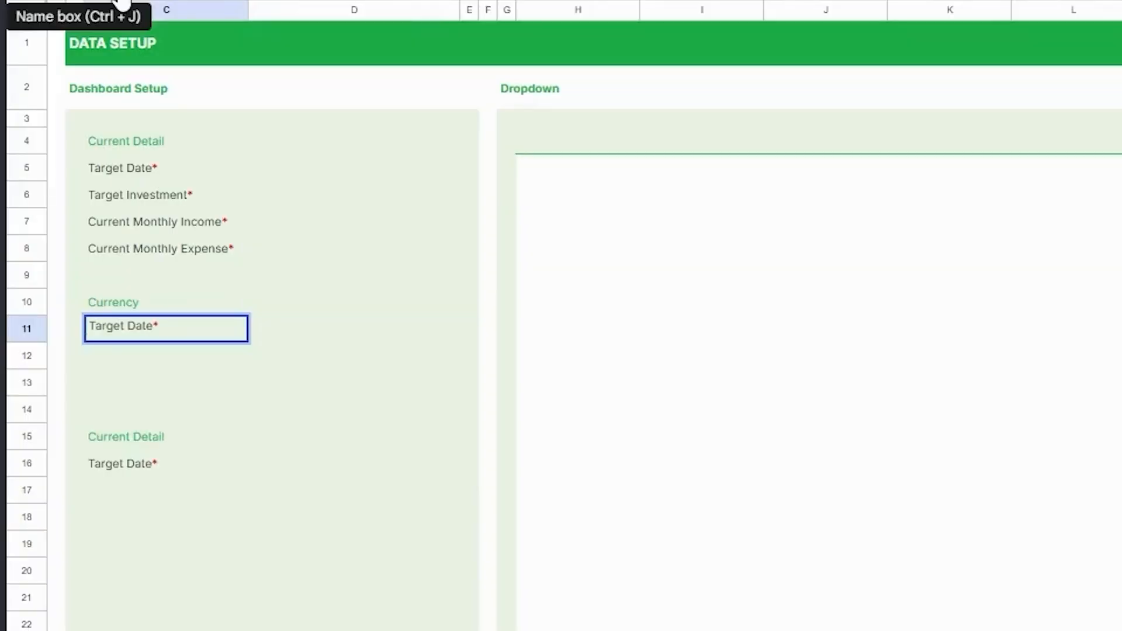
Step: Change the label in C11 to "1st Currency*" by replacing only the text before the red asterisk
{"action": "key", "text": "BackSpace"}
{"action": "key", "text": "BackSpace"}
{"action": "key", "text": "BackSpace"}
{"action": "key", "text": "BackSpace"}
{"action": "key", "text": "BackSpace"}
{"action": "key", "text": "BackSpace"}
{"action": "key", "text": "BackSpace"}
{"action": "key", "text": "BackSpace"}
{"action": "key", "text": "BackSpace"}
{"action": "key", "text": "BackSpace"}
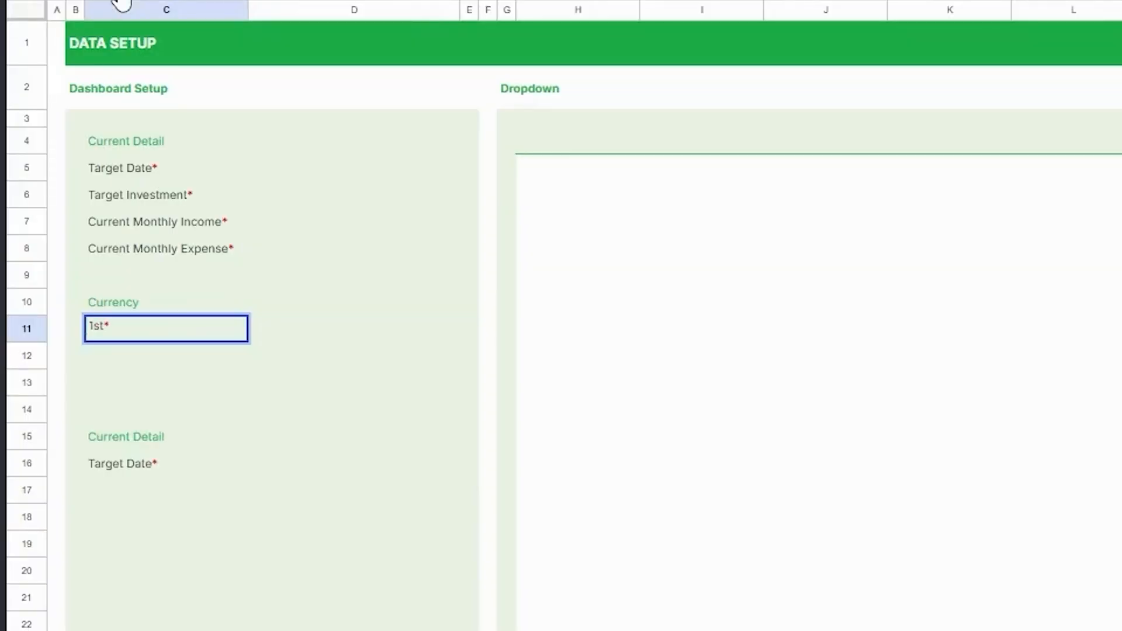
{"action": "type", "text": "1st Currency"}
{"action": "key", "text": "ctrl+Return"}
Step: Copy the 1st Currency* label from C11 and paste it into C12:C13
{"action": "key", "text": "ctrl+c"}
{"action": "key", "text": "Down"}
{"action": "key", "text": "shift+Down"}
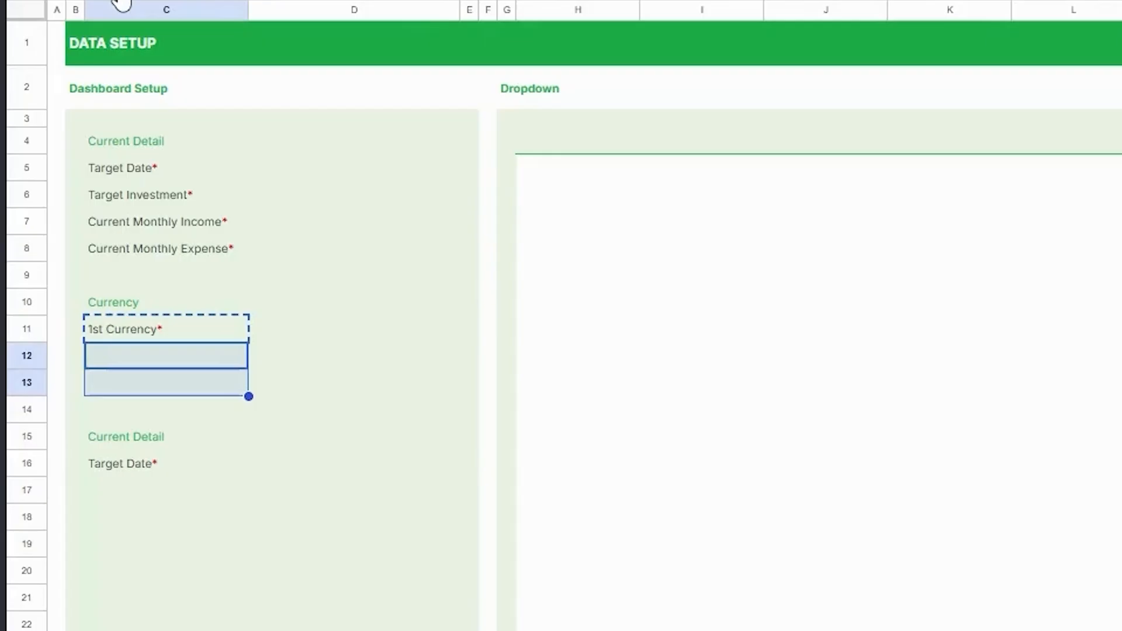
{"action": "key", "text": "ctrl+v"}
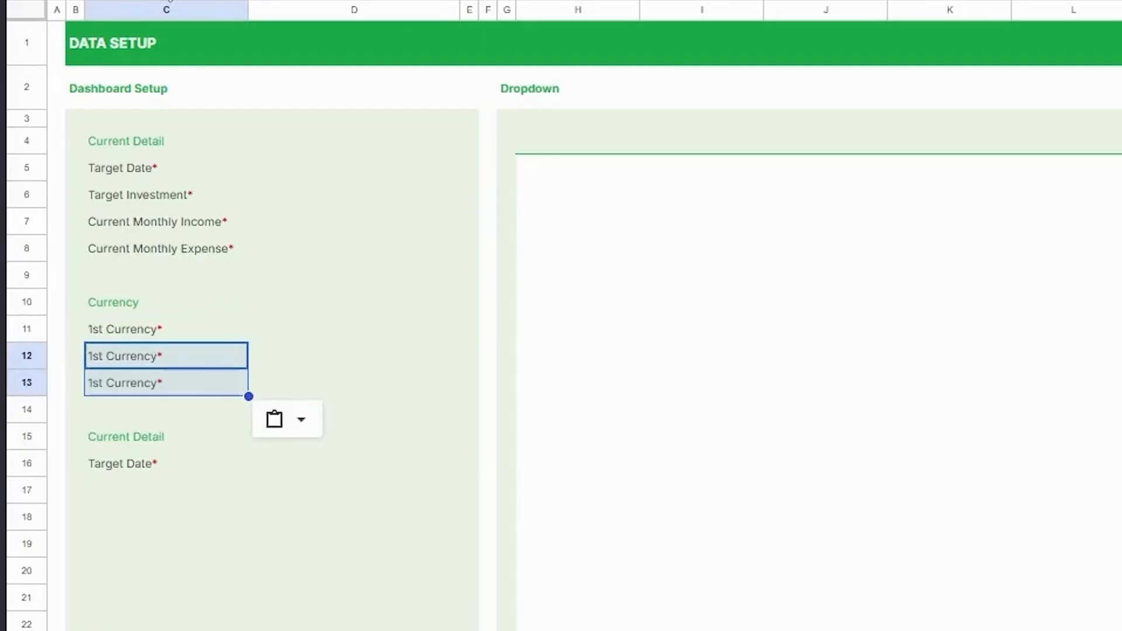
Step: Change the copied label in C12 to "2nd Currency*", keeping its red asterisk
{"action": "key", "text": "F2"}
{"action": "key", "text": "Home"}
{"action": "key", "text": "Delete"}
{"action": "key", "text": "Delete"}
{"action": "key", "text": "Delete"}
{"action": "type", "text": "2nd"}
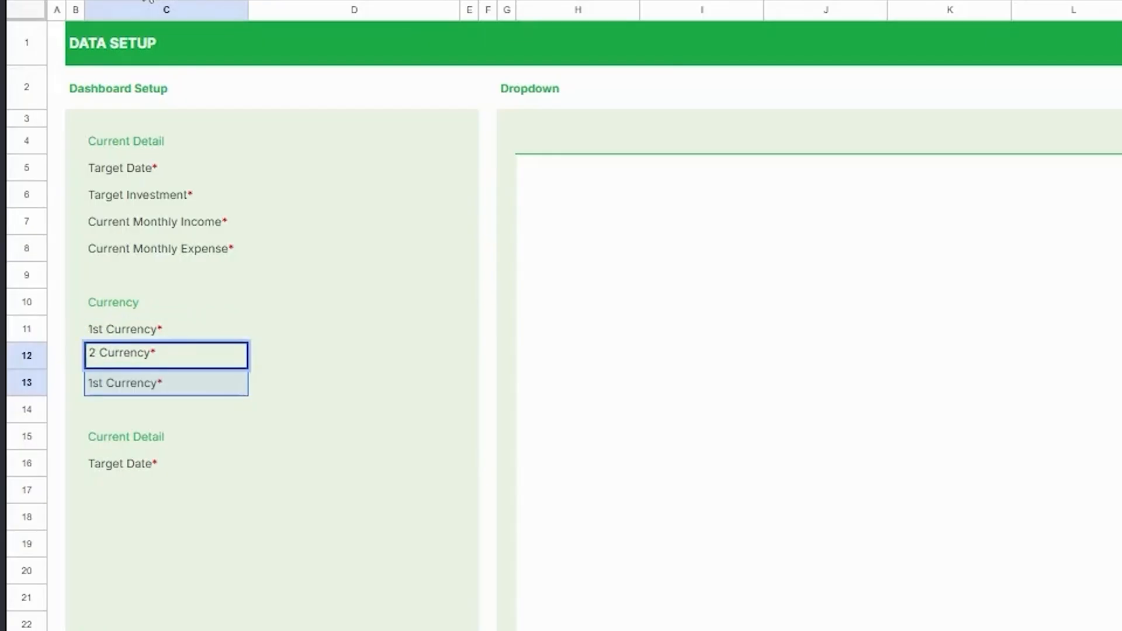
{"action": "key", "text": "Return"}
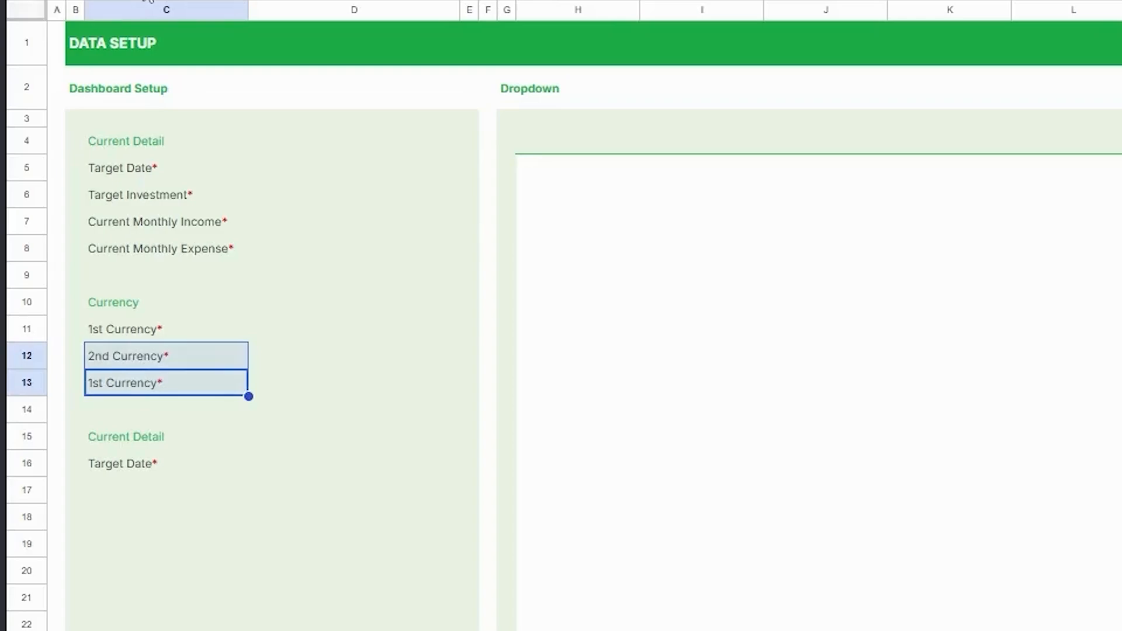
Step: Change the copied label in C13 to "3rd Currency*", keeping its red asterisk
{"action": "left_click", "coordinate": [182, 389]}
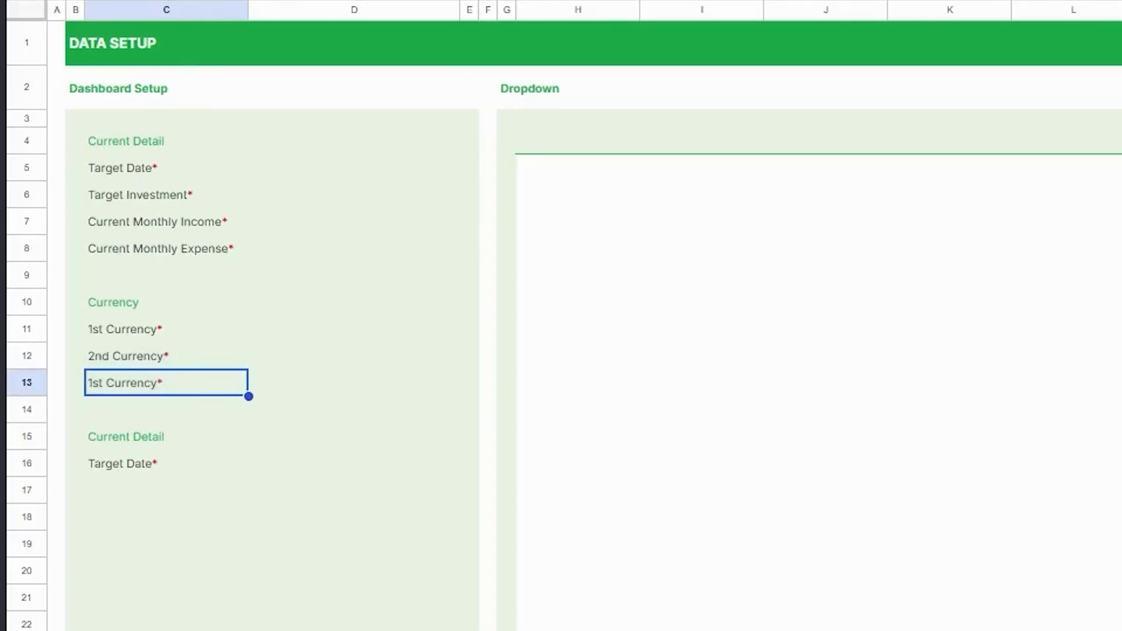
{"action": "key", "text": "Return"}
{"action": "key", "text": "Home"}
{"action": "key", "text": "Delete"}
{"action": "key", "text": "Delete"}
{"action": "key", "text": "Delete"}
{"action": "type", "text": "3rd"}
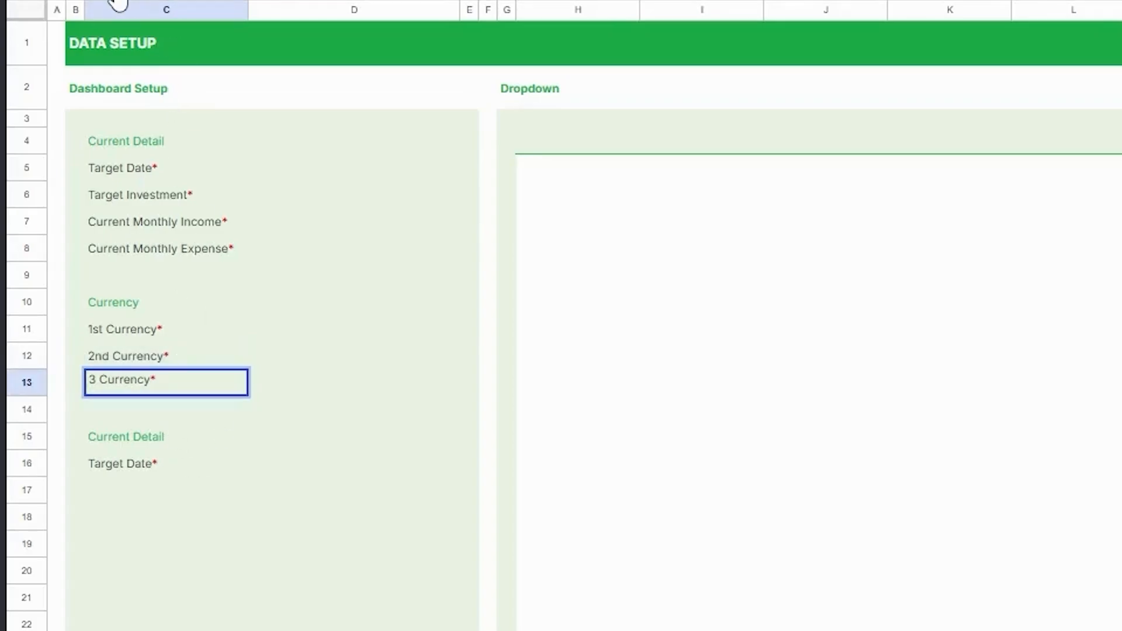
{"action": "key", "text": "Return"}
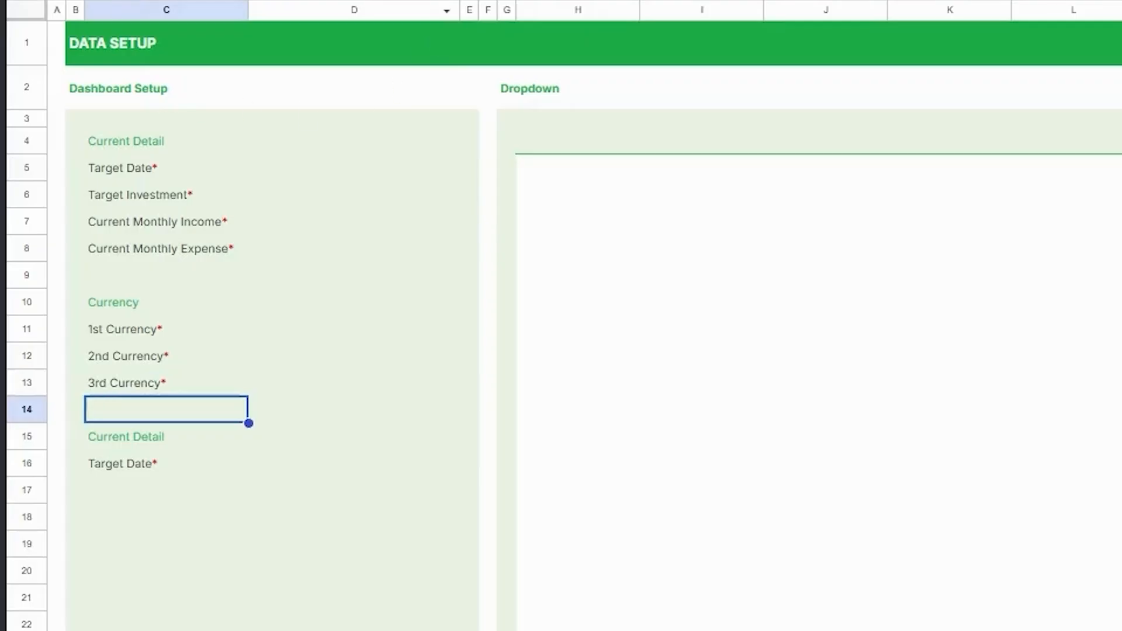
Step: Replace the section heading in C15 with "Statement"
{"action": "left_click", "coordinate": [177, 474]}
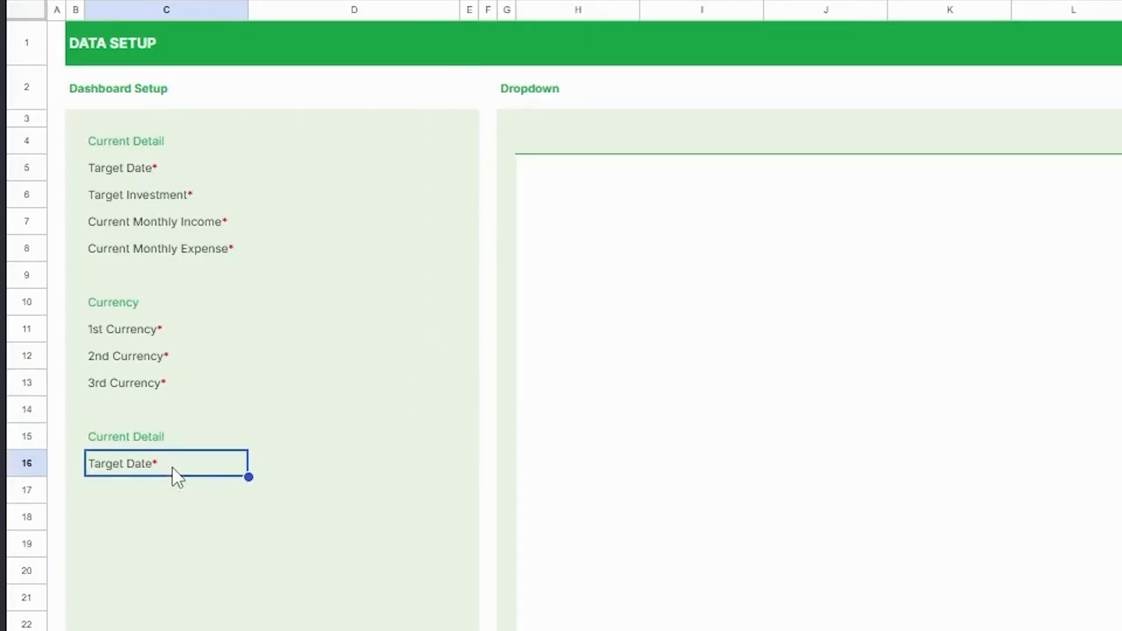
{"action": "scroll", "coordinate": [179, 479], "scroll_direction": "down", "scroll_amount": 3}
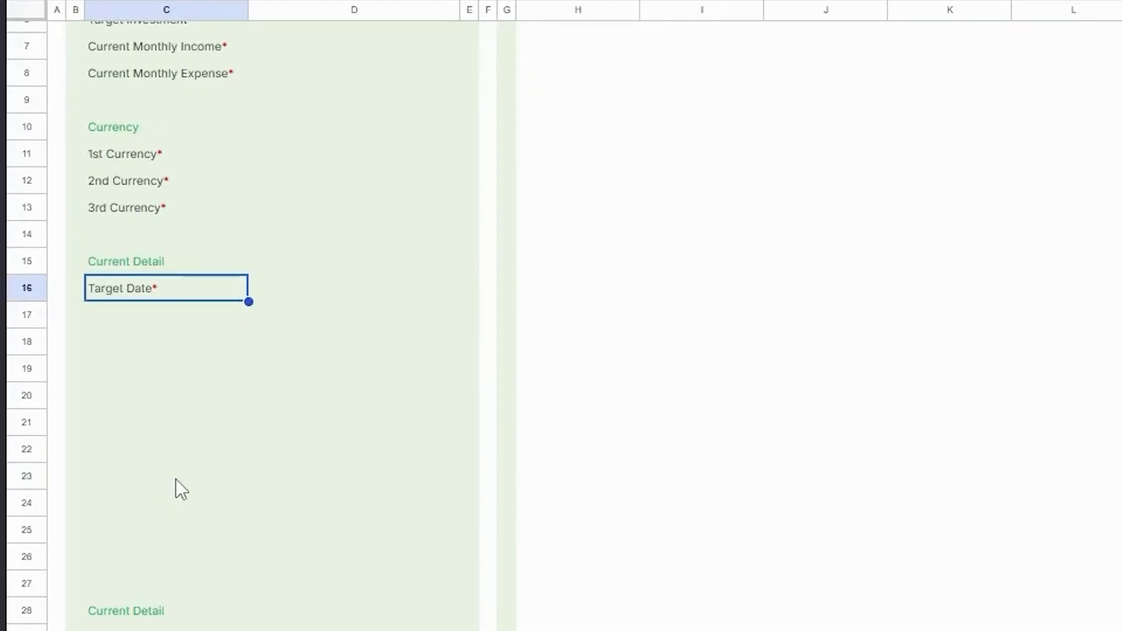
{"action": "left_click", "coordinate": [131, 271]}
{"action": "type", "text": "Sta"}
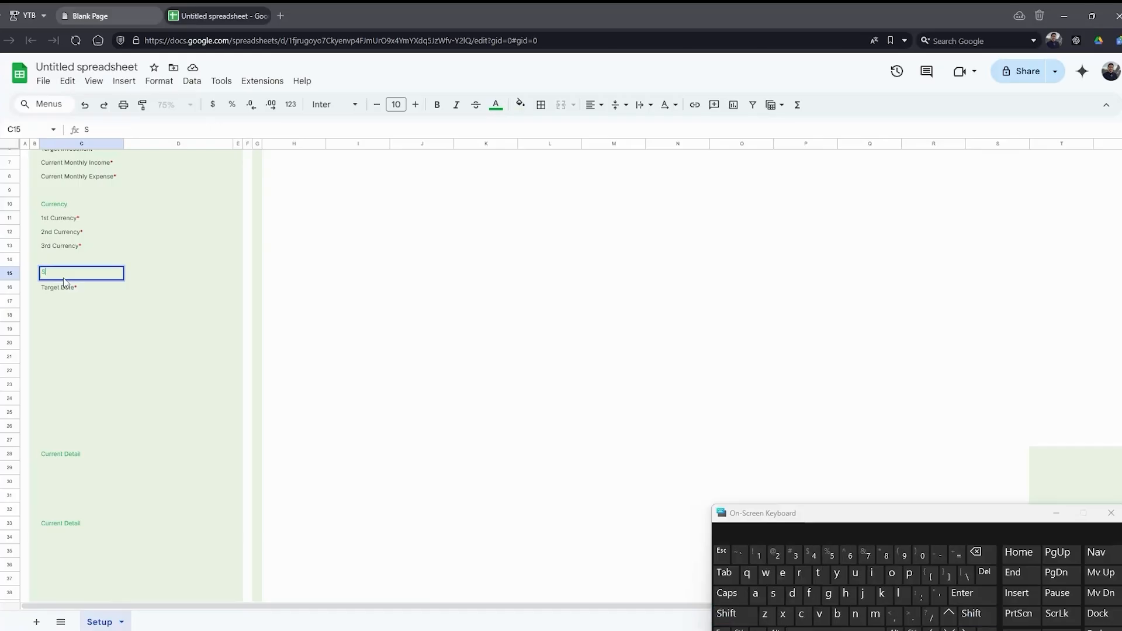
{"action": "type", "text": "tement"}
{"action": "key", "text": "Return"}
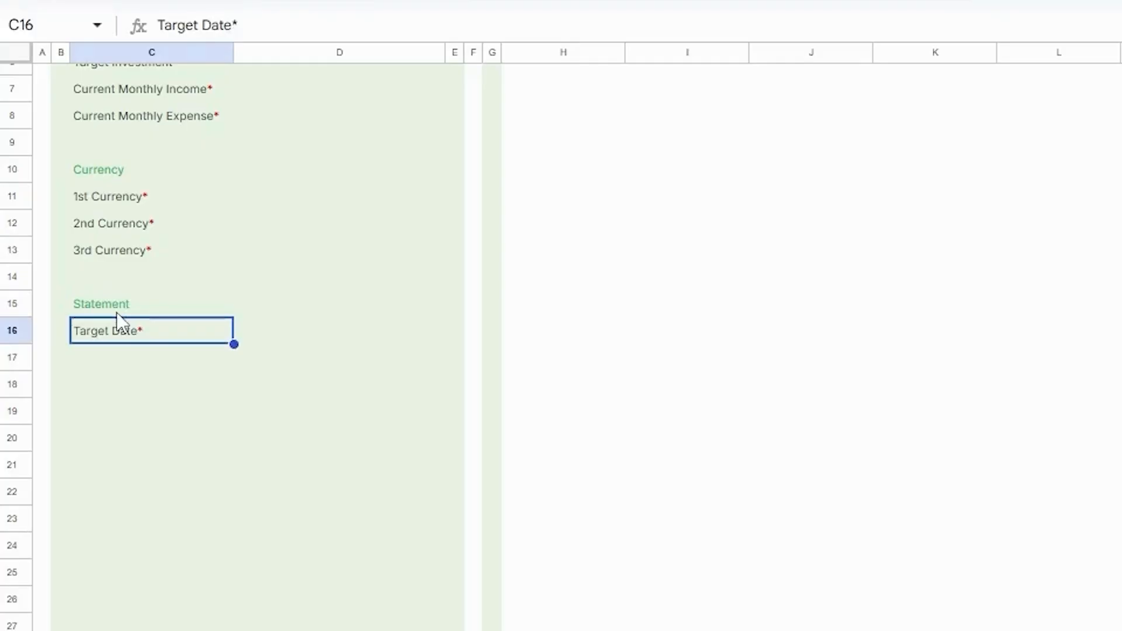
Step: Change the label in C16 to "Statement 1*", keeping its red asterisk
{"action": "left_click_drag", "start_coordinate": [230, 23], "coordinate": [111, 40]}
{"action": "type", "text": "S"}
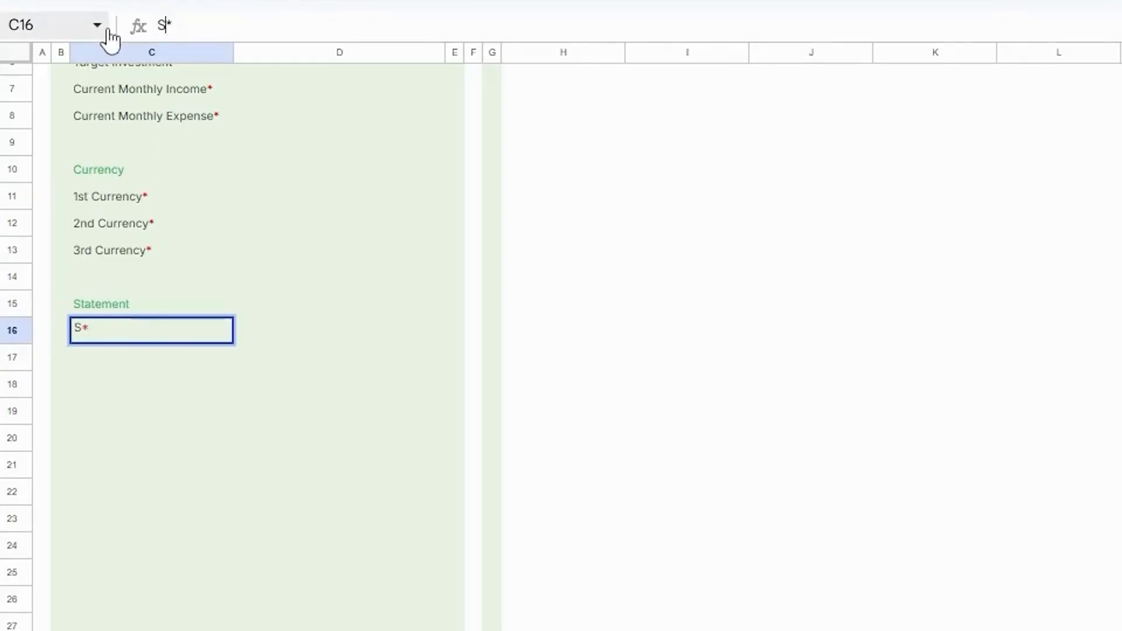
{"action": "type", "text": "tatement 1"}
{"action": "key", "text": "Return"}
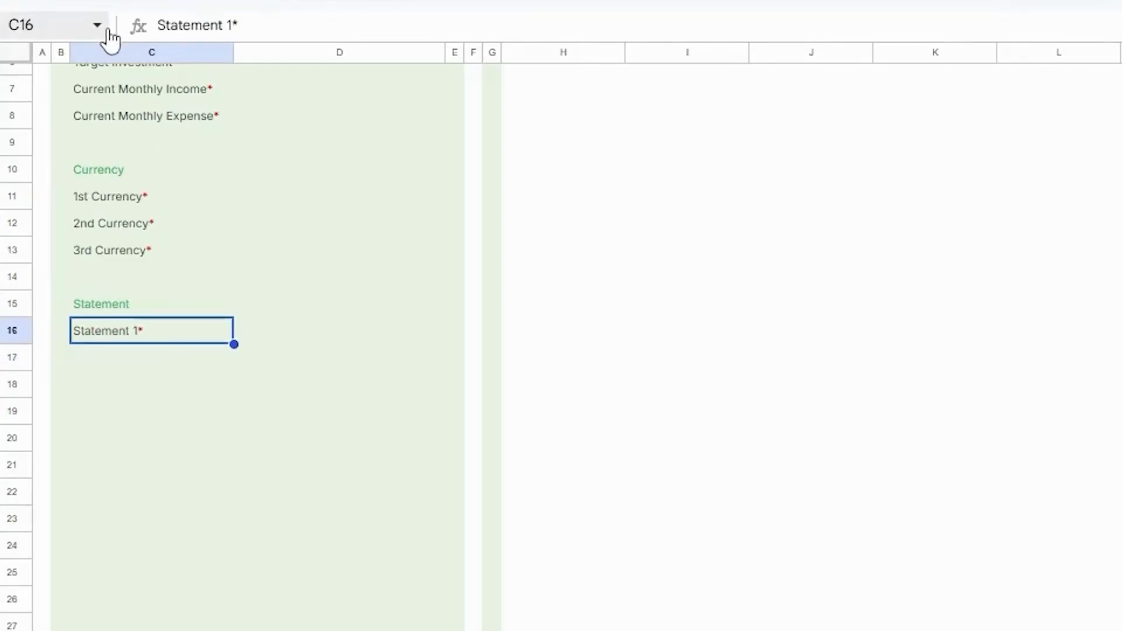
Step: Copy the Statement 1* label from C16 and paste it into C19, C21, C23 and C25
{"action": "key", "text": "ctrl+c"}
{"action": "left_click", "coordinate": [108, 410]}
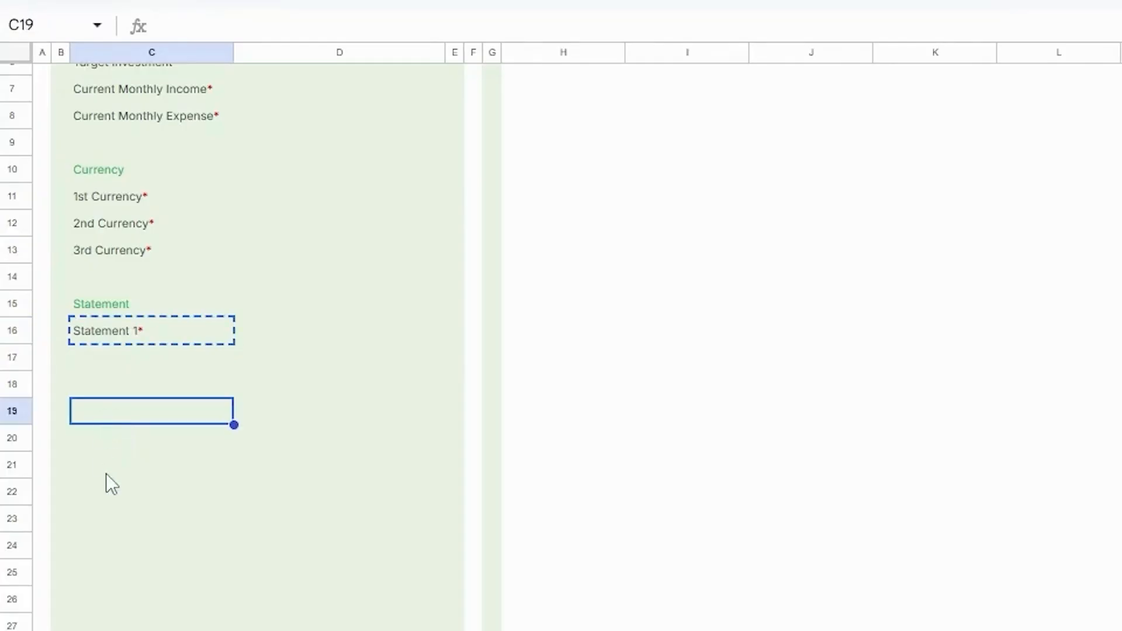
{"action": "left_click", "coordinate": [111, 463], "text": "ctrl"}
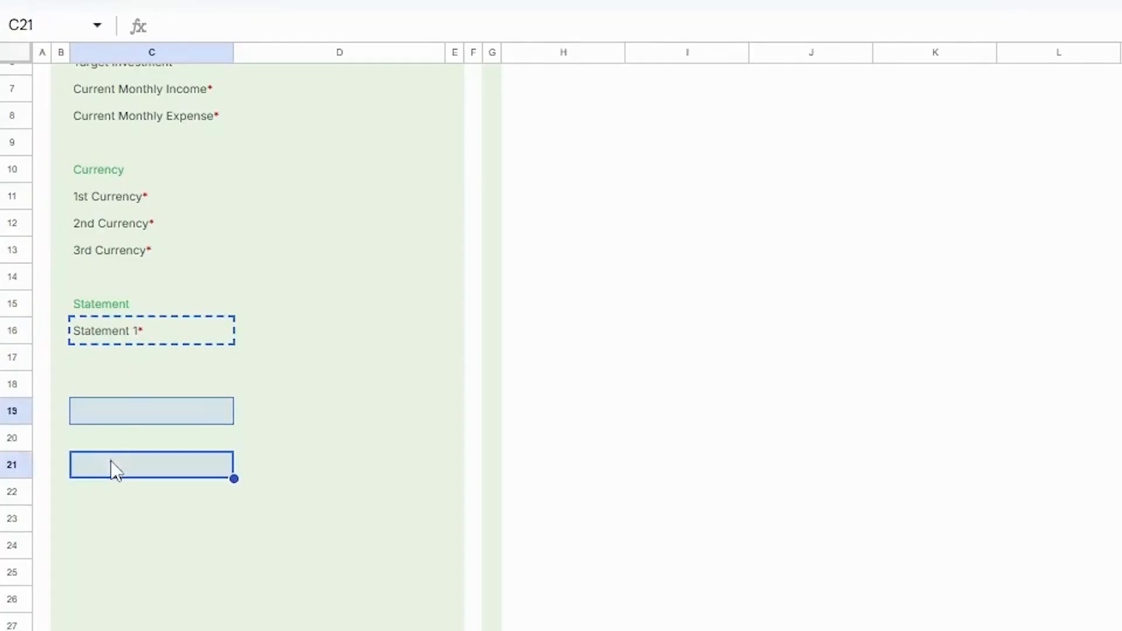
{"action": "left_click", "coordinate": [117, 521], "text": "ctrl"}
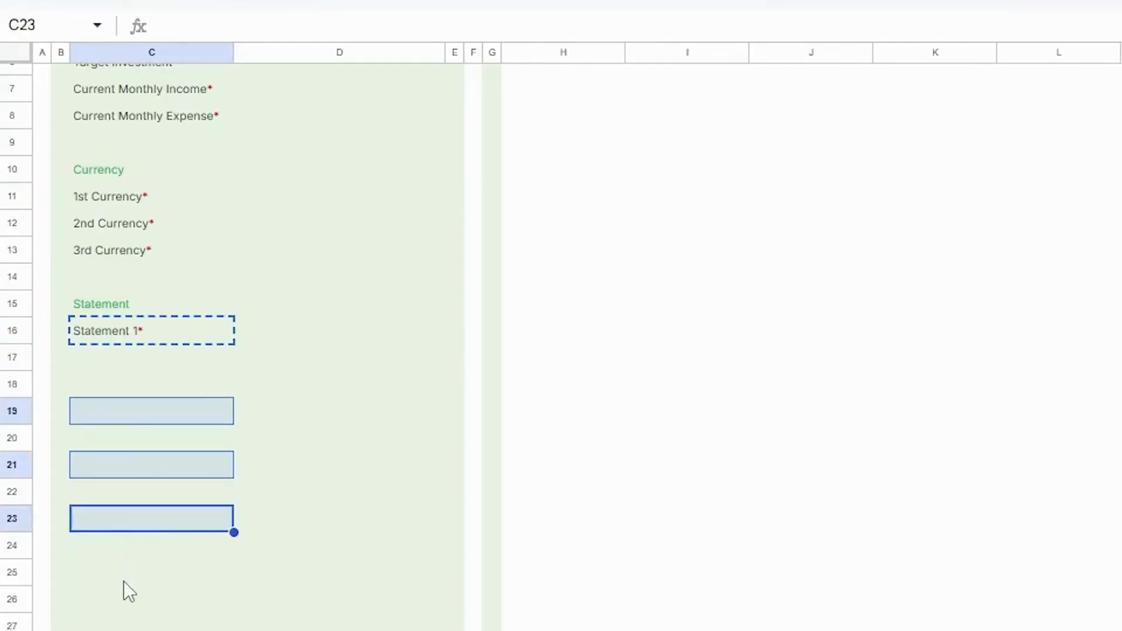
{"action": "left_click", "coordinate": [124, 581], "text": "ctrl"}
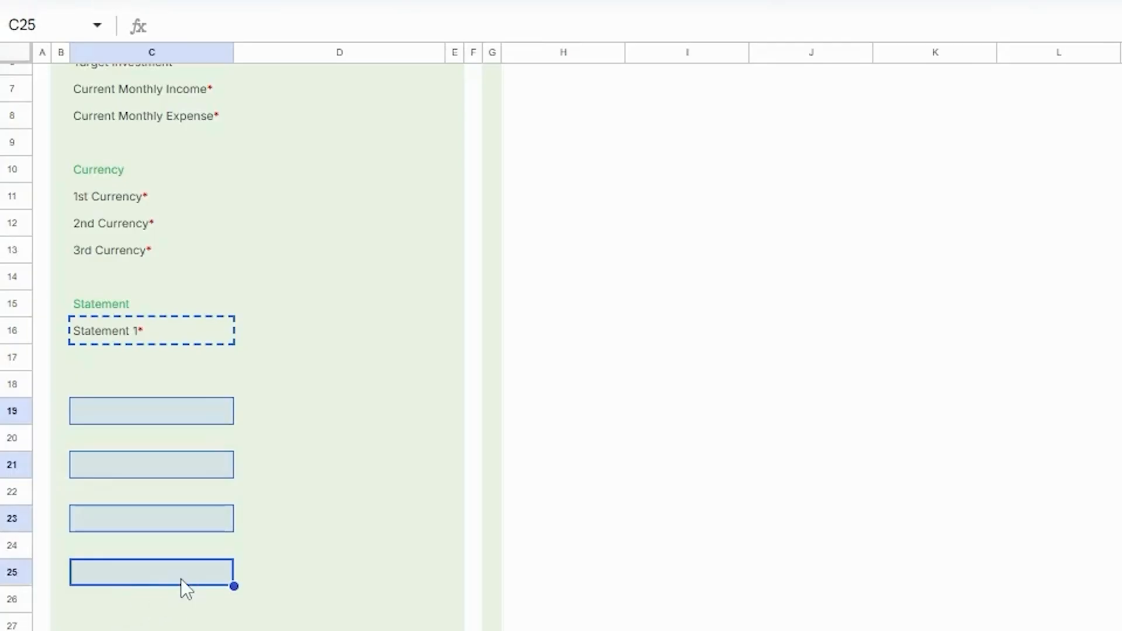
{"action": "key", "text": "ctrl+v"}
Step: Renumber the copied labels as "Statement 2*" in C19, "Statement 3*" in C21 and "Statement 4*" in C23, keeping the red asterisks
{"action": "left_click", "coordinate": [125, 419]}
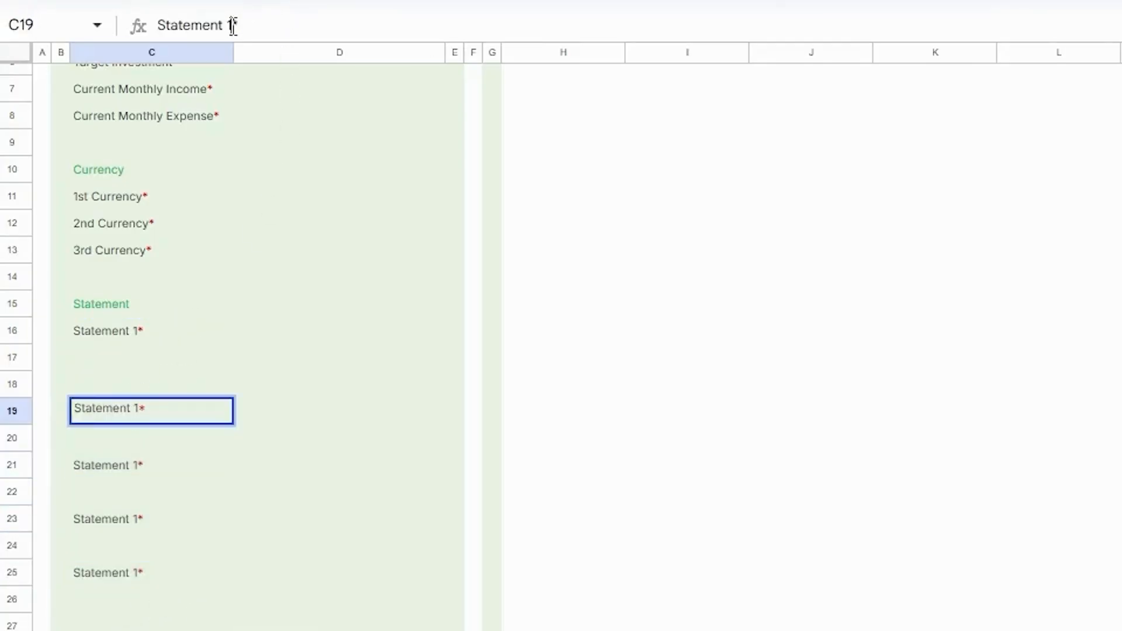
{"action": "key", "text": "BackSpace"}
{"action": "type", "text": "2"}
{"action": "left_click", "coordinate": [150, 467]}
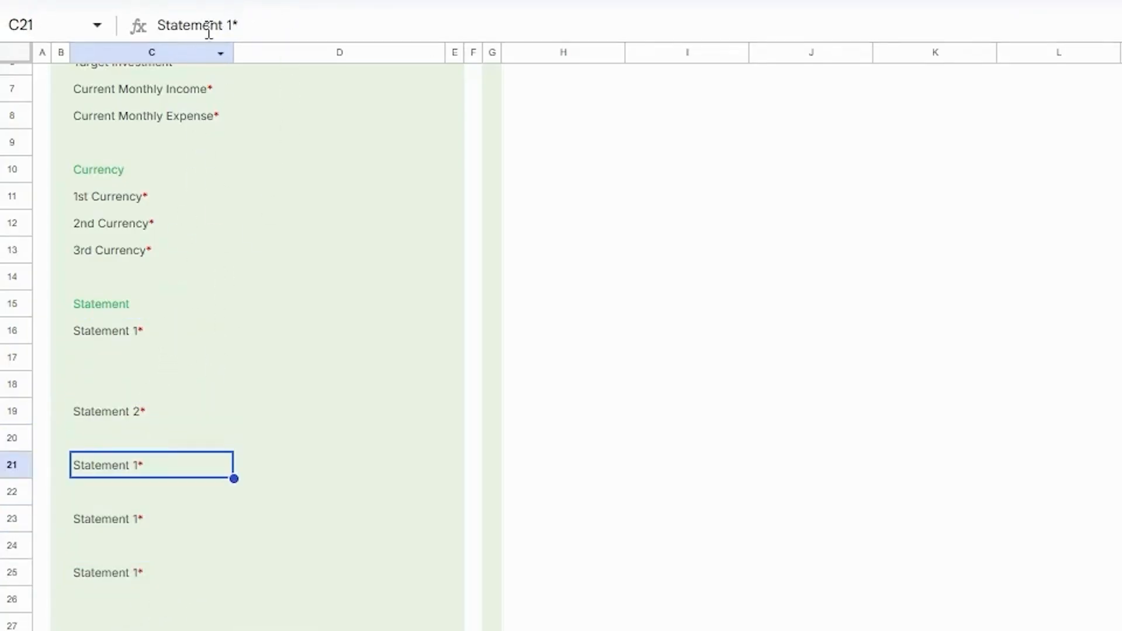
{"action": "left_click", "coordinate": [230, 25]}
{"action": "key", "text": "BackSpace"}
{"action": "type", "text": "3"}
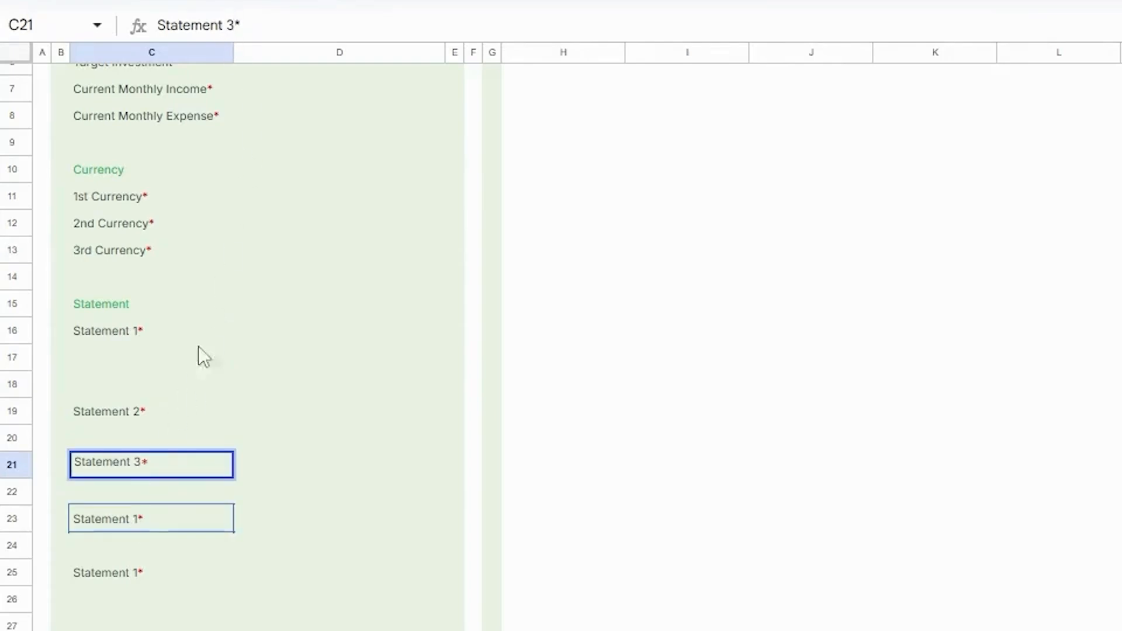
{"action": "left_click", "coordinate": [155, 522]}
{"action": "left_click", "coordinate": [233, 25]}
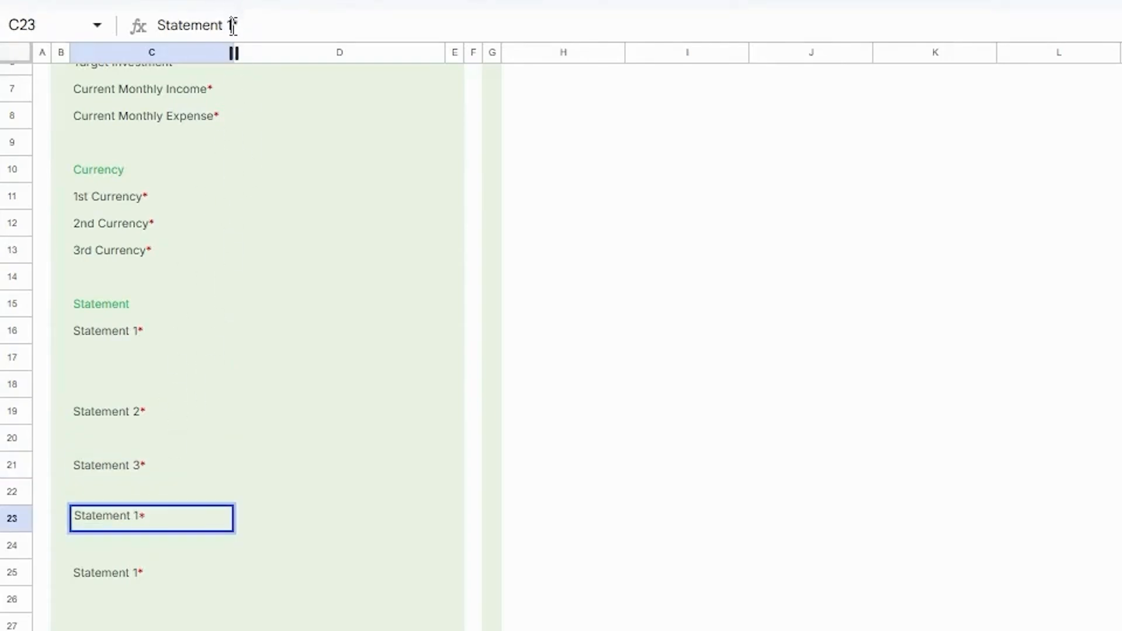
{"action": "key", "text": "BackSpace"}
{"action": "type", "text": "4"}
{"action": "left_click", "coordinate": [148, 577]}
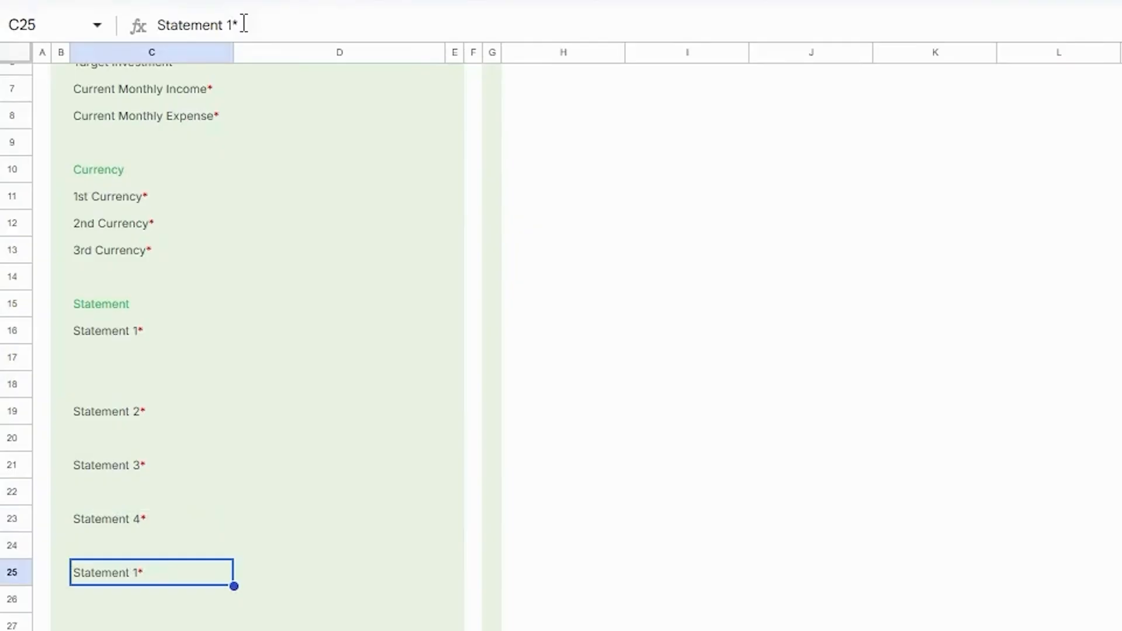
Step: Renumber the copied label in C25 as "Statement 5*", keeping its red asterisk
{"action": "left_click", "coordinate": [232, 25]}
{"action": "key", "text": "BackSpace"}
{"action": "type", "text": "5"}
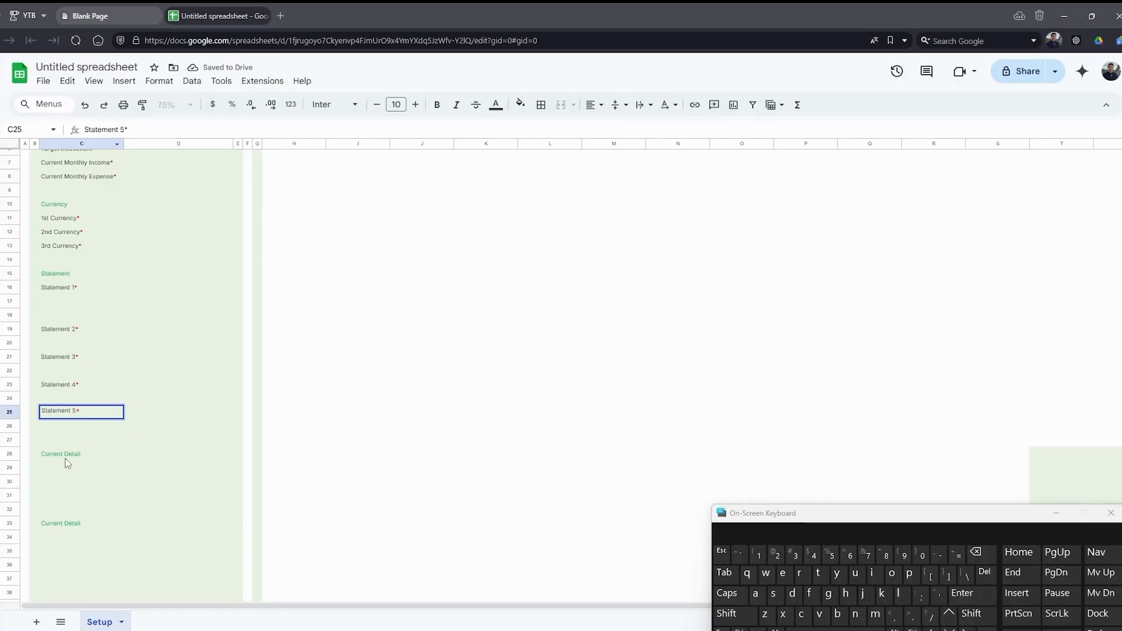
Step: Replace the section heading in C28 with "Progress Tracker"
{"action": "left_click", "coordinate": [71, 461]}
{"action": "type", "text": "Progress"}
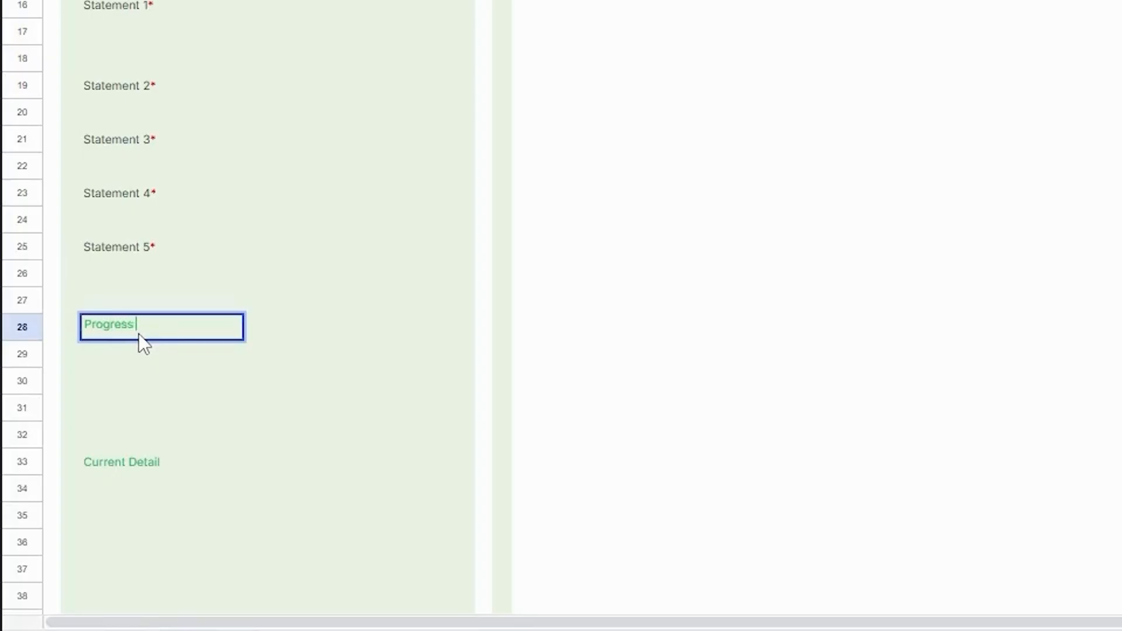
{"action": "type", "text": " Tracker"}
{"action": "key", "text": "Return"}
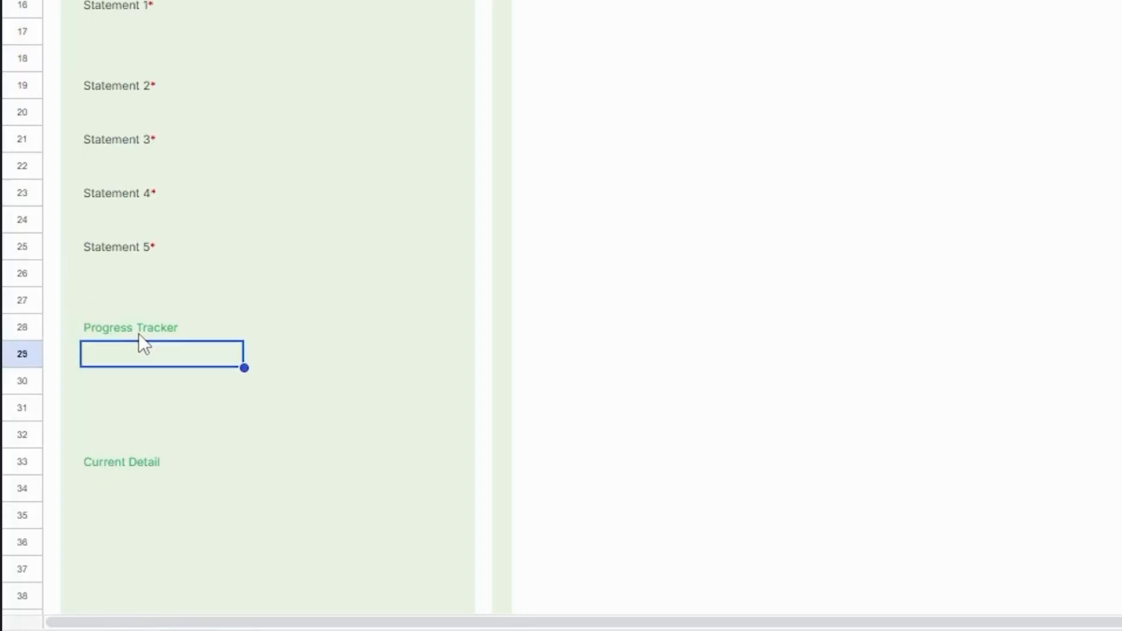
Step: Enter the Progress Tracker labels "Today Date", "Days to Goal" and "Gap Investment" in C29 to C31
{"action": "type", "text": "Today Da"}
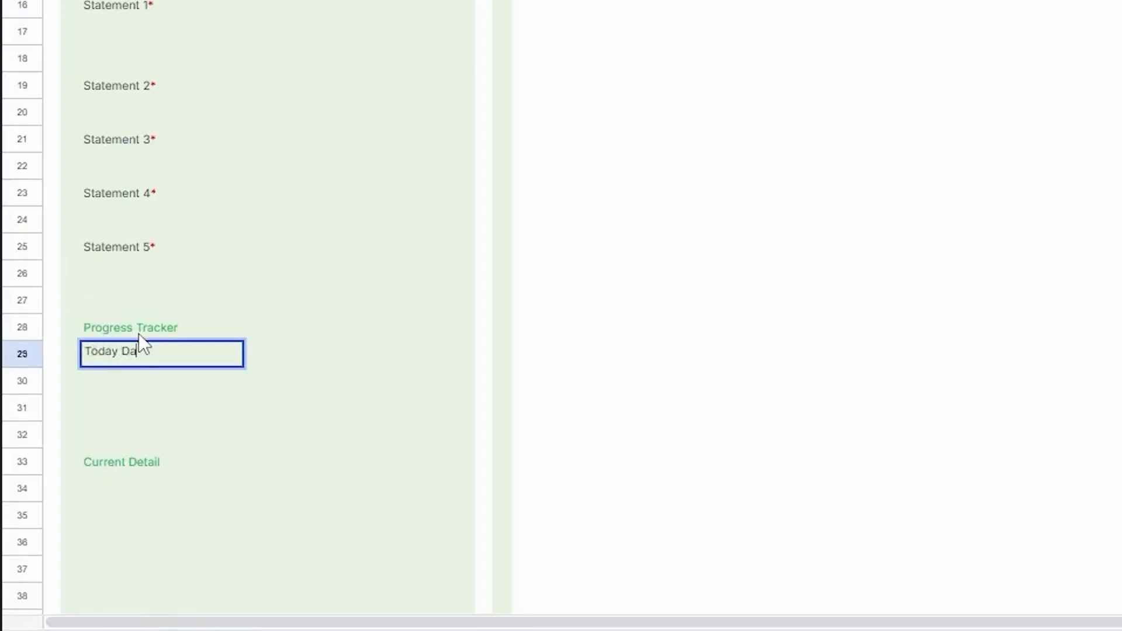
{"action": "type", "text": "te"}
{"action": "key", "text": "Return"}
{"action": "type", "text": "D"}
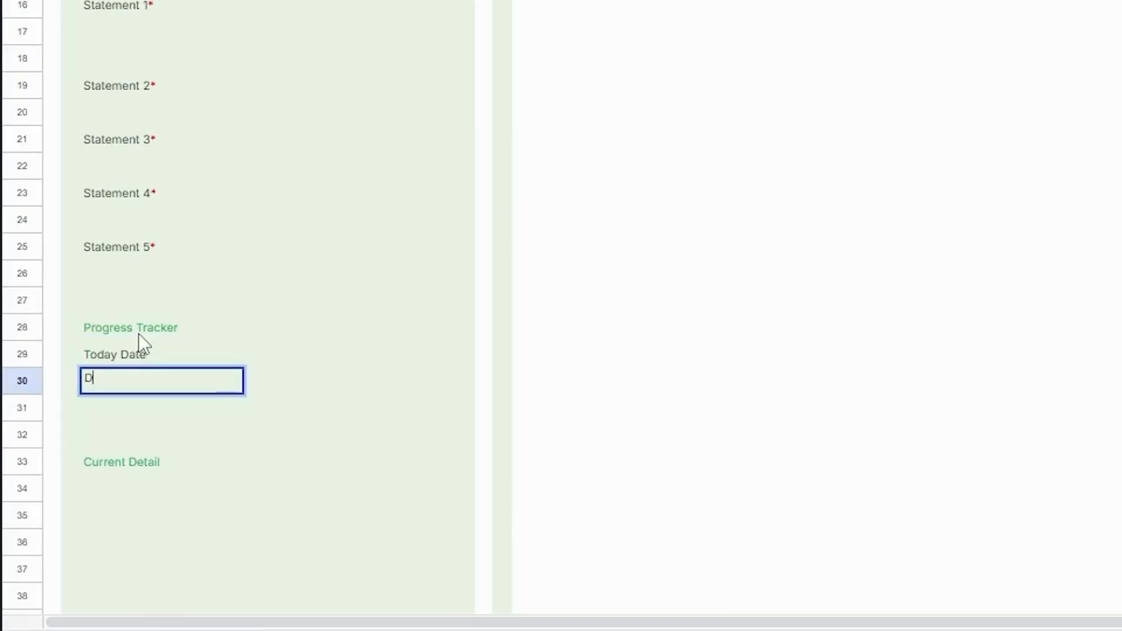
{"action": "type", "text": "ays to Goal"}
{"action": "key", "text": "Return"}
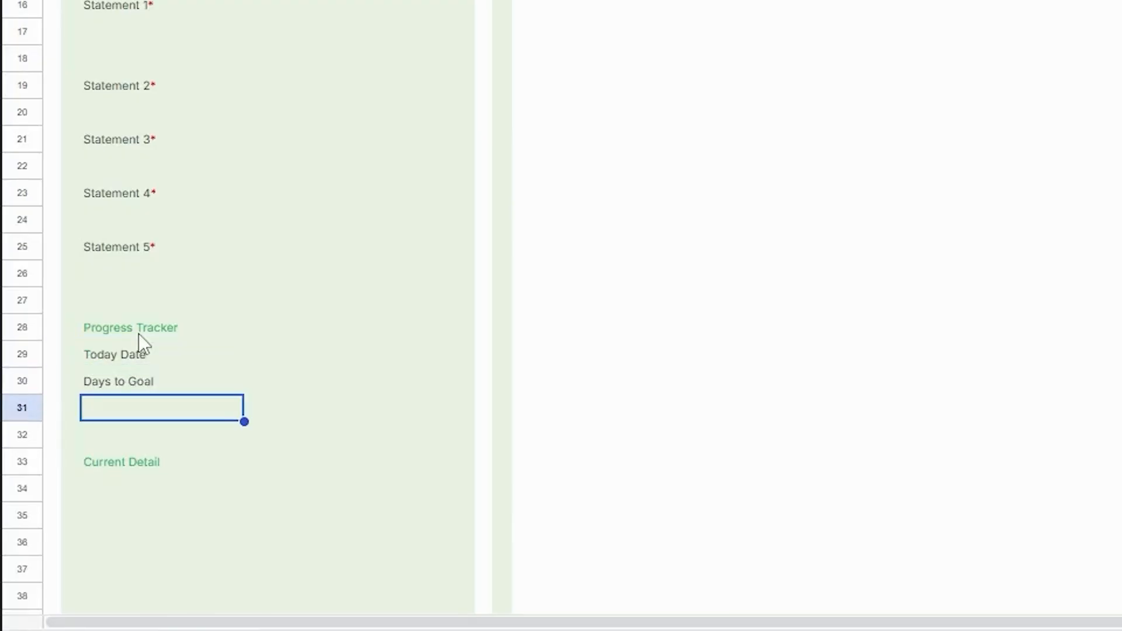
{"action": "type", "text": "Gap Inve"}
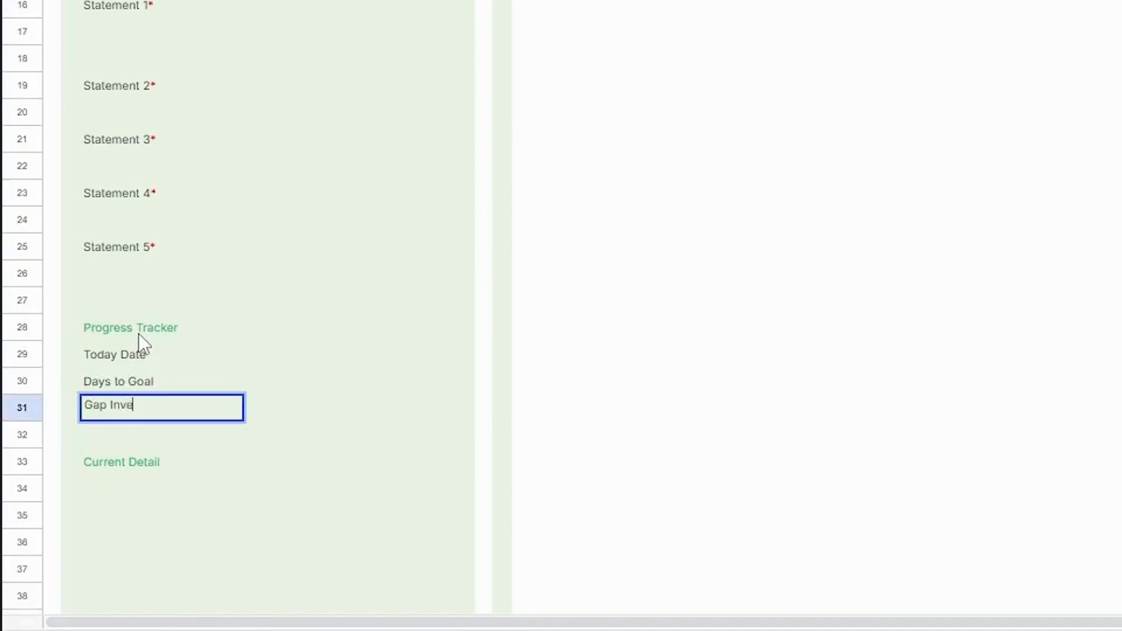
{"action": "type", "text": "stment"}
{"action": "key", "text": "Return"}
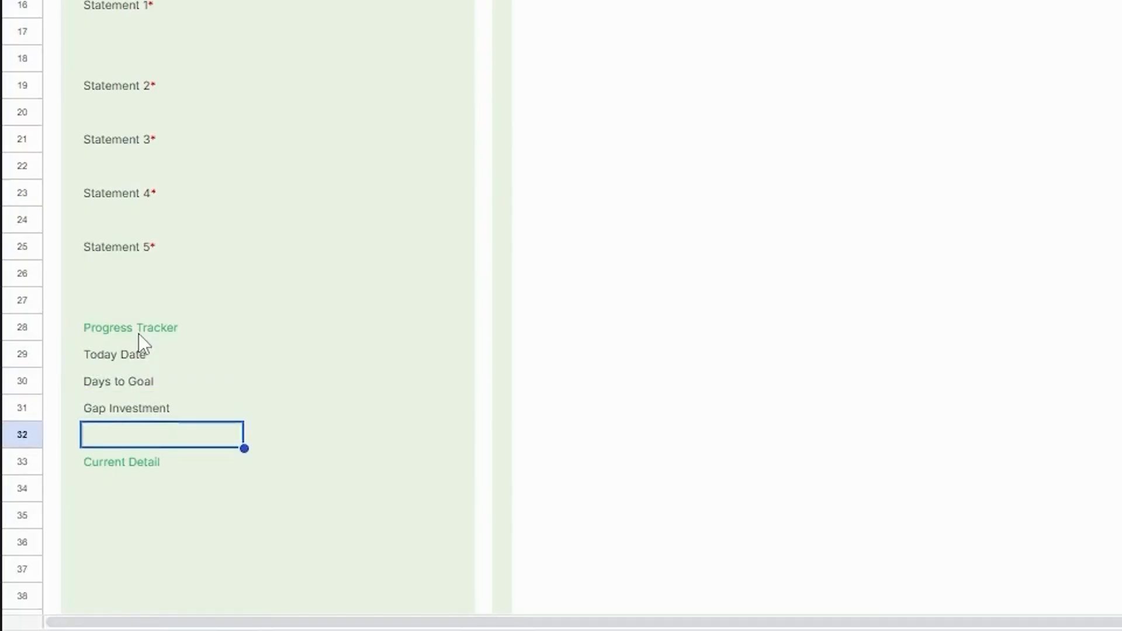
Step: Replace the section heading in C33 with "Income Calculation"
{"action": "key", "text": "Down"}
{"action": "key", "text": "Down"}
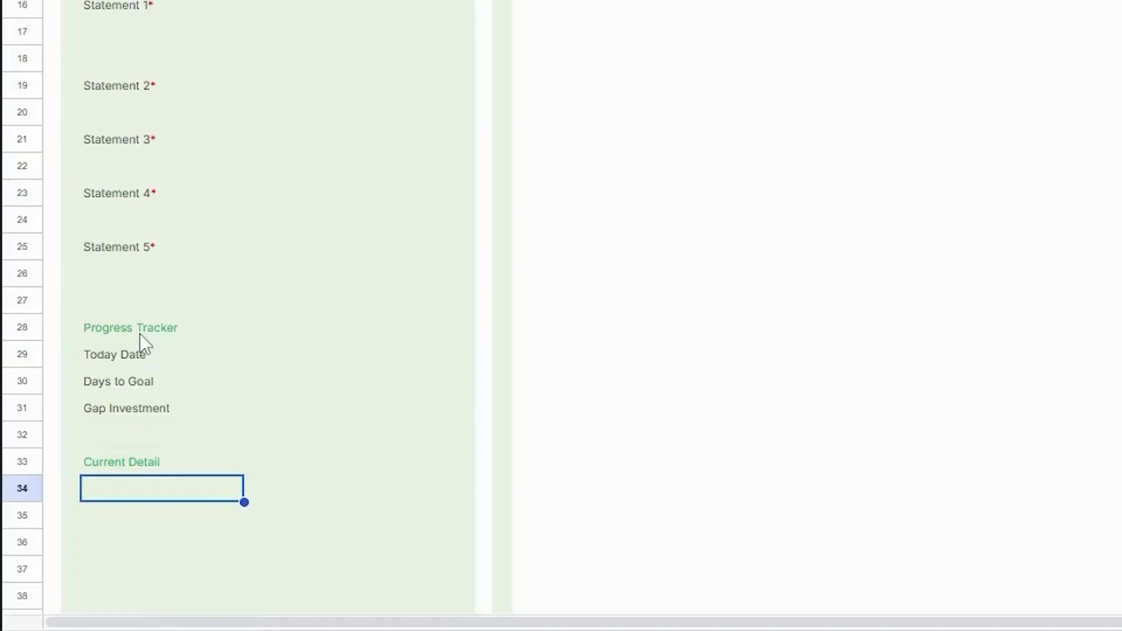
{"action": "key", "text": "Up"}
{"action": "type", "text": "Income"}
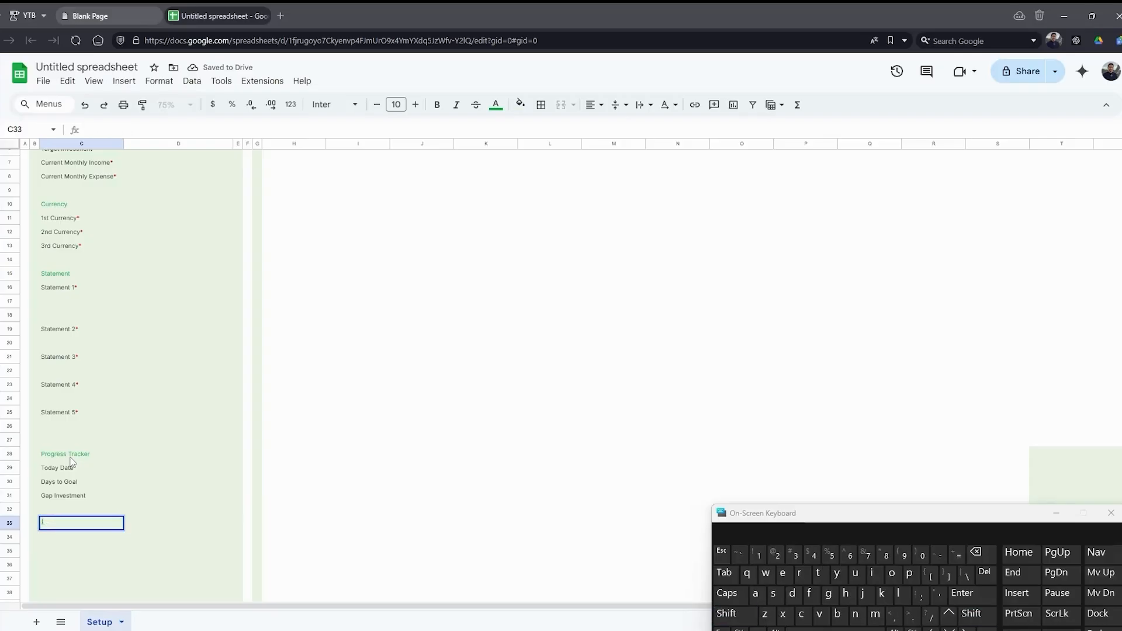
{"action": "type", "text": " Calculation"}
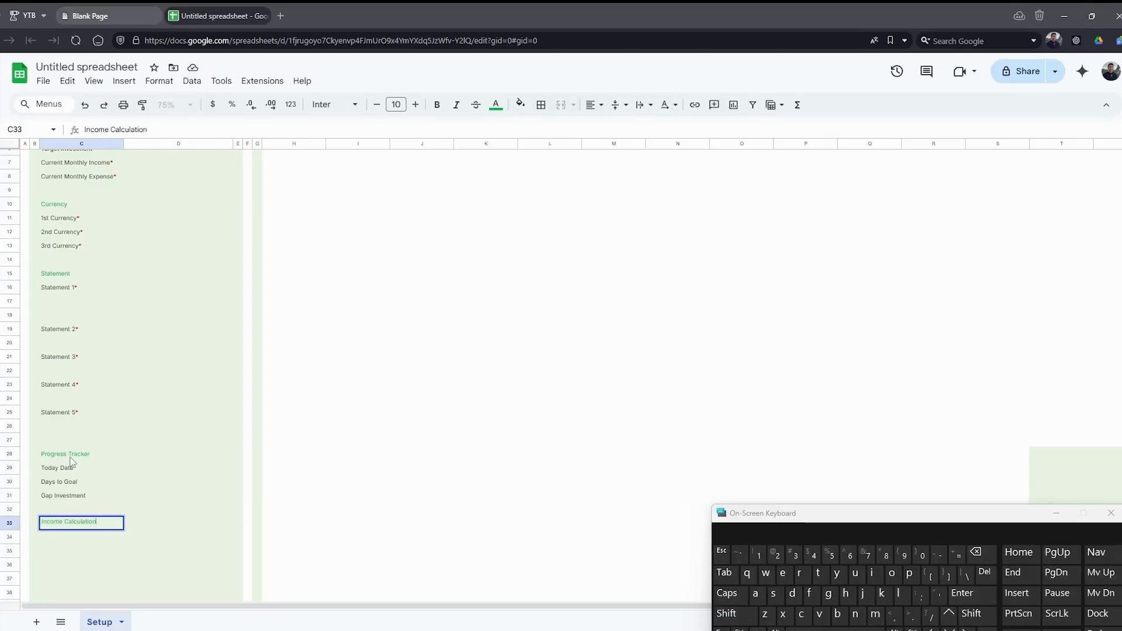
{"action": "key", "text": "Return"}
Step: Enter the labels "Current Investment", "Target Monthly Income", "Gap Monthly Income" and "Target Daily Income" in C34 to C37
{"action": "type", "text": "Cu"}
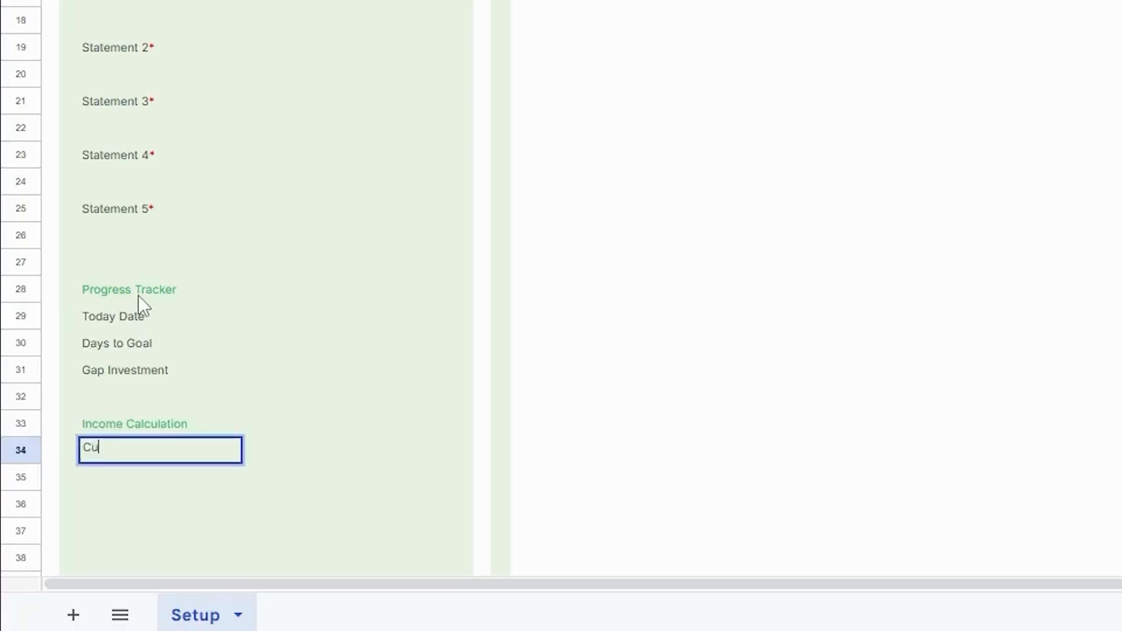
{"action": "type", "text": "rrent Investment"}
{"action": "key", "text": "Return"}
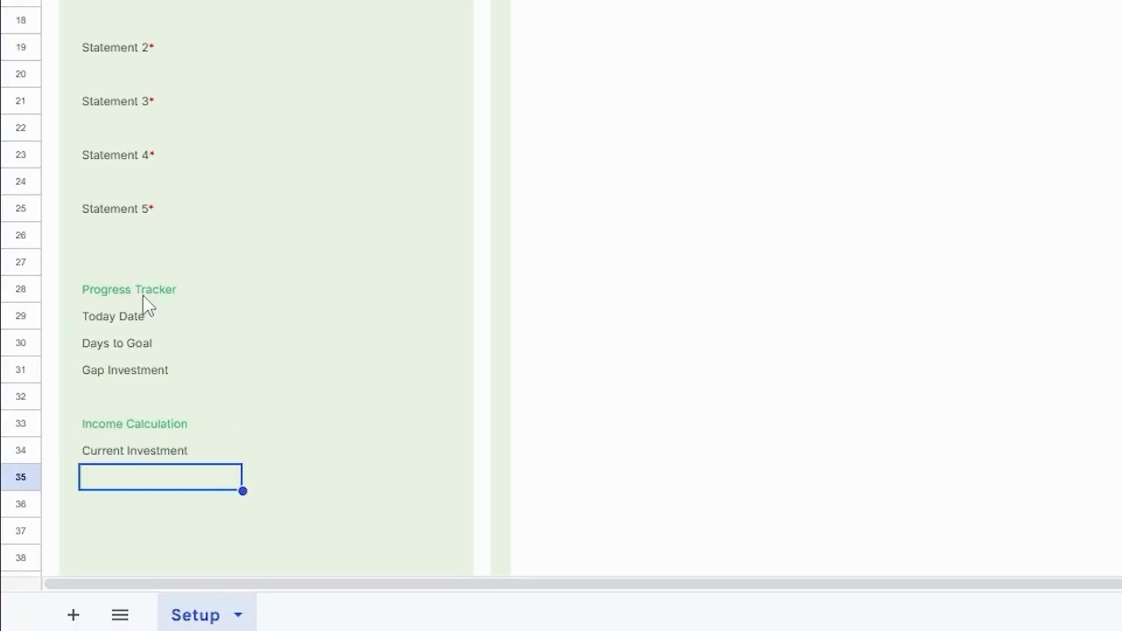
{"action": "type", "text": "Target Mont"}
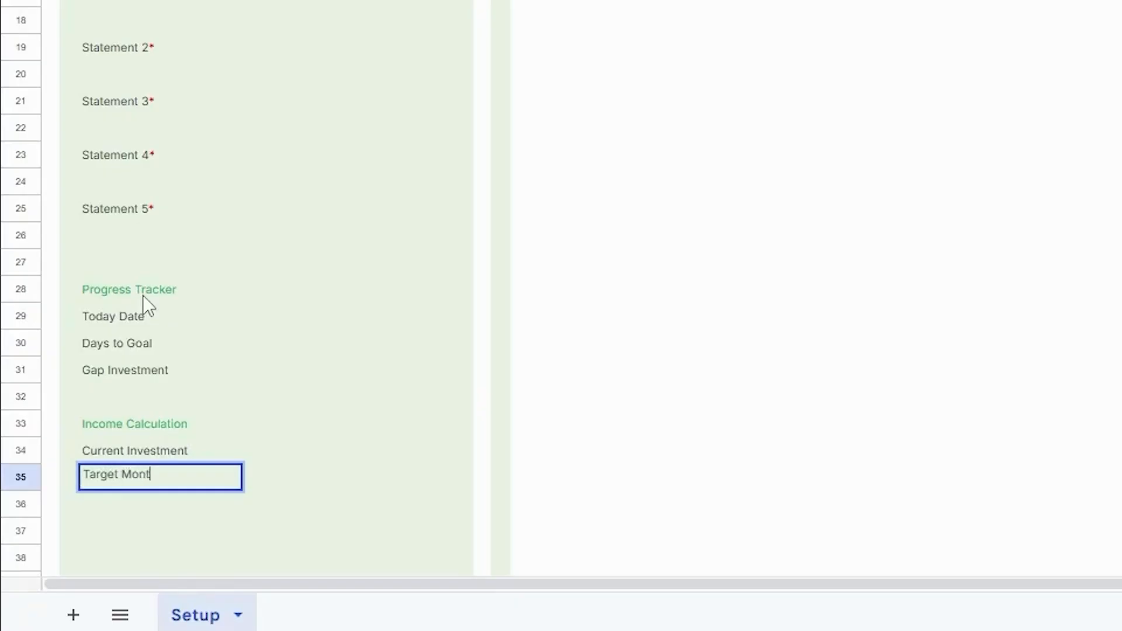
{"action": "type", "text": "hly Income"}
{"action": "key", "text": "Return"}
{"action": "type", "text": "Gap Mo"}
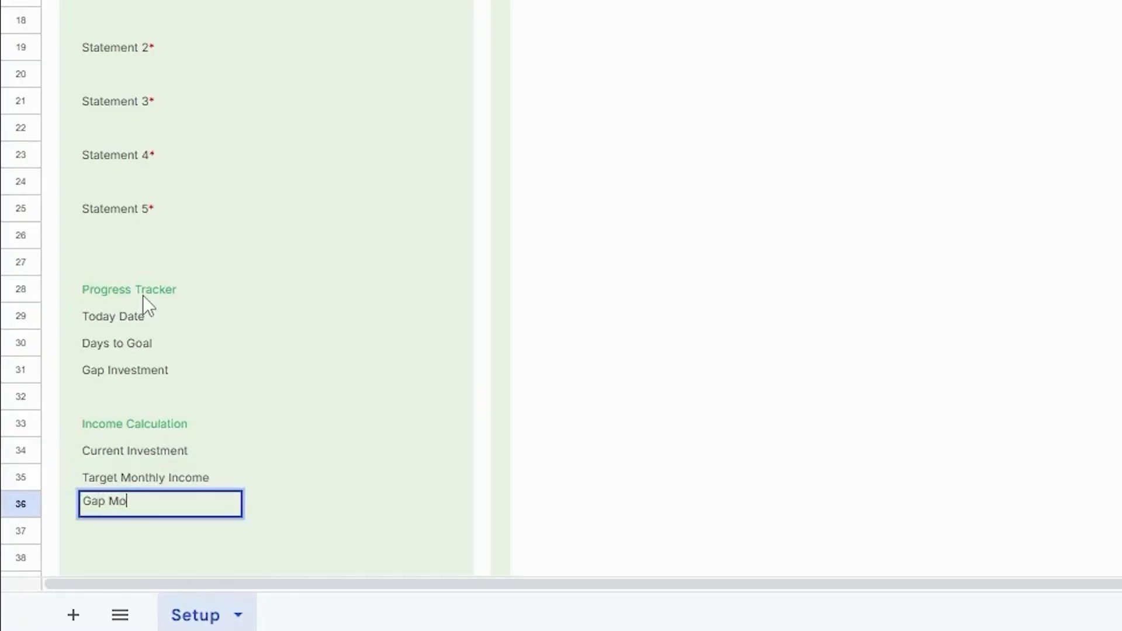
{"action": "type", "text": "nthly Income"}
{"action": "key", "text": "Return"}
{"action": "type", "text": "Target Dai"}
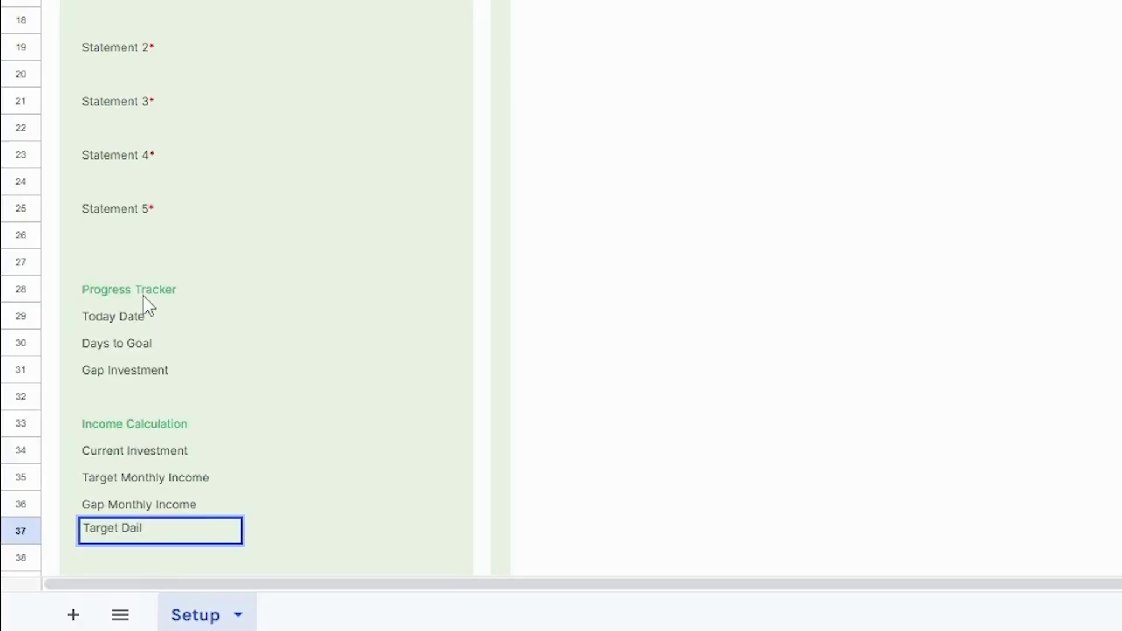
{"action": "type", "text": "ly Income"}
{"action": "key", "text": "Return"}
Step: Replace the heading in C39 with "Wealth Overview" and enter "Total Asset", "Total Liability" and "Net Worth" in C40 to C42
{"action": "scroll", "coordinate": [183, 364], "scroll_direction": "down", "scroll_amount": 3}
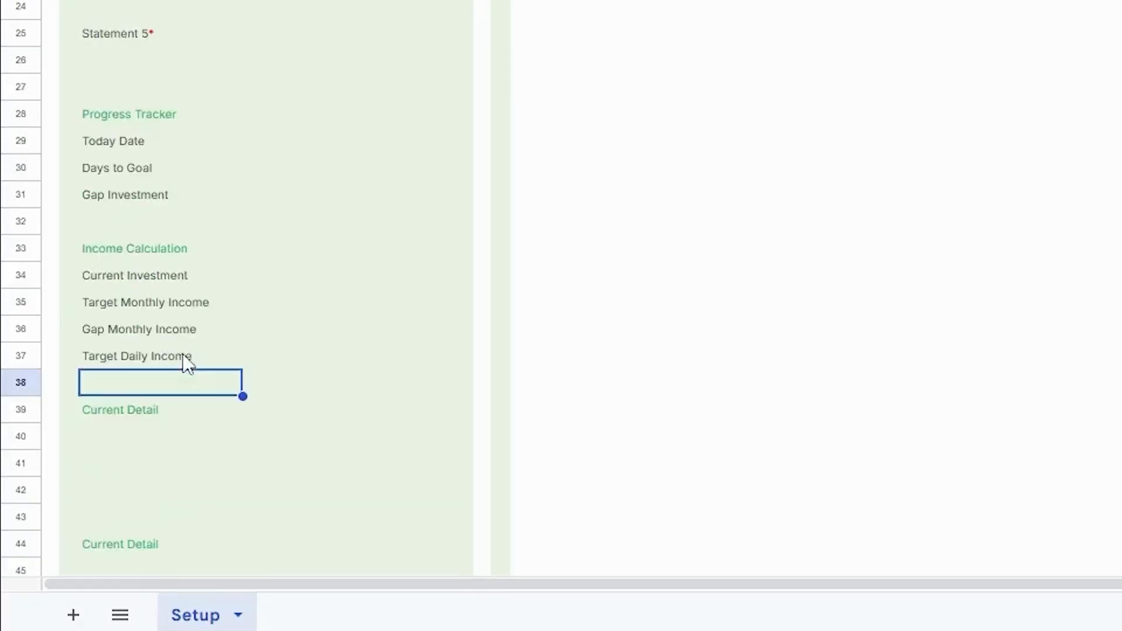
{"action": "left_click", "coordinate": [134, 413]}
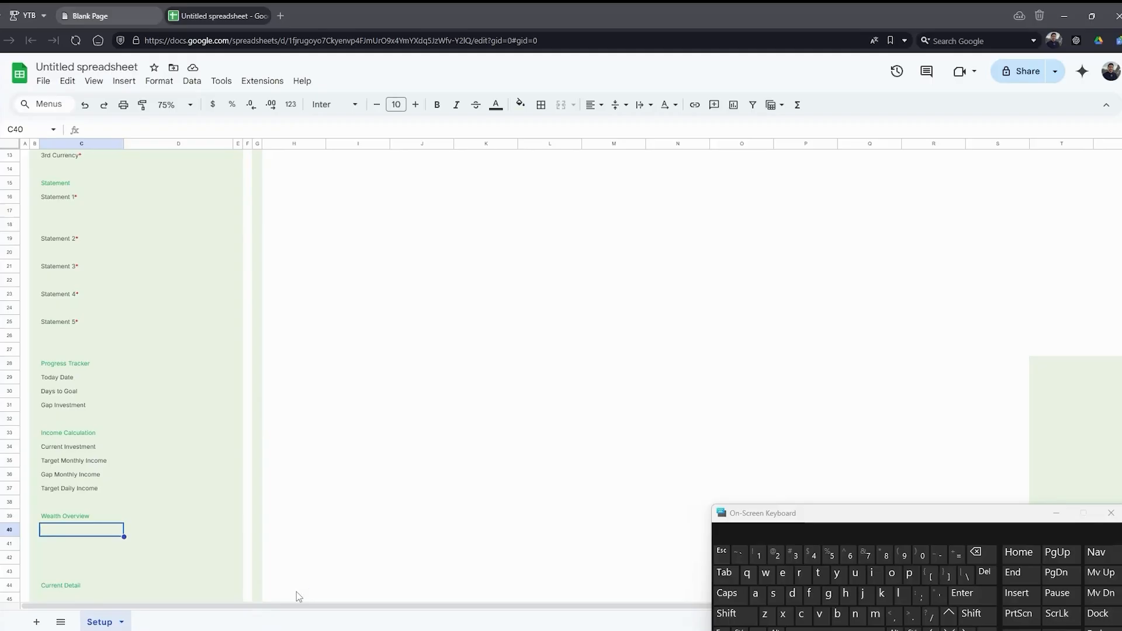
{"action": "type", "text": "Total Asset"}
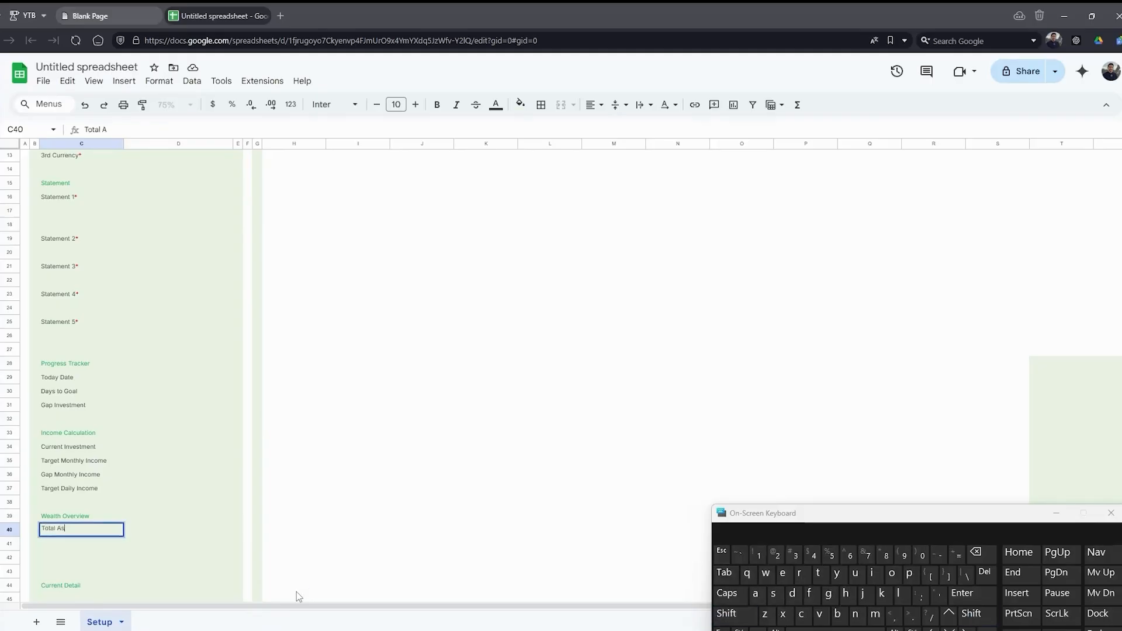
{"action": "key", "text": "Return"}
{"action": "type", "text": "Total "}
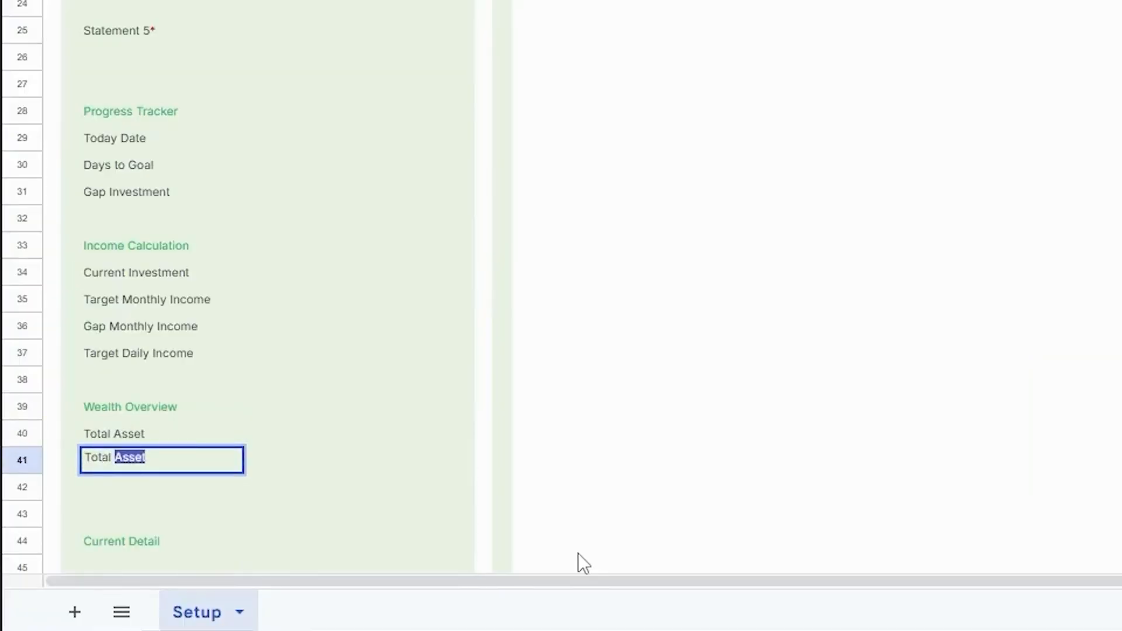
{"action": "type", "text": "Liability"}
{"action": "key", "text": "Return"}
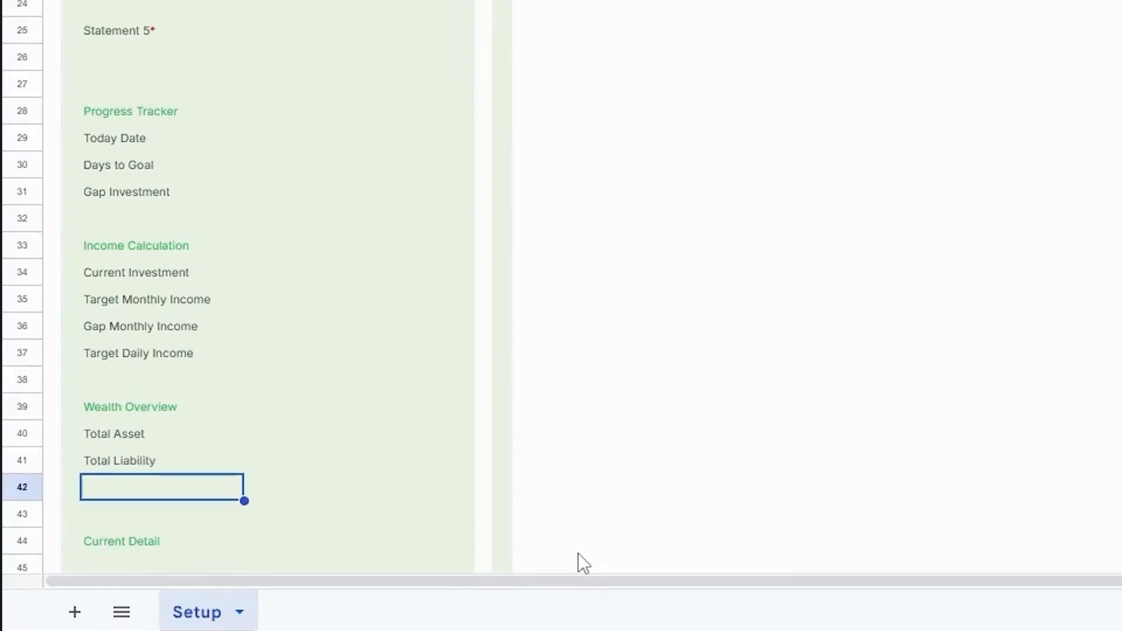
{"action": "type", "text": "Net W"}
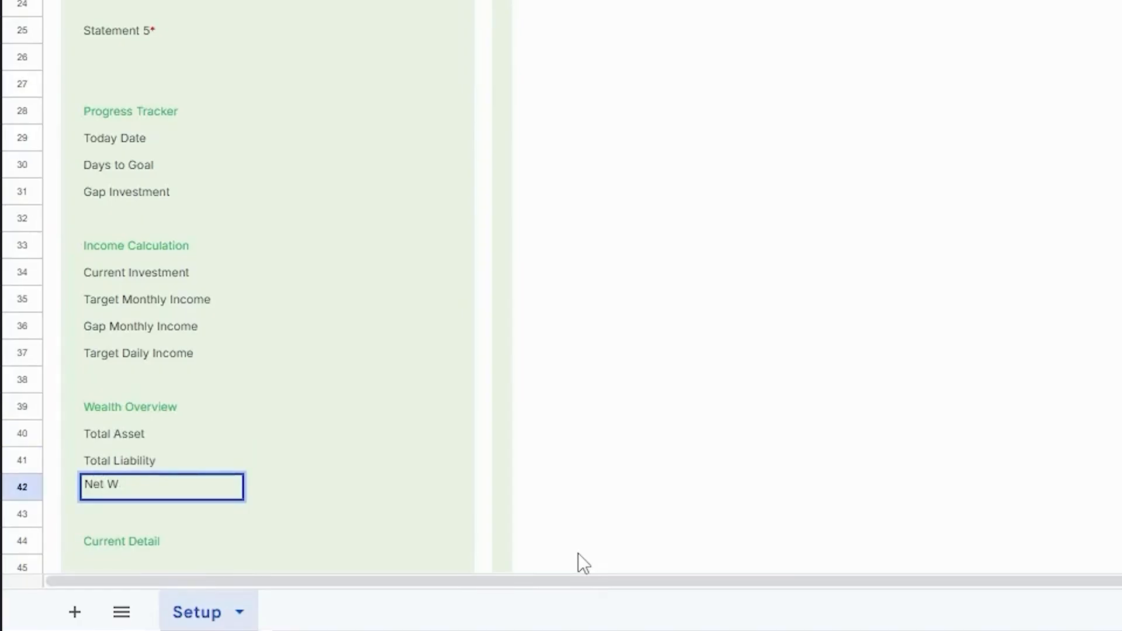
{"action": "type", "text": "idorth"}
{"action": "key", "text": "Return"}
Step: Replace the section heading in C44 with "Saving & Investment Summary"
{"action": "key", "text": "Down"}
{"action": "type", "text": "S"}
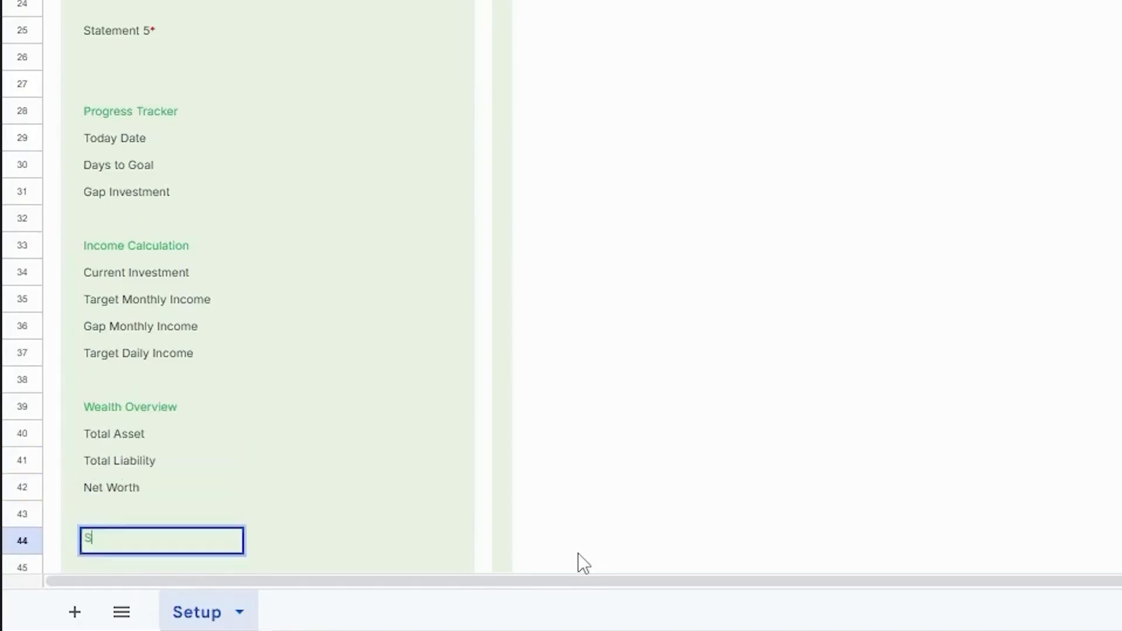
{"action": "type", "text": "aving & Investment Su"}
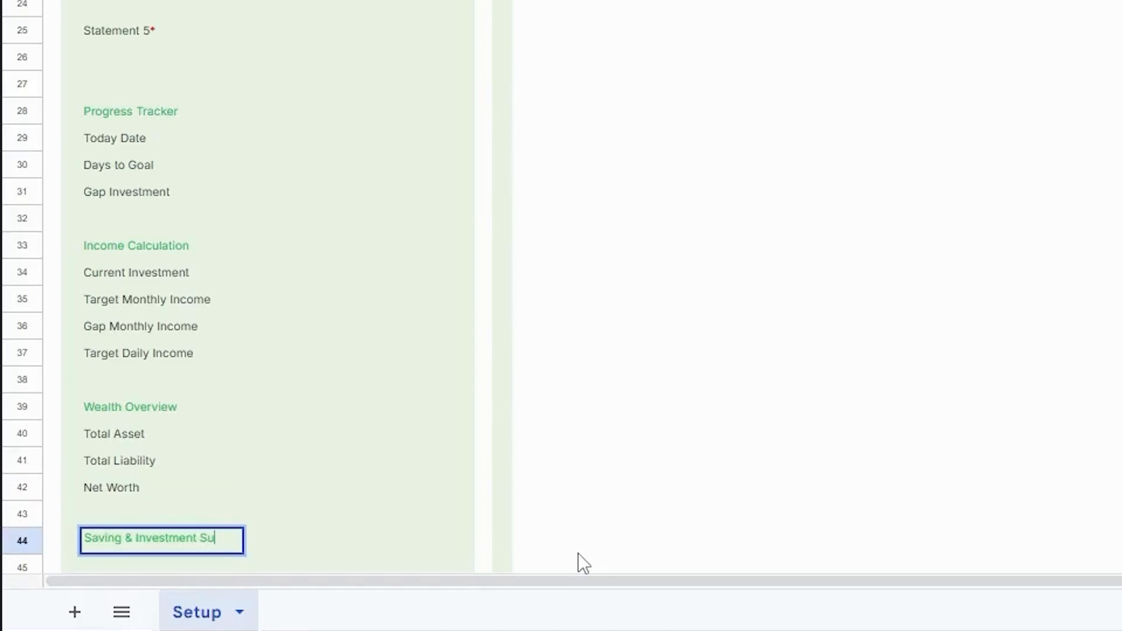
{"action": "type", "text": "mmary"}
{"action": "key", "text": "Return"}
Step: Enter the labels "Saving Net Total" in C45 and "Investment Net Total" in C46
{"action": "type", "text": "Savi"}
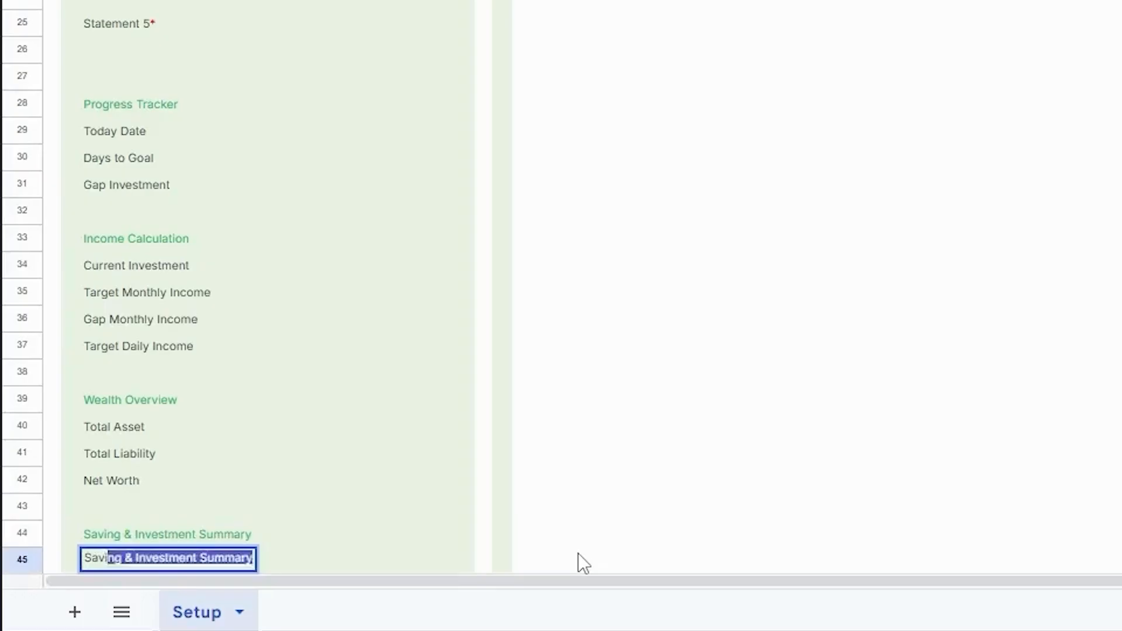
{"action": "type", "text": "ng Net Total"}
{"action": "key", "text": "Return"}
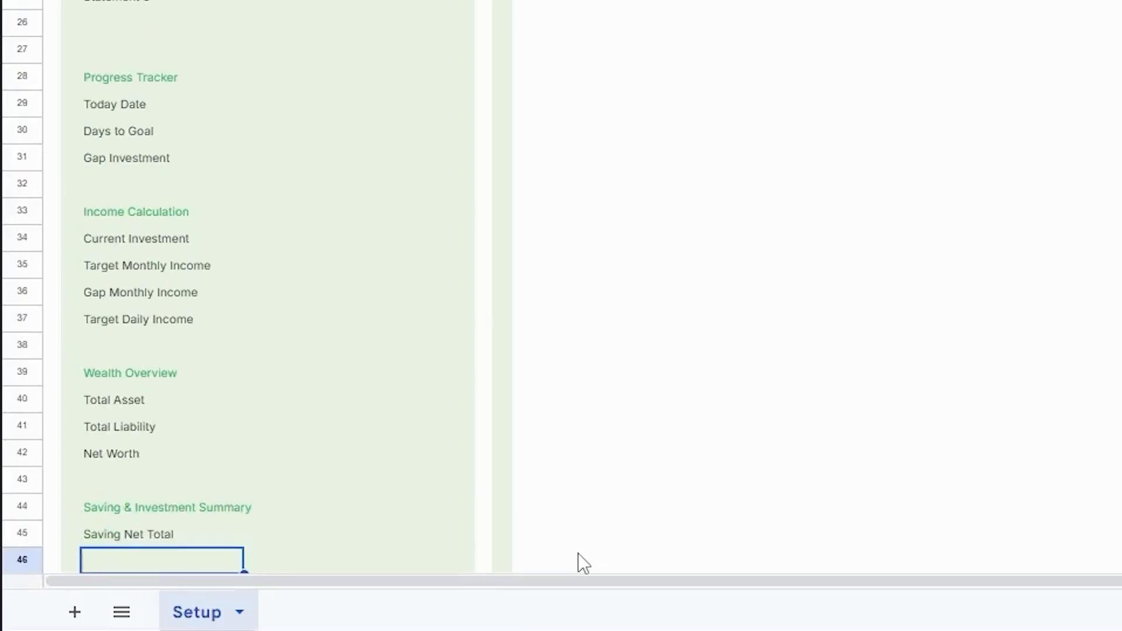
{"action": "type", "text": "Investment Net N"}
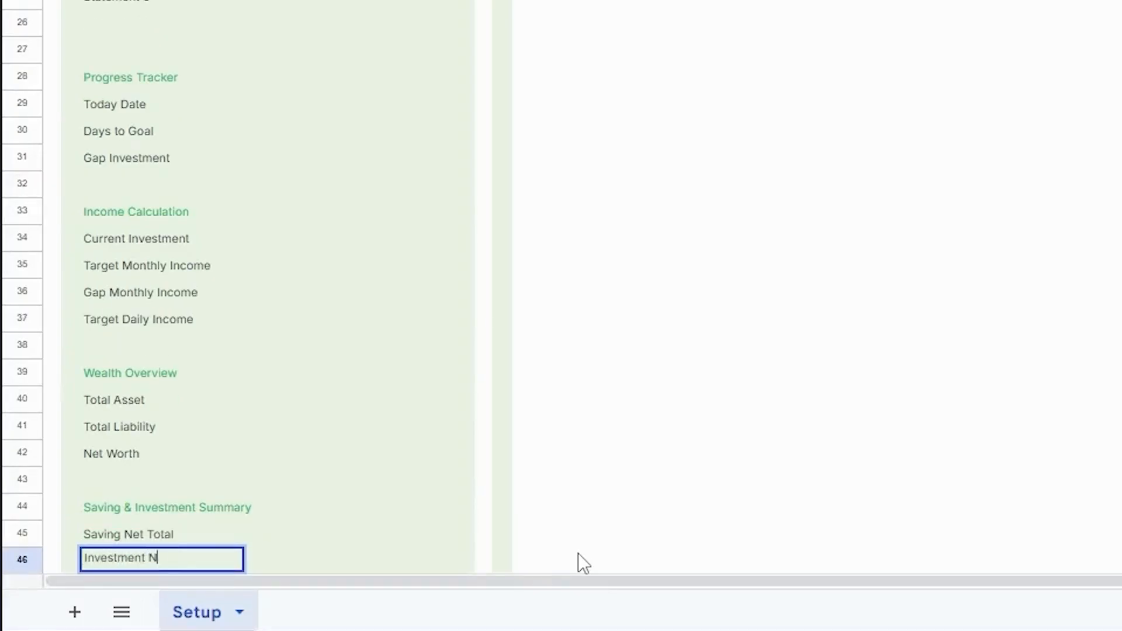
{"action": "type", "text": " Tota"}
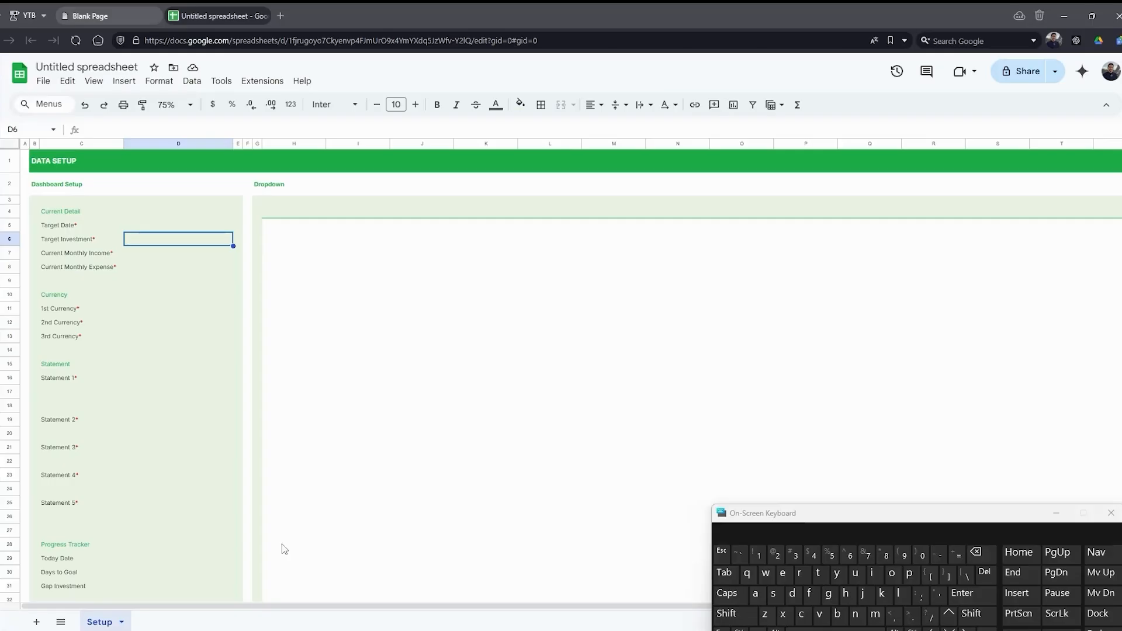
Step: Merge cells D16:D18 beside Statement 1 and cells D19:D20 beside Statement 2
{"action": "left_click", "coordinate": [176, 379]}
{"action": "left_click", "coordinate": [173, 405], "text": "shift"}
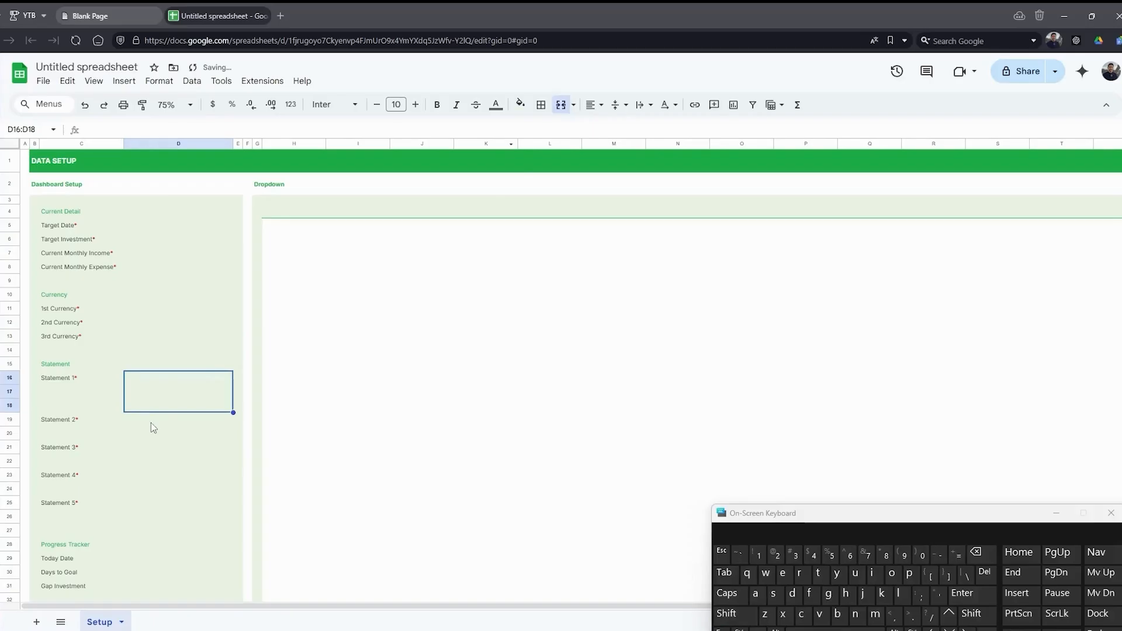
{"action": "left_click_drag", "start_coordinate": [150, 423], "coordinate": [151, 431]}
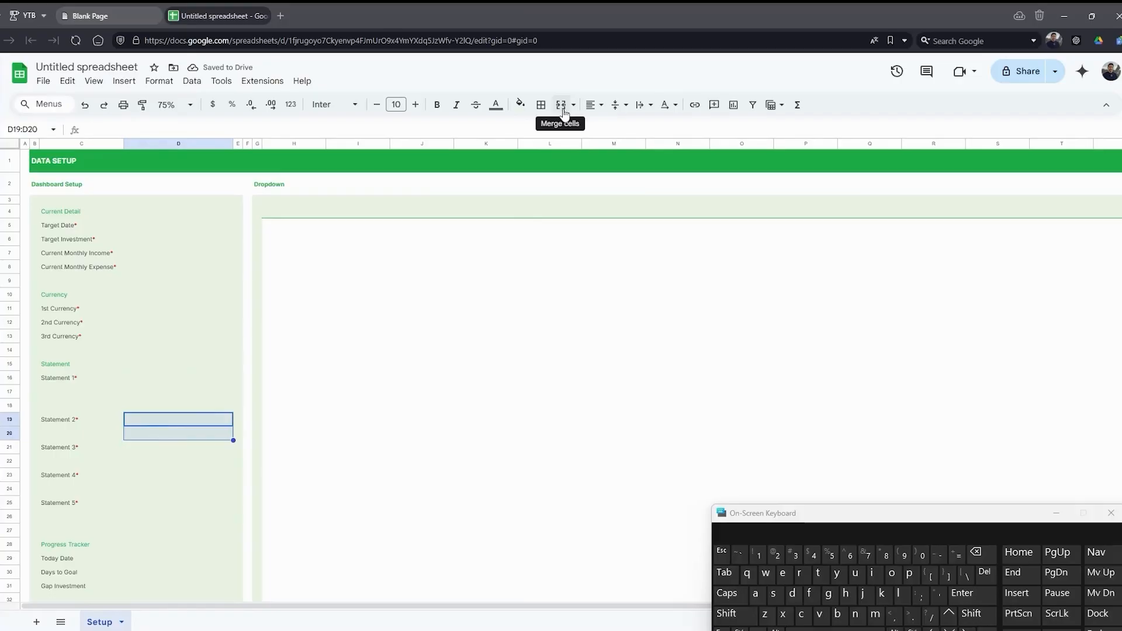
{"action": "left_click", "coordinate": [561, 105]}
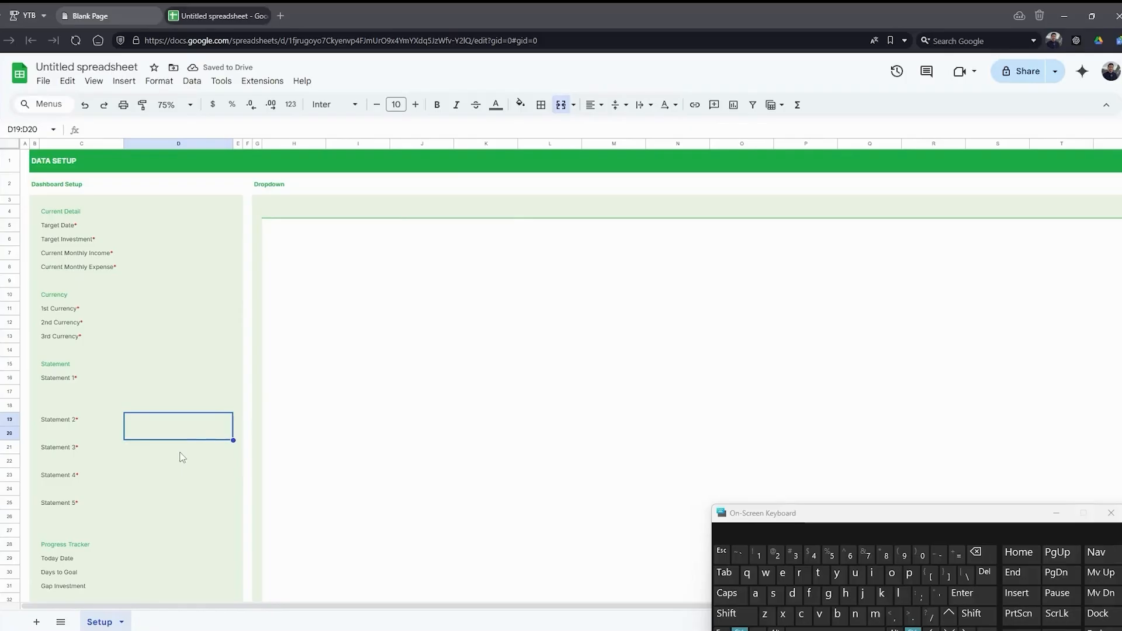
Step: Copy the merged cell D19:D20 and paste it over D21:D26 beside Statements 3 to 5
{"action": "key", "text": "ctrl+c"}
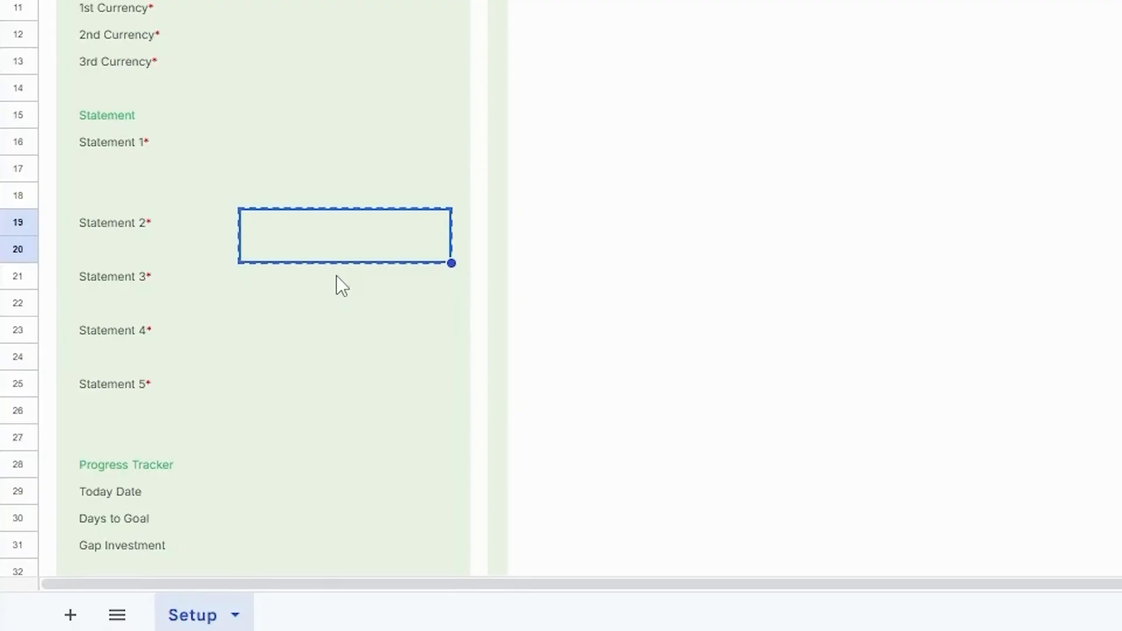
{"action": "left_click_drag", "start_coordinate": [173, 446], "coordinate": [168, 492]}
{"action": "left_click_drag", "start_coordinate": [325, 363], "coordinate": [315, 405]}
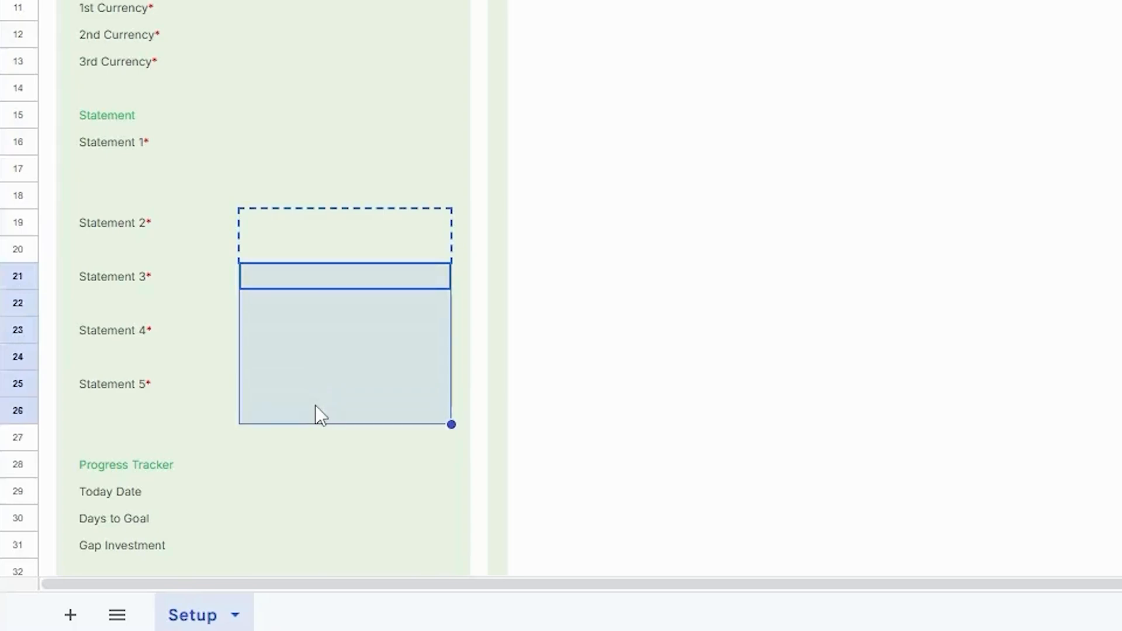
{"action": "key", "text": "ctrl+v"}
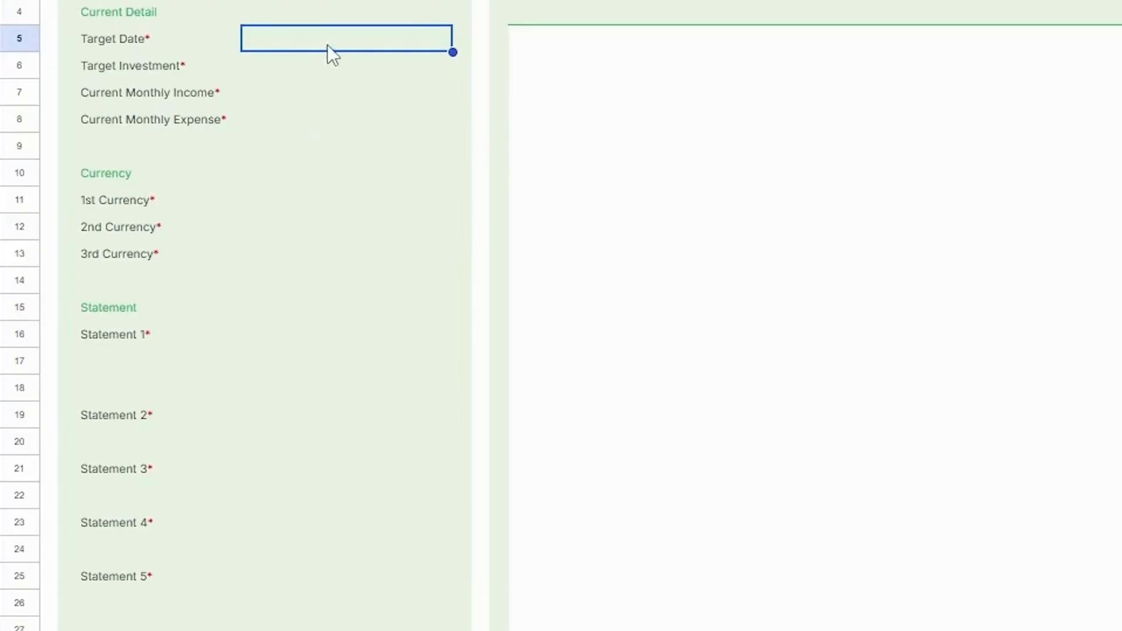
Step: Fill the input cells D5:D8, D11:D13 and D16:D26 with white and apply green borders to all of them
{"action": "left_click_drag", "start_coordinate": [331, 40], "coordinate": [331, 117]}
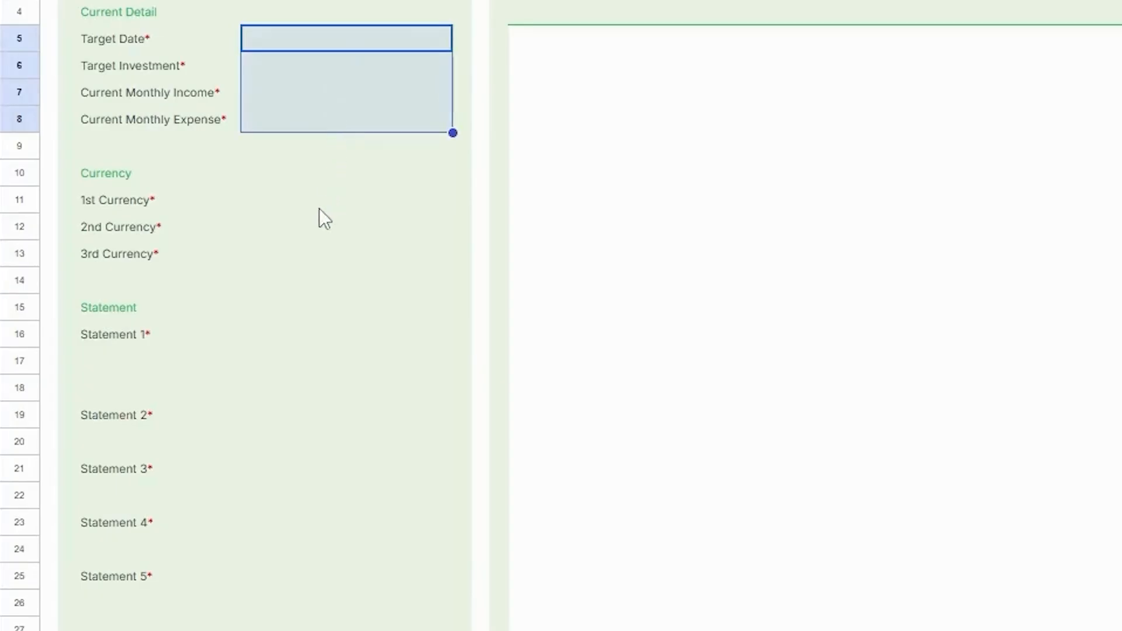
{"action": "left_click_drag", "start_coordinate": [317, 203], "coordinate": [313, 264]}
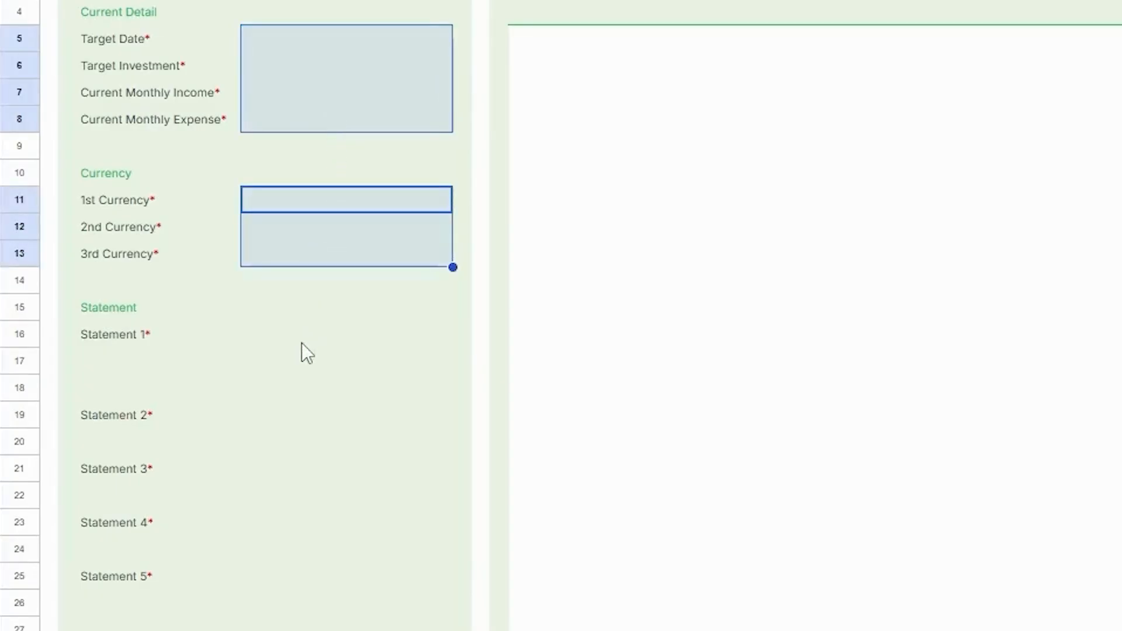
{"action": "left_click_drag", "start_coordinate": [302, 342], "coordinate": [263, 608]}
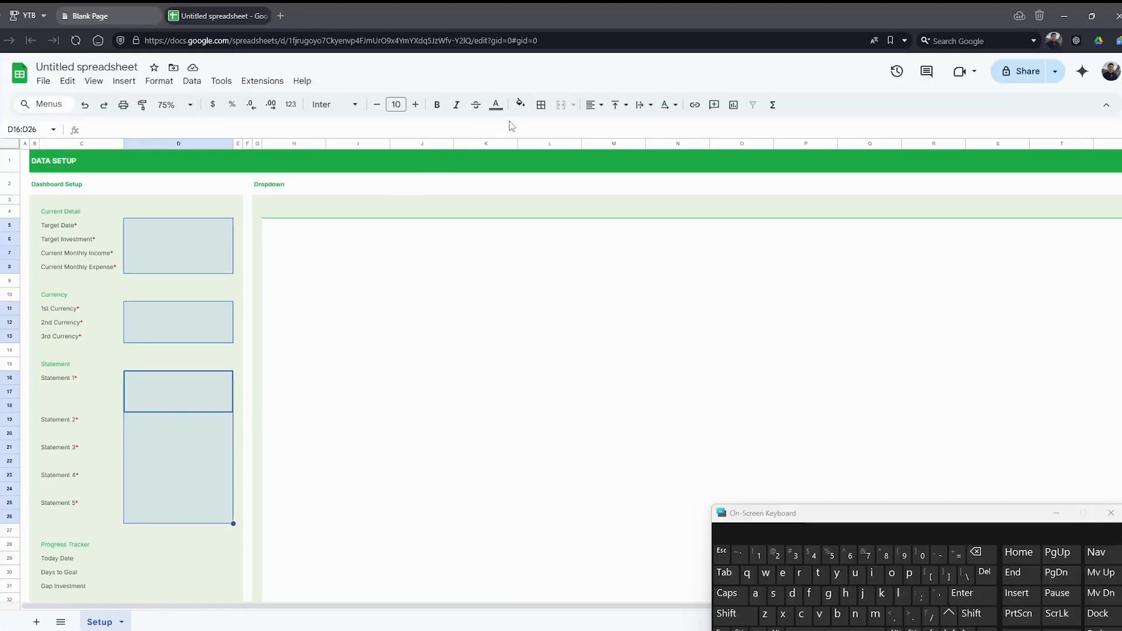
{"action": "left_click", "coordinate": [520, 104]}
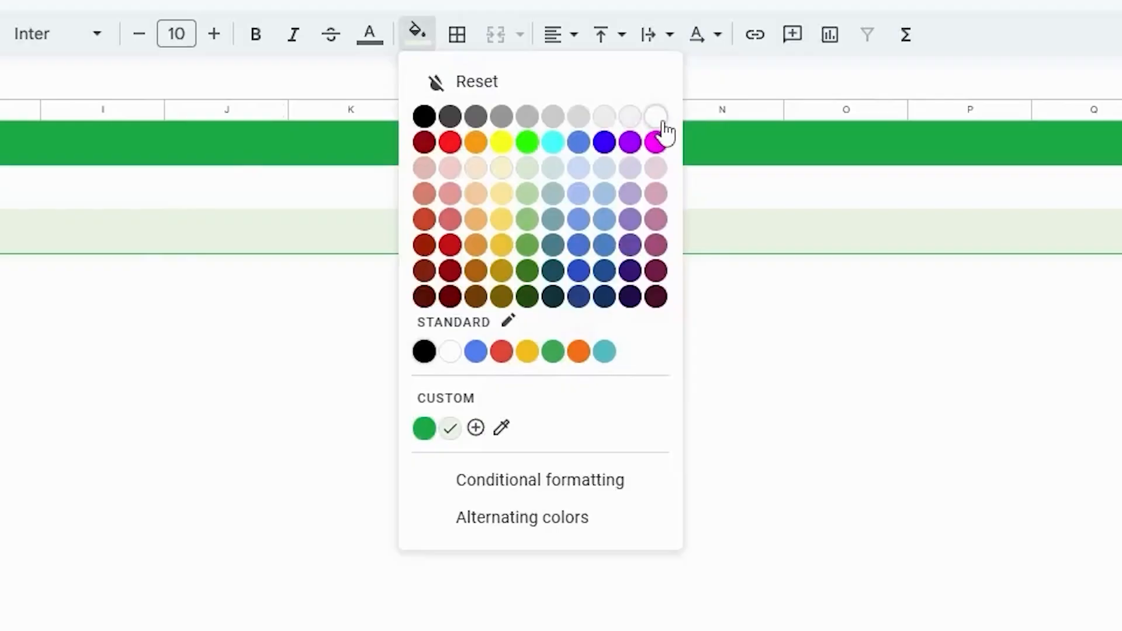
{"action": "left_click", "coordinate": [644, 148]}
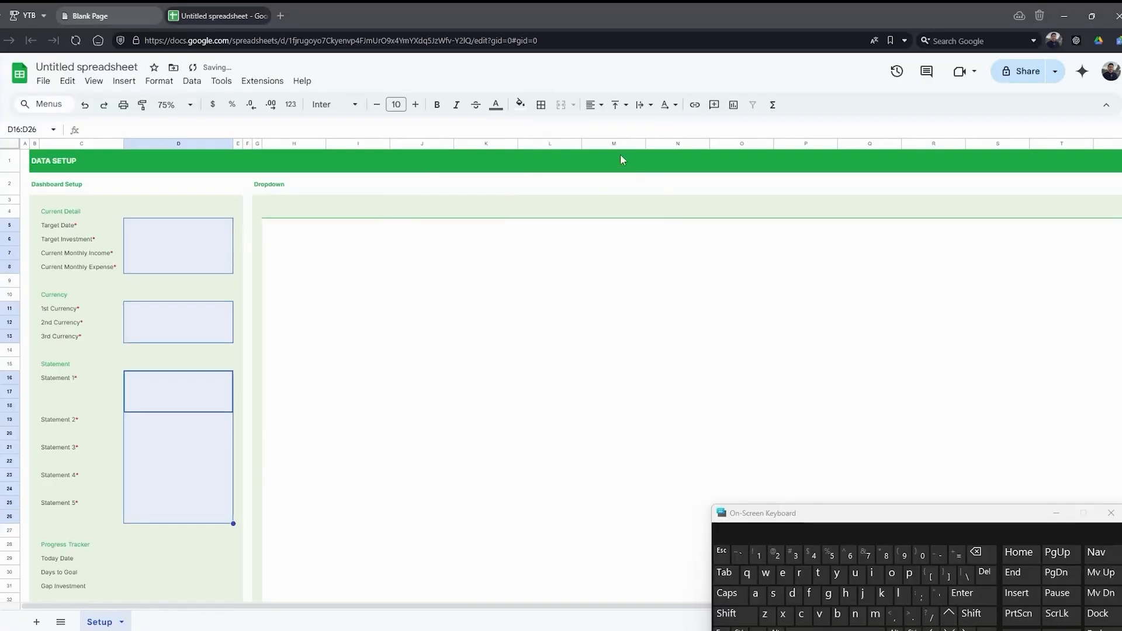
{"action": "left_click", "coordinate": [541, 104]}
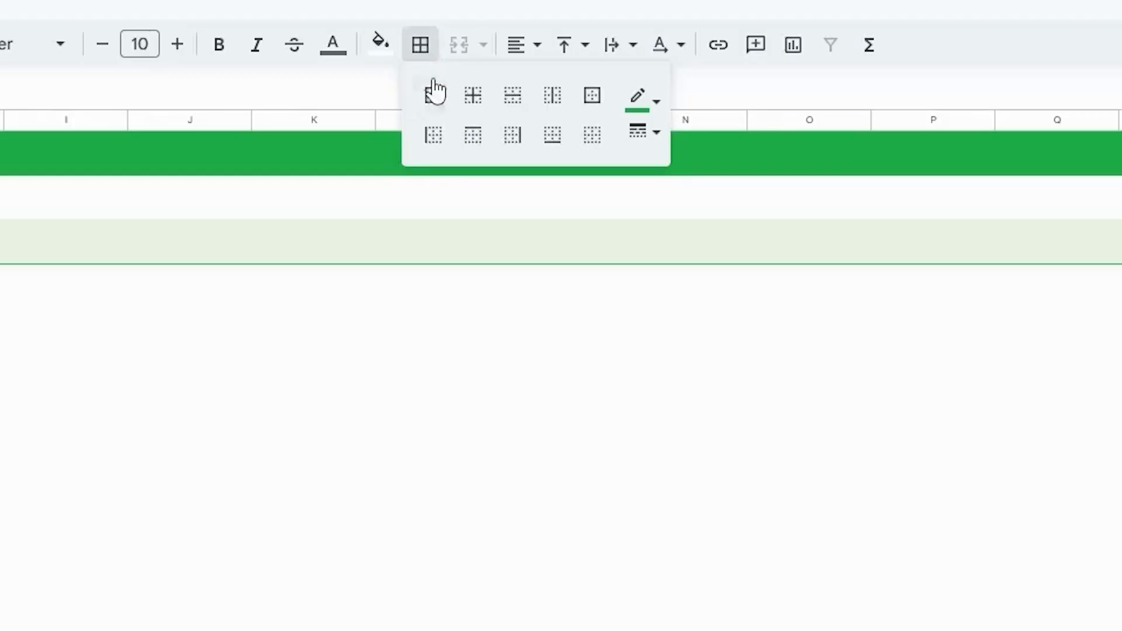
{"action": "left_click", "coordinate": [434, 89]}
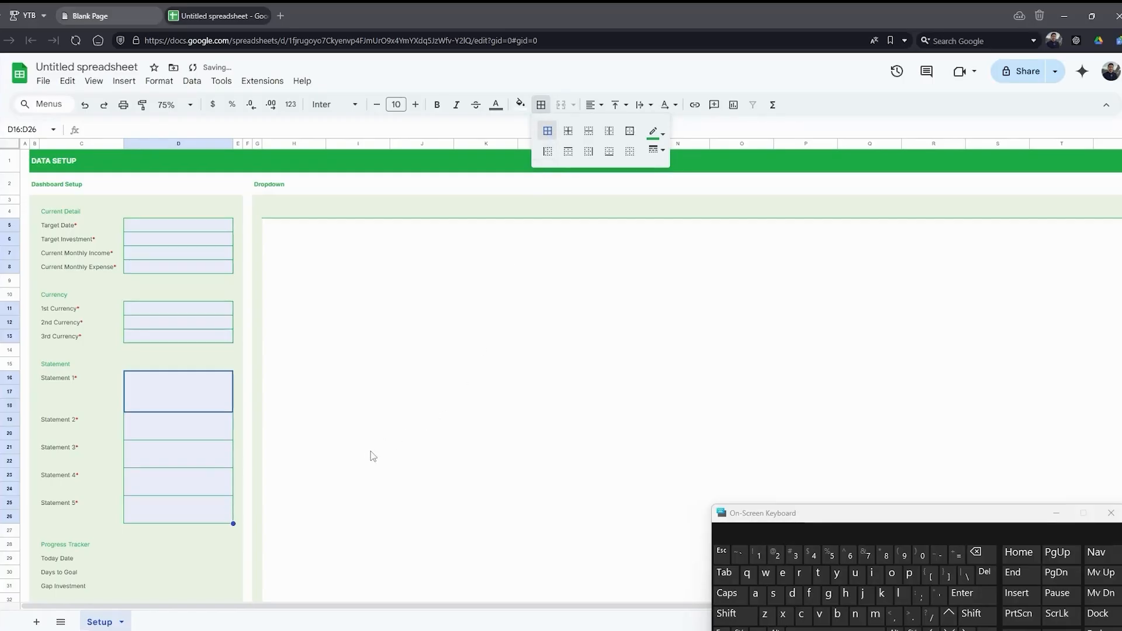
Step: Apply green borders on all sides of cell D29 beside Today Date and copy the cell
{"action": "scroll", "coordinate": [242, 479], "scroll_direction": "down", "scroll_amount": 5}
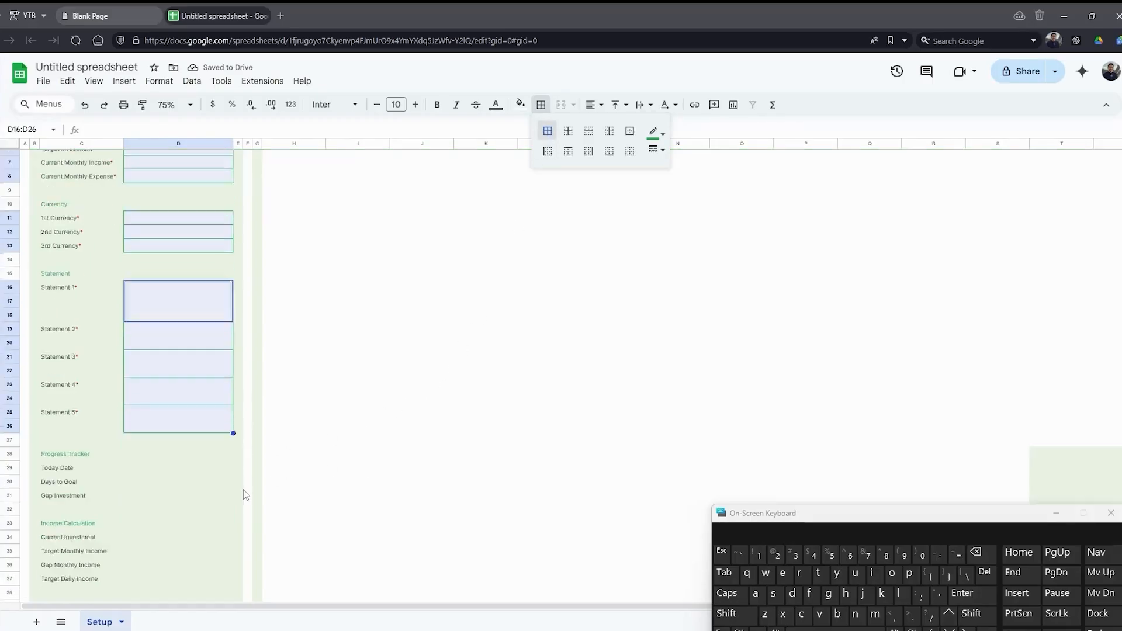
{"action": "left_click", "coordinate": [174, 333]}
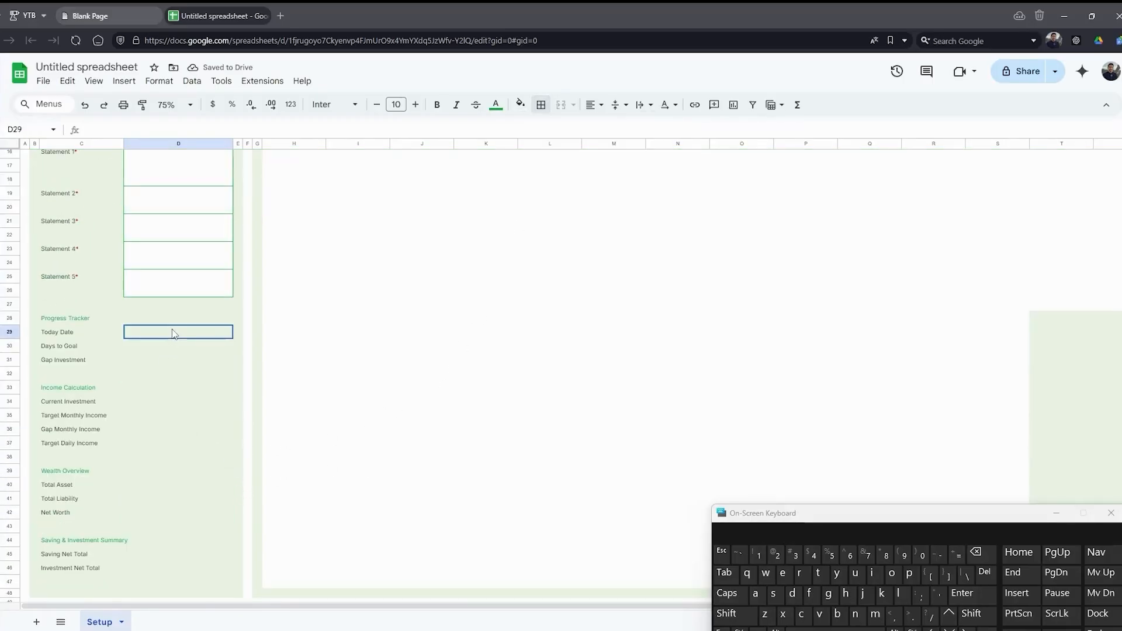
{"action": "left_click", "coordinate": [541, 105]}
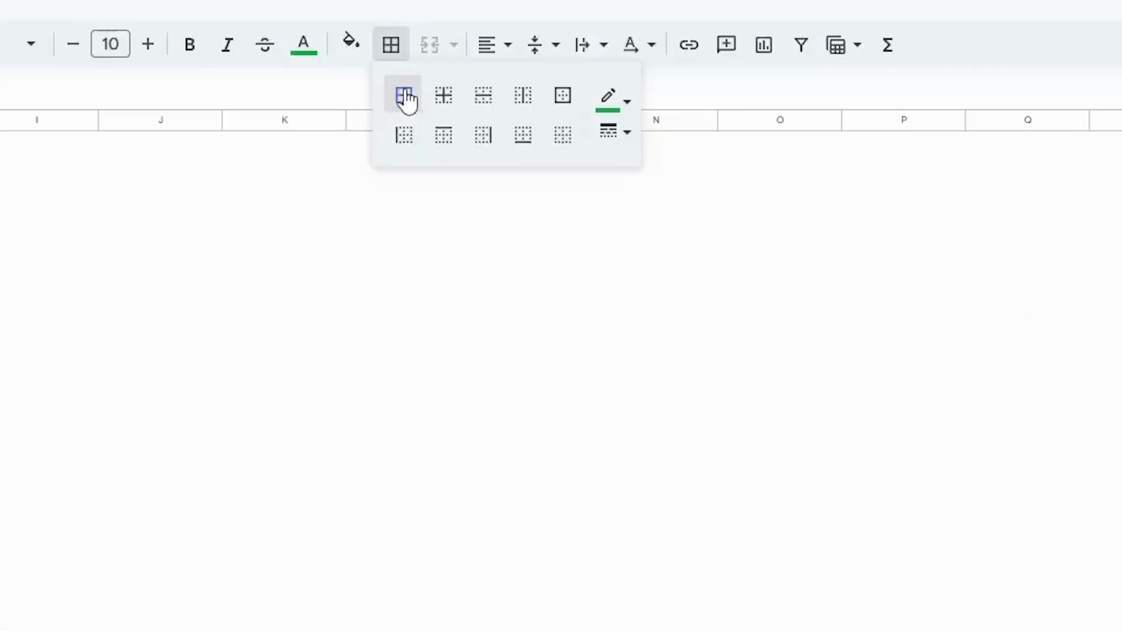
{"action": "left_click", "coordinate": [405, 96]}
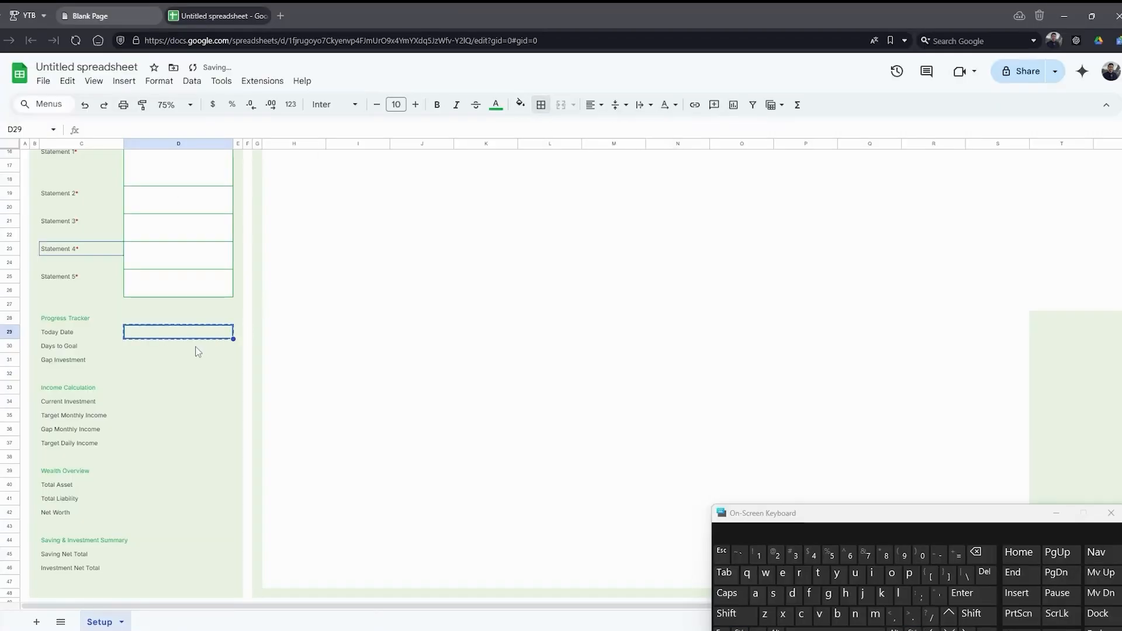
Step: Paste the copied bordered cell over D30:D31, D34:D37, D40:D42 and D45:D46
{"action": "left_click_drag", "start_coordinate": [199, 351], "coordinate": [195, 363]}
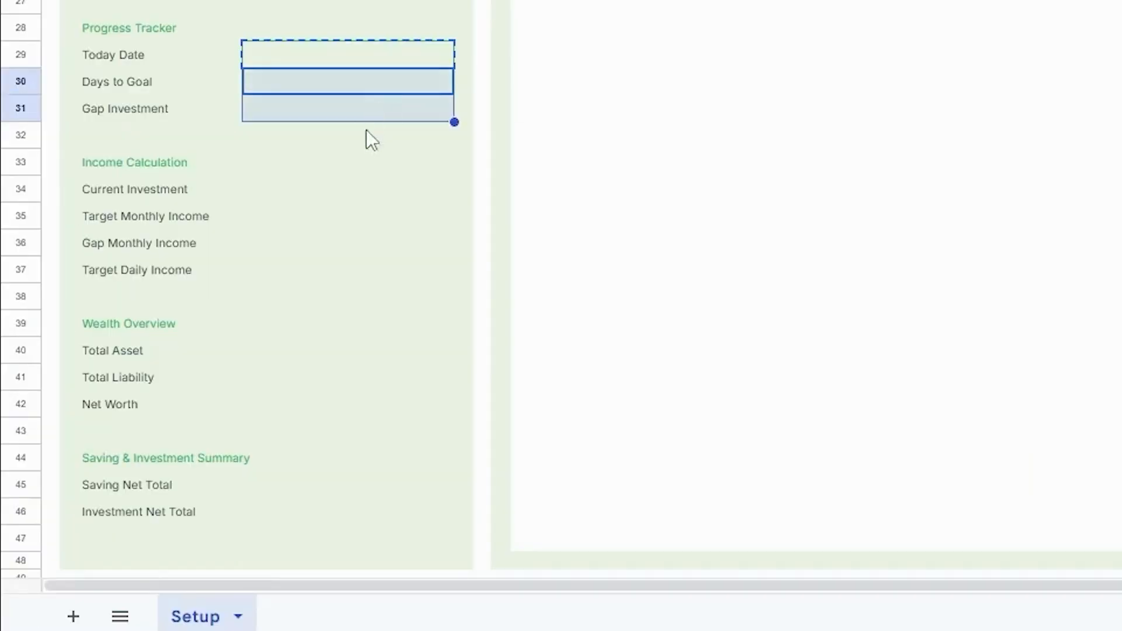
{"action": "left_click_drag", "start_coordinate": [334, 183], "coordinate": [328, 275]}
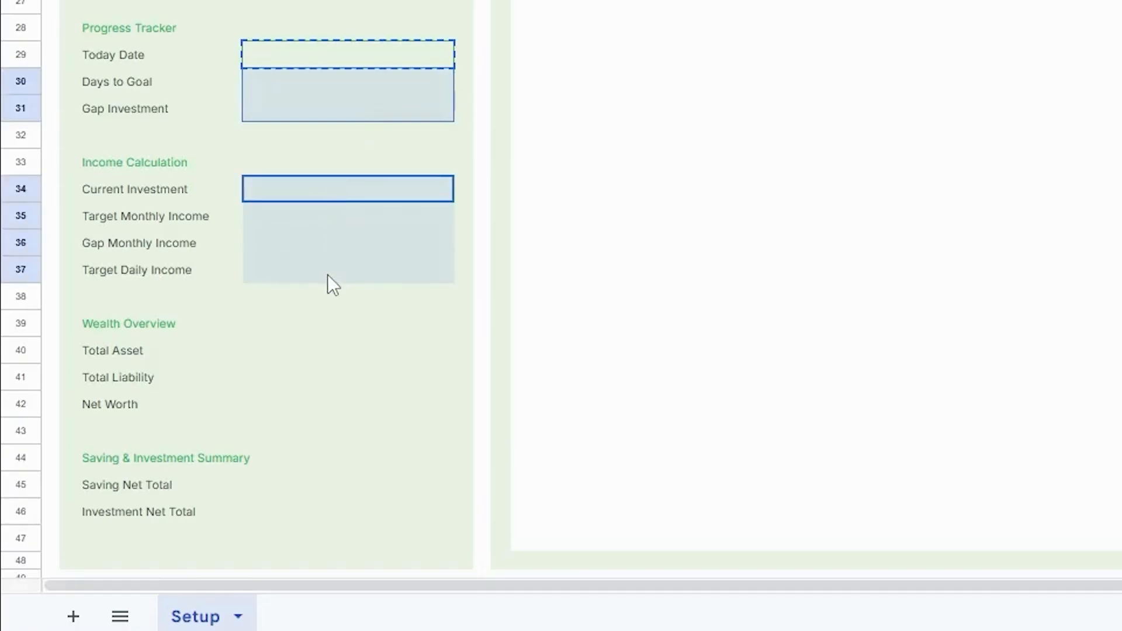
{"action": "left_click_drag", "start_coordinate": [300, 349], "coordinate": [323, 443]}
{"action": "scroll", "coordinate": [322, 444], "scroll_direction": "down", "scroll_amount": 2}
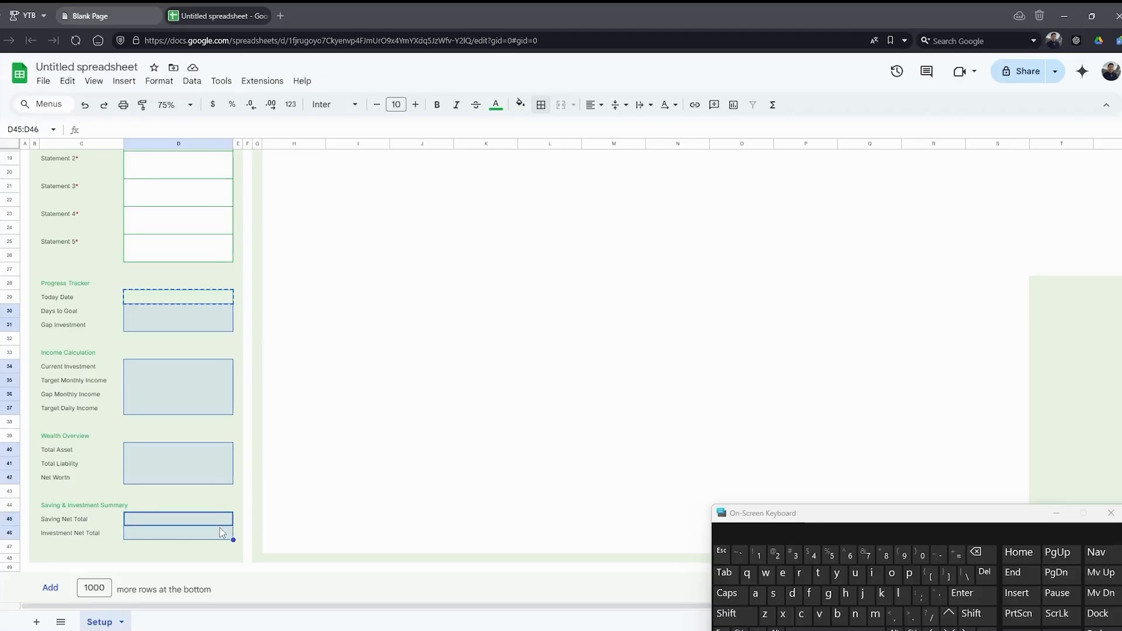
{"action": "key", "text": "ctrl+v"}
{"action": "left_click", "coordinate": [299, 480]}
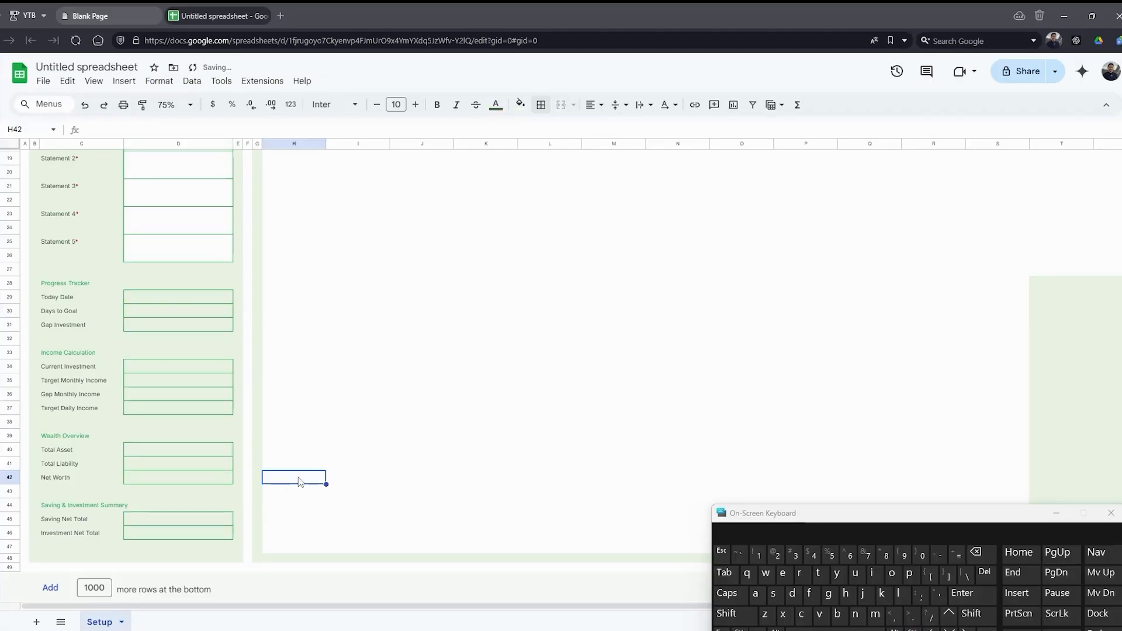
Step: Add a data validation rule for the Target Date cell D5 and the Today Date cell D29 together
{"action": "scroll", "coordinate": [299, 482], "scroll_direction": "up", "scroll_amount": 5}
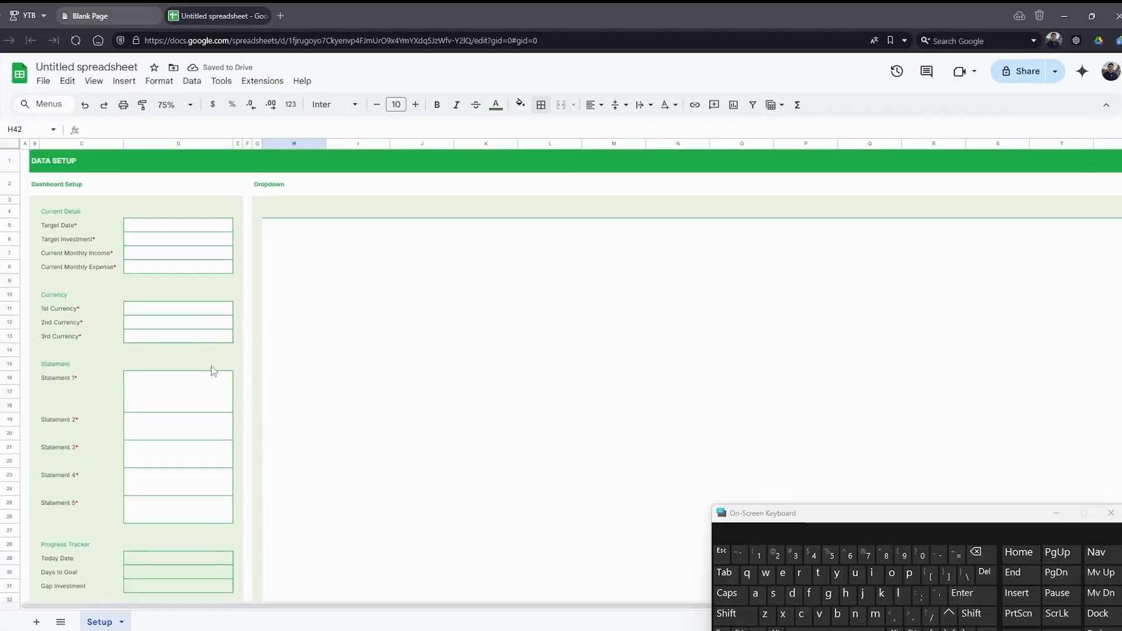
{"action": "left_click", "coordinate": [206, 225]}
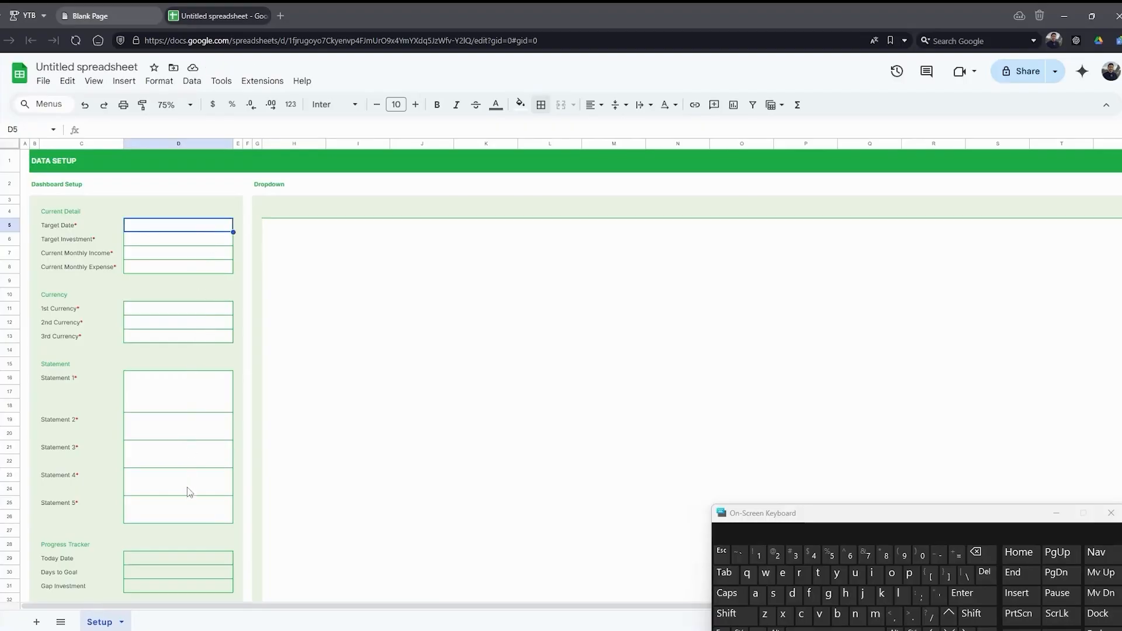
{"action": "scroll", "coordinate": [184, 517], "scroll_direction": "down", "scroll_amount": 3}
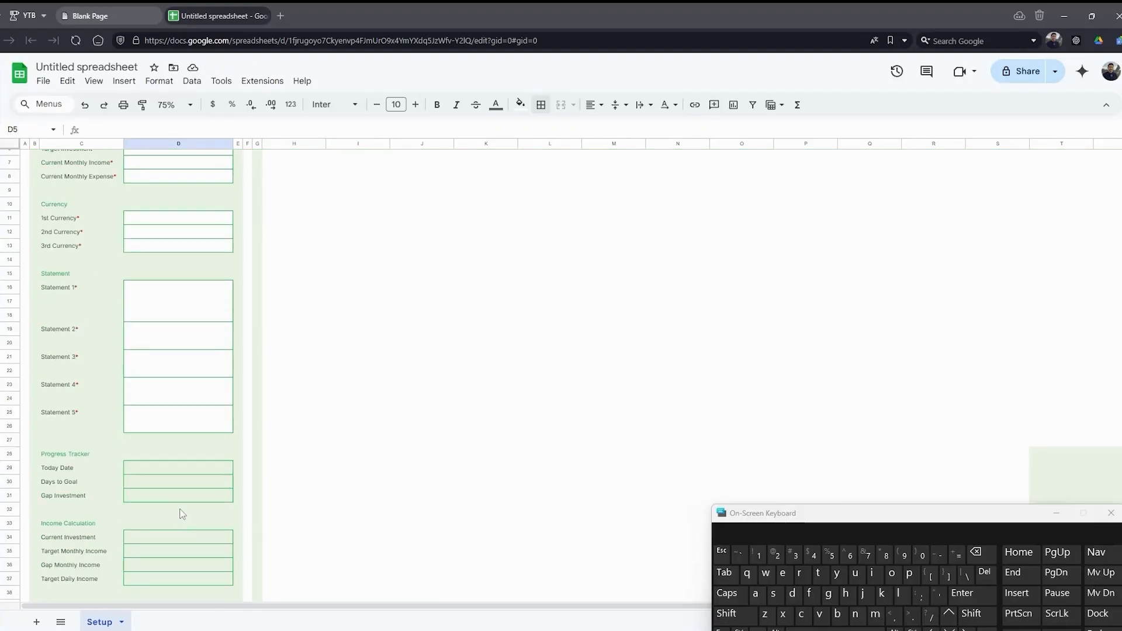
{"action": "left_click", "coordinate": [185, 472]}
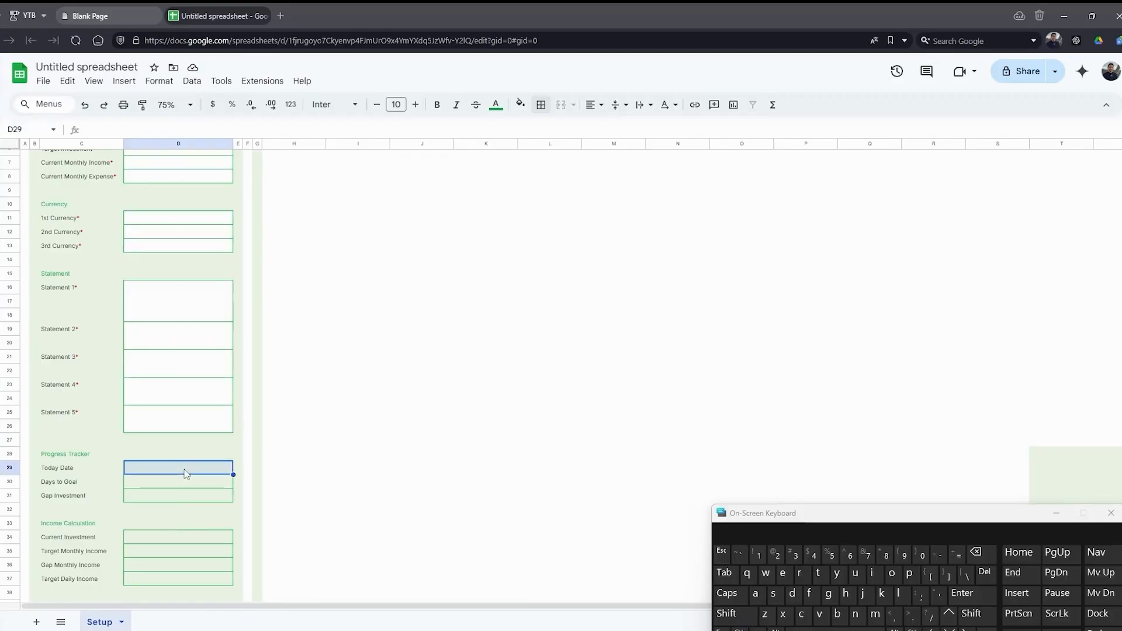
{"action": "right_click", "coordinate": [184, 471]}
{"action": "mouse_move", "coordinate": [260, 457]}
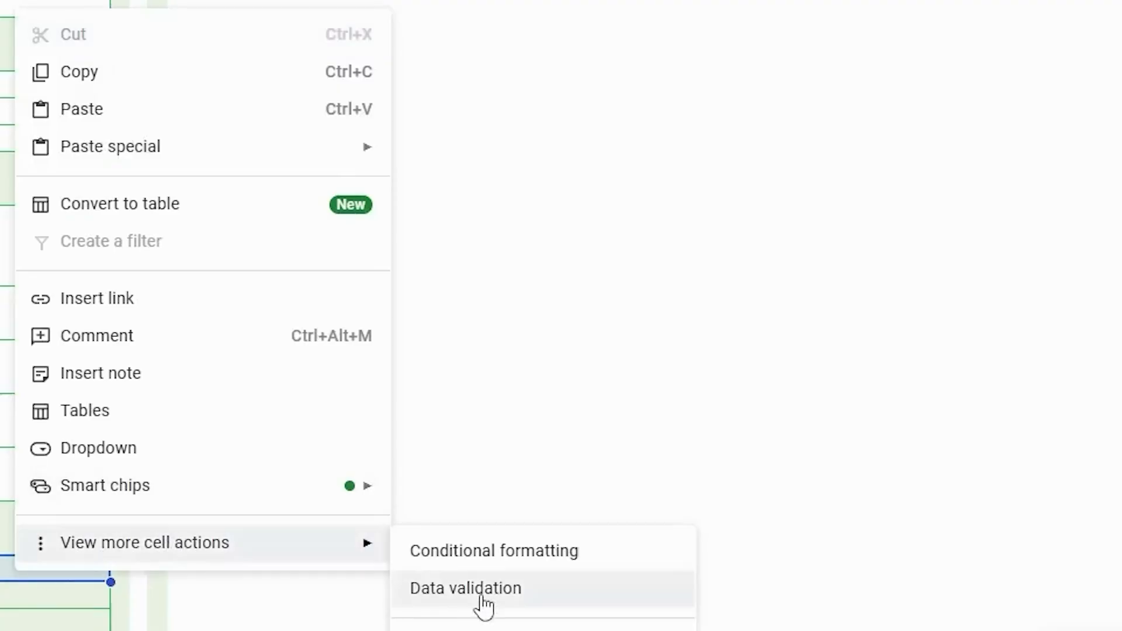
{"action": "left_click", "coordinate": [479, 591]}
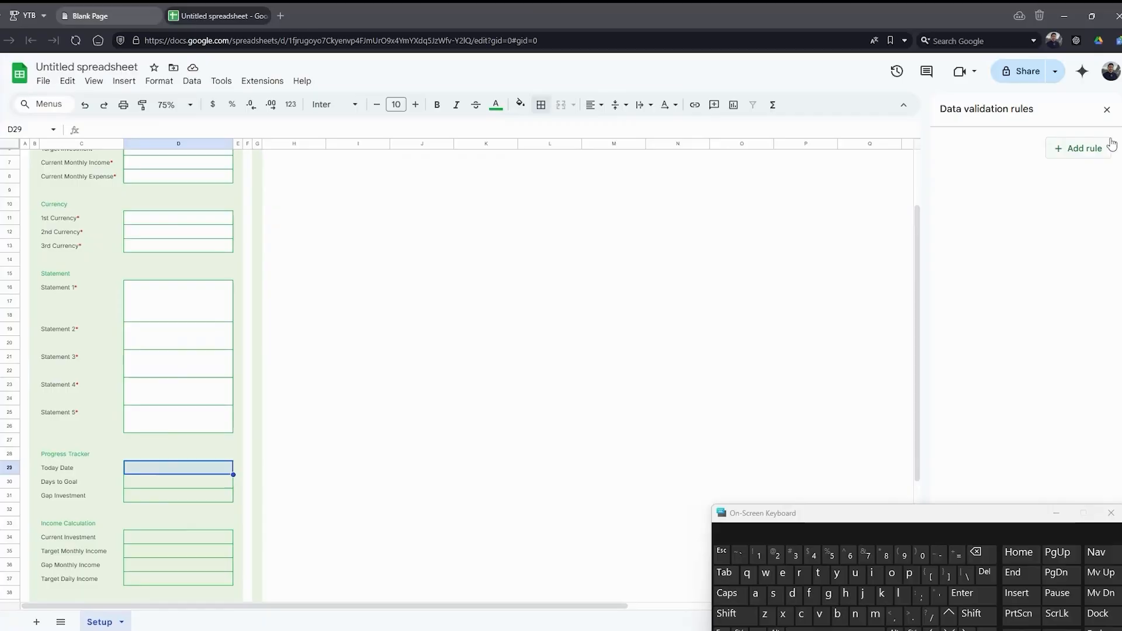
{"action": "left_click", "coordinate": [1084, 155]}
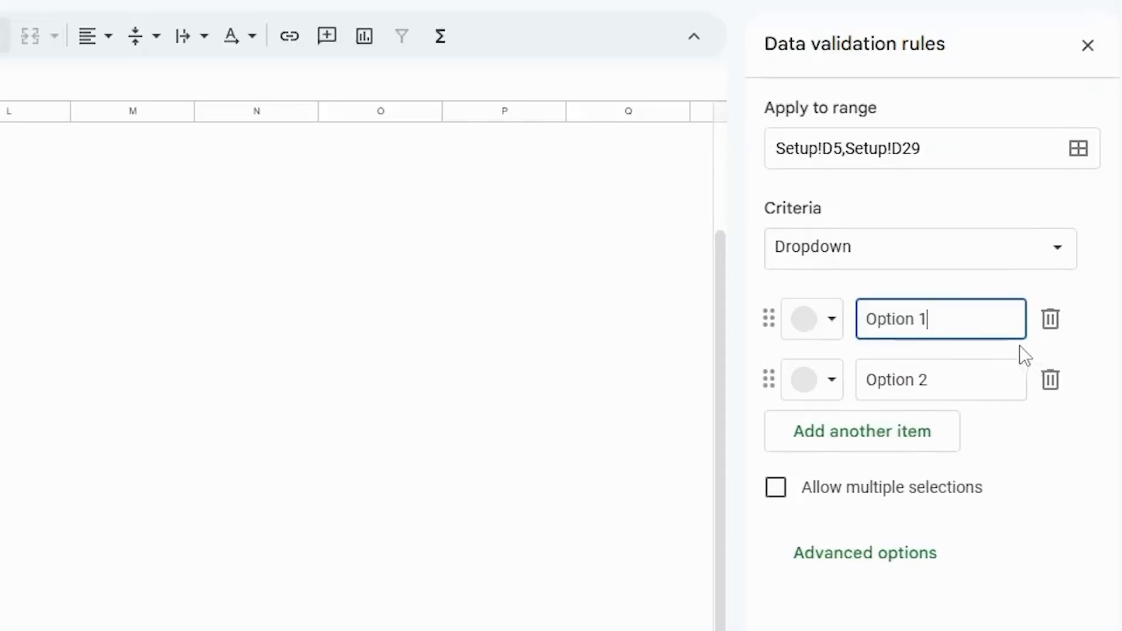
Step: Set the rule's criteria to "Is valid date", have invalid data rejected, and save the rule
{"action": "left_click", "coordinate": [1018, 251]}
{"action": "scroll", "coordinate": [929, 491], "scroll_direction": "down", "scroll_amount": 2}
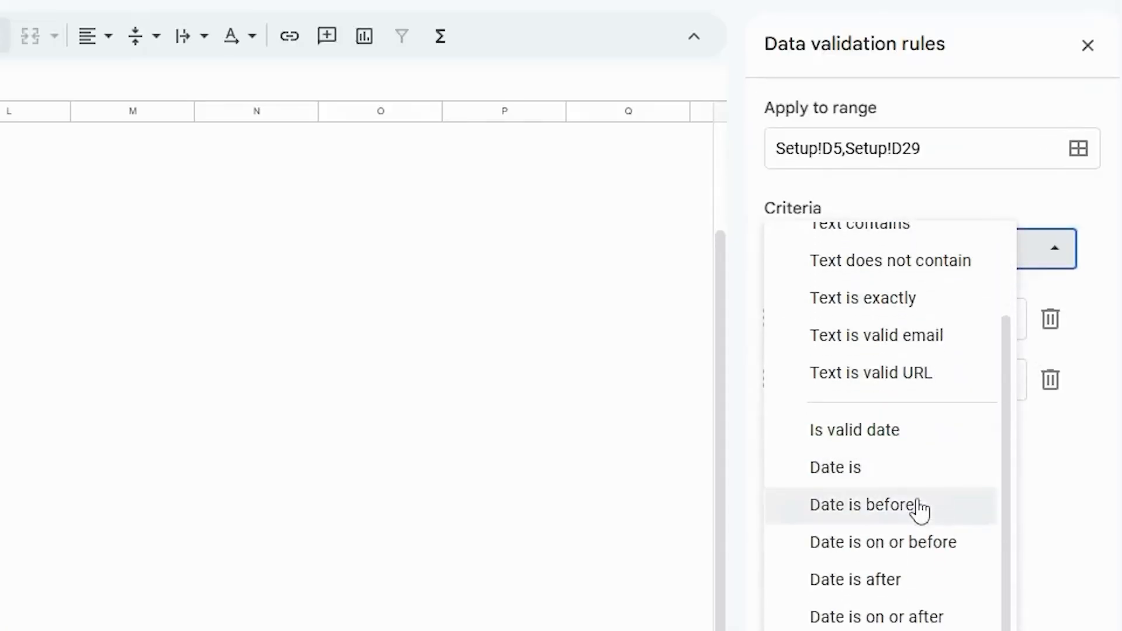
{"action": "left_click", "coordinate": [897, 443]}
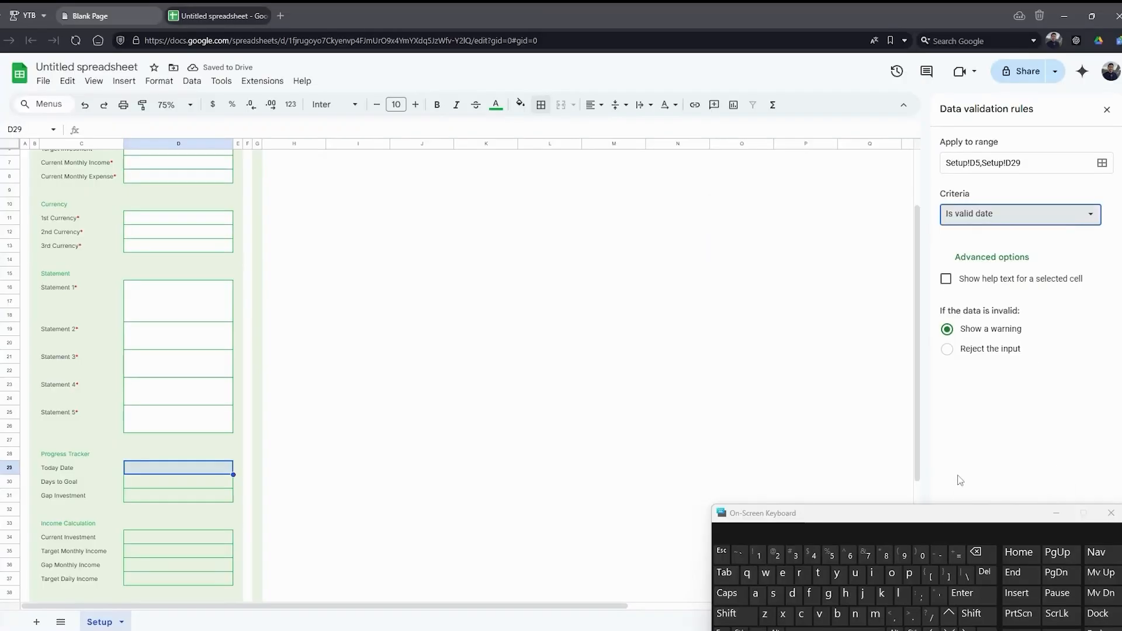
{"action": "left_click_drag", "start_coordinate": [960, 514], "coordinate": [685, 368]}
{"action": "left_click", "coordinate": [947, 349]}
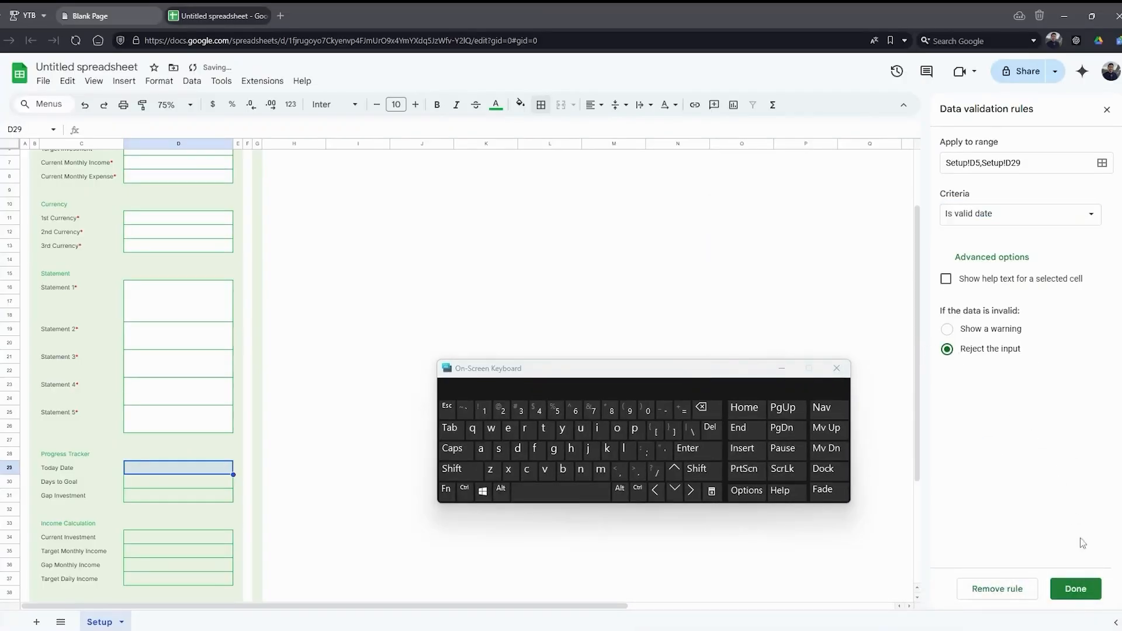
{"action": "left_click", "coordinate": [1076, 589]}
Step: Choose 13 March 2025 from the date picker as the Target Date in D5
{"action": "scroll", "coordinate": [291, 265], "scroll_direction": "up", "scroll_amount": 3}
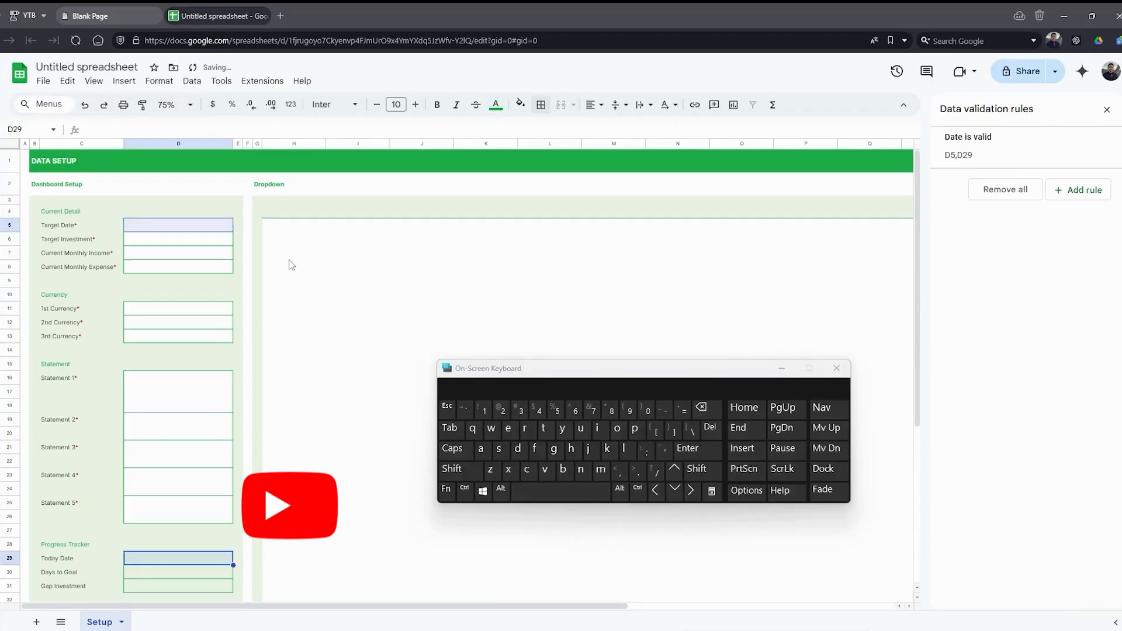
{"action": "double_click", "coordinate": [188, 224]}
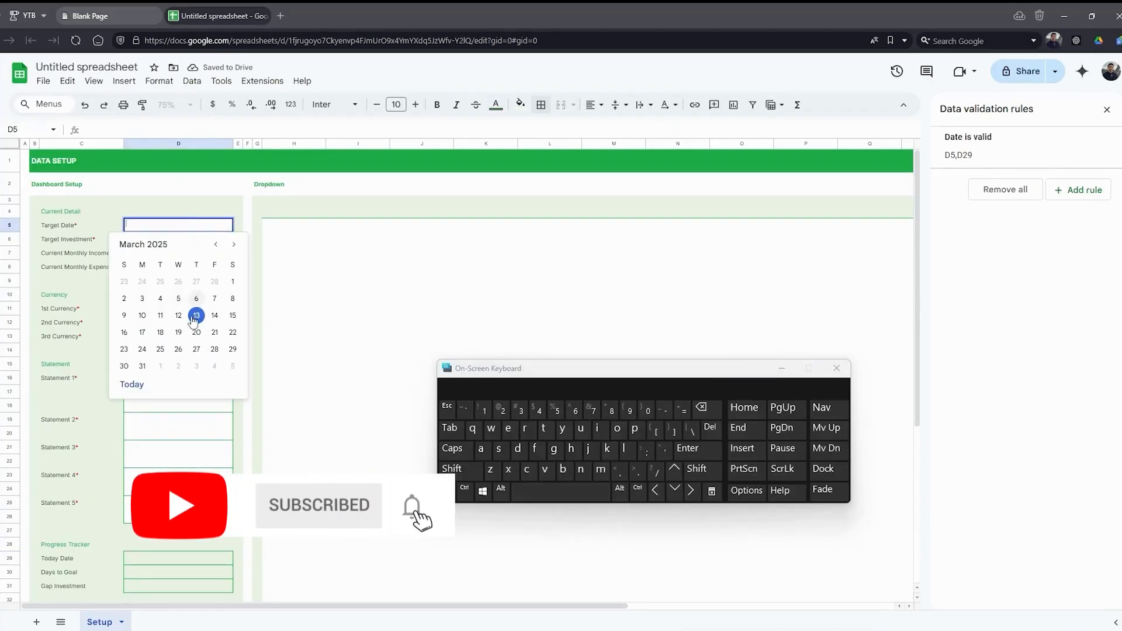
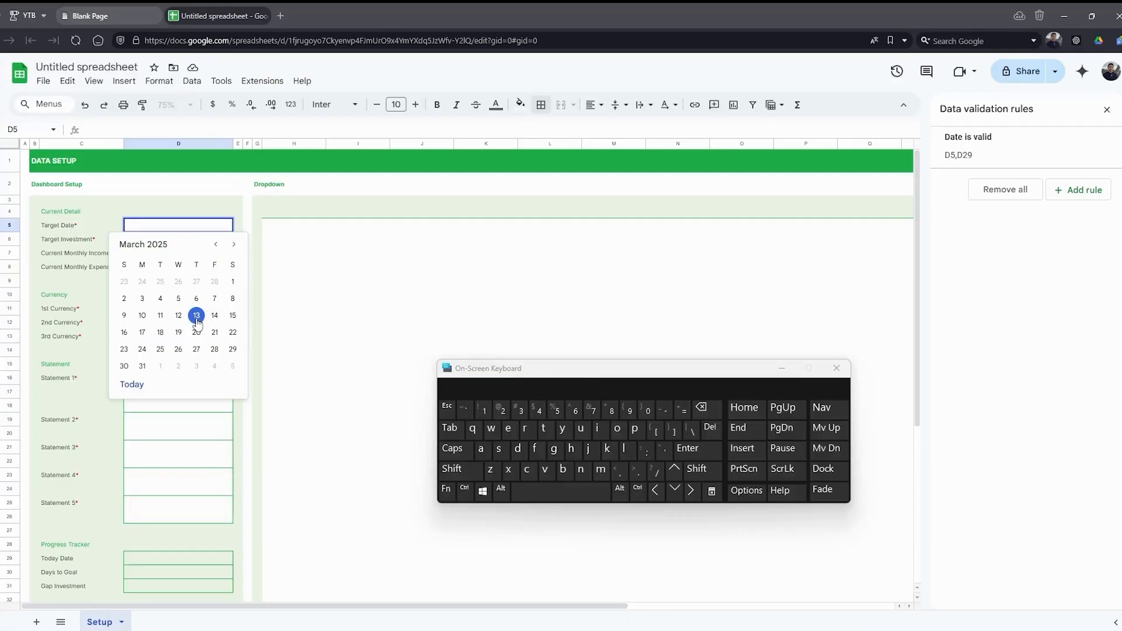
{"action": "left_click", "coordinate": [197, 316]}
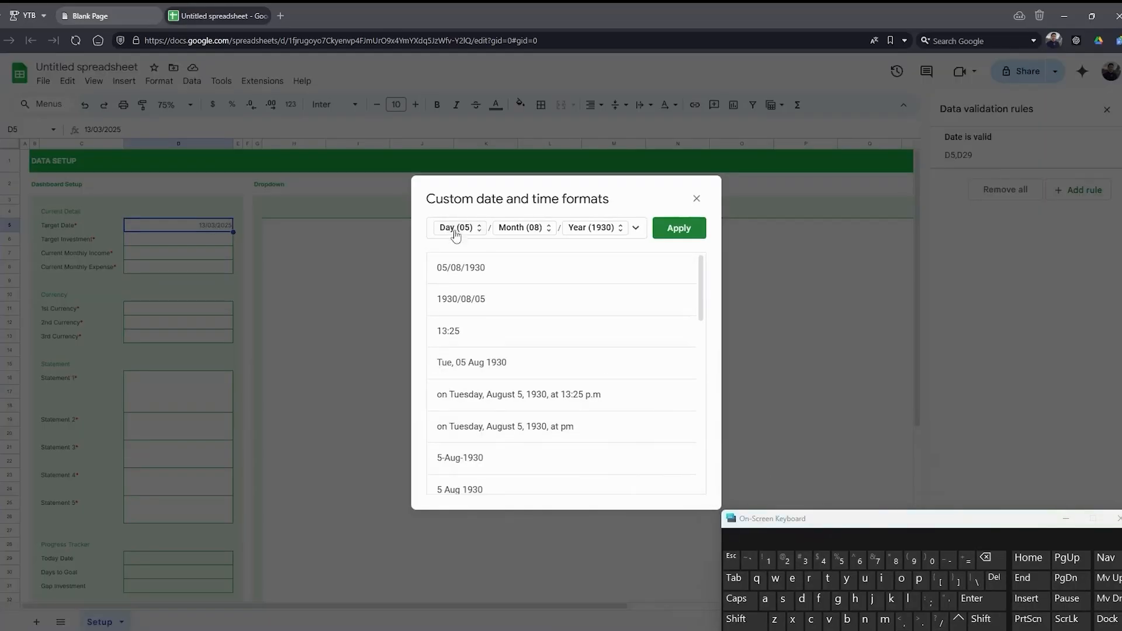
Step: Browse the custom date and time formats available for the Target Date cell and close the list without applying one
{"action": "left_click", "coordinate": [697, 199]}
{"action": "left_click", "coordinate": [291, 106]}
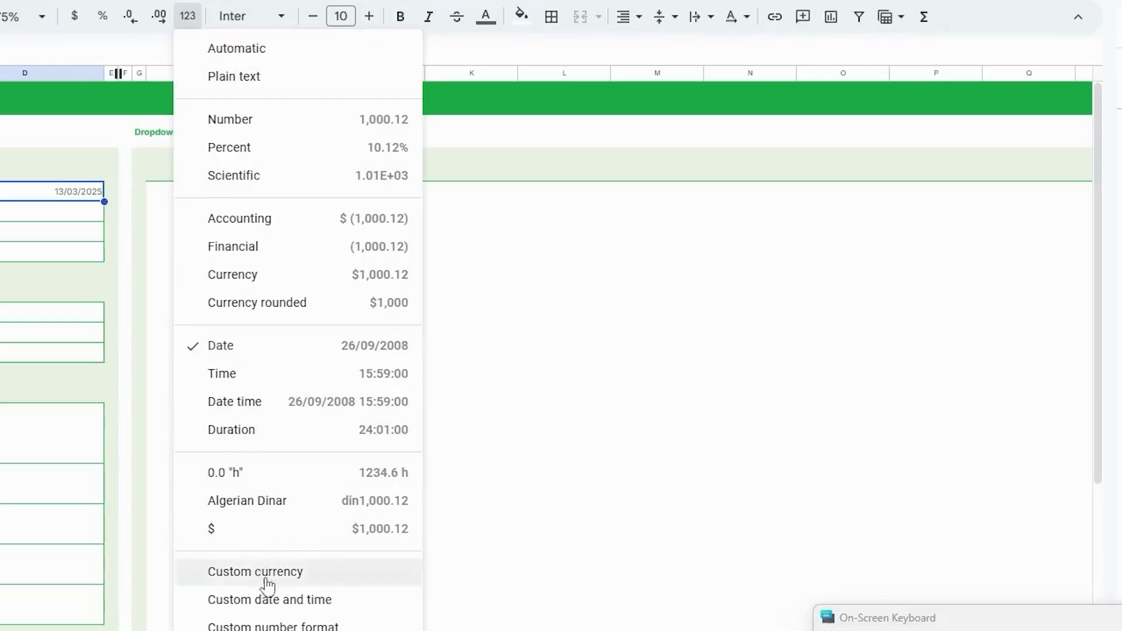
{"action": "left_click", "coordinate": [368, 608]}
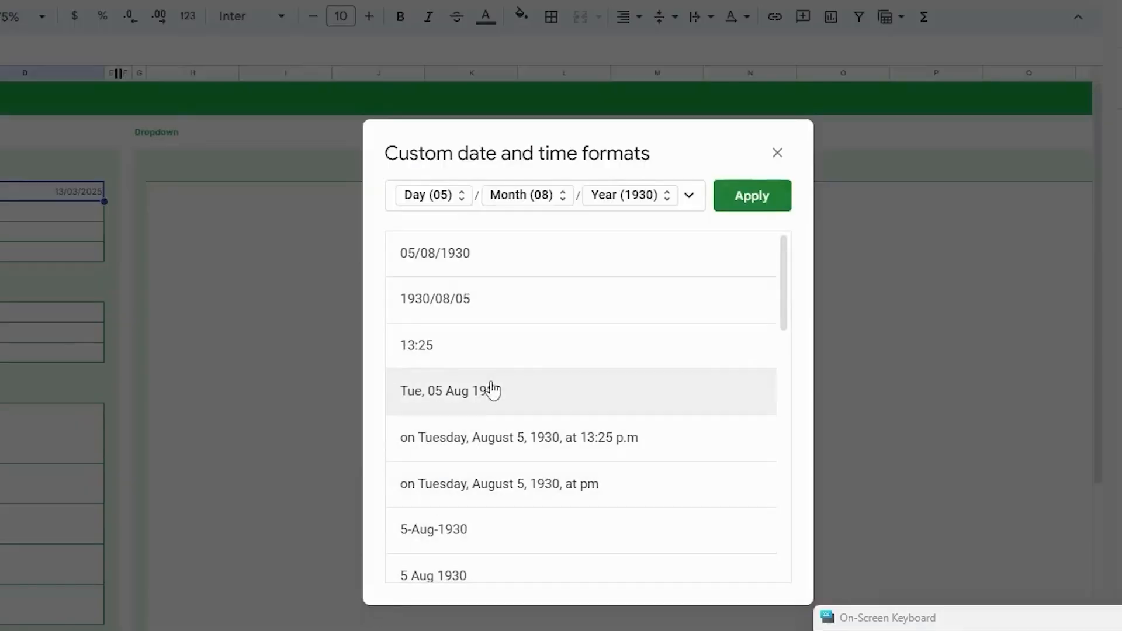
{"action": "scroll", "coordinate": [629, 328], "scroll_direction": "down", "scroll_amount": 5}
{"action": "scroll", "coordinate": [642, 349], "scroll_direction": "down", "scroll_amount": 5}
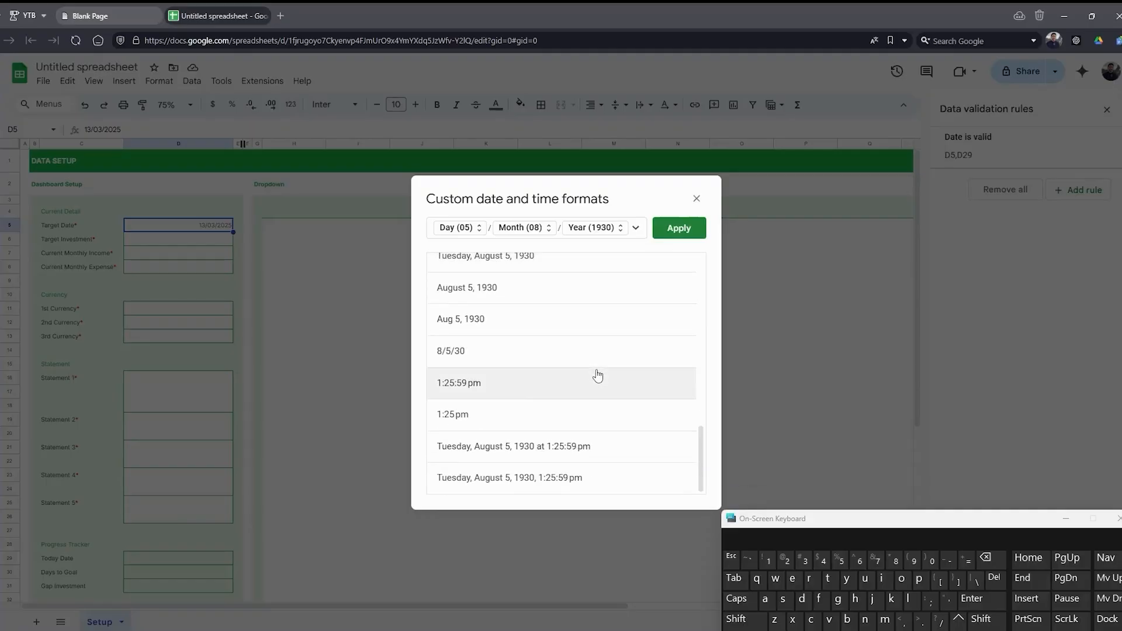
{"action": "left_click", "coordinate": [696, 200]}
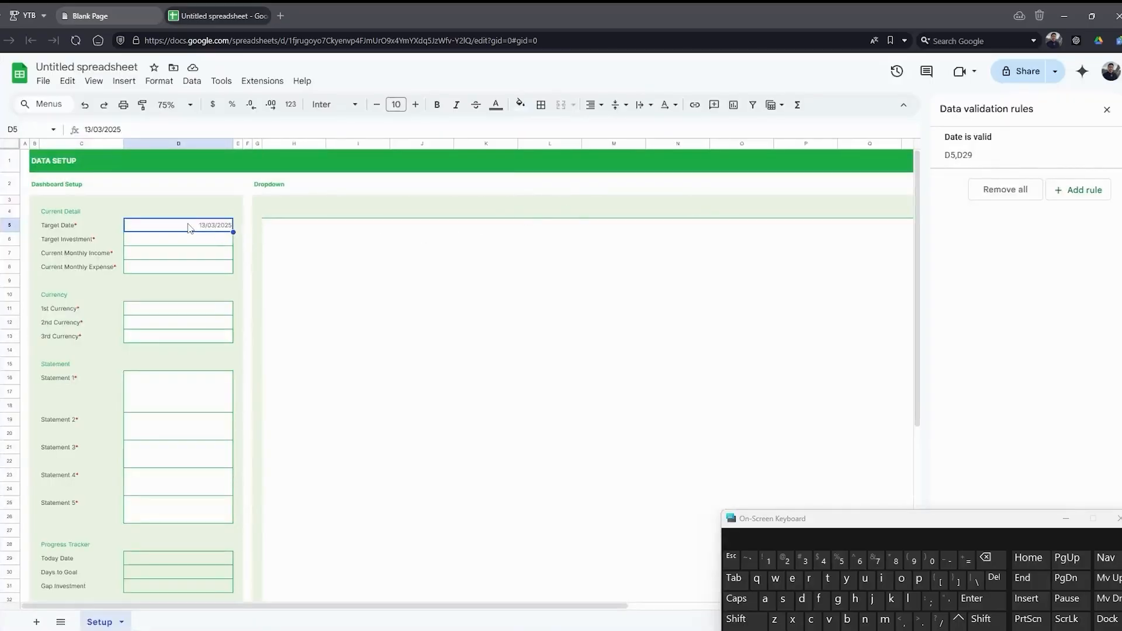
Step: Enter 1000000 as Target Investment, 1000 as Current Monthly Income and 850 as Current Monthly Expense in D6:D8
{"action": "left_click", "coordinate": [185, 245]}
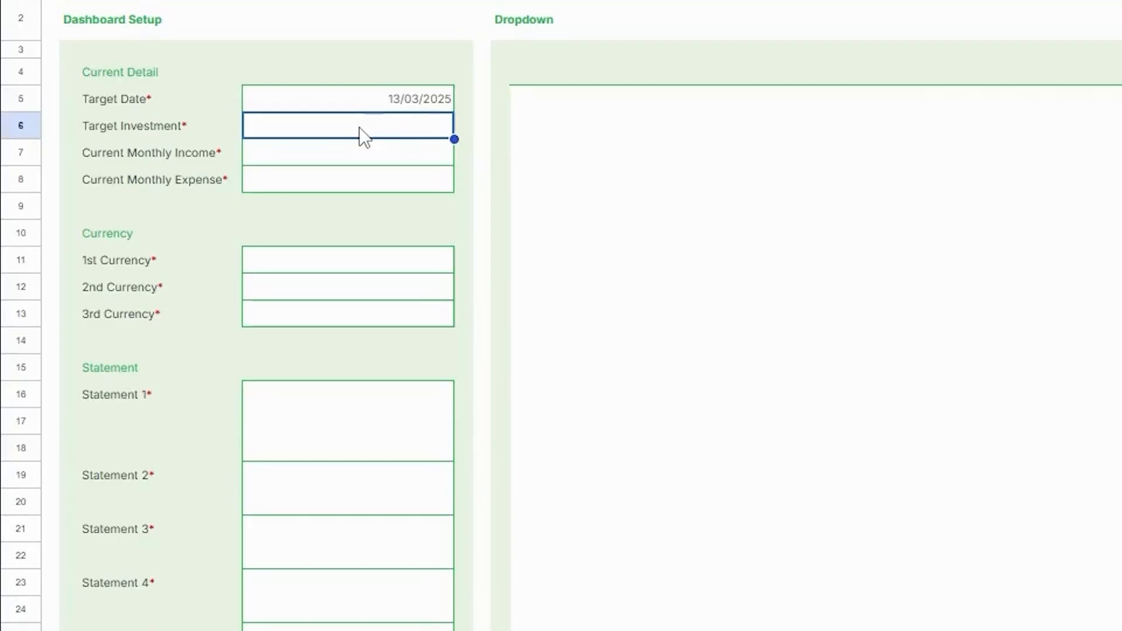
{"action": "type", "text": "1000000"}
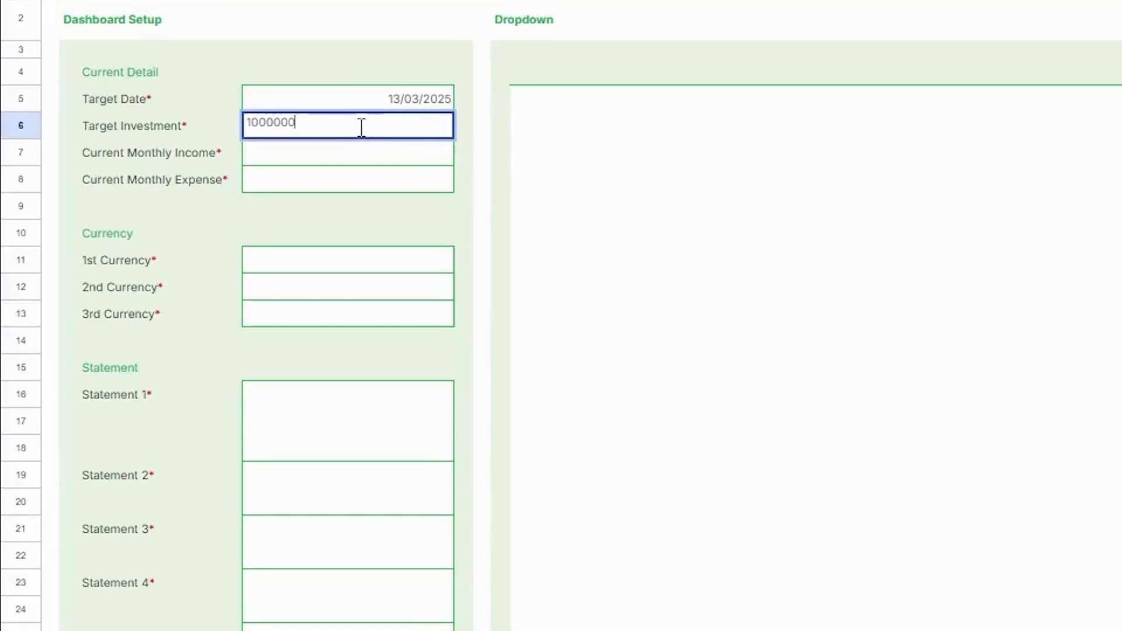
{"action": "key", "text": "Return"}
{"action": "type", "text": "1000"}
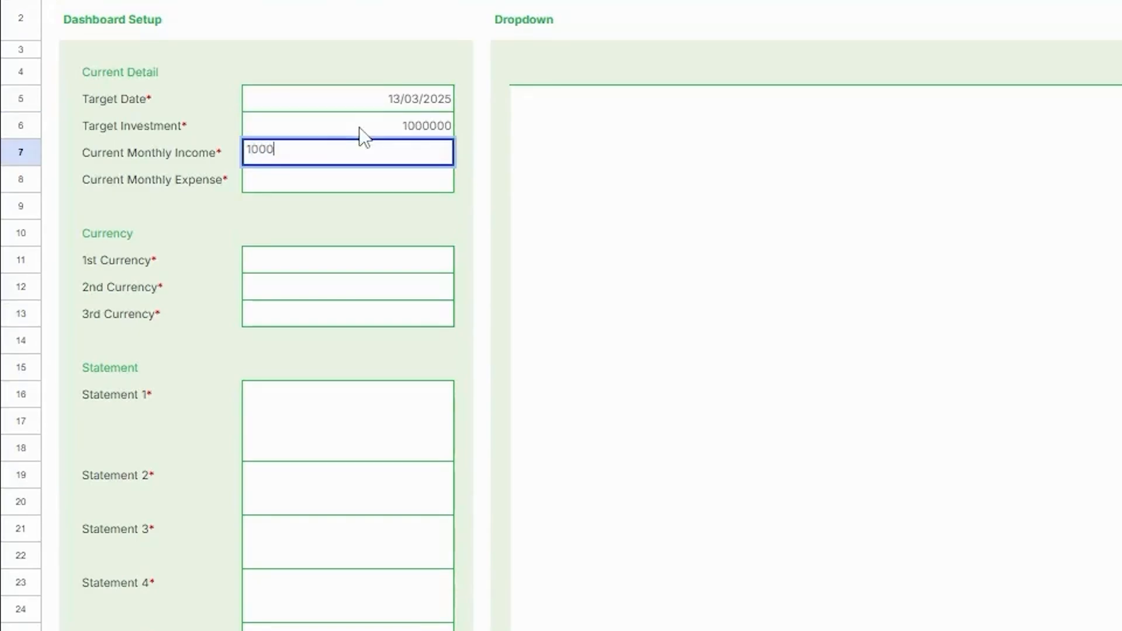
{"action": "key", "text": "Return"}
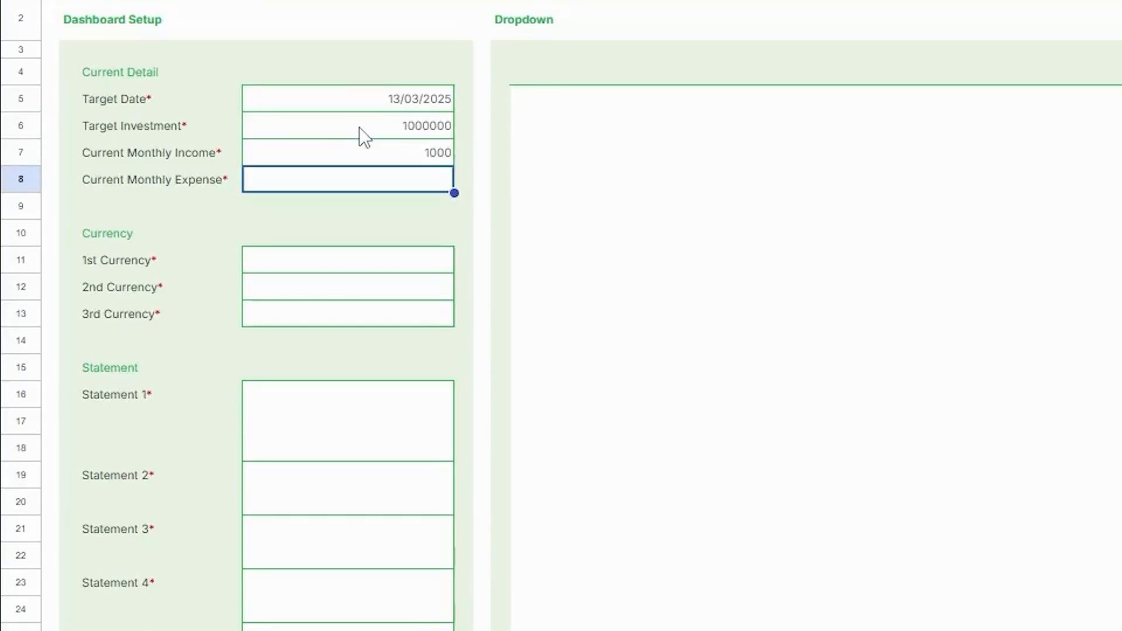
{"action": "type", "text": "850"}
{"action": "key", "text": "Return"}
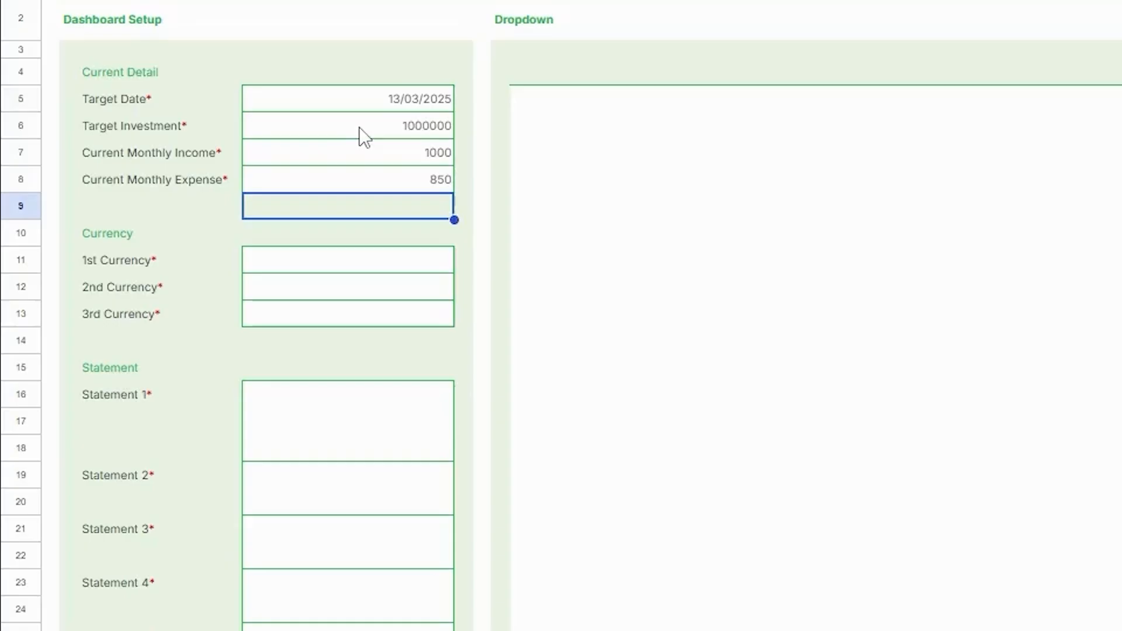
Step: Apply the $ currency format to the investment, income and expense amounts in D6:D8
{"action": "key", "text": "Up"}
{"action": "key", "text": "shift+Up"}
{"action": "key", "text": "shift+Up"}
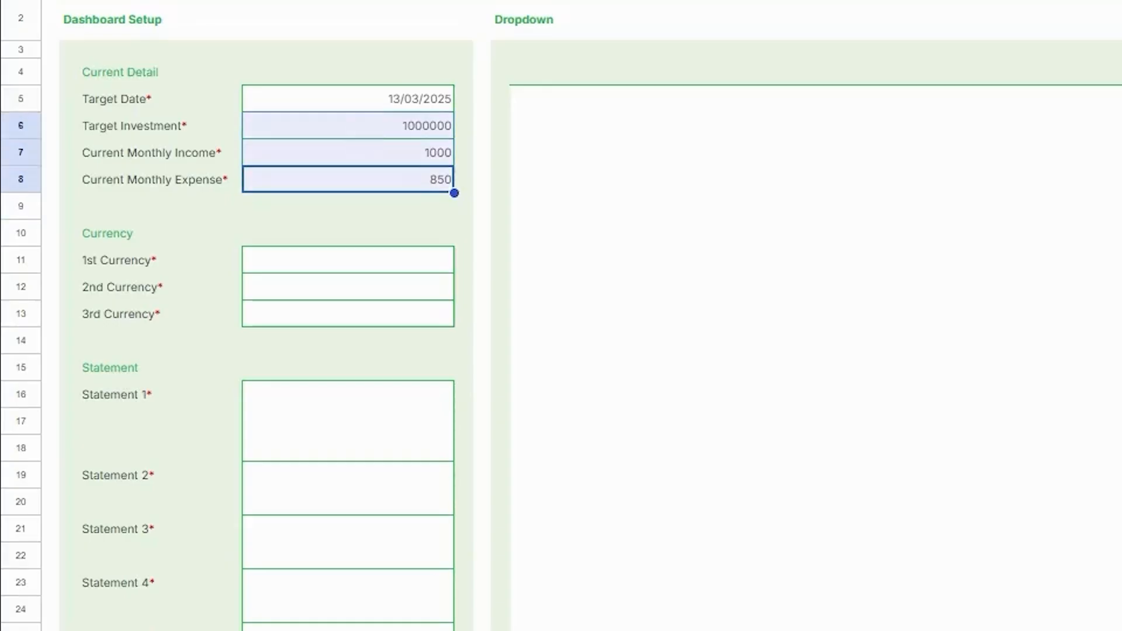
{"action": "left_click", "coordinate": [290, 104]}
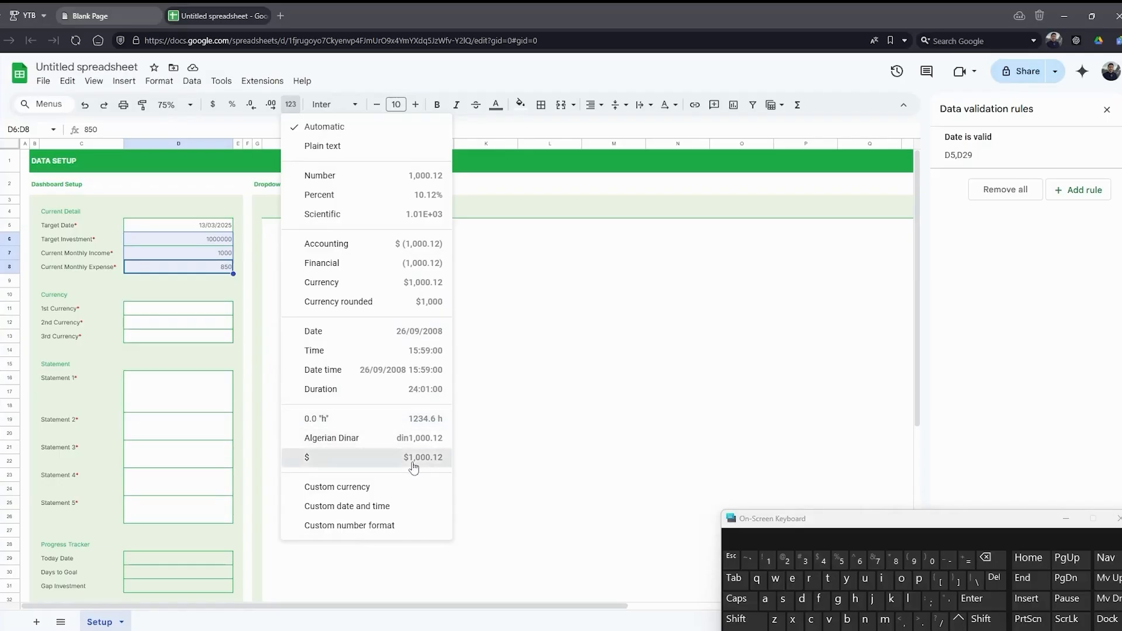
{"action": "left_click", "coordinate": [413, 459]}
Step: Switch the amounts in D6:D8 to the Indonesian Rupiah custom currency and remove both decimal places
{"action": "left_click", "coordinate": [289, 109]}
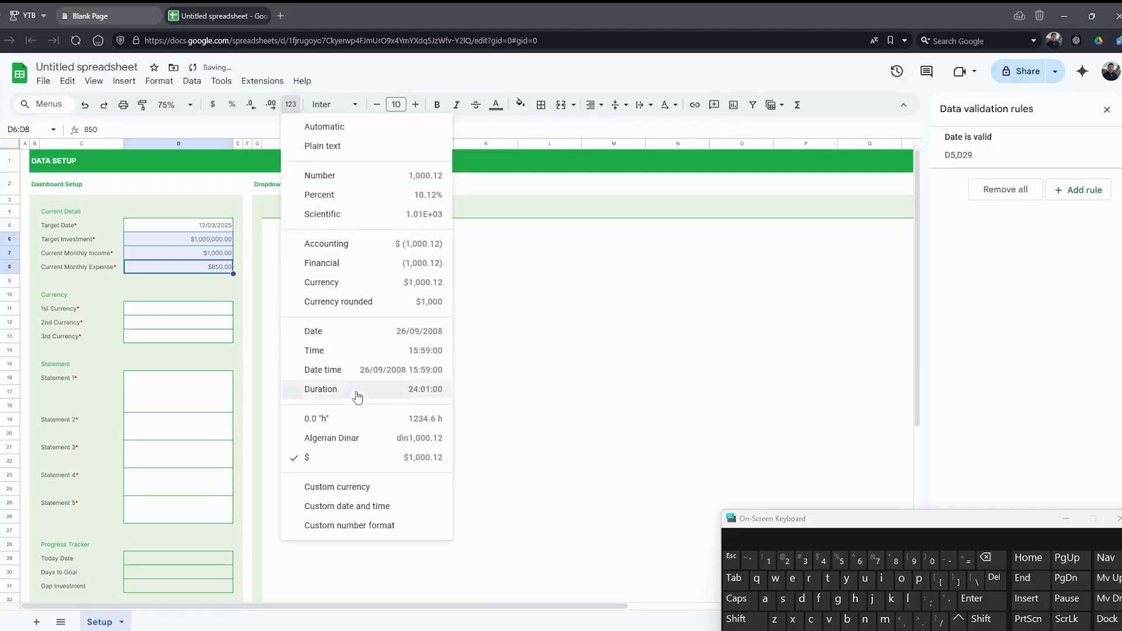
{"action": "left_click", "coordinate": [392, 493]}
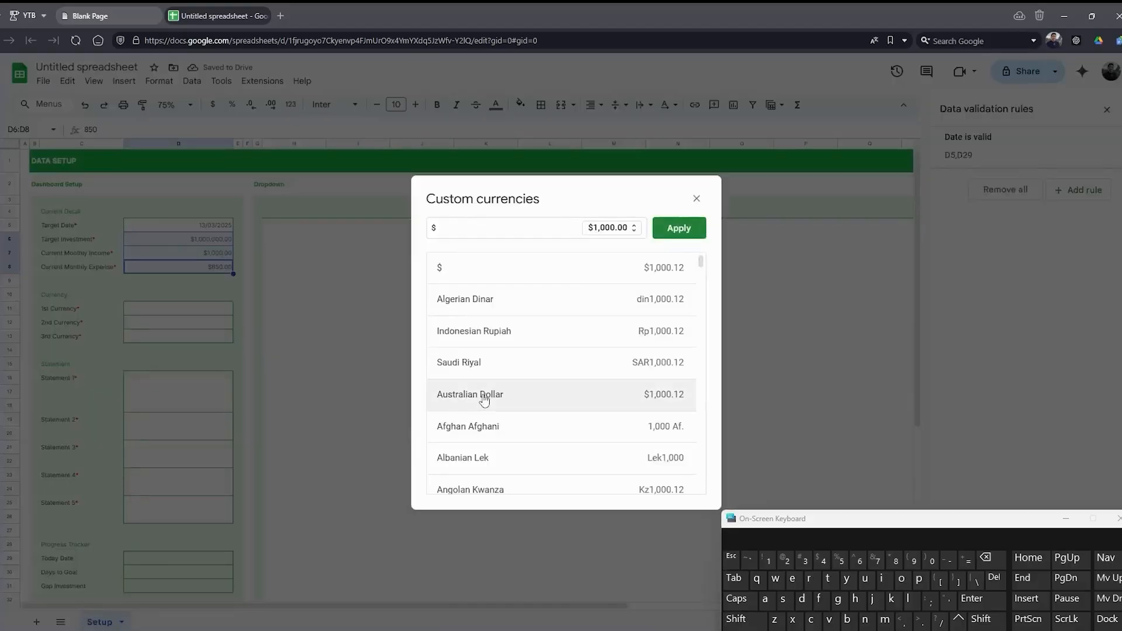
{"action": "scroll", "coordinate": [544, 339], "scroll_direction": "down", "scroll_amount": 1}
{"action": "scroll", "coordinate": [546, 346], "scroll_direction": "up", "scroll_amount": 1}
{"action": "left_click", "coordinate": [581, 344]}
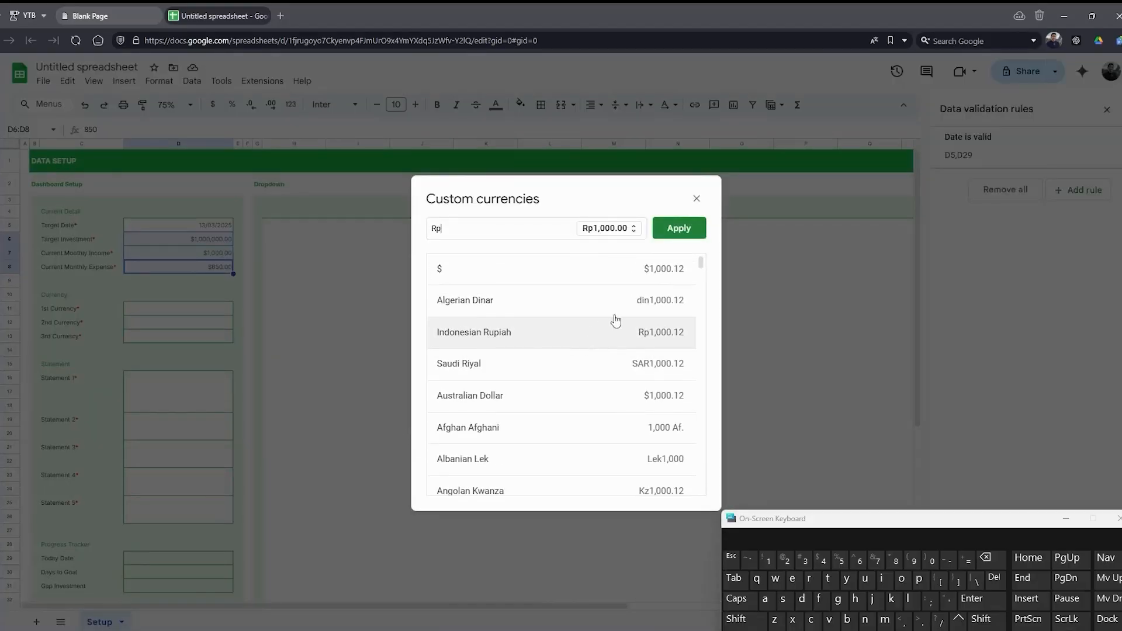
{"action": "left_click", "coordinate": [678, 229]}
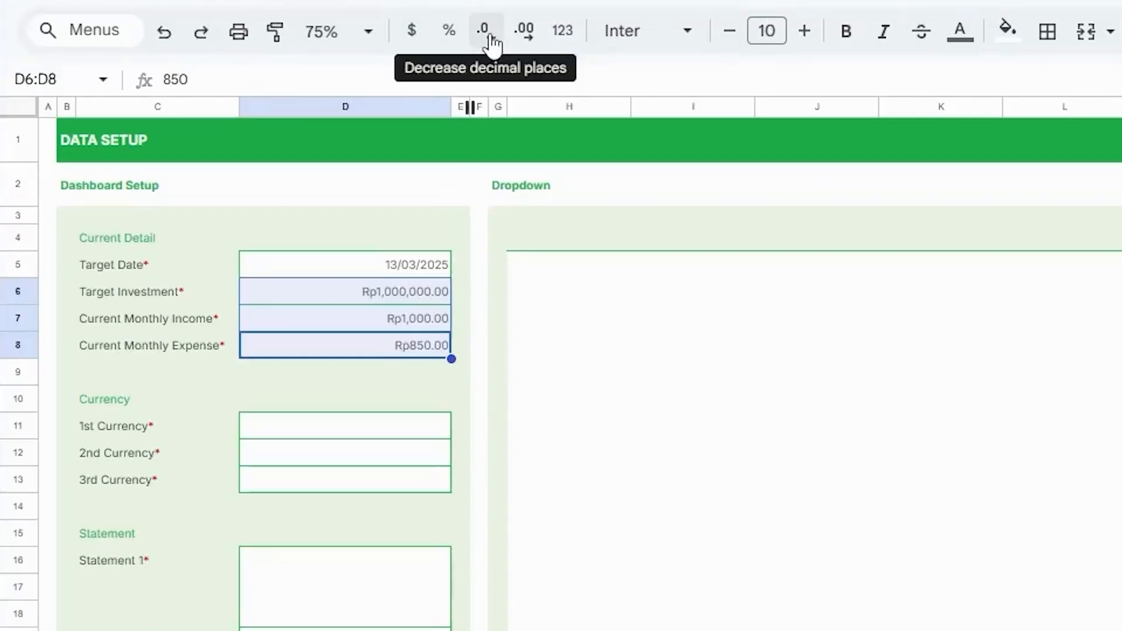
{"action": "left_click", "coordinate": [490, 36]}
{"action": "left_click", "coordinate": [490, 36]}
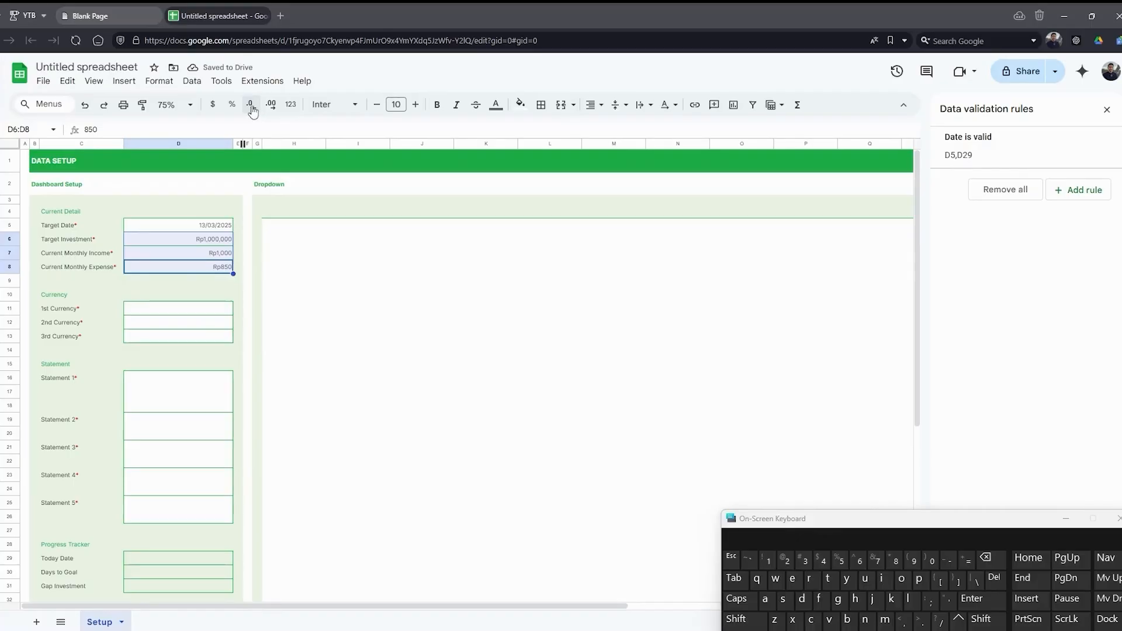
Step: Enter $, Rp and din as the 1st, 2nd and 3rd Currency in D11:D13
{"action": "left_click", "coordinate": [193, 314]}
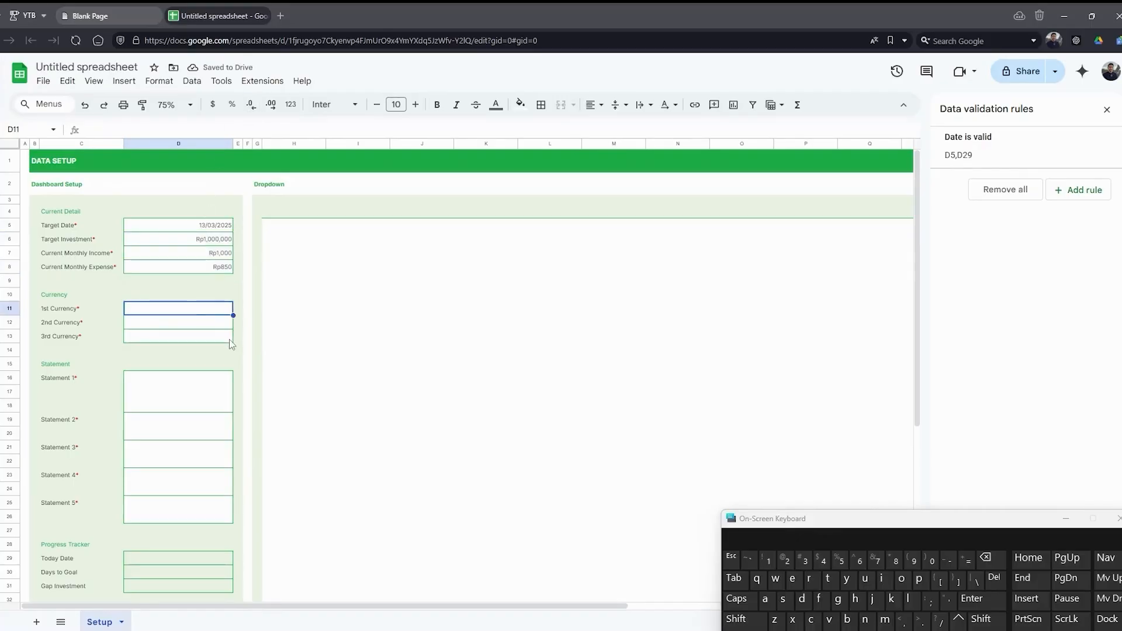
{"action": "key", "text": "shift"}
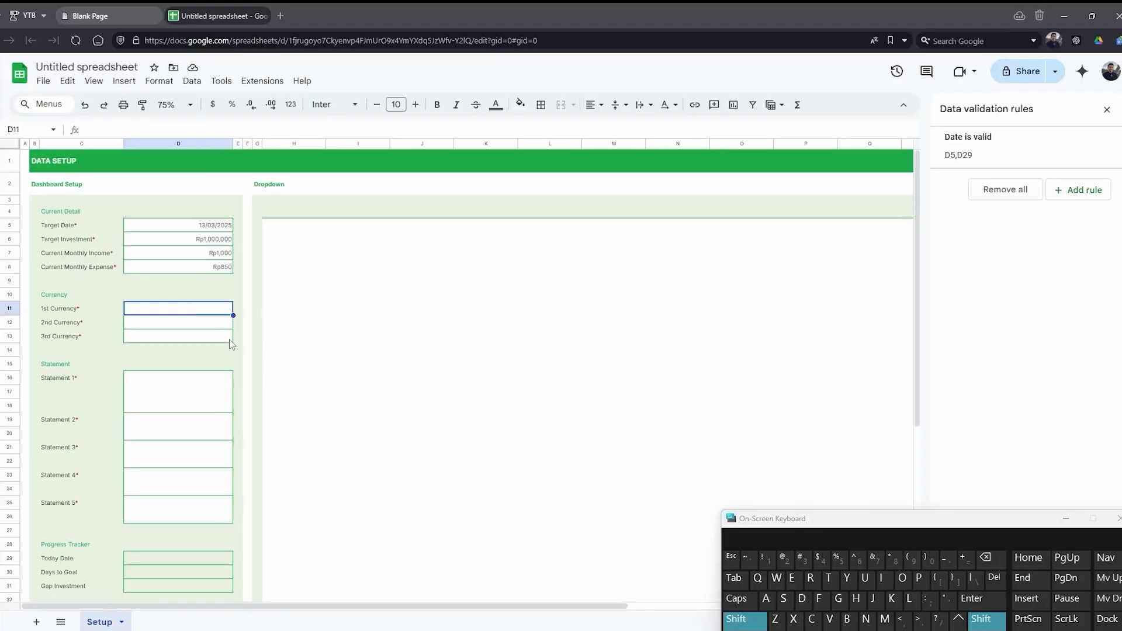
{"action": "type", "text": "$"}
{"action": "key", "text": "Return"}
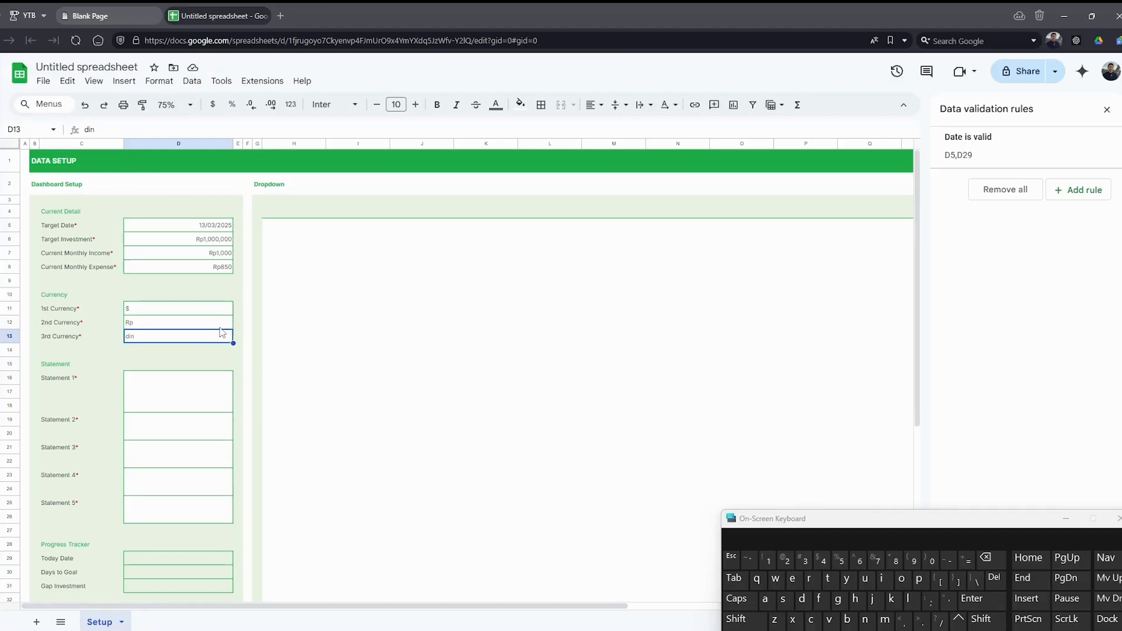
Step: Format the investment, income and expense amounts in D6:D8 as dollar currency with two decimals
{"action": "left_click_drag", "start_coordinate": [220, 309], "coordinate": [215, 341]}
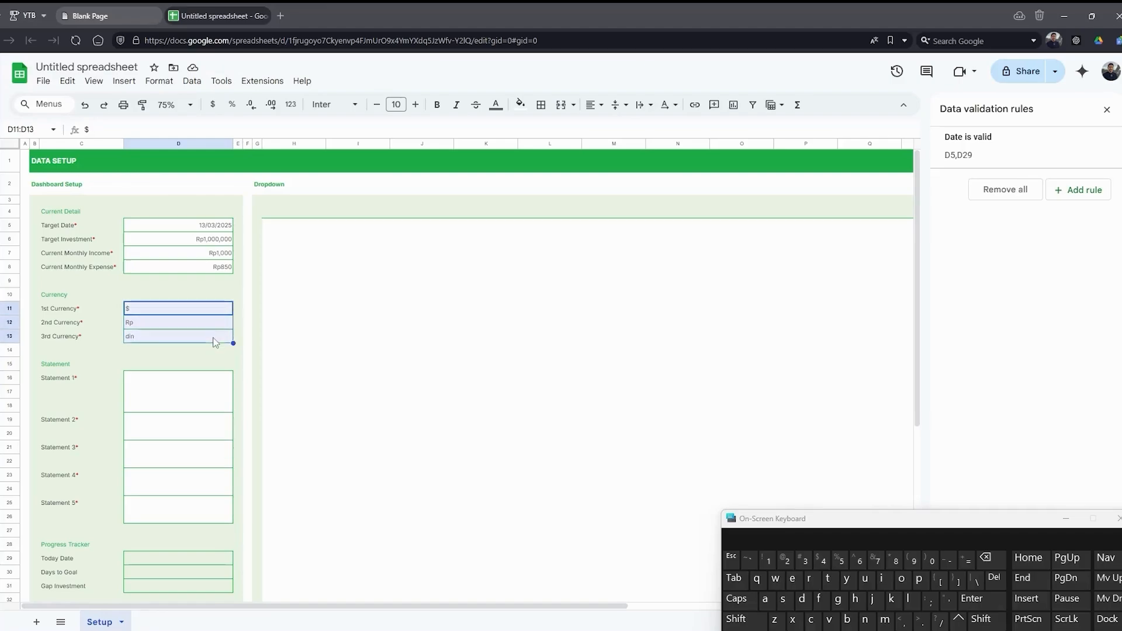
{"action": "left_click_drag", "start_coordinate": [215, 241], "coordinate": [215, 268]}
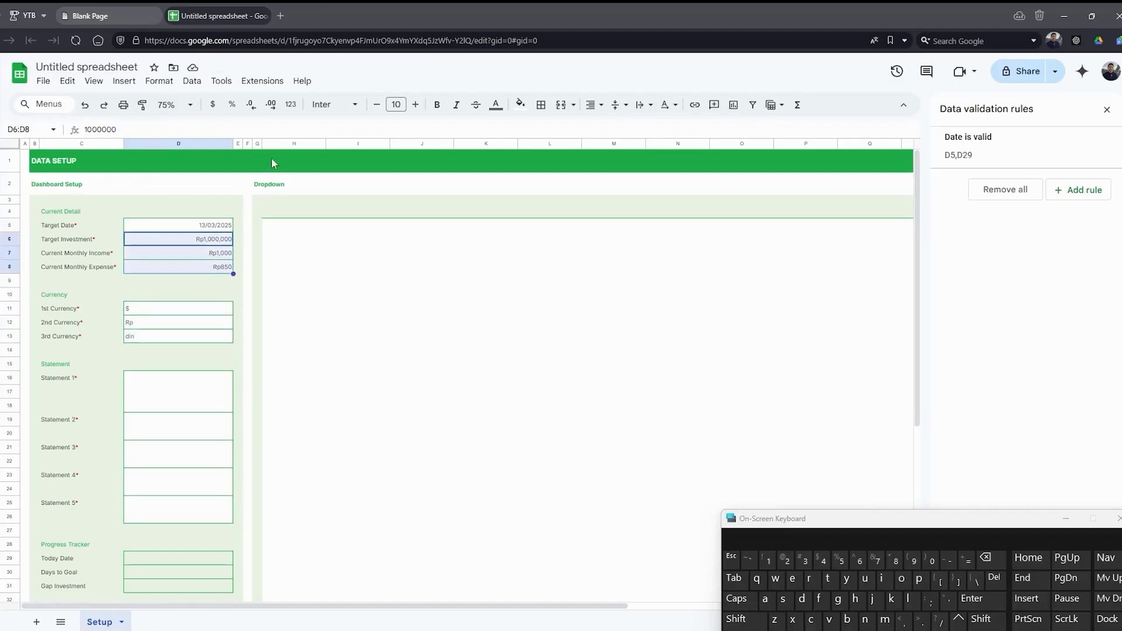
{"action": "left_click", "coordinate": [213, 105]}
Step: Begin Statement 1 with "My goal is to achieve financial freedom by the age of 40 in 2031"
{"action": "left_click", "coordinate": [174, 391]}
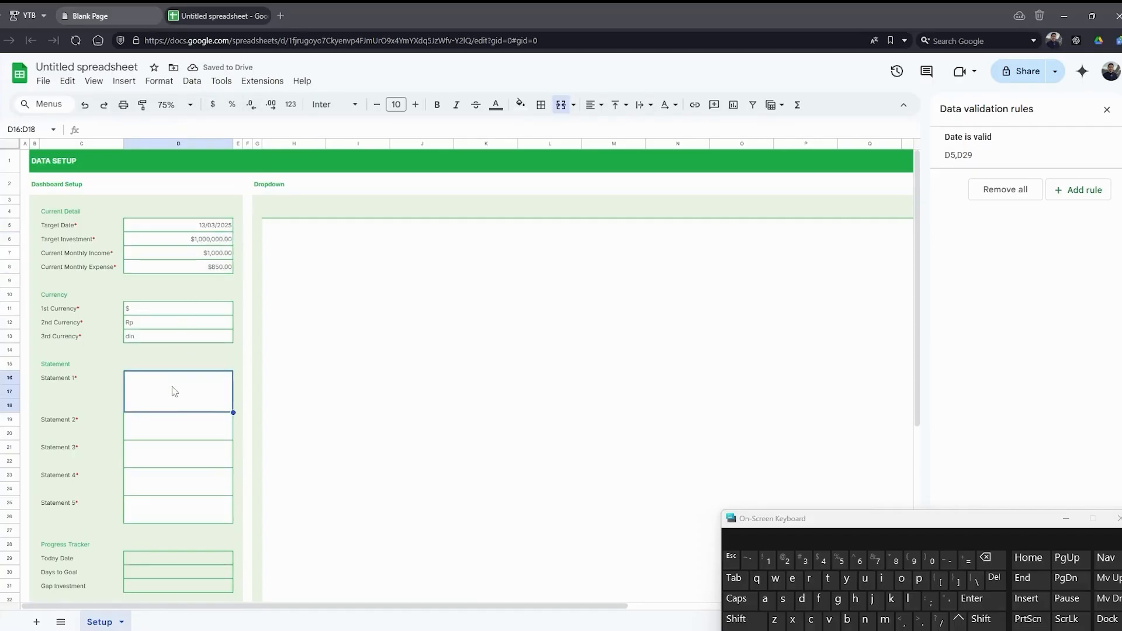
{"action": "type", "text": "My go"}
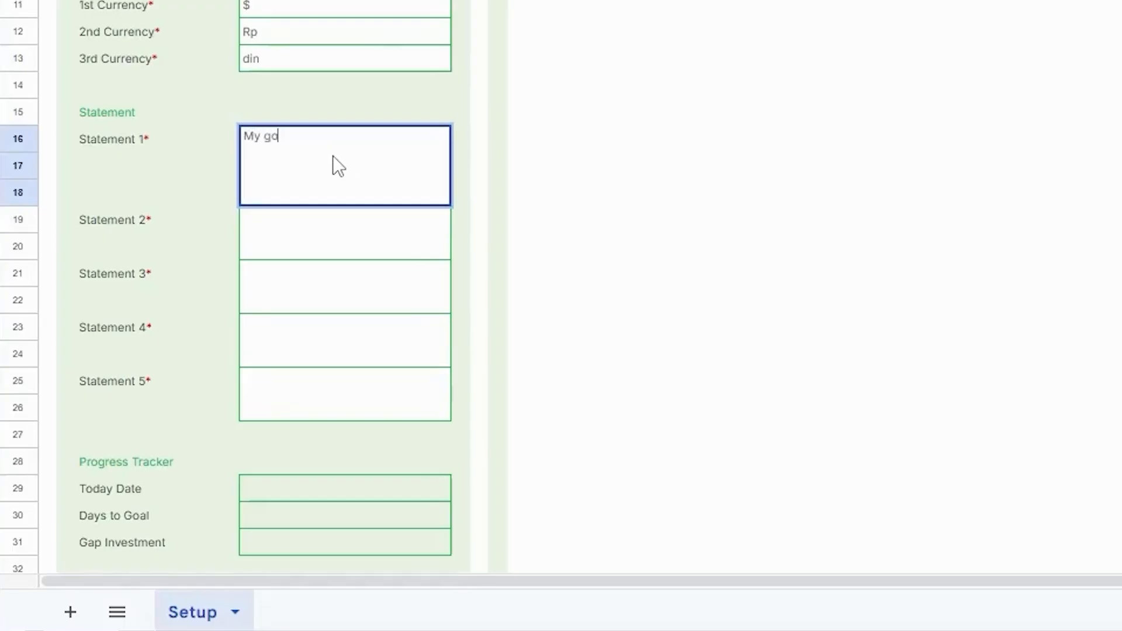
{"action": "type", "text": "al is to achieve "}
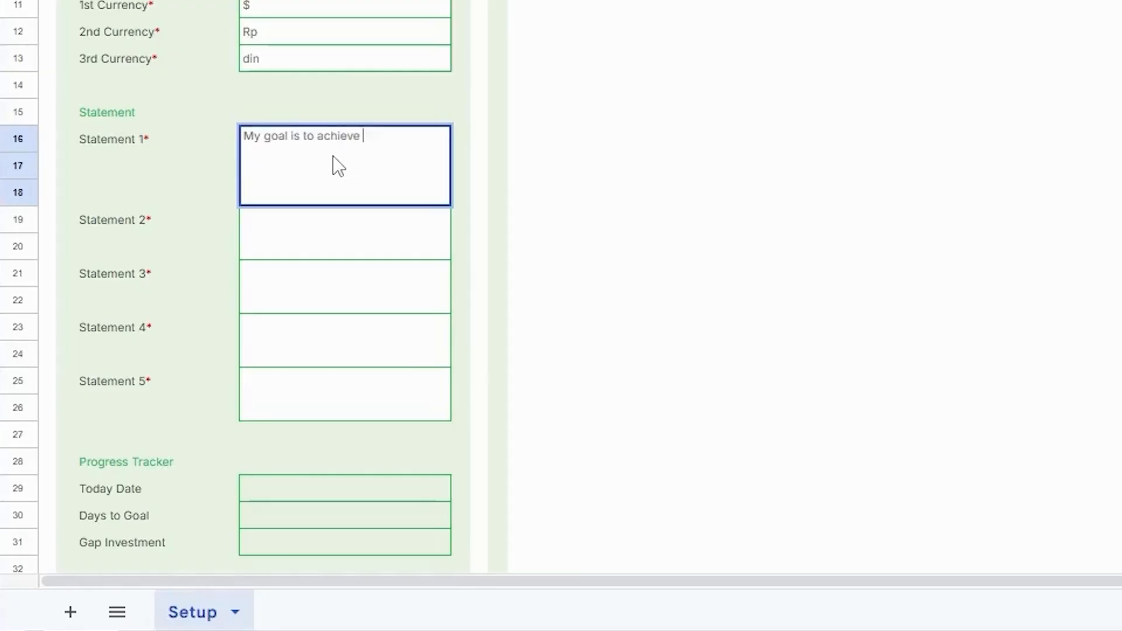
{"action": "type", "text": "financial freed"}
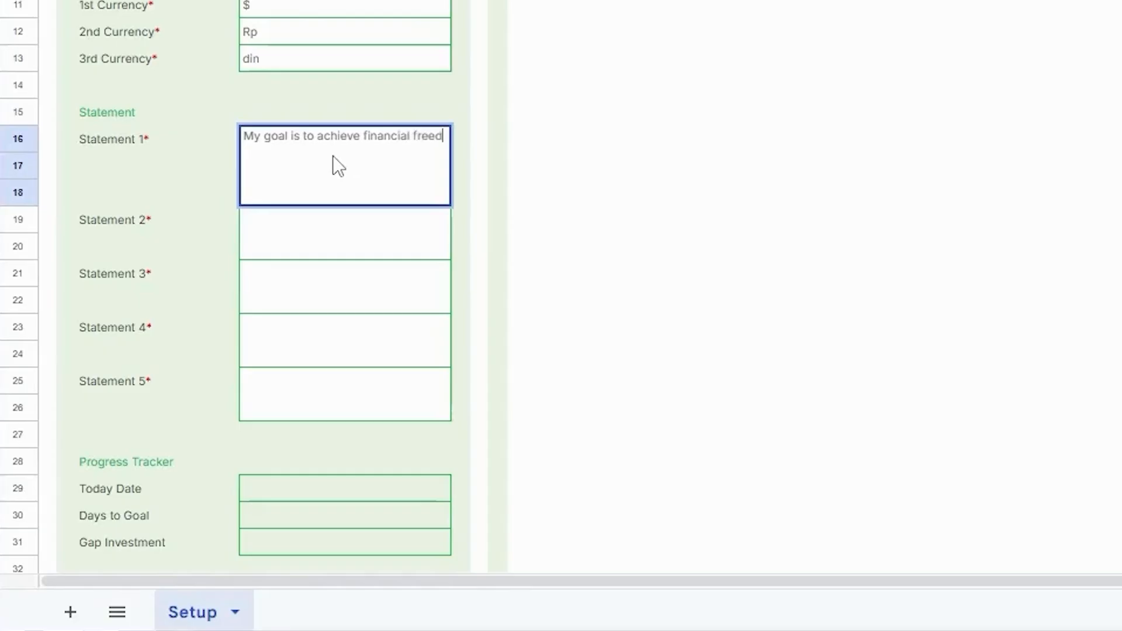
{"action": "type", "text": "om by the"}
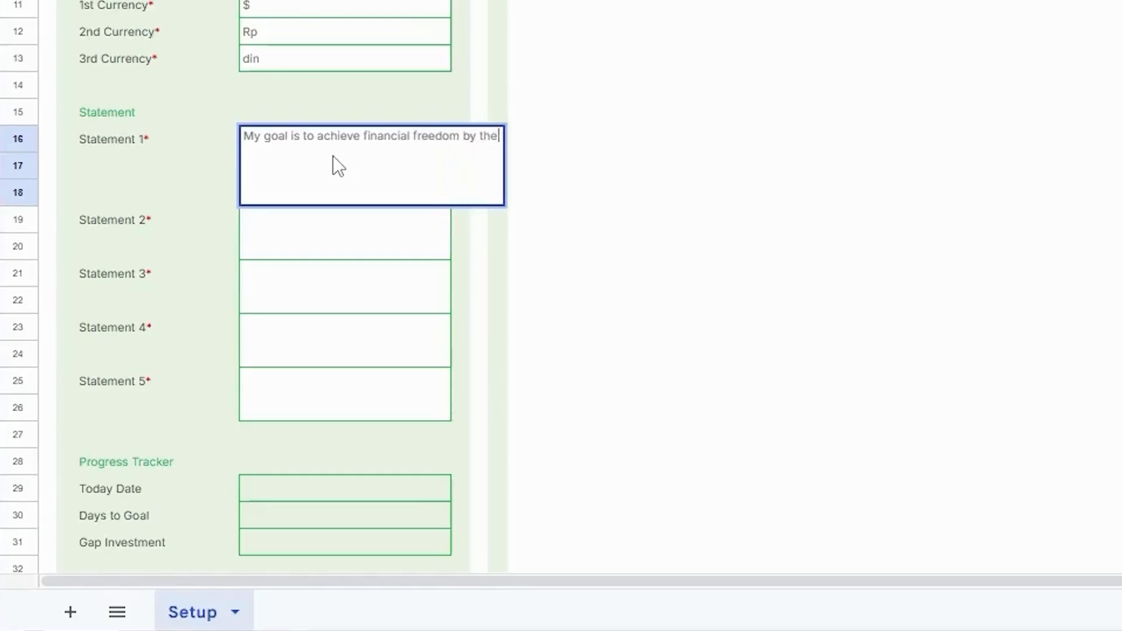
{"action": "type", "text": " age of 4"}
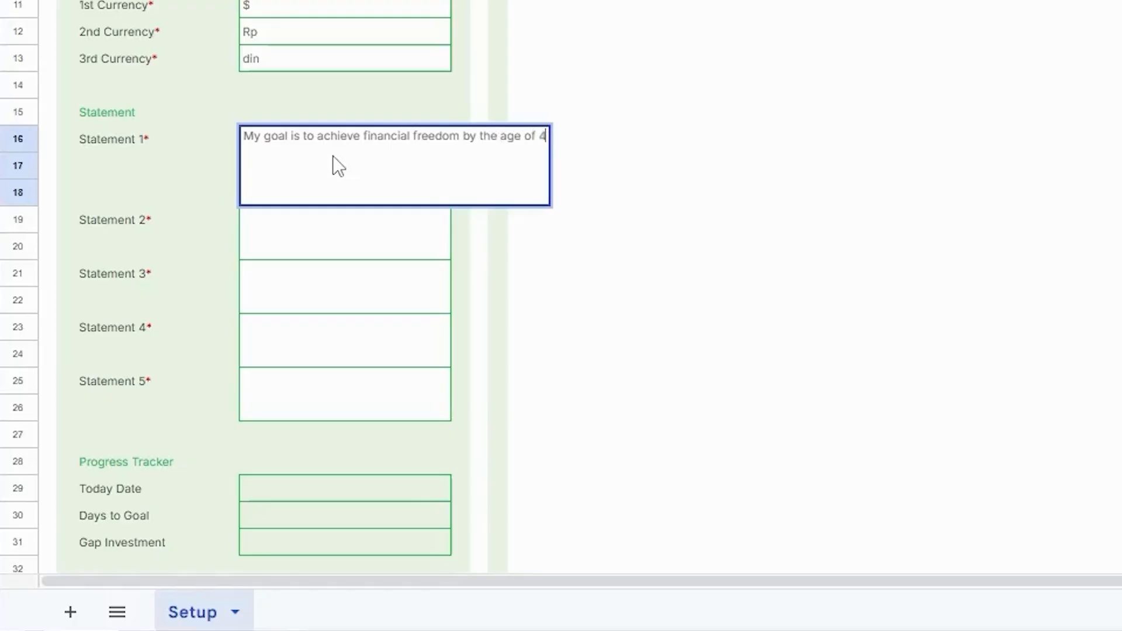
{"action": "type", "text": "0 in 2031"}
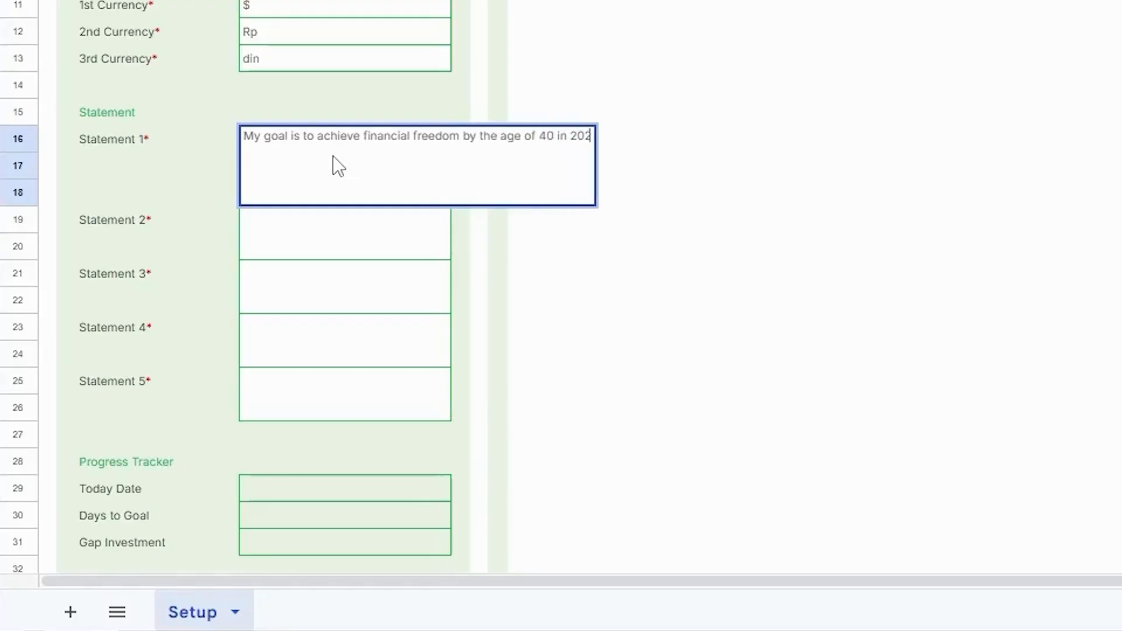
Step: Complete Statement 1 with ". Based on my current calculations, I need to acumulate a total investment of approxtimately"
{"action": "type", "text": ". Base"}
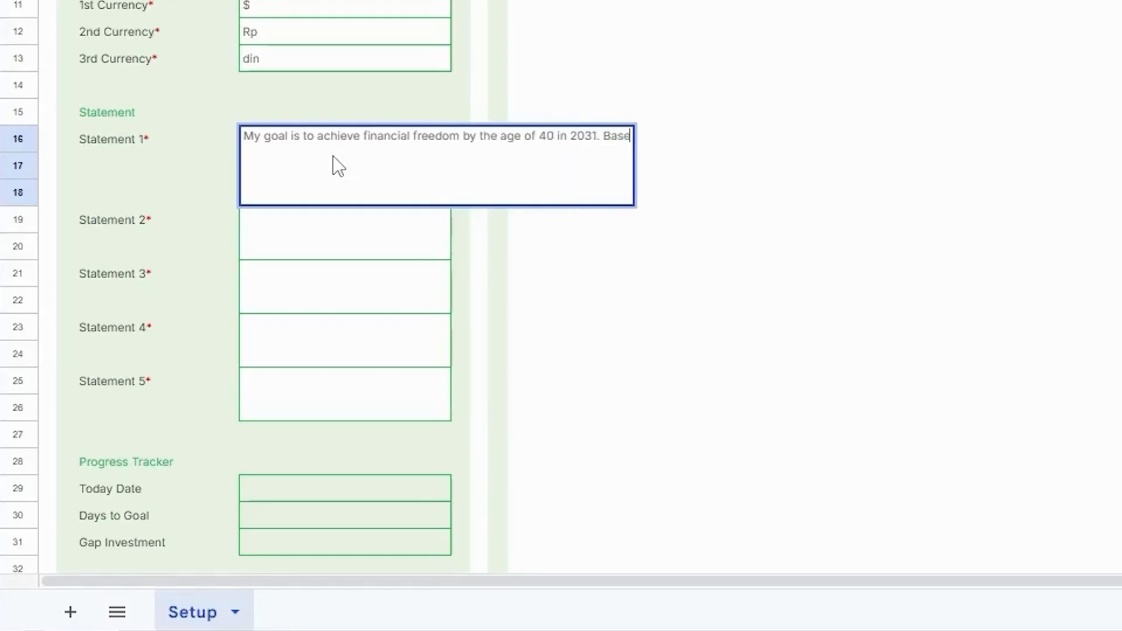
{"action": "type", "text": "d on my"}
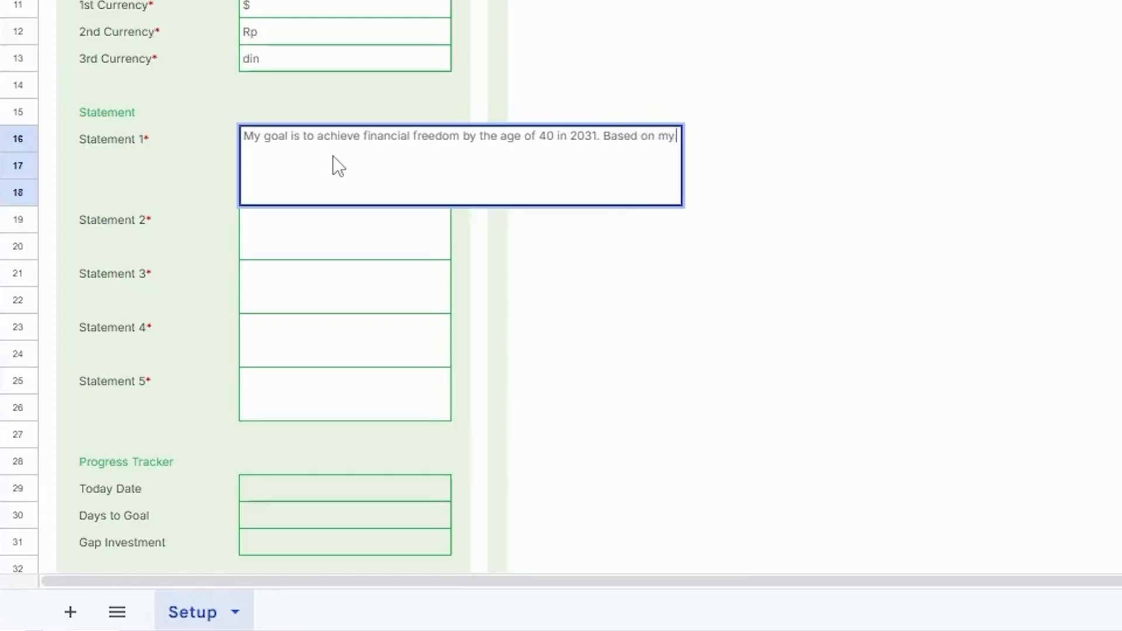
{"action": "type", "text": " current calculat"}
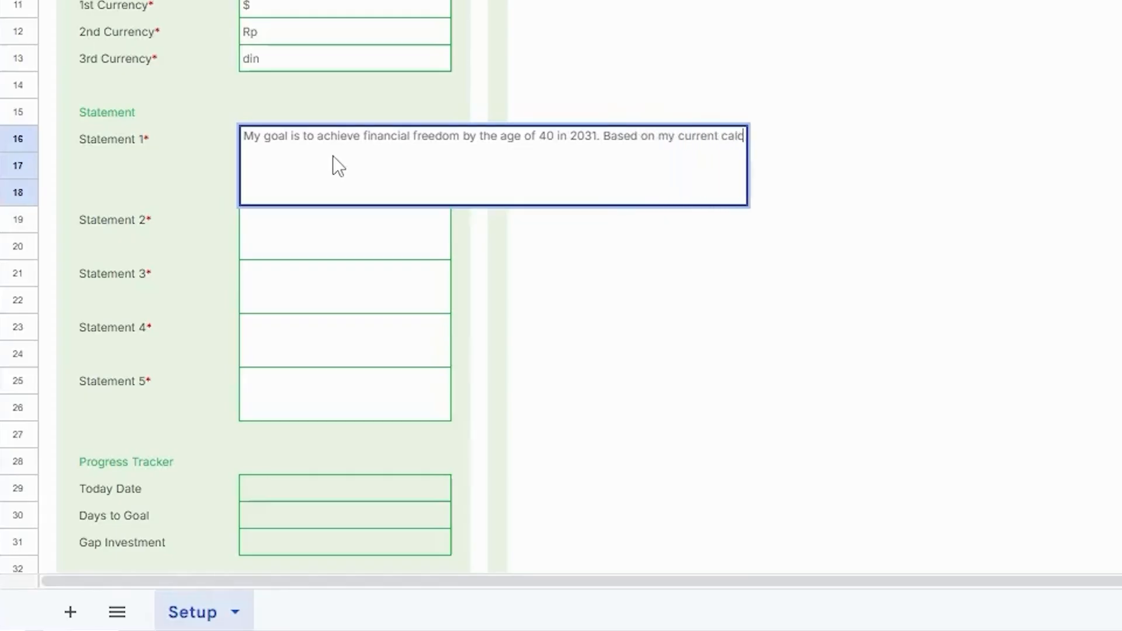
{"action": "type", "text": "ion"}
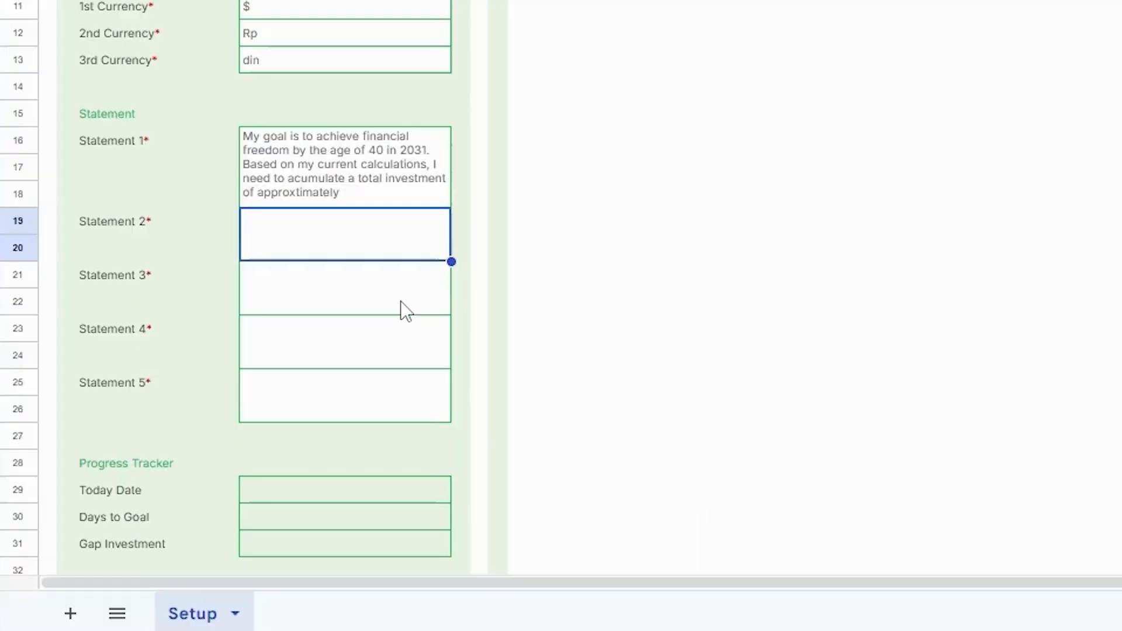
{"action": "key", "text": "Return"}
Step: Enter ". To reach this goal I must generate daily income of" as Statement 2
{"action": "type", "text": "."}
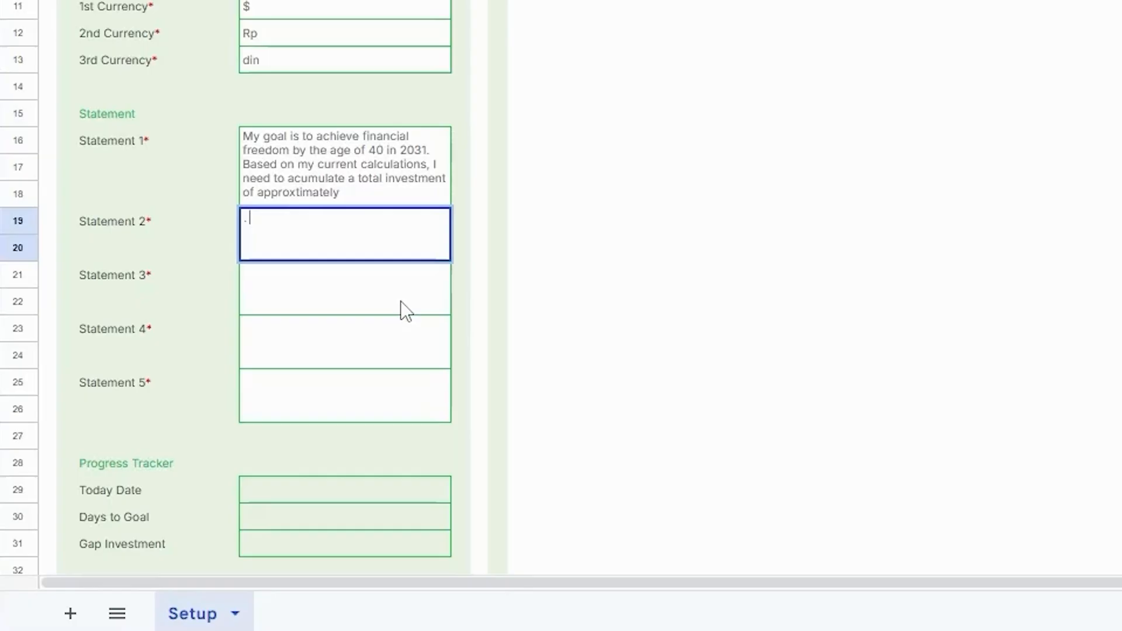
{"action": "type", "text": " Torea"}
{"action": "key", "text": "BackSpace"}
{"action": "key", "text": "BackSpace"}
{"action": "key", "text": "BackSpace"}
{"action": "type", "text": "reach this goal I must generate daily income of"}
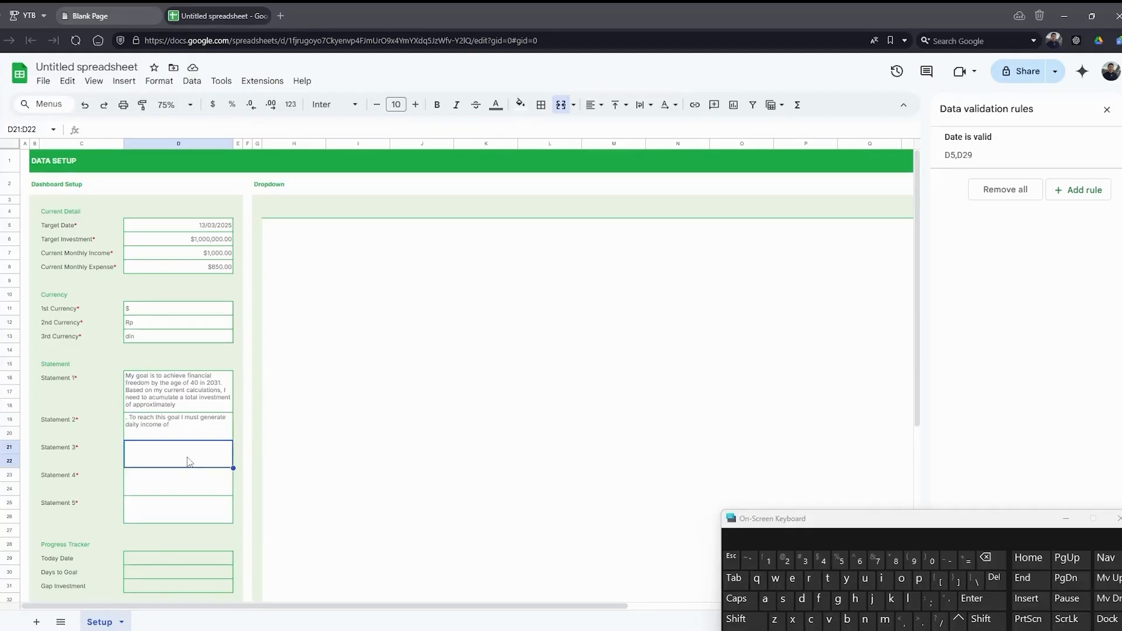
Step: Enter " or a monthly income of", with a leading space, as Statement 3
{"action": "double_click", "coordinate": [188, 462]}
{"action": "type", "text": "or a"}
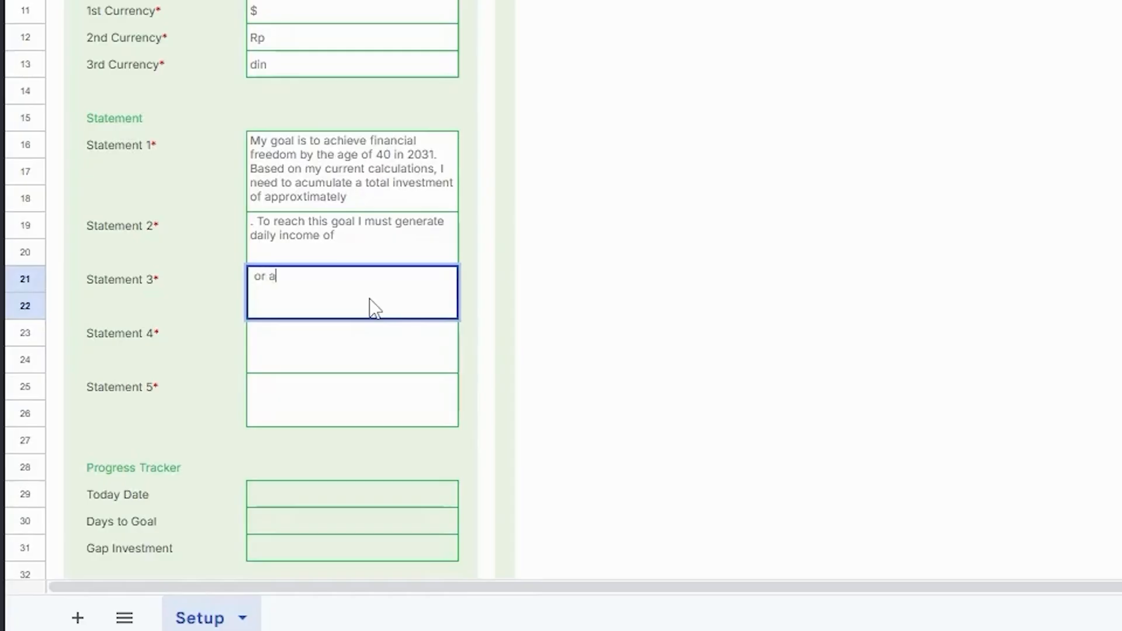
{"action": "type", "text": " monthly income of"}
{"action": "key", "text": "Return"}
Step: Enter " over the next", with a leading space, as Statement 4 and select the Statement 5 cell
{"action": "key", "text": "Down"}
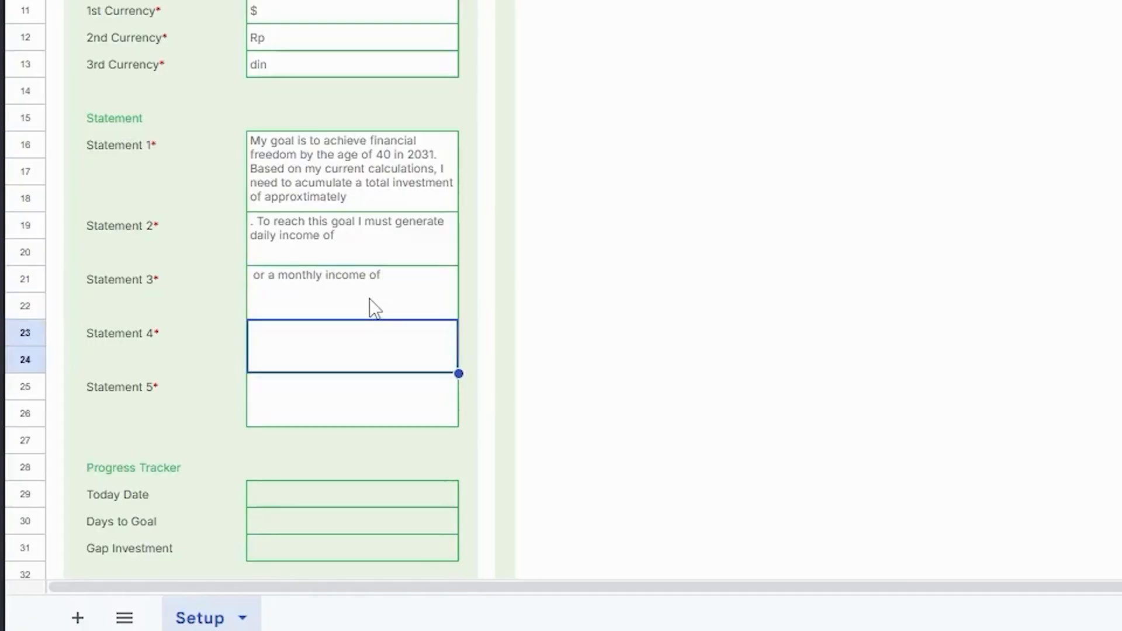
{"action": "type", "text": "ove"}
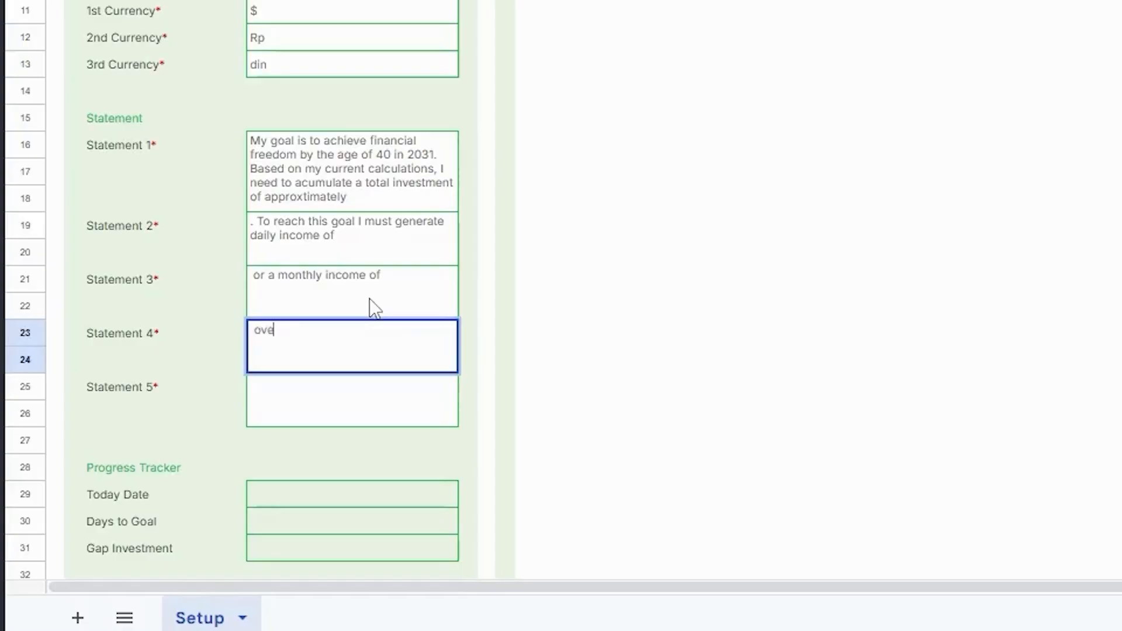
{"action": "type", "text": "r the next"}
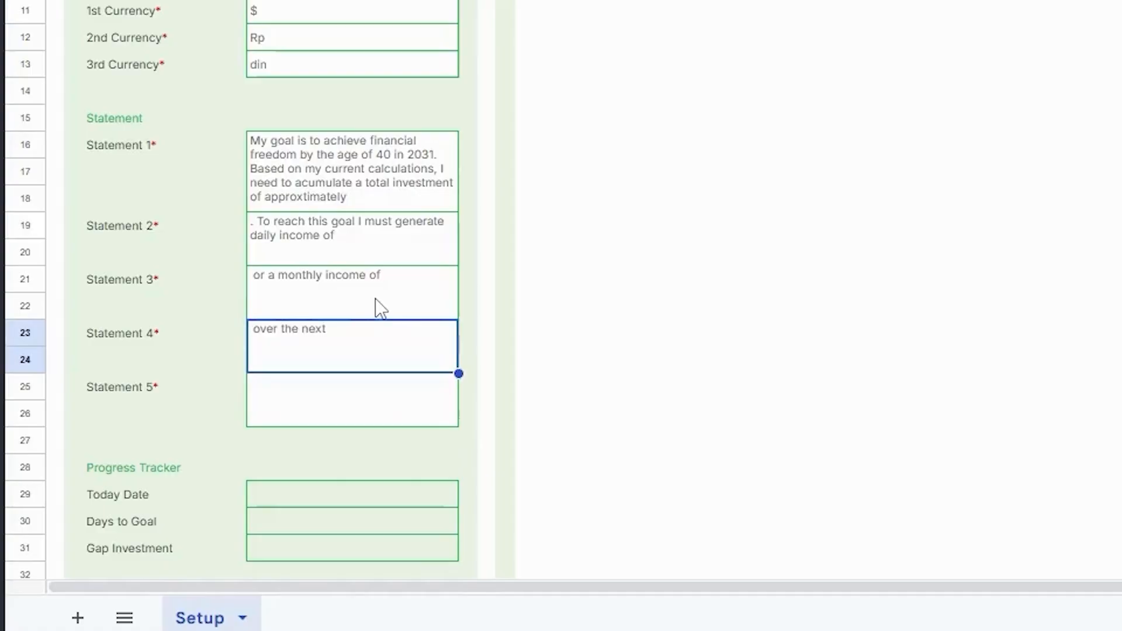
{"action": "left_click", "coordinate": [390, 433]}
{"action": "left_click", "coordinate": [379, 410]}
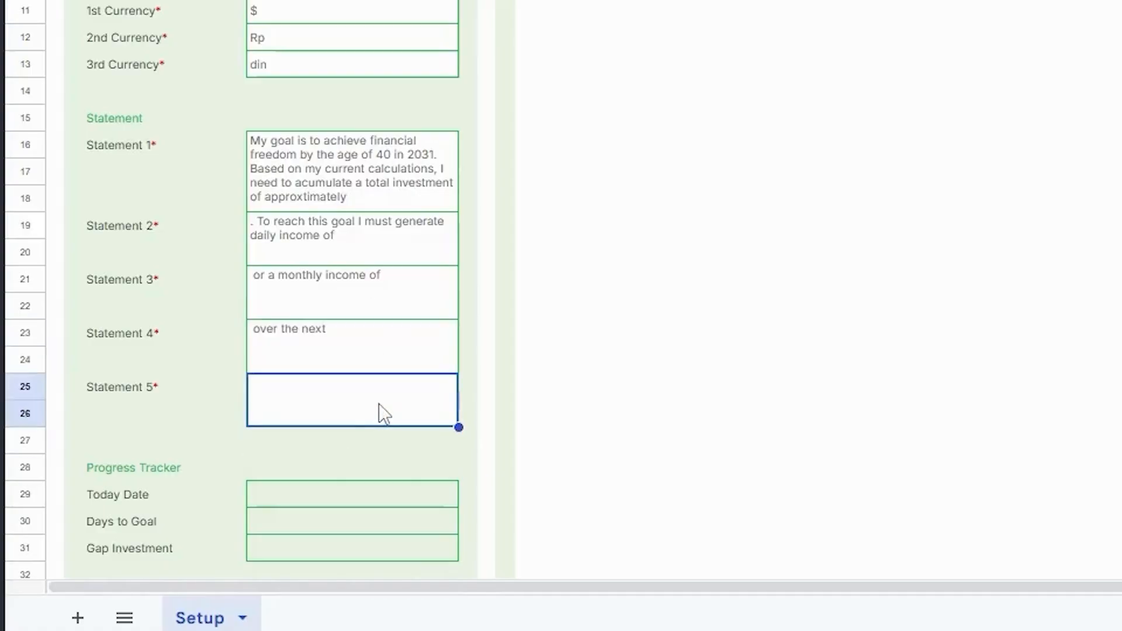
Step: Enter " days.", with a leading space, as Statement 5
{"action": "double_click", "coordinate": [379, 403]}
{"action": "type", "text": "days."}
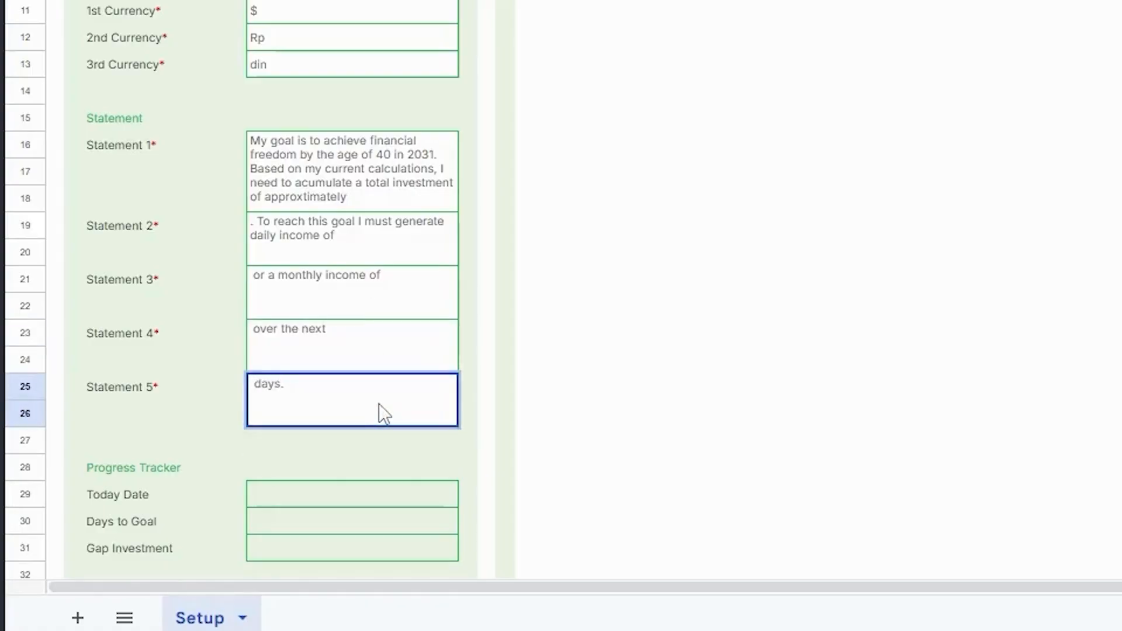
{"action": "key", "text": "Return"}
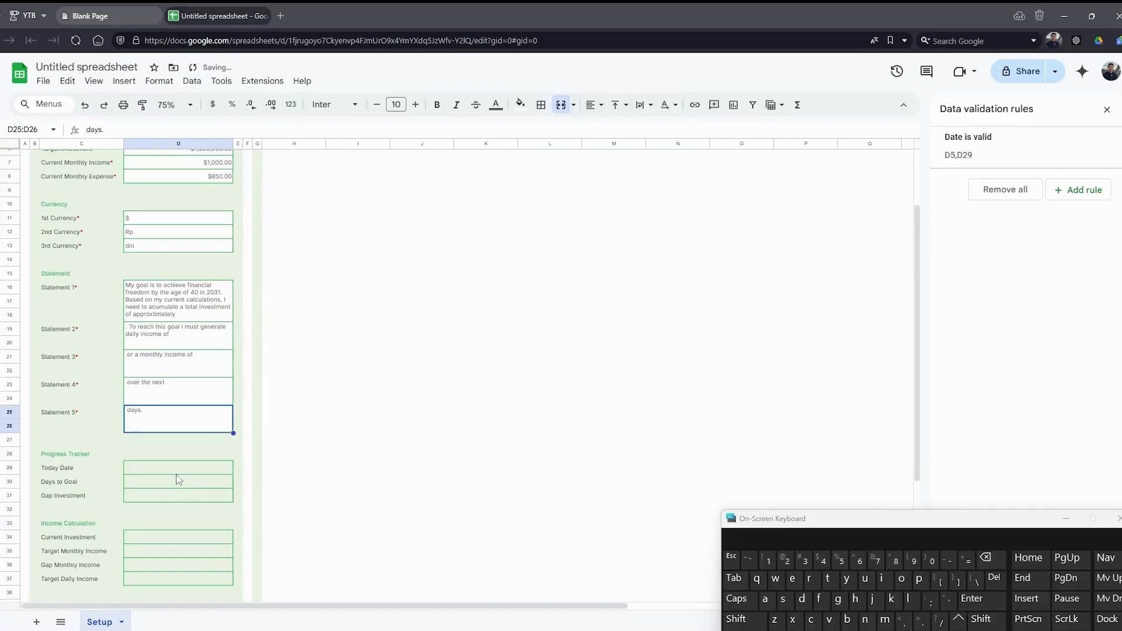
Step: Fill the Today Date cell D29 in the Progress Tracker section with the TODAY function
{"action": "left_click", "coordinate": [347, 502]}
{"action": "scroll", "coordinate": [176, 474], "scroll_direction": "up", "scroll_amount": 2}
{"action": "scroll", "coordinate": [179, 479], "scroll_direction": "down", "scroll_amount": 5}
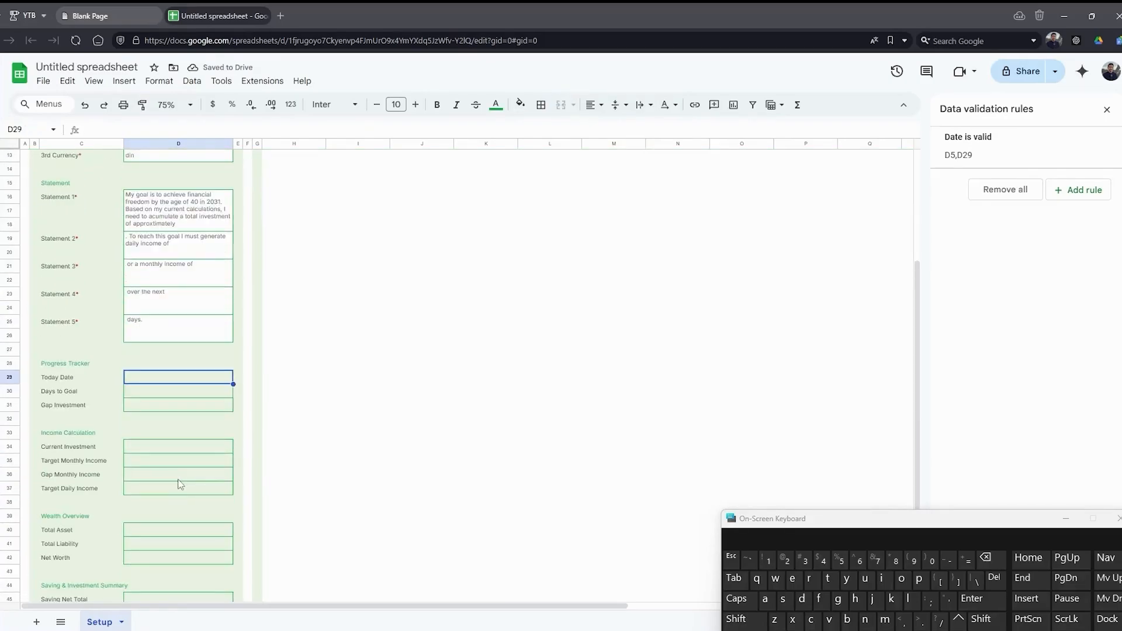
{"action": "scroll", "coordinate": [185, 488], "scroll_direction": "up", "scroll_amount": 2}
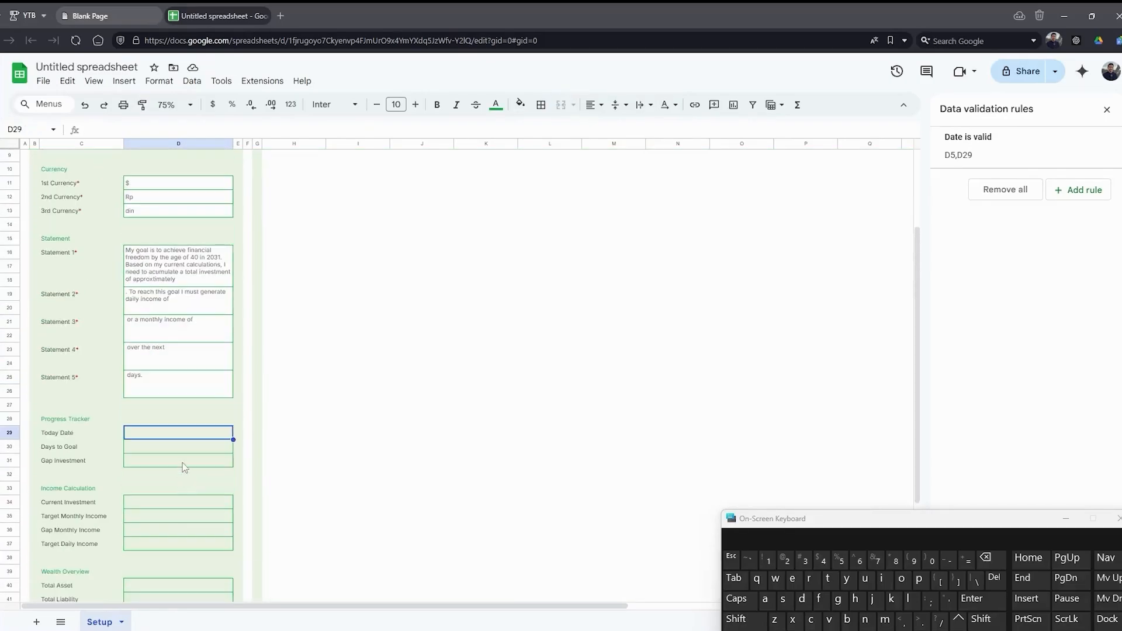
{"action": "double_click", "coordinate": [195, 441]}
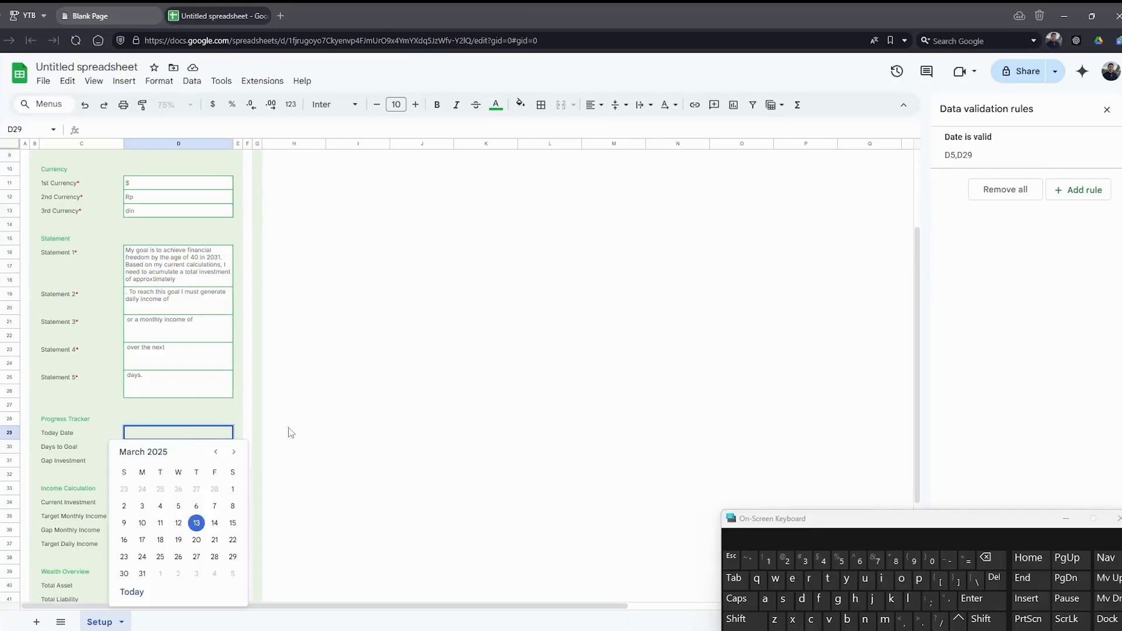
{"action": "left_click", "coordinate": [285, 430]}
{"action": "left_click", "coordinate": [206, 436]}
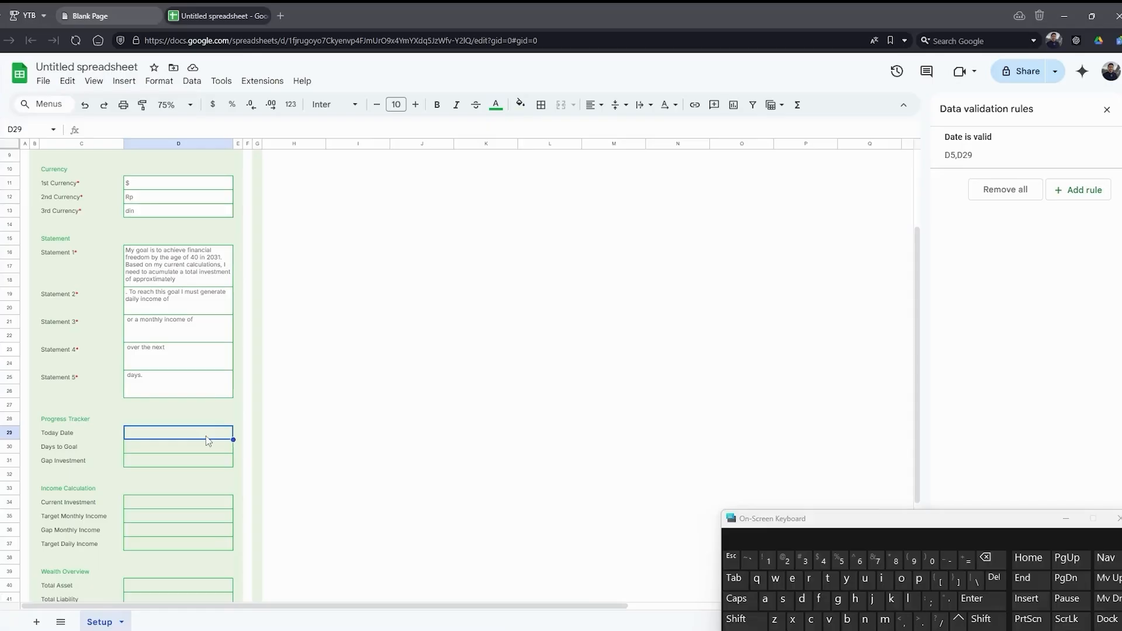
{"action": "type", "text": "="}
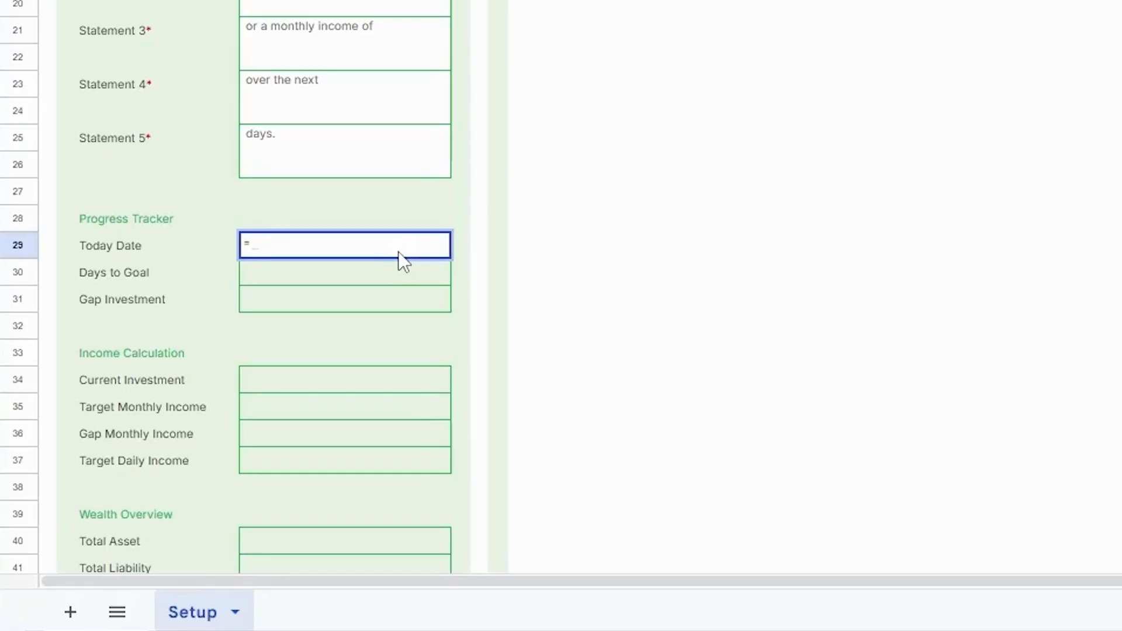
{"action": "type", "text": "today"}
{"action": "key", "text": "Tab"}
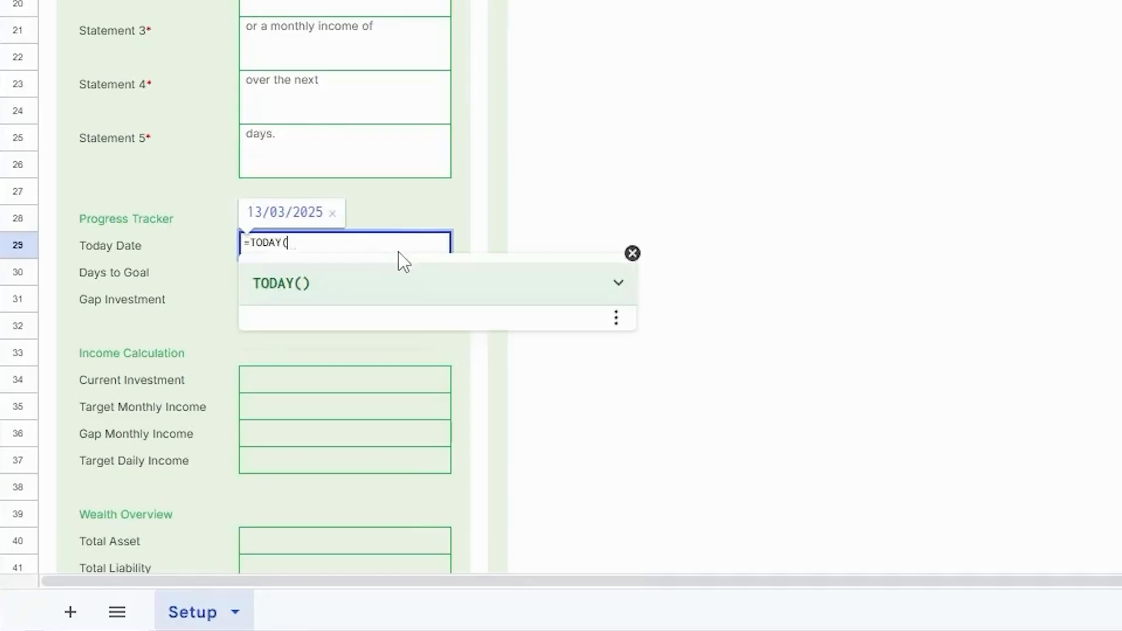
{"action": "left_click", "coordinate": [363, 297]}
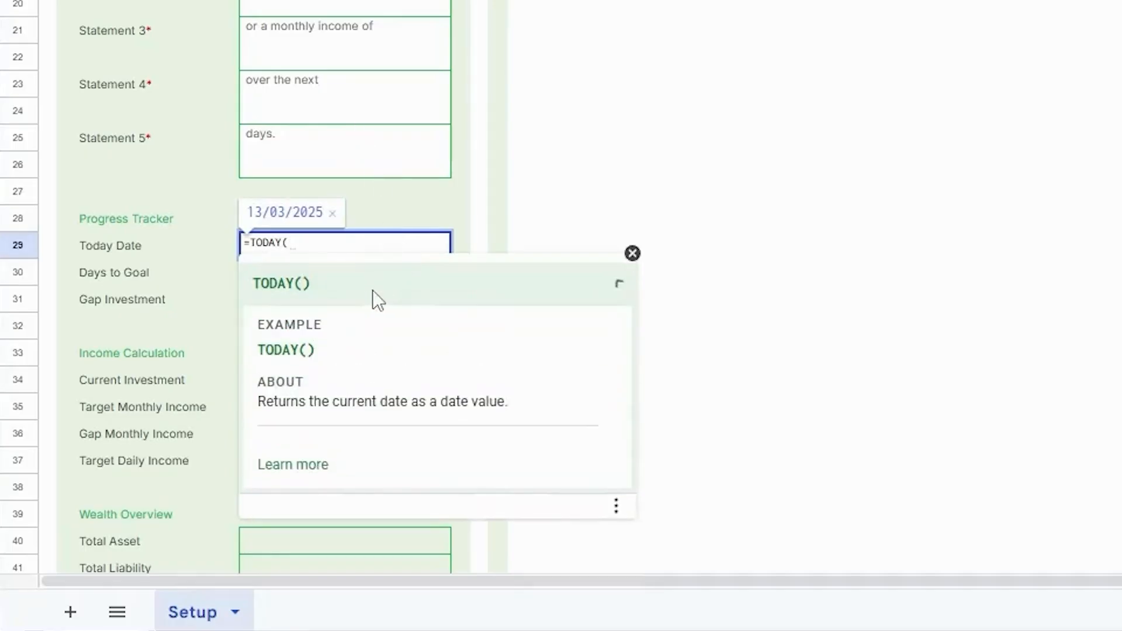
{"action": "left_click", "coordinate": [383, 280]}
{"action": "key", "text": "Return"}
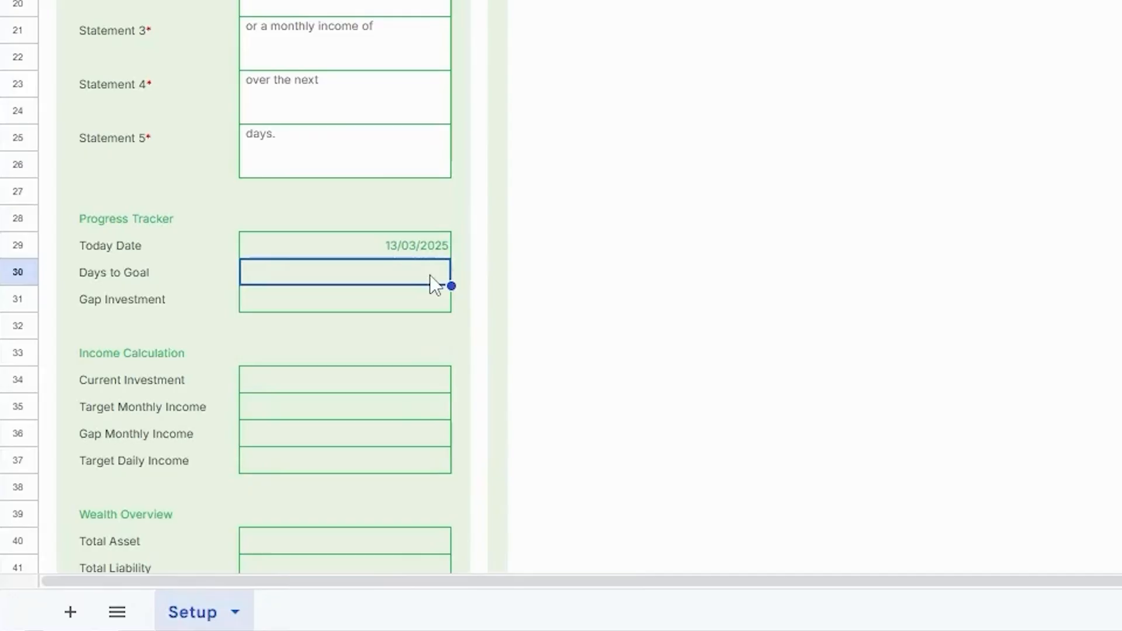
{"action": "type", "text": "="}
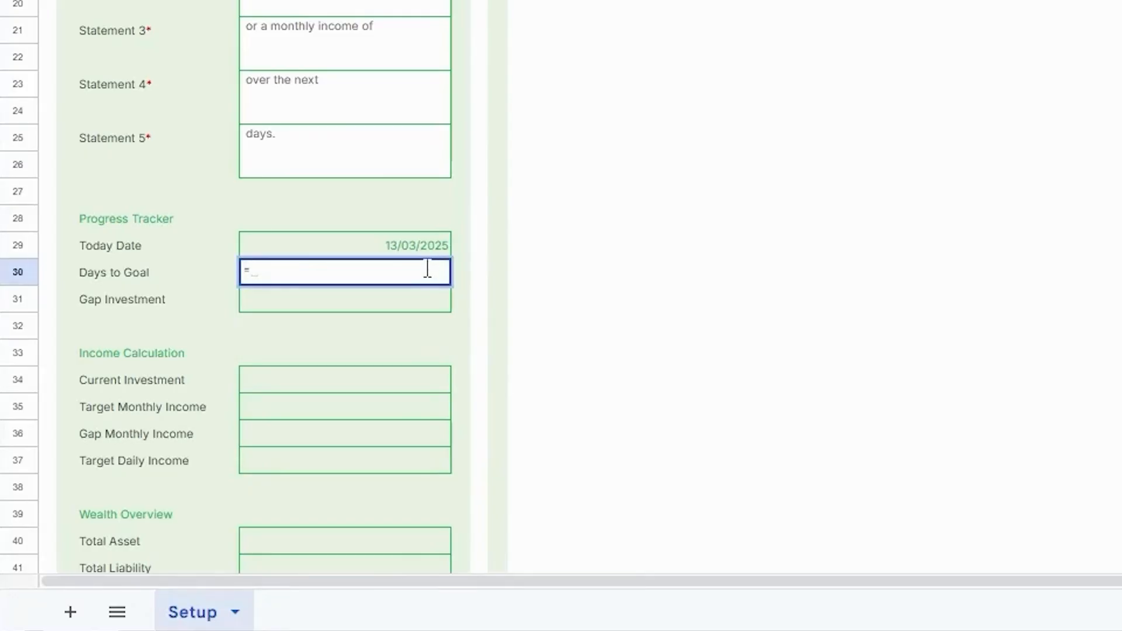
{"action": "type", "text": "today"}
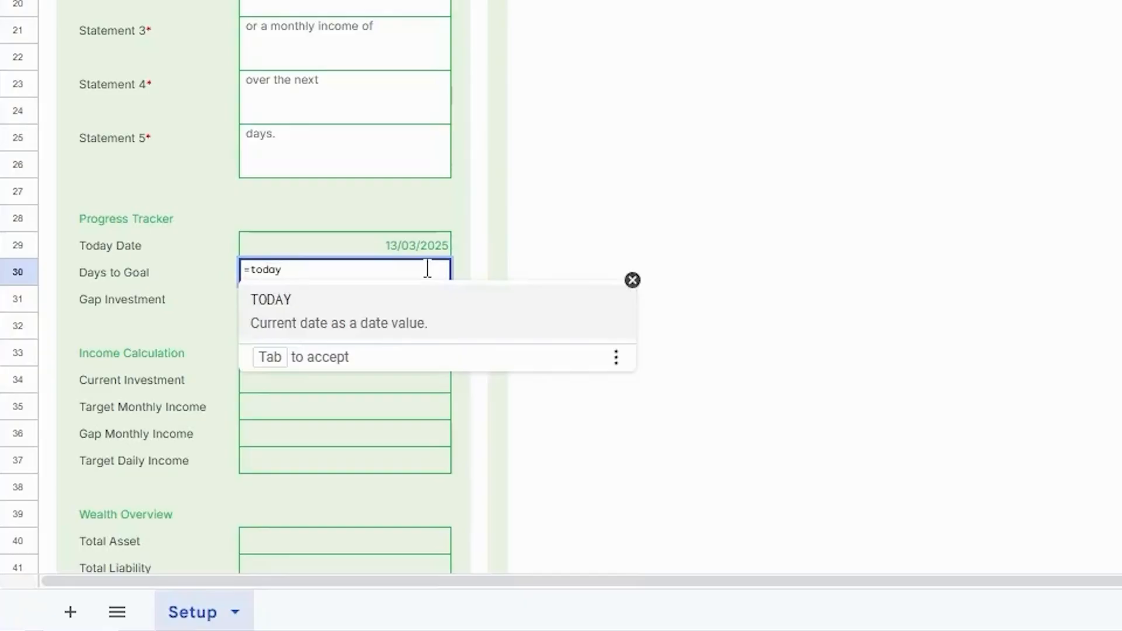
{"action": "key", "text": "BackSpace"}
{"action": "key", "text": "BackSpace"}
{"action": "key", "text": "BackSpace"}
{"action": "key", "text": "BackSpace"}
{"action": "key", "text": "BackSpace"}
{"action": "key", "text": "BackSpace"}
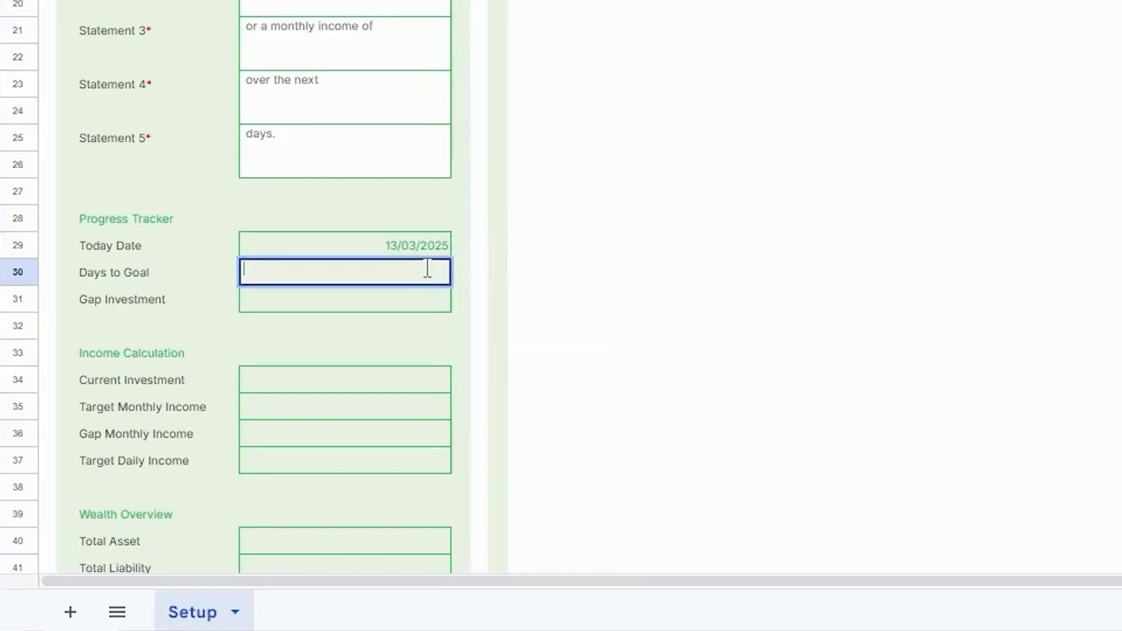
{"action": "key", "text": "Return"}
{"action": "key", "text": "Up"}
{"action": "key", "text": "Up"}
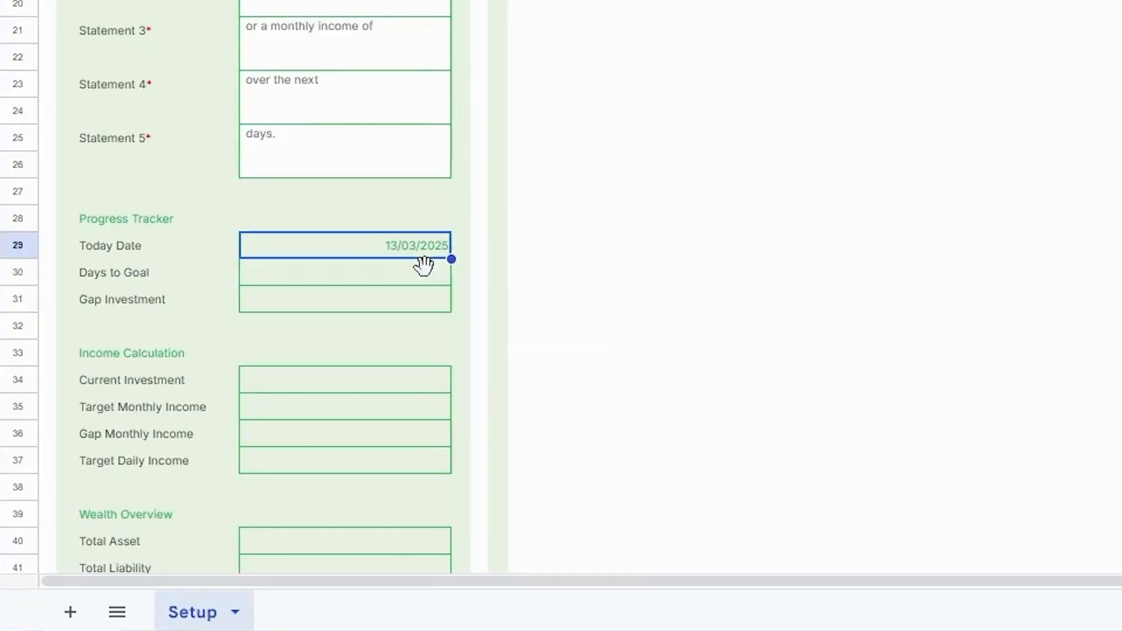
Step: Calculate Days to Goal in D30 as =D5-D29 and Gap Investment in D31 as =D6-D34
{"action": "key", "text": "Down"}
{"action": "type", "text": "=D"}
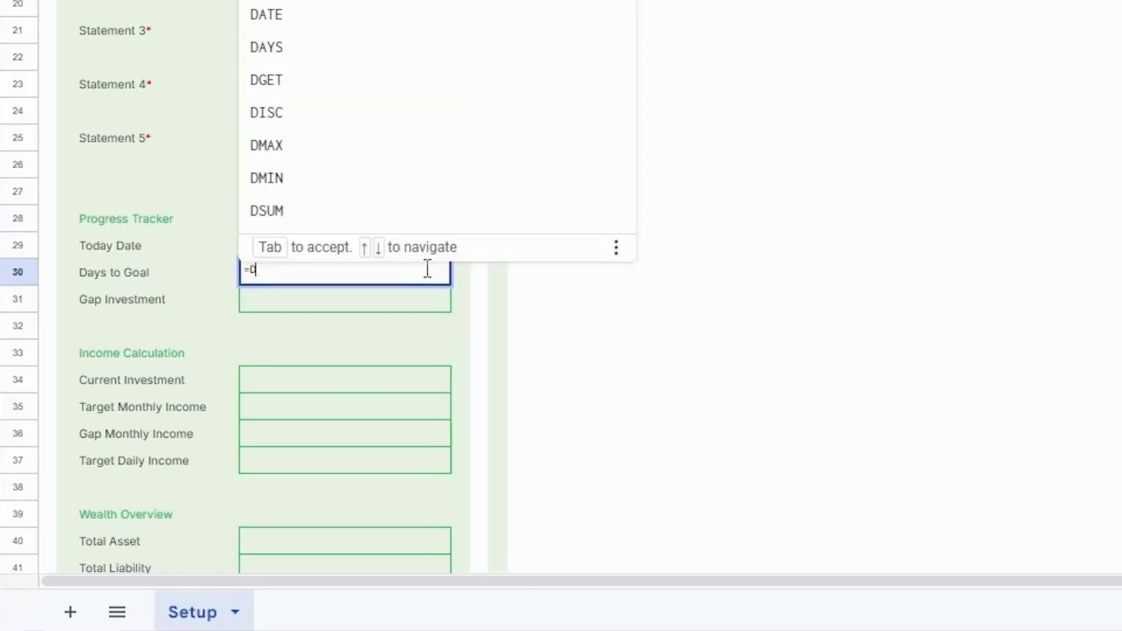
{"action": "type", "text": "5-D29"}
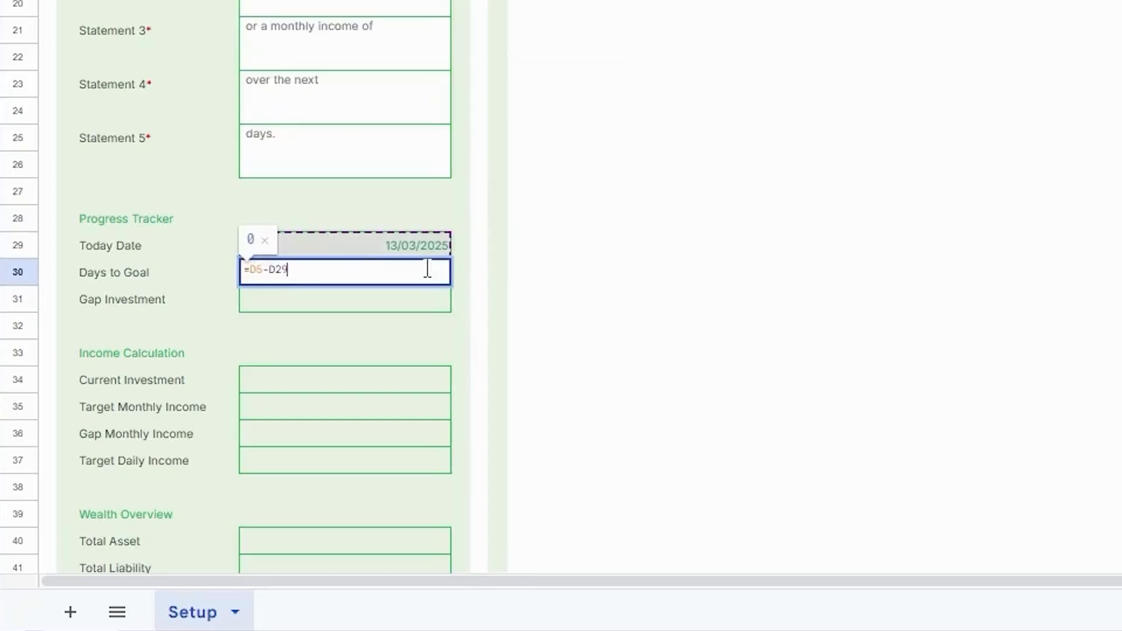
{"action": "key", "text": "Return"}
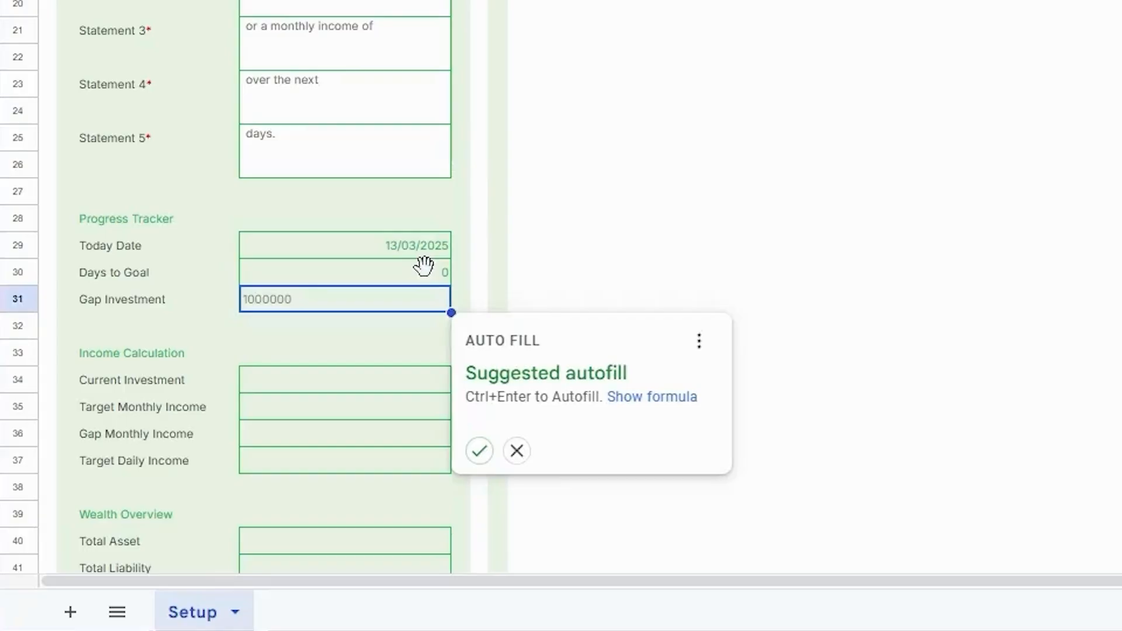
{"action": "type", "text": "=D"}
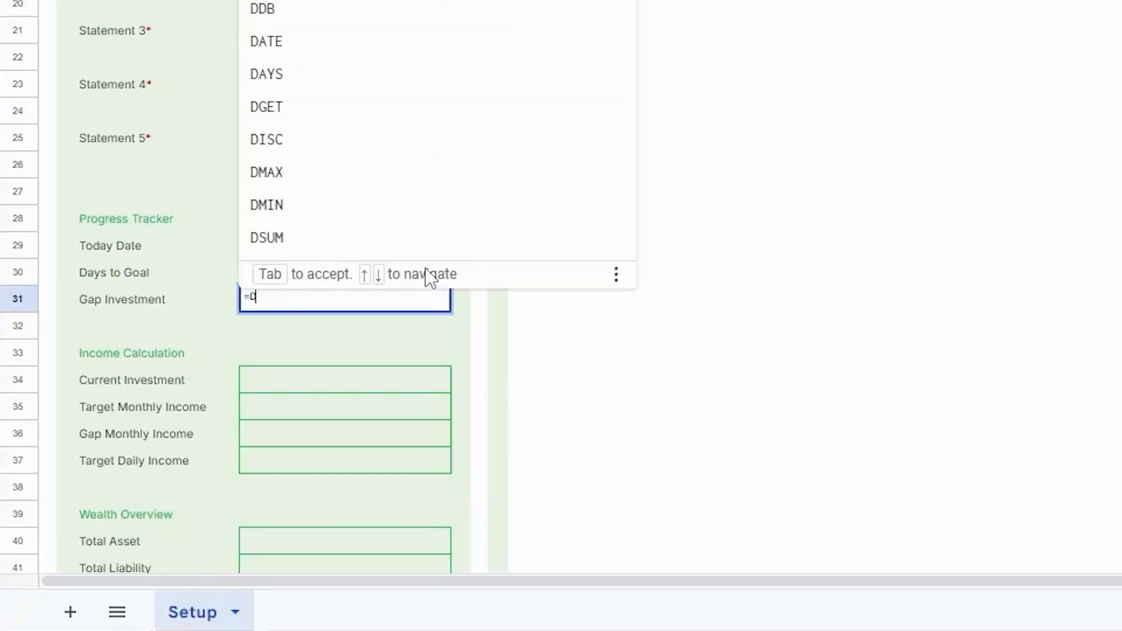
{"action": "type", "text": "6-D34"}
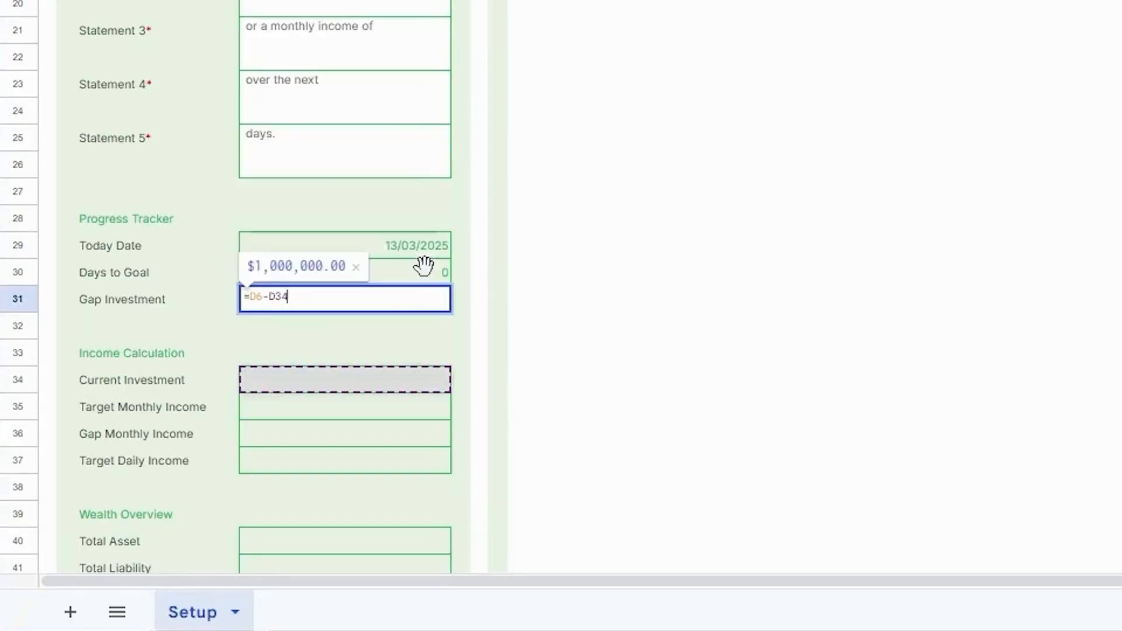
{"action": "key", "text": "Return"}
Step: Enter =D46 as Current Investment in D34 and =(D31/(D30/30))+D8 as Target Monthly Income in D35
{"action": "key", "text": "Down"}
{"action": "key", "text": "Down"}
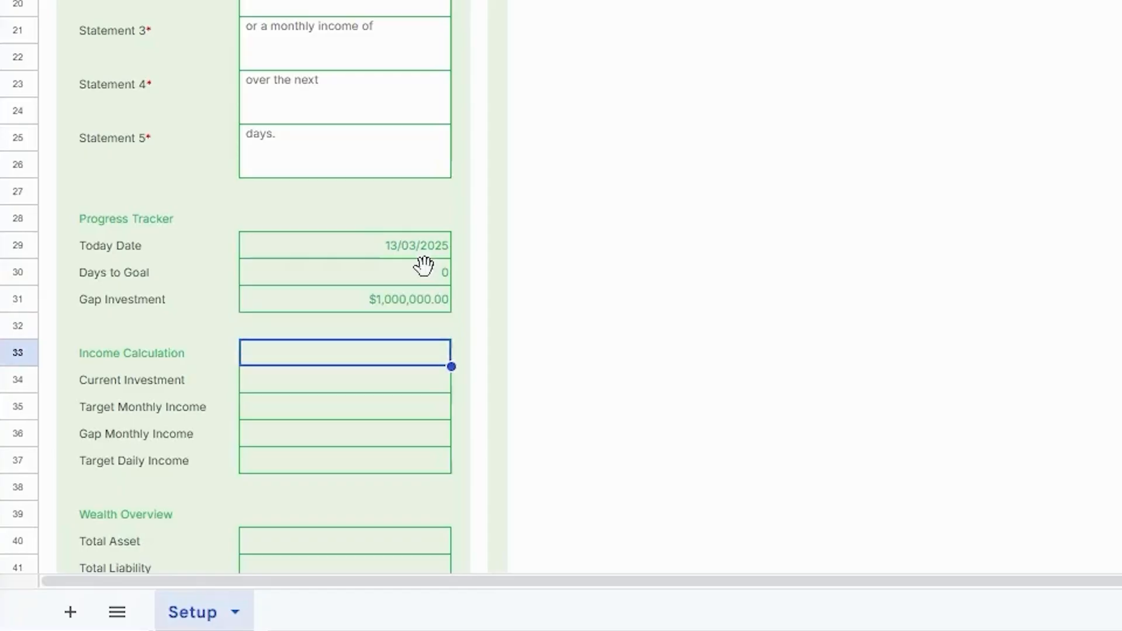
{"action": "type", "text": "="}
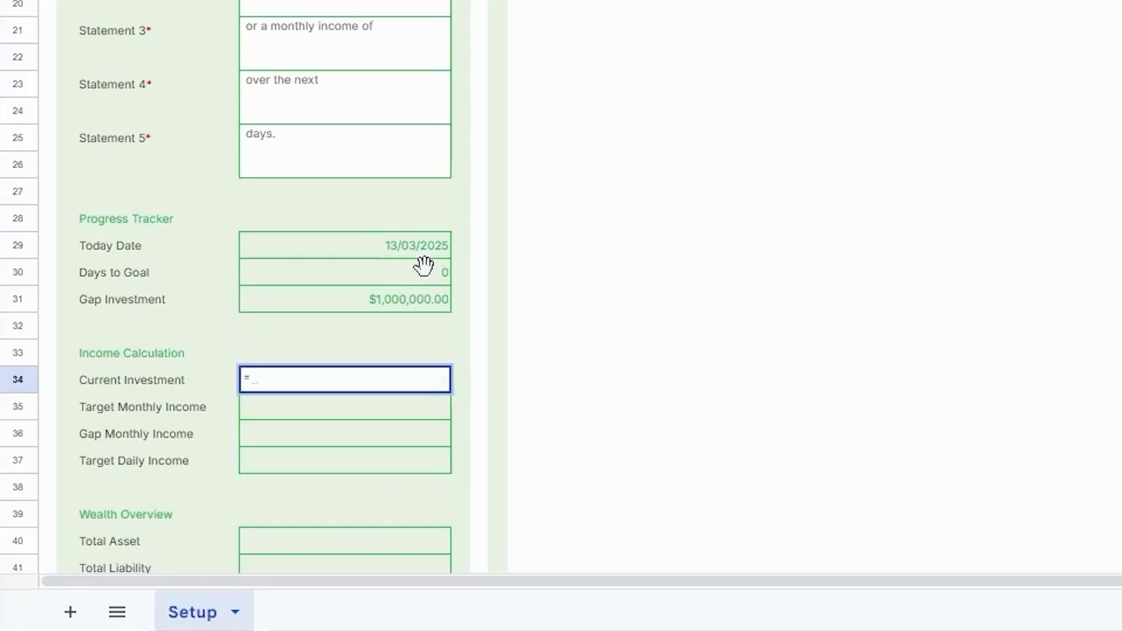
{"action": "type", "text": "D46"}
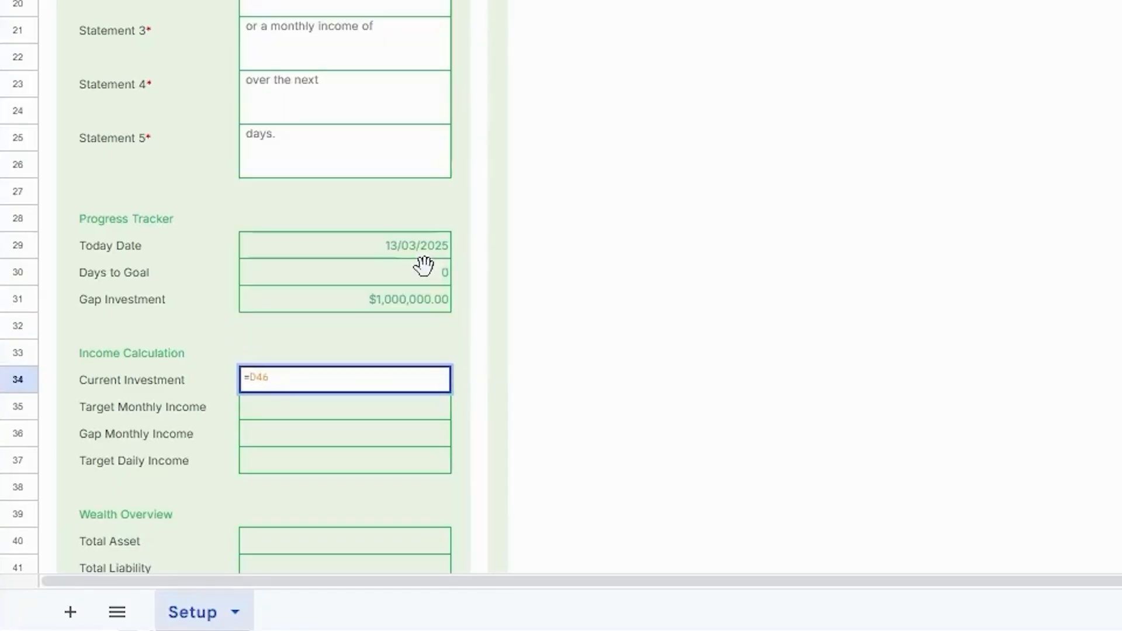
{"action": "key", "text": "Return"}
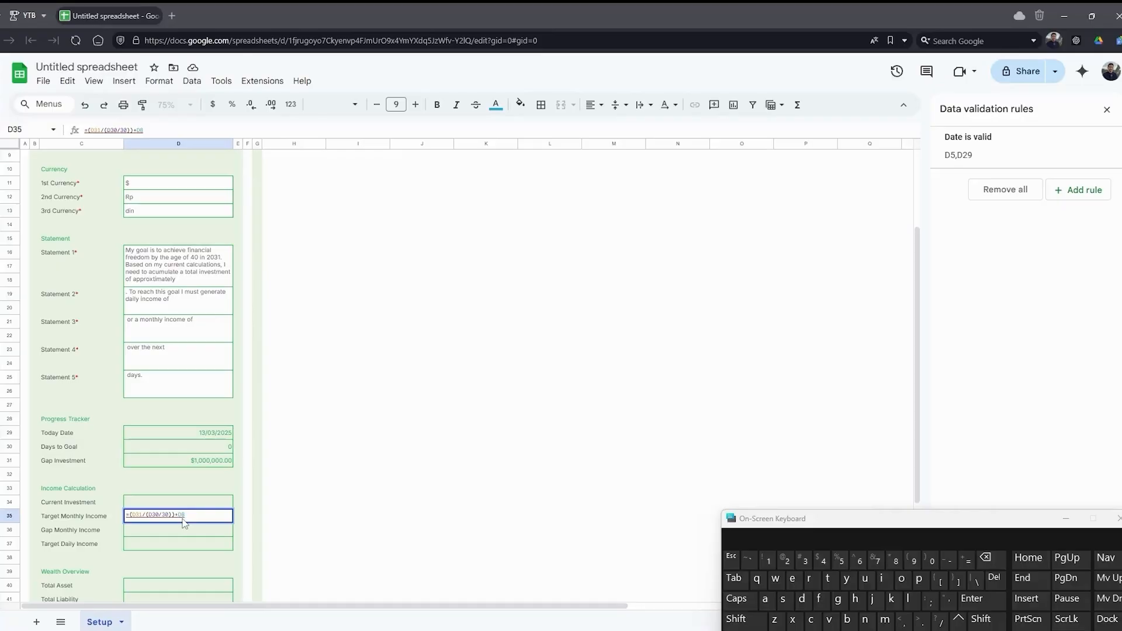
{"action": "key", "text": "Return"}
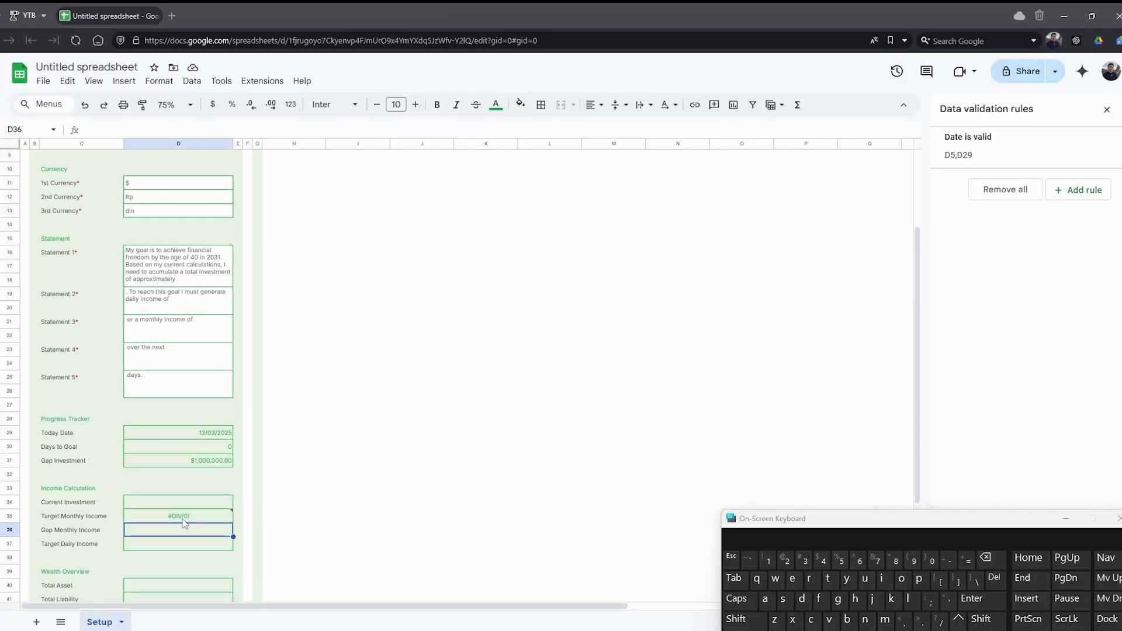
Step: Calculate Gap Monthly Income in D36 as =D35-D7 and Target Daily Income in D37 as =D35/30
{"action": "type", "text": "=D"}
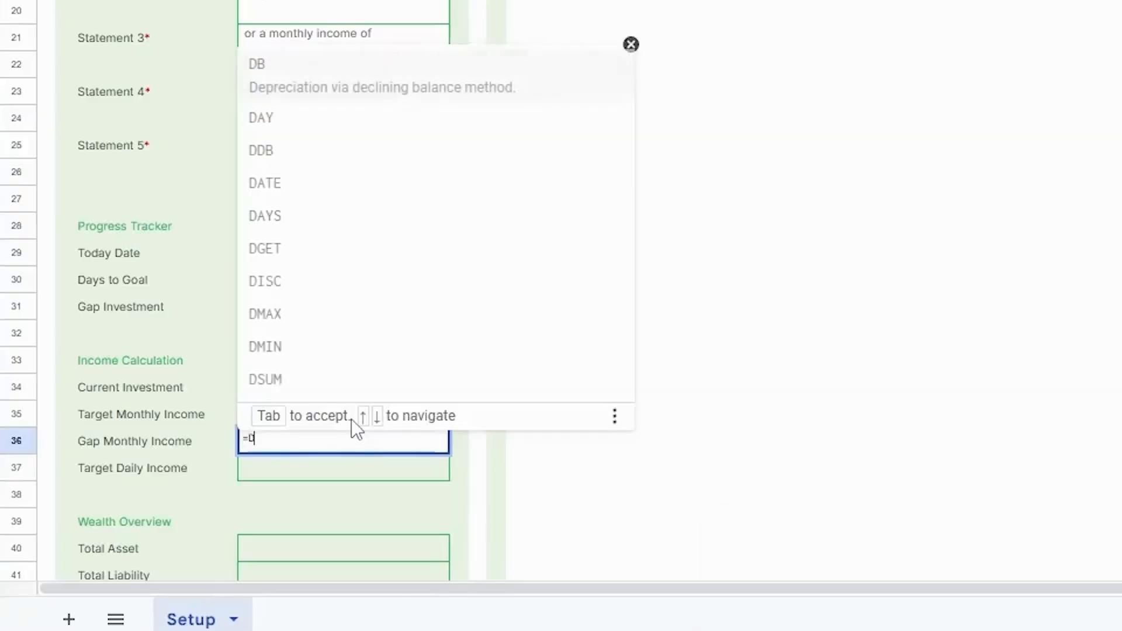
{"action": "type", "text": "35-D7"}
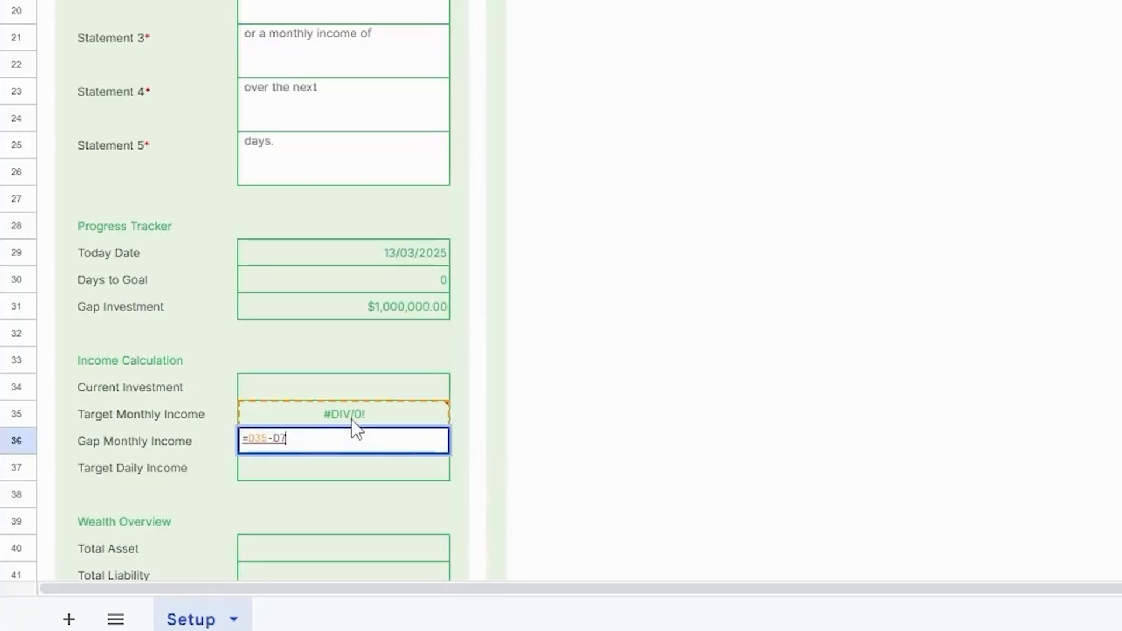
{"action": "key", "text": "Return"}
{"action": "type", "text": "="}
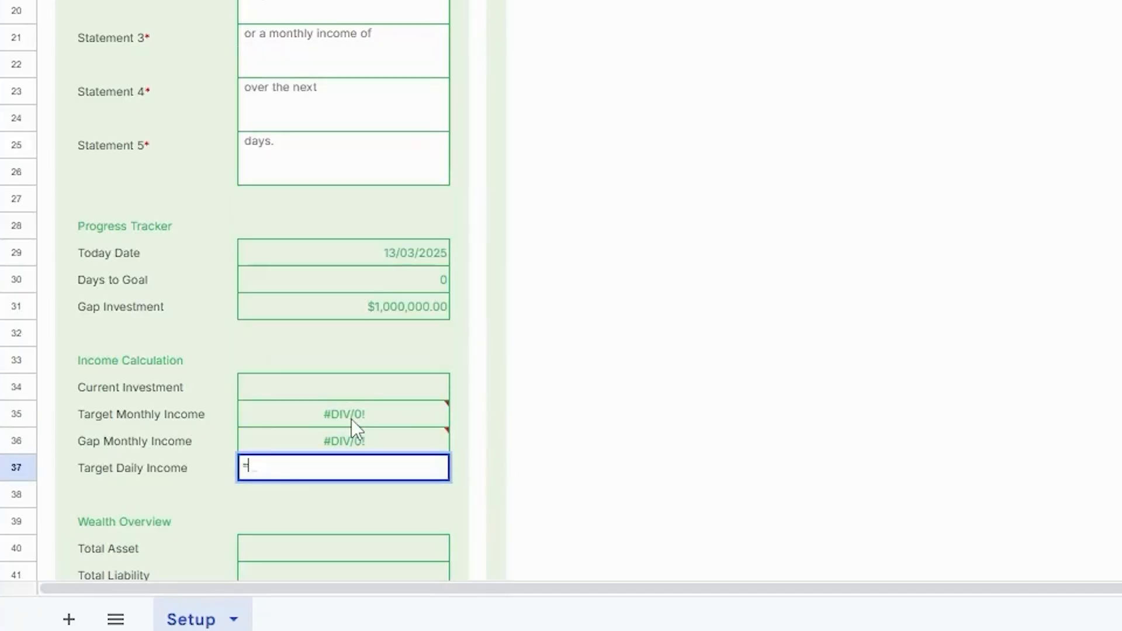
{"action": "type", "text": "D35/30"}
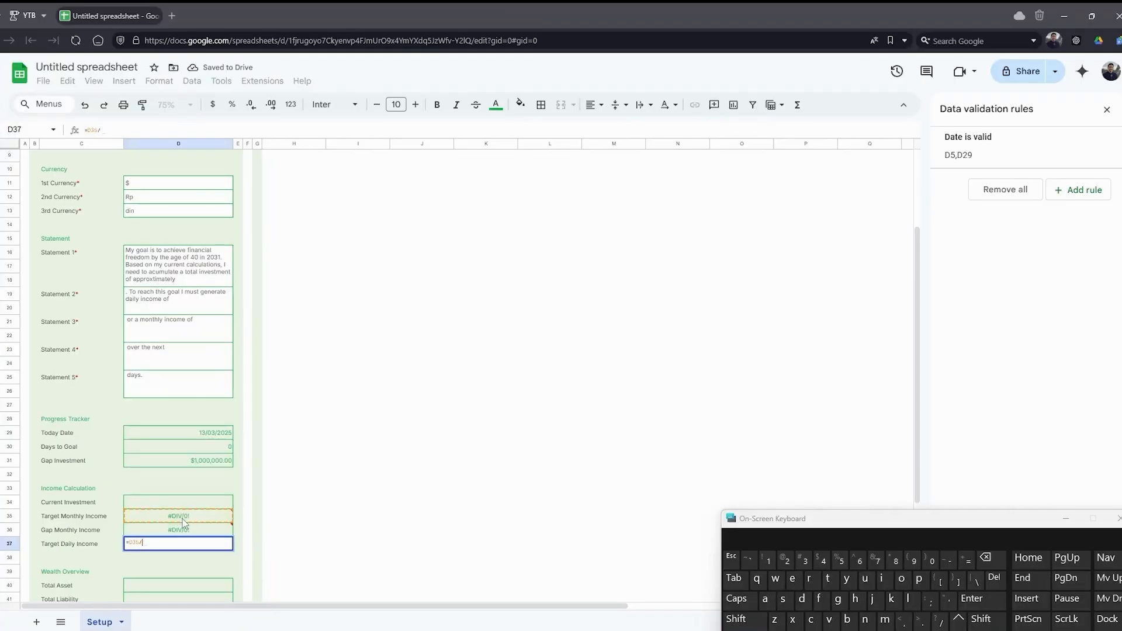
{"action": "key", "text": "Return"}
Step: Enter =SUM(Calculation!T5:T47) as Total Asset in D40 and copy the formula text
{"action": "key", "text": "Down"}
{"action": "key", "text": "Down"}
{"action": "scroll", "coordinate": [204, 539], "scroll_direction": "down", "scroll_amount": 3}
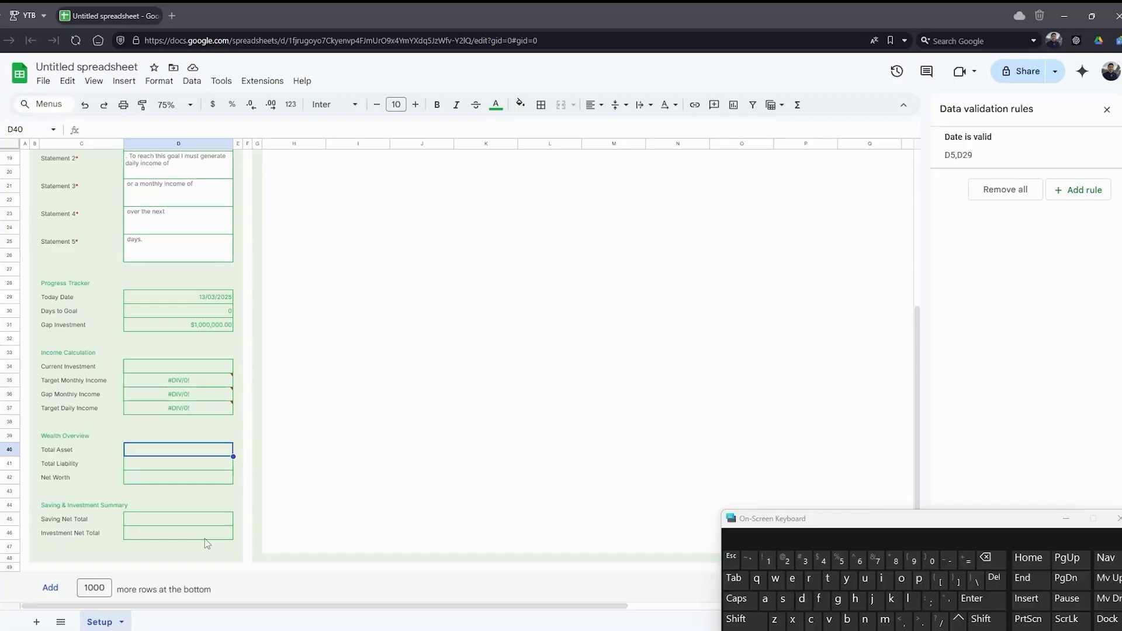
{"action": "type", "text": "=SUM(Calculation!T5:T47)"}
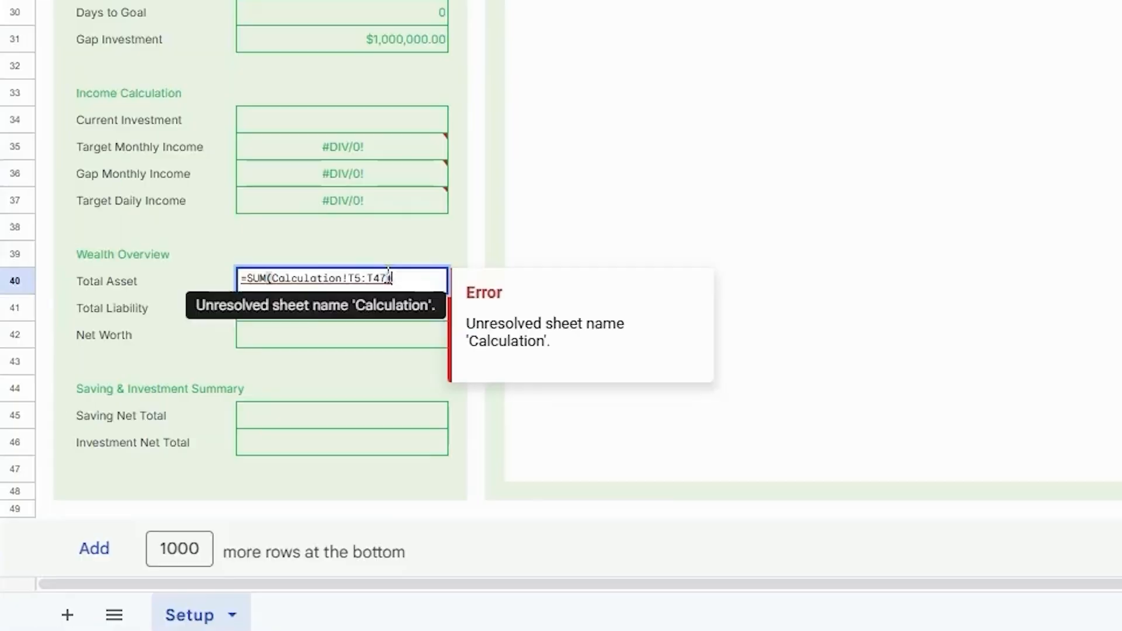
{"action": "left_click_drag", "start_coordinate": [412, 280], "coordinate": [228, 279]}
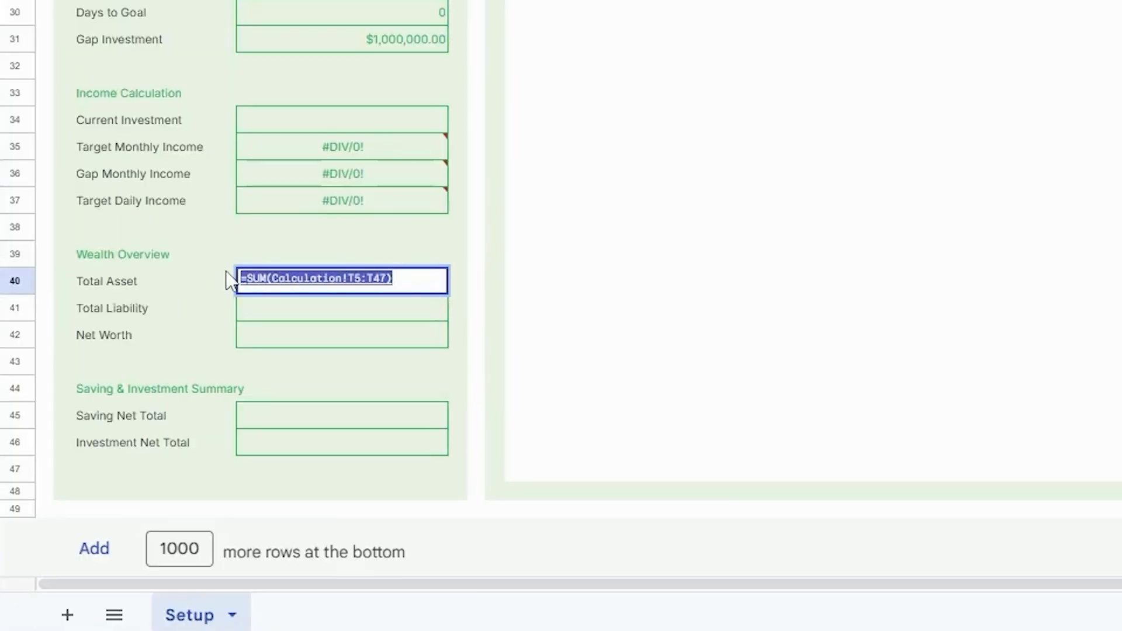
{"action": "key", "text": "End"}
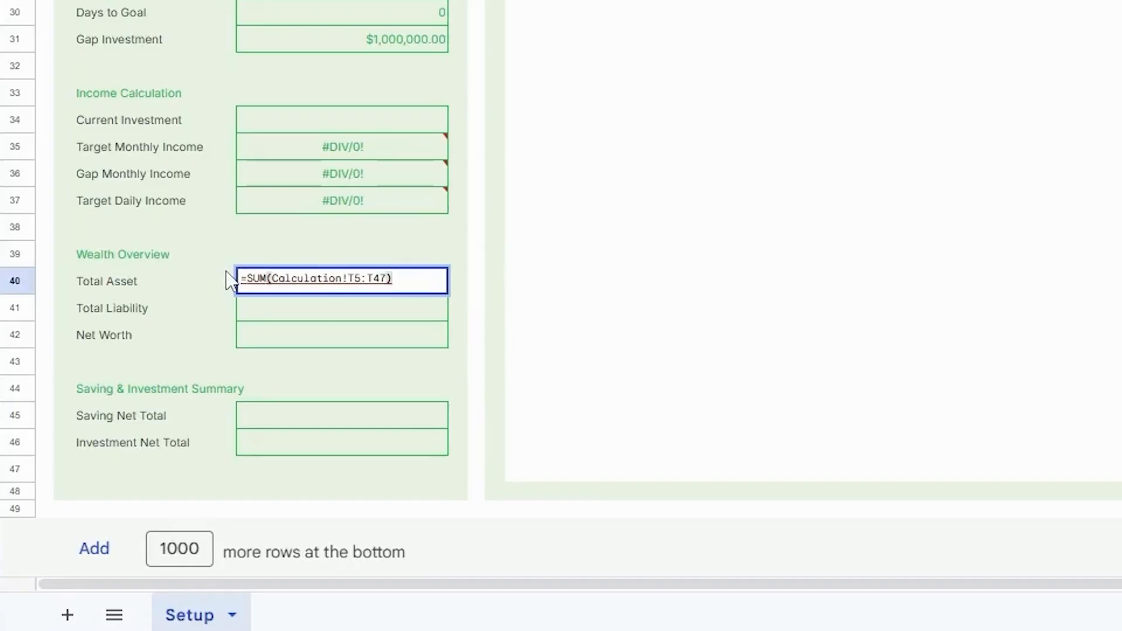
{"action": "key", "text": "ctrl+a"}
{"action": "key", "text": "ctrl+c"}
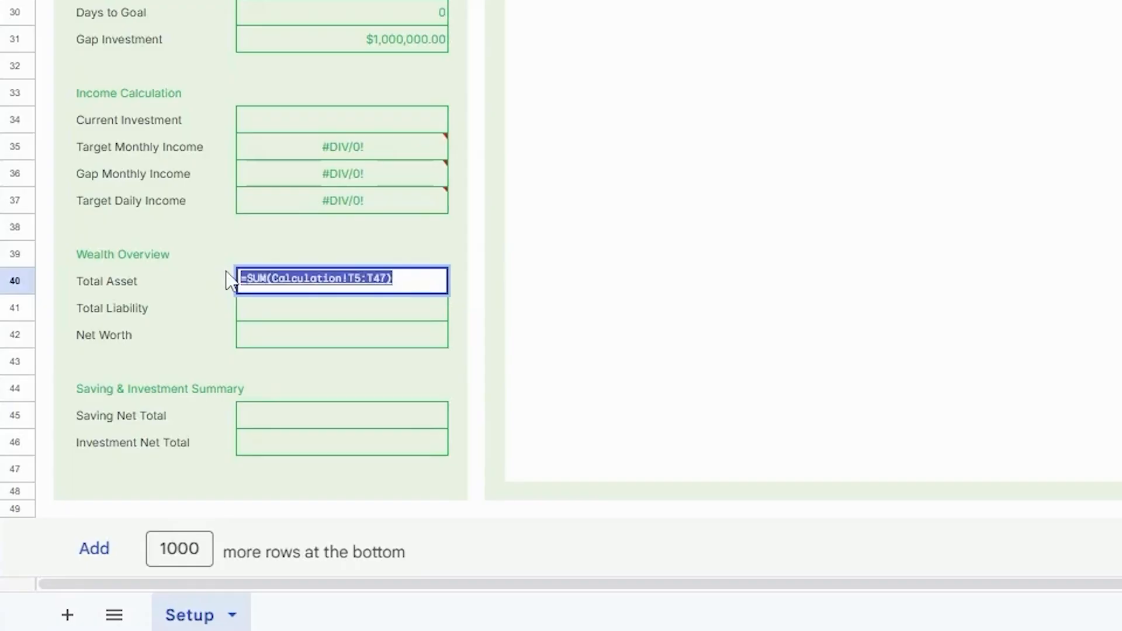
{"action": "key", "text": "Return"}
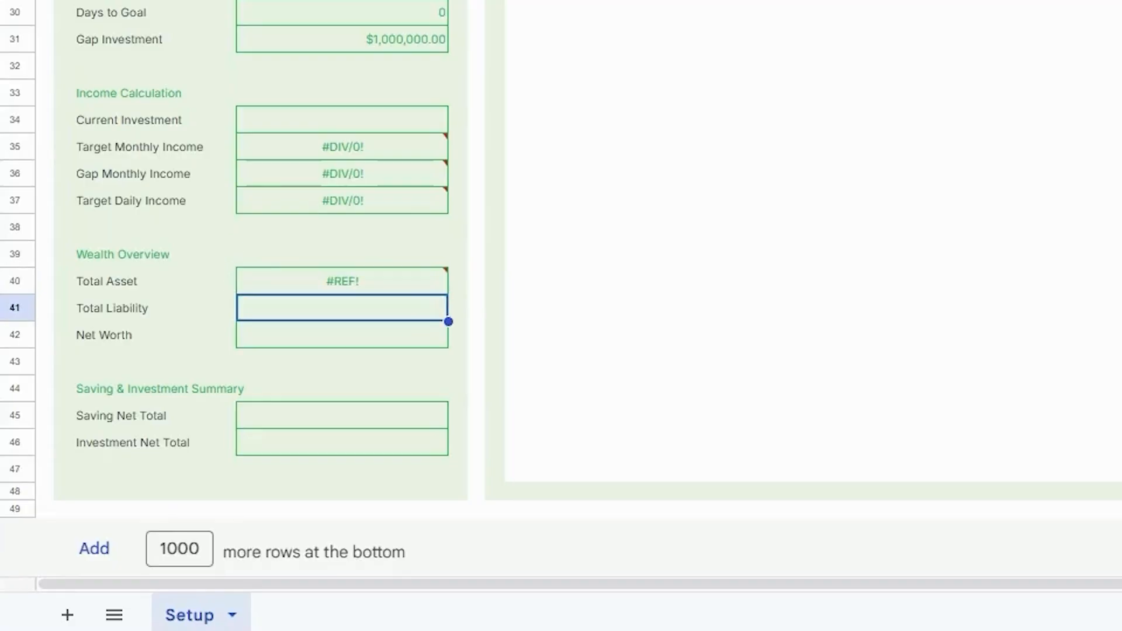
Step: Paste the copied SUM formula into the Total Liability cell D41 and change the start of its range to Q5
{"action": "double_click", "coordinate": [314, 310]}
{"action": "key", "text": "ctrl+v"}
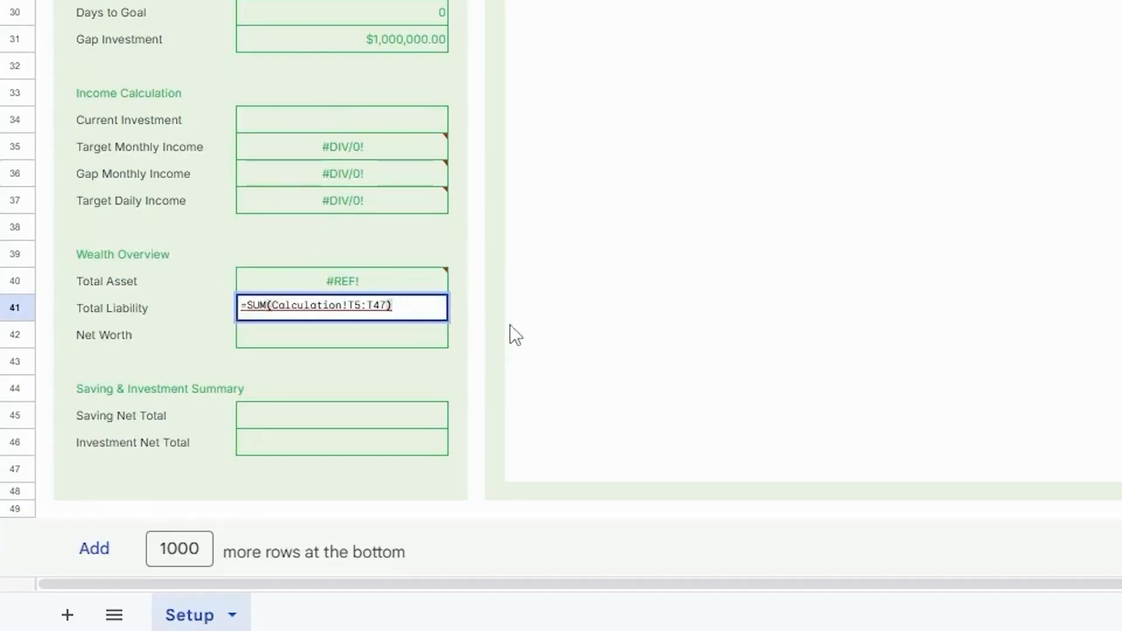
{"action": "key", "text": "Left"}
{"action": "key", "text": "Left"}
{"action": "key", "text": "Left"}
{"action": "key", "text": "Left"}
{"action": "key", "text": "Left"}
{"action": "key", "text": "Left"}
{"action": "key", "text": "shift+Left"}
{"action": "type", "text": "Q"}
{"action": "key", "text": "Right"}
{"action": "key", "text": "Right"}
{"action": "key", "text": "Right"}
{"action": "key", "text": "shift+Left"}
{"action": "key", "text": "Left"}
{"action": "key", "text": "shift+Right"}
{"action": "key", "text": "shift+Right"}
{"action": "key", "text": "shift+Right"}
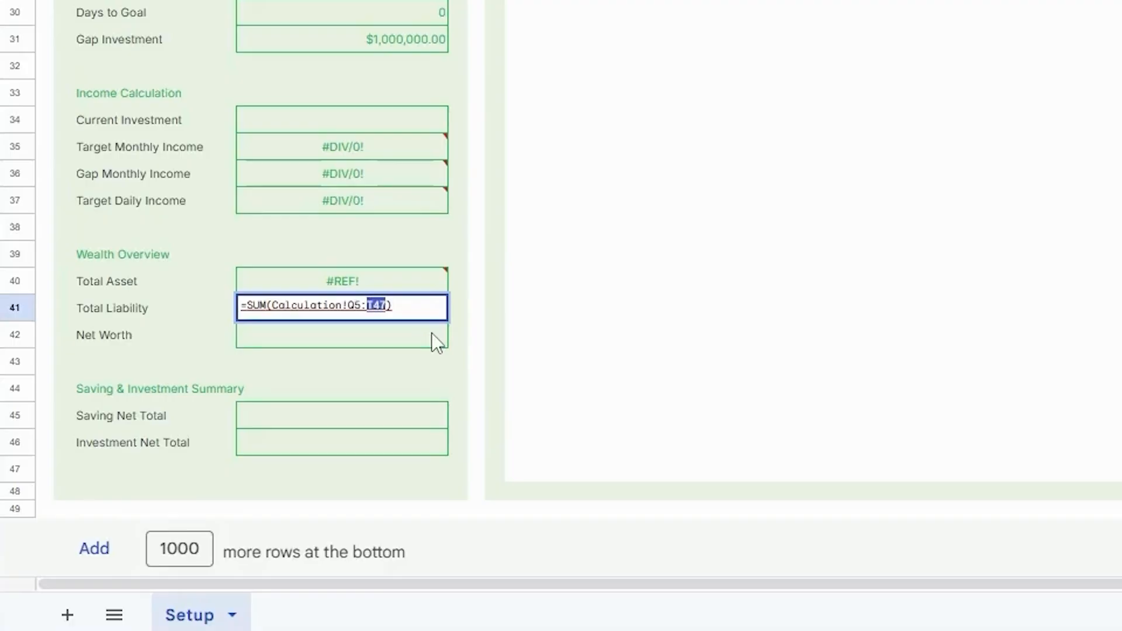
{"action": "key", "text": "Return"}
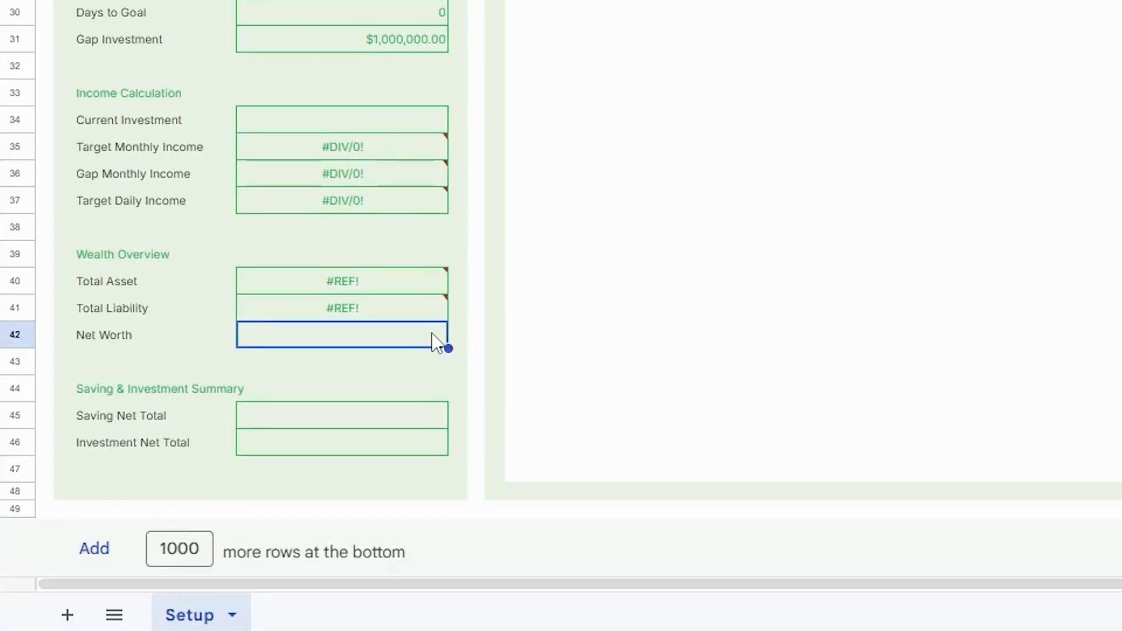
Step: Begin the Net Worth formula in D42 with =D
{"action": "type", "text": "=D"}
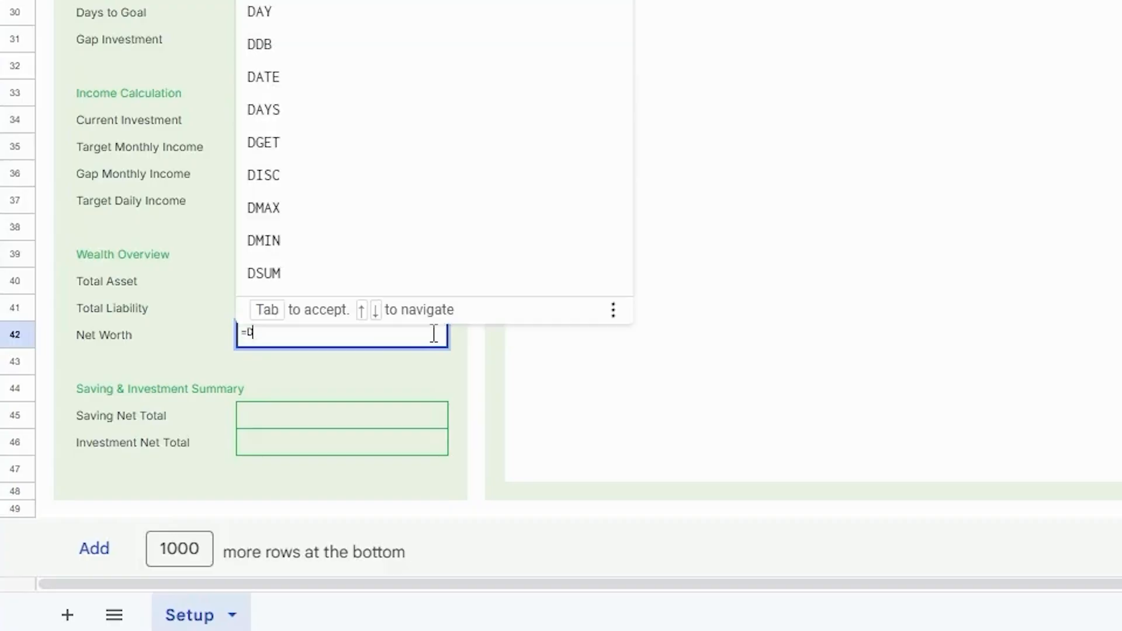
Step: Complete the Net Worth formula in D42 as =D40-D41
{"action": "type", "text": "40-"}
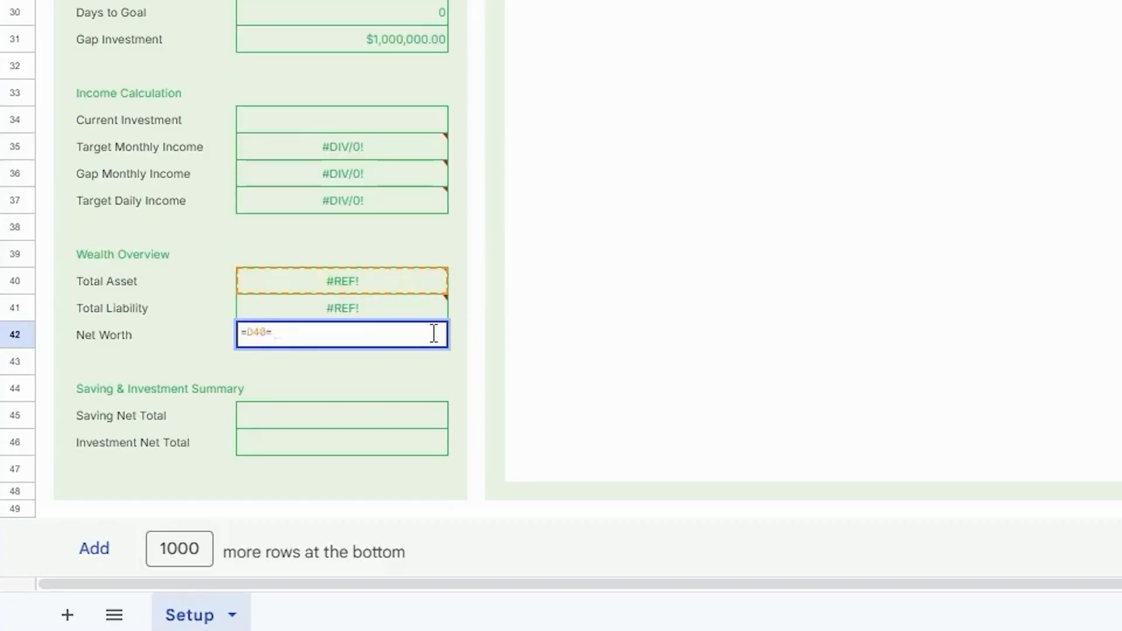
{"action": "type", "text": "D41"}
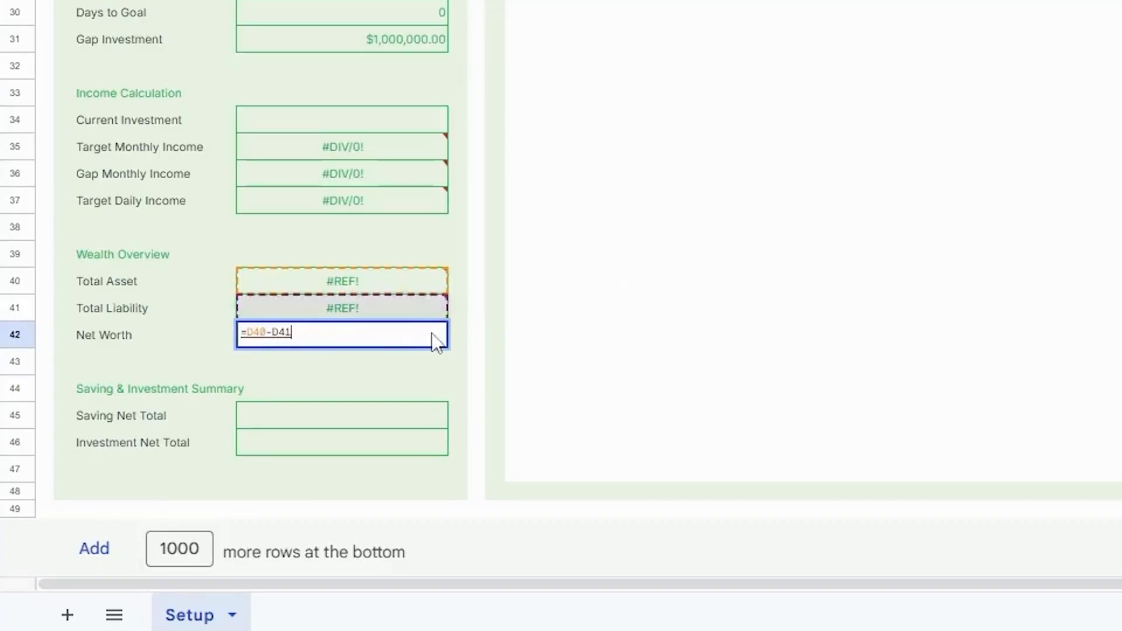
{"action": "key", "text": "Return"}
Step: Enter the Saving Net Total formula in D45 by pasting the copied SUM formula and changing its range to Calculation!W5:W47
{"action": "double_click", "coordinate": [342, 416]}
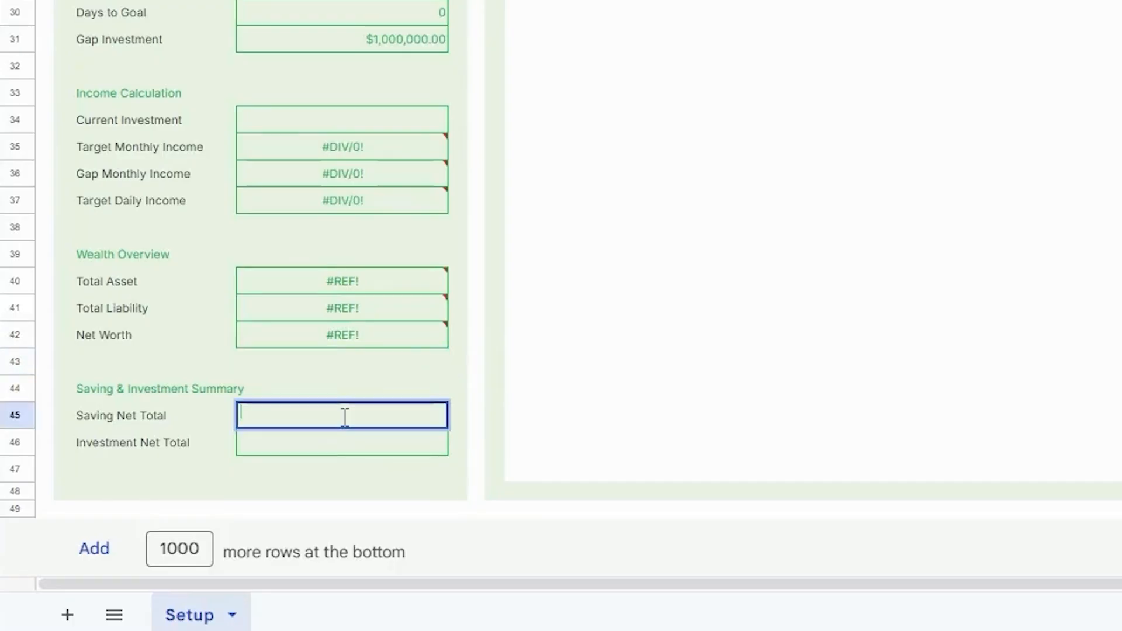
{"action": "key", "text": "ctrl+v"}
{"action": "left_click", "coordinate": [354, 413]}
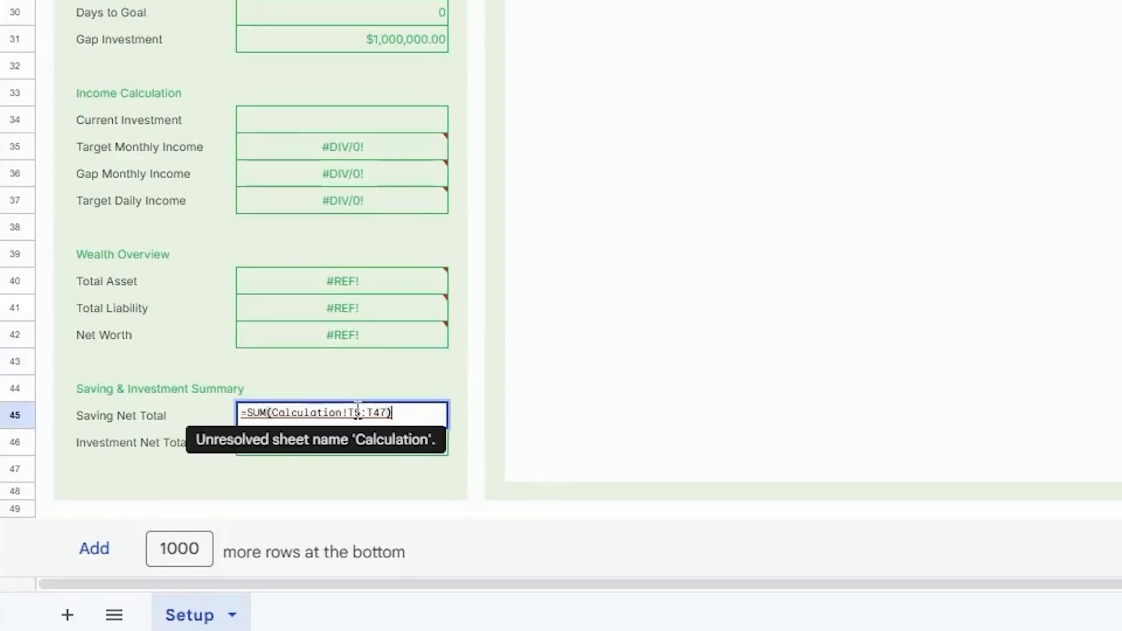
{"action": "key", "text": "BackSpace"}
{"action": "type", "text": "W"}
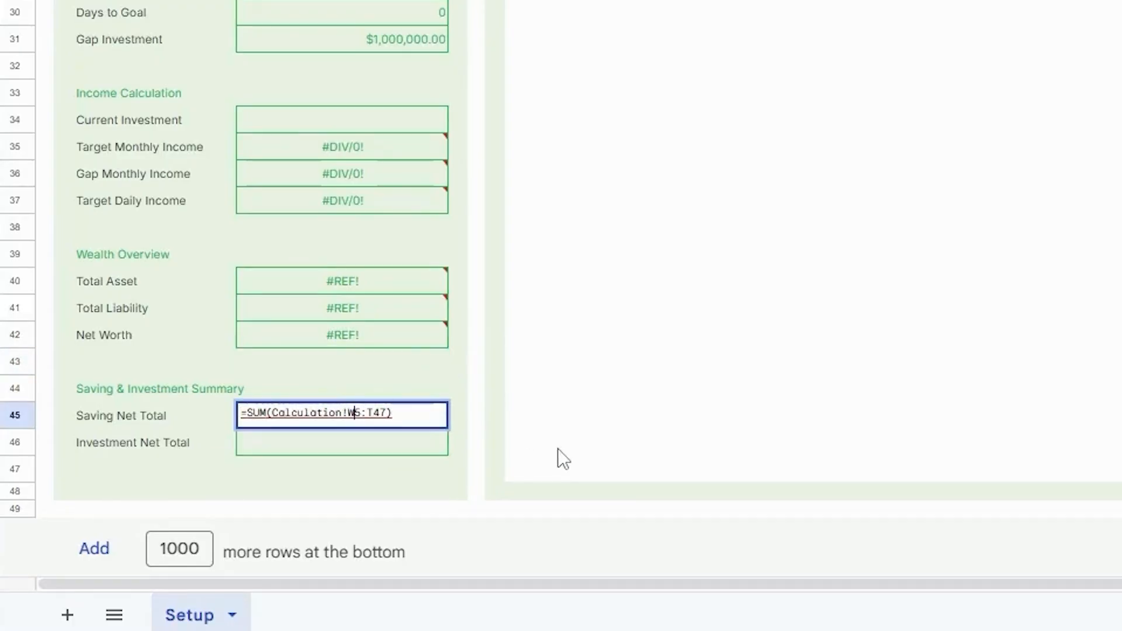
{"action": "key", "text": "BackSpace"}
{"action": "type", "text": "W"}
{"action": "key", "text": "Return"}
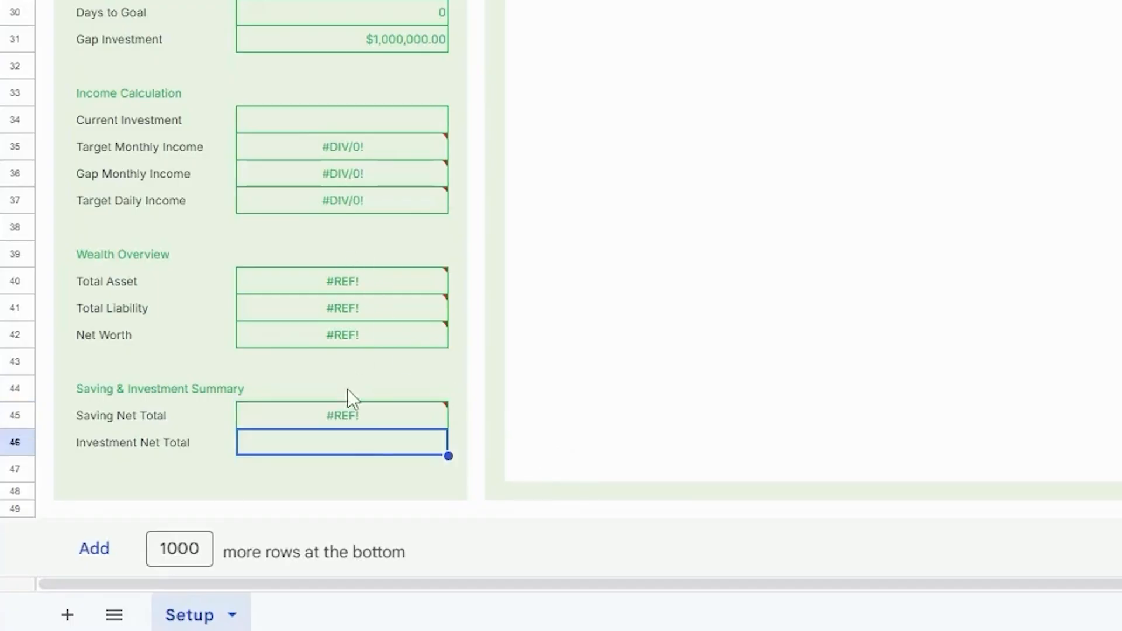
Step: Enter the Investment Net Total formula =SUM(Calculation!Z5:Z47) in D46 by adapting the copied SUM formula
{"action": "double_click", "coordinate": [333, 446]}
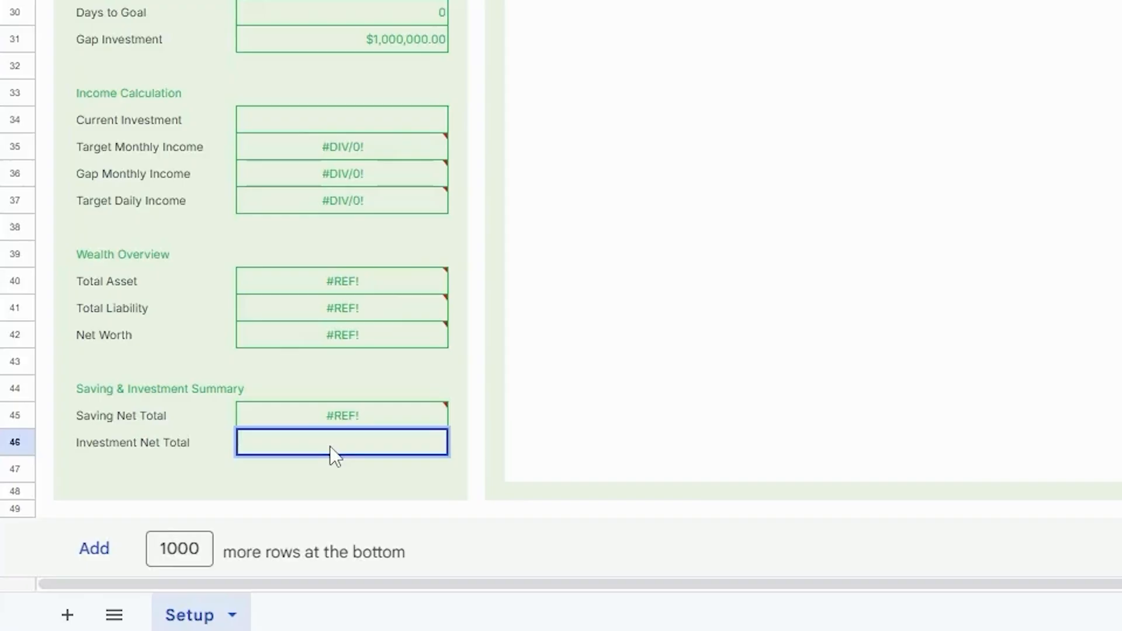
{"action": "key", "text": "ctrl+v"}
{"action": "left_click", "coordinate": [350, 440]}
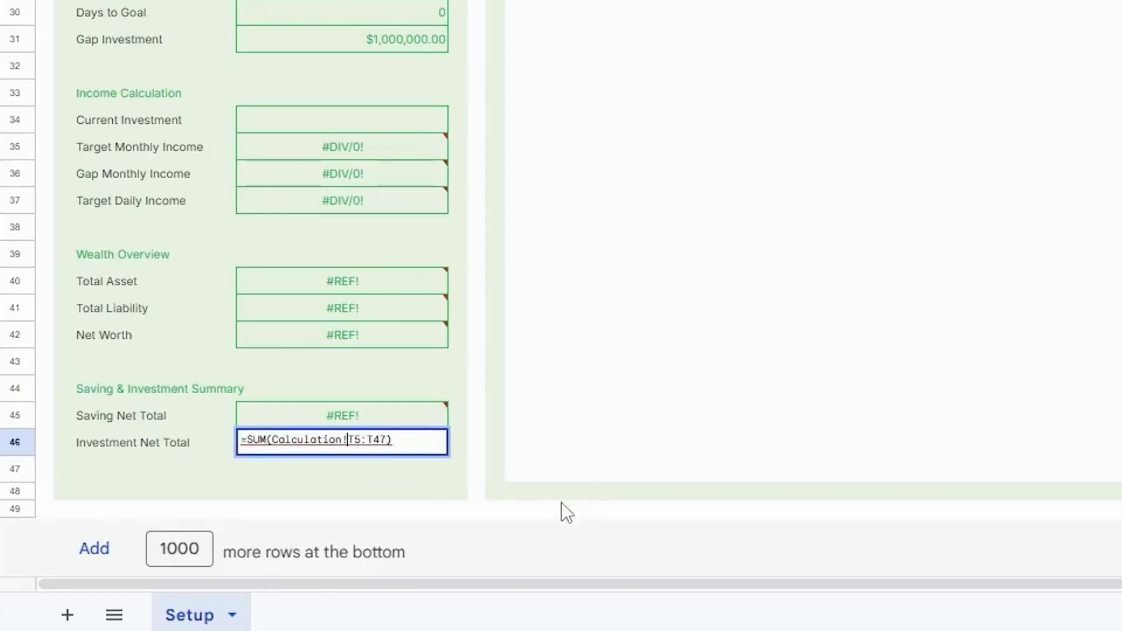
{"action": "key", "text": "shift+Right"}
{"action": "type", "text": "Z"}
{"action": "key", "text": "shift+Right"}
{"action": "key", "text": "shift+Right"}
{"action": "key", "text": "shift+Right"}
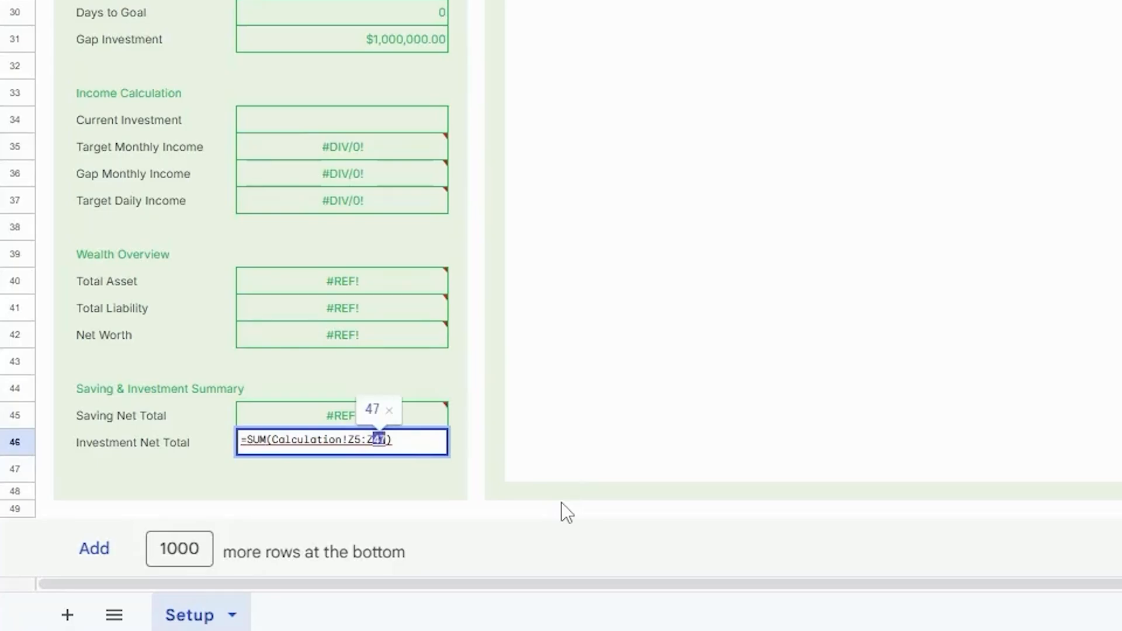
{"action": "type", "text": "Z"}
{"action": "key", "text": "Return"}
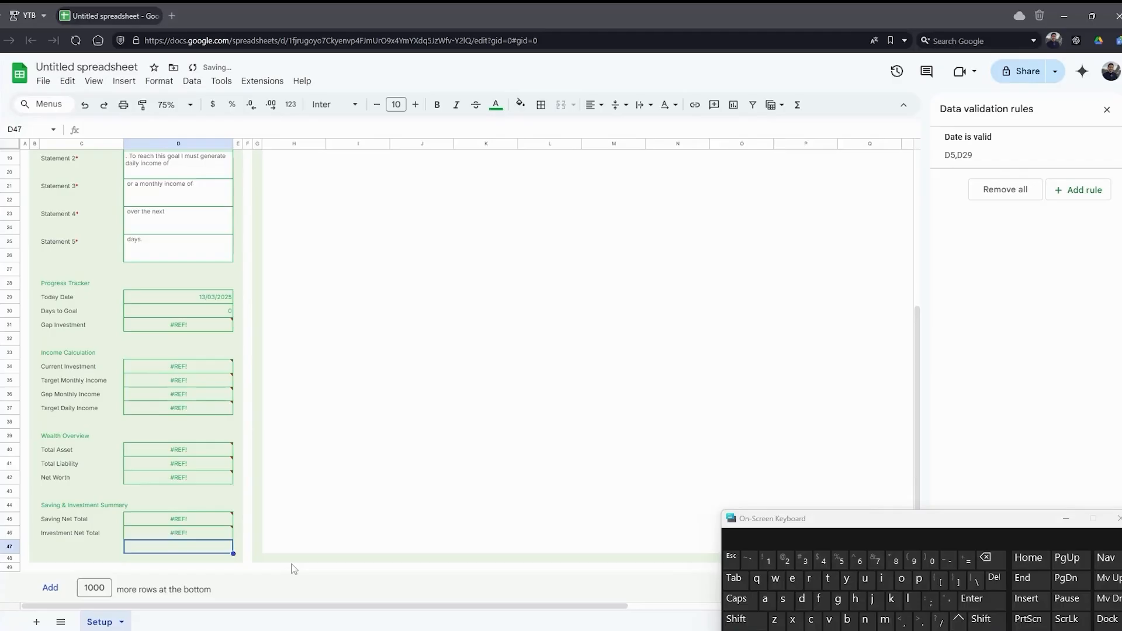
Step: Enter the Dropdown table headers Transaction Type in H4 and Income Source in I4
{"action": "scroll", "coordinate": [294, 569], "scroll_direction": "up", "scroll_amount": 6}
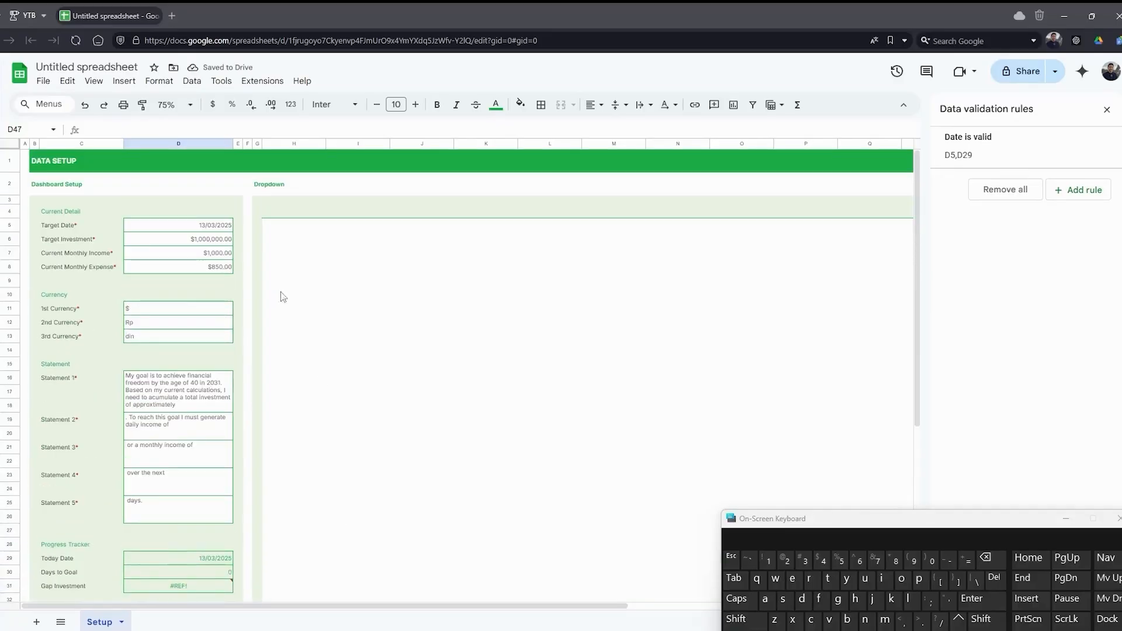
{"action": "left_click", "coordinate": [282, 215]}
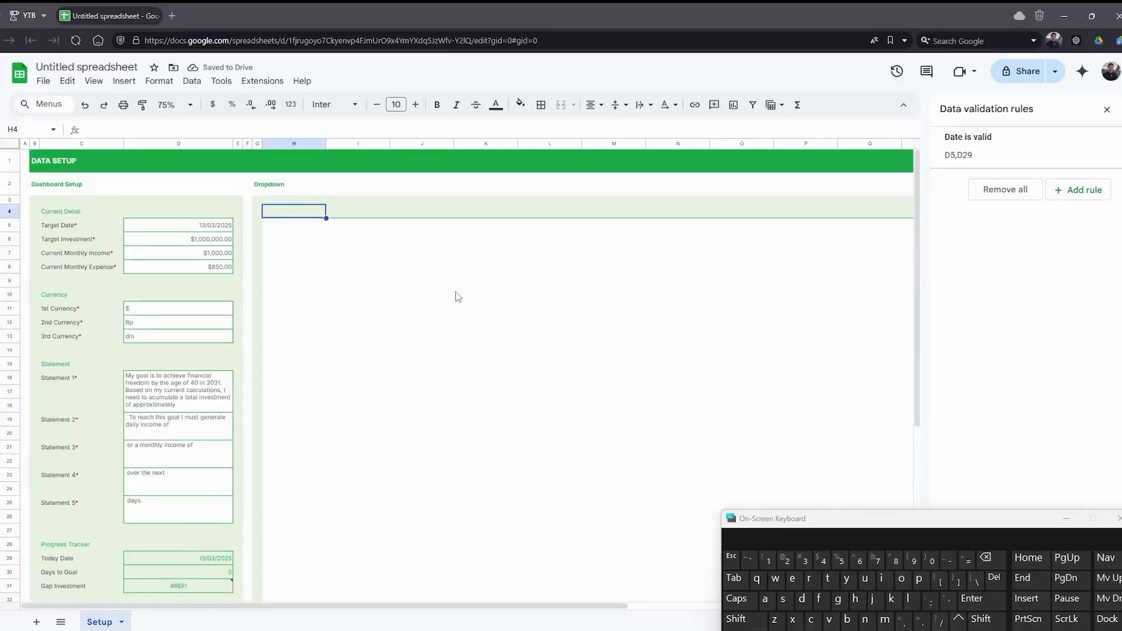
{"action": "type", "text": "Tran"}
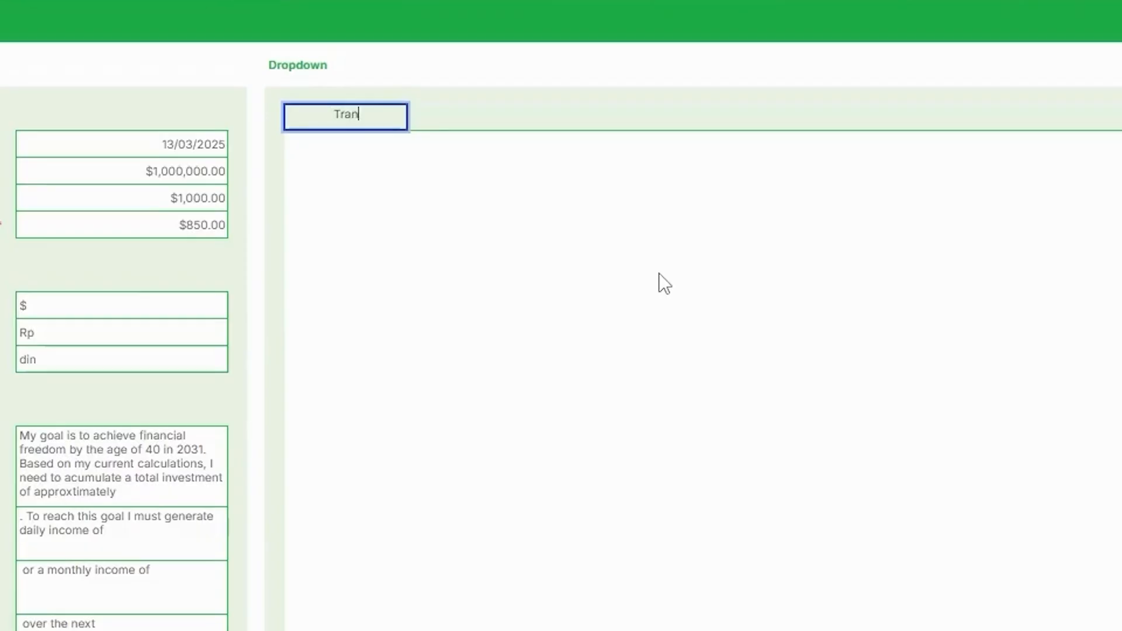
{"action": "type", "text": "saction Type"}
{"action": "key", "text": "Tab"}
{"action": "type", "text": "Income "}
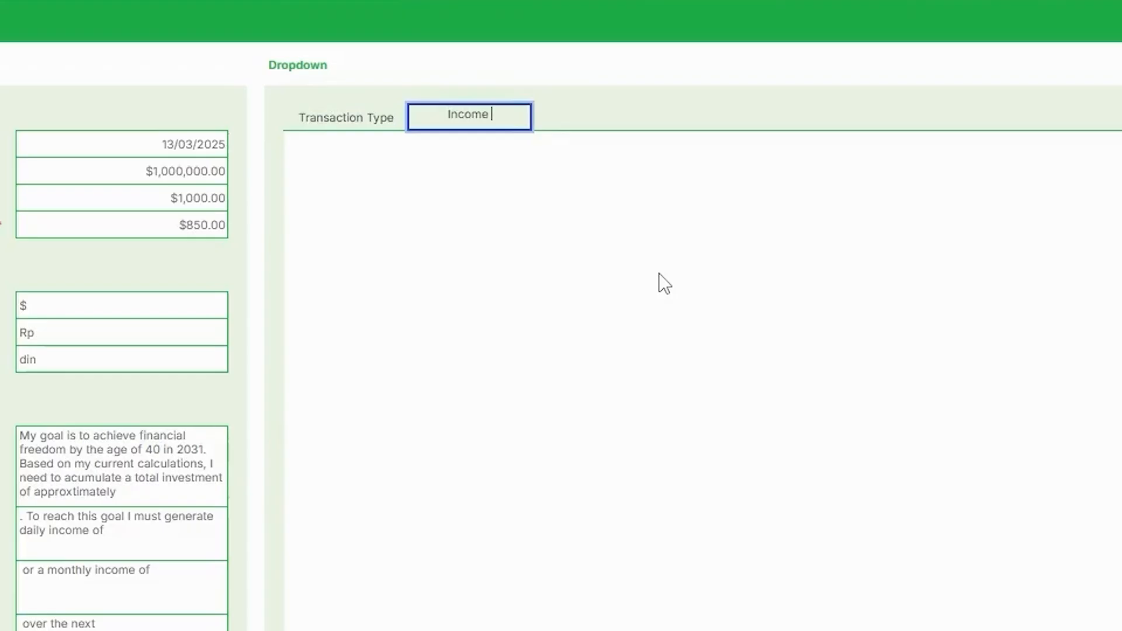
{"action": "type", "text": "Source"}
{"action": "key", "text": "Tab"}
Step: Add the headers Expense Category, Sub Category, Account and Account Logo in J4 through M4
{"action": "type", "text": "E"}
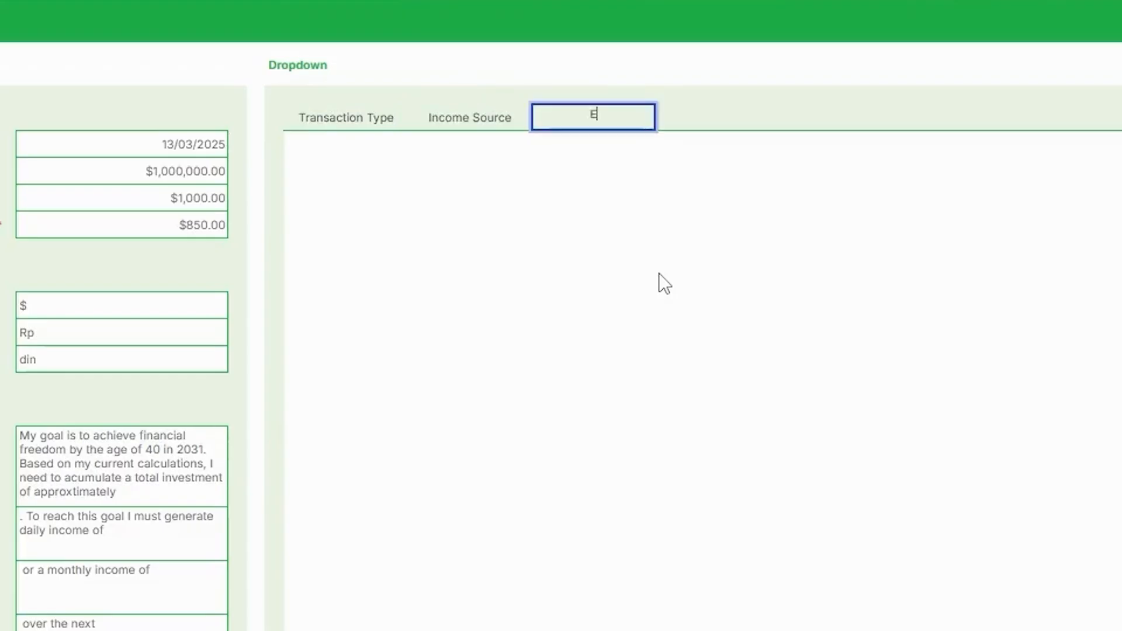
{"action": "type", "text": "xpense Categ"}
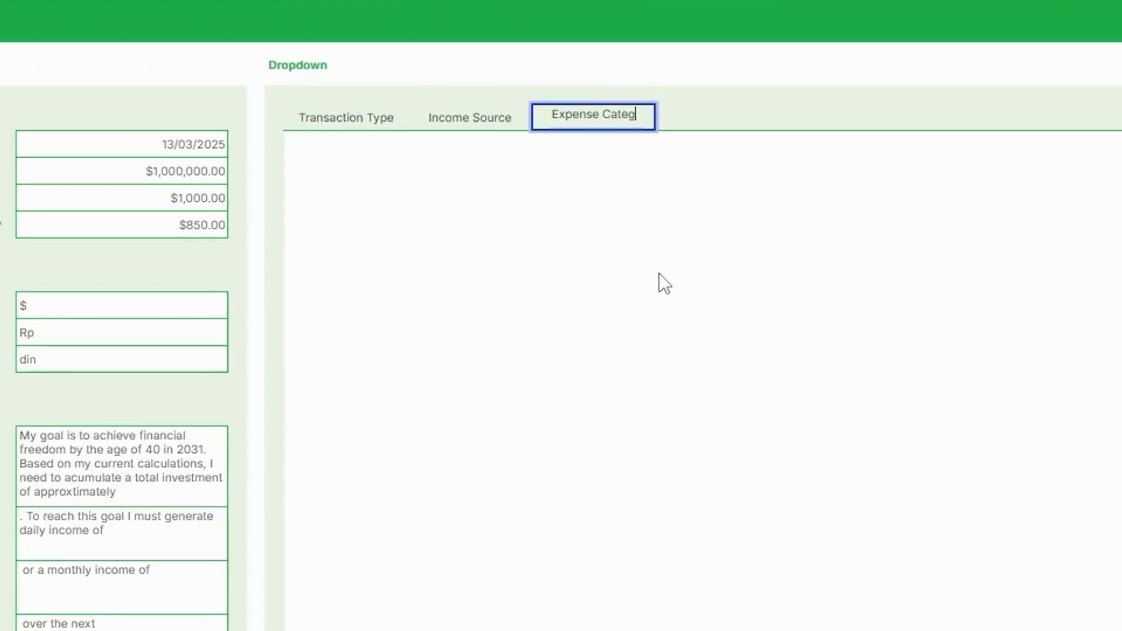
{"action": "type", "text": "ory"}
{"action": "key", "text": "Tab"}
{"action": "type", "text": "Sub Ca"}
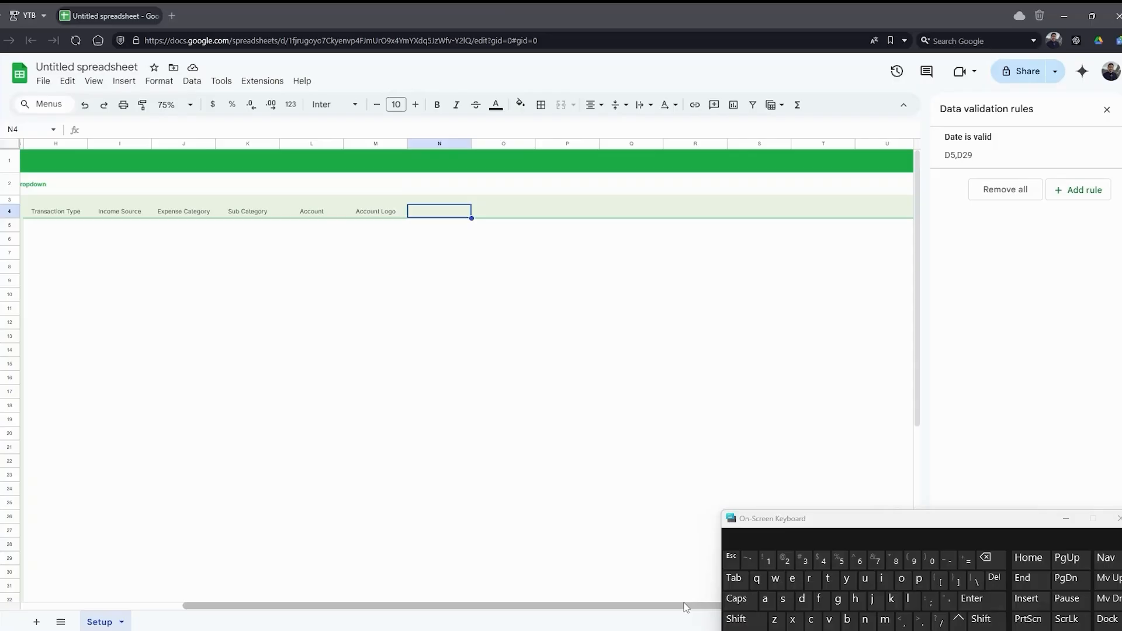
Step: Add the headers Liability, Liabitily Account, Asset, Asset Saving, Asset Investment and Asset Account in N4 through S4
{"action": "type", "text": "Liab"}
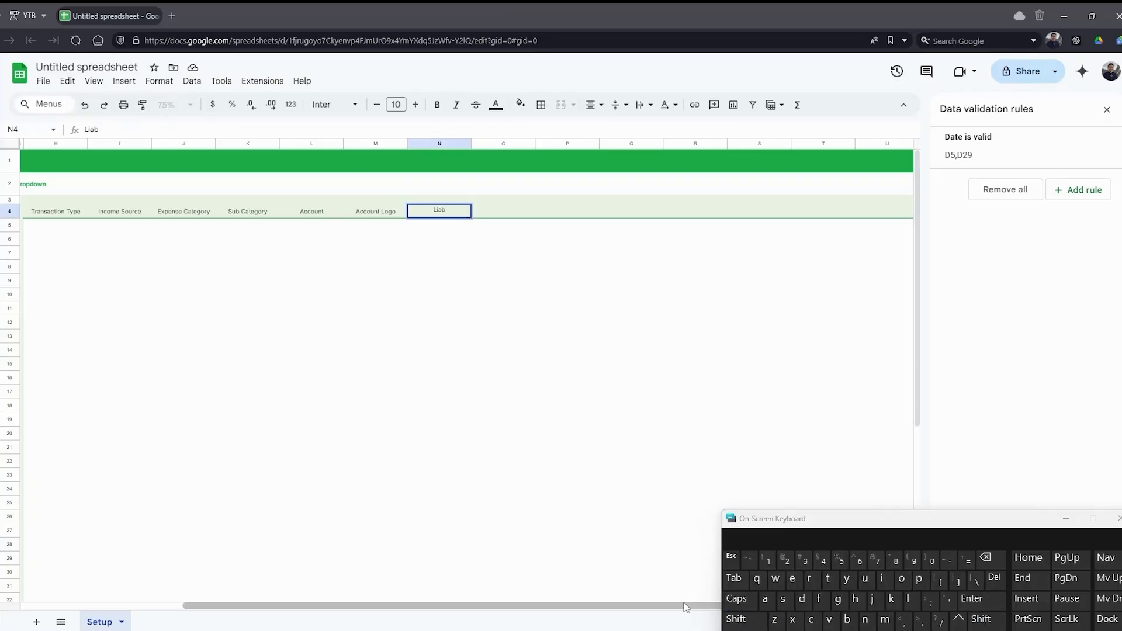
{"action": "type", "text": "ility"}
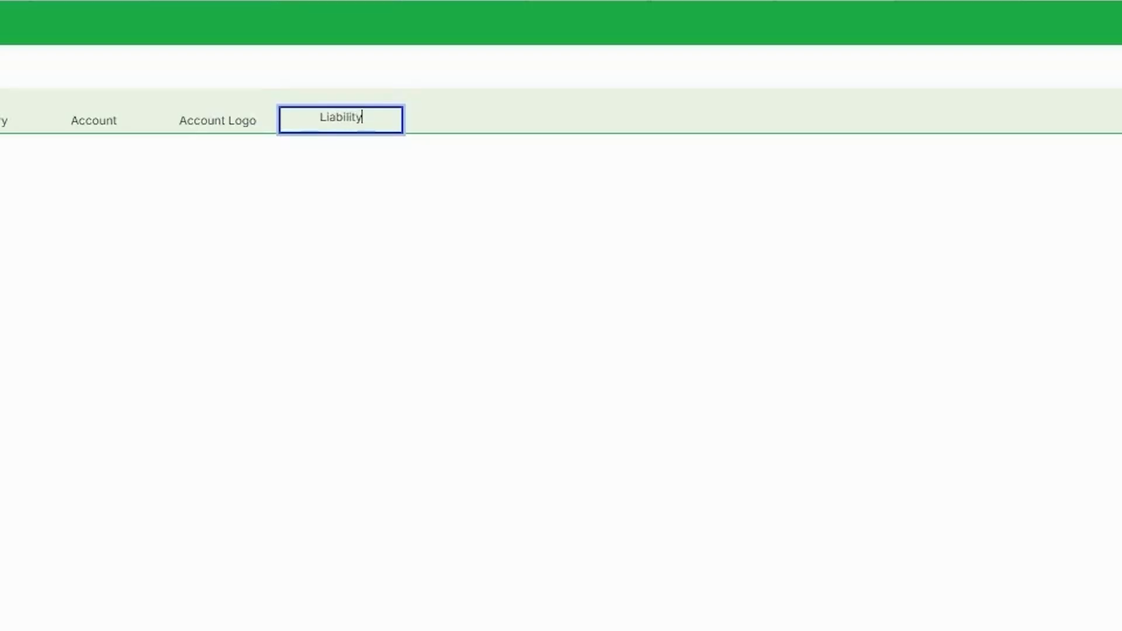
{"action": "key", "text": "Tab"}
{"action": "type", "text": "Liabi"}
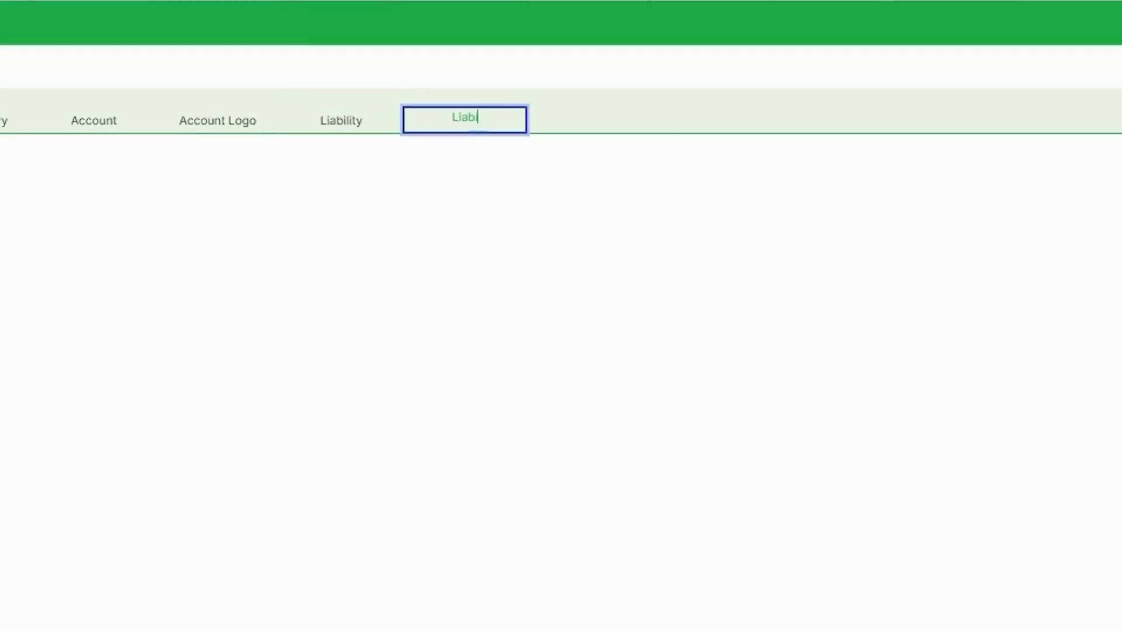
{"action": "type", "text": "tily Account"}
{"action": "key", "text": "Tab"}
{"action": "type", "text": "Asset"}
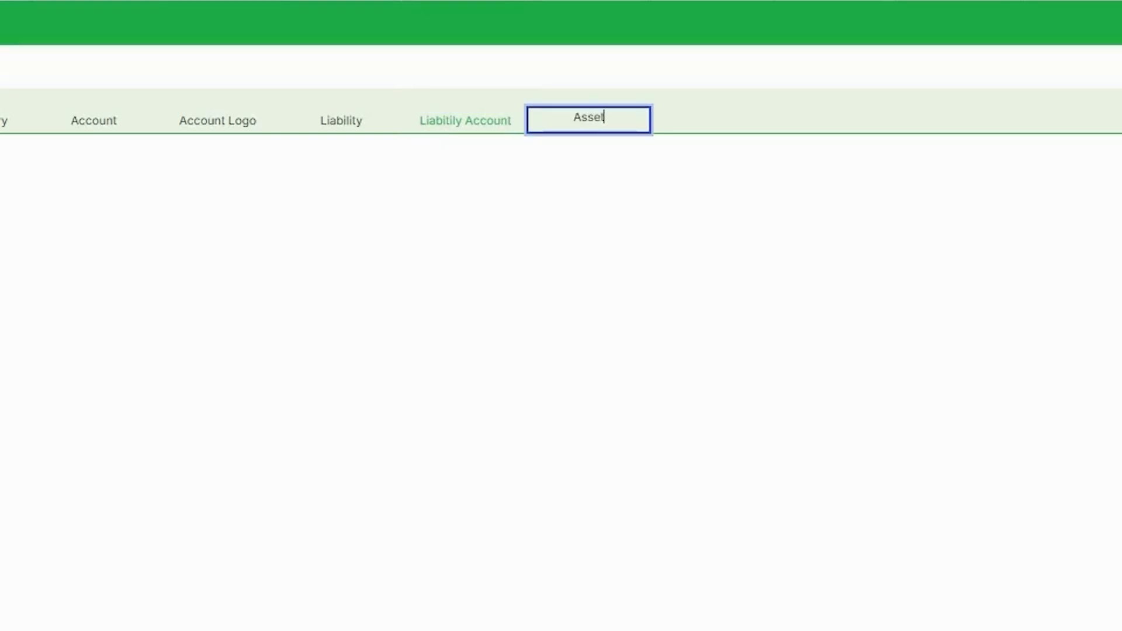
{"action": "key", "text": "Tab"}
{"action": "type", "text": "Asset"}
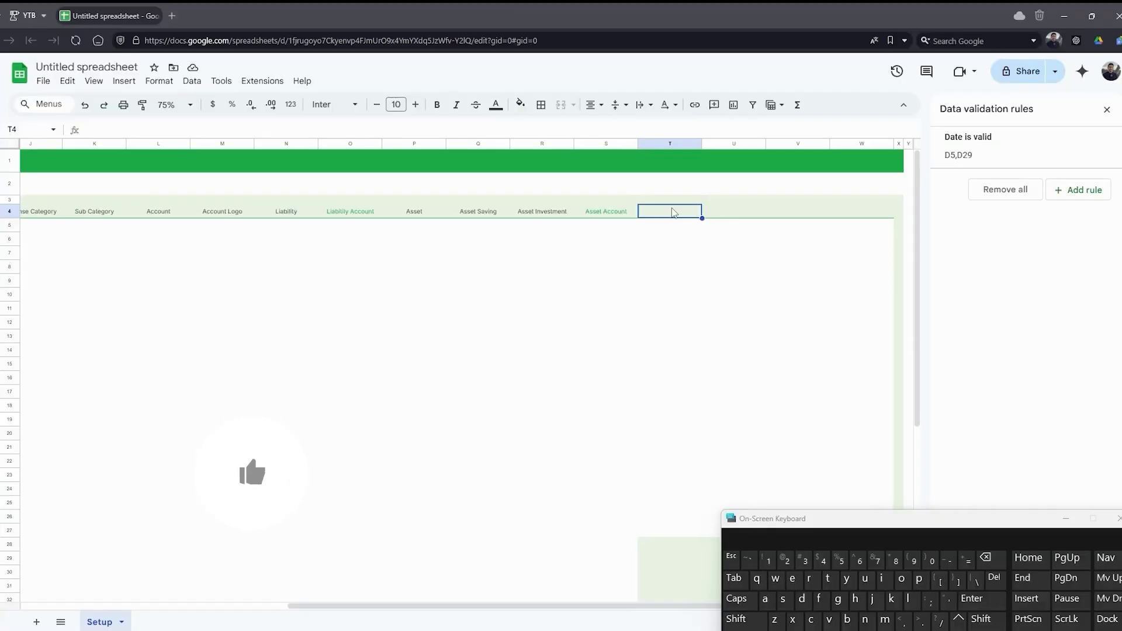
Step: Add the headers Saving, Saving Percentage, Investment and Investment Percentage in T4 through W4
{"action": "type", "text": "S"}
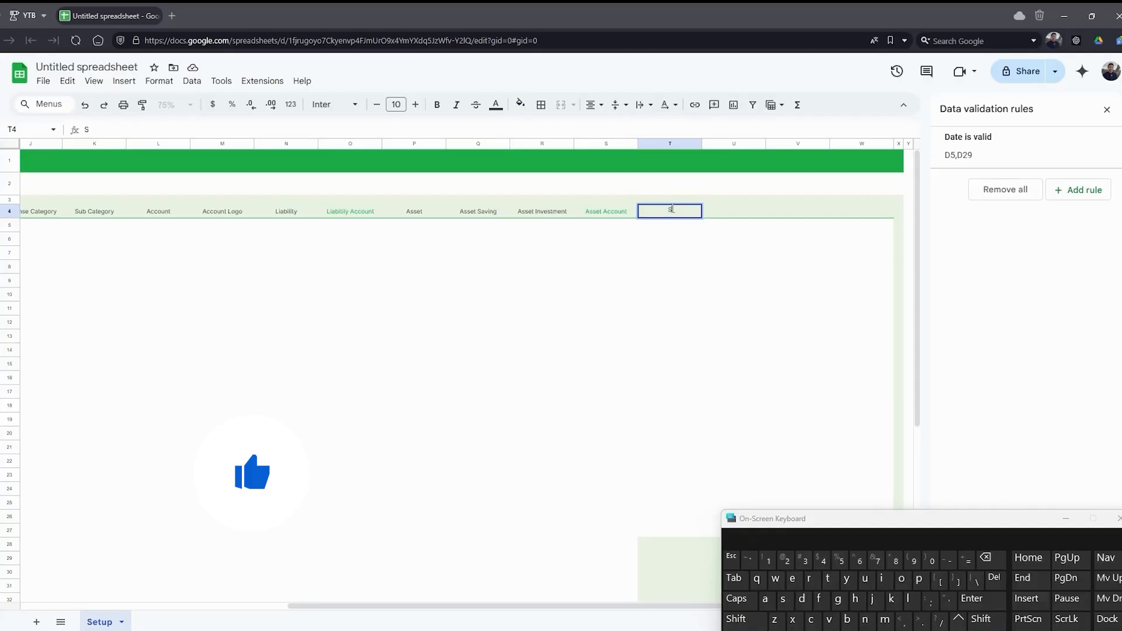
{"action": "type", "text": "aving"}
{"action": "key", "text": "Tab"}
{"action": "type", "text": "Sabi"}
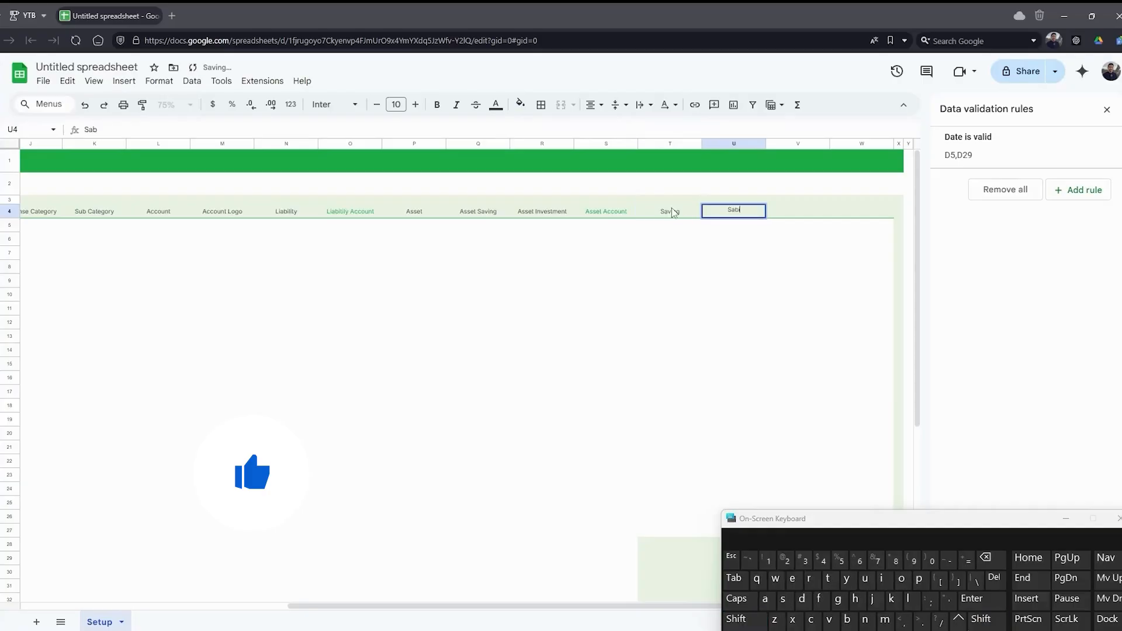
{"action": "type", "text": "ng Percentage"}
{"action": "key", "text": "Tab"}
{"action": "type", "text": "Investment"}
{"action": "key", "text": "Tab"}
{"action": "type", "text": "Inves"}
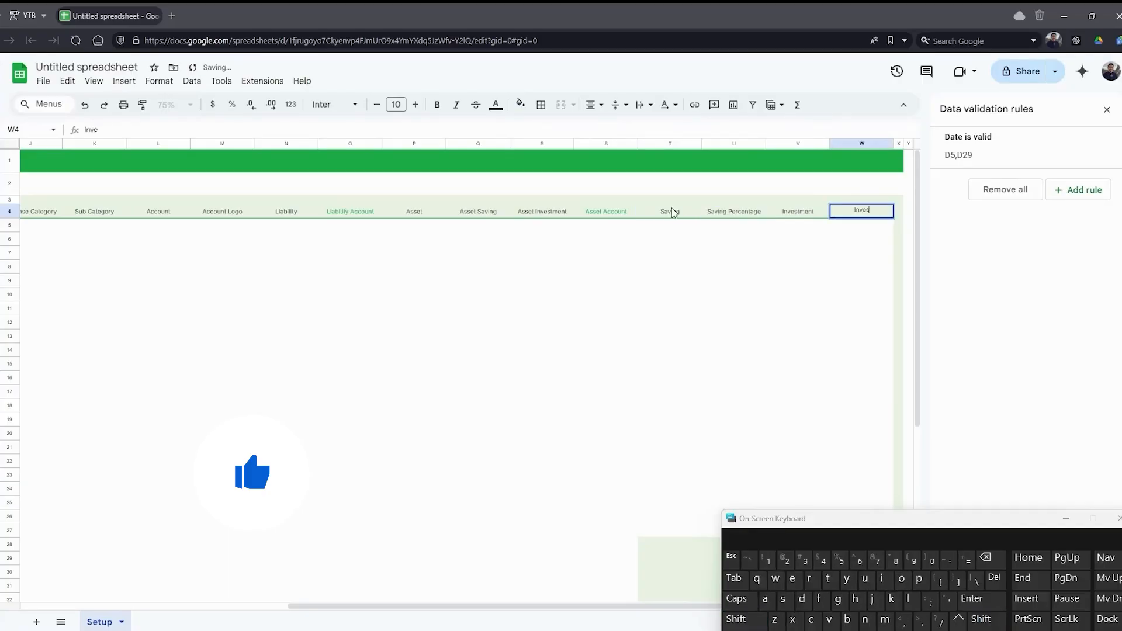
{"action": "type", "text": "tment Percen"}
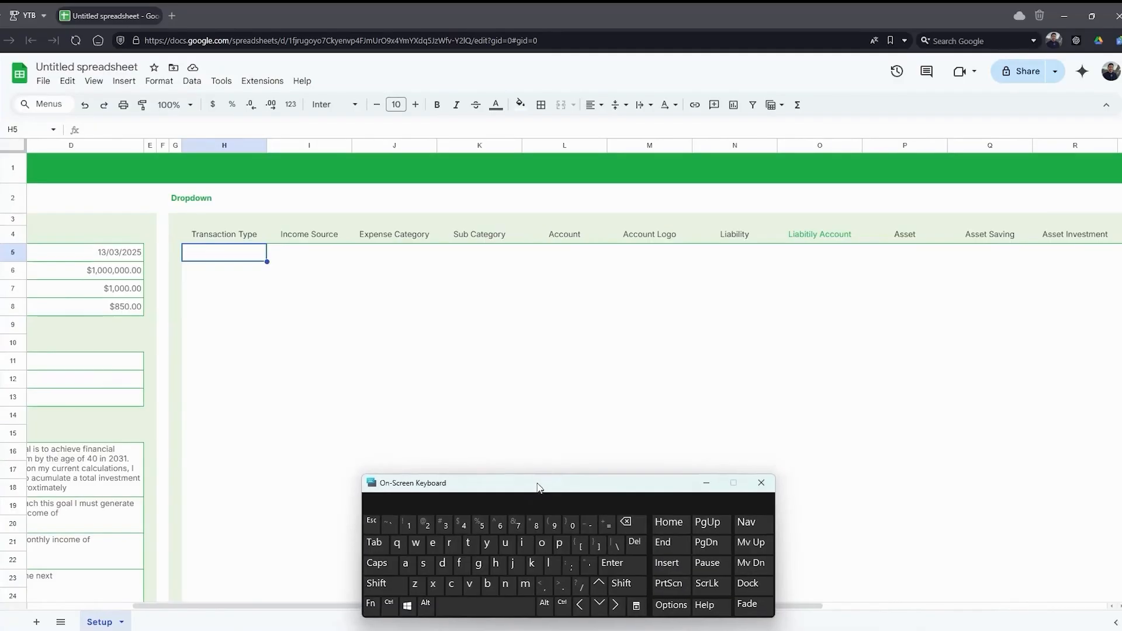
Step: Fill the Transaction Type list from H5 down with Income, Expense, Transfer and Balance
{"action": "left_click_drag", "start_coordinate": [536, 483], "coordinate": [538, 469]}
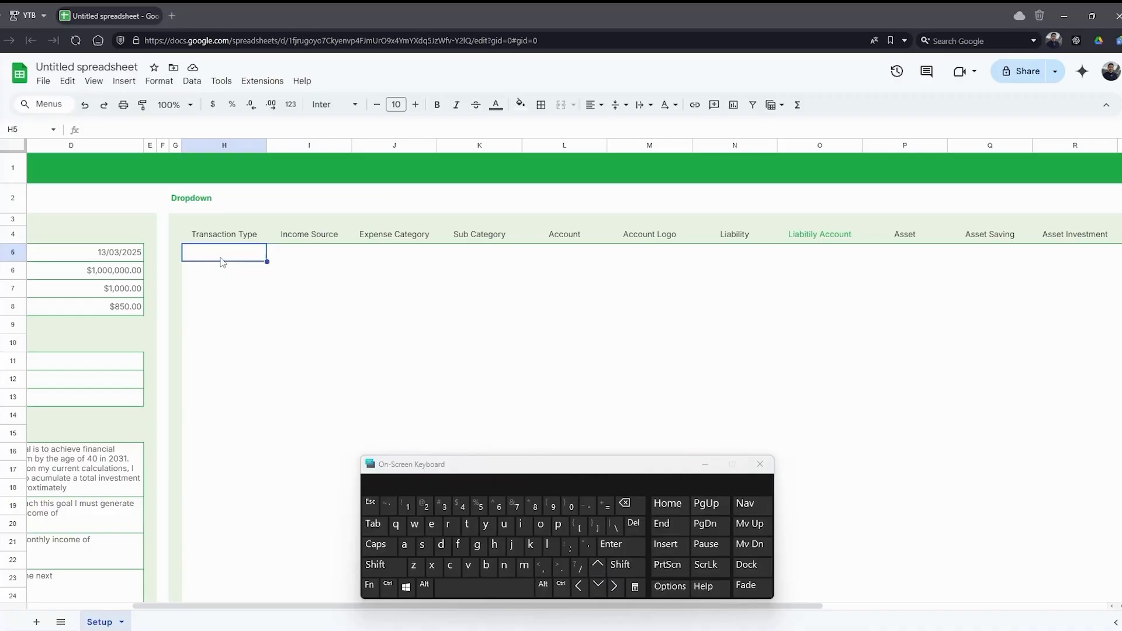
{"action": "key", "text": "ctrl+shift"}
{"action": "type", "text": "Income Expense Transfer Balance"}
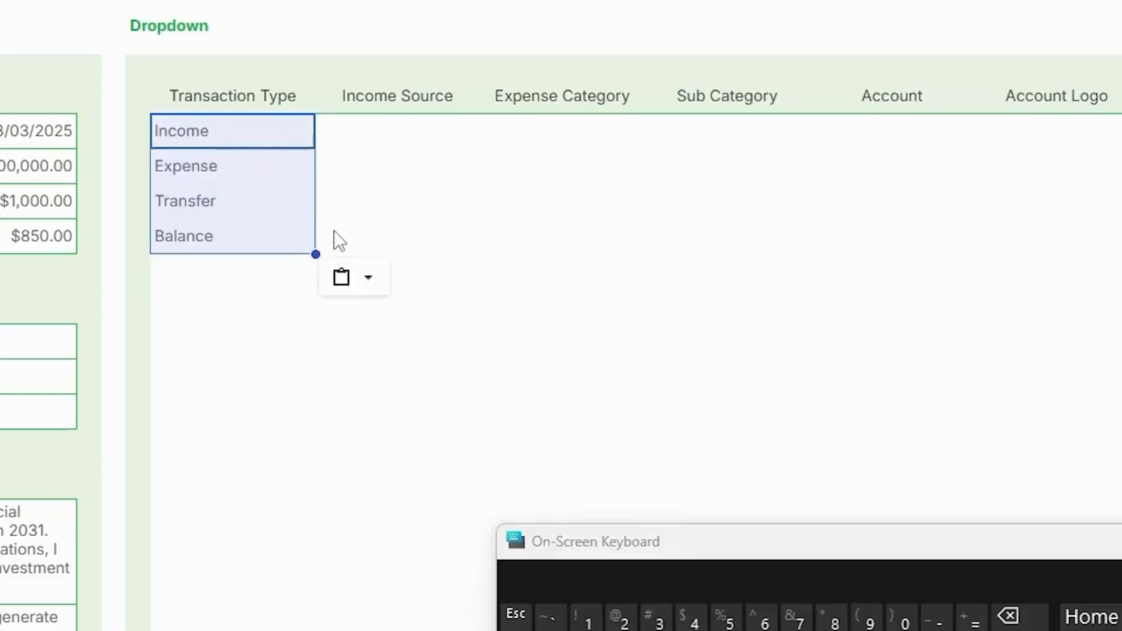
Step: Fill the Income Source list from I5 down with Salary, Overtime, 13th Salary, BPJS, Official Trip, Committee and Debt
{"action": "left_click", "coordinate": [360, 200]}
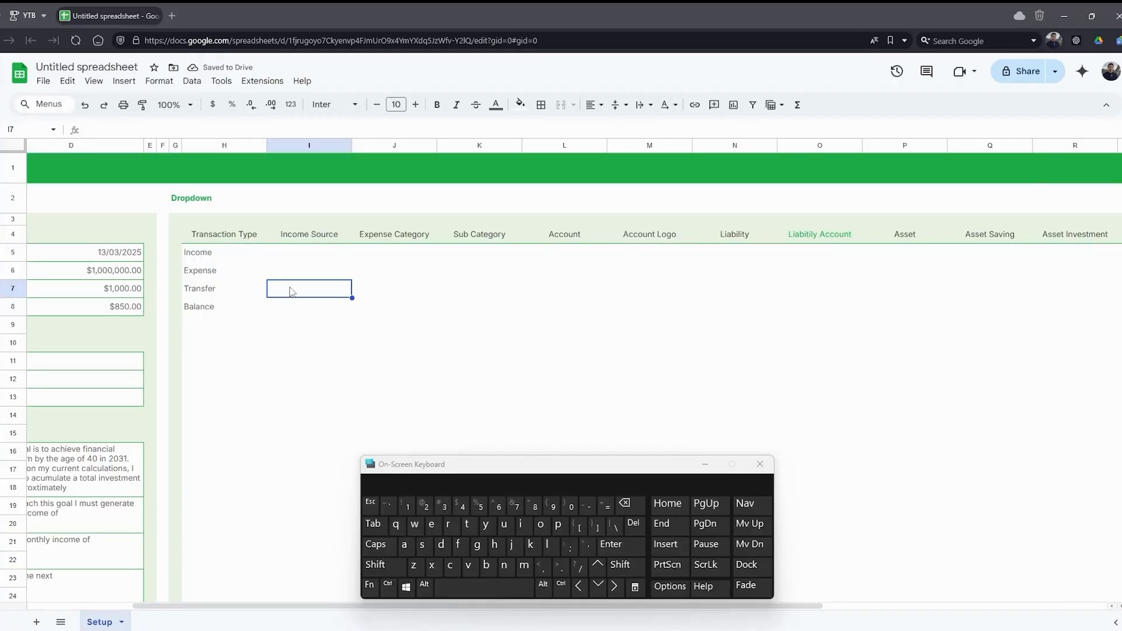
{"action": "key", "text": "Up"}
{"action": "key", "text": "Up"}
{"action": "type", "text": "Salary Overtime 13th Salary BPJS Official Trip Committee Debt"}
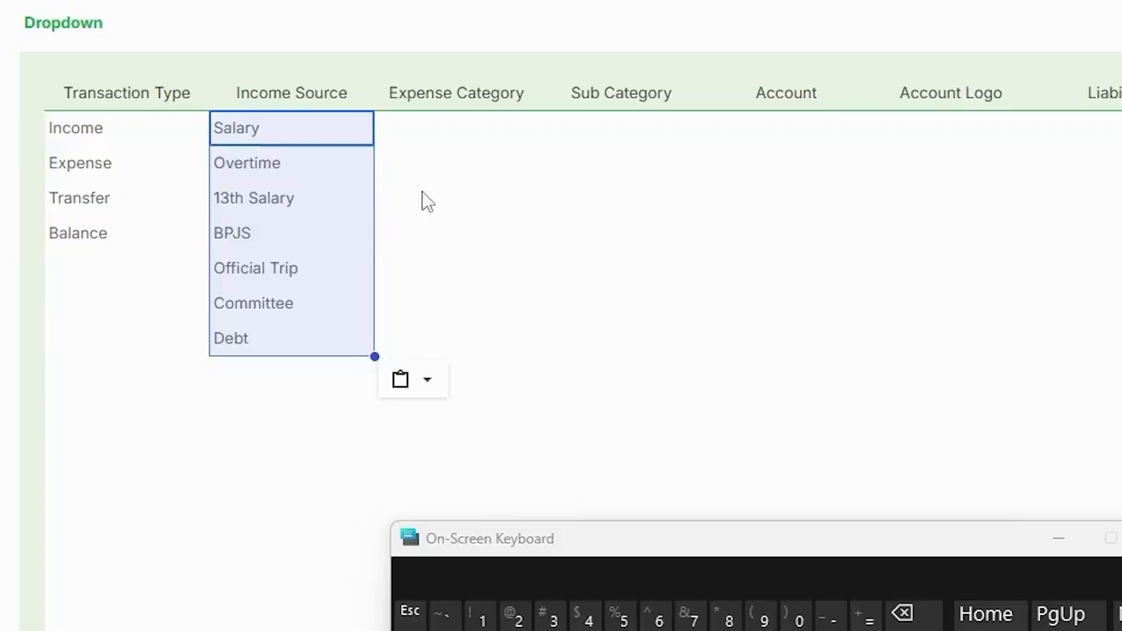
{"action": "left_click", "coordinate": [303, 170]}
{"action": "left_click", "coordinate": [304, 208]}
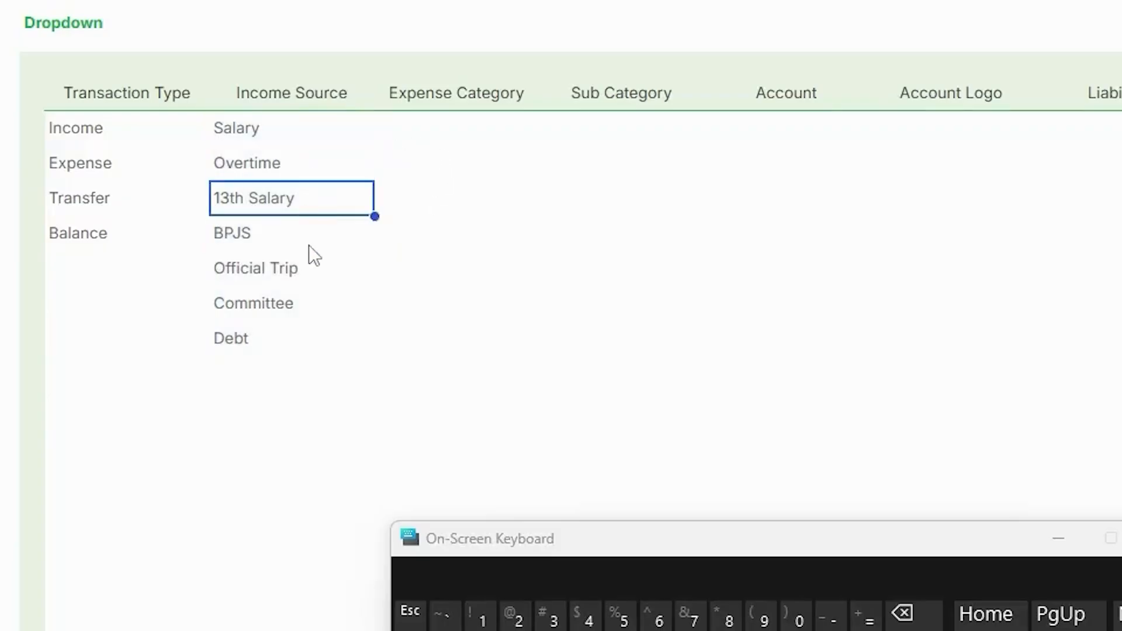
{"action": "left_click", "coordinate": [308, 245]}
{"action": "left_click", "coordinate": [308, 304]}
{"action": "key", "text": "Down"}
{"action": "left_click", "coordinate": [436, 158]}
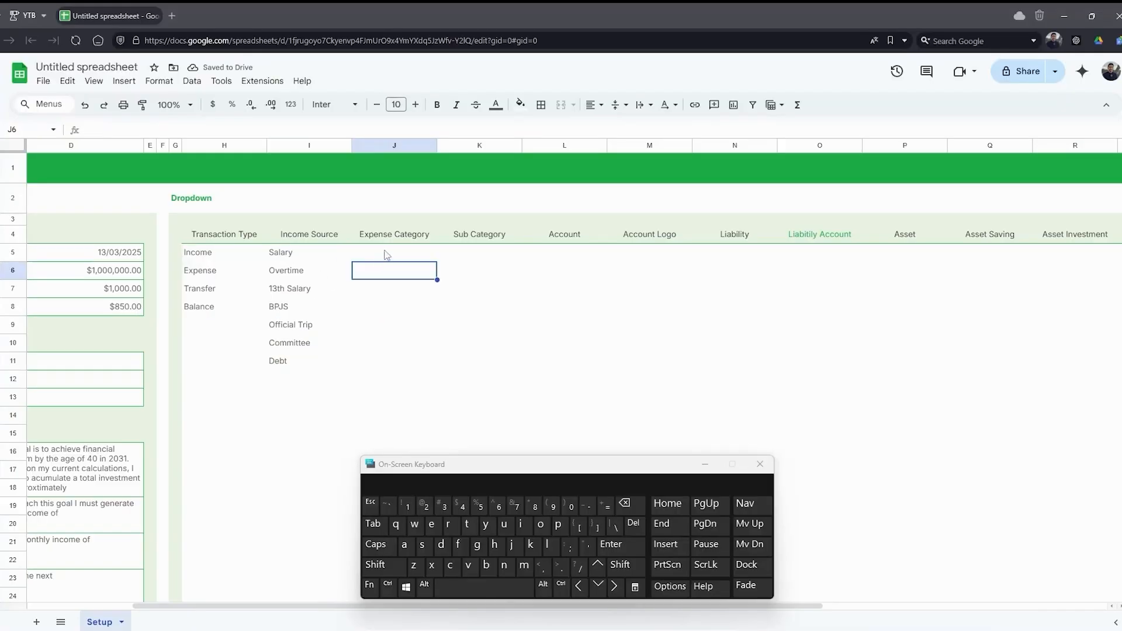
{"action": "left_click", "coordinate": [308, 243]}
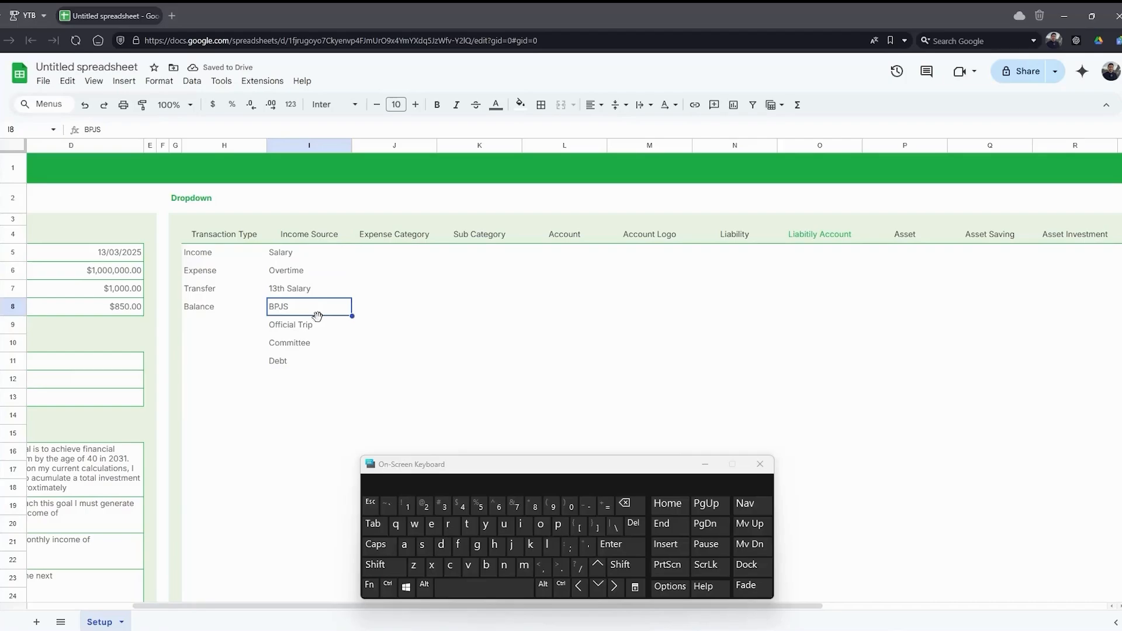
Step: Fill the Expense Category list from J5 down with the eleven categories running from My Self-Care and Provident Fund to Unexpected and Healthcare
{"action": "left_click", "coordinate": [409, 255]}
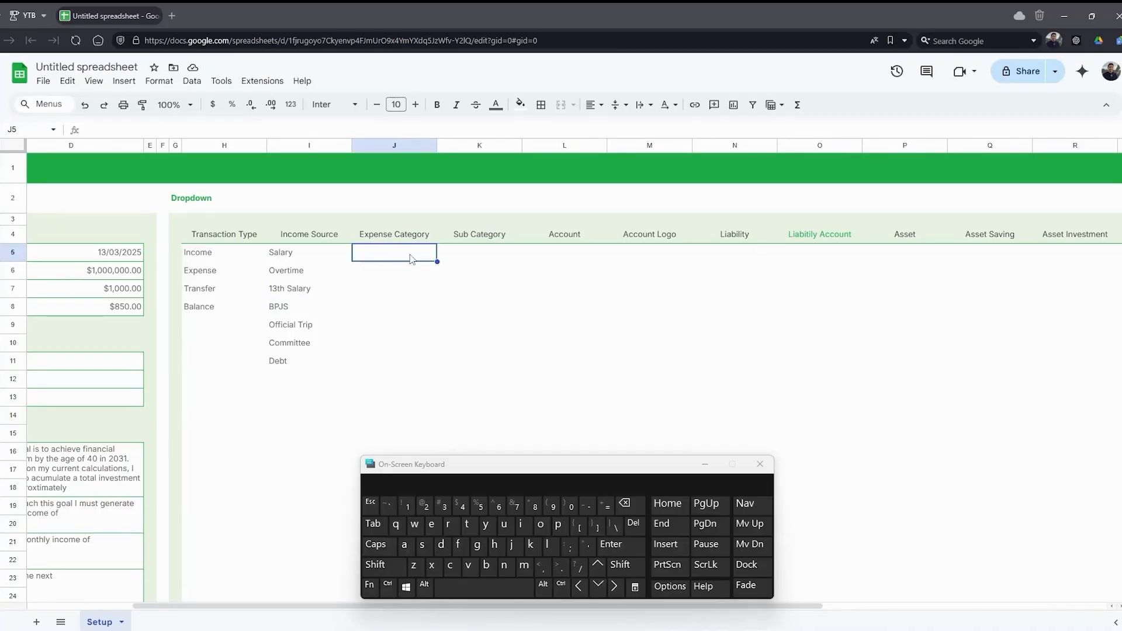
{"action": "key", "text": "ctrl+shift"}
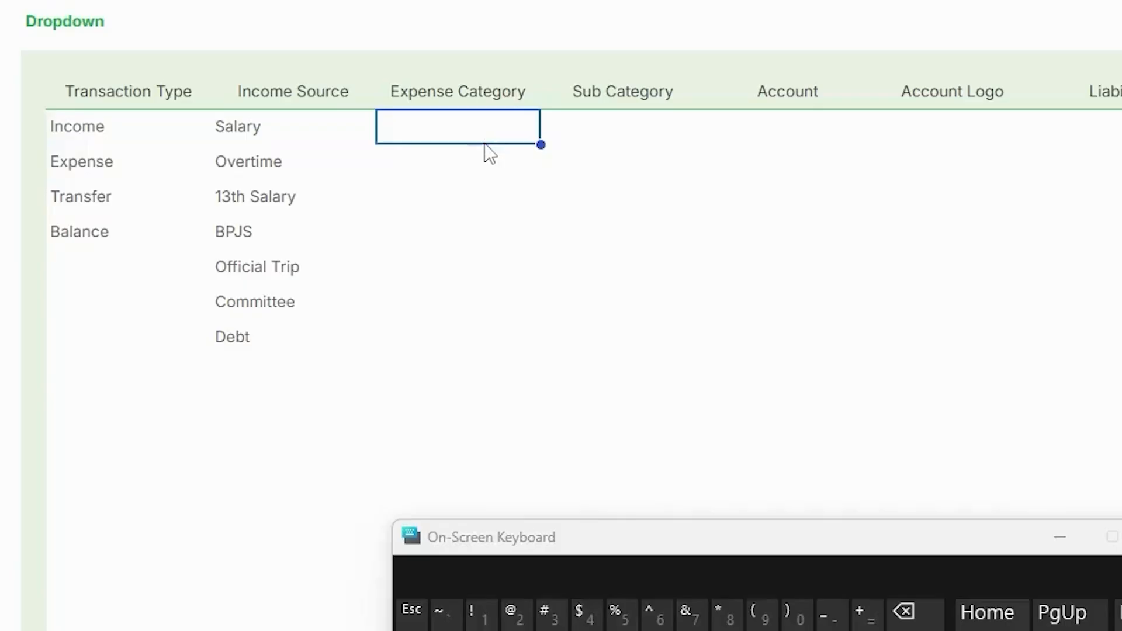
{"action": "type", "text": "My Self-Care Provident Fund Saving Our Self-Care Debt Payments Housing Wife's Self-Care Basic Food Basic Groceries Unexpected Healthcare"}
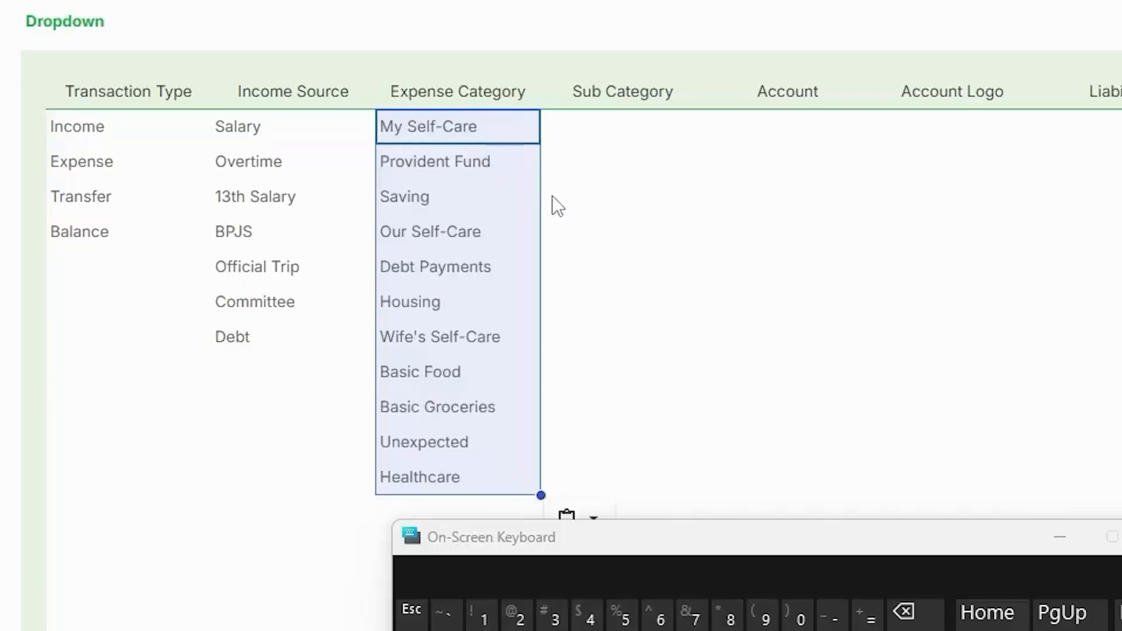
Step: Remove the Sub Category column and paste the account names, Provident Fund $ through To USD, under Account from K5 down
{"action": "left_click", "coordinate": [601, 135]}
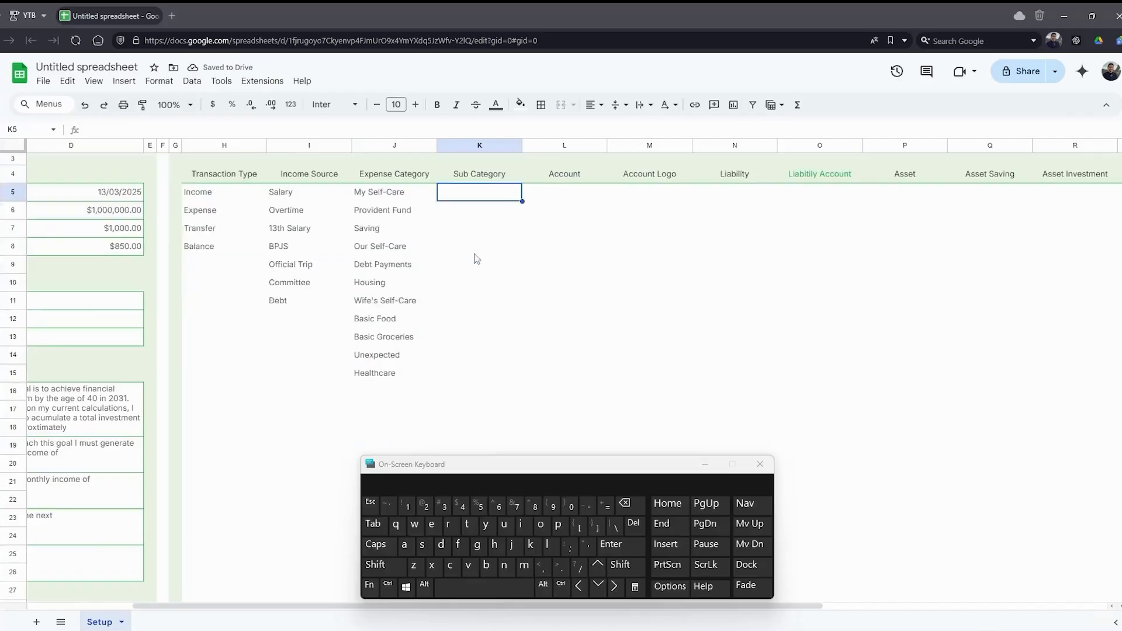
{"action": "scroll", "coordinate": [477, 259], "scroll_direction": "up", "scroll_amount": 2}
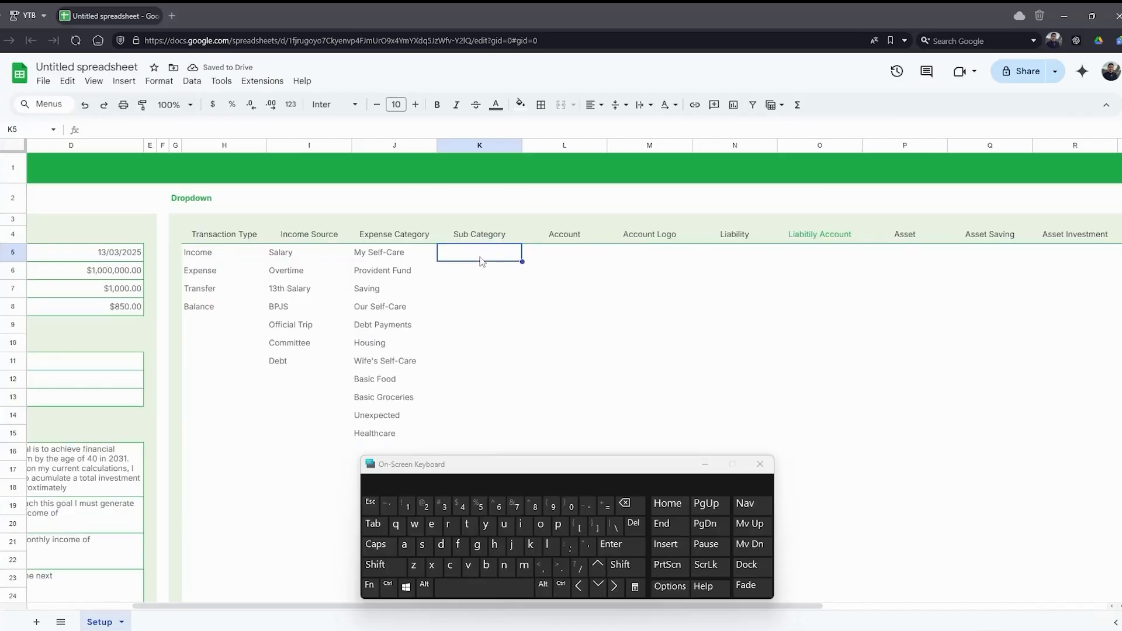
{"action": "scroll", "coordinate": [486, 261], "scroll_direction": "down", "scroll_amount": 2}
{"action": "scroll", "coordinate": [485, 262], "scroll_direction": "up", "scroll_amount": 2}
{"action": "left_click", "coordinate": [556, 261]}
{"action": "left_click", "coordinate": [486, 260]}
{"action": "left_click", "coordinate": [570, 257]}
{"action": "key", "text": "ctrl+v"}
Step: Search Google Images for "BCA BANK logo" and insert the BCA logo in cell L5 under Account Logo
{"action": "left_click", "coordinate": [637, 260]}
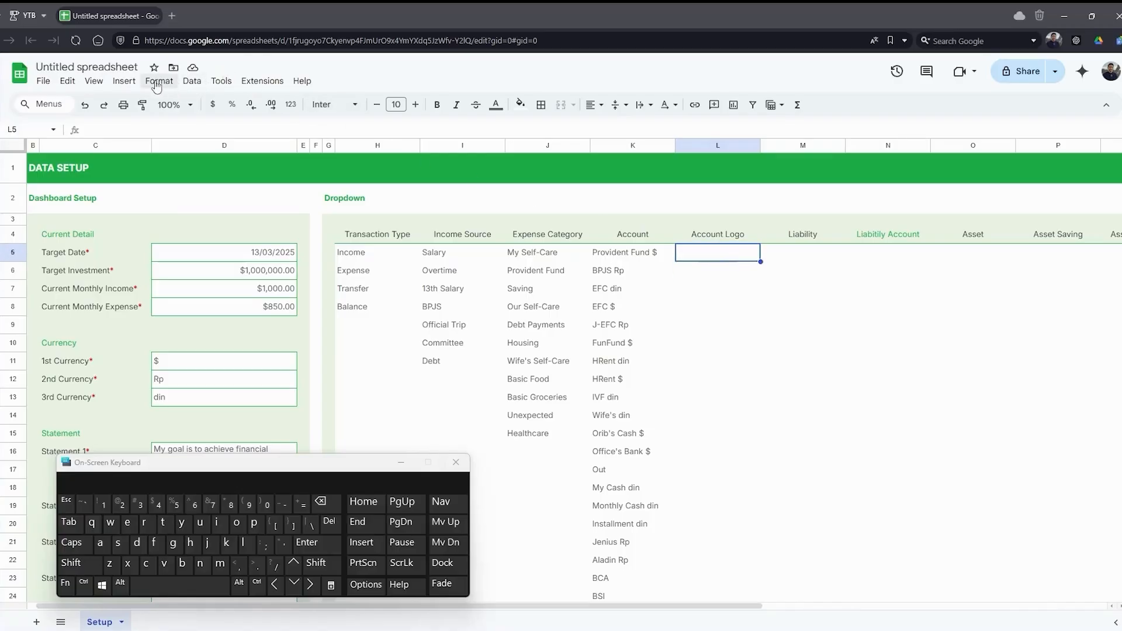
{"action": "left_click", "coordinate": [124, 80]}
{"action": "mouse_move", "coordinate": [175, 259]}
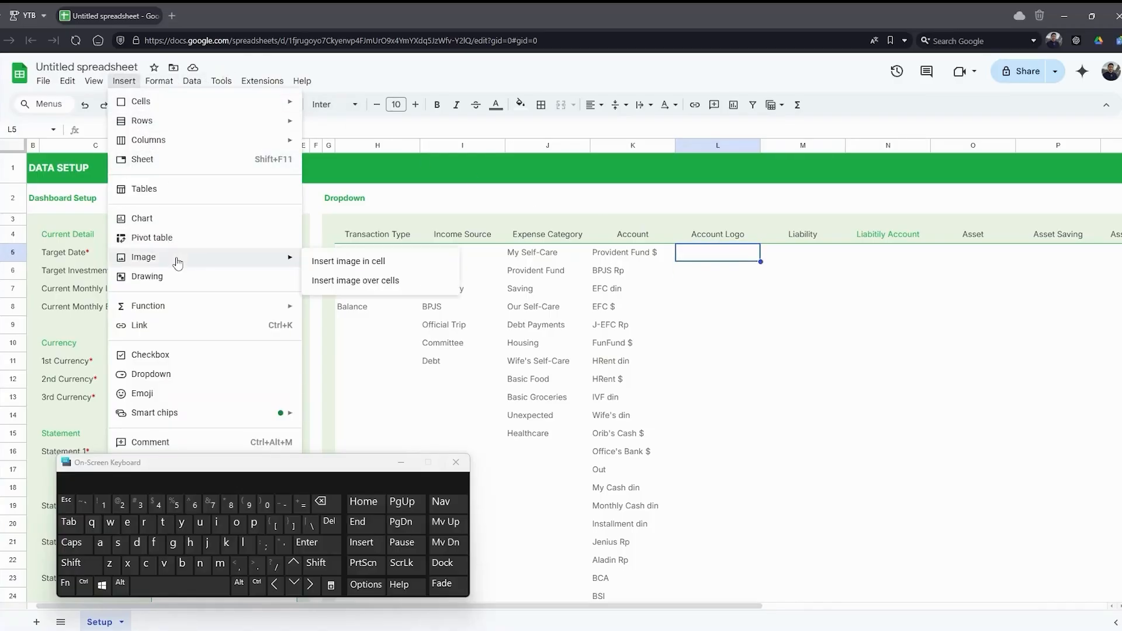
{"action": "left_click", "coordinate": [337, 263]}
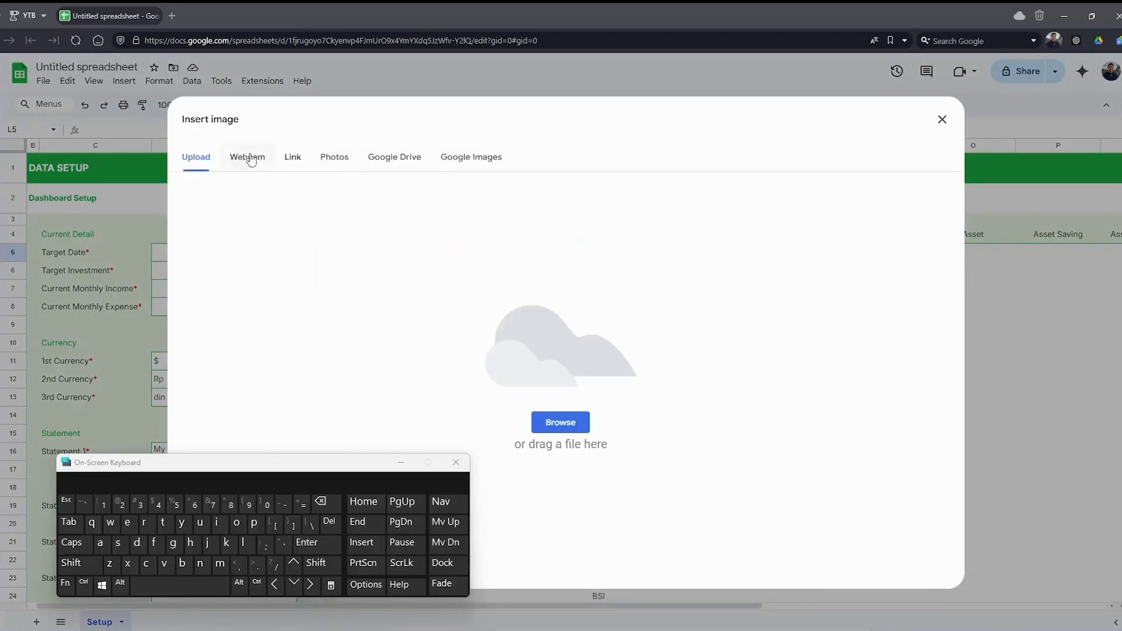
{"action": "left_click", "coordinate": [451, 162]}
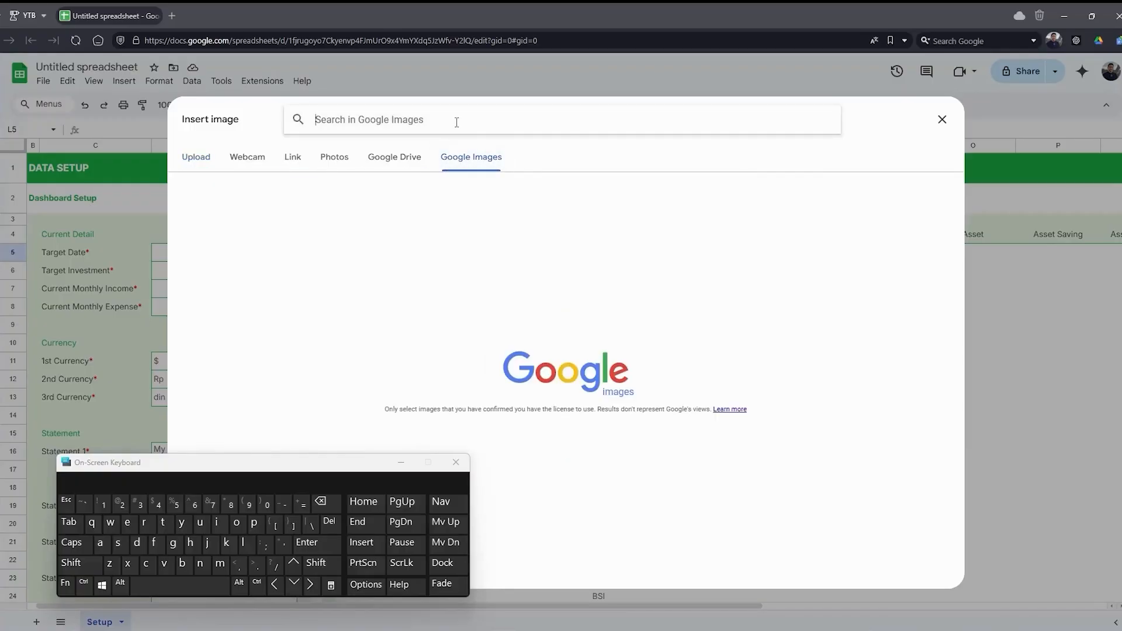
{"action": "type", "text": "BCA"}
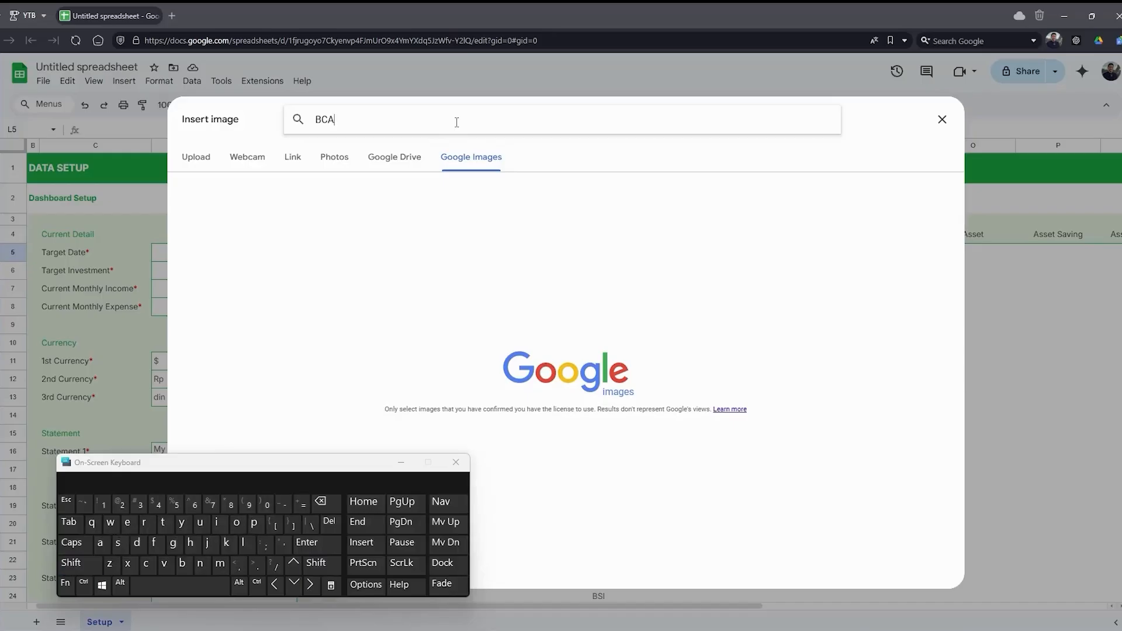
{"action": "type", "text": " BANK logo"}
{"action": "key", "text": "Return"}
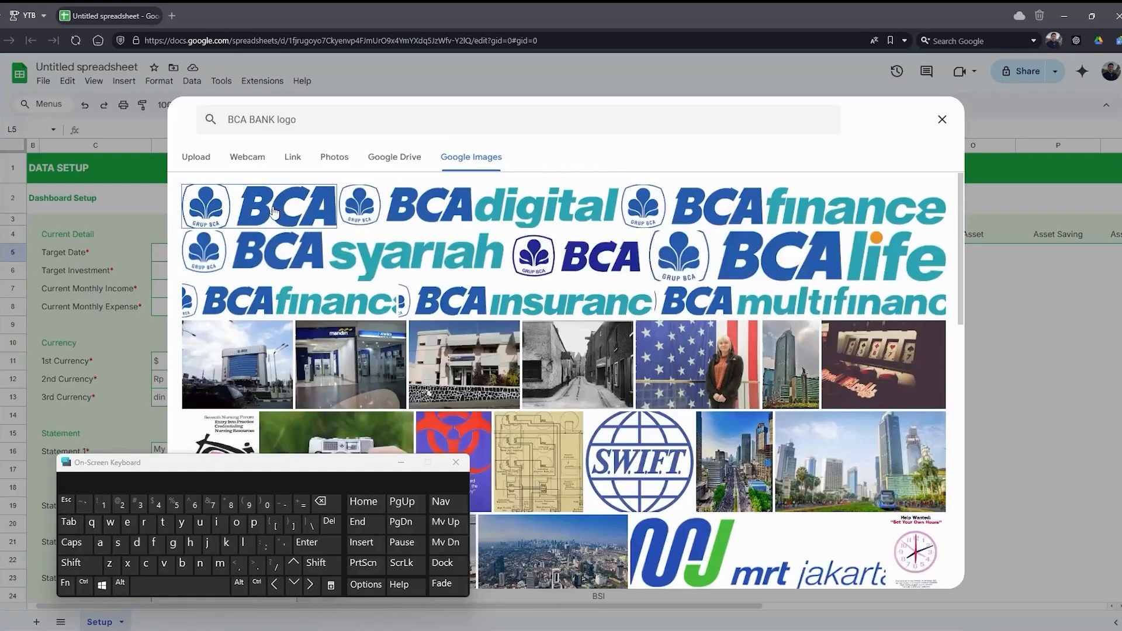
{"action": "left_click", "coordinate": [275, 211]}
{"action": "left_click", "coordinate": [939, 575]}
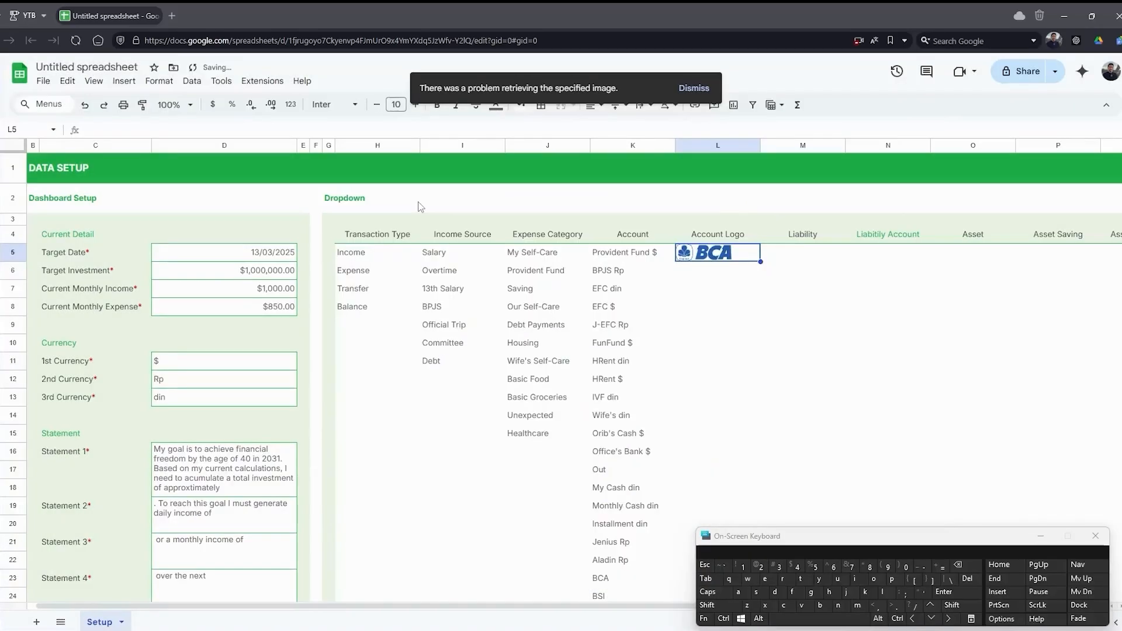
{"action": "left_click", "coordinate": [811, 325]}
{"action": "left_click", "coordinate": [815, 259]}
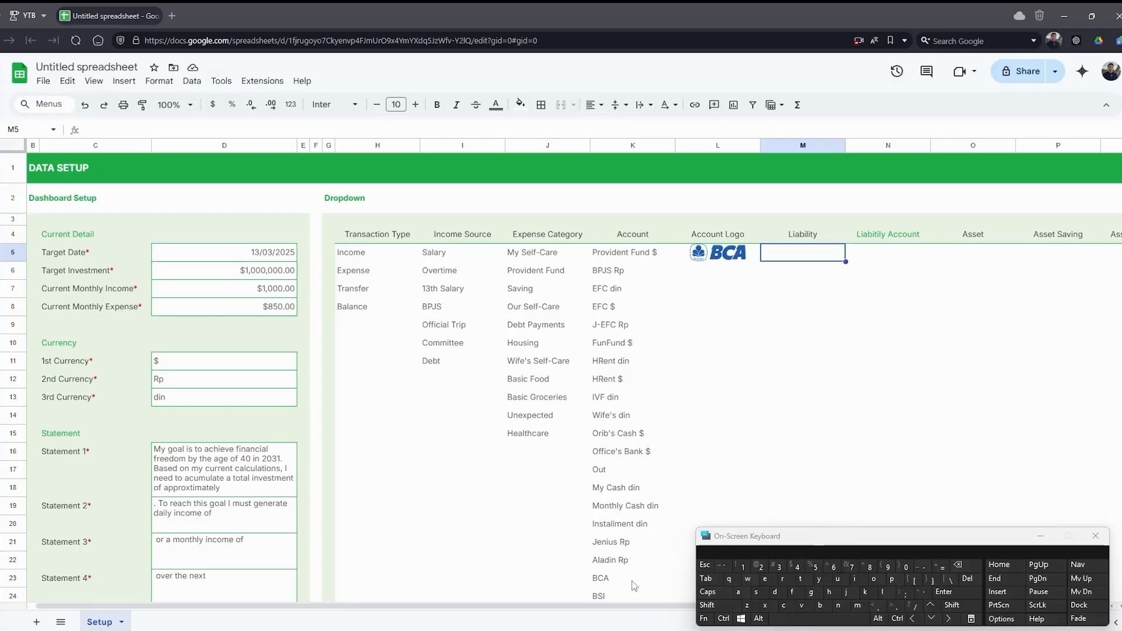
Step: Add a dropdown rule to the Liabitily Account cells N5:N47 and the Asset Account cells R5:R47 together
{"action": "left_click_drag", "start_coordinate": [842, 545], "coordinate": [154, 72]}
{"action": "scroll", "coordinate": [431, 413], "scroll_direction": "right", "scroll_amount": 9}
{"action": "scroll", "coordinate": [431, 414], "scroll_direction": "down", "scroll_amount": 8}
{"action": "left_click", "coordinate": [386, 550], "text": "shift"}
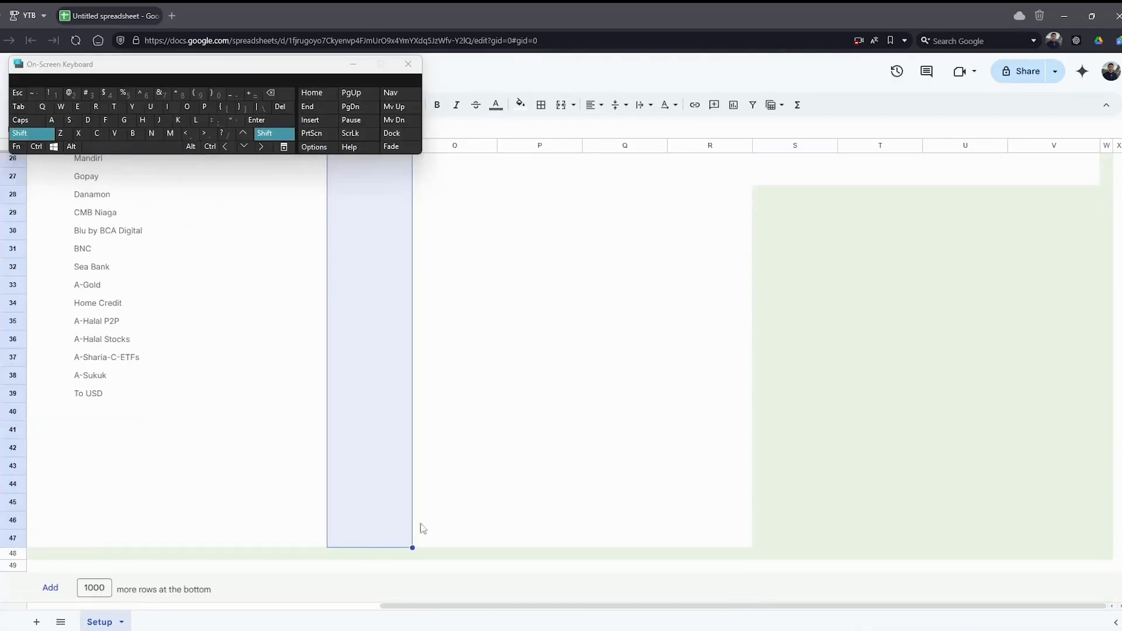
{"action": "scroll", "coordinate": [509, 501], "scroll_direction": "up", "scroll_amount": 8}
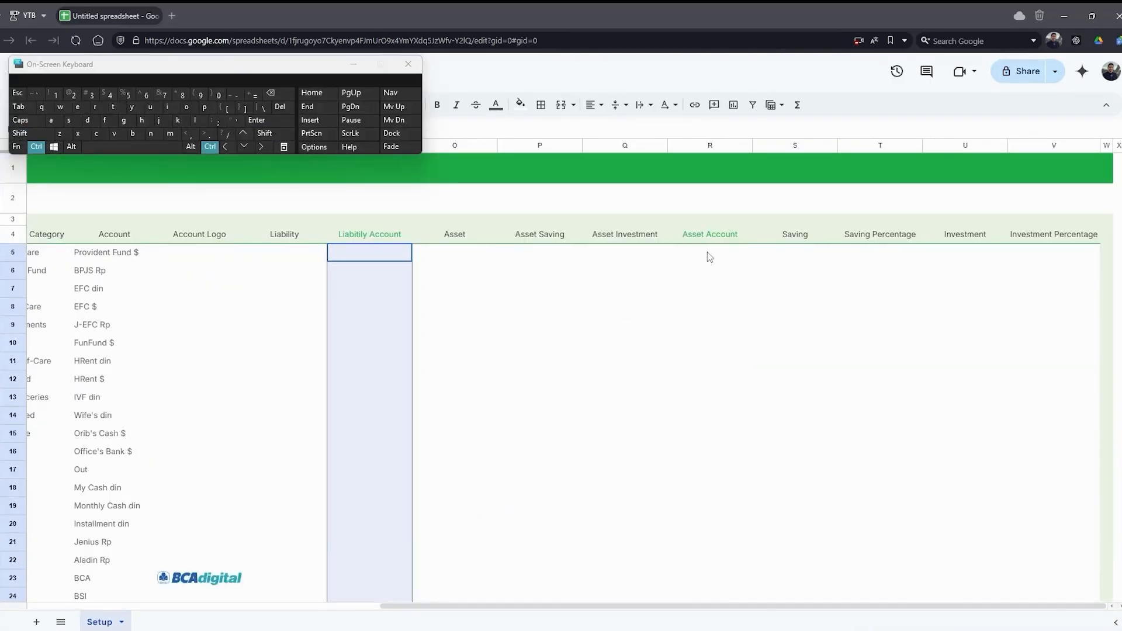
{"action": "left_click_drag", "start_coordinate": [707, 251], "coordinate": [704, 551]}
{"action": "scroll", "coordinate": [703, 526], "scroll_direction": "up", "scroll_amount": 8}
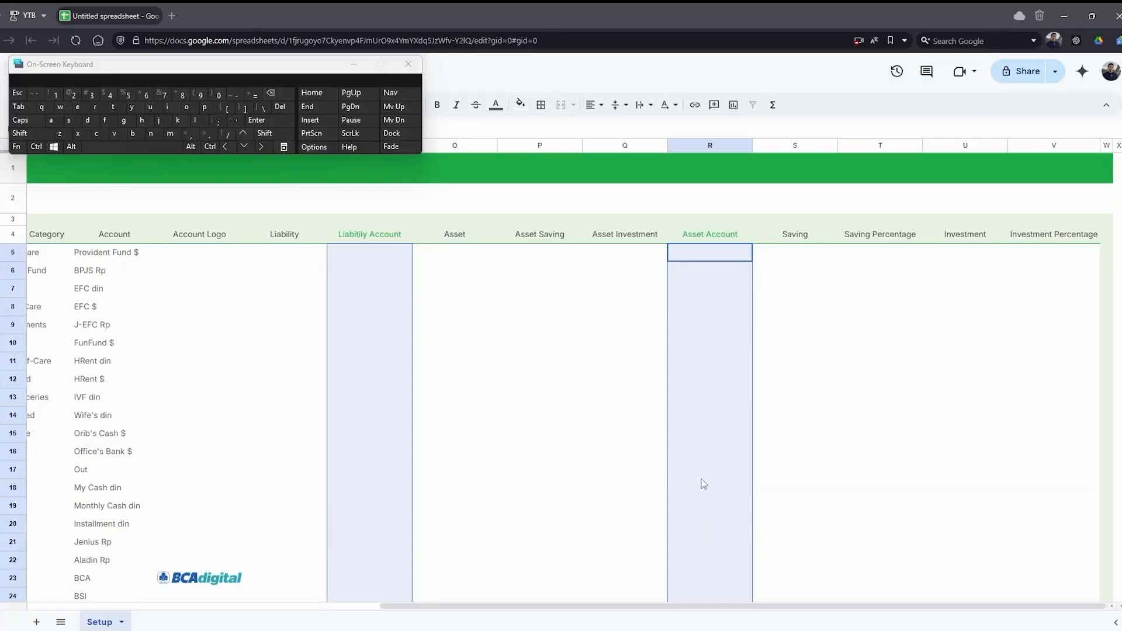
{"action": "right_click", "coordinate": [694, 315]}
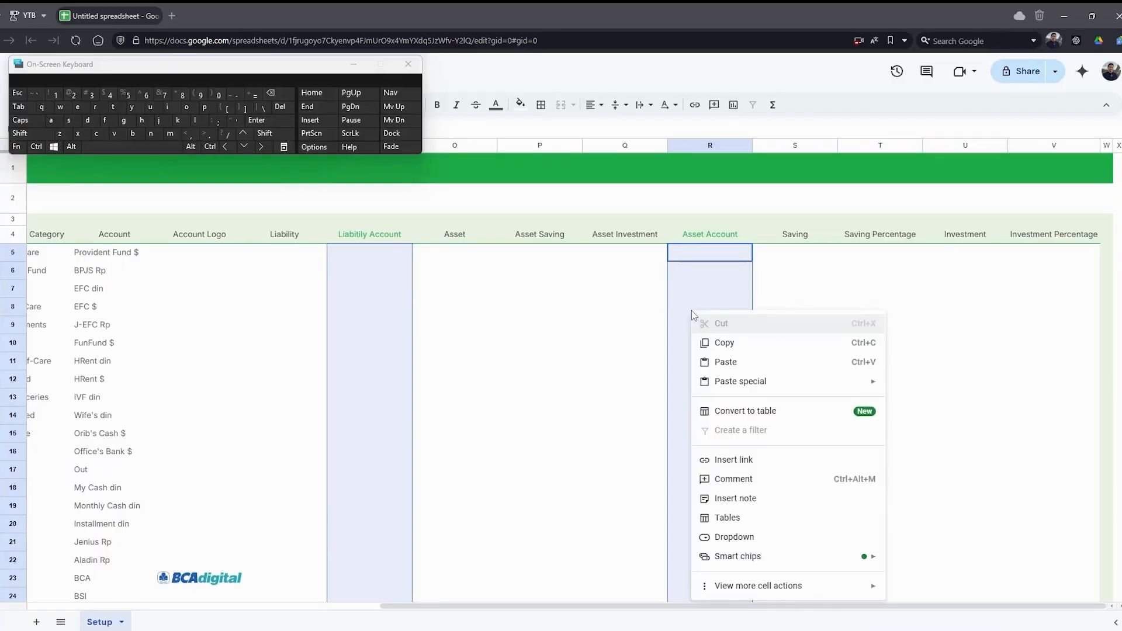
{"action": "left_click", "coordinate": [828, 537]}
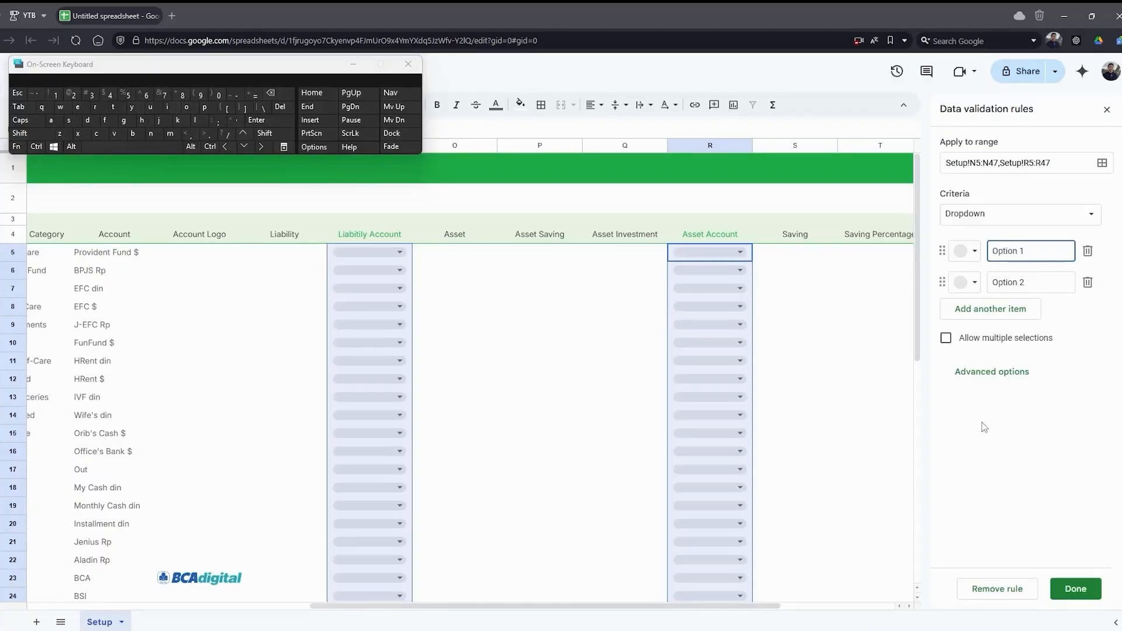
Step: Switch the rule's criteria to Dropdown (from a range) and use Setup!K5:K47 as the source range
{"action": "left_click", "coordinate": [1043, 215]}
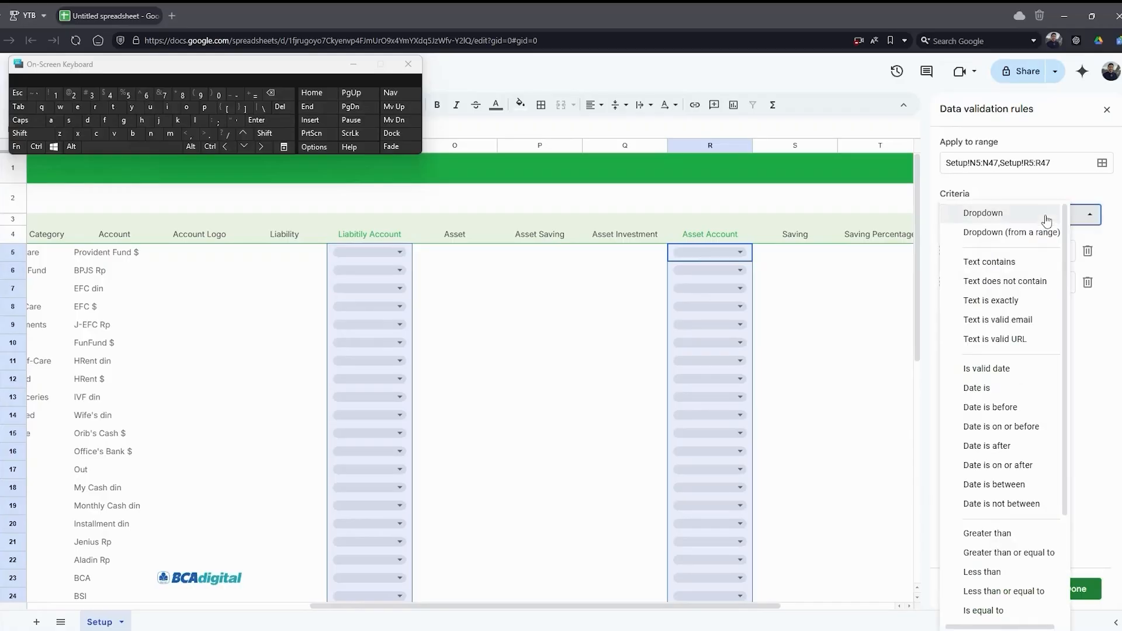
{"action": "left_click", "coordinate": [1040, 232]}
{"action": "left_click", "coordinate": [1090, 251]}
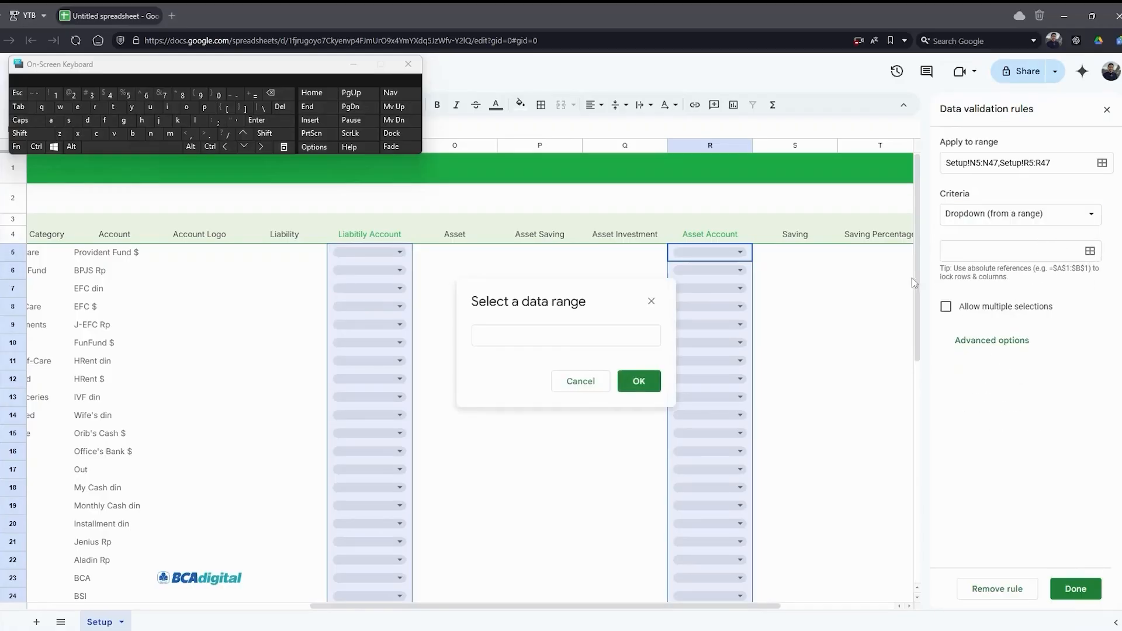
{"action": "left_click", "coordinate": [509, 338]}
{"action": "type", "text": "Setup!K5:K13"}
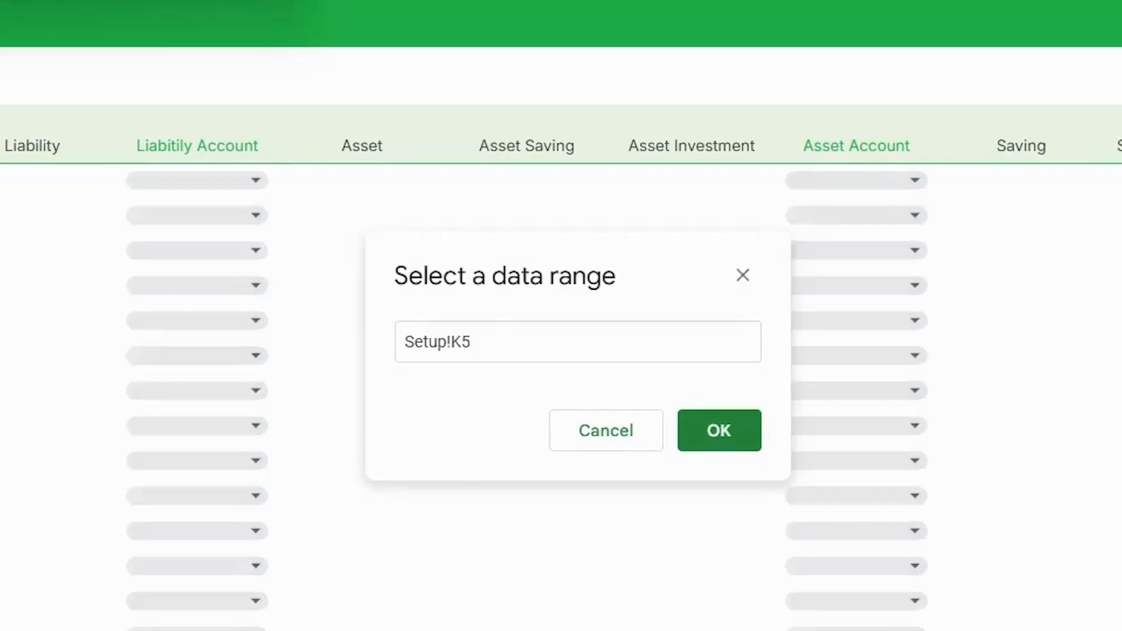
{"action": "key", "text": "BackSpace"}
{"action": "key", "text": "BackSpace"}
{"action": "type", "text": "47"}
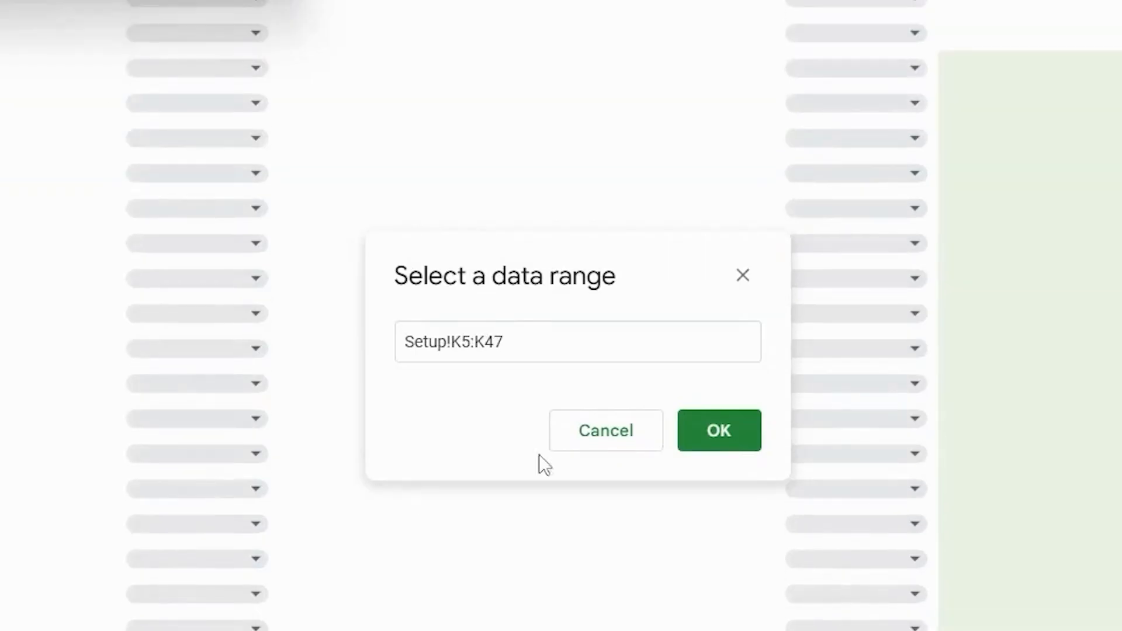
{"action": "left_click", "coordinate": [722, 446]}
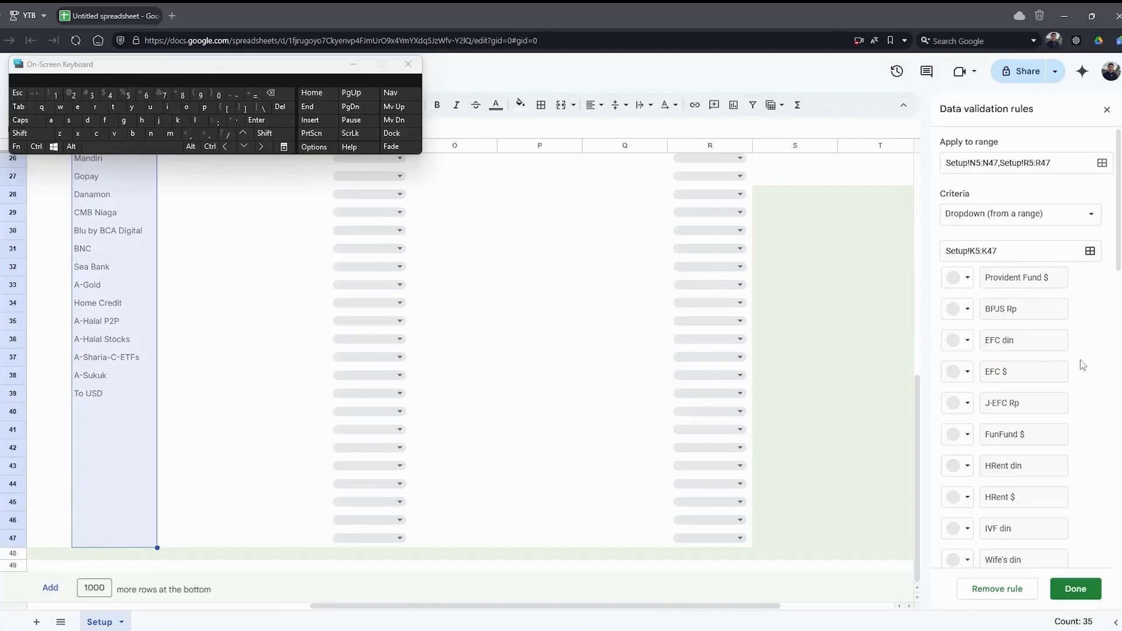
Step: Set the dropdown rule's display style to Arrow in the advanced options and save the rule
{"action": "scroll", "coordinate": [1082, 365], "scroll_direction": "down", "scroll_amount": 15}
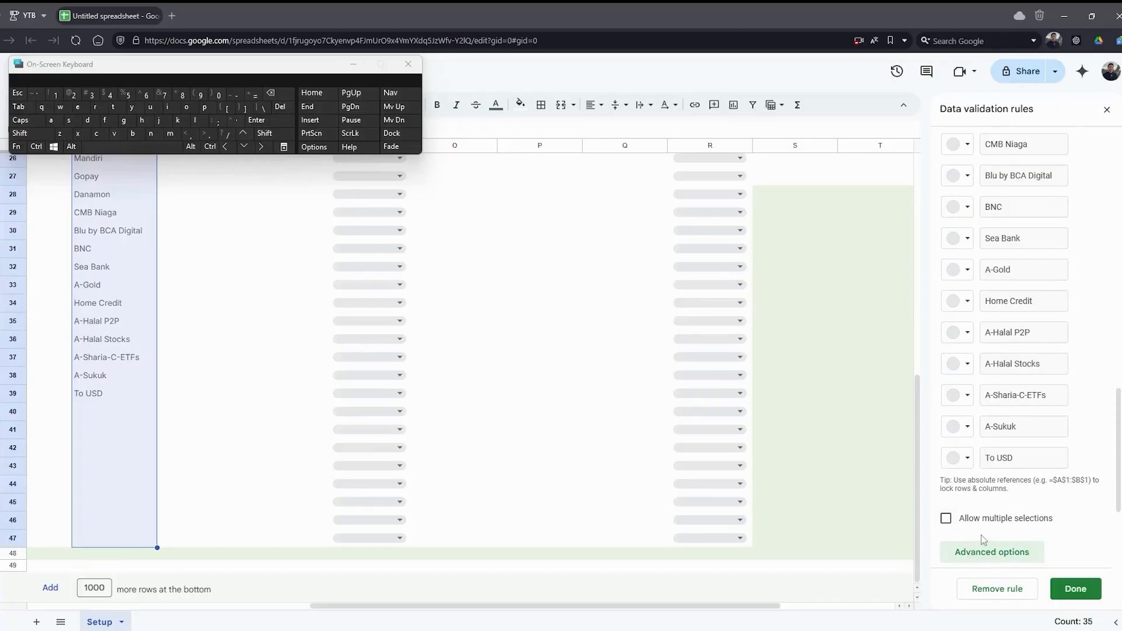
{"action": "left_click", "coordinate": [992, 551]}
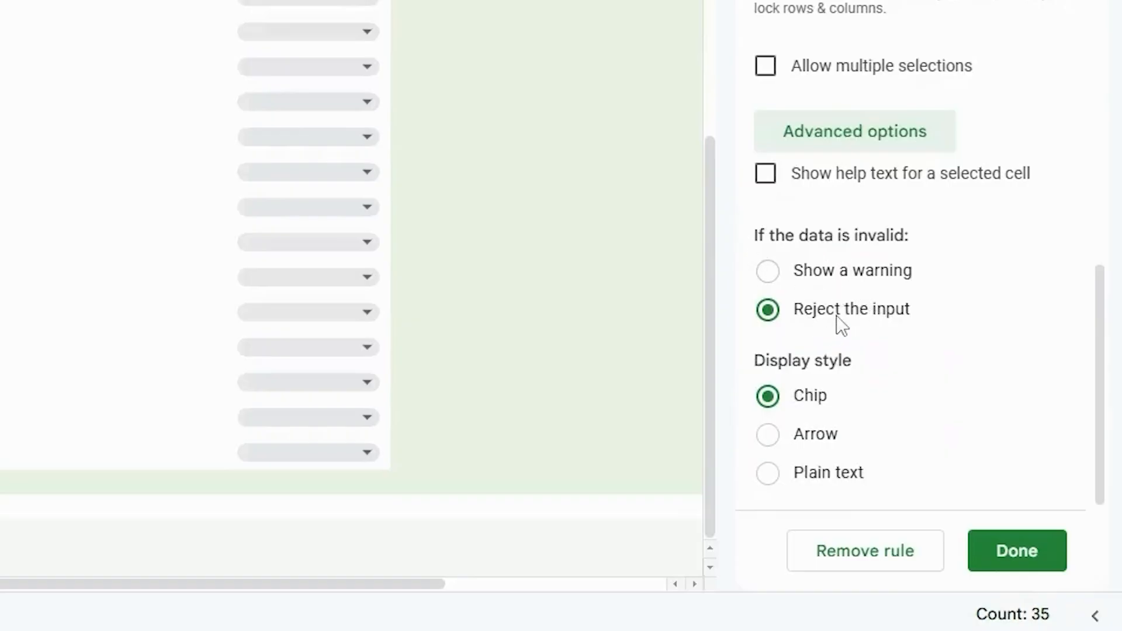
{"action": "left_click", "coordinate": [816, 440]}
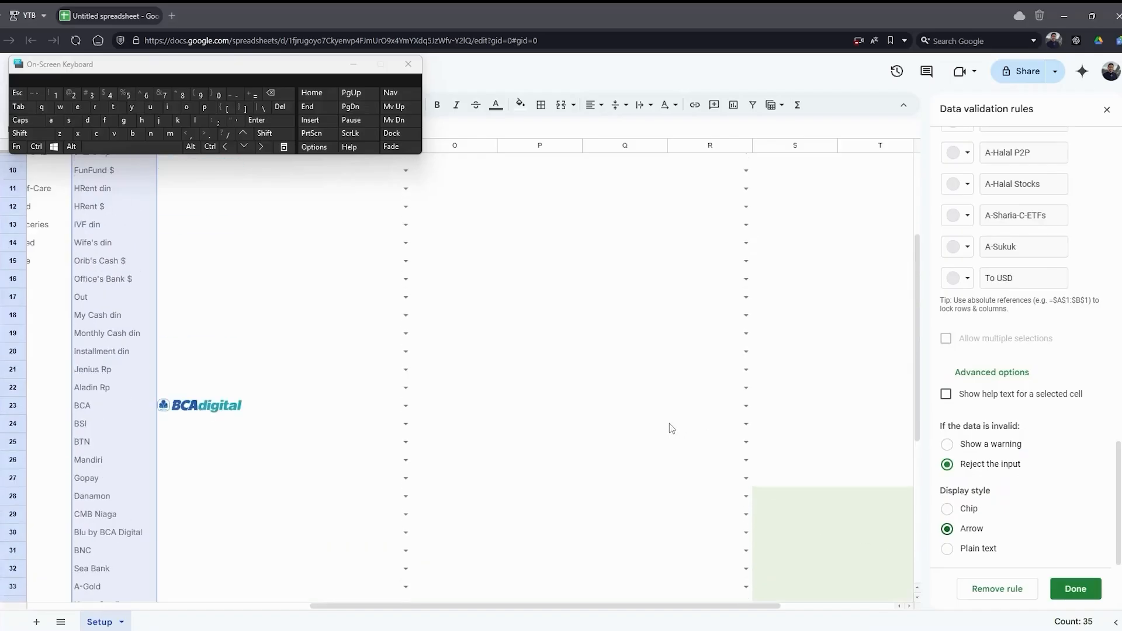
{"action": "scroll", "coordinate": [669, 425], "scroll_direction": "up", "scroll_amount": 3}
{"action": "left_click", "coordinate": [1076, 589]}
Step: Fill the Liabitily Account dropdowns in N5 and N6 with Home Credit and Personal Debt
{"action": "left_click", "coordinate": [349, 253]}
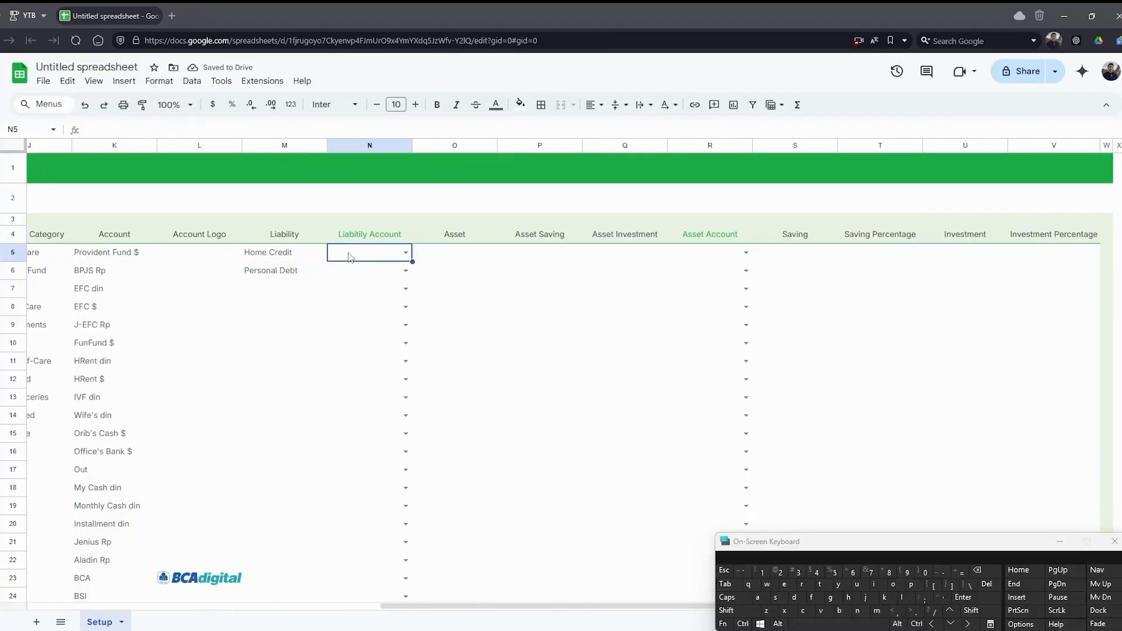
{"action": "key", "text": "ctrl+shift+v"}
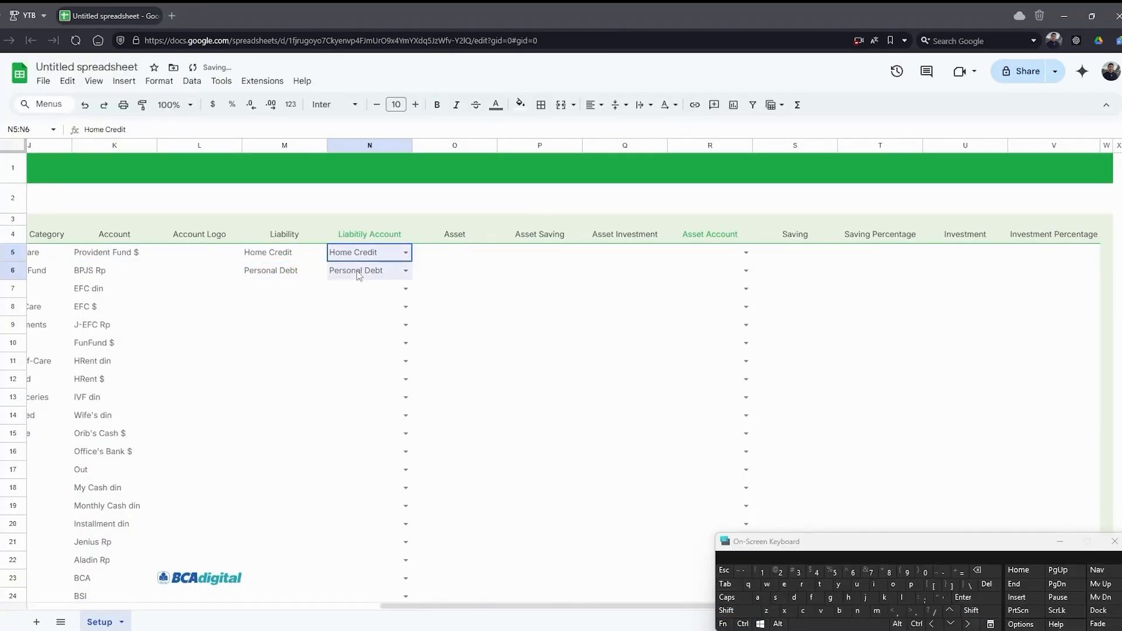
{"action": "key", "text": "ctrl+c"}
{"action": "left_click", "coordinate": [359, 257]}
{"action": "key", "text": "ctrl+v"}
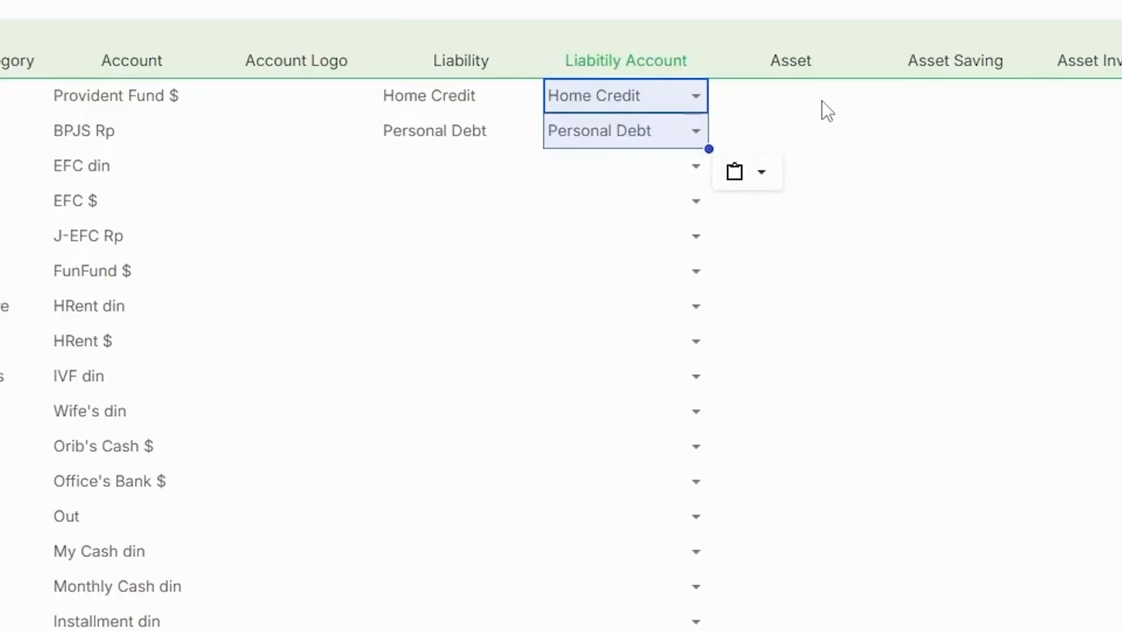
Step: Paste the asset table from O5 across the Asset, Asset Saving, Asset Investment and Asset Account columns, from Provident Fund to A-Sukuk
{"action": "left_click", "coordinate": [471, 255]}
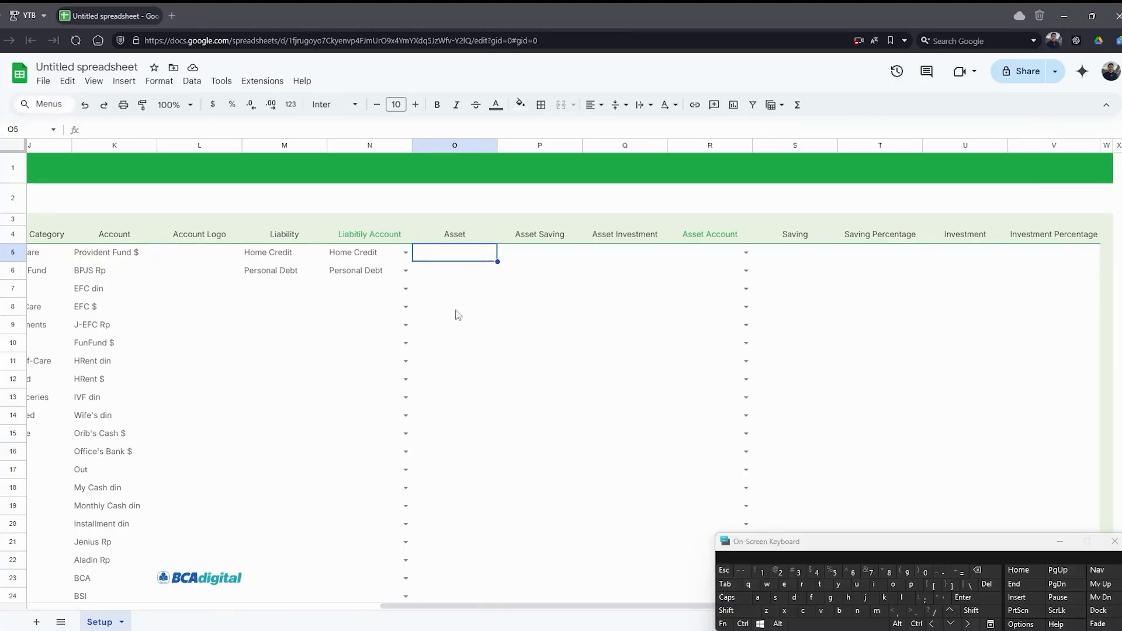
{"action": "key", "text": "ctrl+shift+v"}
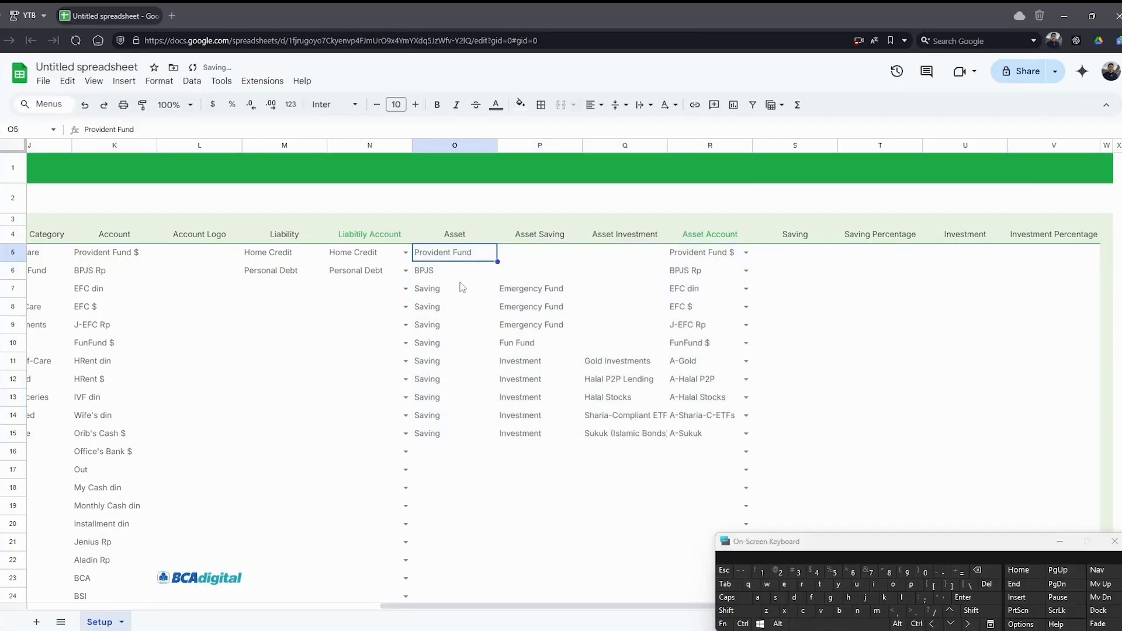
Step: Examine the Saving rows 7 to 15 in the Asset column and how they match the Asset Account entries
{"action": "left_click_drag", "start_coordinate": [459, 287], "coordinate": [459, 437]}
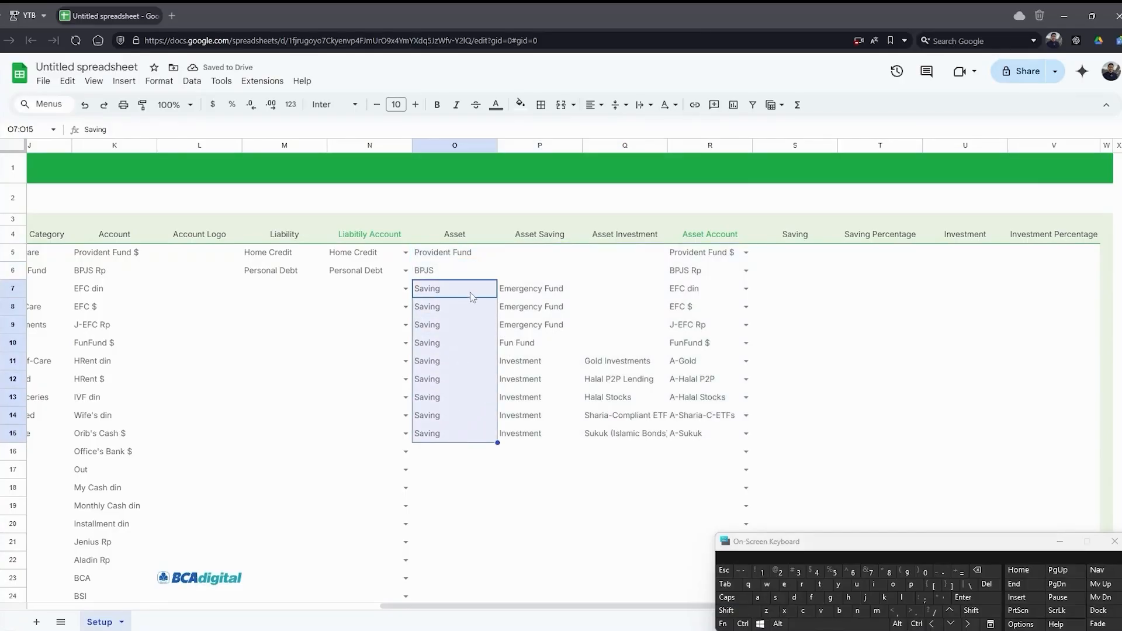
{"action": "left_click_drag", "start_coordinate": [471, 292], "coordinate": [447, 432]}
{"action": "left_click", "coordinate": [689, 344], "text": "shift"}
{"action": "left_click", "coordinate": [690, 433], "text": "shift"}
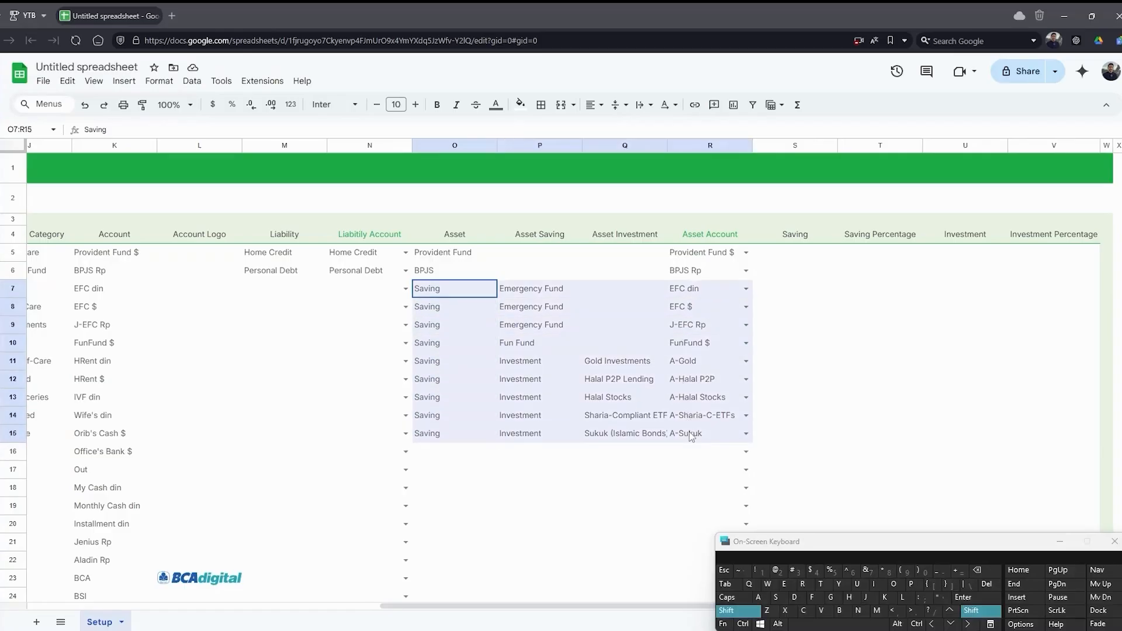
{"action": "left_click", "coordinate": [691, 437]}
{"action": "left_click_drag", "start_coordinate": [692, 438], "coordinate": [698, 295]}
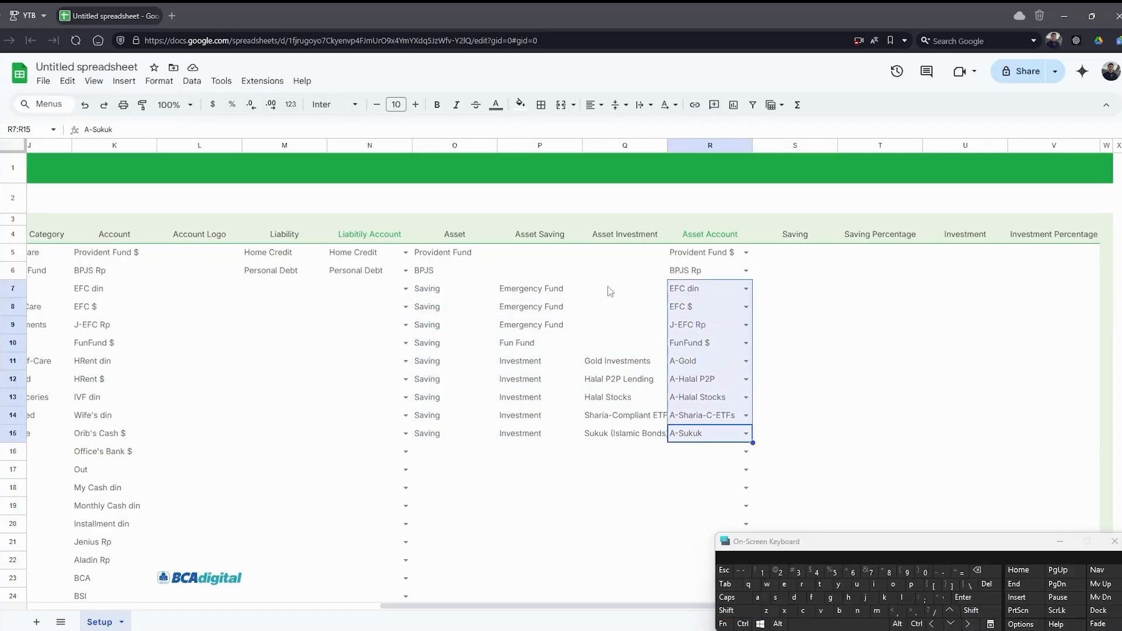
{"action": "left_click", "coordinate": [446, 297]}
{"action": "left_click_drag", "start_coordinate": [446, 296], "coordinate": [447, 437]}
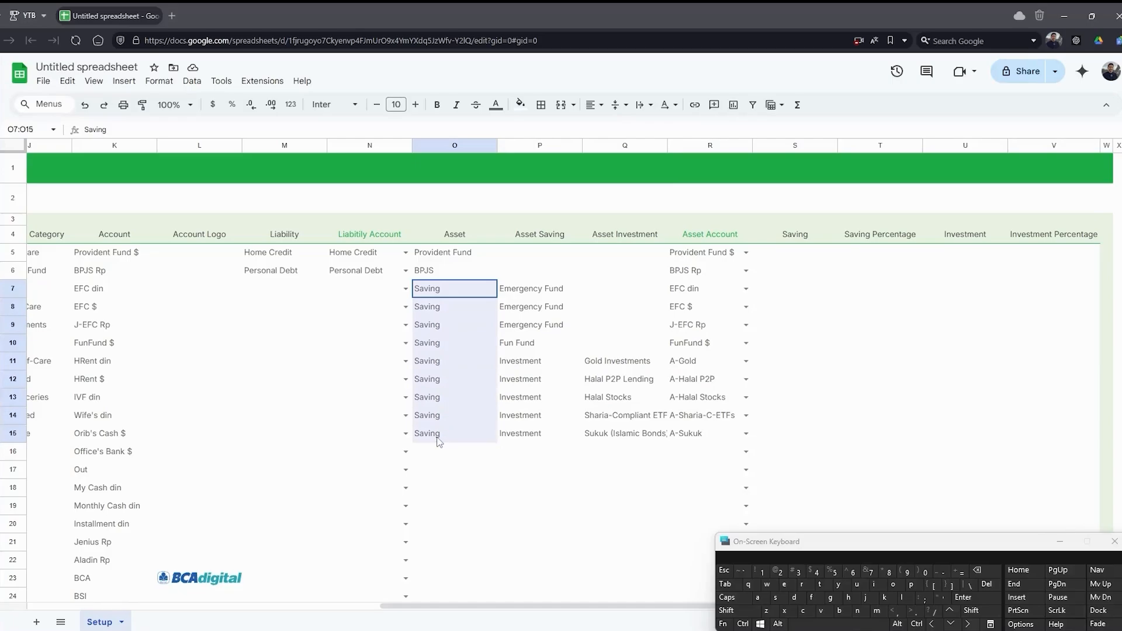
Step: Paste the saving allocations into S5:T7, with Emergency Fund 70%, Fun Fund 20% and Investment 10%
{"action": "left_click", "coordinate": [801, 257]}
{"action": "key", "text": "ctrl+v"}
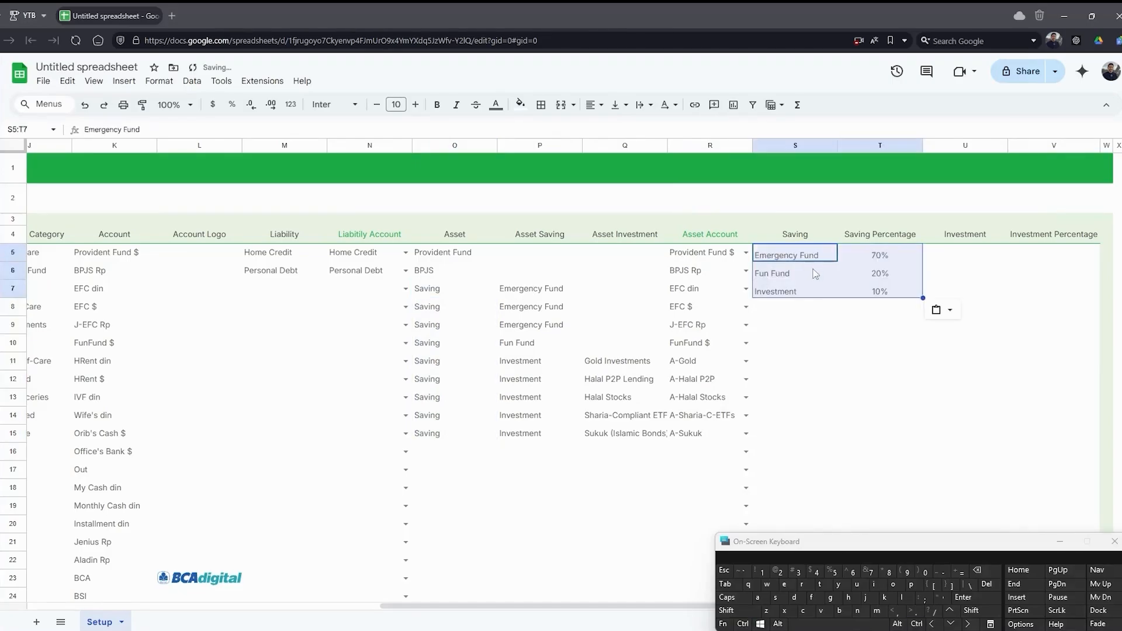
{"action": "left_click", "coordinate": [822, 316]}
Step: Align the pasted Saving and Saving Percentage entries vertically to the middle of their cells
{"action": "left_click_drag", "start_coordinate": [802, 257], "coordinate": [873, 296]}
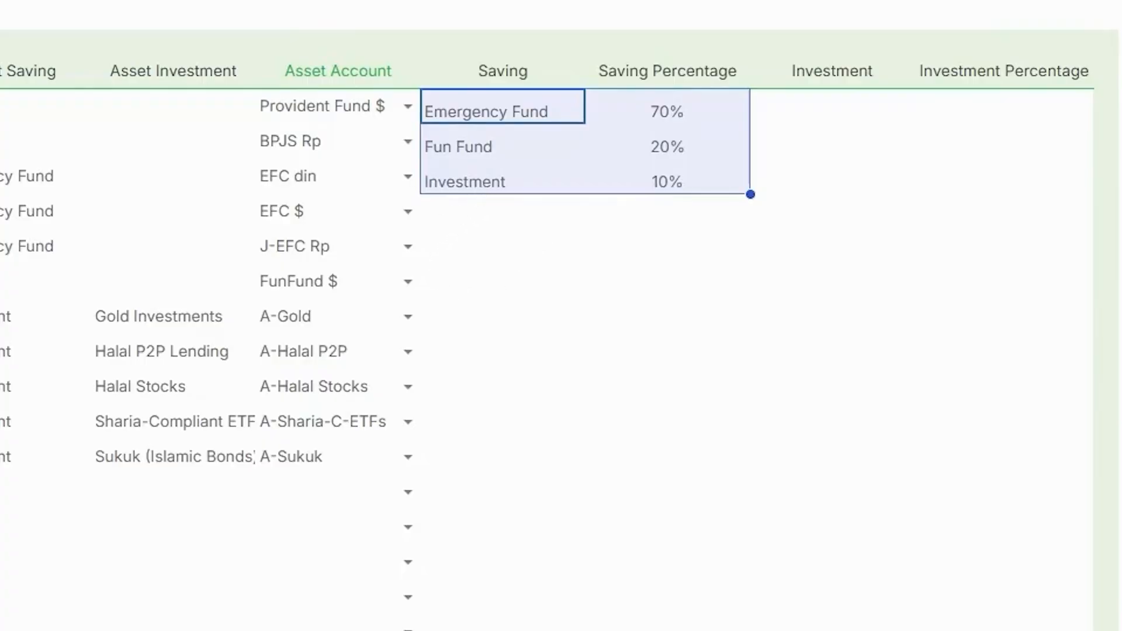
{"action": "key", "text": "ctrl+a"}
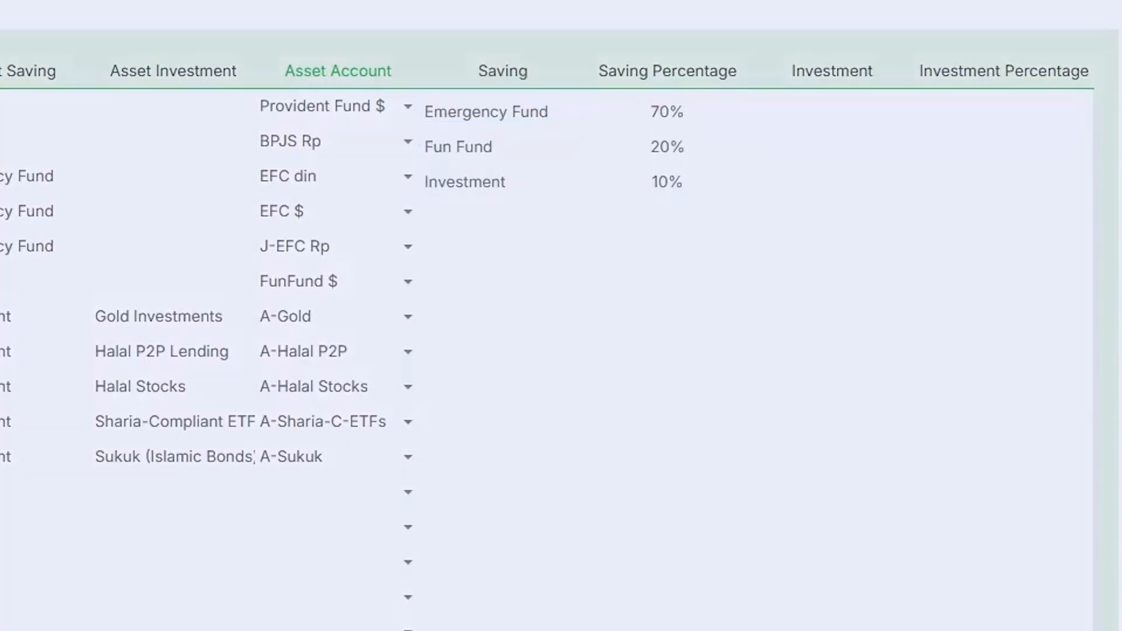
{"action": "left_click", "coordinate": [314, 152]}
{"action": "left_click_drag", "start_coordinate": [550, 111], "coordinate": [725, 218]}
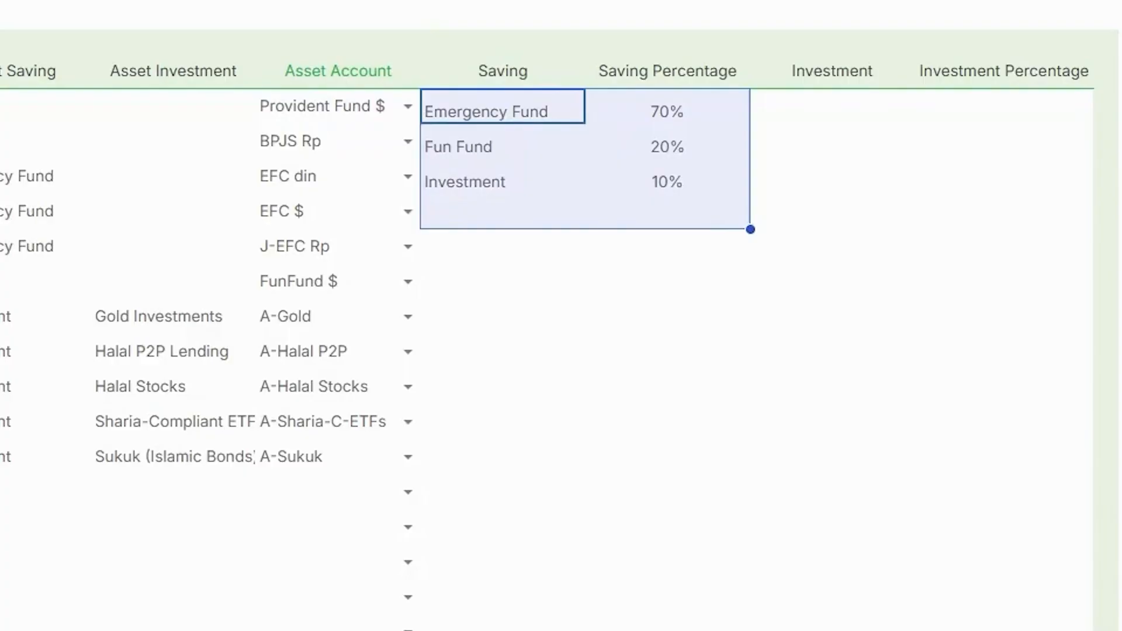
{"action": "left_click", "coordinate": [265, 111]}
{"action": "left_click", "coordinate": [488, 251]}
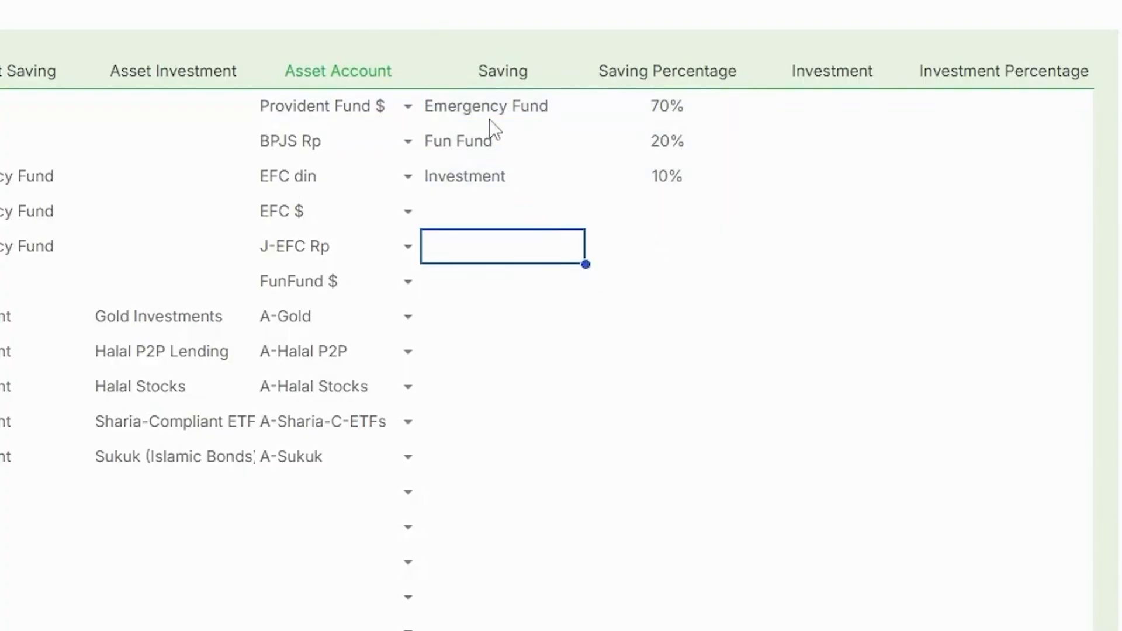
Step: Format the Saving Percentage values in T5:T7 as percentages without decimals
{"action": "left_click_drag", "start_coordinate": [490, 120], "coordinate": [658, 183]}
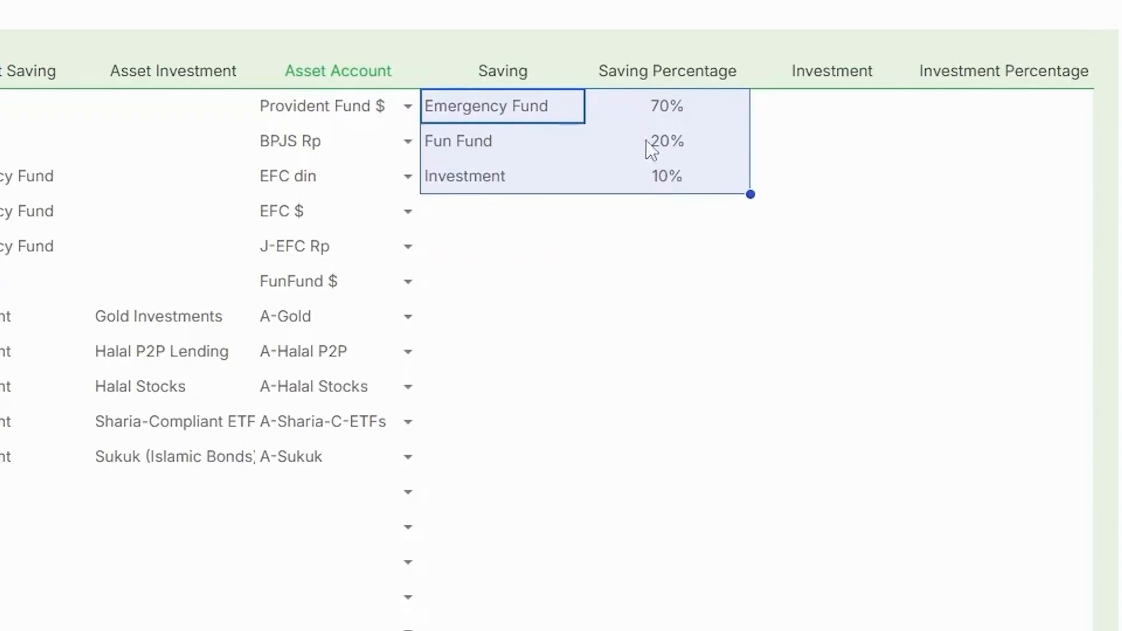
{"action": "left_click", "coordinate": [675, 151]}
{"action": "left_click", "coordinate": [682, 186]}
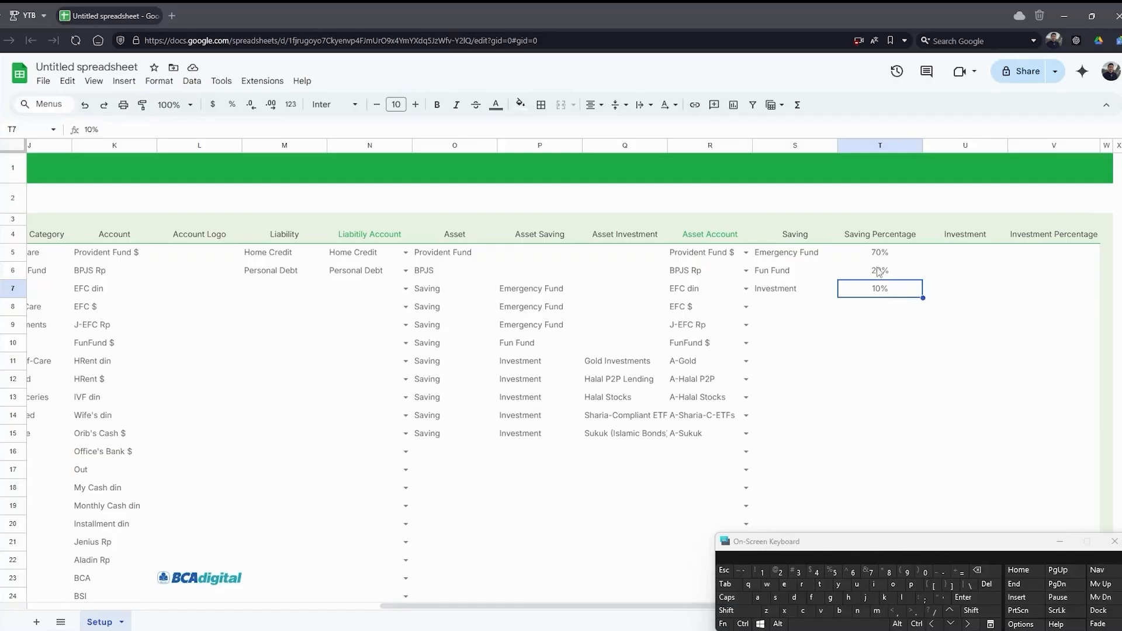
{"action": "left_click_drag", "start_coordinate": [880, 251], "coordinate": [880, 288]}
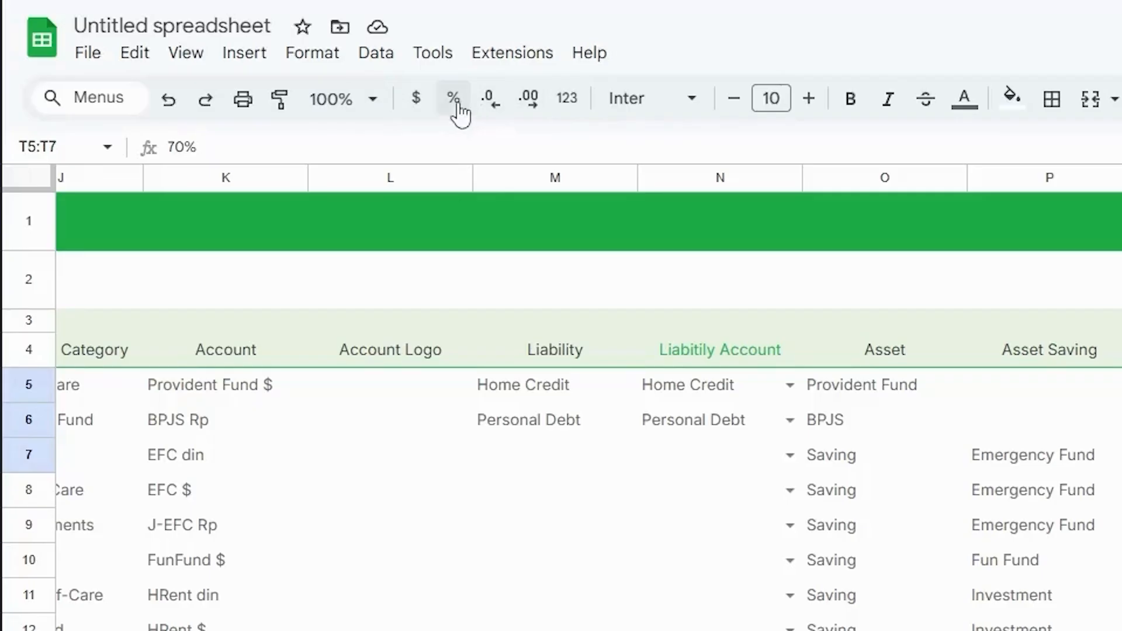
{"action": "left_click", "coordinate": [227, 108]}
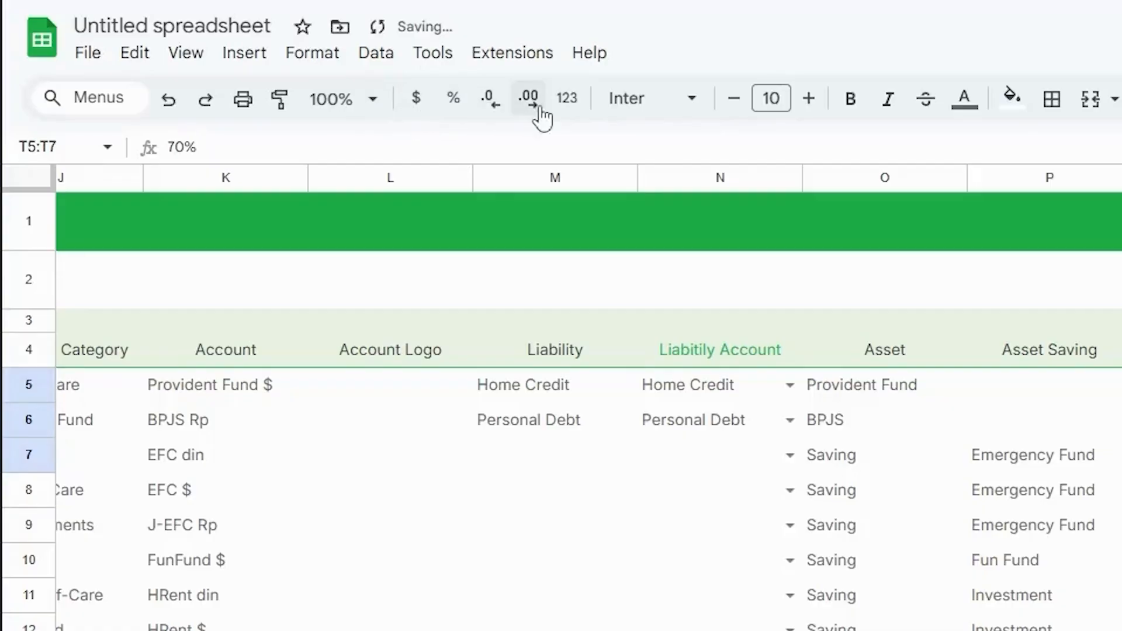
{"action": "left_click", "coordinate": [499, 105]}
Step: Copy the Saving Percentage cells T5:T7 and paste them down the rest of the column
{"action": "key", "text": "ctrl+c"}
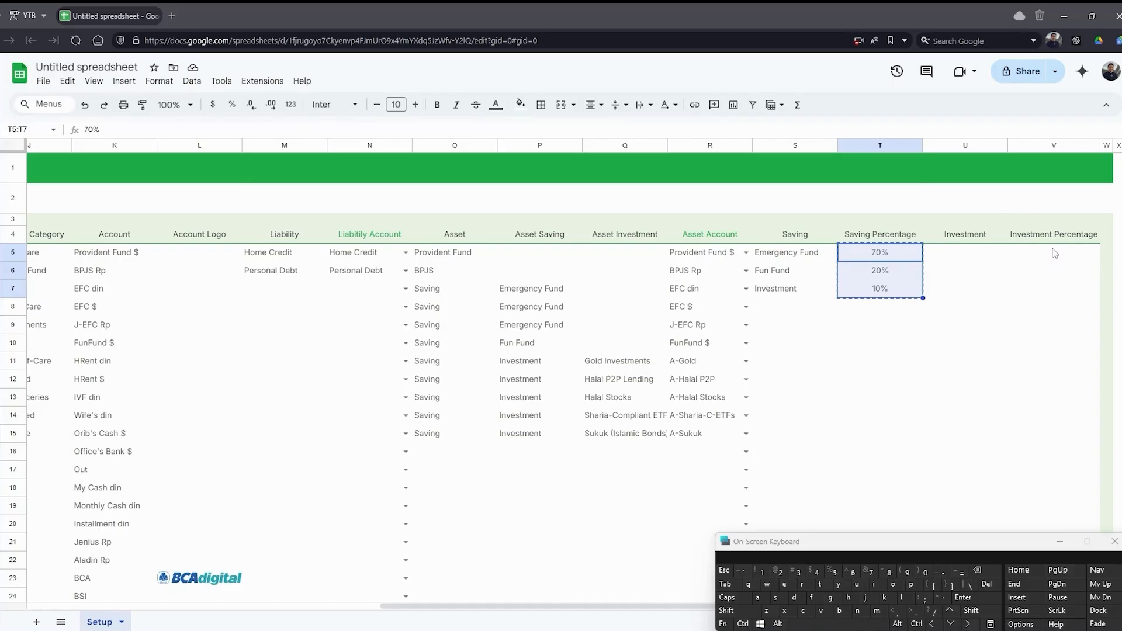
{"action": "left_click_drag", "start_coordinate": [1052, 251], "coordinate": [1064, 428]}
{"action": "scroll", "coordinate": [1062, 429], "scroll_direction": "down", "scroll_amount": 5}
{"action": "scroll", "coordinate": [1062, 430], "scroll_direction": "up", "scroll_amount": 5}
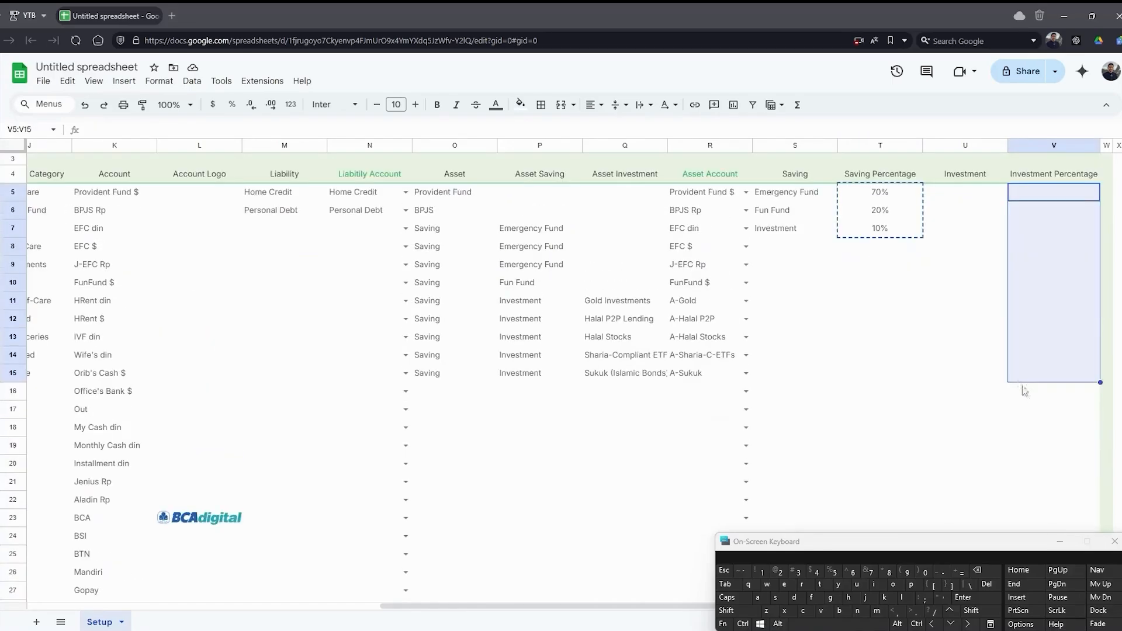
{"action": "left_click_drag", "start_coordinate": [896, 193], "coordinate": [896, 226]}
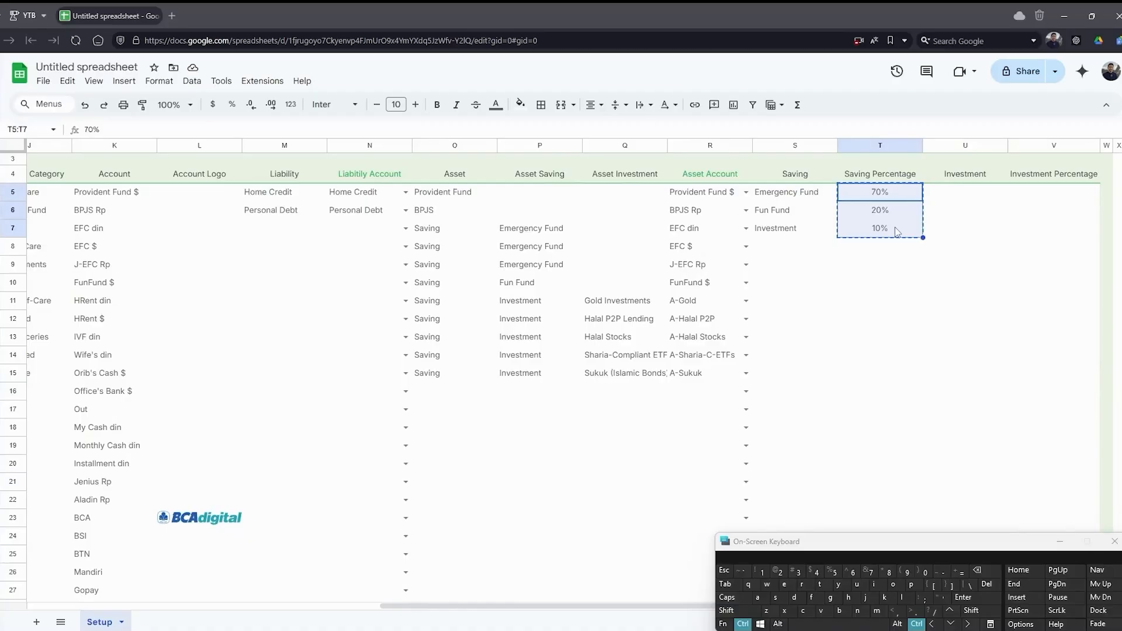
{"action": "scroll", "coordinate": [896, 293], "scroll_direction": "down", "scroll_amount": 5}
{"action": "left_click", "coordinate": [920, 356], "text": "shift"}
{"action": "scroll", "coordinate": [919, 351], "scroll_direction": "up", "scroll_amount": 5}
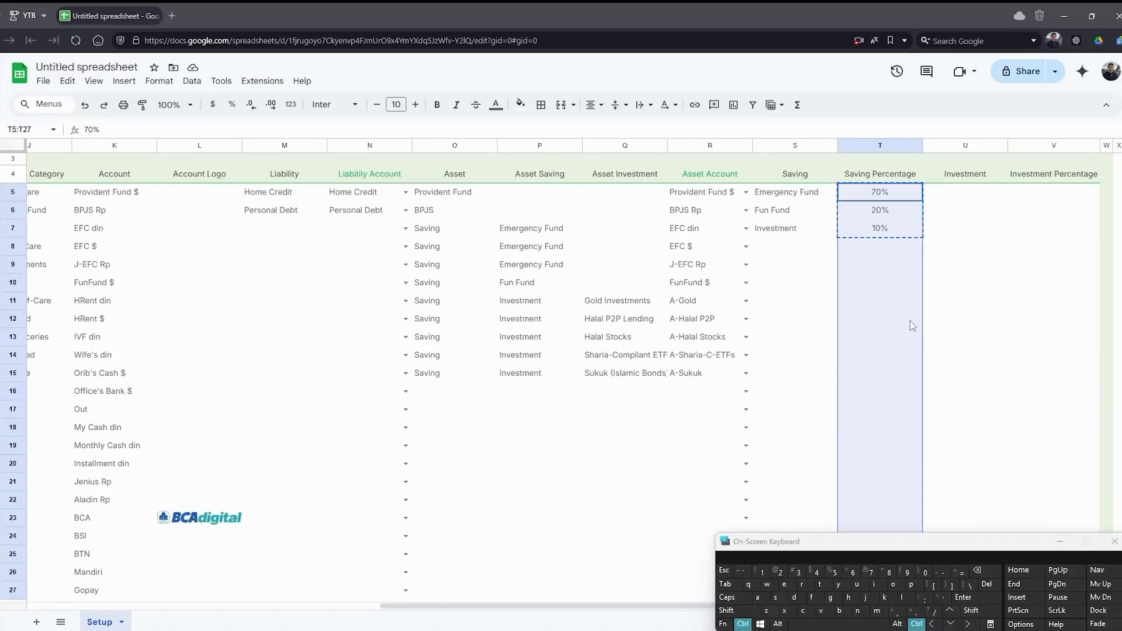
{"action": "key", "text": "ctrl+v"}
Step: Clear the repeated percentages from T8:T25 in the Saving Percentage column
{"action": "left_click", "coordinate": [883, 250]}
{"action": "scroll", "coordinate": [921, 335], "scroll_direction": "down", "scroll_amount": 6}
{"action": "key", "text": "shift"}
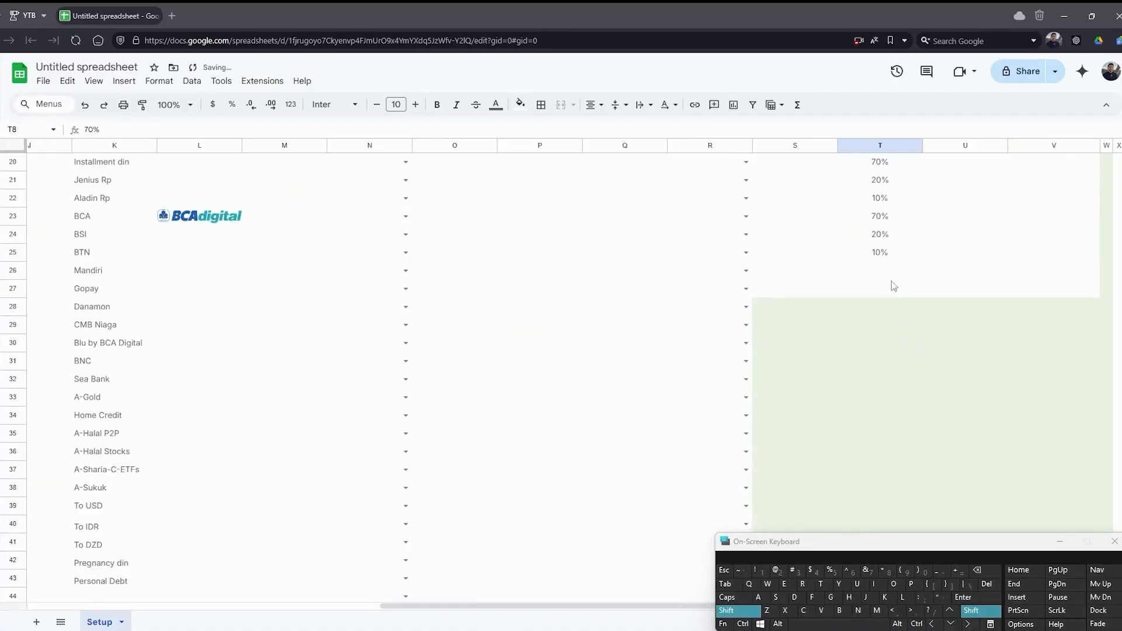
{"action": "left_click", "coordinate": [887, 256], "text": "shift"}
{"action": "scroll", "coordinate": [887, 256], "scroll_direction": "up", "scroll_amount": 6}
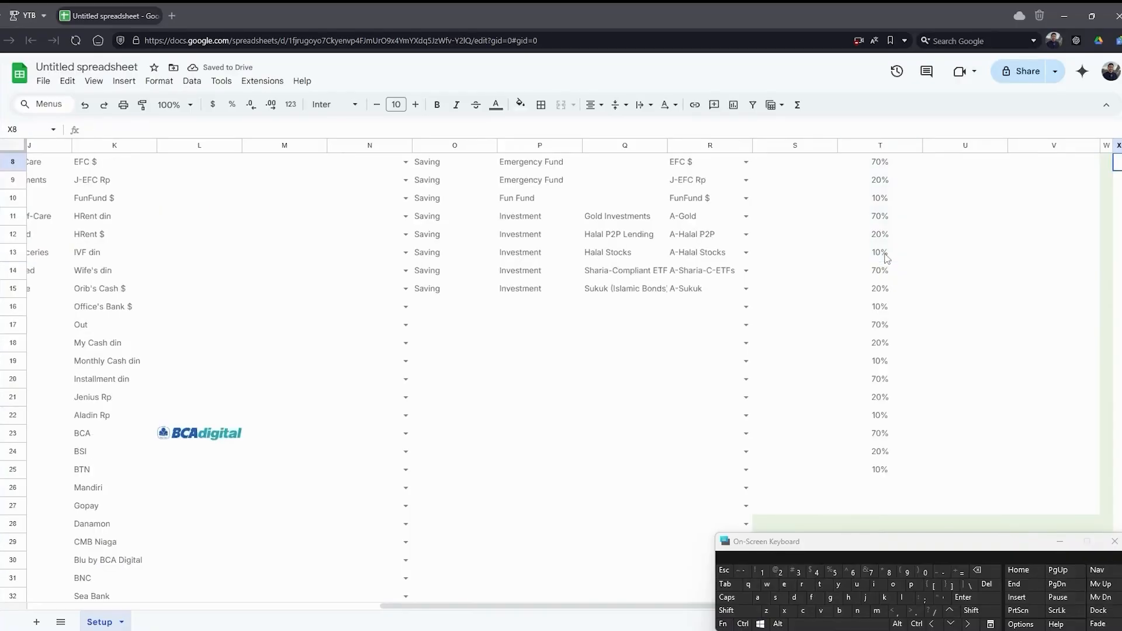
{"action": "left_click", "coordinate": [887, 307]}
{"action": "left_click_drag", "start_coordinate": [886, 308], "coordinate": [884, 430]}
{"action": "scroll", "coordinate": [890, 433], "scroll_direction": "down", "scroll_amount": 3}
{"action": "key", "text": "Delete"}
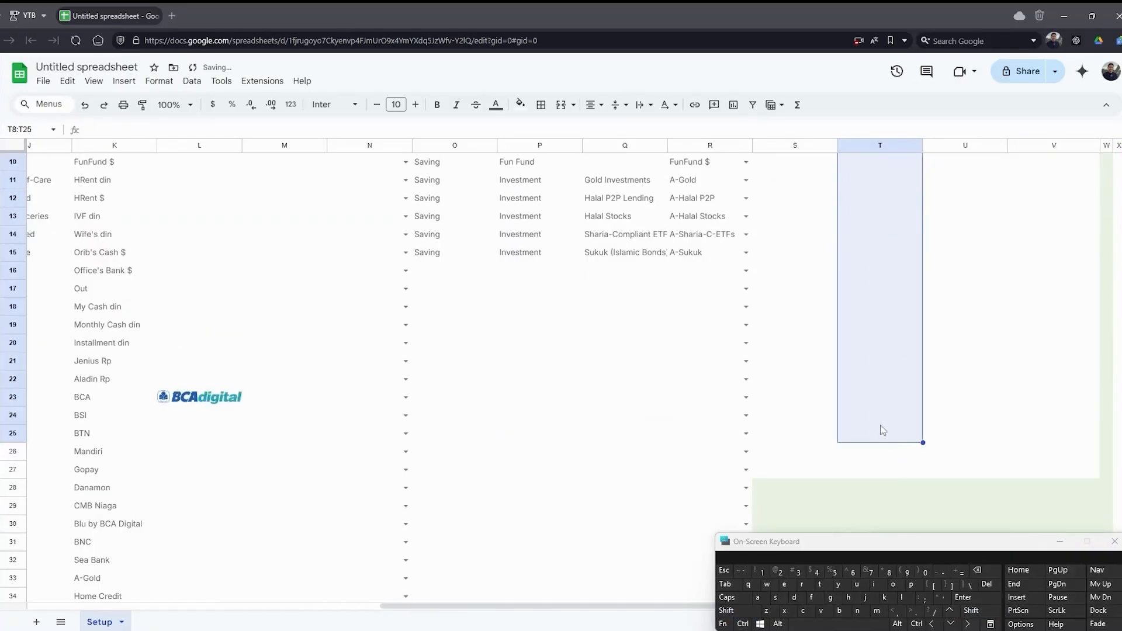
{"action": "scroll", "coordinate": [883, 431], "scroll_direction": "up", "scroll_amount": 3}
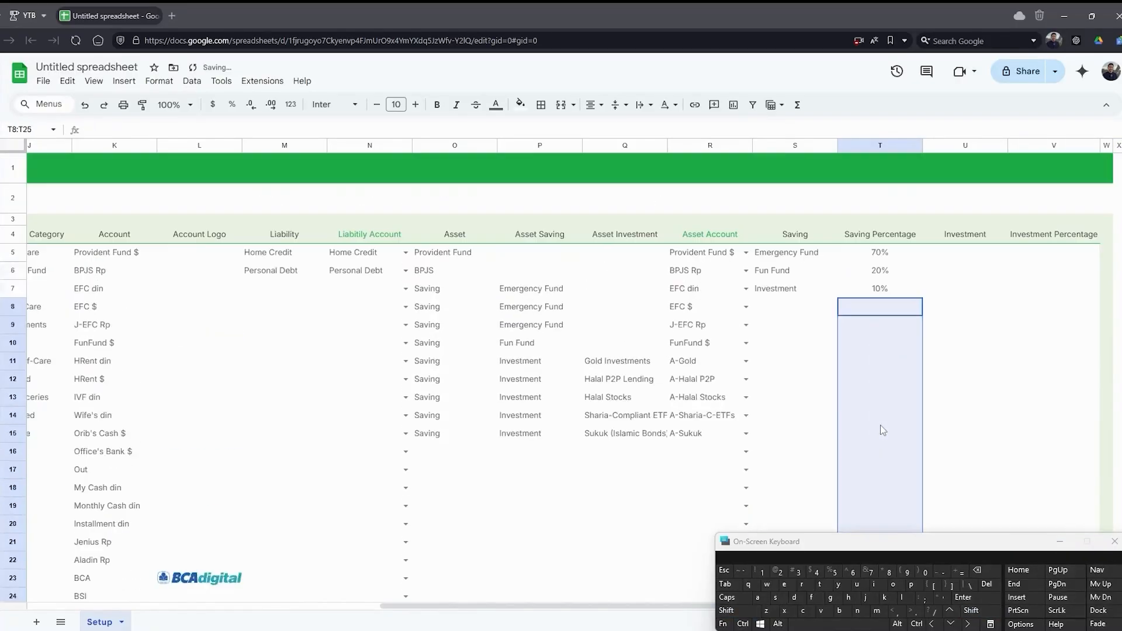
Step: Paste the investment allocations into U5:V9: Gold Investments 15%, Halal P2P Lending 5%, Halal Stocks 10%, Sharia-Compliant ETFs 40%, Sukuk (Islamic Bonds) 30%
{"action": "left_click", "coordinate": [984, 255]}
{"action": "key", "text": "ctrl+v"}
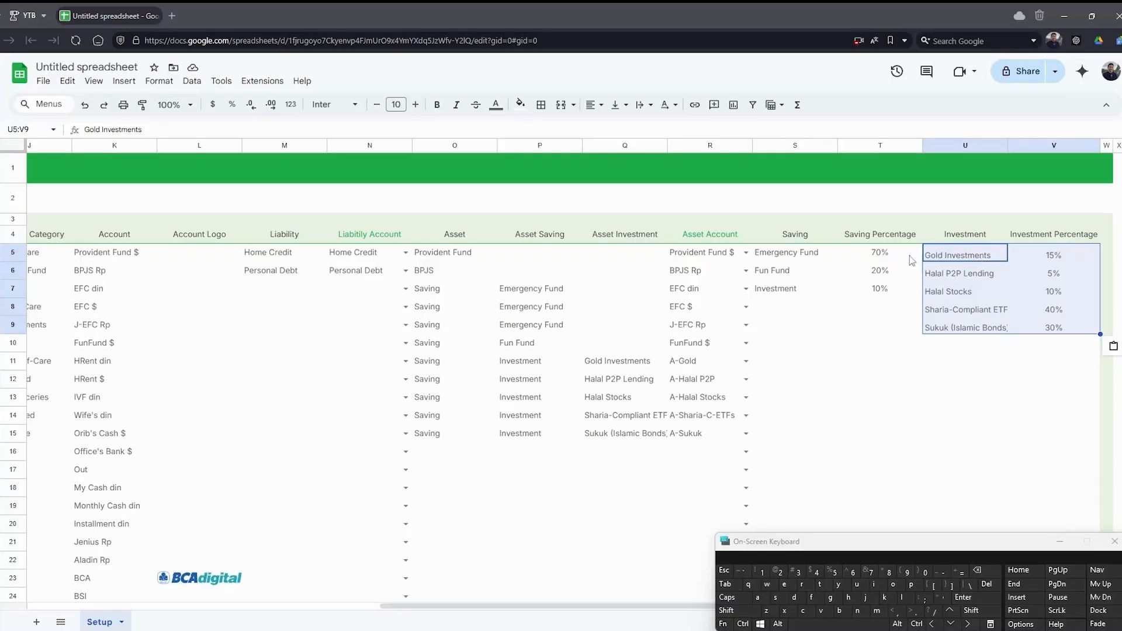
{"action": "left_click", "coordinate": [902, 362]}
{"action": "left_click", "coordinate": [1060, 542]}
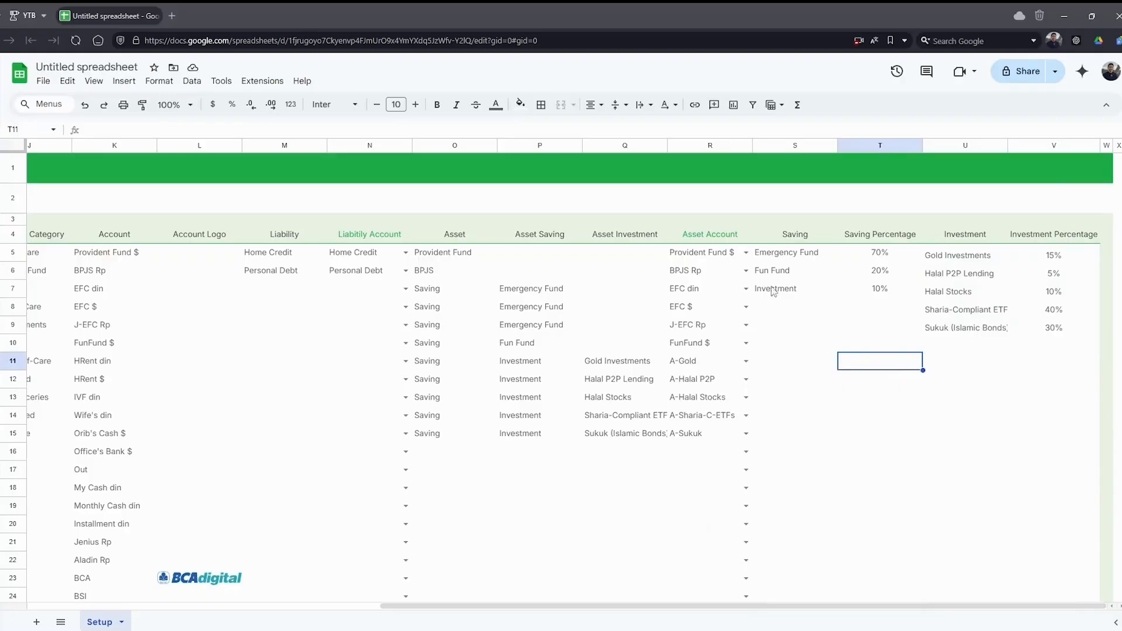
Step: Auto-fit the widths of columns H to V to their contents
{"action": "left_click_drag", "start_coordinate": [1054, 327], "coordinate": [980, 257]}
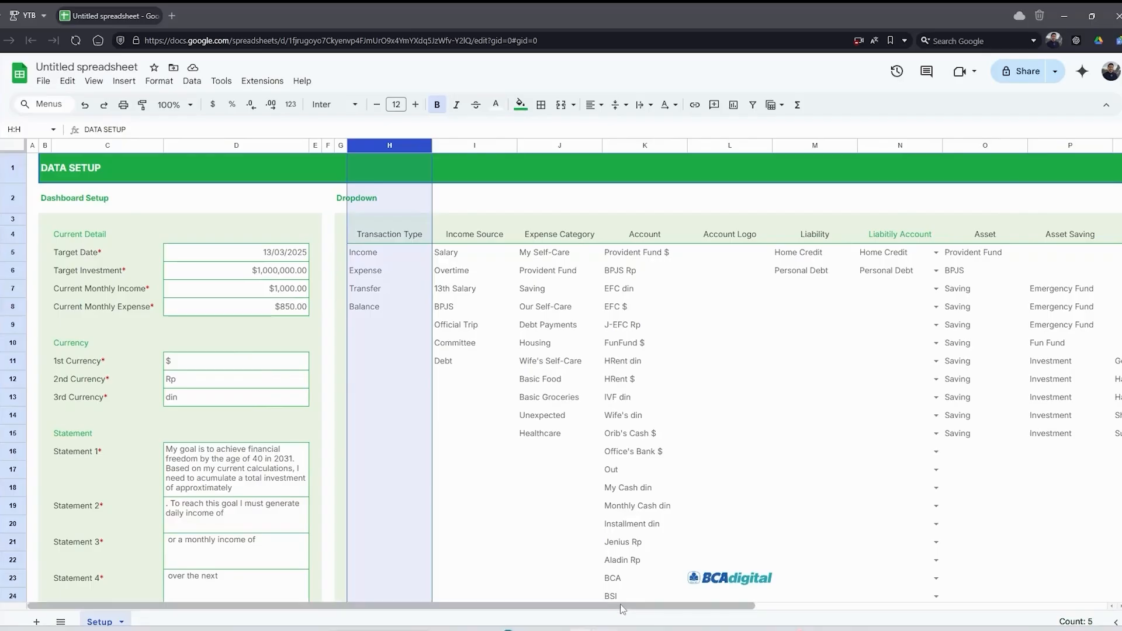
{"action": "scroll", "coordinate": [1040, 146], "scroll_direction": "right", "scroll_amount": 10}
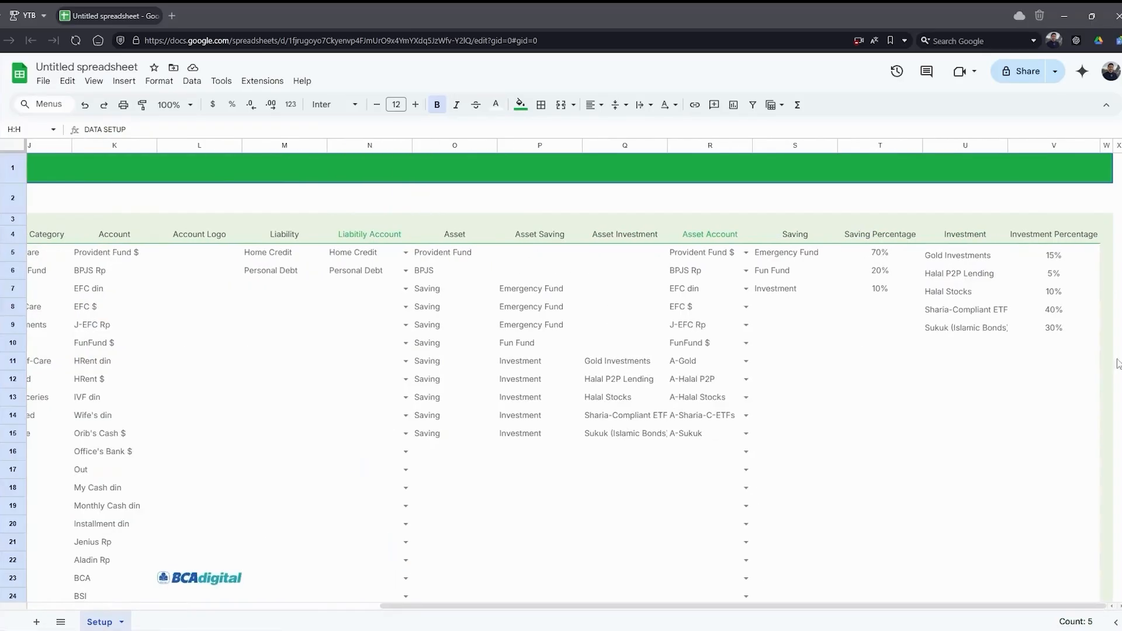
{"action": "left_click", "coordinate": [1041, 146], "text": "shift"}
{"action": "double_click", "coordinate": [1008, 146]}
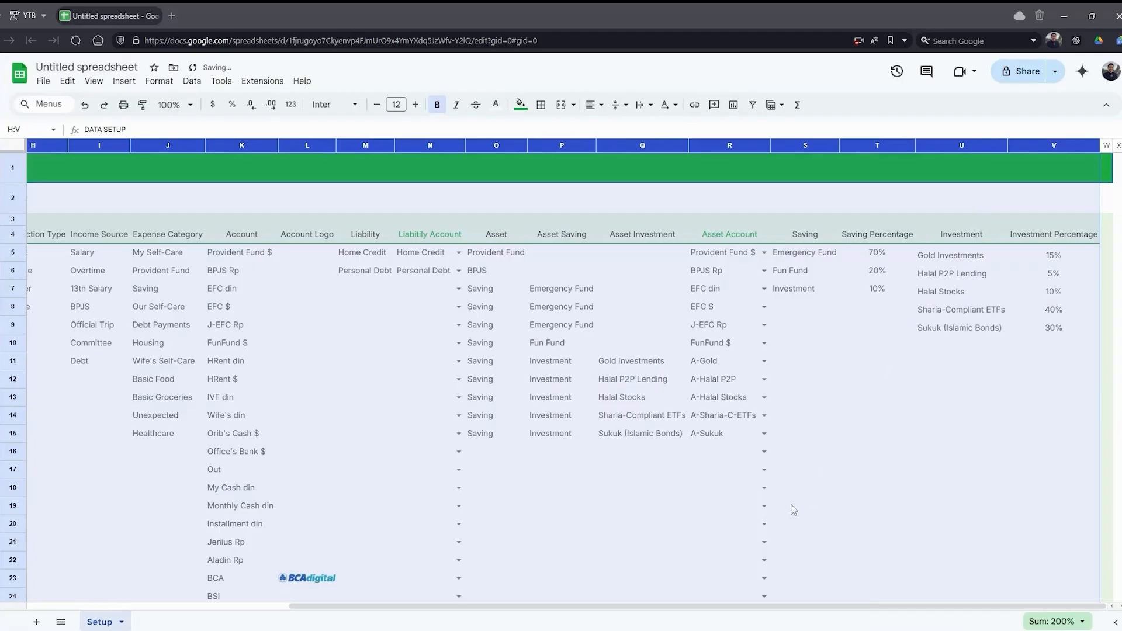
{"action": "left_click", "coordinate": [794, 510]}
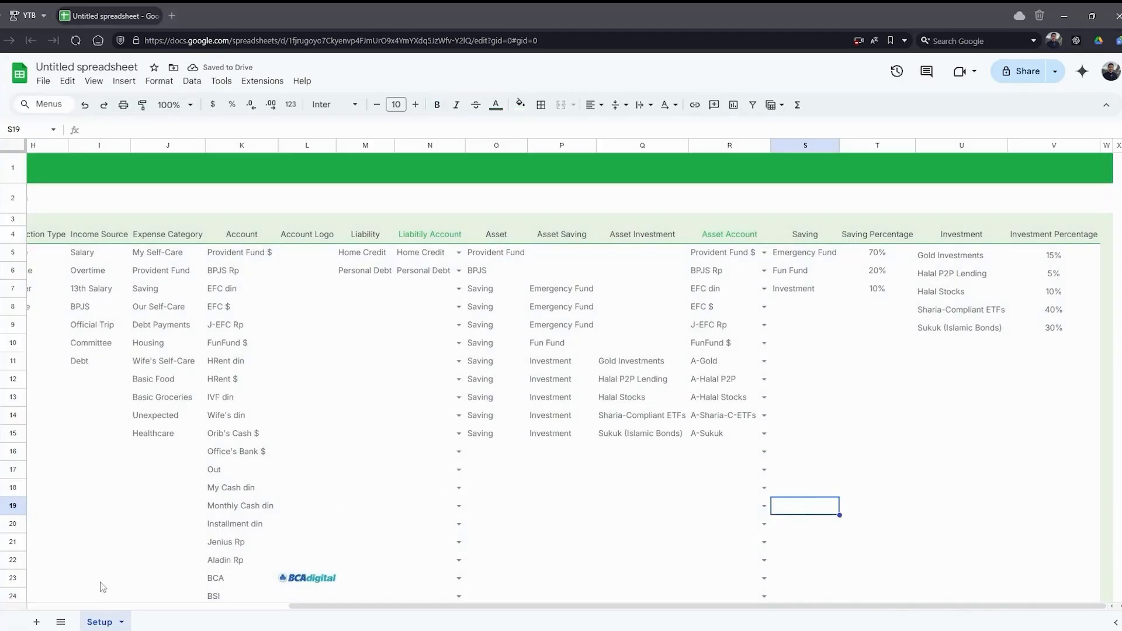
Step: Add a new sheet after Setup and name it Record & Update
{"action": "left_click", "coordinate": [36, 624]}
{"action": "right_click", "coordinate": [158, 624]}
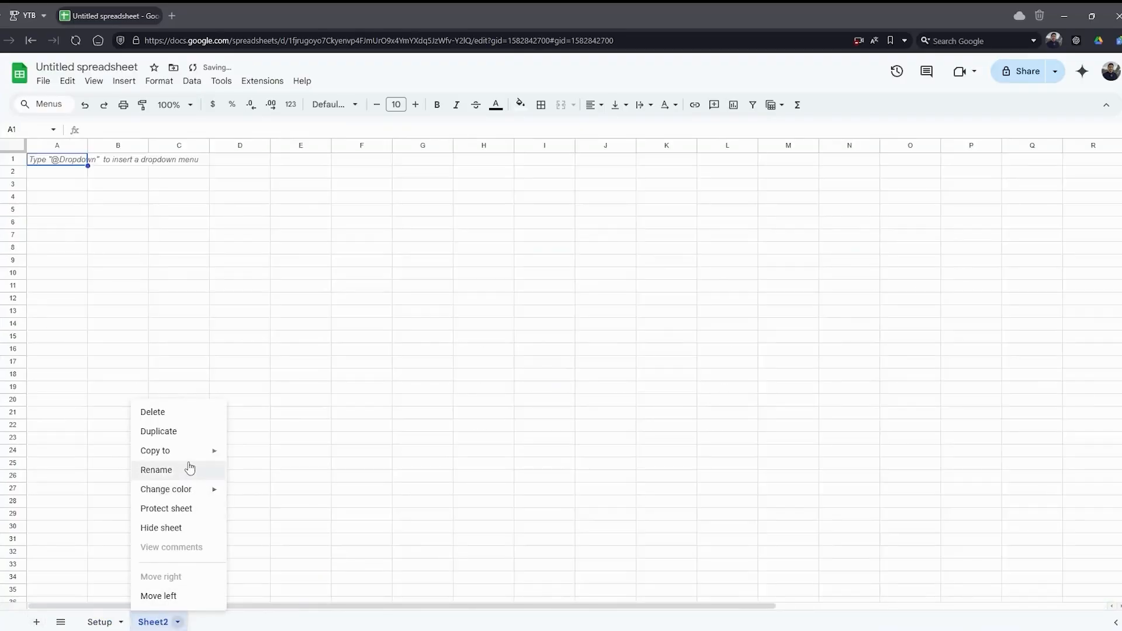
{"action": "left_click", "coordinate": [190, 469]}
{"action": "type", "text": "Recor"}
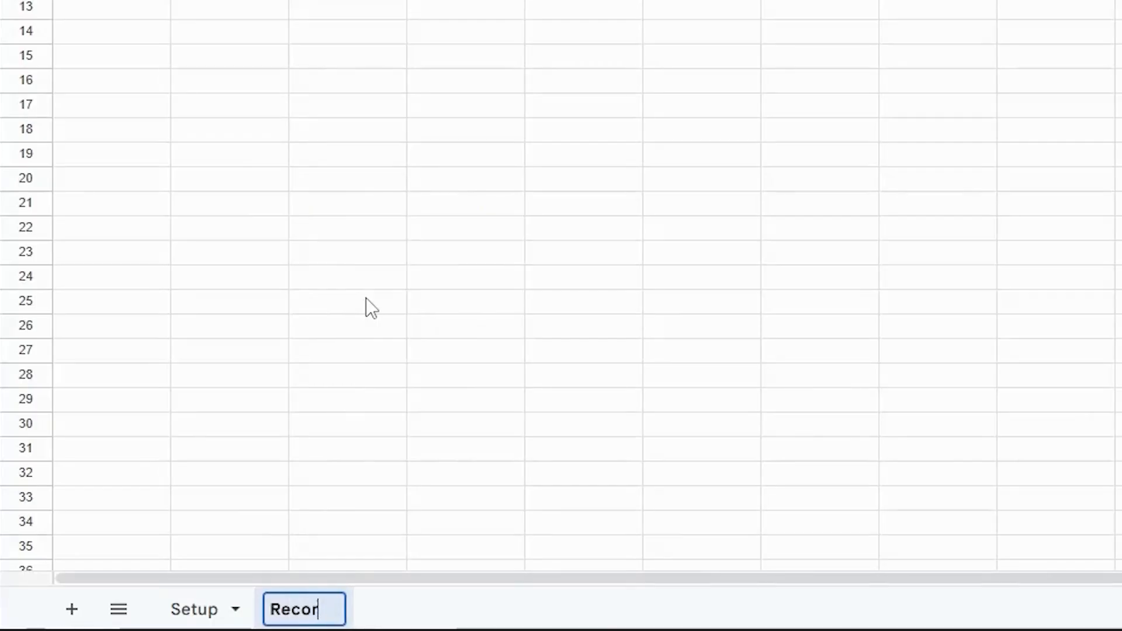
{"action": "type", "text": "d & Upda"}
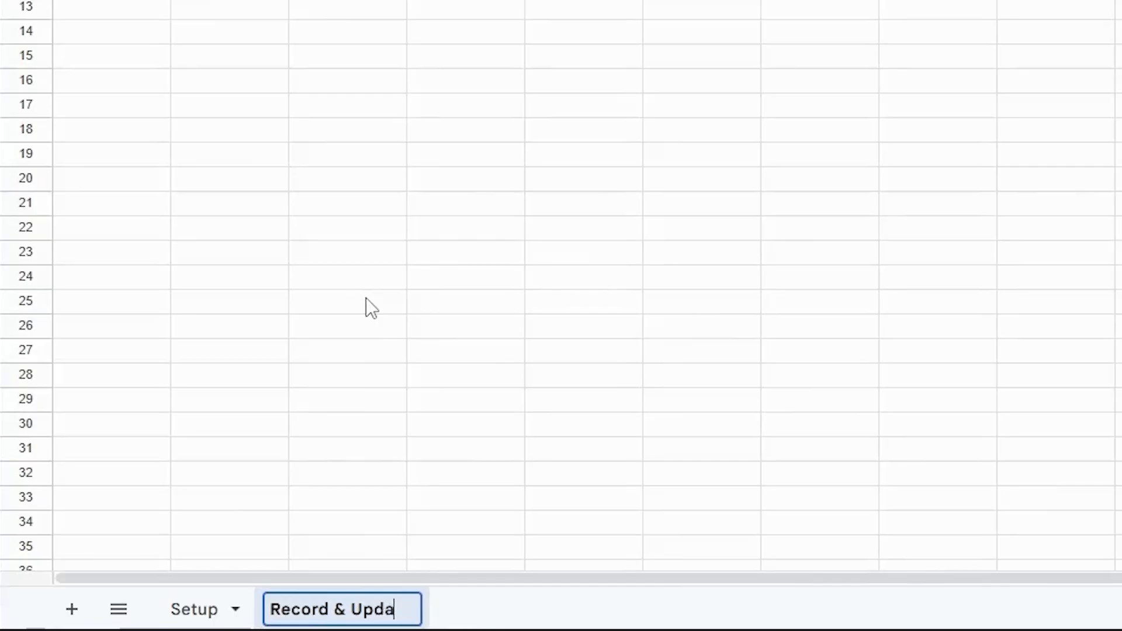
{"action": "type", "text": "te"}
{"action": "key", "text": "Return"}
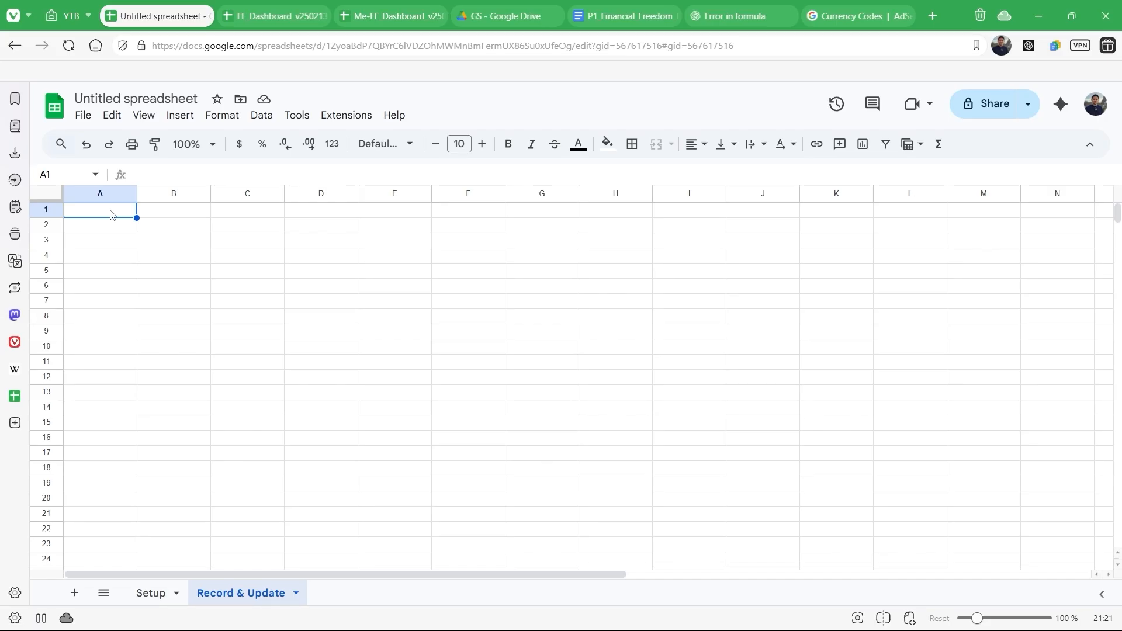
Step: Hide the gridlines on the Record & Update sheet and set its zoom to 75%
{"action": "left_click", "coordinate": [144, 115]}
{"action": "mouse_move", "coordinate": [173, 143]}
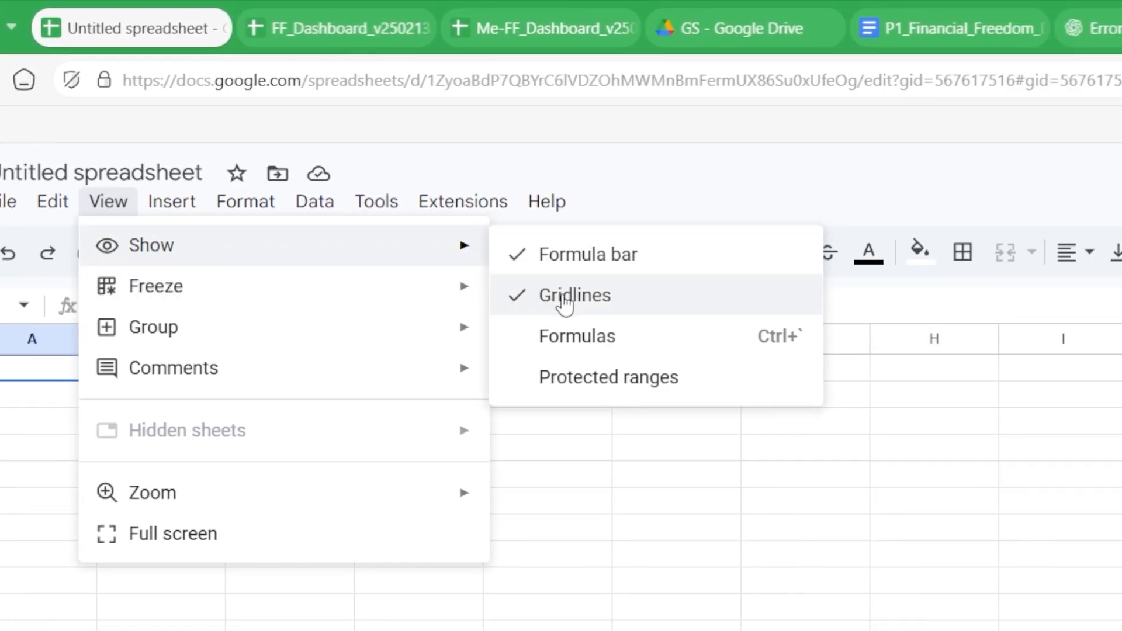
{"action": "left_click", "coordinate": [564, 300]}
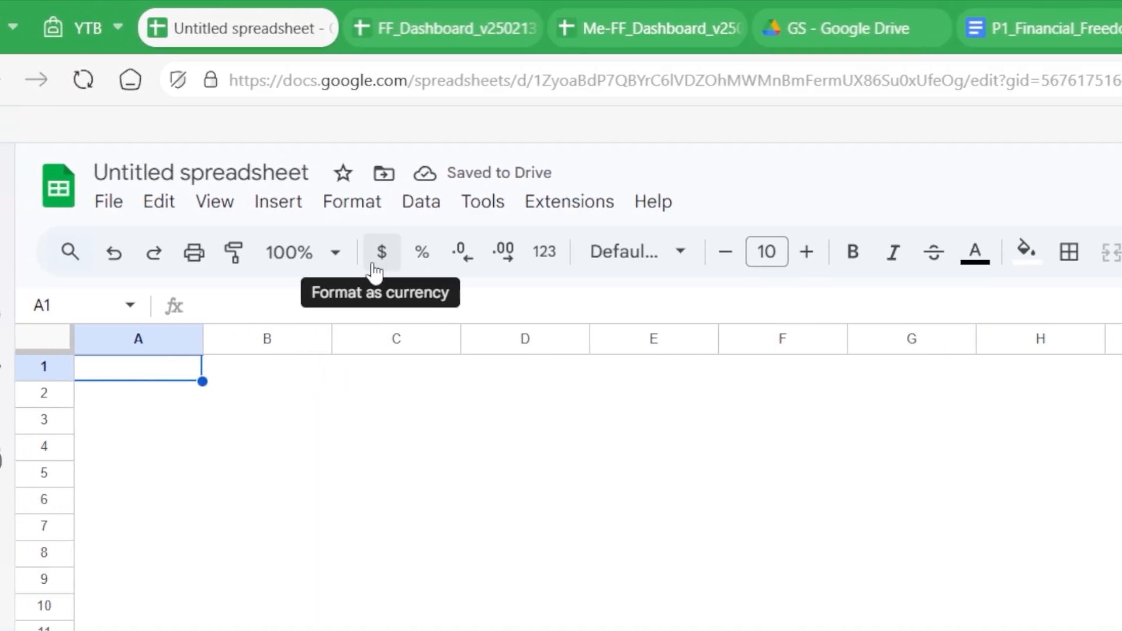
{"action": "left_click", "coordinate": [345, 260]}
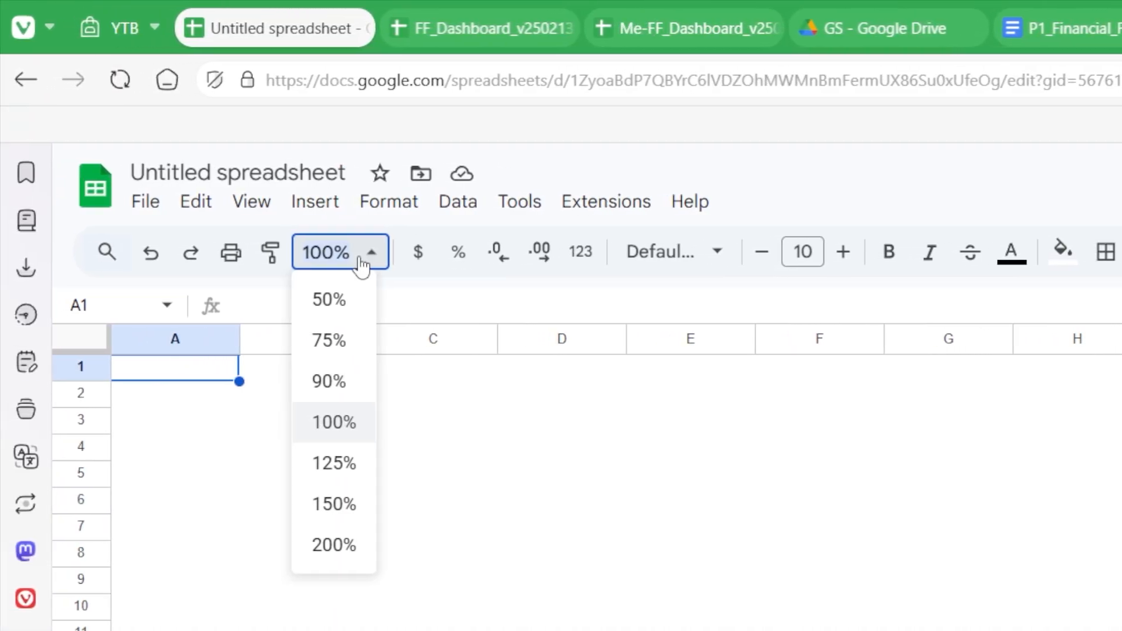
{"action": "left_click", "coordinate": [342, 340]}
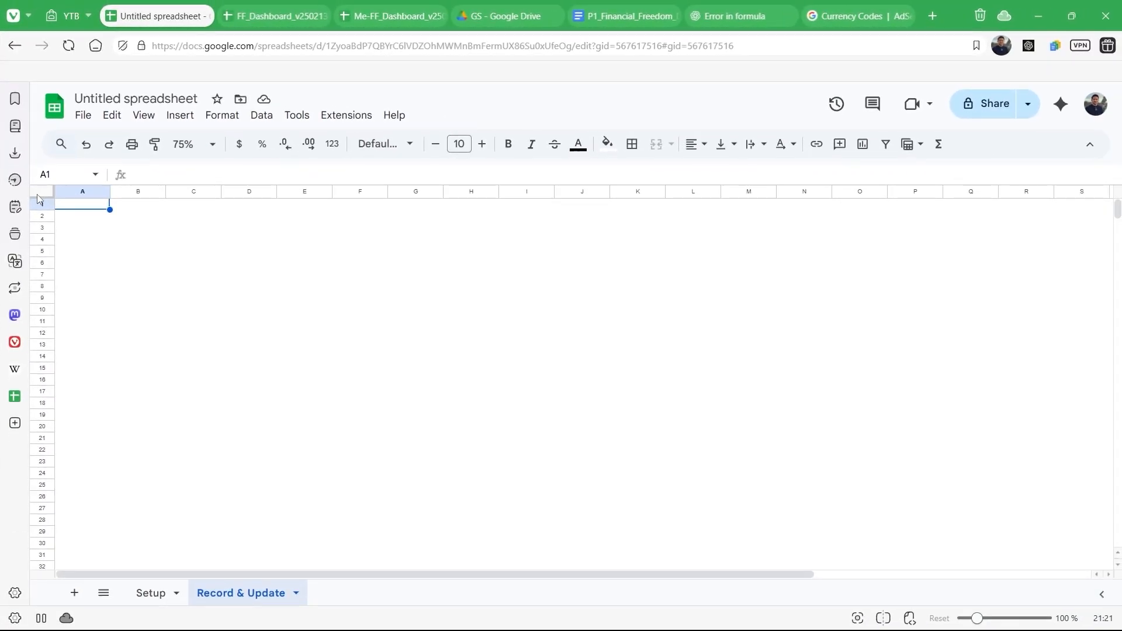
Step: Set the font of the entire Record & Update sheet to Inter
{"action": "left_click", "coordinate": [37, 195]}
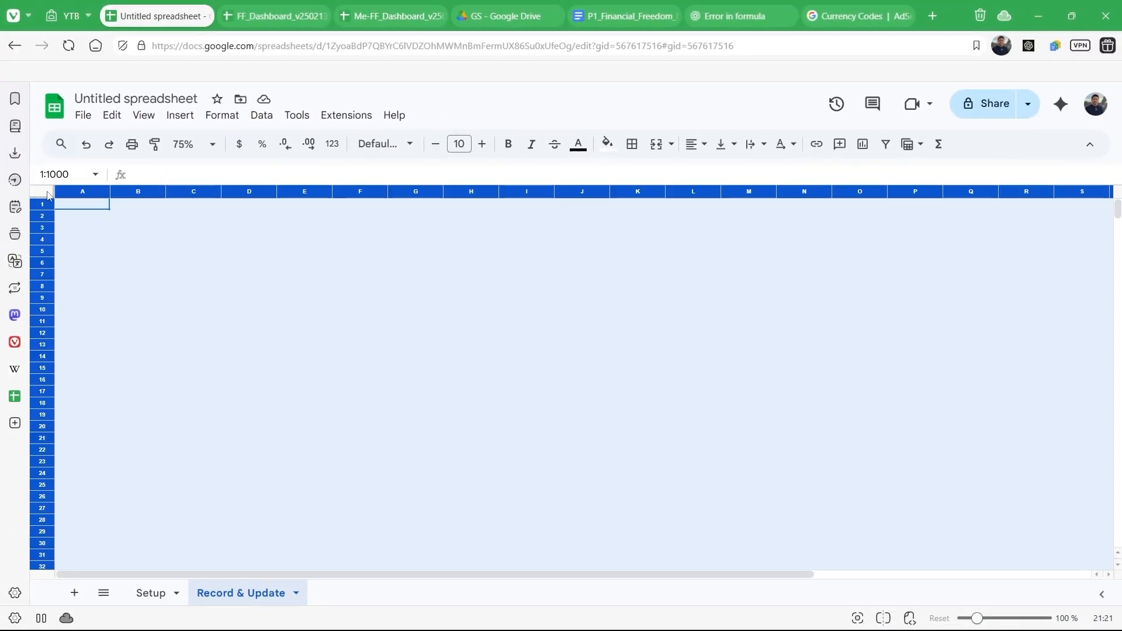
{"action": "left_click", "coordinate": [379, 145]}
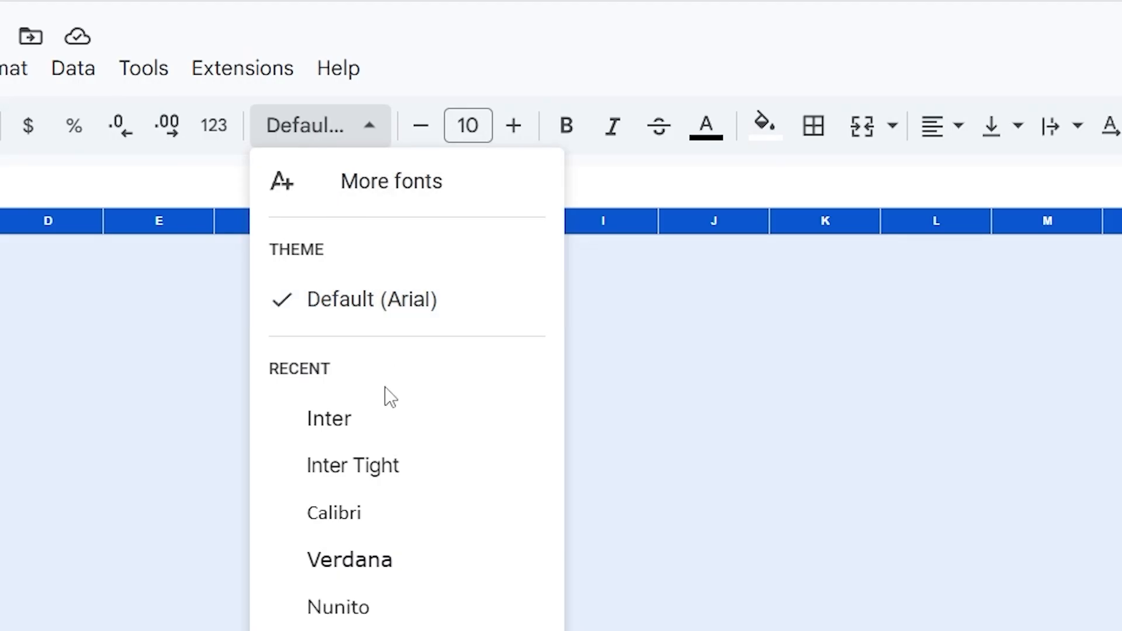
{"action": "left_click", "coordinate": [385, 419]}
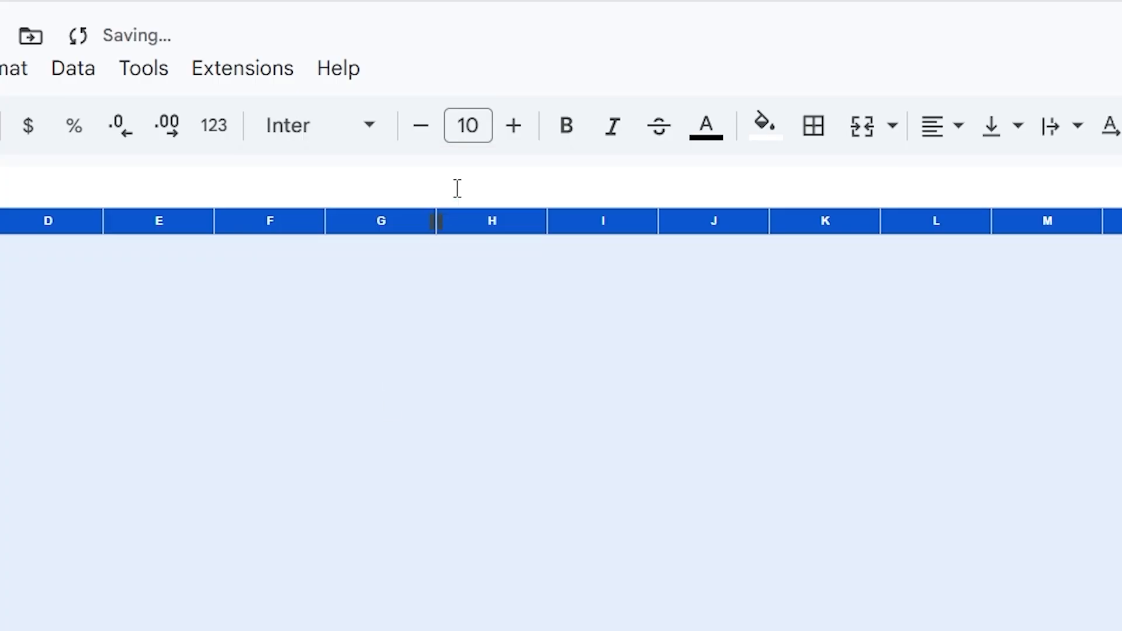
{"action": "left_click", "coordinate": [477, 127]}
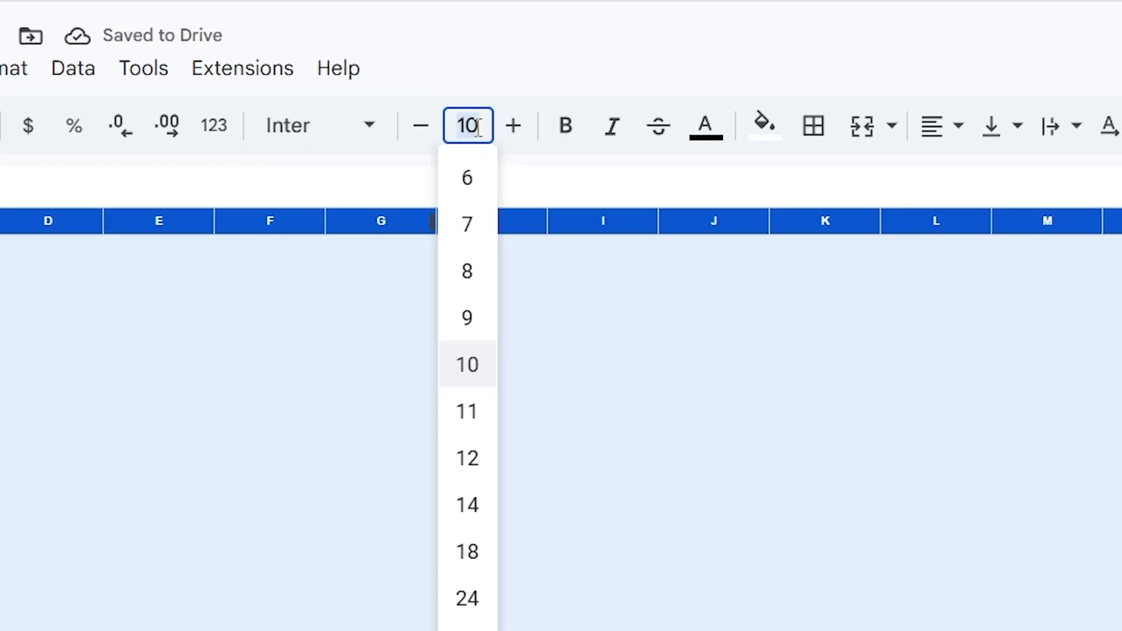
{"action": "left_click", "coordinate": [710, 135]}
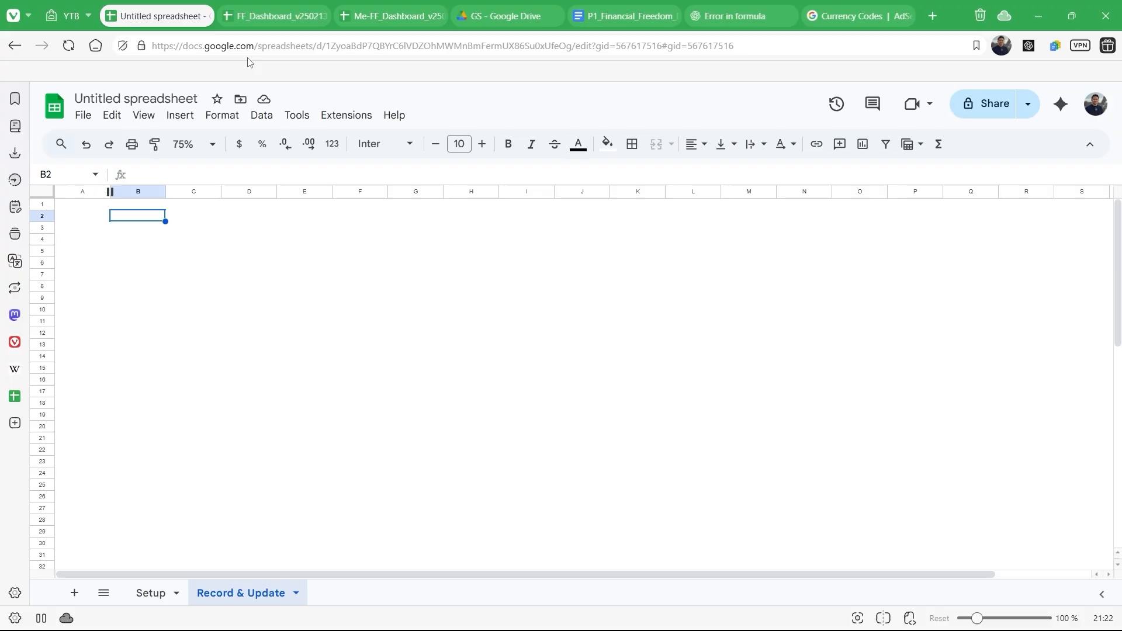
Step: Switch to the FF_Dashboard_v250213 spreadsheet and examine how many columns and rows its Record & Update sheet uses
{"action": "left_click", "coordinate": [264, 17]}
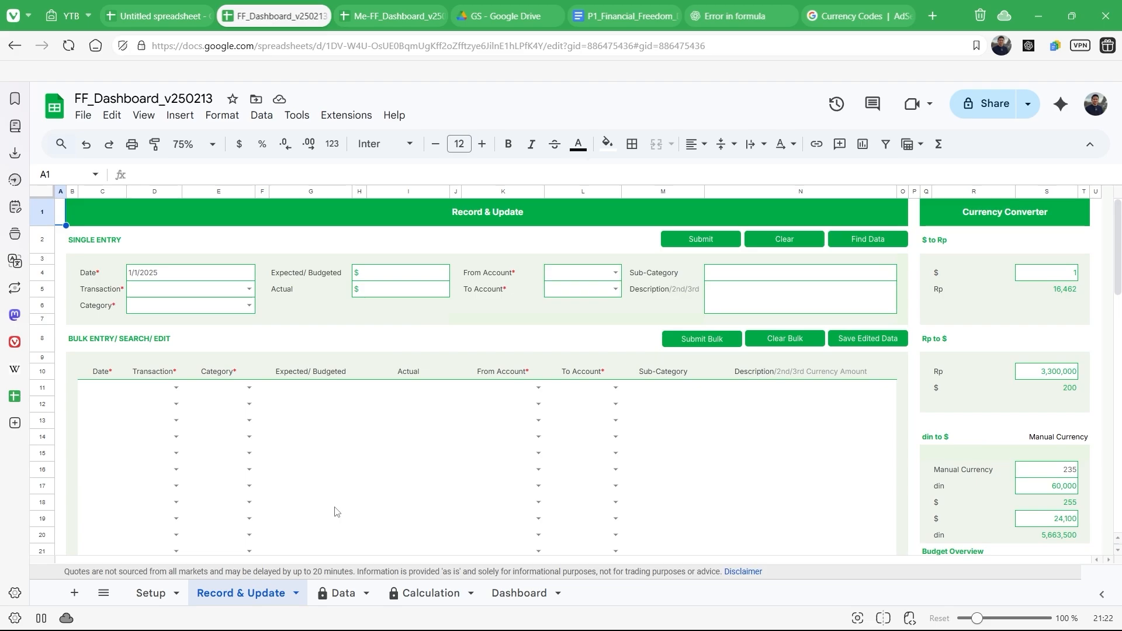
{"action": "left_click", "coordinate": [1096, 192]}
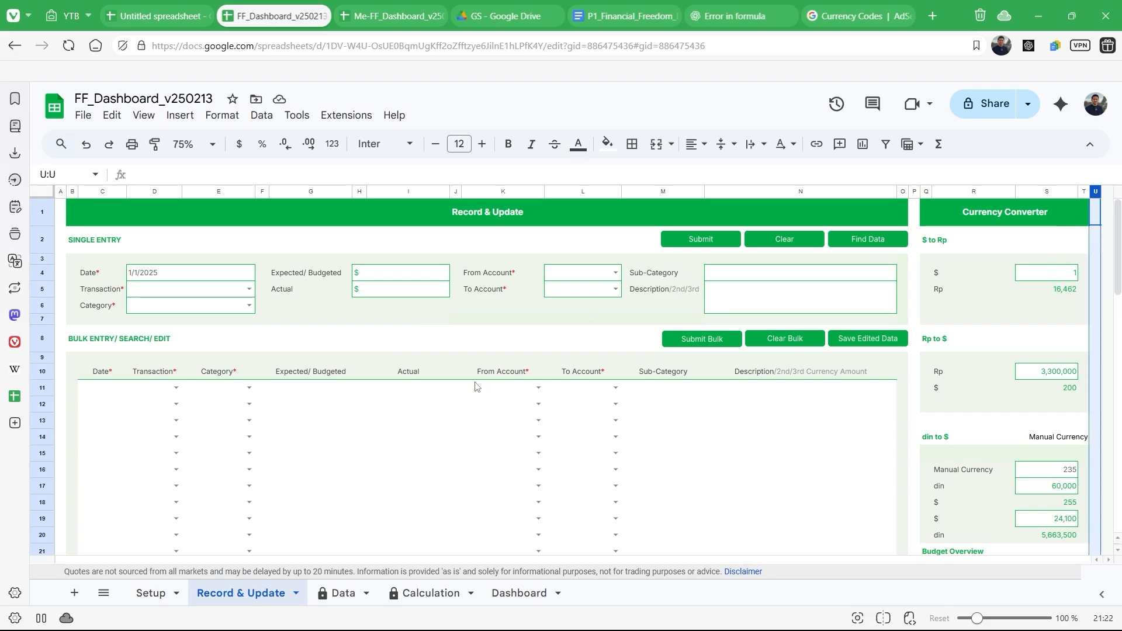
{"action": "scroll", "coordinate": [475, 385], "scroll_direction": "down", "scroll_amount": 15}
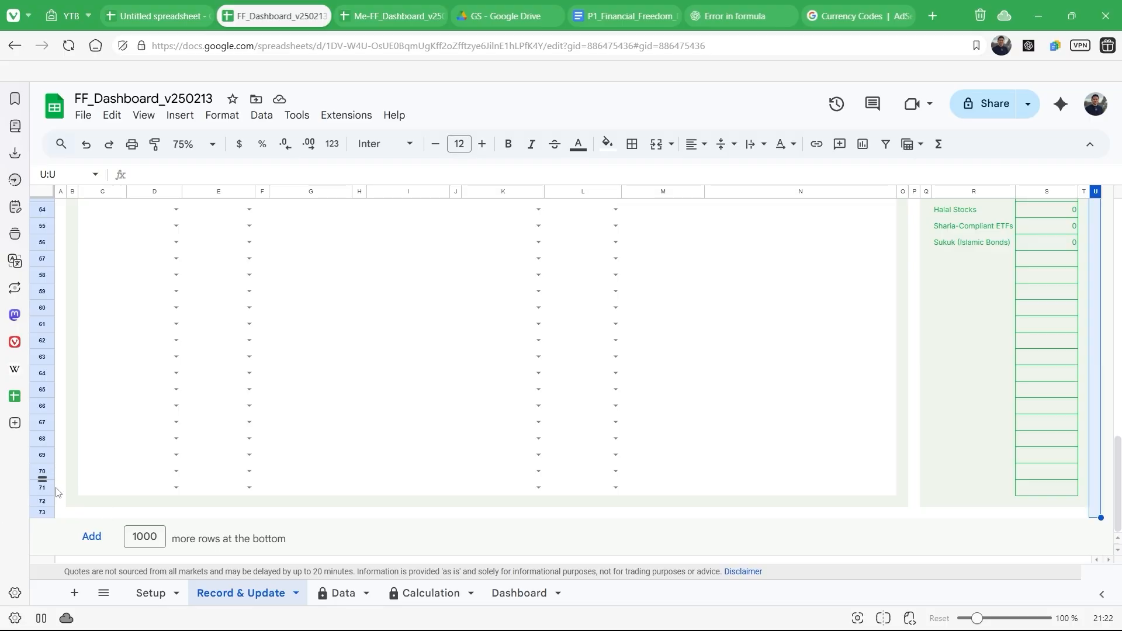
{"action": "scroll", "coordinate": [56, 508], "scroll_direction": "up", "scroll_amount": 15}
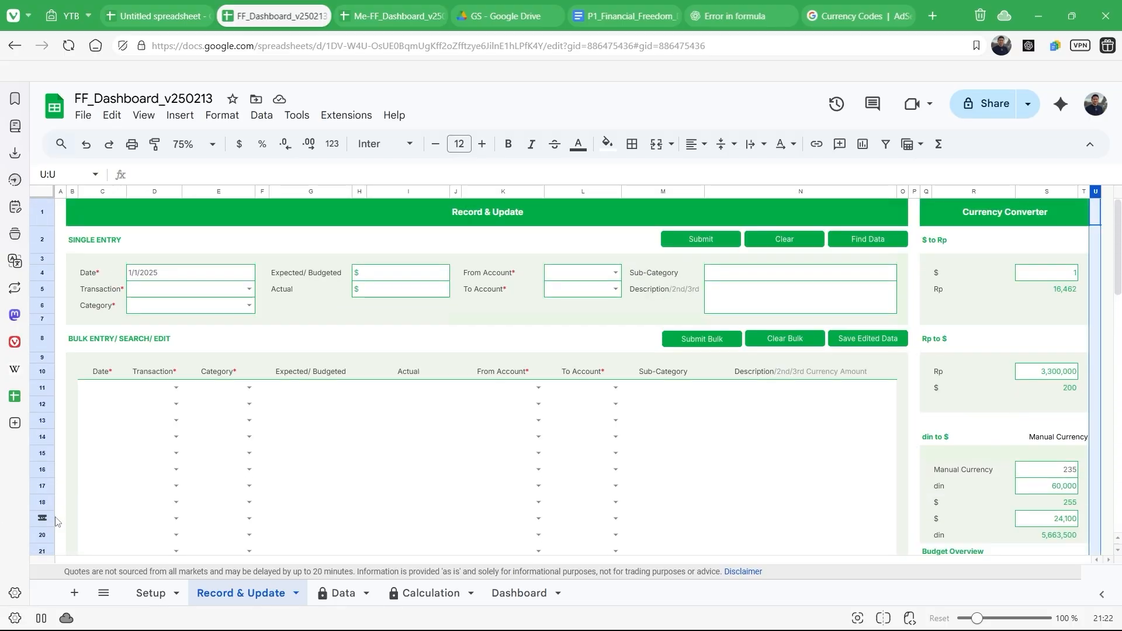
{"action": "left_click", "coordinate": [120, 216]}
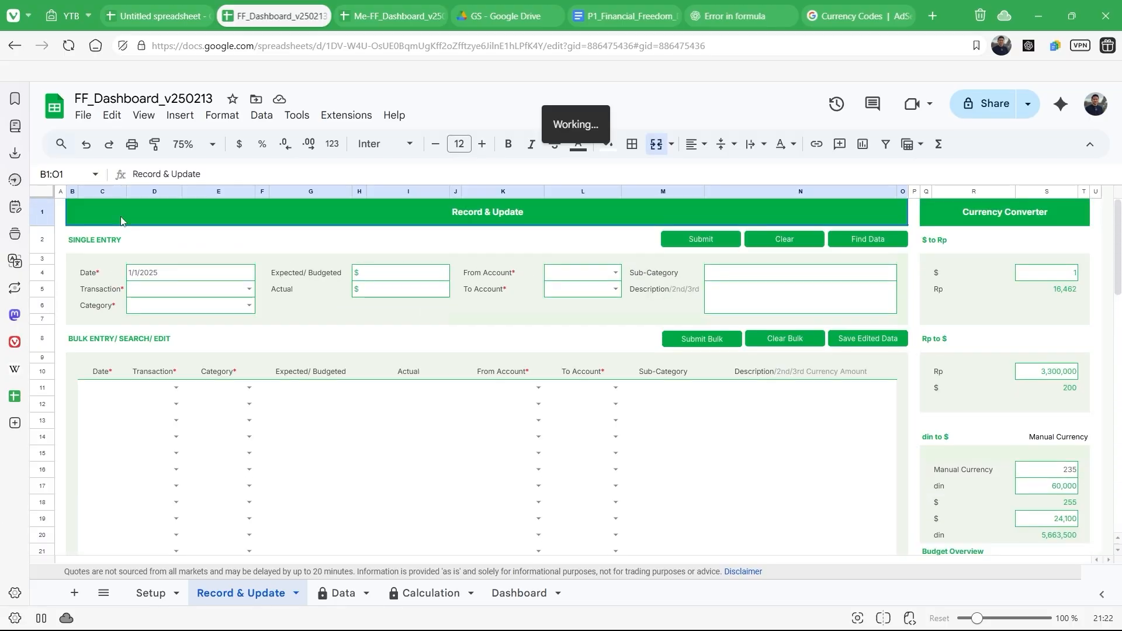
Step: Examine the reference sheet's row heights, comparing heading rows 1, 2 and 8 with spacer rows 3, 7 and 9 down to the last row
{"action": "left_click_drag", "start_coordinate": [40, 211], "coordinate": [39, 242]}
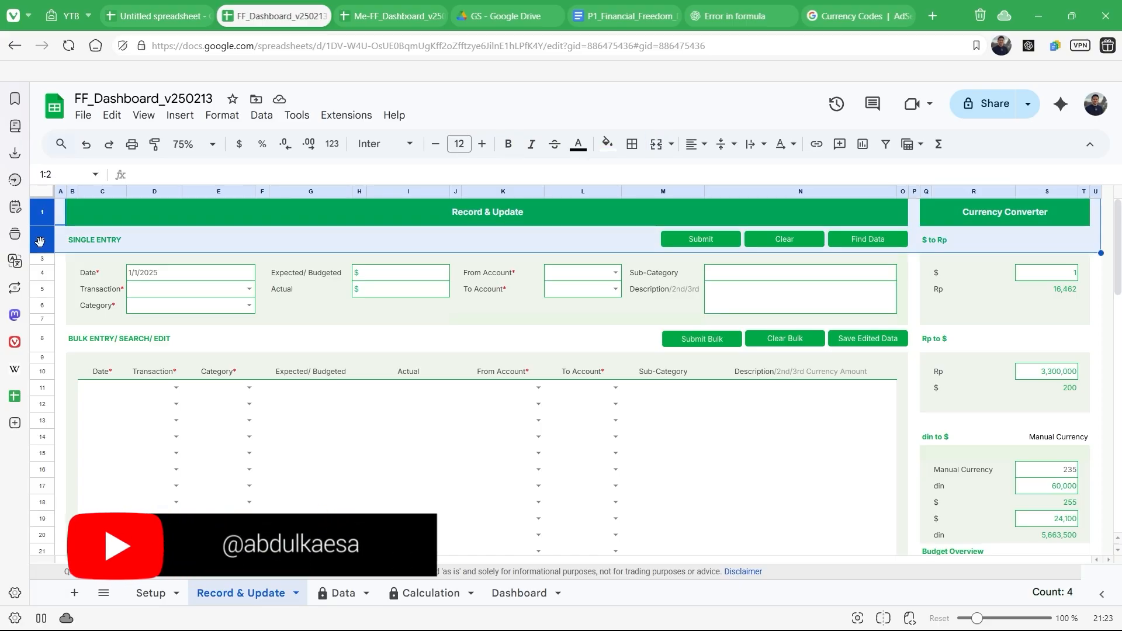
{"action": "left_click", "coordinate": [40, 336], "text": "ctrl"}
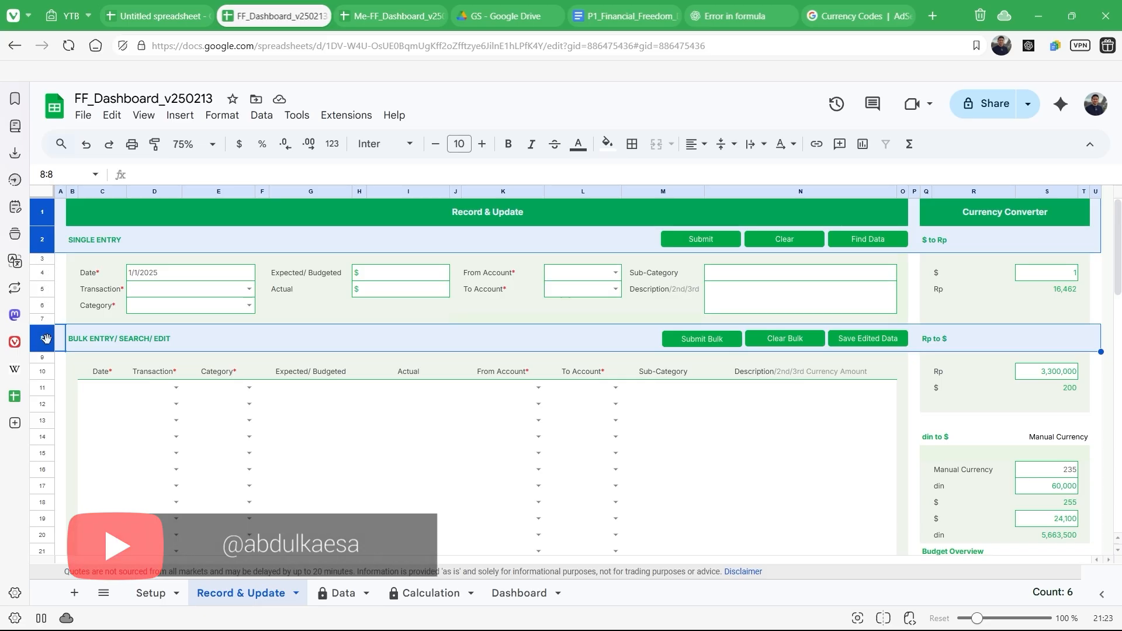
{"action": "left_click", "coordinate": [43, 357]}
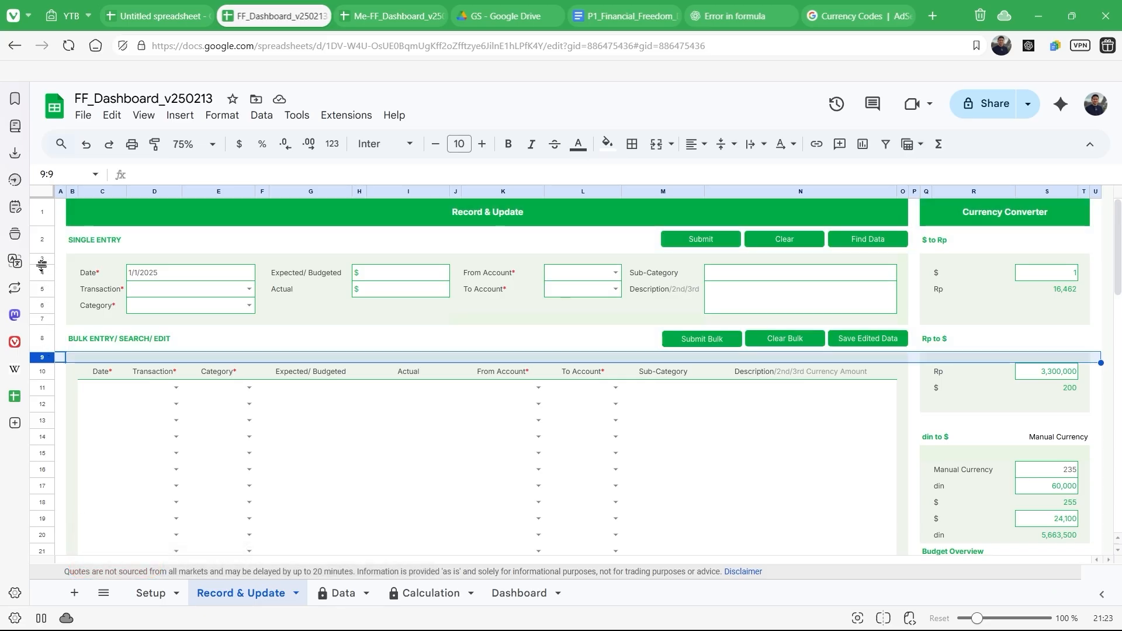
{"action": "left_click", "coordinate": [44, 261], "text": "ctrl"}
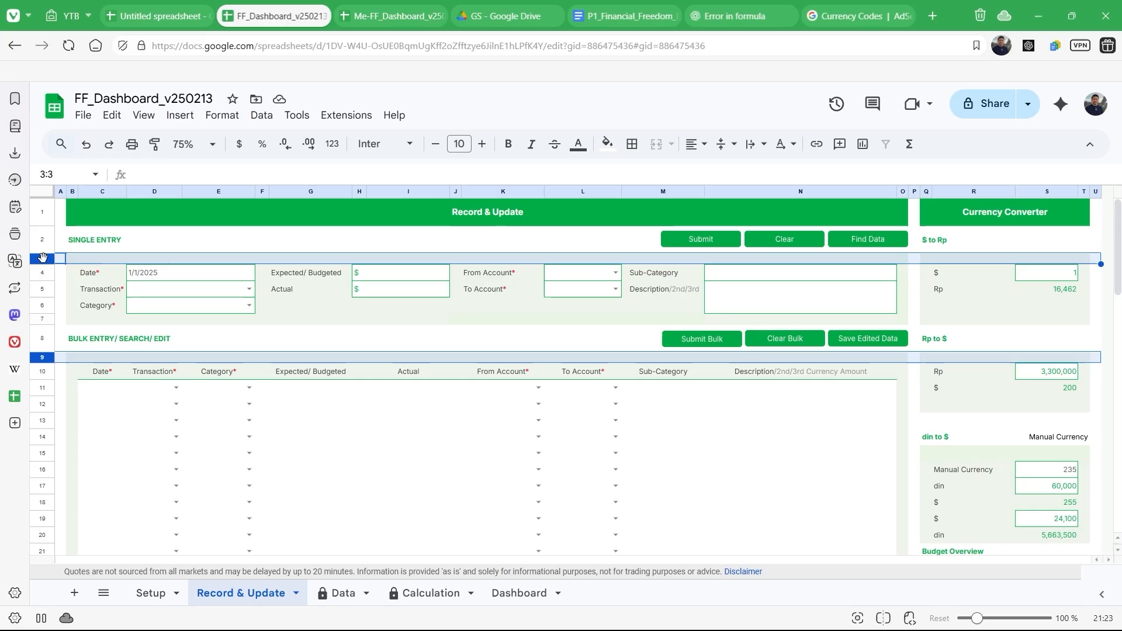
{"action": "left_click", "coordinate": [41, 318], "text": "ctrl"}
{"action": "scroll", "coordinate": [40, 318], "scroll_direction": "down", "scroll_amount": 15}
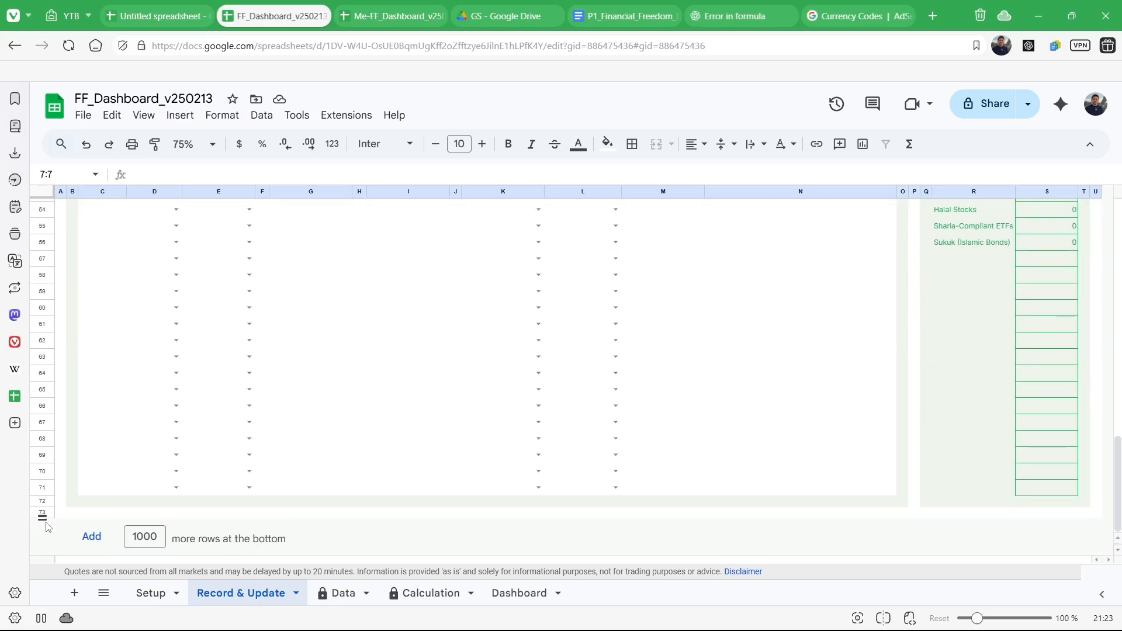
{"action": "scroll", "coordinate": [349, 324], "scroll_direction": "up", "scroll_amount": 10}
{"action": "scroll", "coordinate": [349, 325], "scroll_direction": "up", "scroll_amount": 5}
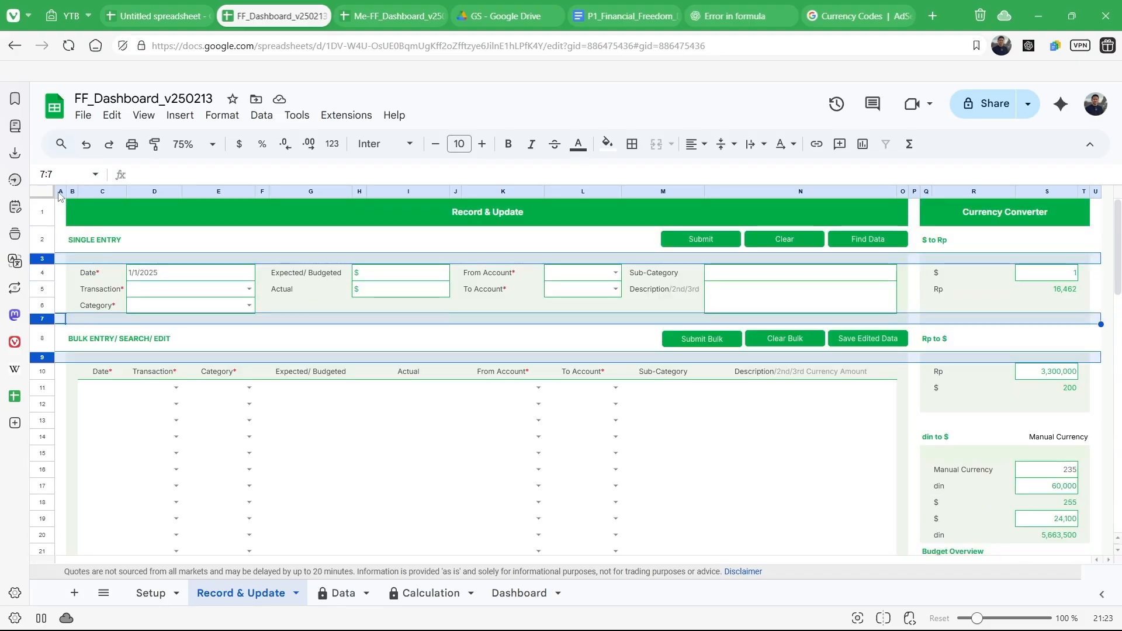
Step: Examine the reference sheet's column layout, the merged title in B1:O1, and the Date and Transaction fields under SINGLE ENTRY
{"action": "left_click", "coordinate": [72, 192]}
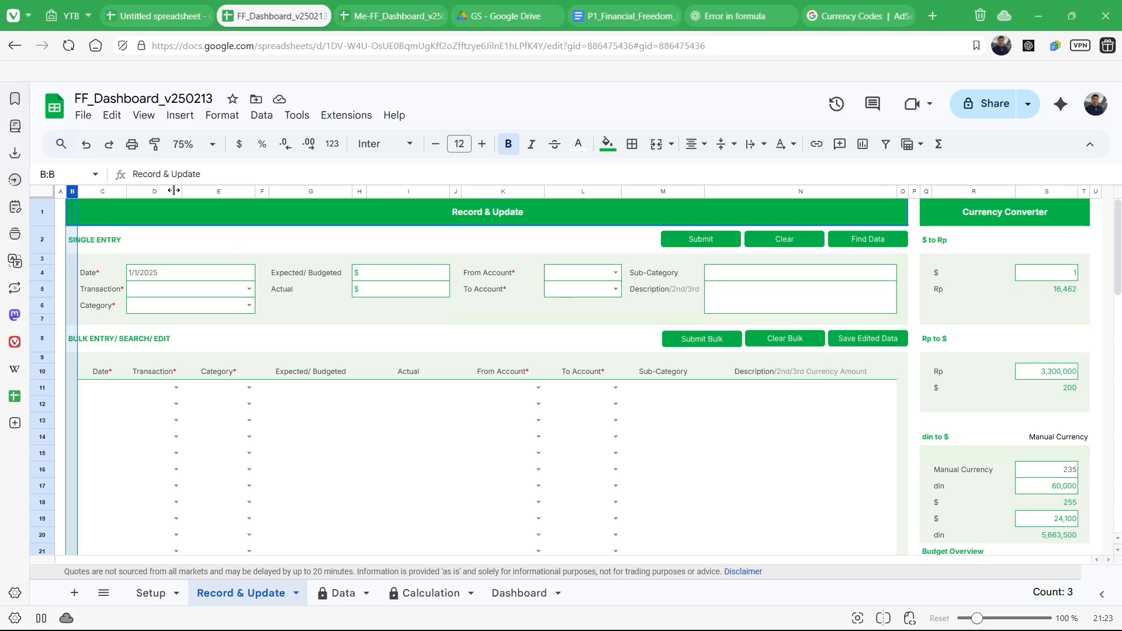
{"action": "left_click", "coordinate": [92, 212]}
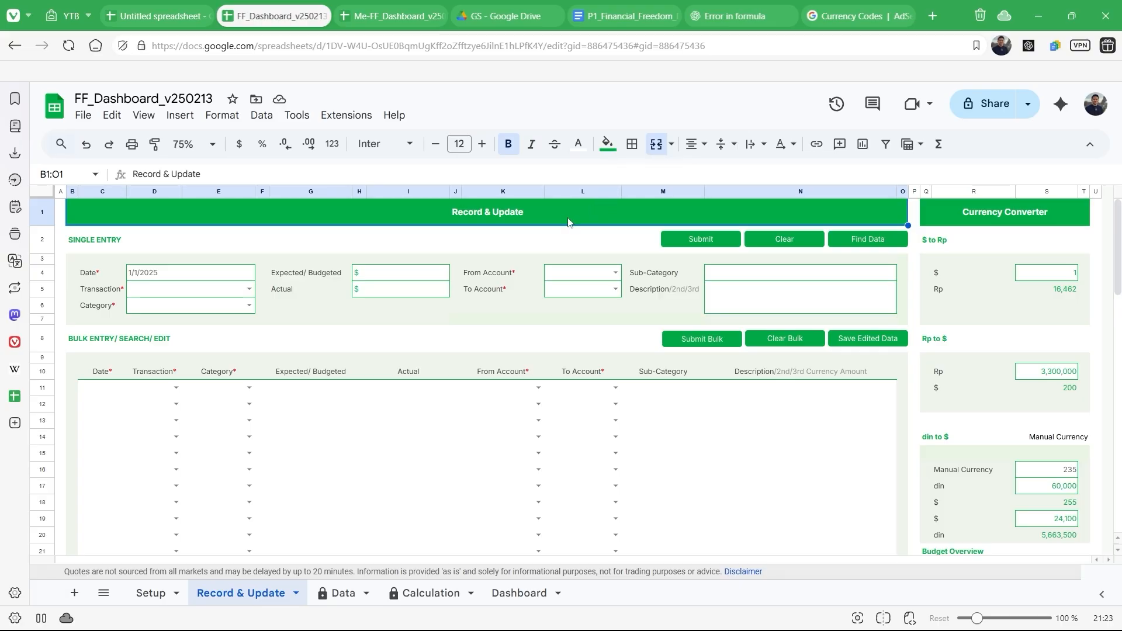
{"action": "scroll", "coordinate": [570, 448], "scroll_direction": "down", "scroll_amount": 10}
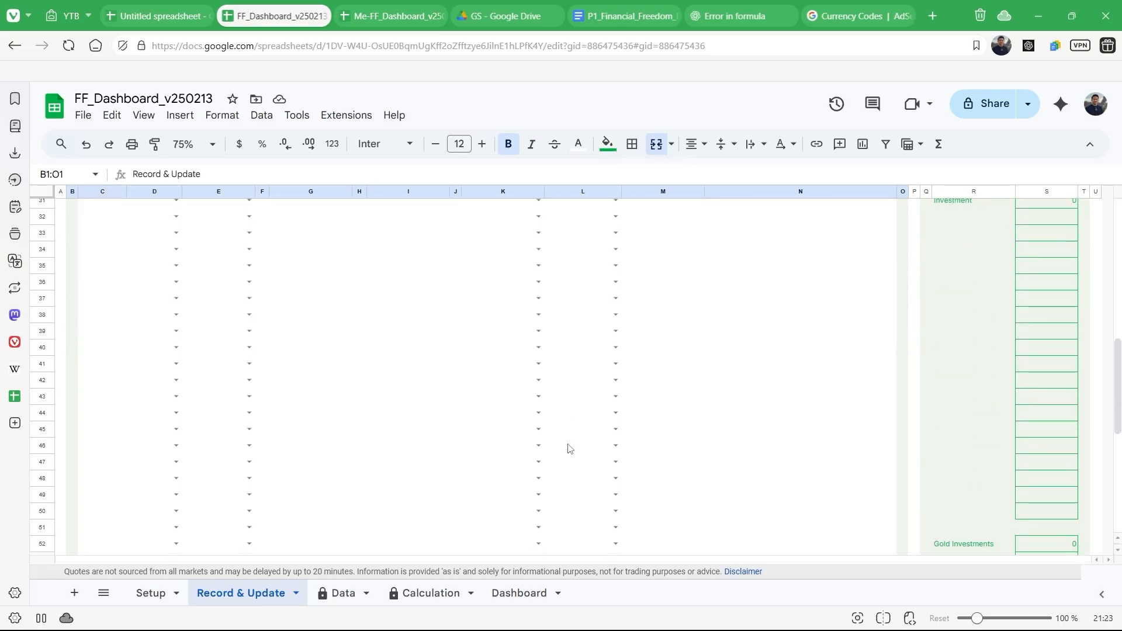
{"action": "scroll", "coordinate": [570, 448], "scroll_direction": "up", "scroll_amount": 10}
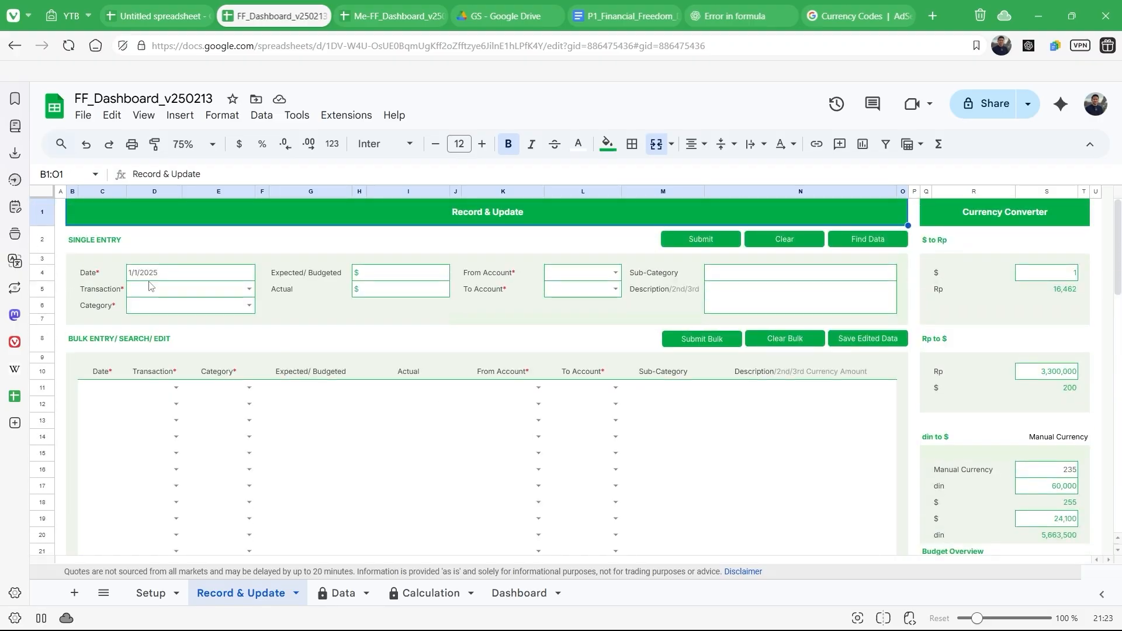
{"action": "left_click", "coordinate": [85, 278]}
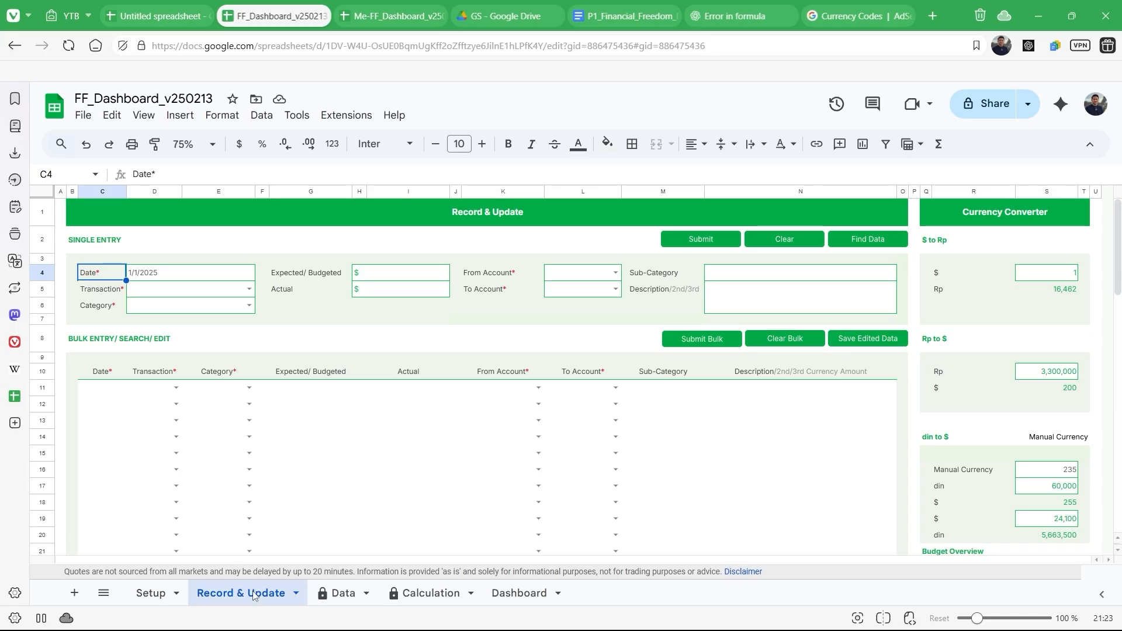
{"action": "scroll", "coordinate": [271, 369], "scroll_direction": "down", "scroll_amount": 3}
{"action": "scroll", "coordinate": [271, 369], "scroll_direction": "up", "scroll_amount": 3}
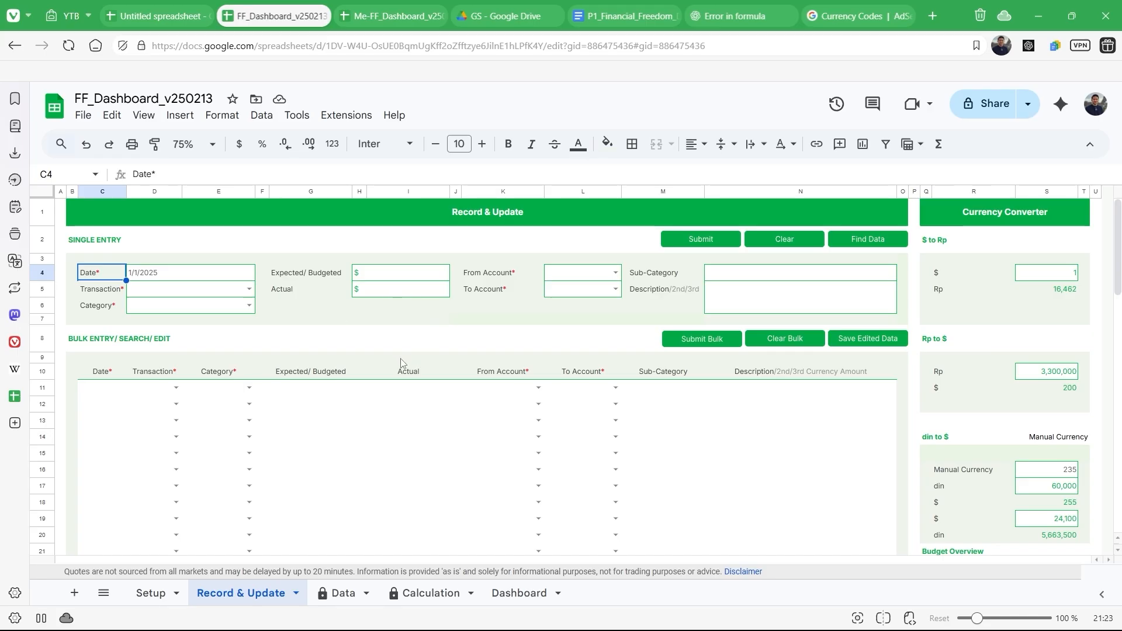
{"action": "left_click", "coordinate": [216, 294]}
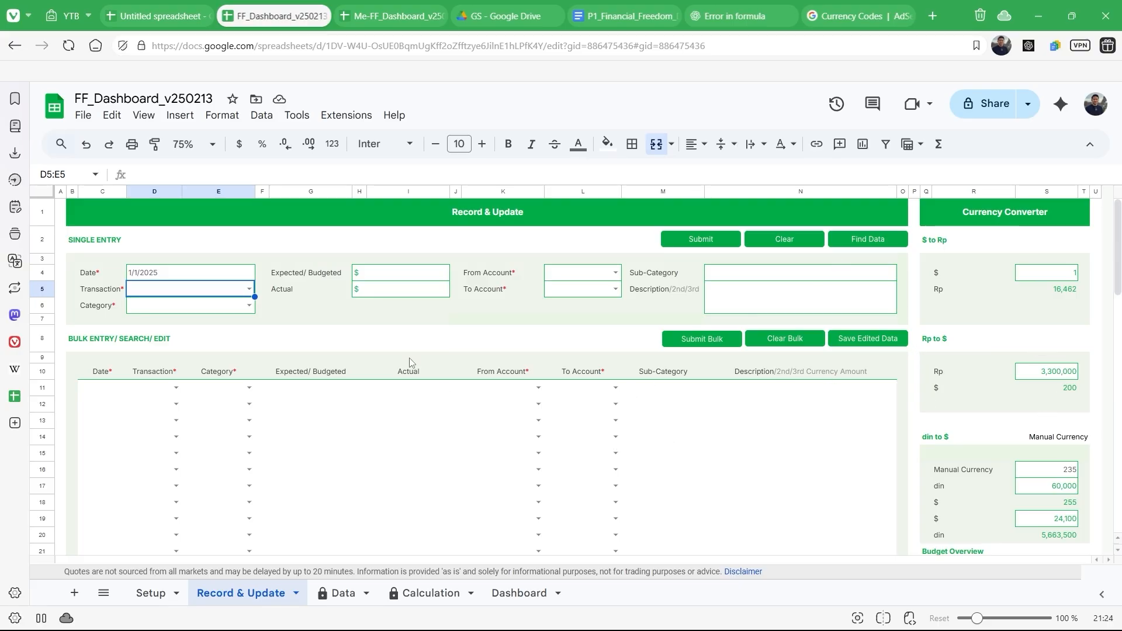
Step: Inspect the single-entry and bulk-entry date cells and review the date validation rule applied to D4 and C11:C71
{"action": "left_click", "coordinate": [184, 276]}
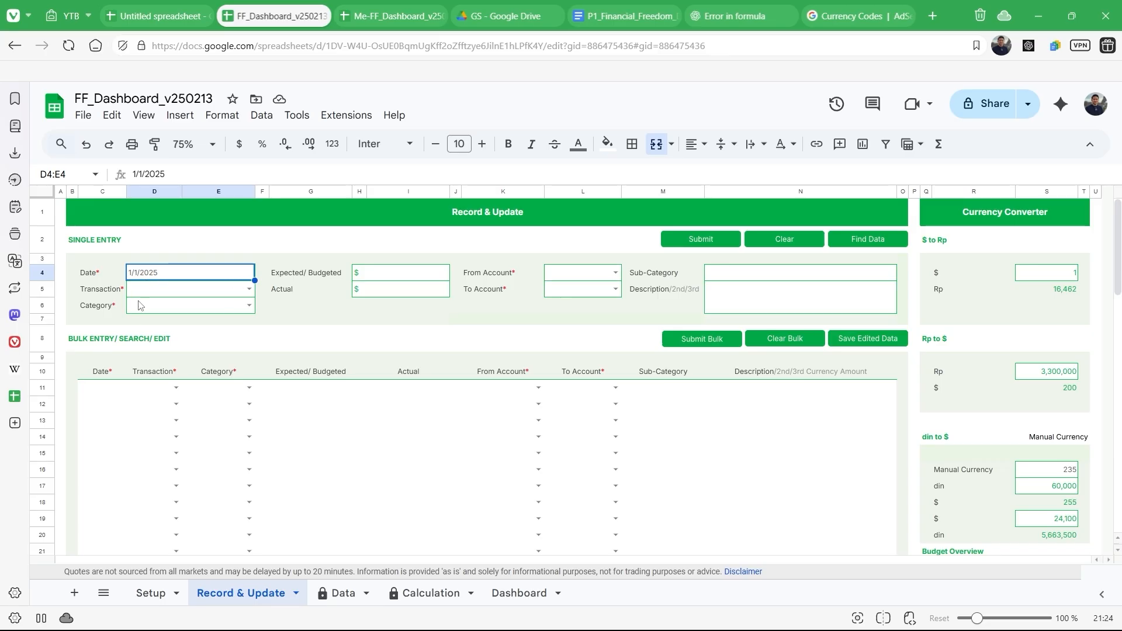
{"action": "left_click", "coordinate": [94, 388], "text": "shift"}
{"action": "left_click", "coordinate": [98, 387]}
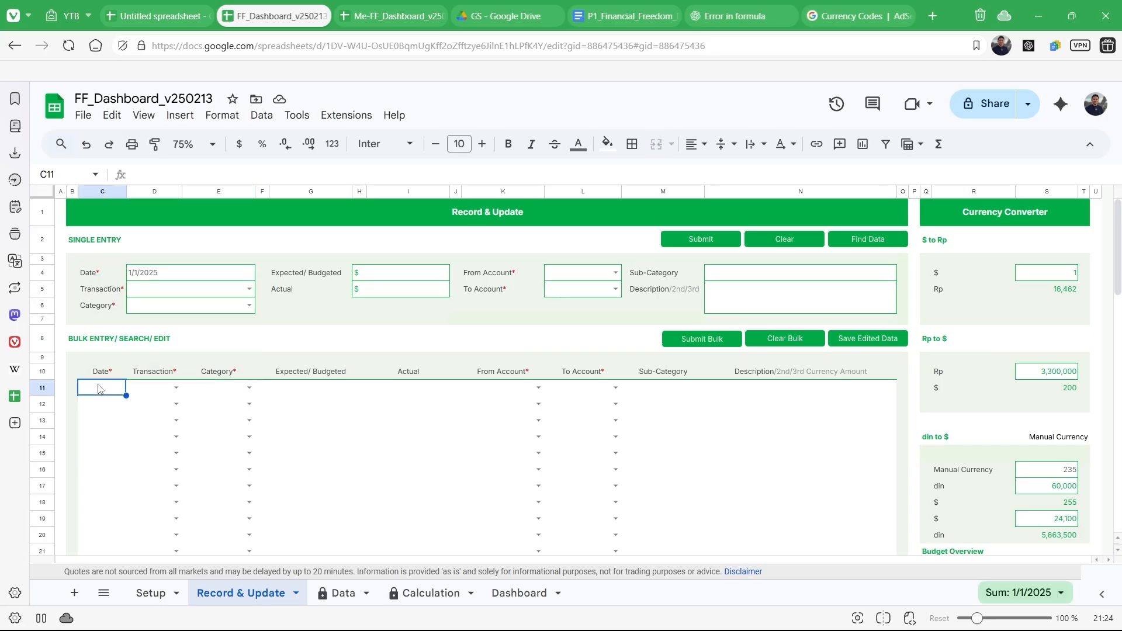
{"action": "scroll", "coordinate": [97, 388], "scroll_direction": "down", "scroll_amount": 10}
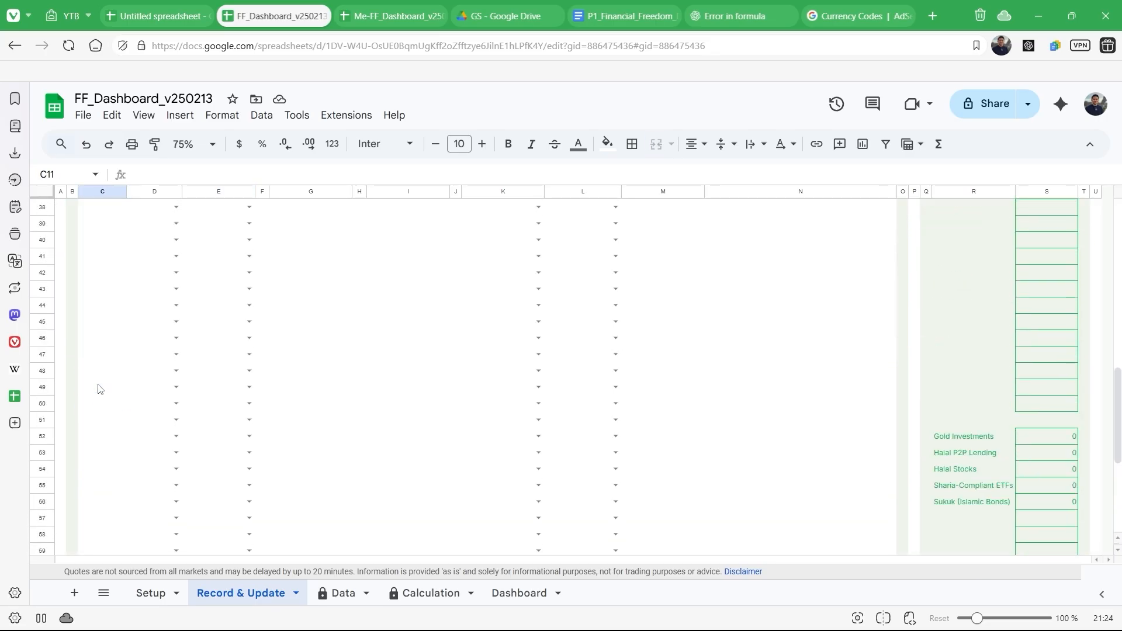
{"action": "scroll", "coordinate": [98, 388], "scroll_direction": "up", "scroll_amount": 10}
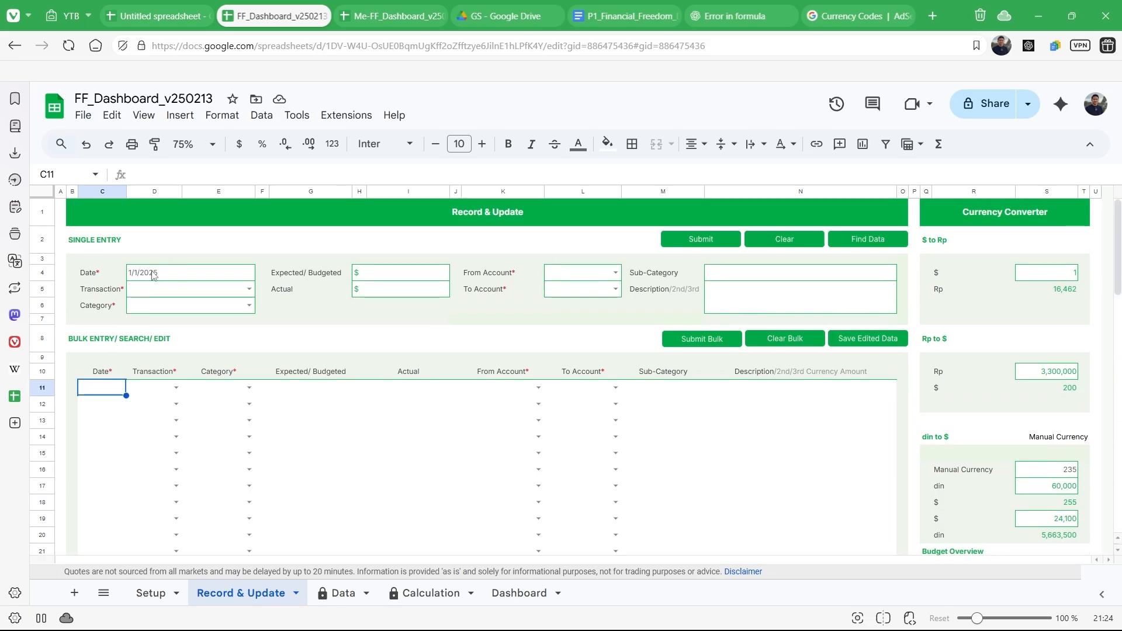
{"action": "left_click", "coordinate": [263, 116]}
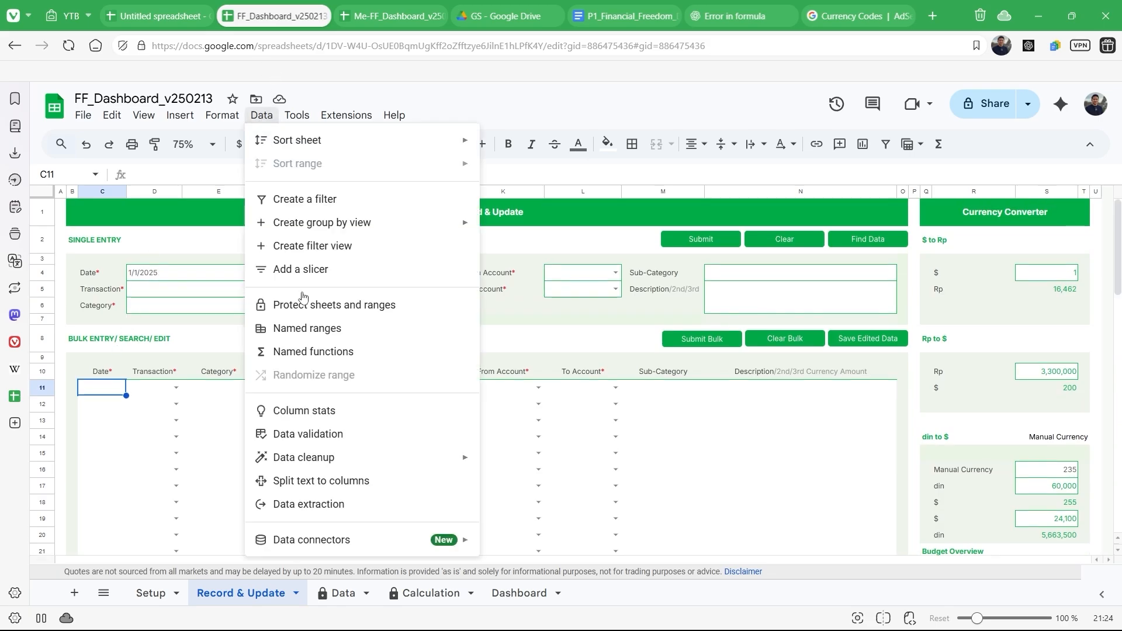
{"action": "left_click", "coordinate": [369, 442]}
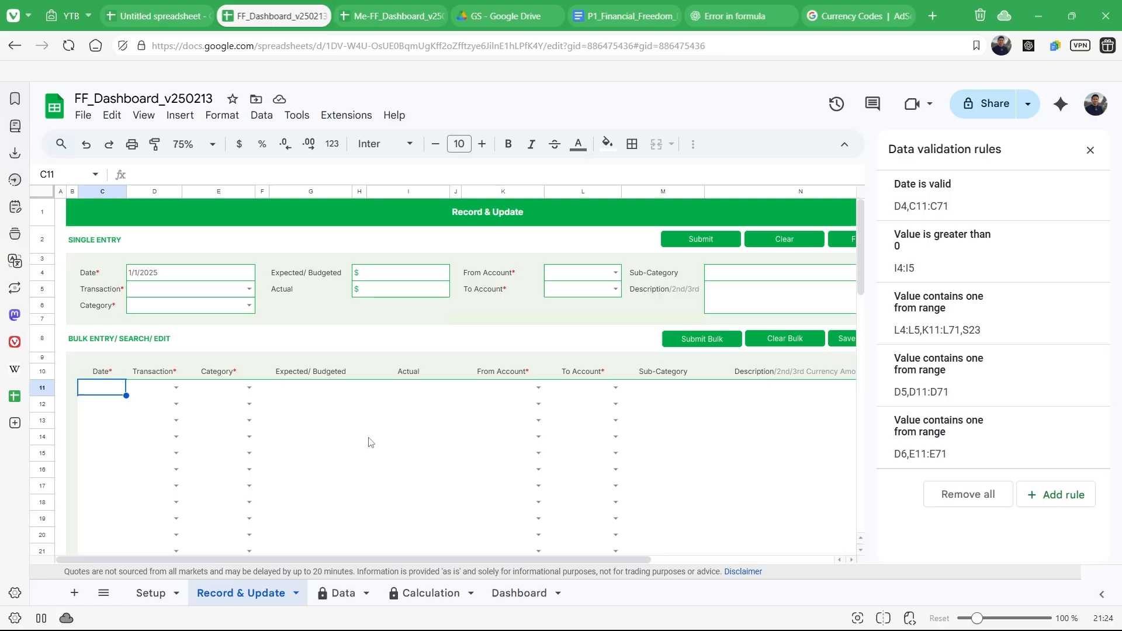
{"action": "left_click", "coordinate": [1012, 214]}
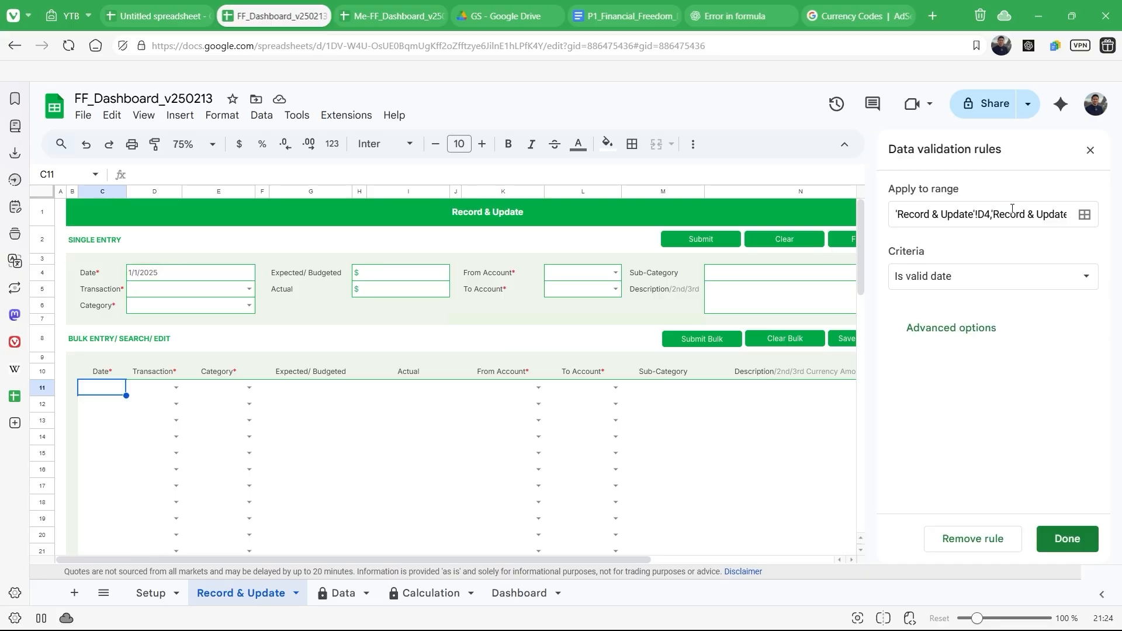
{"action": "left_click", "coordinate": [1067, 538]}
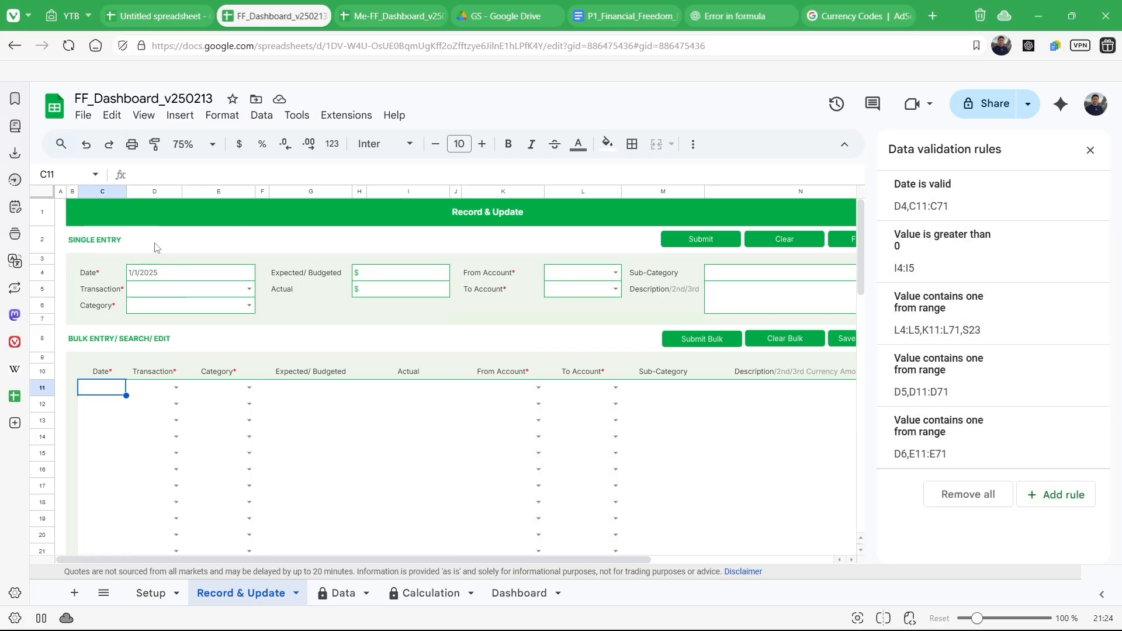
Step: Reopen the date cell's validation rule and check its criteria options, keeping "Is valid date" selected
{"action": "left_click", "coordinate": [152, 273]}
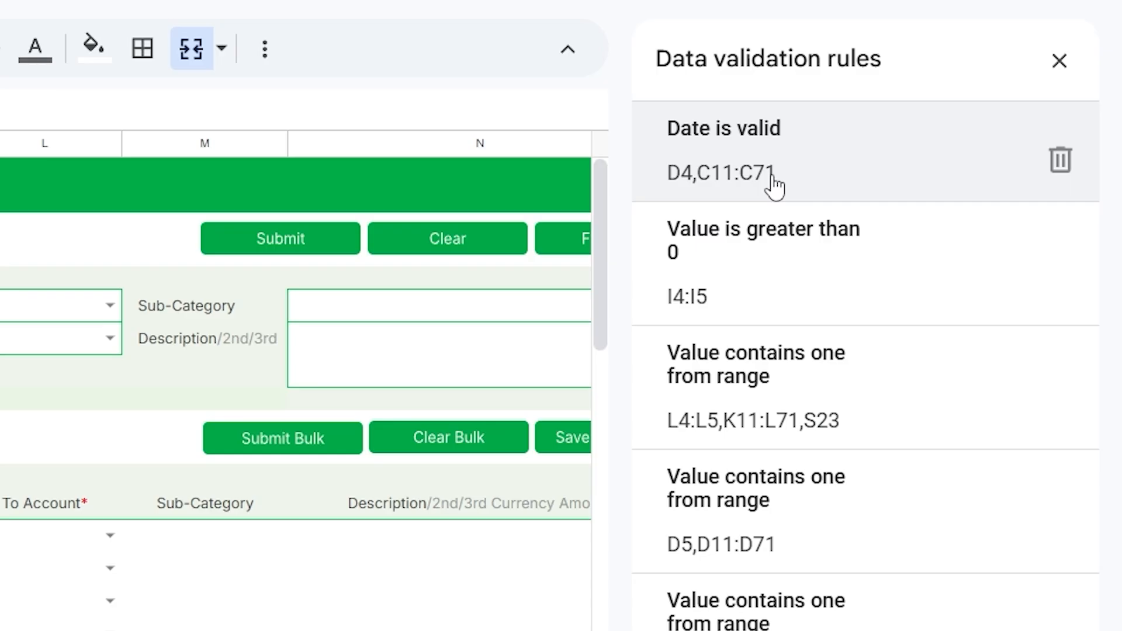
{"action": "left_click", "coordinate": [775, 186]}
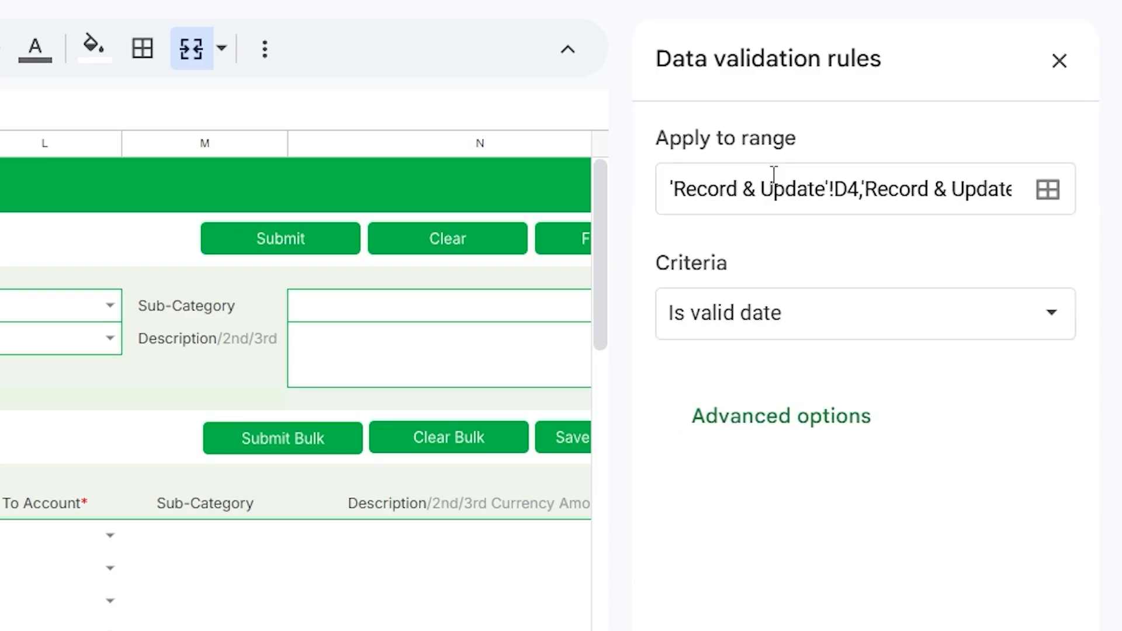
{"action": "left_click", "coordinate": [816, 325]}
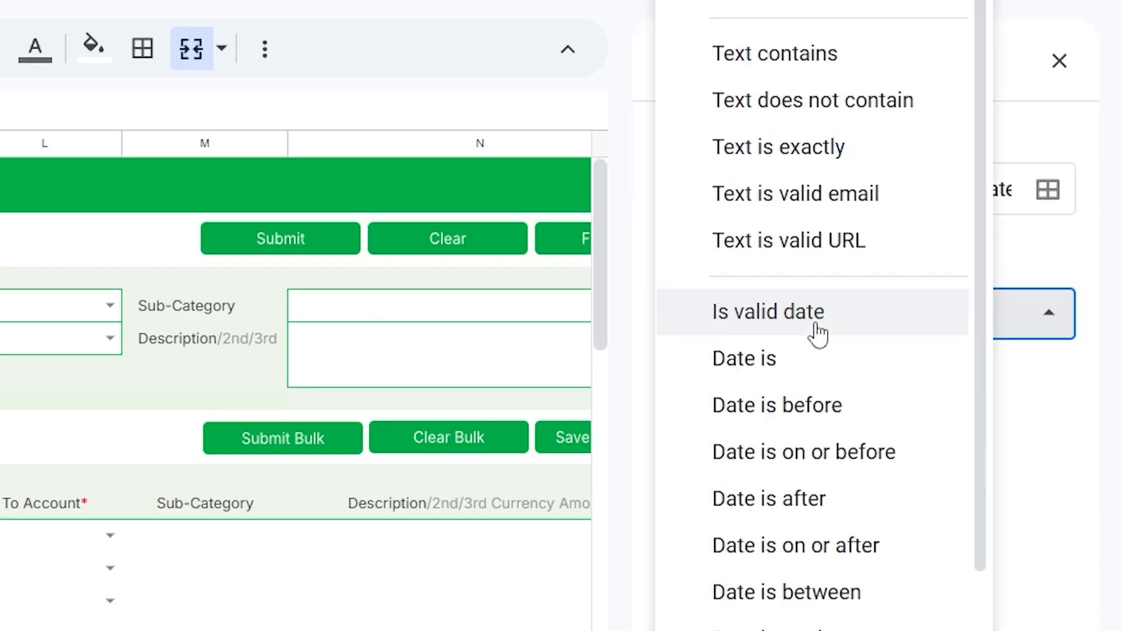
{"action": "left_click", "coordinate": [817, 332]}
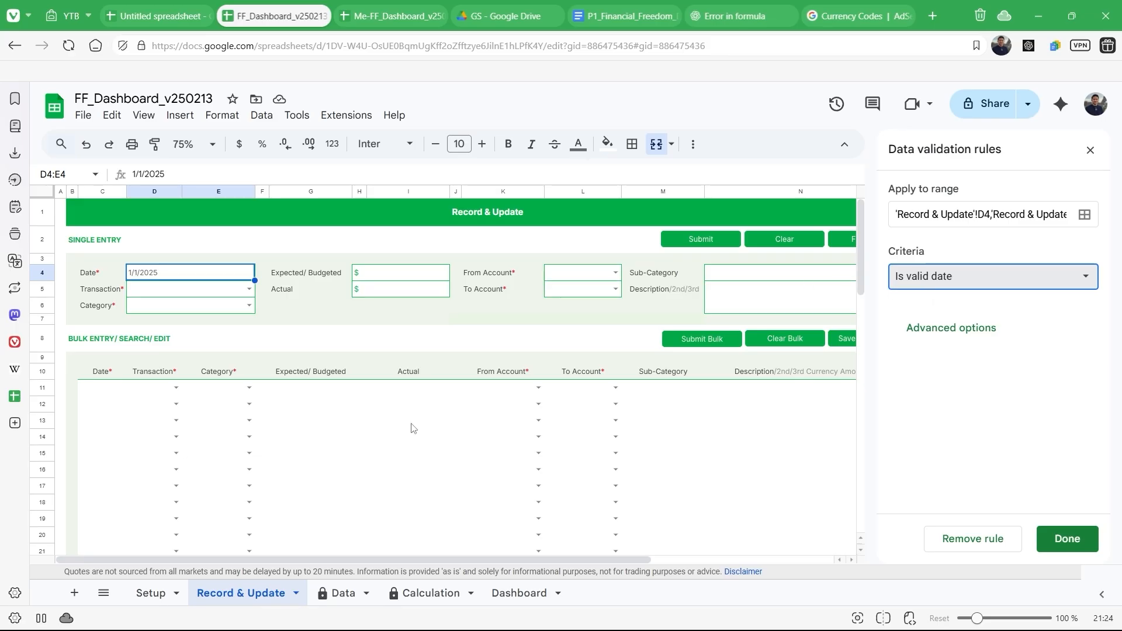
Step: Check the calendar picker in the single-entry date cell D4, leave the date as is, and close the date validation rule
{"action": "left_click", "coordinate": [411, 428]}
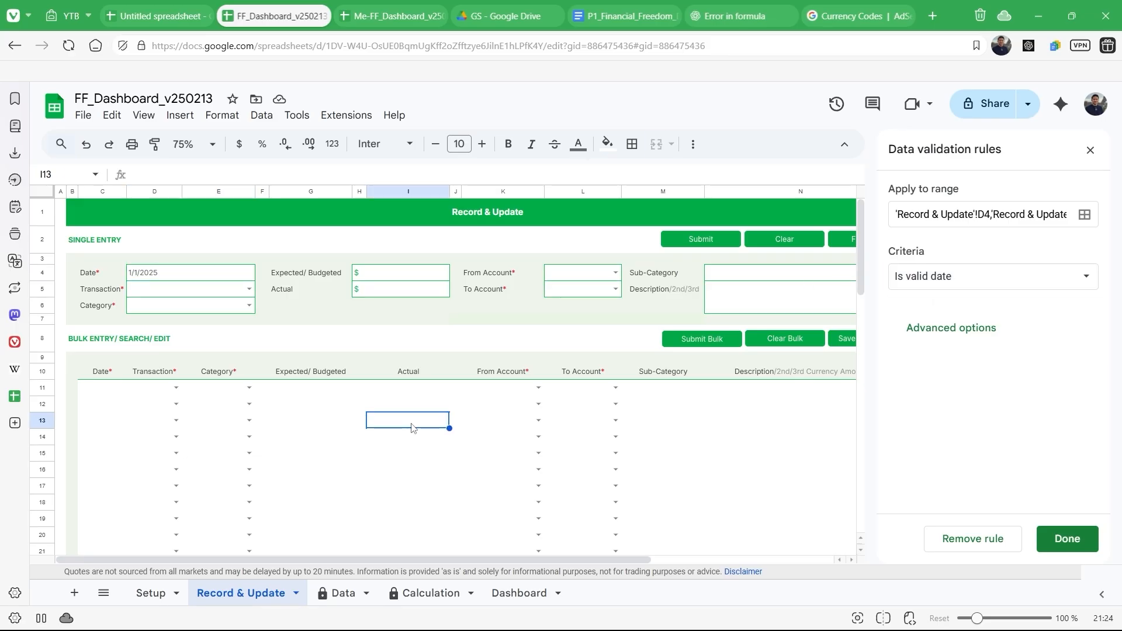
{"action": "double_click", "coordinate": [203, 281]}
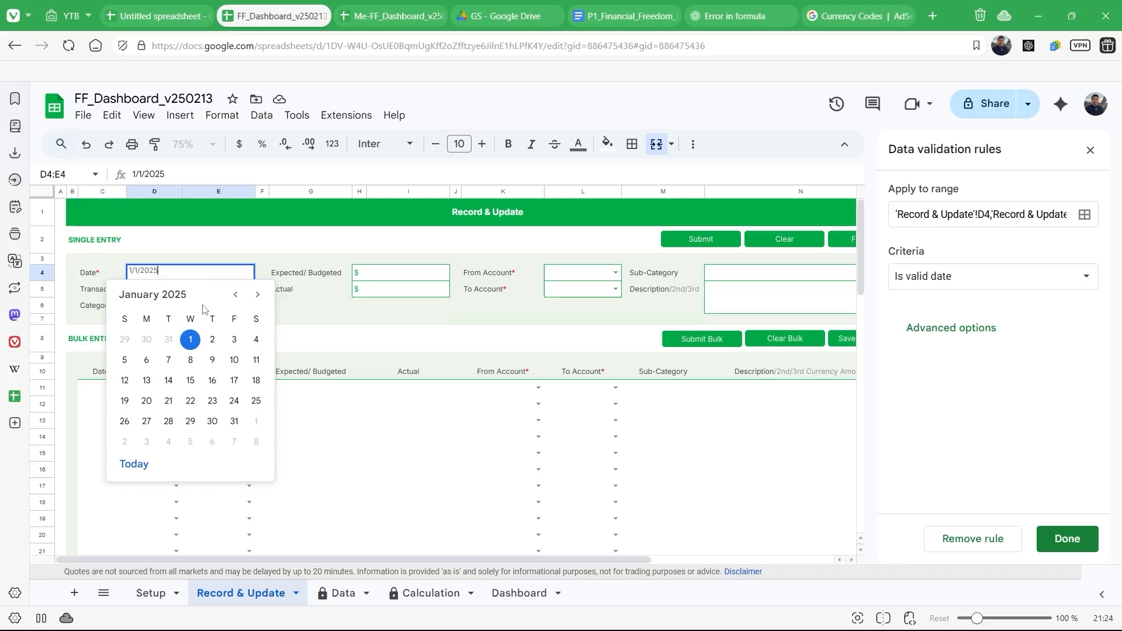
{"action": "left_click", "coordinate": [348, 453]}
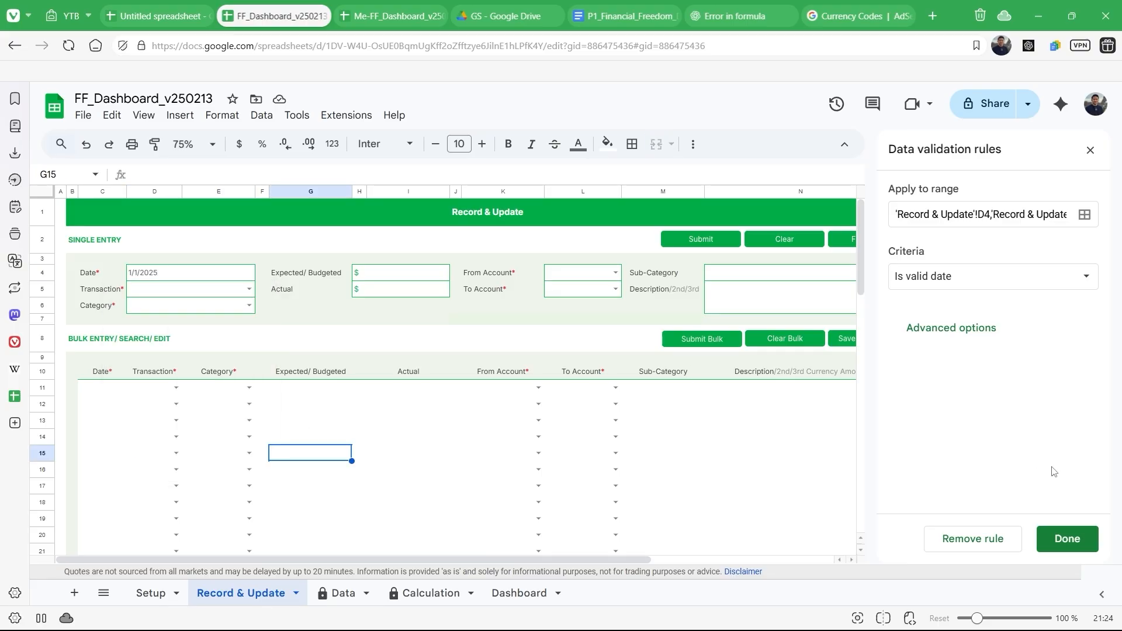
{"action": "left_click", "coordinate": [1066, 539]}
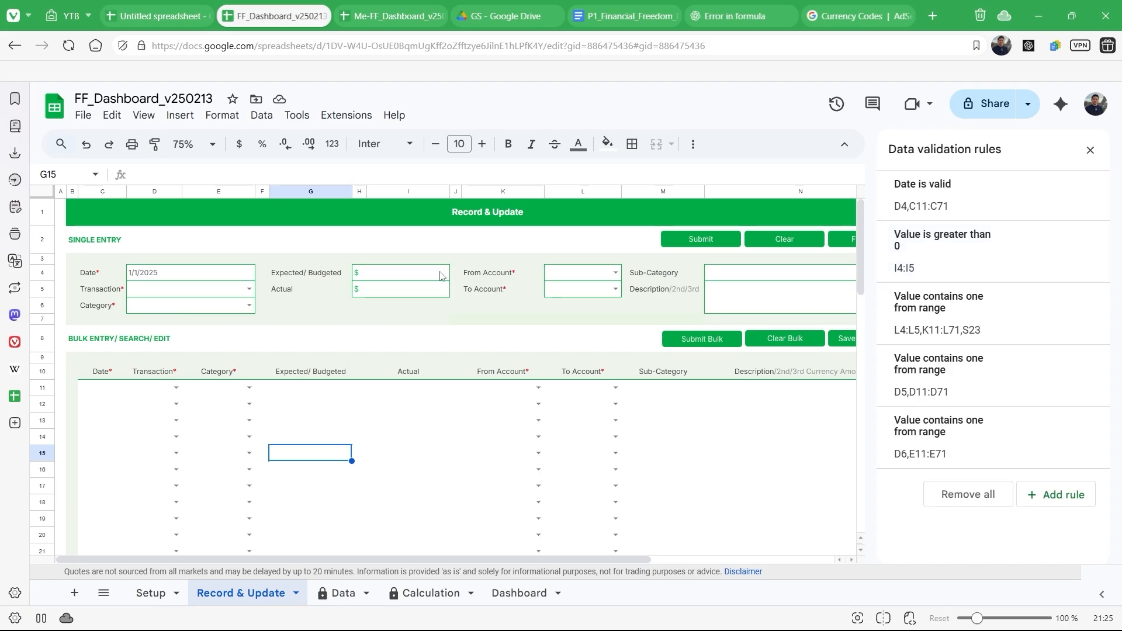
Step: Test the greater-than-0 validation rule on the amount cells I4:I5 by entering 0 in the Expected/Budgeted cell I4
{"action": "left_click_drag", "start_coordinate": [441, 275], "coordinate": [441, 291]}
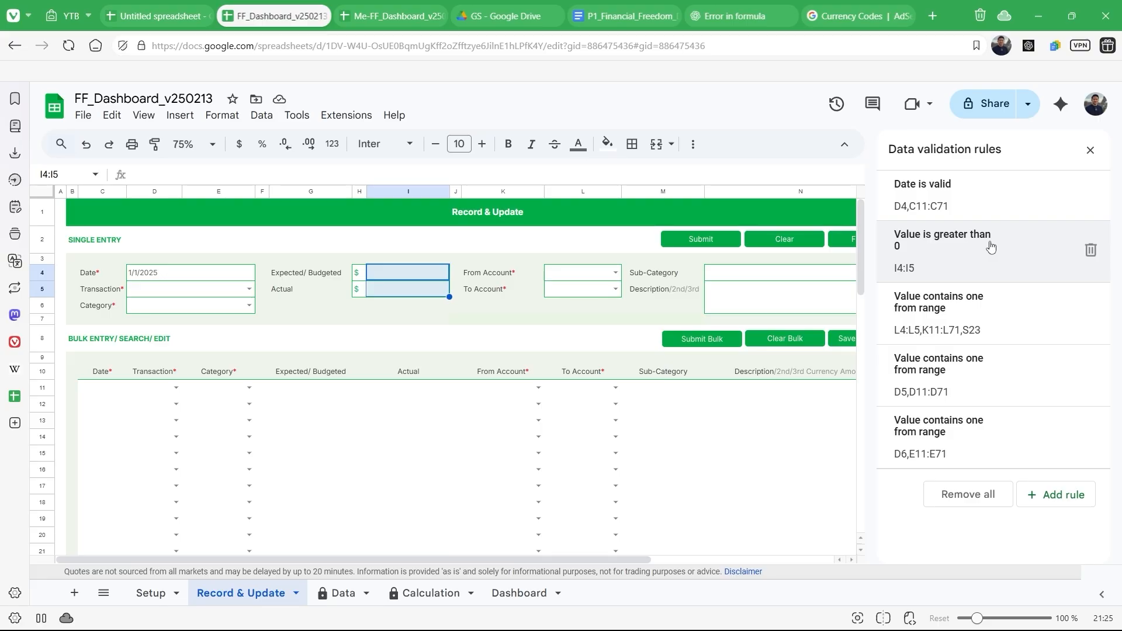
{"action": "left_click", "coordinate": [421, 276]}
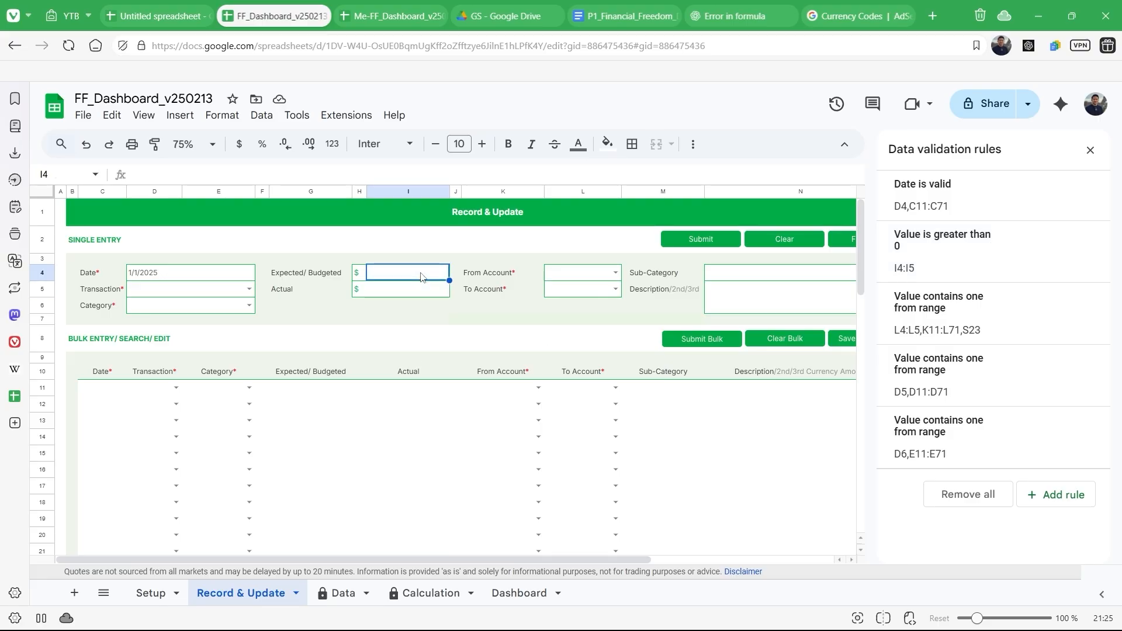
{"action": "type", "text": "0"}
{"action": "key", "text": "Return"}
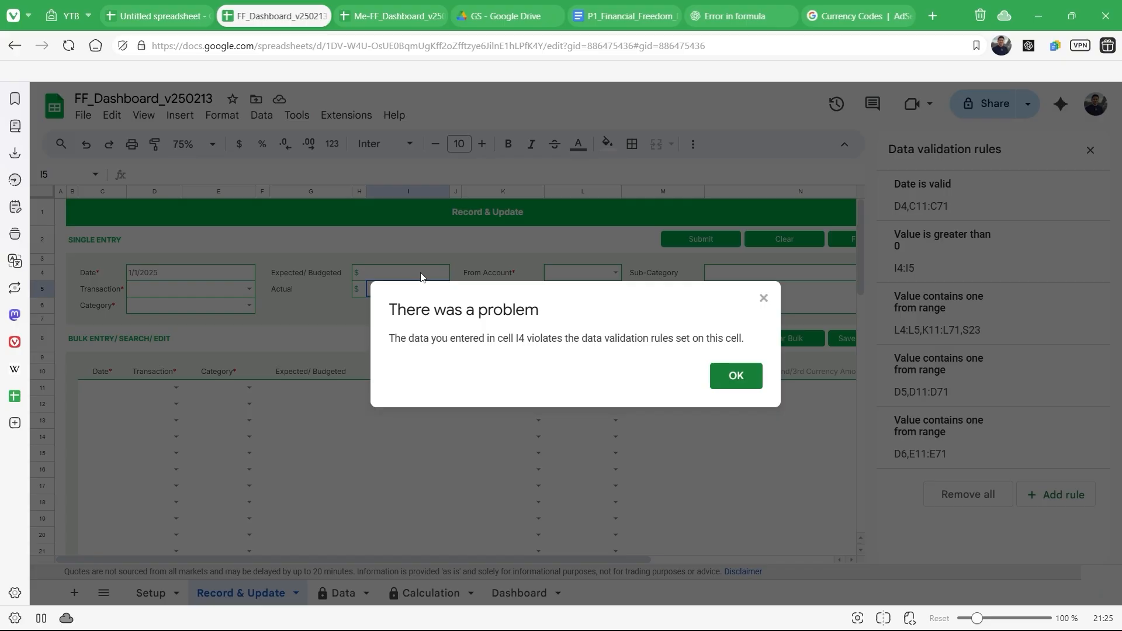
{"action": "key", "text": "Return"}
{"action": "left_click", "coordinate": [421, 276]}
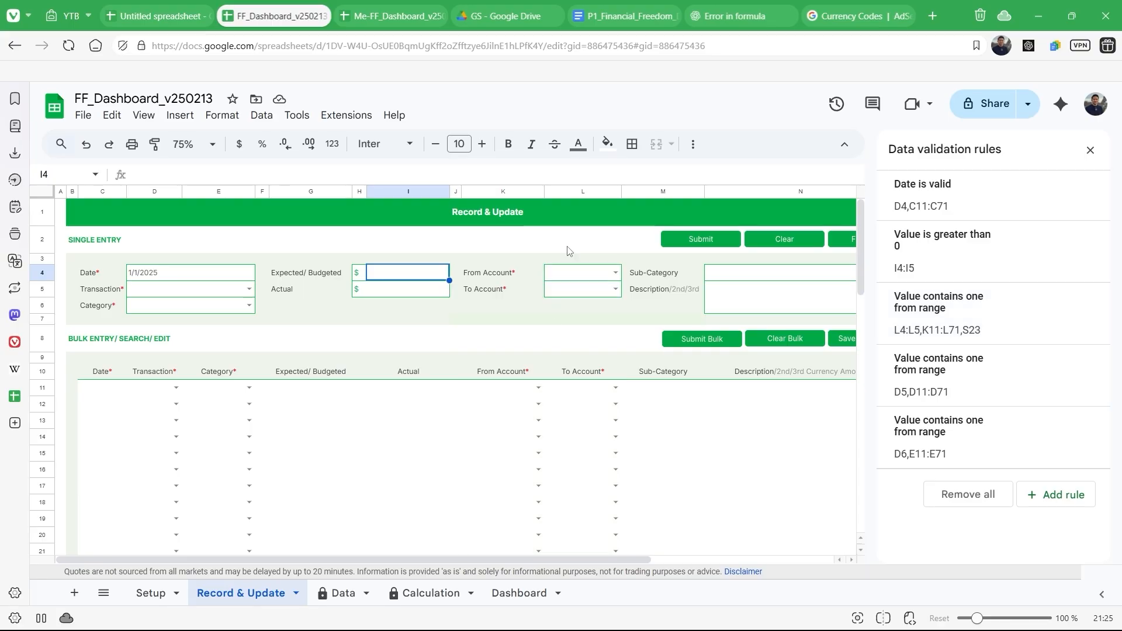
Step: Inspect the From Account and To Account dropdown cells in L4:L5 and K11:L11, and browse the account options offered in L4
{"action": "left_click_drag", "start_coordinate": [571, 273], "coordinate": [572, 294]}
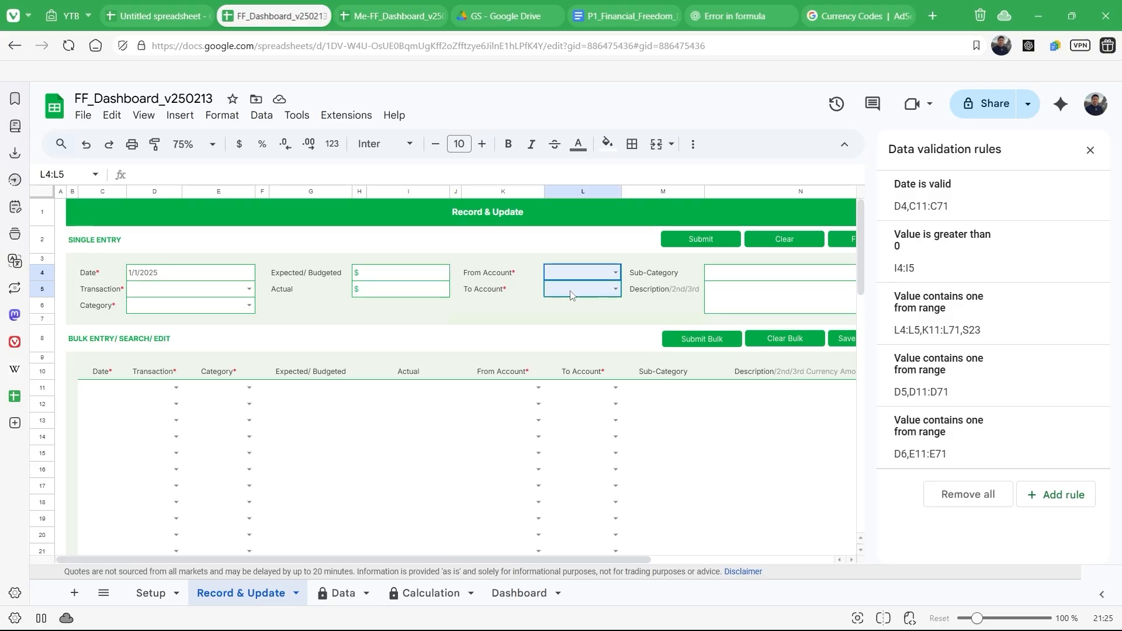
{"action": "left_click", "coordinate": [501, 393]}
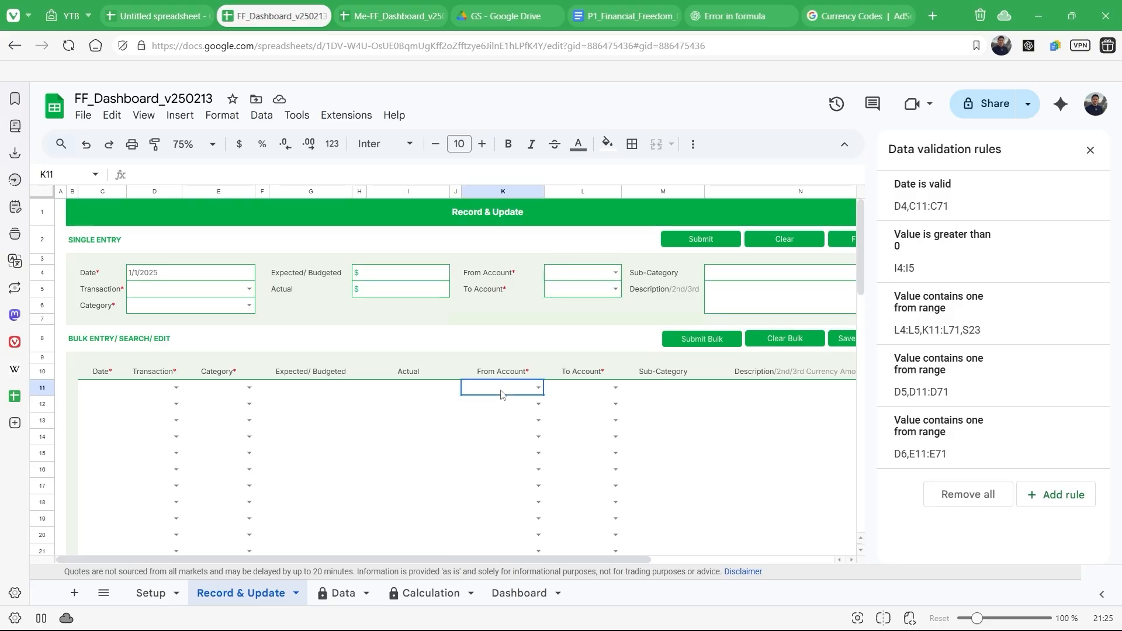
{"action": "left_click_drag", "start_coordinate": [501, 392], "coordinate": [564, 390]}
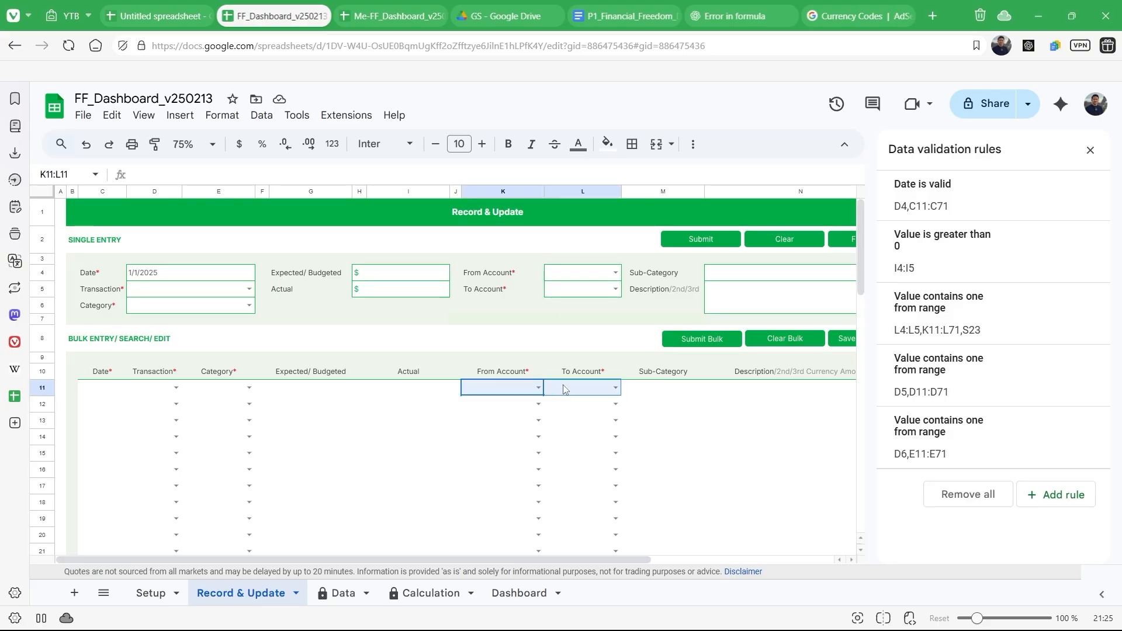
{"action": "scroll", "coordinate": [562, 389], "scroll_direction": "down", "scroll_amount": 5}
{"action": "scroll", "coordinate": [562, 388], "scroll_direction": "up", "scroll_amount": 5}
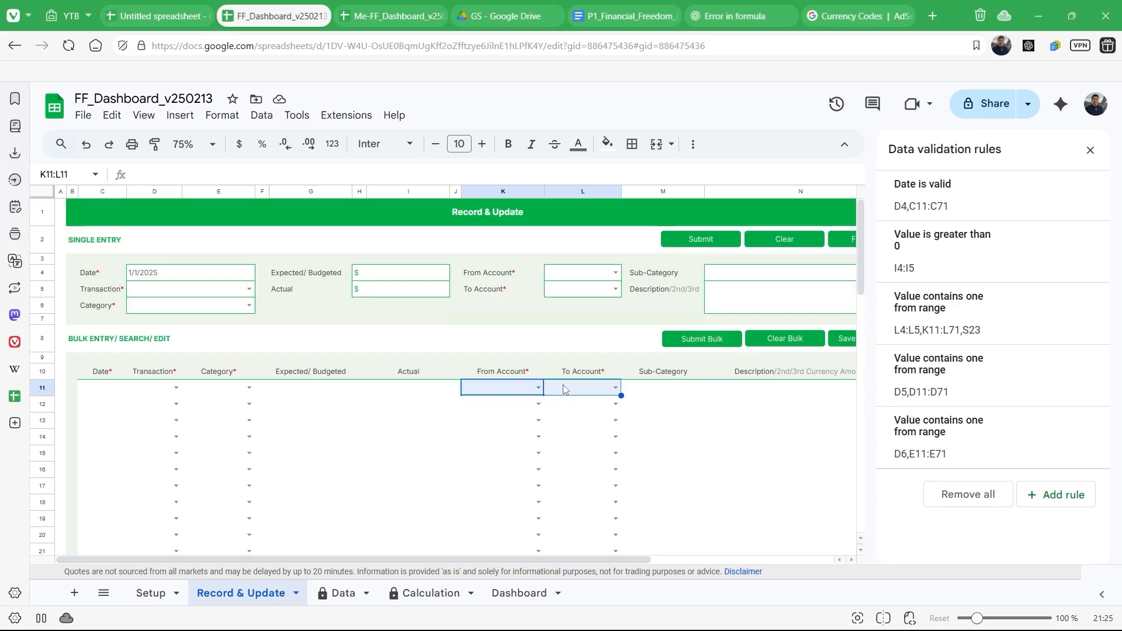
{"action": "left_click", "coordinate": [616, 273]}
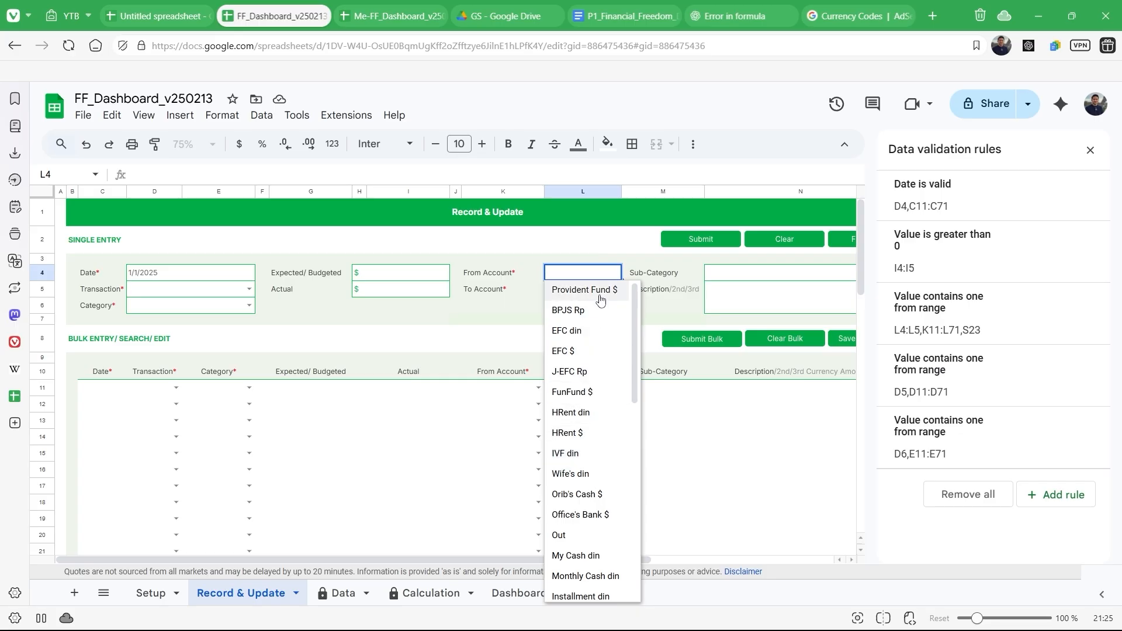
{"action": "scroll", "coordinate": [584, 441], "scroll_direction": "down", "scroll_amount": 5}
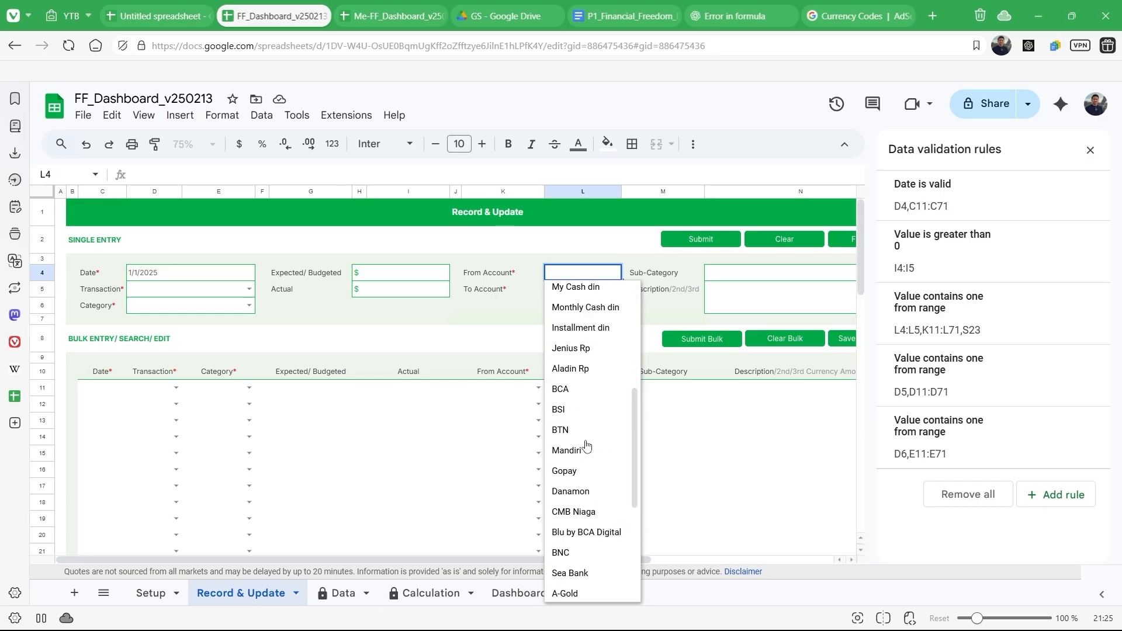
{"action": "left_click", "coordinate": [734, 374]}
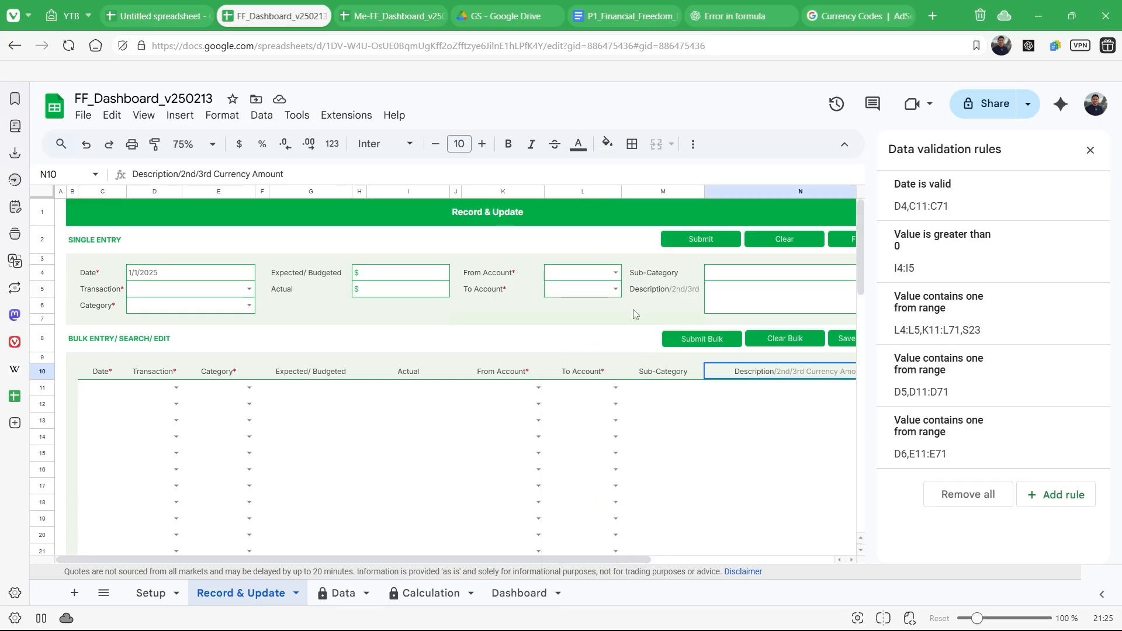
{"action": "left_click", "coordinate": [594, 275]}
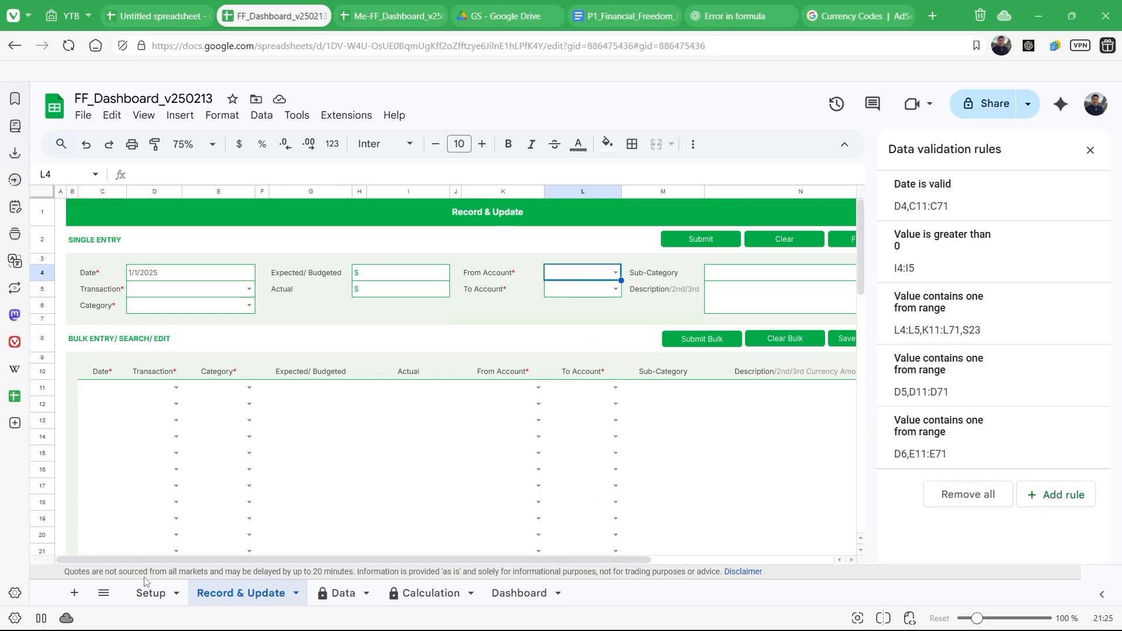
Step: Examine the Account list in column K of the Setup sheet, the source of the account dropdowns
{"action": "left_click", "coordinate": [153, 594]}
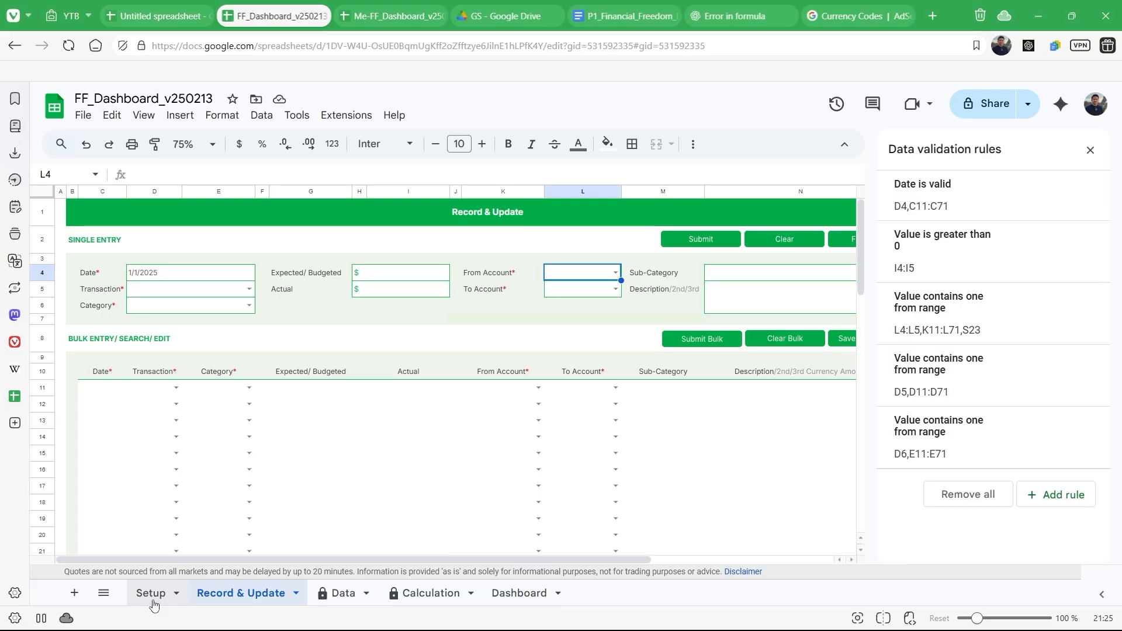
{"action": "scroll", "coordinate": [560, 399], "scroll_direction": "right", "scroll_amount": 2}
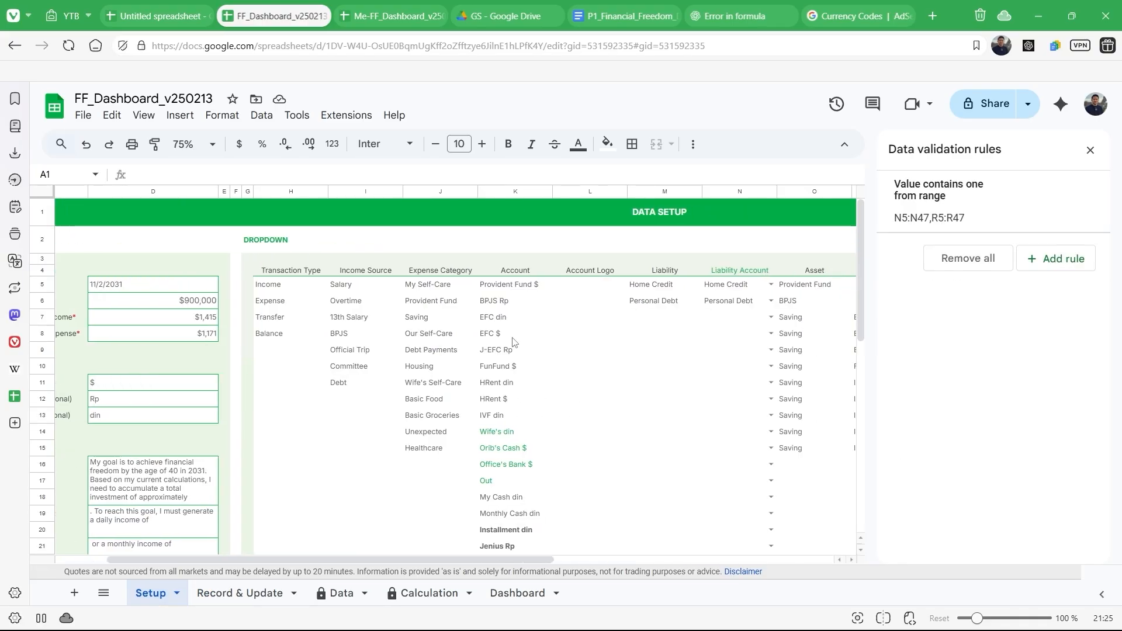
{"action": "left_click_drag", "start_coordinate": [507, 290], "coordinate": [509, 514]}
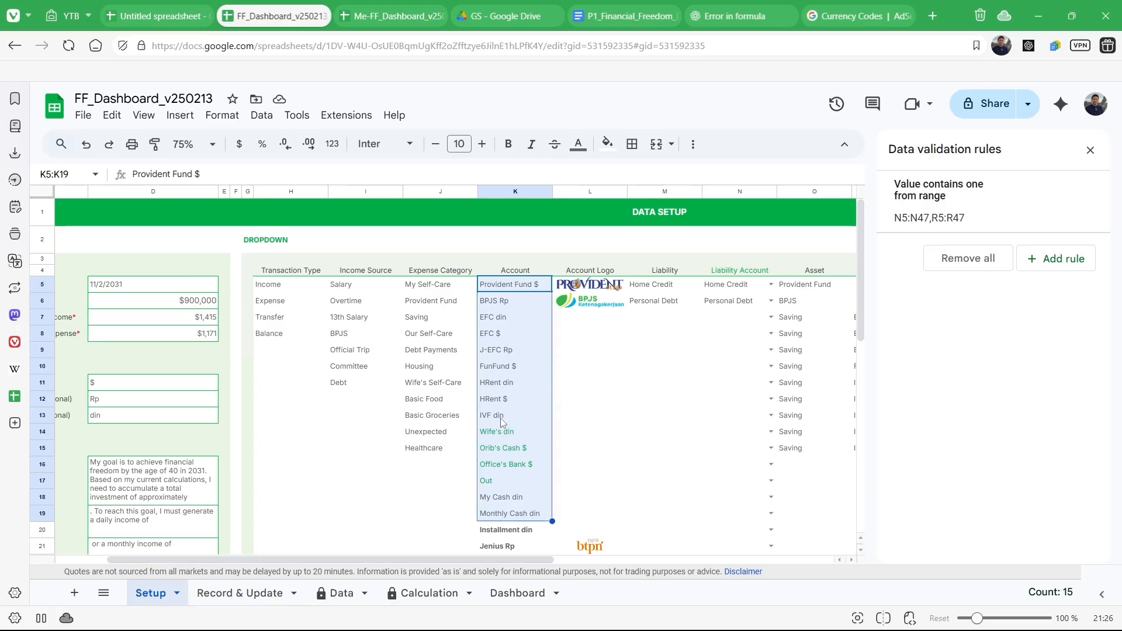
{"action": "scroll", "coordinate": [501, 421], "scroll_direction": "down", "scroll_amount": 5}
{"action": "scroll", "coordinate": [501, 420], "scroll_direction": "up", "scroll_amount": 5}
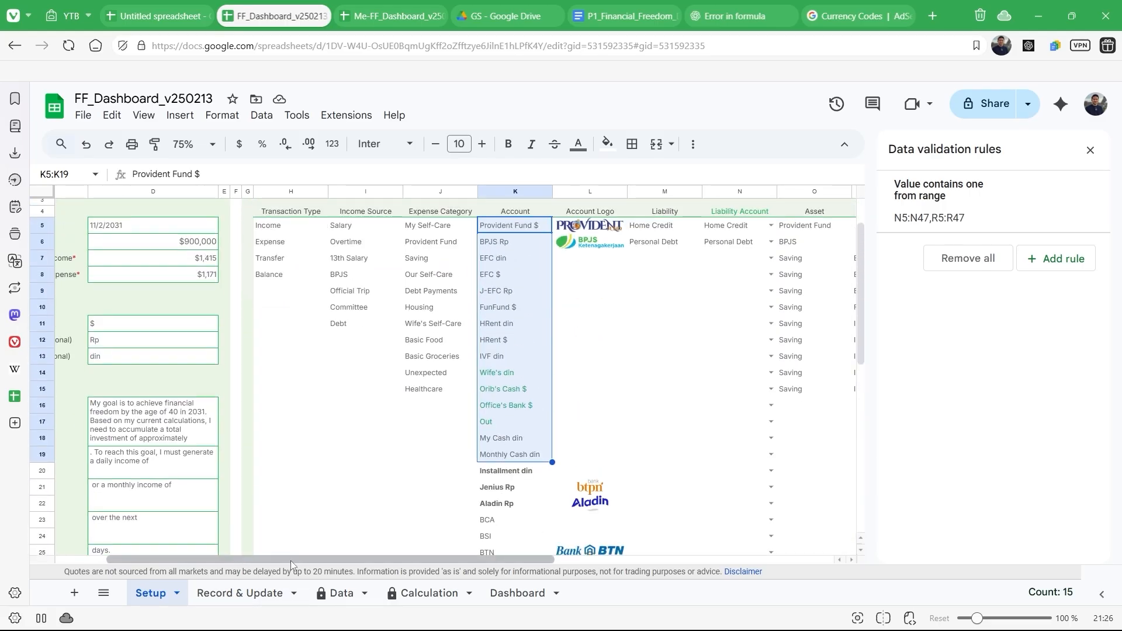
Step: Inspect the Transaction dropdown cells D5 and D11 downward on the Record & Update sheet, and view the options offered in D5
{"action": "left_click", "coordinate": [266, 592]}
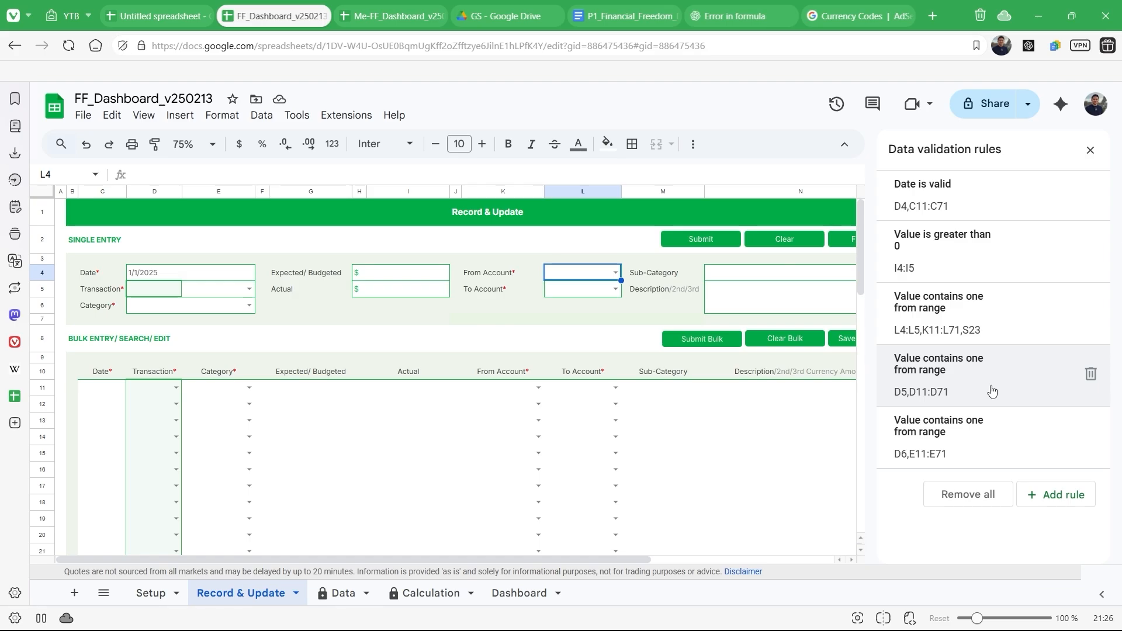
{"action": "left_click", "coordinate": [167, 289]}
{"action": "left_click_drag", "start_coordinate": [152, 391], "coordinate": [169, 471]}
{"action": "left_click", "coordinate": [169, 296]}
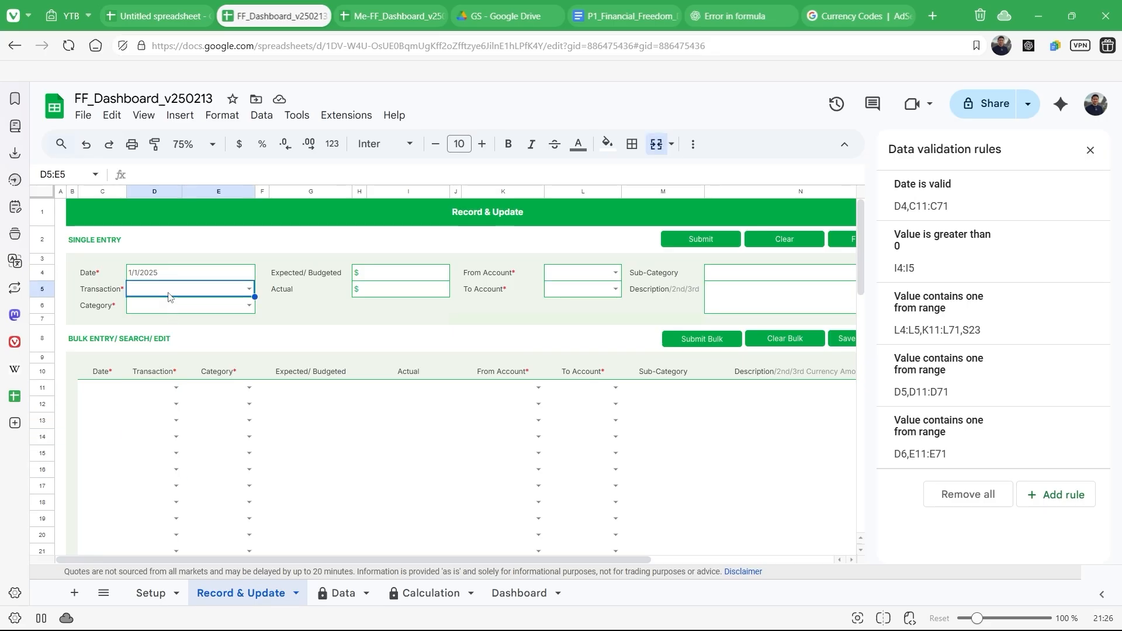
{"action": "double_click", "coordinate": [168, 297]}
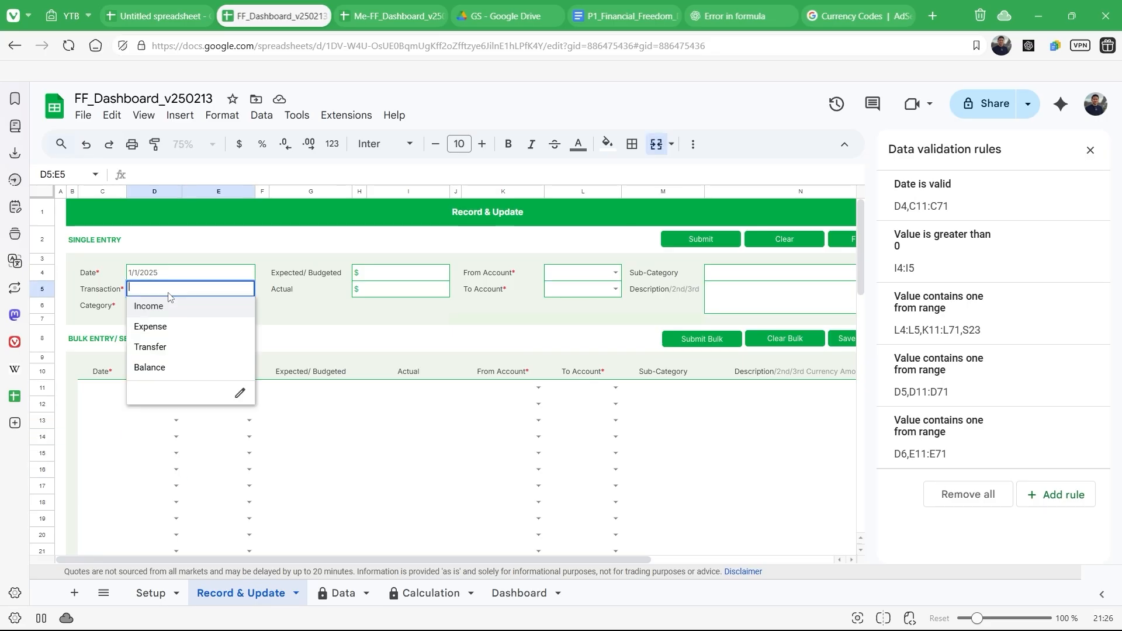
Step: Examine the Transaction Type list in H5:H8 of the Setup sheet, the source of the Transaction dropdown
{"action": "left_click", "coordinate": [149, 590]}
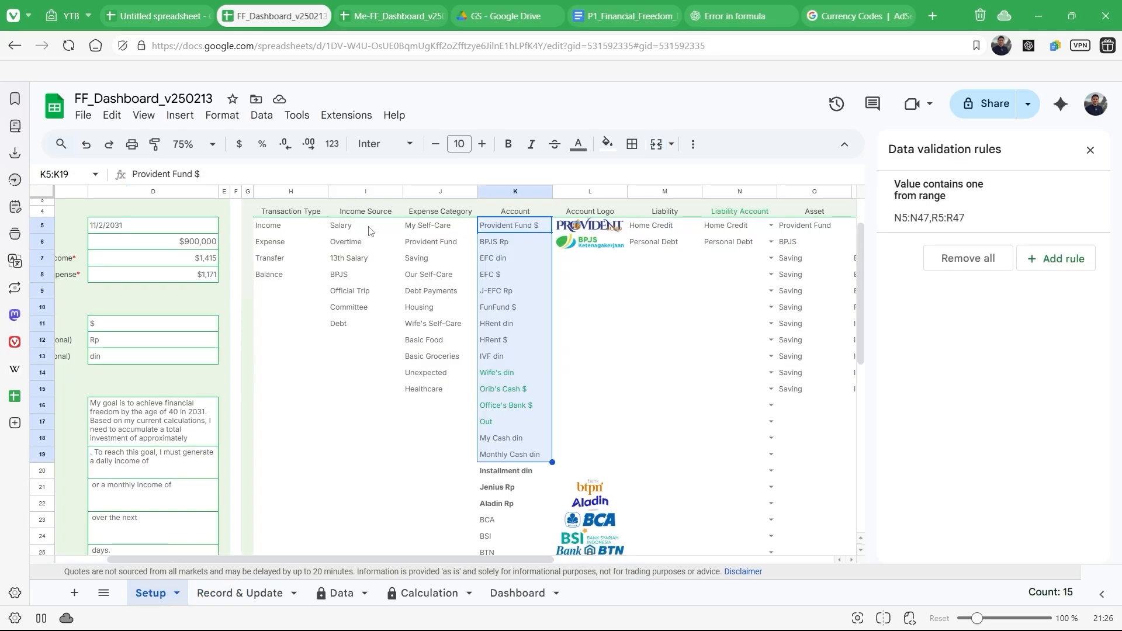
{"action": "left_click_drag", "start_coordinate": [368, 231], "coordinate": [367, 252]}
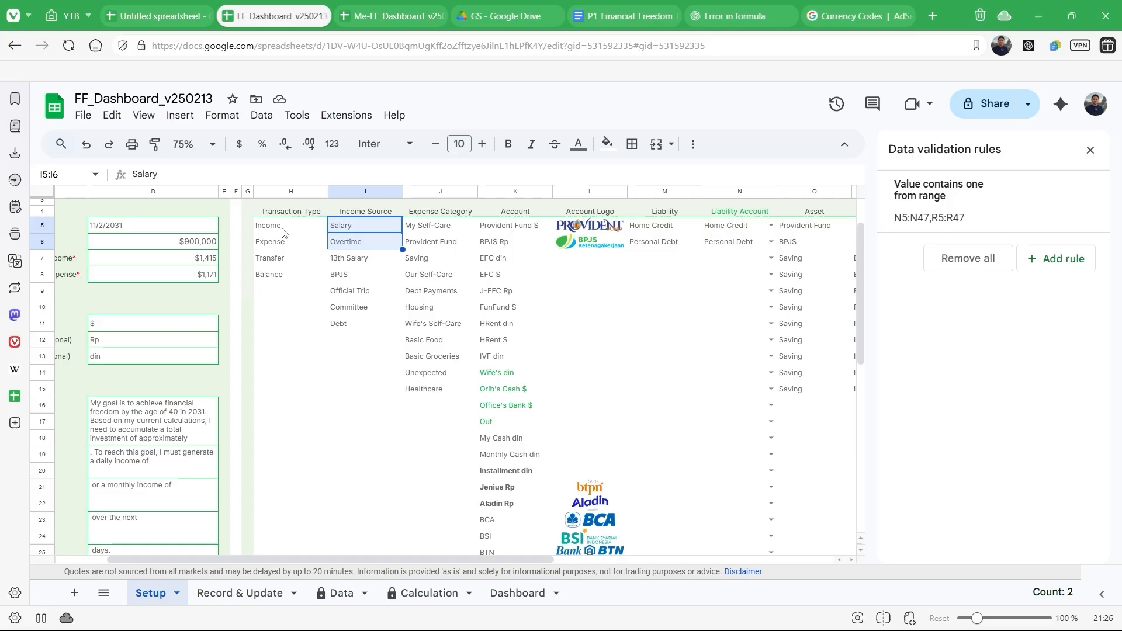
{"action": "left_click_drag", "start_coordinate": [282, 232], "coordinate": [285, 276]}
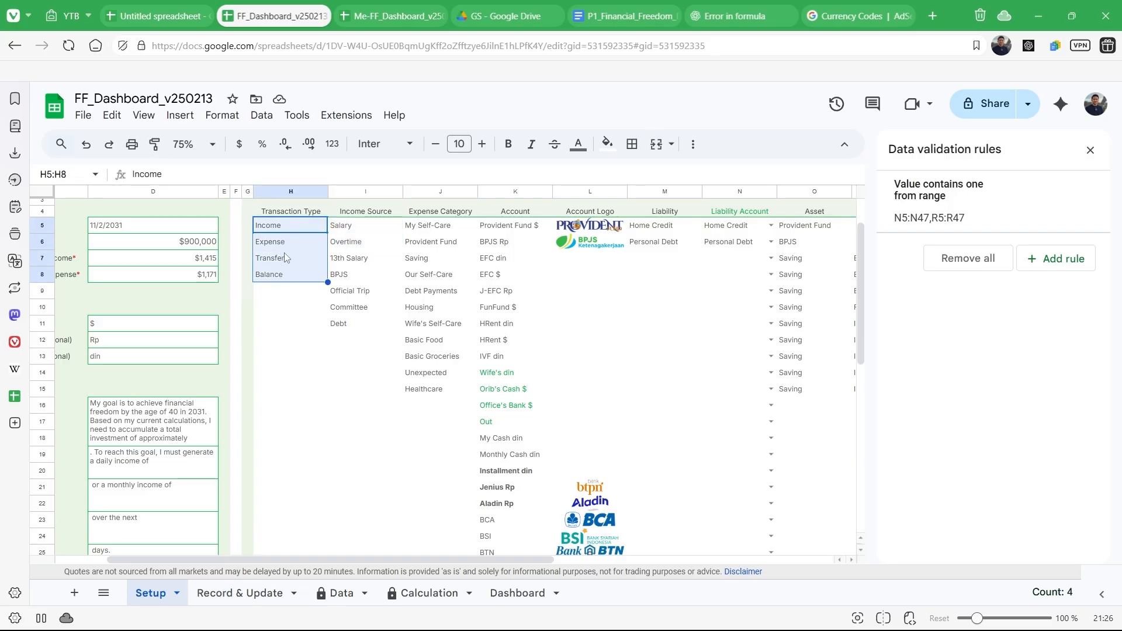
Step: Inspect the Category cells D6 and E11 downward on the Record & Update sheet, and view the category options offered in D6
{"action": "left_click", "coordinate": [246, 594]}
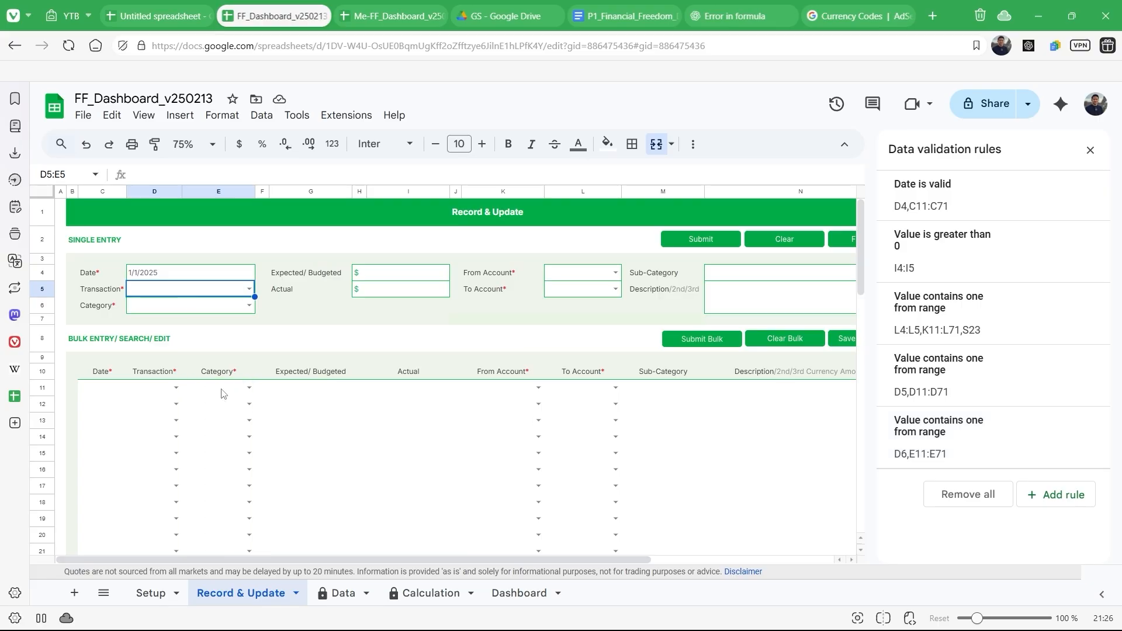
{"action": "left_click_drag", "start_coordinate": [214, 393], "coordinate": [214, 522]}
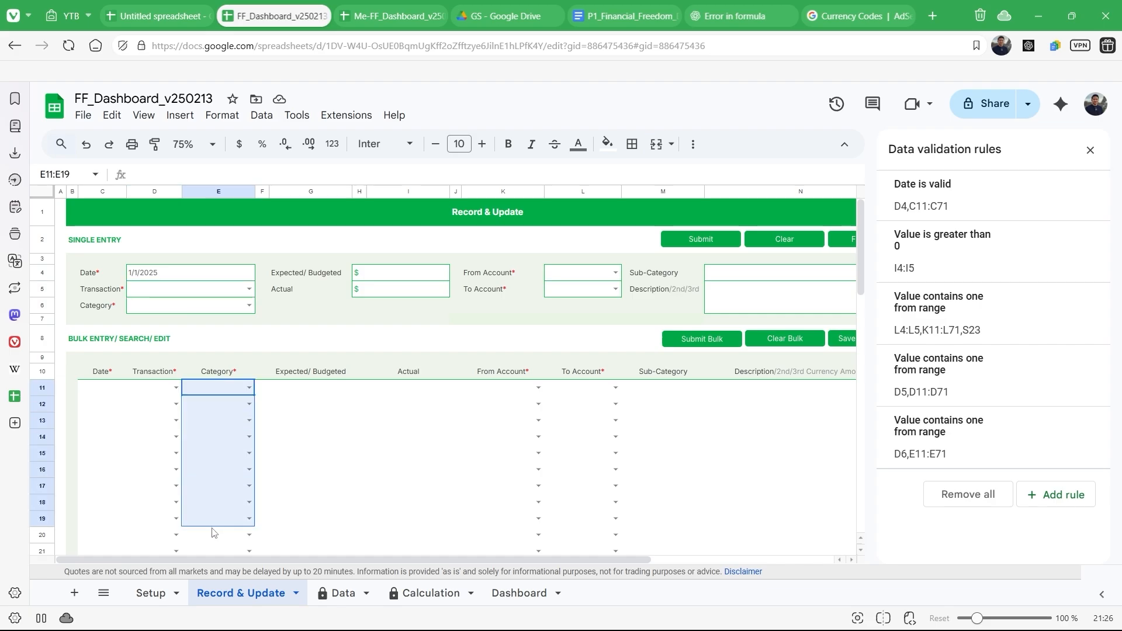
{"action": "left_click", "coordinate": [146, 310]}
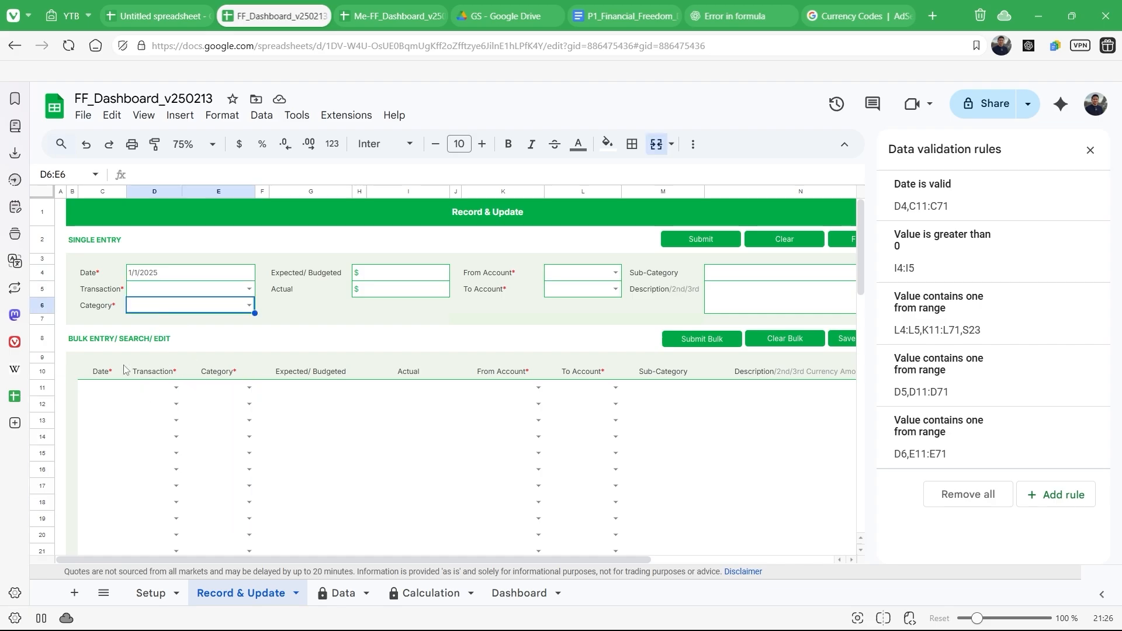
{"action": "left_click", "coordinate": [151, 594]}
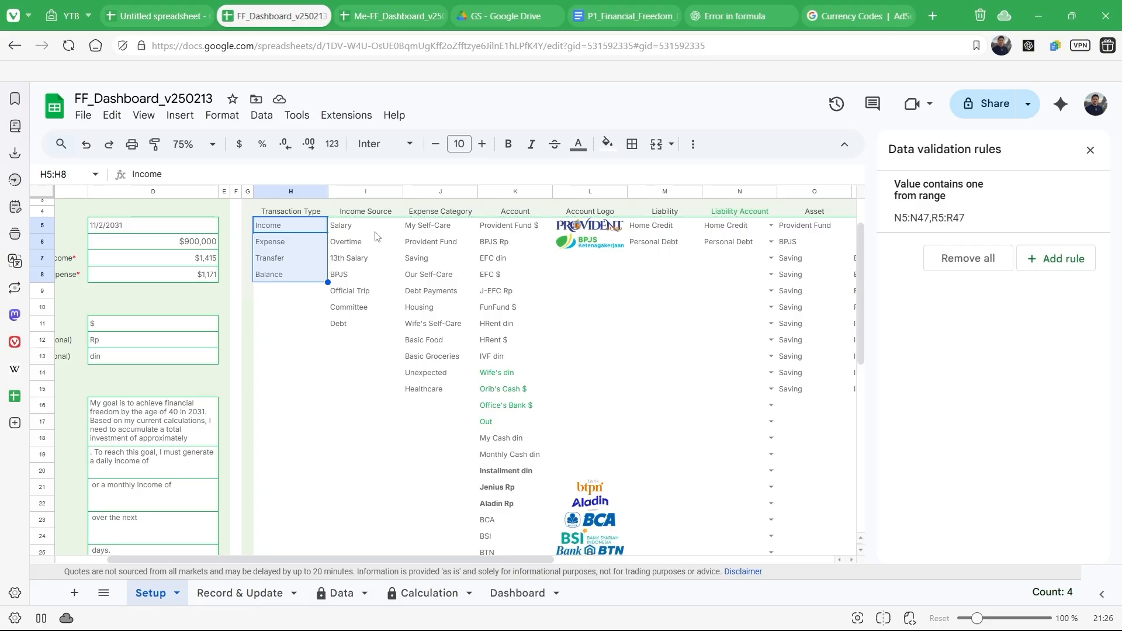
{"action": "left_click", "coordinate": [260, 595]}
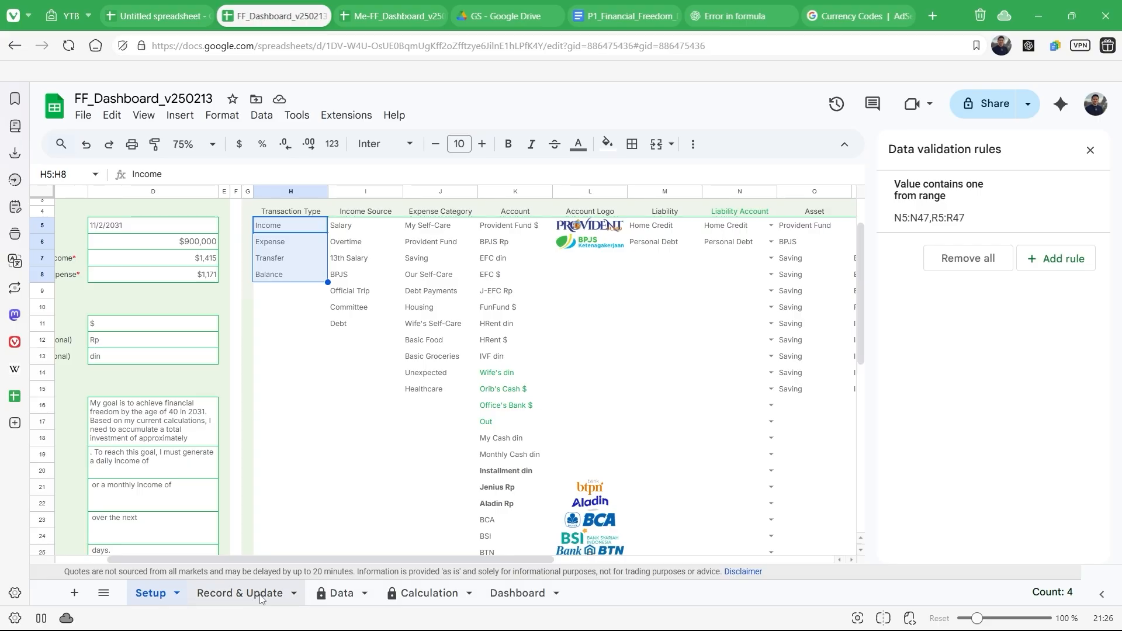
{"action": "left_click", "coordinate": [250, 305]}
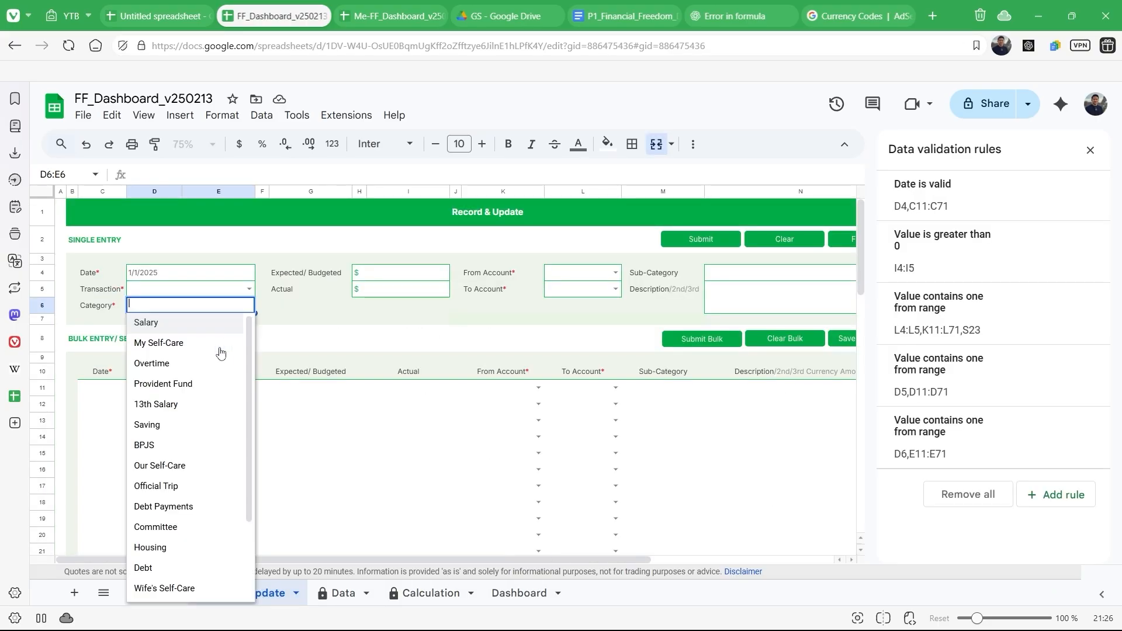
{"action": "left_click", "coordinate": [358, 512]}
Step: Compare the Income Source list in I5:I11 with the Transaction Type list in H5:H8 on the Setup sheet
{"action": "left_click", "coordinate": [169, 602]}
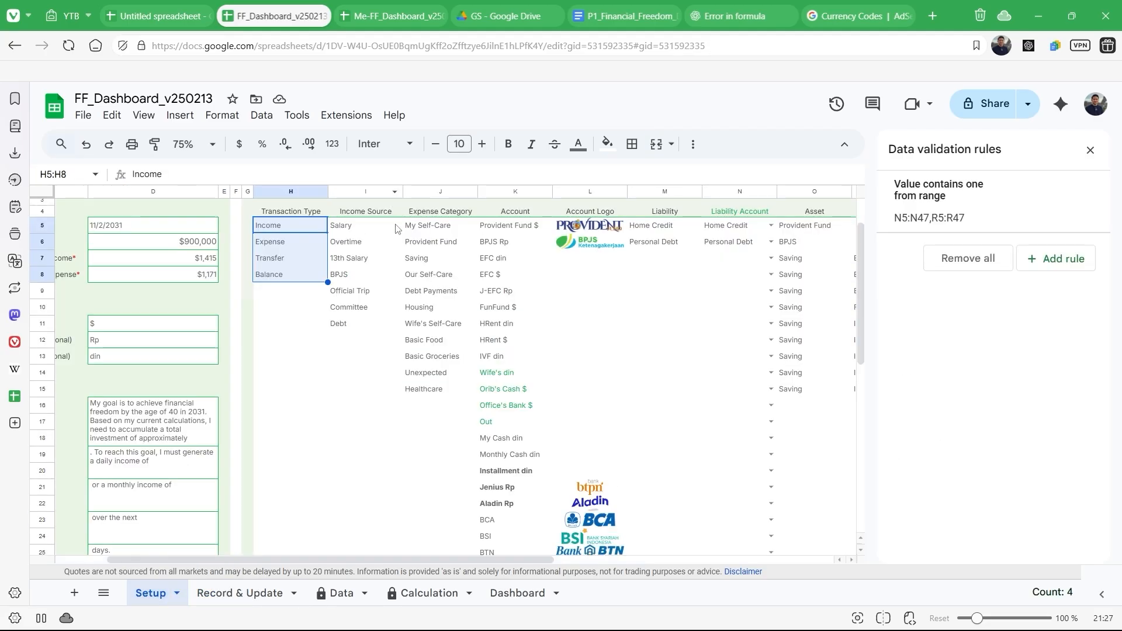
{"action": "left_click_drag", "start_coordinate": [366, 230], "coordinate": [363, 333]}
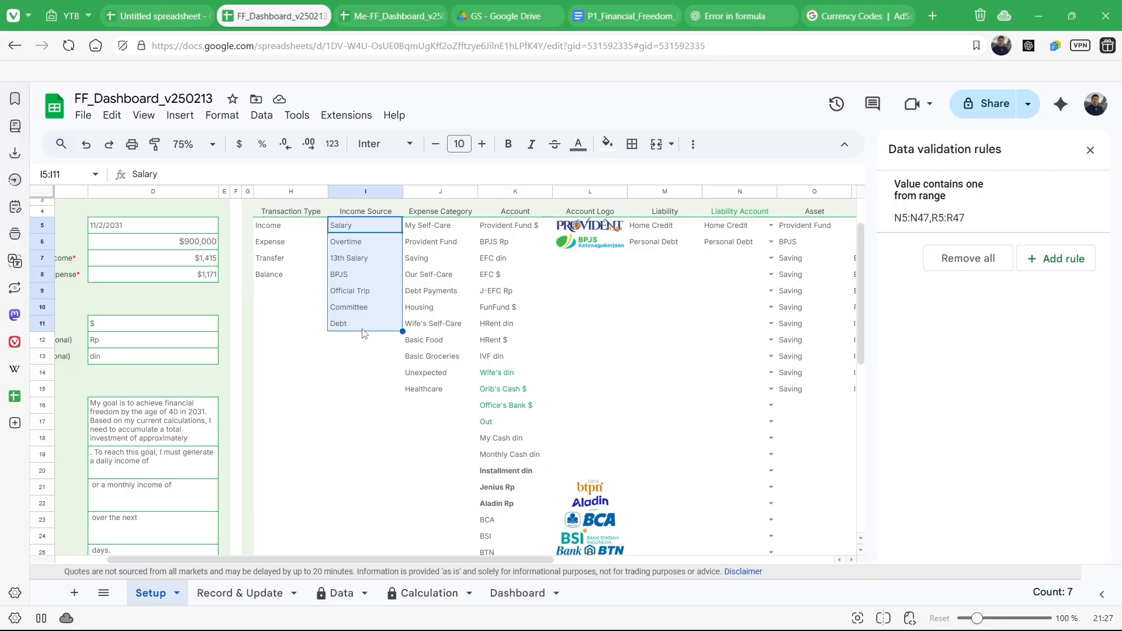
{"action": "left_click_drag", "start_coordinate": [285, 230], "coordinate": [286, 278]}
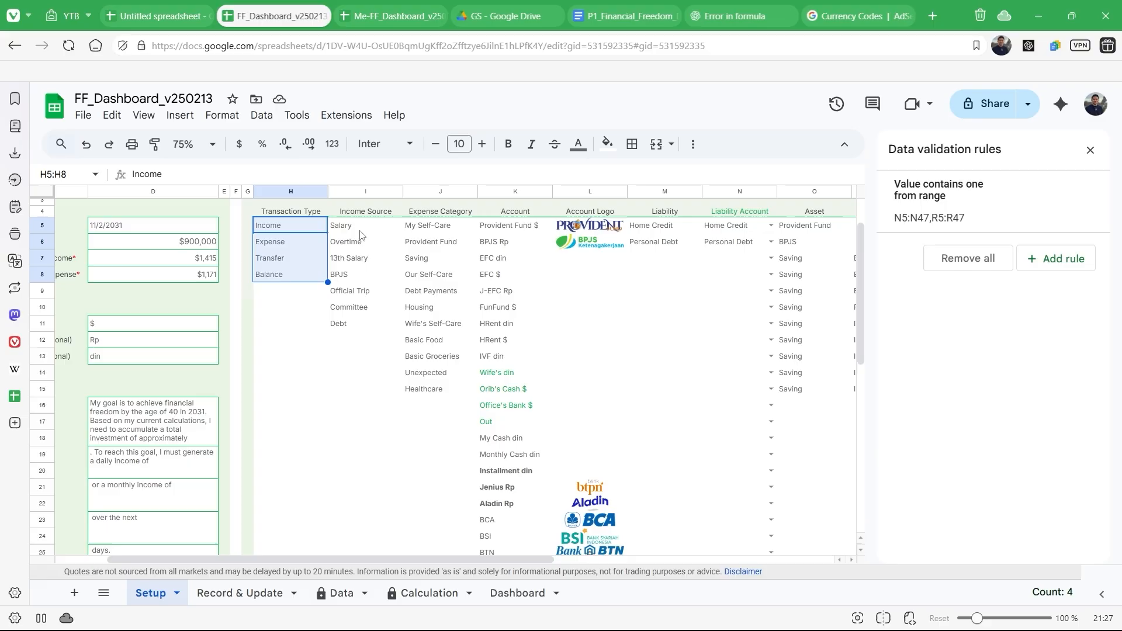
Step: Check the Income Source list in I5:I11 of the Setup sheet, and view the Category options offered in D6 on Record & Update
{"action": "left_click_drag", "start_coordinate": [362, 225], "coordinate": [366, 325]}
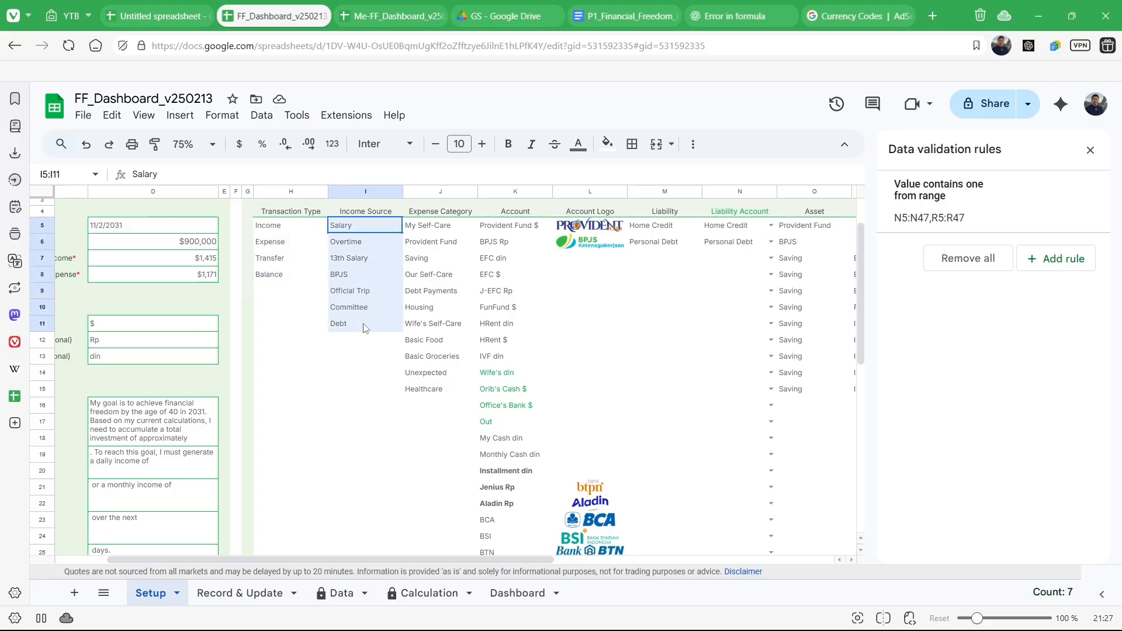
{"action": "left_click", "coordinate": [252, 593]}
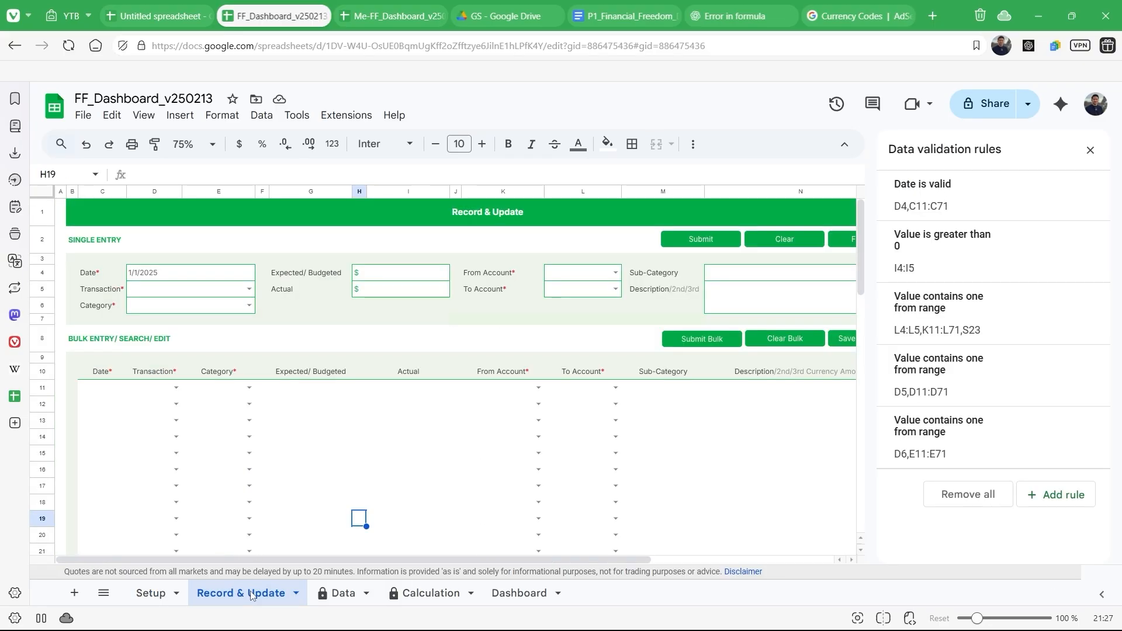
{"action": "left_click", "coordinate": [249, 310]}
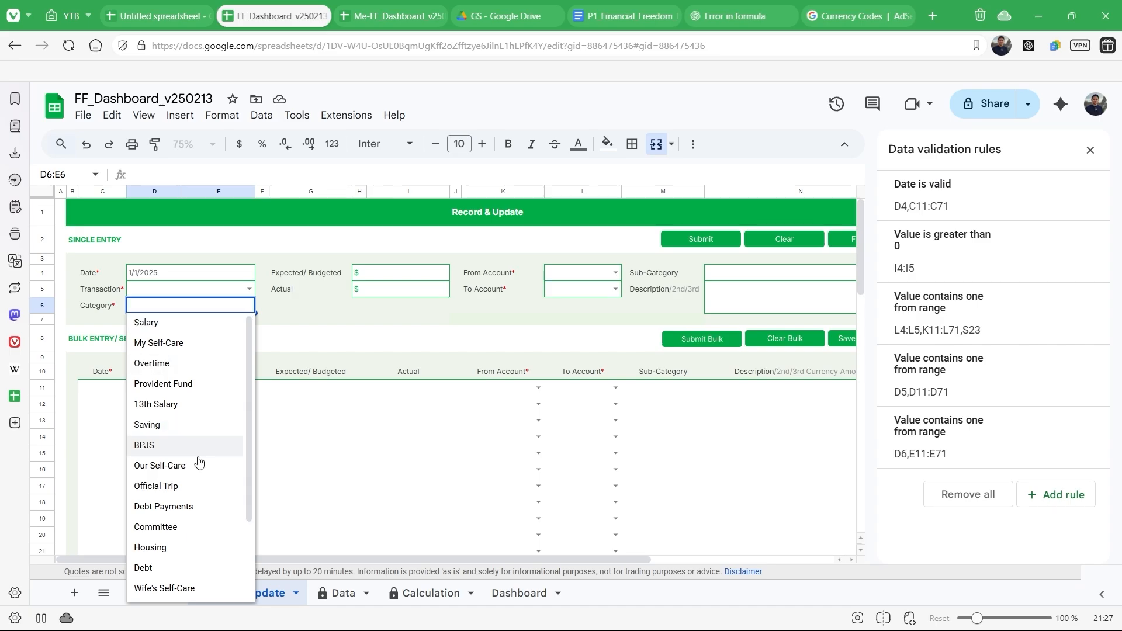
{"action": "scroll", "coordinate": [197, 461], "scroll_direction": "down", "scroll_amount": 3}
{"action": "left_click", "coordinate": [341, 428]}
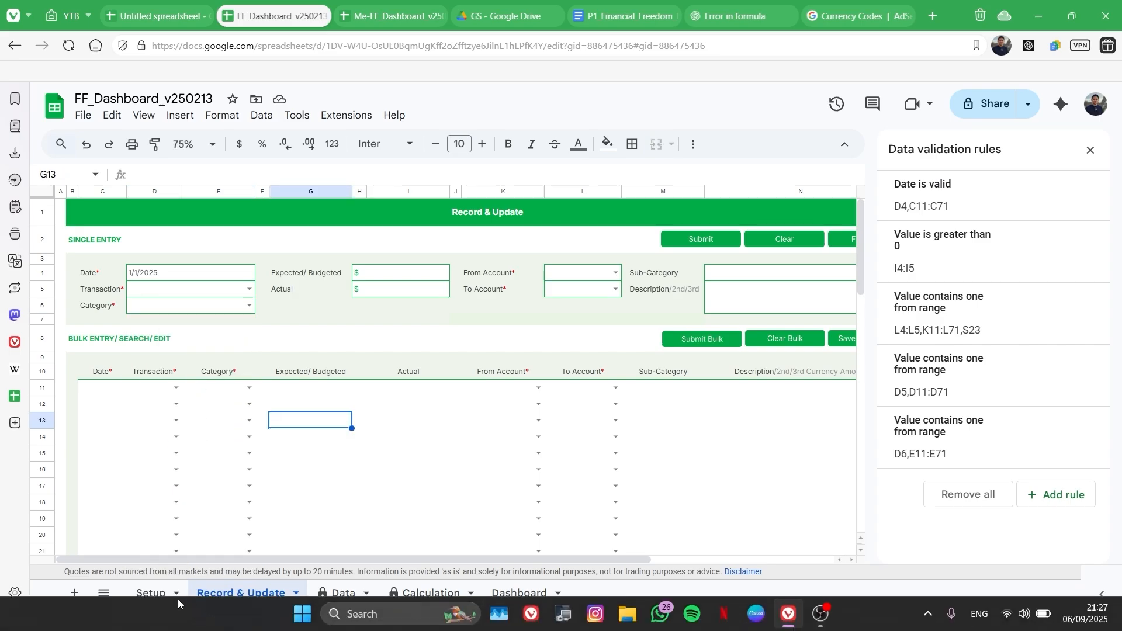
Step: Examine the Income Source and Expense Category lists side by side in I5:J11 of the Setup sheet
{"action": "left_click", "coordinate": [151, 593]}
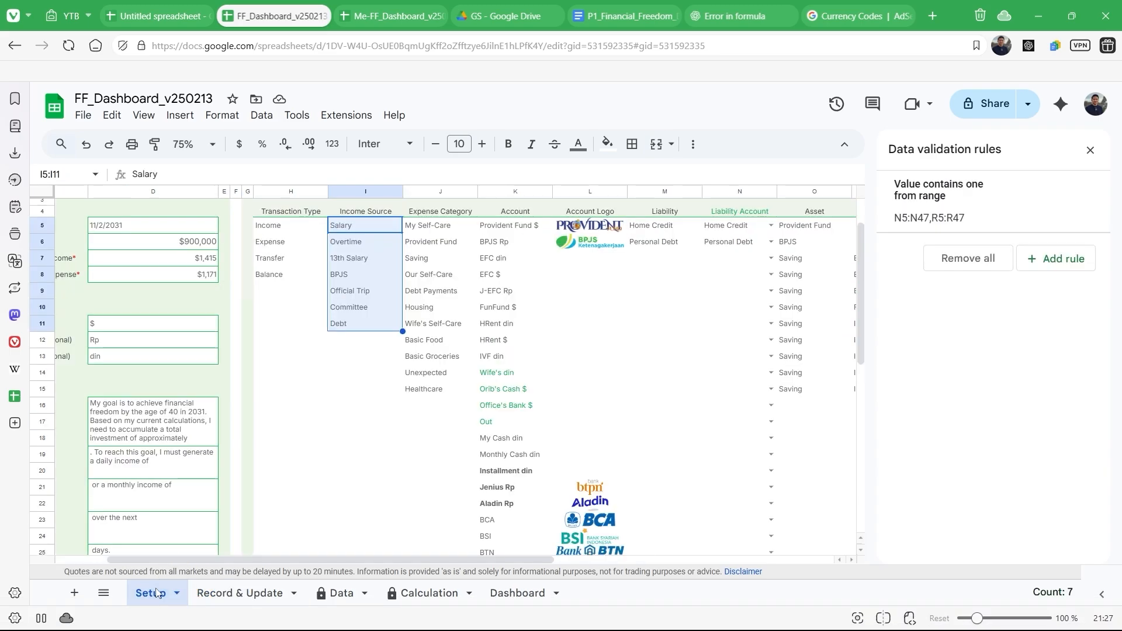
{"action": "left_click", "coordinate": [358, 233]}
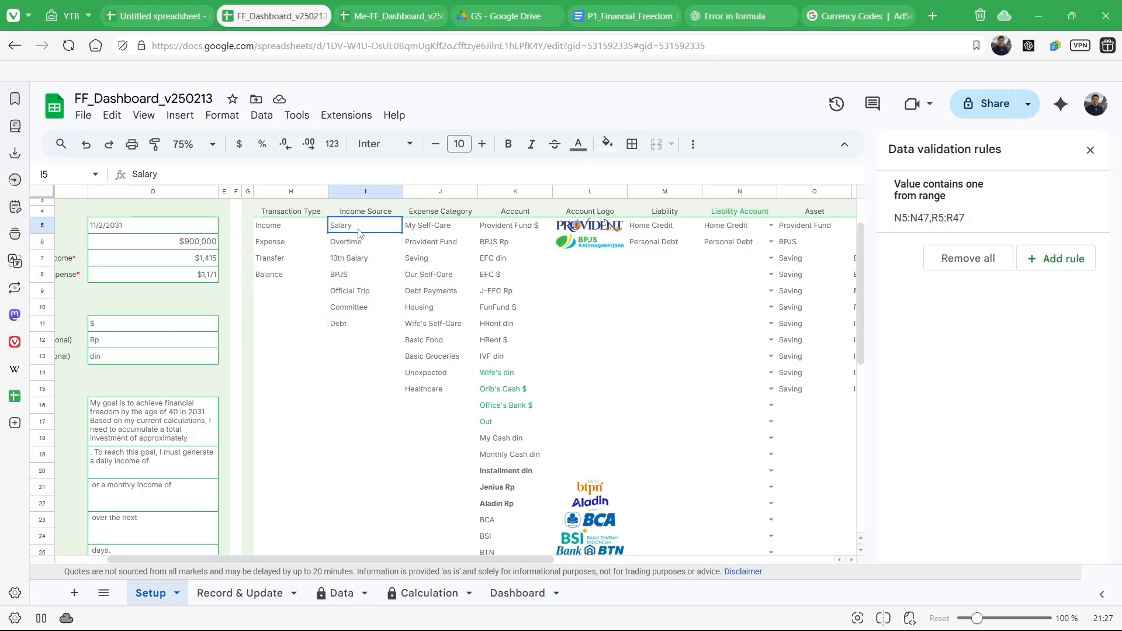
{"action": "left_click_drag", "start_coordinate": [358, 234], "coordinate": [450, 325]}
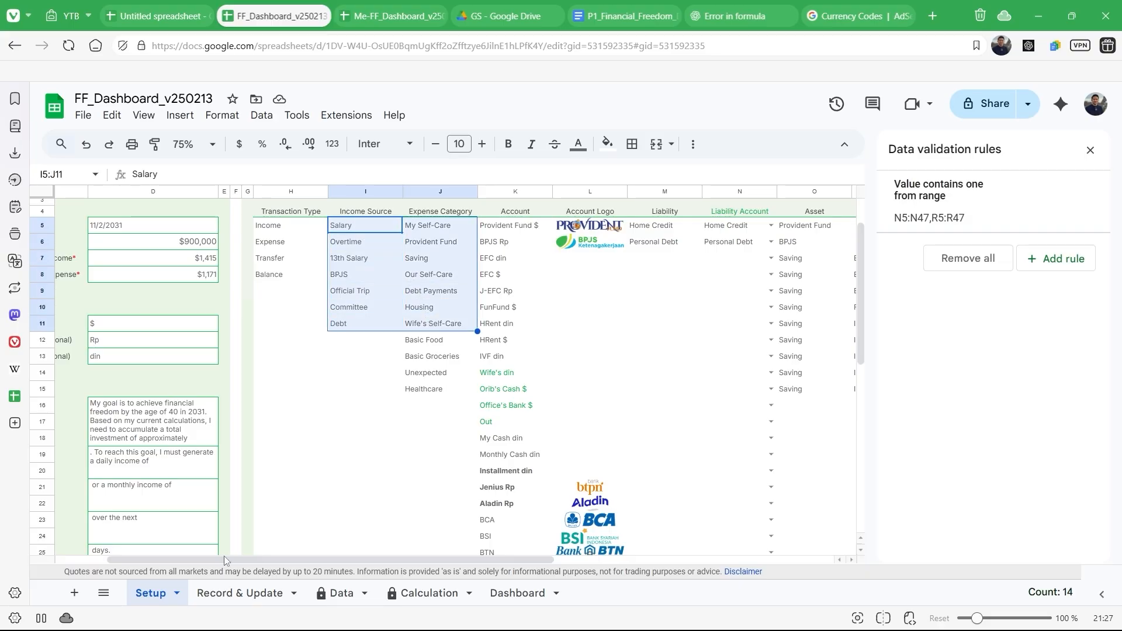
Step: Inspect the source range of the data validation rule for D6,E11:E71 on Record & Update, and close the validation rules
{"action": "left_click", "coordinate": [235, 593]}
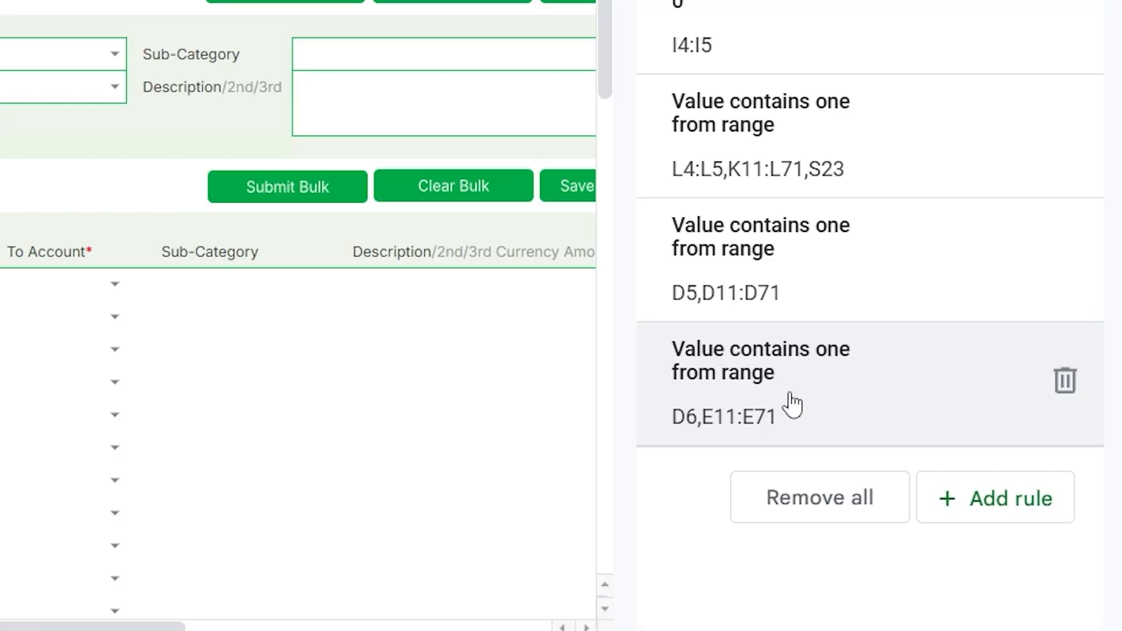
{"action": "left_click", "coordinate": [953, 451]}
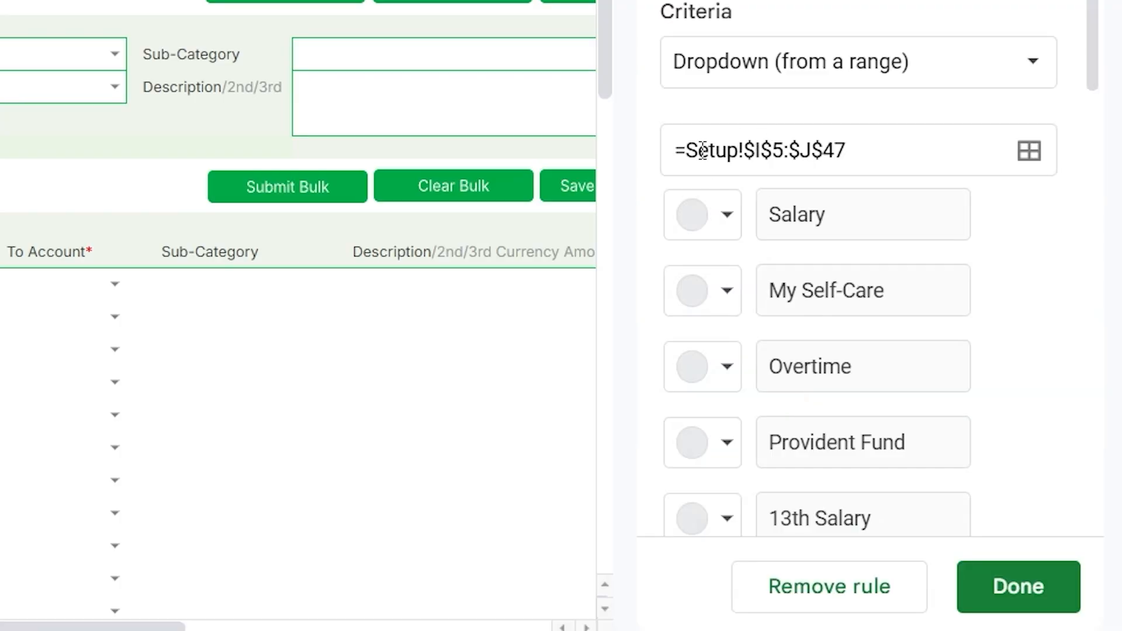
{"action": "left_click_drag", "start_coordinate": [697, 150], "coordinate": [770, 153]}
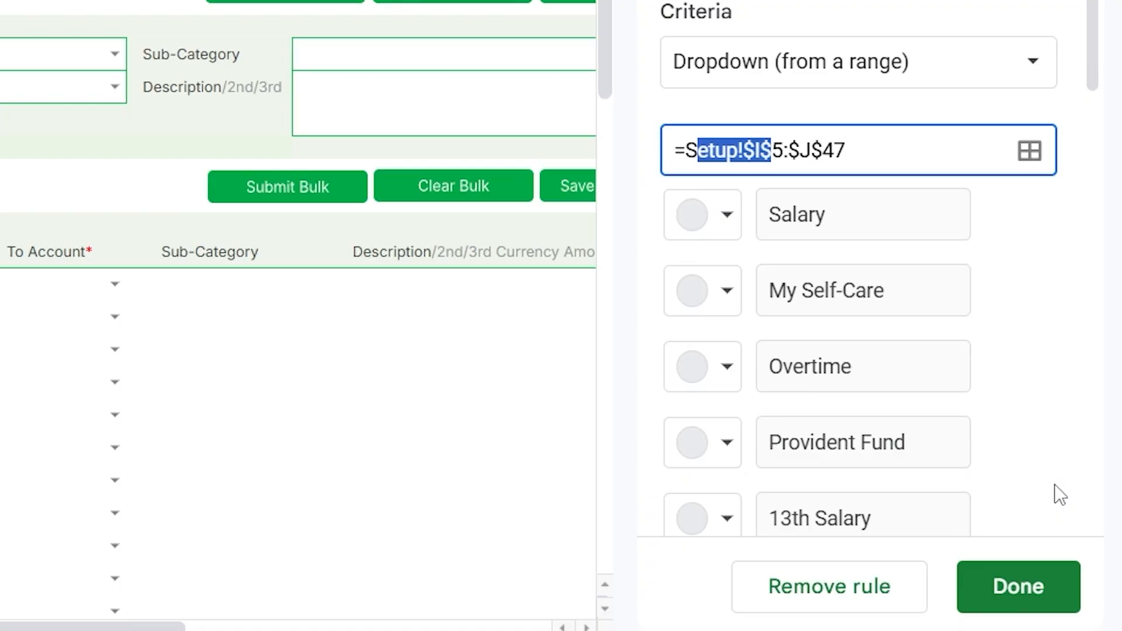
{"action": "left_click", "coordinate": [1027, 599]}
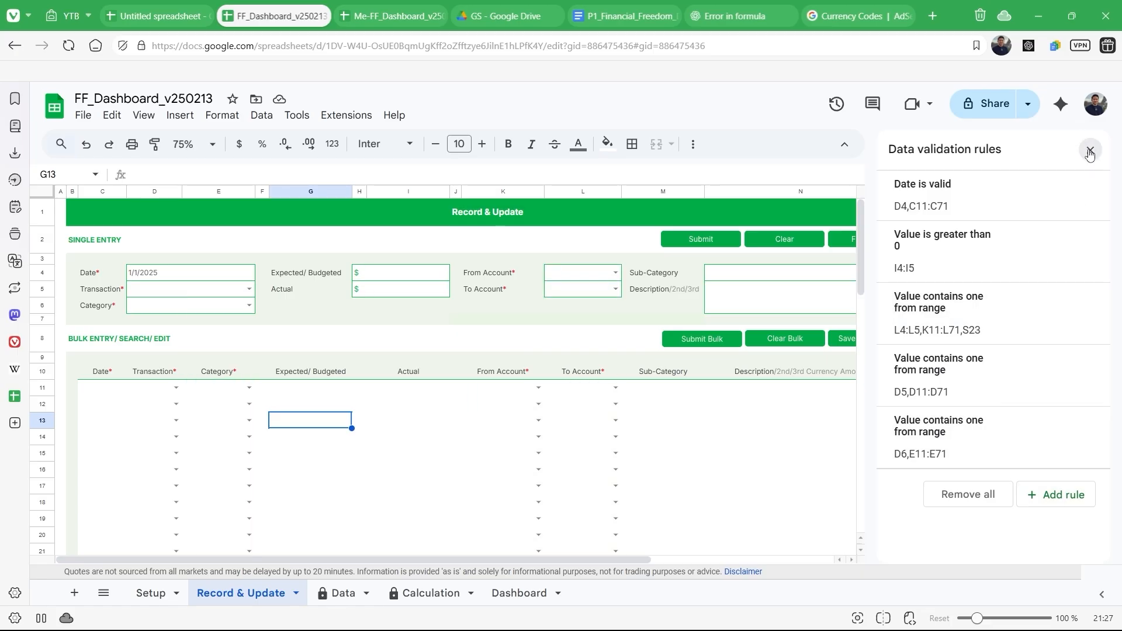
{"action": "left_click", "coordinate": [1089, 151]}
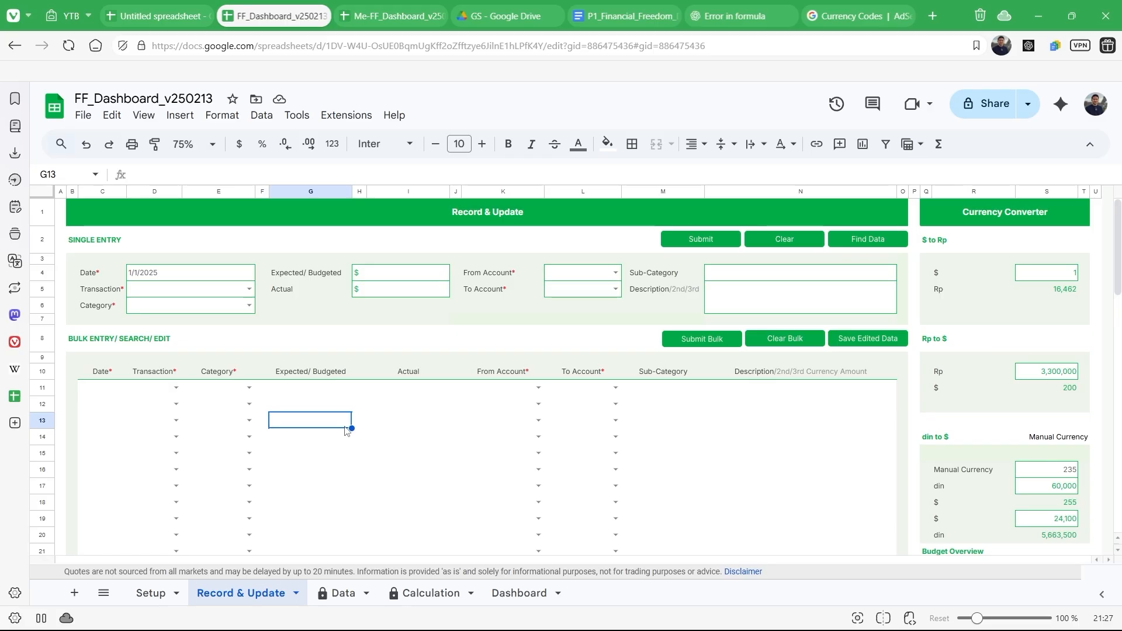
Step: Inspect the currency symbol formulas in H4:H5 and in the Currency Converter cells R4 and R5 of Record & Update
{"action": "left_click", "coordinate": [359, 279]}
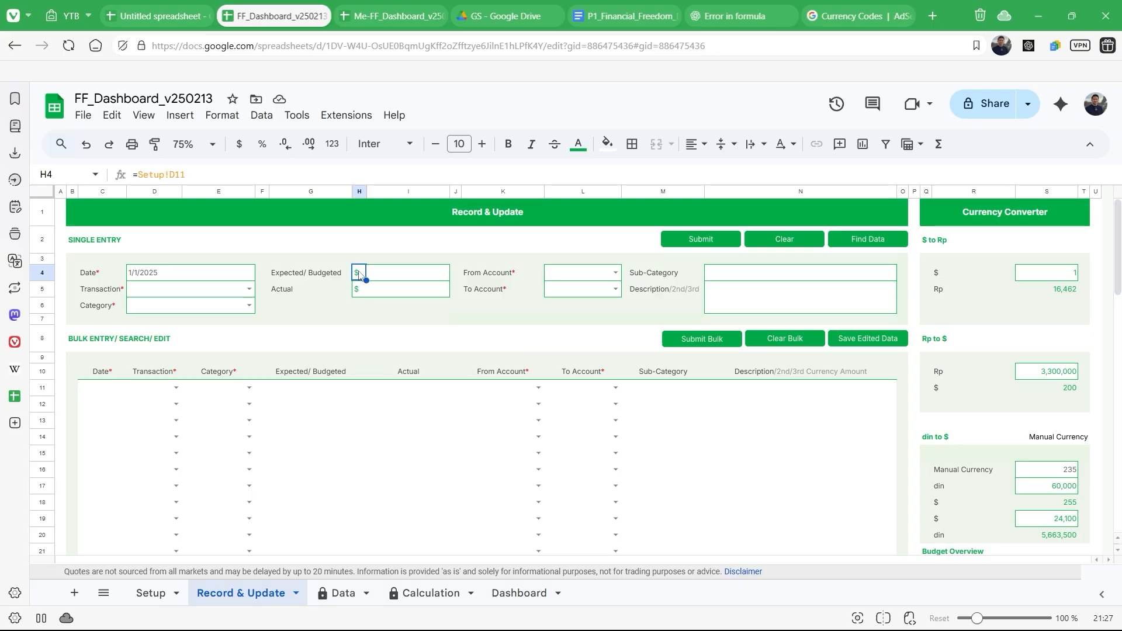
{"action": "key", "text": "shift+Down"}
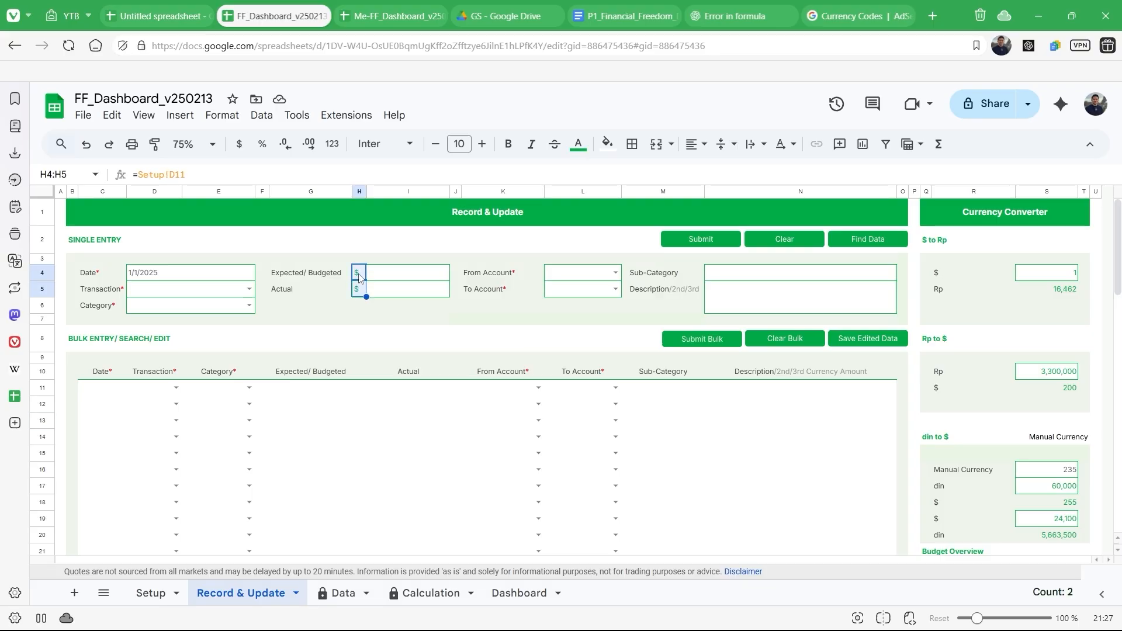
{"action": "key", "text": "shift+Up"}
{"action": "left_click", "coordinate": [935, 279]}
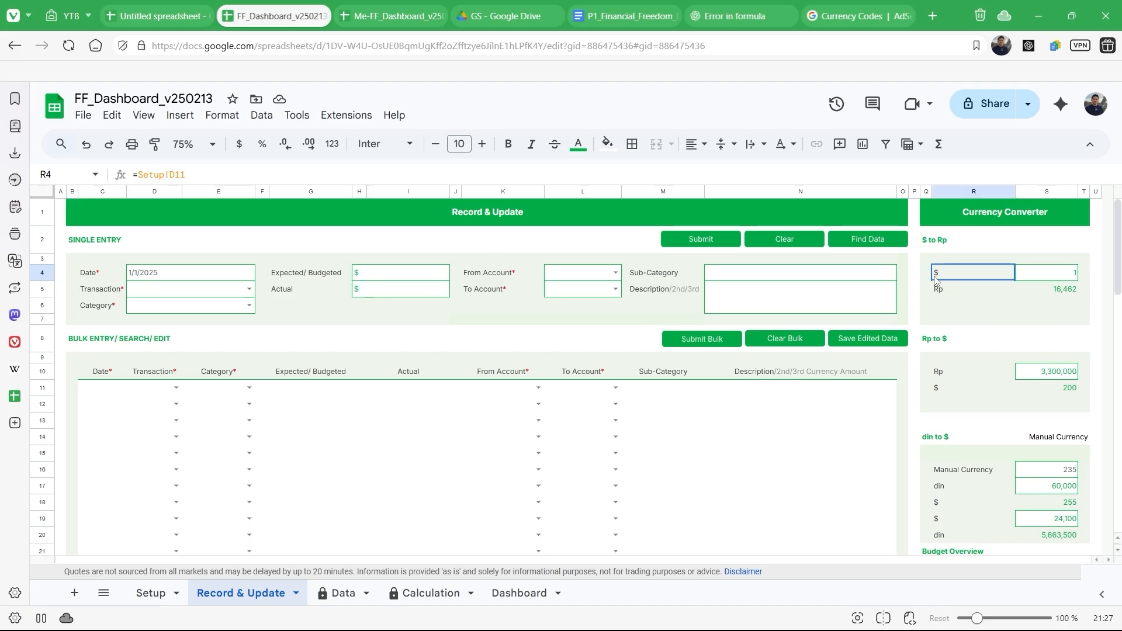
{"action": "left_click", "coordinate": [934, 296]}
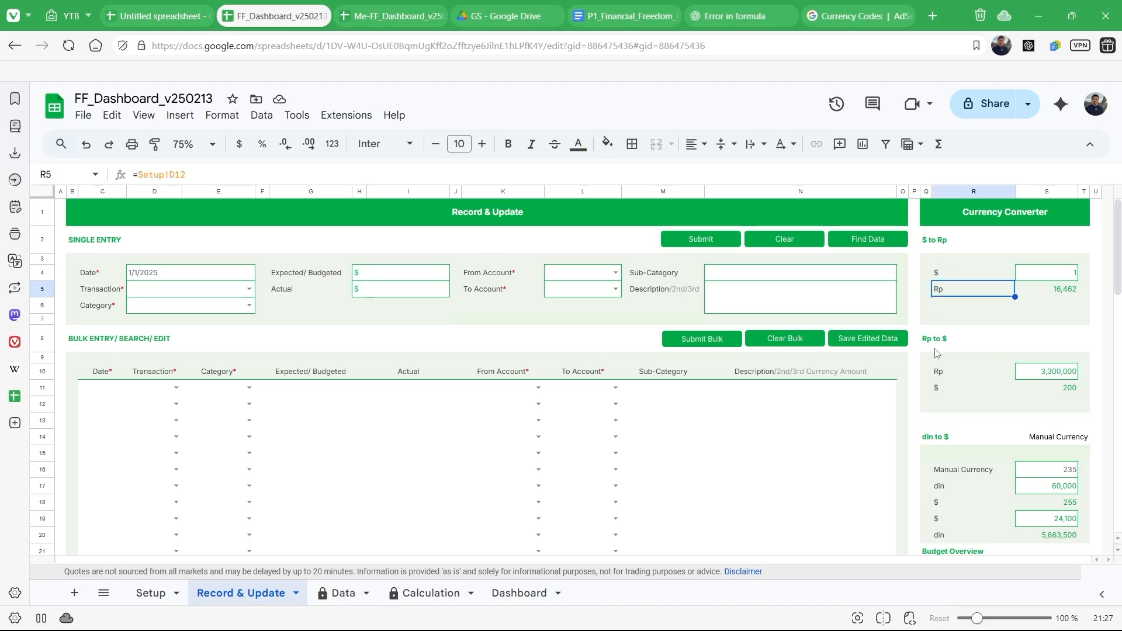
Step: Examine the 1st, 2nd and 3rd Currency cells D11:D13 on the Setup sheet
{"action": "left_click", "coordinate": [151, 594]}
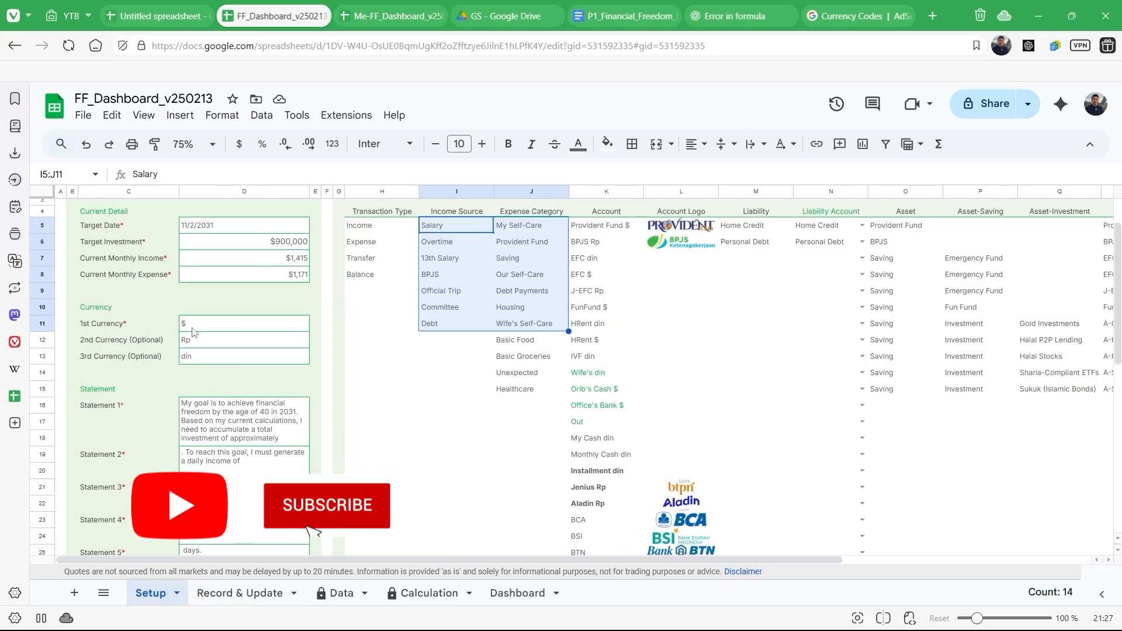
{"action": "left_click", "coordinate": [195, 344]}
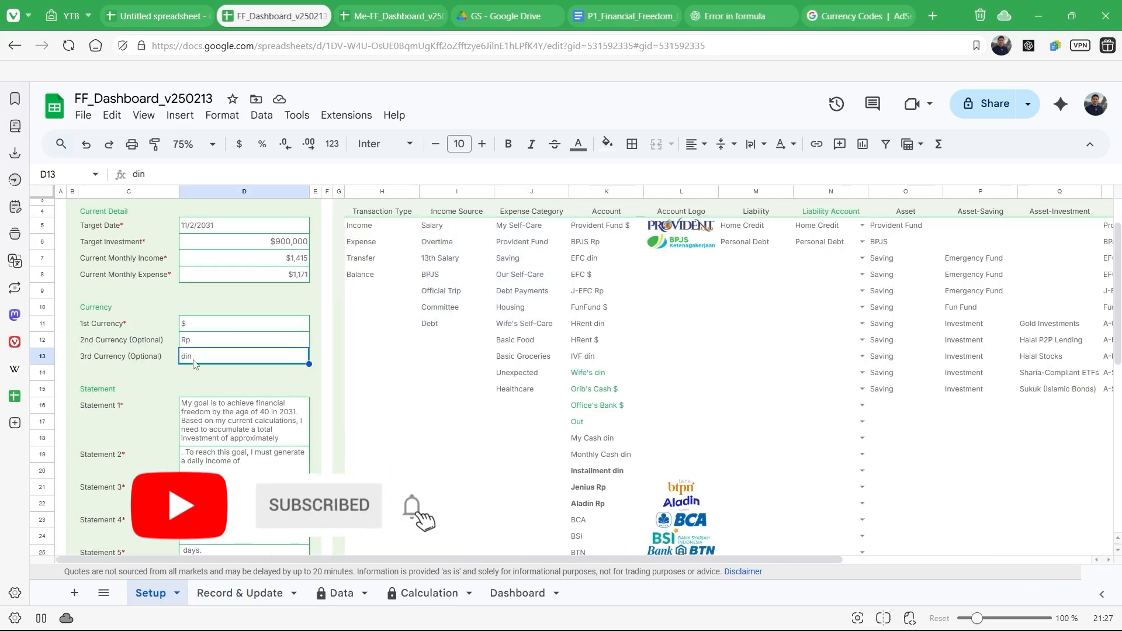
{"action": "left_click_drag", "start_coordinate": [195, 328], "coordinate": [200, 358]}
{"action": "left_click", "coordinate": [200, 329]}
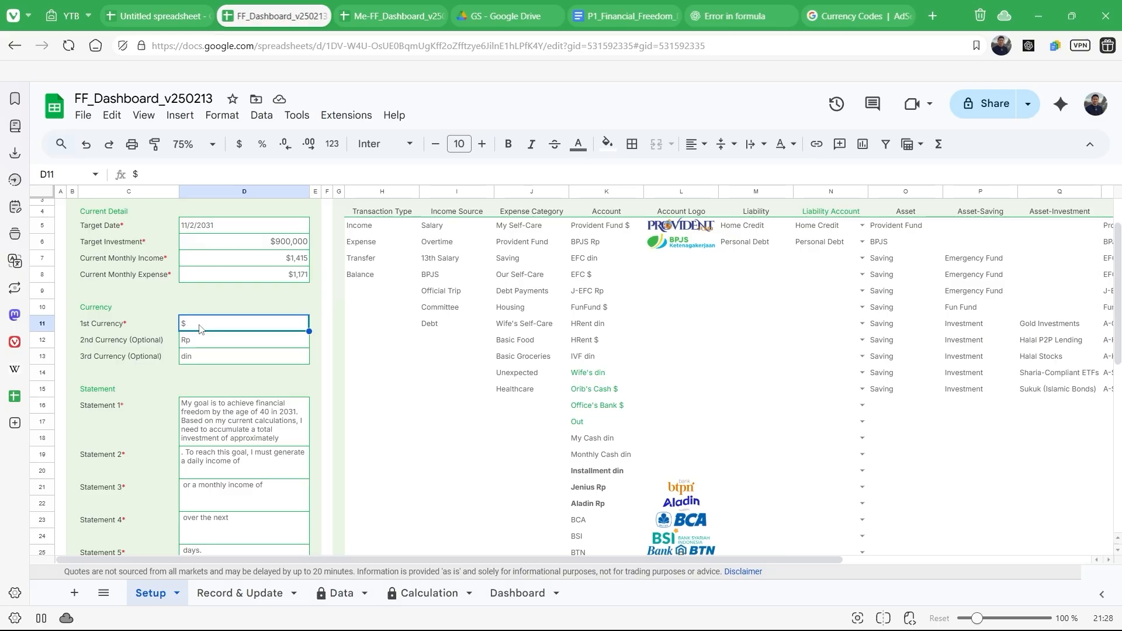
{"action": "left_click", "coordinate": [201, 345]}
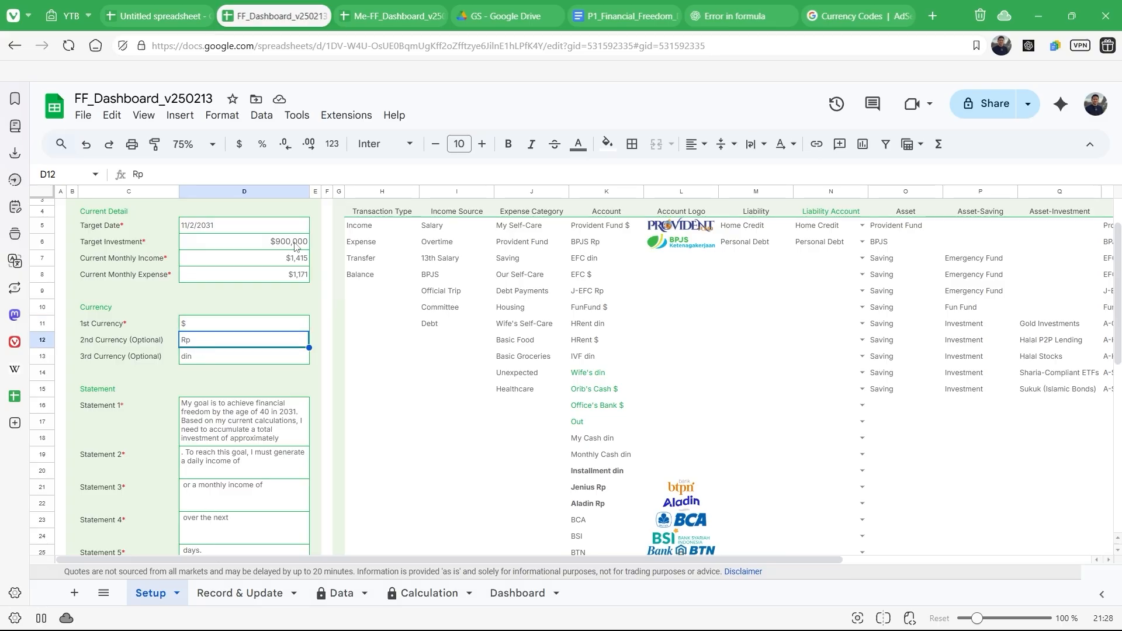
Step: Inspect the $ to Rp converter on Record & Update, checking the input cell S4 and its reference in the S5 formula
{"action": "left_click", "coordinate": [260, 596]}
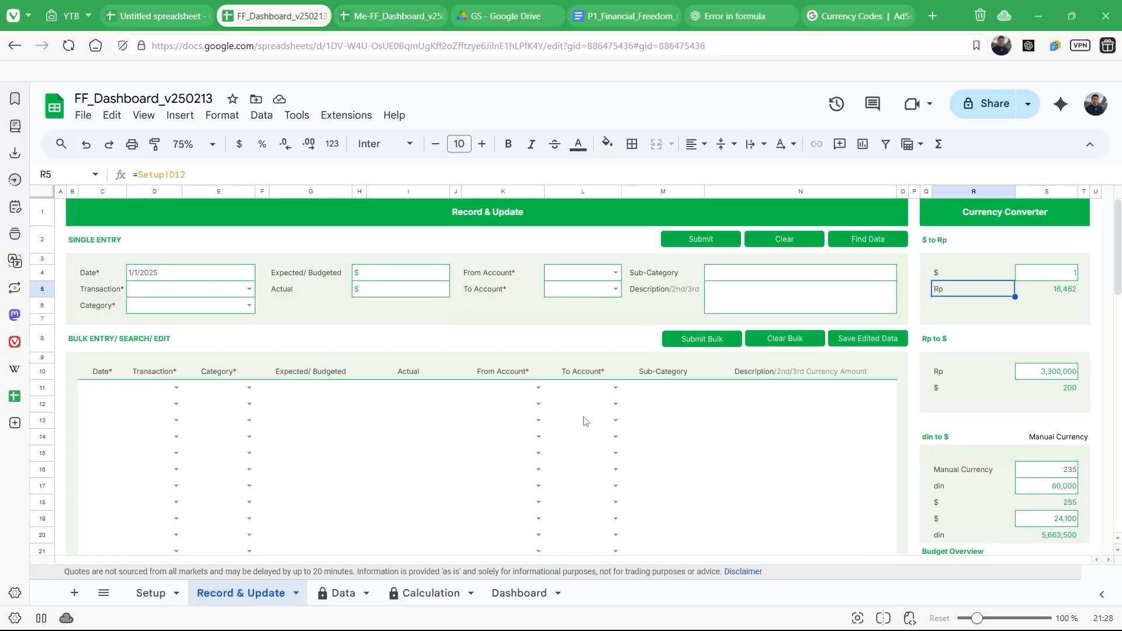
{"action": "scroll", "coordinate": [917, 399], "scroll_direction": "down", "scroll_amount": 3}
{"action": "scroll", "coordinate": [917, 399], "scroll_direction": "up", "scroll_amount": 3}
{"action": "left_click", "coordinate": [1045, 277]}
{"action": "left_click", "coordinate": [1044, 291]}
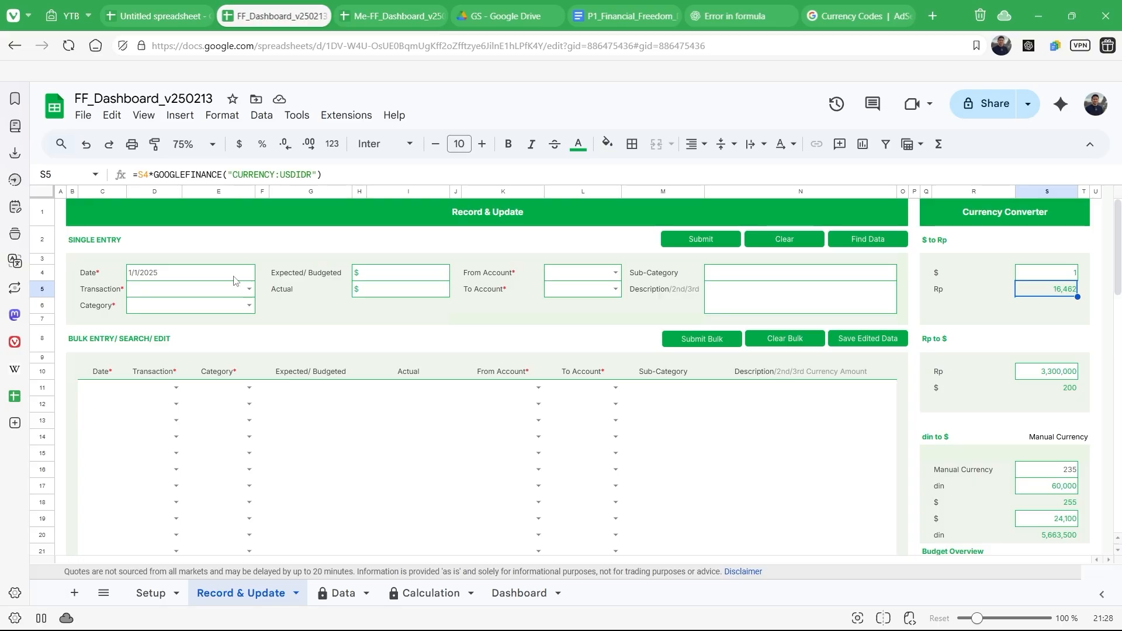
{"action": "double_click", "coordinate": [150, 174]}
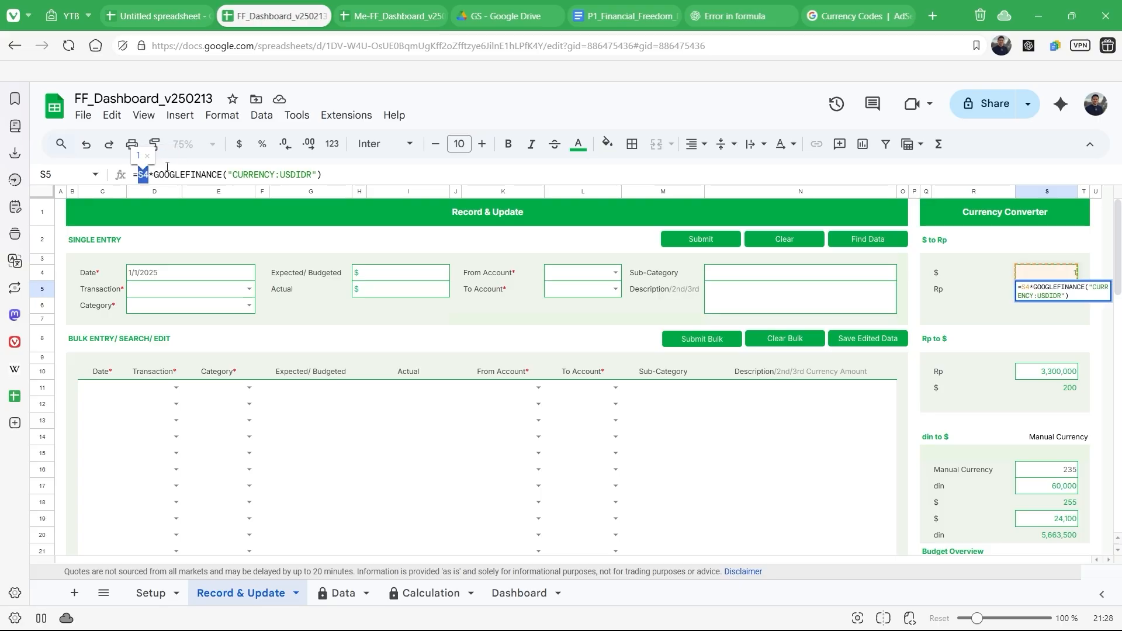
{"action": "left_click", "coordinate": [1062, 277]}
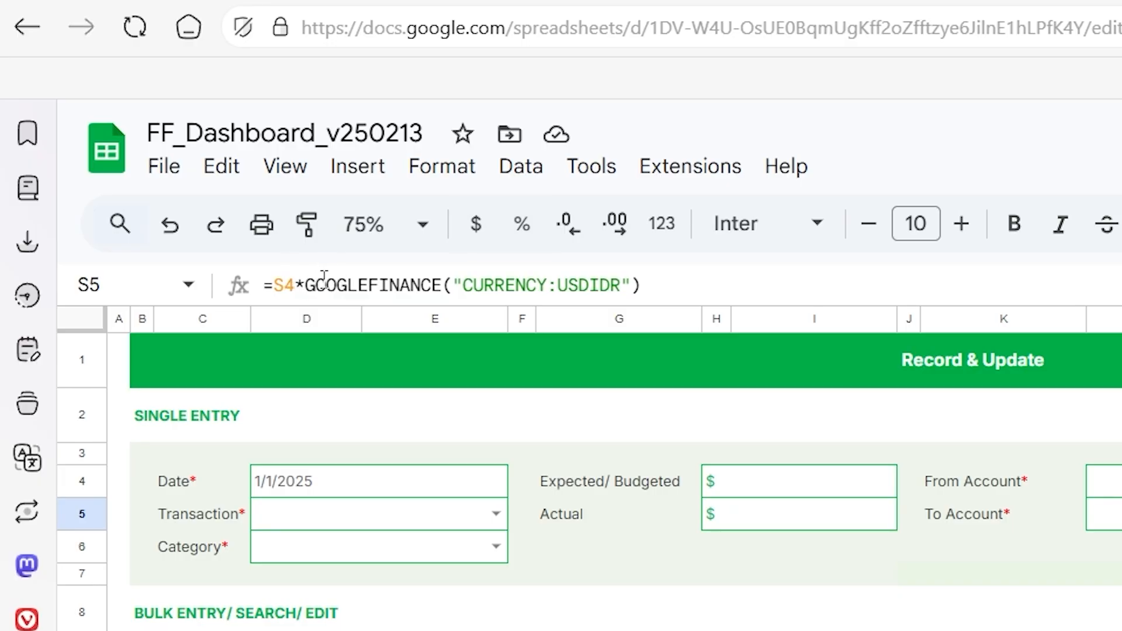
Step: Examine the GOOGLEFINANCE function and its CURRENCY and USD arguments in the S5 formula, leaving the formula as it is
{"action": "left_click_drag", "start_coordinate": [305, 286], "coordinate": [463, 285]}
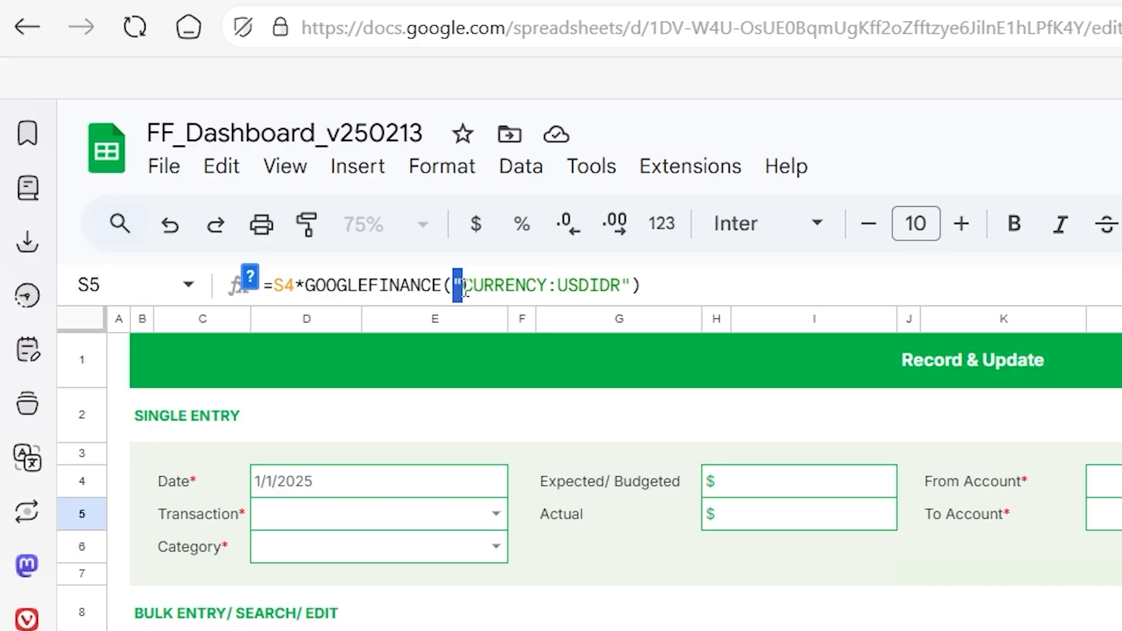
{"action": "left_click_drag", "start_coordinate": [547, 286], "coordinate": [557, 286]}
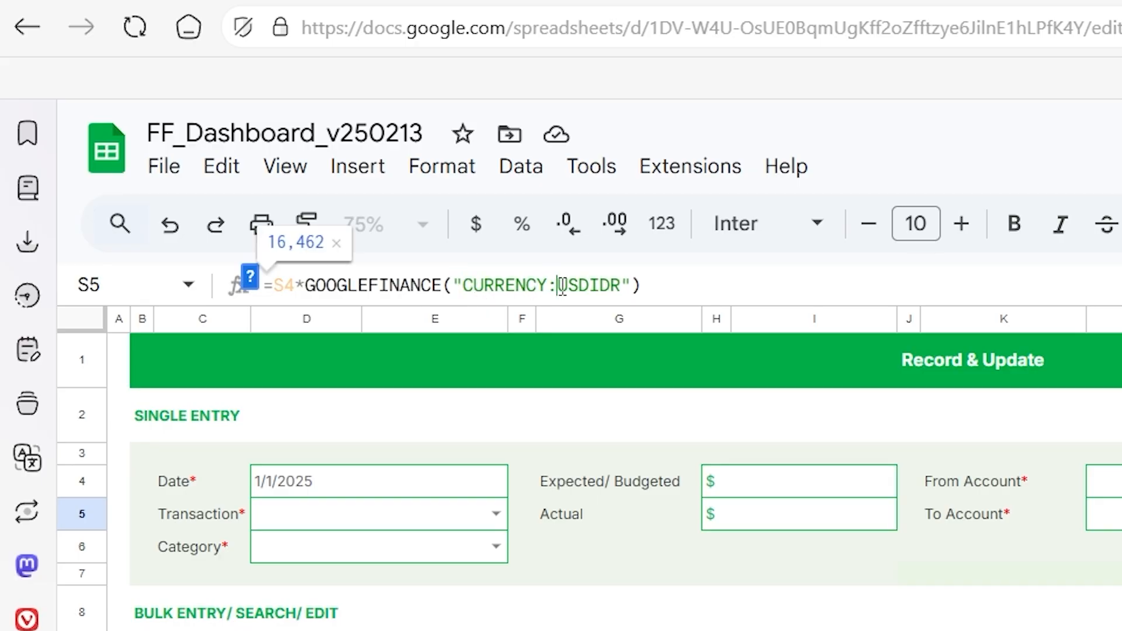
{"action": "left_click", "coordinate": [559, 286]}
{"action": "left_click_drag", "start_coordinate": [559, 286], "coordinate": [589, 285]}
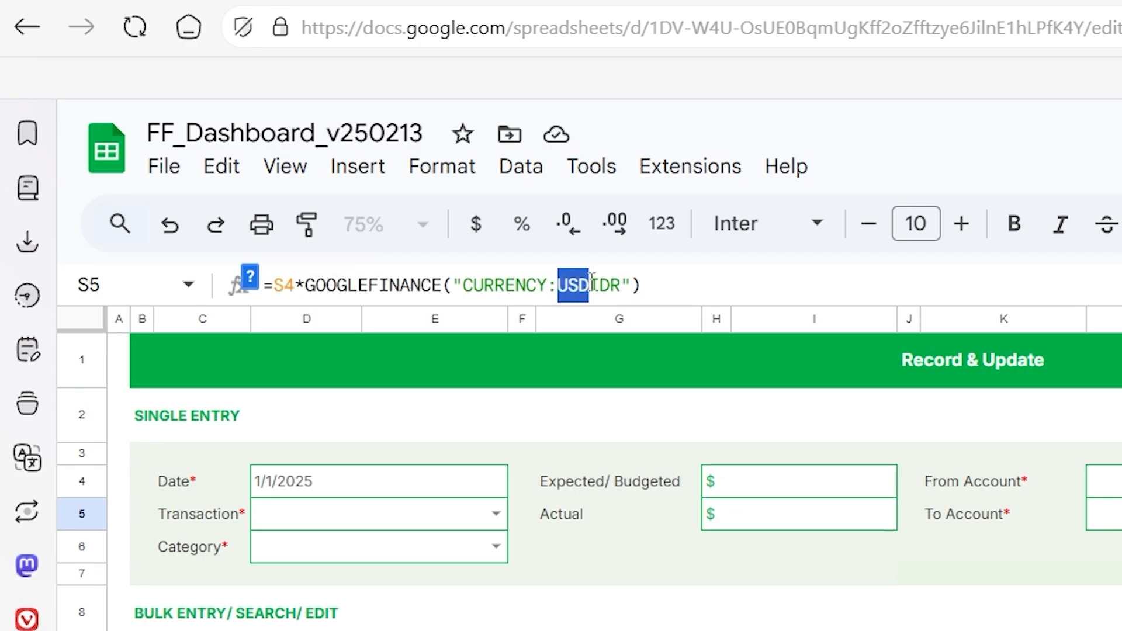
{"action": "left_click", "coordinate": [596, 285]}
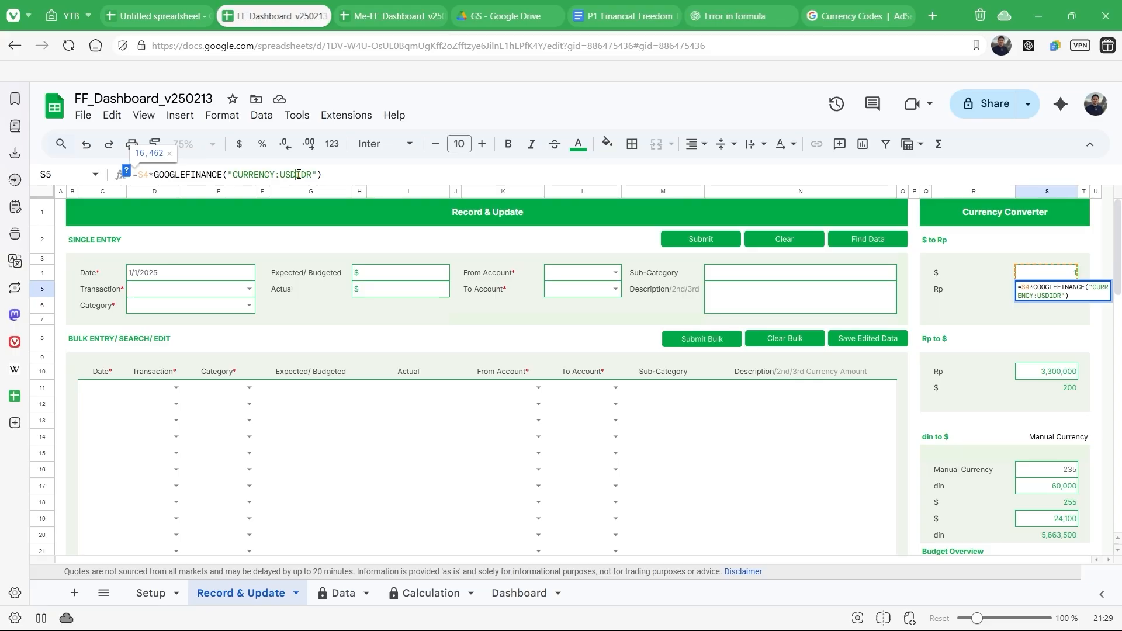
{"action": "key", "text": "shift+Return"}
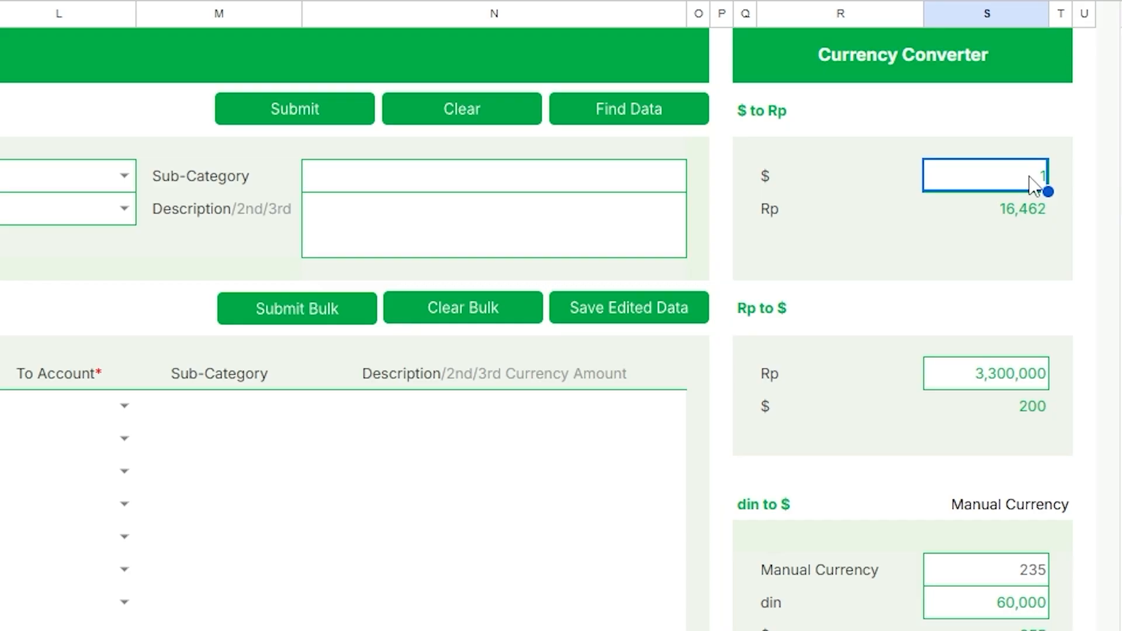
Step: Compare the converter cells S4 and S5, and highlight the USD code in the S5 formula
{"action": "left_click", "coordinate": [1022, 221]}
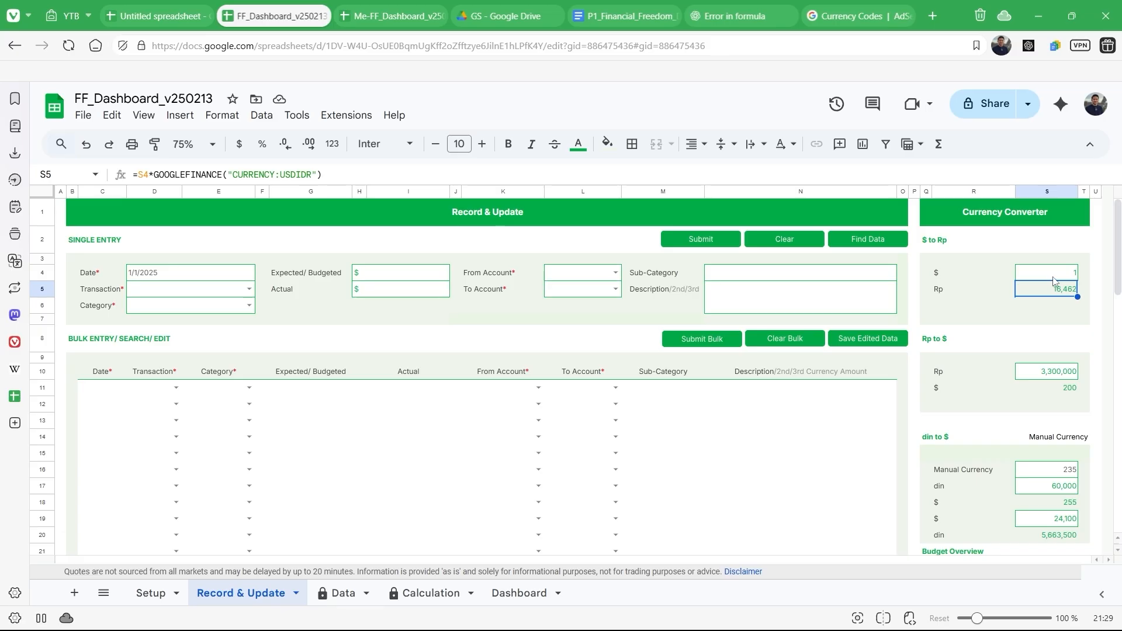
{"action": "left_click", "coordinate": [998, 190]}
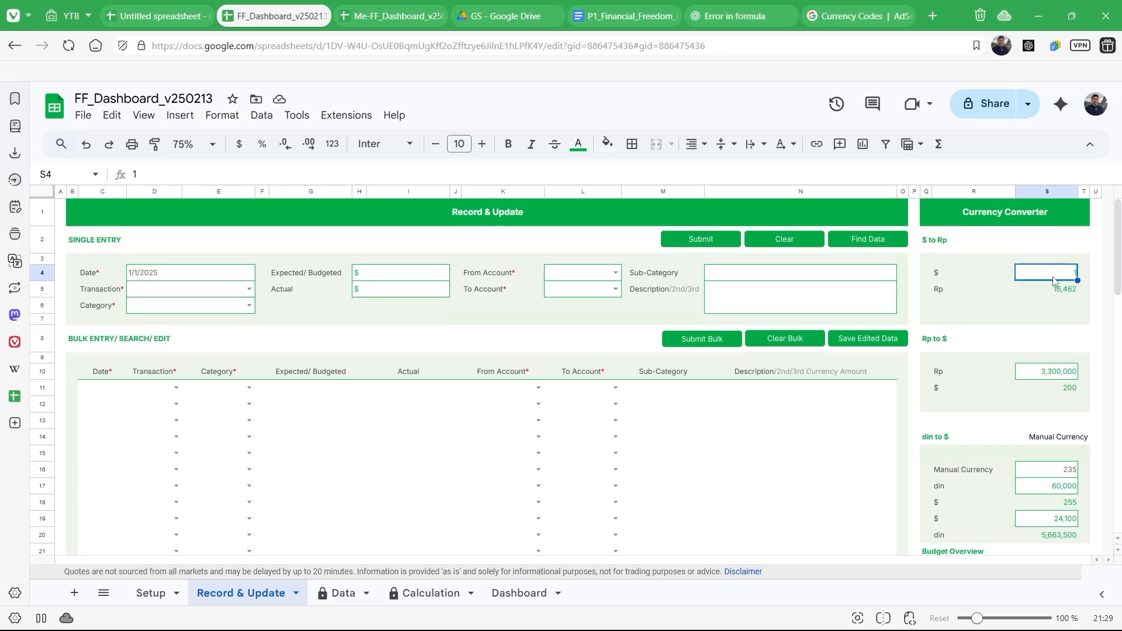
{"action": "left_click", "coordinate": [1054, 290]}
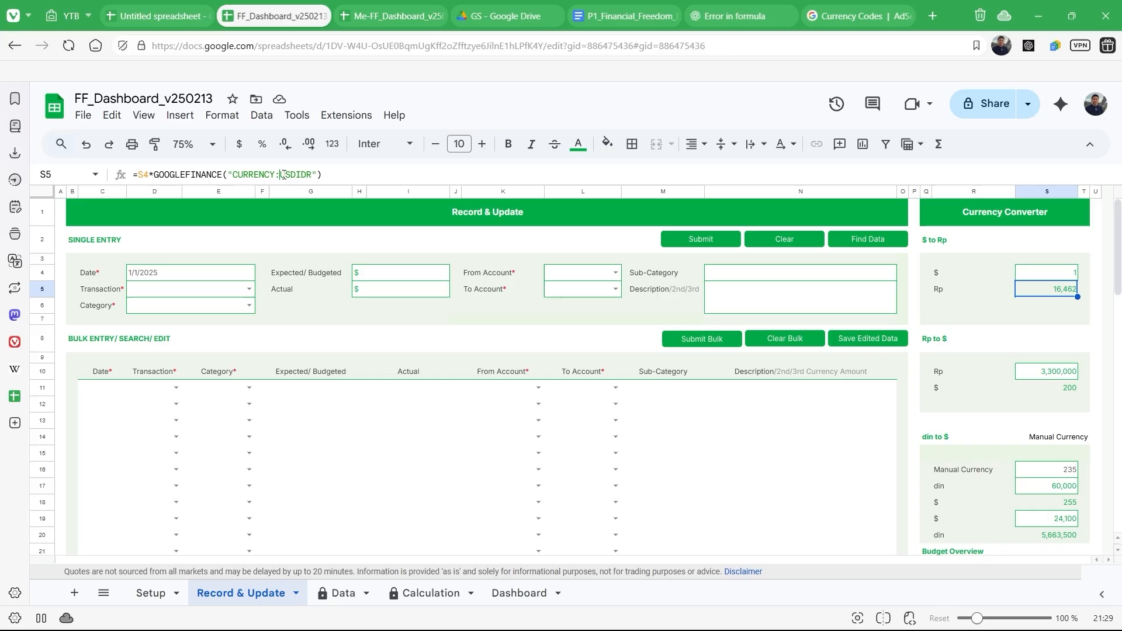
{"action": "left_click_drag", "start_coordinate": [281, 174], "coordinate": [296, 174]}
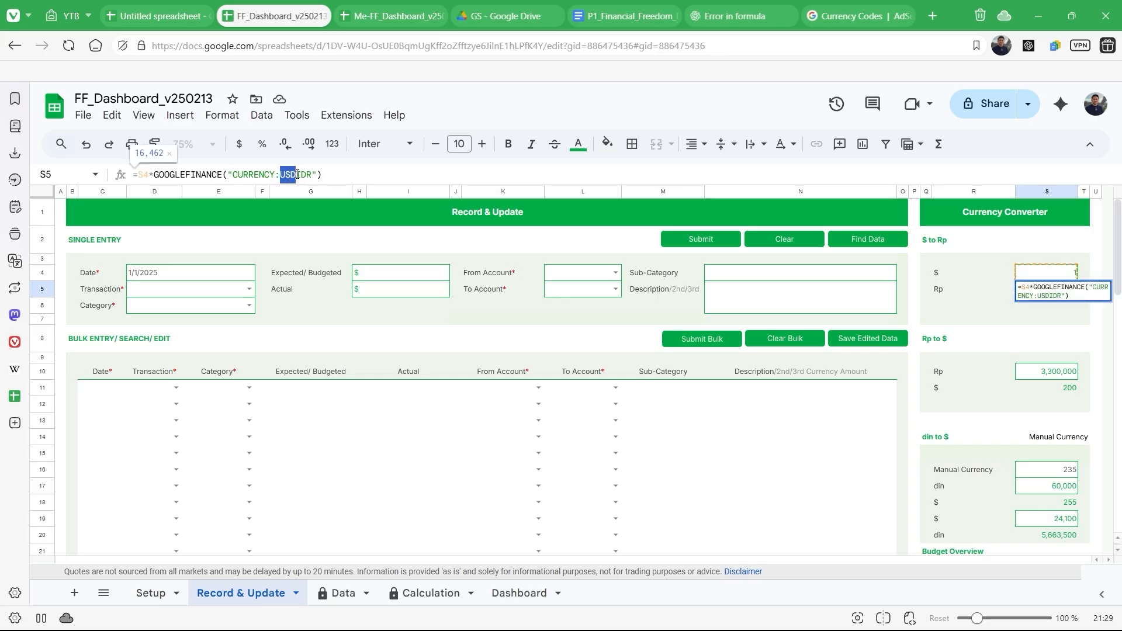
Step: Look through the ISO 4217 code list on the AdSense Management API Currency Codes page
{"action": "left_click", "coordinate": [855, 18]}
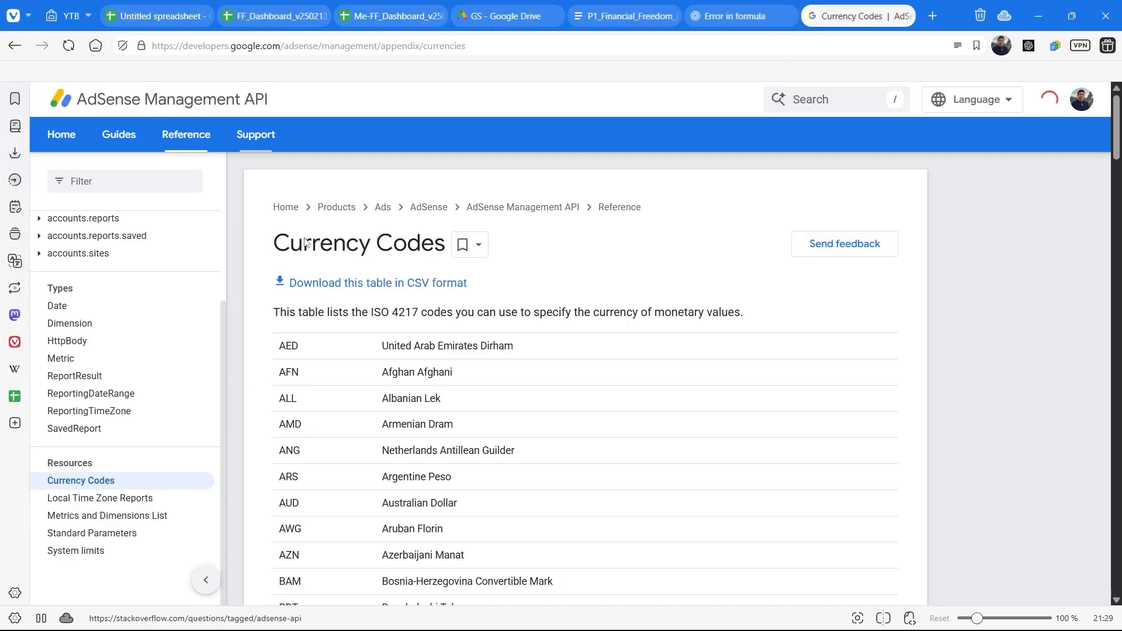
{"action": "scroll", "coordinate": [334, 275], "scroll_direction": "down", "scroll_amount": 4}
{"action": "scroll", "coordinate": [336, 276], "scroll_direction": "down", "scroll_amount": 5}
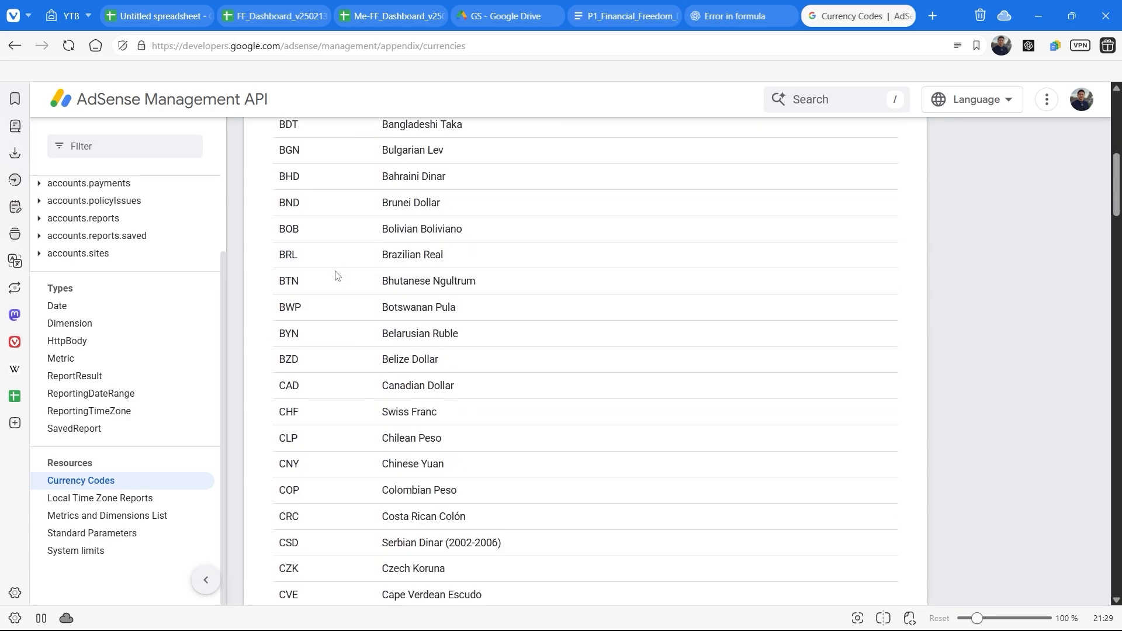
{"action": "scroll", "coordinate": [336, 275], "scroll_direction": "down", "scroll_amount": 20}
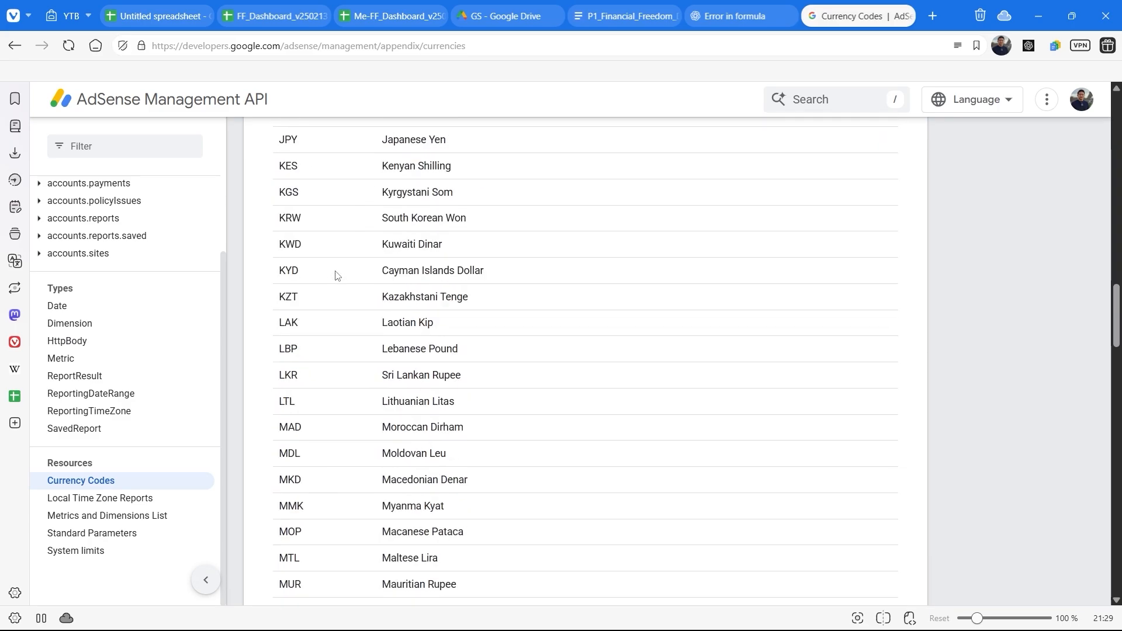
{"action": "scroll", "coordinate": [591, 358], "scroll_direction": "down", "scroll_amount": 15}
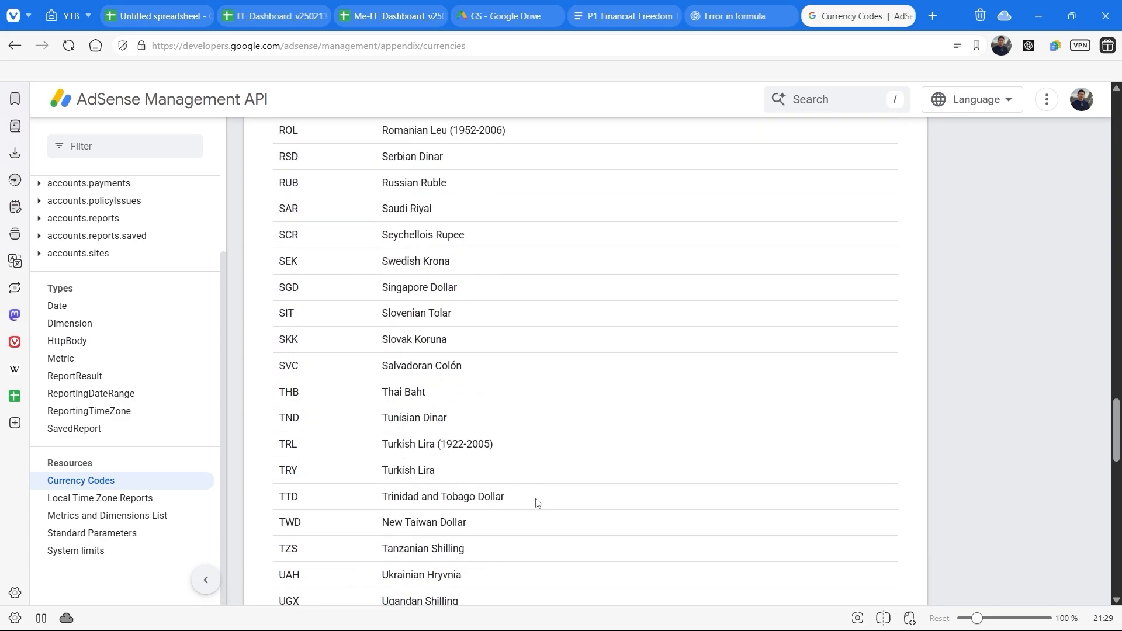
{"action": "scroll", "coordinate": [533, 501], "scroll_direction": "up", "scroll_amount": 11}
{"action": "scroll", "coordinate": [538, 502], "scroll_direction": "up", "scroll_amount": 20}
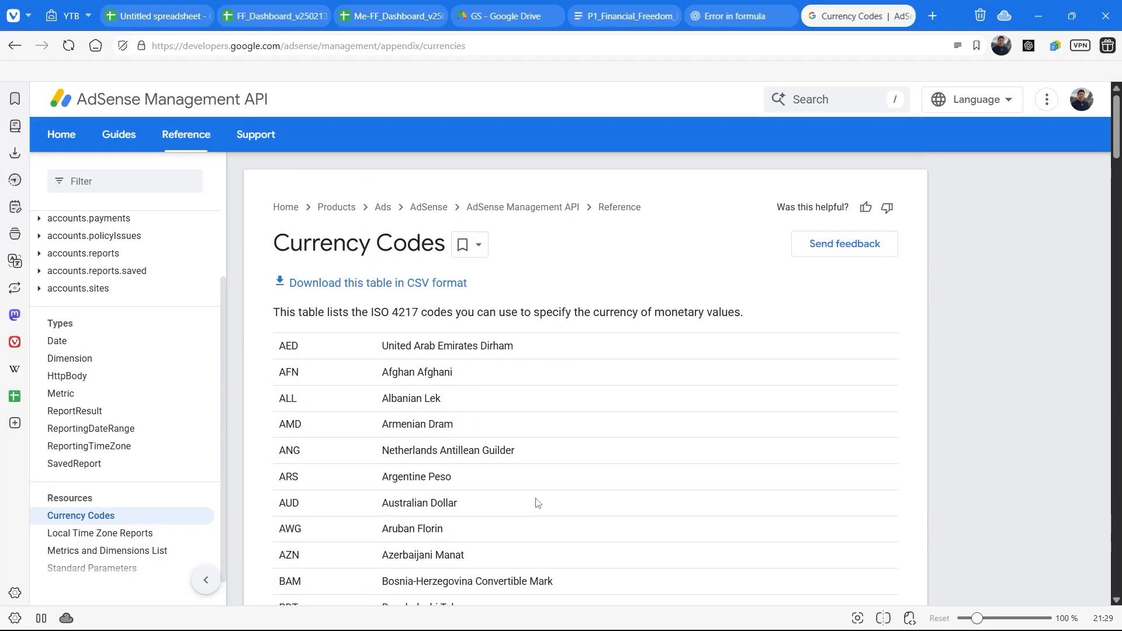
{"action": "scroll", "coordinate": [538, 503], "scroll_direction": "down", "scroll_amount": 15}
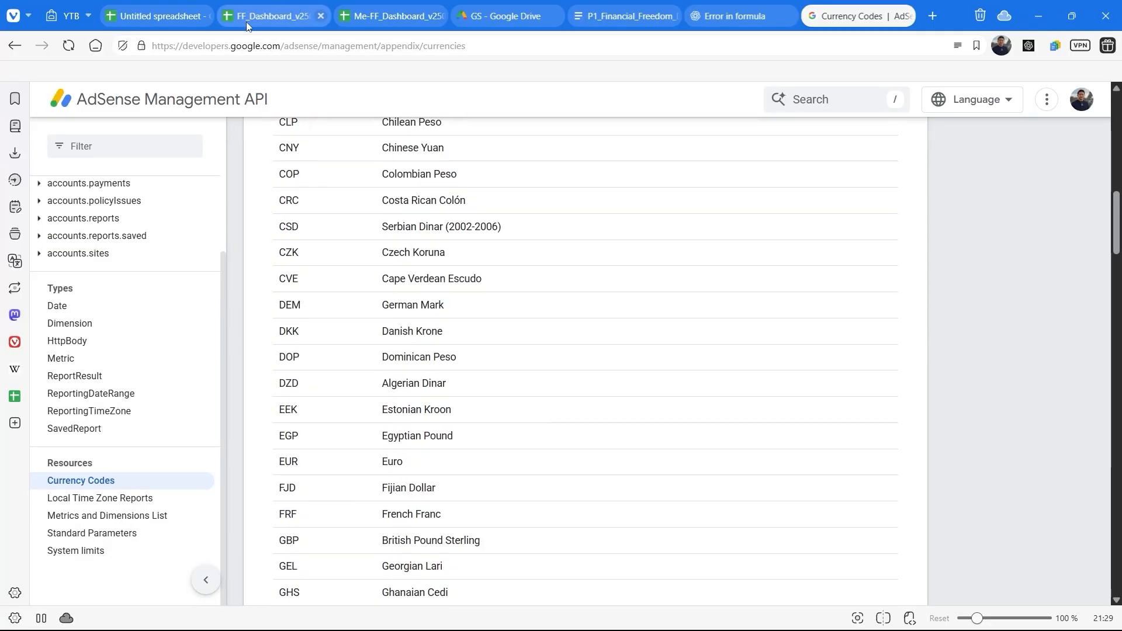
Step: Return to FF_Dashboard_v250213, examine the IDR code in the S5 formula, and inspect converter cells S4, S5 and S10
{"action": "left_click", "coordinate": [248, 18]}
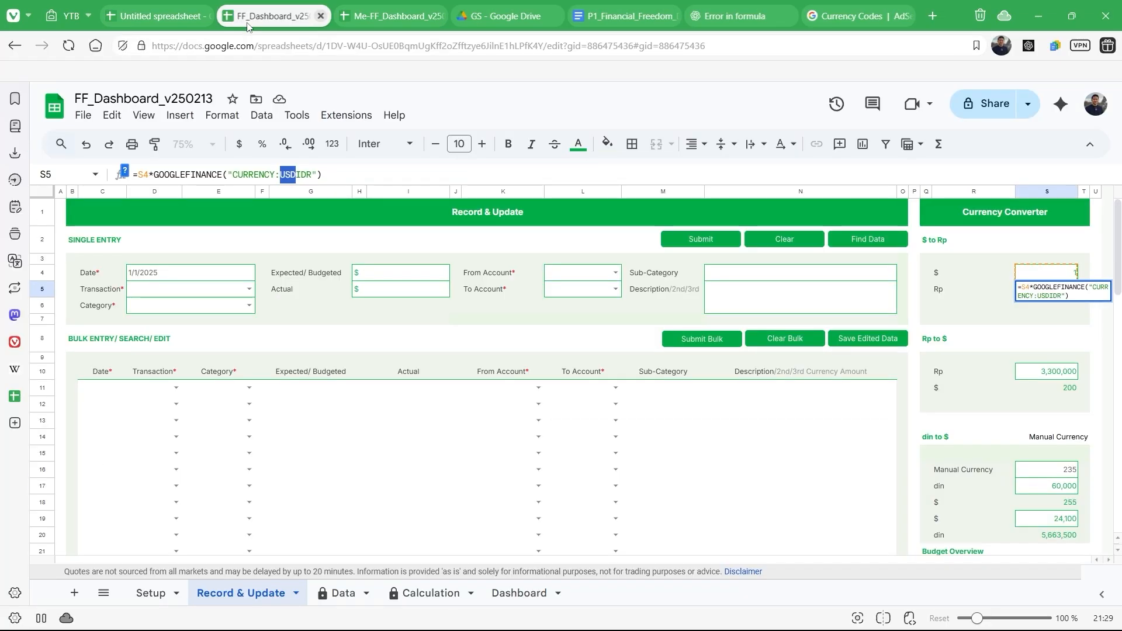
{"action": "left_click", "coordinate": [297, 175]}
{"action": "left_click_drag", "start_coordinate": [297, 176], "coordinate": [312, 180]}
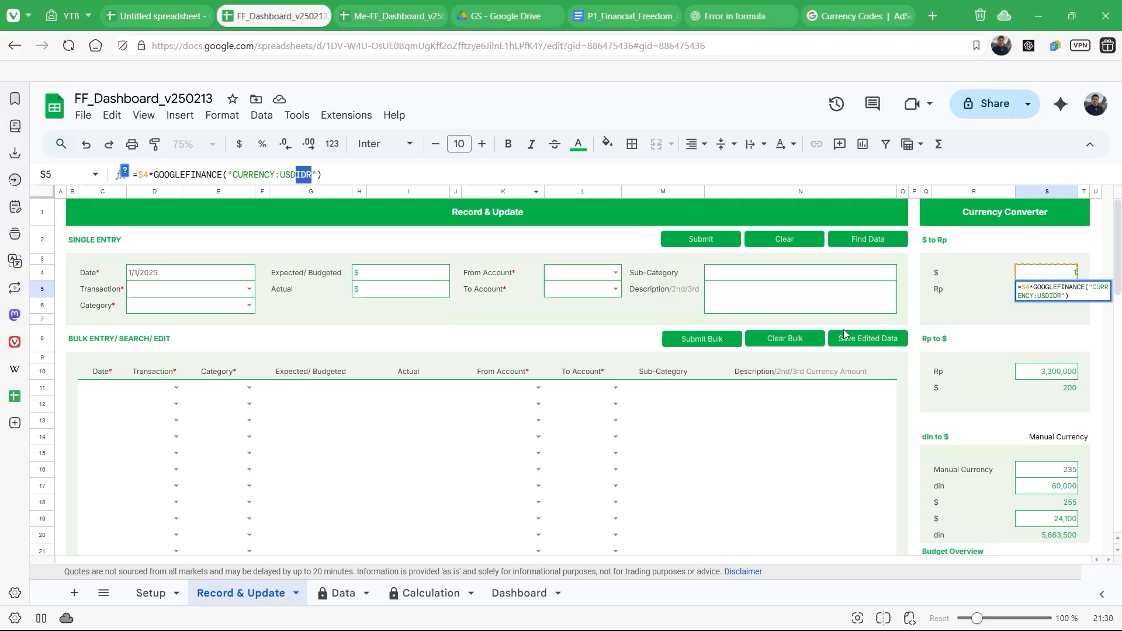
{"action": "key", "text": "Return"}
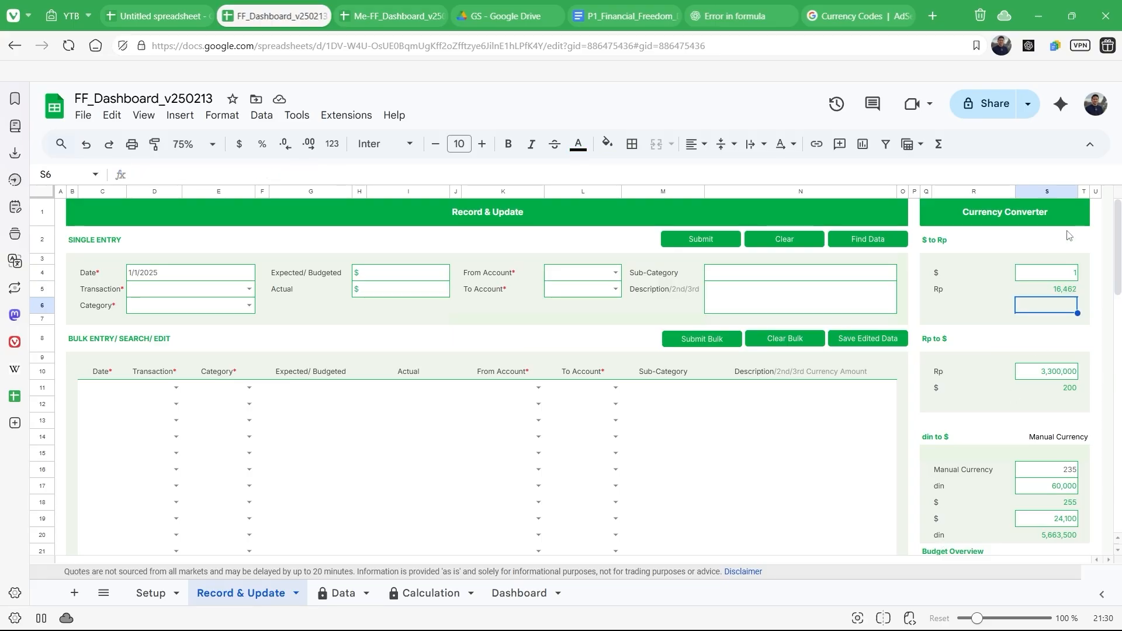
{"action": "left_click", "coordinate": [1063, 276]}
{"action": "left_click", "coordinate": [1064, 289]}
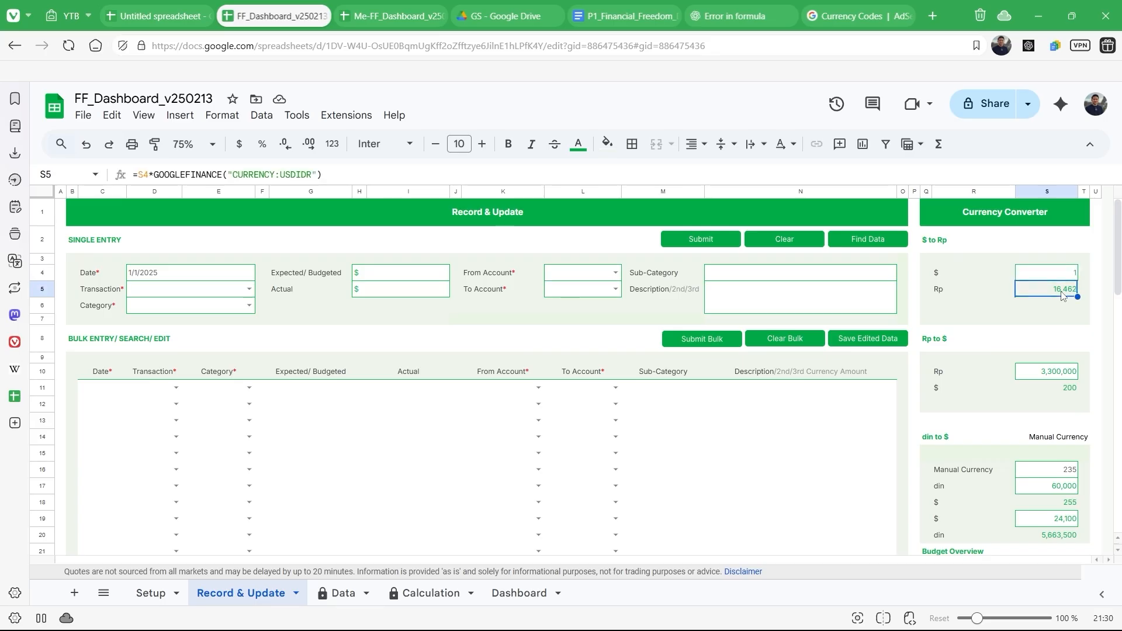
{"action": "left_click", "coordinate": [931, 335]}
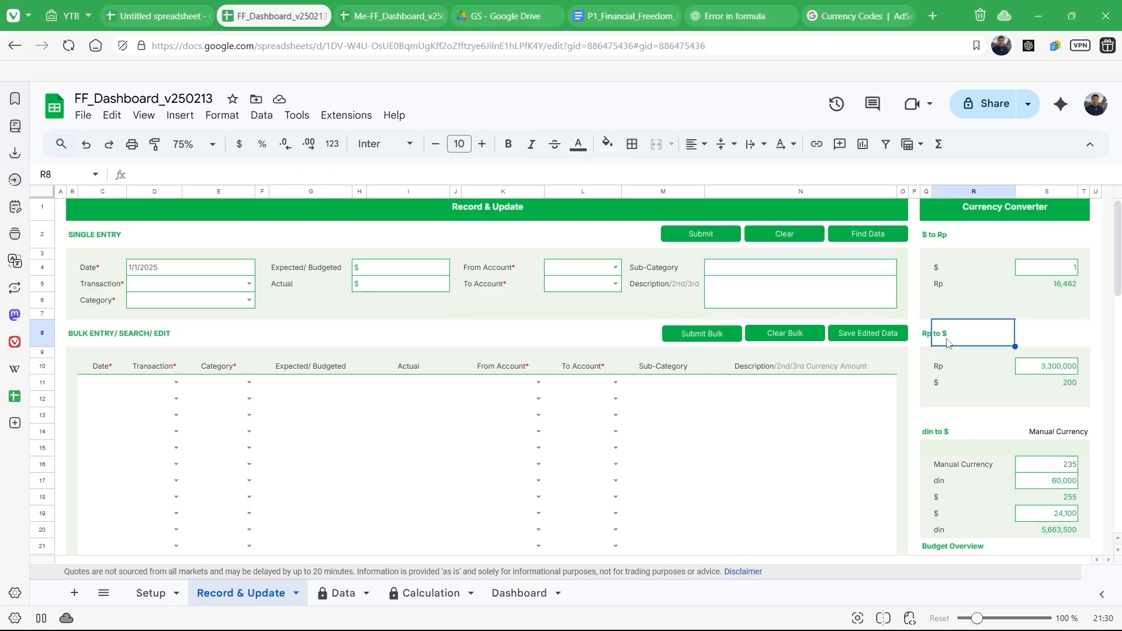
{"action": "left_click", "coordinate": [1040, 373]}
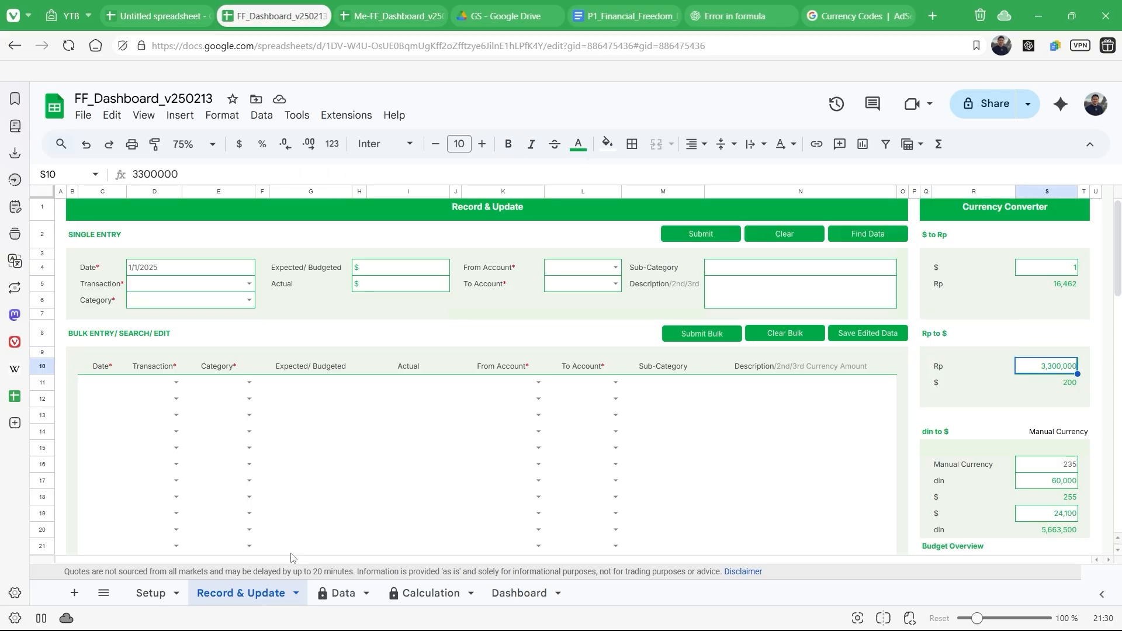
Step: On the Setup sheet, set the 1st Currency to Rp and the 2nd Currency to $, accepting the protected-range warnings
{"action": "left_click", "coordinate": [151, 593]}
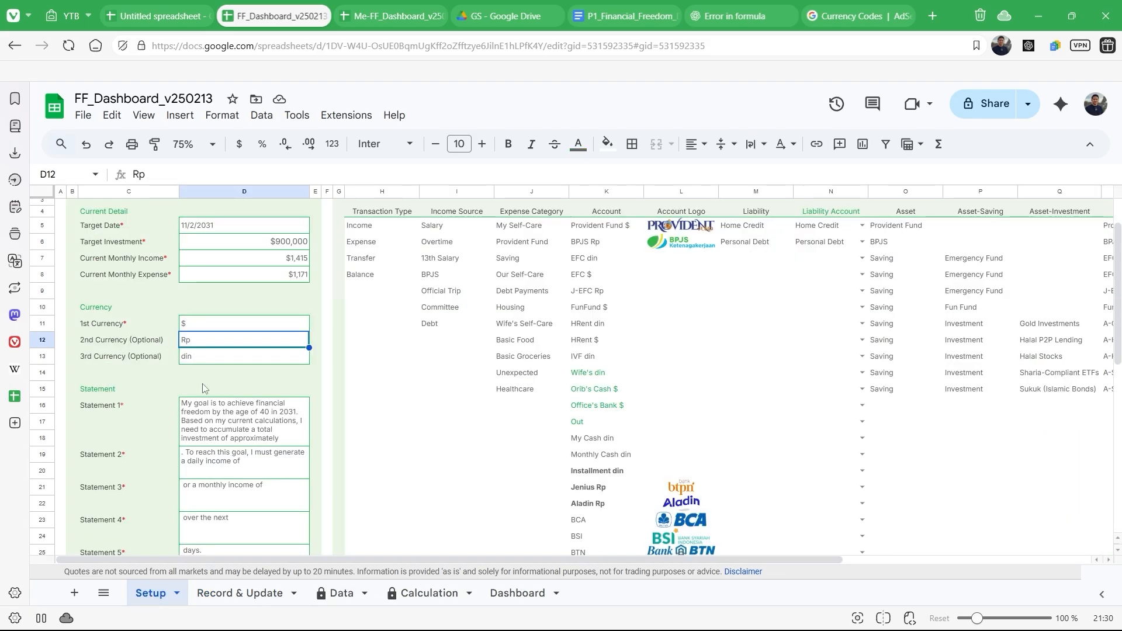
{"action": "left_click", "coordinate": [208, 327]}
{"action": "left_click", "coordinate": [206, 345]}
{"action": "left_click", "coordinate": [202, 327]}
{"action": "type", "text": "Rp"}
{"action": "key", "text": "Return"}
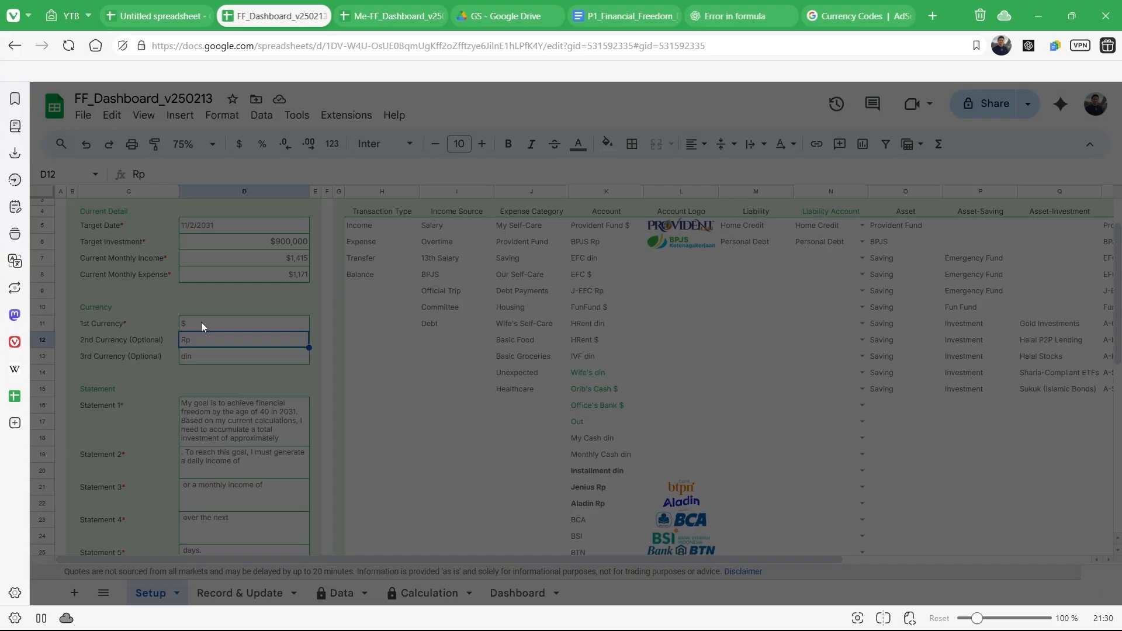
{"action": "key", "text": "Return"}
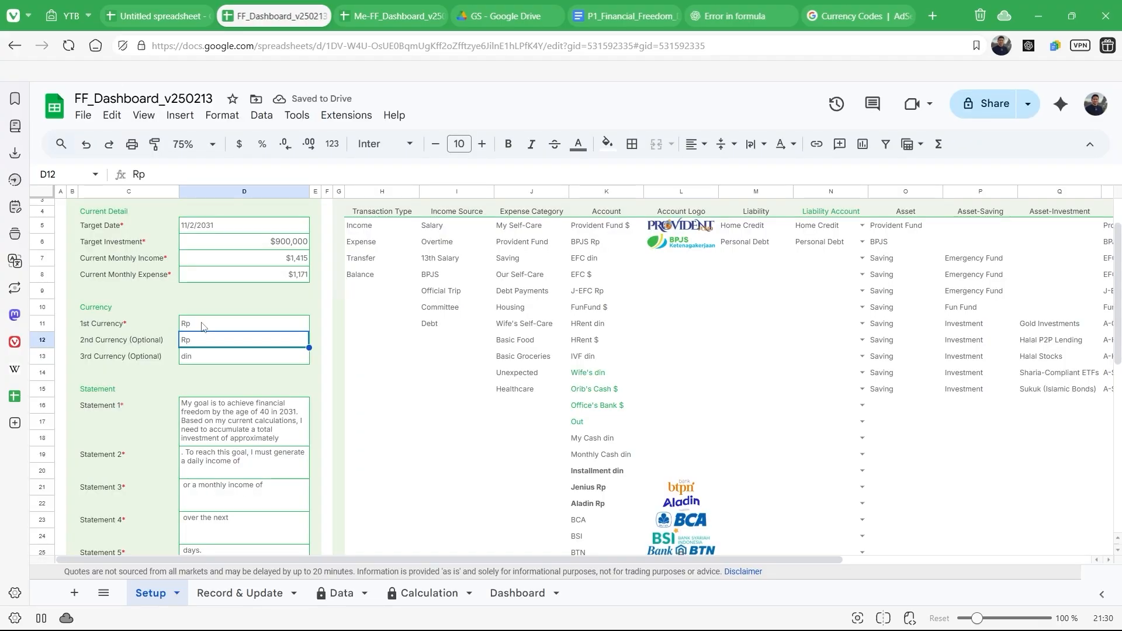
{"action": "type", "text": "$"}
{"action": "key", "text": "Return"}
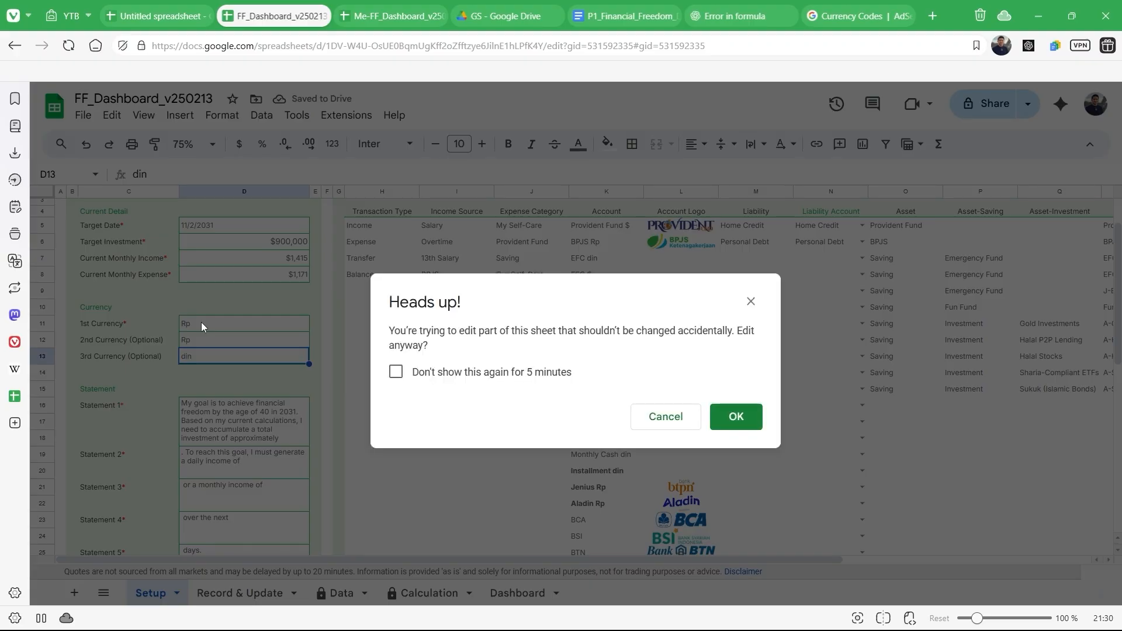
{"action": "key", "text": "Return"}
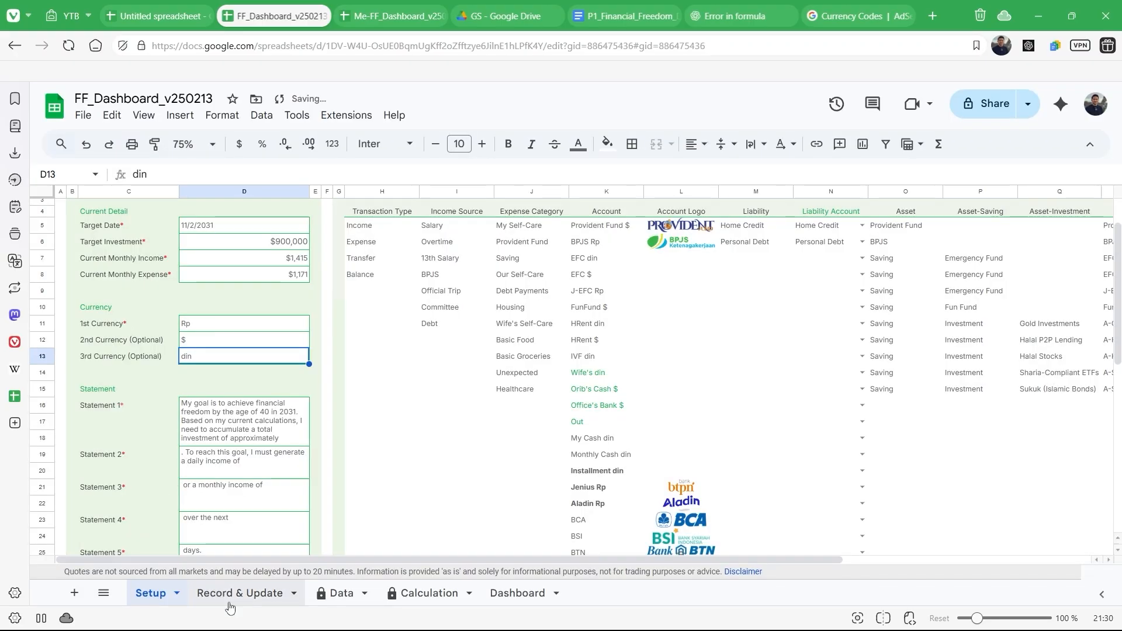
Step: On Record & Update, check the currency symbols in H4:H5 and the converter labels in R4:R5 and R10:R11
{"action": "left_click", "coordinate": [230, 604]}
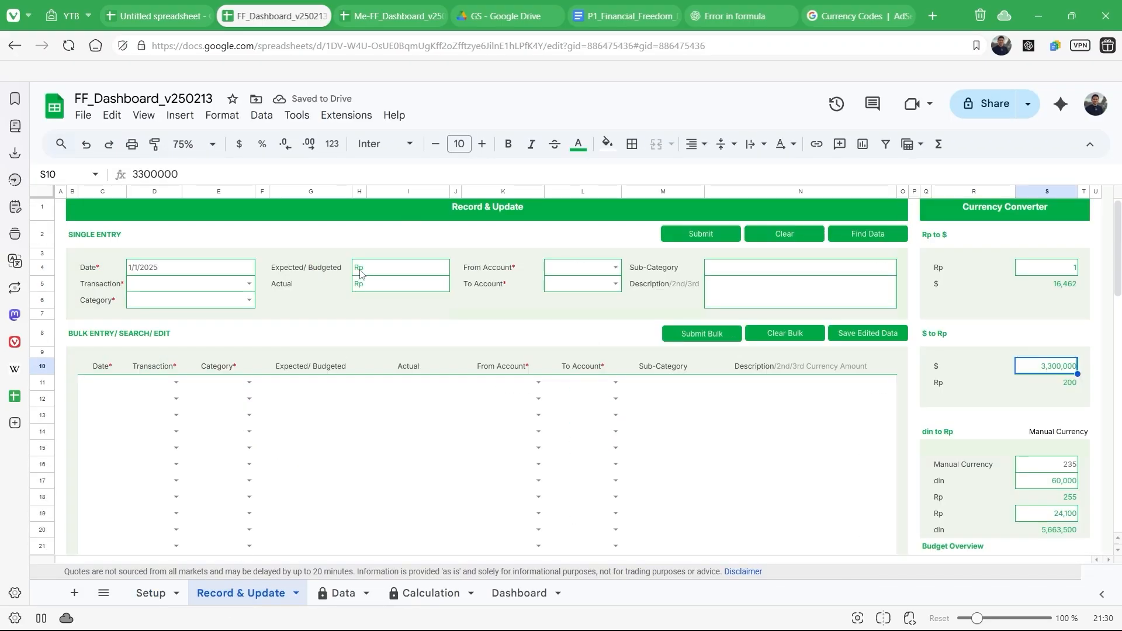
{"action": "left_click_drag", "start_coordinate": [360, 281], "coordinate": [360, 268]}
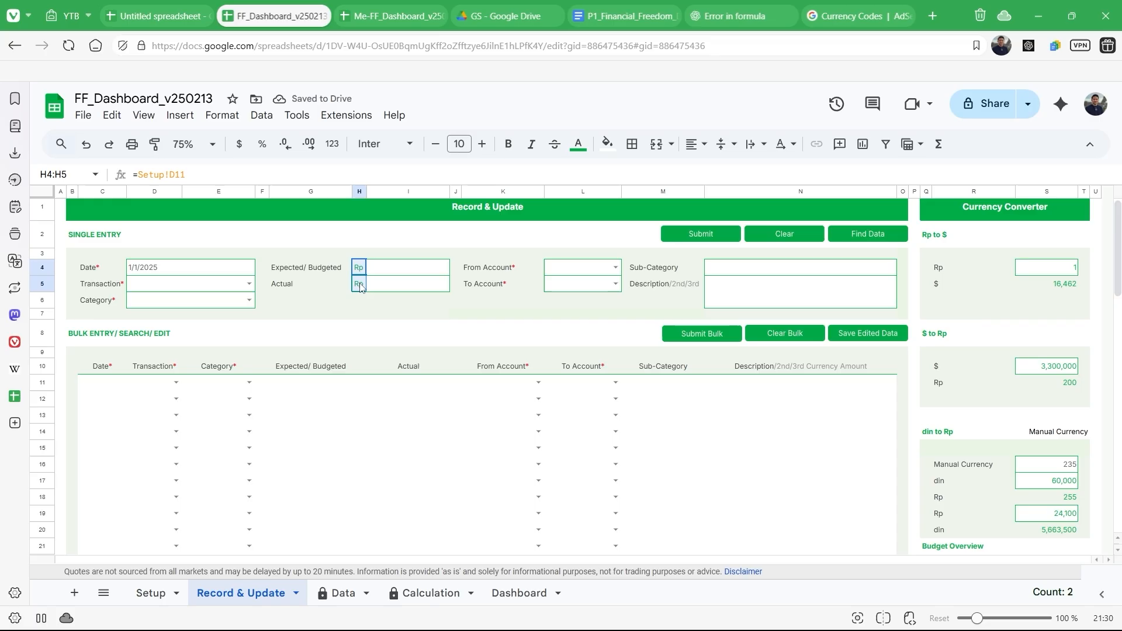
{"action": "left_click", "coordinate": [939, 273]}
{"action": "left_click", "coordinate": [940, 291]}
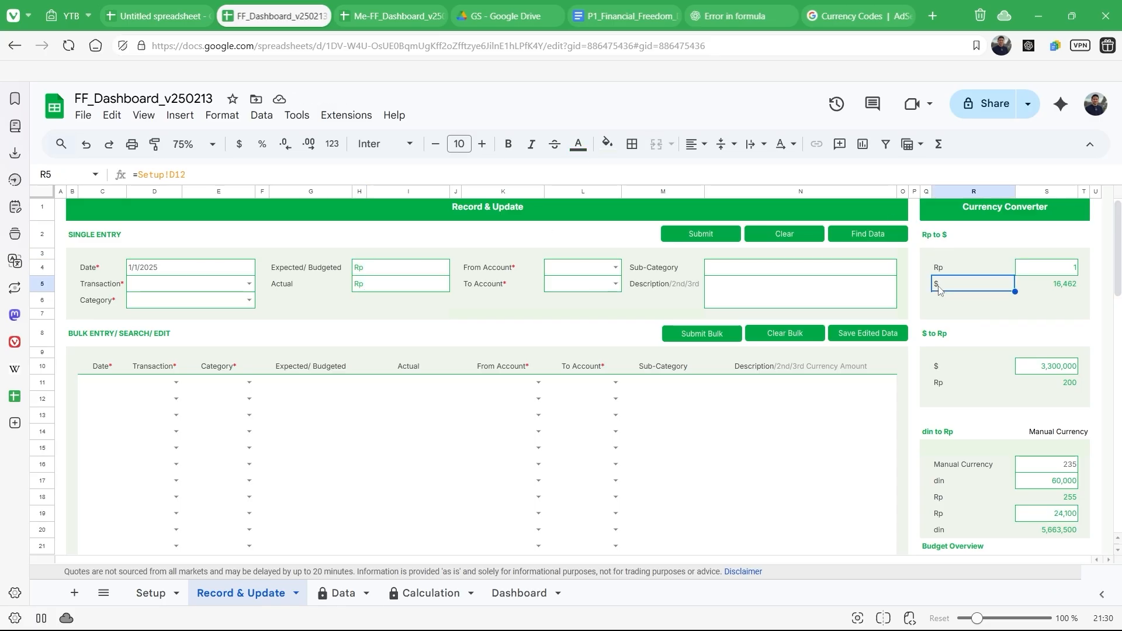
{"action": "left_click", "coordinate": [942, 368]}
{"action": "left_click", "coordinate": [941, 385]}
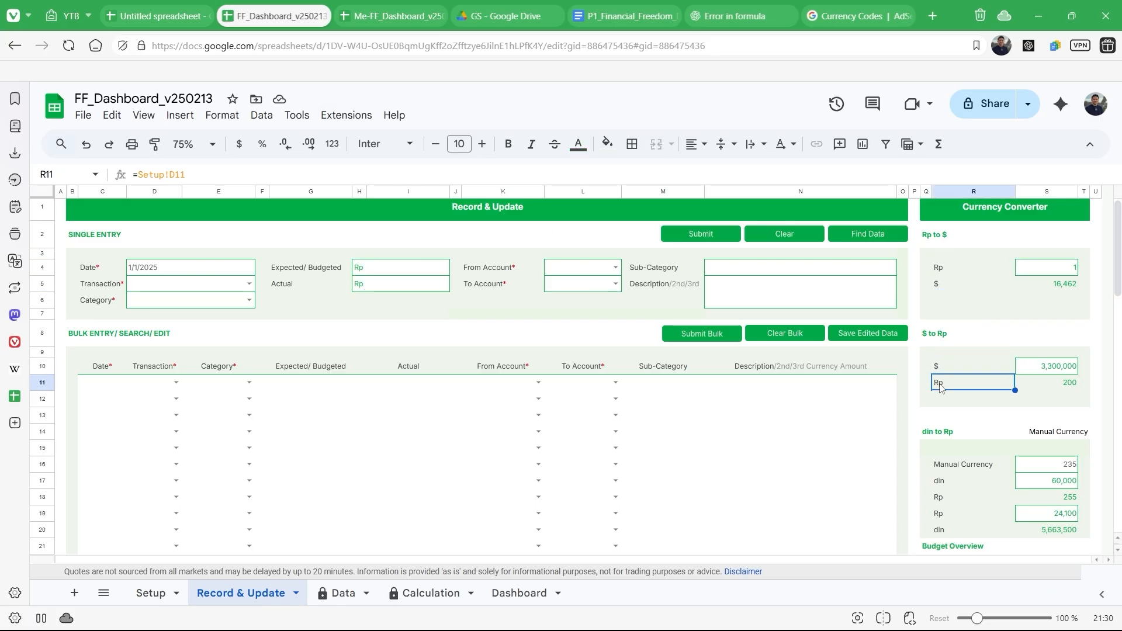
Step: Change the currency pair in the Rp to $ converter formula in S5 to CURRENCY:IDRUSD
{"action": "left_click", "coordinate": [1069, 274]}
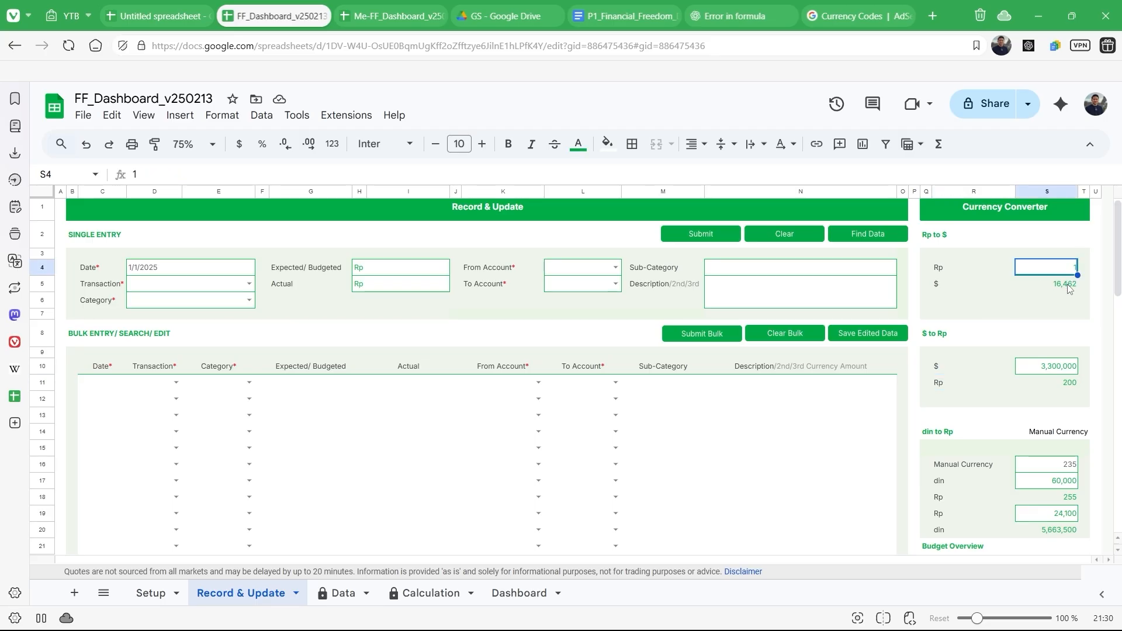
{"action": "left_click", "coordinate": [1069, 287]}
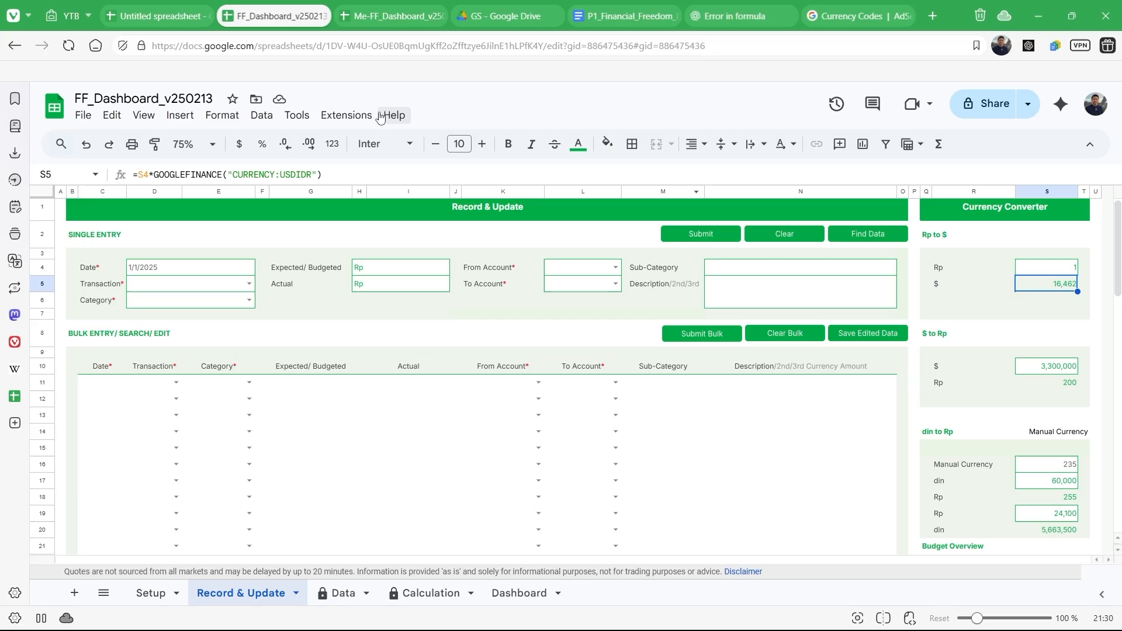
{"action": "left_click", "coordinate": [292, 176]}
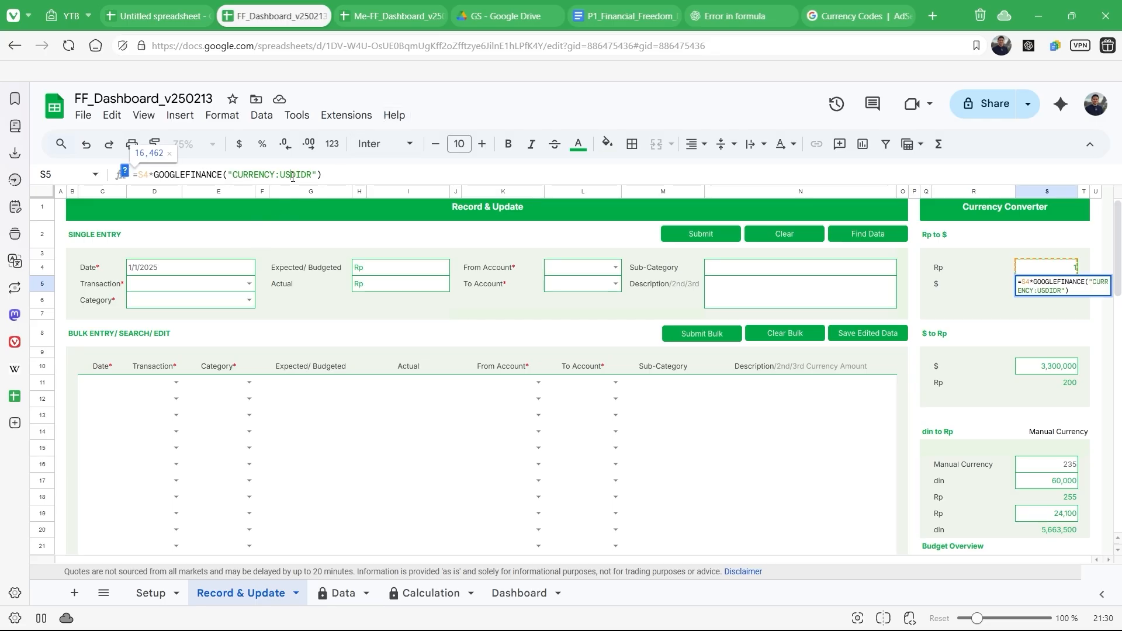
{"action": "key", "text": "shift+Left"}
{"action": "key", "text": "shift+Left"}
{"action": "key", "text": "shift+Left"}
{"action": "key", "text": "BackSpace"}
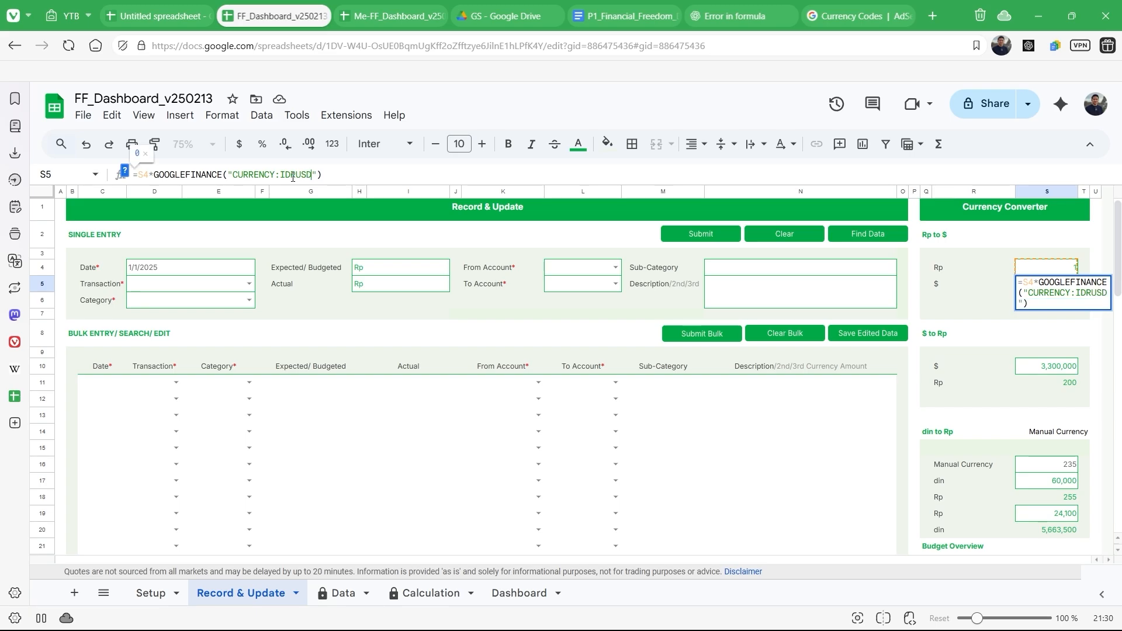
{"action": "key", "text": "Return"}
{"action": "key", "text": "Return"}
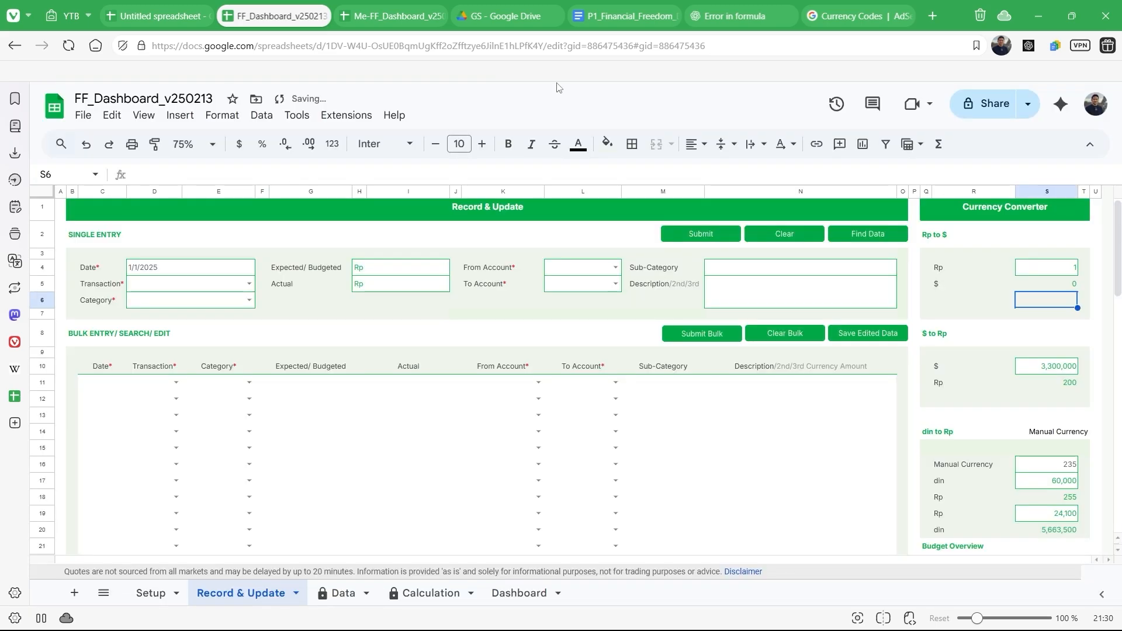
Step: Enter 1000000 as the Rp amount in S4 to test the Rp to $ conversion
{"action": "left_click", "coordinate": [1069, 271]}
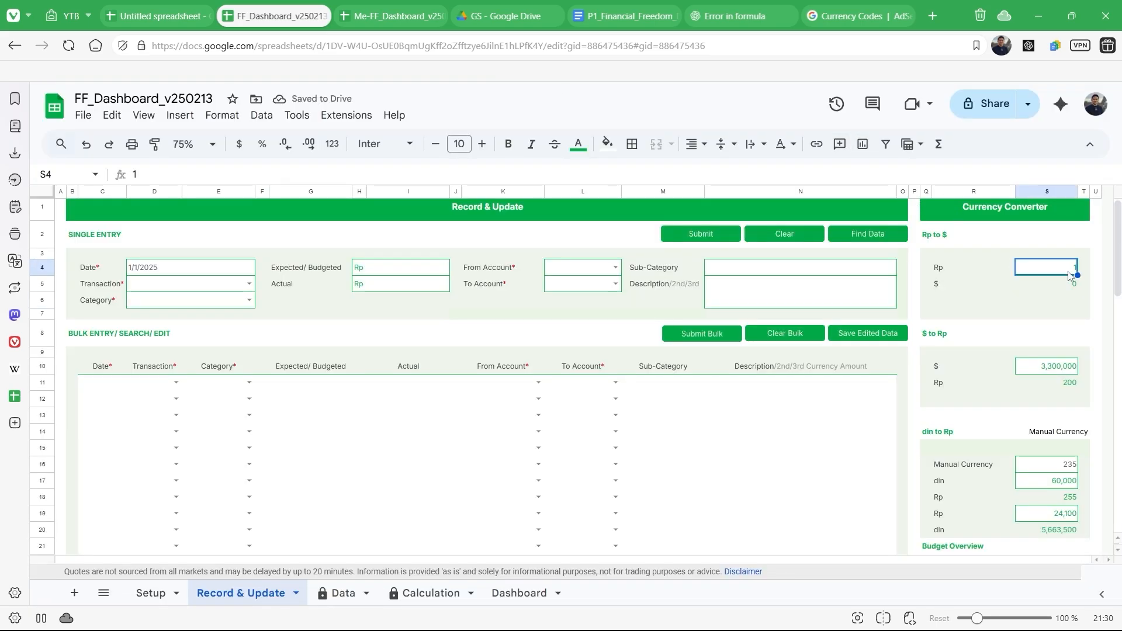
{"action": "type", "text": "1000000"}
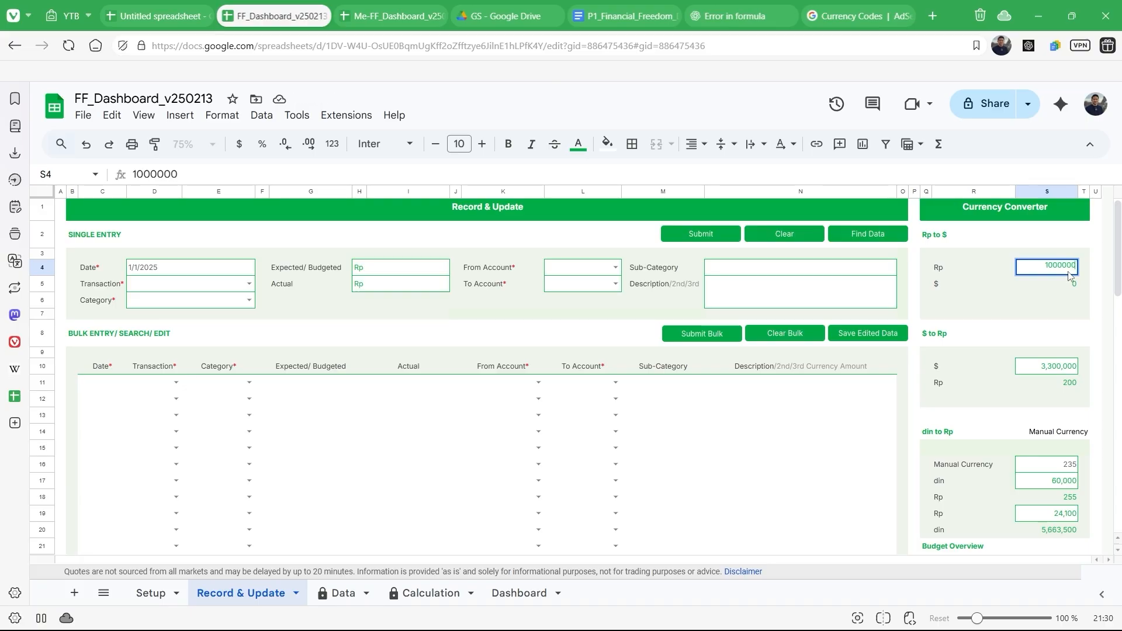
{"action": "key", "text": "Return"}
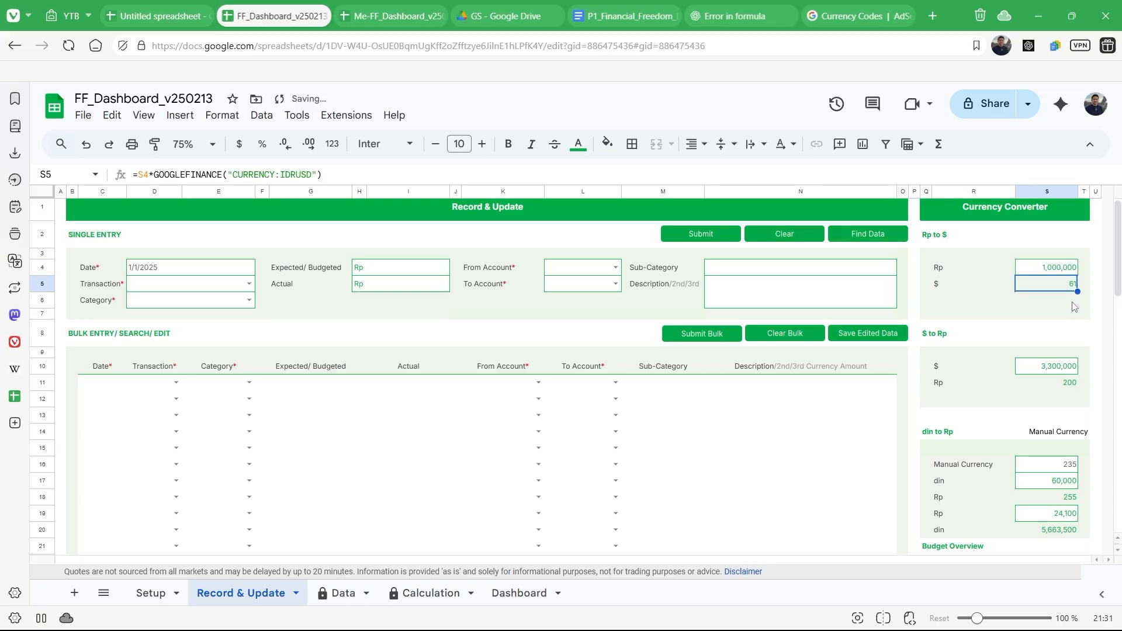
Step: Change the currency pair in the $ to Rp converter formula in S11 to CURRENCY:USDIDR
{"action": "left_click", "coordinate": [1049, 367]}
{"action": "key", "text": "Down"}
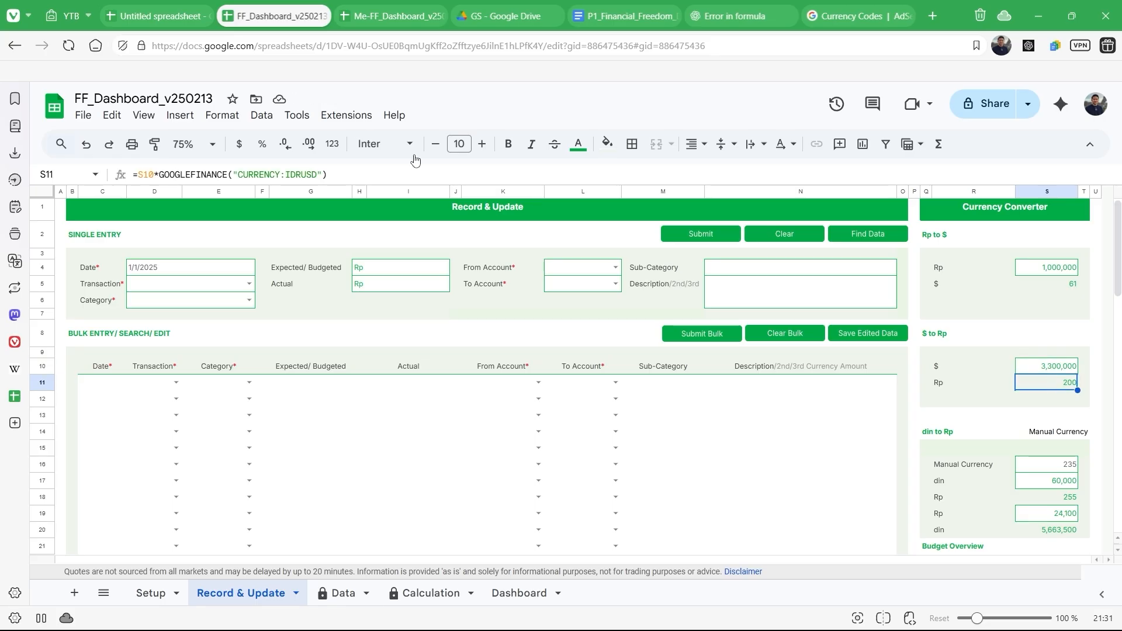
{"action": "left_click", "coordinate": [300, 175]}
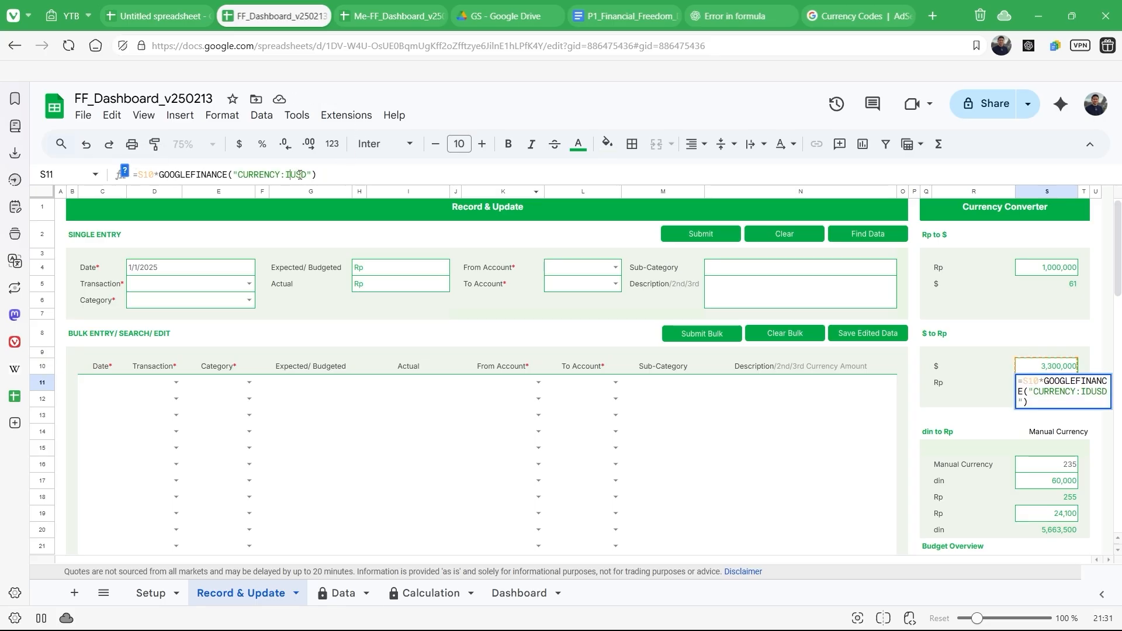
{"action": "key", "text": "BackSpace"}
{"action": "key", "text": "BackSpace"}
{"action": "key", "text": "BackSpace"}
{"action": "type", "text": "IDR"}
{"action": "key", "text": "Return"}
{"action": "key", "text": "Return"}
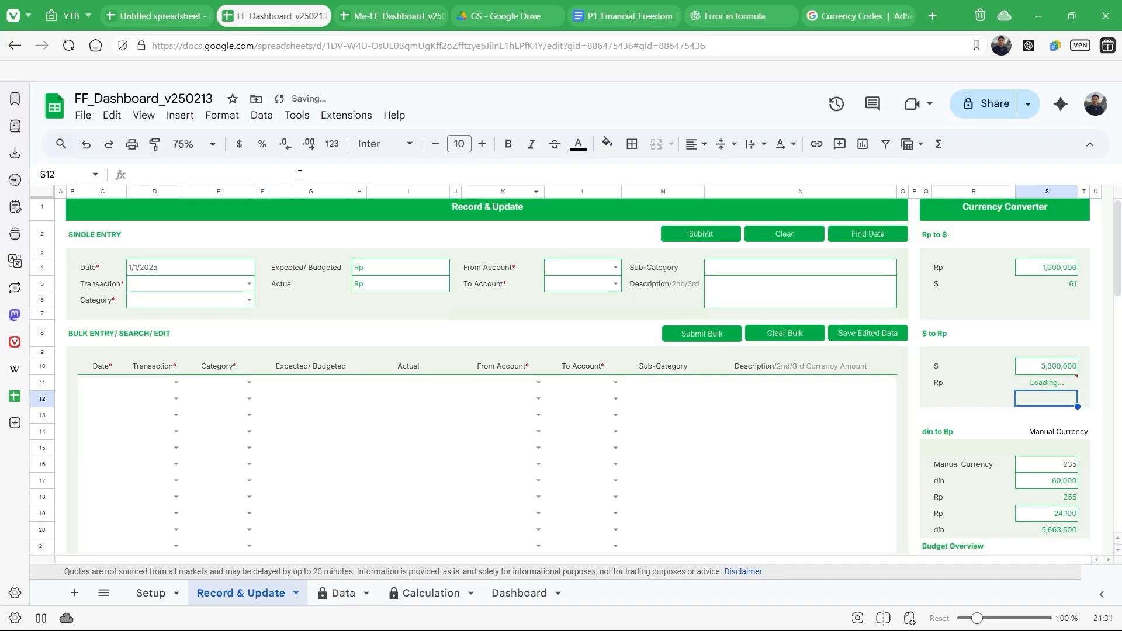
Step: Enter 1000 as the $ amount in S10 to test the $ to Rp conversion
{"action": "left_click", "coordinate": [1047, 372]}
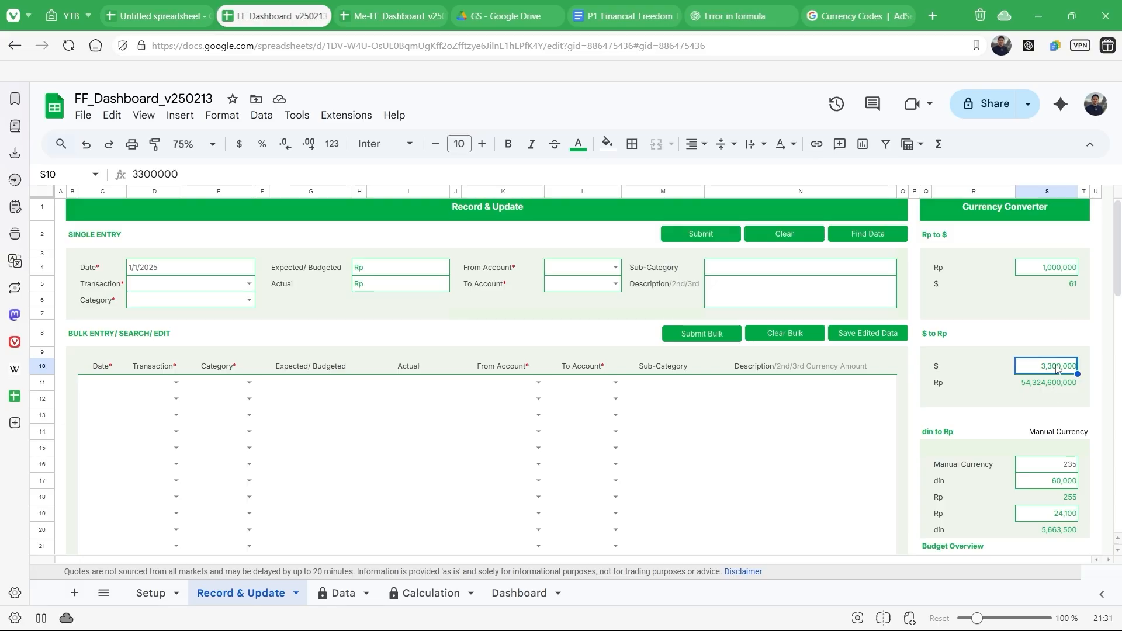
{"action": "type", "text": "1000"}
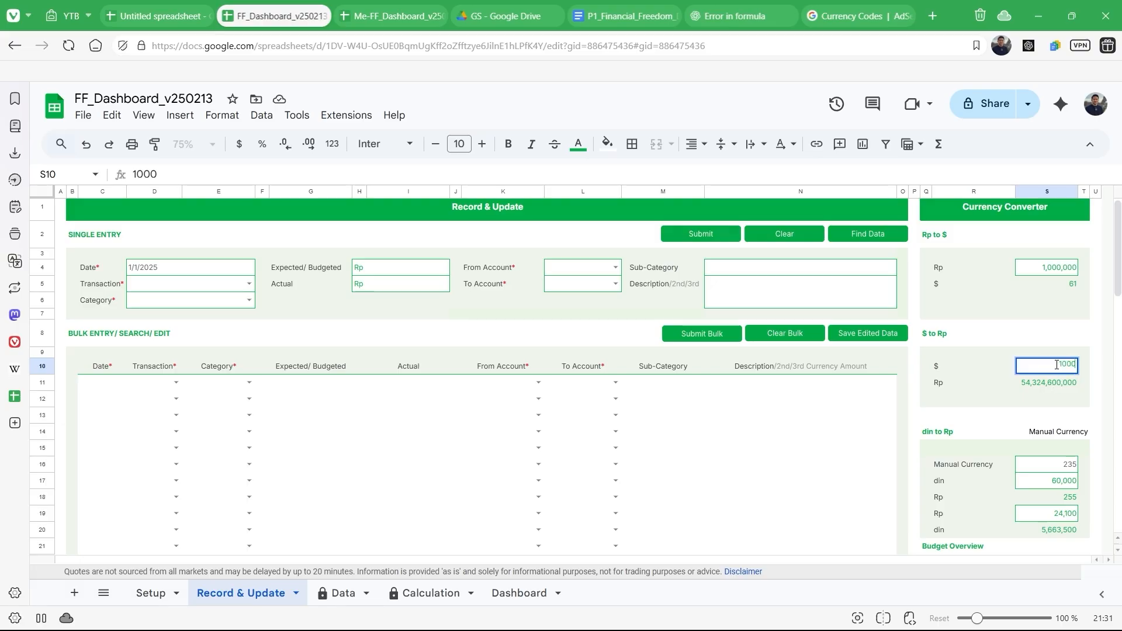
{"action": "key", "text": "Return"}
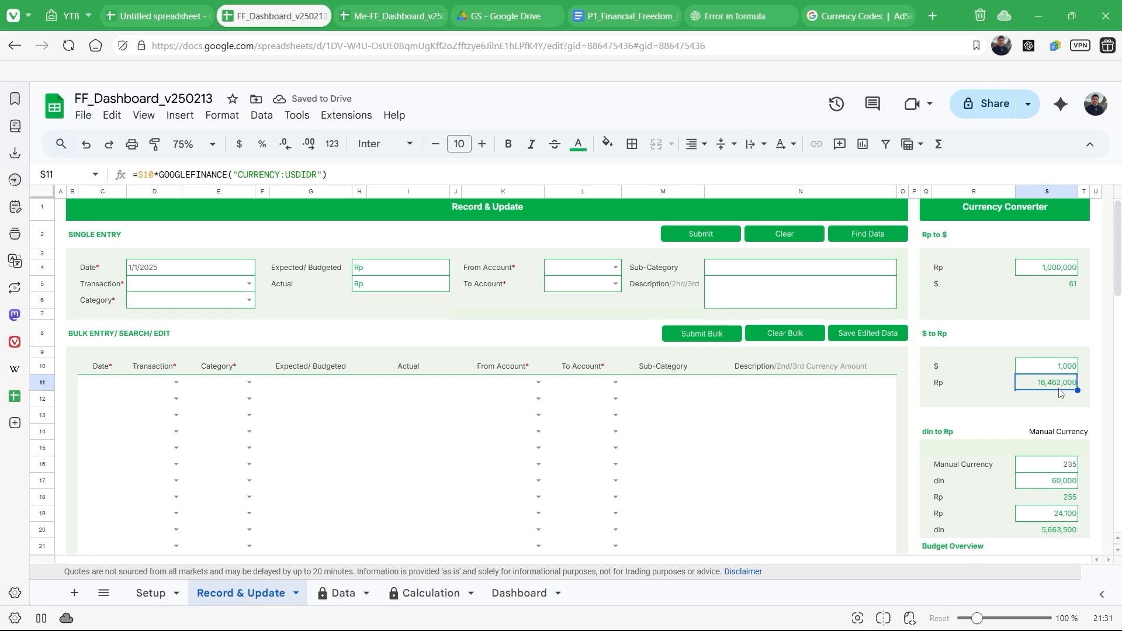
Step: Examine the din to Rp manual currency converter and its Manual Currency rate cell on the Record & Update sheet
{"action": "scroll", "coordinate": [1059, 393], "scroll_direction": "down", "scroll_amount": 2}
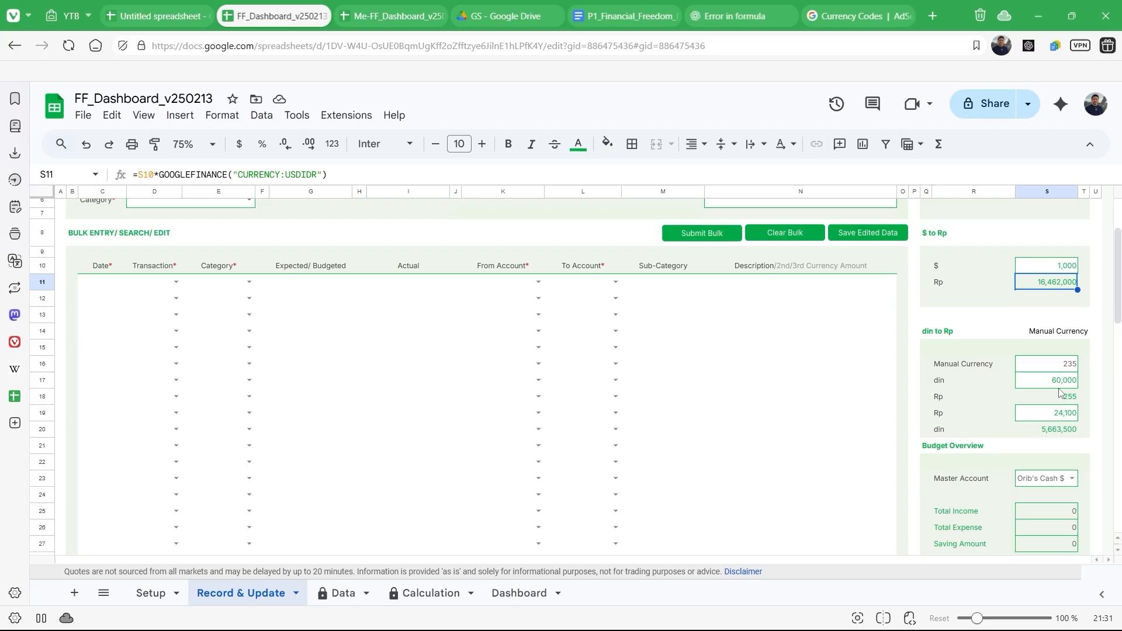
{"action": "left_click", "coordinate": [931, 334]}
{"action": "left_click_drag", "start_coordinate": [931, 334], "coordinate": [1085, 434]}
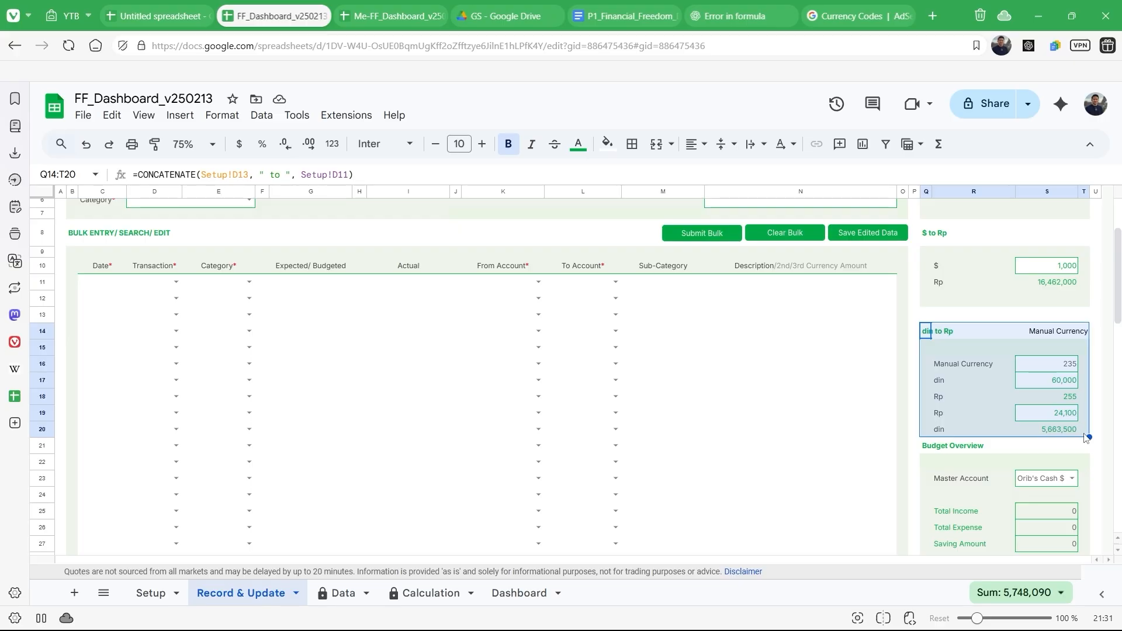
{"action": "left_click", "coordinate": [1057, 372]}
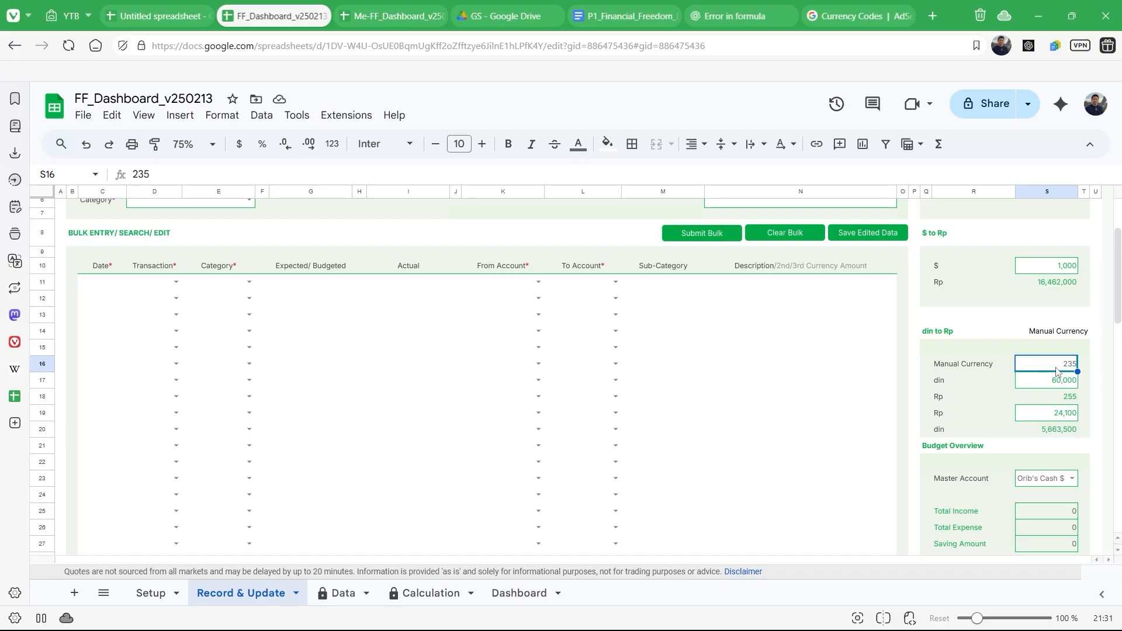
{"action": "scroll", "coordinate": [968, 352], "scroll_direction": "up", "scroll_amount": 2}
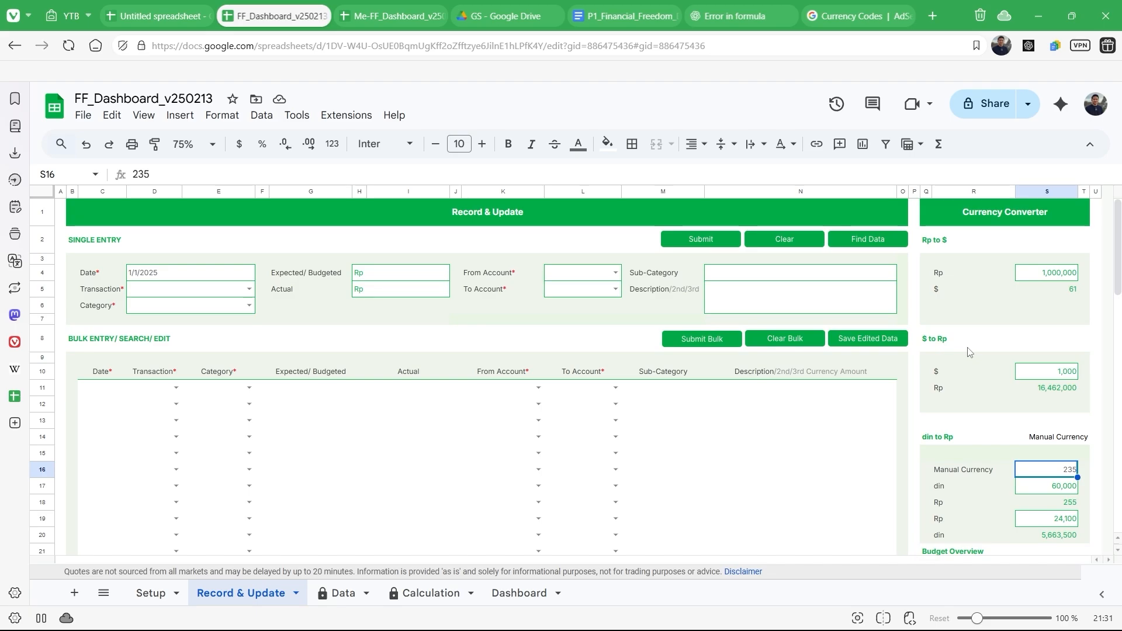
Step: Undo the converter test amounts and formula edits, along with the 1st and 2nd currency changes on the Setup sheet
{"action": "key", "text": "ctrl+z"}
{"action": "key", "text": "ctrl+z"}
{"action": "key", "text": "ctrl+z"}
{"action": "key", "text": "ctrl+z"}
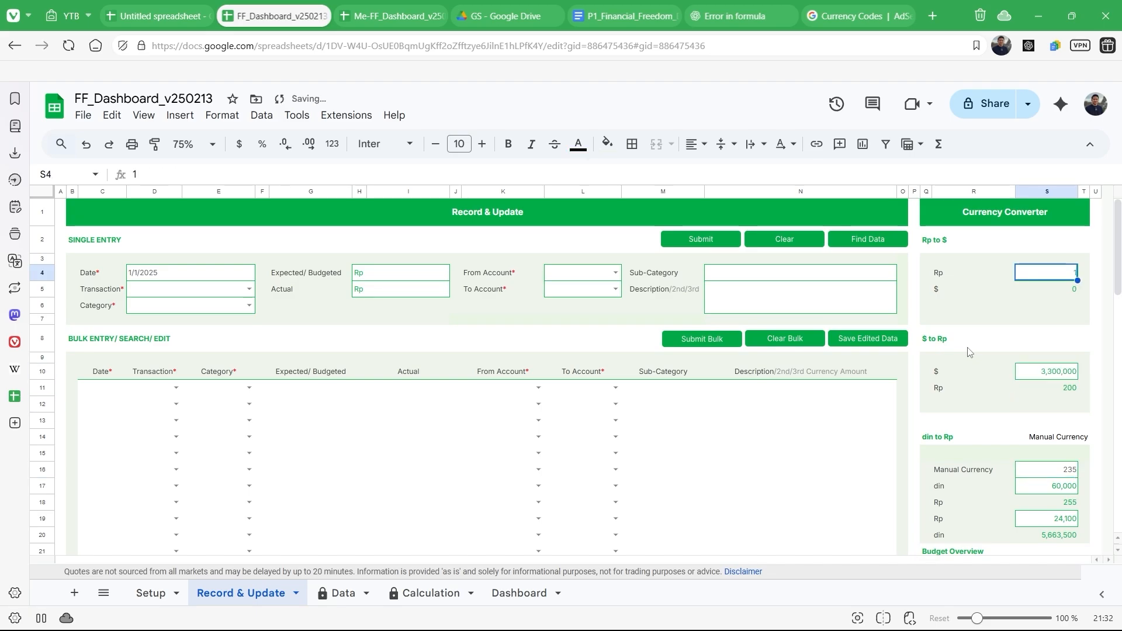
{"action": "key", "text": "ctrl+z"}
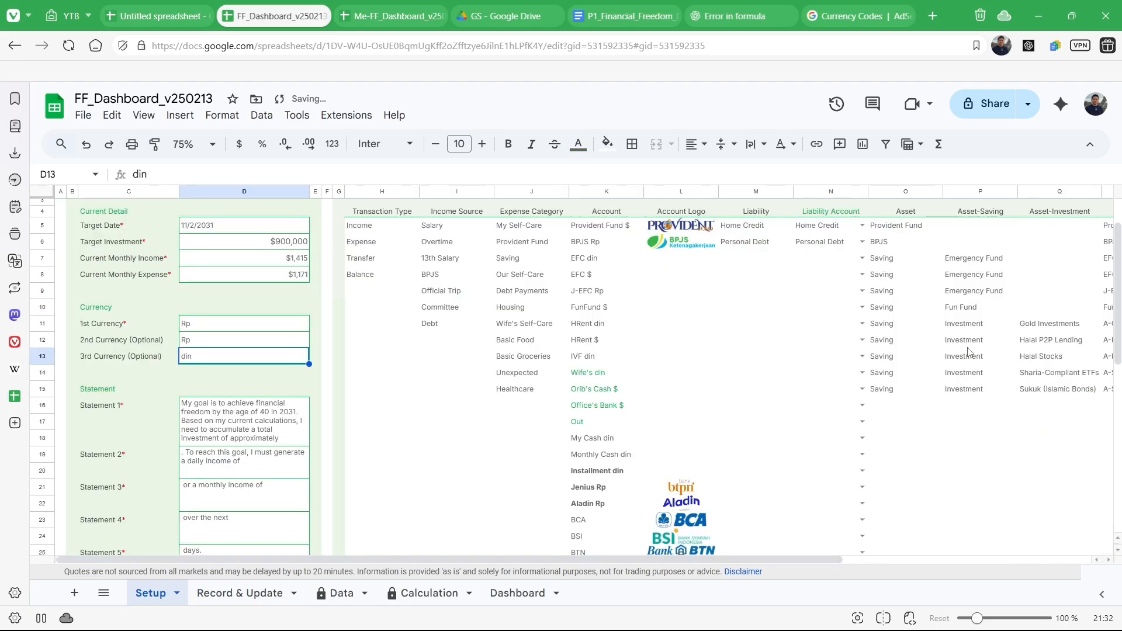
{"action": "key", "text": "ctrl+z"}
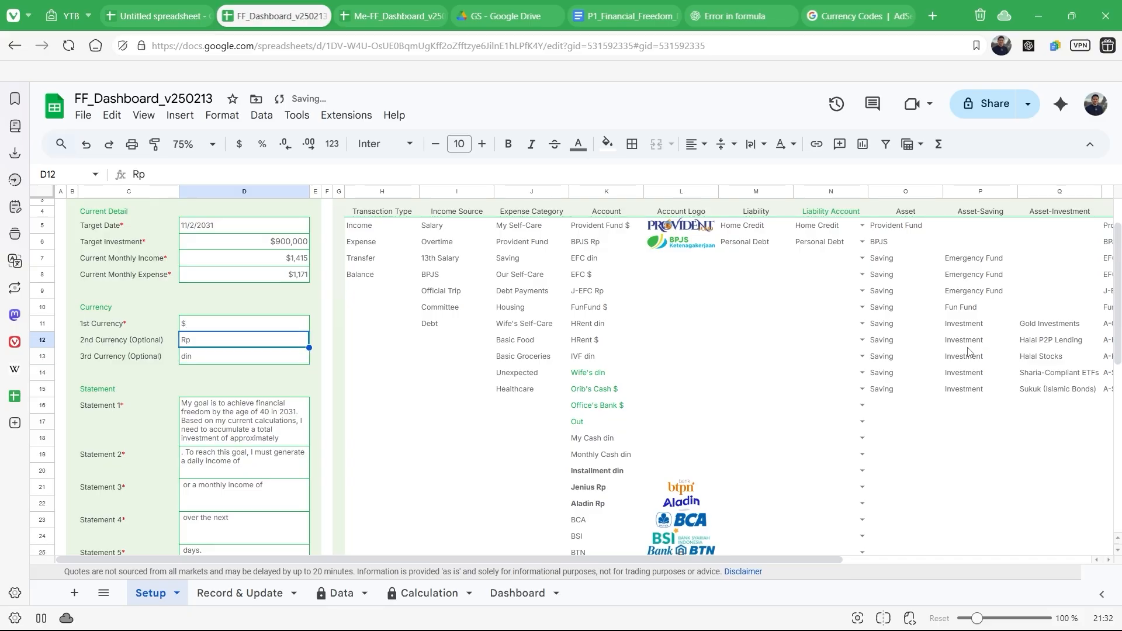
Step: Return to the Record & Update sheet and look through the Budget Overview section down to its investment rows
{"action": "left_click", "coordinate": [234, 593]}
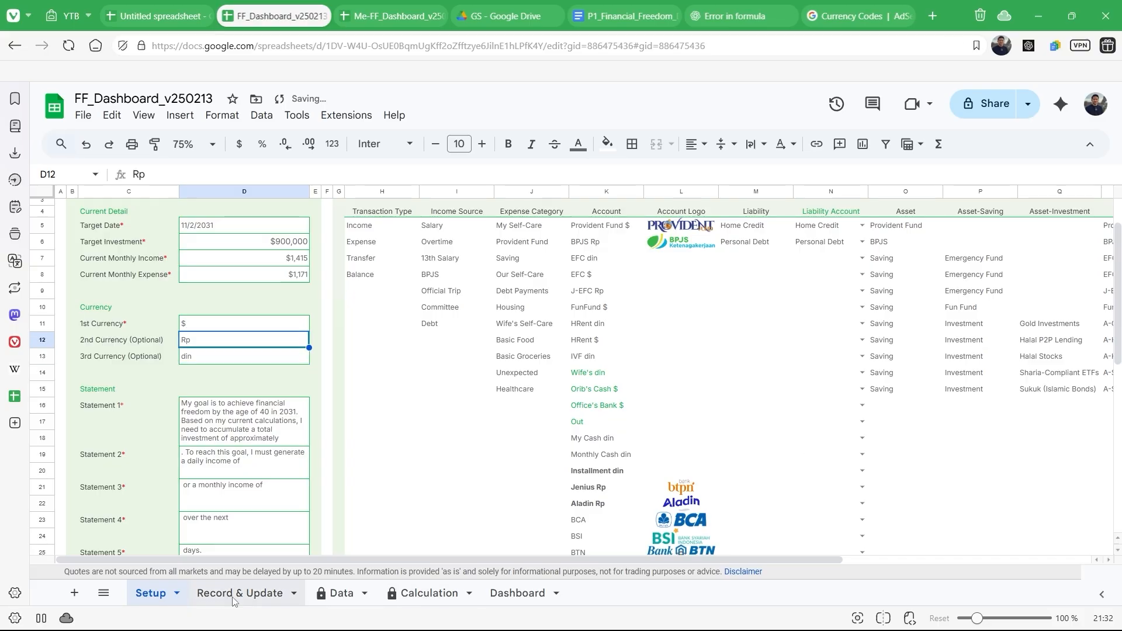
{"action": "left_click", "coordinate": [1069, 340]}
{"action": "scroll", "coordinate": [1078, 349], "scroll_direction": "down", "scroll_amount": 2}
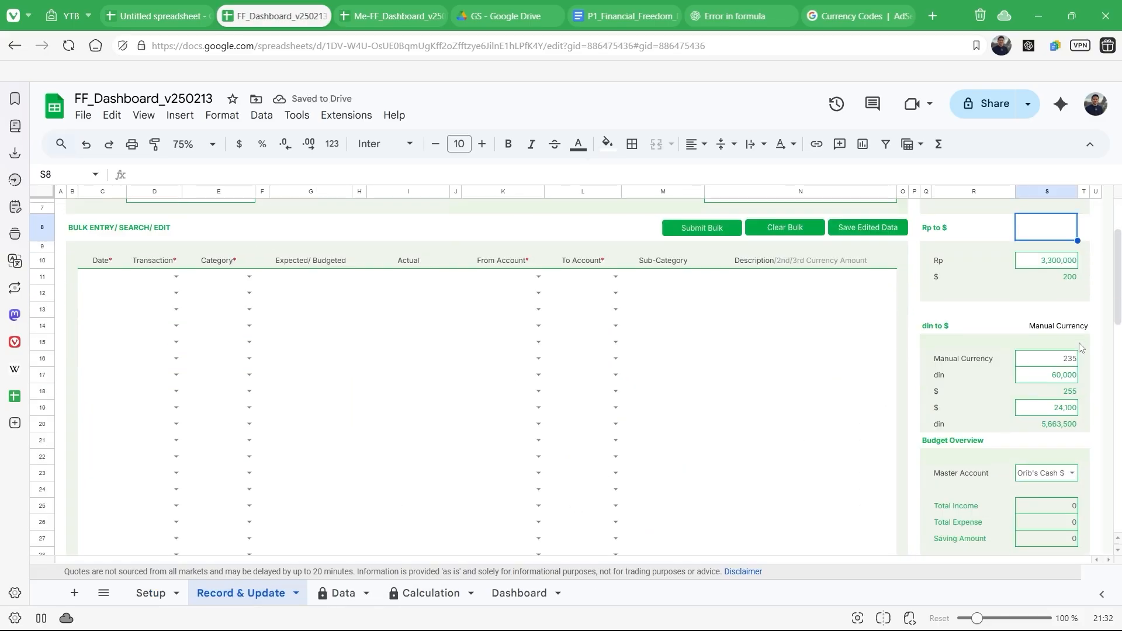
{"action": "scroll", "coordinate": [1081, 347], "scroll_direction": "down", "scroll_amount": 3}
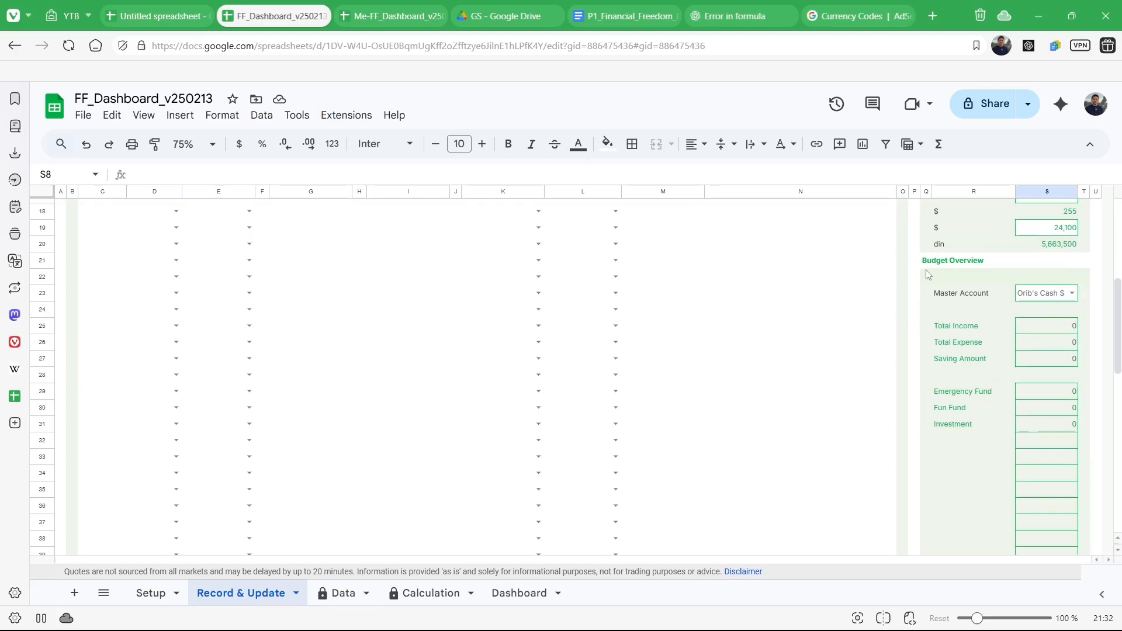
{"action": "left_click_drag", "start_coordinate": [926, 260], "coordinate": [1077, 400]}
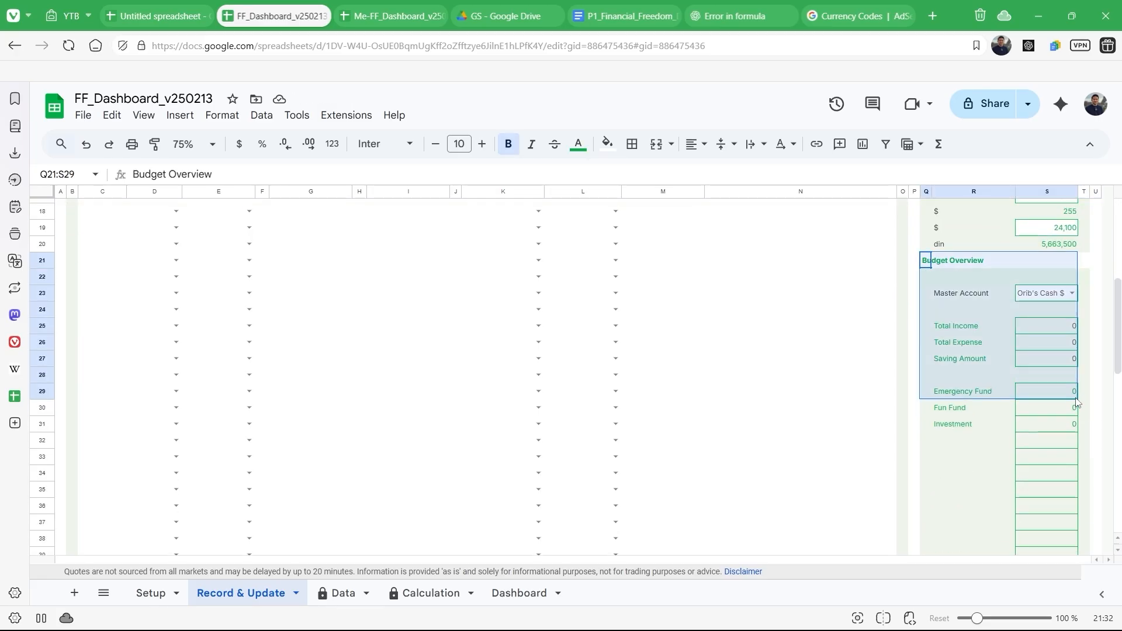
{"action": "left_click", "coordinate": [993, 276]}
{"action": "scroll", "coordinate": [994, 277], "scroll_direction": "down", "scroll_amount": 10}
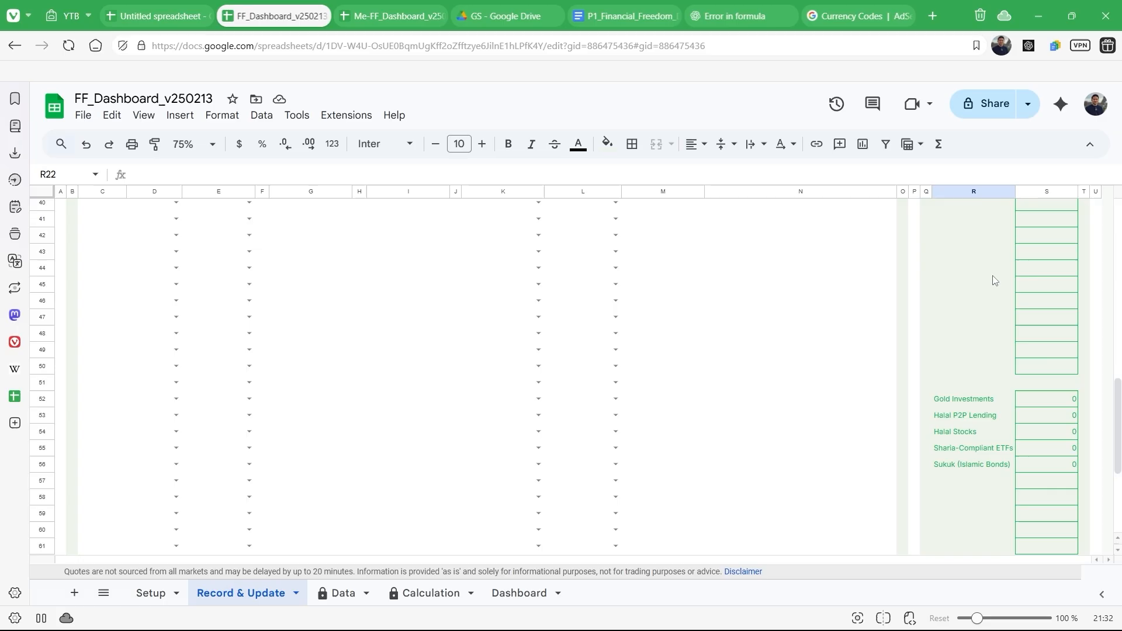
{"action": "scroll", "coordinate": [995, 280], "scroll_direction": "up", "scroll_amount": 15}
{"action": "scroll", "coordinate": [995, 280], "scroll_direction": "down", "scroll_amount": 6}
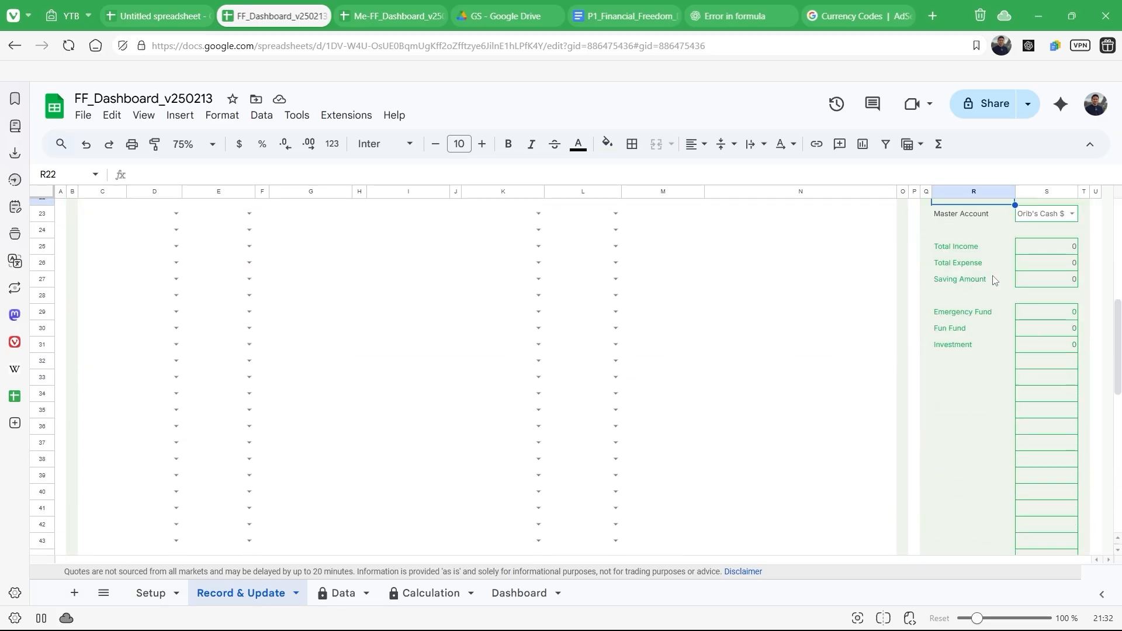
{"action": "scroll", "coordinate": [996, 280], "scroll_direction": "up", "scroll_amount": 2}
Step: Review the Total Income, Total Expense and Saving Amount labels alongside the bulk entry table rows that feed them
{"action": "left_click", "coordinate": [969, 336]}
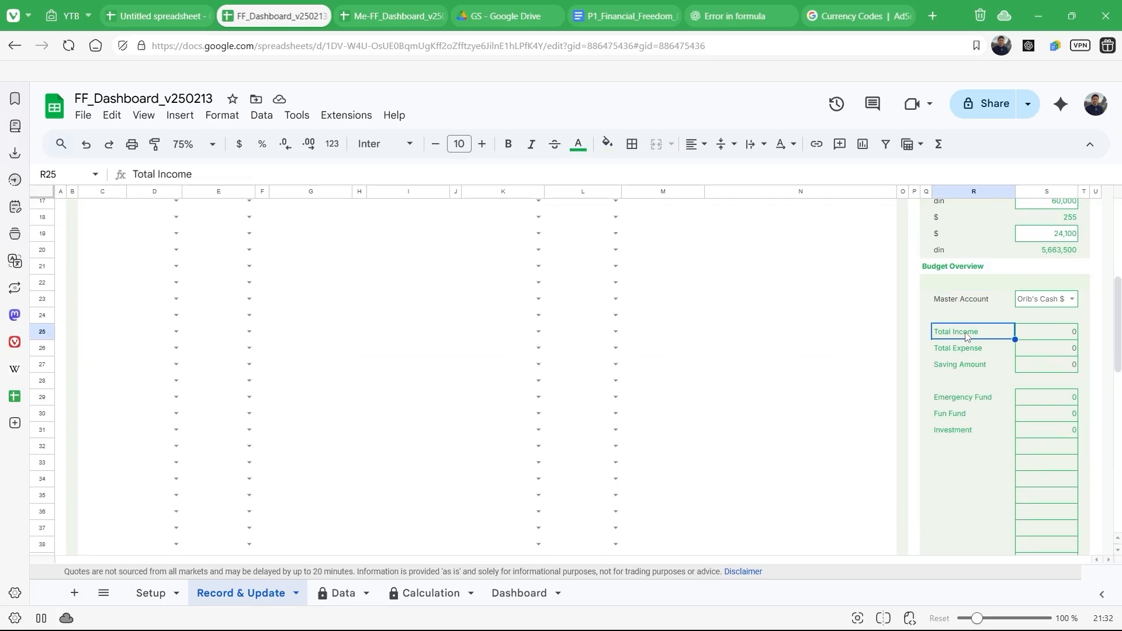
{"action": "left_click", "coordinate": [968, 351]}
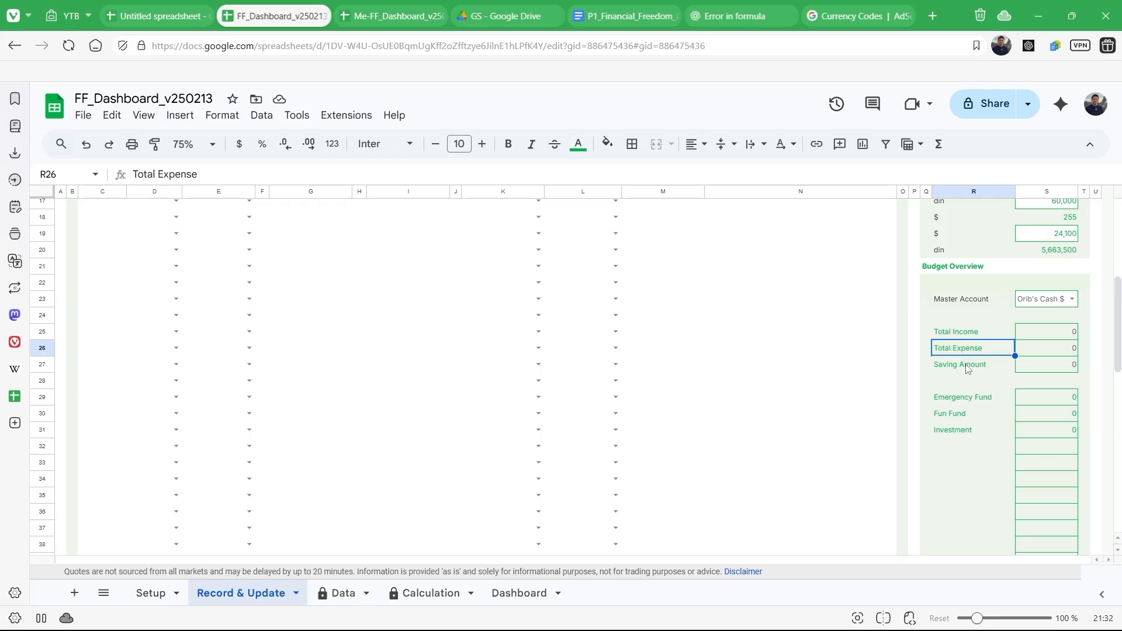
{"action": "left_click", "coordinate": [968, 367]}
{"action": "scroll", "coordinate": [967, 367], "scroll_direction": "up", "scroll_amount": 5}
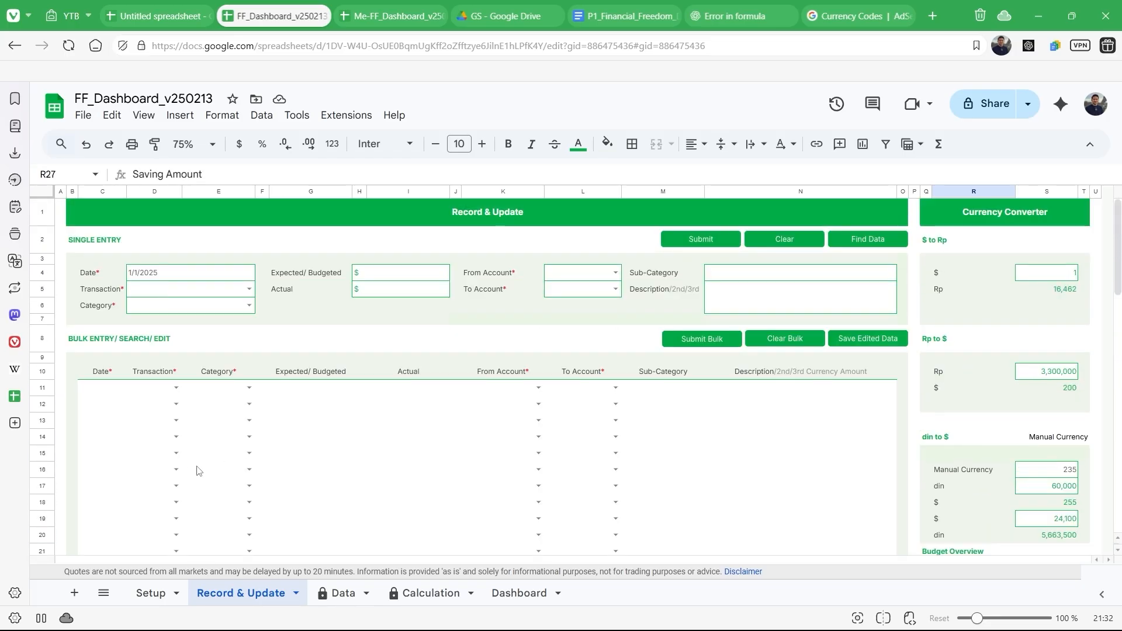
{"action": "left_click_drag", "start_coordinate": [87, 392], "coordinate": [415, 453]}
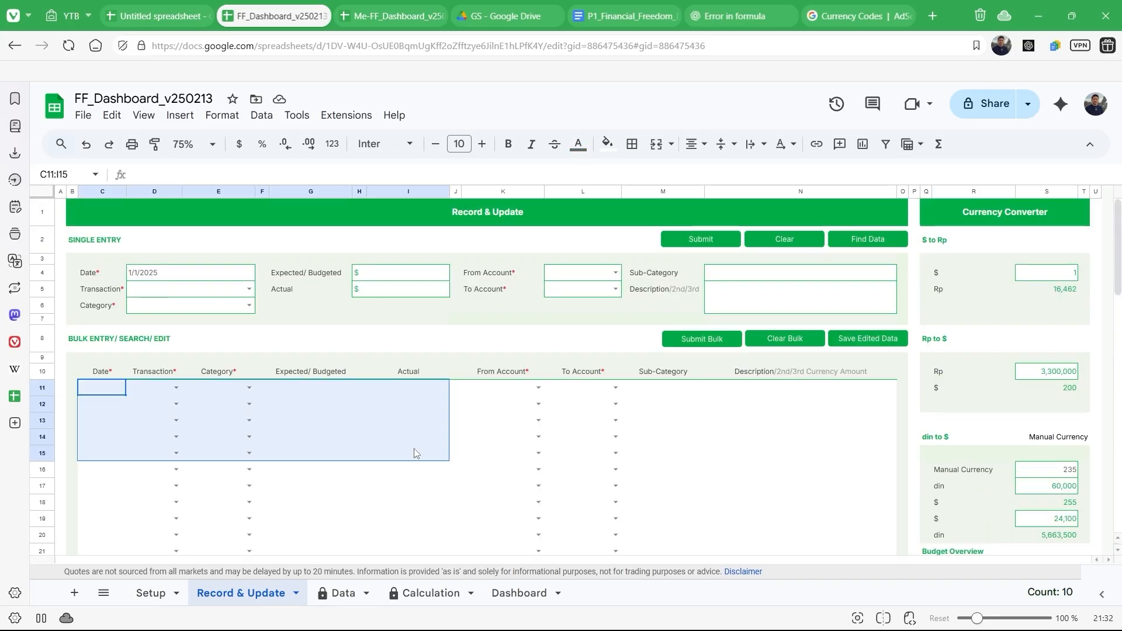
{"action": "scroll", "coordinate": [414, 453], "scroll_direction": "down", "scroll_amount": 6}
{"action": "scroll", "coordinate": [414, 453], "scroll_direction": "up", "scroll_amount": 6}
{"action": "scroll", "coordinate": [415, 453], "scroll_direction": "down", "scroll_amount": 4}
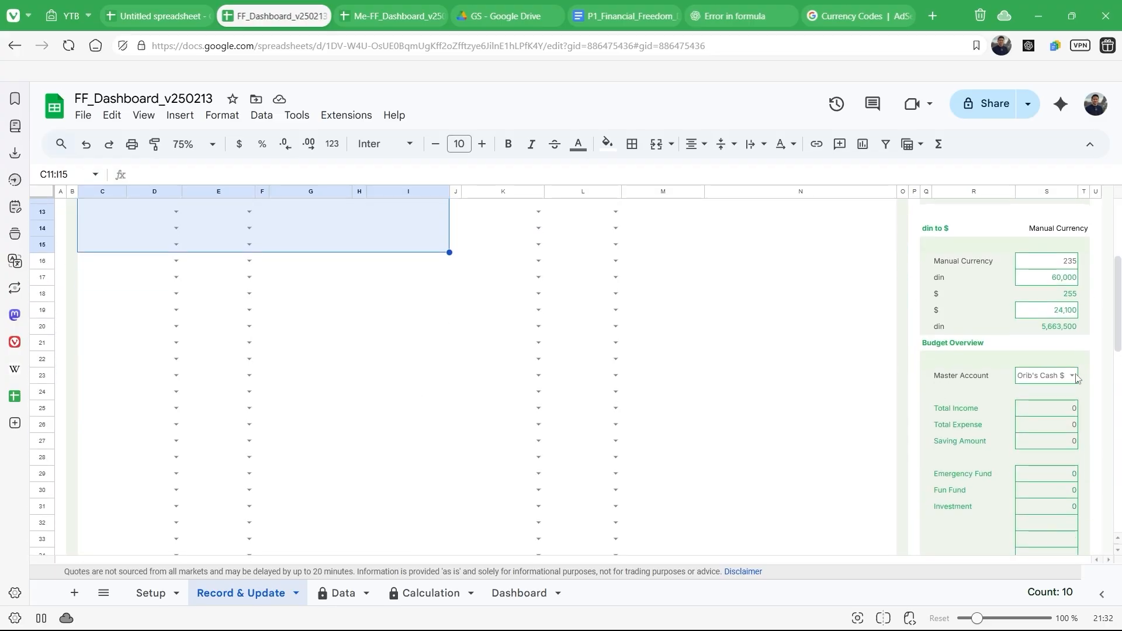
Step: Set the Budget Overview's Master Account to BSI
{"action": "left_click", "coordinate": [1046, 382]}
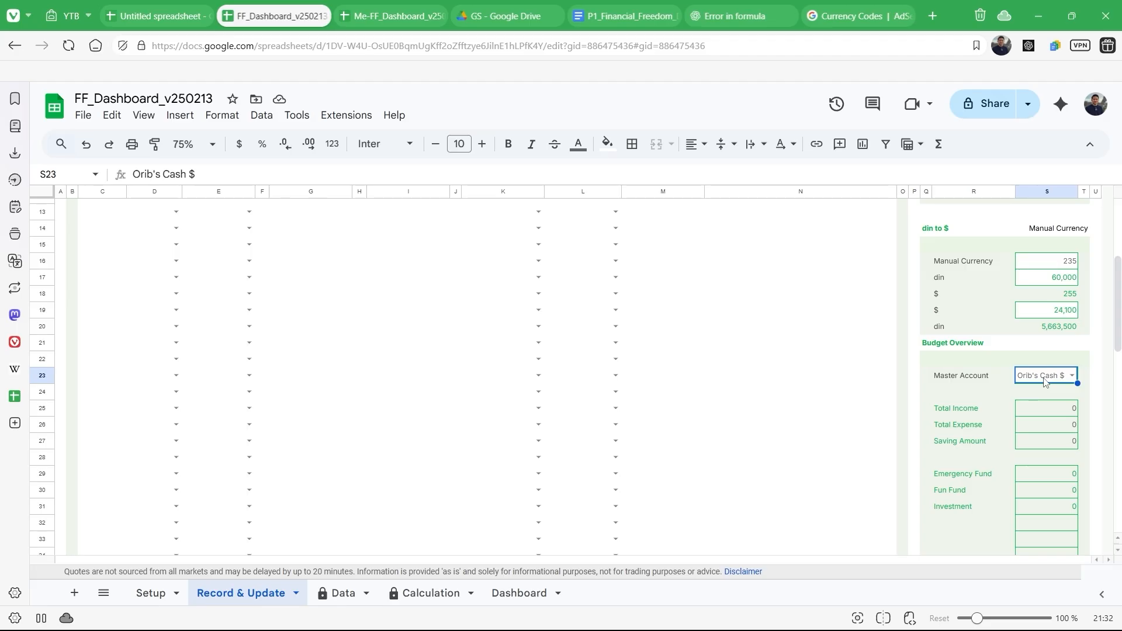
{"action": "left_click", "coordinate": [1073, 374]}
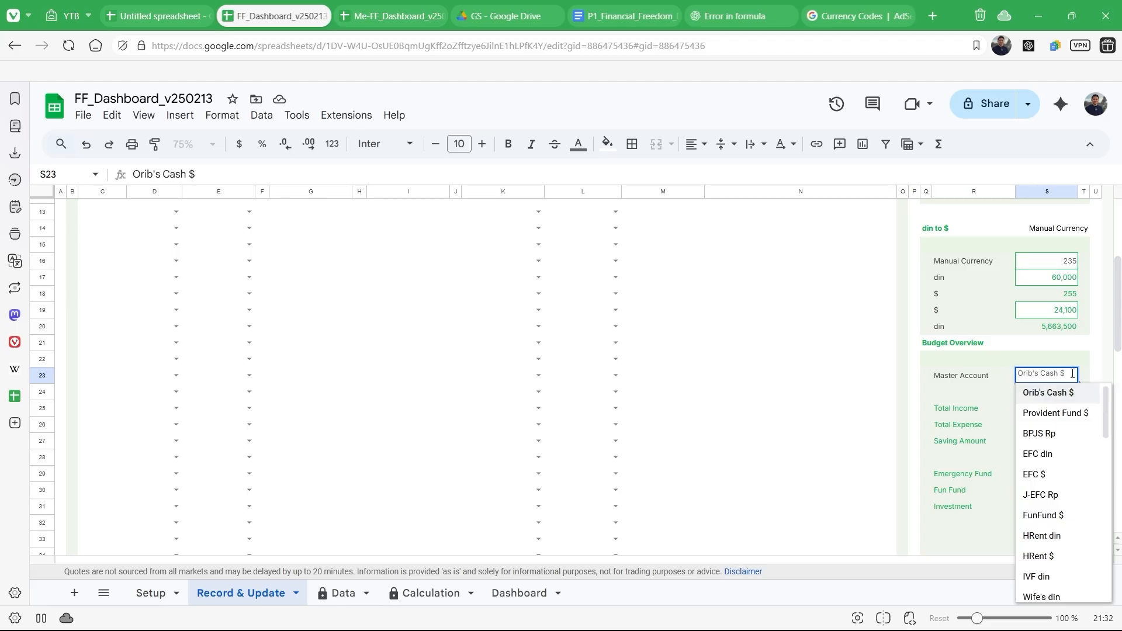
{"action": "type", "text": "b"}
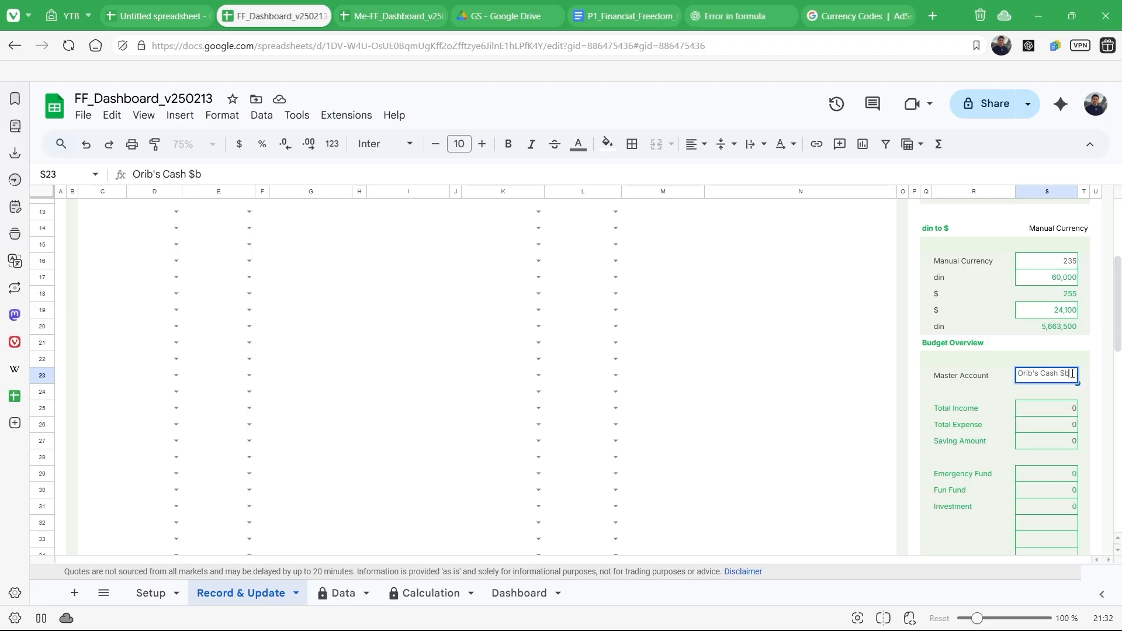
{"action": "key", "text": "ctrl+a"}
{"action": "key", "text": "BackSpace"}
{"action": "type", "text": "bs"}
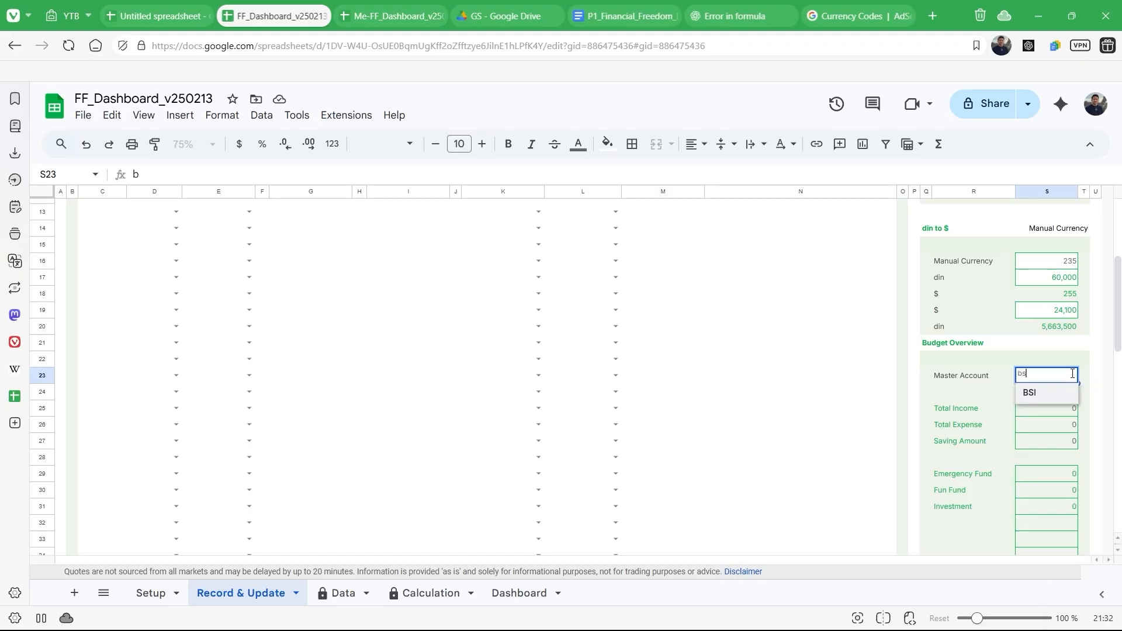
{"action": "key", "text": "Return"}
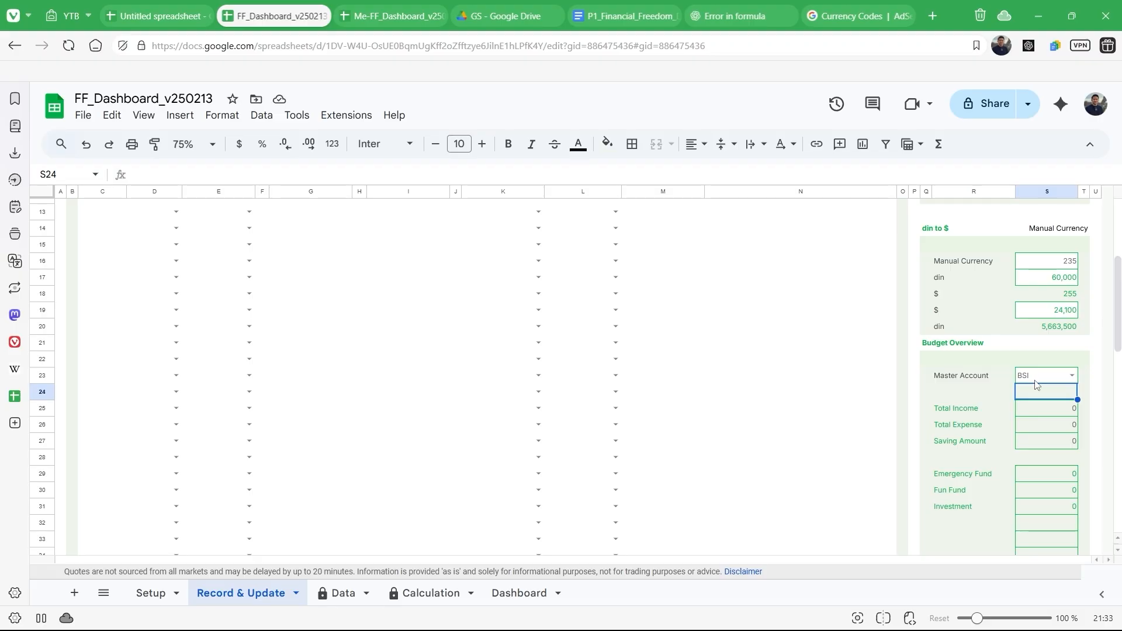
Step: Inspect the Budget Overview formulas for Total Income, Total Expense and Saving Amount in S25 to S27
{"action": "scroll", "coordinate": [1037, 385], "scroll_direction": "up", "scroll_amount": 3}
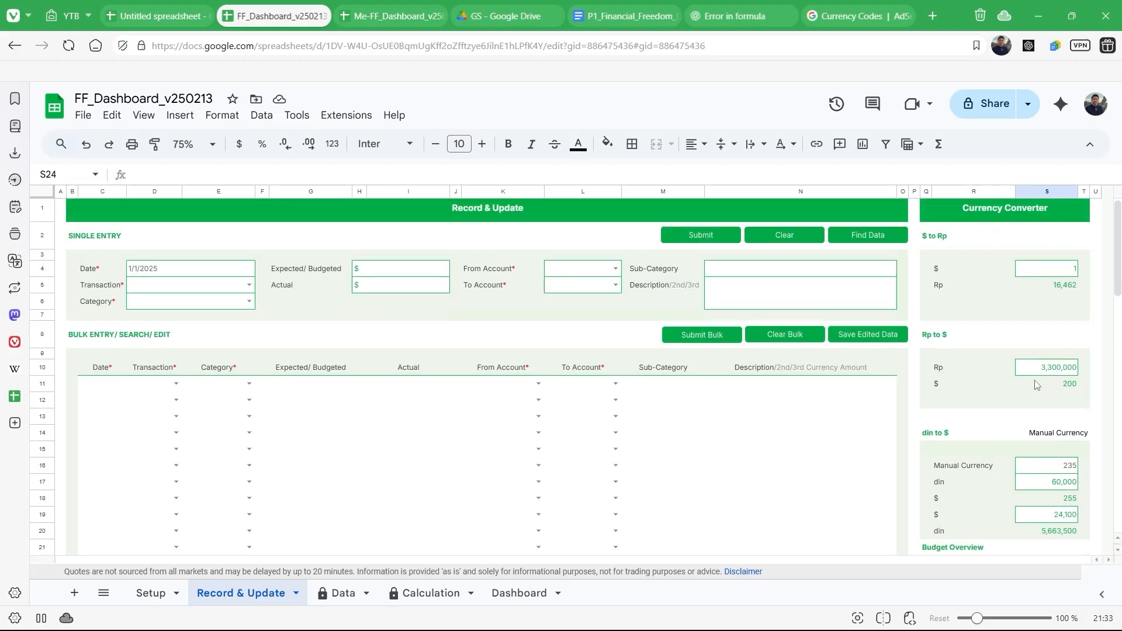
{"action": "scroll", "coordinate": [145, 399], "scroll_direction": "down", "scroll_amount": 1}
{"action": "scroll", "coordinate": [145, 399], "scroll_direction": "down", "scroll_amount": 1}
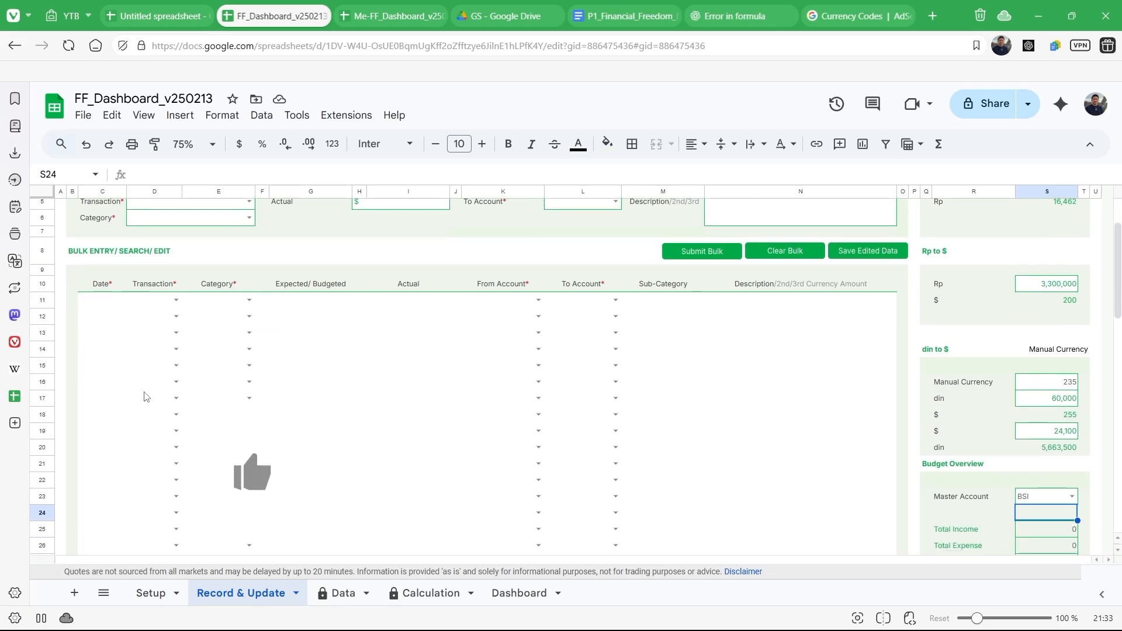
{"action": "scroll", "coordinate": [145, 399], "scroll_direction": "down", "scroll_amount": 2}
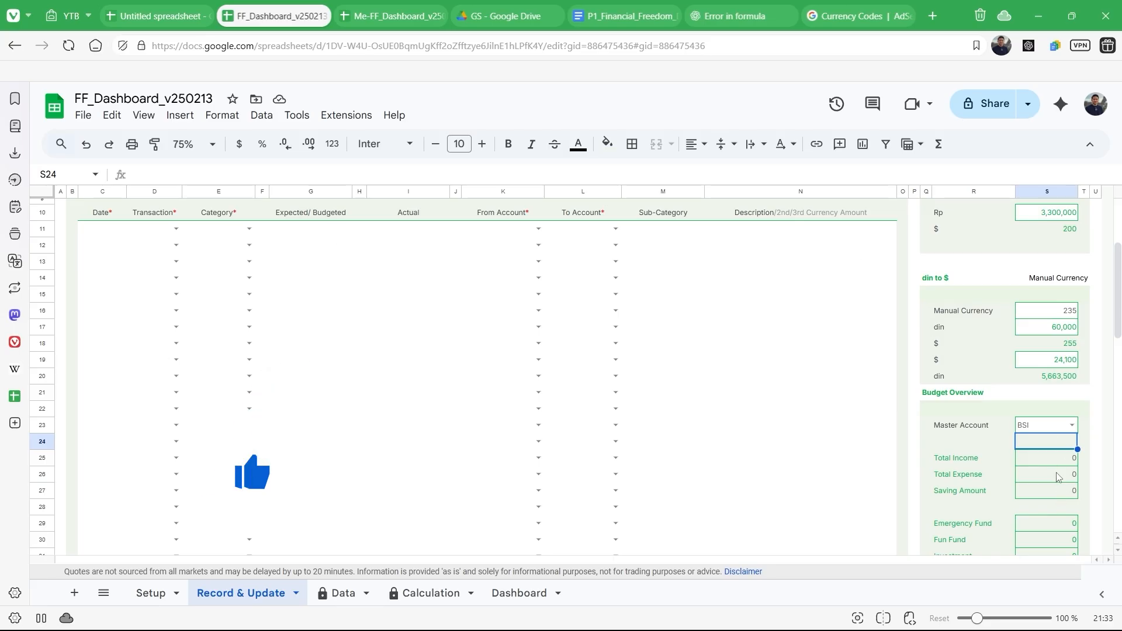
{"action": "left_click", "coordinate": [1053, 463]}
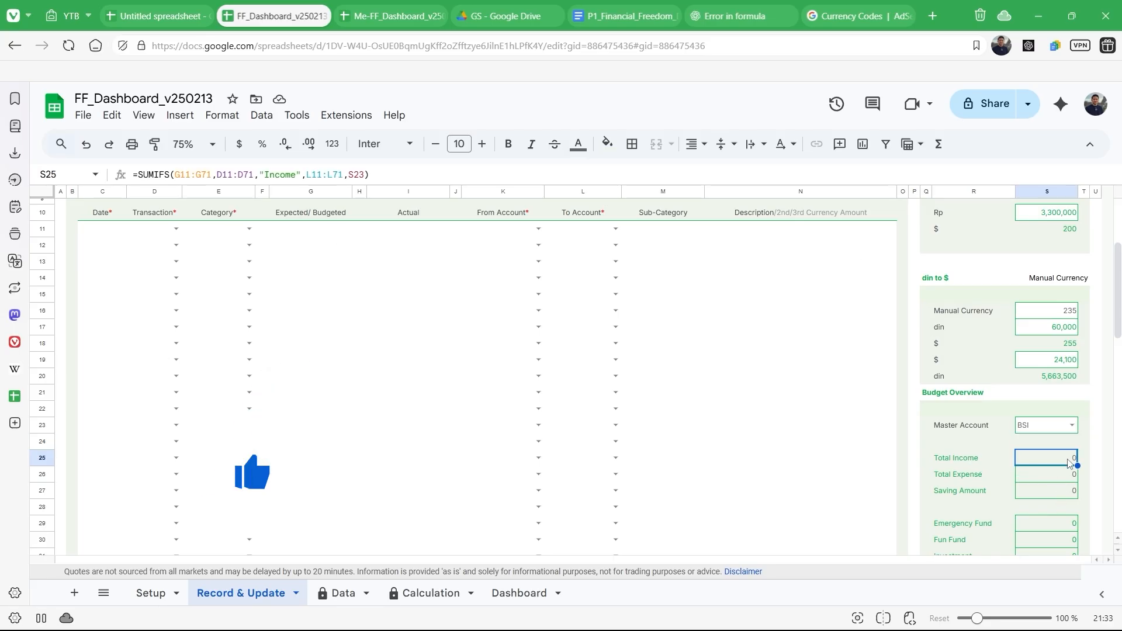
{"action": "left_click", "coordinate": [1036, 481]}
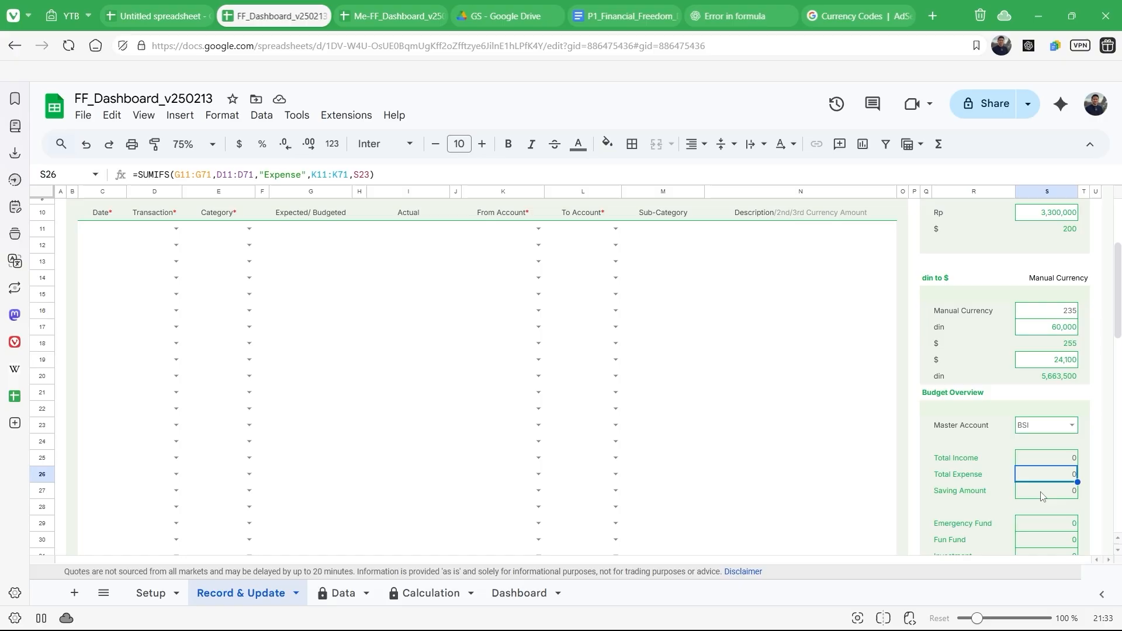
{"action": "left_click", "coordinate": [1042, 496]}
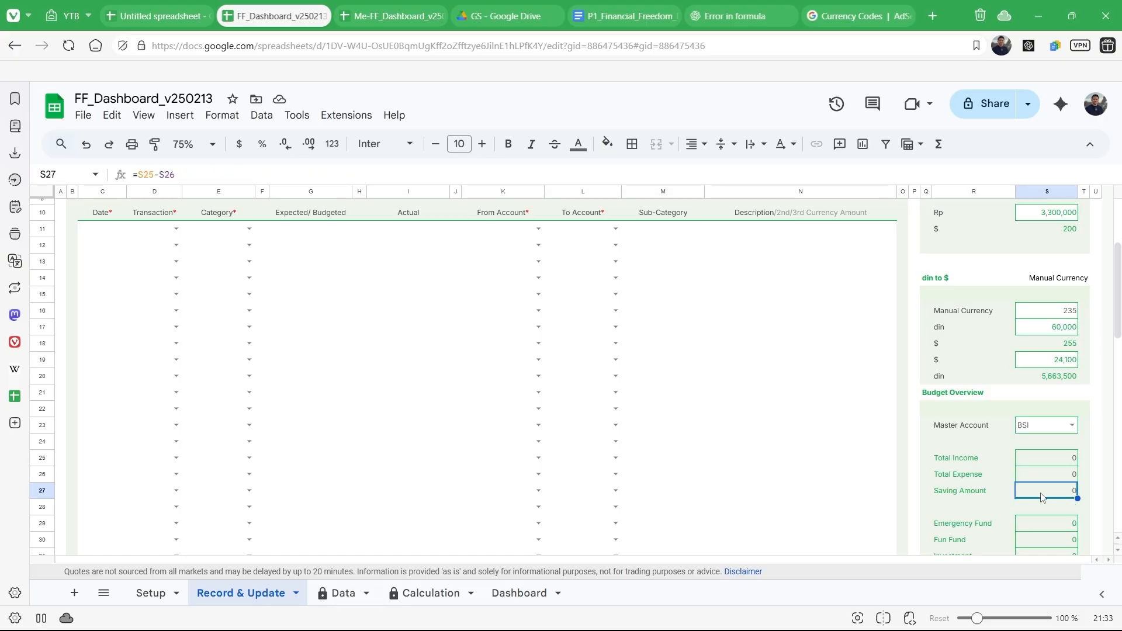
Step: Inspect the saving allocation formulas in S29:S31 and the formula producing their category labels in R29:R31
{"action": "scroll", "coordinate": [1042, 496], "scroll_direction": "down", "scroll_amount": 3}
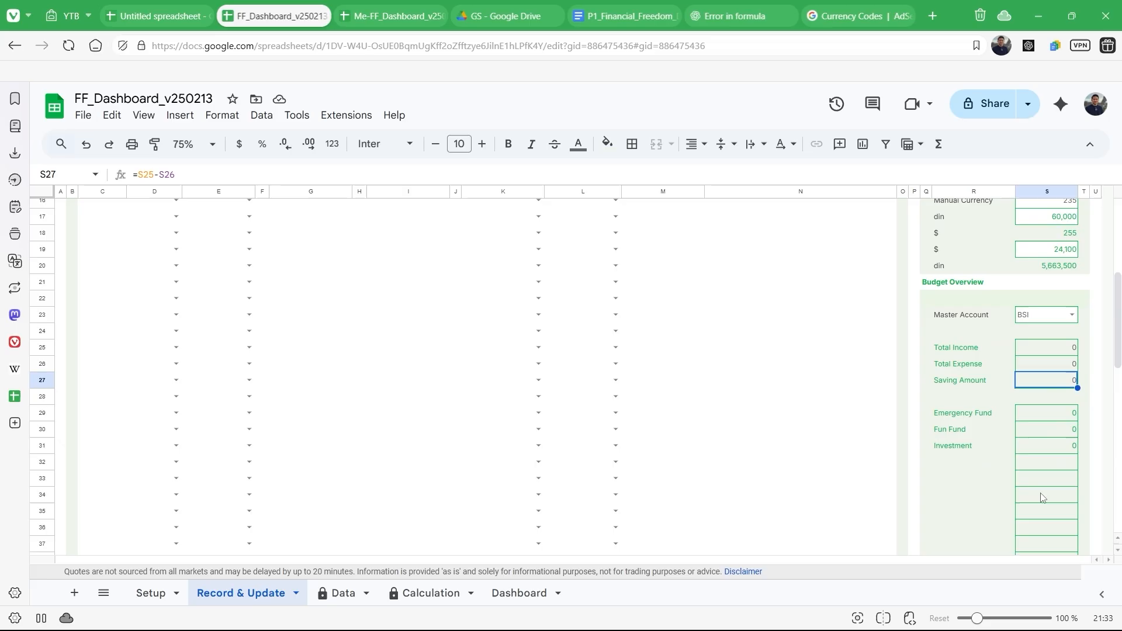
{"action": "left_click", "coordinate": [1055, 403]}
{"action": "left_click", "coordinate": [1057, 431], "text": "shift"}
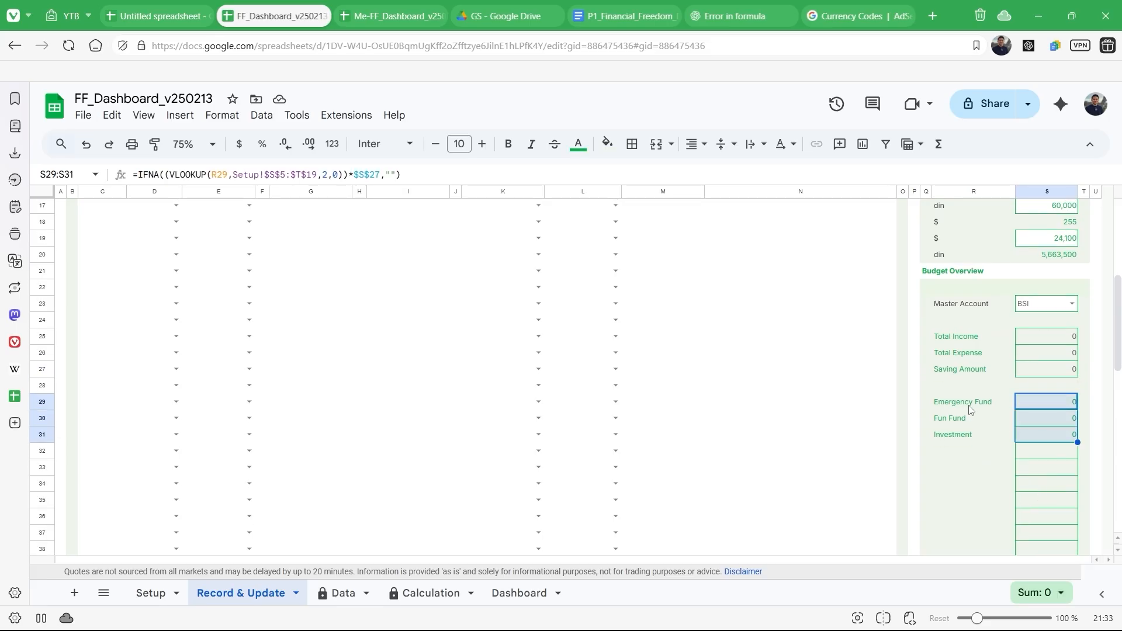
{"action": "left_click_drag", "start_coordinate": [958, 408], "coordinate": [969, 436]}
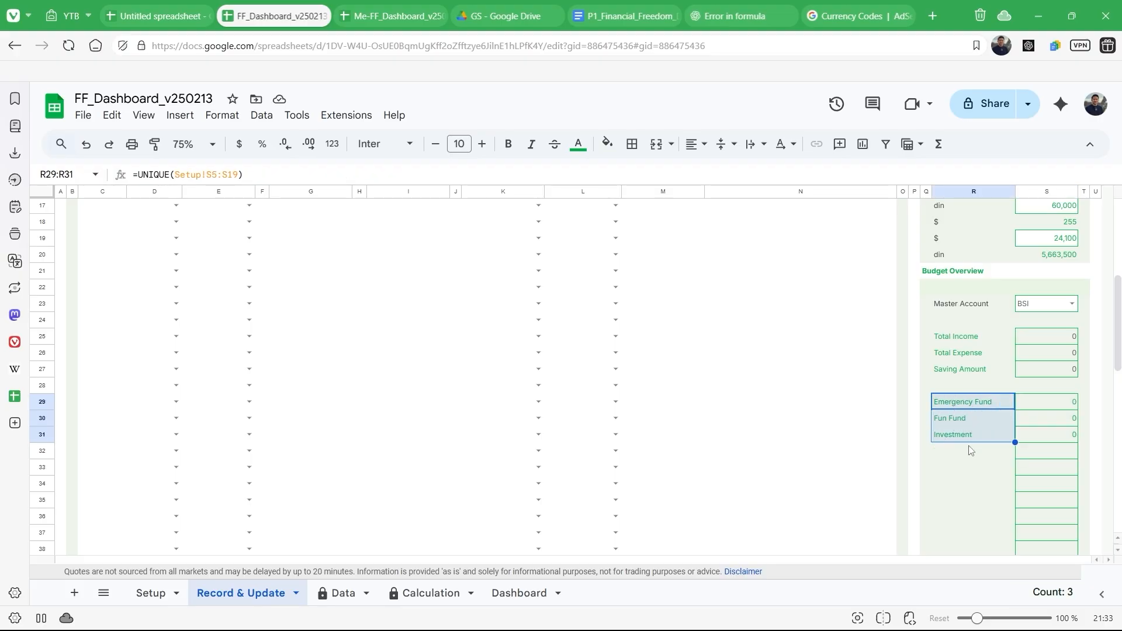
Step: Open the Setup sheet and view the Saving and Saving % columns that the allocation formulas reference
{"action": "left_click", "coordinate": [151, 601]}
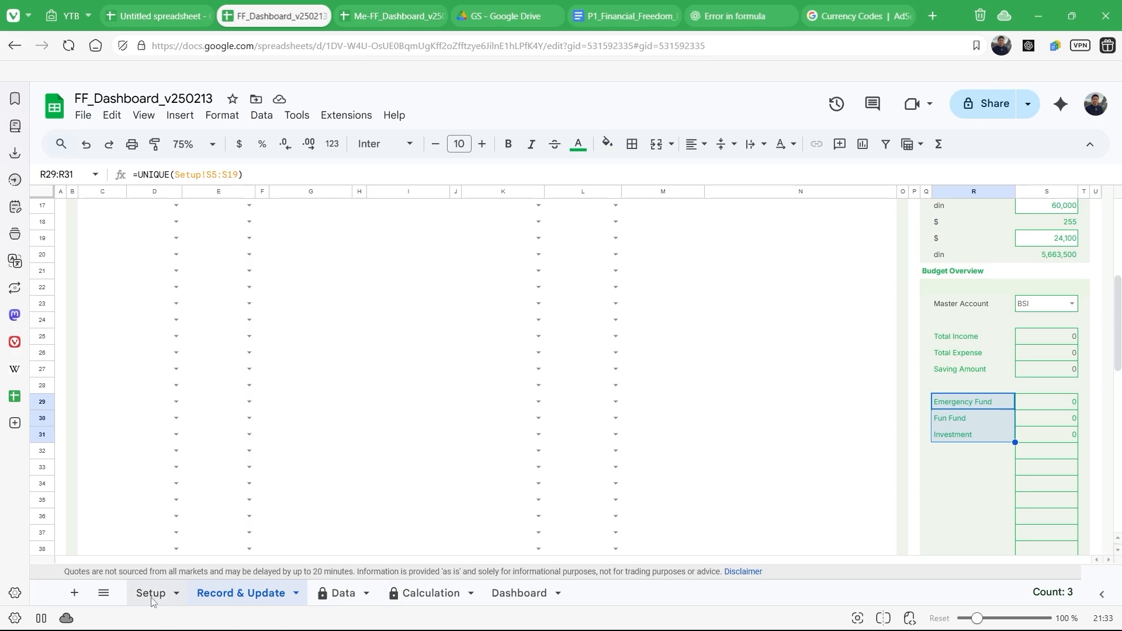
{"action": "scroll", "coordinate": [712, 360], "scroll_direction": "right", "scroll_amount": 2}
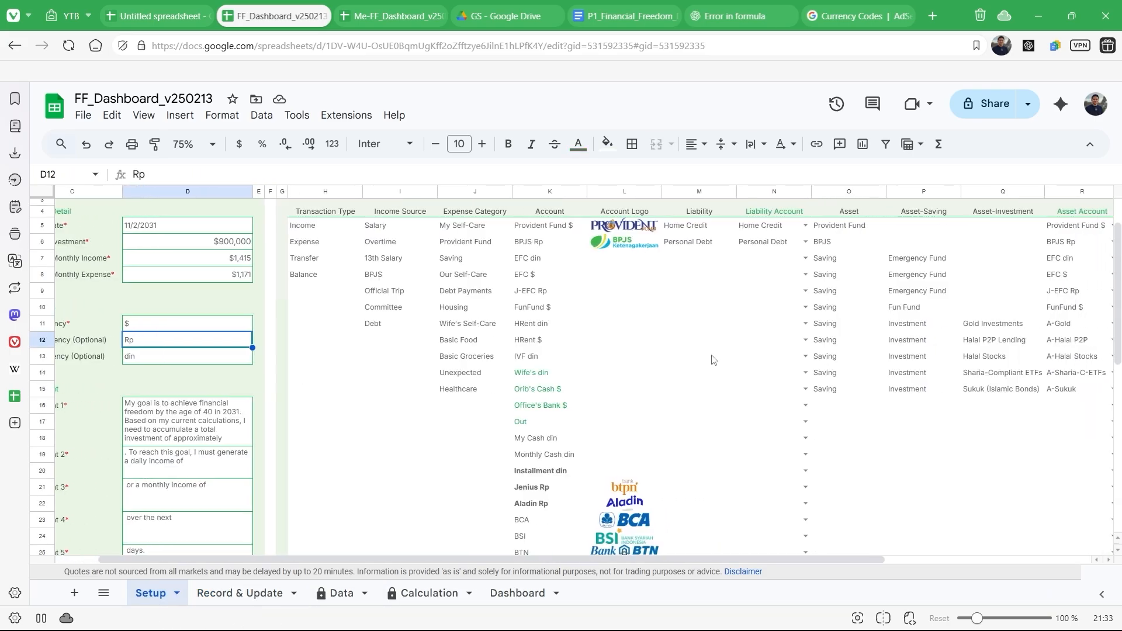
{"action": "scroll", "coordinate": [712, 359], "scroll_direction": "right", "scroll_amount": 4}
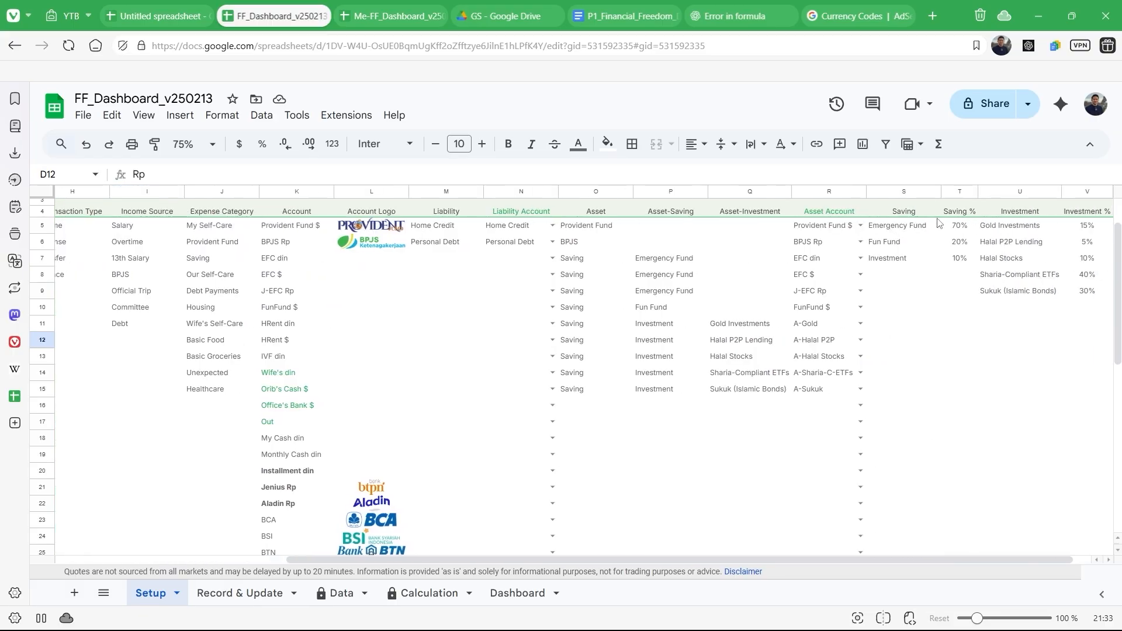
Step: Add Tabungan Haji as a new category in cell S8 of the Saving column, directly below Investment
{"action": "left_click", "coordinate": [909, 231]}
{"action": "left_click", "coordinate": [902, 279]}
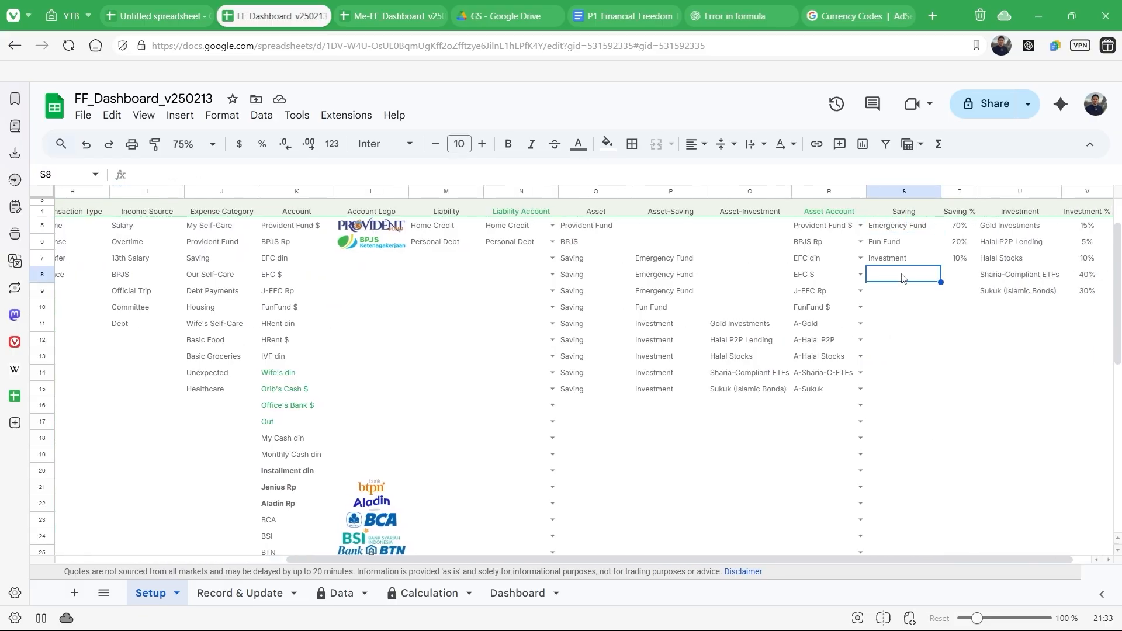
{"action": "left_click", "coordinate": [902, 296]}
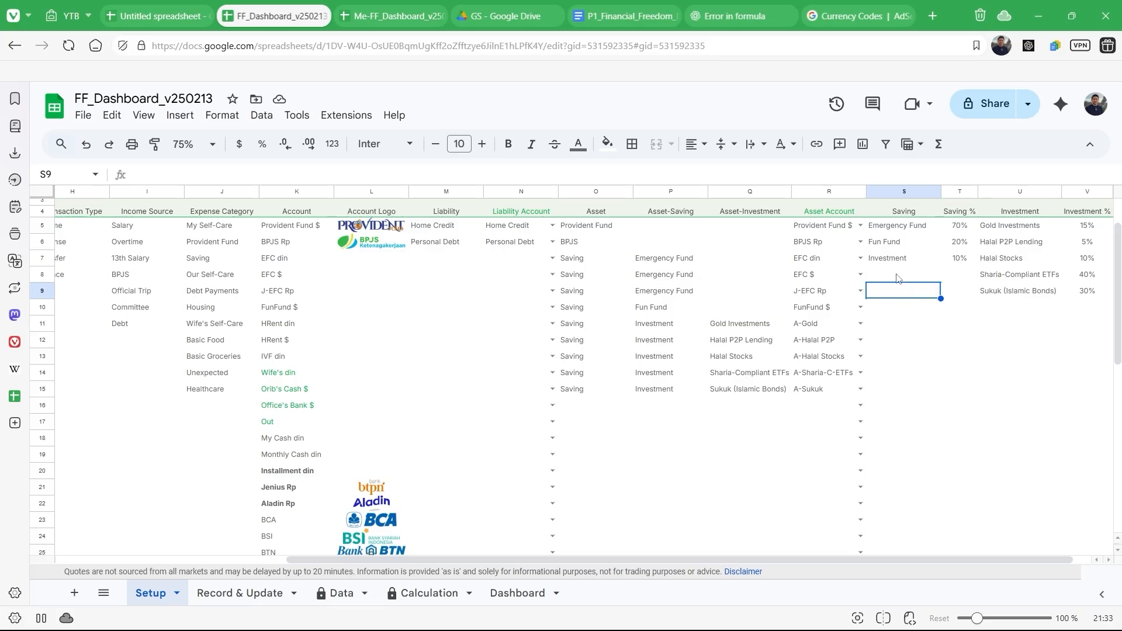
{"action": "left_click", "coordinate": [897, 279]}
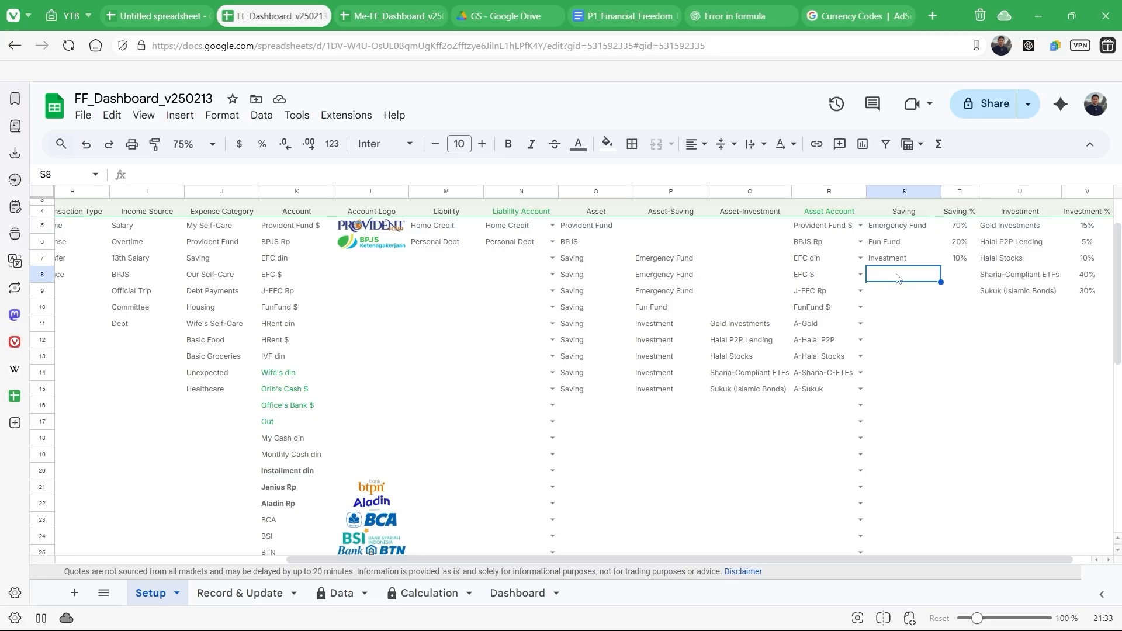
{"action": "left_click", "coordinate": [904, 299]}
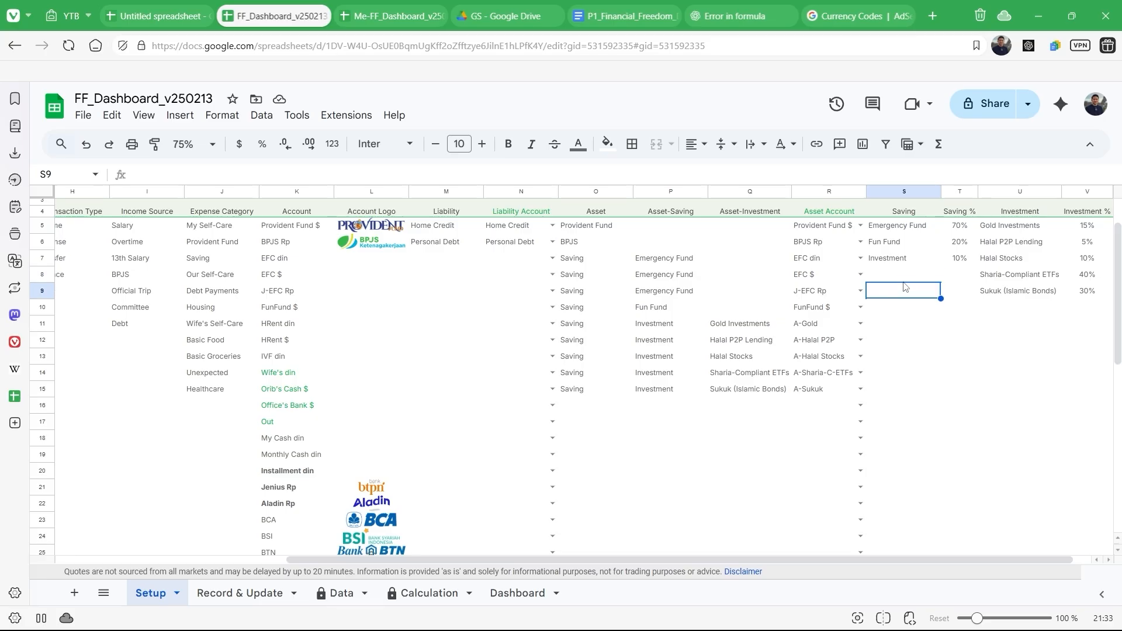
{"action": "left_click", "coordinate": [893, 280]}
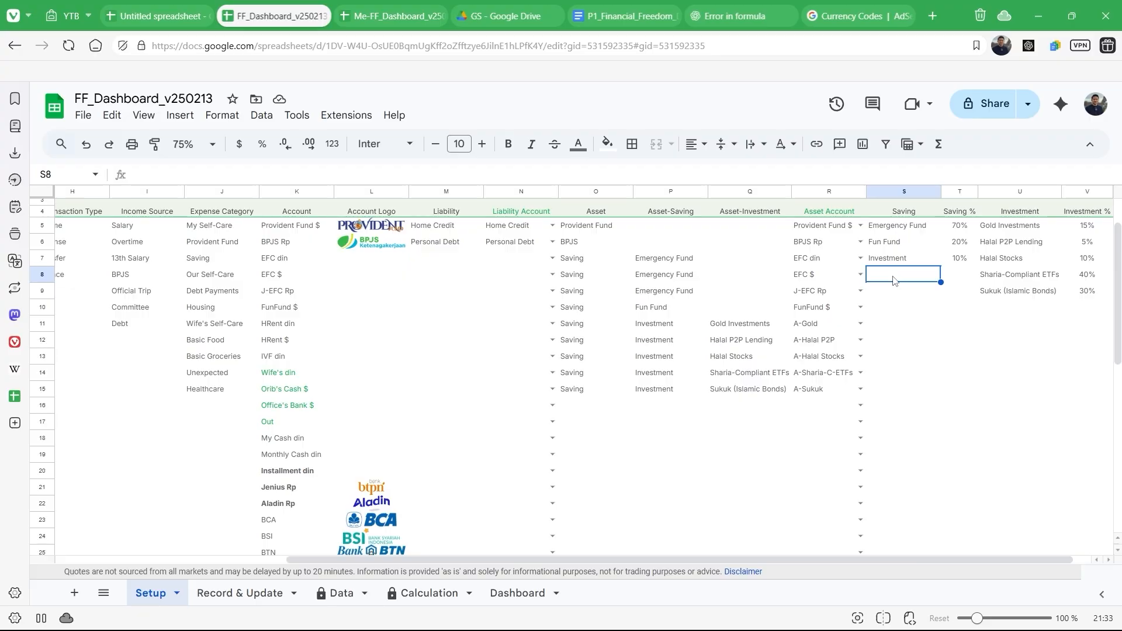
{"action": "type", "text": "Tabungan Haji"}
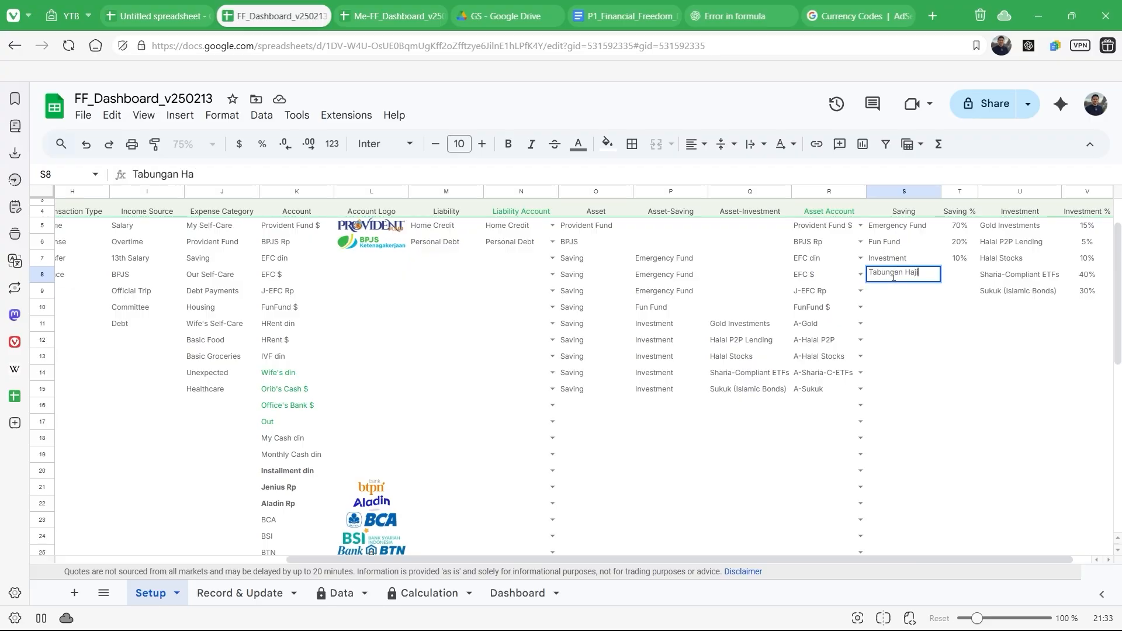
{"action": "key", "text": "Return"}
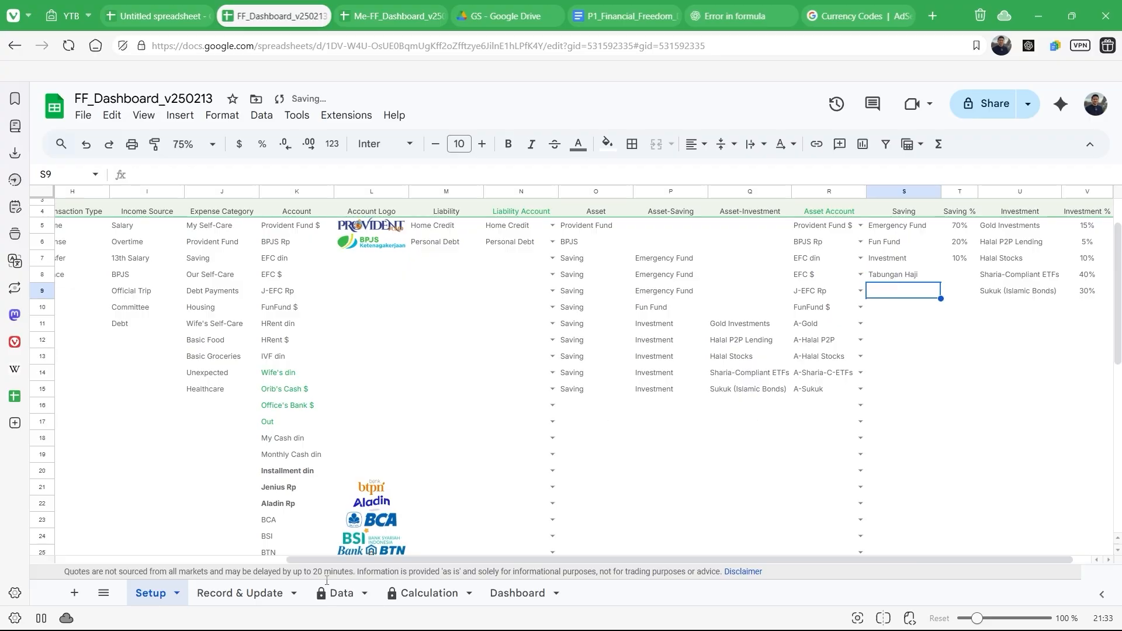
Step: On the Record & Update sheet, vertically centre the Tabungan Haji label in R32 of the Budget Overview
{"action": "left_click", "coordinate": [258, 595]}
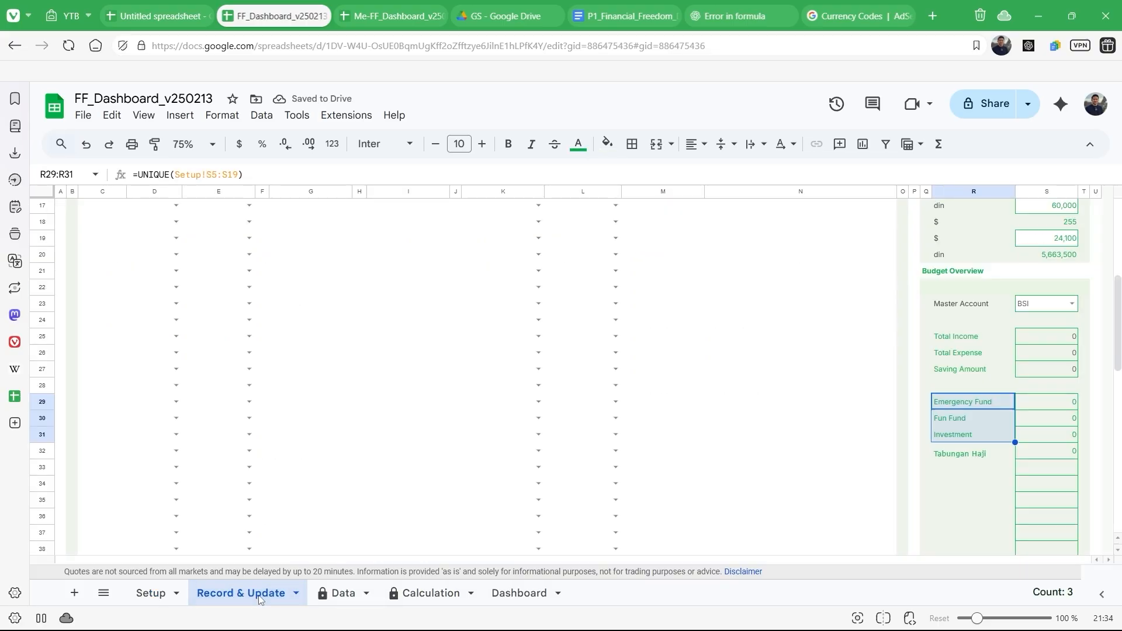
{"action": "left_click", "coordinate": [987, 460]}
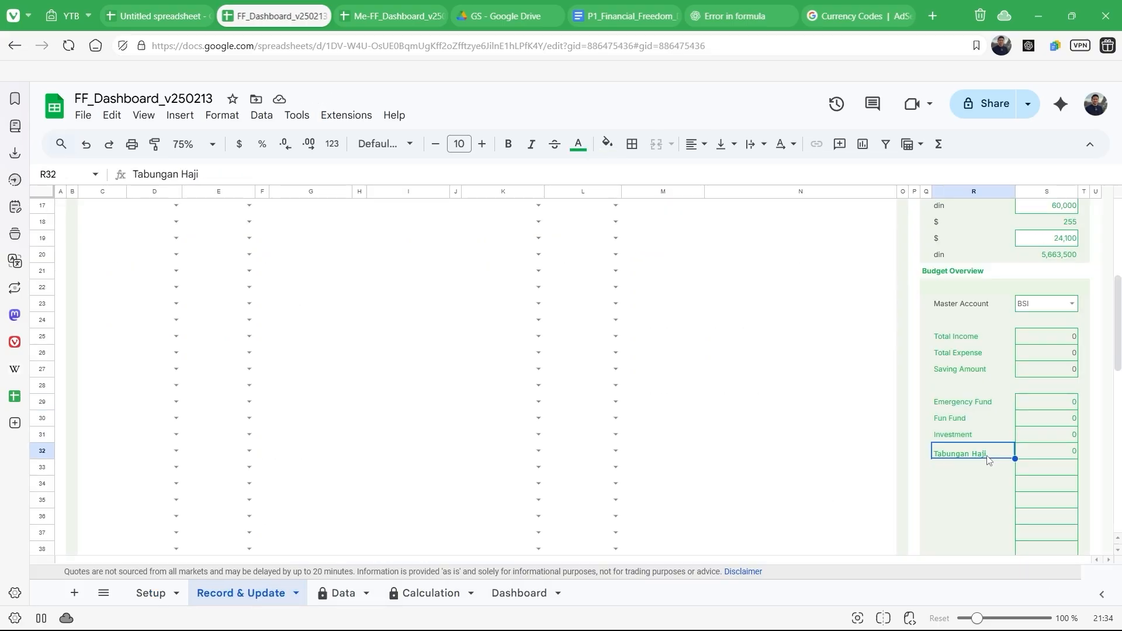
{"action": "left_click", "coordinate": [722, 152]}
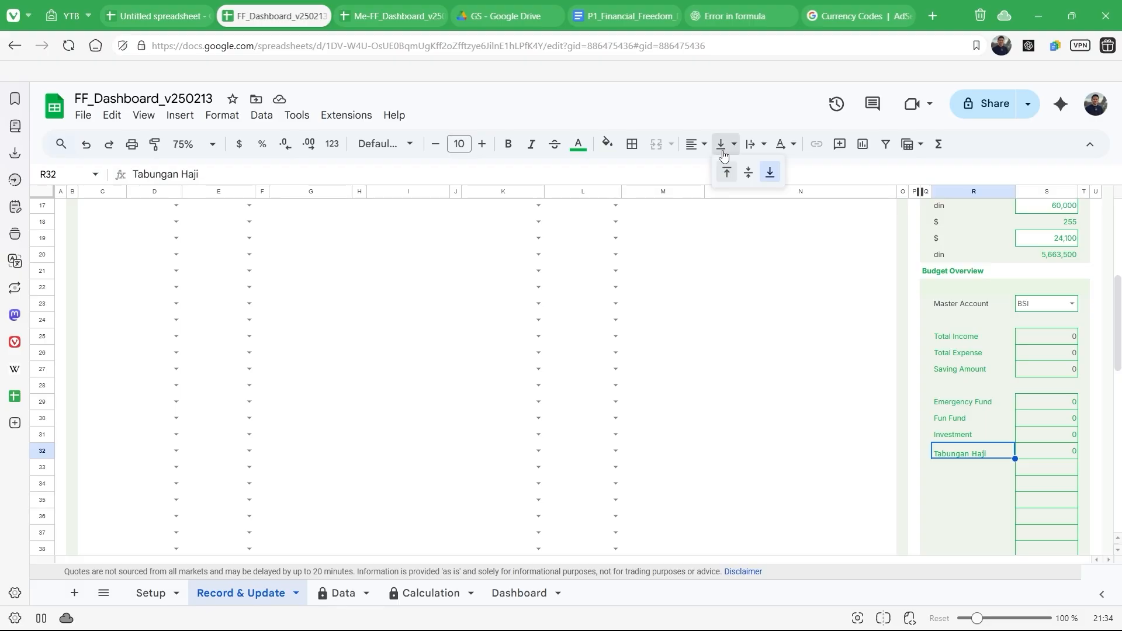
{"action": "left_click", "coordinate": [749, 173]}
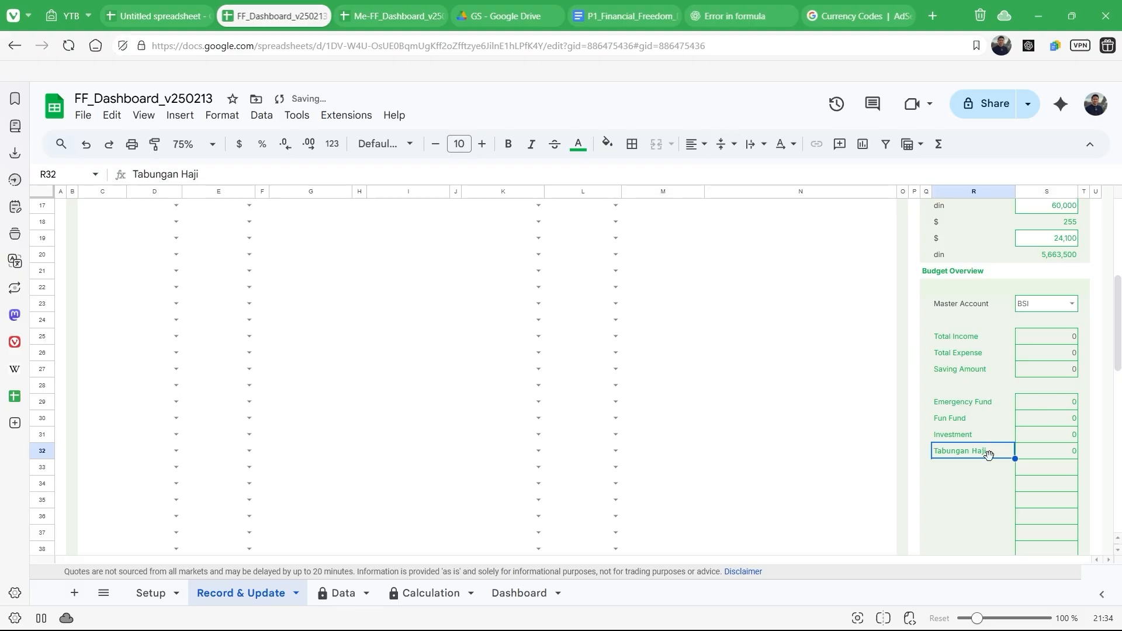
Step: Apply middle vertical alignment to all Budget Overview category label cells in R29:R71
{"action": "left_click", "coordinate": [985, 403]}
{"action": "scroll", "coordinate": [984, 404], "scroll_direction": "down", "scroll_amount": 5}
{"action": "scroll", "coordinate": [984, 404], "scroll_direction": "down", "scroll_amount": 2}
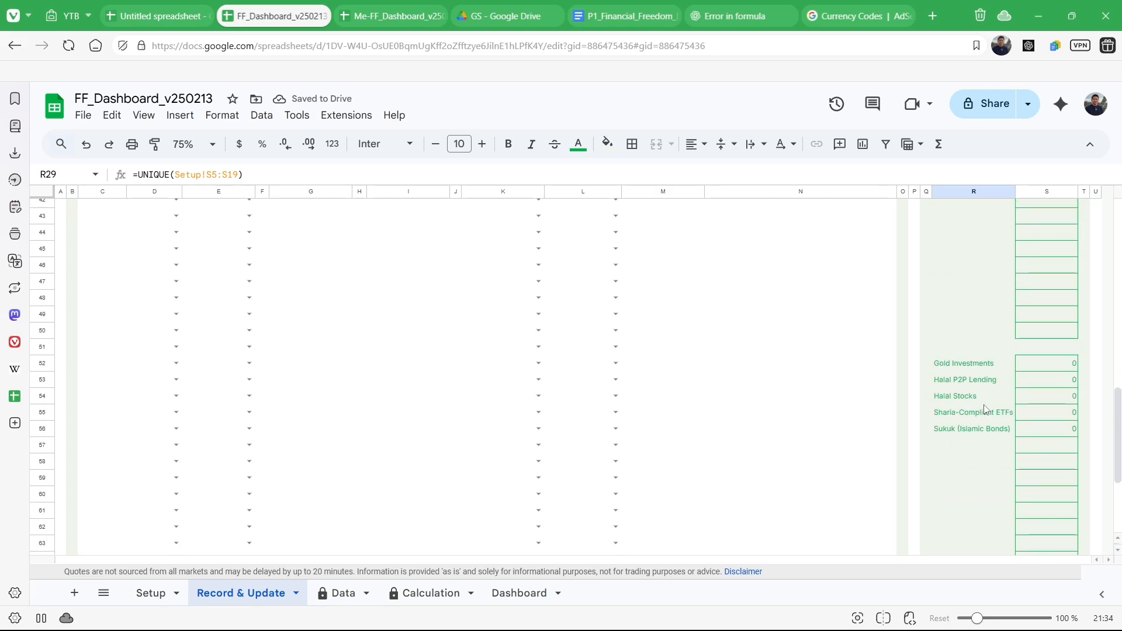
{"action": "scroll", "coordinate": [985, 412], "scroll_direction": "down", "scroll_amount": 4}
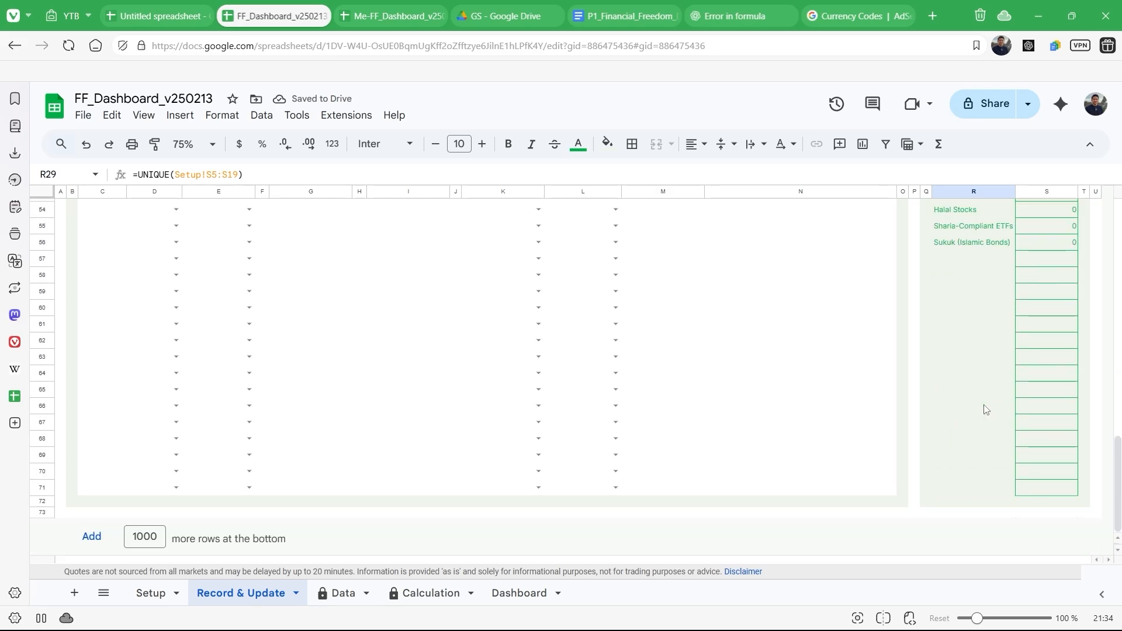
{"action": "left_click", "coordinate": [1000, 495], "text": "shift"}
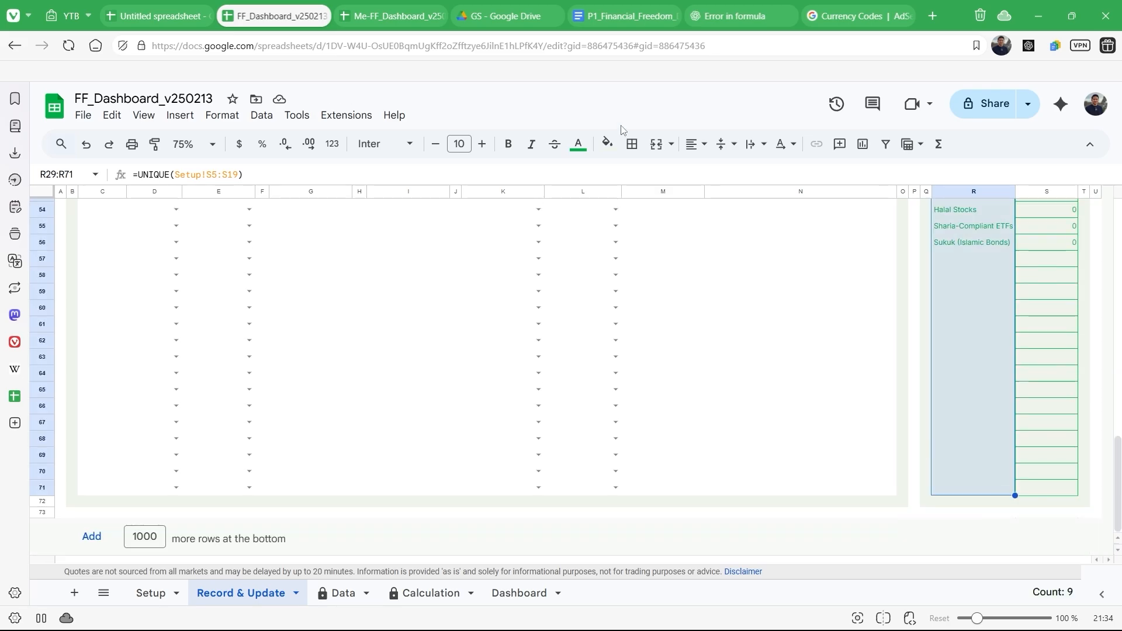
{"action": "left_click", "coordinate": [725, 145]}
{"action": "left_click", "coordinate": [745, 173]}
{"action": "scroll", "coordinate": [953, 334], "scroll_direction": "up", "scroll_amount": 10}
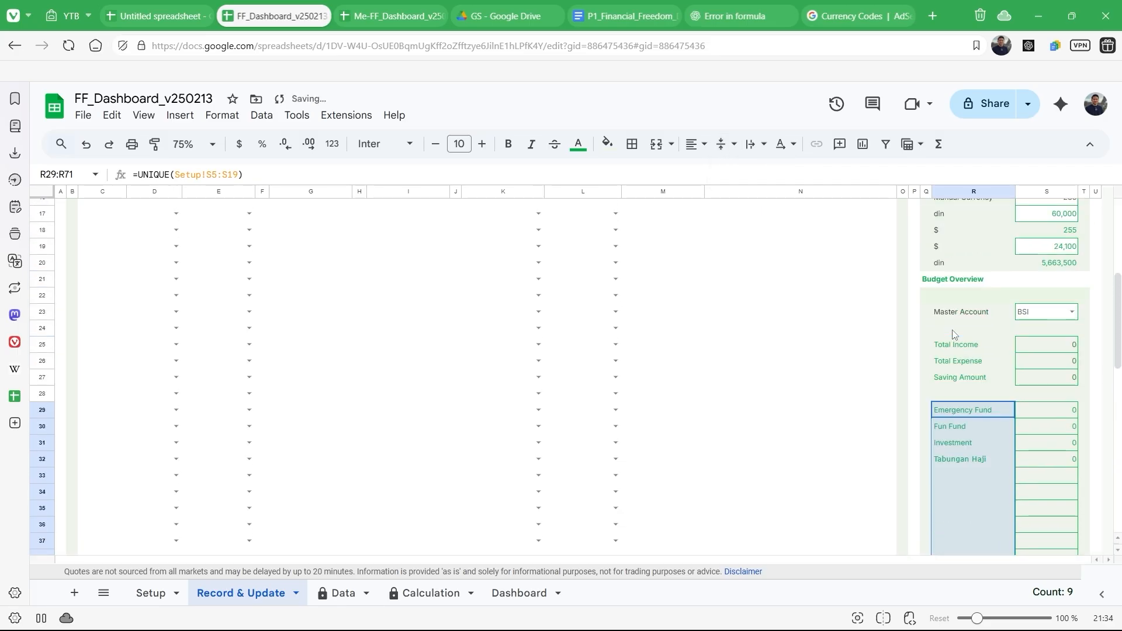
{"action": "left_click", "coordinate": [981, 382]}
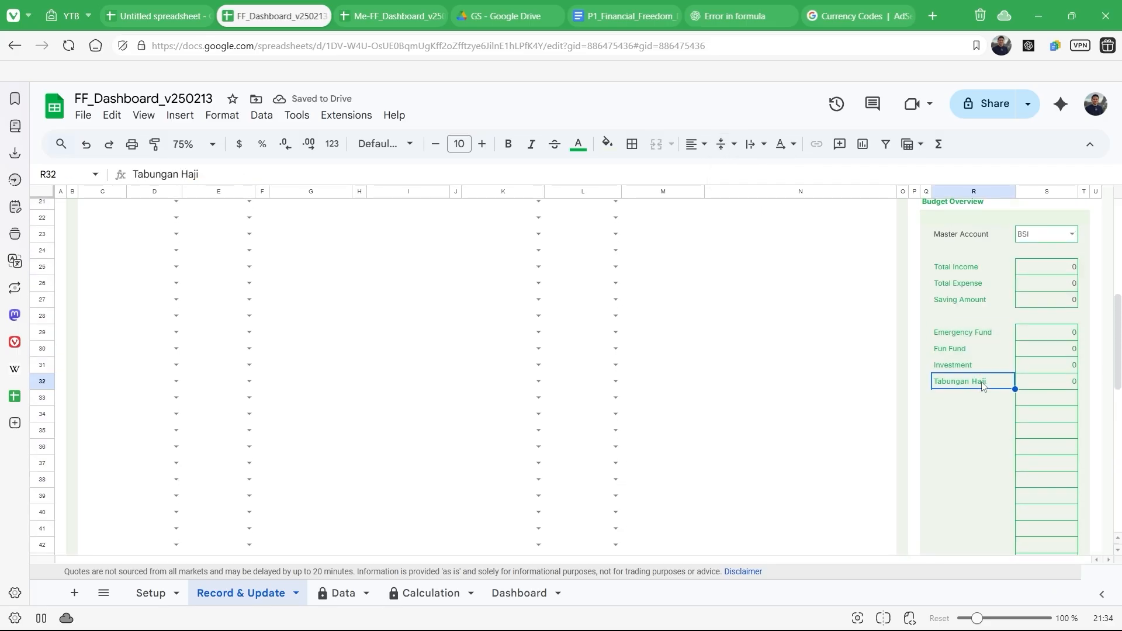
Step: Go to the Setup sheet and examine the Saving % allocations in T5:T8 and their sum
{"action": "left_click", "coordinate": [151, 593]}
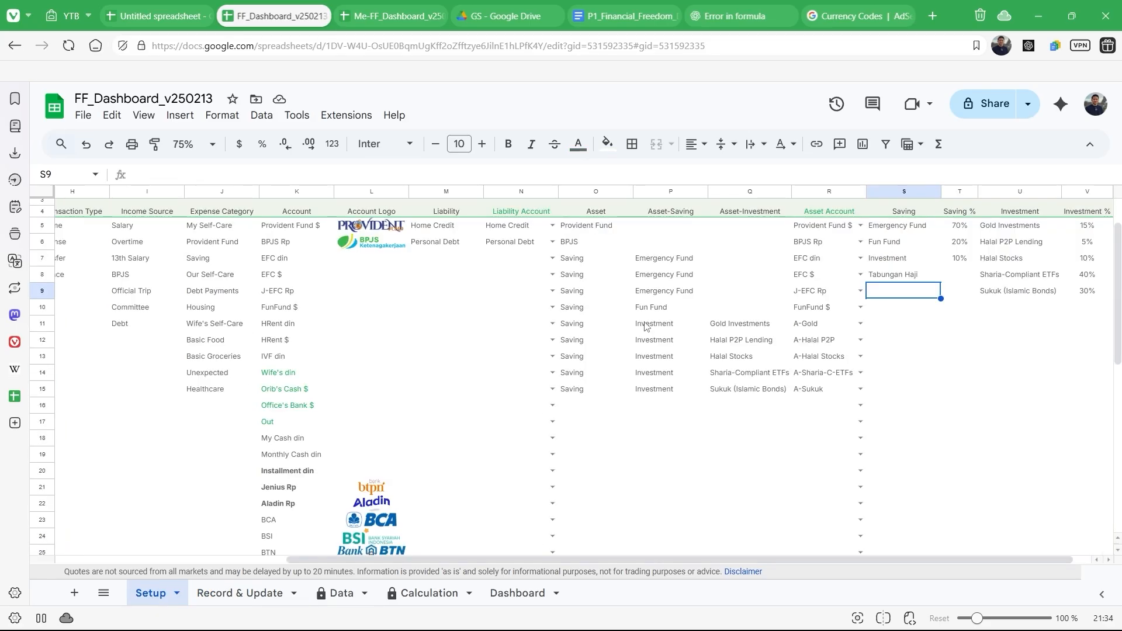
{"action": "left_click", "coordinate": [964, 228]}
{"action": "left_click_drag", "start_coordinate": [963, 228], "coordinate": [968, 284]}
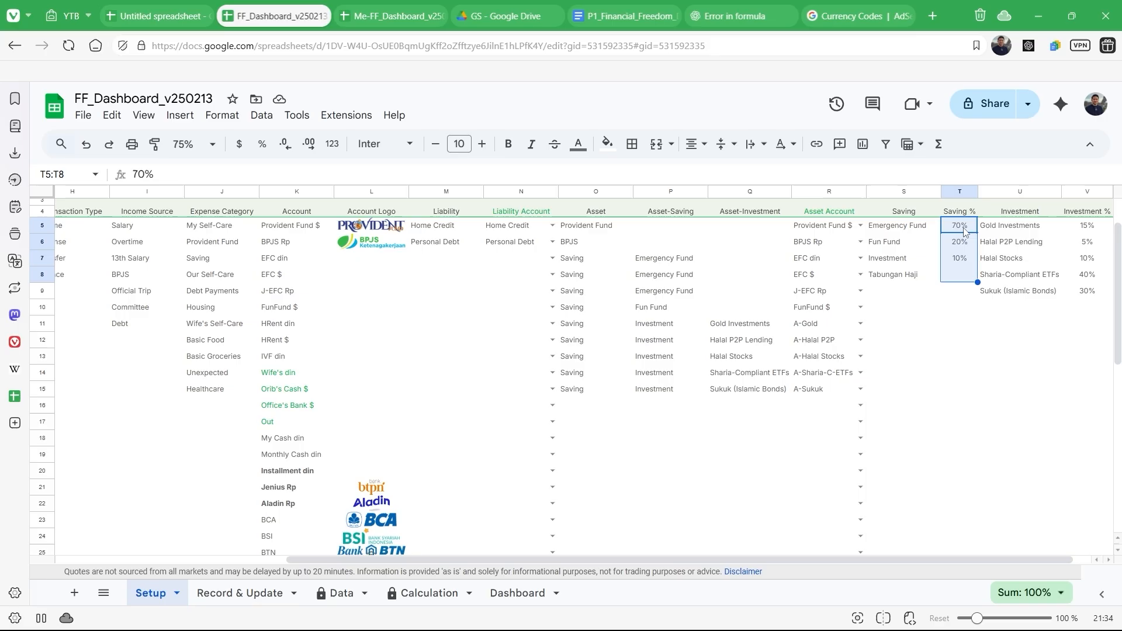
{"action": "left_click", "coordinate": [964, 233]}
{"action": "left_click", "coordinate": [964, 245]}
{"action": "left_click", "coordinate": [965, 261]}
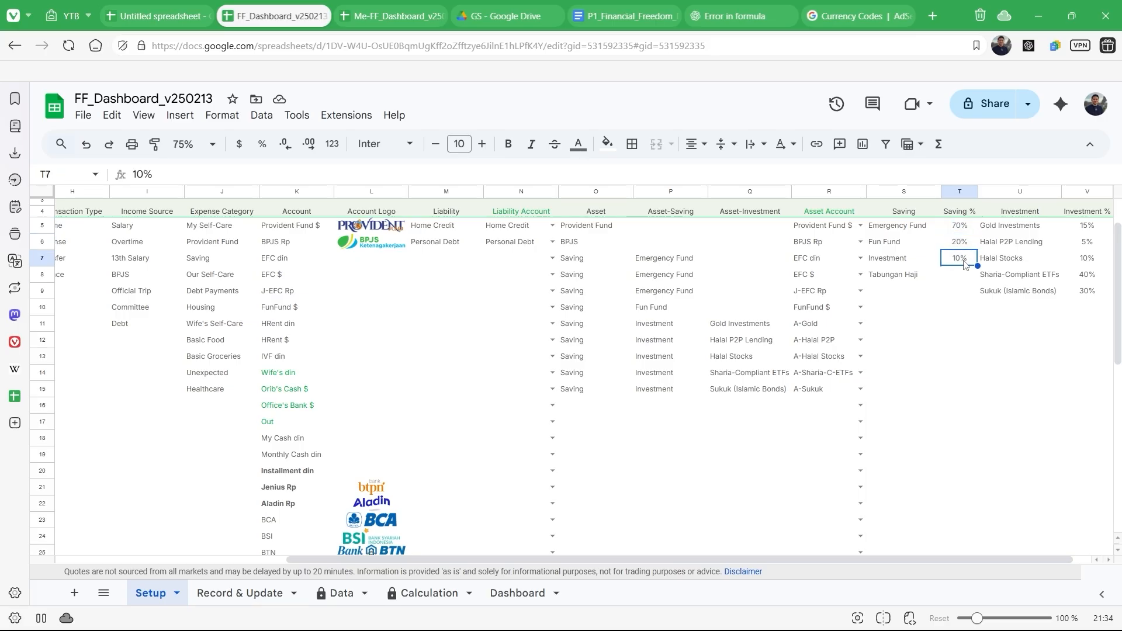
{"action": "left_click", "coordinate": [963, 280]}
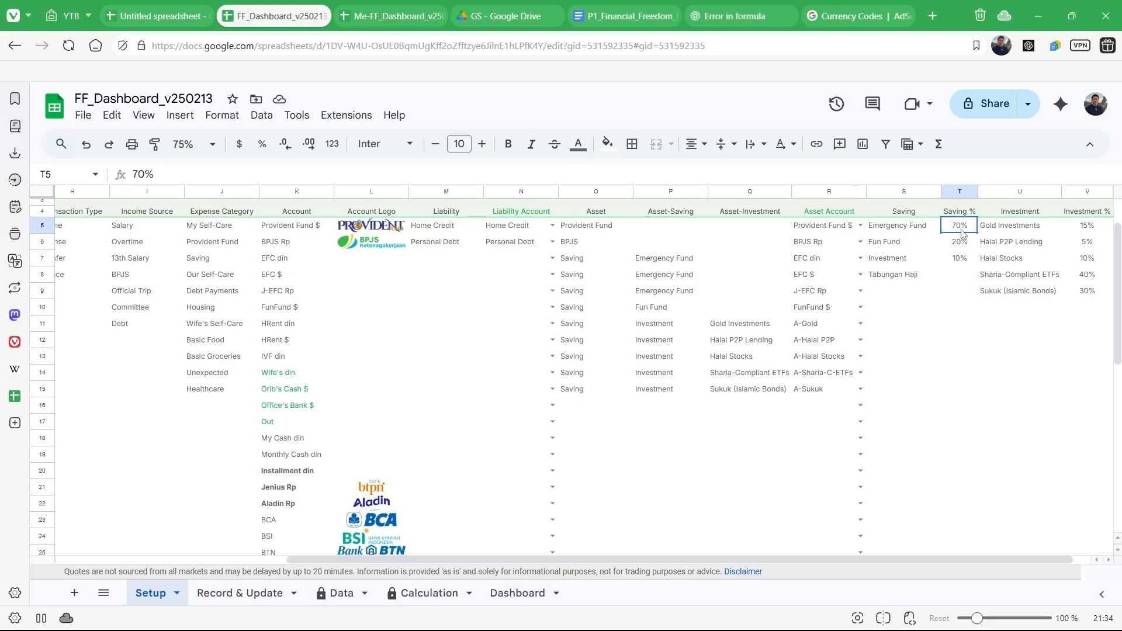
{"action": "left_click_drag", "start_coordinate": [965, 234], "coordinate": [962, 283]}
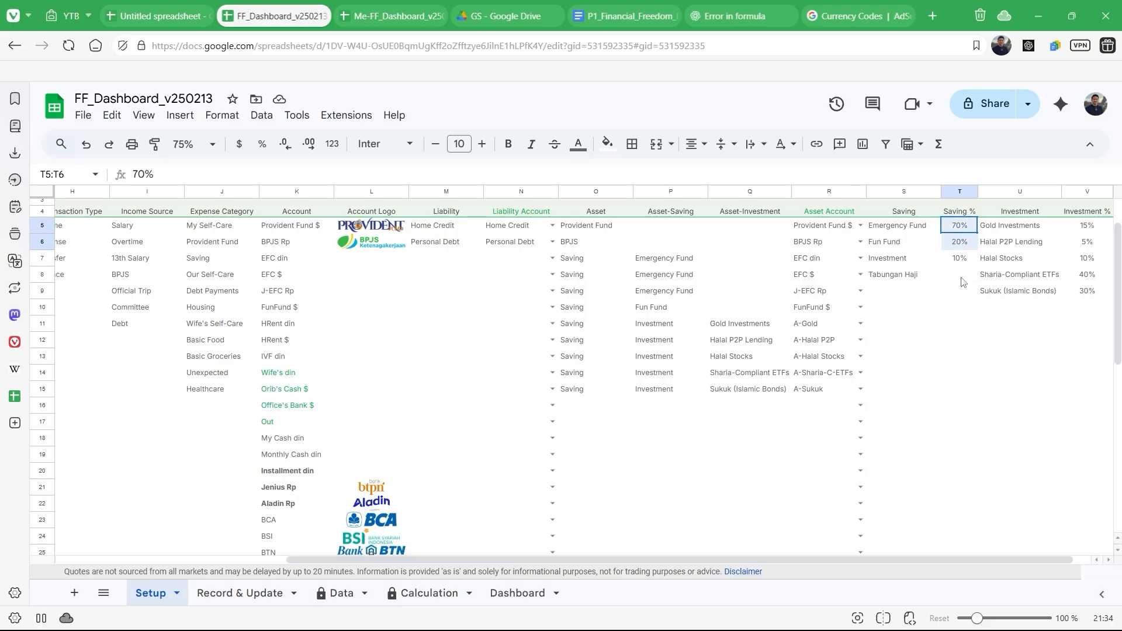
Step: Set the Emergency Fund's Saving % in T5 to 60%
{"action": "left_click", "coordinate": [958, 229]}
{"action": "type", "text": "60"}
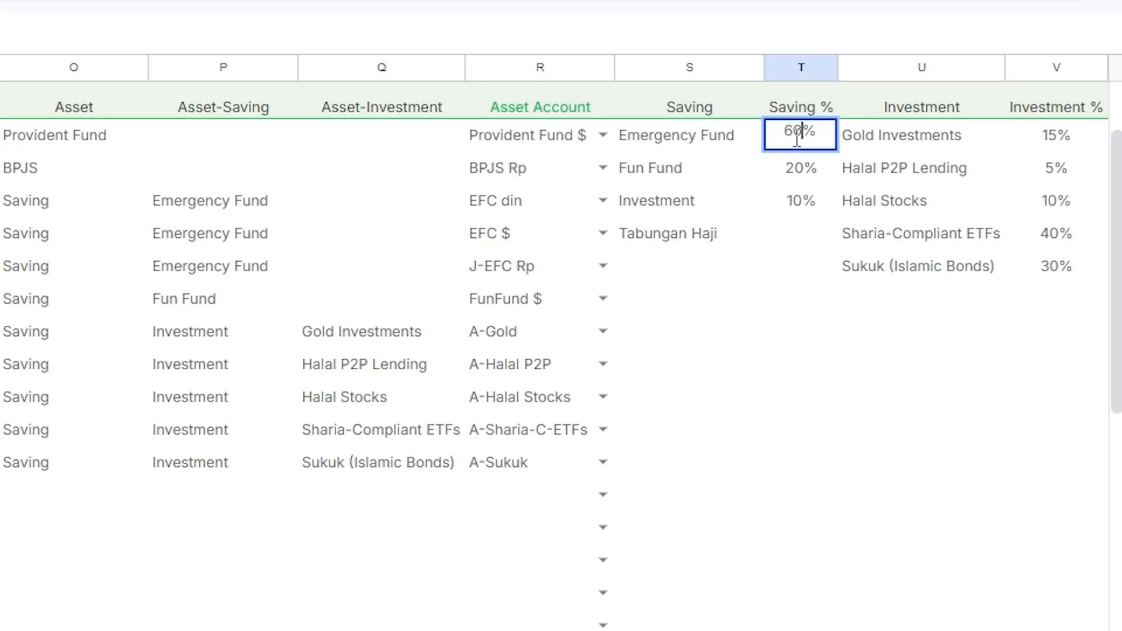
{"action": "type", "text": "%"}
{"action": "key", "text": "Return"}
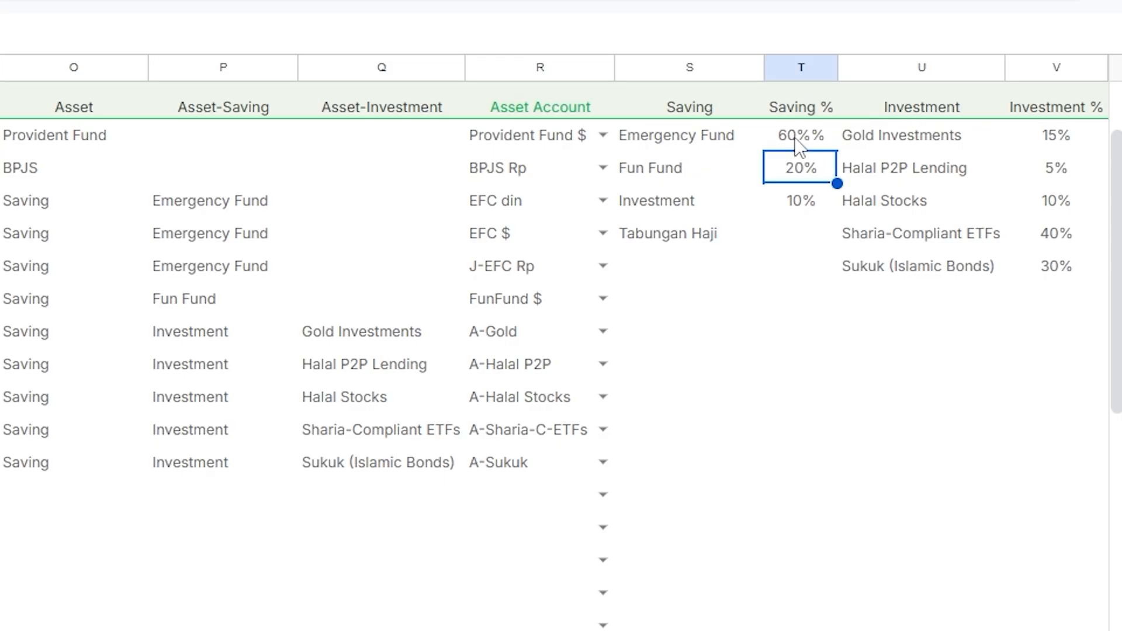
{"action": "left_click", "coordinate": [800, 145]}
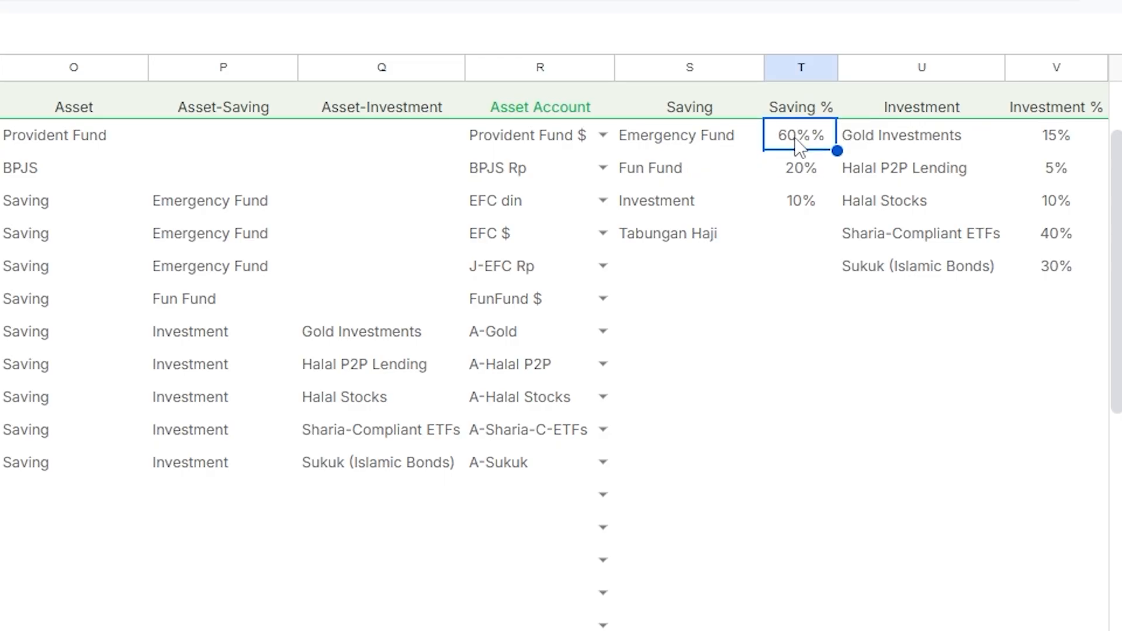
{"action": "type", "text": "60"}
{"action": "key", "text": "Return"}
{"action": "left_click", "coordinate": [796, 138]}
{"action": "double_click", "coordinate": [797, 138]}
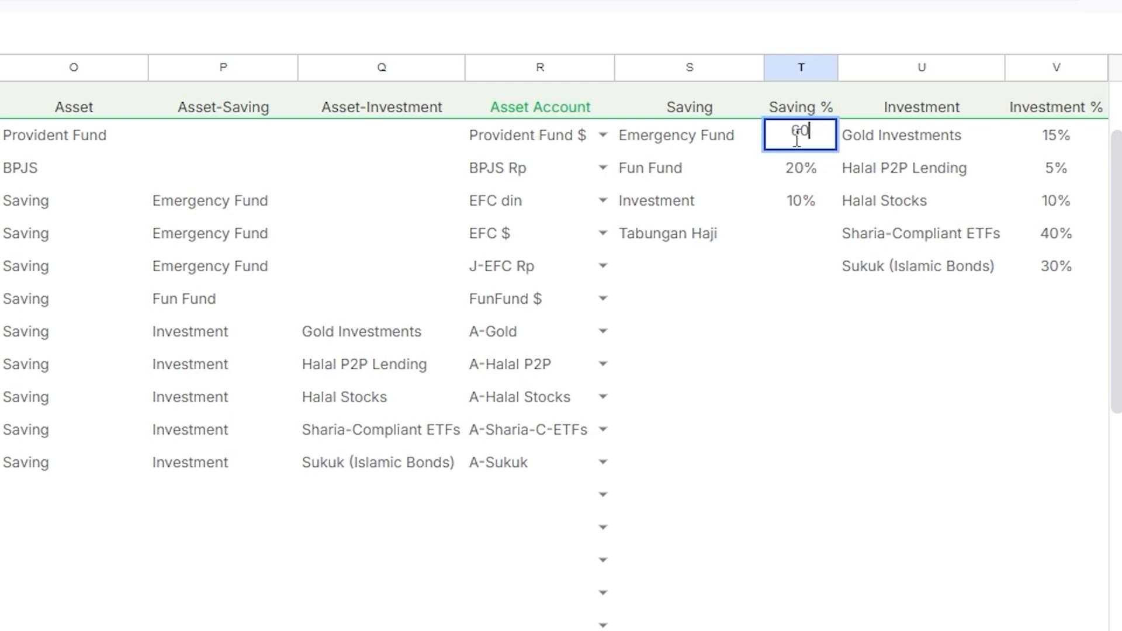
{"action": "type", "text": "%"}
{"action": "key", "text": "Return"}
Step: Set the Saving % for Tabungan Haji in T8 to 10%
{"action": "key", "text": "Down"}
{"action": "key", "text": "Down"}
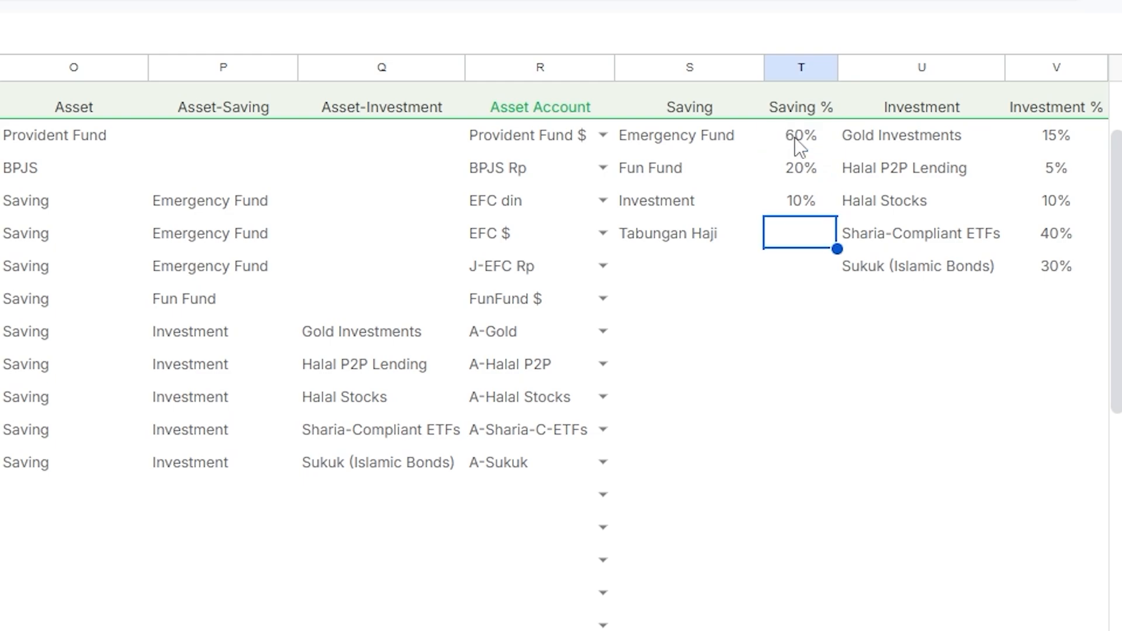
{"action": "type", "text": "10%"}
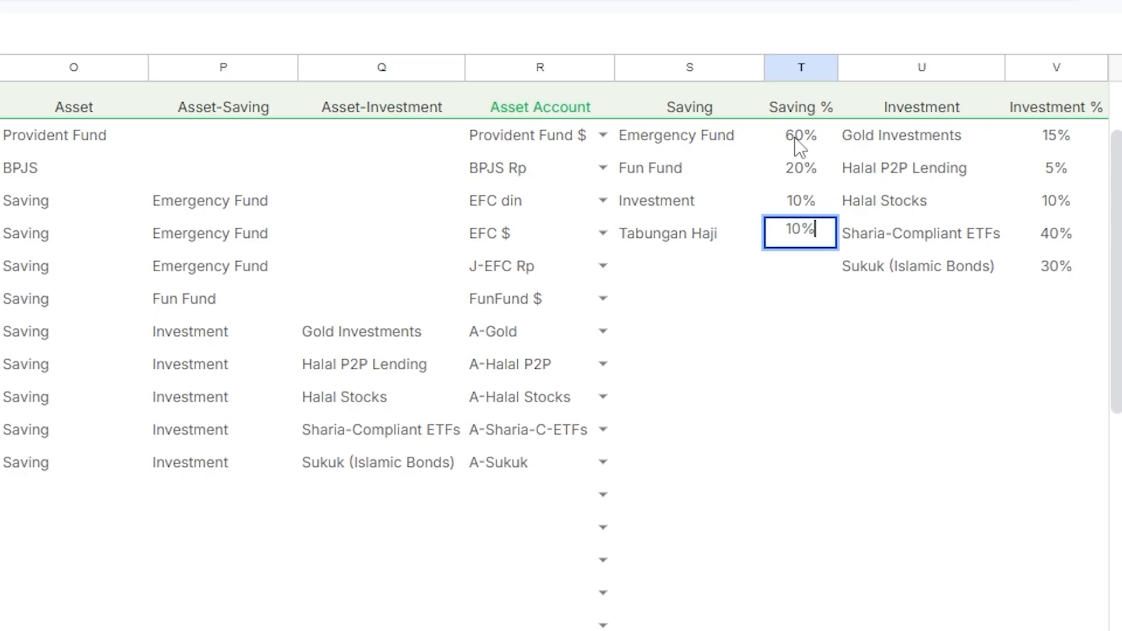
{"action": "key", "text": "Return"}
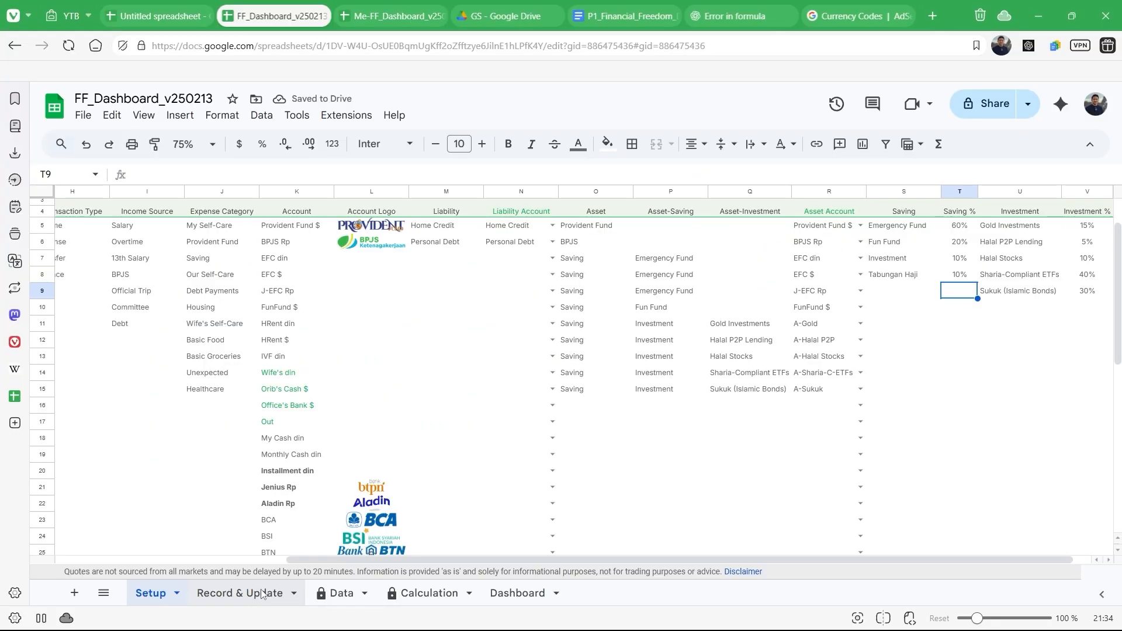
Step: Return to the Record & Update sheet and review the Total Income, Total Expense and Saving Amount cells in S25:S27
{"action": "left_click", "coordinate": [245, 593]}
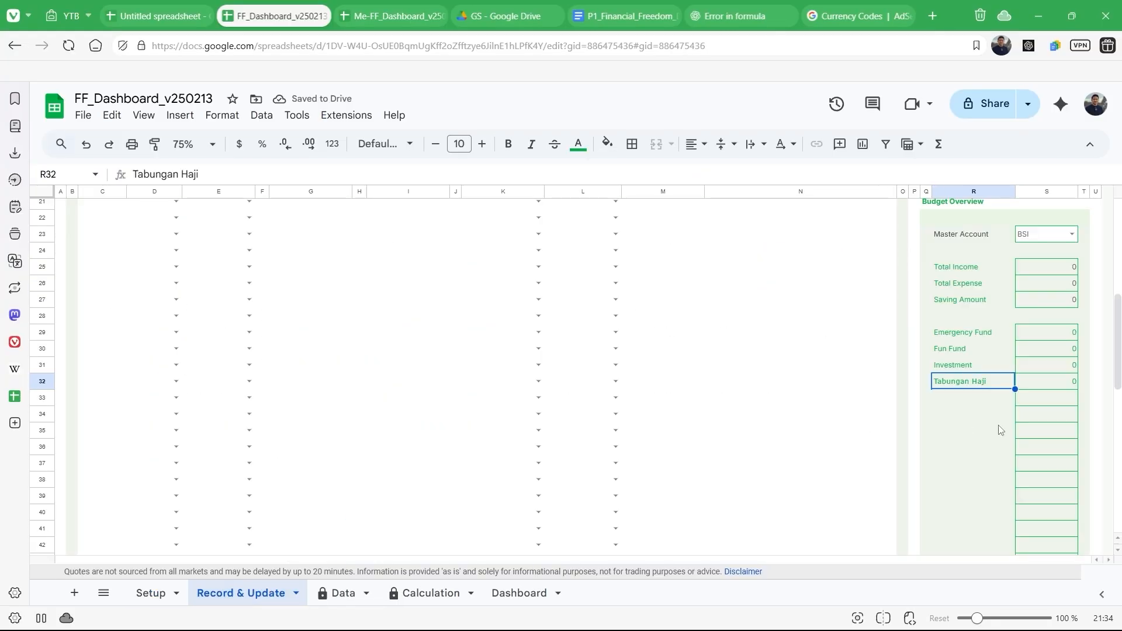
{"action": "left_click", "coordinate": [1043, 361]}
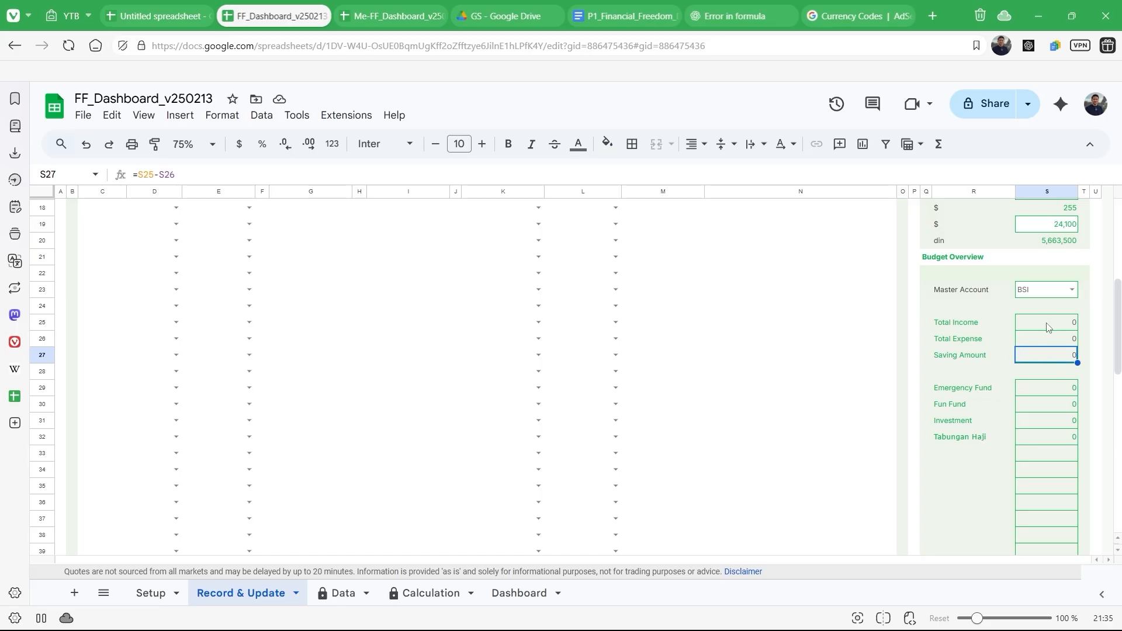
{"action": "left_click_drag", "start_coordinate": [1047, 323], "coordinate": [1049, 360]}
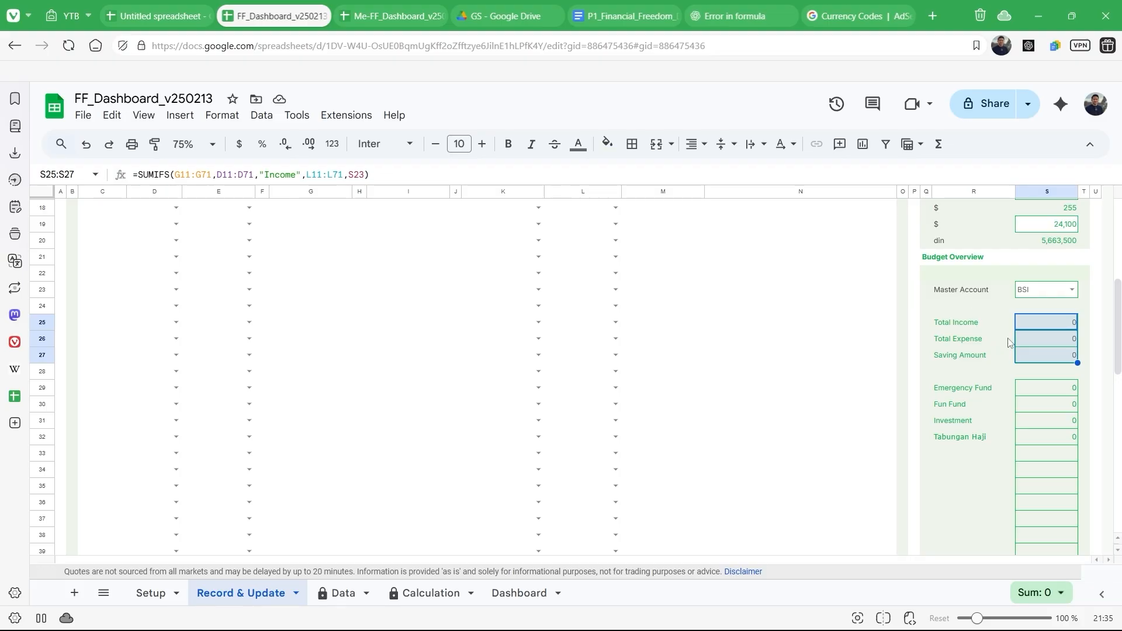
{"action": "left_click", "coordinate": [1065, 360]}
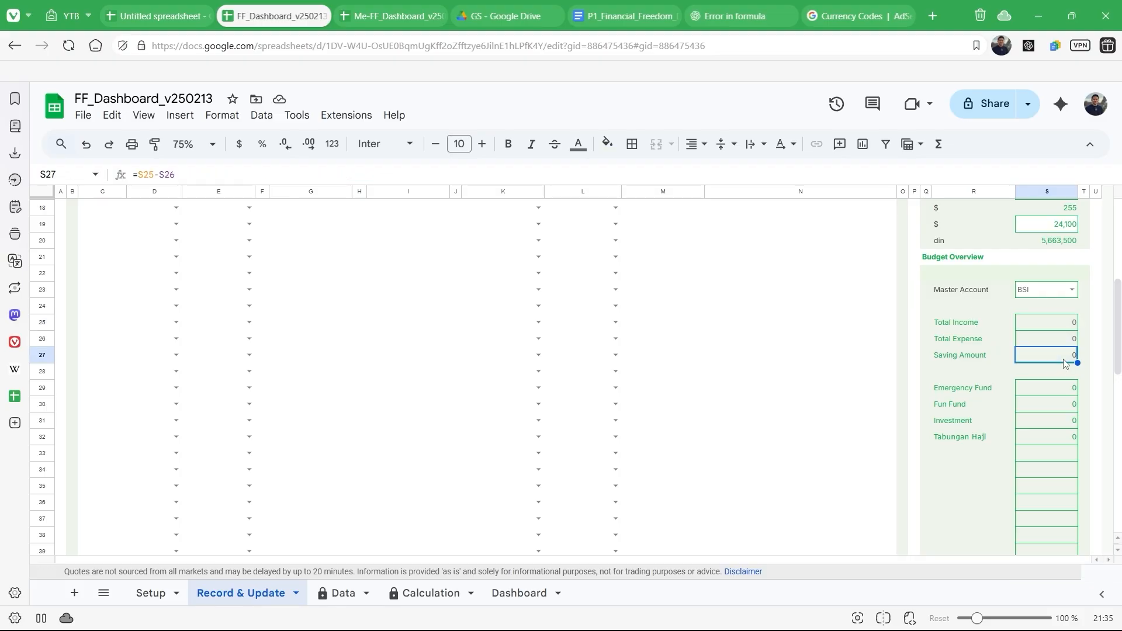
Step: Enter 1000000 as the Saving Amount in the Budget Overview and check the Emergency Fund allocation
{"action": "type", "text": "1000"}
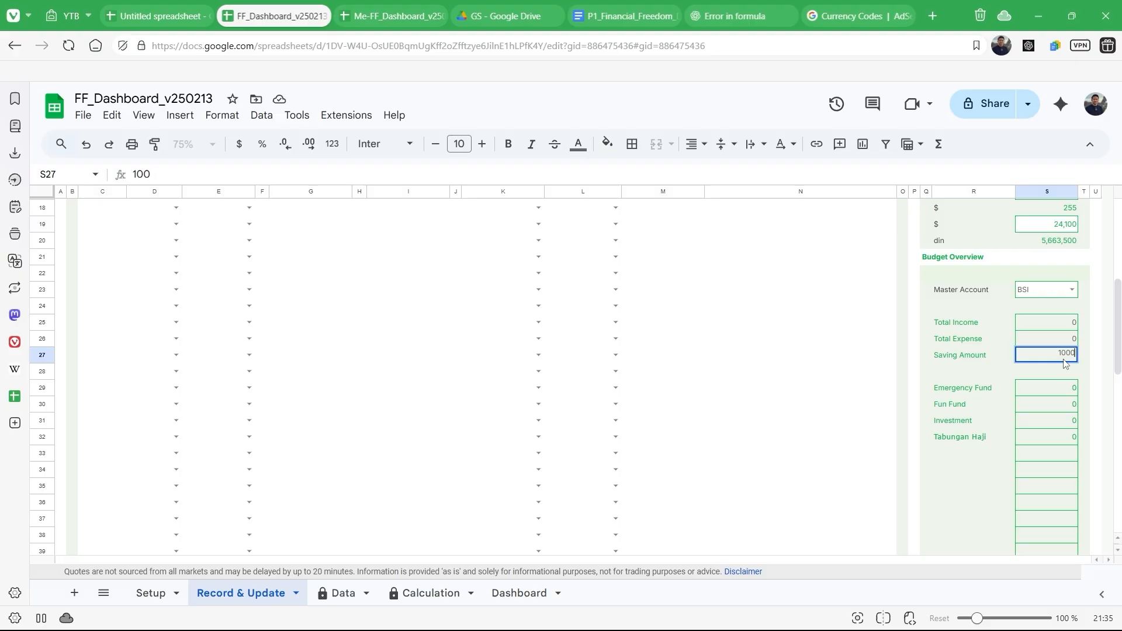
{"action": "type", "text": "000"}
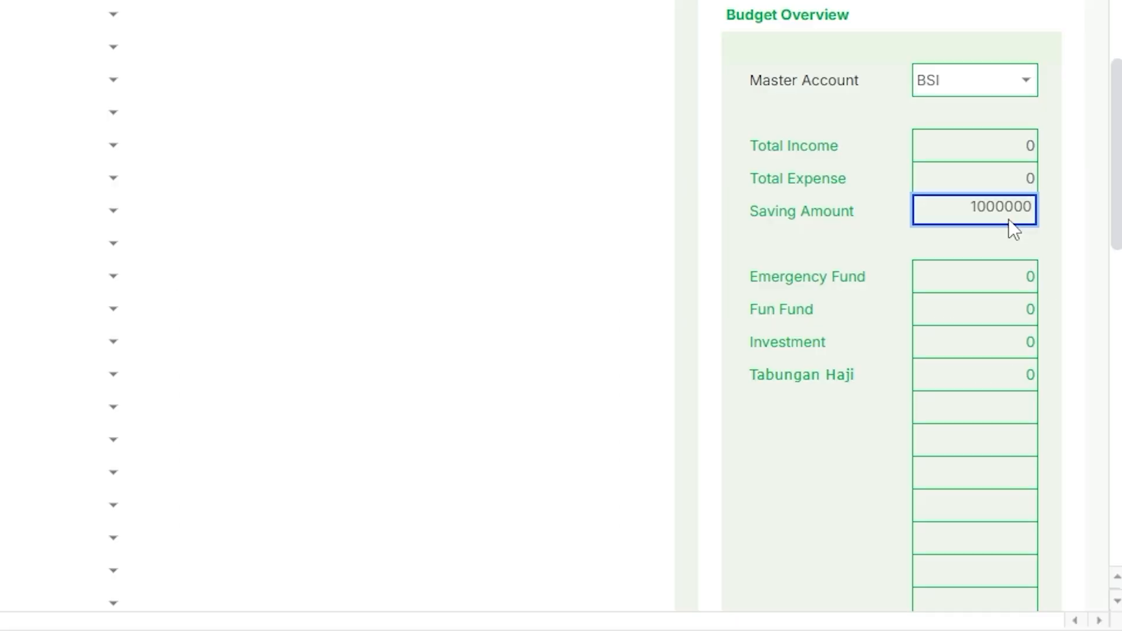
{"action": "key", "text": "Return"}
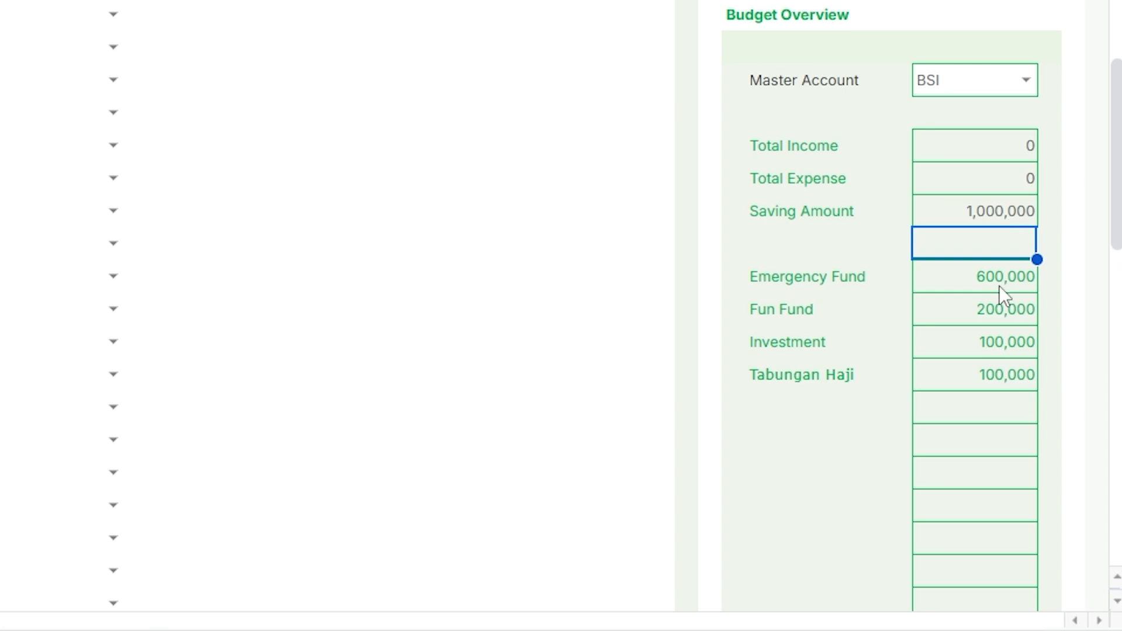
{"action": "left_click", "coordinate": [1016, 282]}
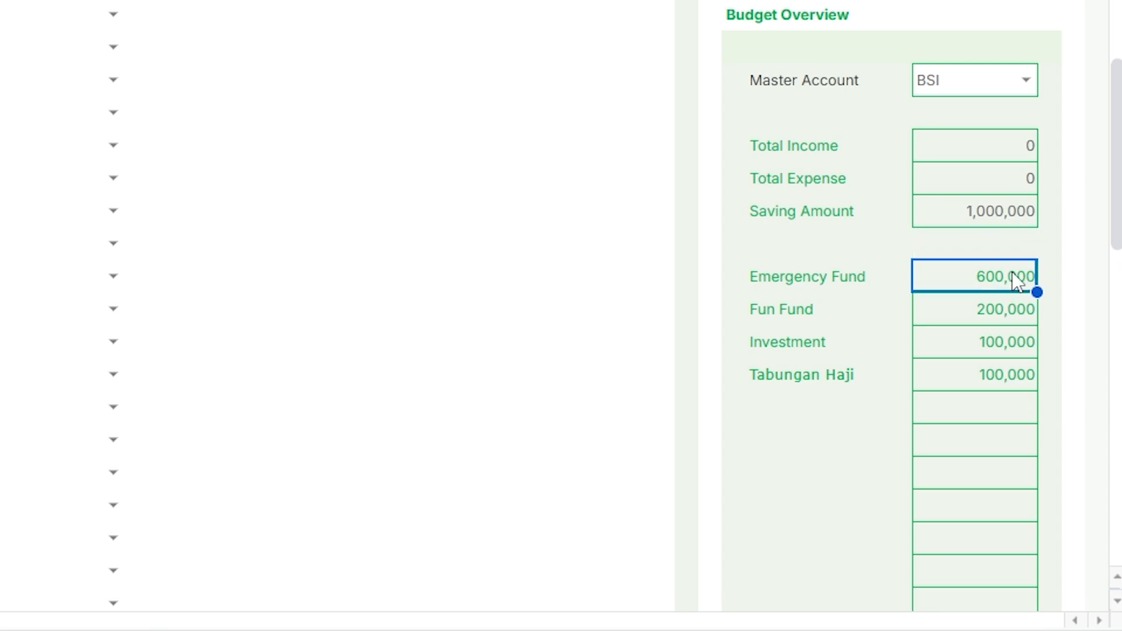
Step: Raise the Saving Amount in the Budget Overview to 10000000
{"action": "left_click", "coordinate": [1002, 220]}
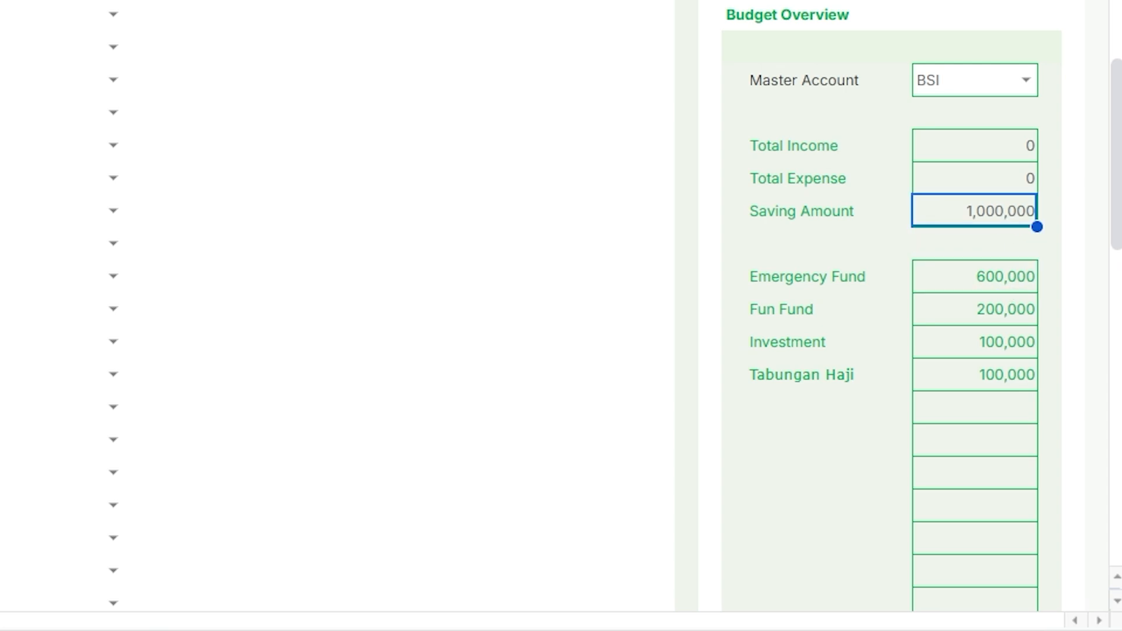
{"action": "key", "text": "F2"}
{"action": "type", "text": "0"}
{"action": "key", "text": "Return"}
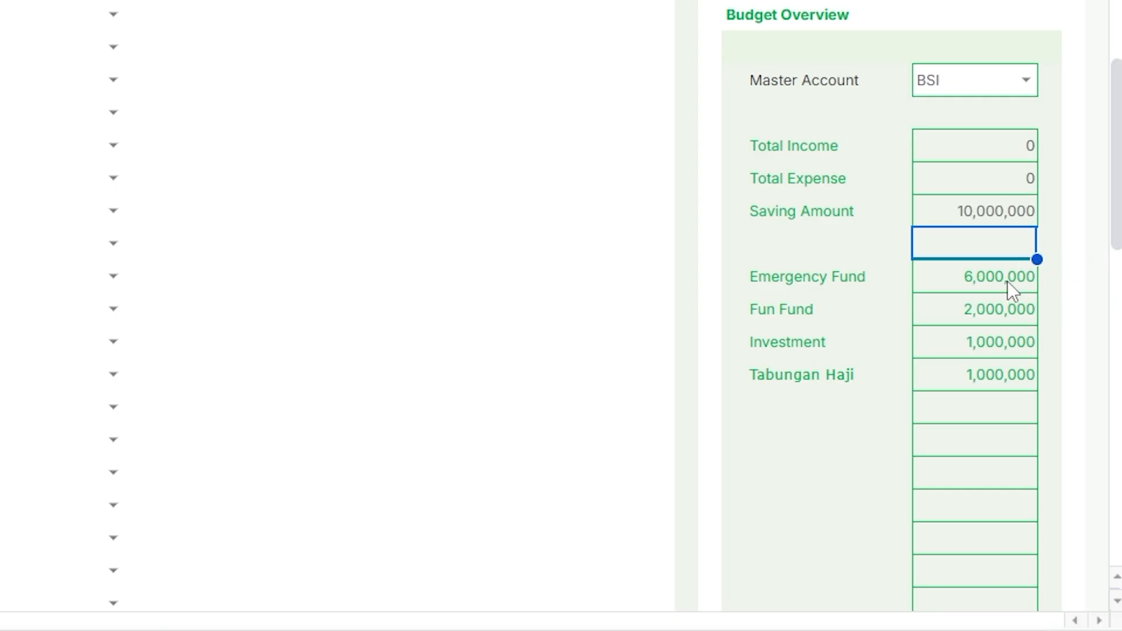
Step: Review each fund's allocation and the empty rows below them, and compare them with the saving percentages on the Setup sheet
{"action": "left_click", "coordinate": [833, 280]}
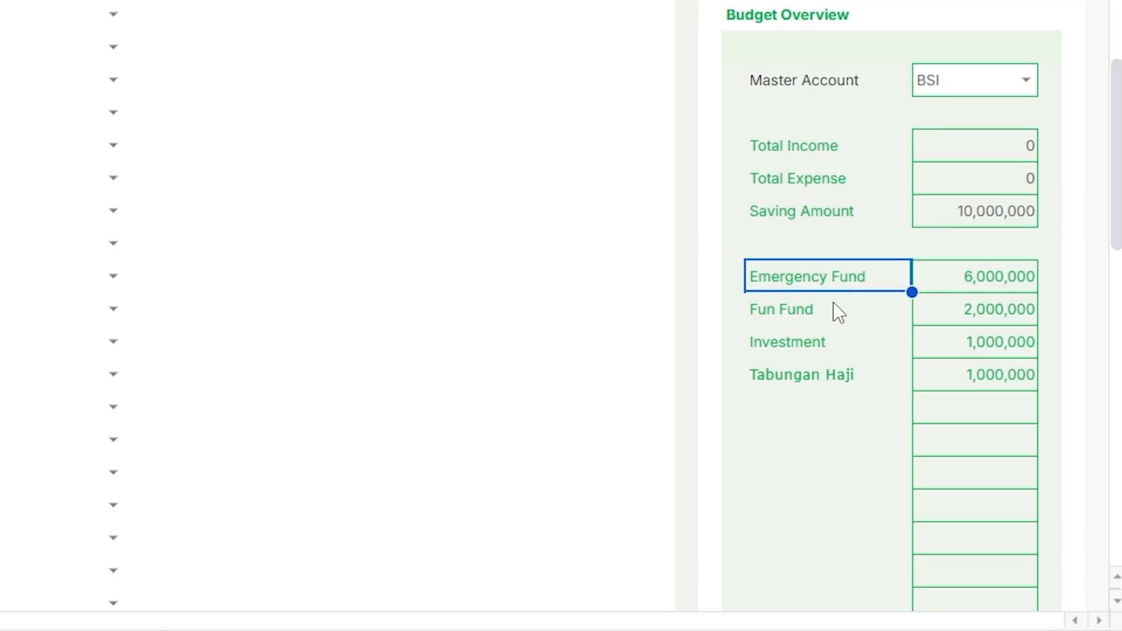
{"action": "left_click", "coordinate": [844, 319]}
{"action": "left_click", "coordinate": [951, 310]}
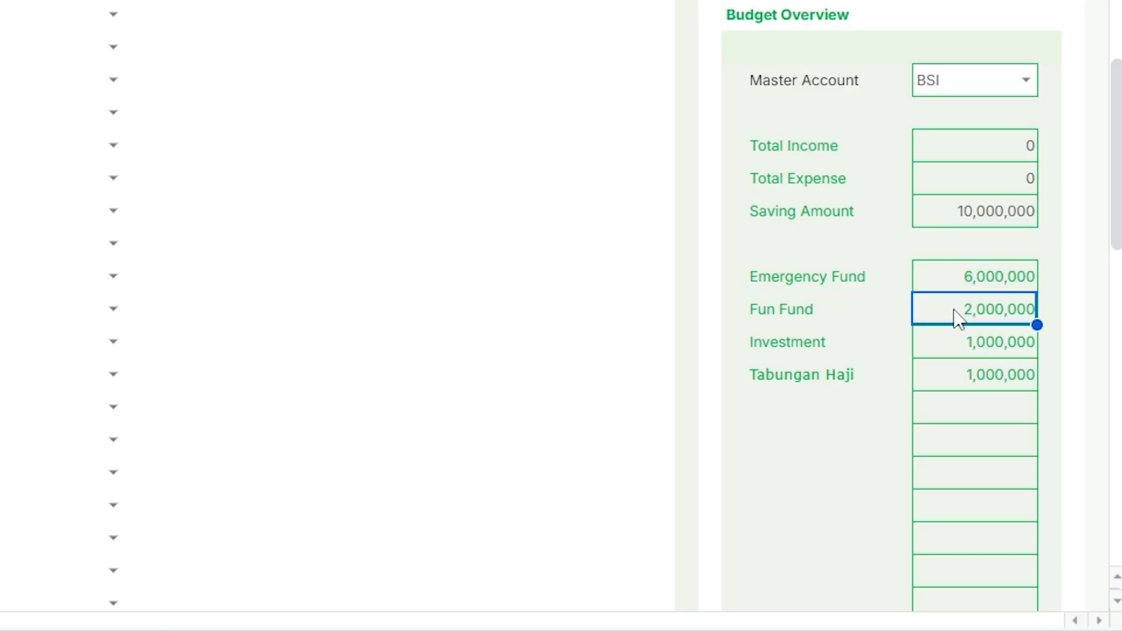
{"action": "left_click", "coordinate": [987, 350]}
{"action": "left_click", "coordinate": [996, 384]}
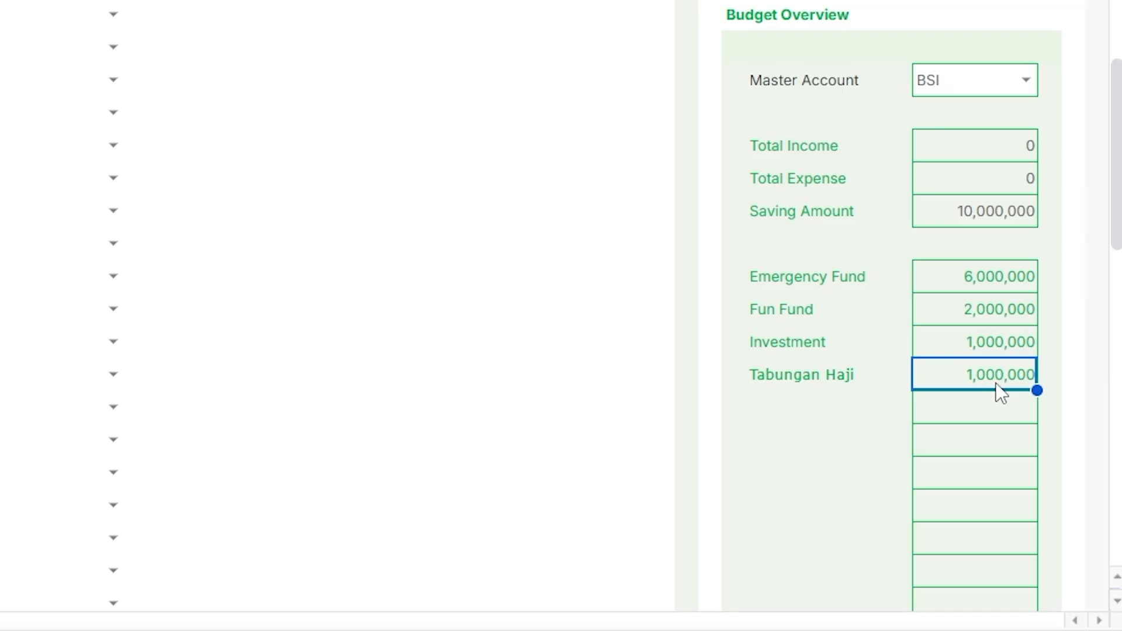
{"action": "left_click_drag", "start_coordinate": [840, 408], "coordinate": [858, 571]}
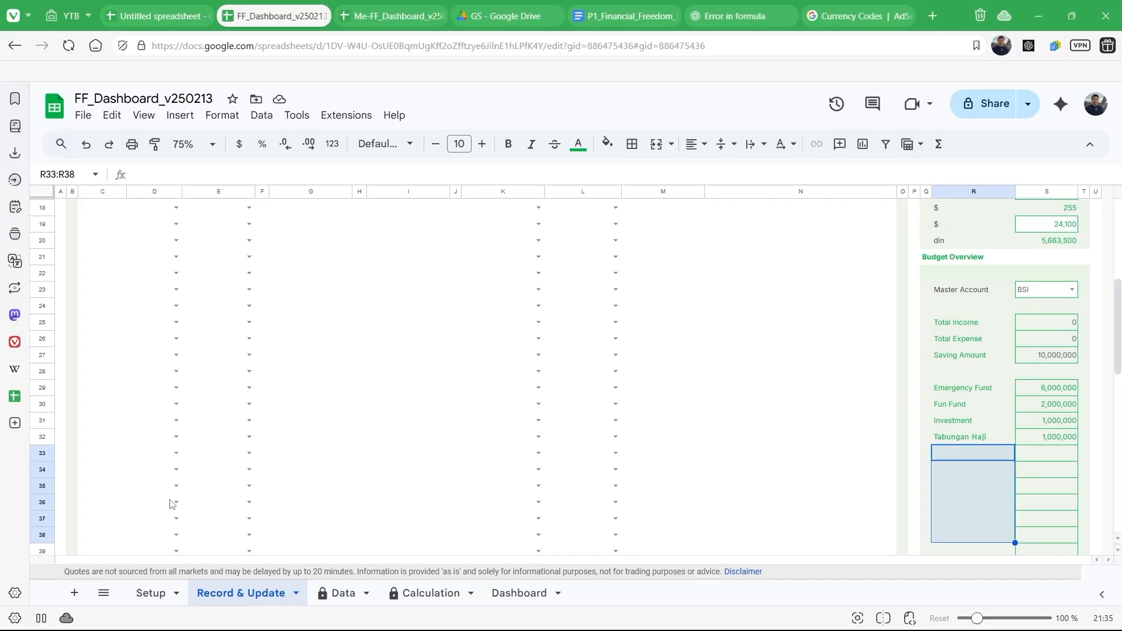
{"action": "left_click", "coordinate": [153, 592]}
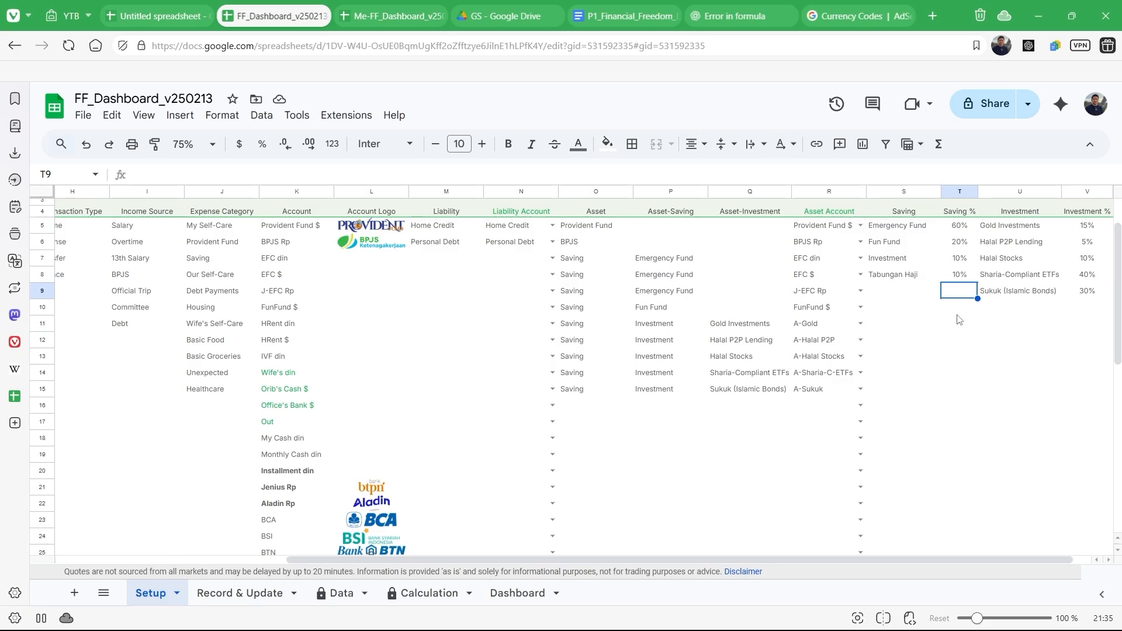
{"action": "left_click", "coordinate": [228, 596]}
Step: Compare the Investment allocation on the Record & Update sheet with the breakdown by investment type further down
{"action": "scroll", "coordinate": [959, 549], "scroll_direction": "down", "scroll_amount": 8}
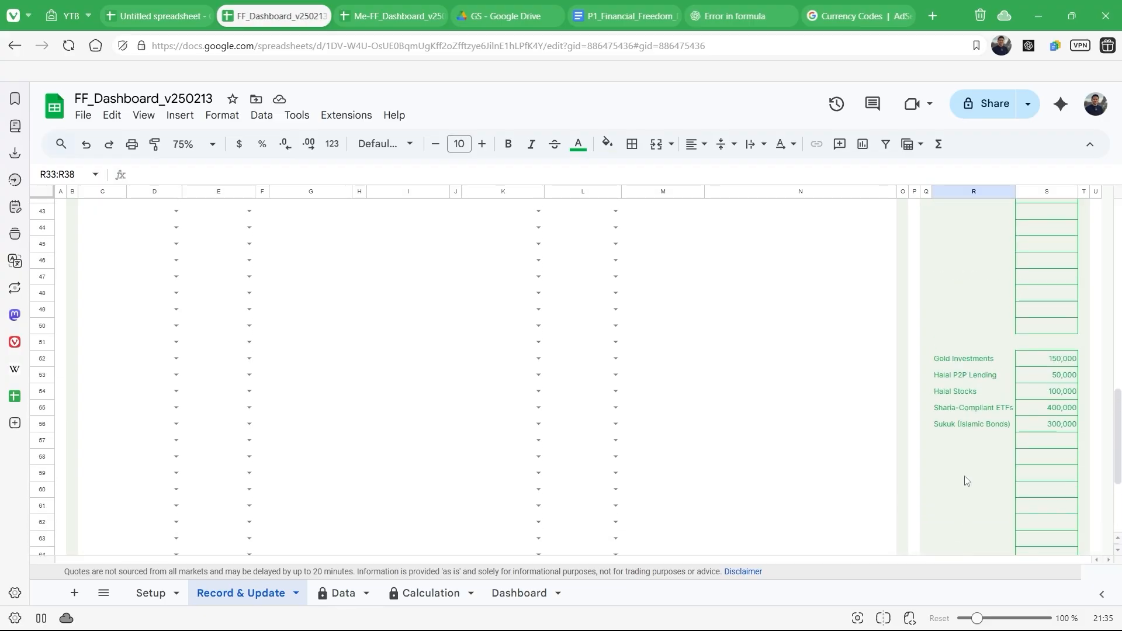
{"action": "scroll", "coordinate": [980, 374], "scroll_direction": "up", "scroll_amount": 8}
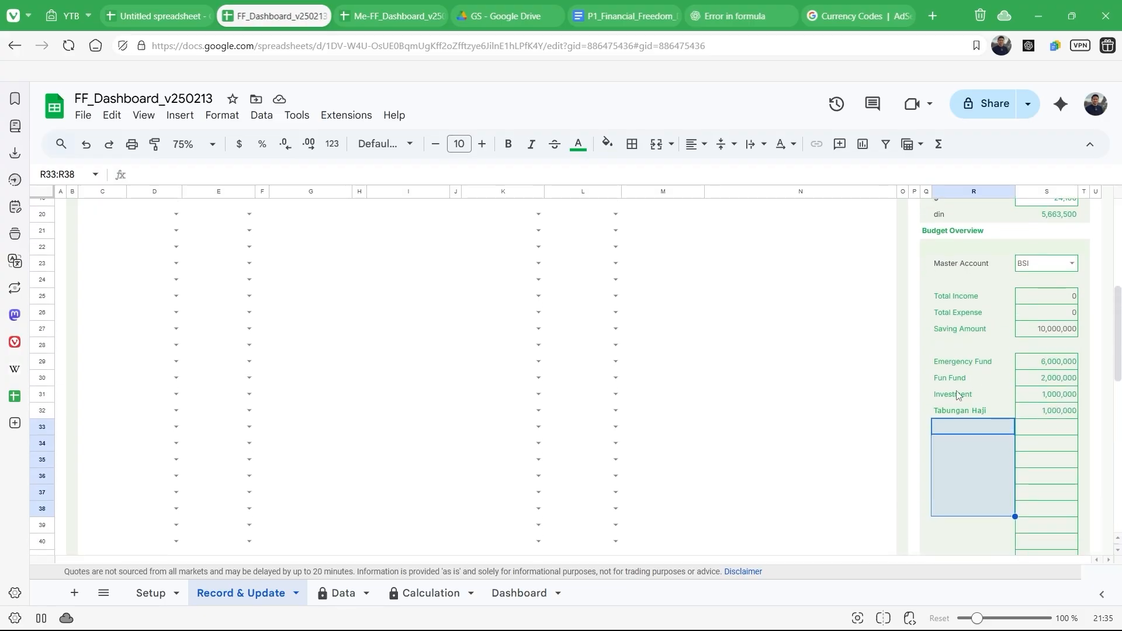
{"action": "left_click", "coordinate": [956, 396]}
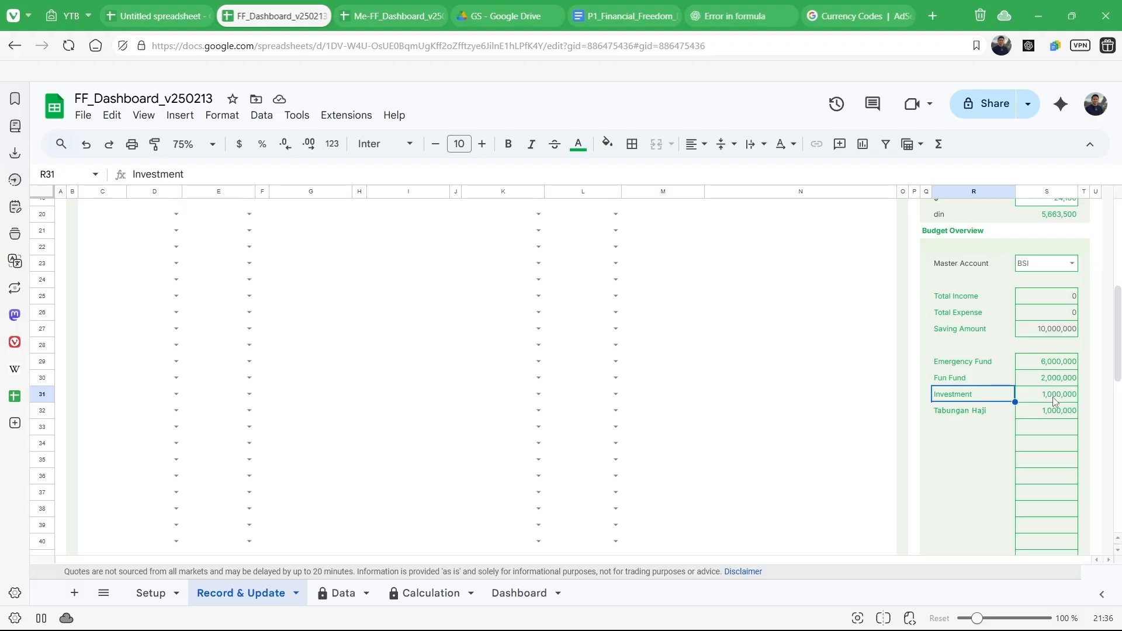
{"action": "scroll", "coordinate": [1054, 401], "scroll_direction": "down", "scroll_amount": 7}
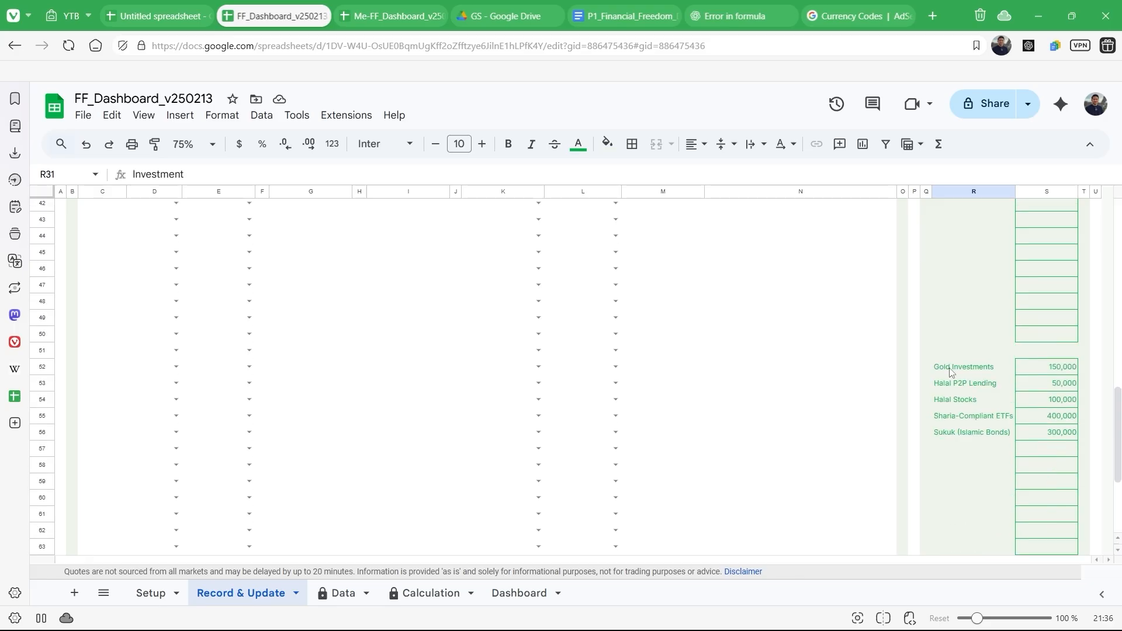
{"action": "left_click_drag", "start_coordinate": [950, 372], "coordinate": [975, 437]}
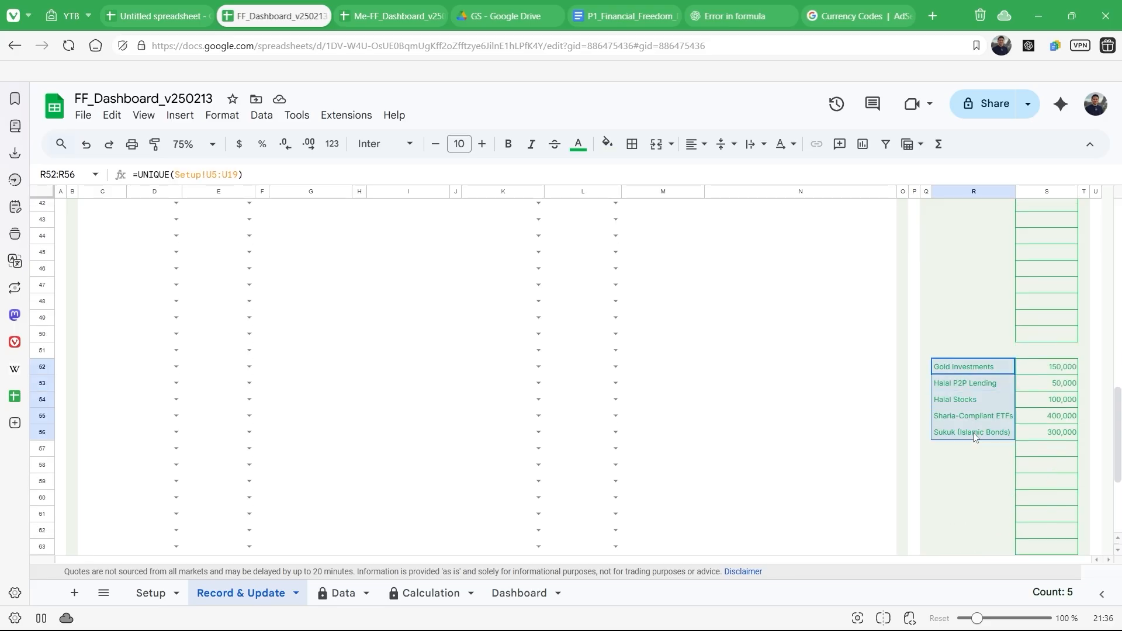
{"action": "scroll", "coordinate": [1052, 314], "scroll_direction": "up", "scroll_amount": 5}
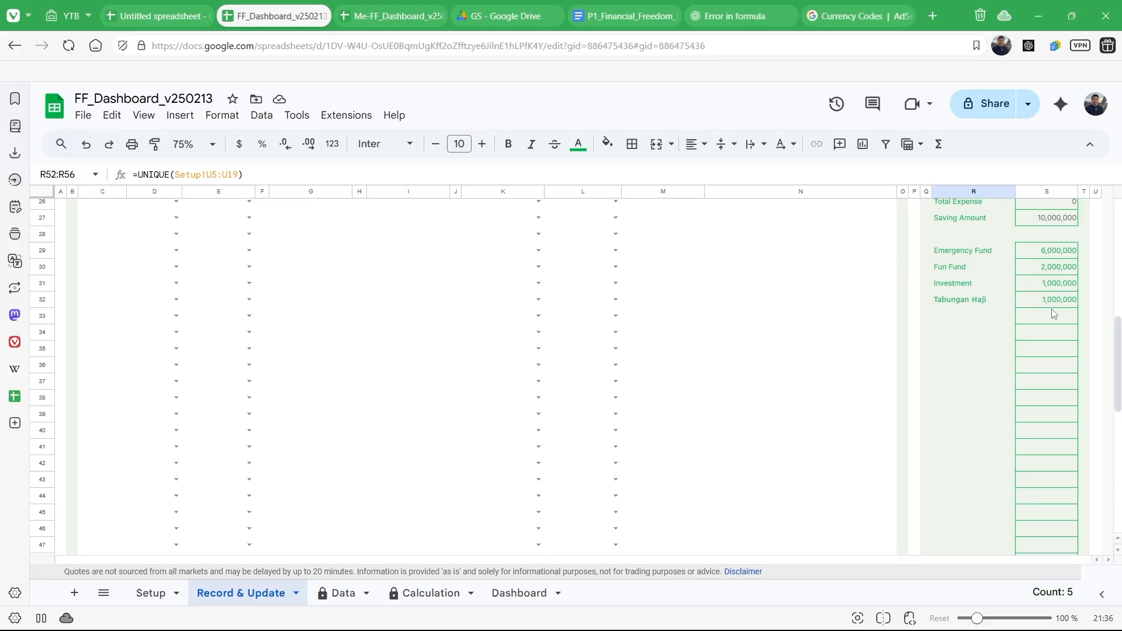
{"action": "scroll", "coordinate": [1054, 314], "scroll_direction": "down", "scroll_amount": 5}
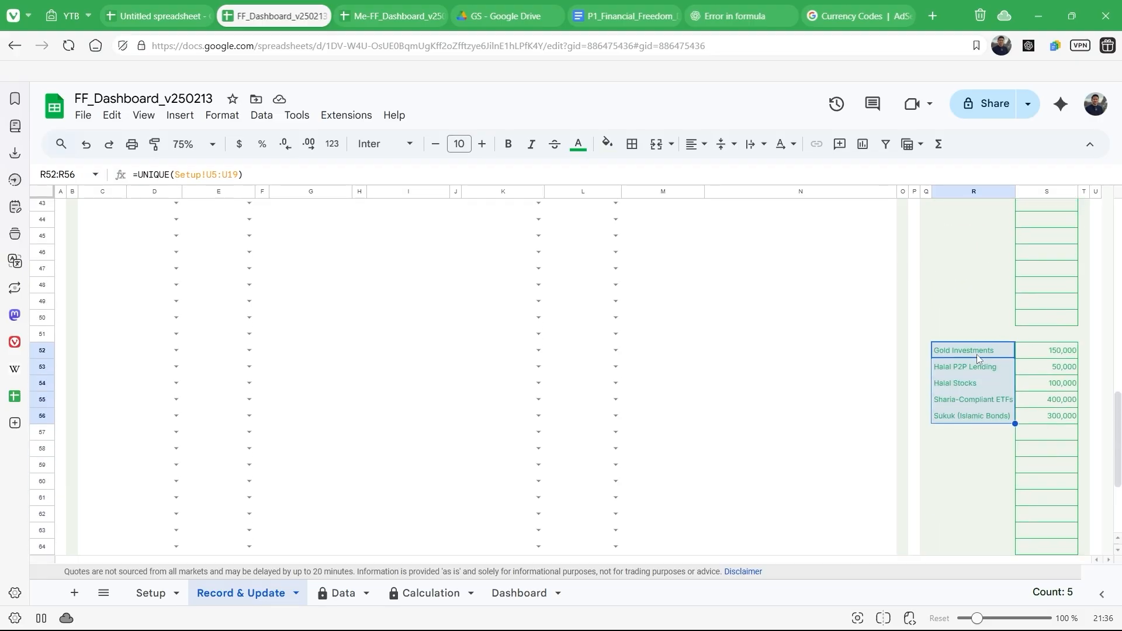
{"action": "left_click", "coordinate": [977, 355]}
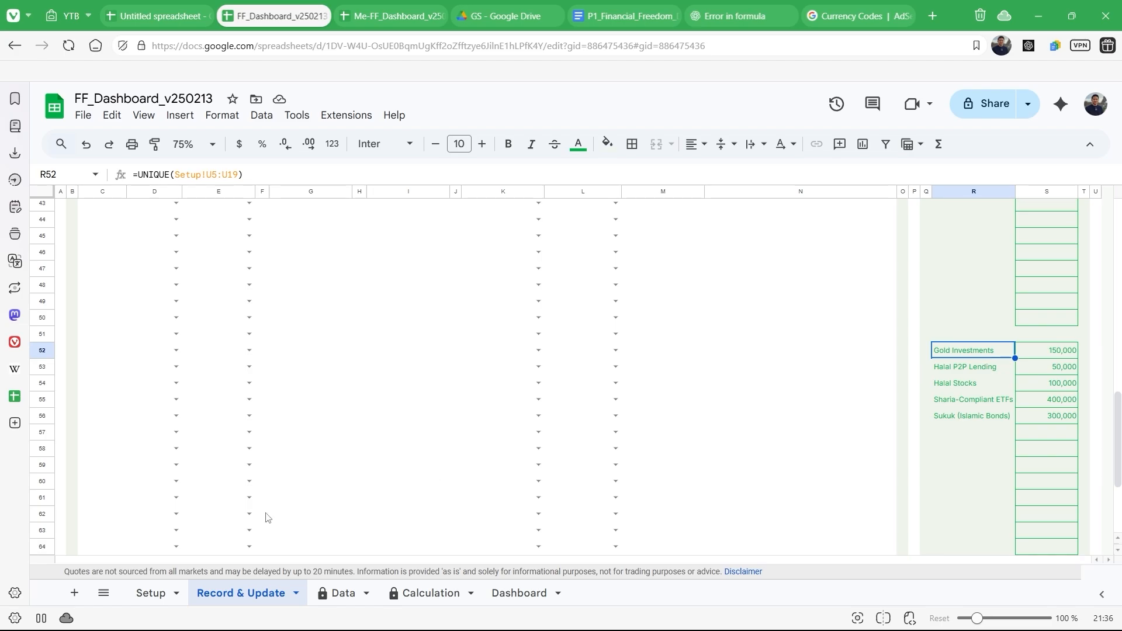
Step: Examine the investment types and their percentages on the Setup sheet, then return to the Record & Update sheet
{"action": "left_click", "coordinate": [145, 600]}
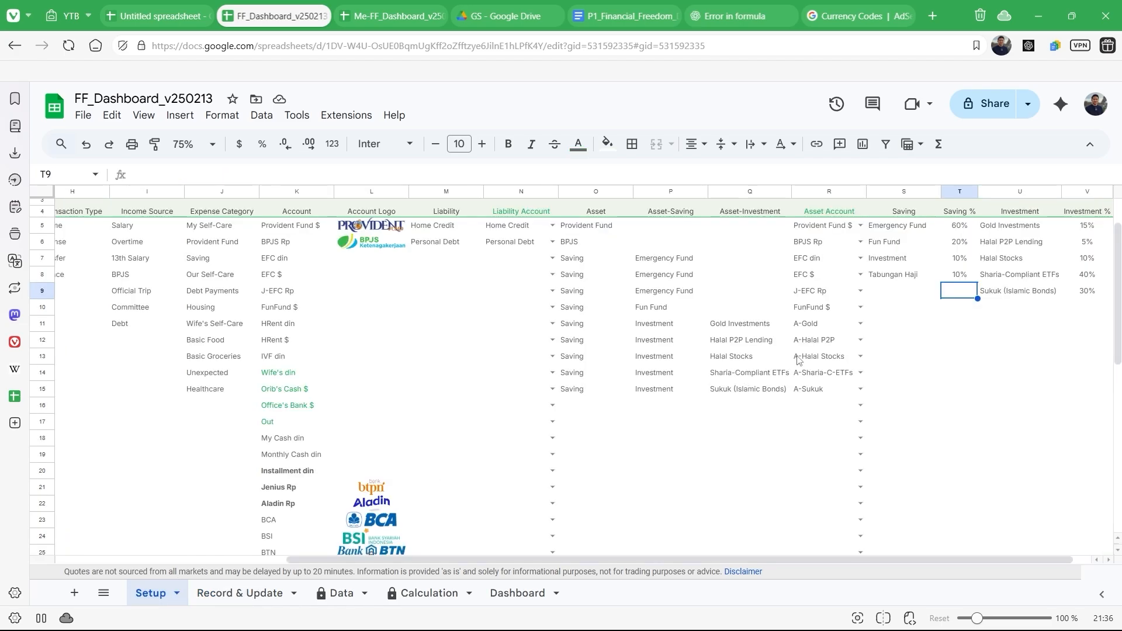
{"action": "scroll", "coordinate": [798, 359], "scroll_direction": "right", "scroll_amount": 1}
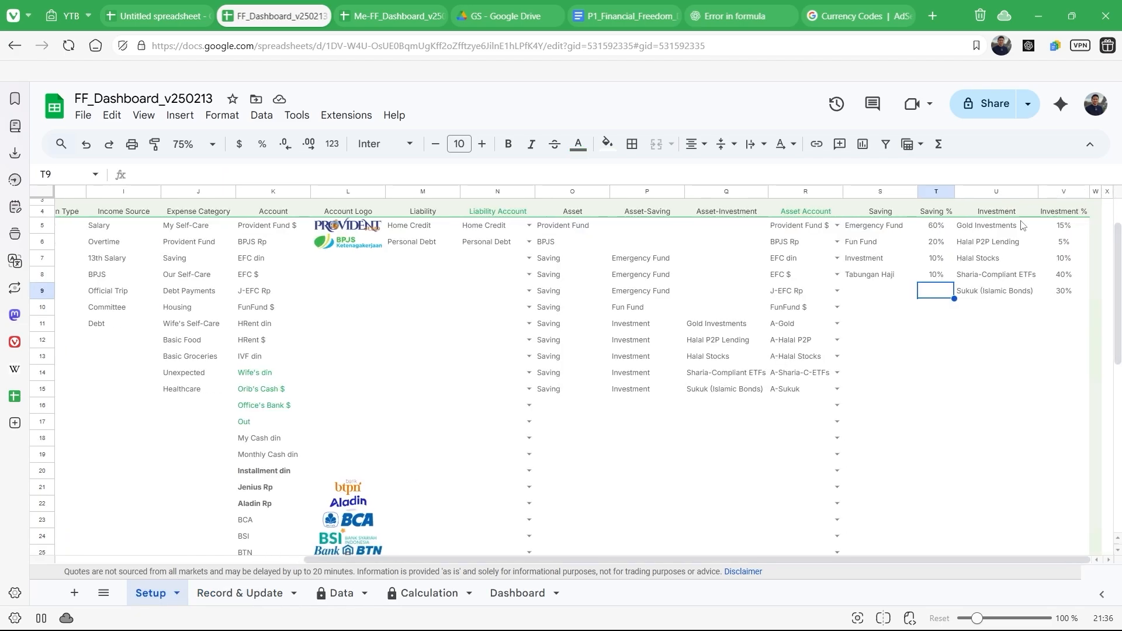
{"action": "left_click_drag", "start_coordinate": [1007, 232], "coordinate": [1073, 294]}
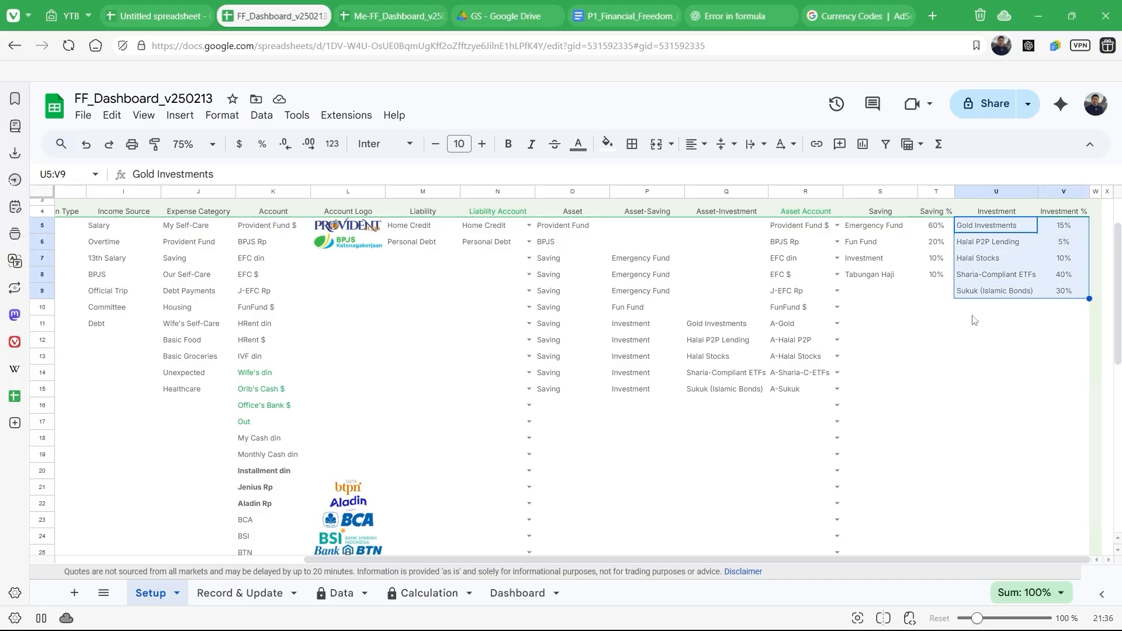
{"action": "left_click", "coordinate": [246, 594]}
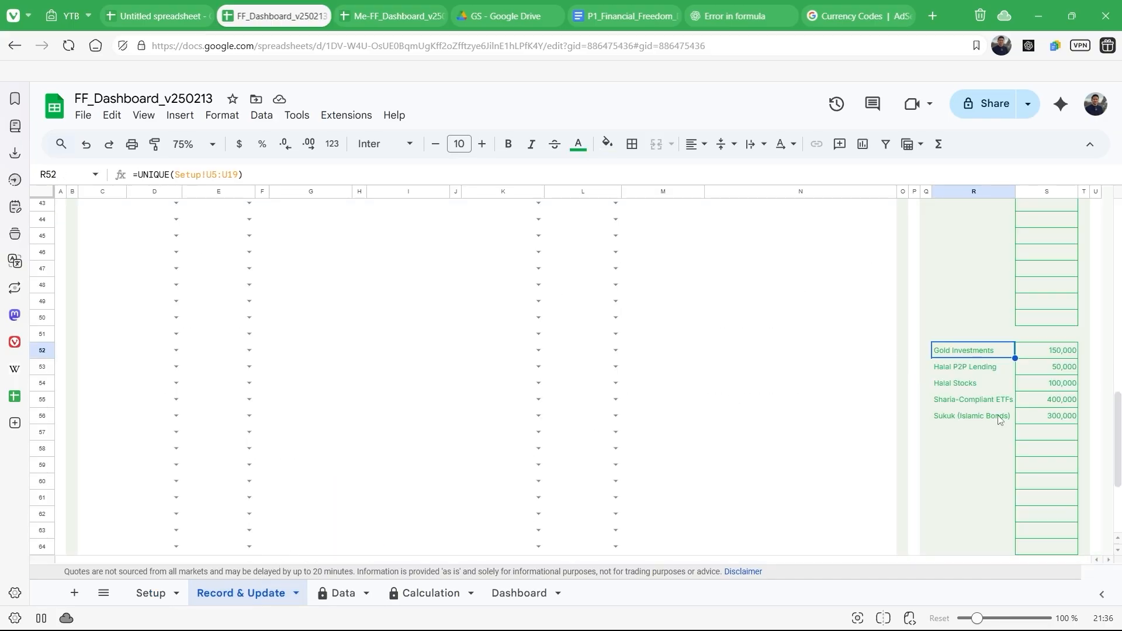
{"action": "scroll", "coordinate": [1000, 420], "scroll_direction": "down", "scroll_amount": 3}
{"action": "scroll", "coordinate": [1000, 419], "scroll_direction": "up", "scroll_amount": 15}
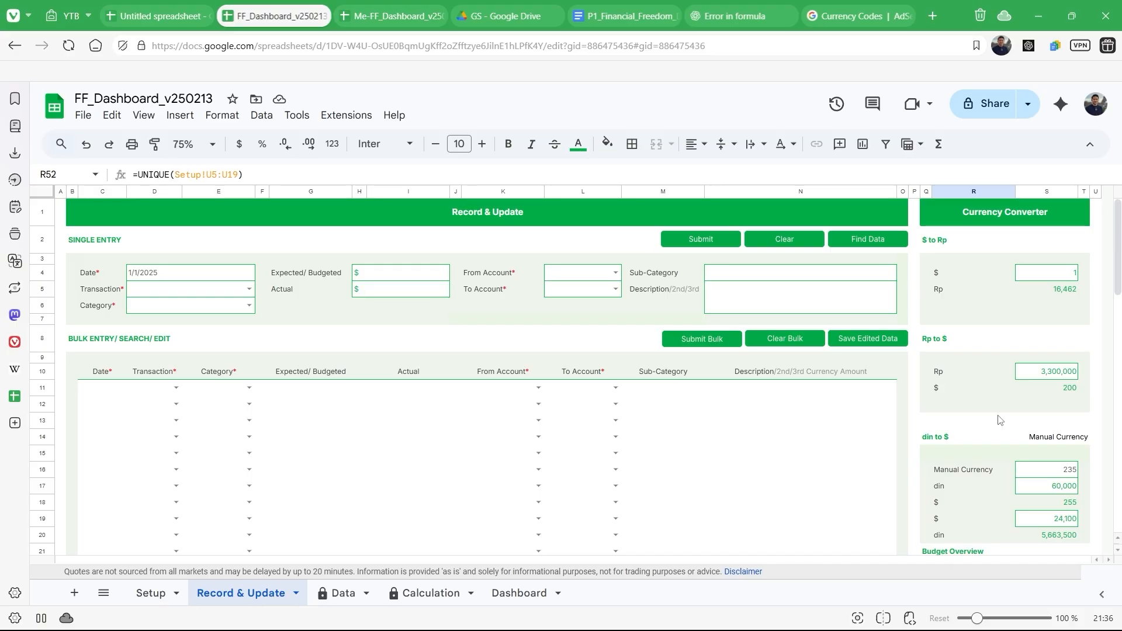
Step: Browse the recorded transactions on the Data sheet
{"action": "left_click", "coordinate": [345, 594]}
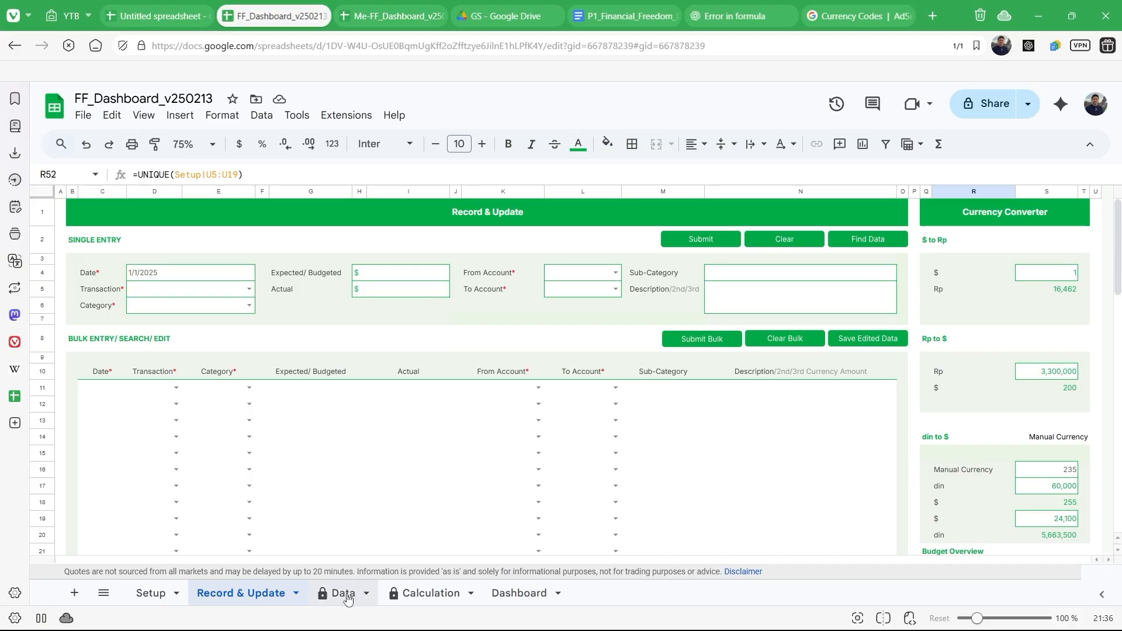
{"action": "scroll", "coordinate": [532, 448], "scroll_direction": "down", "scroll_amount": 20}
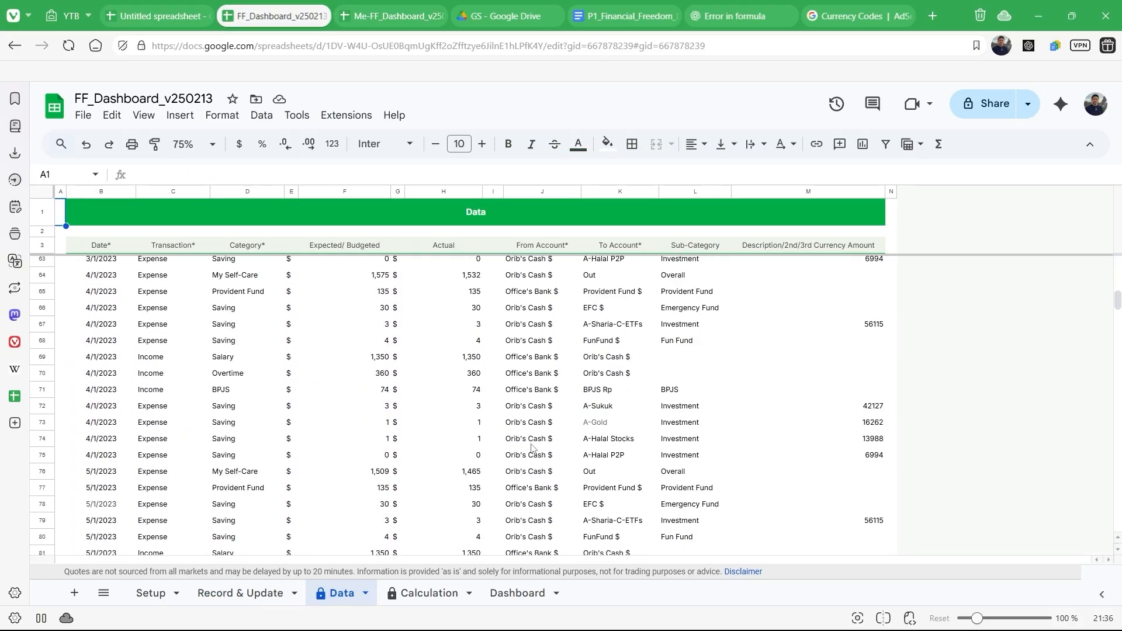
{"action": "scroll", "coordinate": [532, 448], "scroll_direction": "up", "scroll_amount": 20}
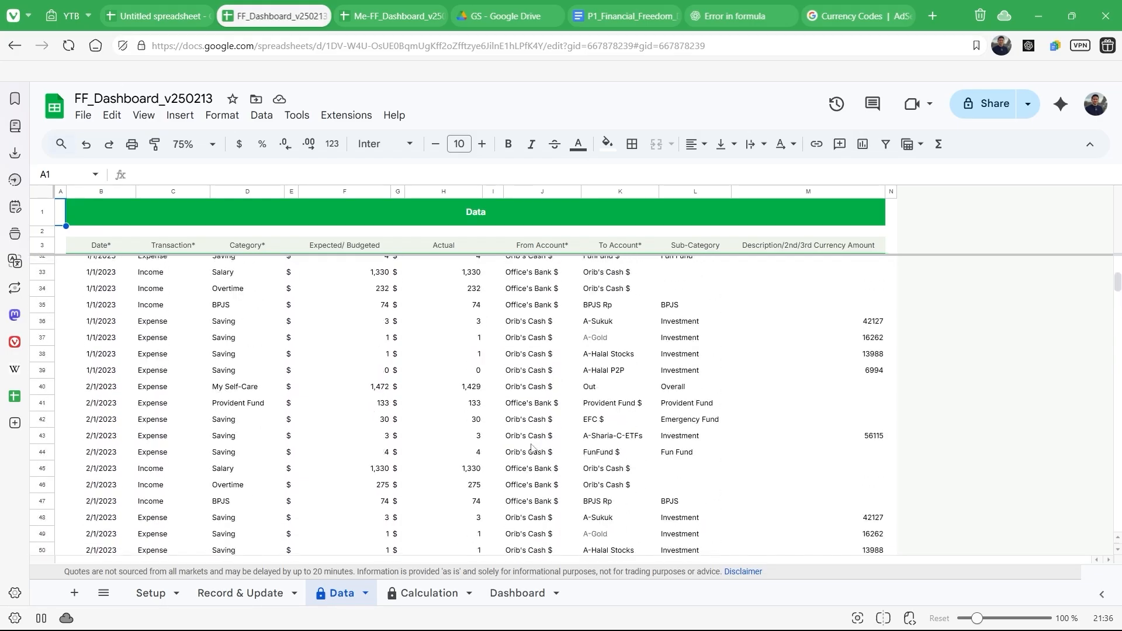
Step: Examine the Single Entry form's fields on the Record & Update sheet and compare them with the Data sheet's columns
{"action": "left_click", "coordinate": [244, 595]}
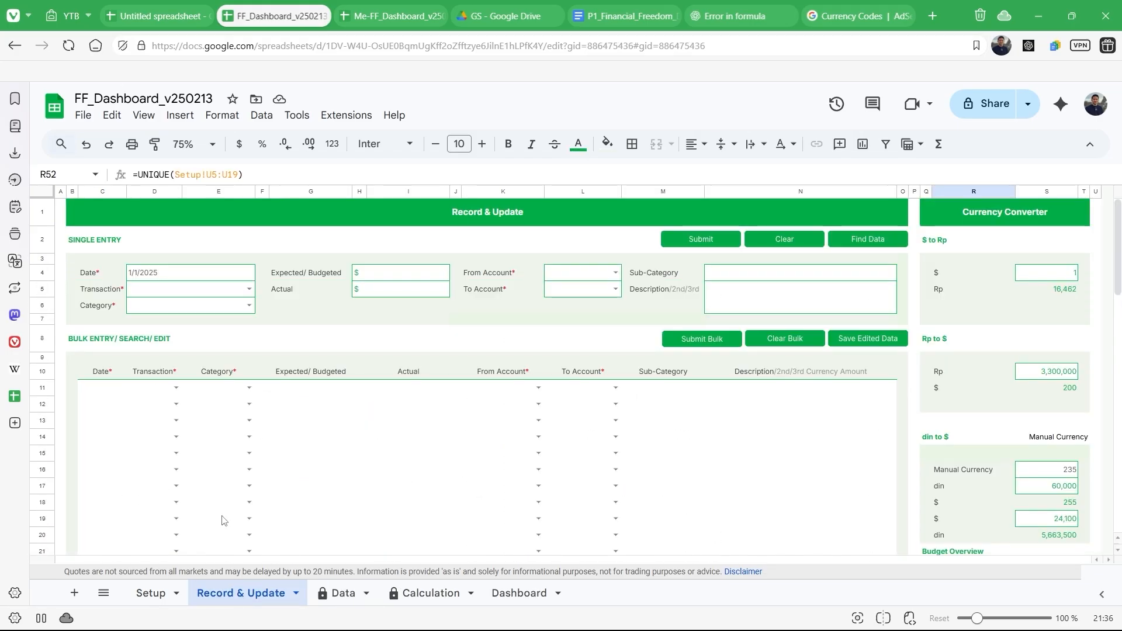
{"action": "left_click", "coordinate": [180, 276]}
{"action": "left_click", "coordinate": [181, 288]}
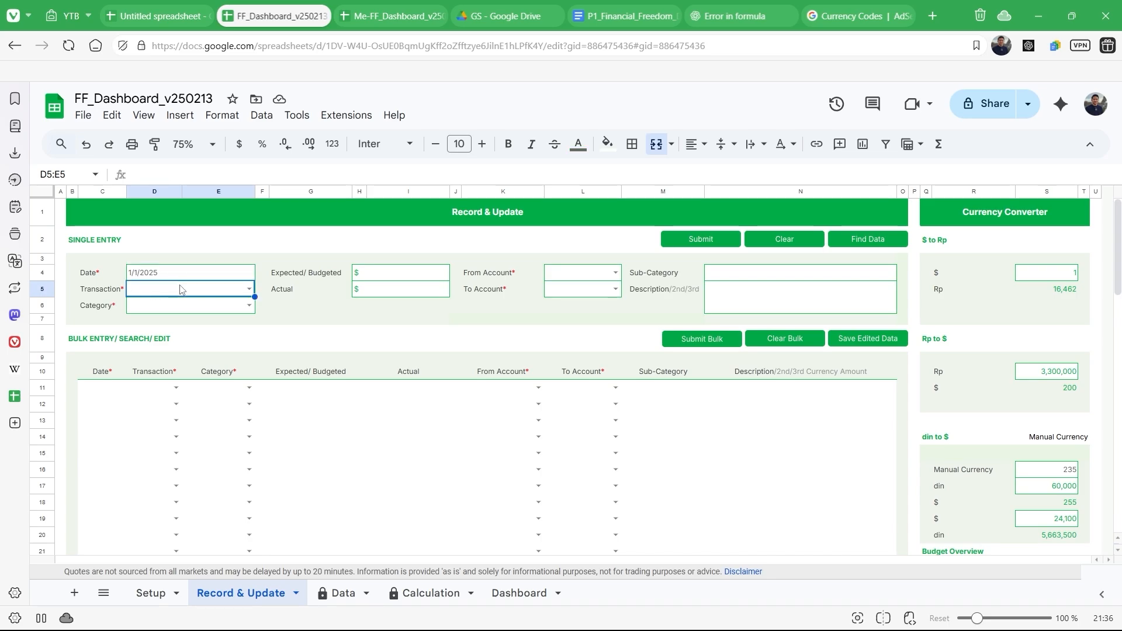
{"action": "left_click_drag", "start_coordinate": [71, 260], "coordinate": [618, 309]}
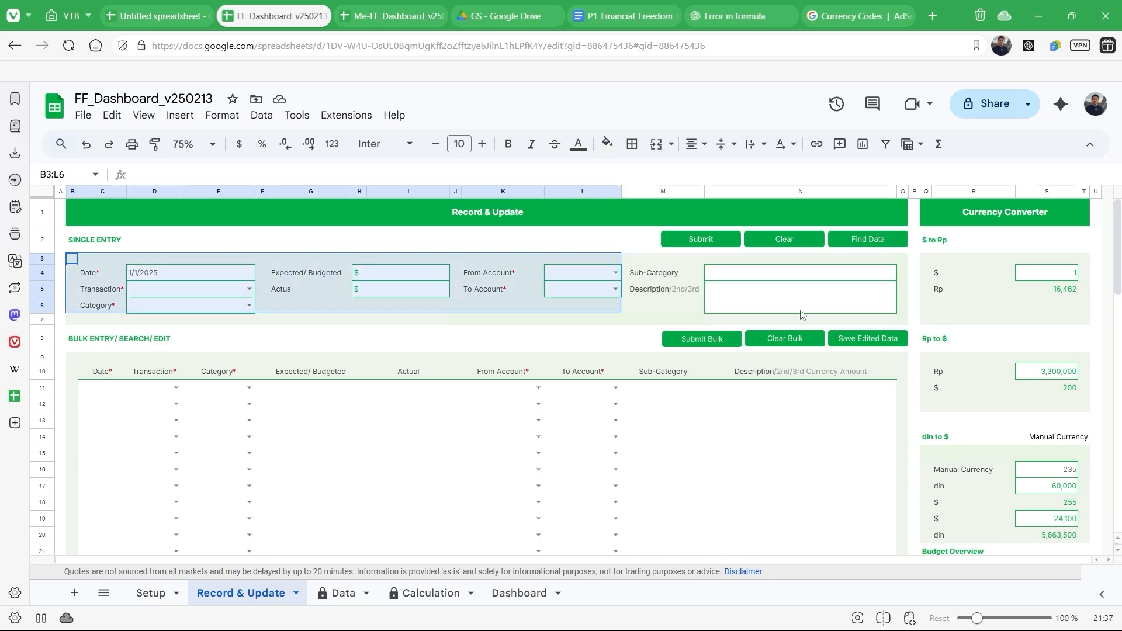
{"action": "left_click_drag", "start_coordinate": [800, 314], "coordinate": [905, 321]}
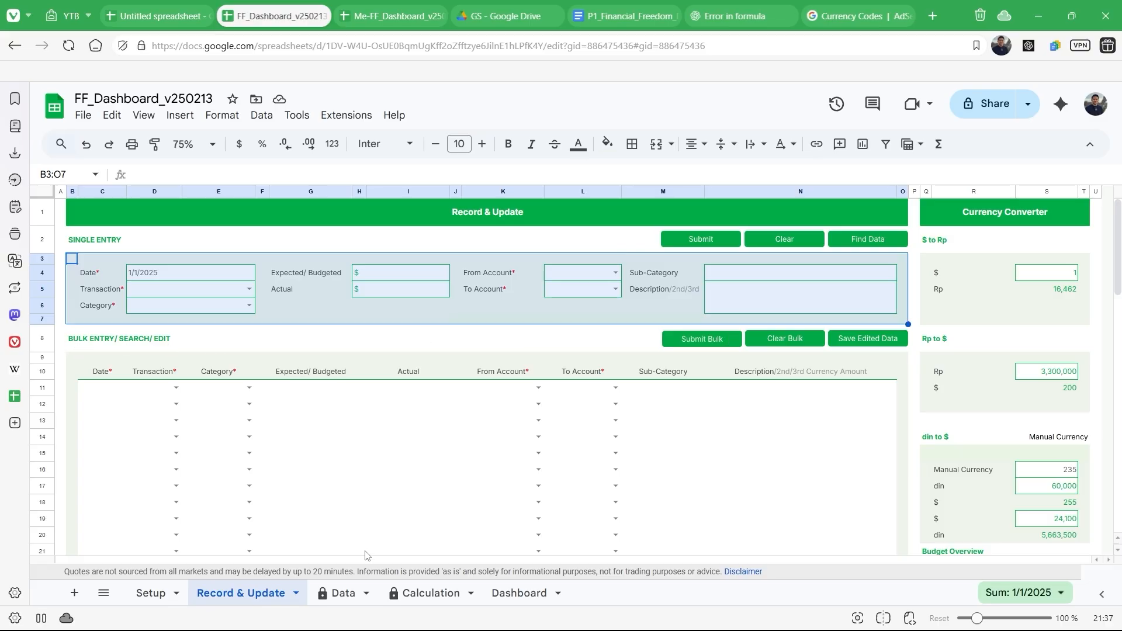
{"action": "left_click", "coordinate": [343, 593]}
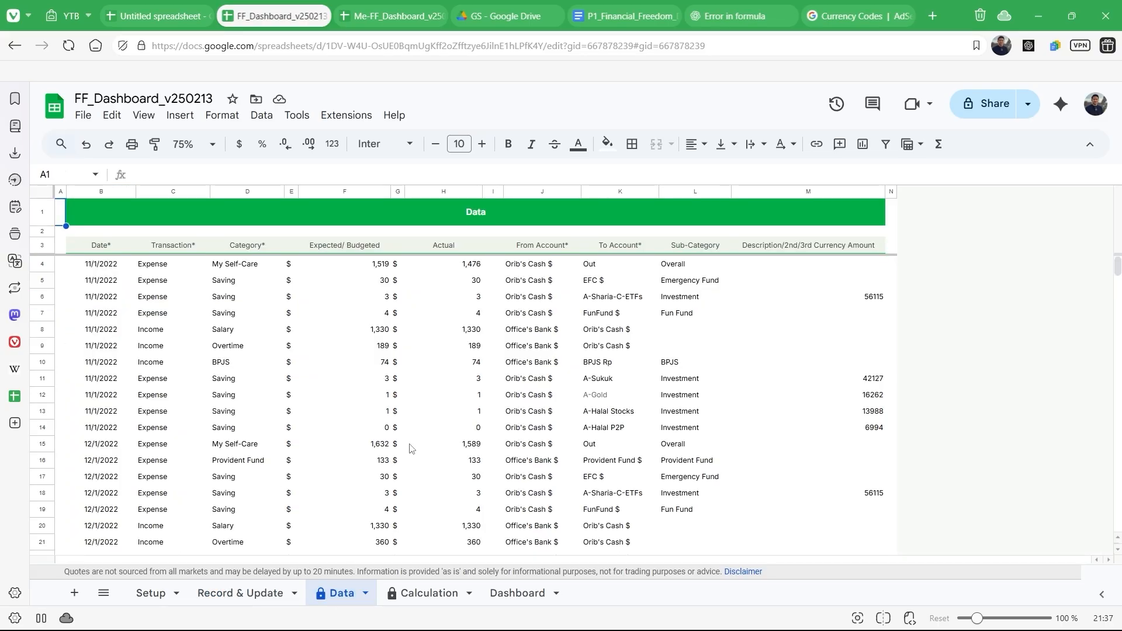
{"action": "left_click", "coordinate": [247, 599]}
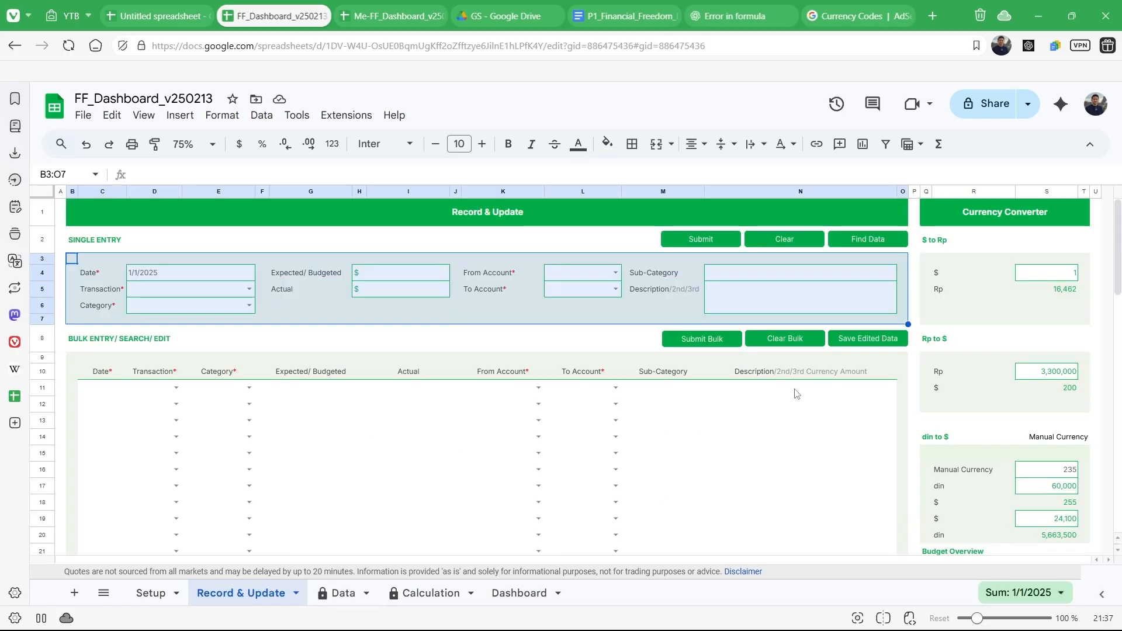
Step: Try to submit the Single Entry form with only the date filled in, and dismiss the alert
{"action": "left_click", "coordinate": [703, 241]}
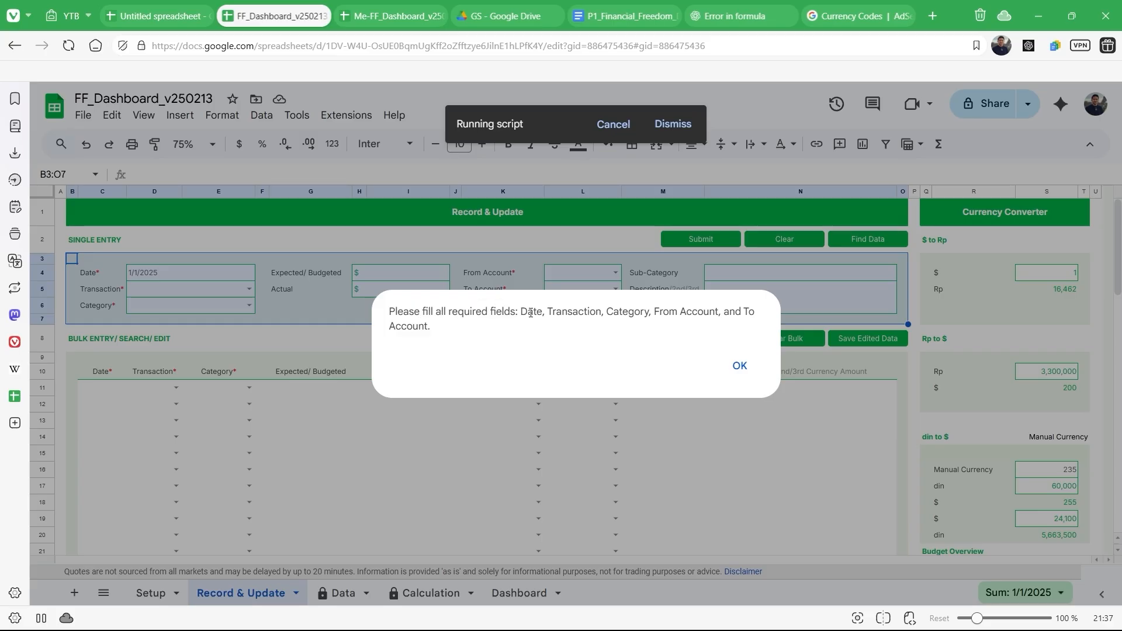
{"action": "left_click", "coordinate": [740, 367]}
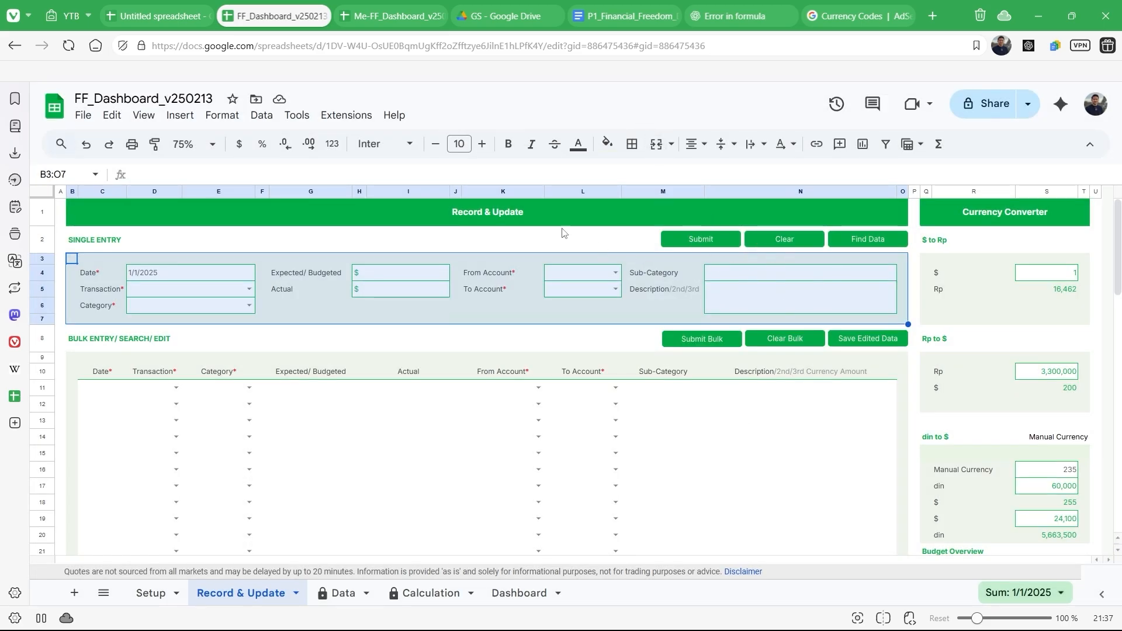
Step: Insert a new drawing at cell G2, above the Single Entry form on the Record & Update sheet
{"action": "left_click", "coordinate": [314, 245]}
{"action": "left_click", "coordinate": [190, 122]}
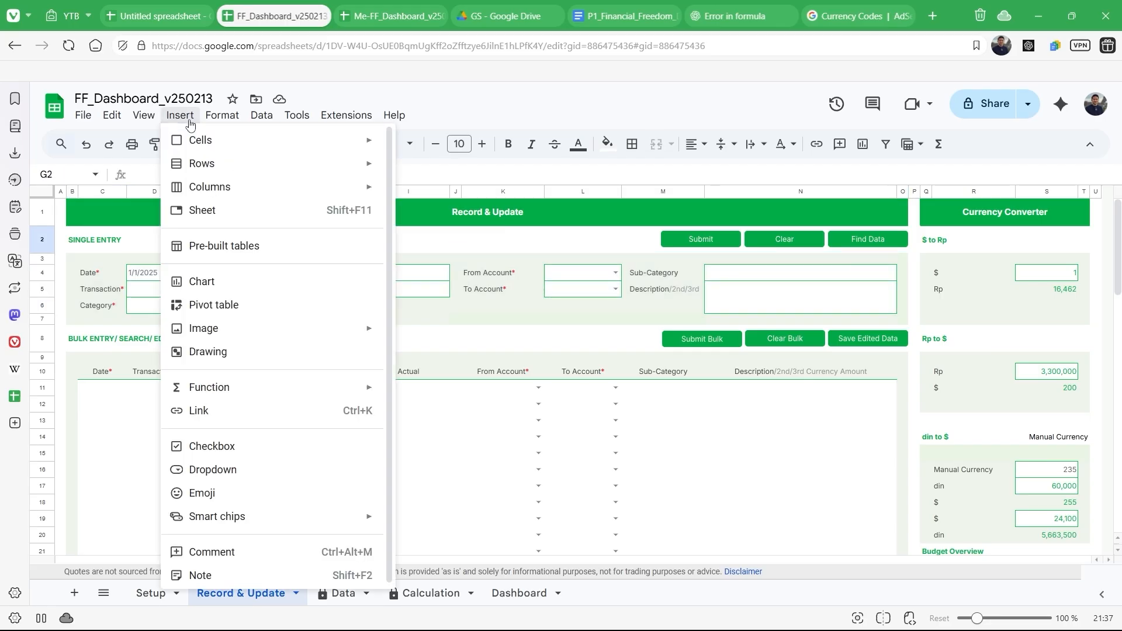
{"action": "left_click", "coordinate": [255, 350]}
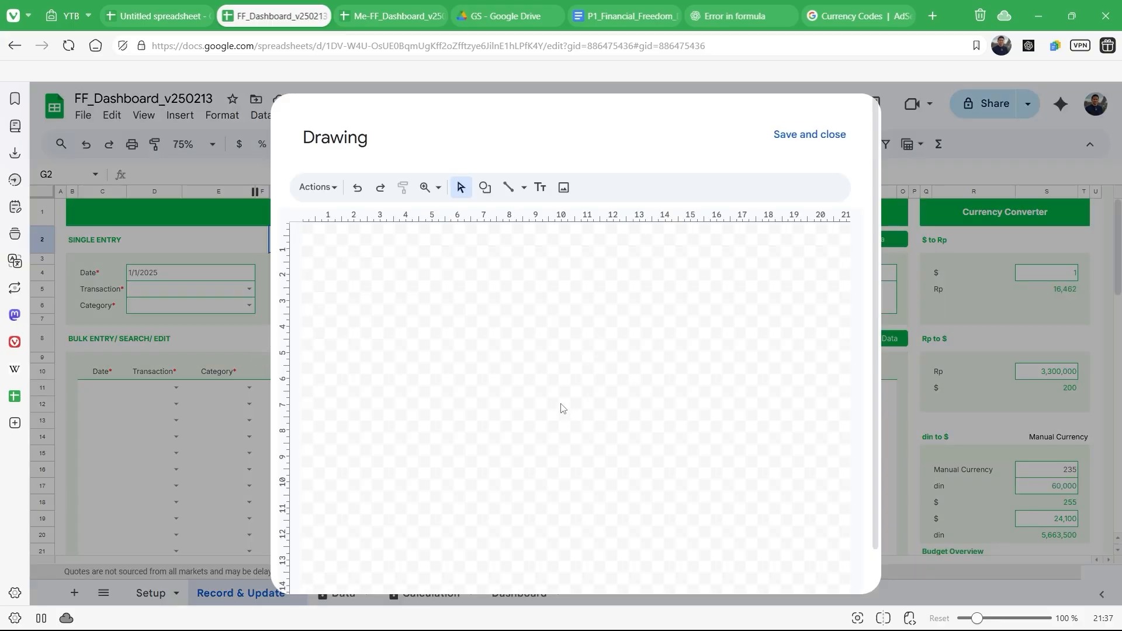
Step: Draw a small circle, about 1.4 ruler units across, on the drawing canvas
{"action": "left_click", "coordinate": [485, 188]}
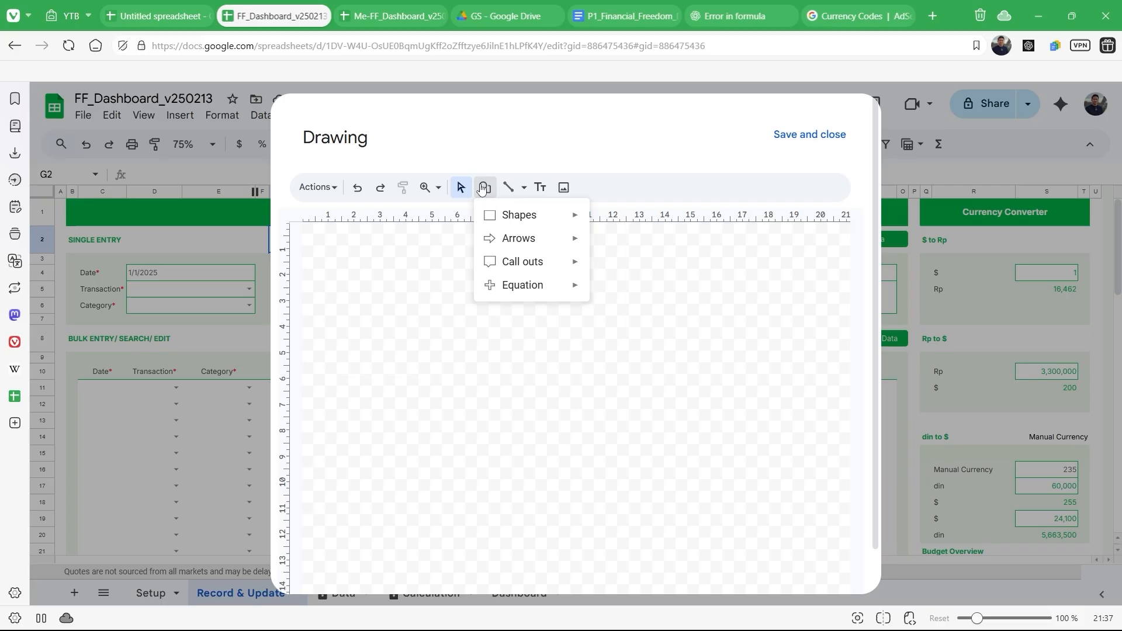
{"action": "mouse_move", "coordinate": [576, 220]}
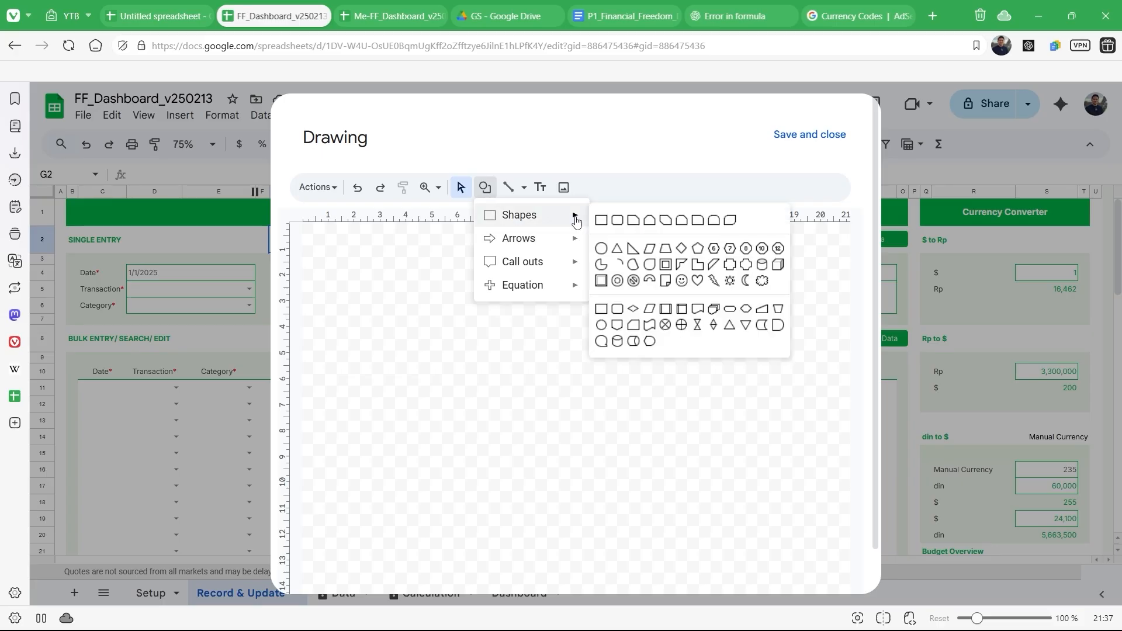
{"action": "left_click", "coordinate": [601, 249]}
{"action": "left_click_drag", "start_coordinate": [417, 323], "coordinate": [454, 357]}
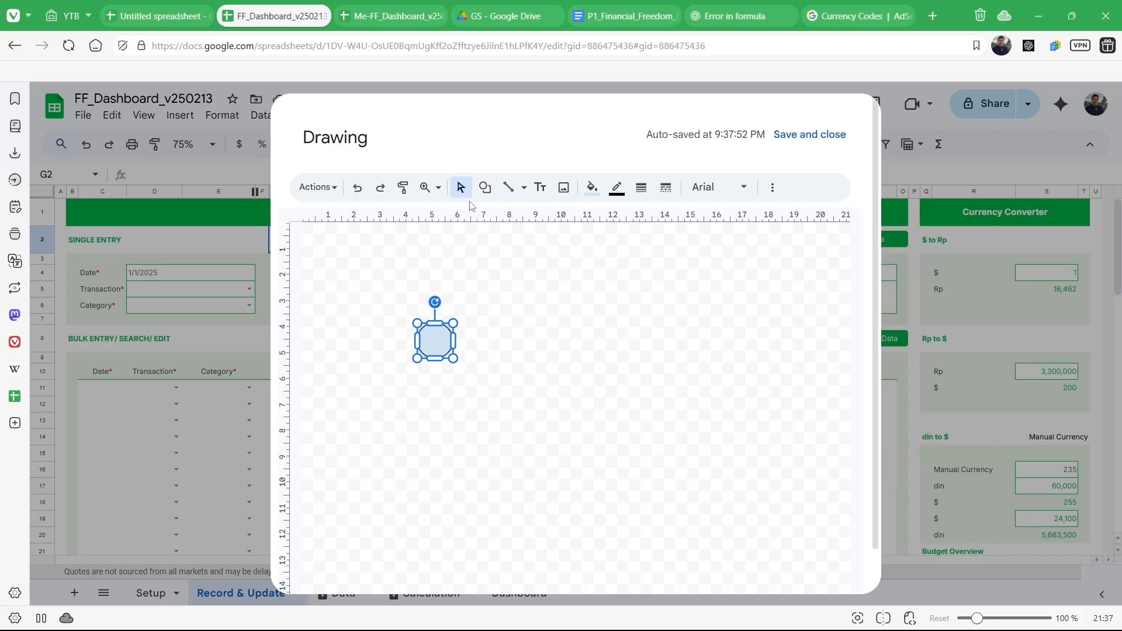
Step: Fill the circle with red and make its outline transparent
{"action": "left_click", "coordinate": [592, 188]}
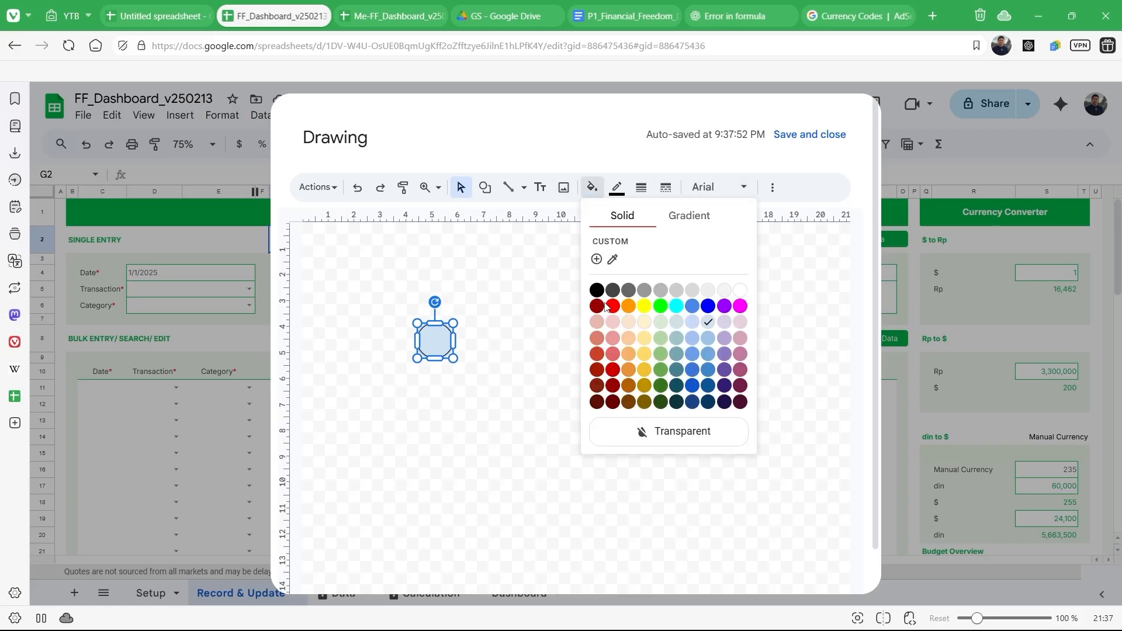
{"action": "left_click", "coordinate": [613, 308]}
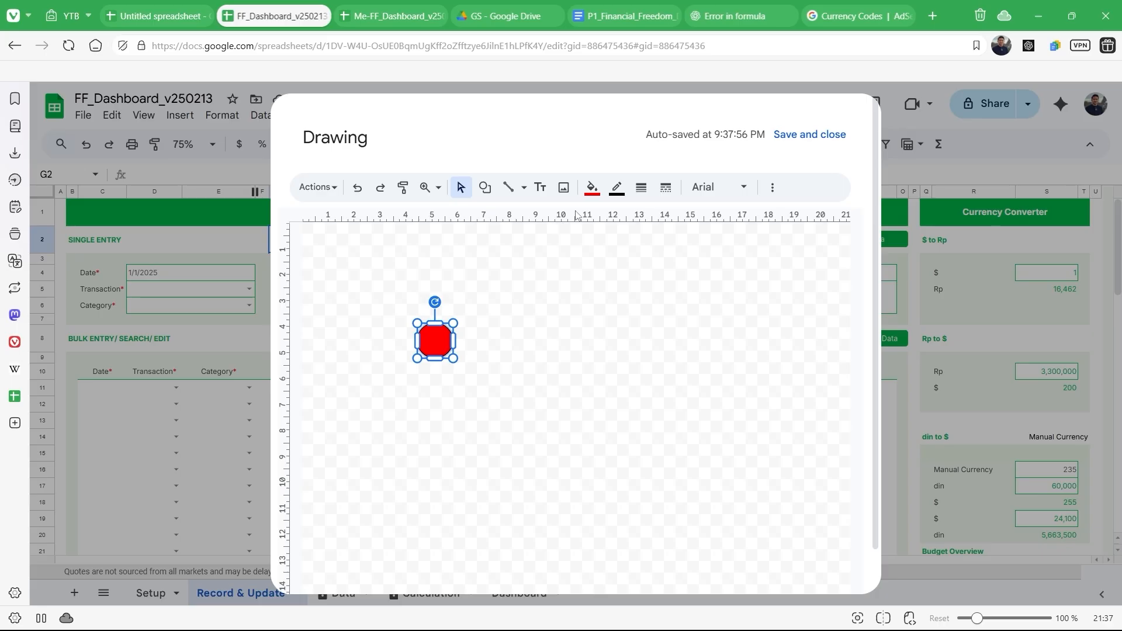
{"action": "left_click", "coordinate": [617, 188]}
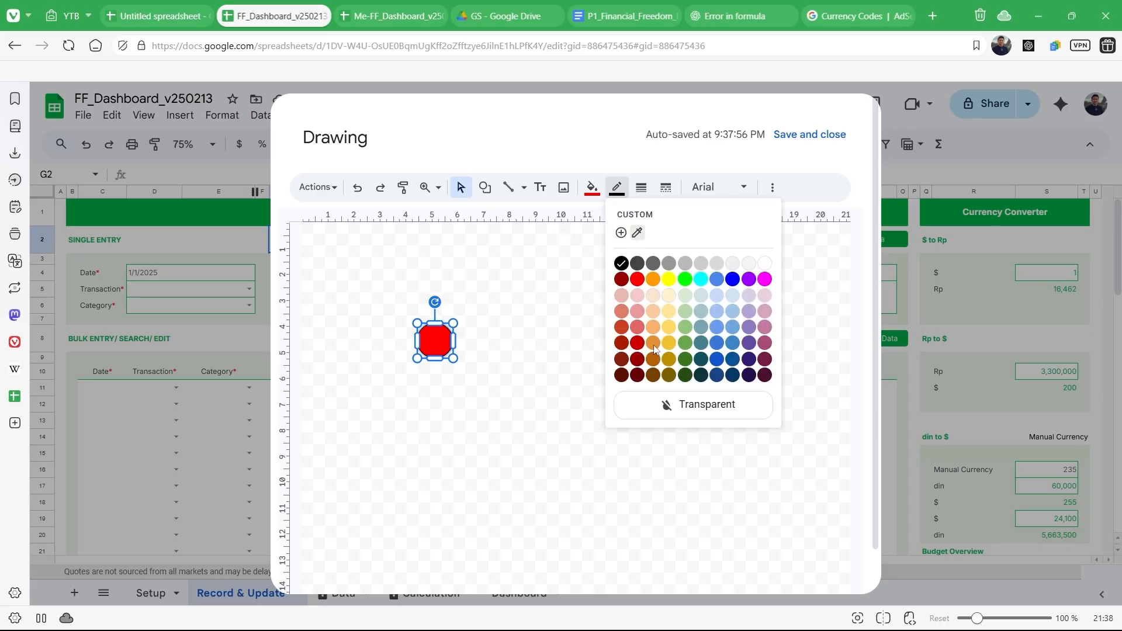
{"action": "left_click", "coordinate": [659, 403]}
{"action": "left_click", "coordinate": [659, 401]}
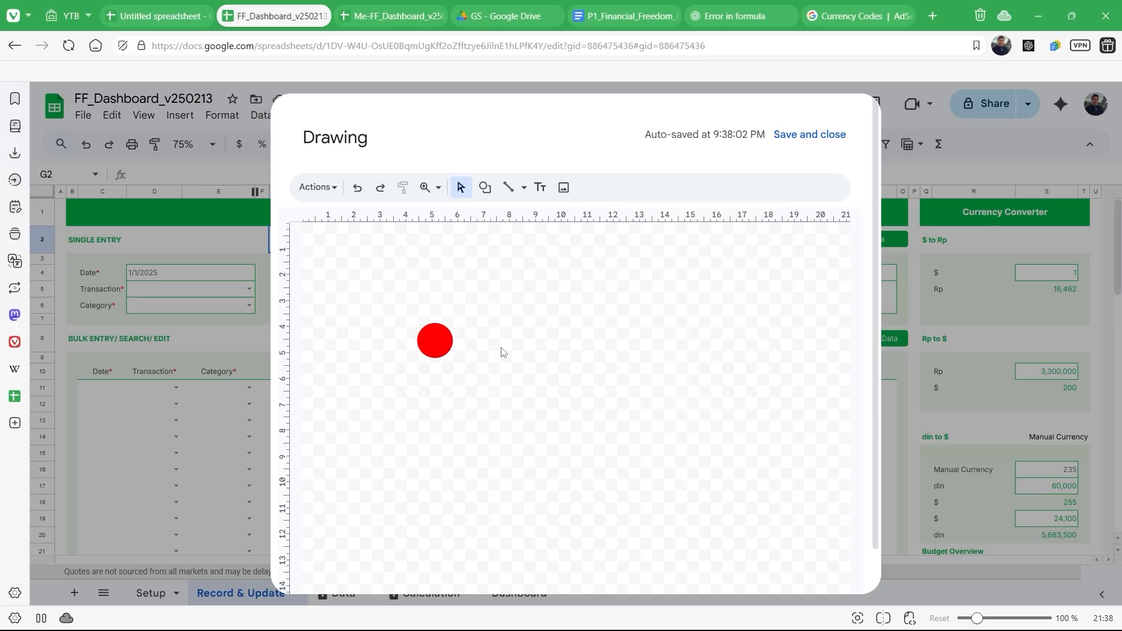
Step: Stretch the red circle into a wide ellipse and open it for text entry, then delete the shape
{"action": "left_click", "coordinate": [433, 328]}
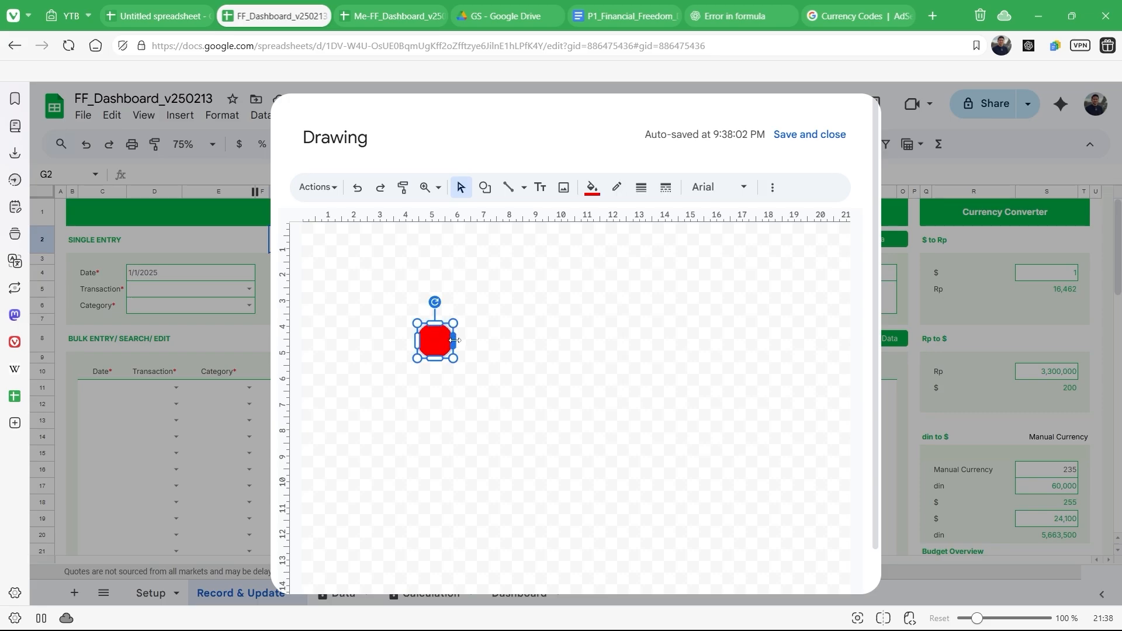
{"action": "left_click_drag", "start_coordinate": [729, 355], "coordinate": [561, 341]}
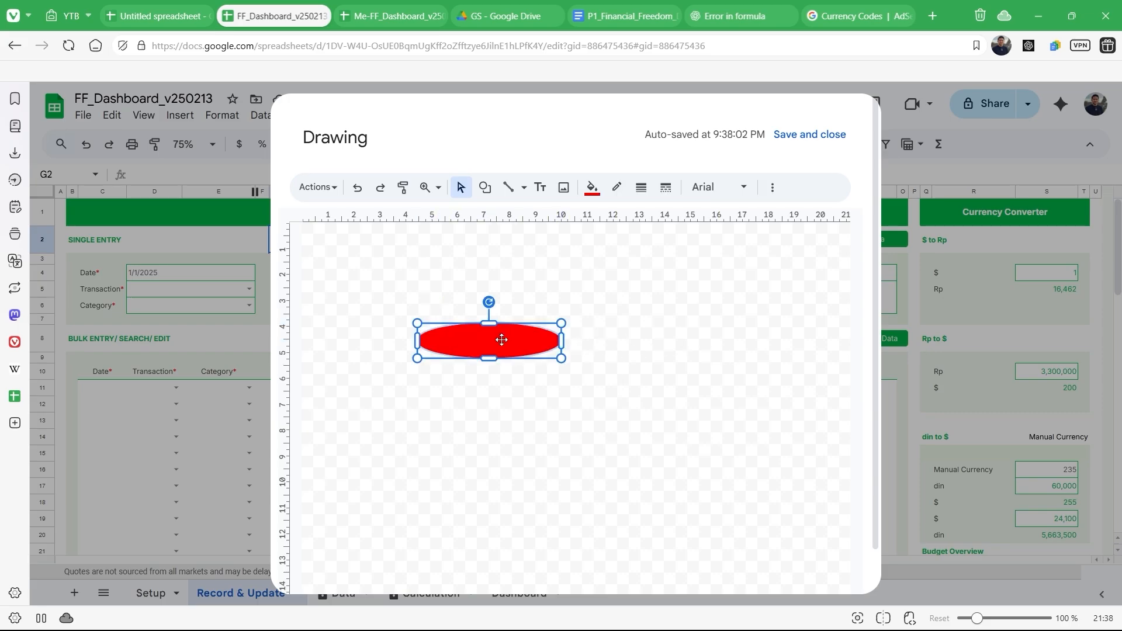
{"action": "double_click", "coordinate": [480, 342]}
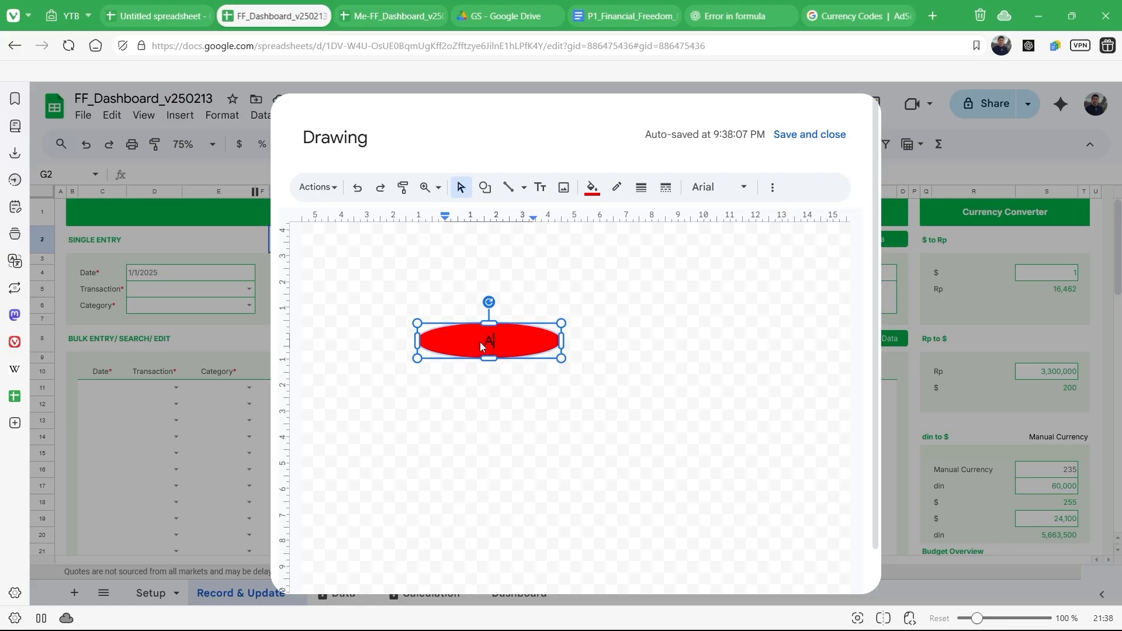
{"action": "left_click", "coordinate": [555, 303]}
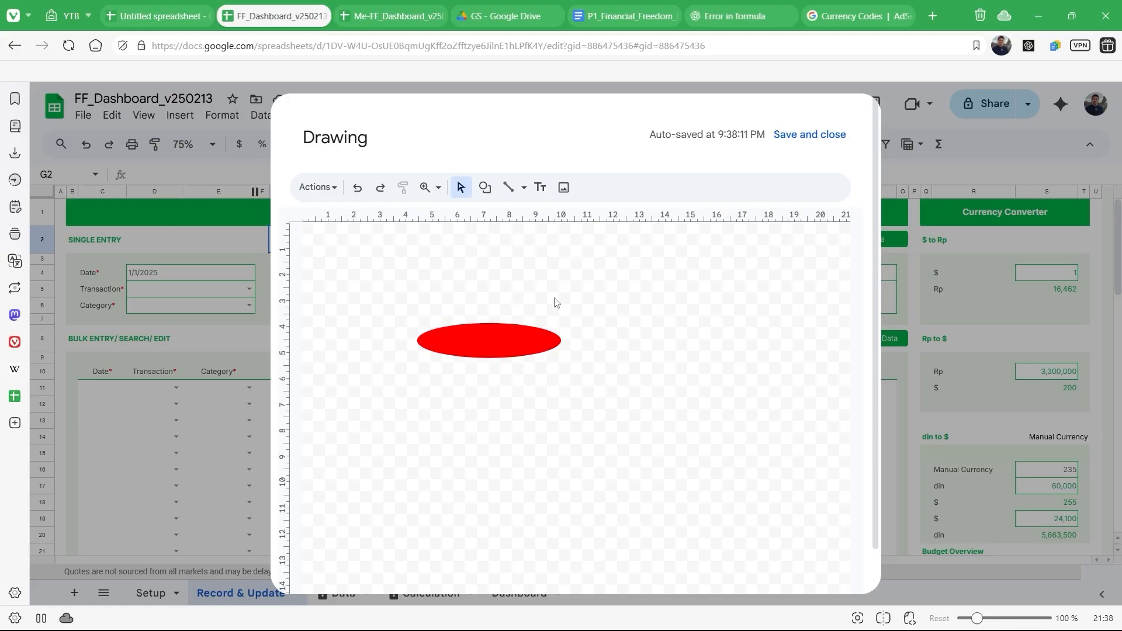
{"action": "left_click", "coordinate": [526, 333]}
{"action": "key", "text": "Delete"}
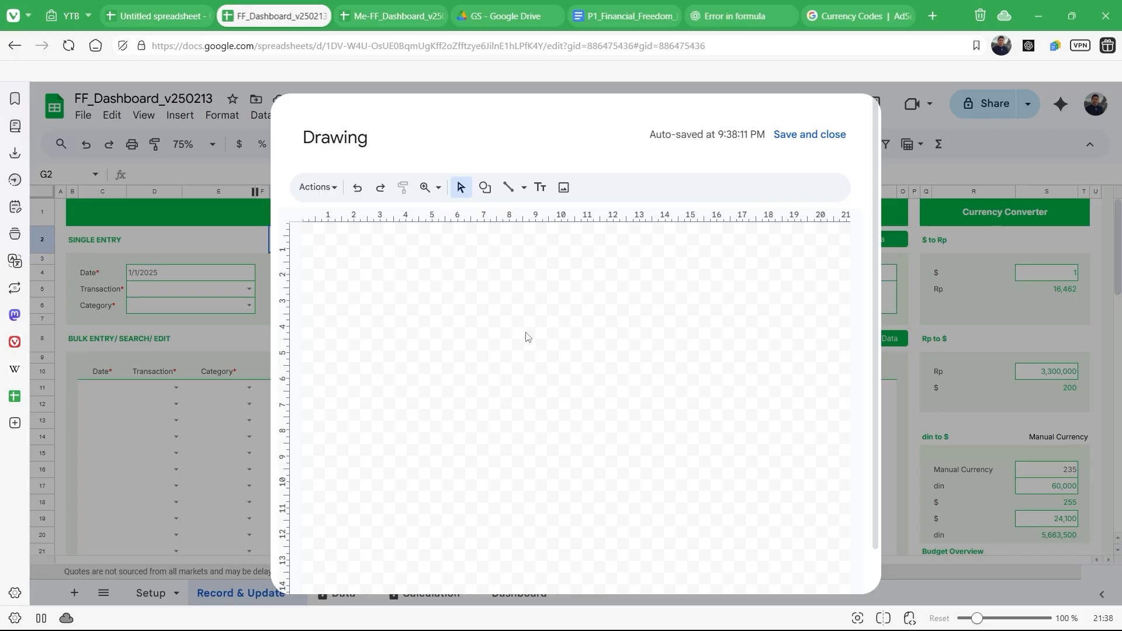
Step: Draw a wide rounded rectangle, about 6.6 by 1.2 ruler units, in the upper part of the drawing canvas
{"action": "left_click", "coordinate": [485, 187]}
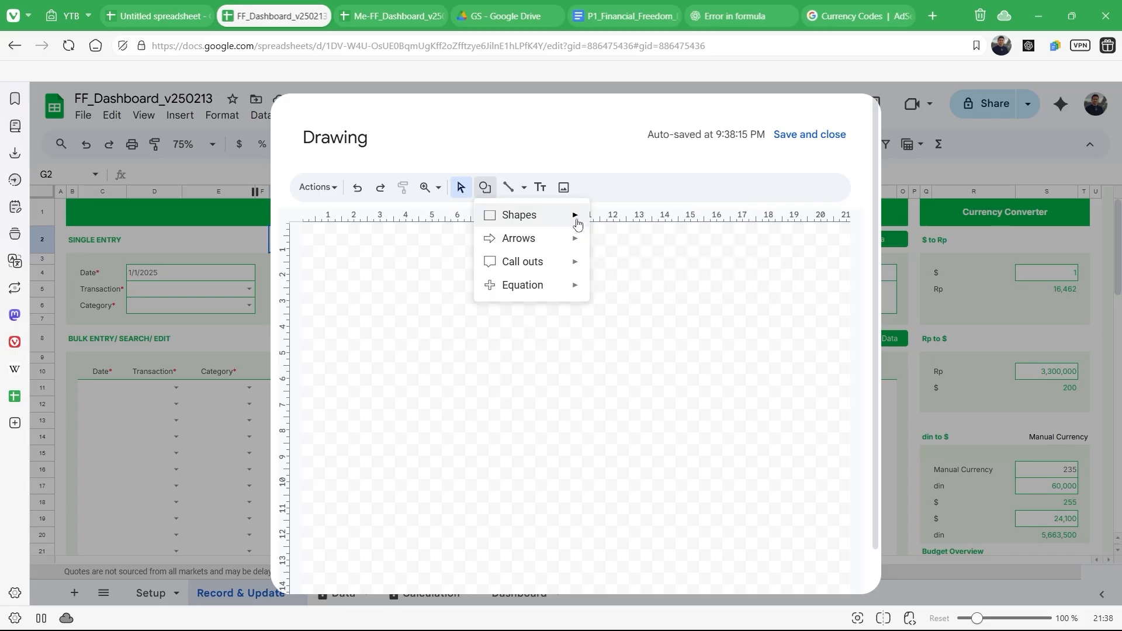
{"action": "mouse_move", "coordinate": [577, 224]}
{"action": "left_click", "coordinate": [616, 222]}
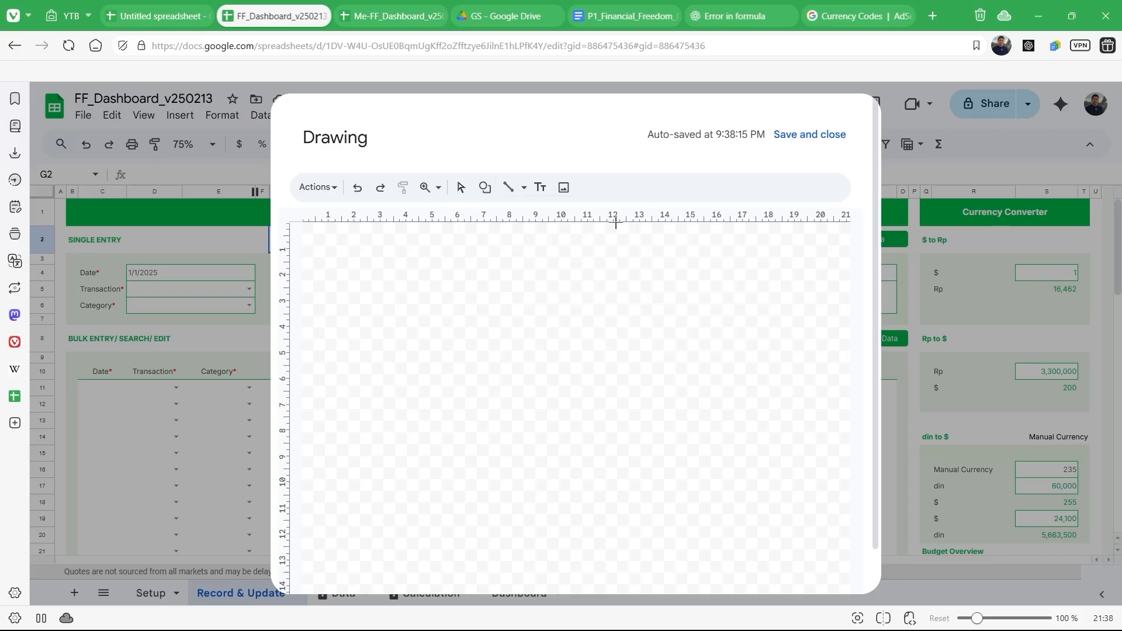
{"action": "mouse_move", "coordinate": [395, 266]}
{"action": "left_mouse_down"}
{"action": "mouse_move", "coordinate": [581, 290]}
{"action": "mouse_move", "coordinate": [567, 299]}
{"action": "left_mouse_up"}
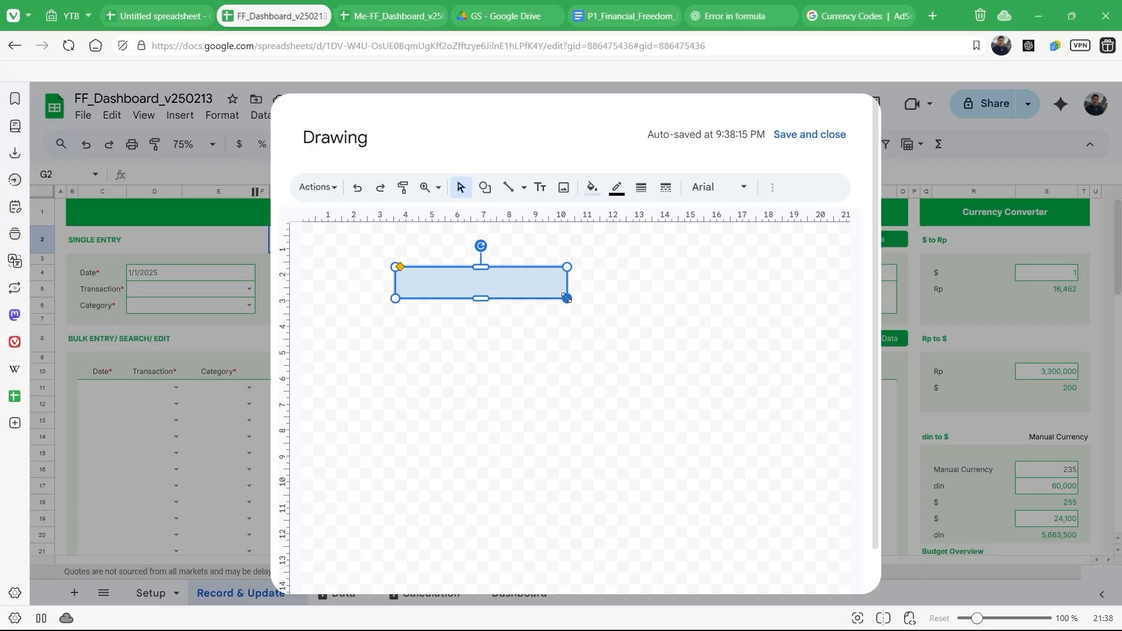
Step: Fill the rounded rectangle with the green sampled from the Currency Converter header and make its outline transparent
{"action": "left_click", "coordinate": [592, 187]}
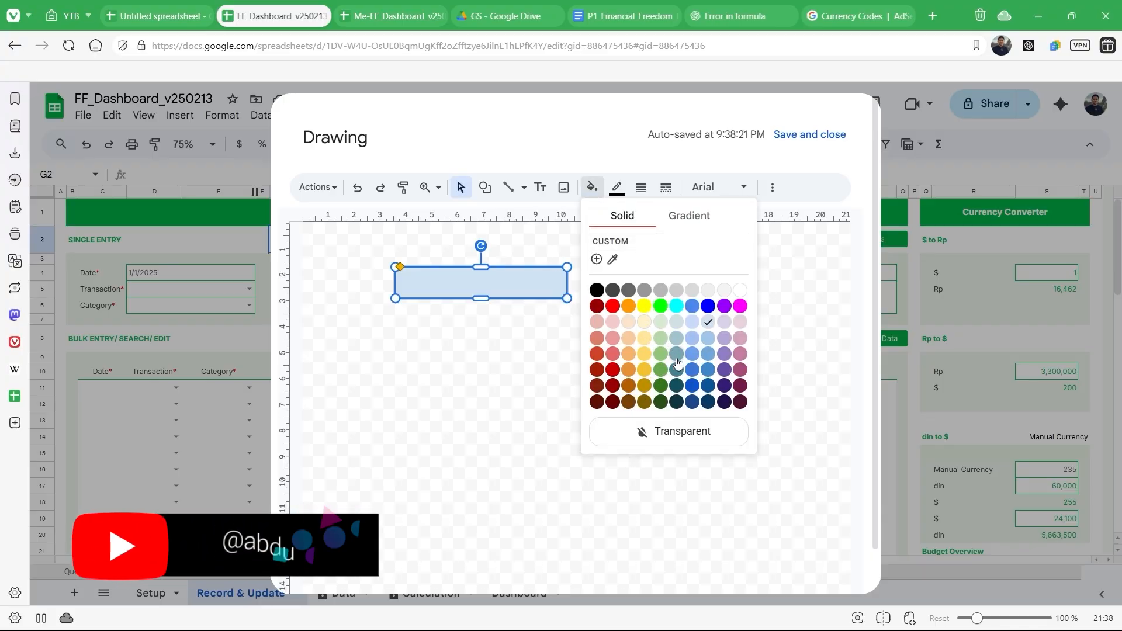
{"action": "scroll", "coordinate": [677, 363], "scroll_direction": "down", "scroll_amount": 1}
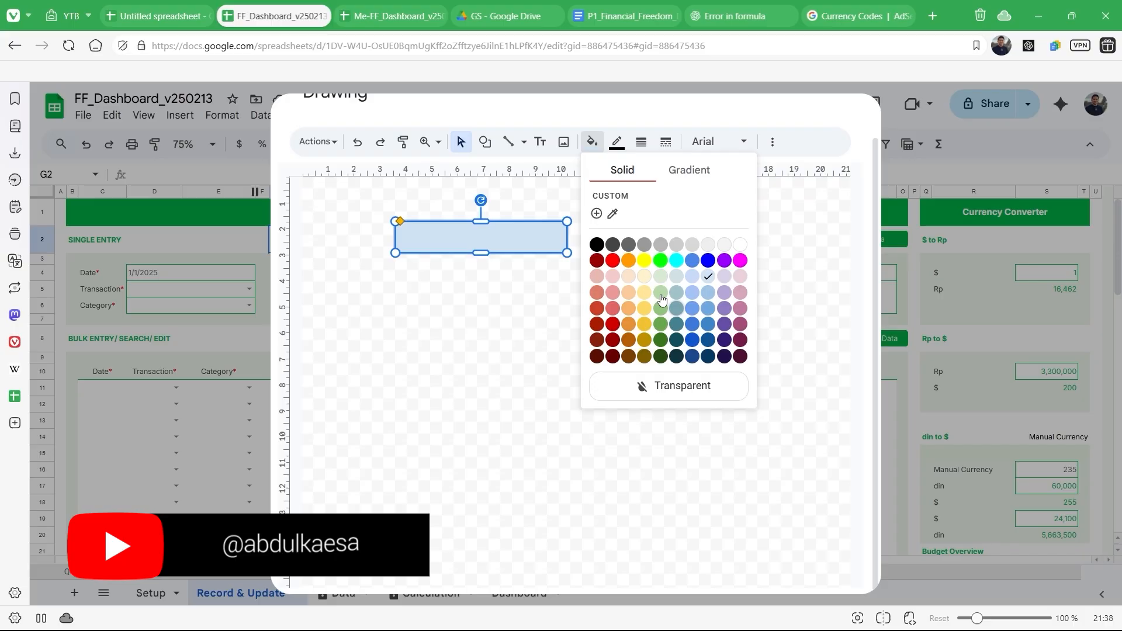
{"action": "left_click", "coordinate": [609, 218]}
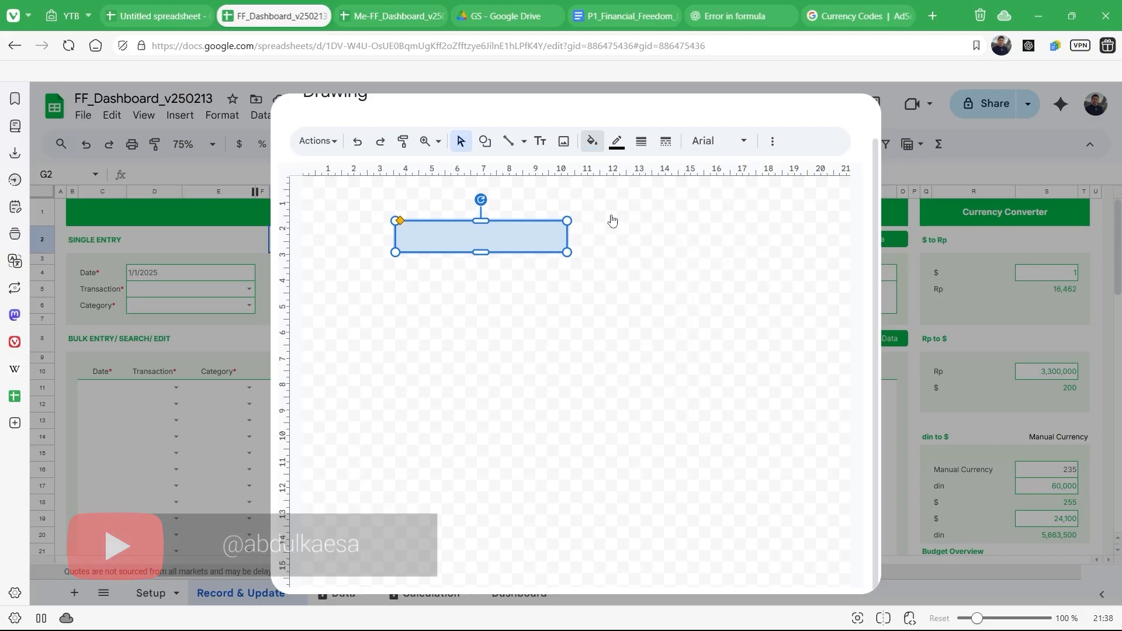
{"action": "left_click", "coordinate": [948, 216]}
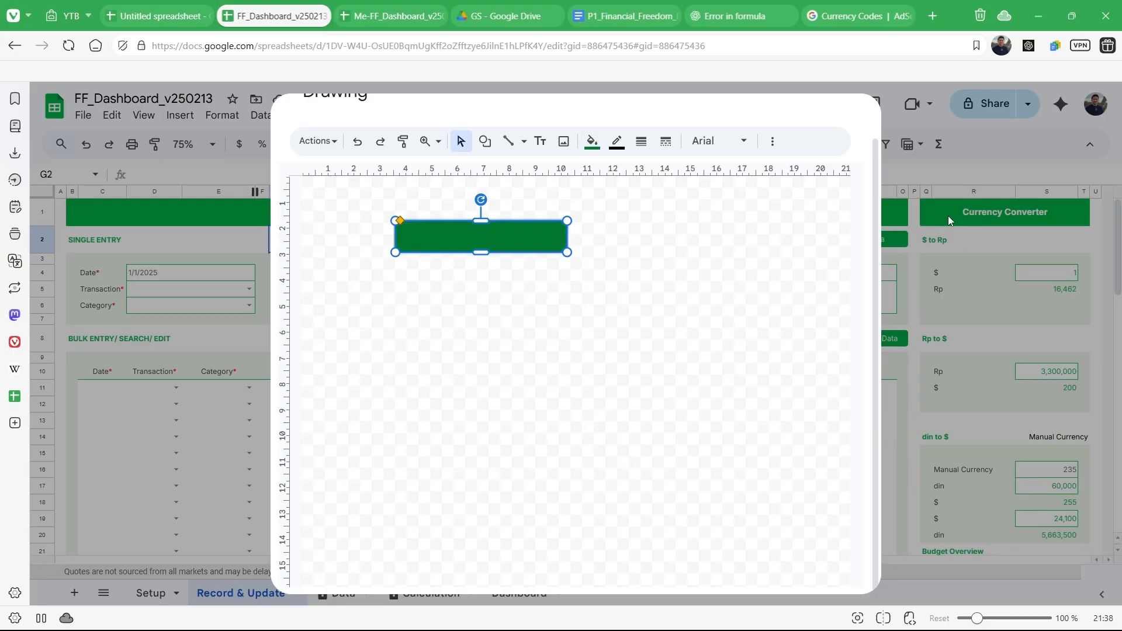
{"action": "left_click", "coordinate": [617, 142]}
{"action": "left_click", "coordinate": [697, 367]}
Step: Label the green rounded rectangle "Save Data" and set its text colour to white
{"action": "left_click", "coordinate": [476, 234]}
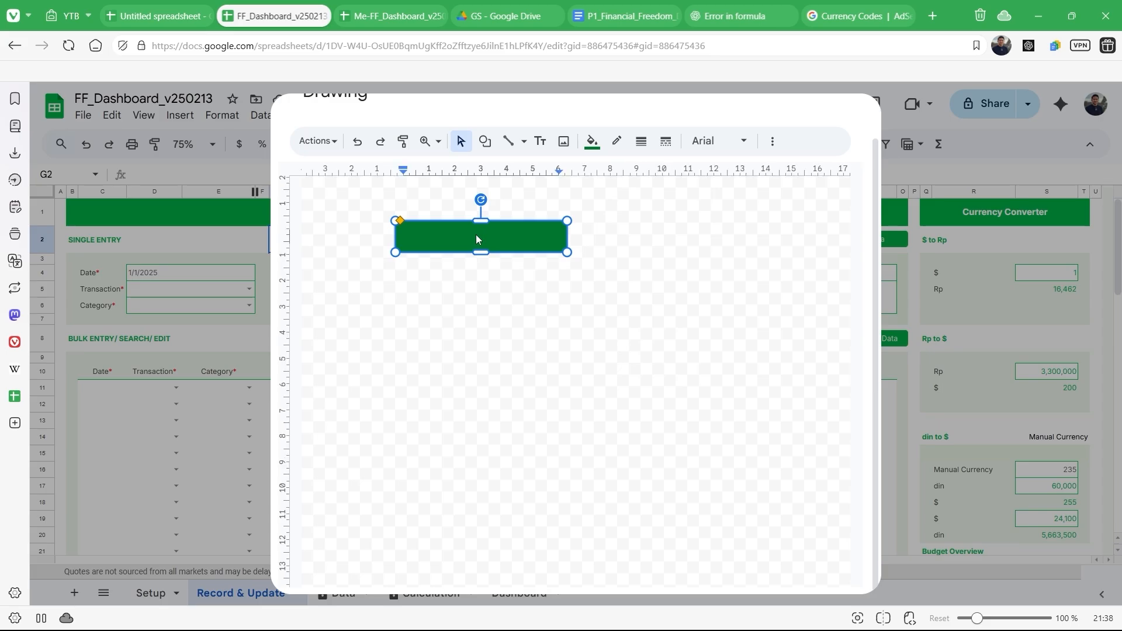
{"action": "type", "text": "Save Data"}
{"action": "key", "text": "ctrl+a"}
{"action": "left_click", "coordinate": [772, 145]}
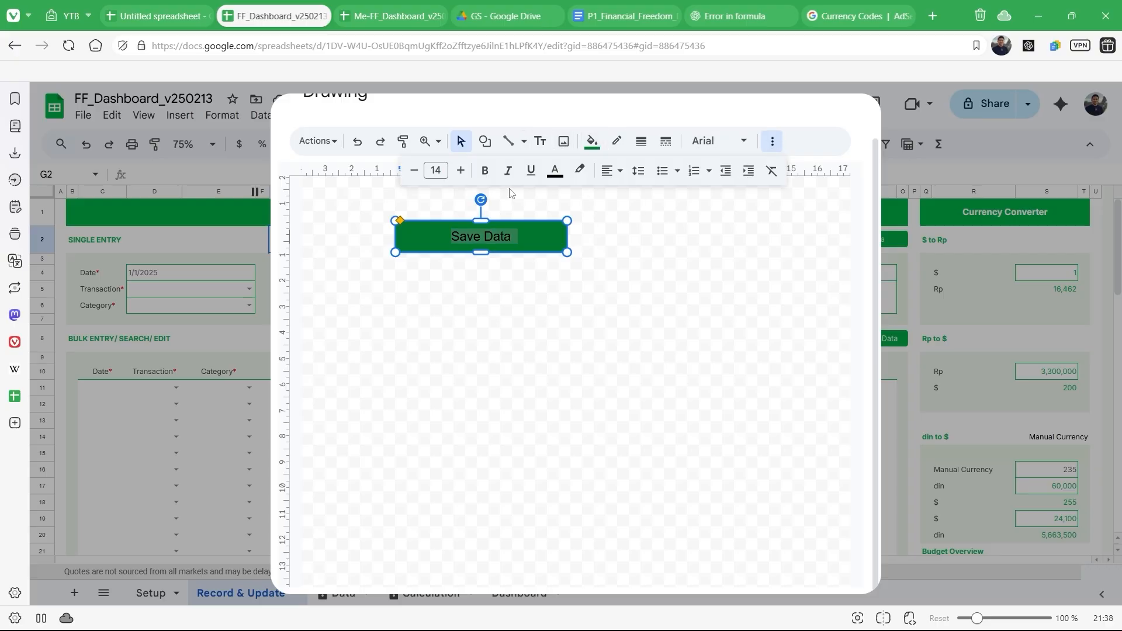
{"action": "left_click", "coordinate": [555, 174]}
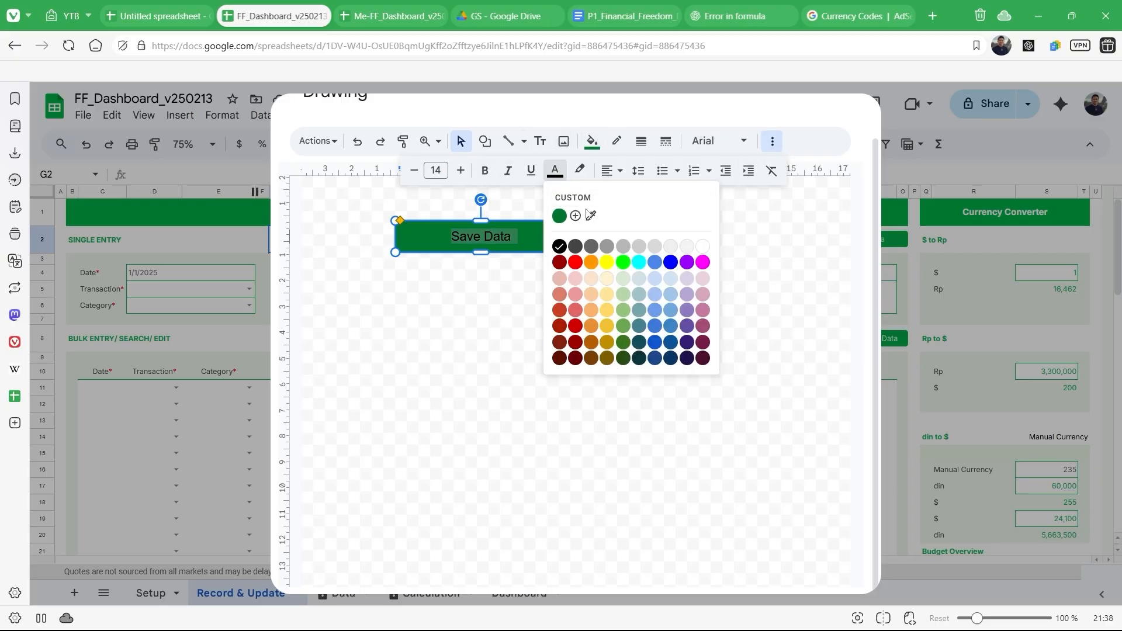
{"action": "left_click", "coordinate": [704, 248]}
{"action": "left_click", "coordinate": [754, 253]}
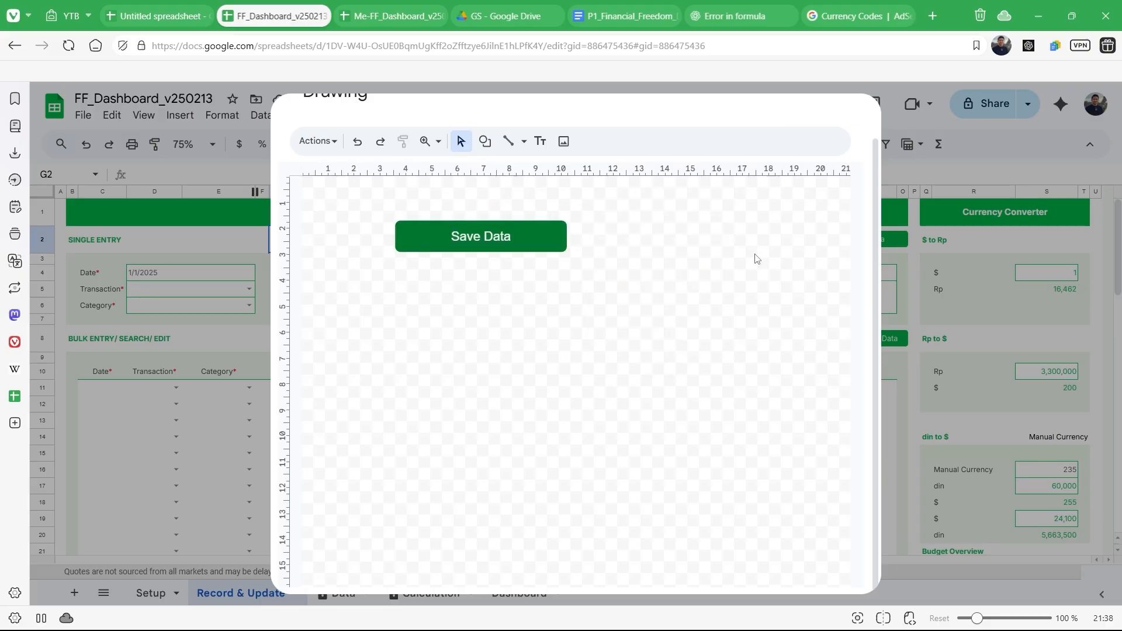
Step: Save the drawing to the sheet, then shrink the Save Data button and place it in row 8 across columns K and L
{"action": "scroll", "coordinate": [755, 258], "scroll_direction": "up", "scroll_amount": 1}
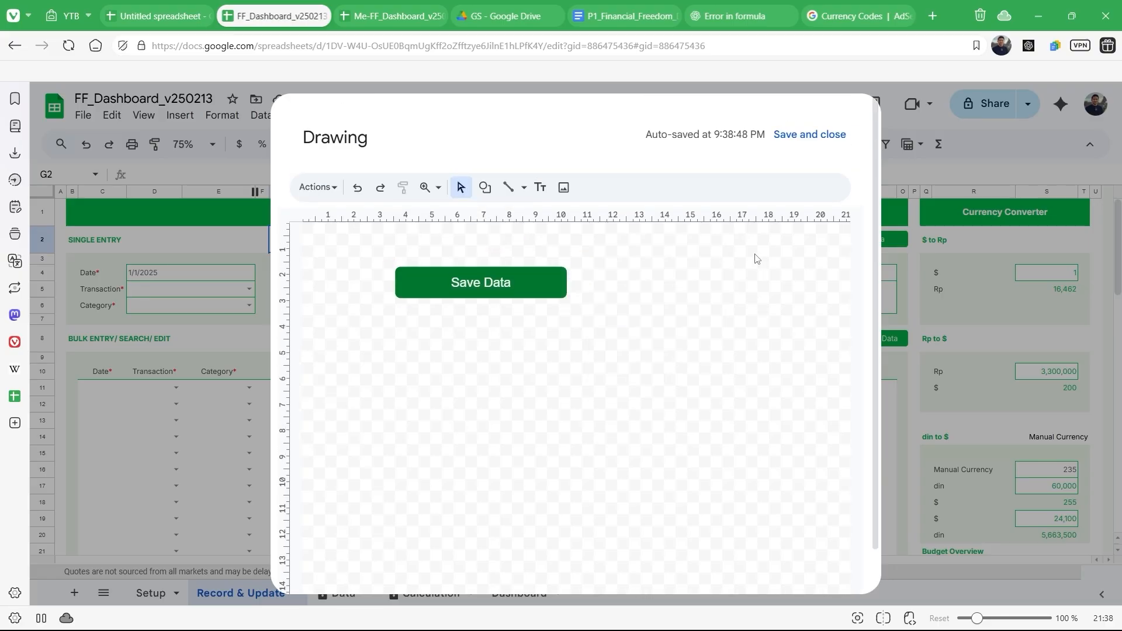
{"action": "left_click", "coordinate": [832, 134]}
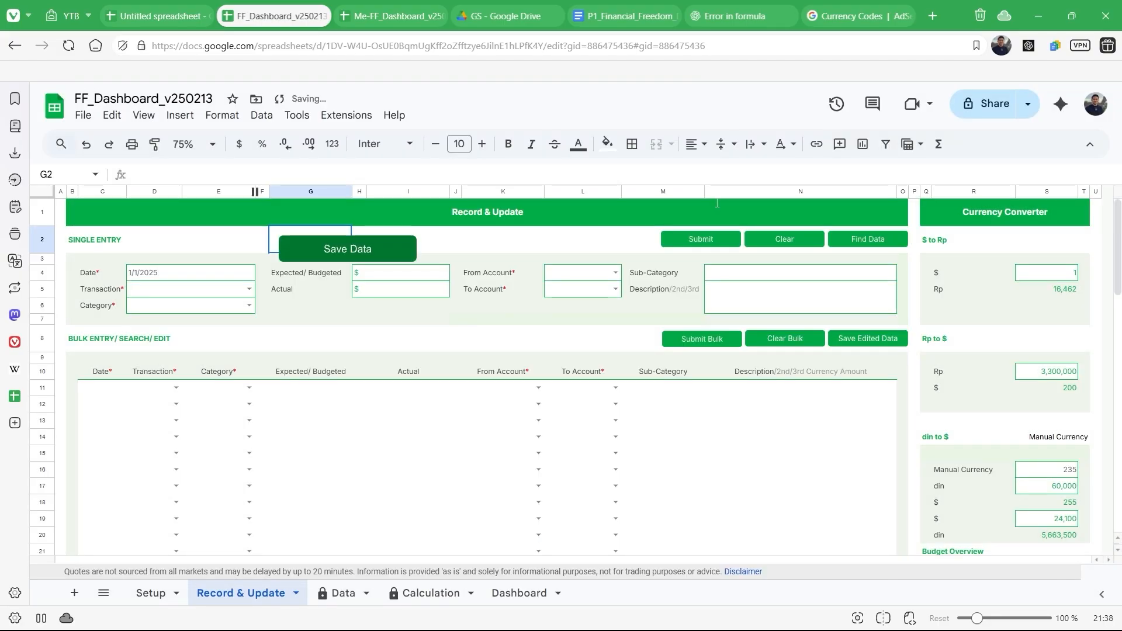
{"action": "left_click", "coordinate": [375, 248]}
{"action": "left_click_drag", "start_coordinate": [374, 248], "coordinate": [566, 347]}
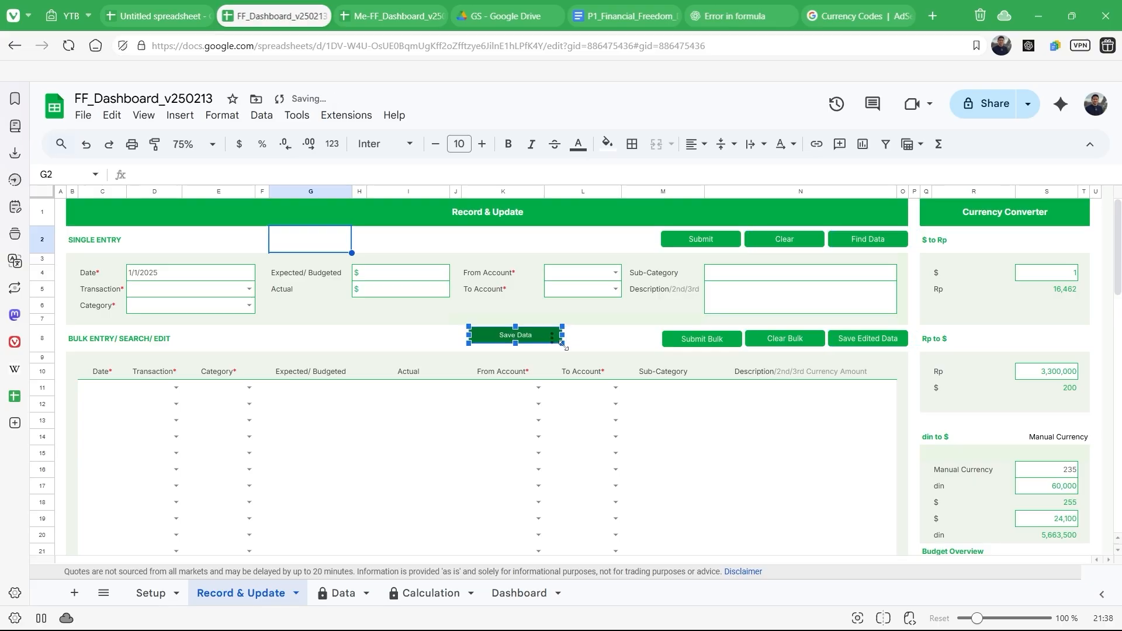
{"action": "left_click", "coordinate": [610, 340]}
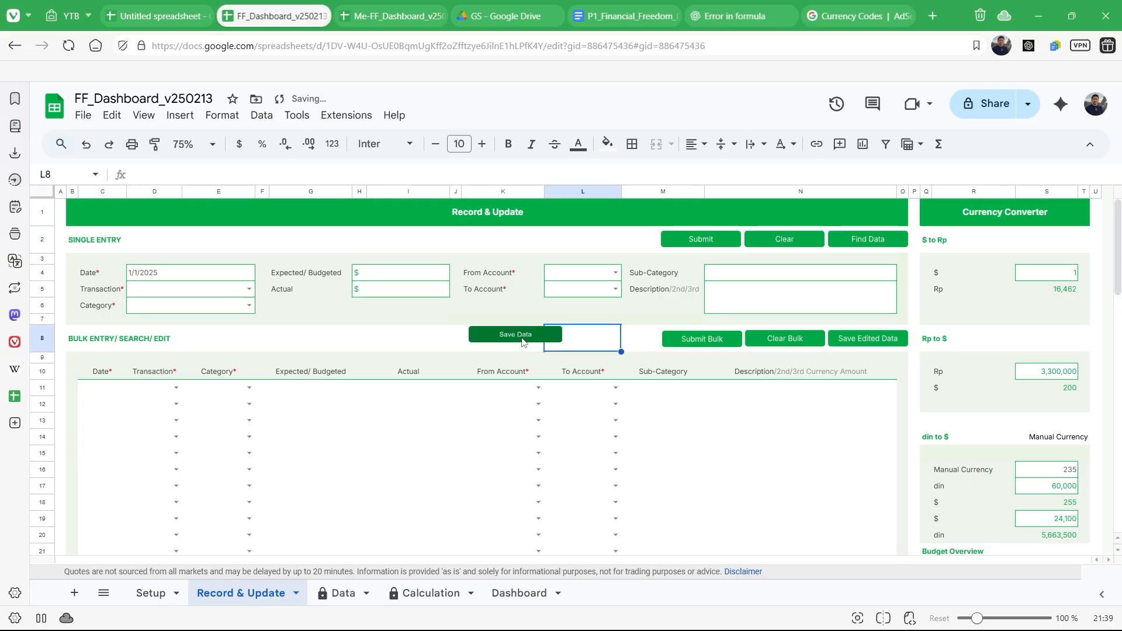
Step: Open the Save Data button's drawing and then the Submit Bulk button's drawing in the editor to inspect them, closing each one
{"action": "double_click", "coordinate": [522, 343]}
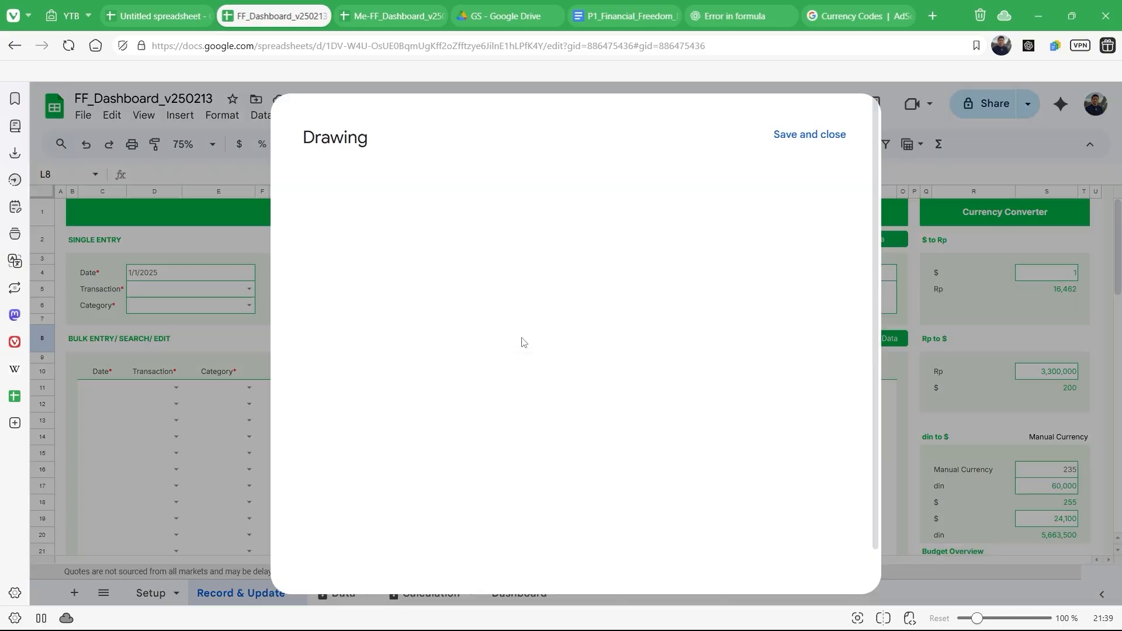
{"action": "left_click", "coordinate": [816, 136]}
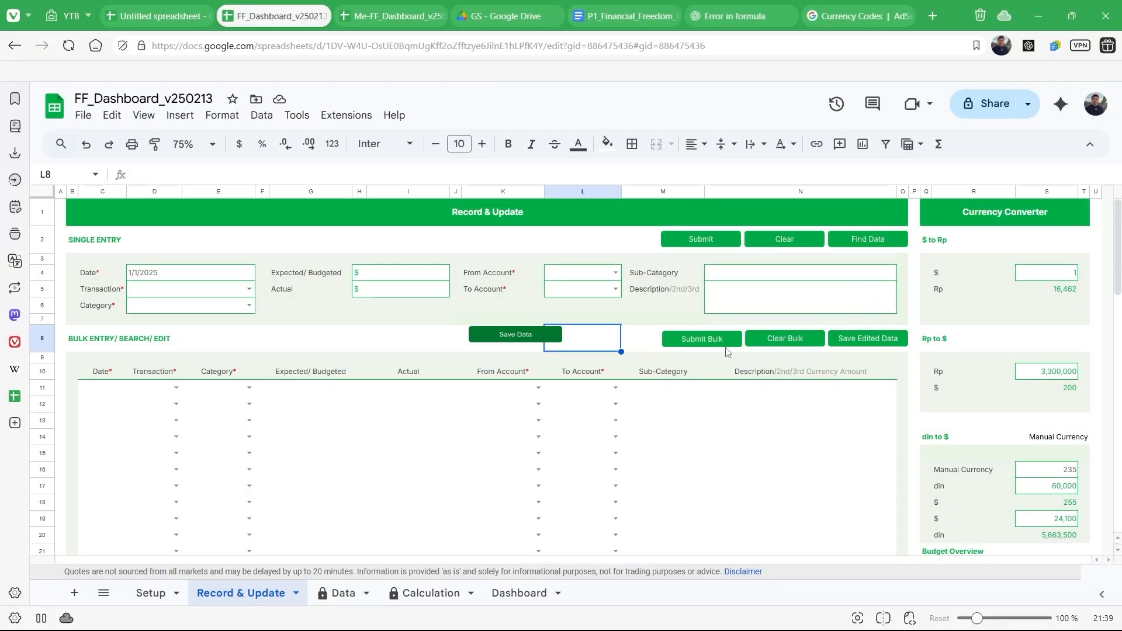
{"action": "right_click", "coordinate": [734, 345]}
{"action": "left_click", "coordinate": [733, 340]}
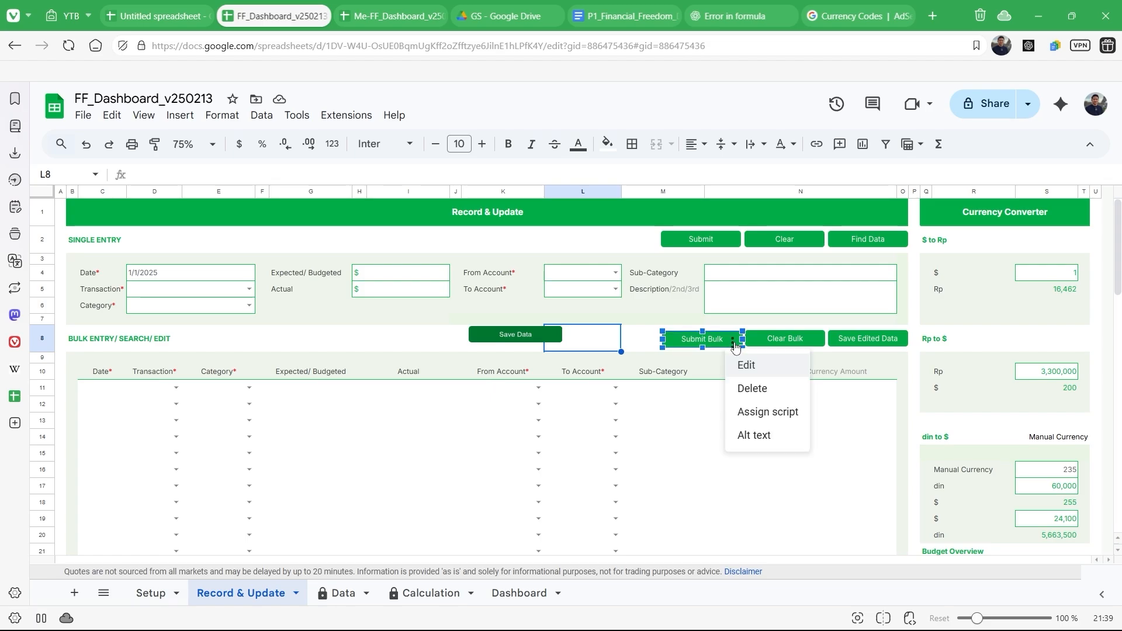
{"action": "left_click", "coordinate": [745, 368]}
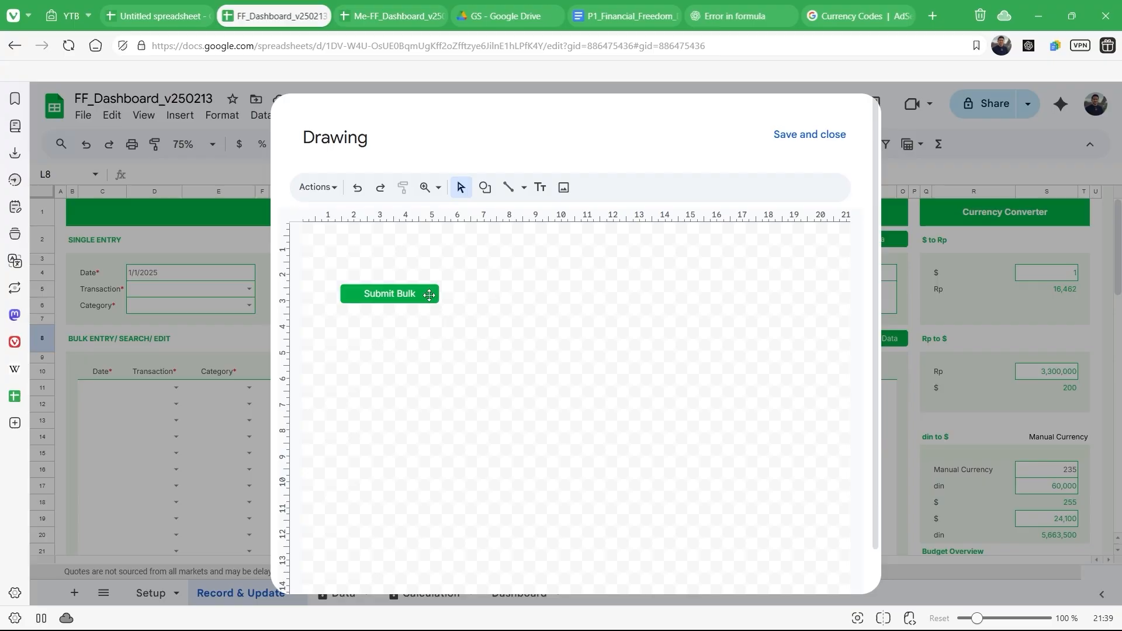
{"action": "left_click", "coordinate": [430, 296]}
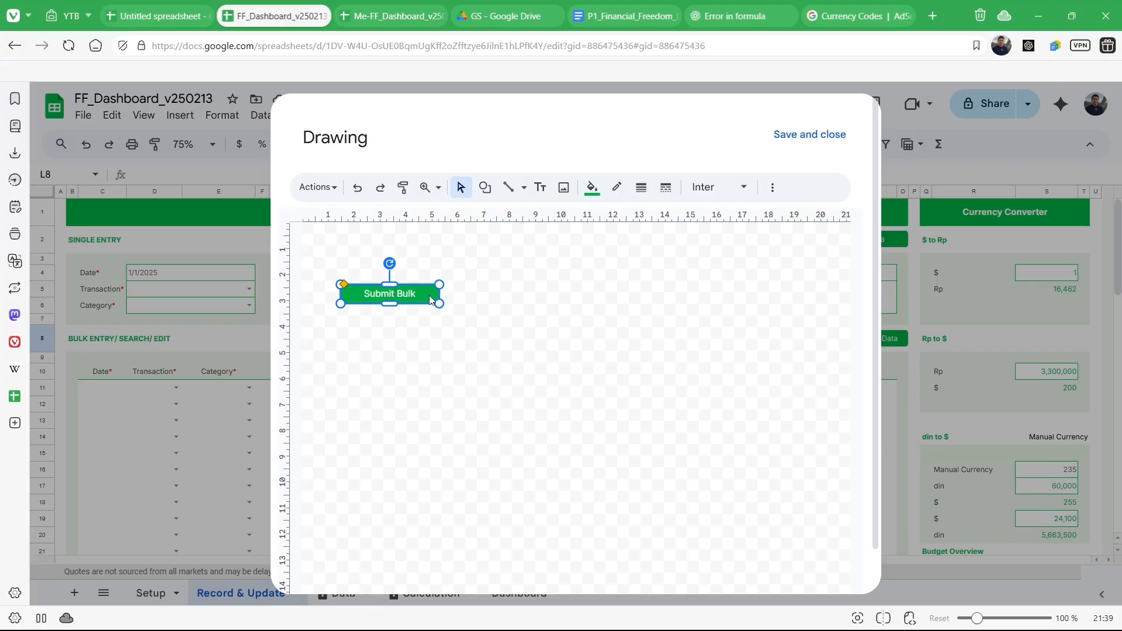
{"action": "left_click", "coordinate": [810, 133]}
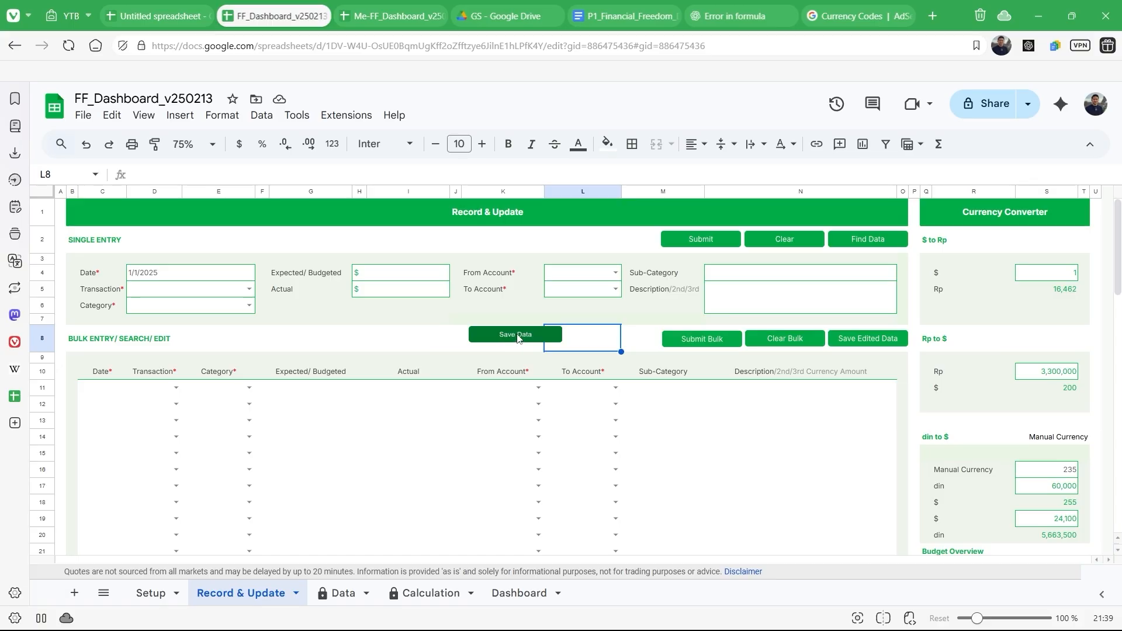
Step: Insert a new drawing on the sheet and paste the copied Submit Bulk button into it
{"action": "left_click", "coordinate": [177, 114]}
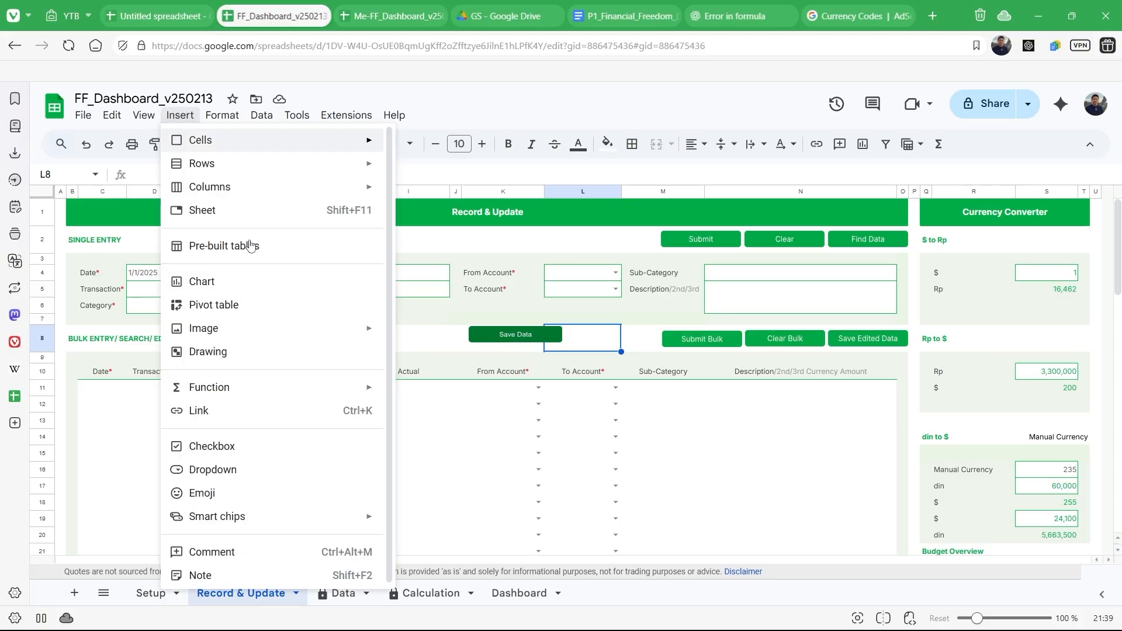
{"action": "left_click", "coordinate": [250, 355]}
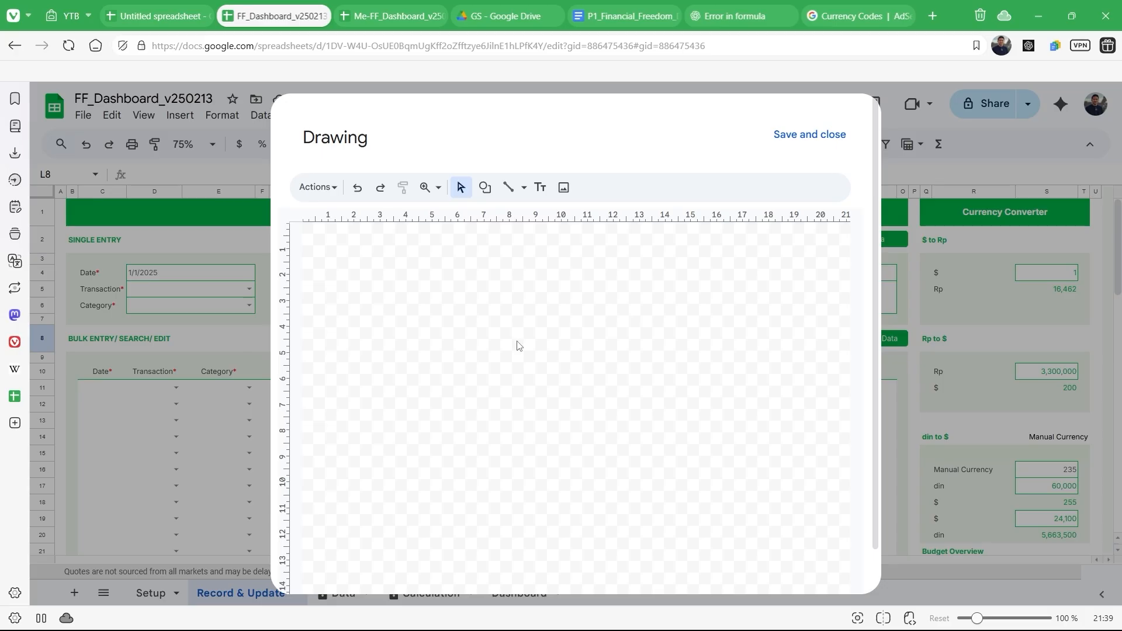
{"action": "key", "text": "ctrl+v"}
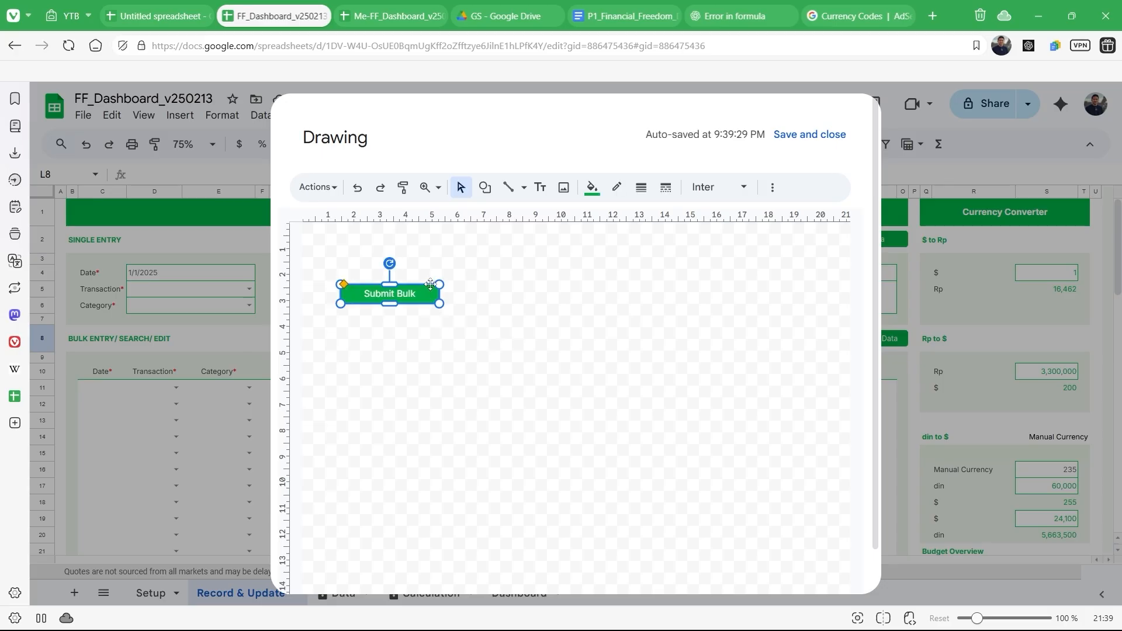
Step: Replace the pasted green button's label with "Erase"
{"action": "double_click", "coordinate": [399, 296]}
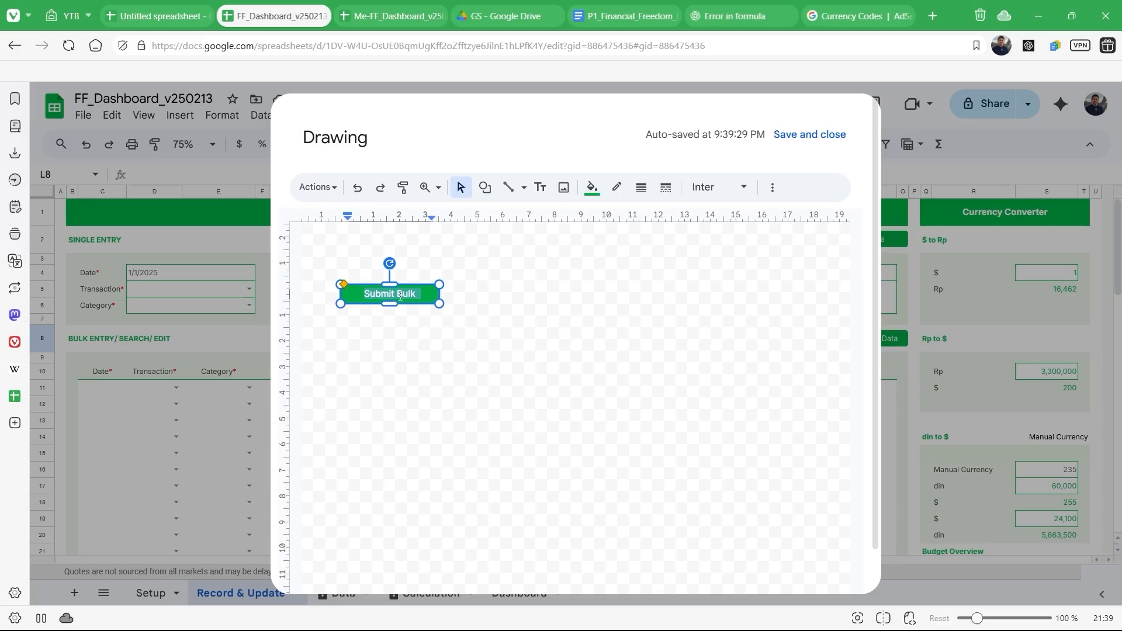
{"action": "type", "text": "De"}
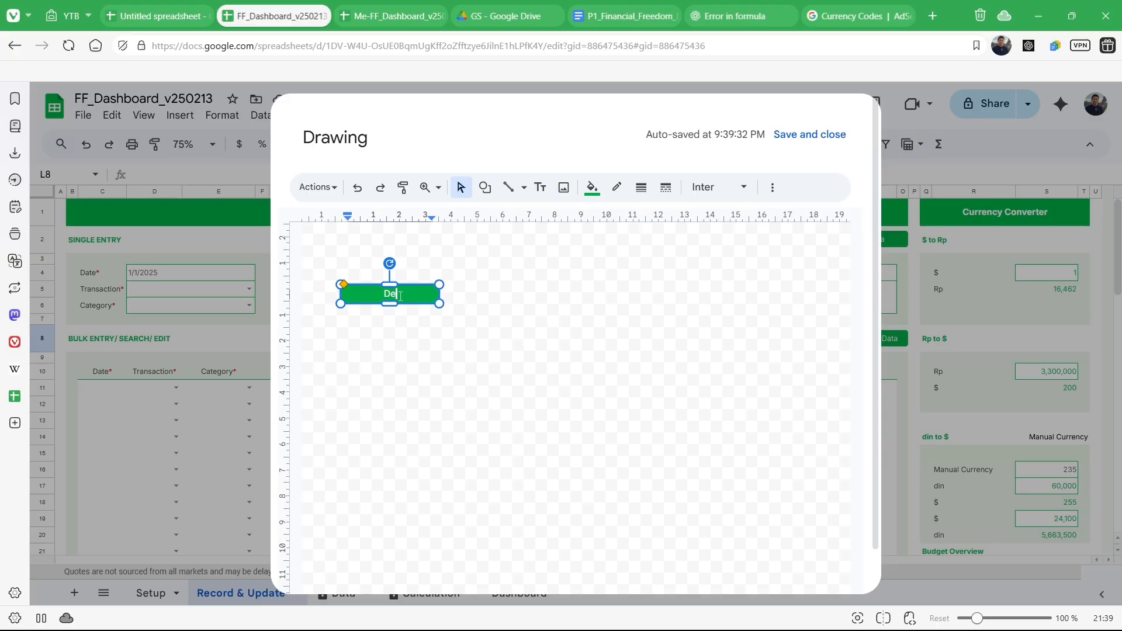
{"action": "type", "text": "lete"}
{"action": "key", "text": "BackSpace"}
{"action": "key", "text": "BackSpace"}
{"action": "key", "text": "BackSpace"}
{"action": "key", "text": "BackSpace"}
{"action": "key", "text": "BackSpace"}
{"action": "key", "text": "BackSpace"}
Step: Centre the Erase label within the button, then save the drawing to the sheet
{"action": "left_click", "coordinate": [775, 188]}
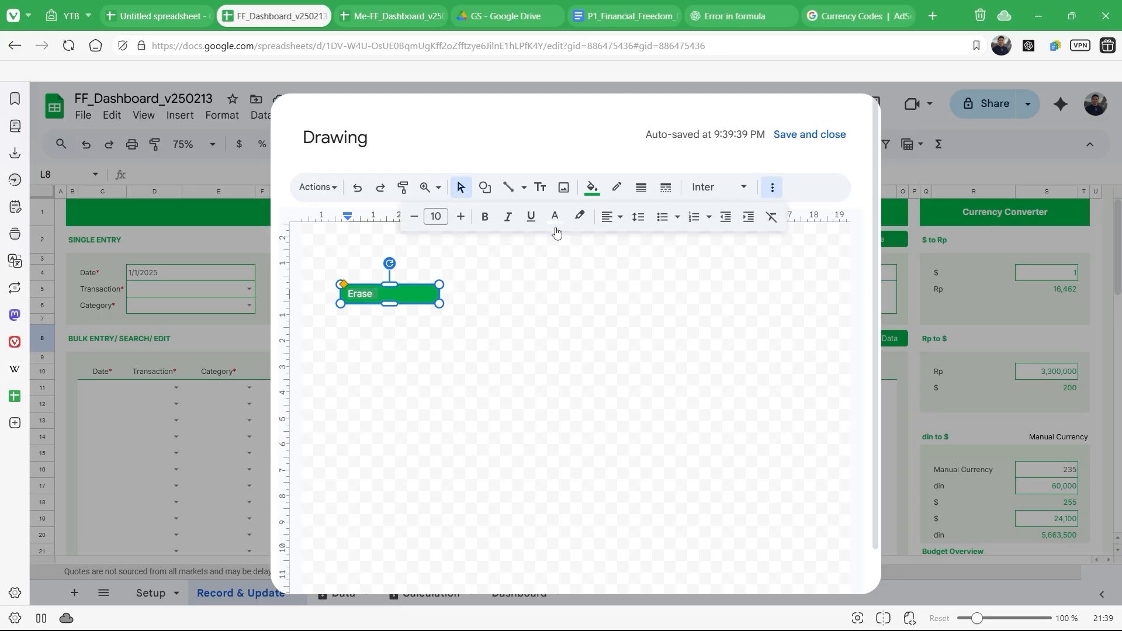
{"action": "left_click", "coordinate": [610, 217]}
{"action": "left_click", "coordinate": [632, 248]}
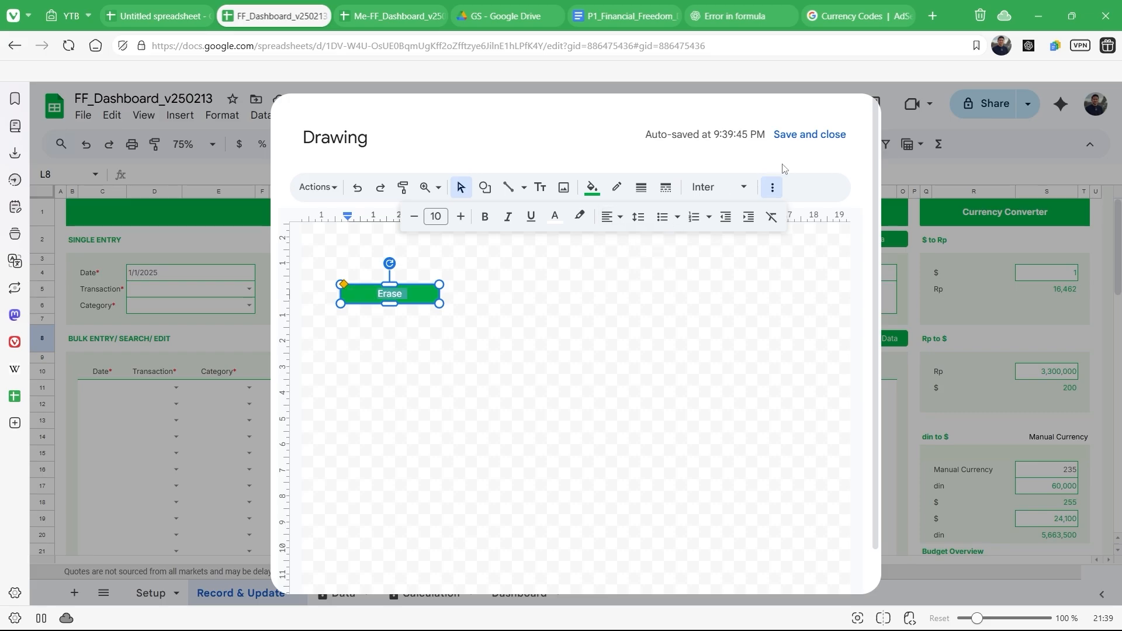
{"action": "left_click", "coordinate": [830, 136]}
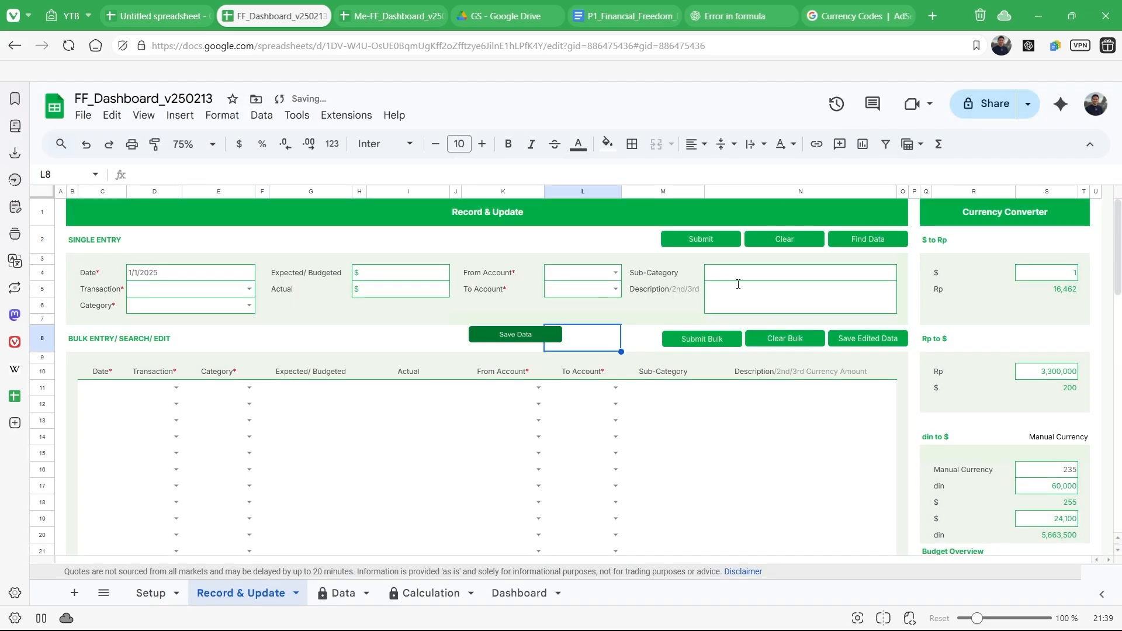
Step: Delete the Erase and Save Data buttons from row 8 of the Record & Update sheet
{"action": "left_click", "coordinate": [620, 347]}
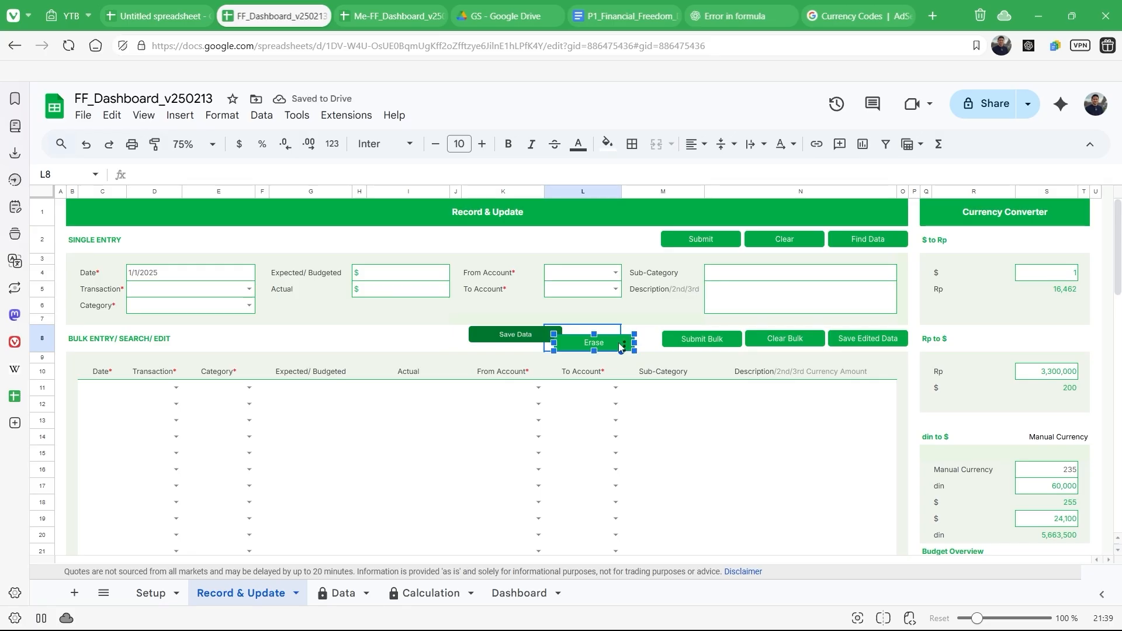
{"action": "key", "text": "Delete"}
{"action": "left_click", "coordinate": [542, 333]}
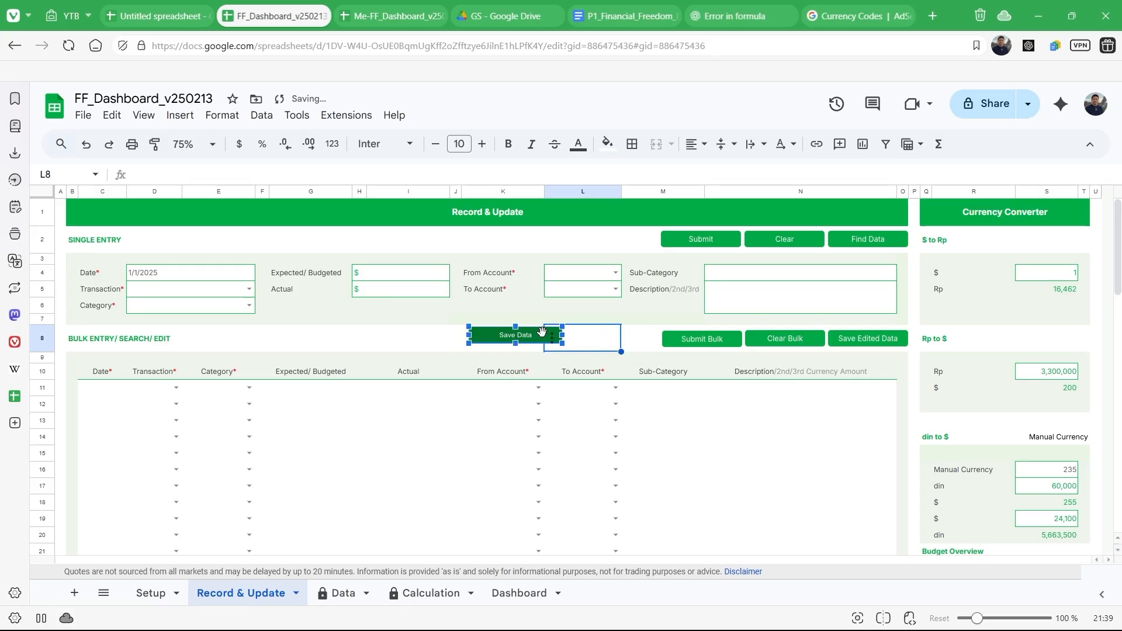
{"action": "key", "text": "Delete"}
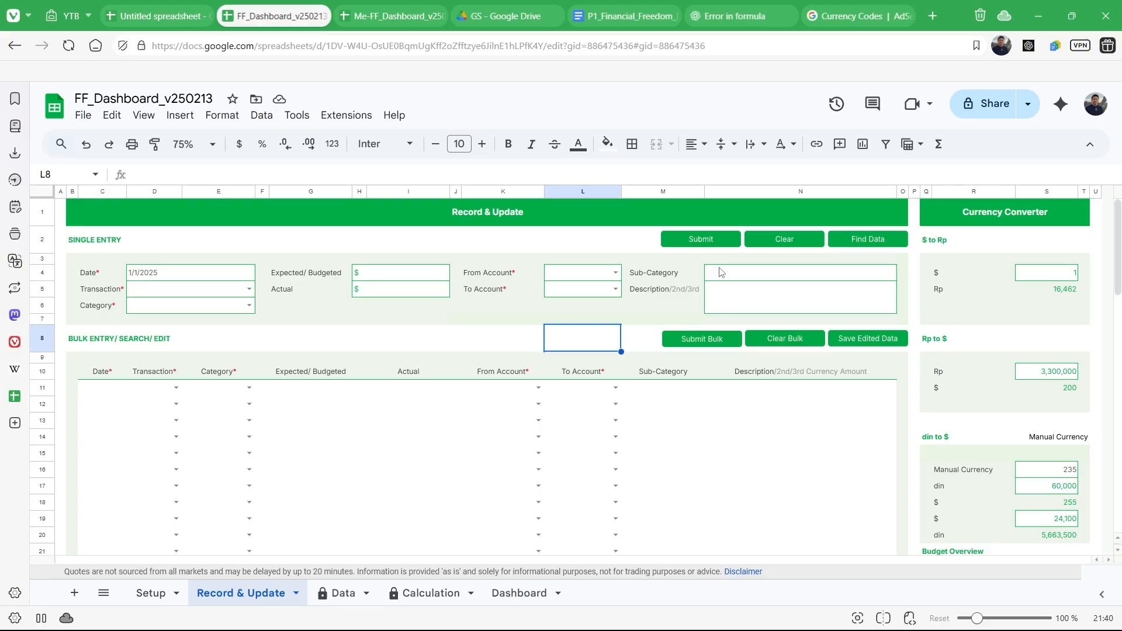
Step: Clear the Single Entry form with its Clear script and dismiss the confirmation
{"action": "left_click", "coordinate": [784, 244]}
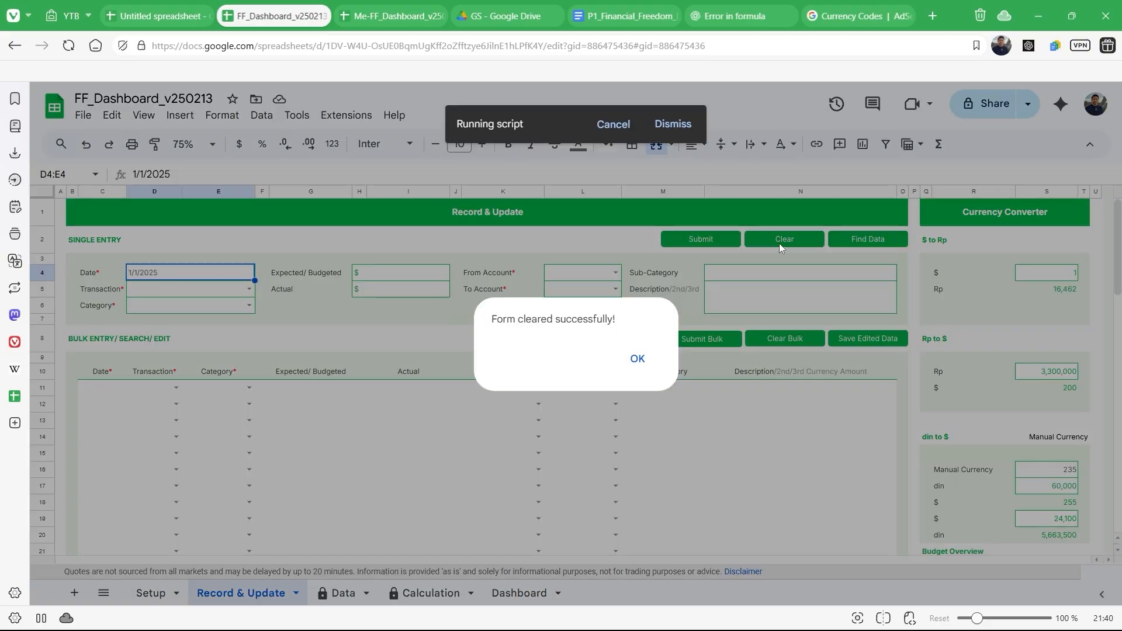
{"action": "left_click", "coordinate": [639, 360]}
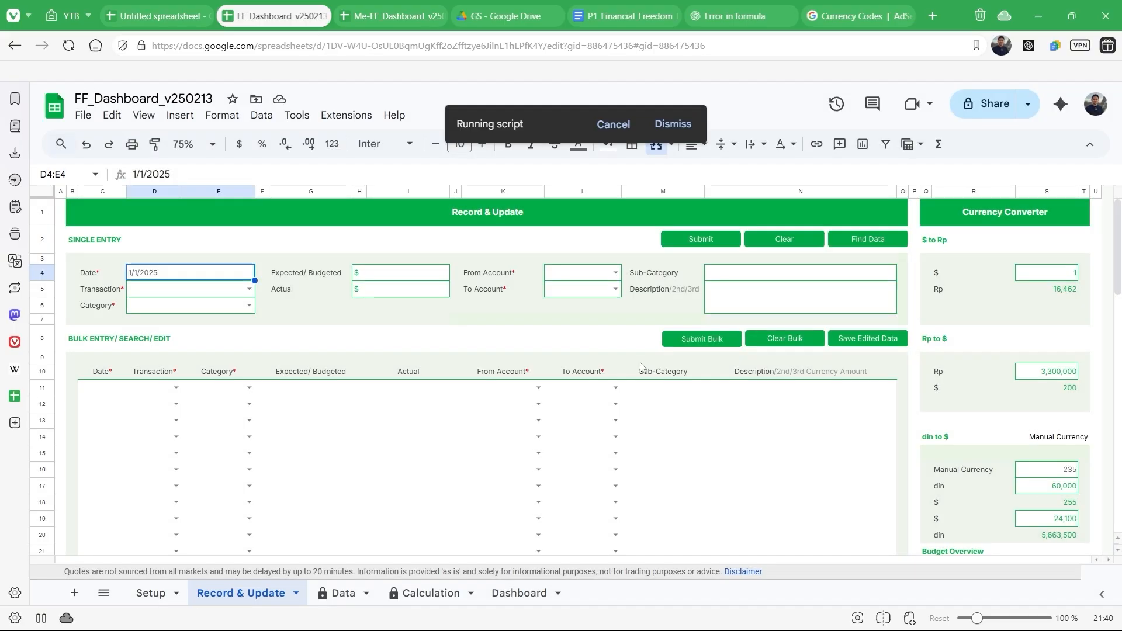
{"action": "left_click", "coordinate": [571, 320]}
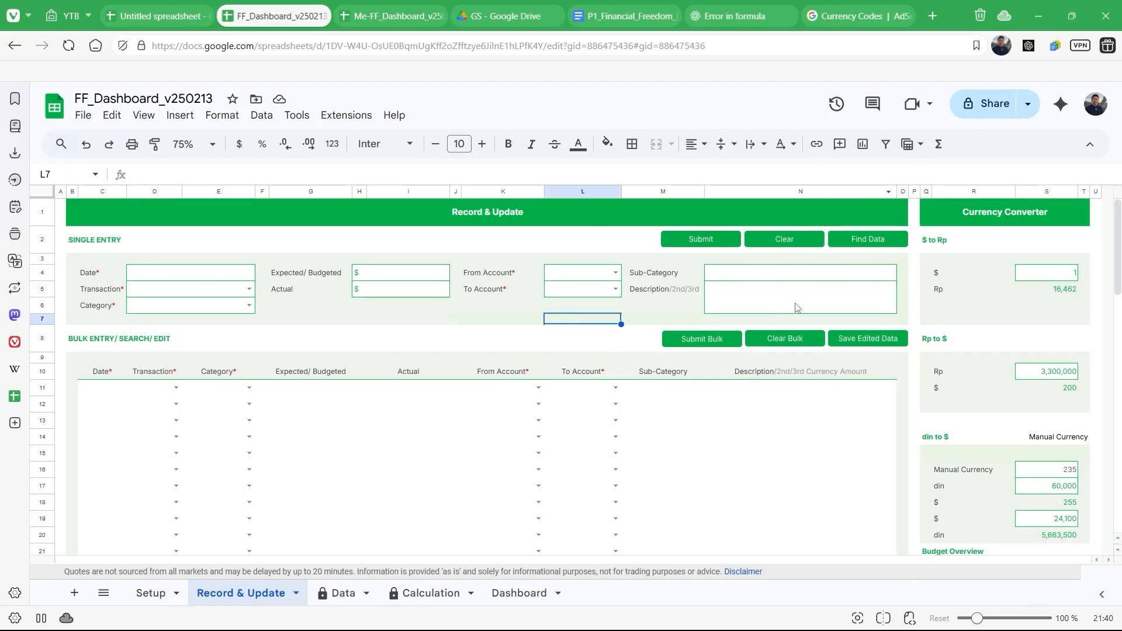
Step: Set the Single Entry date to 1/1/2025 using the date picker
{"action": "double_click", "coordinate": [201, 272]}
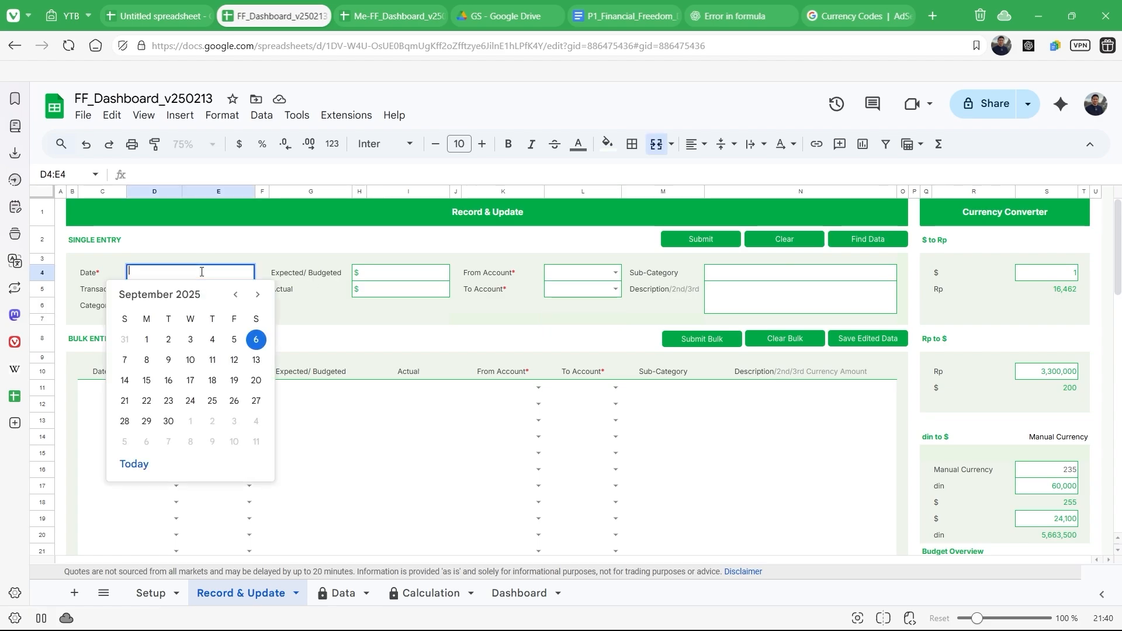
{"action": "left_click", "coordinate": [235, 295]}
{"action": "left_click", "coordinate": [235, 296]}
{"action": "left_click", "coordinate": [236, 295]}
{"action": "left_click", "coordinate": [235, 295]}
{"action": "left_click", "coordinate": [235, 295]}
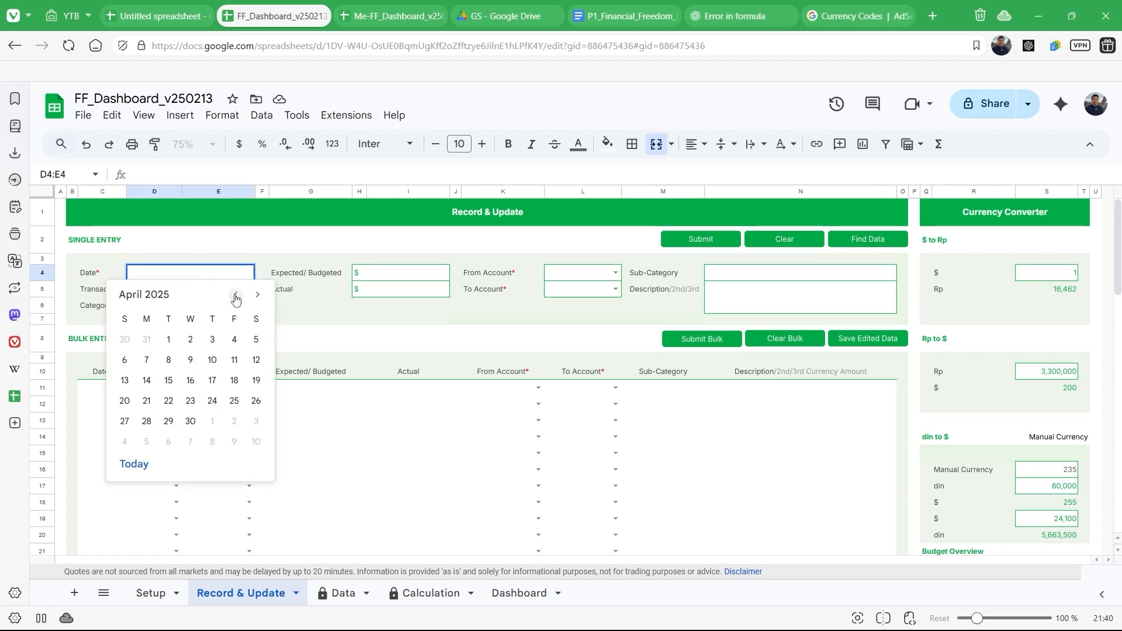
{"action": "left_click", "coordinate": [236, 296]}
{"action": "left_click", "coordinate": [236, 296]}
{"action": "left_click", "coordinate": [236, 296]}
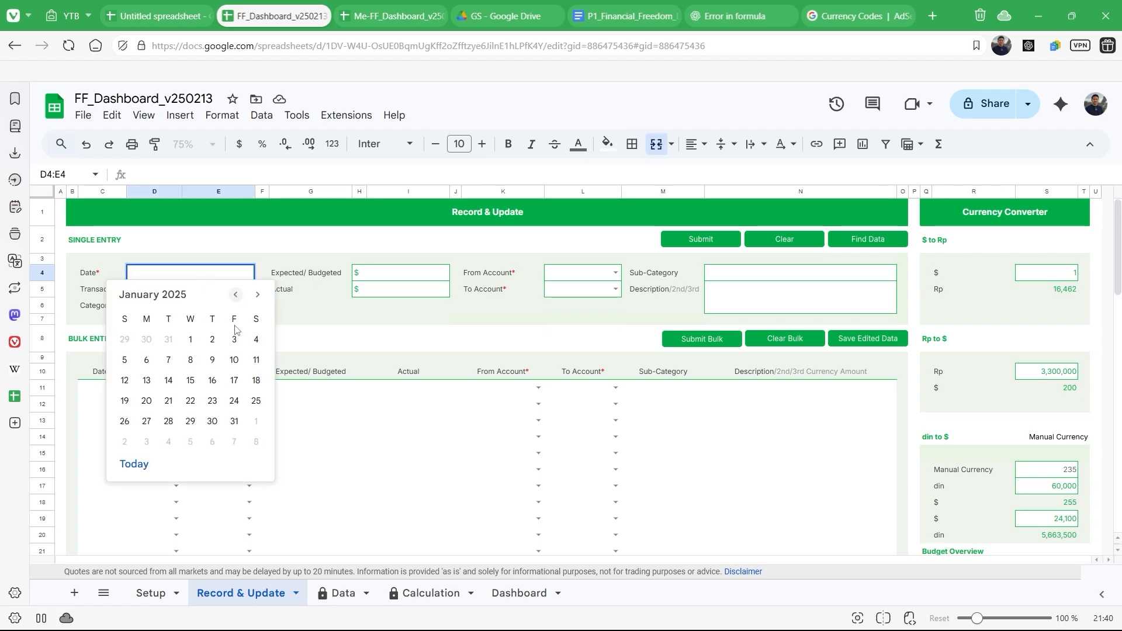
{"action": "left_click", "coordinate": [190, 341]}
{"action": "left_click", "coordinate": [530, 332]}
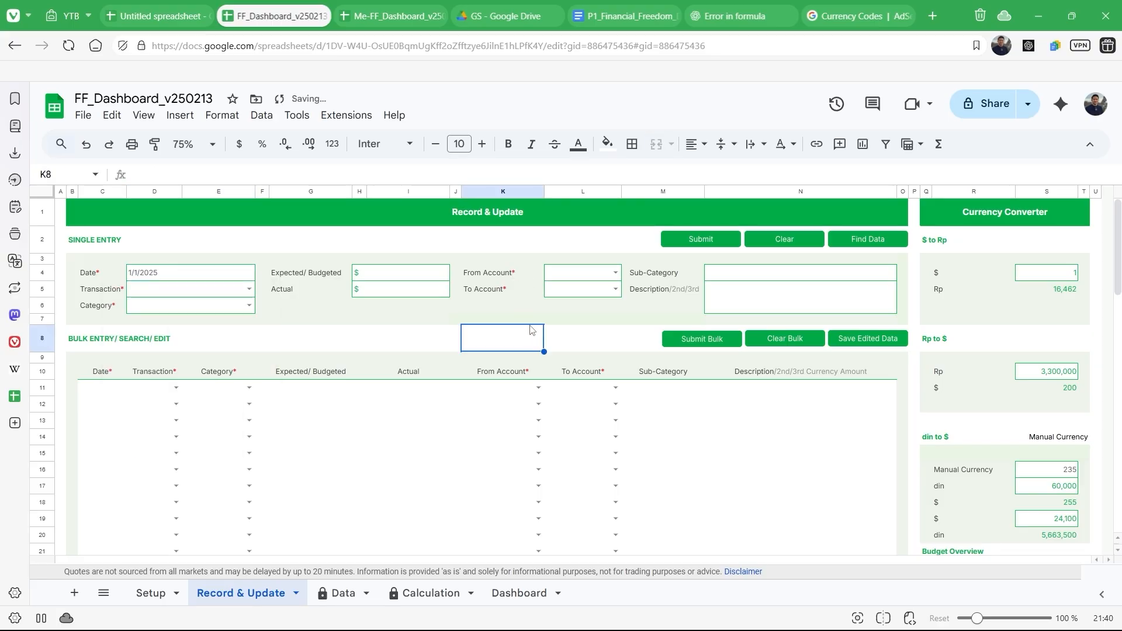
Step: Find the recorded transactions matching the Single Entry date, then clear the retrieved rows from the bulk entry table
{"action": "left_click", "coordinate": [857, 249]}
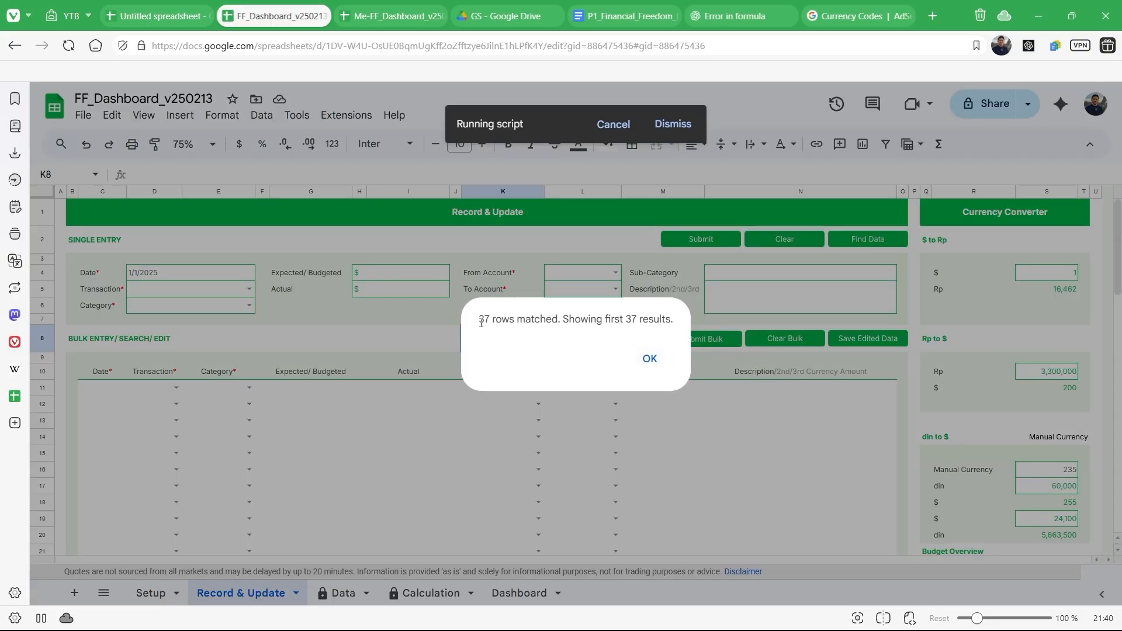
{"action": "left_click_drag", "start_coordinate": [480, 322], "coordinate": [712, 304]}
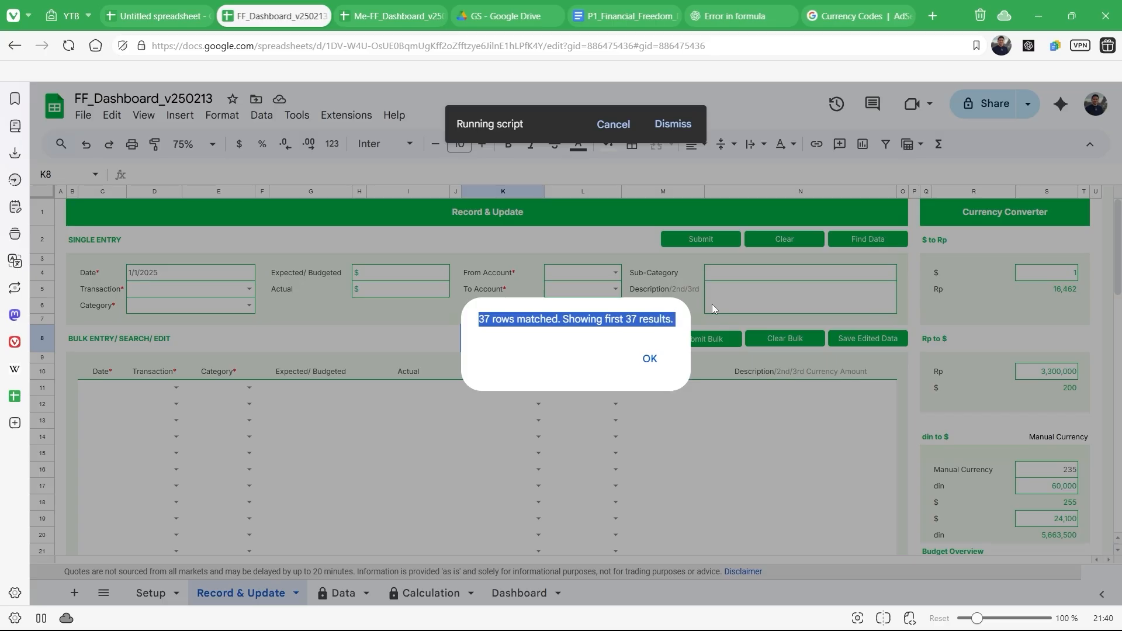
{"action": "left_click", "coordinate": [657, 366]}
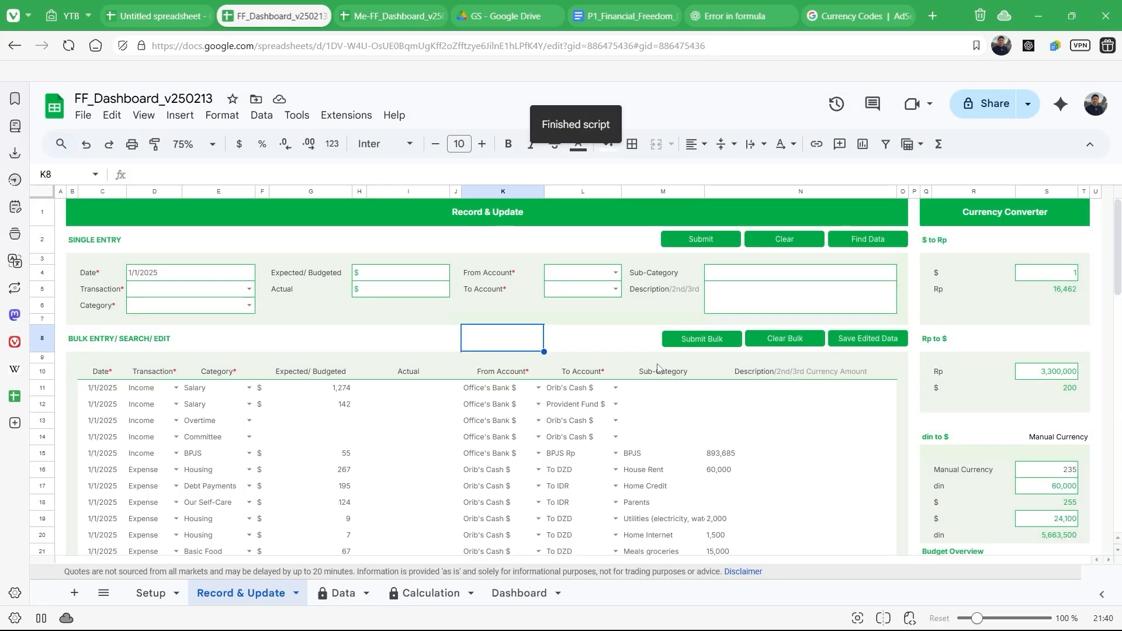
{"action": "left_click", "coordinate": [783, 342]}
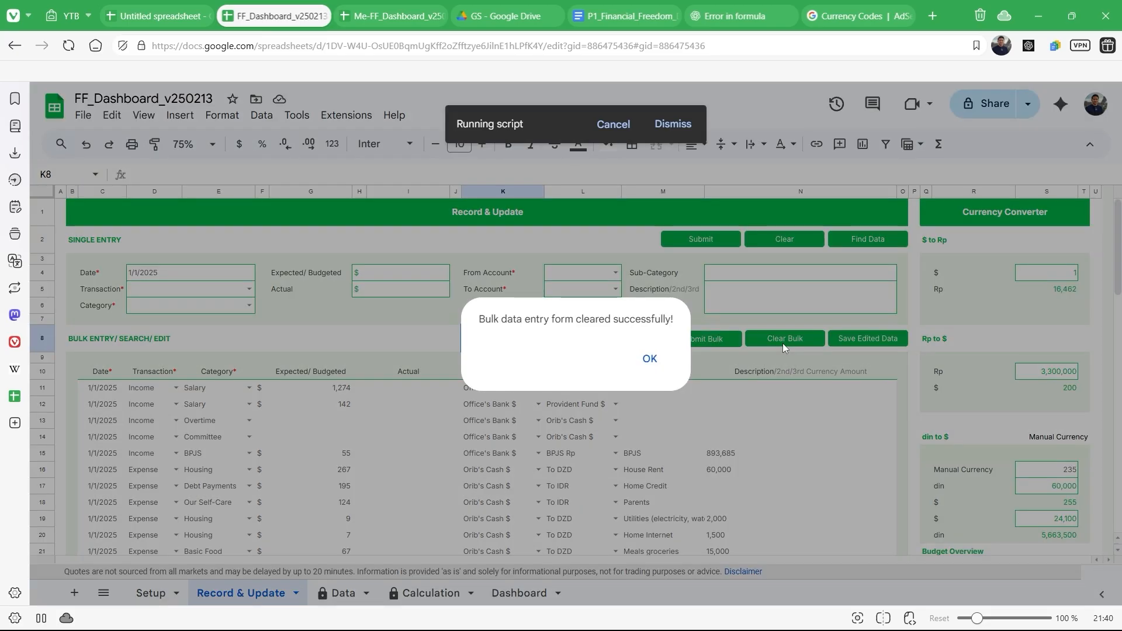
{"action": "left_click", "coordinate": [649, 359]}
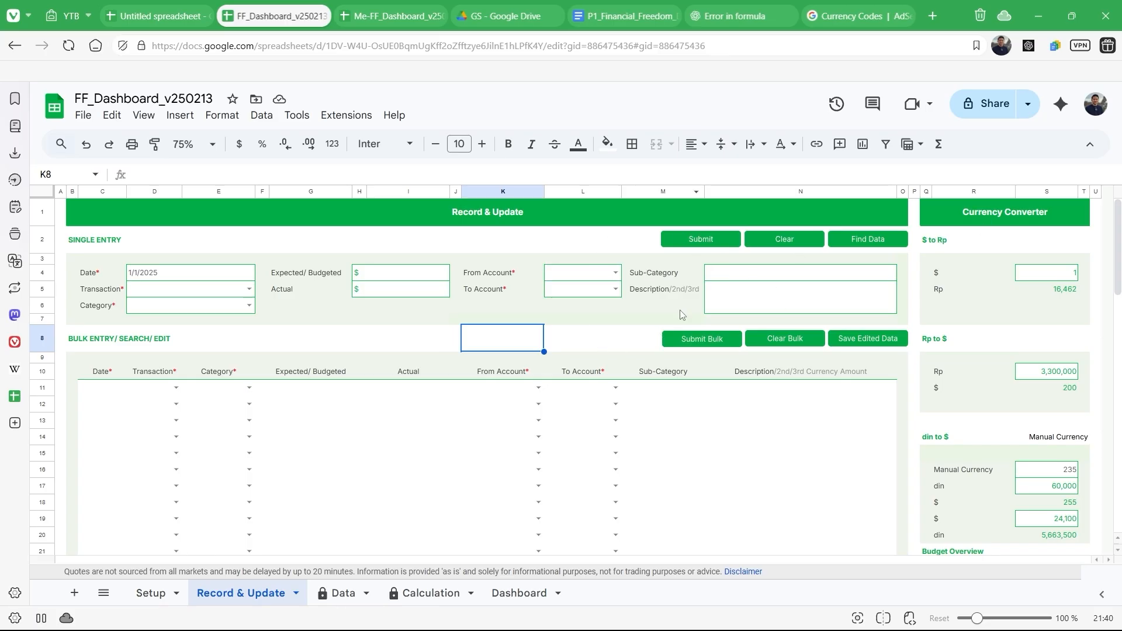
Step: Open the spreadsheet's Apps Script project and check which Google account is signed in
{"action": "left_click", "coordinate": [494, 60]}
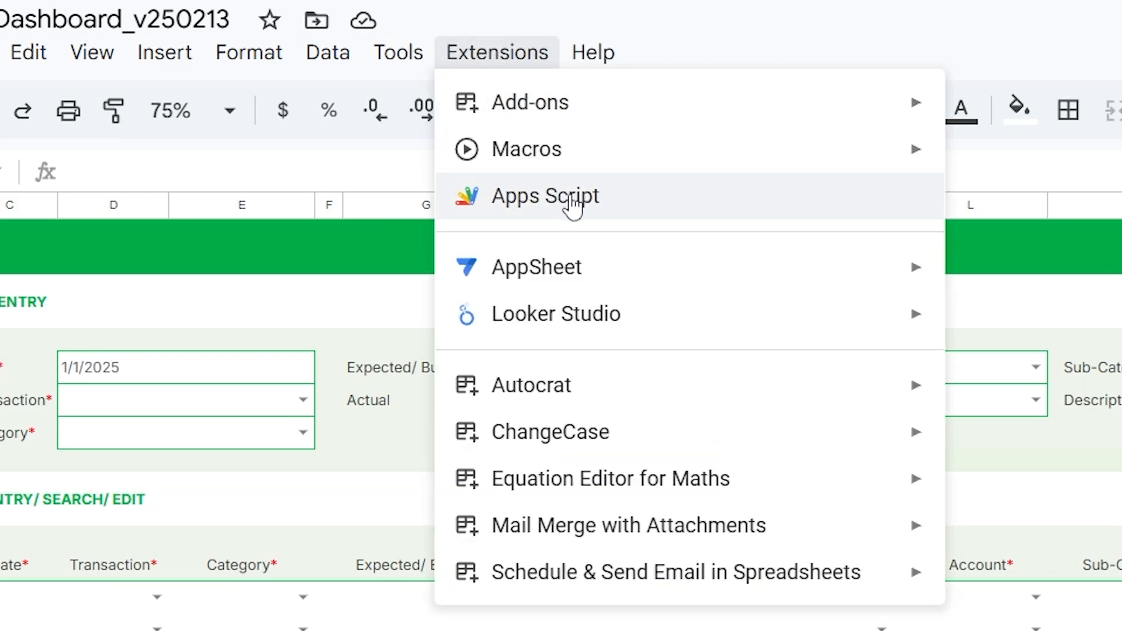
{"action": "left_click", "coordinate": [572, 205]}
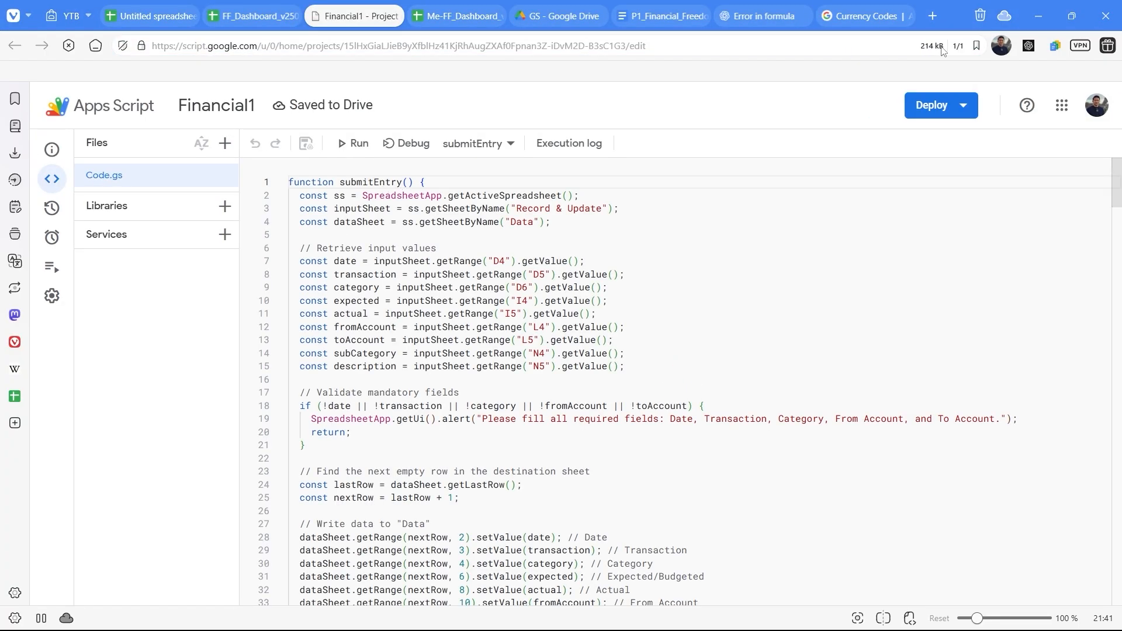
{"action": "left_click", "coordinate": [1097, 105]}
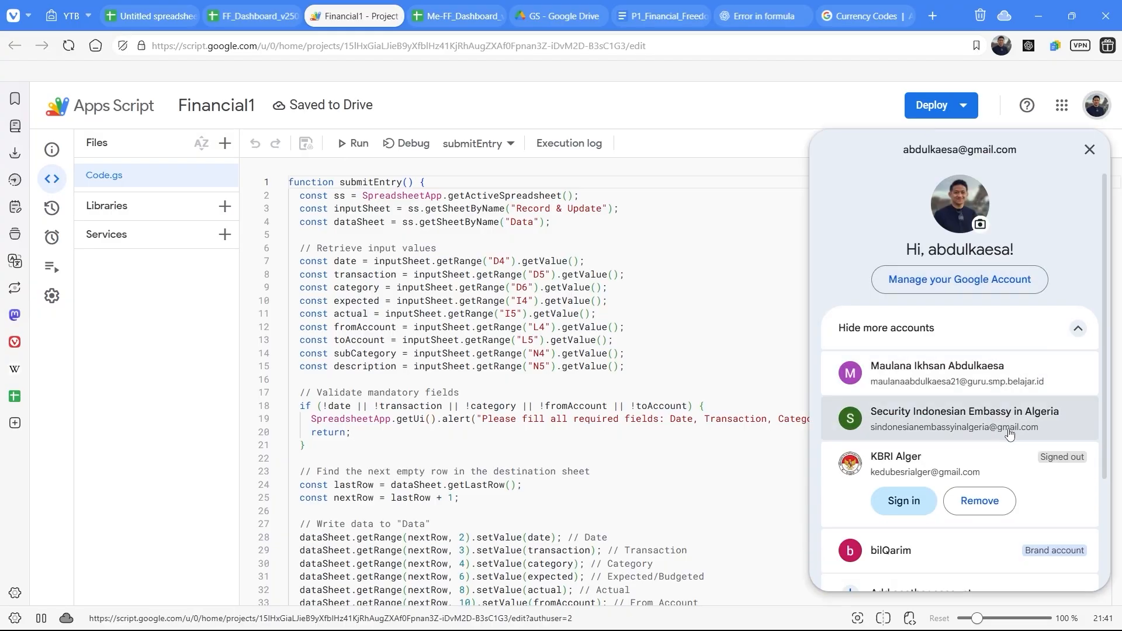
{"action": "left_click", "coordinate": [1090, 150]}
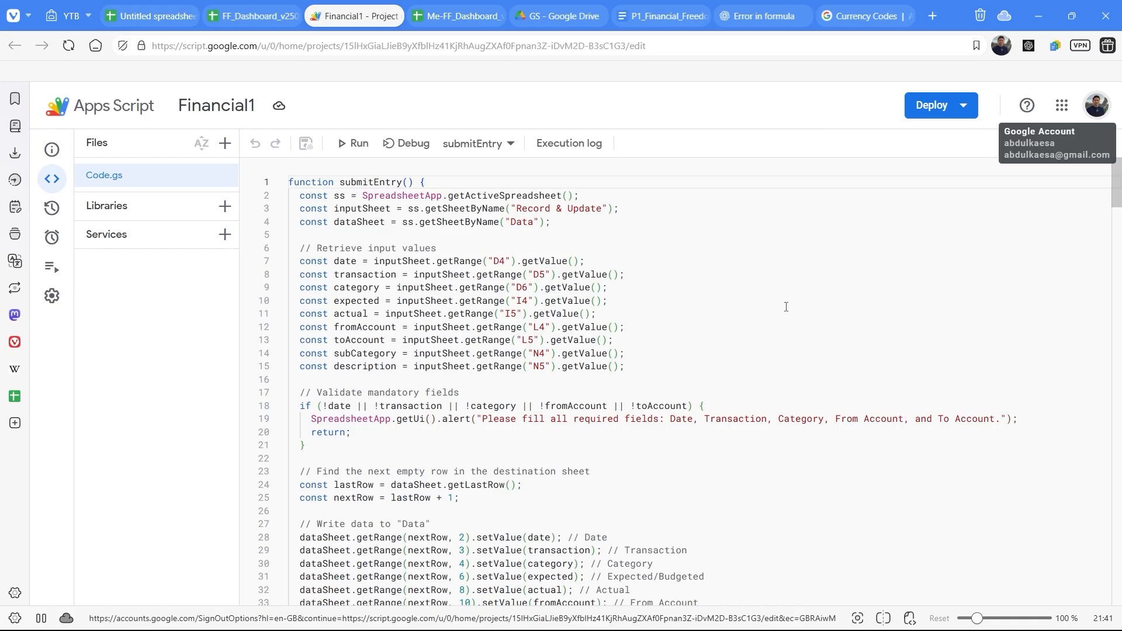
Step: Look through the full script in Code.gs and return to its first function
{"action": "scroll", "coordinate": [784, 308], "scroll_direction": "down", "scroll_amount": 15}
{"action": "scroll", "coordinate": [783, 309], "scroll_direction": "down", "scroll_amount": 20}
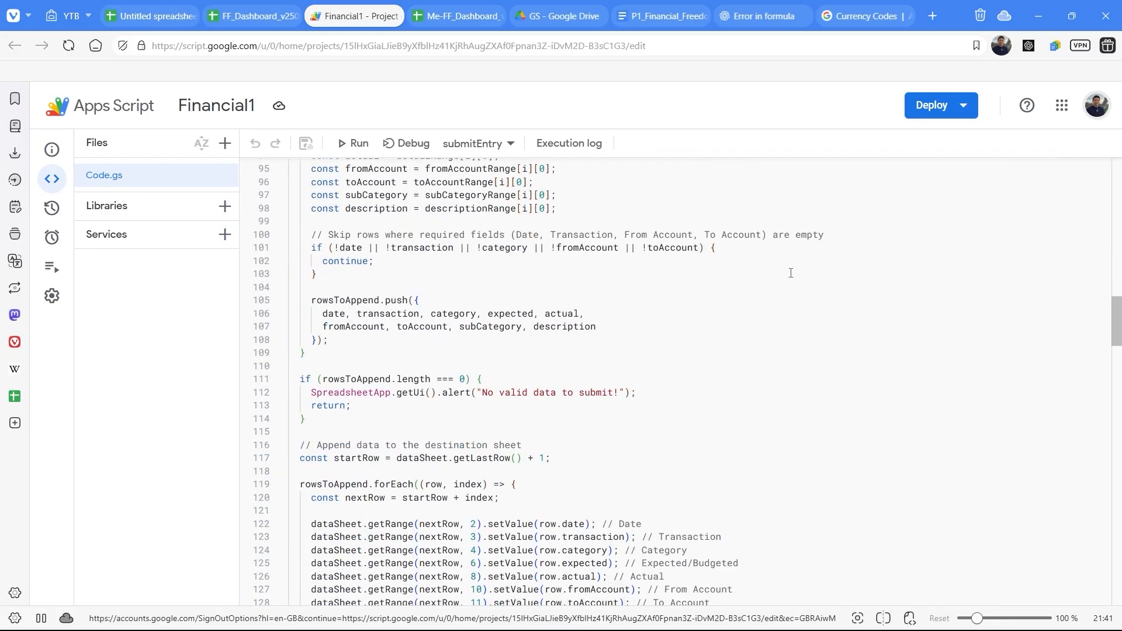
{"action": "scroll", "coordinate": [791, 273], "scroll_direction": "down", "scroll_amount": 8}
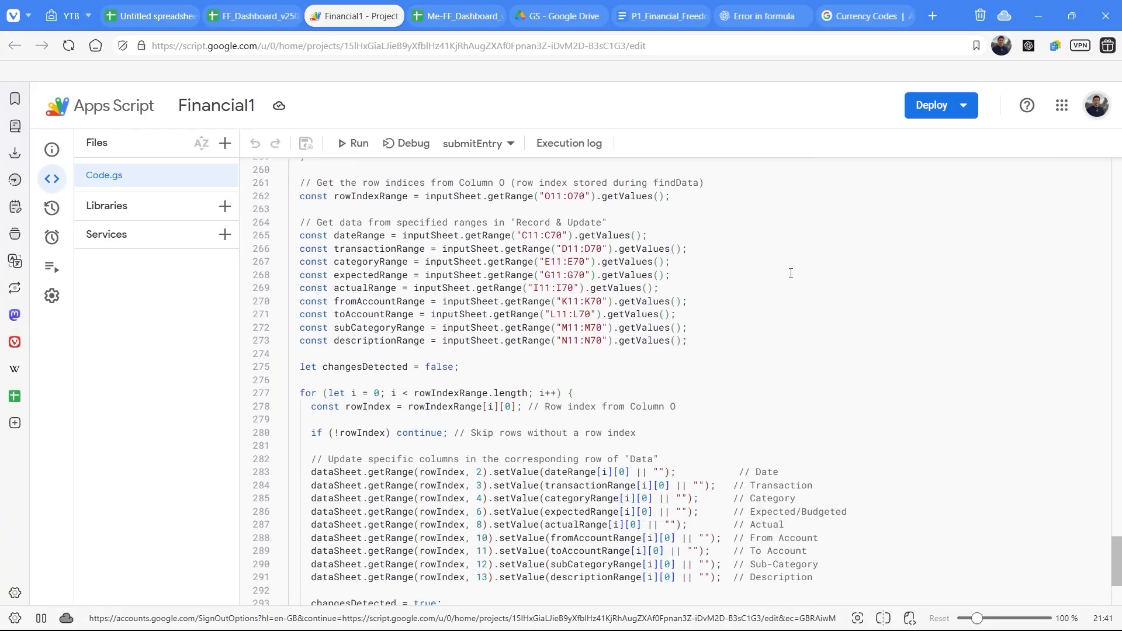
{"action": "left_click_drag", "start_coordinate": [1119, 574], "coordinate": [1107, 147]}
{"action": "left_click_drag", "start_coordinate": [1118, 217], "coordinate": [1113, 121]}
{"action": "mouse_move", "coordinate": [1119, 183]}
{"action": "left_mouse_down"}
{"action": "mouse_move", "coordinate": [1117, 505]}
{"action": "mouse_move", "coordinate": [1117, 169]}
{"action": "left_mouse_up"}
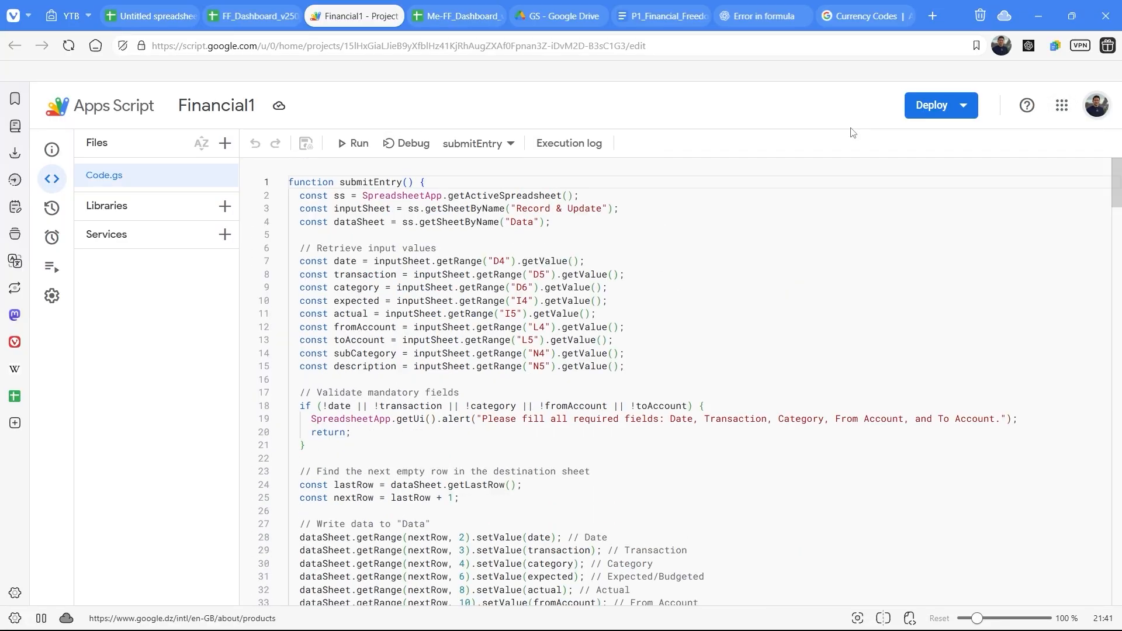
Step: Collapse all functions in Code.gs, from submitEntry through saveEditedDataSpecificColumns, and switch back to the FF_Dashboard_v250213 spreadsheet
{"action": "left_click", "coordinate": [281, 182]}
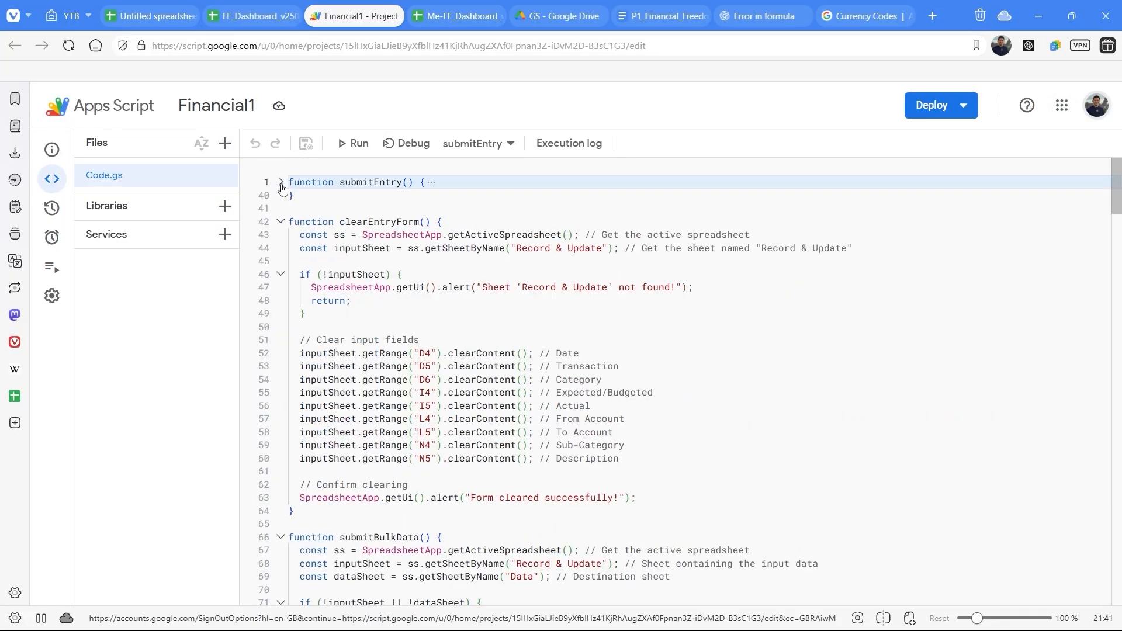
{"action": "left_click", "coordinate": [281, 222]}
{"action": "left_click", "coordinate": [281, 260]}
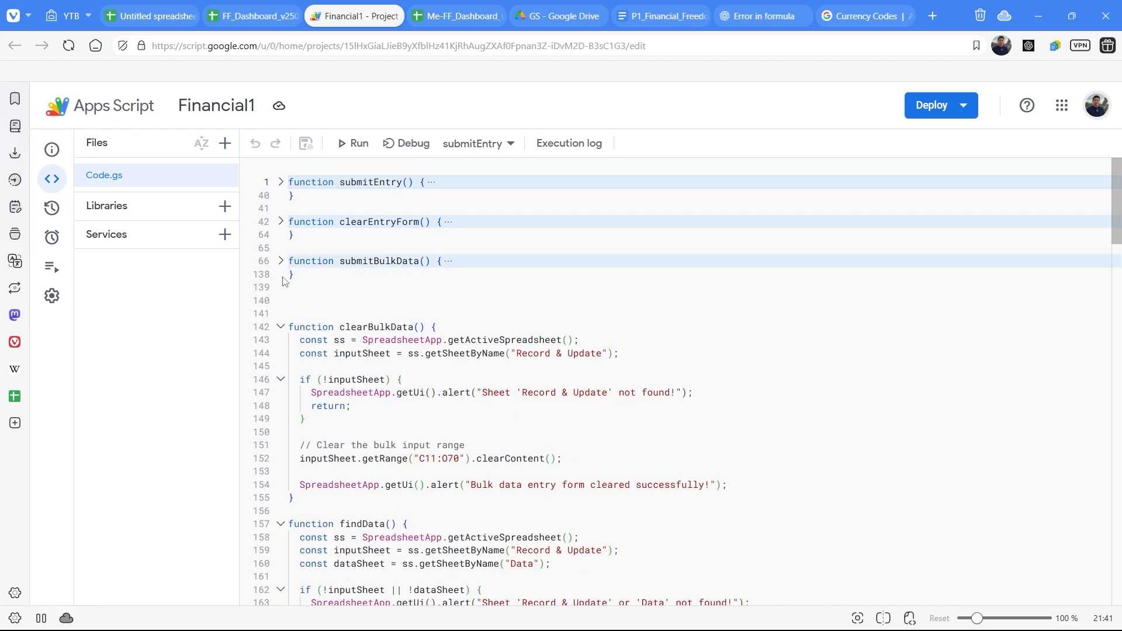
{"action": "left_click", "coordinate": [280, 327]}
{"action": "left_click", "coordinate": [281, 366]}
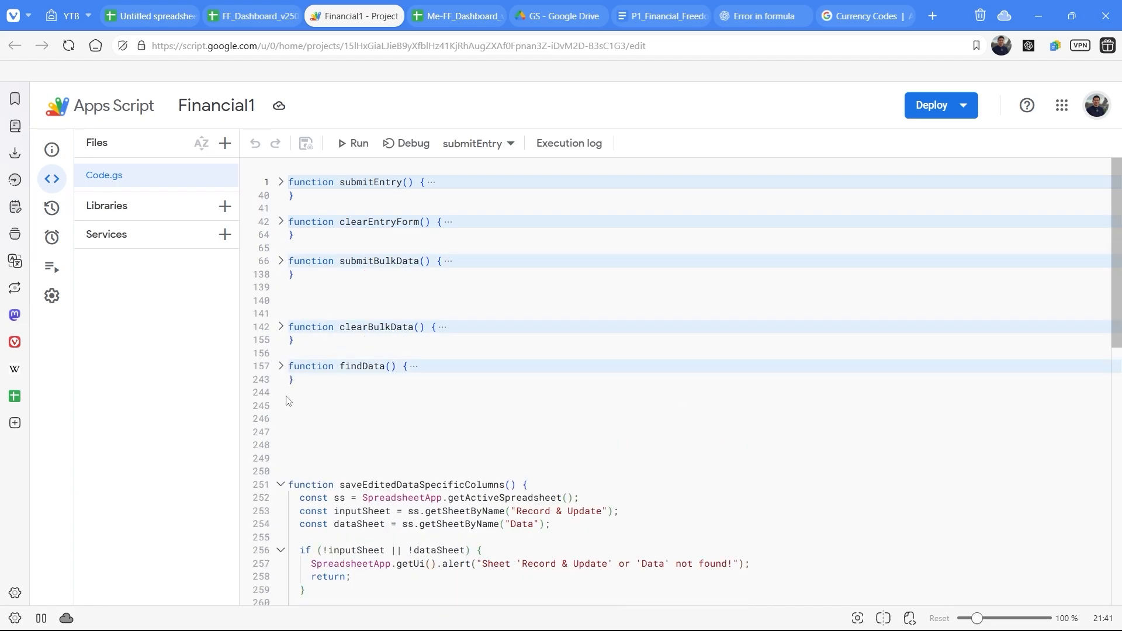
{"action": "left_click", "coordinate": [281, 486]}
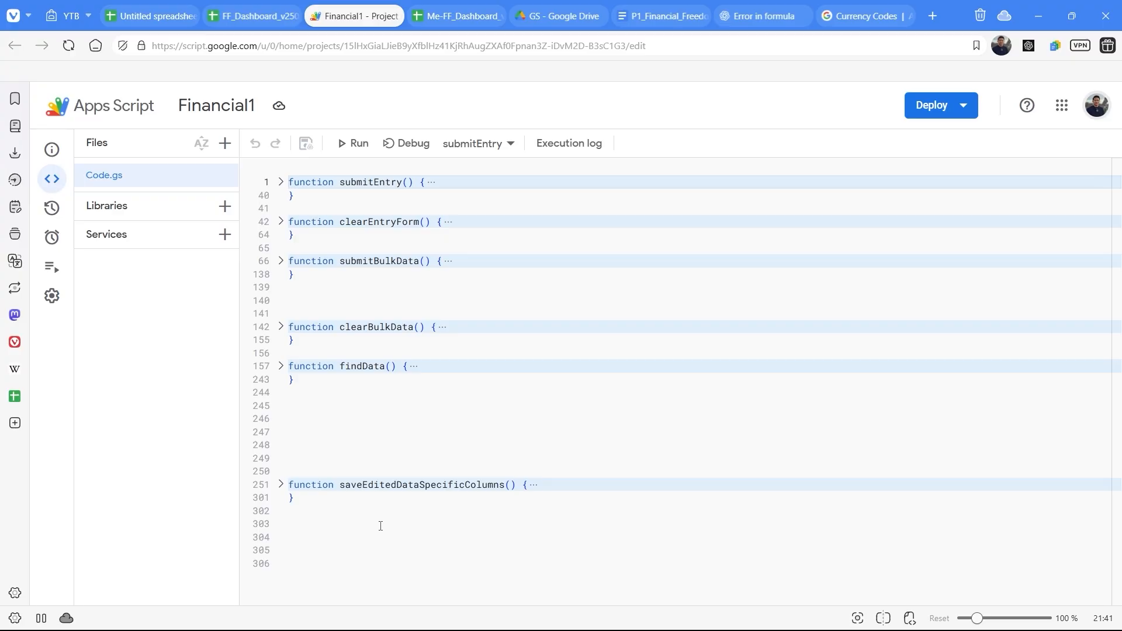
{"action": "left_click", "coordinate": [234, 17]}
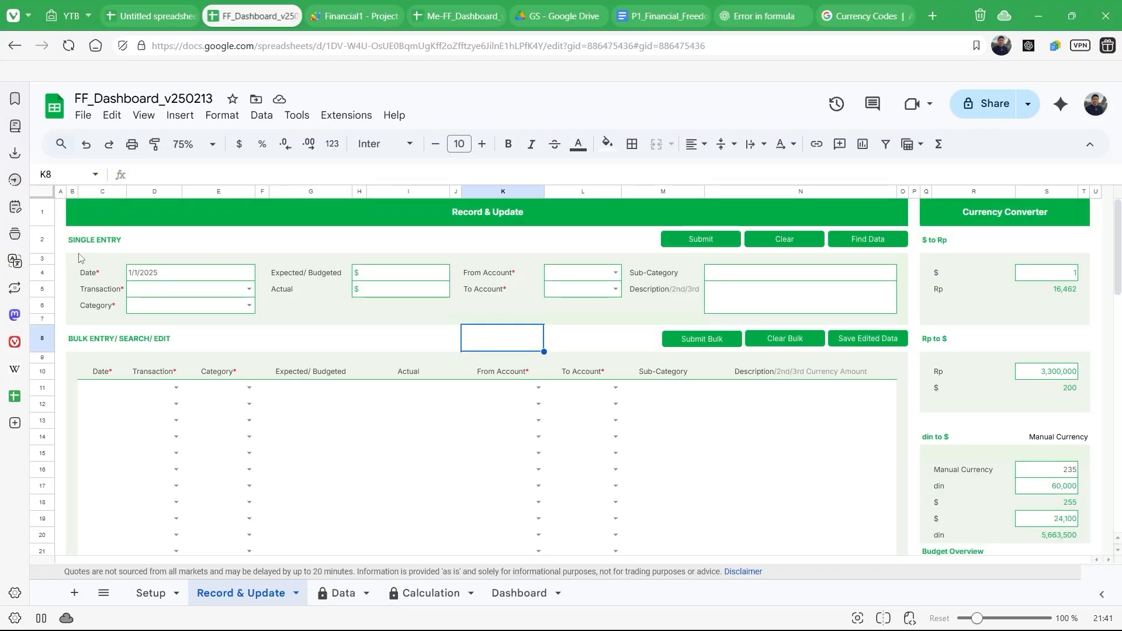
Step: Compare the submitEntry, clearEntryForm, submitBulkData and clearBulkData functions in Apps Script with the Record & Update buttons and the bulk entry table
{"action": "left_click", "coordinate": [339, 9]}
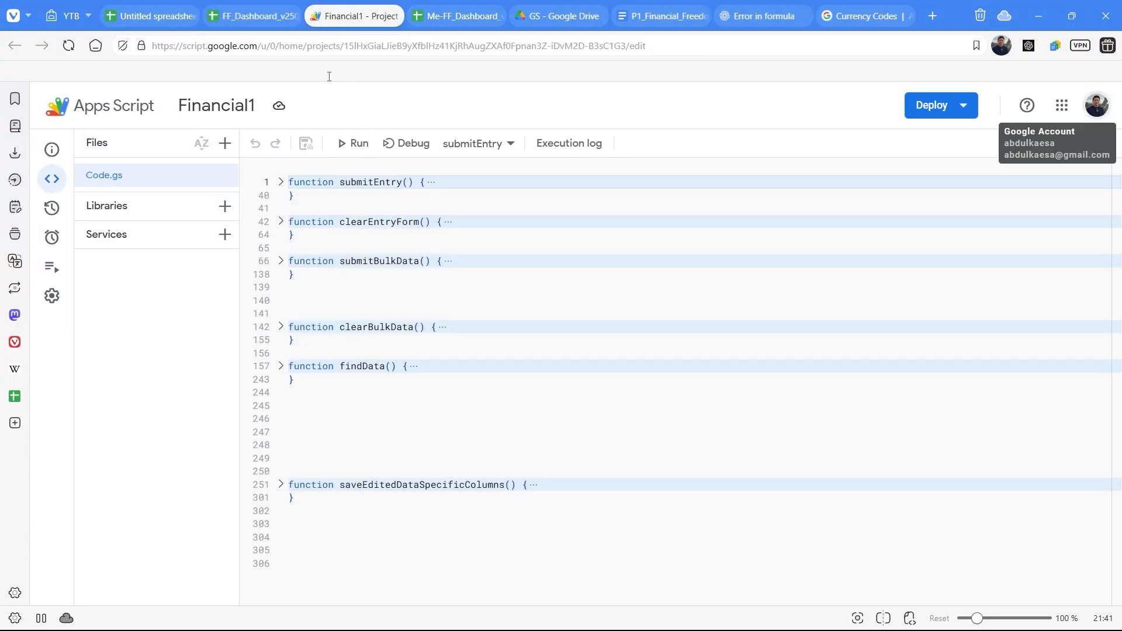
{"action": "left_click", "coordinate": [251, 15]}
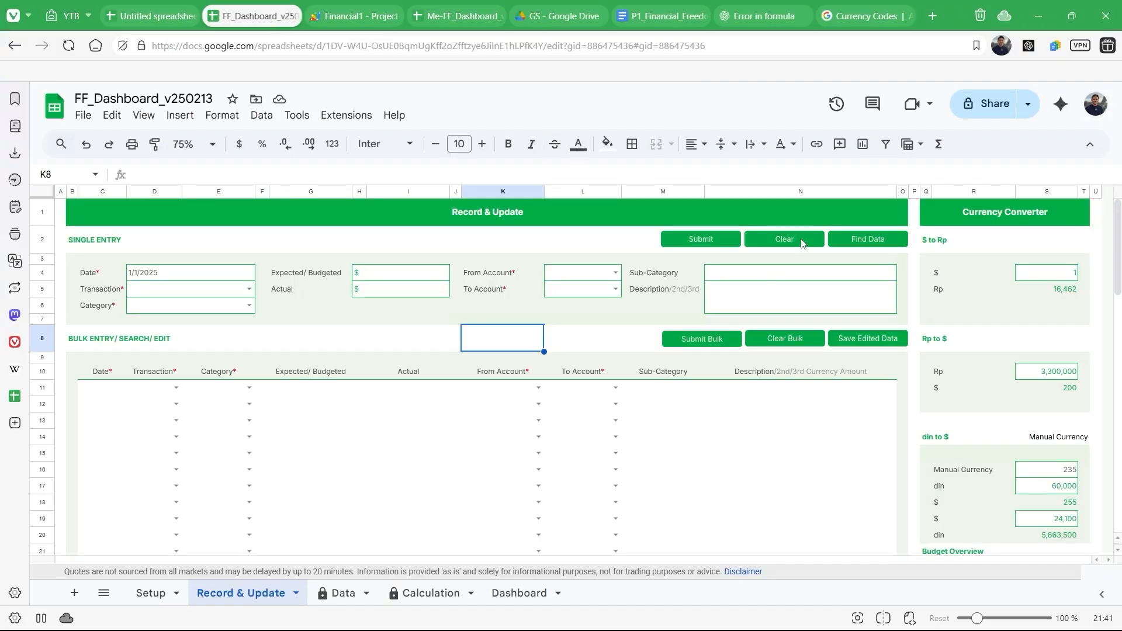
{"action": "left_click", "coordinate": [342, 16]}
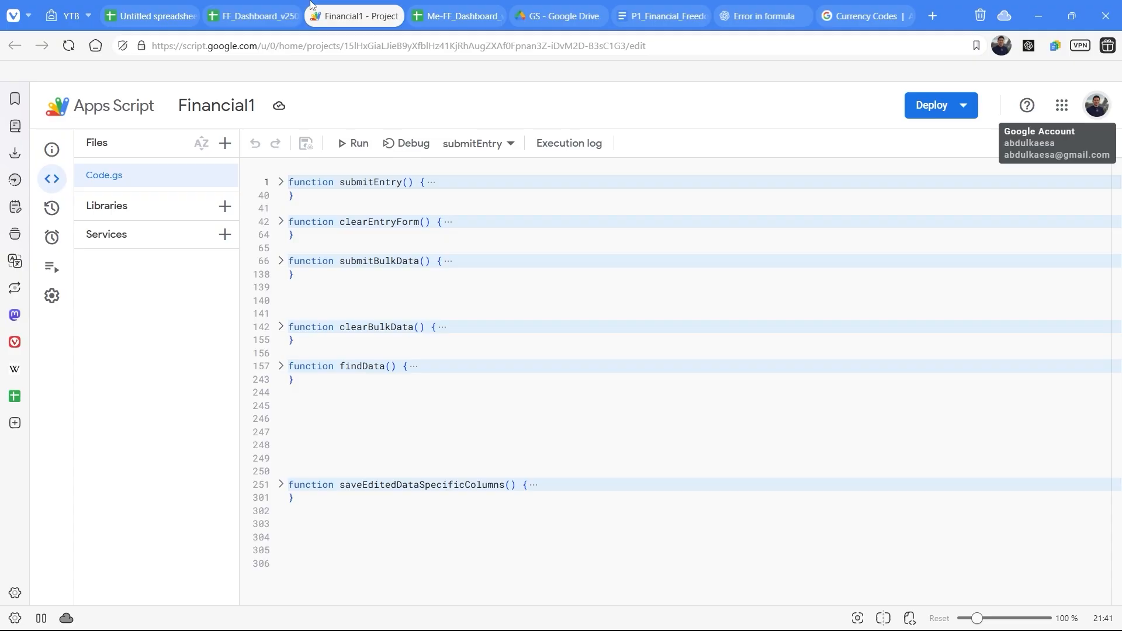
{"action": "left_click", "coordinate": [263, 16]}
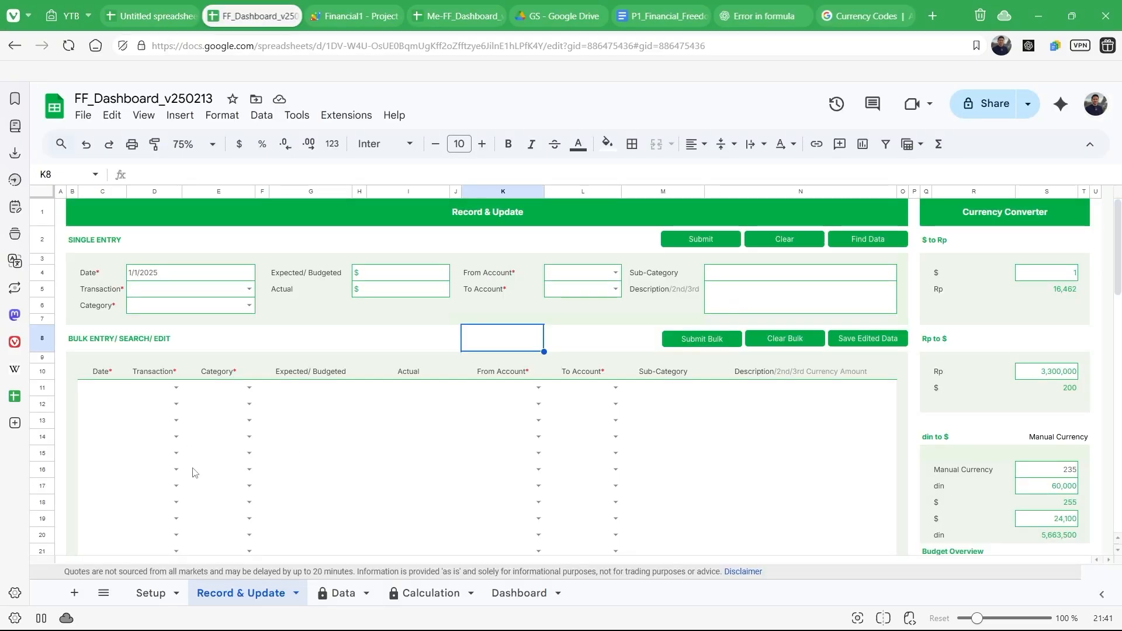
{"action": "left_click", "coordinate": [357, 18]}
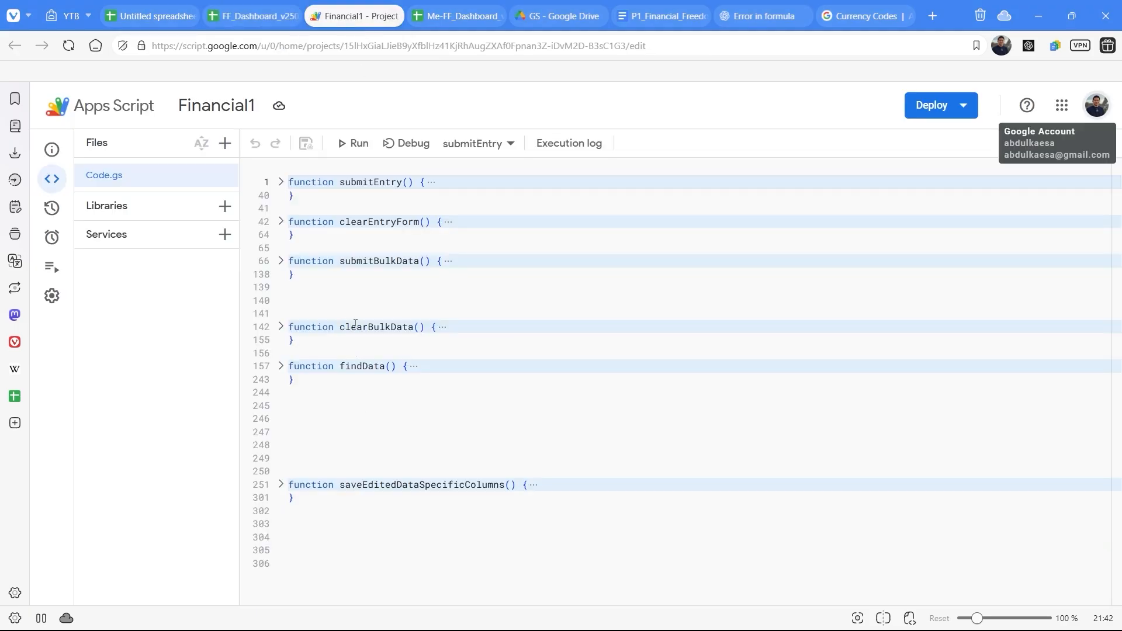
{"action": "left_click", "coordinate": [251, 16]}
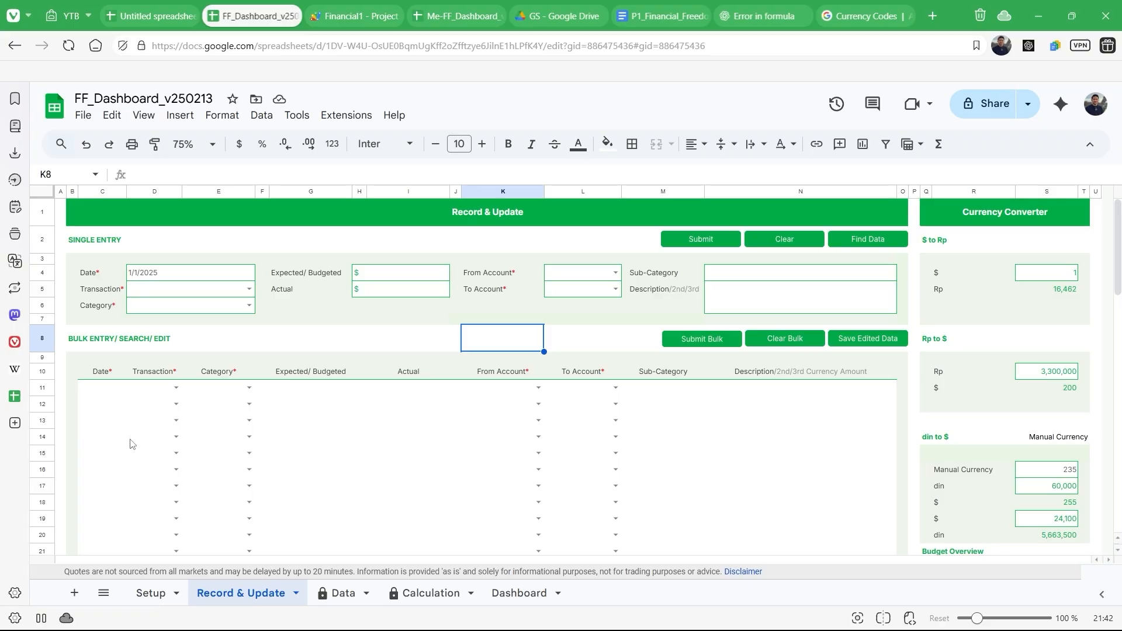
{"action": "left_click_drag", "start_coordinate": [85, 377], "coordinate": [899, 553]}
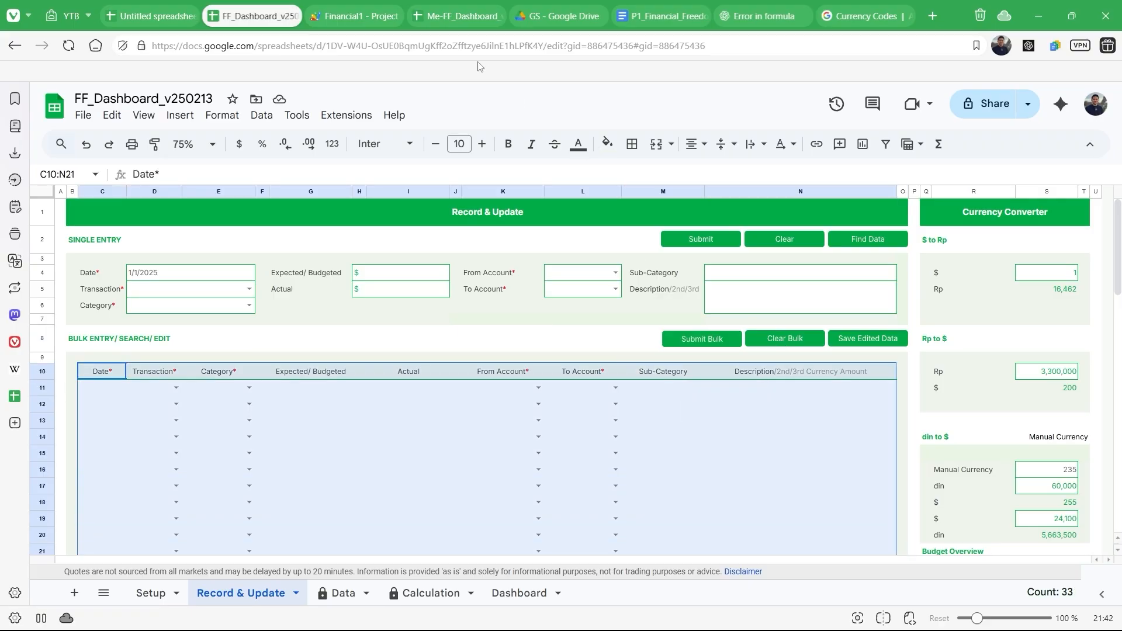
Step: Match the findData and saveEditedDataSpecificColumns functions in Apps Script to the Single Entry date and the Find Data and Save Edited Data buttons
{"action": "left_click", "coordinate": [353, 16]}
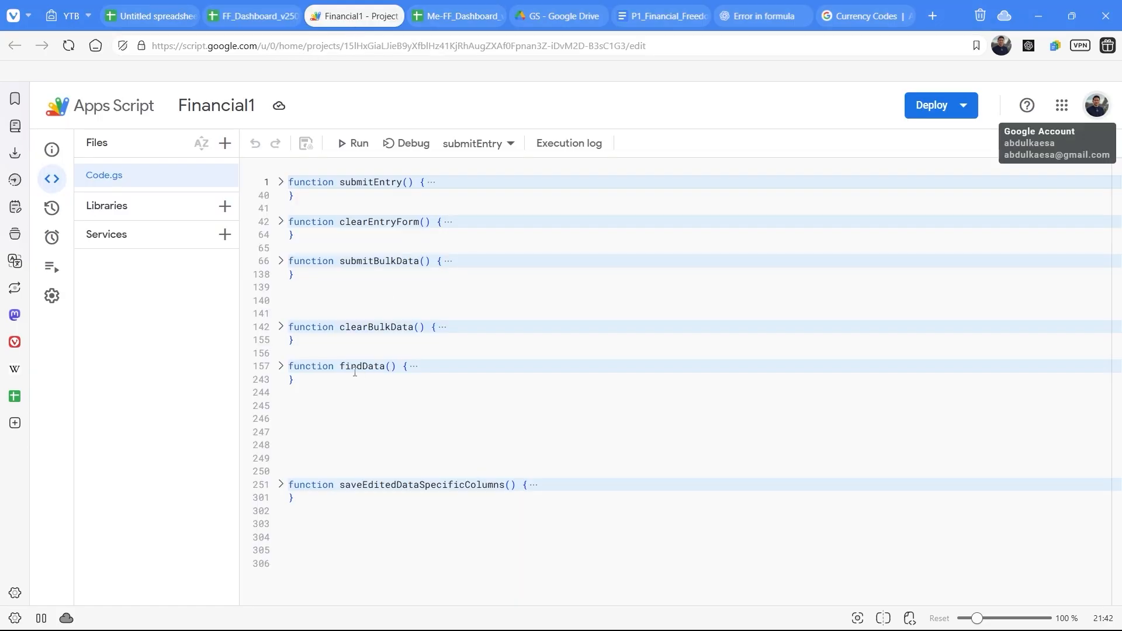
{"action": "left_click", "coordinate": [251, 16]}
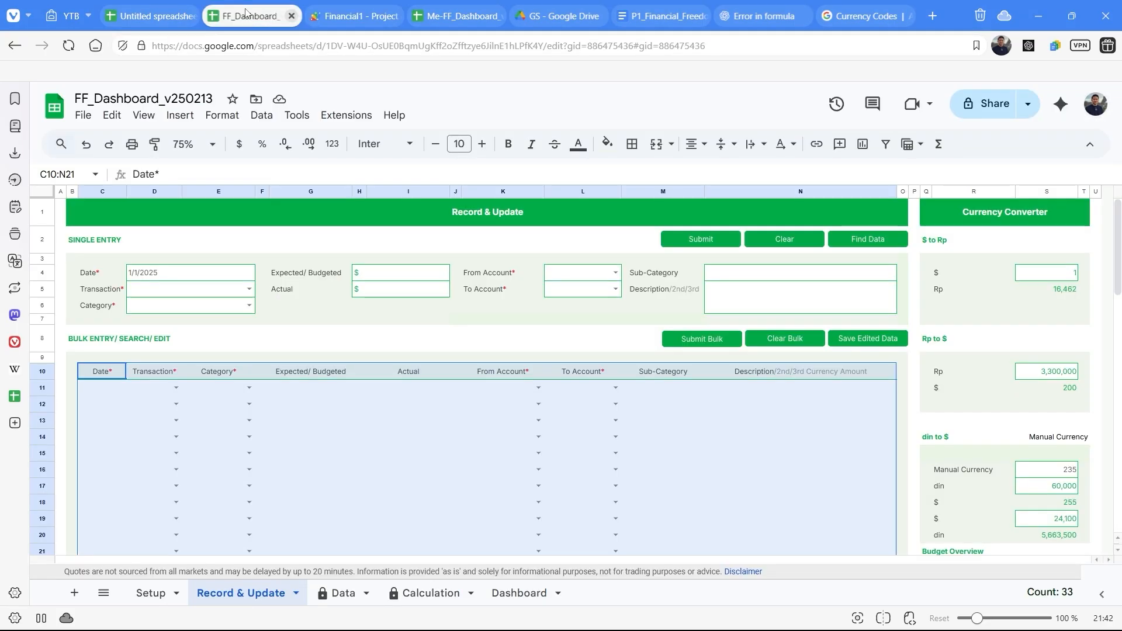
{"action": "left_click", "coordinate": [174, 277]}
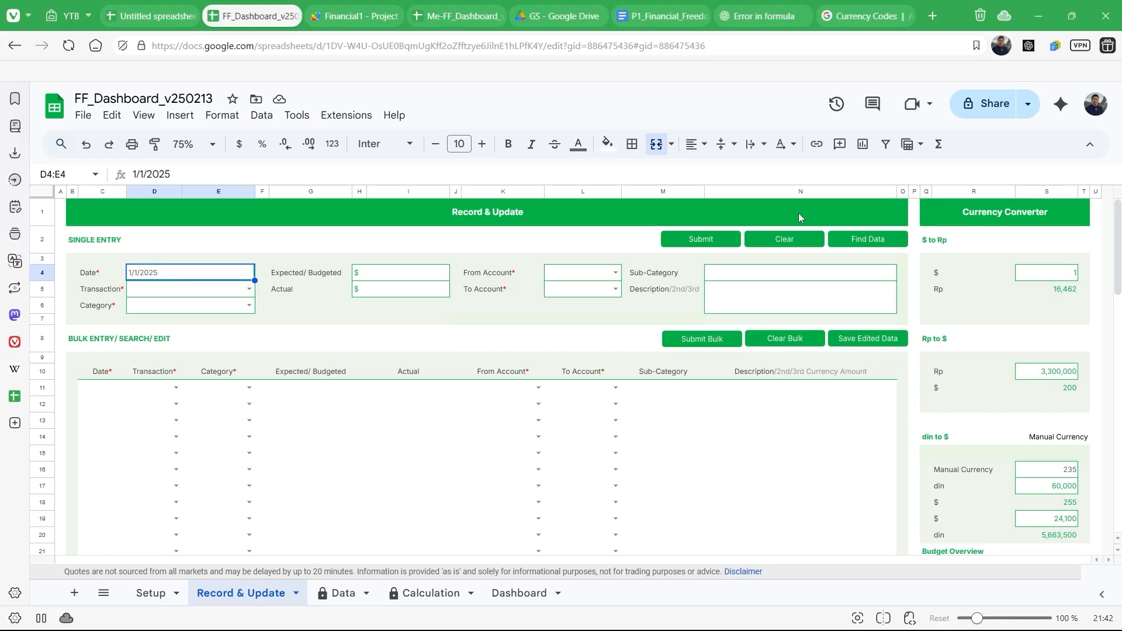
{"action": "left_click", "coordinate": [357, 15]}
{"action": "double_click", "coordinate": [351, 368]}
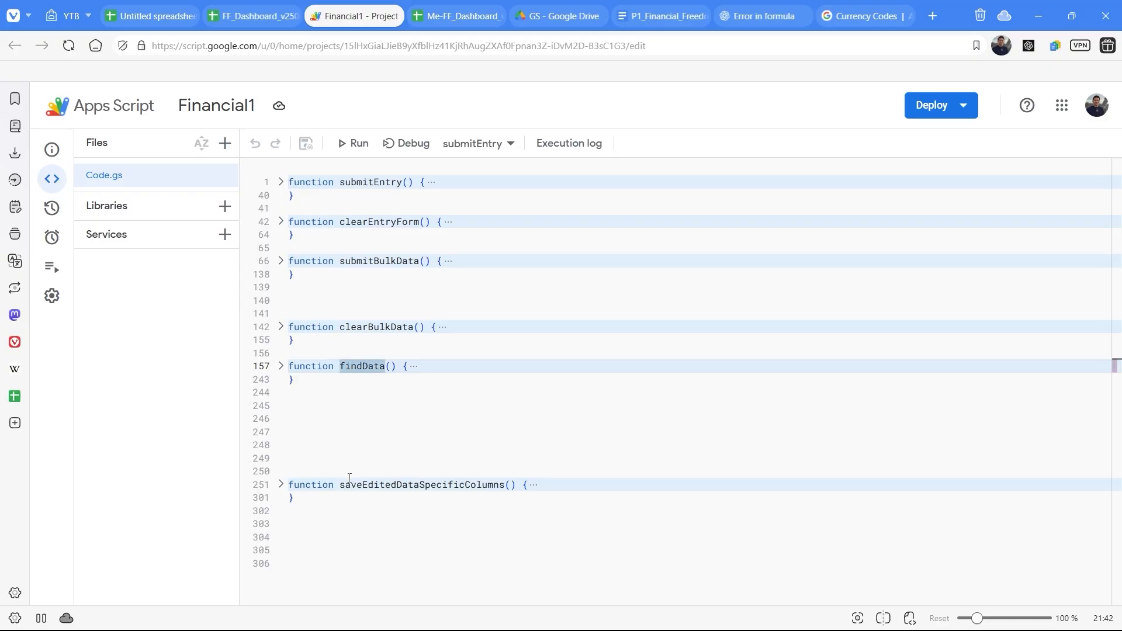
{"action": "left_click_drag", "start_coordinate": [354, 485], "coordinate": [463, 495]}
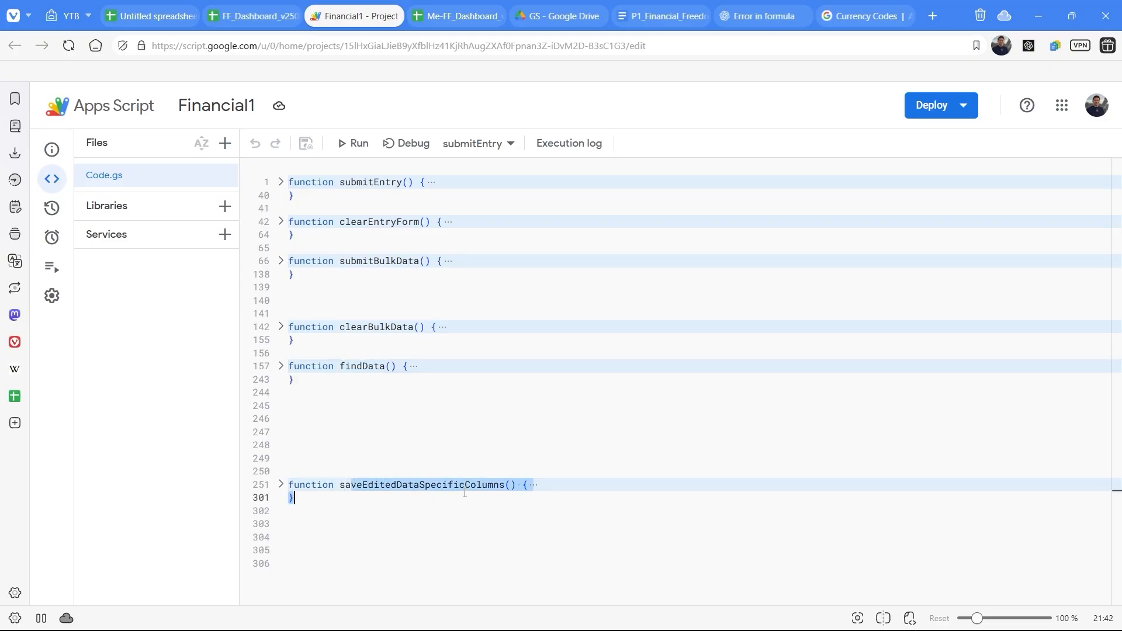
{"action": "left_click", "coordinate": [255, 16]}
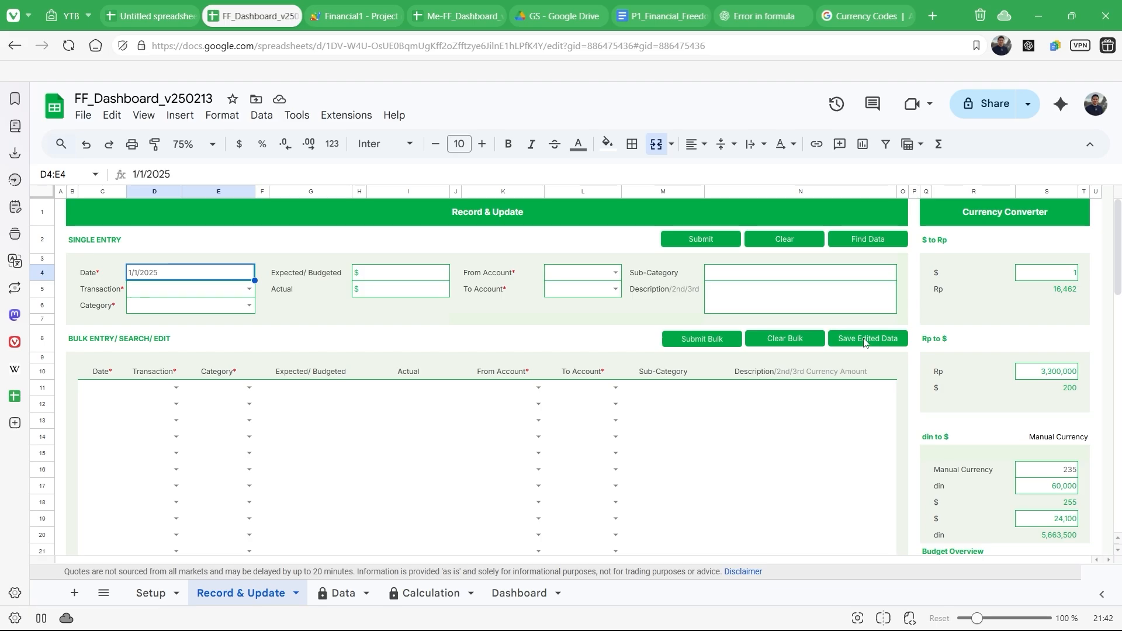
Step: Look up the submitEntry function name in Apps Script and assign that script to the dashboard's Submit button
{"action": "left_click", "coordinate": [364, 18]}
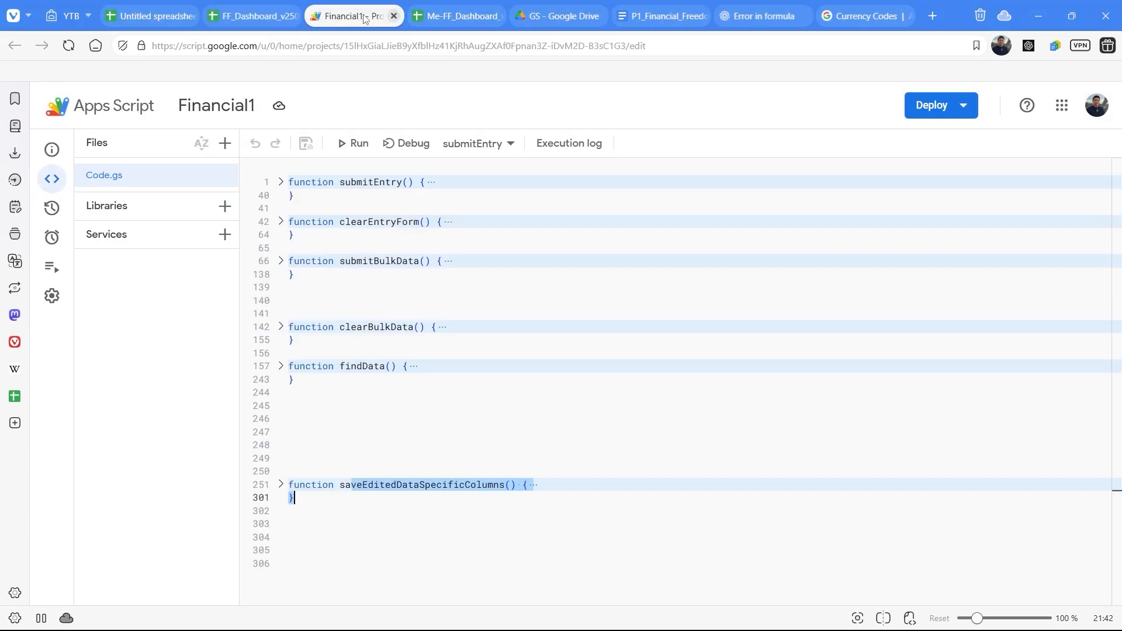
{"action": "left_click_drag", "start_coordinate": [342, 182], "coordinate": [399, 183]}
{"action": "left_click", "coordinate": [254, 16]}
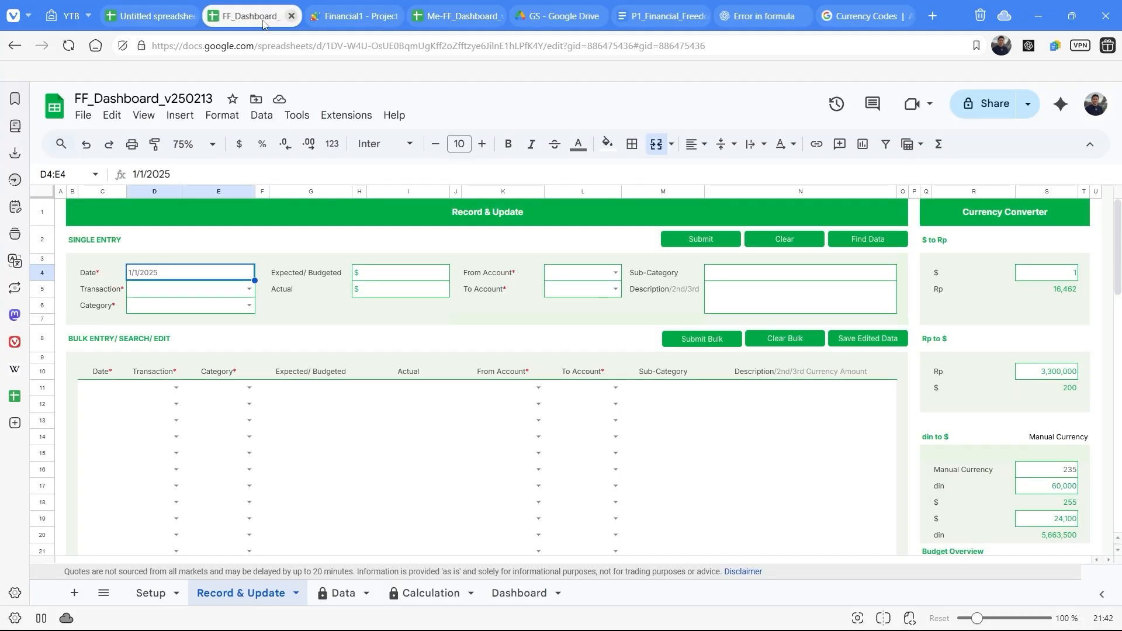
{"action": "left_click", "coordinate": [734, 240]}
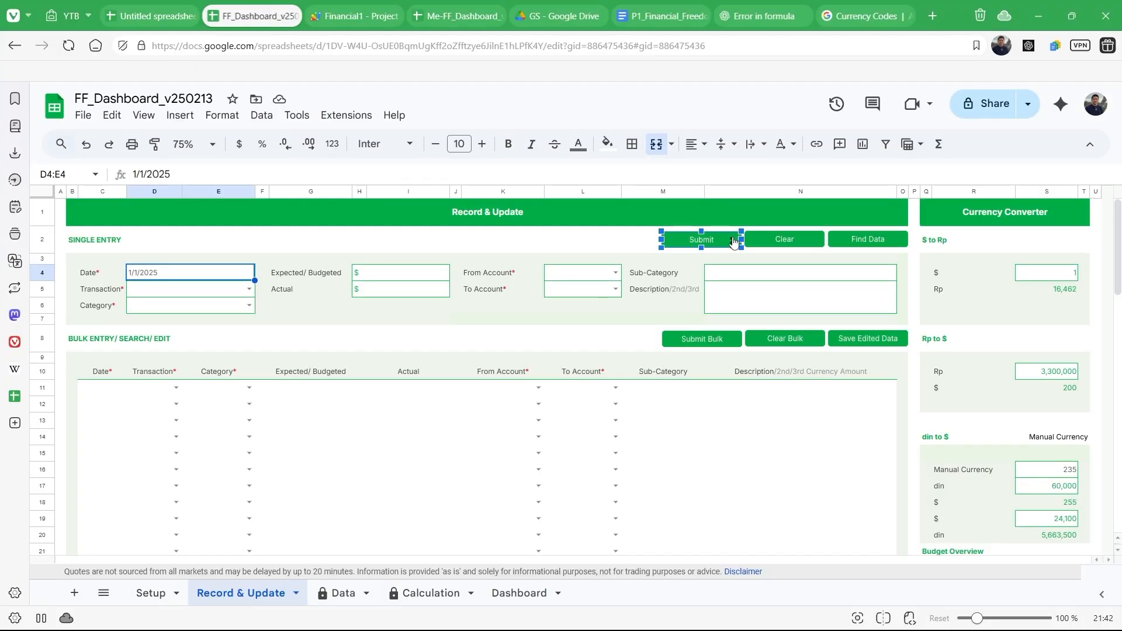
{"action": "left_click", "coordinate": [731, 241]}
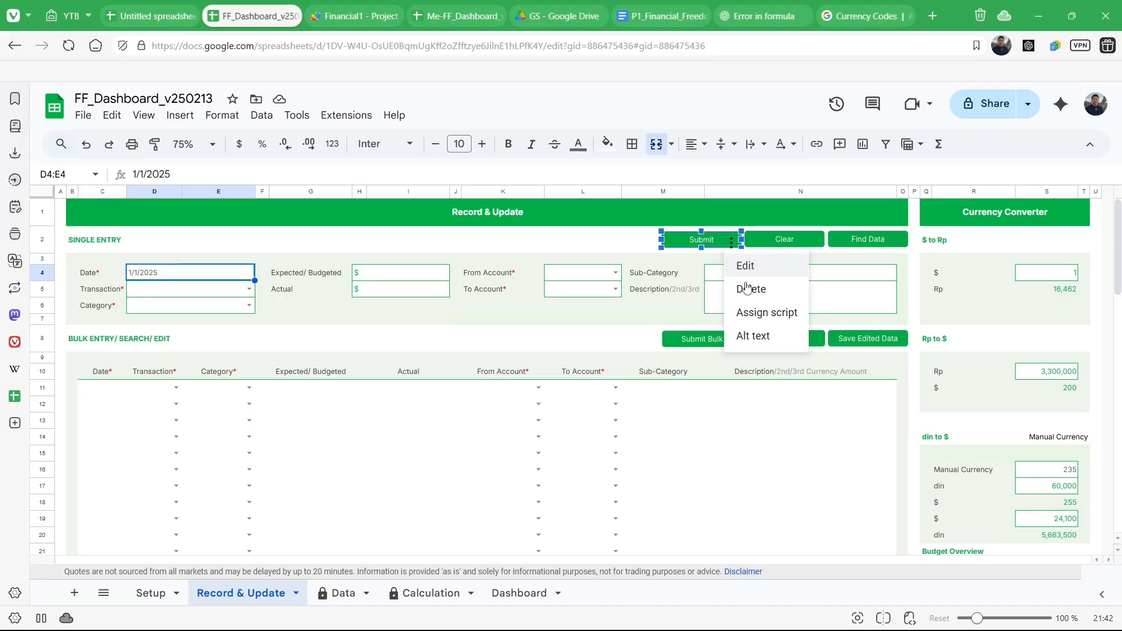
{"action": "left_click", "coordinate": [759, 314]}
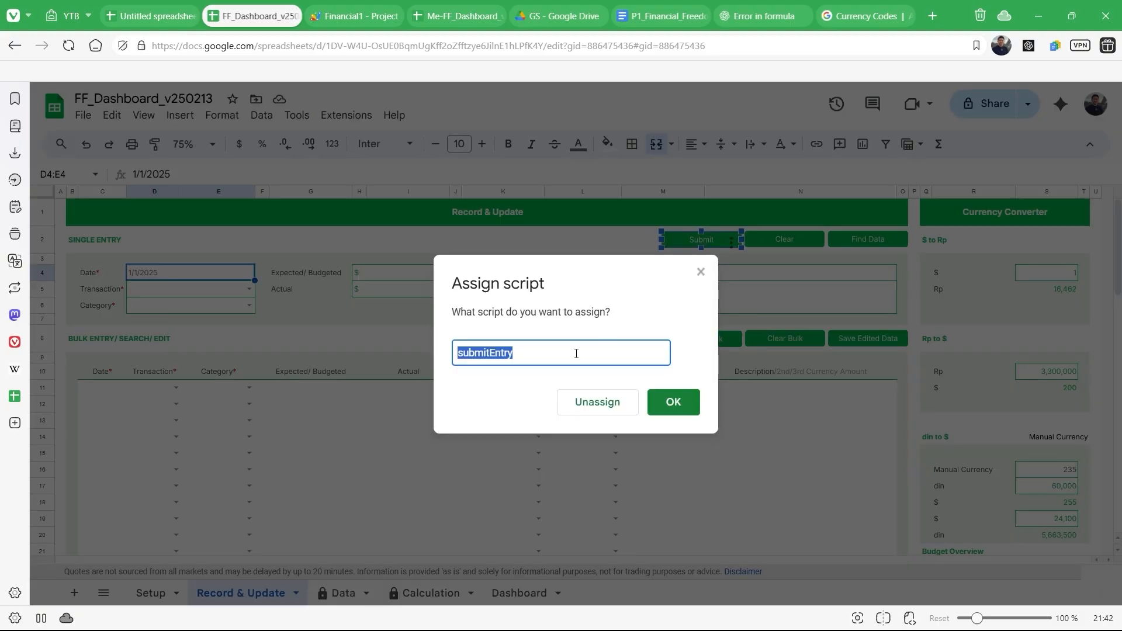
{"action": "left_click", "coordinate": [516, 350]}
{"action": "left_click_drag", "start_coordinate": [518, 356], "coordinate": [452, 353]}
{"action": "left_click", "coordinate": [674, 402]}
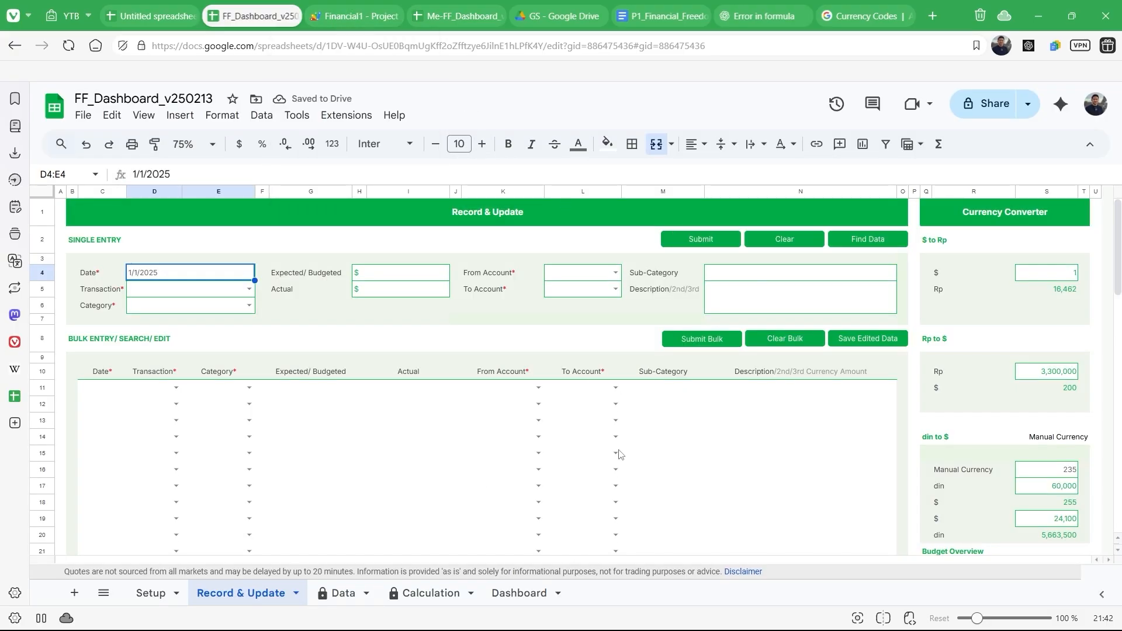
{"action": "left_click", "coordinate": [709, 461]}
{"action": "scroll", "coordinate": [709, 461], "scroll_direction": "down", "scroll_amount": 3}
{"action": "scroll", "coordinate": [709, 462], "scroll_direction": "up", "scroll_amount": 3}
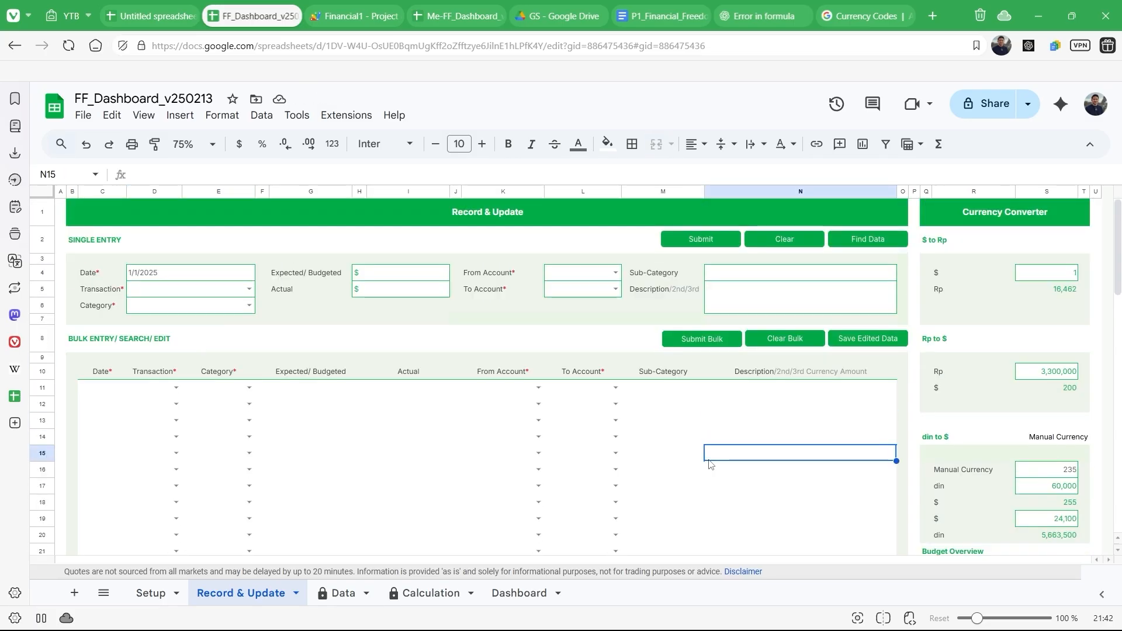
Step: Delete all recorded transactions below the header row of the Data sheet, from cell B4 through column N
{"action": "left_click", "coordinate": [347, 601]}
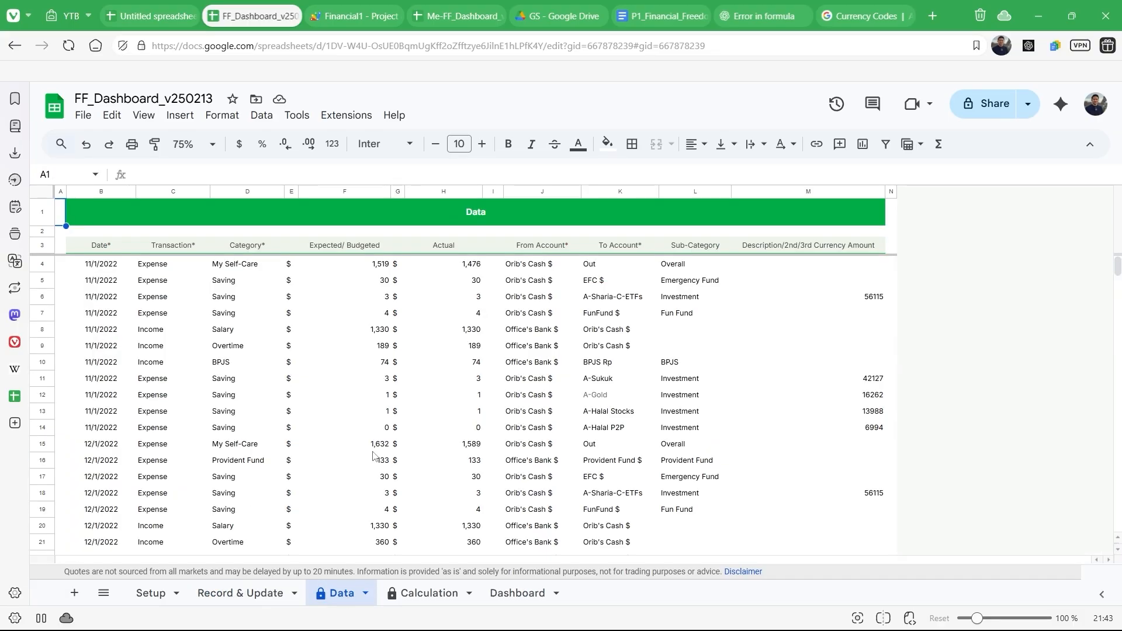
{"action": "left_click", "coordinate": [97, 250]}
{"action": "left_click", "coordinate": [95, 273]}
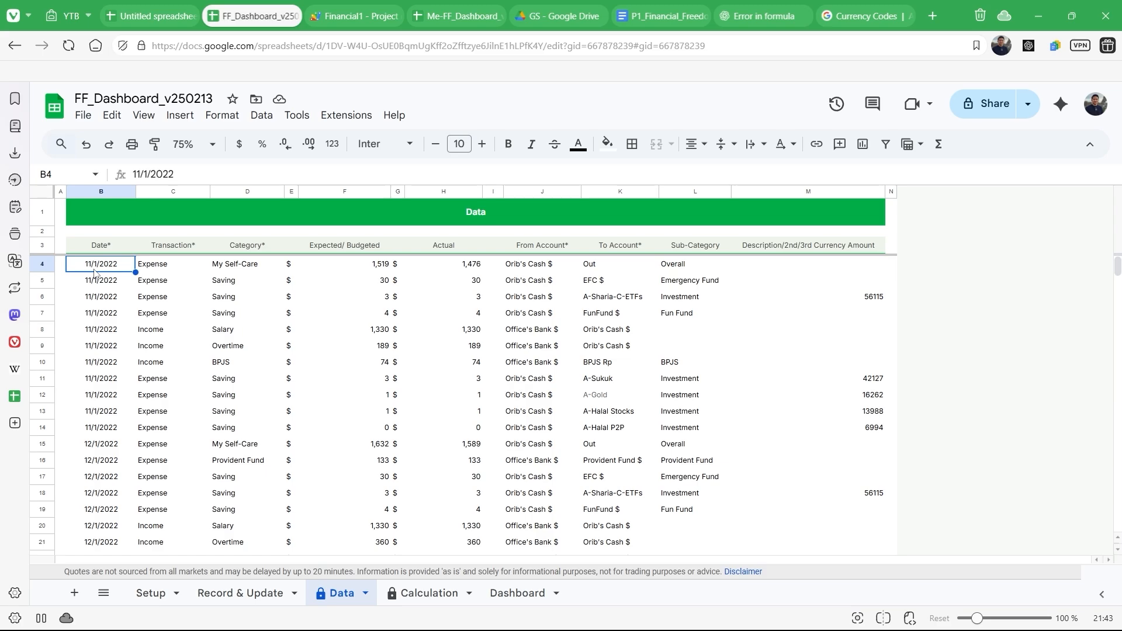
{"action": "key", "text": "ctrl+shift+Right"}
{"action": "key", "text": "ctrl+shift+Right"}
{"action": "key", "text": "ctrl+shift+Right"}
{"action": "key", "text": "ctrl+shift+Right"}
{"action": "key", "text": "ctrl+shift+Down"}
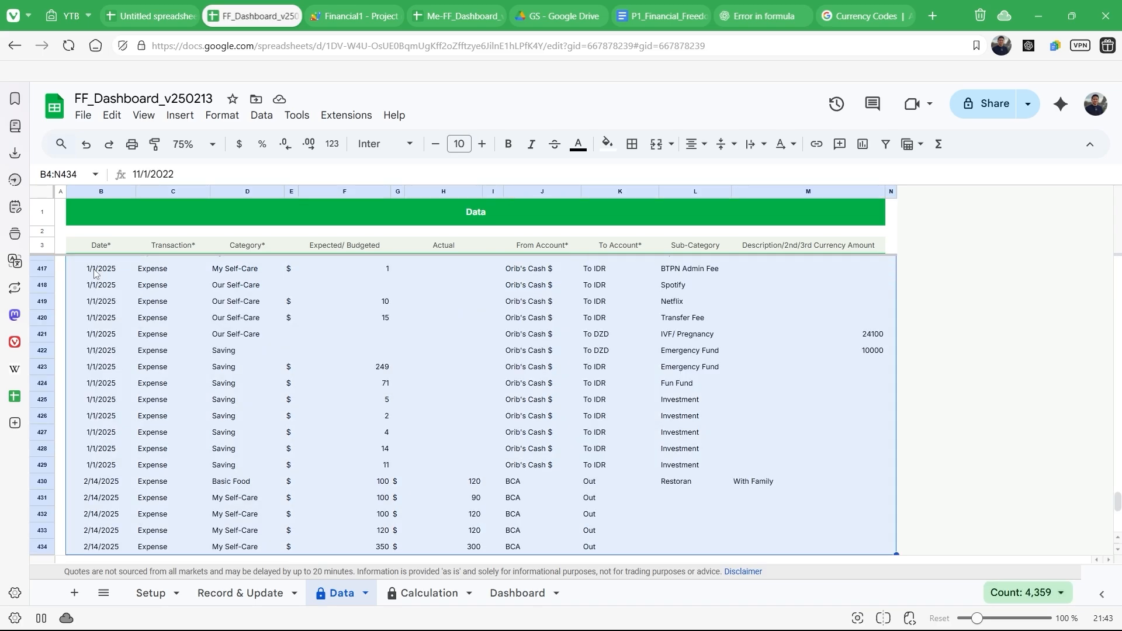
{"action": "key", "text": "Delete"}
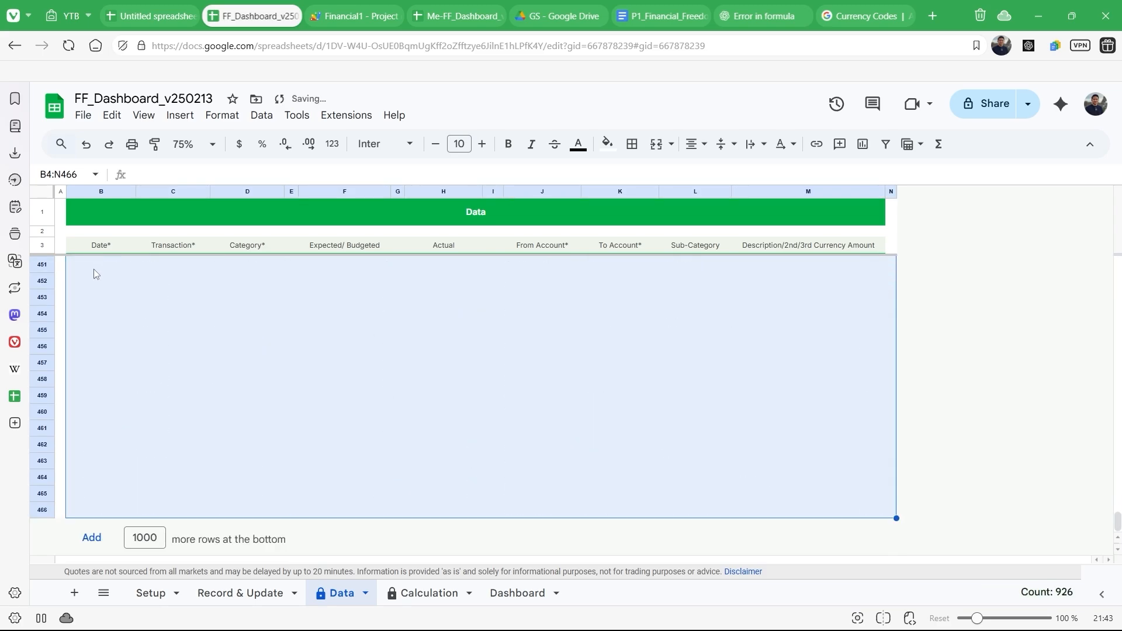
{"action": "scroll", "coordinate": [93, 269], "scroll_direction": "up", "scroll_amount": 15}
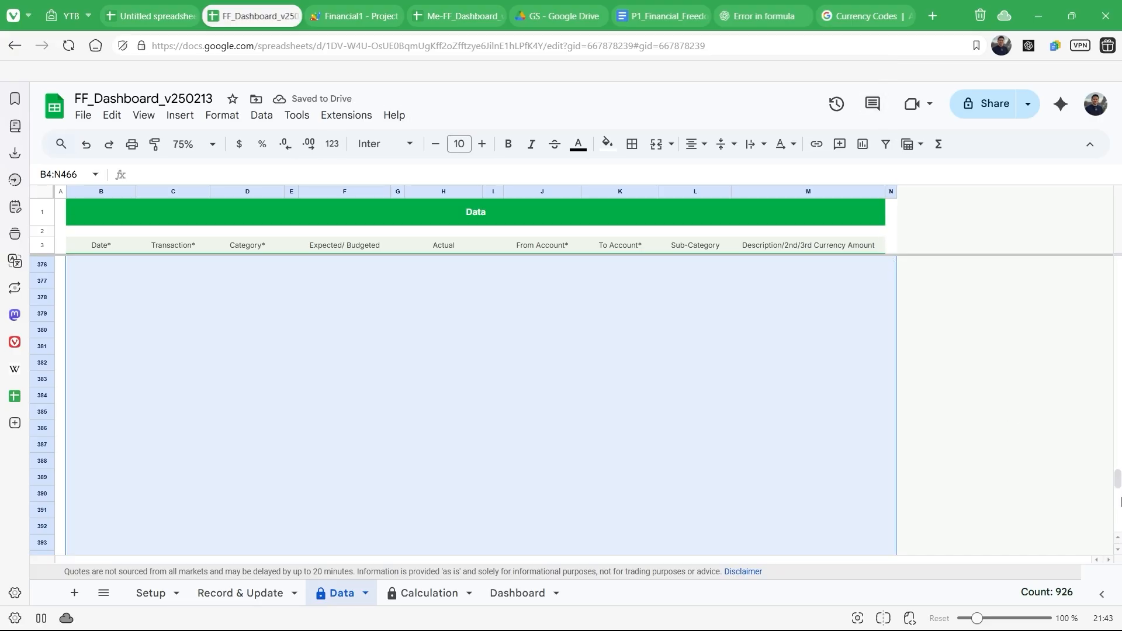
{"action": "left_click_drag", "start_coordinate": [1117, 483], "coordinate": [1121, 240]}
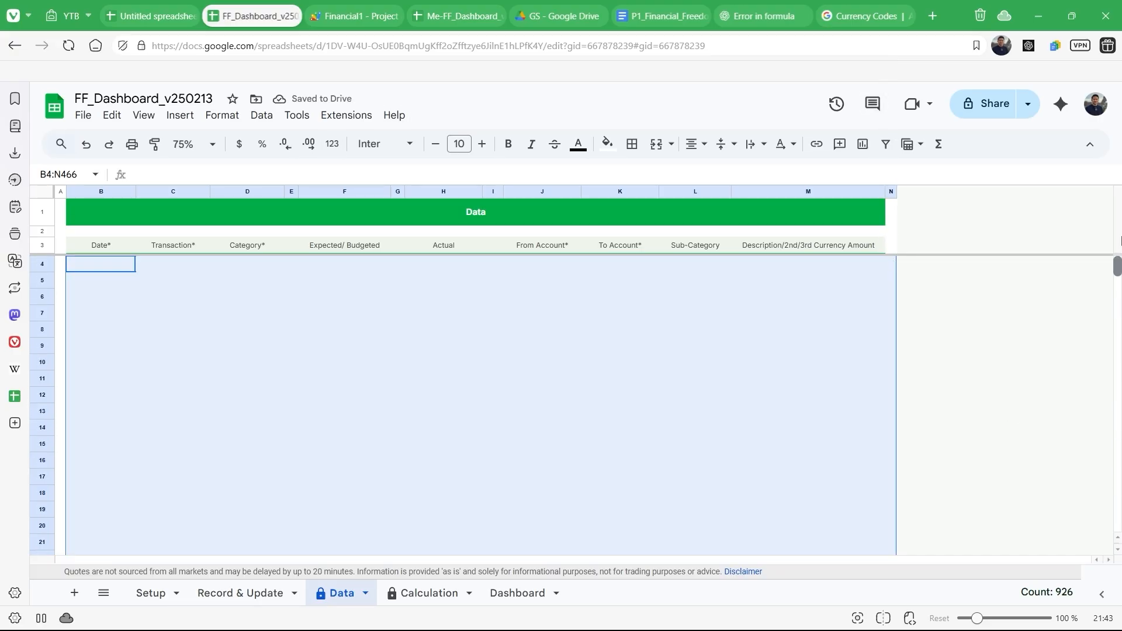
Step: In the Record & Update sheet's Single Entry form, set Transaction to Income and Category to Salary
{"action": "left_click", "coordinate": [248, 593]}
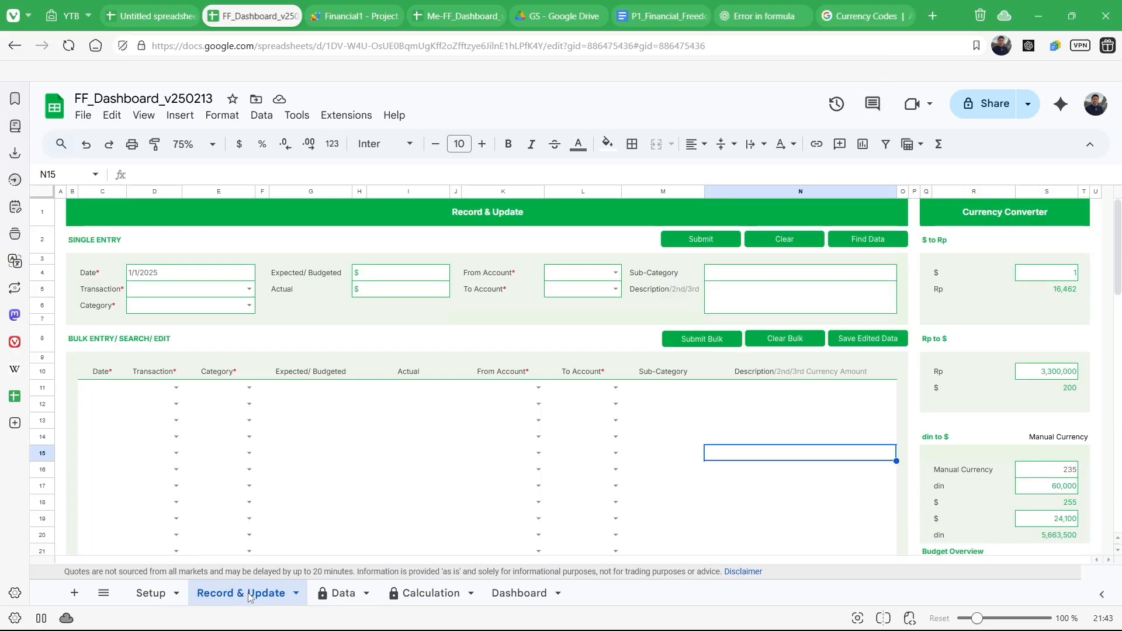
{"action": "left_click", "coordinate": [193, 292]}
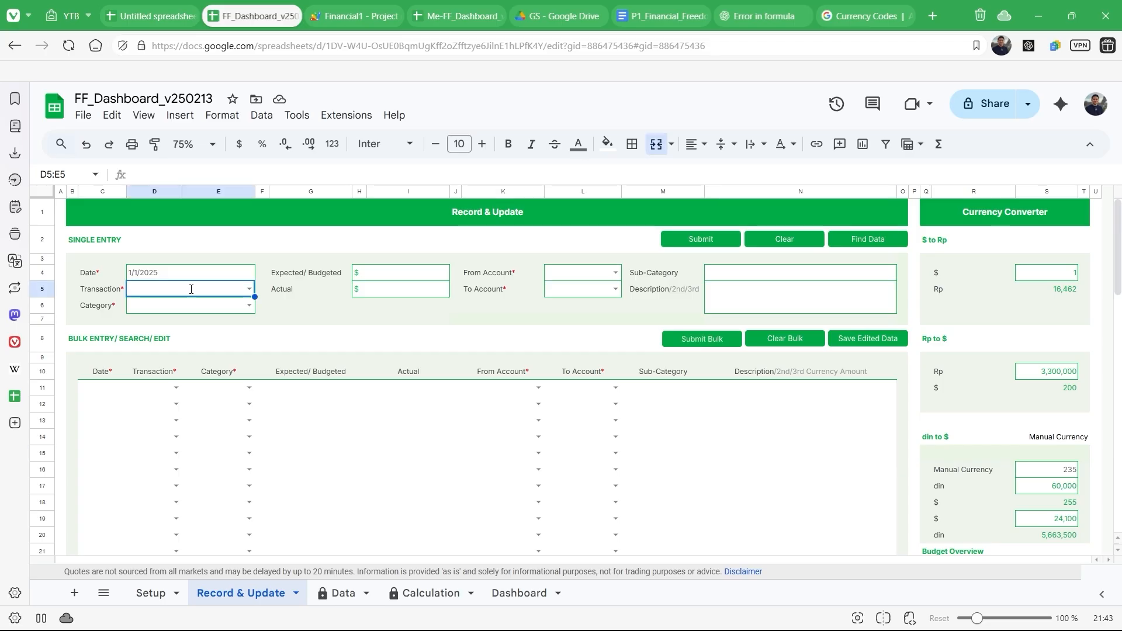
{"action": "left_click", "coordinate": [191, 288]}
{"action": "left_click", "coordinate": [183, 306]}
{"action": "double_click", "coordinate": [214, 304]}
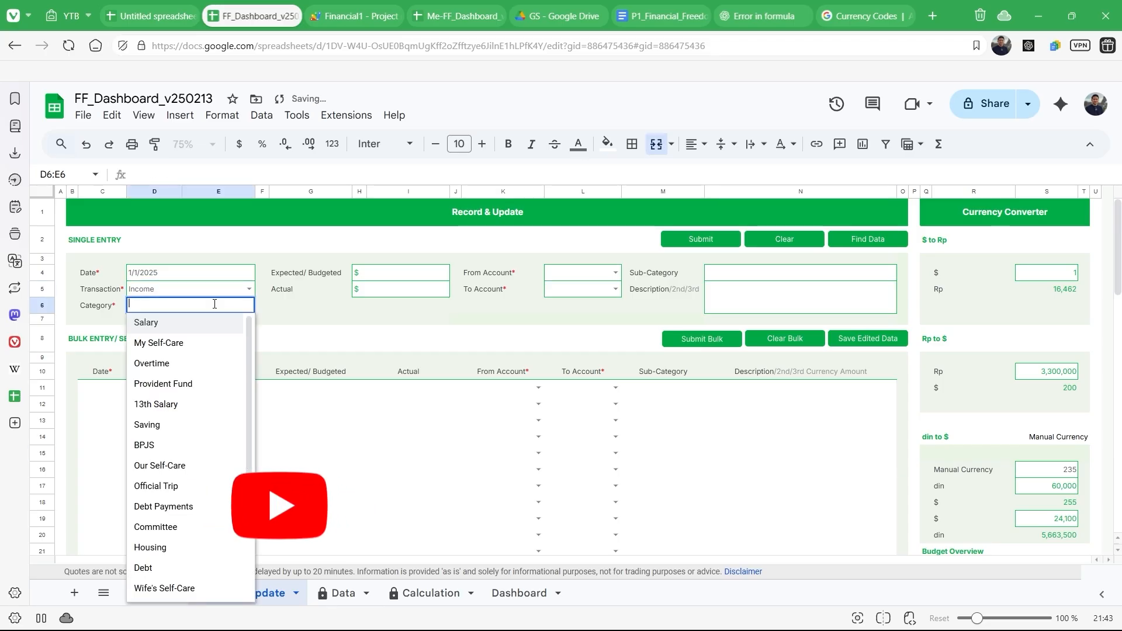
{"action": "left_click", "coordinate": [146, 322]}
Step: Set the Single Entry form's Expected/Budgeted amount to 10000 and its Actual amount to 5000
{"action": "left_click", "coordinate": [409, 275]}
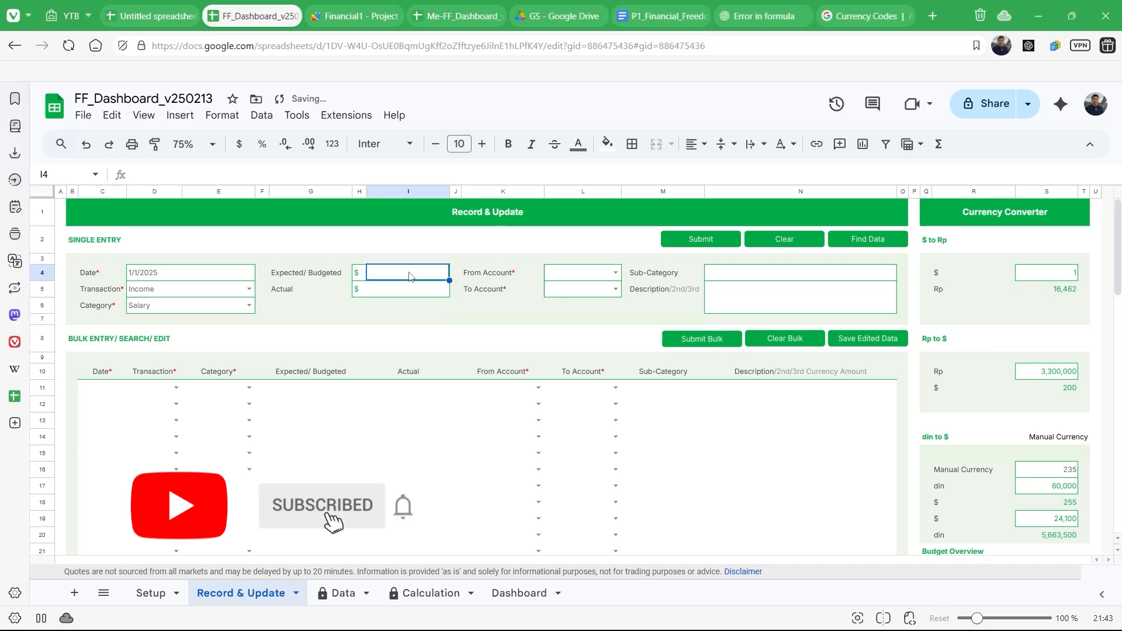
{"action": "type", "text": "1000"}
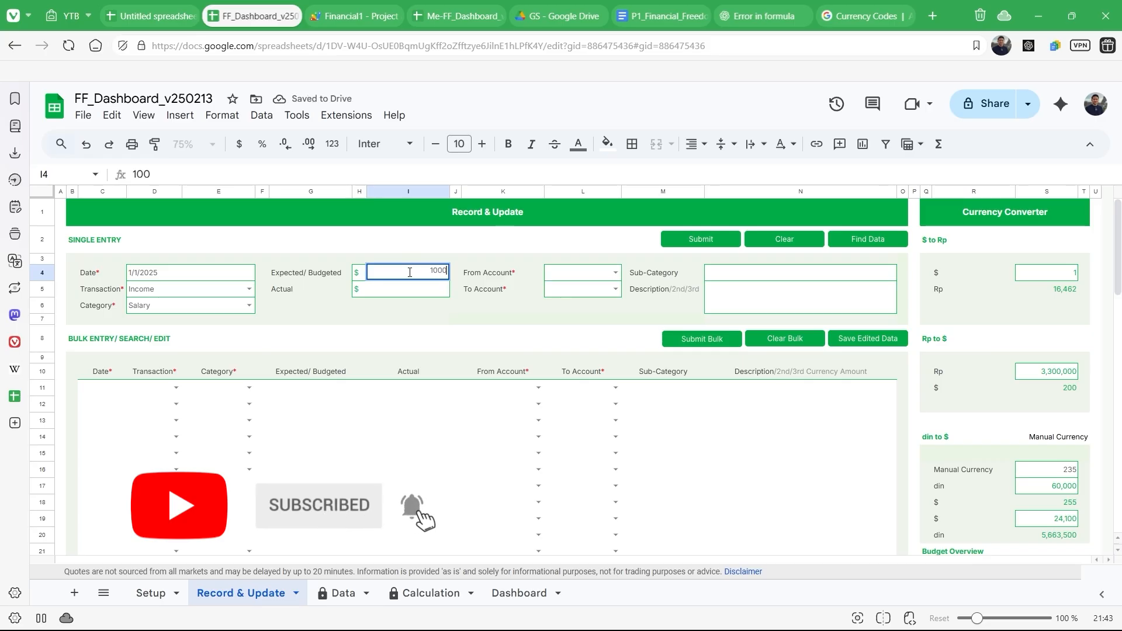
{"action": "key", "text": "BackSpace"}
{"action": "key", "text": "BackSpace"}
{"action": "key", "text": "BackSpace"}
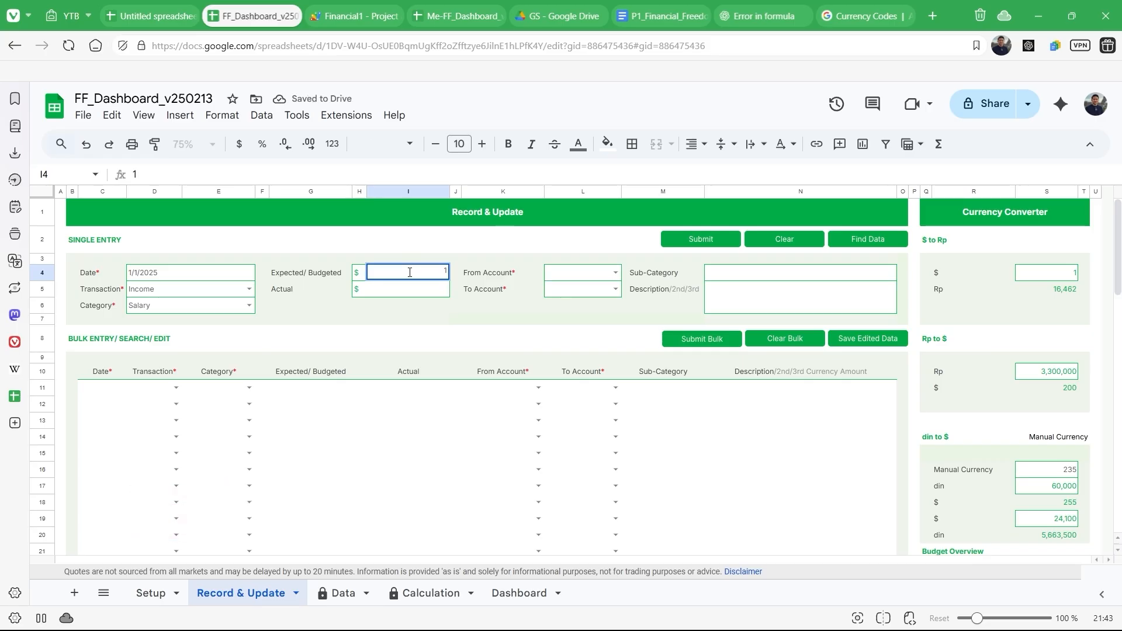
{"action": "type", "text": "0000"}
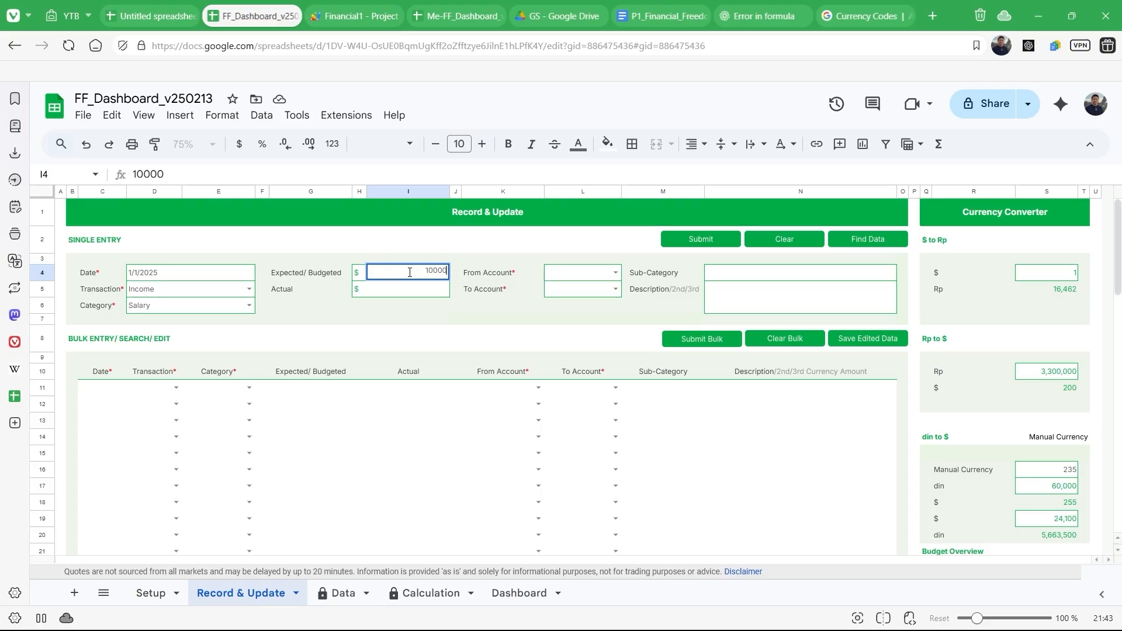
{"action": "key", "text": "Return"}
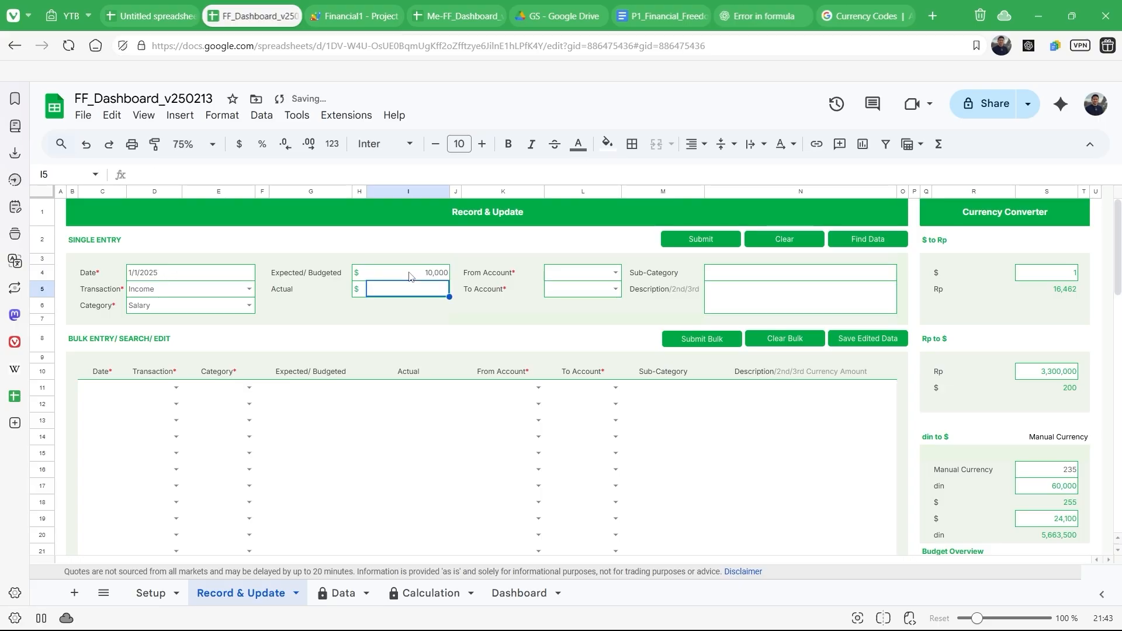
{"action": "type", "text": "5000"}
{"action": "key", "text": "Return"}
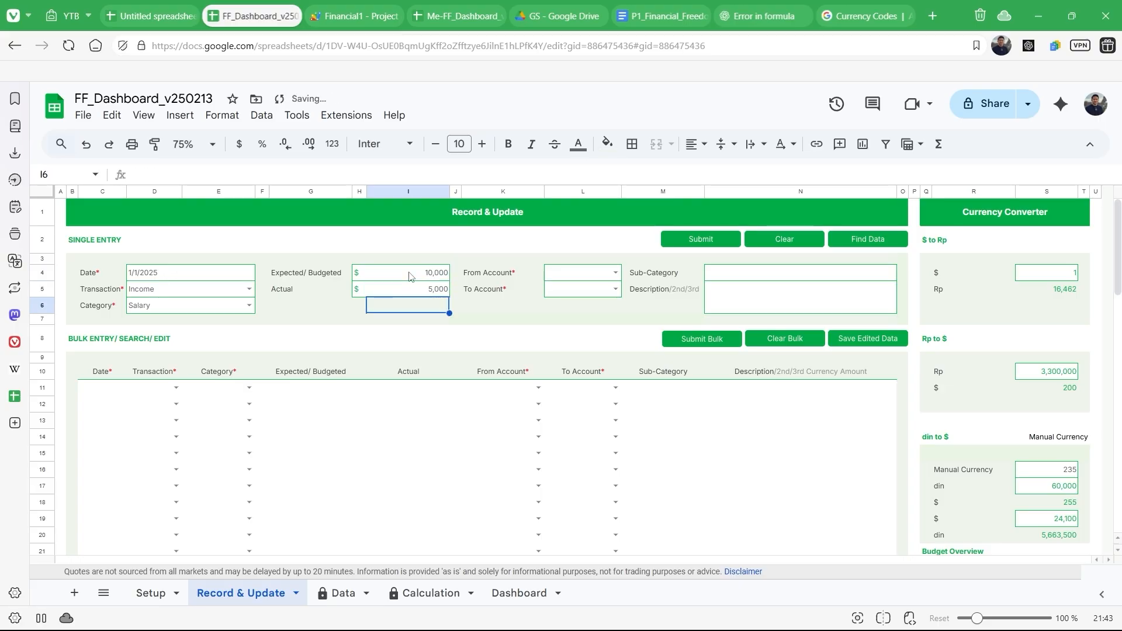
Step: Set the Single Entry form's From Account to BCA and its To Account to BSI
{"action": "left_click", "coordinate": [615, 272]}
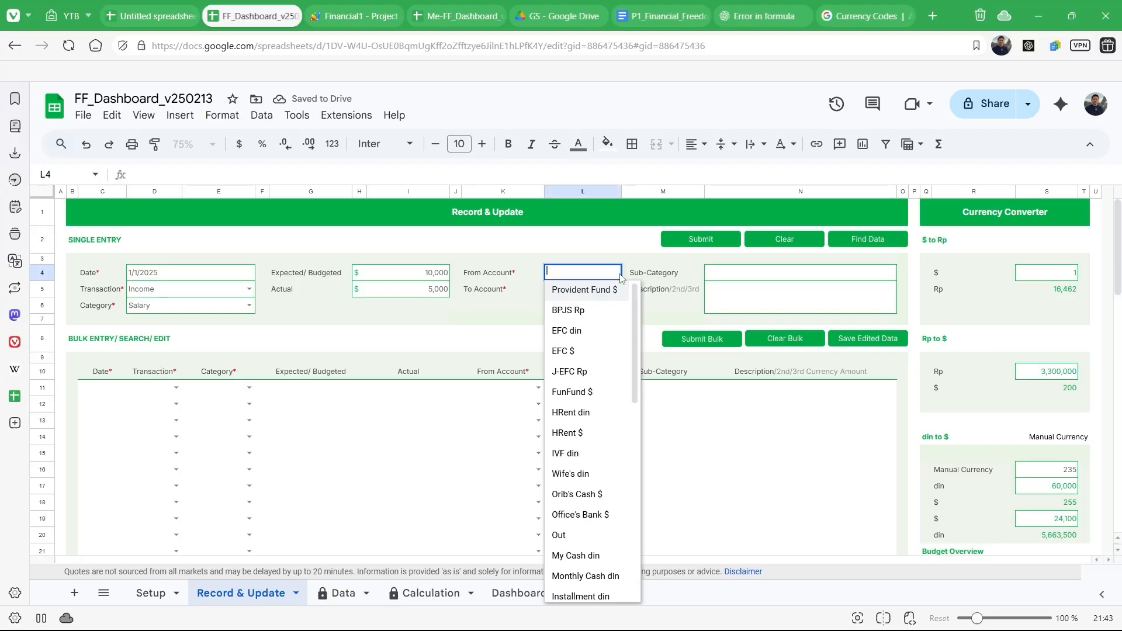
{"action": "scroll", "coordinate": [584, 456], "scroll_direction": "down", "scroll_amount": 10}
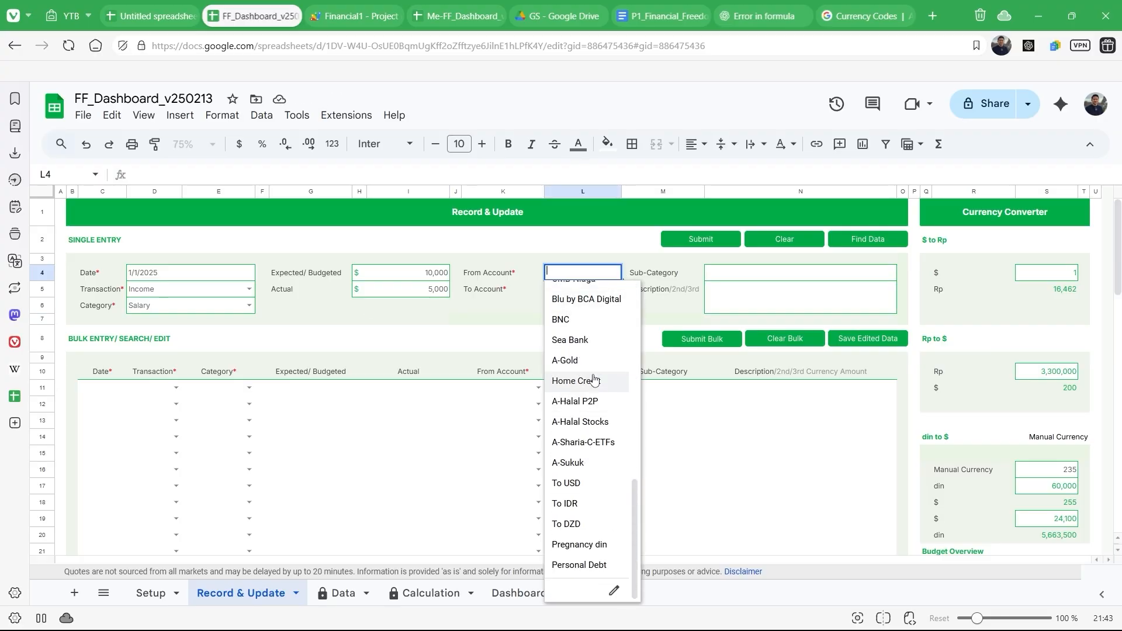
{"action": "scroll", "coordinate": [594, 380], "scroll_direction": "up", "scroll_amount": 8}
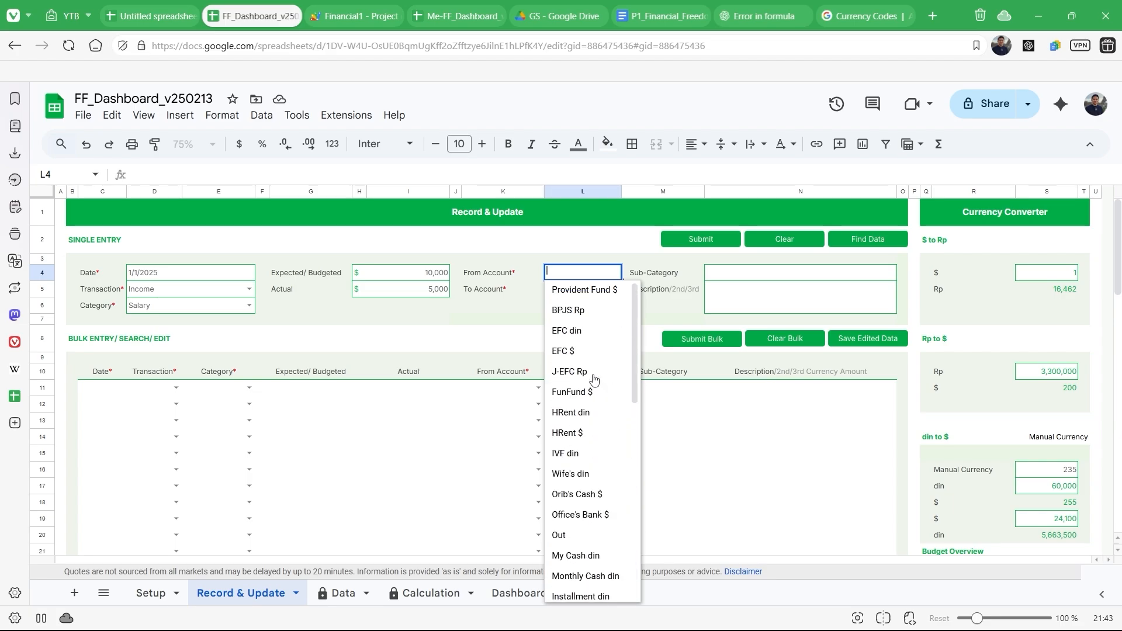
{"action": "scroll", "coordinate": [594, 380], "scroll_direction": "down", "scroll_amount": 5}
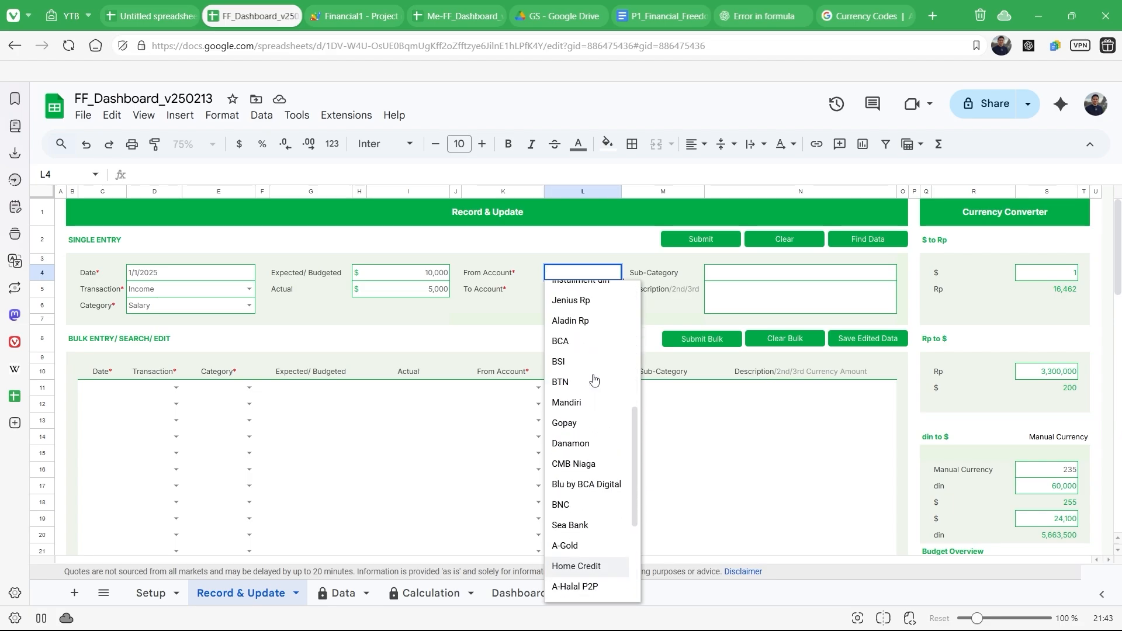
{"action": "left_click", "coordinate": [582, 342]}
{"action": "left_click", "coordinate": [594, 294]}
{"action": "left_click", "coordinate": [594, 295]}
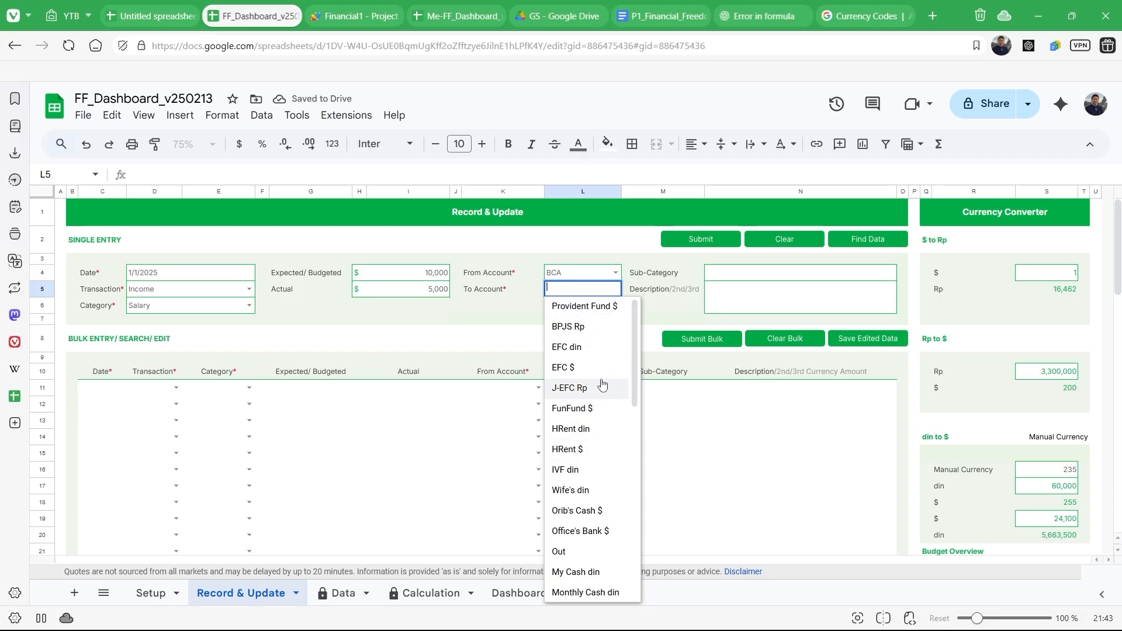
{"action": "scroll", "coordinate": [590, 458], "scroll_direction": "down", "scroll_amount": 4}
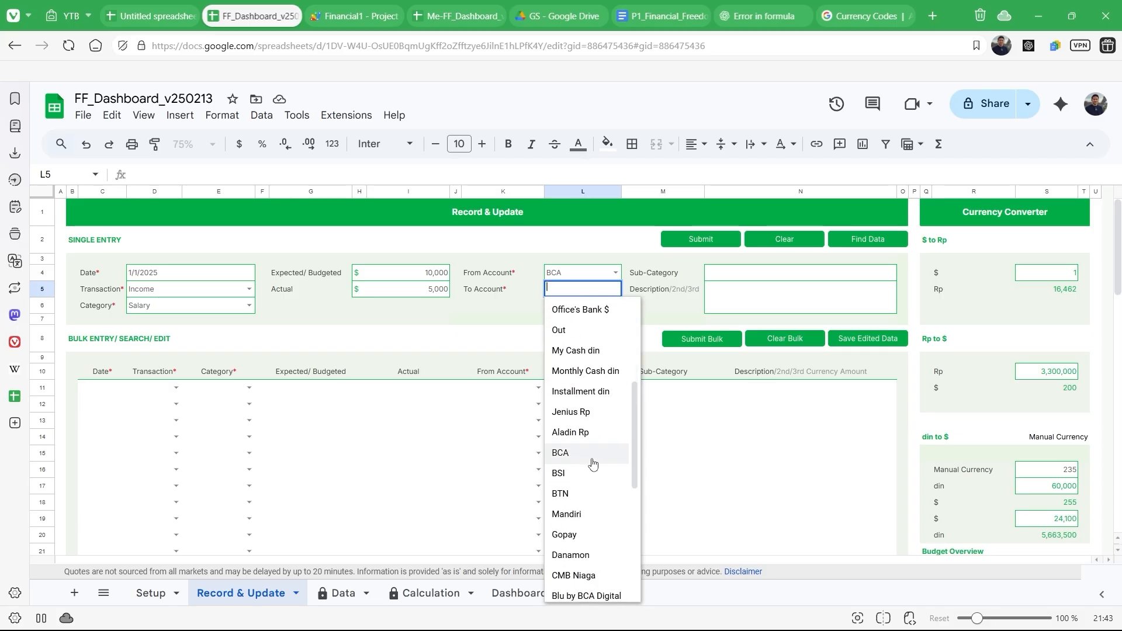
{"action": "left_click", "coordinate": [592, 479]}
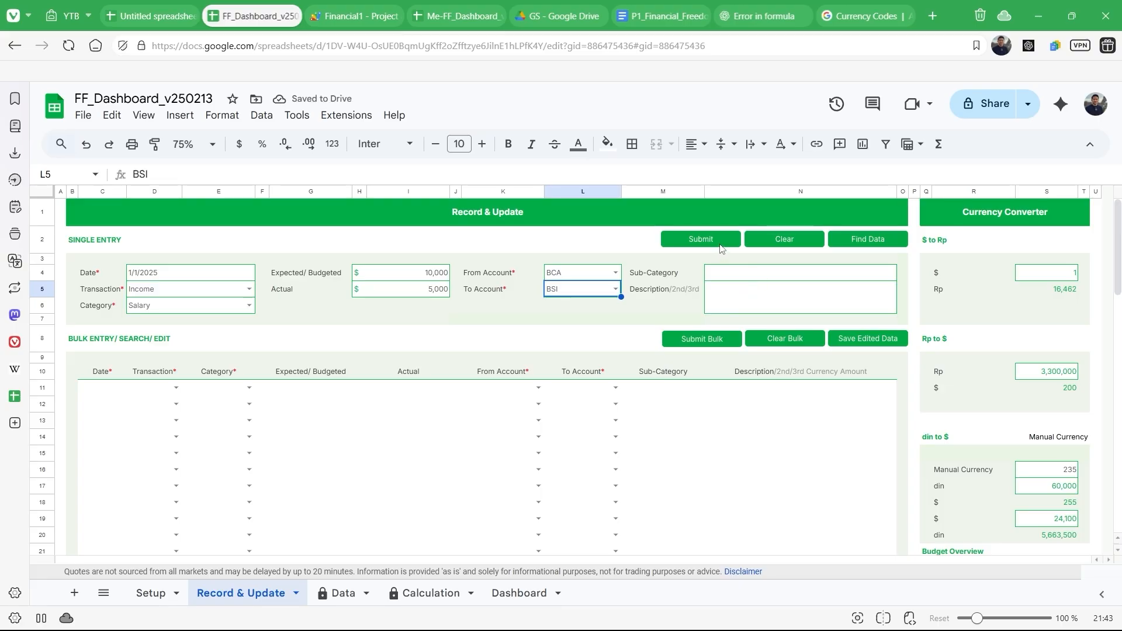
Step: Check the Data sheet, then submit the completed Single Entry form from Record & Update and dismiss the confirmation
{"action": "left_click", "coordinate": [332, 595]}
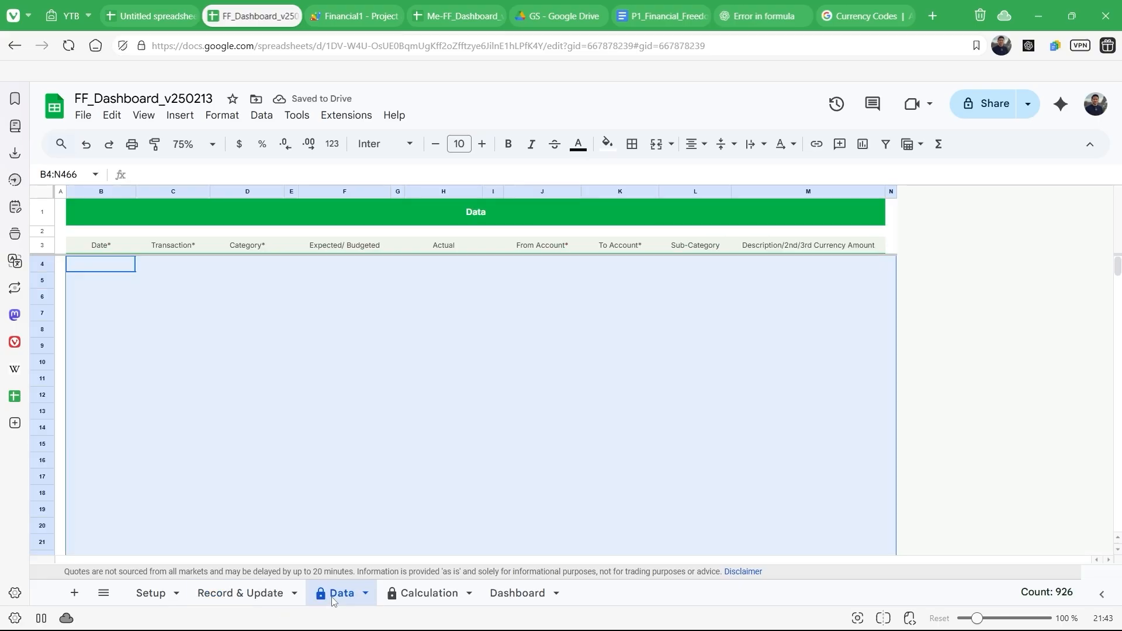
{"action": "left_click", "coordinate": [253, 596]}
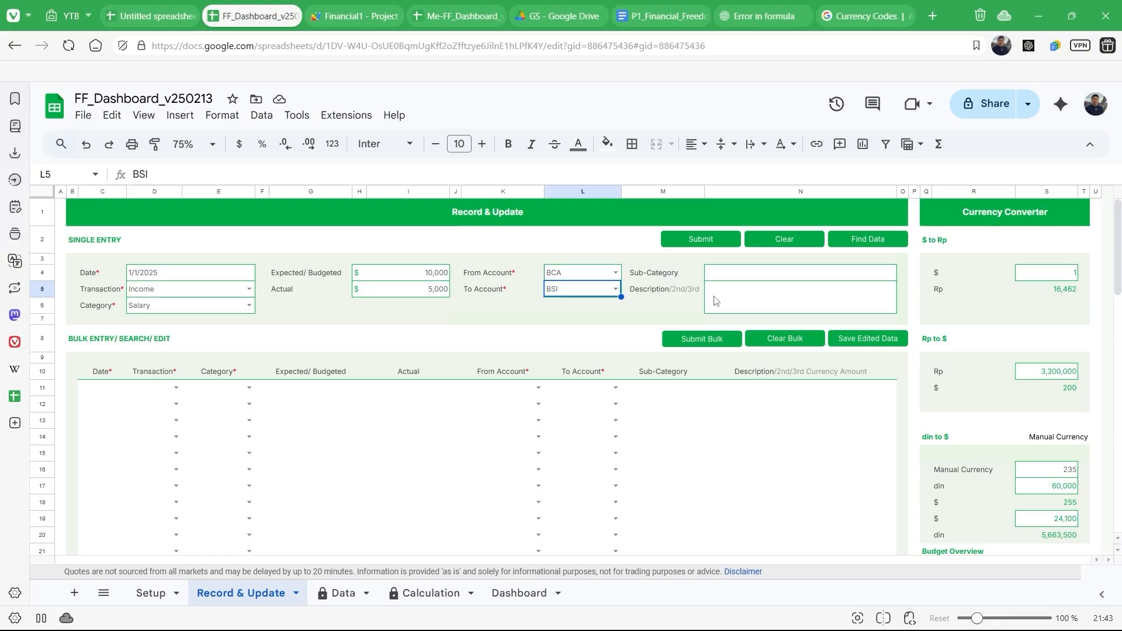
{"action": "left_click", "coordinate": [708, 245]}
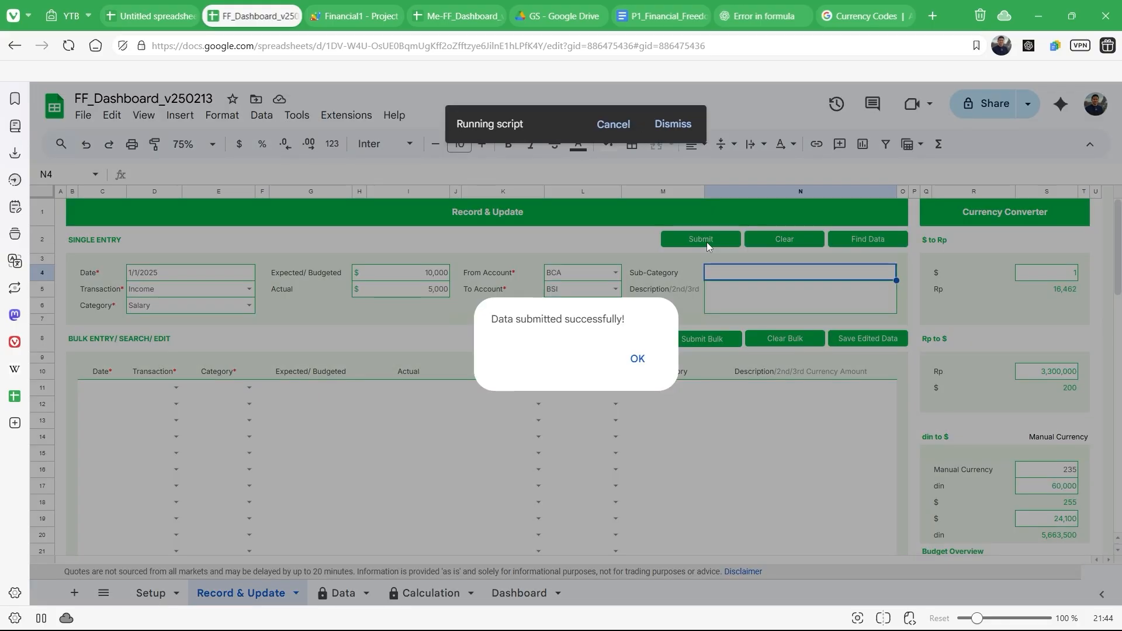
{"action": "left_click", "coordinate": [637, 359]}
Step: Examine the Data sheet from row 4 to its last row to find where the submitted entry was recorded
{"action": "left_click", "coordinate": [361, 592]}
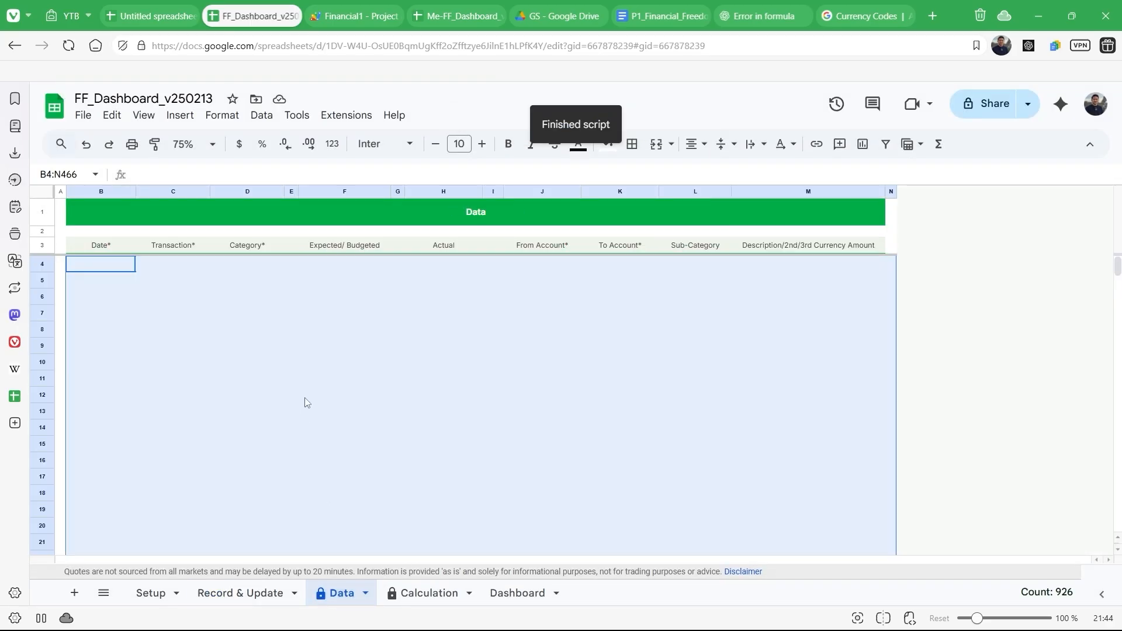
{"action": "left_click", "coordinate": [305, 402]}
{"action": "scroll", "coordinate": [306, 401], "scroll_direction": "down", "scroll_amount": 15}
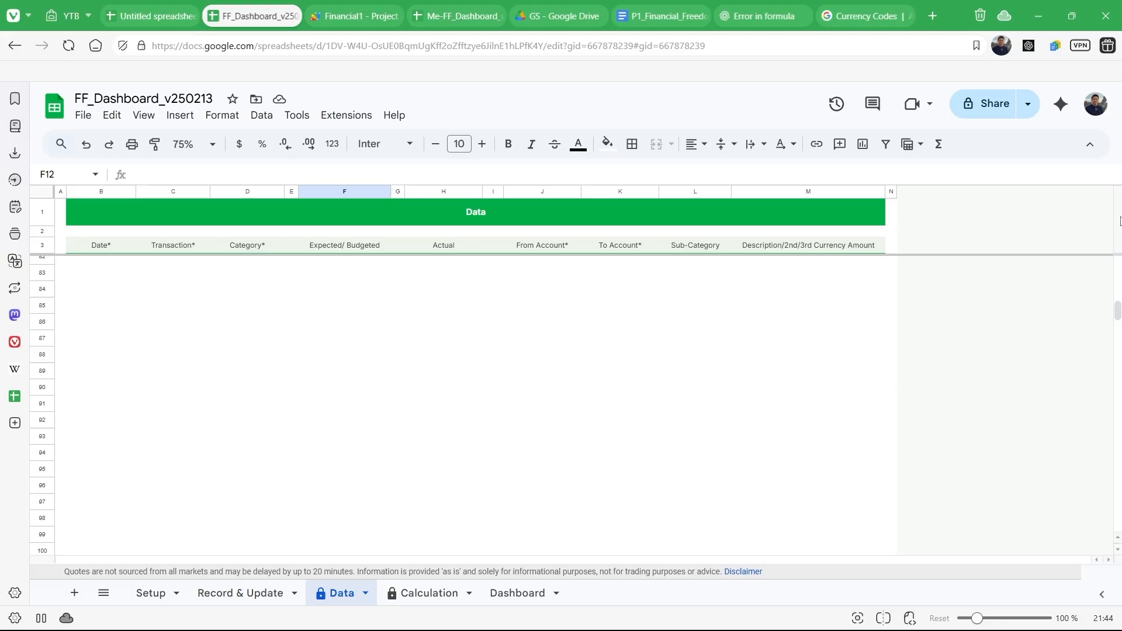
{"action": "left_click_drag", "start_coordinate": [1116, 313], "coordinate": [1116, 521]}
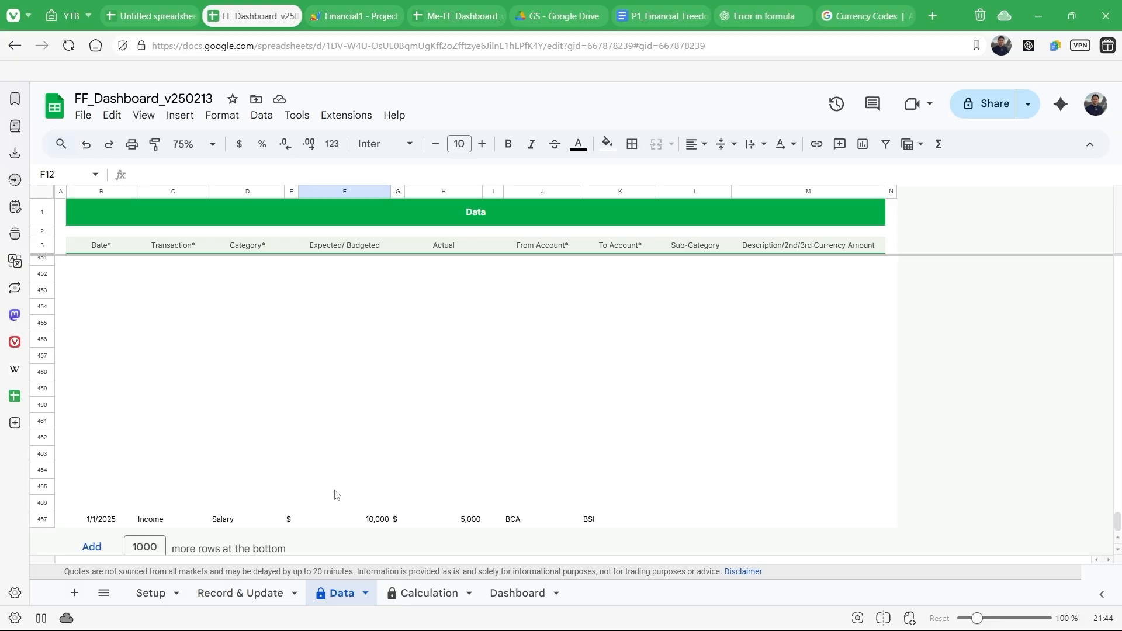
{"action": "left_click", "coordinate": [42, 519]}
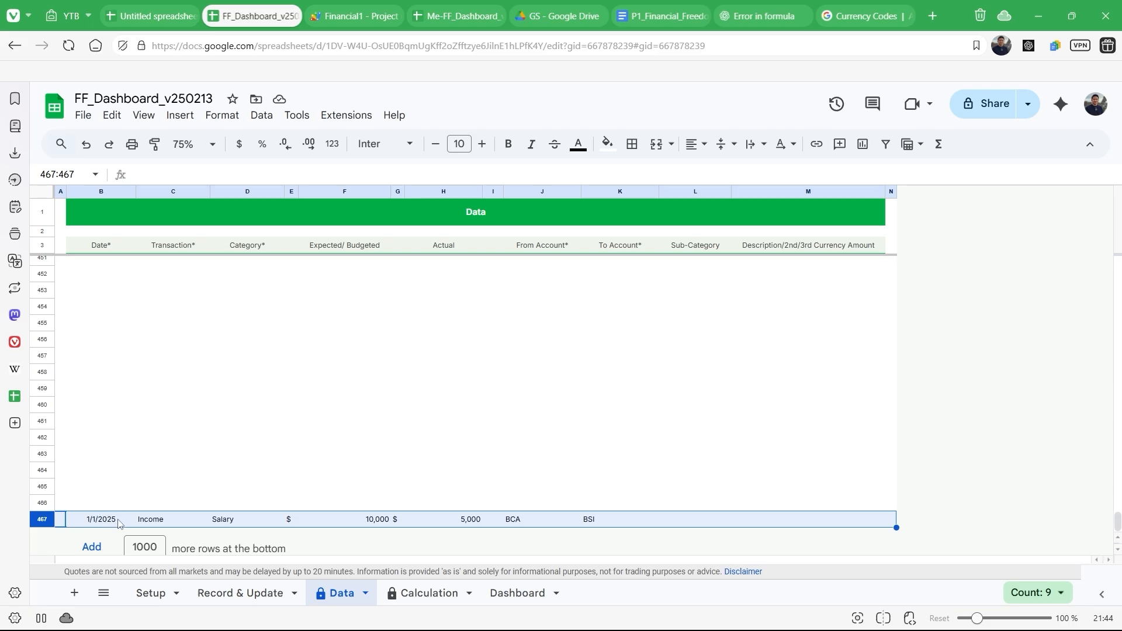
{"action": "scroll", "coordinate": [139, 352], "scroll_direction": "up", "scroll_amount": 10}
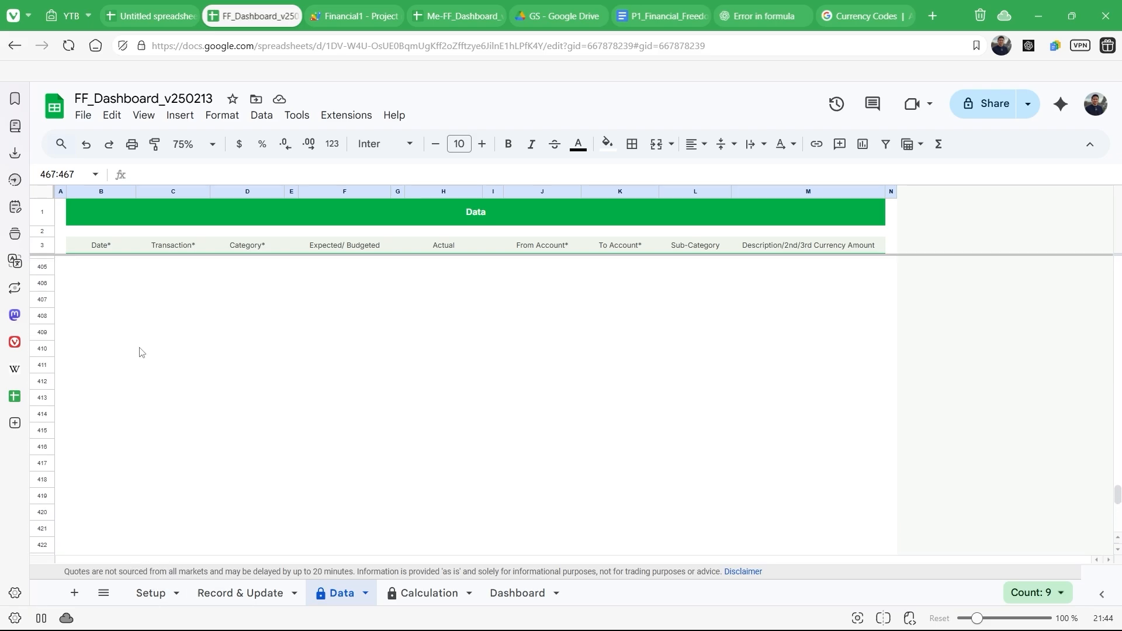
{"action": "scroll", "coordinate": [140, 352], "scroll_direction": "up", "scroll_amount": 11}
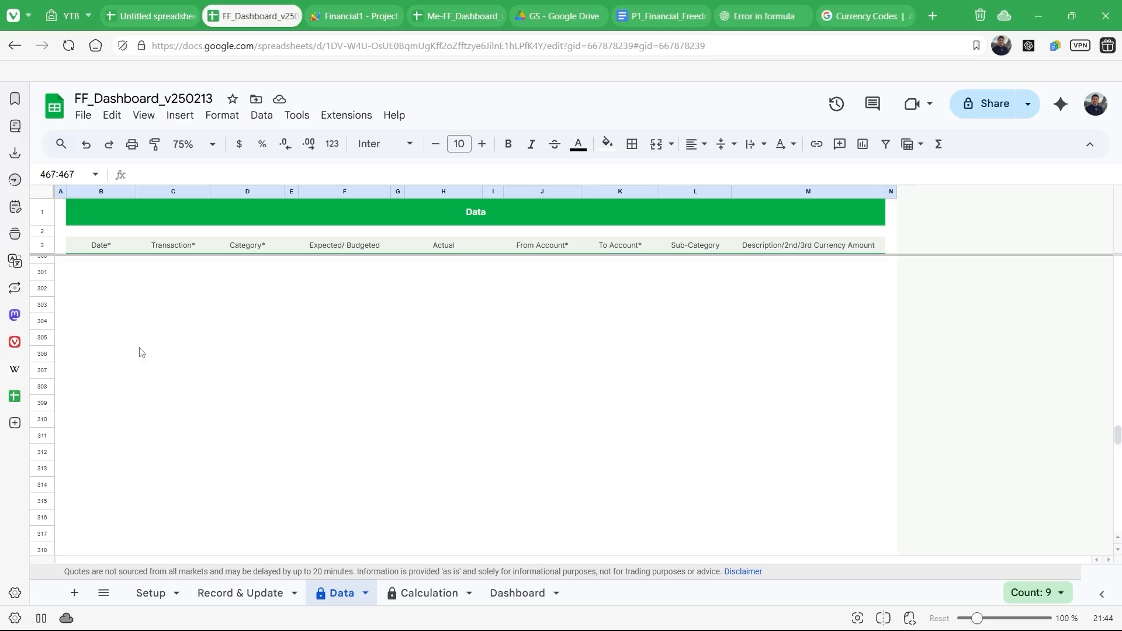
{"action": "scroll", "coordinate": [139, 352], "scroll_direction": "up", "scroll_amount": 16}
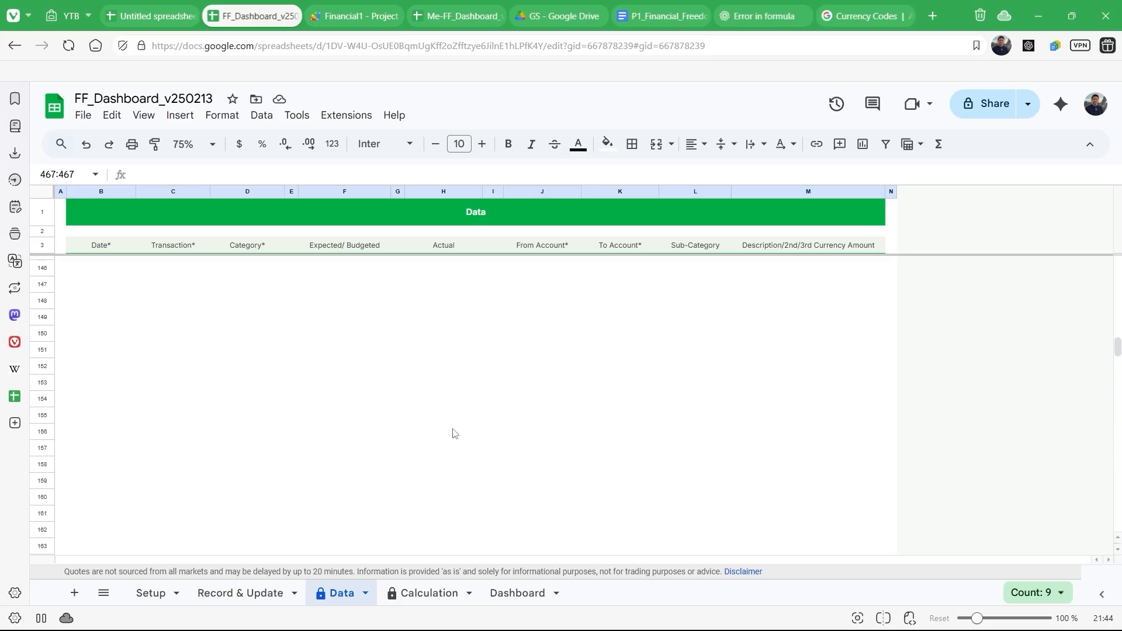
{"action": "scroll", "coordinate": [455, 434], "scroll_direction": "up", "scroll_amount": 8}
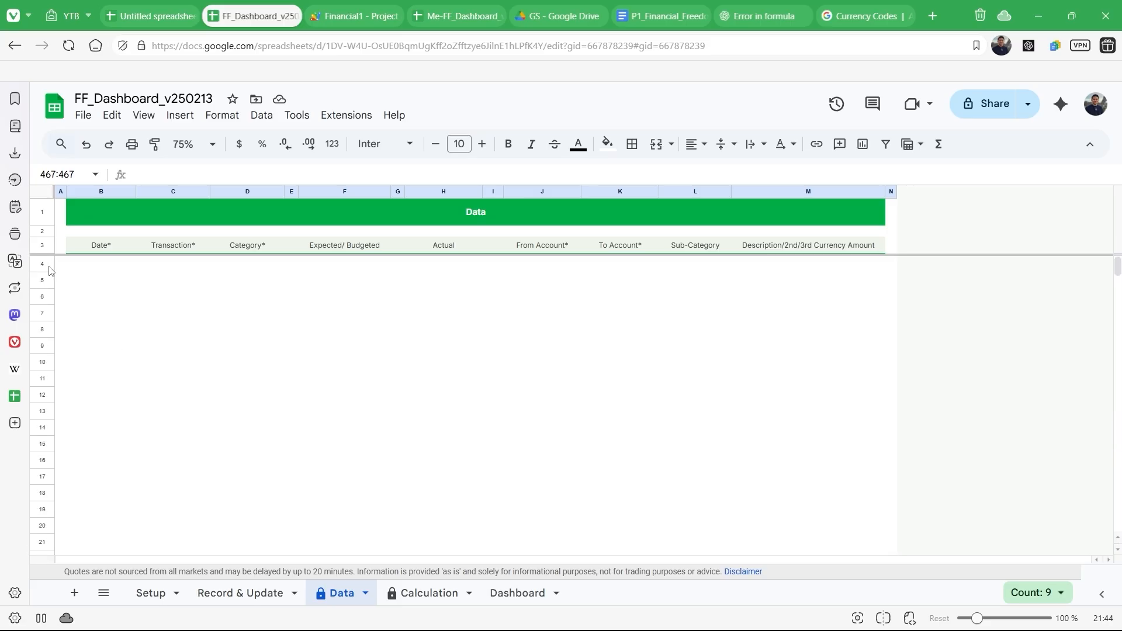
{"action": "left_click", "coordinate": [44, 265]}
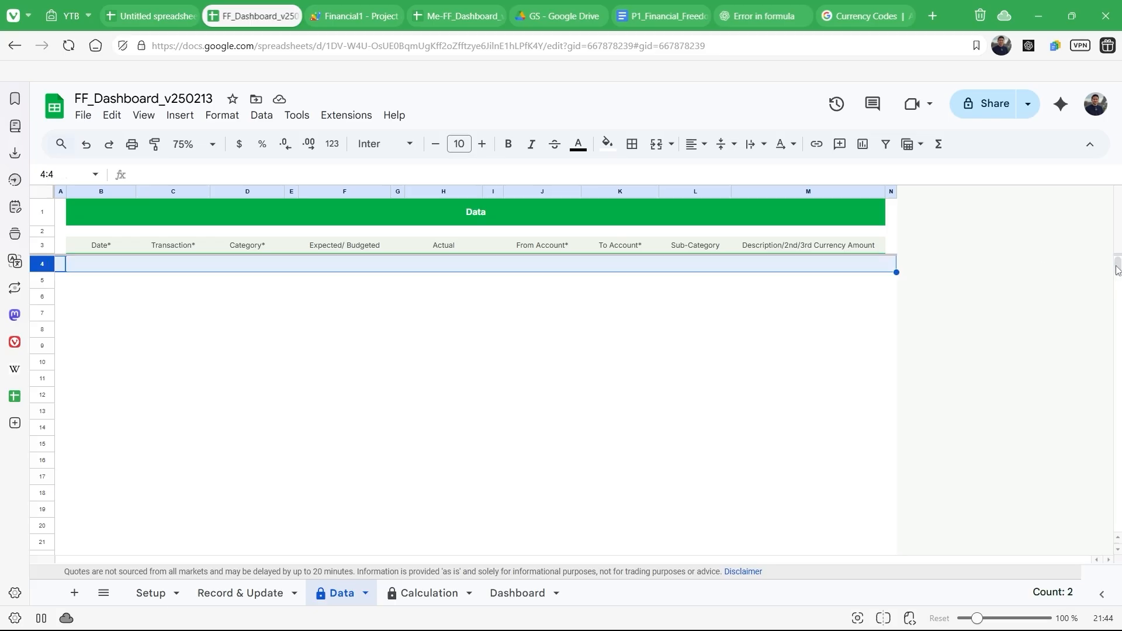
{"action": "left_click_drag", "start_coordinate": [1117, 270], "coordinate": [1117, 520]}
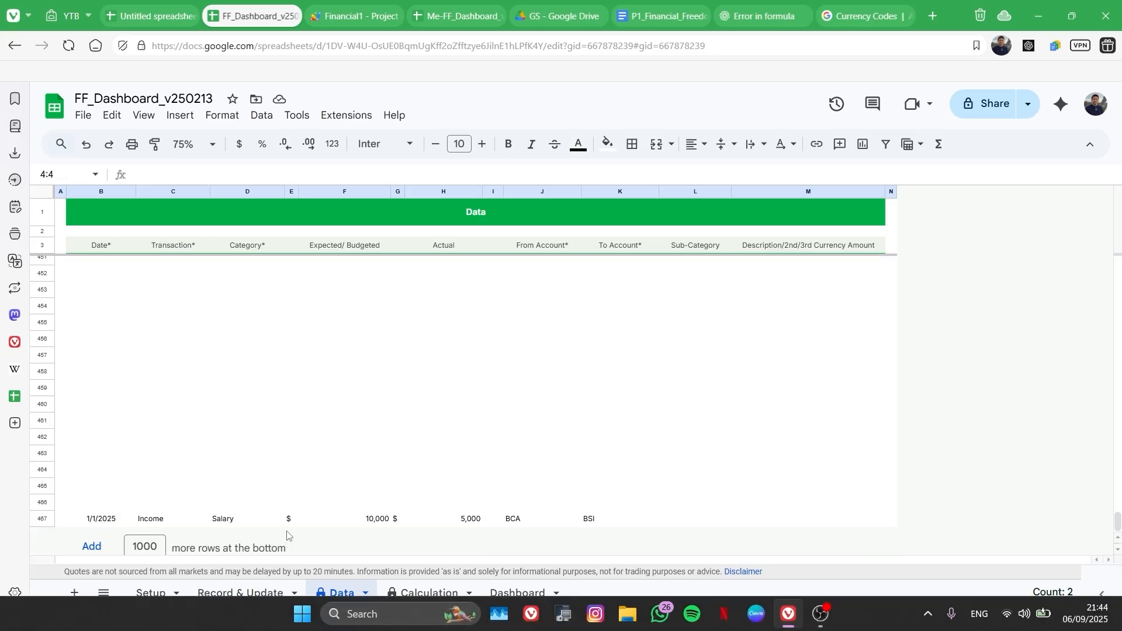
Step: Clear all fields of the Single Entry form in the Record & Update sheet and dismiss the confirmation
{"action": "left_click", "coordinate": [268, 593]}
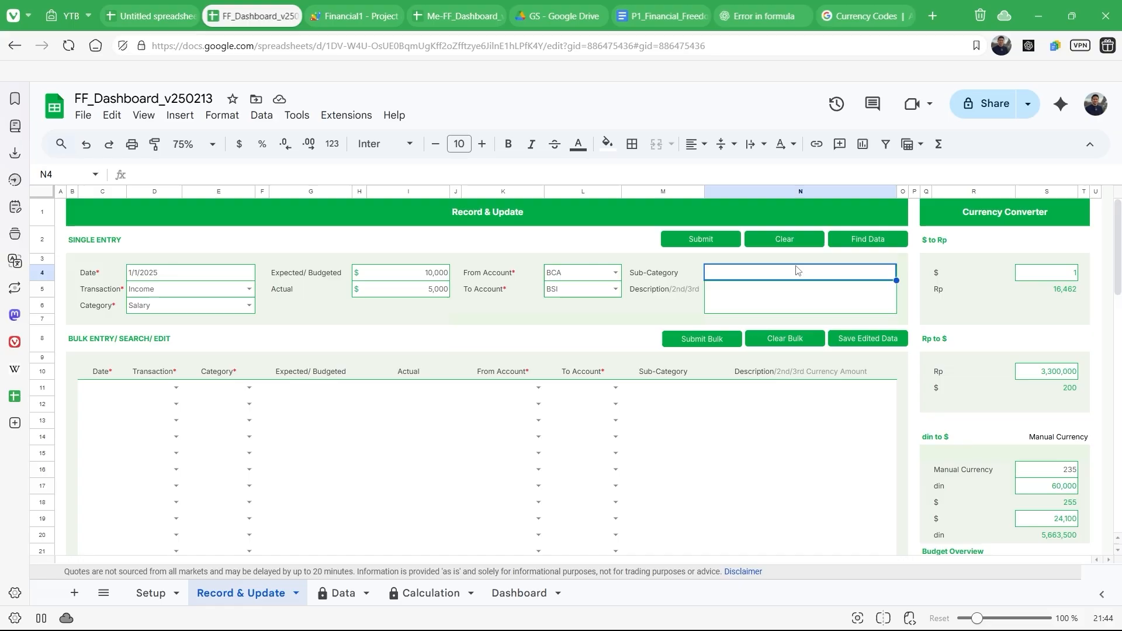
{"action": "left_click", "coordinate": [791, 245]}
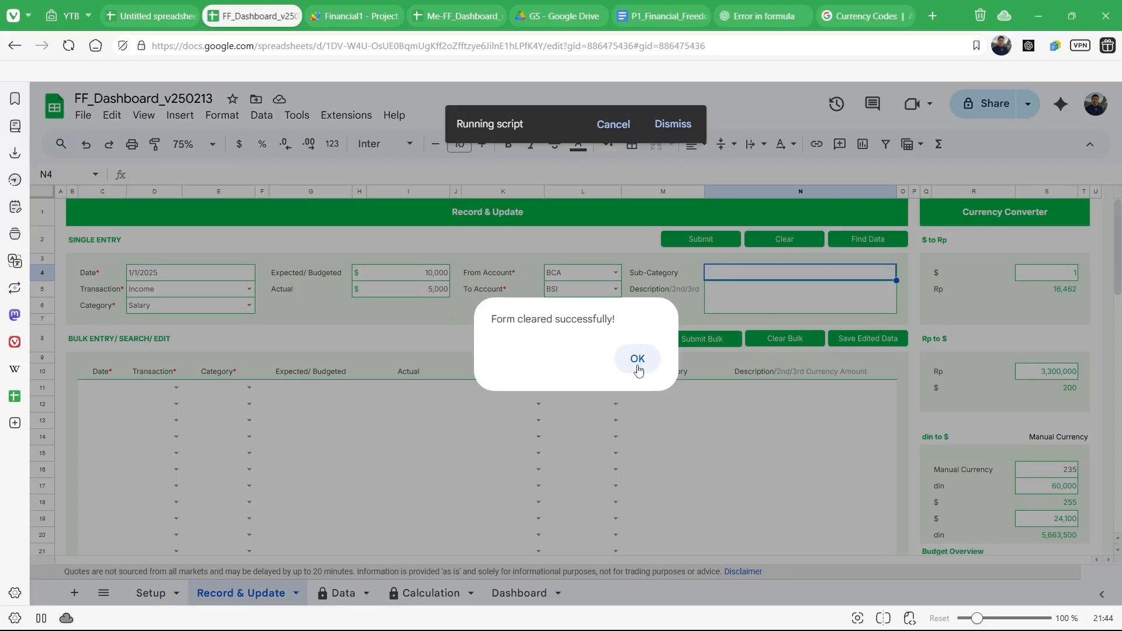
{"action": "left_click", "coordinate": [635, 360]}
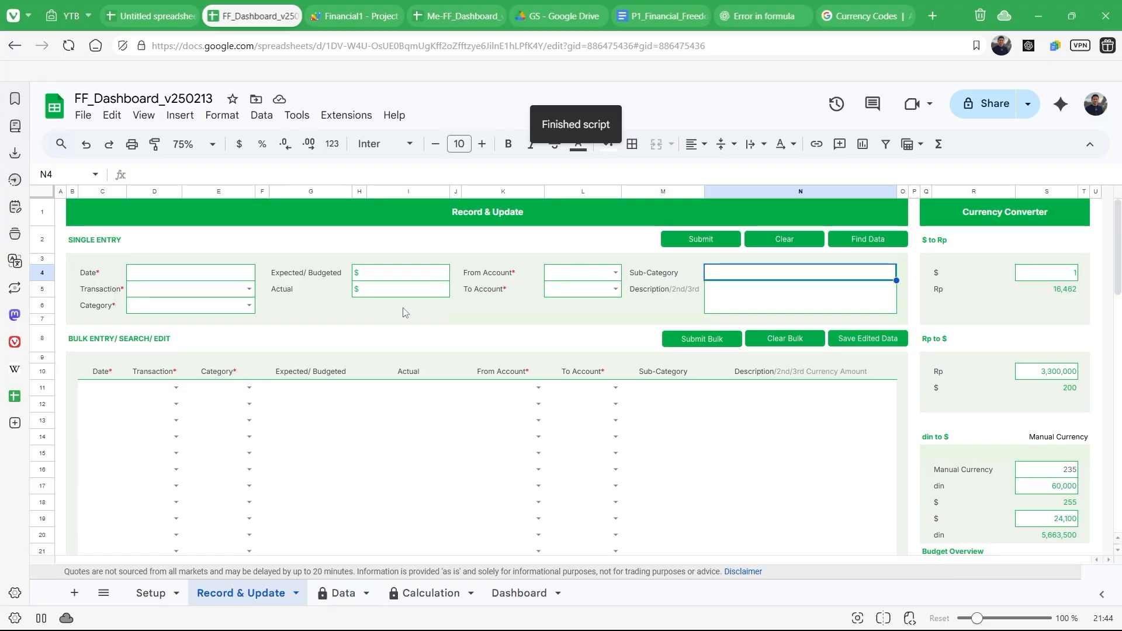
Step: Try to add new sheet protection to the whole Data sheet
{"action": "left_click", "coordinate": [343, 594]}
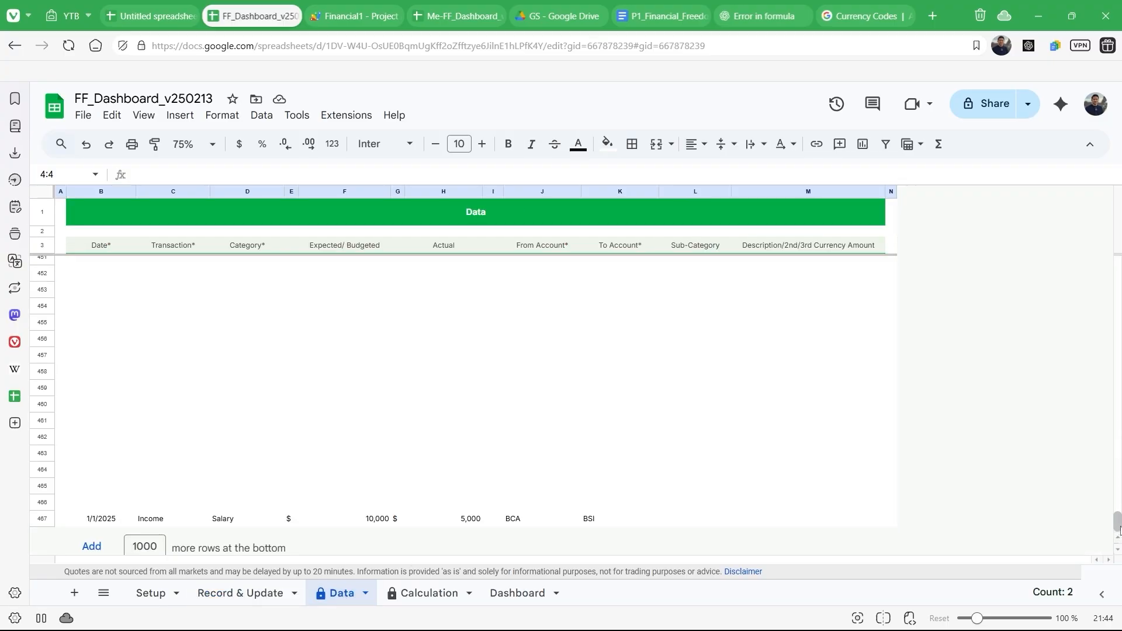
{"action": "left_click_drag", "start_coordinate": [1118, 522], "coordinate": [1104, 77]}
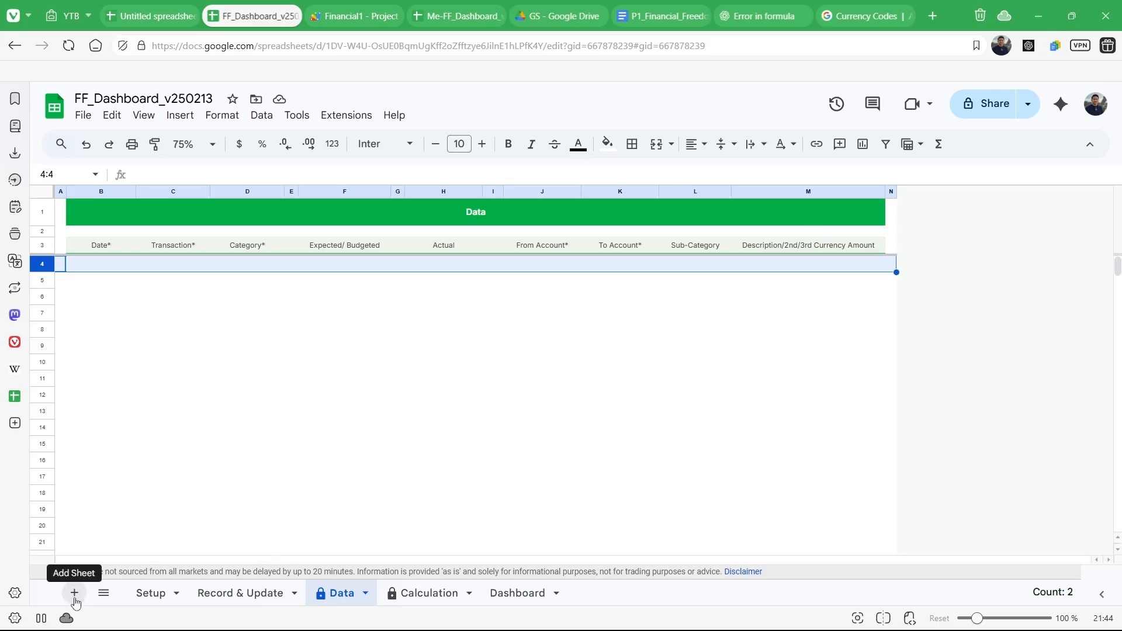
{"action": "right_click", "coordinate": [336, 595]}
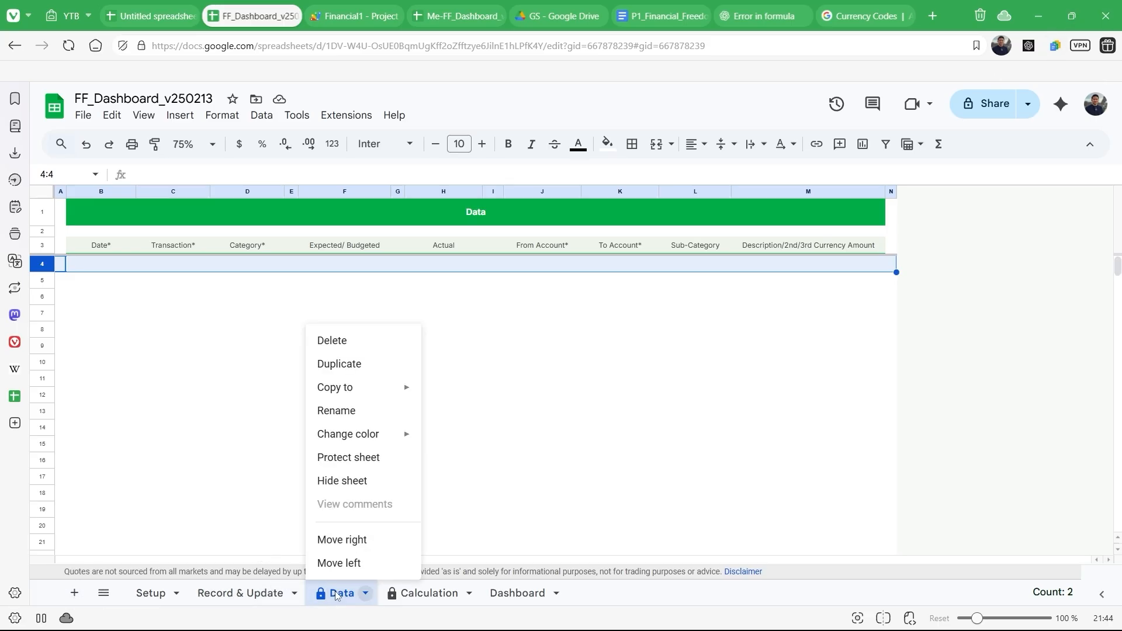
{"action": "left_click", "coordinate": [548, 506]}
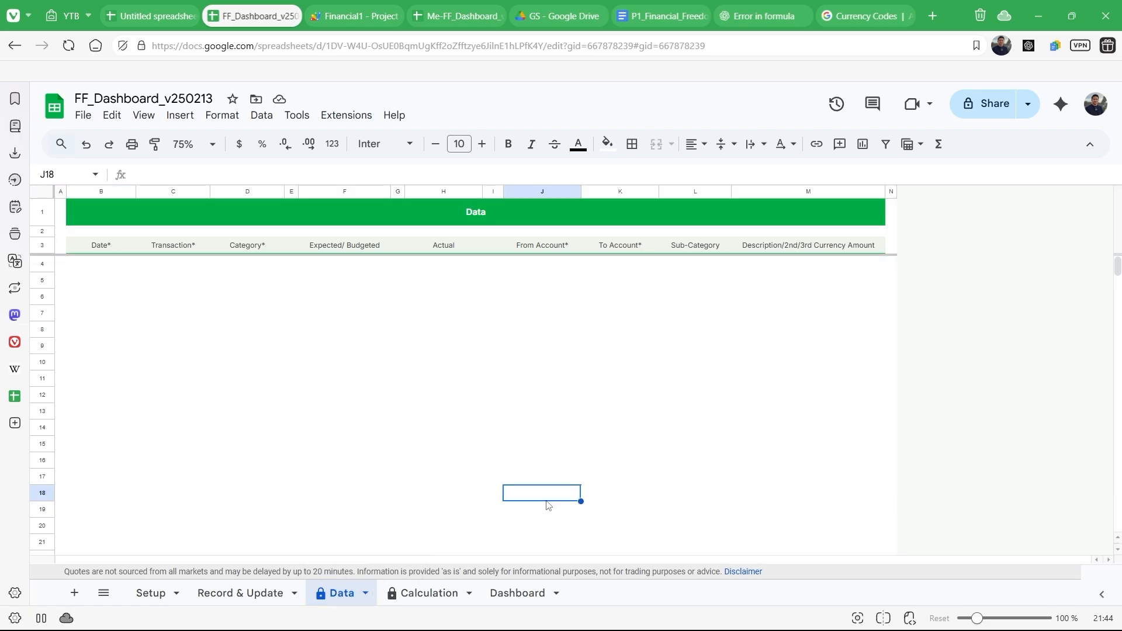
{"action": "right_click", "coordinate": [336, 596]}
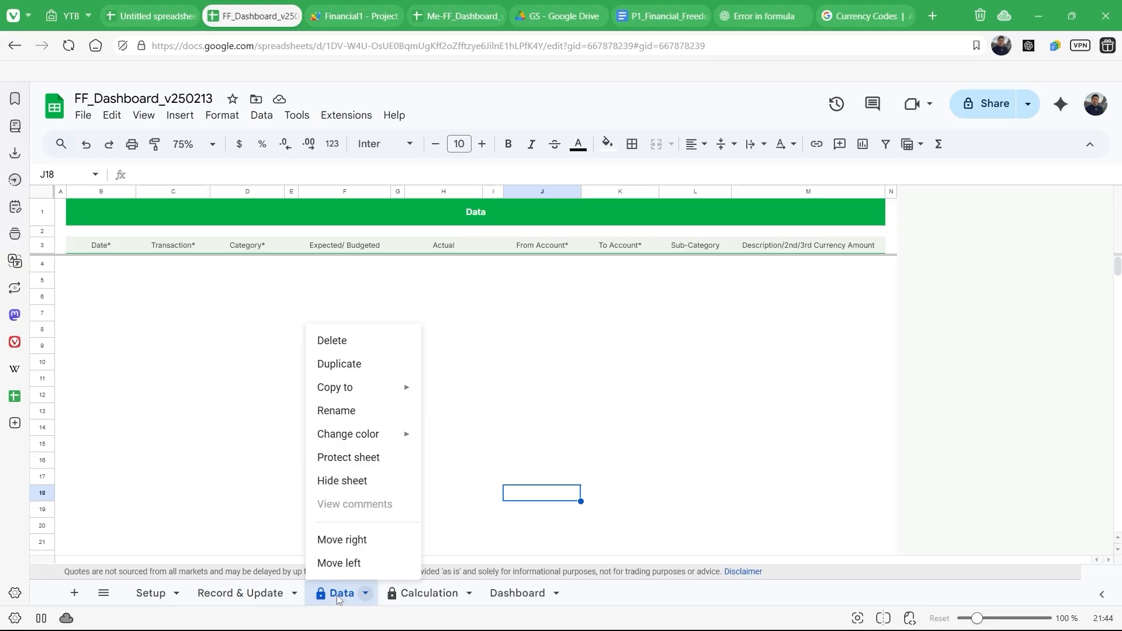
{"action": "left_click", "coordinate": [363, 460]}
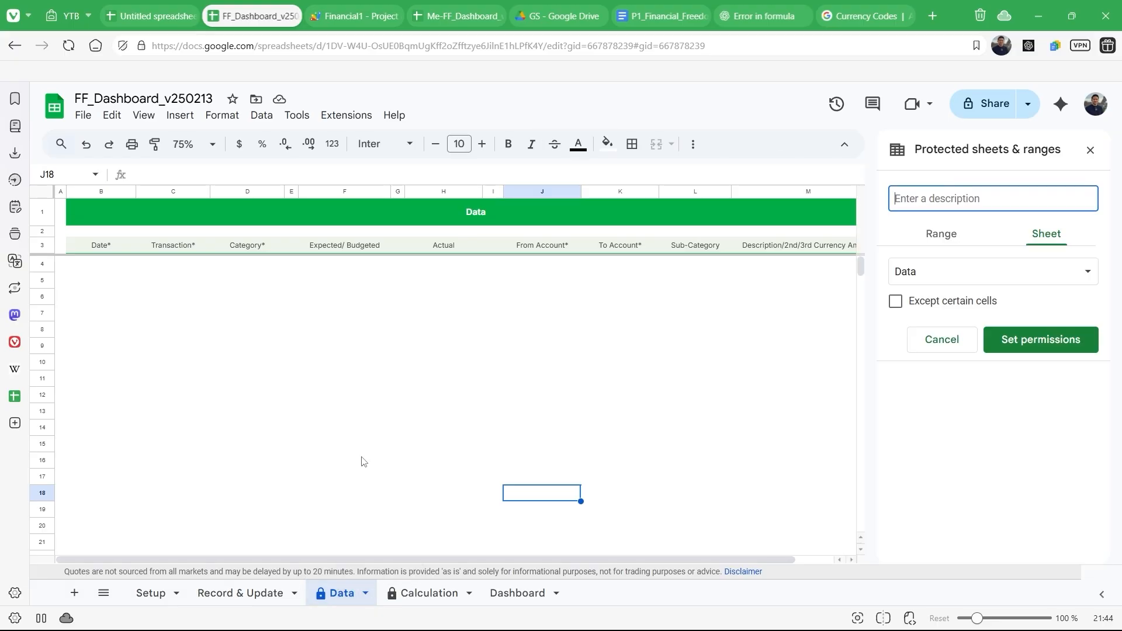
{"action": "left_click", "coordinate": [1015, 342]}
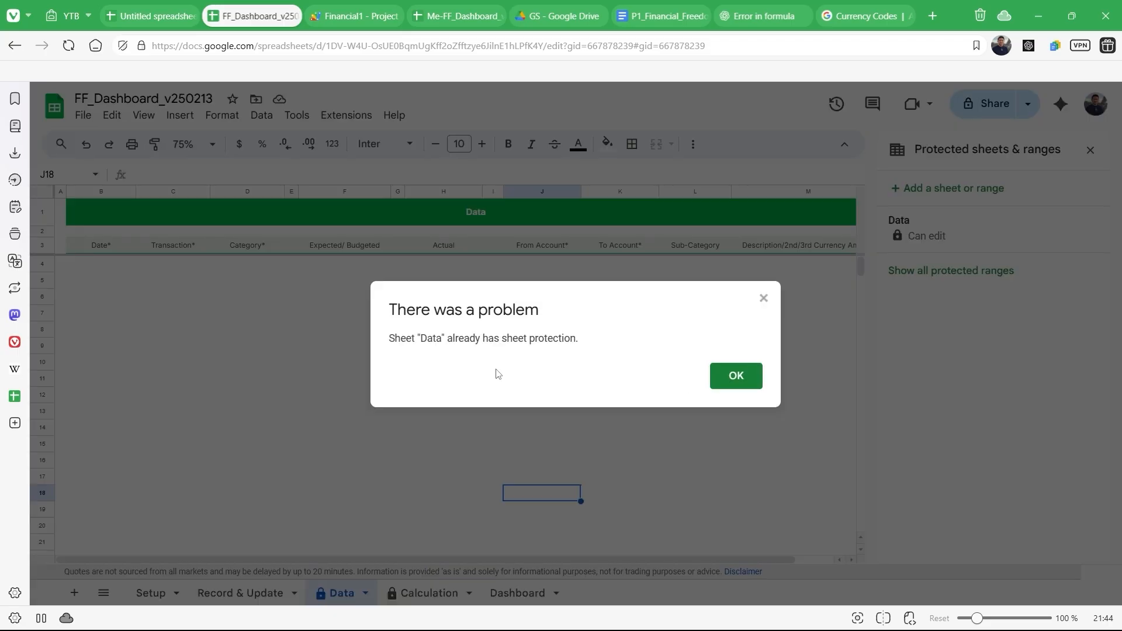
{"action": "left_click", "coordinate": [736, 376]}
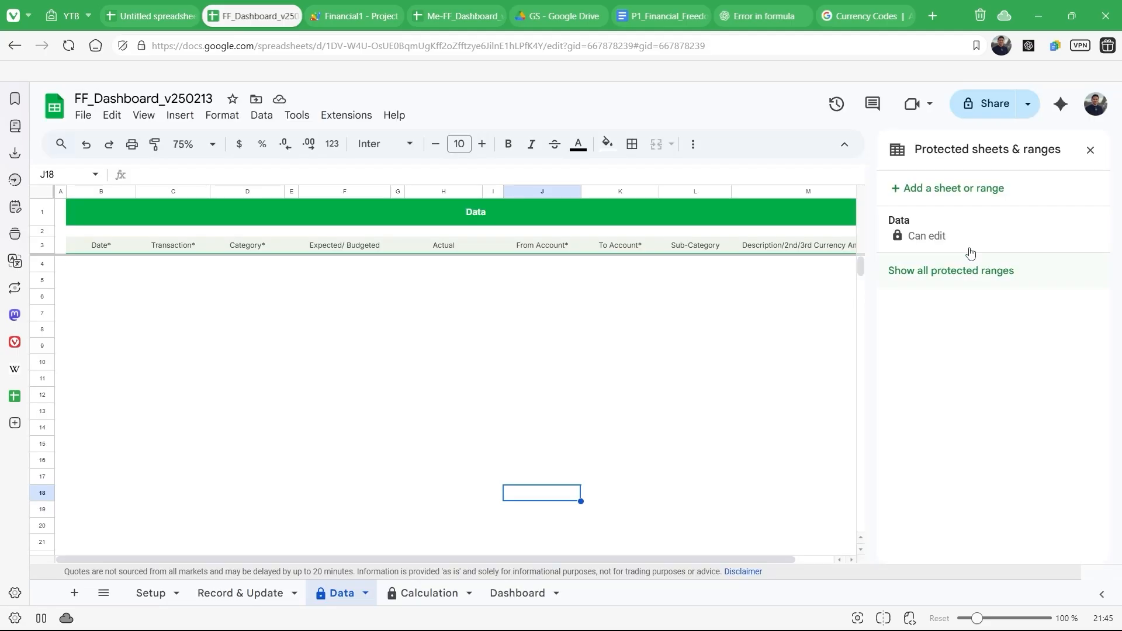
Step: In the Data sheet's existing protection, confirm that editing is restricted to Only you, and close the protection settings
{"action": "left_click", "coordinate": [1022, 236]}
{"action": "left_click", "coordinate": [979, 331]}
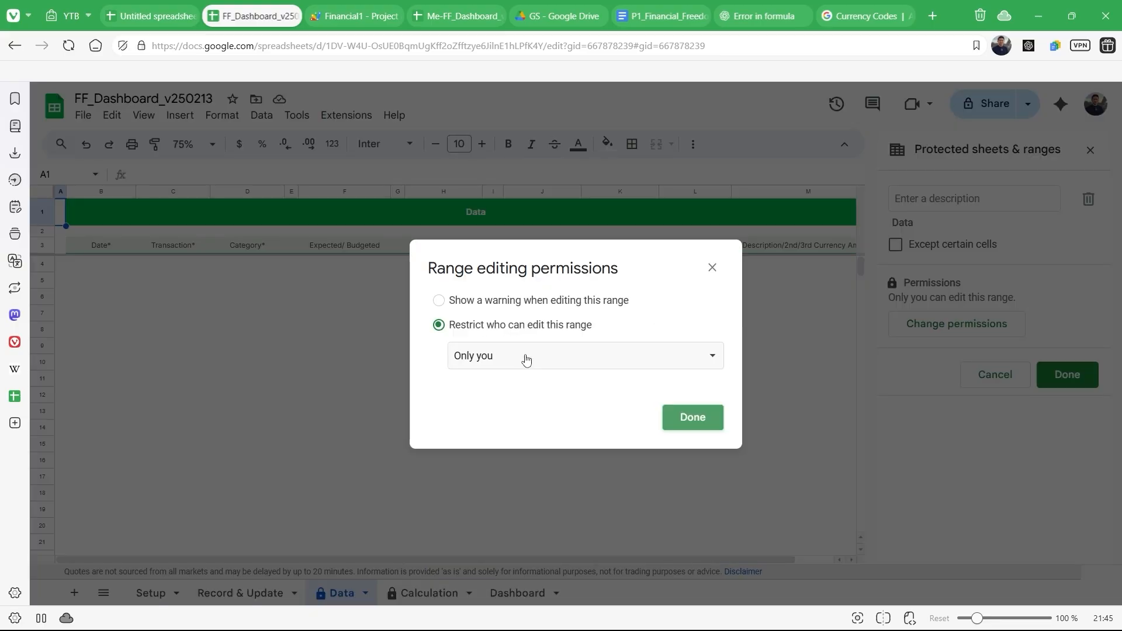
{"action": "left_click", "coordinate": [705, 418]}
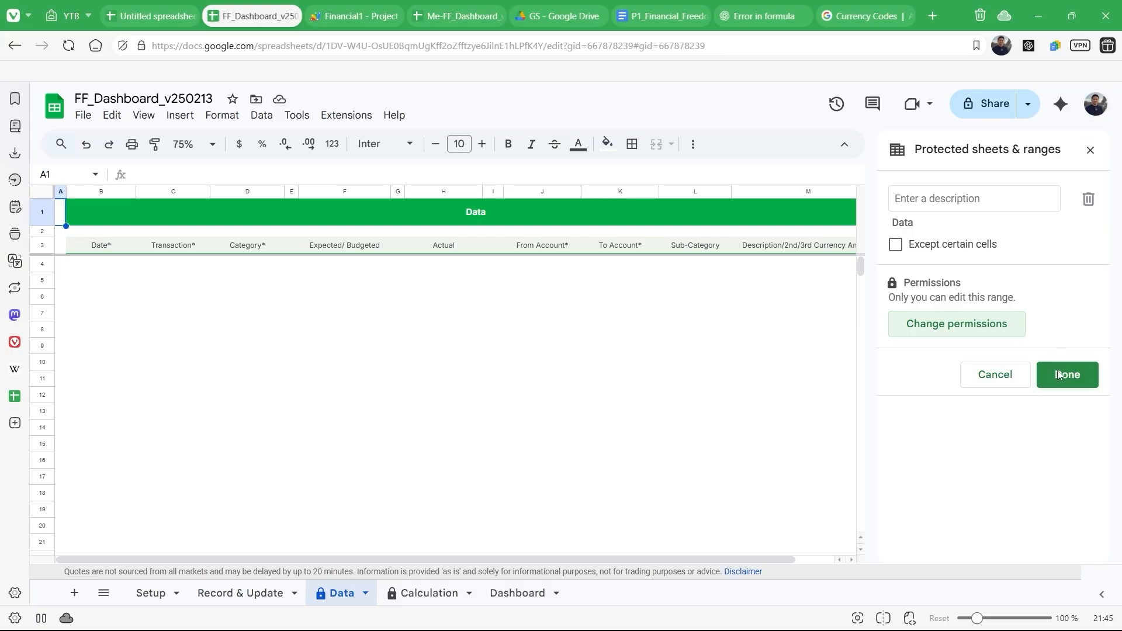
{"action": "left_click", "coordinate": [1061, 375]}
{"action": "left_click", "coordinate": [594, 364]}
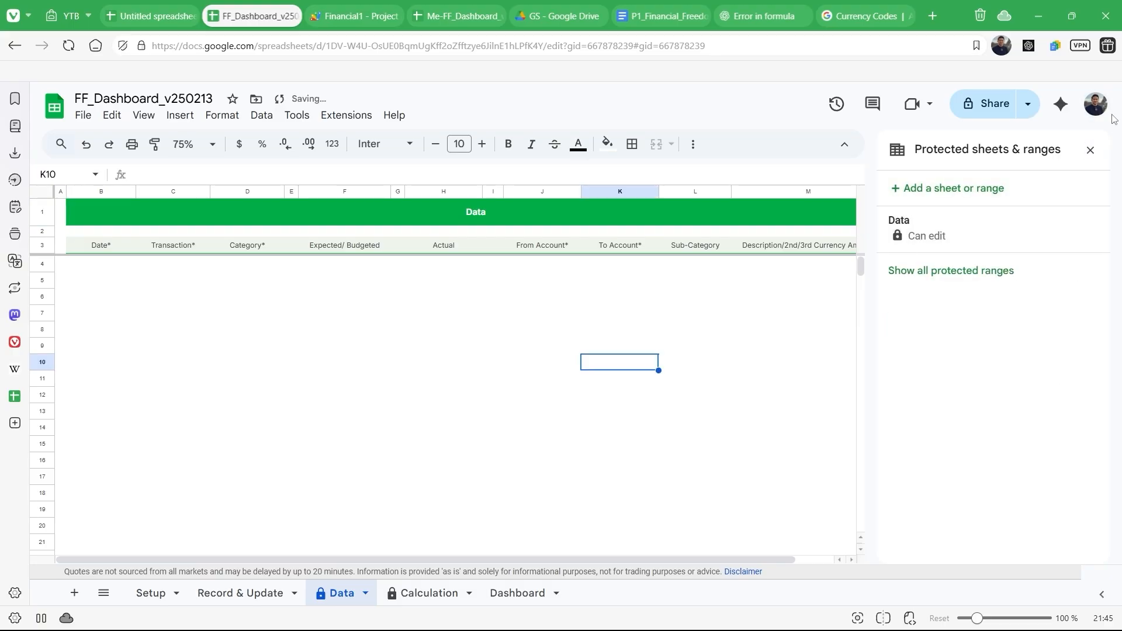
{"action": "left_click", "coordinate": [1091, 150]}
{"action": "left_click", "coordinate": [529, 394]}
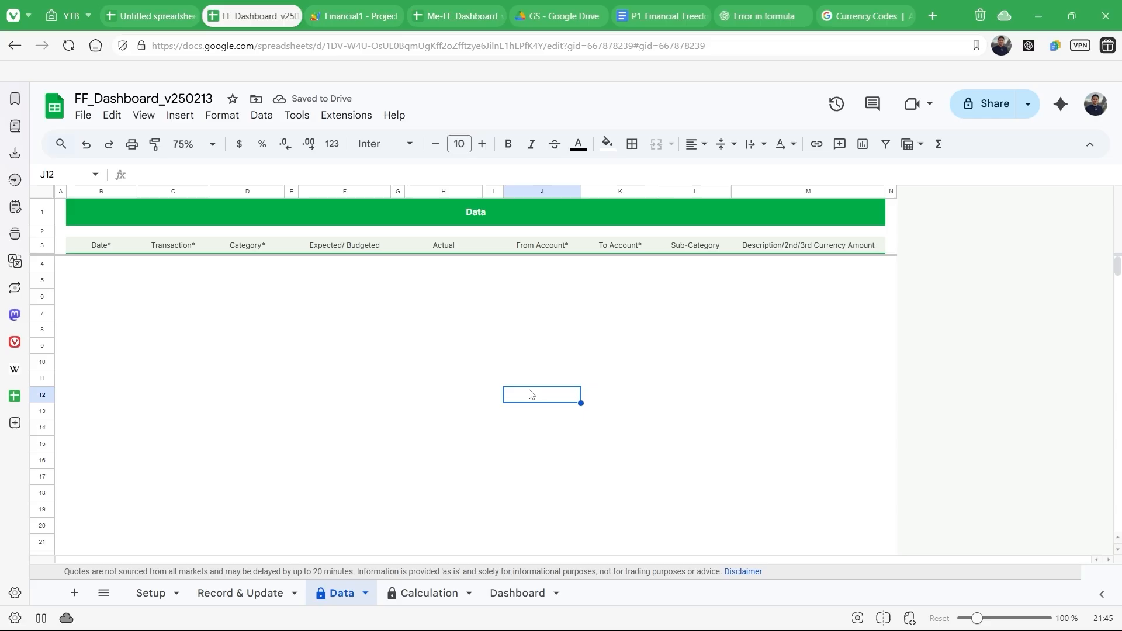
Step: Try to delete all rows from 4 to 467 below the frozen header of the Data sheet
{"action": "left_click", "coordinate": [892, 191]}
{"action": "scroll", "coordinate": [407, 309], "scroll_direction": "down", "scroll_amount": 15}
{"action": "scroll", "coordinate": [407, 310], "scroll_direction": "up", "scroll_amount": 15}
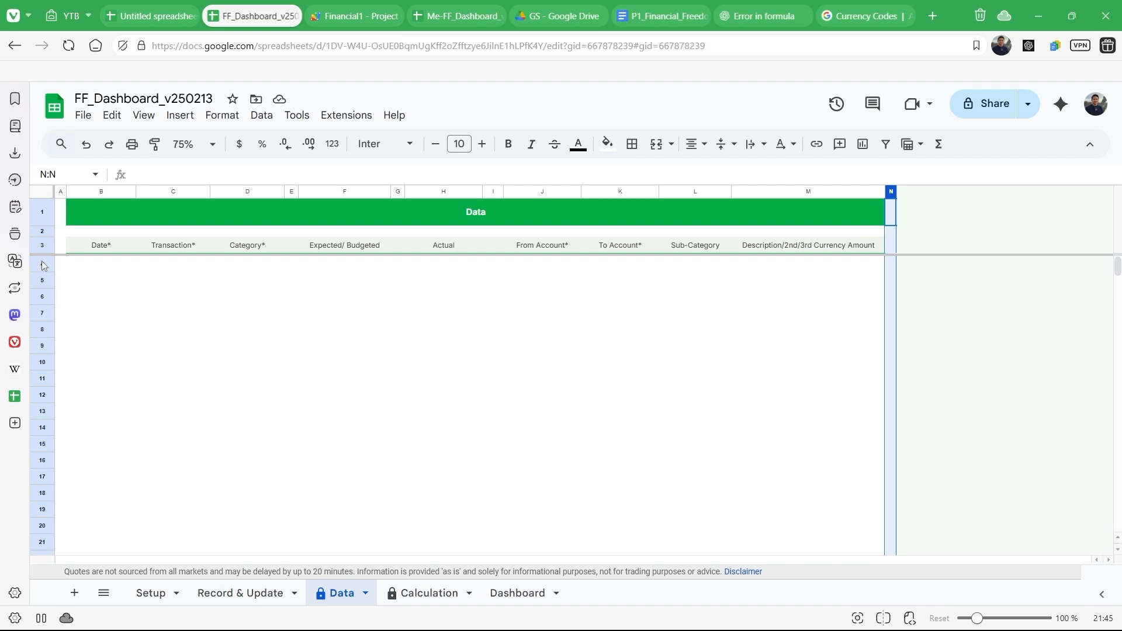
{"action": "left_click", "coordinate": [41, 264]}
{"action": "scroll", "coordinate": [42, 266], "scroll_direction": "down", "scroll_amount": 20}
{"action": "scroll", "coordinate": [43, 266], "scroll_direction": "down", "scroll_amount": 20}
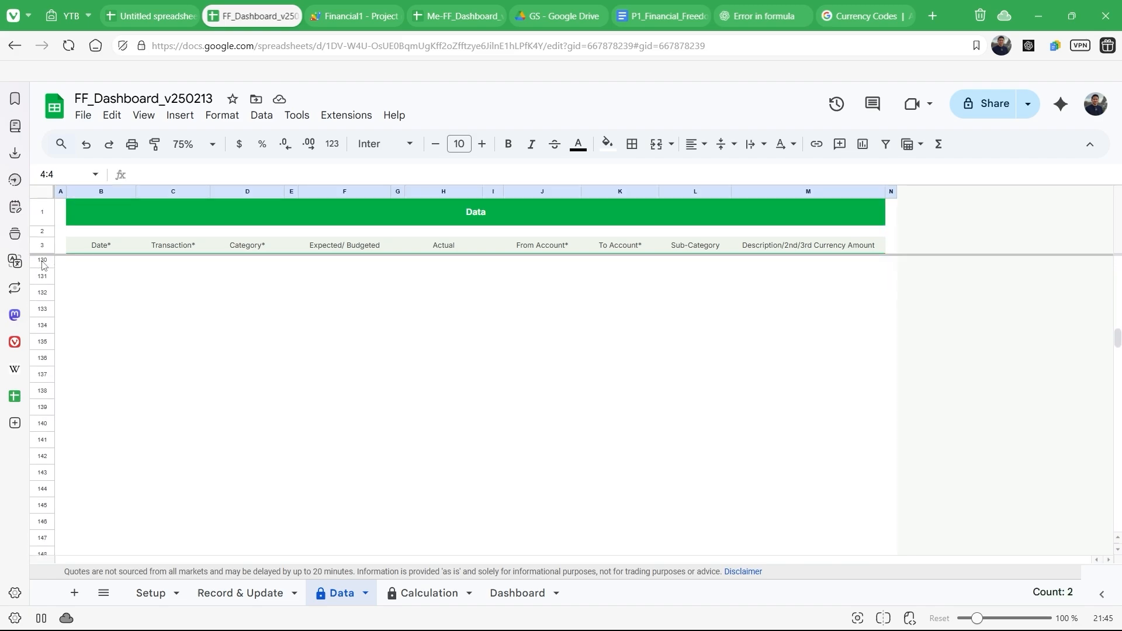
{"action": "scroll", "coordinate": [41, 234], "scroll_direction": "down", "scroll_amount": 20}
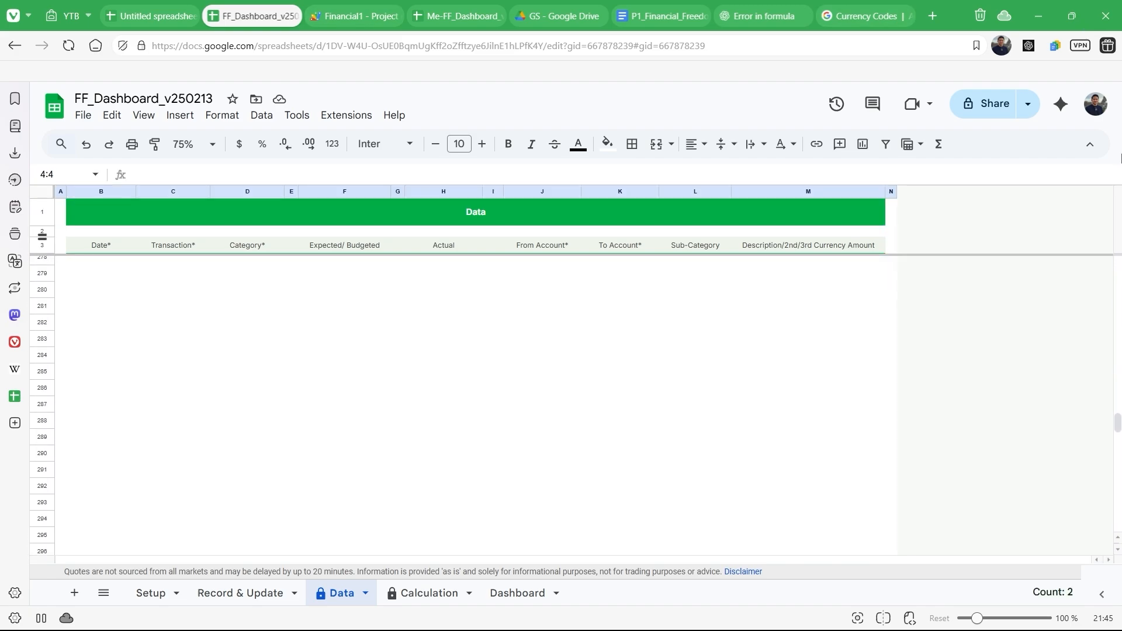
{"action": "scroll", "coordinate": [1117, 535], "scroll_direction": "down", "scroll_amount": 5}
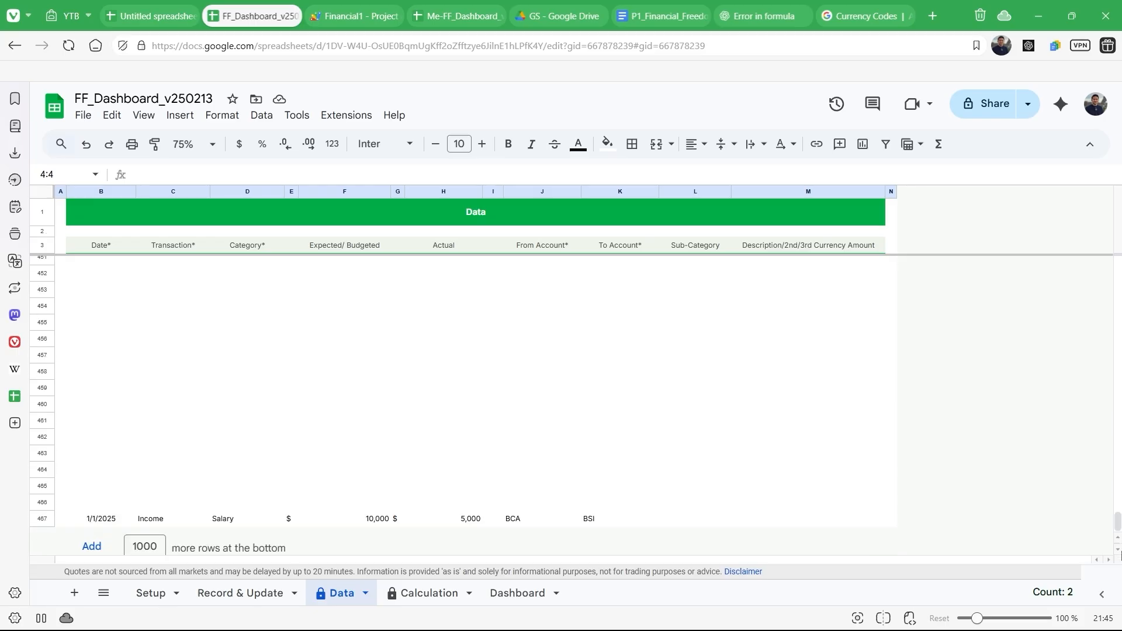
{"action": "left_click", "coordinate": [44, 519], "text": "shift"}
{"action": "right_click", "coordinate": [43, 519]}
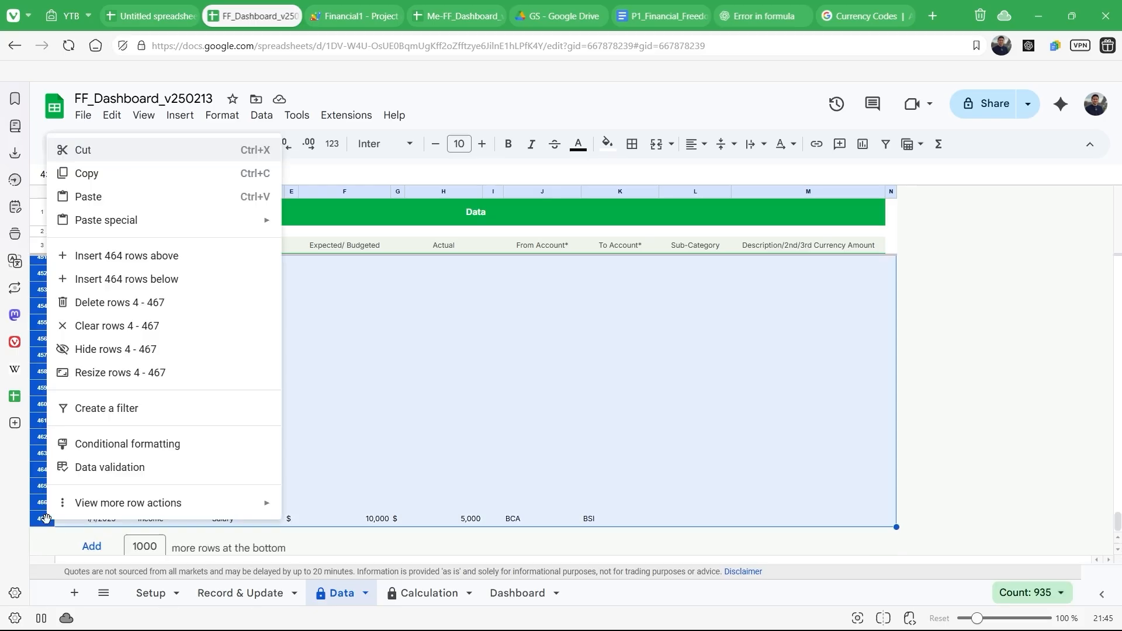
{"action": "left_click", "coordinate": [105, 303]}
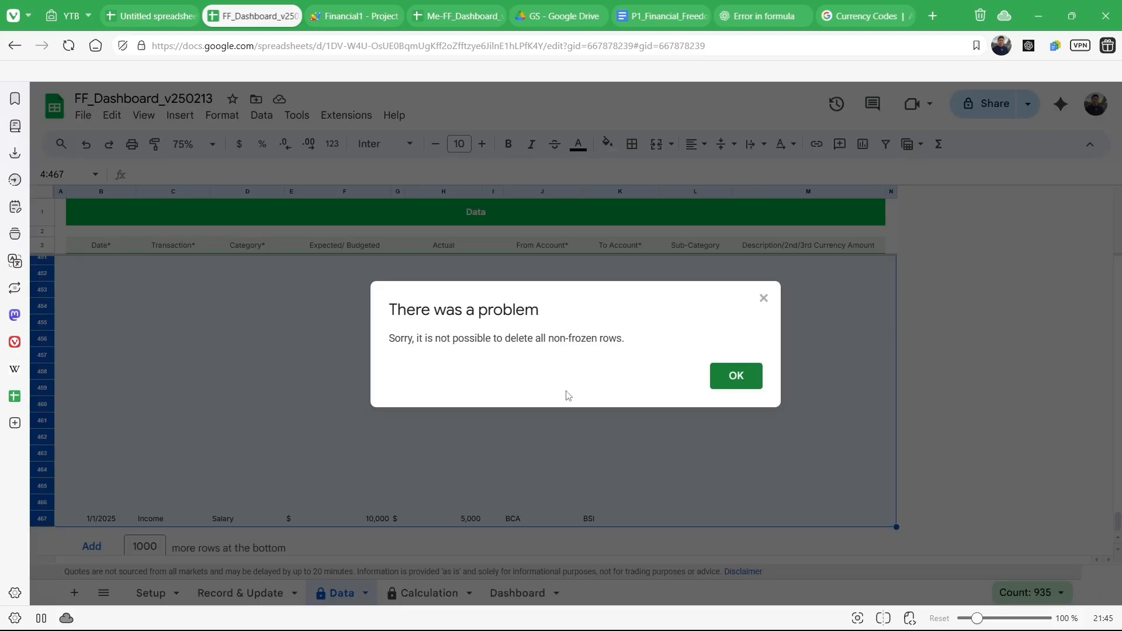
{"action": "left_click", "coordinate": [756, 371]}
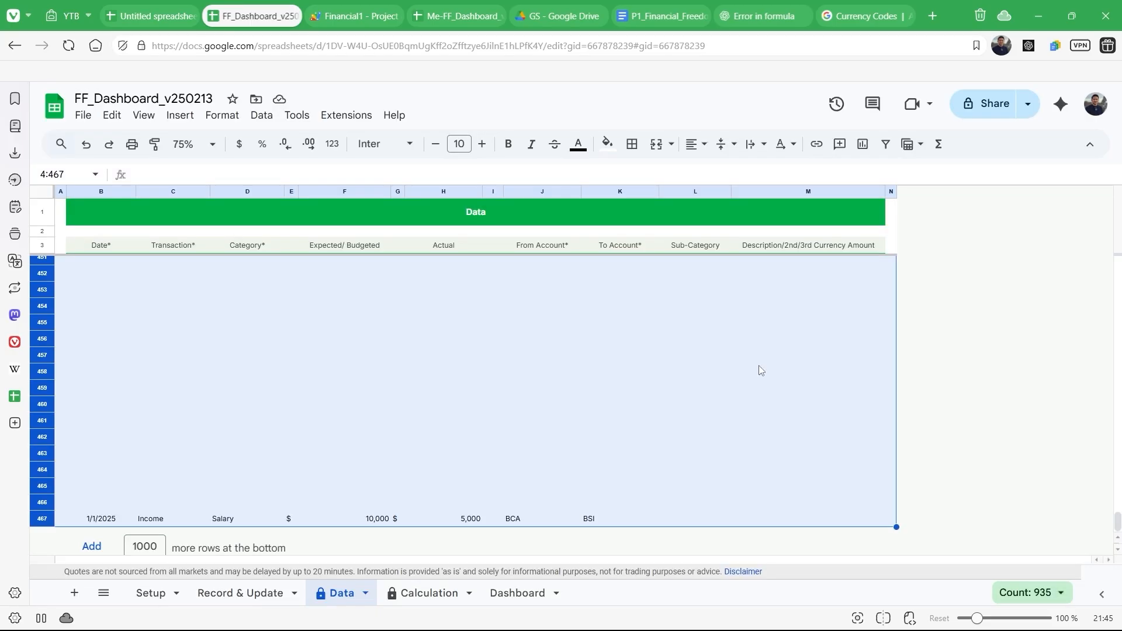
{"action": "left_click", "coordinate": [321, 376]}
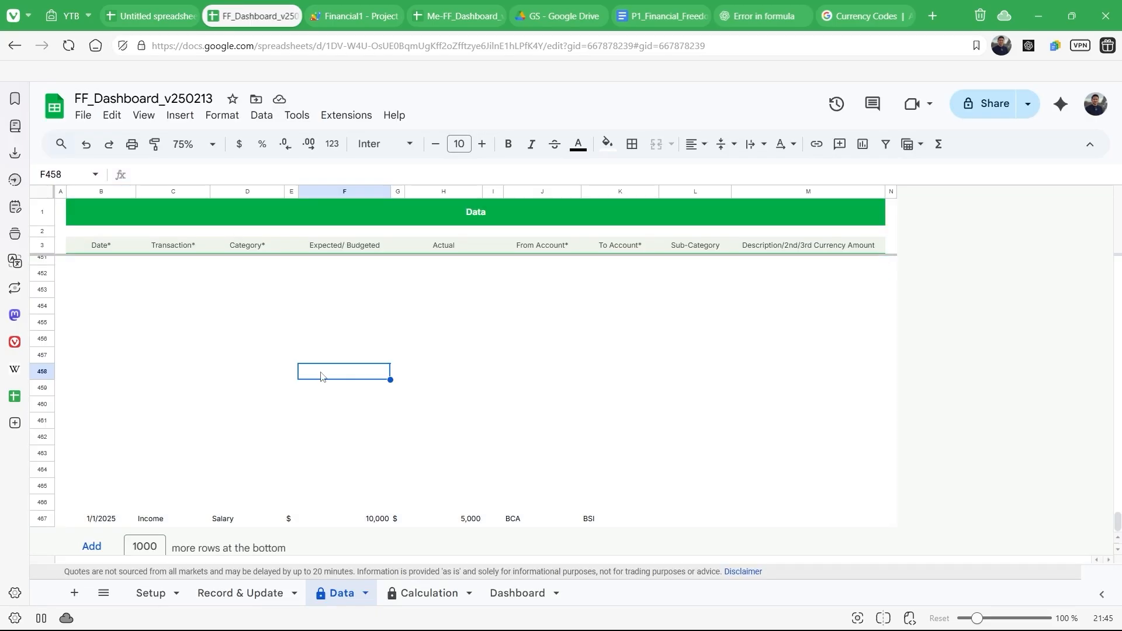
Step: Delete the empty rows 4 to 466 above the recorded entry in the Data sheet
{"action": "left_click", "coordinate": [42, 502]}
{"action": "scroll", "coordinate": [113, 321], "scroll_direction": "up", "scroll_amount": 20}
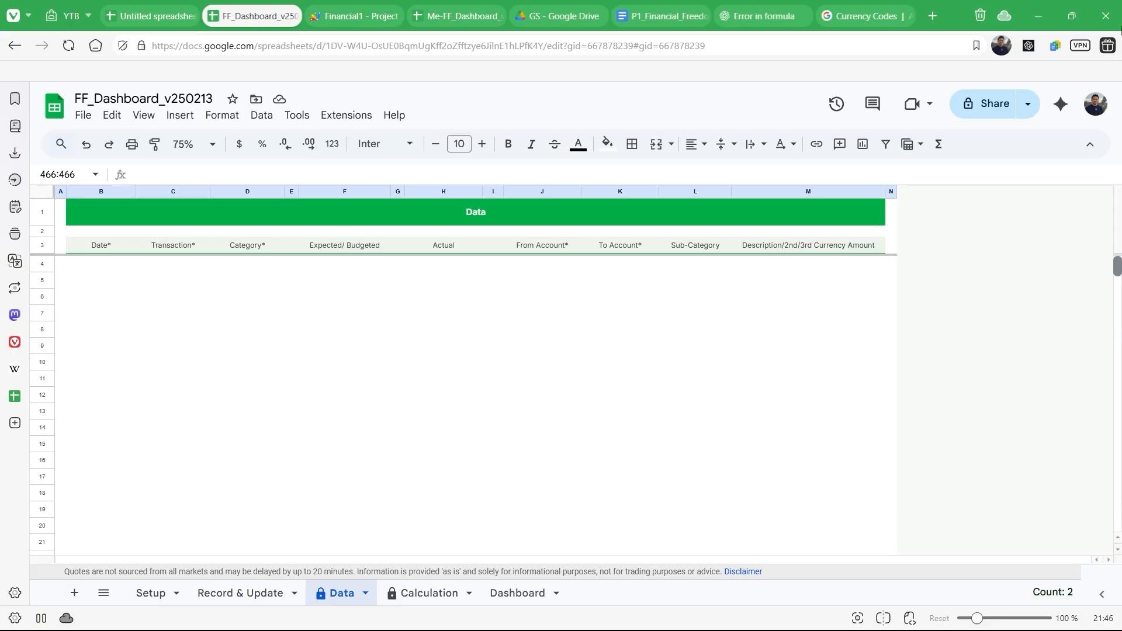
{"action": "left_click", "coordinate": [42, 267], "text": "shift"}
{"action": "right_click", "coordinate": [42, 267]}
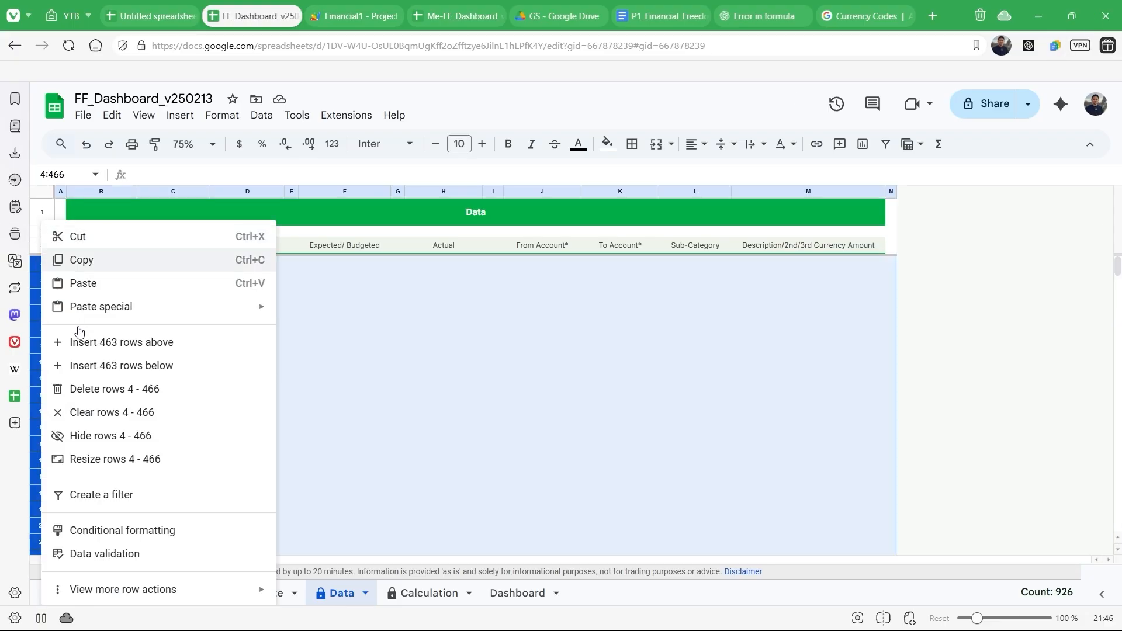
{"action": "left_click", "coordinate": [109, 388]}
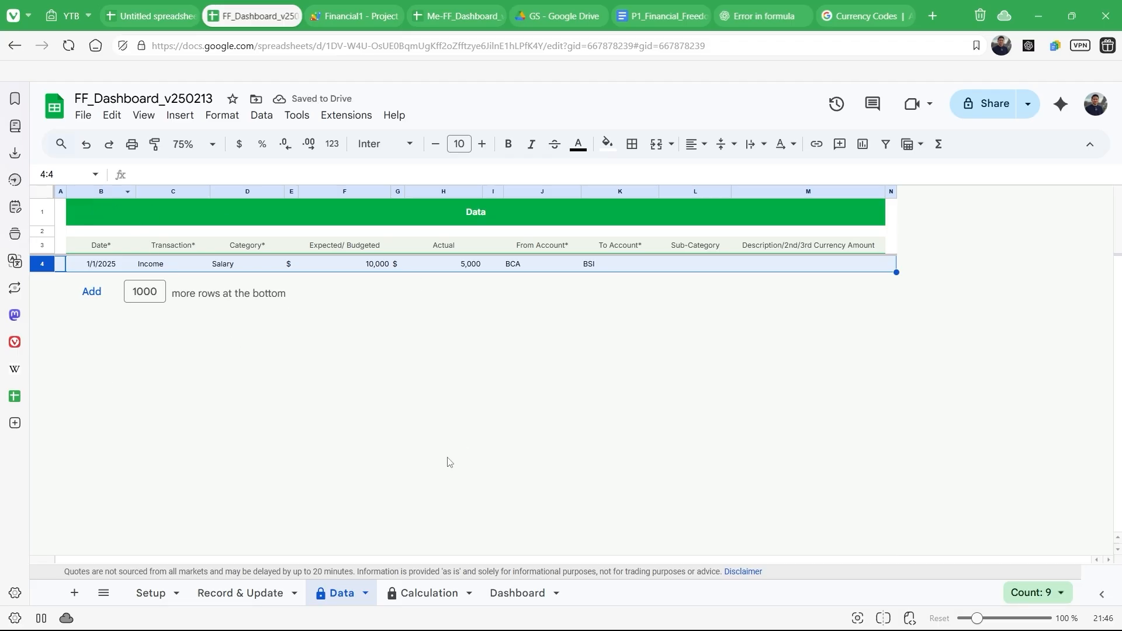
{"action": "key", "text": "Down"}
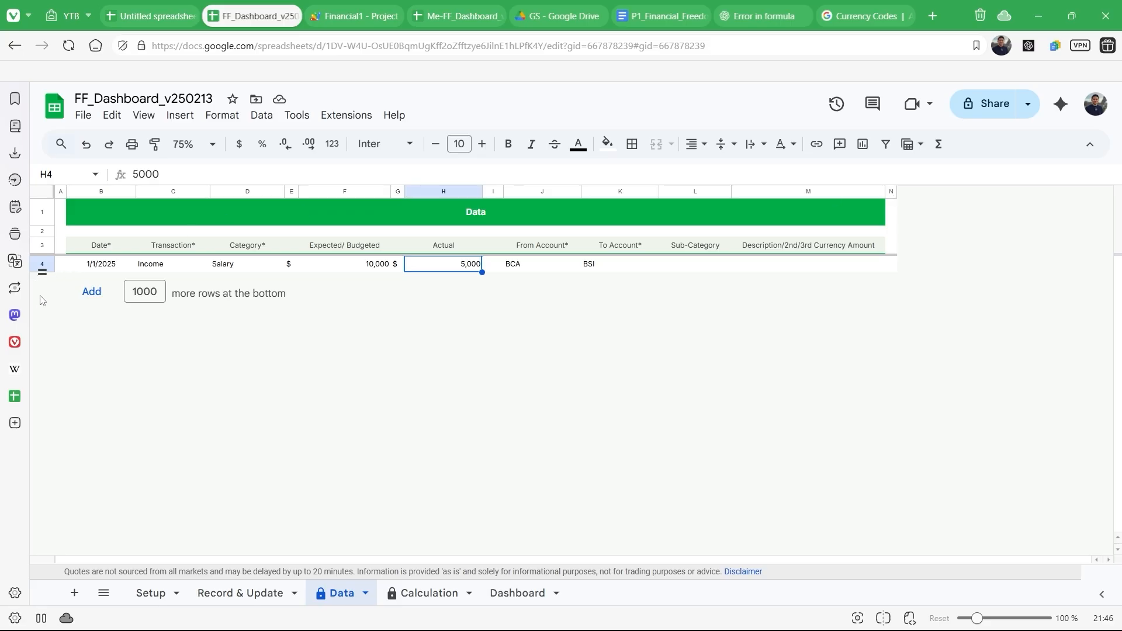
{"action": "left_click", "coordinate": [62, 189]}
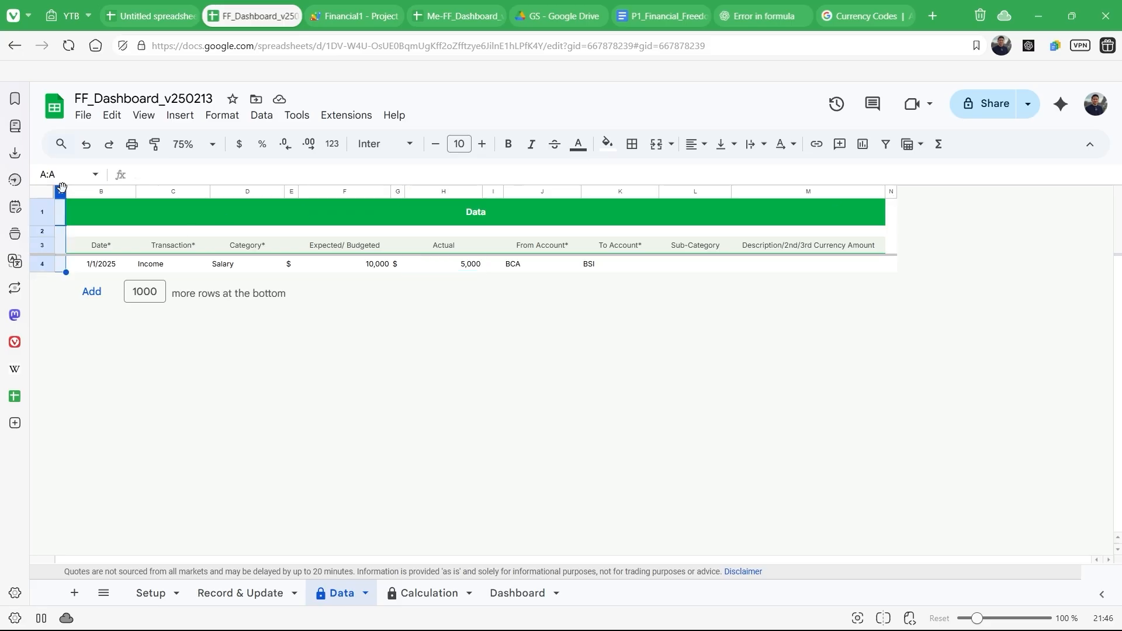
{"action": "left_click", "coordinate": [398, 192]}
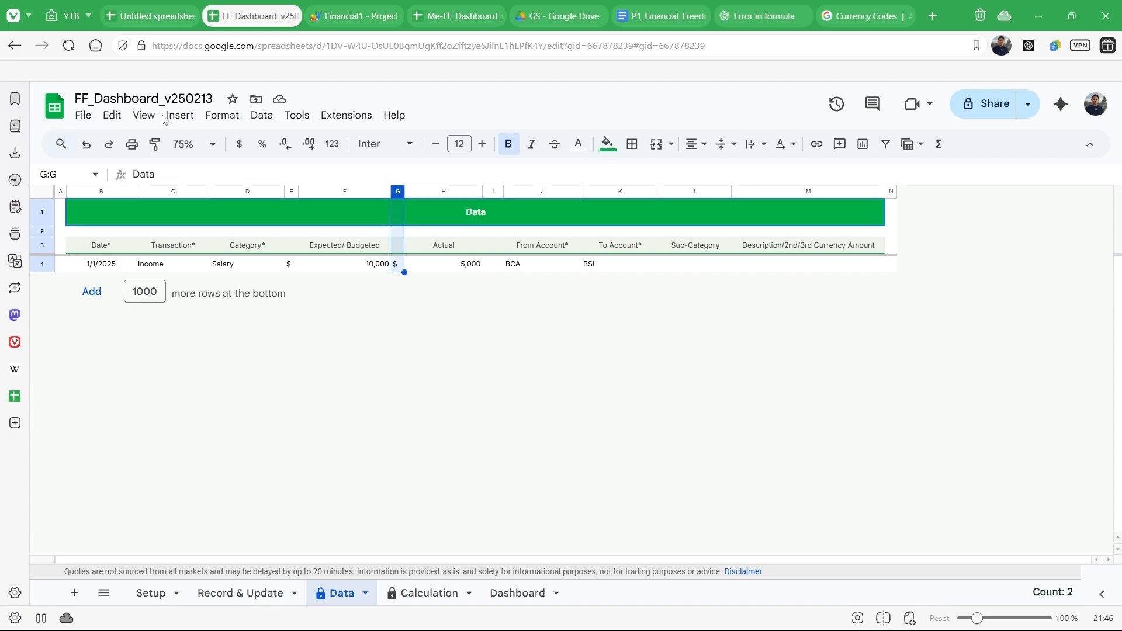
{"action": "left_click", "coordinate": [153, 119]}
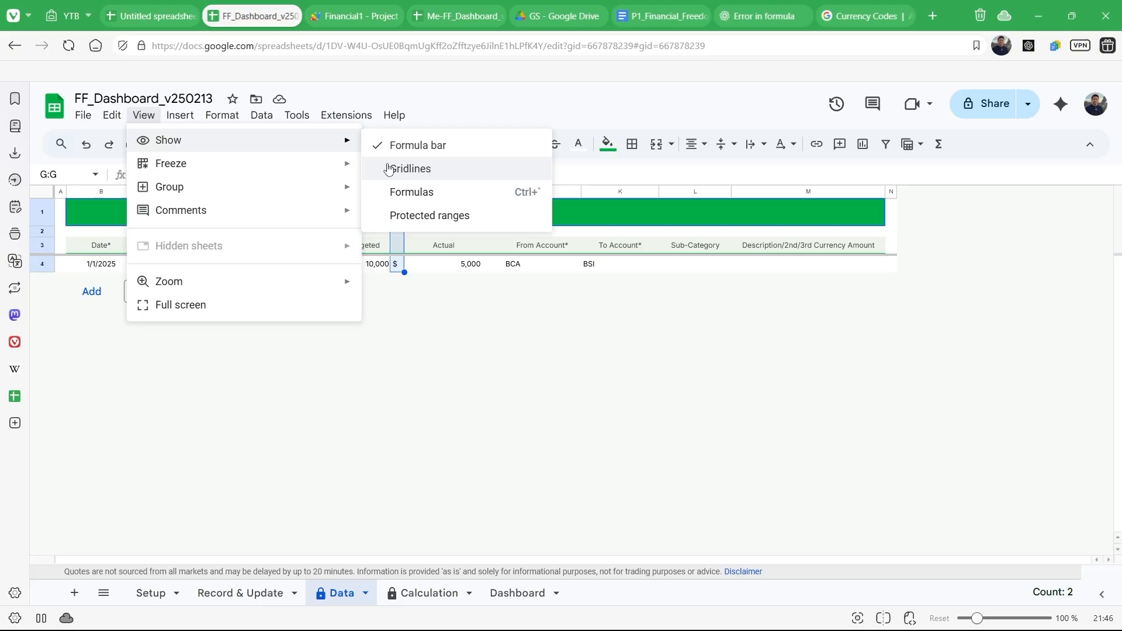
{"action": "left_click", "coordinate": [445, 263]}
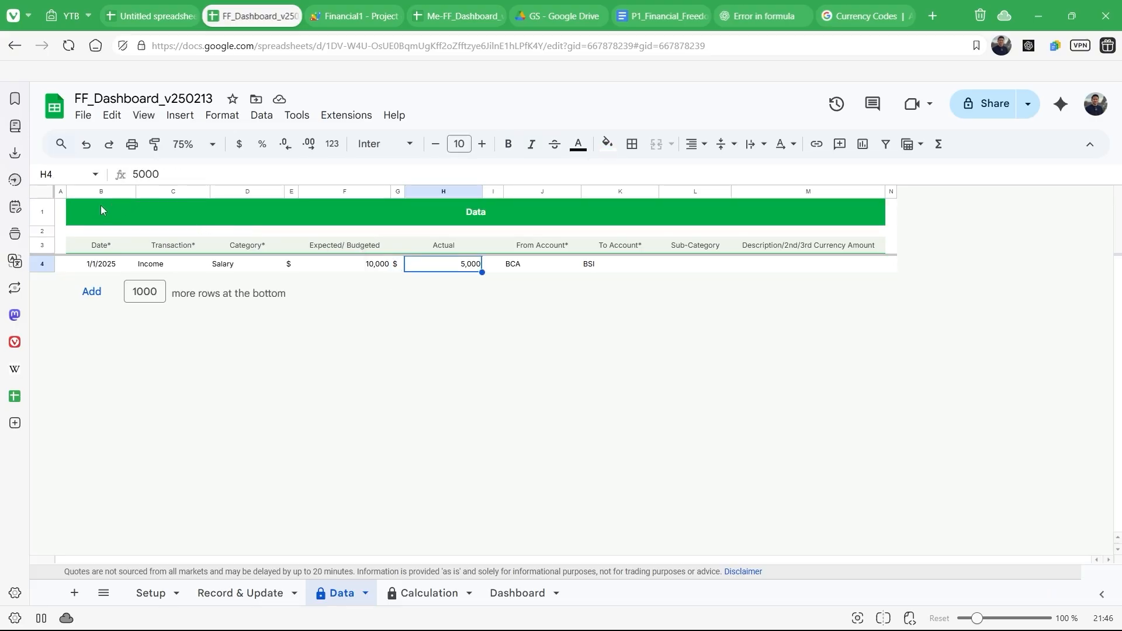
{"action": "left_click", "coordinate": [45, 198]}
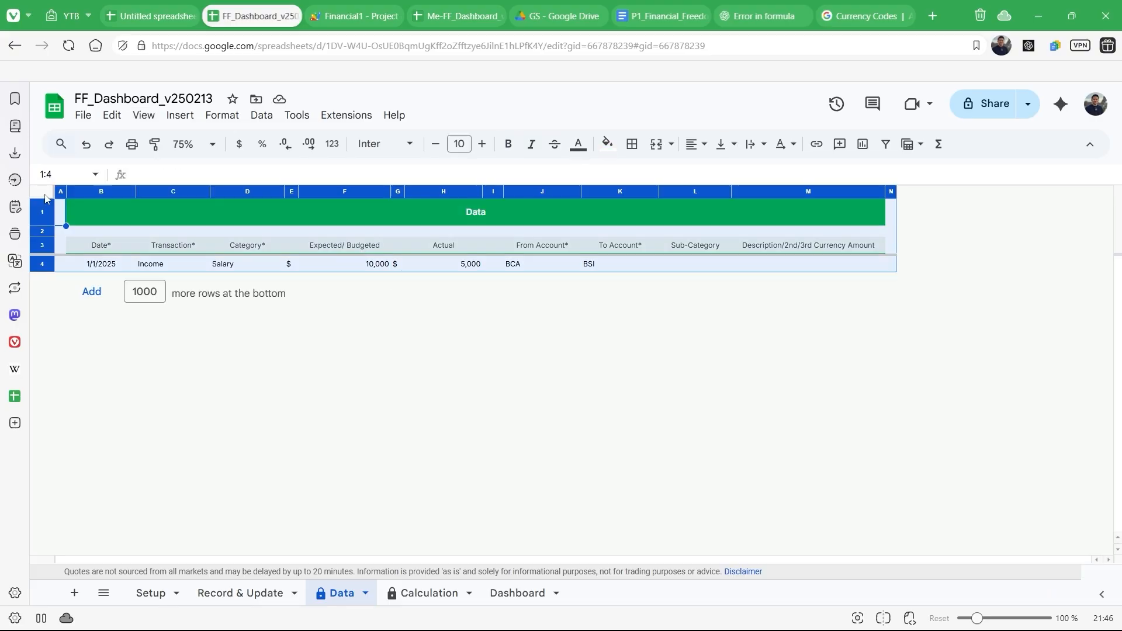
{"action": "left_click", "coordinate": [430, 215]}
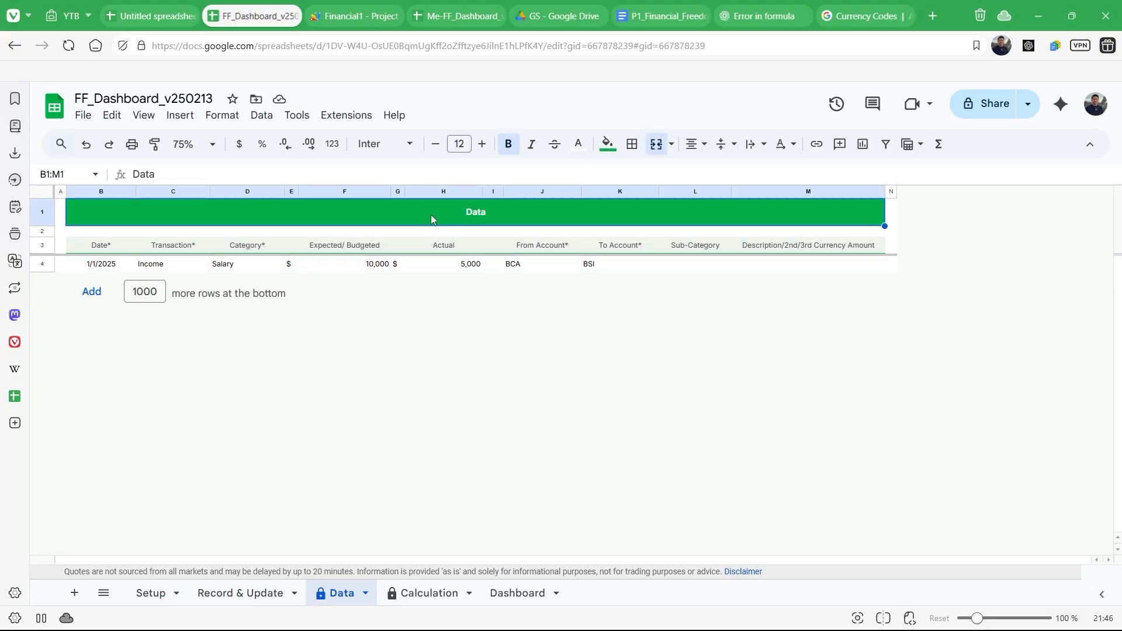
{"action": "left_click", "coordinate": [44, 246]}
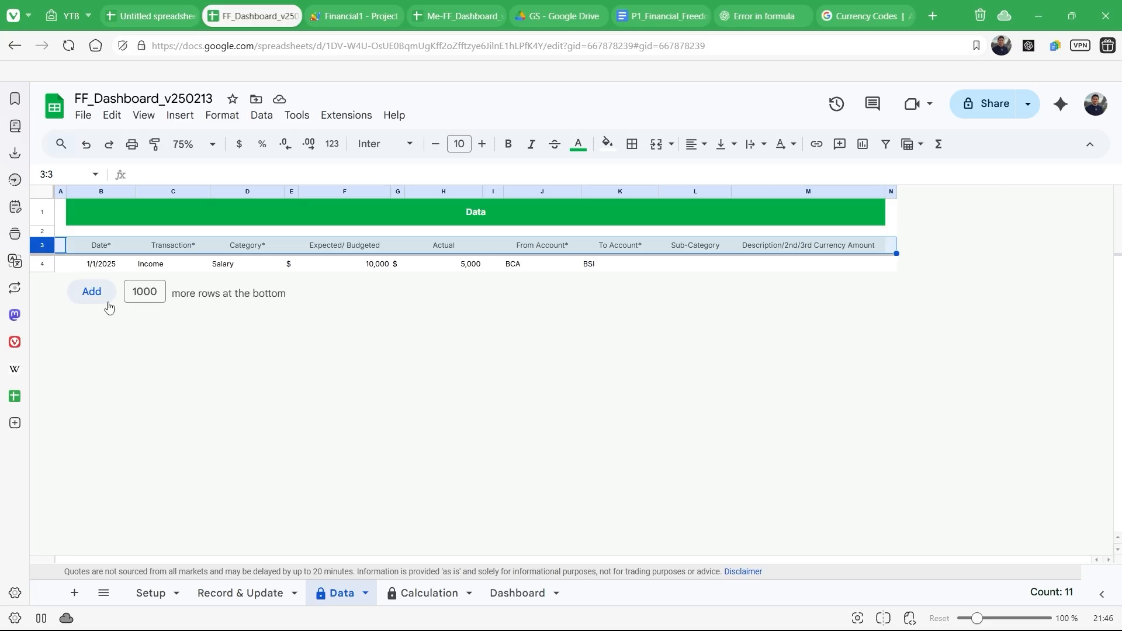
Step: Add 1000 more rows at the bottom of the Data sheet and set its row freeze to No rows
{"action": "left_click", "coordinate": [87, 292]}
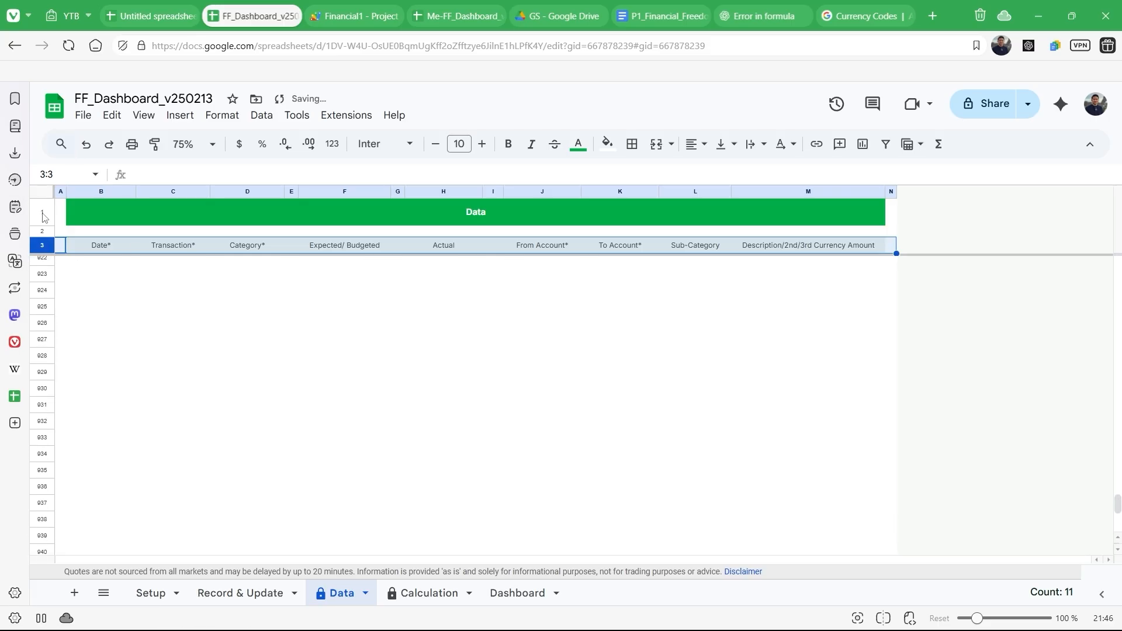
{"action": "left_click_drag", "start_coordinate": [45, 217], "coordinate": [45, 244]}
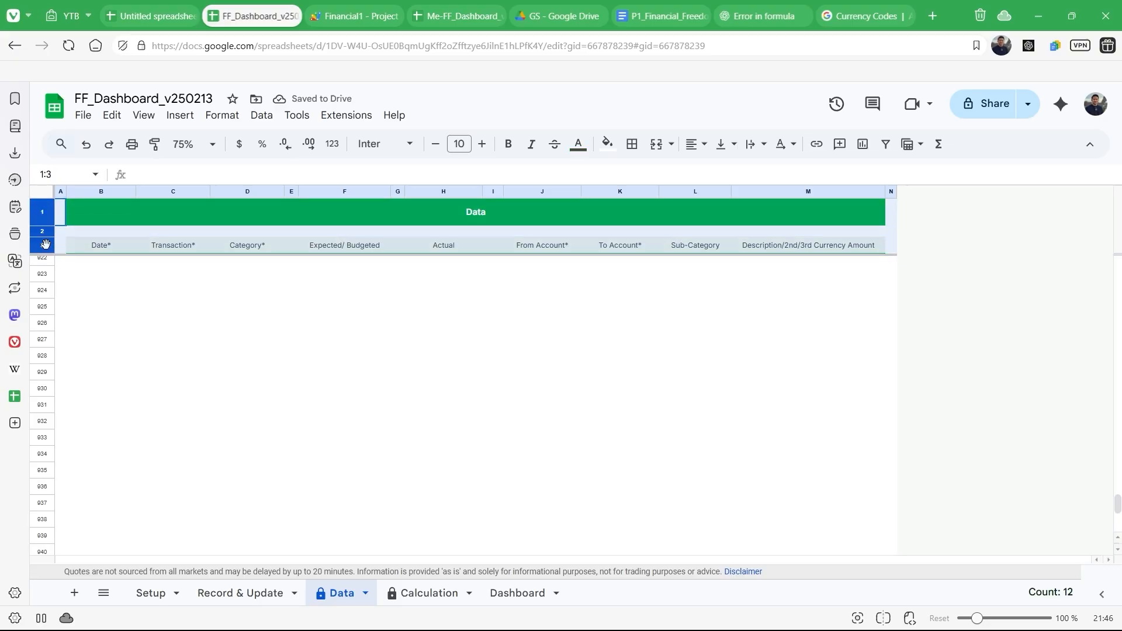
{"action": "left_click", "coordinate": [173, 297]}
{"action": "left_click_drag", "start_coordinate": [45, 212], "coordinate": [45, 242]}
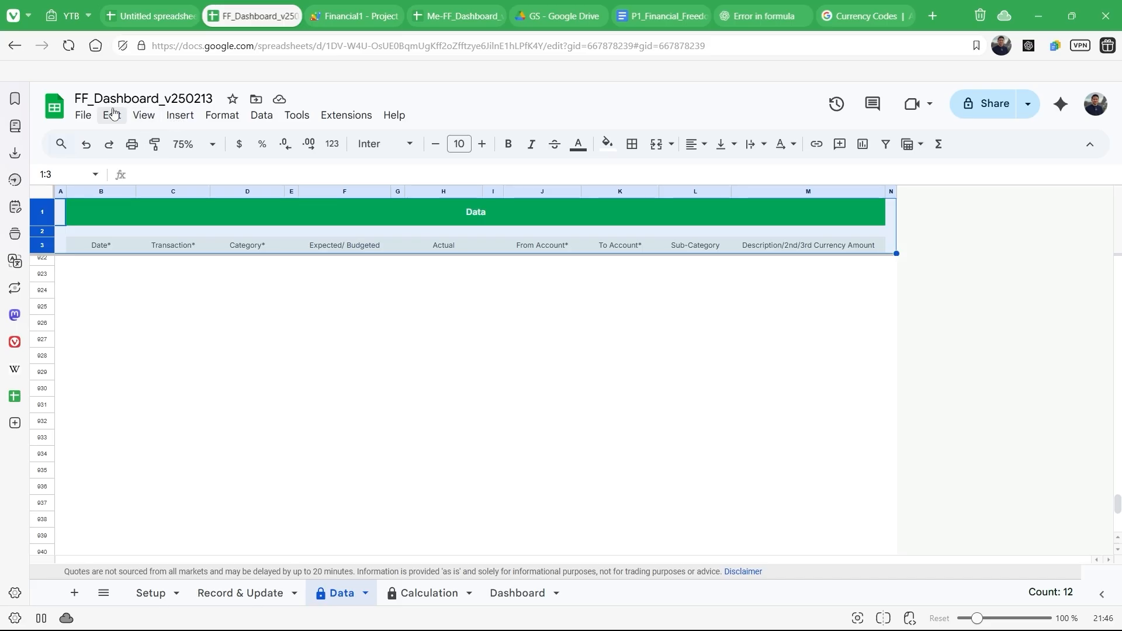
{"action": "left_click", "coordinate": [144, 117]}
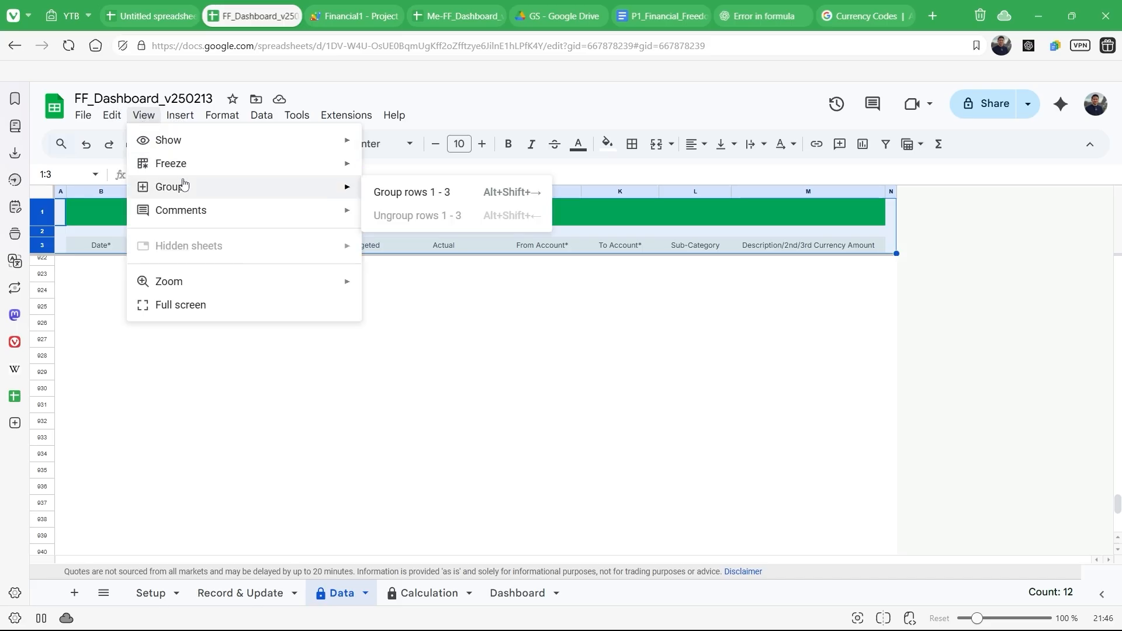
{"action": "mouse_move", "coordinate": [200, 163]}
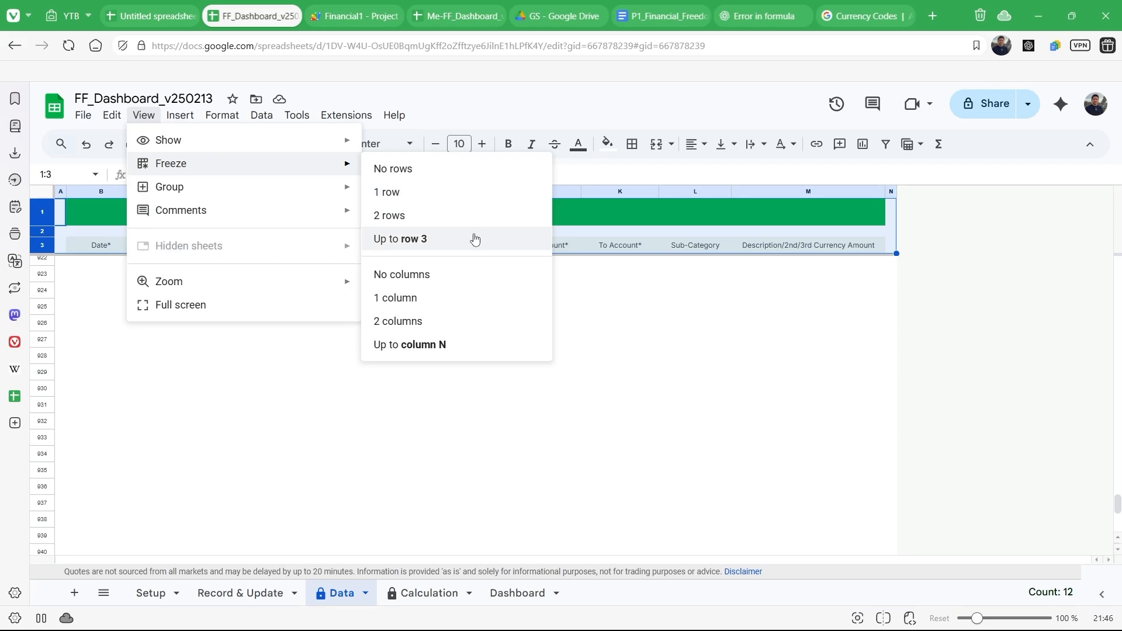
{"action": "left_click", "coordinate": [449, 170]}
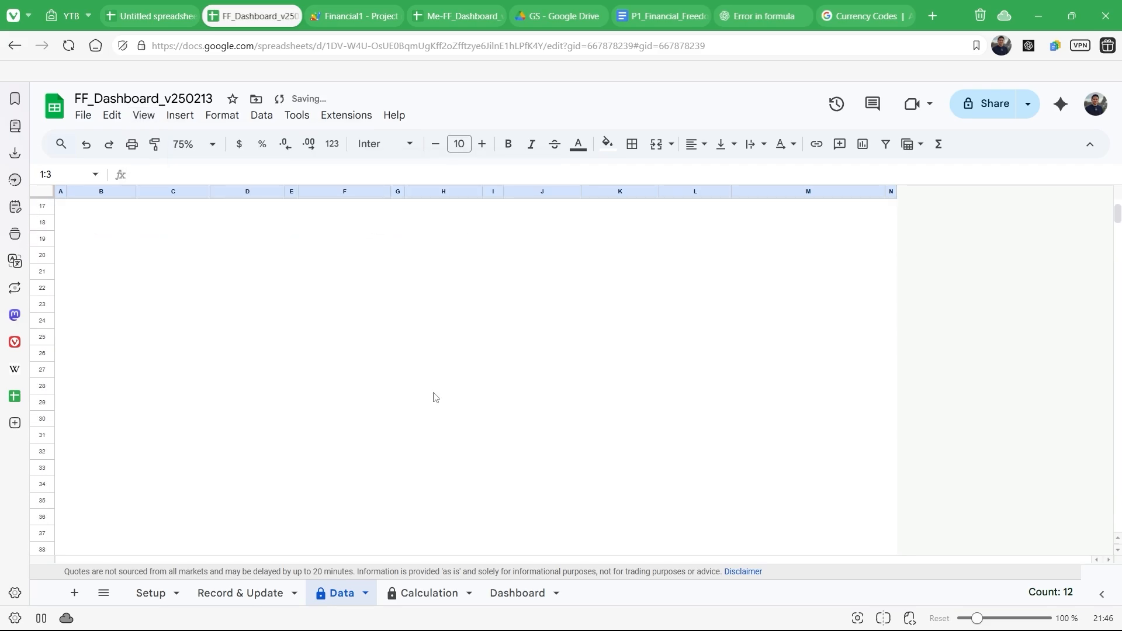
{"action": "left_click", "coordinate": [245, 315]}
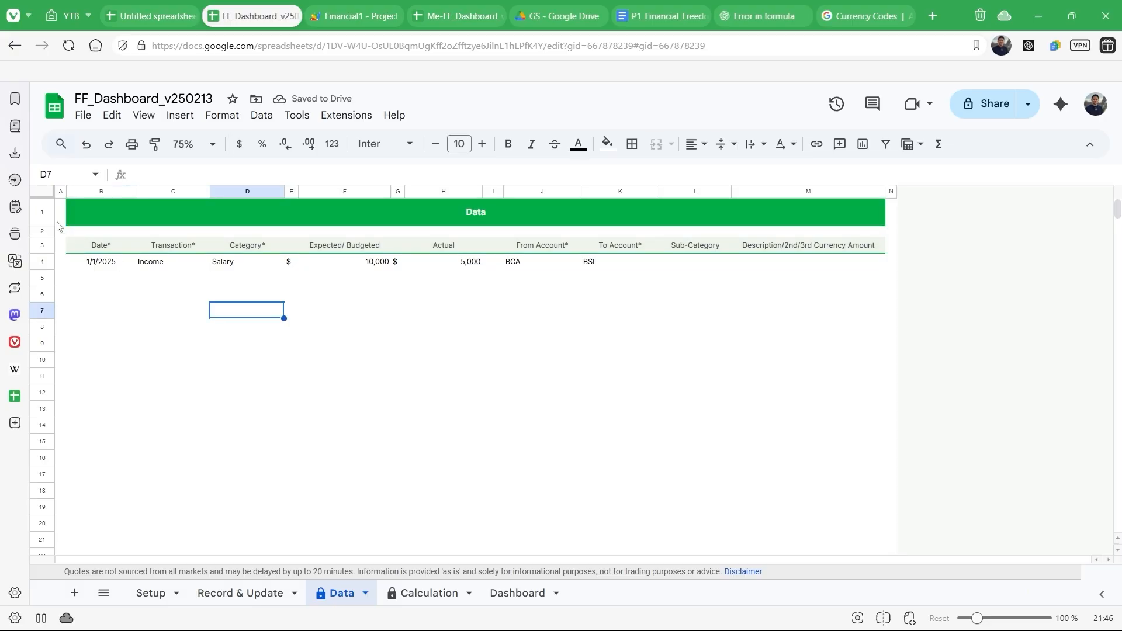
Step: Freeze the Data sheet's title and header rows up to row 3
{"action": "left_click_drag", "start_coordinate": [46, 218], "coordinate": [43, 245]}
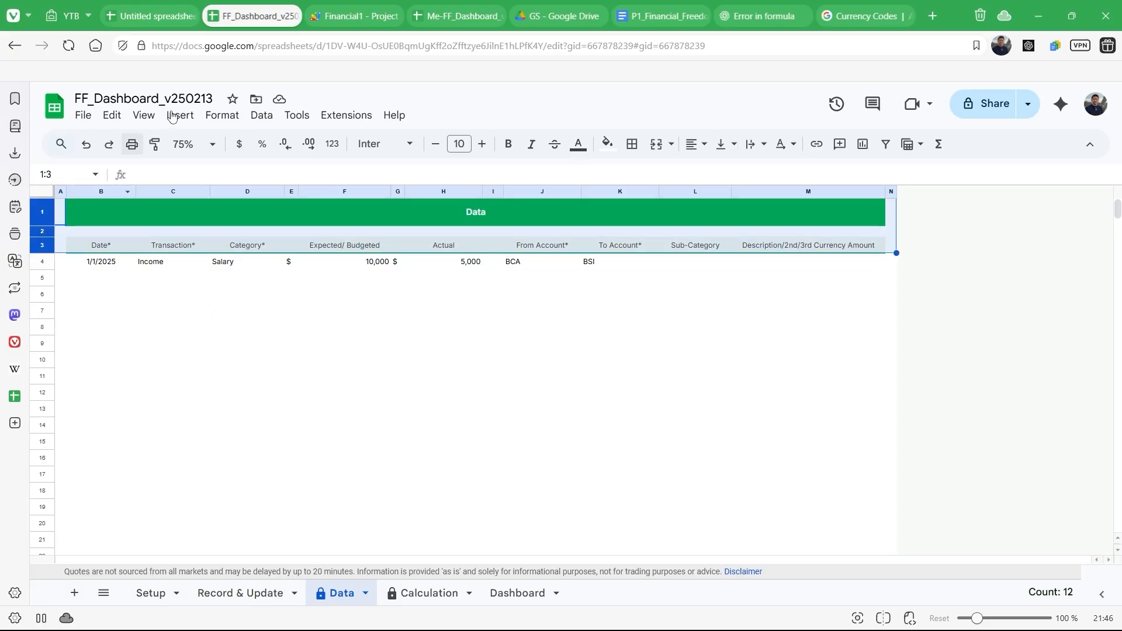
{"action": "left_click", "coordinate": [150, 119]}
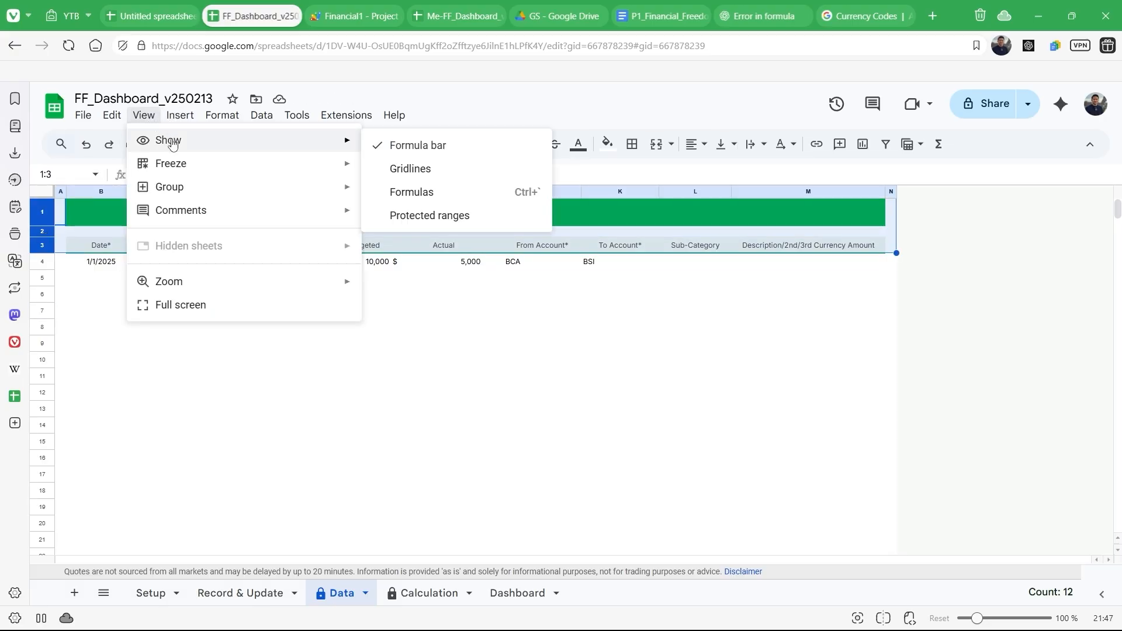
{"action": "mouse_move", "coordinate": [281, 163]}
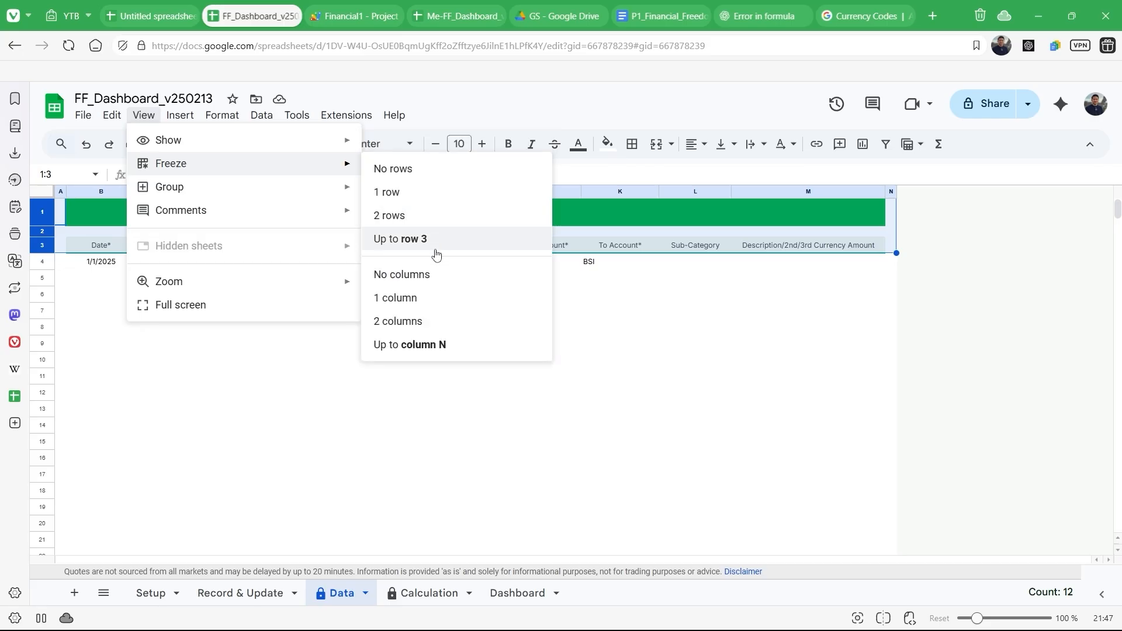
{"action": "left_click", "coordinate": [435, 239]}
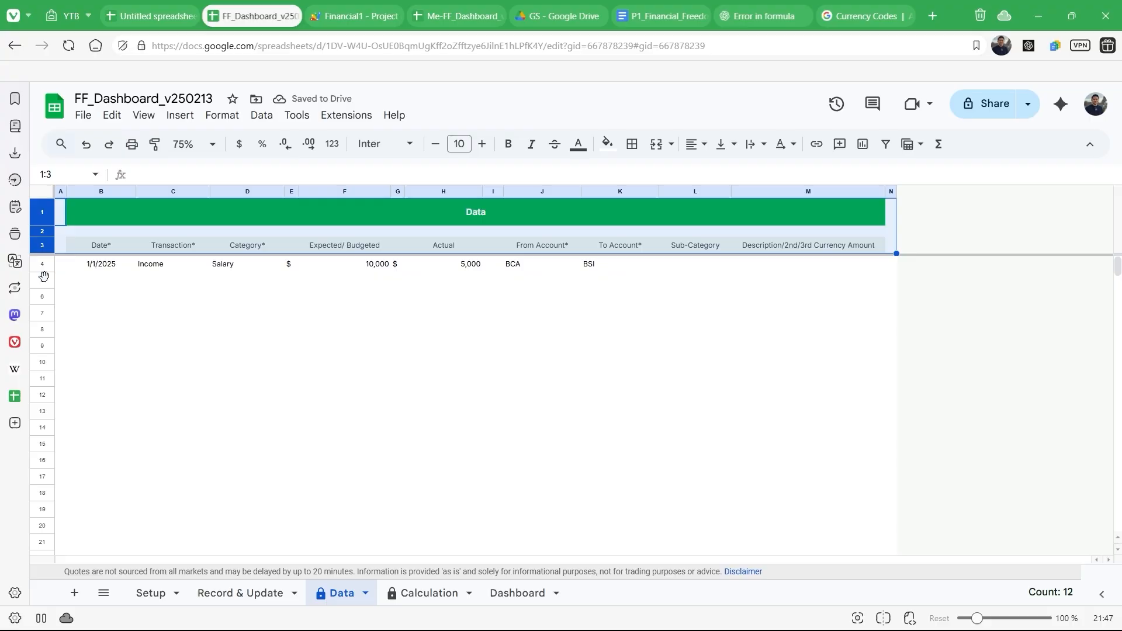
Step: Delete the empty rows 5 to 1004 below the recorded entry in the Data sheet
{"action": "left_click", "coordinate": [43, 281]}
{"action": "key", "text": "ctrl+shift+Down"}
{"action": "right_click", "coordinate": [44, 278]}
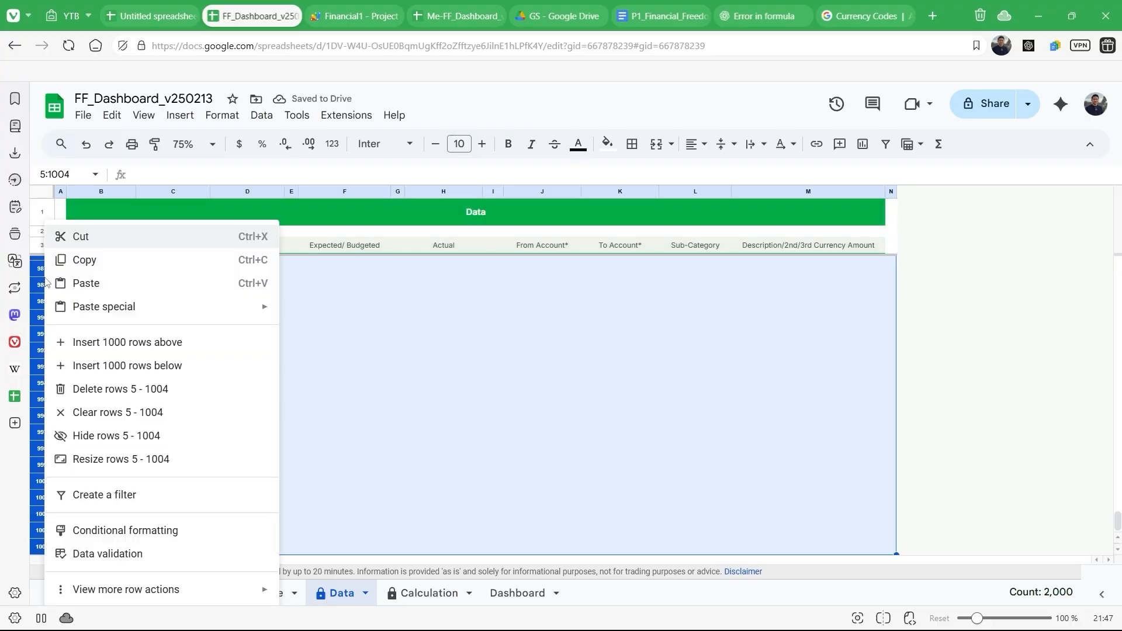
{"action": "left_click", "coordinate": [109, 390]}
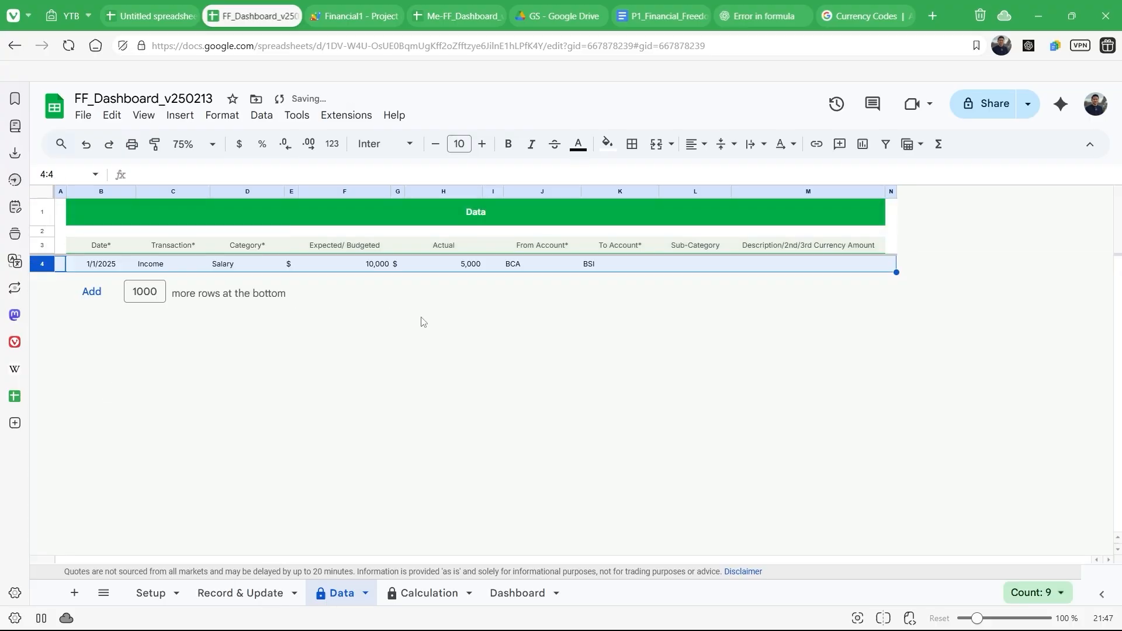
Step: Select the Data sheet's column headers in B3:M3 and return to the Record & Update sheet
{"action": "left_click", "coordinate": [103, 250]}
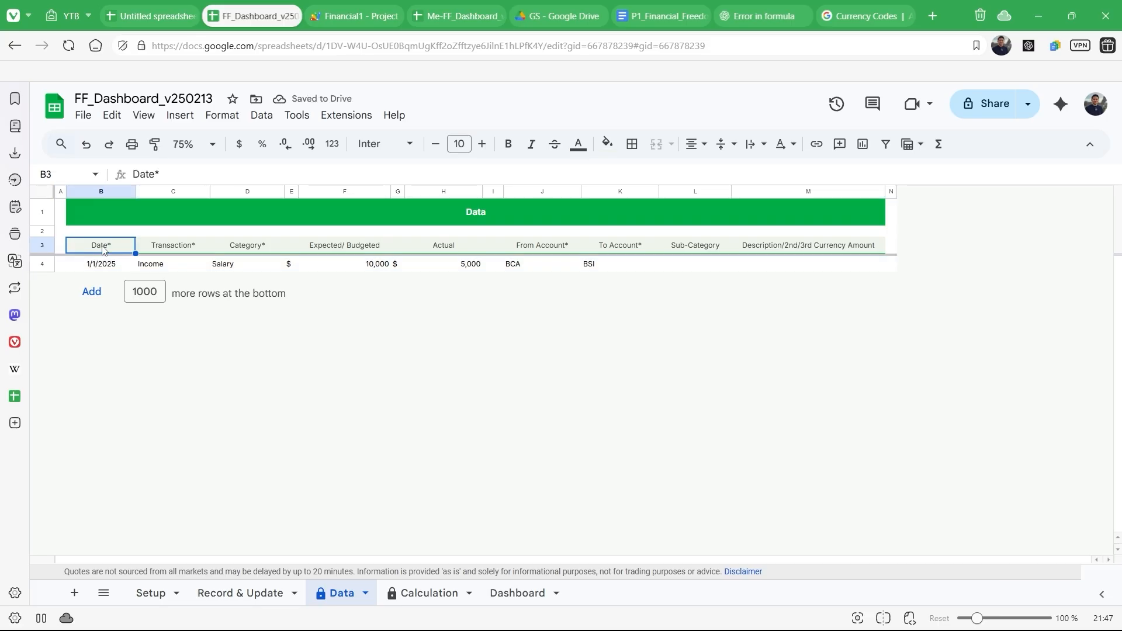
{"action": "left_click", "coordinate": [869, 256], "text": "shift"}
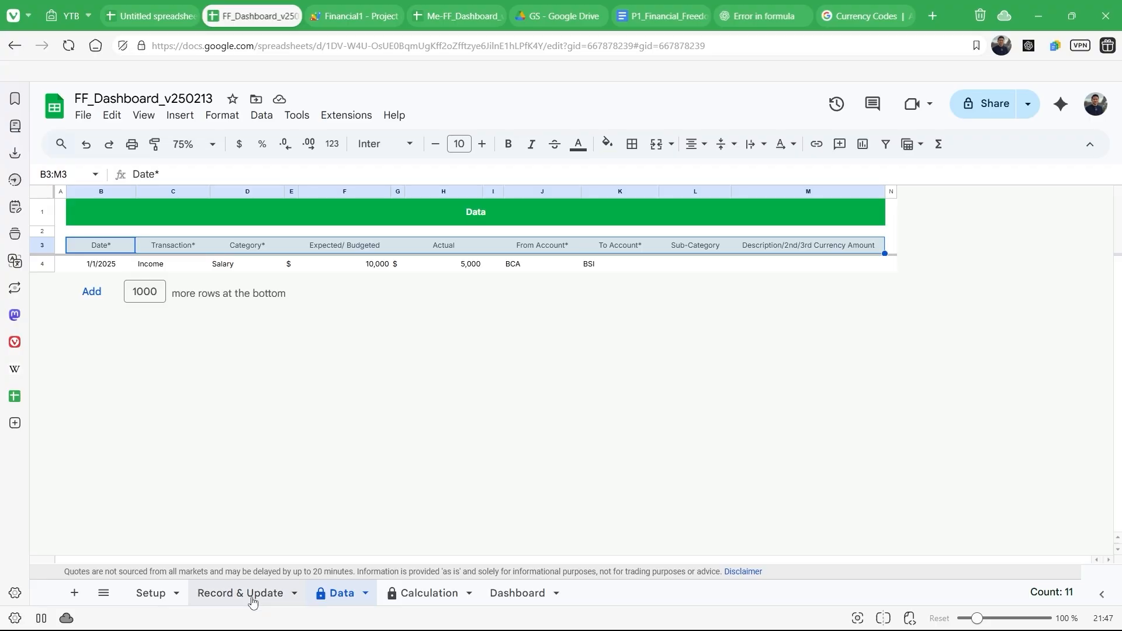
{"action": "left_click", "coordinate": [252, 597]}
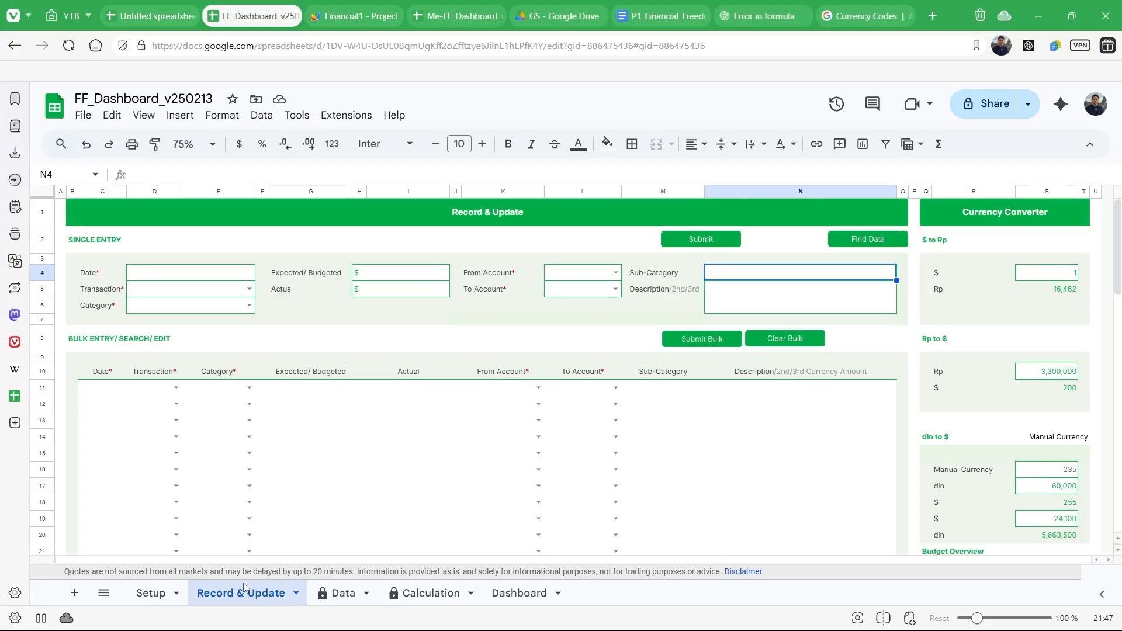
Step: Highlight the bulk entry headers in C10:N10 of Record & Update, and select the narrow columns F, H and J
{"action": "left_click", "coordinate": [106, 375]}
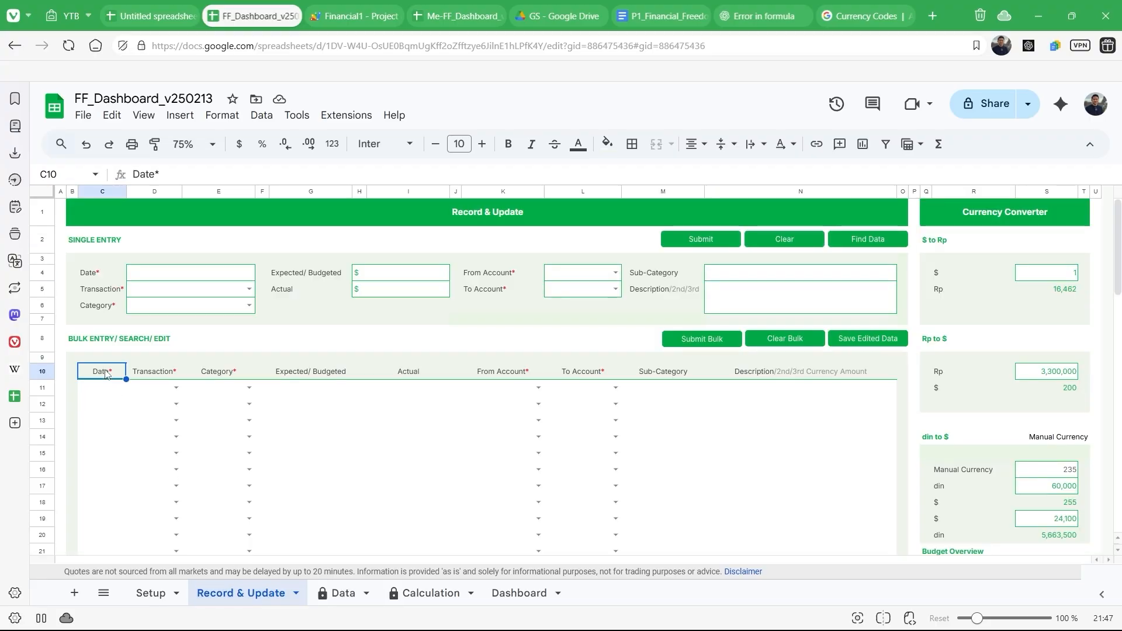
{"action": "left_click", "coordinate": [834, 376], "text": "shift"}
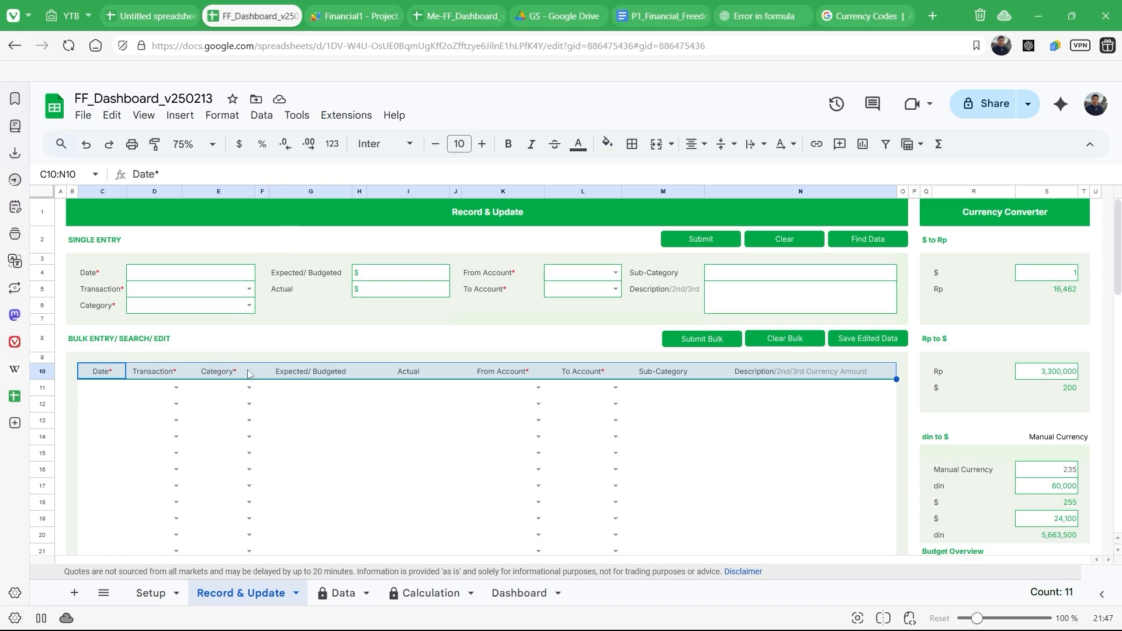
{"action": "left_click", "coordinate": [263, 191]}
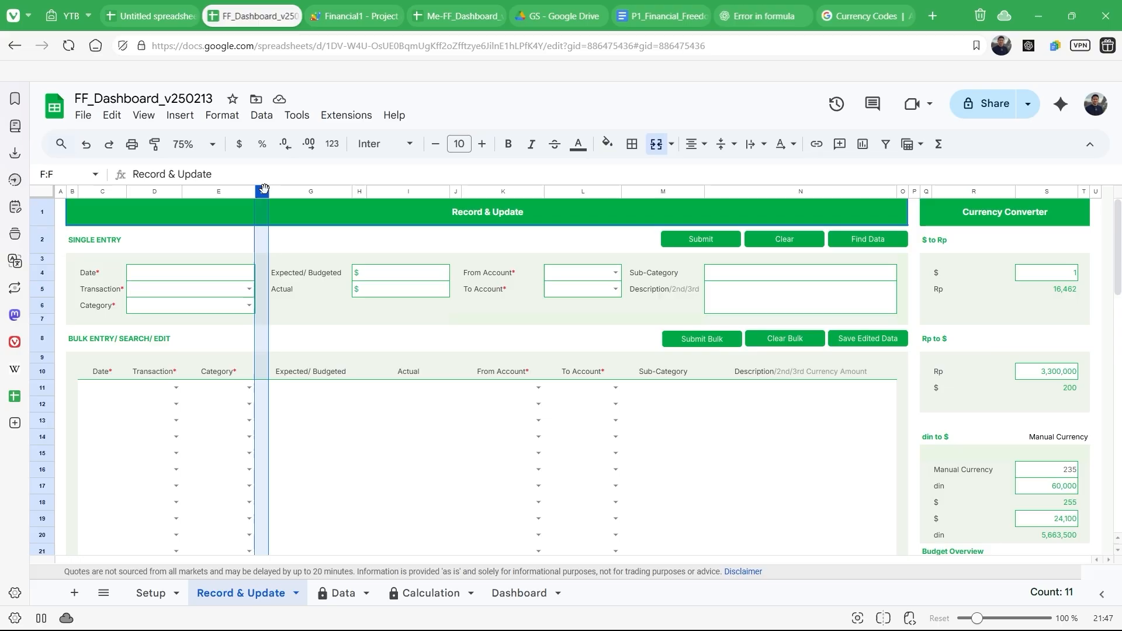
{"action": "left_click", "coordinate": [360, 192], "text": "ctrl"}
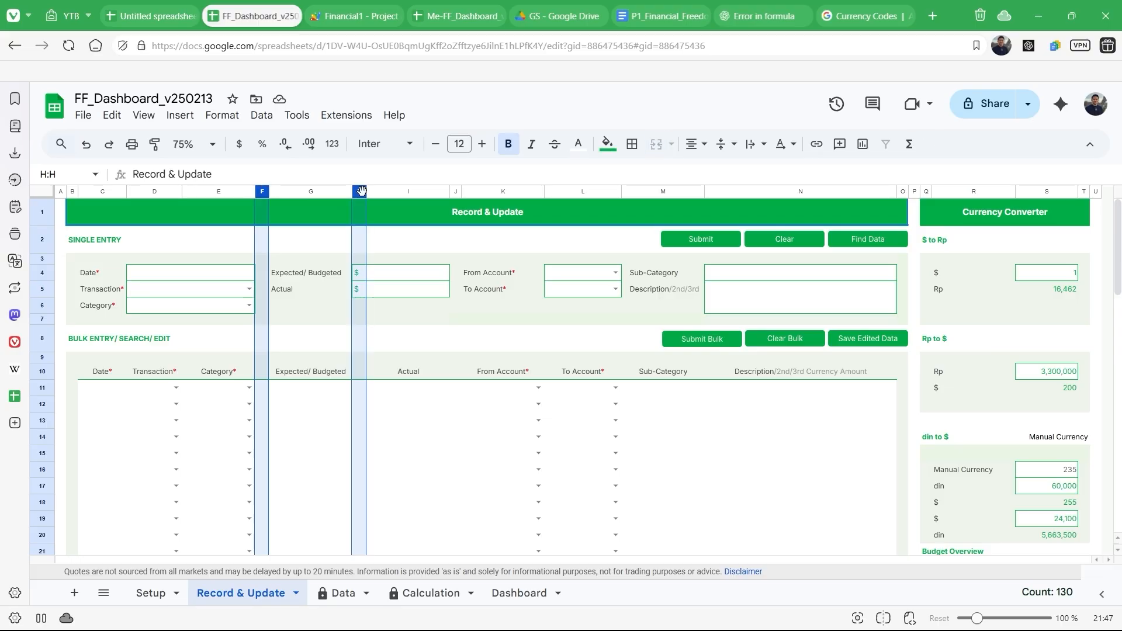
{"action": "left_click", "coordinate": [454, 192], "text": "ctrl"}
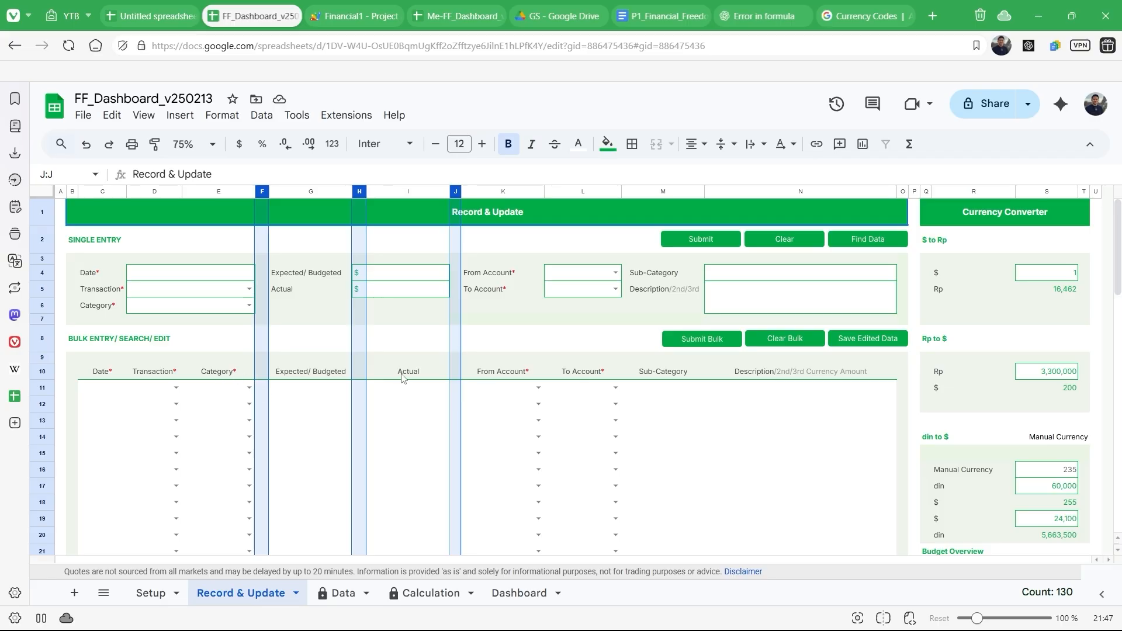
Step: Open the Data sheet and select the untitled header cells E3, G3 and I3 together to compare their layout
{"action": "left_click", "coordinate": [342, 593]}
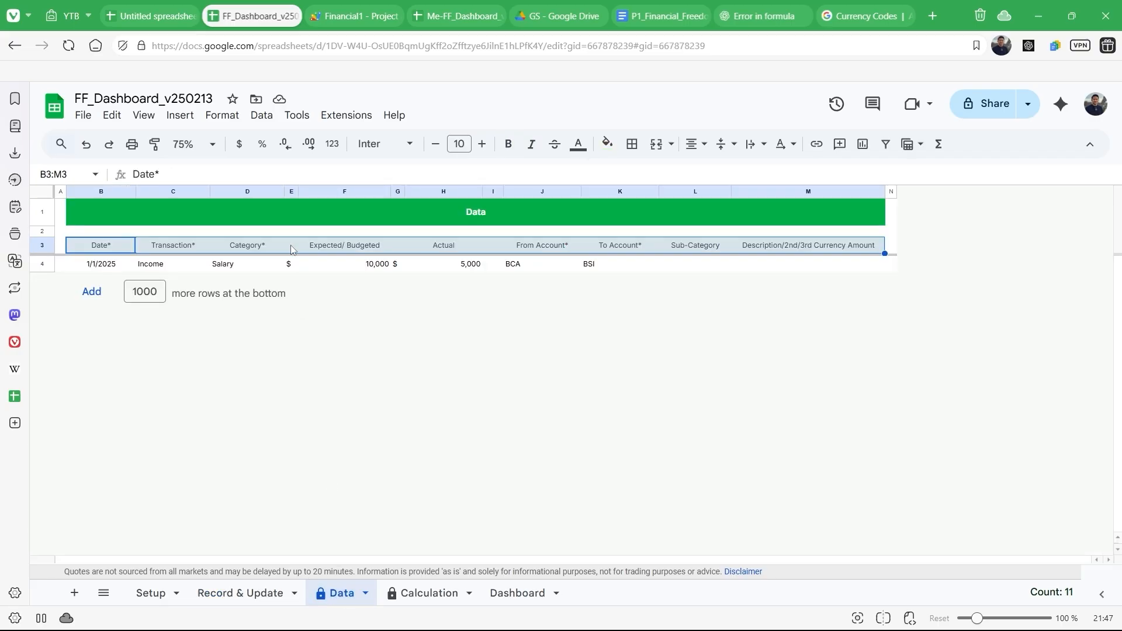
{"action": "left_click", "coordinate": [291, 250]}
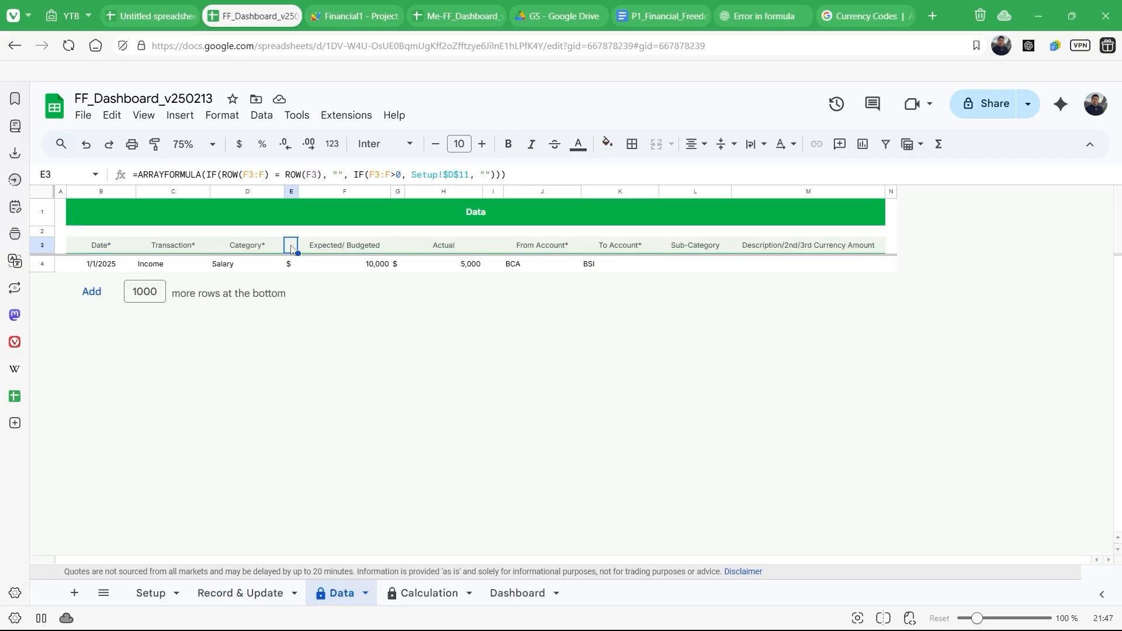
{"action": "left_click", "coordinate": [400, 248], "text": "ctrl"}
{"action": "left_click", "coordinate": [495, 252], "text": "ctrl"}
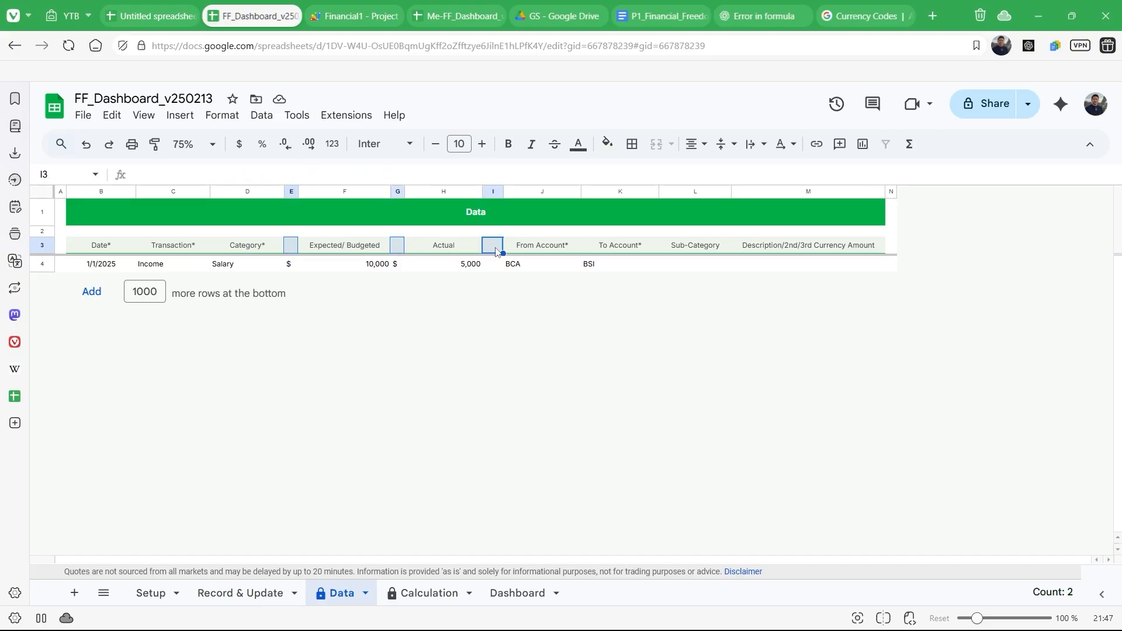
{"action": "left_click", "coordinate": [443, 354]}
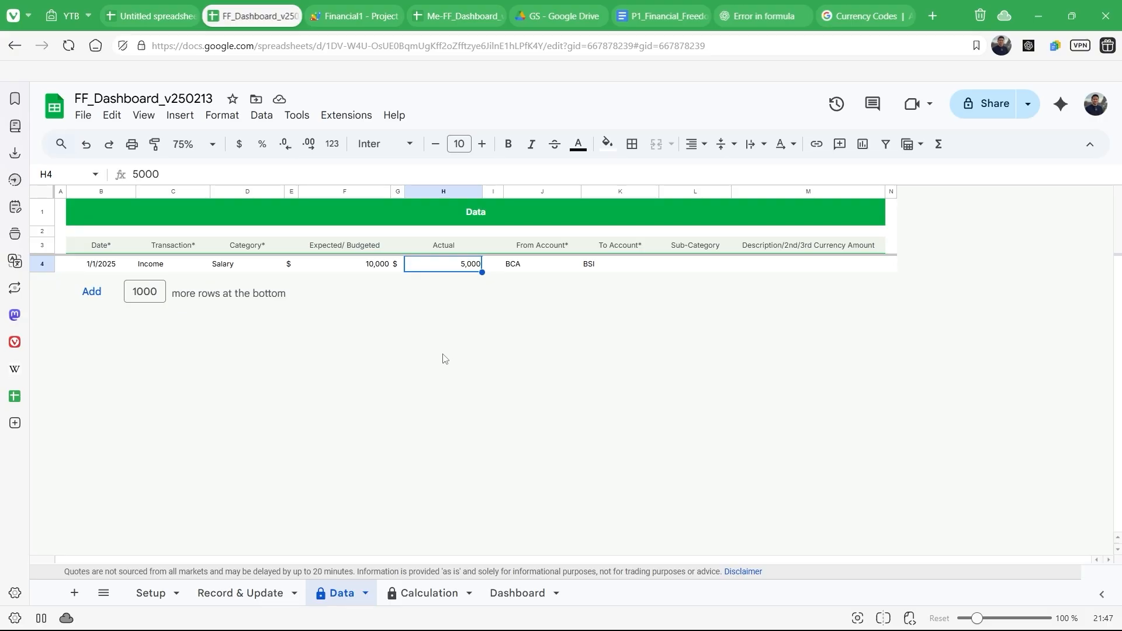
Step: Walk through the Data sheet's header cells from Date in B3, finishing on the formula cell E3
{"action": "left_click", "coordinate": [109, 251]}
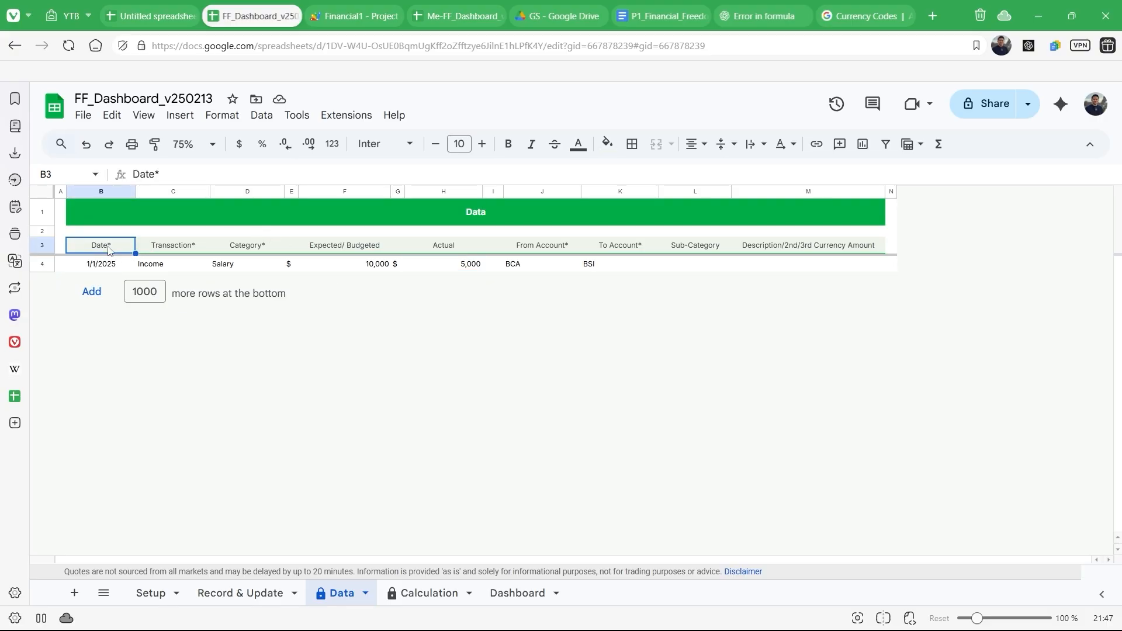
{"action": "key", "text": "Up"}
{"action": "key", "text": "Up"}
{"action": "key", "text": "Right"}
{"action": "key", "text": "Down"}
{"action": "key", "text": "Down"}
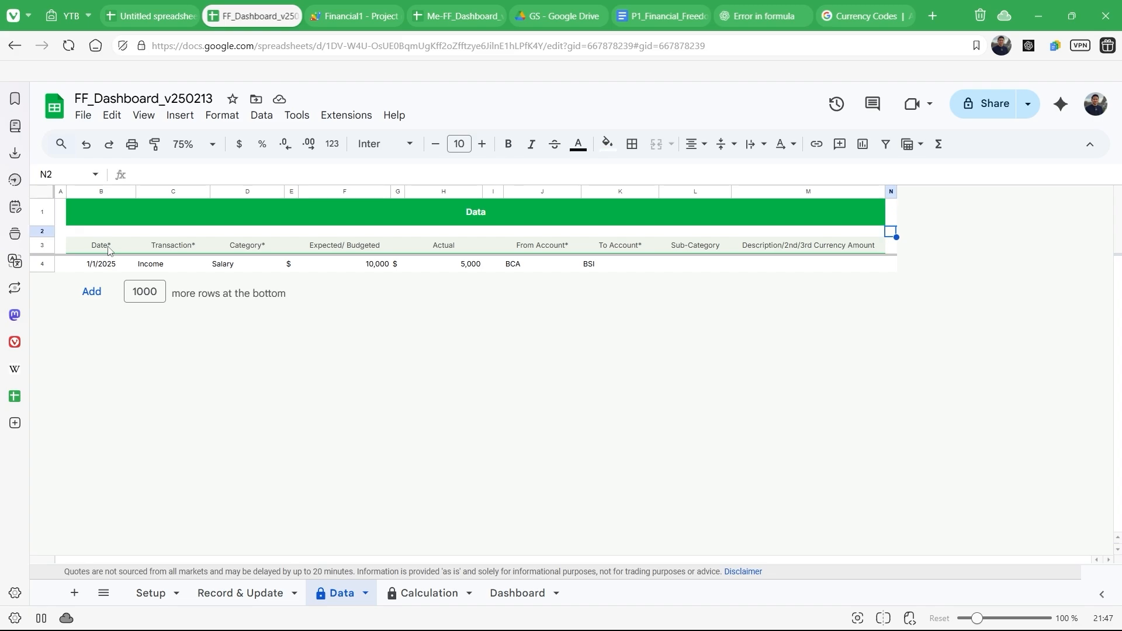
{"action": "key", "text": "Left"}
{"action": "key", "text": "Left"}
{"action": "key", "text": "Left"}
{"action": "key", "text": "Left"}
{"action": "key", "text": "Left"}
{"action": "key", "text": "Left"}
{"action": "key", "text": "Left"}
{"action": "key", "text": "Left"}
{"action": "key", "text": "Left"}
{"action": "key", "text": "Left"}
{"action": "key", "text": "Left"}
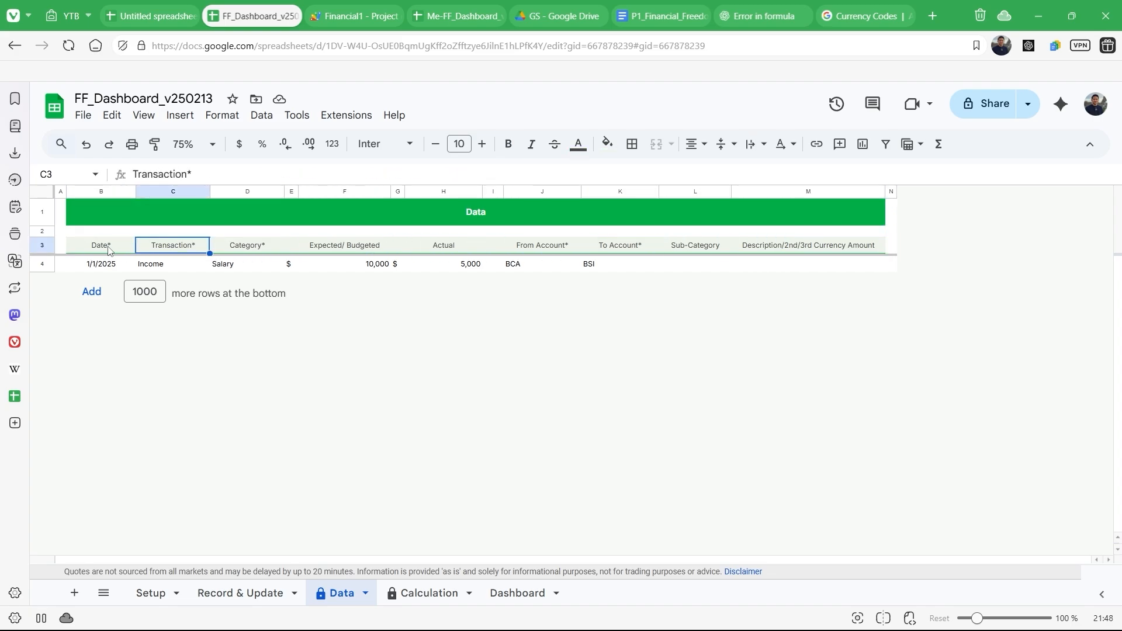
{"action": "key", "text": "Right"}
{"action": "key", "text": "Right"}
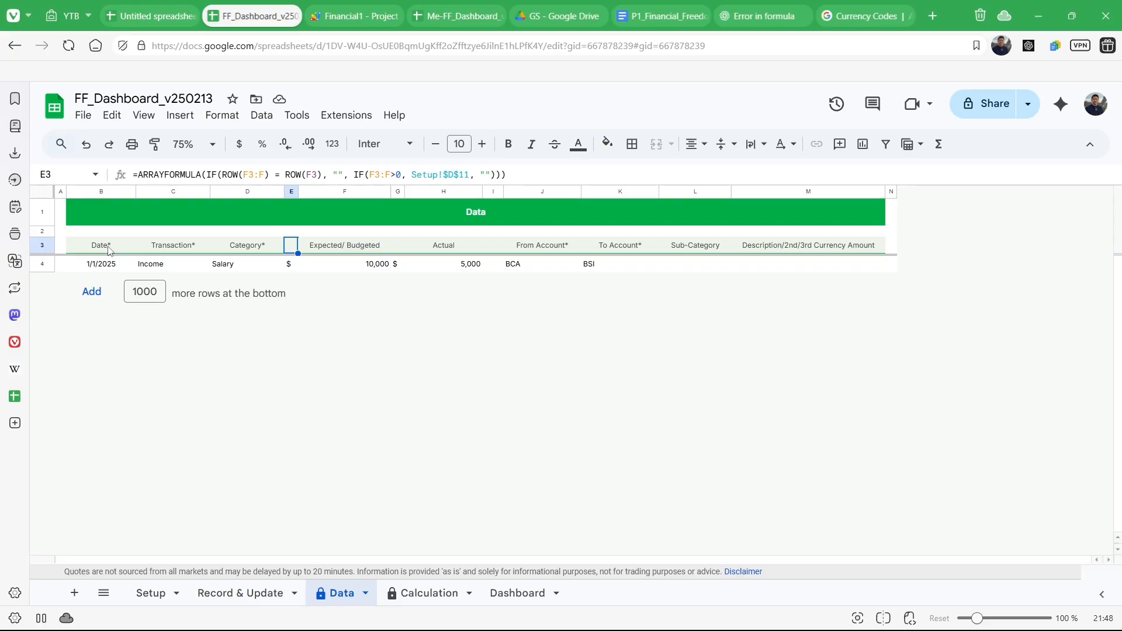
Step: Clear the Expected/Budgeted amount in F4 of the recorded entry and check the currency symbol cell E4
{"action": "left_click_drag", "start_coordinate": [92, 269], "coordinate": [882, 283]}
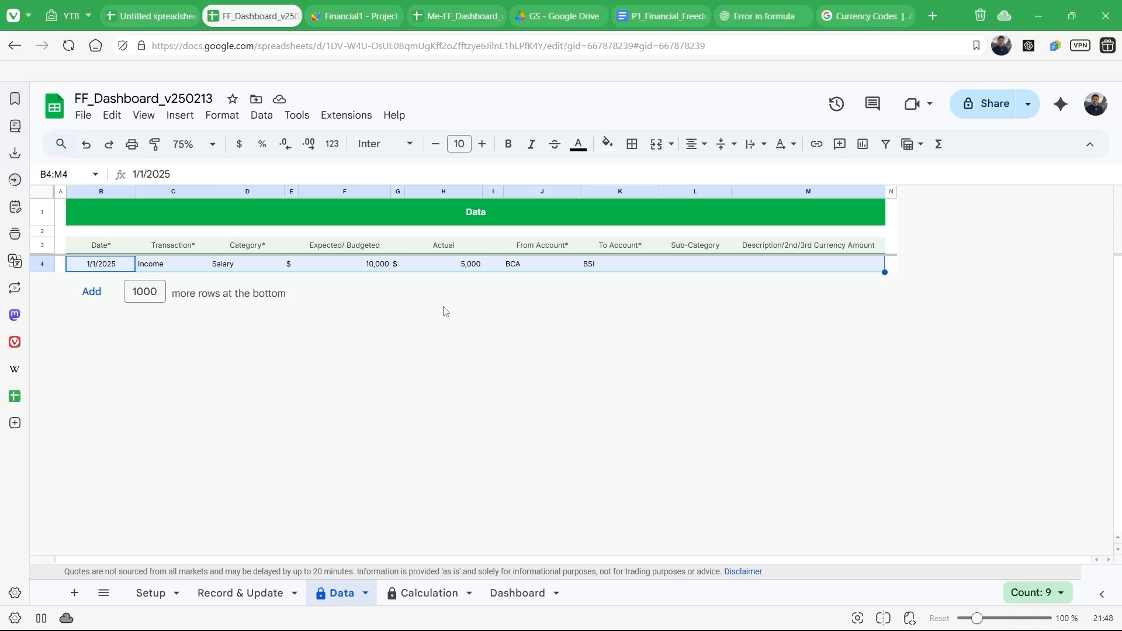
{"action": "left_click", "coordinate": [288, 267]}
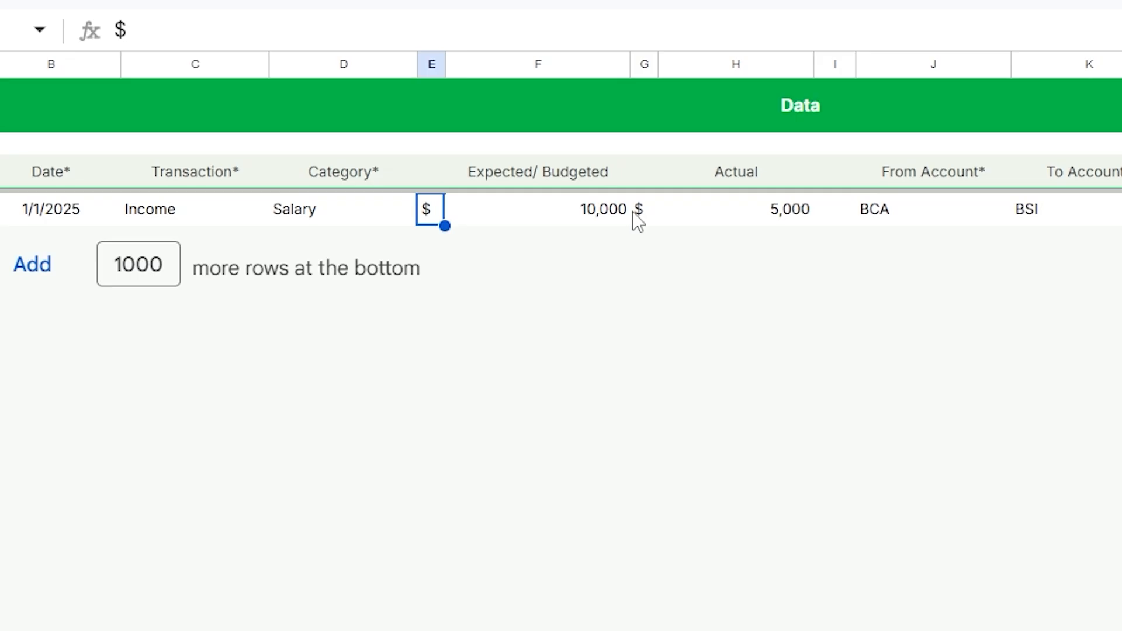
{"action": "left_click", "coordinate": [392, 266]}
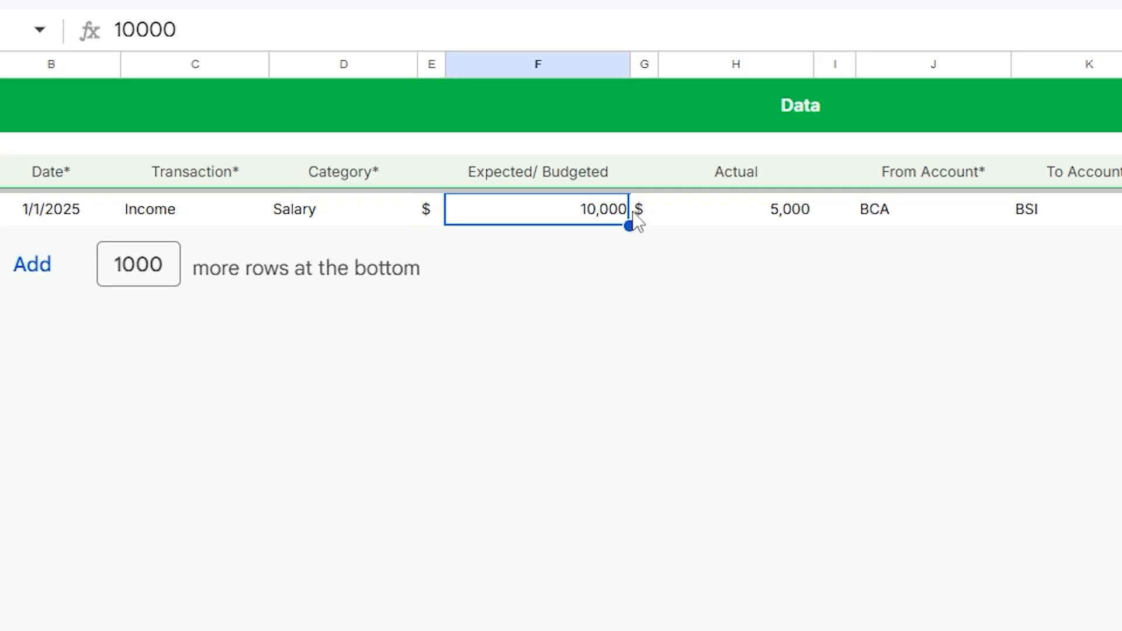
{"action": "key", "text": "Delete"}
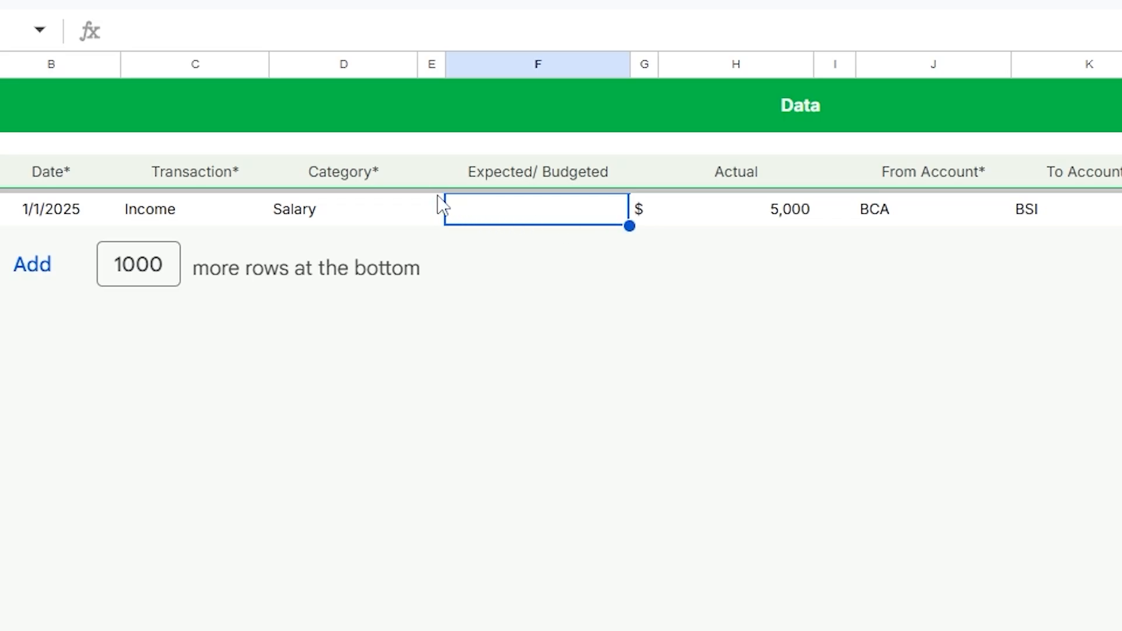
{"action": "left_click", "coordinate": [429, 209]}
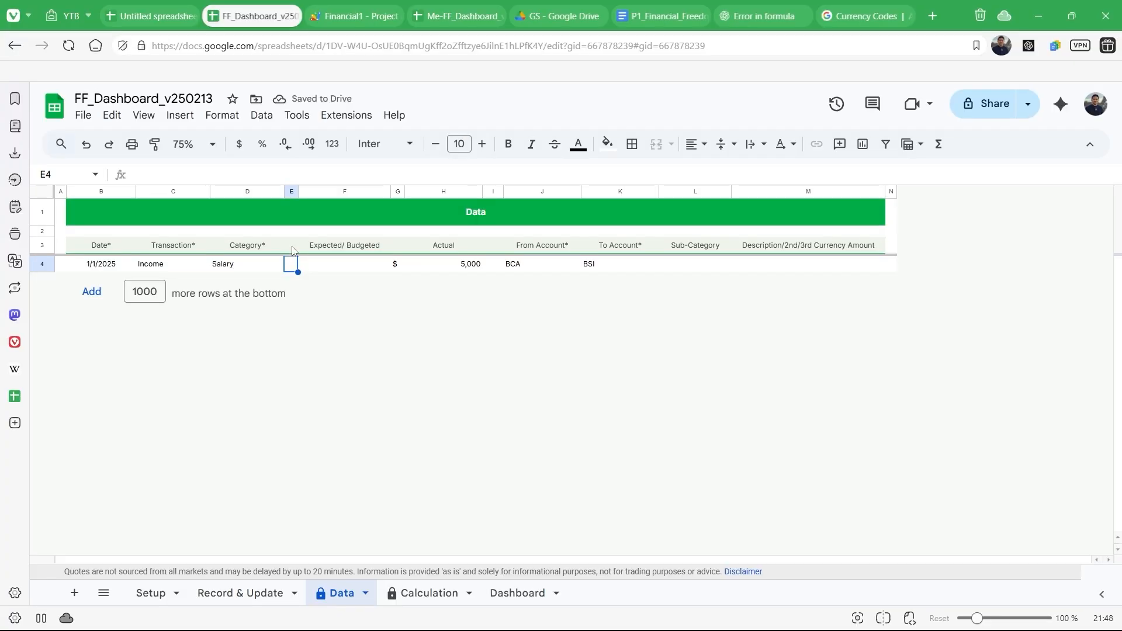
Step: Examine the ARRAYFORMULA in E3, highlighting its Setup!$D$11 reference, and leave the formula as it is
{"action": "left_click", "coordinate": [293, 251]}
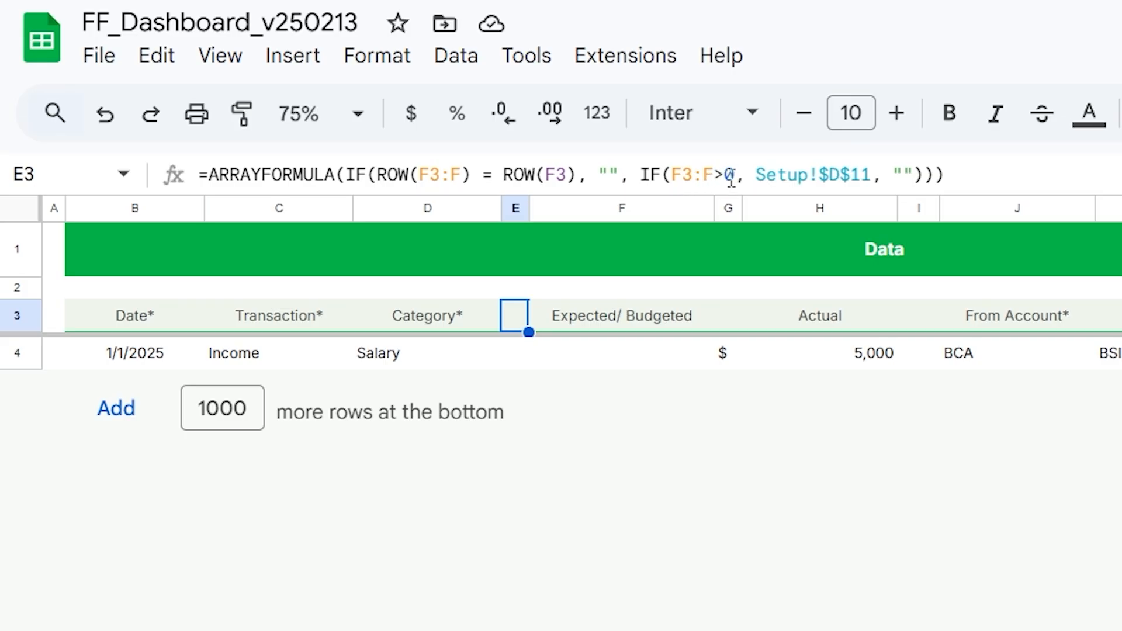
{"action": "left_click", "coordinate": [656, 349]}
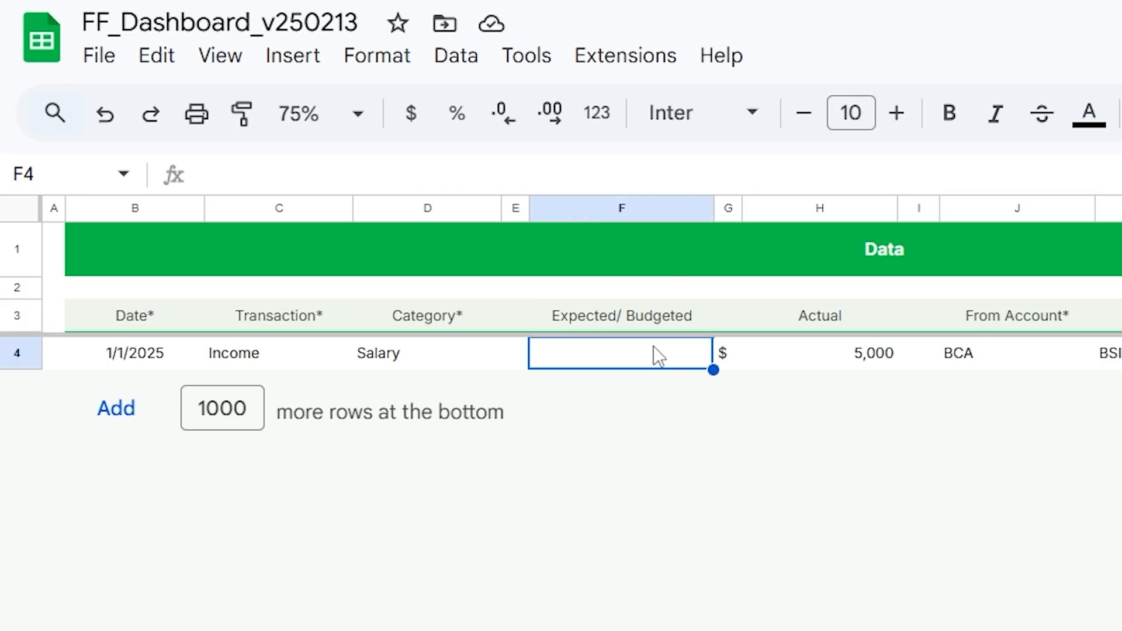
{"action": "left_click", "coordinate": [522, 327]}
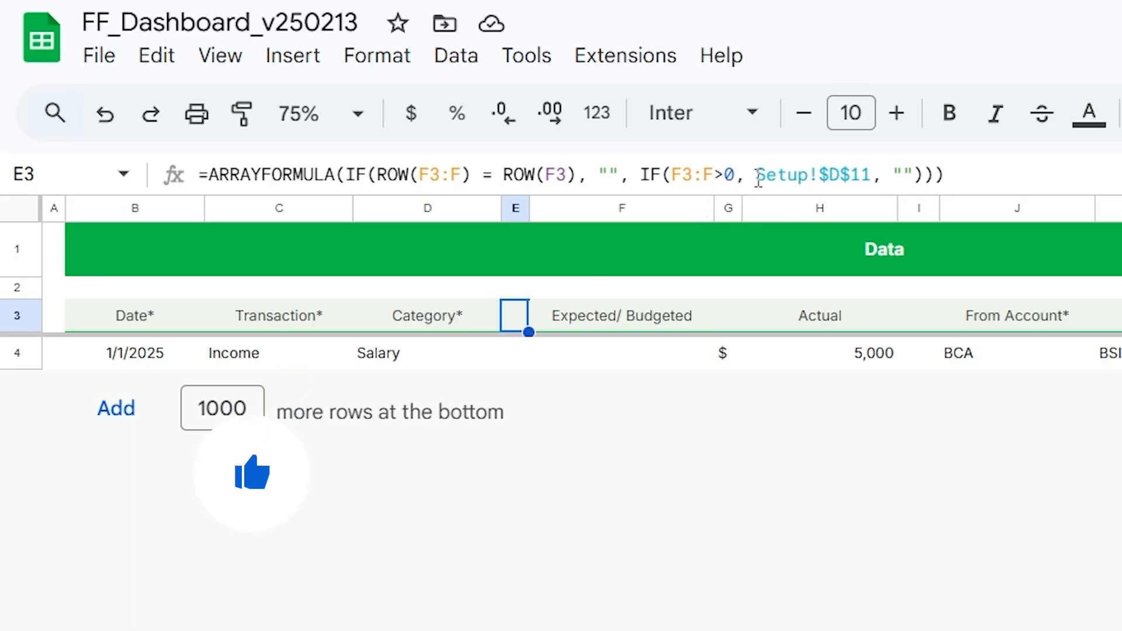
{"action": "left_click_drag", "start_coordinate": [758, 175], "coordinate": [871, 175]}
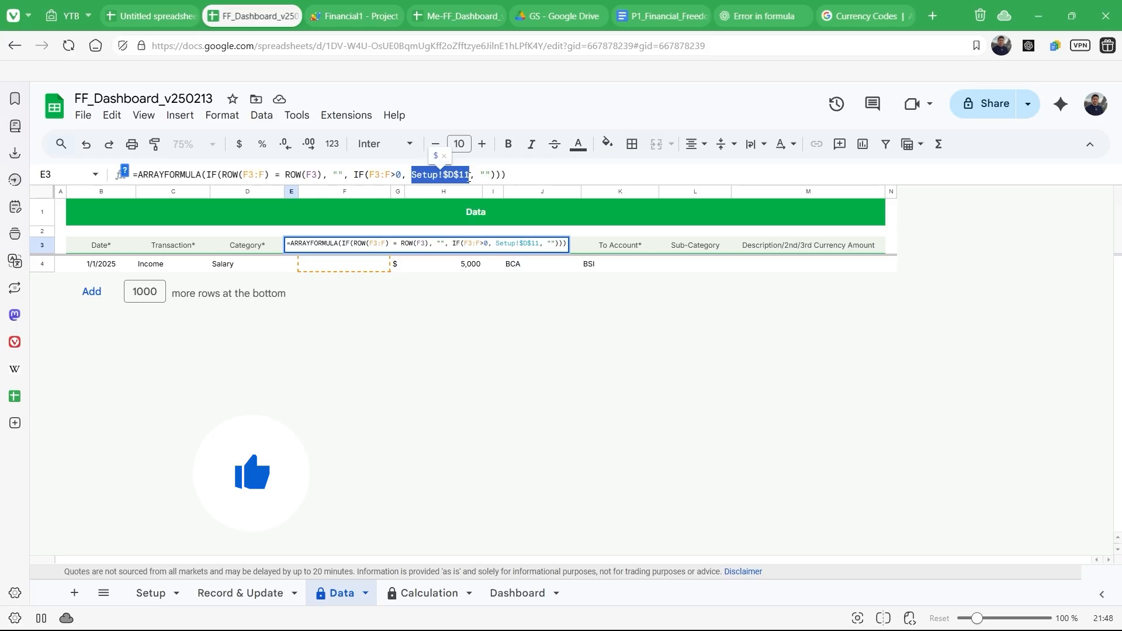
{"action": "key", "text": "Return"}
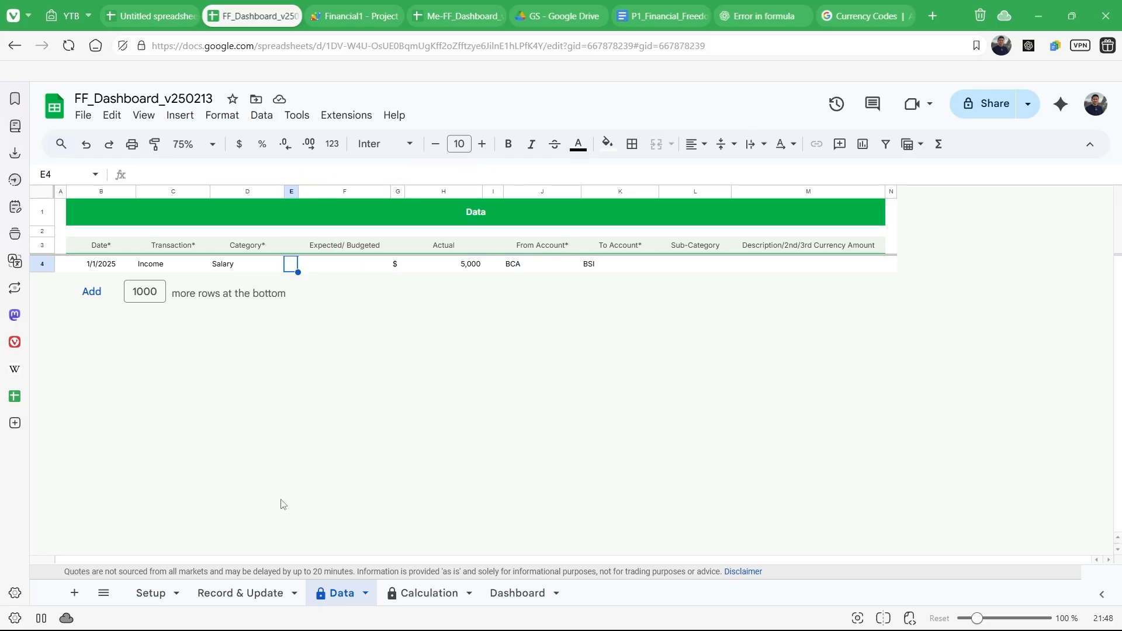
Step: Check the 1st Currency cell D11 in the Setup sheet that the formula references, and return to the Data sheet
{"action": "left_click", "coordinate": [155, 601]}
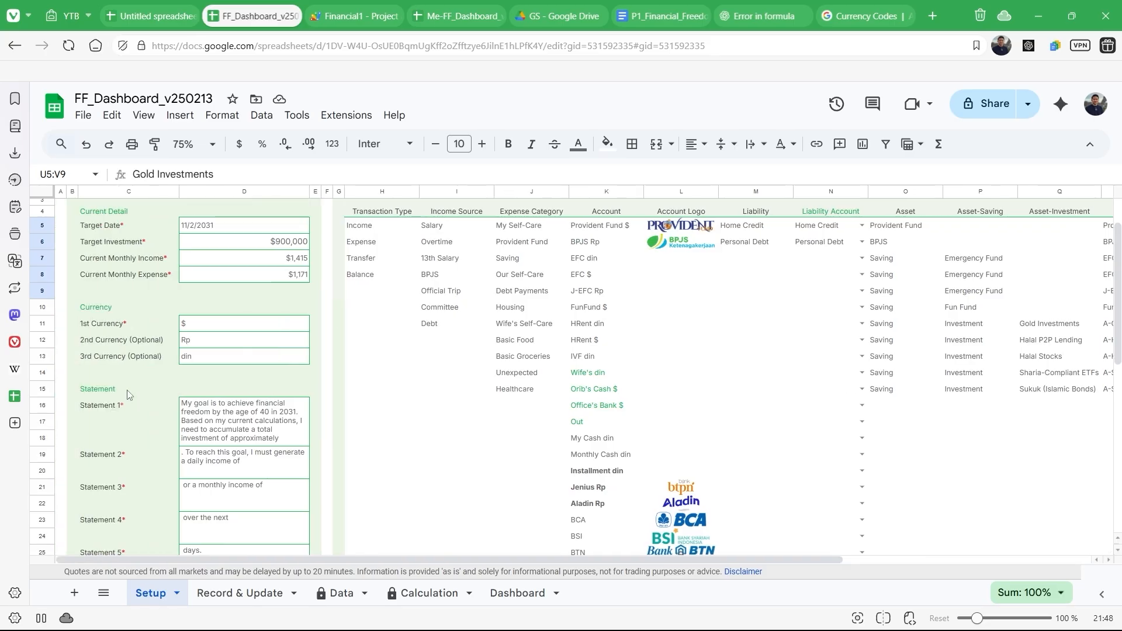
{"action": "left_click", "coordinate": [42, 324]}
{"action": "left_click", "coordinate": [185, 326]}
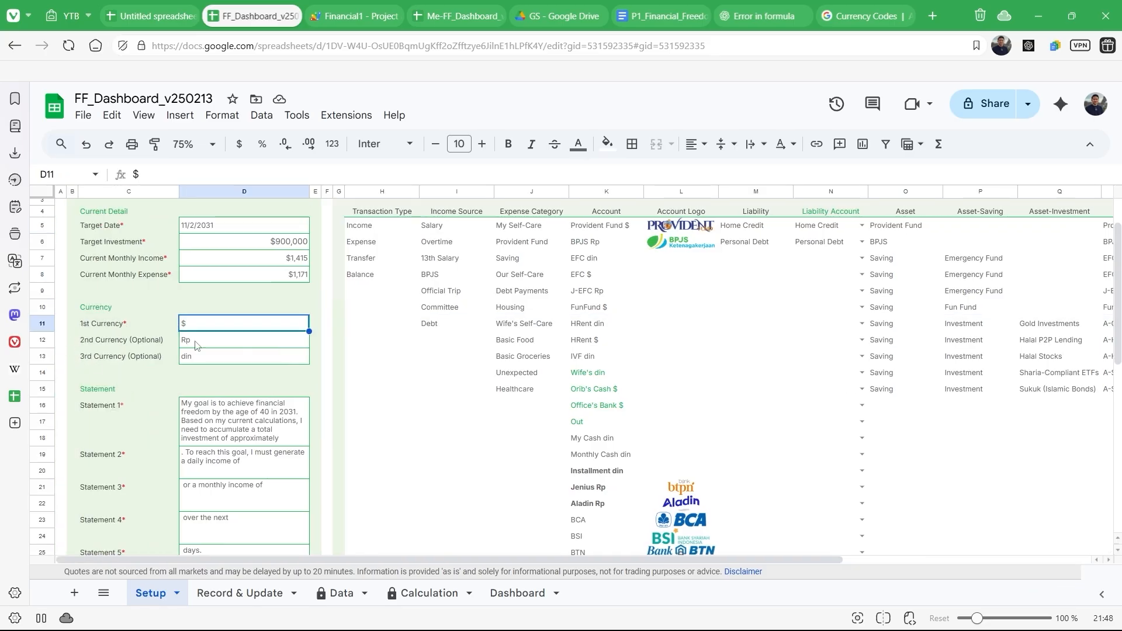
{"action": "left_click", "coordinate": [337, 596]}
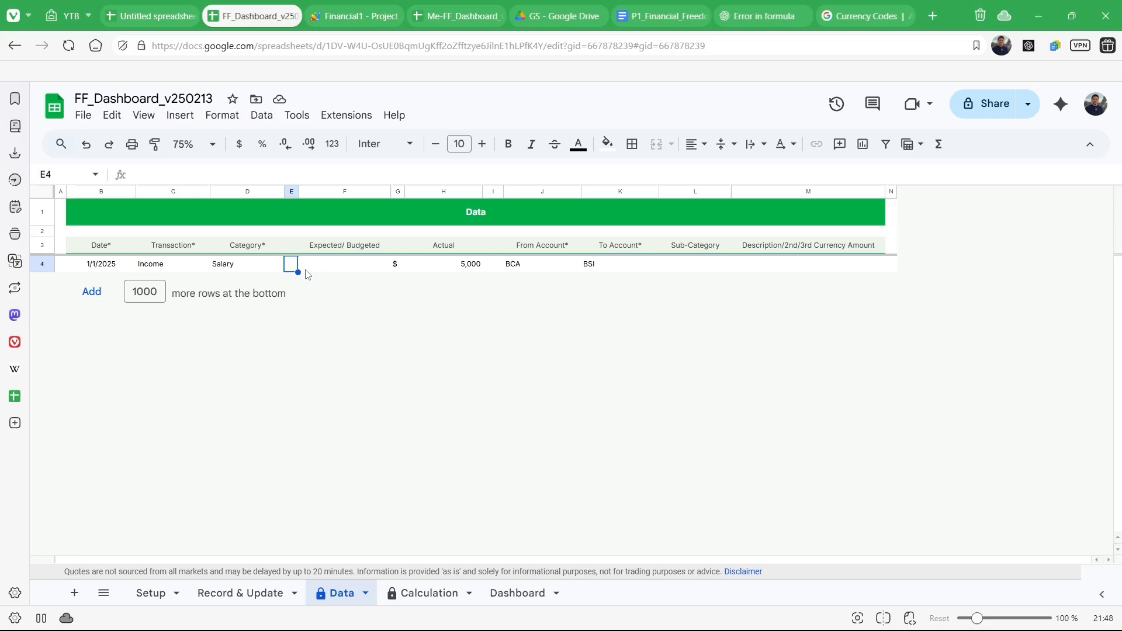
Step: Test the currency symbol formula by entering 0 and 1 as the Expected/Budgeted amount in F4, and clear the cell again
{"action": "left_click", "coordinate": [323, 268]}
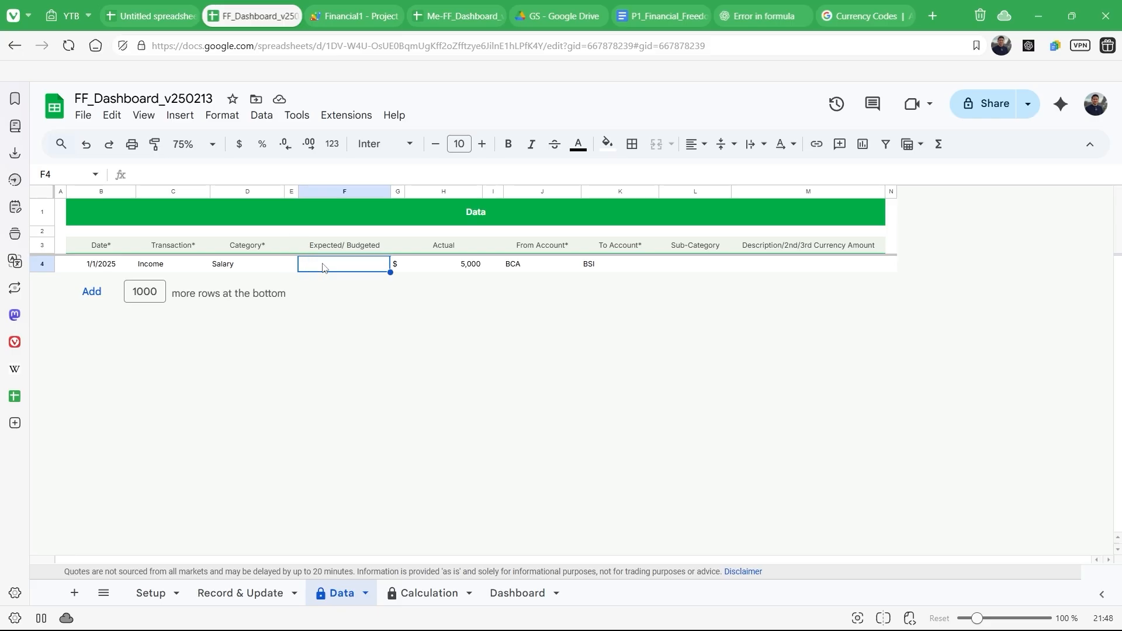
{"action": "double_click", "coordinate": [323, 268]}
{"action": "type", "text": "0"}
{"action": "key", "text": "Return"}
{"action": "type", "text": "1"}
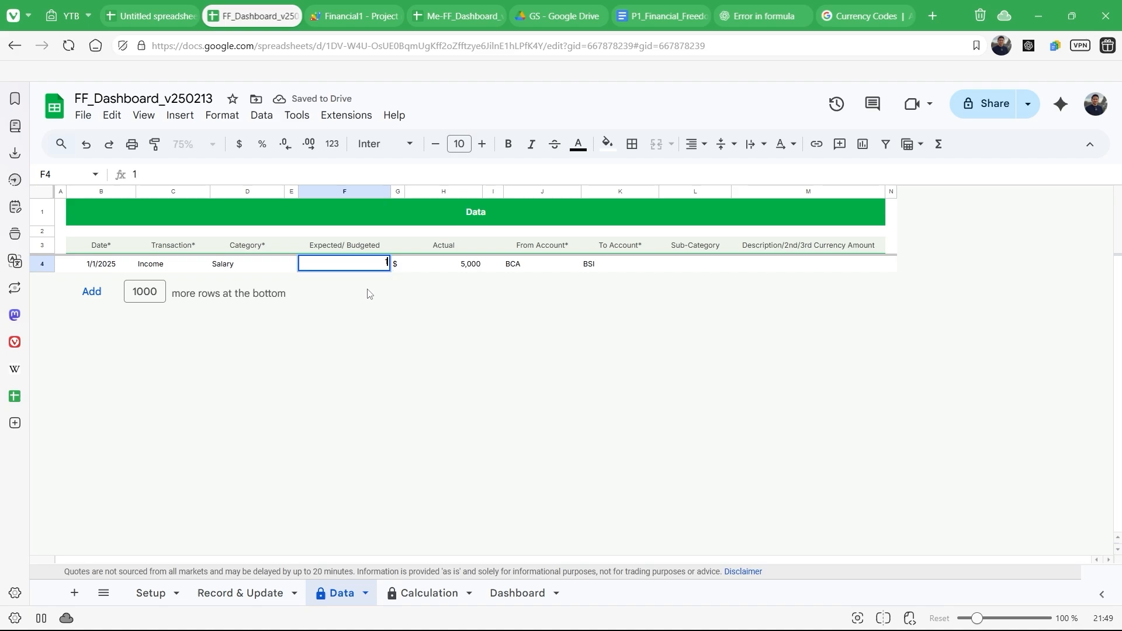
{"action": "key", "text": "Return"}
{"action": "key", "text": "Up"}
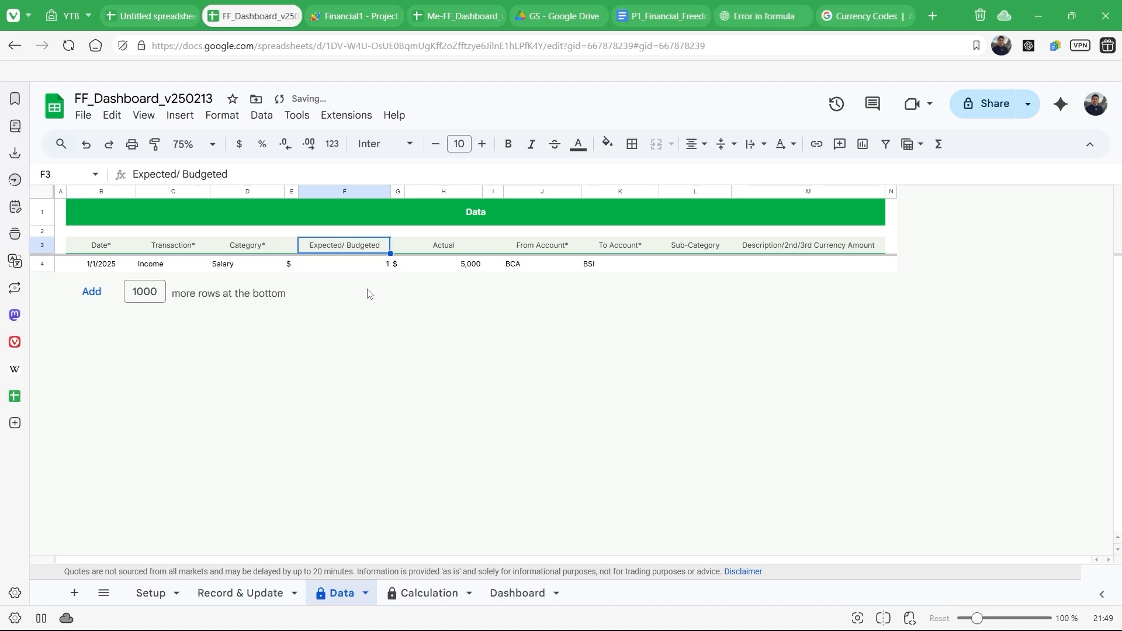
{"action": "key", "text": "Down"}
{"action": "key", "text": "Delete"}
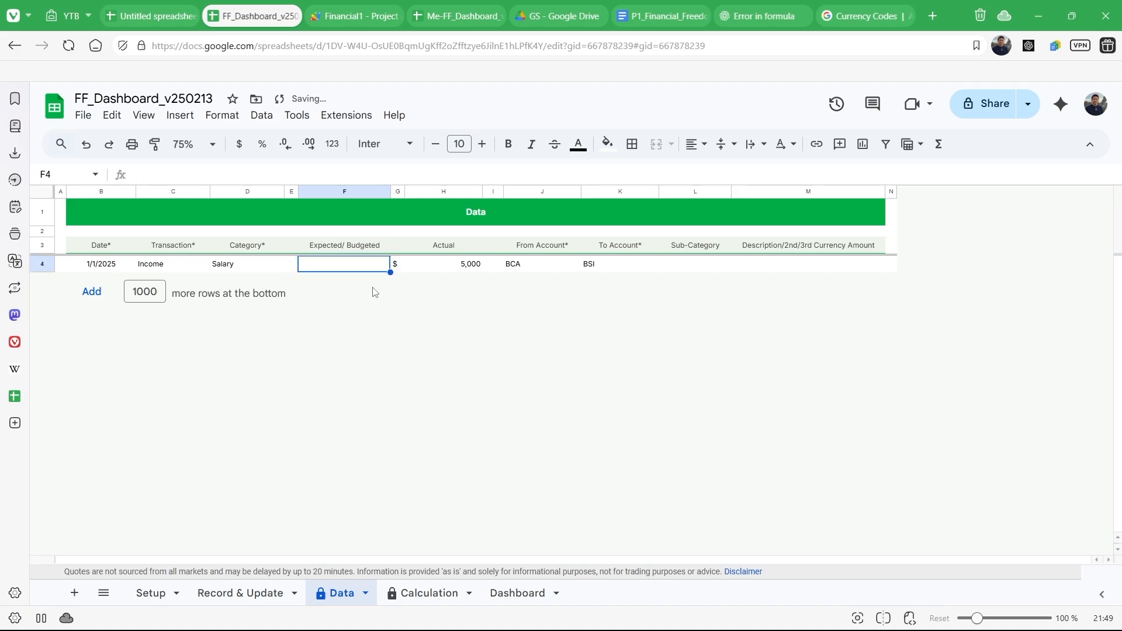
Step: Examine the Actual column's currency formula in G3 and the neighbouring headers, and select G3 together with E3
{"action": "left_click", "coordinate": [396, 250]}
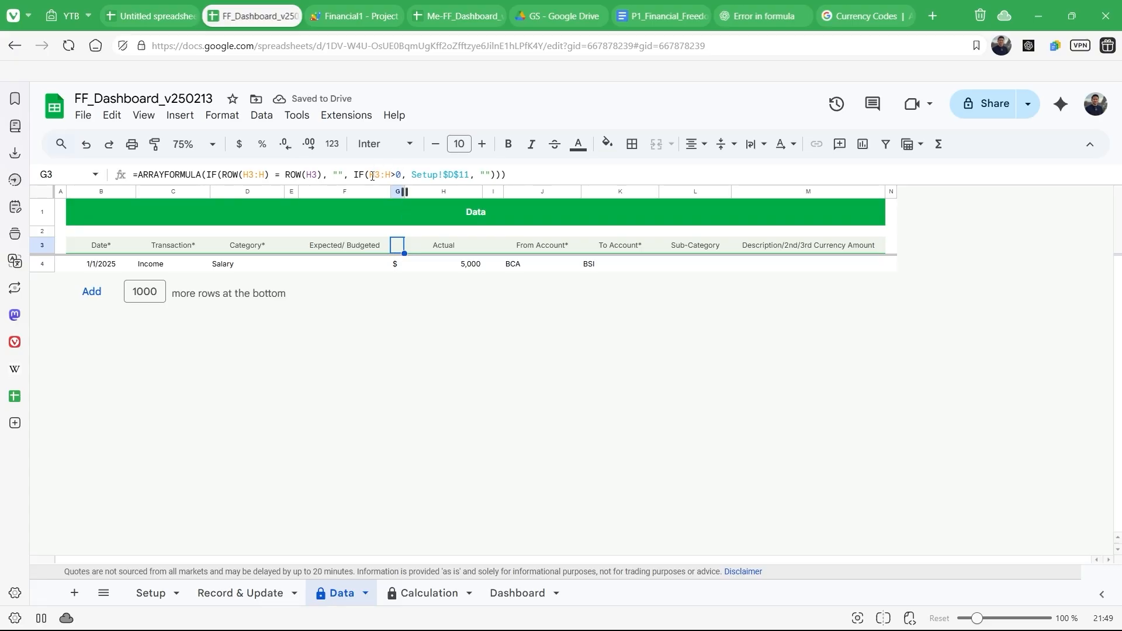
{"action": "left_click", "coordinate": [468, 252]}
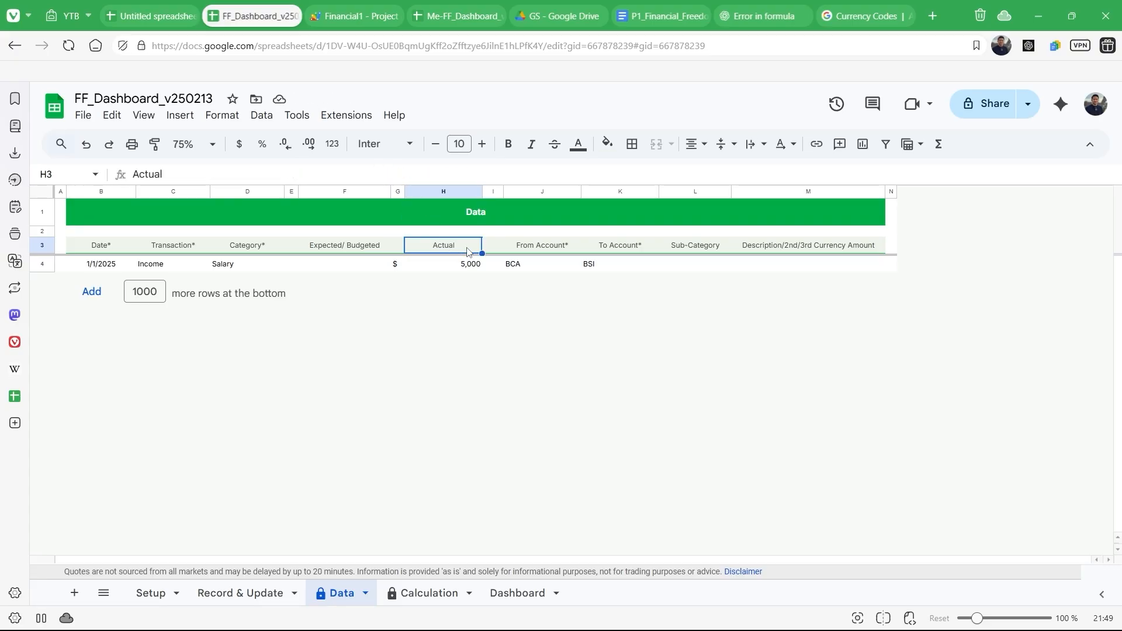
{"action": "key", "text": "Right"}
{"action": "key", "text": "Right"}
{"action": "key", "text": "Right"}
{"action": "key", "text": "Right"}
{"action": "key", "text": "Right"}
{"action": "key", "text": "Left"}
{"action": "key", "text": "Left"}
{"action": "key", "text": "Left"}
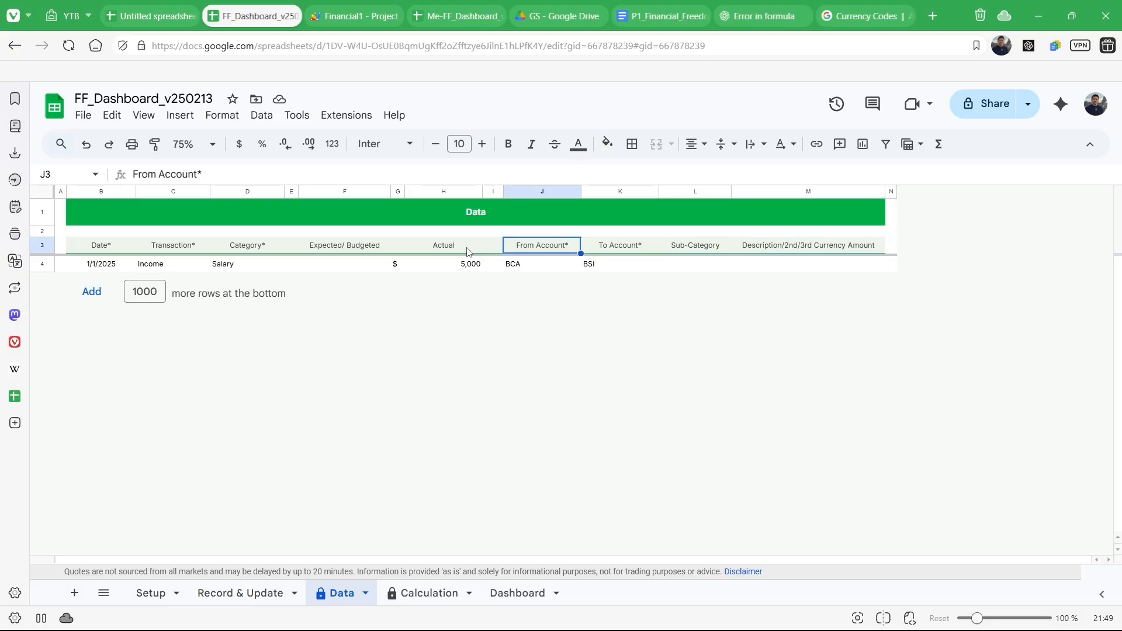
{"action": "key", "text": "Left"}
{"action": "key", "text": "Left"}
{"action": "key", "text": "Left"}
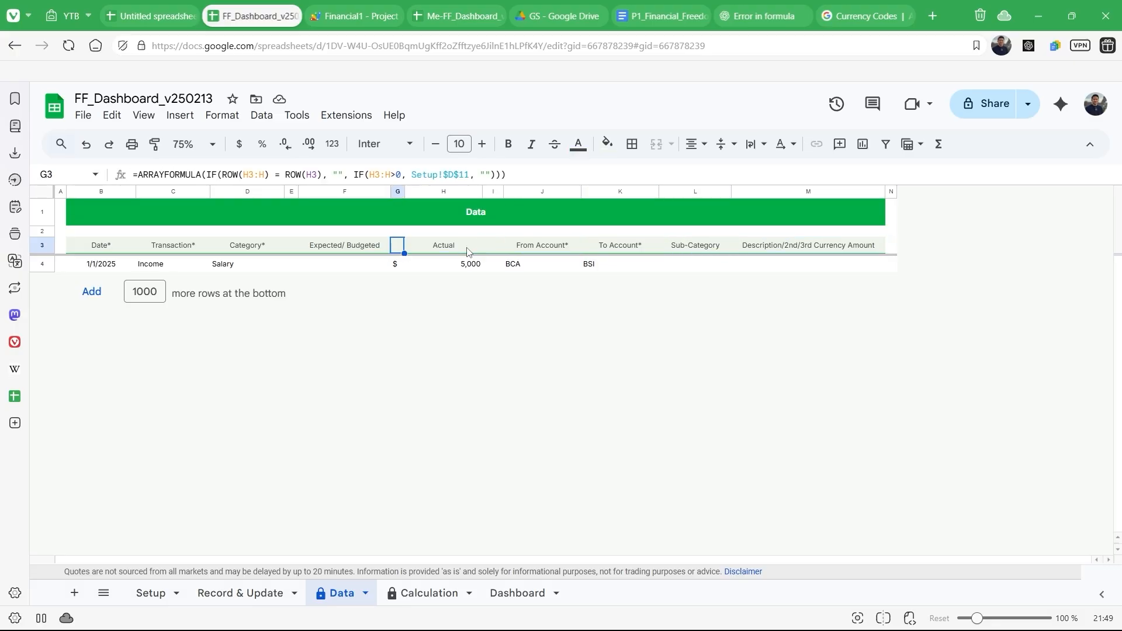
{"action": "left_click", "coordinate": [295, 251], "text": "ctrl"}
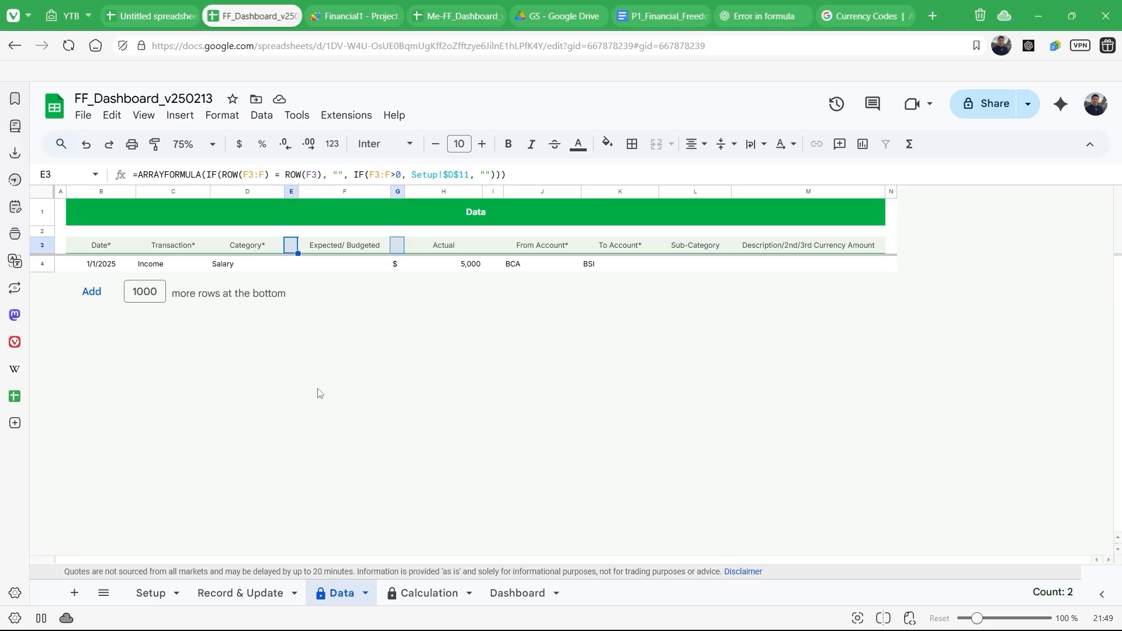
Step: Survey the tables of the Calculation sheet from Balance across to Expense, including the lower account rows
{"action": "left_click", "coordinate": [154, 266]}
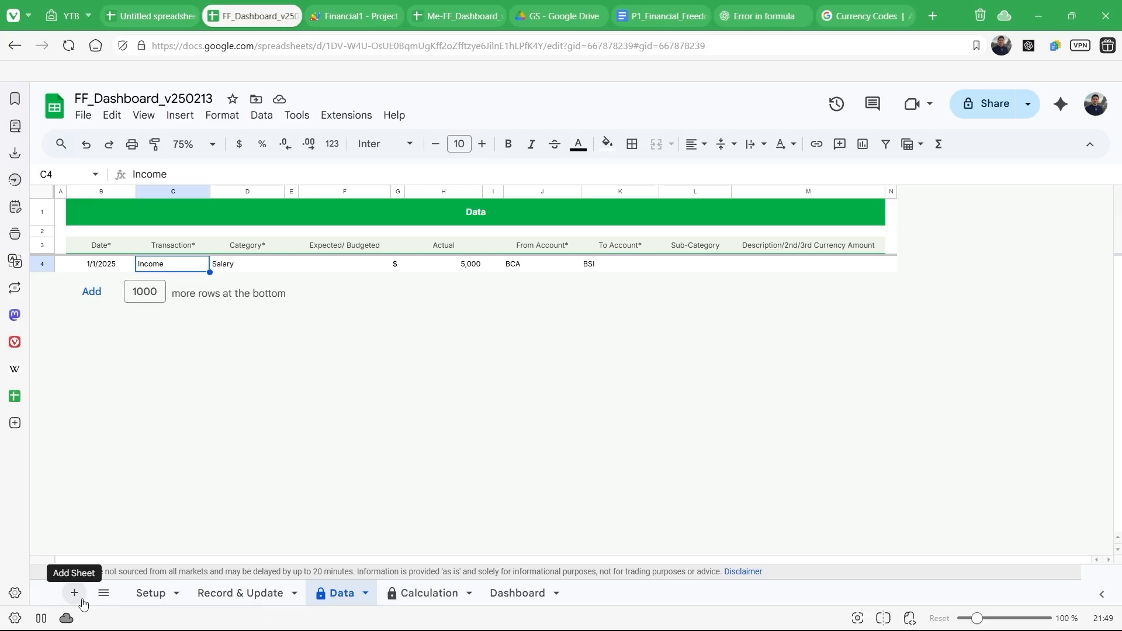
{"action": "left_click", "coordinate": [447, 602]}
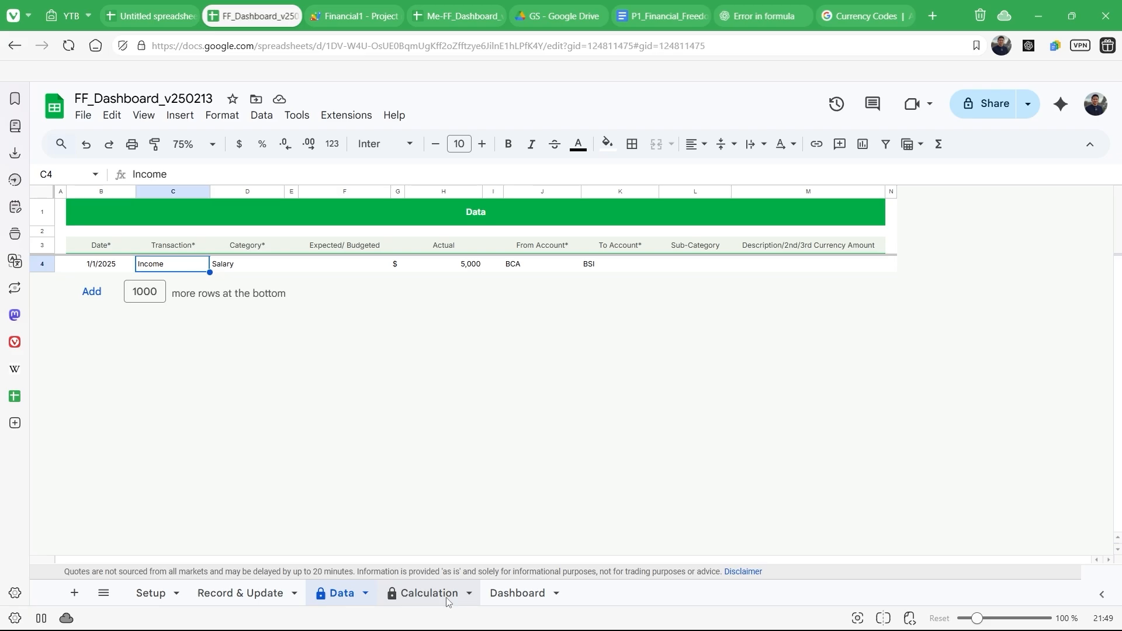
{"action": "scroll", "coordinate": [709, 494], "scroll_direction": "right", "scroll_amount": 6}
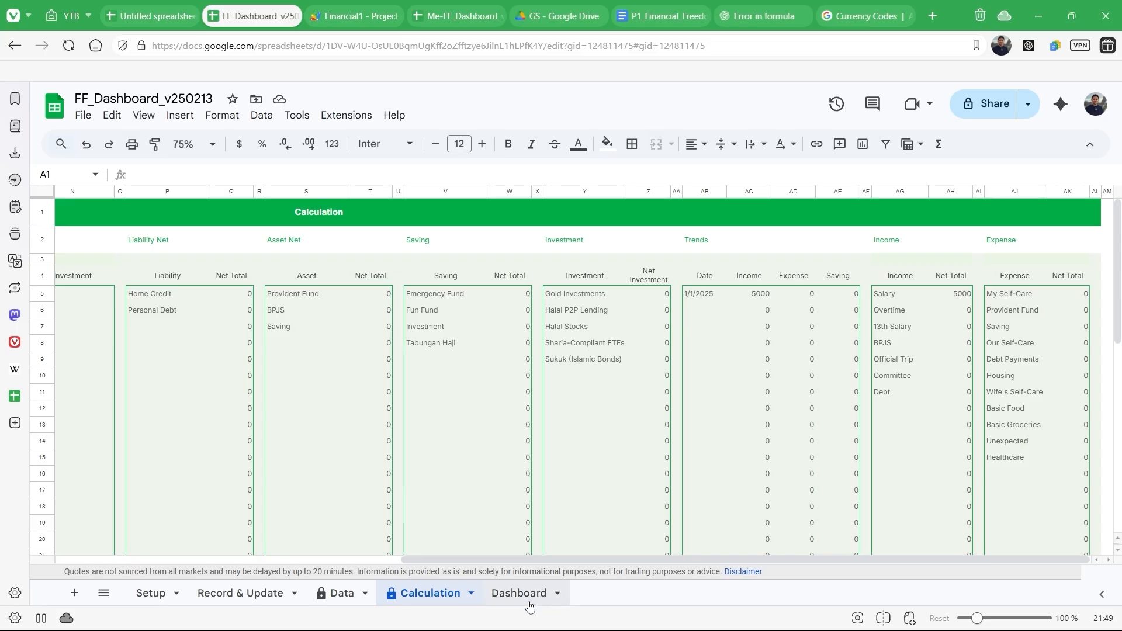
{"action": "scroll", "coordinate": [488, 355], "scroll_direction": "left", "scroll_amount": 10}
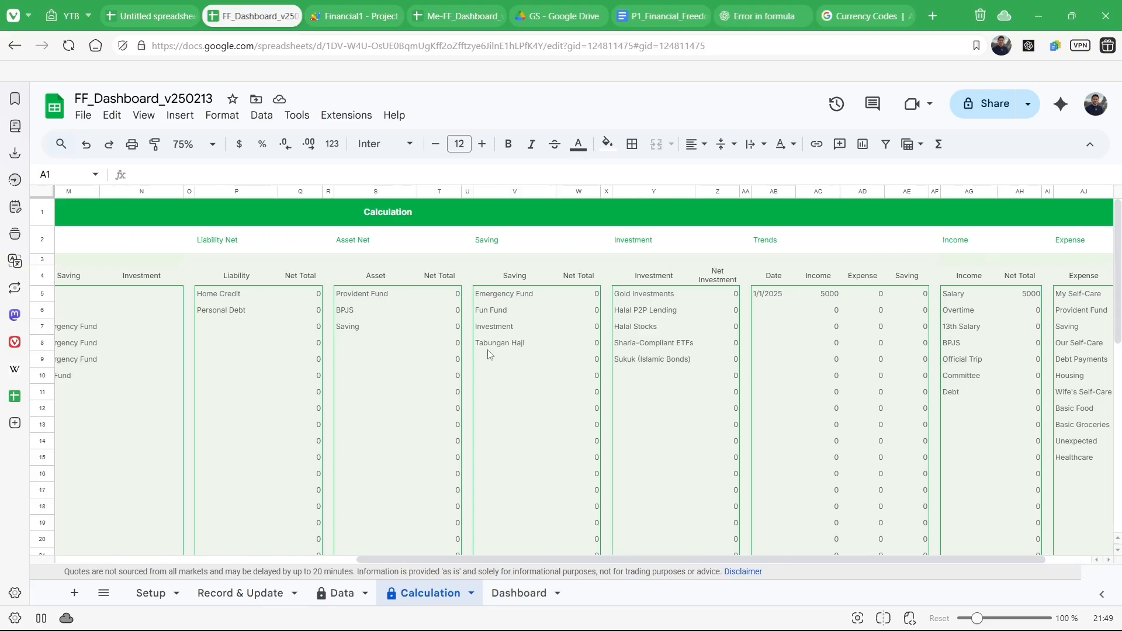
{"action": "scroll", "coordinate": [488, 355], "scroll_direction": "left", "scroll_amount": 2}
{"action": "scroll", "coordinate": [488, 324], "scroll_direction": "down", "scroll_amount": 10}
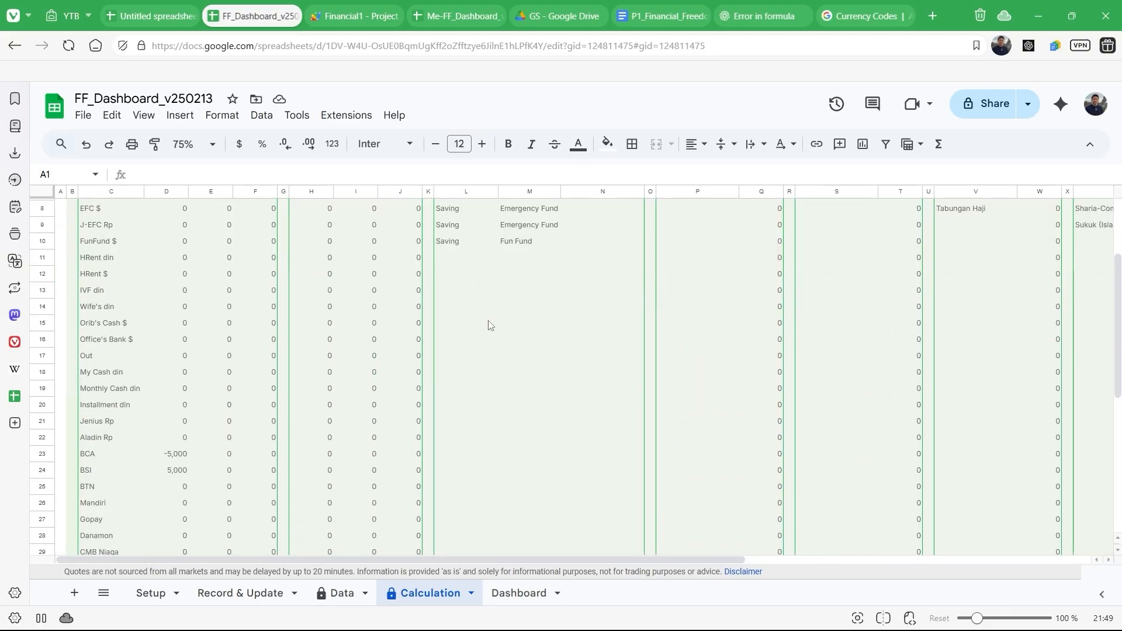
{"action": "scroll", "coordinate": [489, 325], "scroll_direction": "up", "scroll_amount": 10}
{"action": "scroll", "coordinate": [488, 324], "scroll_direction": "right", "scroll_amount": 5}
{"action": "scroll", "coordinate": [488, 326], "scroll_direction": "right", "scroll_amount": 3}
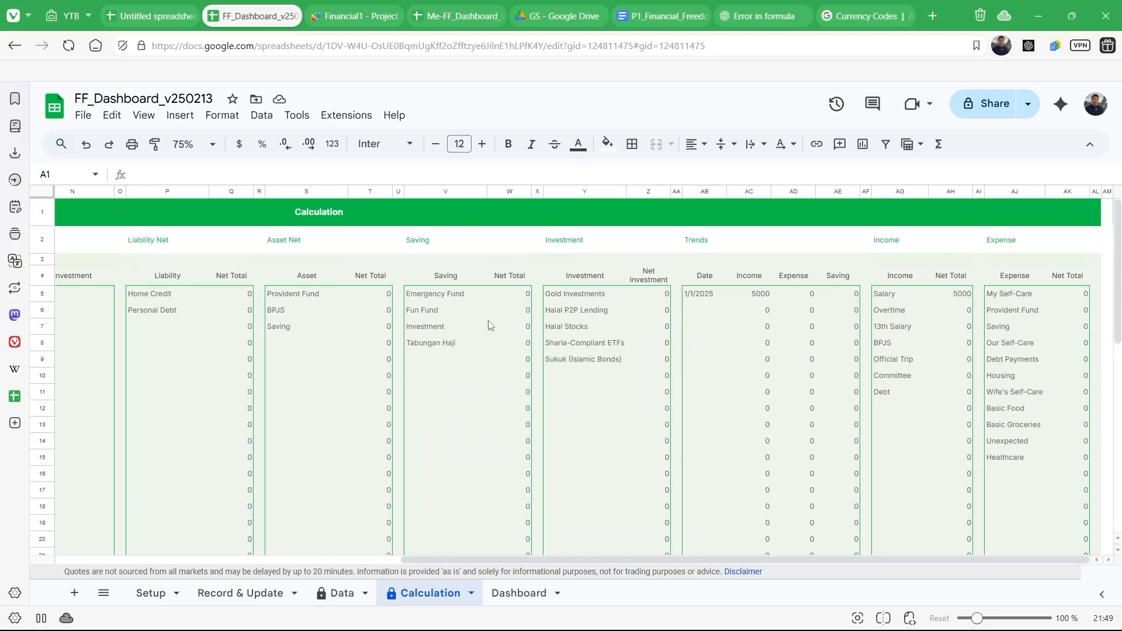
{"action": "scroll", "coordinate": [488, 326], "scroll_direction": "left", "scroll_amount": 7}
Step: Highlight the Balance table's columns C to F in the Calculation sheet
{"action": "left_click", "coordinate": [123, 279]}
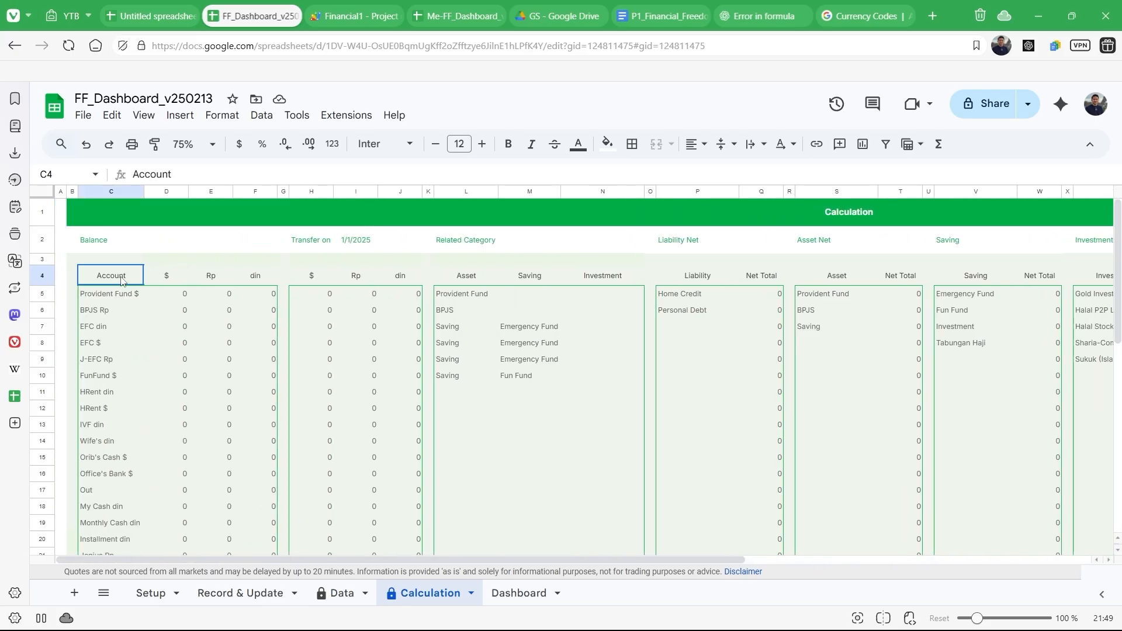
{"action": "left_click", "coordinate": [88, 192]}
{"action": "left_click_drag", "start_coordinate": [89, 189], "coordinate": [259, 208]}
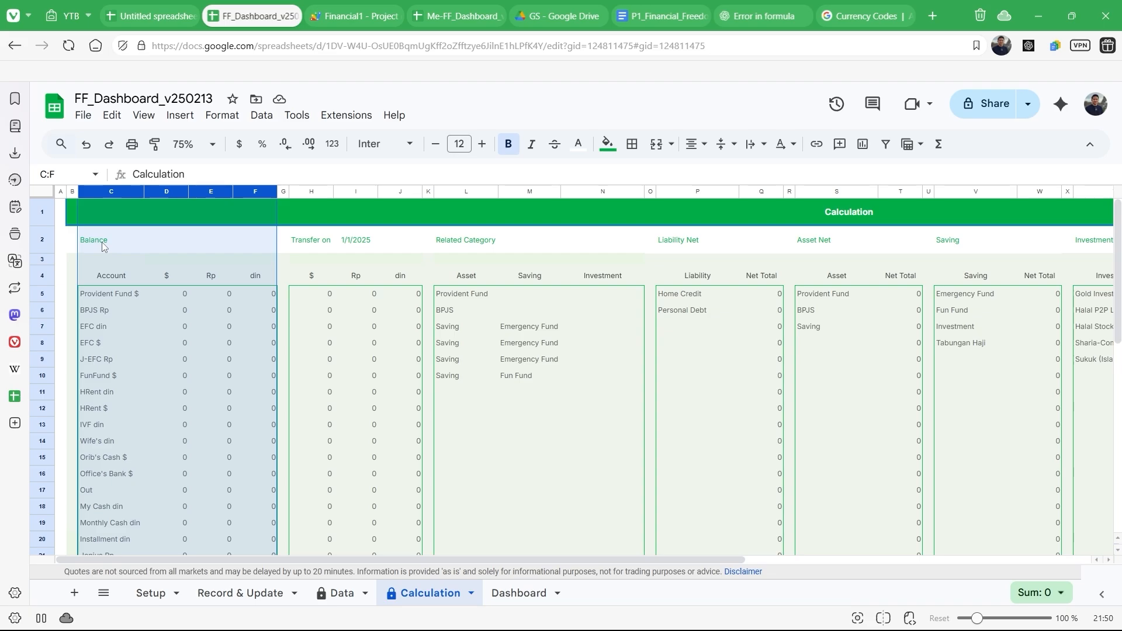
Step: Go through the Balance table's header cells and highlight the UNIQUE formula in C5 of the Account column
{"action": "left_click", "coordinate": [117, 277]}
{"action": "key", "text": "Right"}
{"action": "key", "text": "Right"}
{"action": "key", "text": "Right"}
{"action": "key", "text": "Down"}
{"action": "key", "text": "Left"}
{"action": "key", "text": "Left"}
{"action": "key", "text": "Left"}
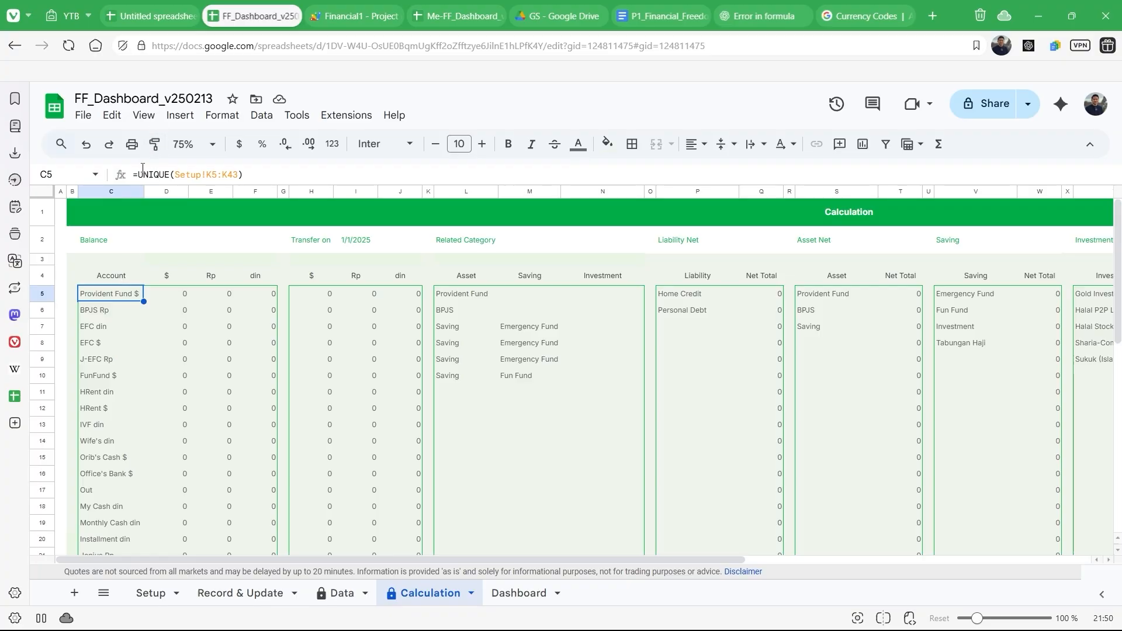
{"action": "left_click_drag", "start_coordinate": [140, 174], "coordinate": [263, 184]}
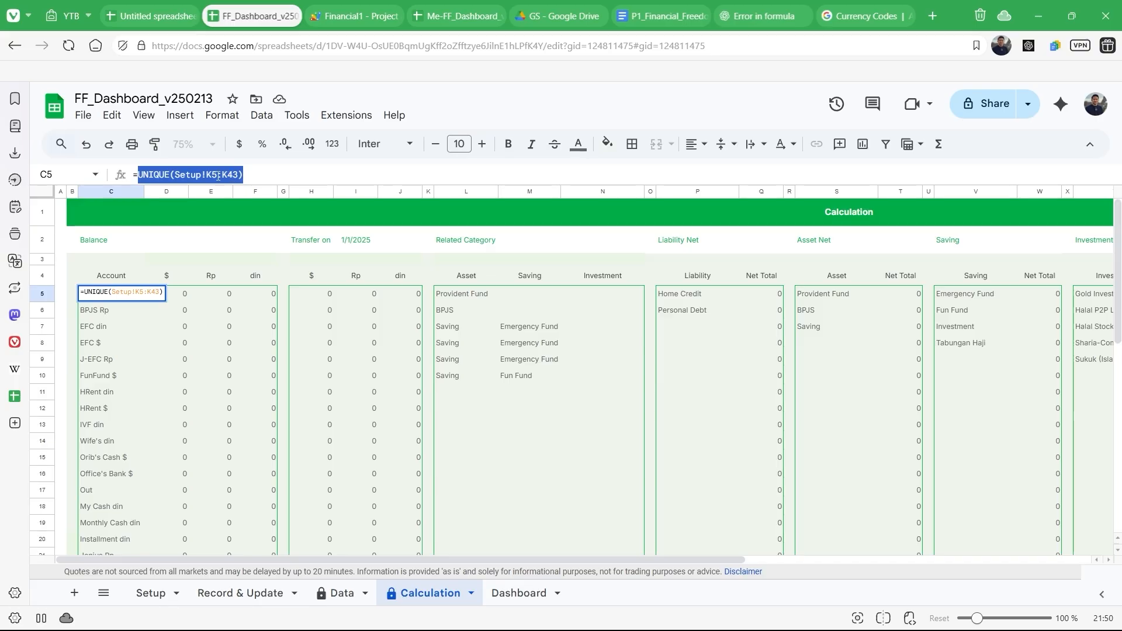
Step: Check the Account list in the Setup sheet by selecting K5:K17, and highlight the UNIQUE formula in Calculation C5 again
{"action": "left_click", "coordinate": [150, 593]}
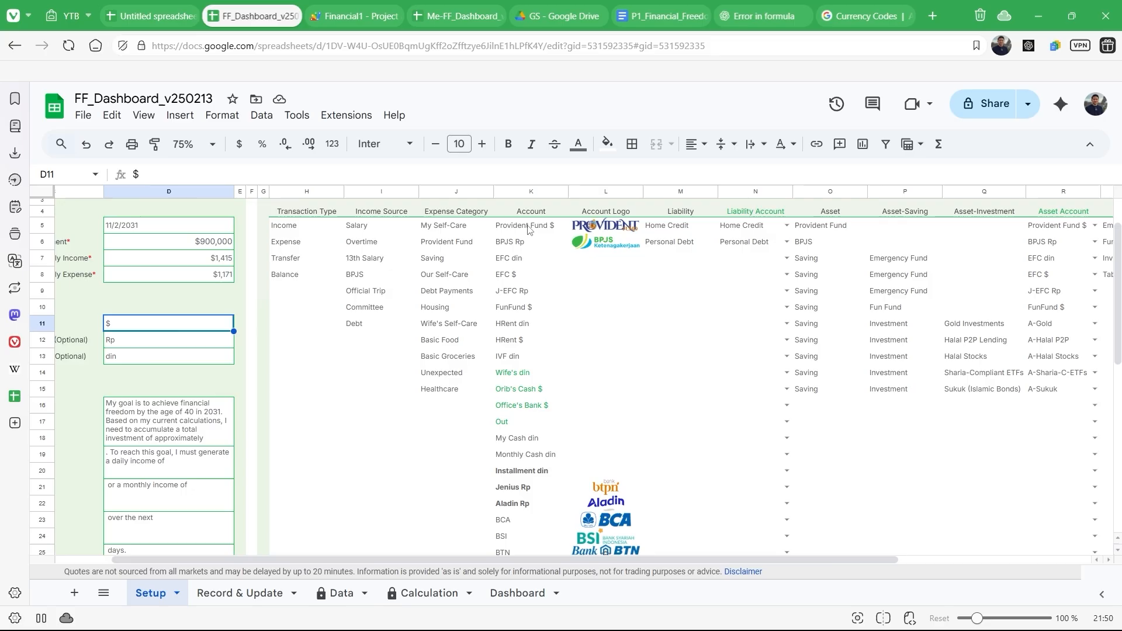
{"action": "left_click", "coordinate": [529, 228]}
{"action": "left_click", "coordinate": [543, 421], "text": "shift"}
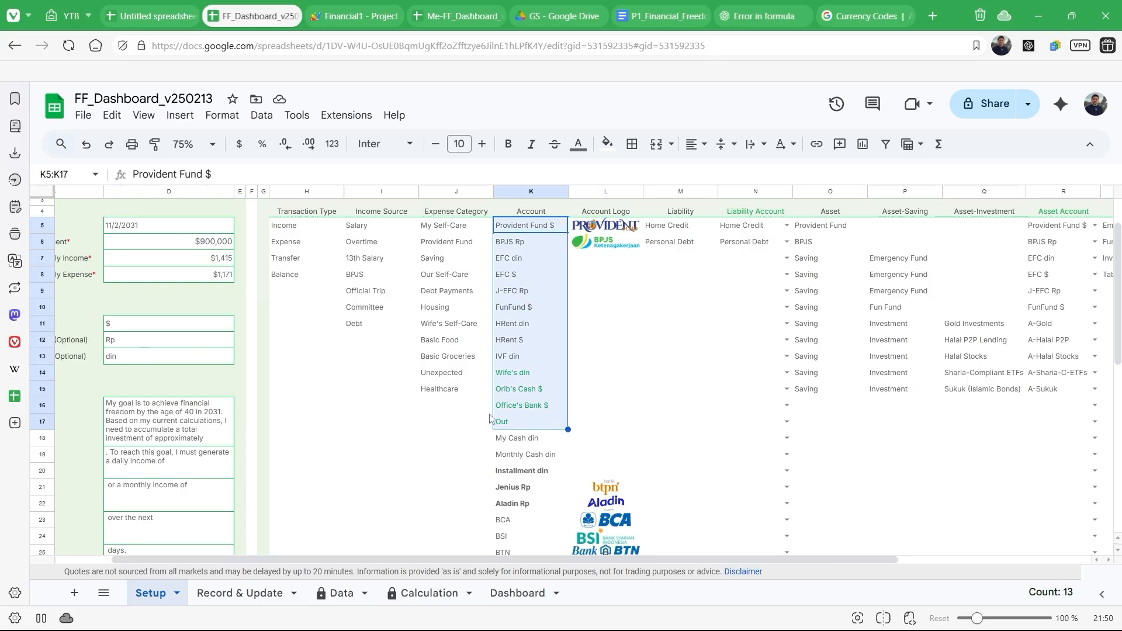
{"action": "left_click", "coordinate": [407, 595]}
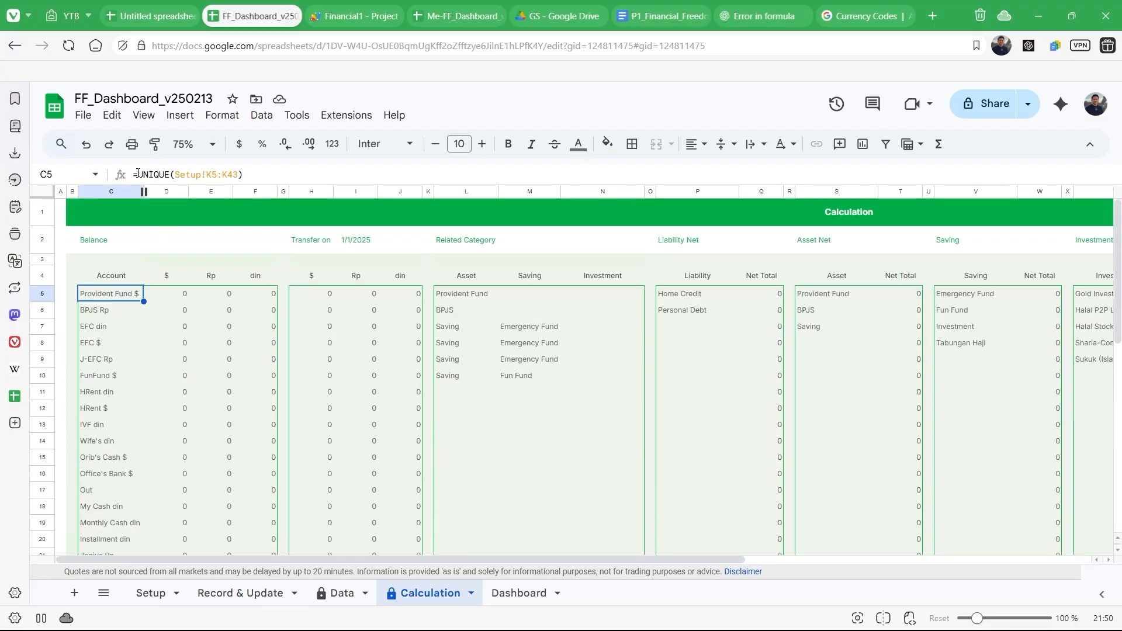
{"action": "left_click_drag", "start_coordinate": [137, 174], "coordinate": [243, 175]}
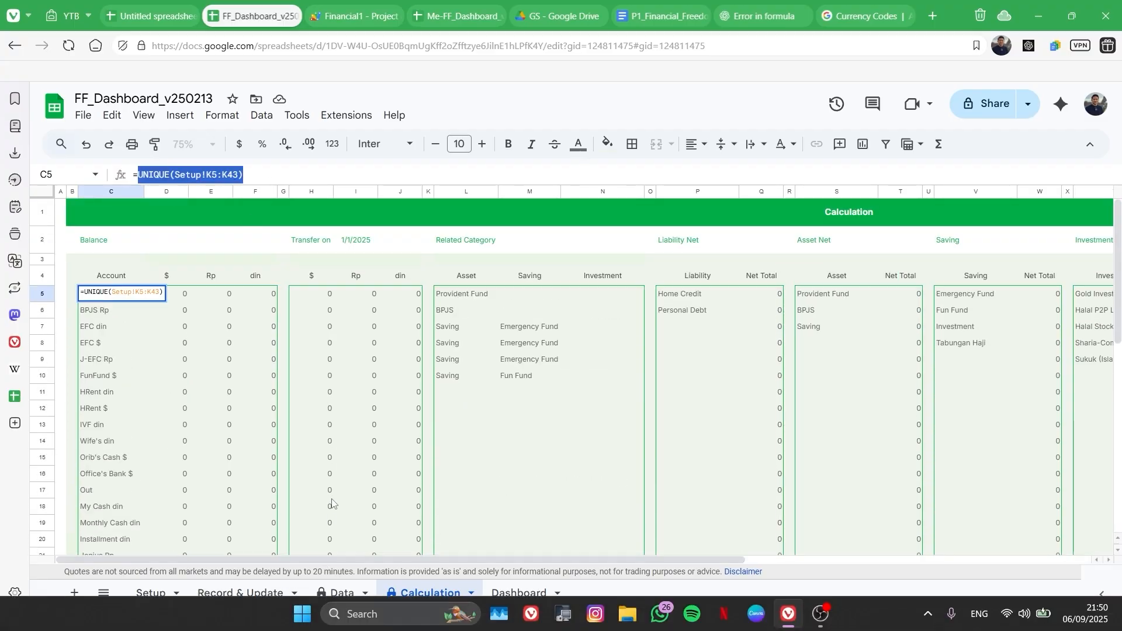
Step: Examine the UNIQUE formulas behind the Budget Overview's saving list in R29 and investment list in R52 of Record & Update
{"action": "left_click", "coordinate": [261, 593]}
{"action": "scroll", "coordinate": [782, 400], "scroll_direction": "down", "scroll_amount": 7}
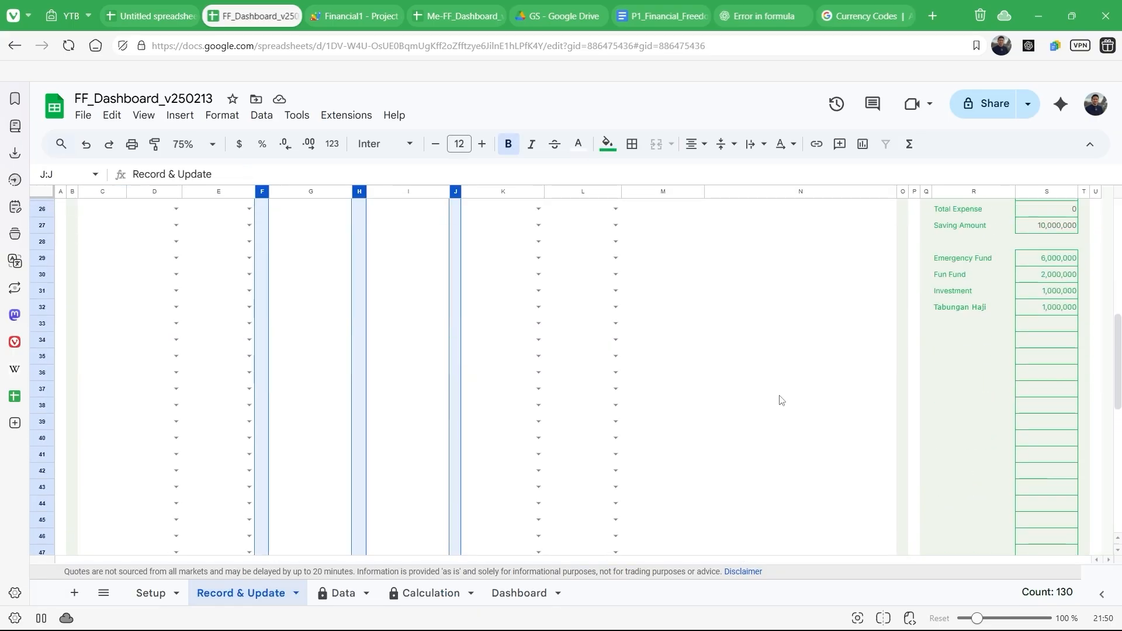
{"action": "left_click", "coordinate": [976, 260]}
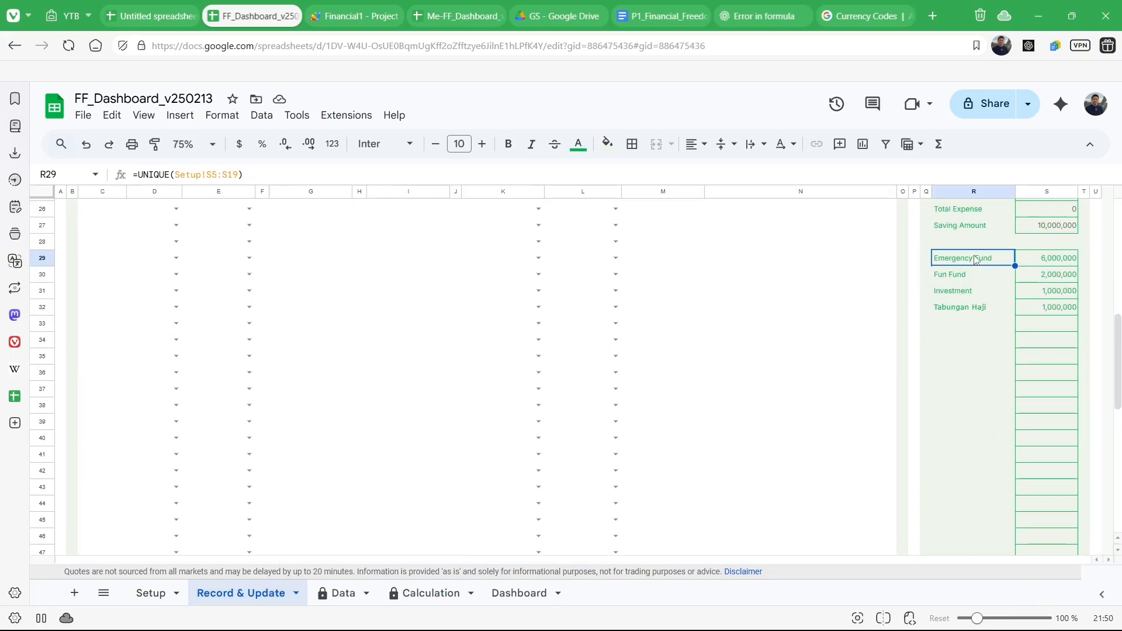
{"action": "scroll", "coordinate": [976, 259], "scroll_direction": "up", "scroll_amount": 2}
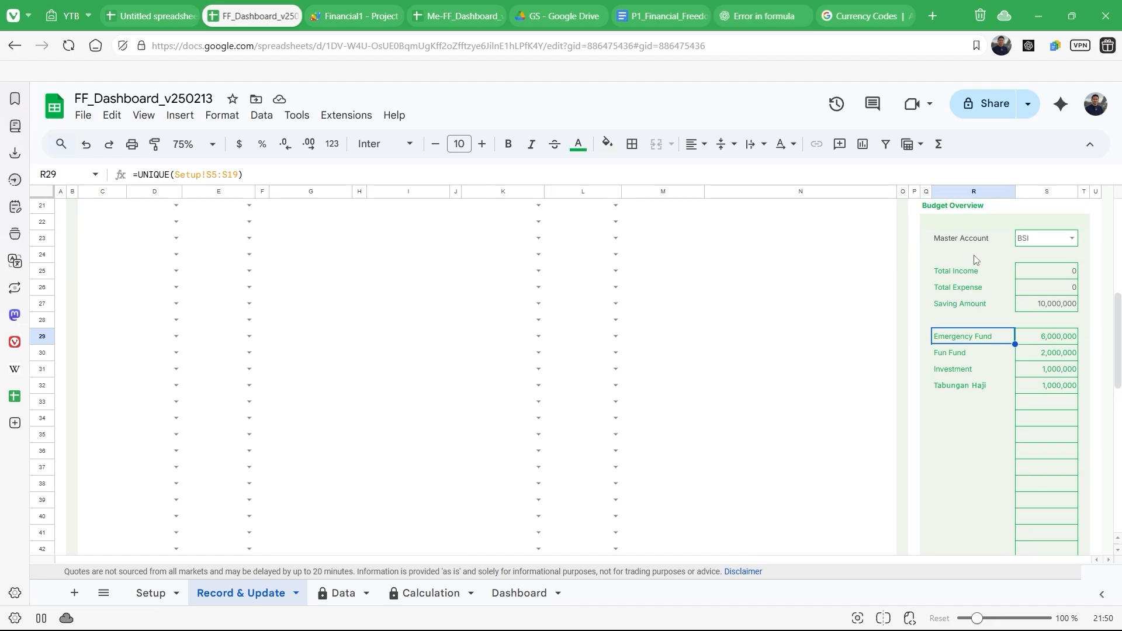
{"action": "scroll", "coordinate": [988, 389], "scroll_direction": "down", "scroll_amount": 7}
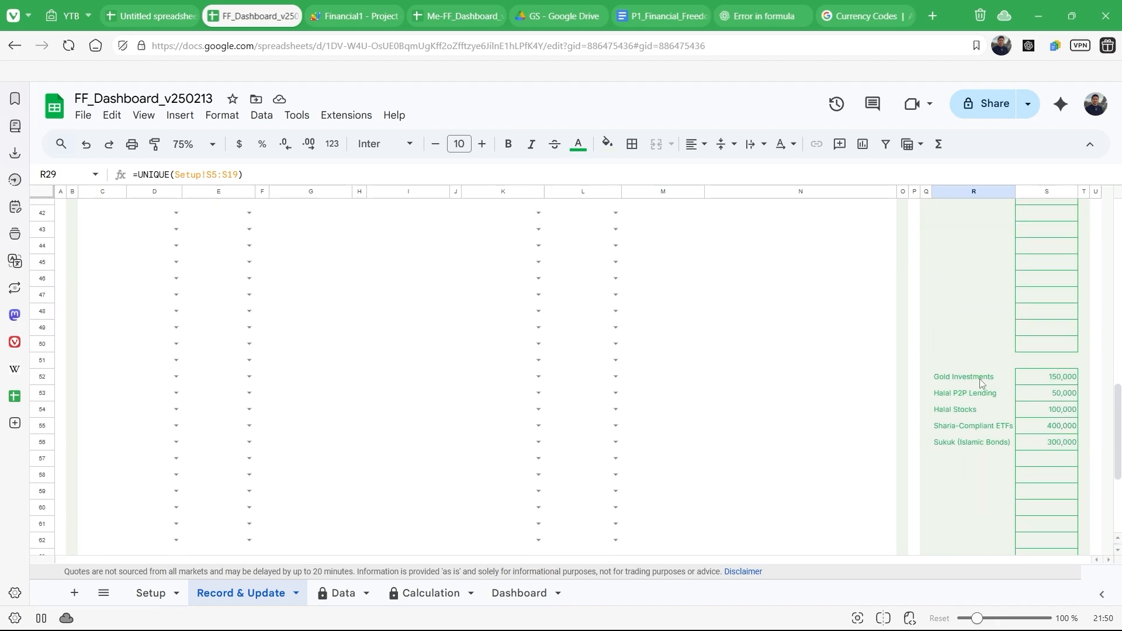
{"action": "left_click", "coordinate": [981, 383]}
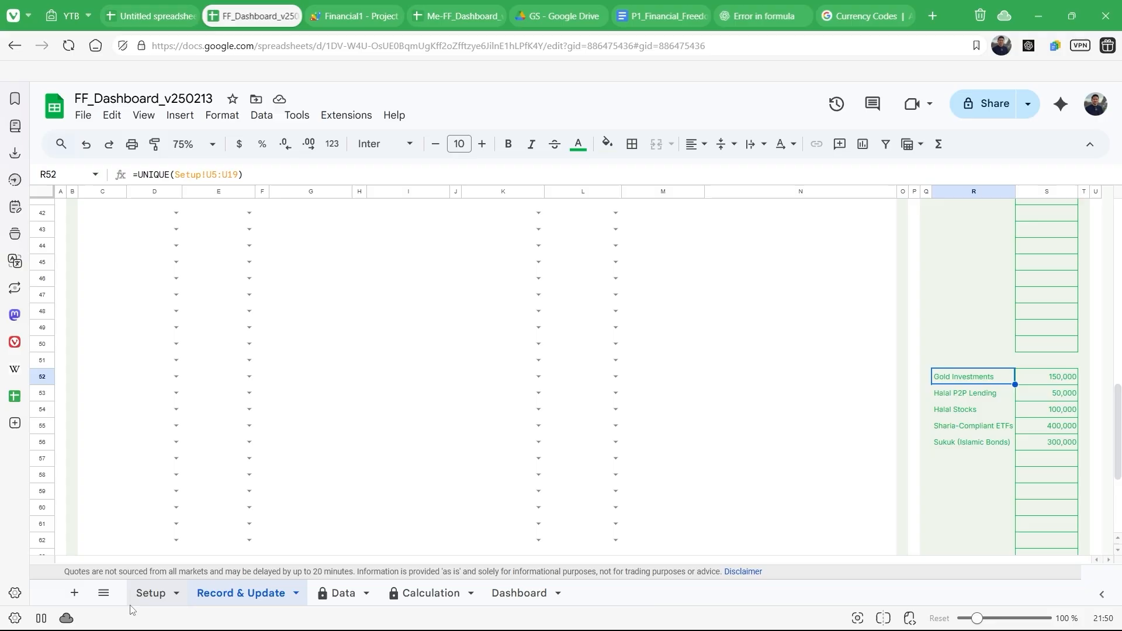
{"action": "scroll", "coordinate": [760, 362], "scroll_direction": "up", "scroll_amount": 7}
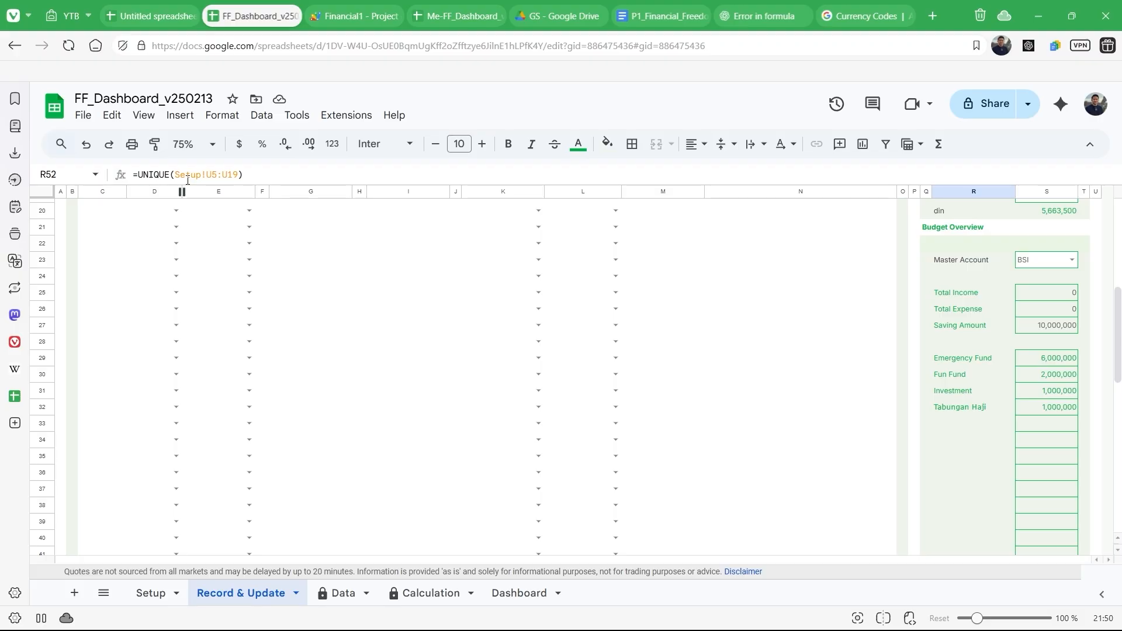
{"action": "left_click", "coordinate": [950, 379]}
{"action": "left_click", "coordinate": [948, 365]}
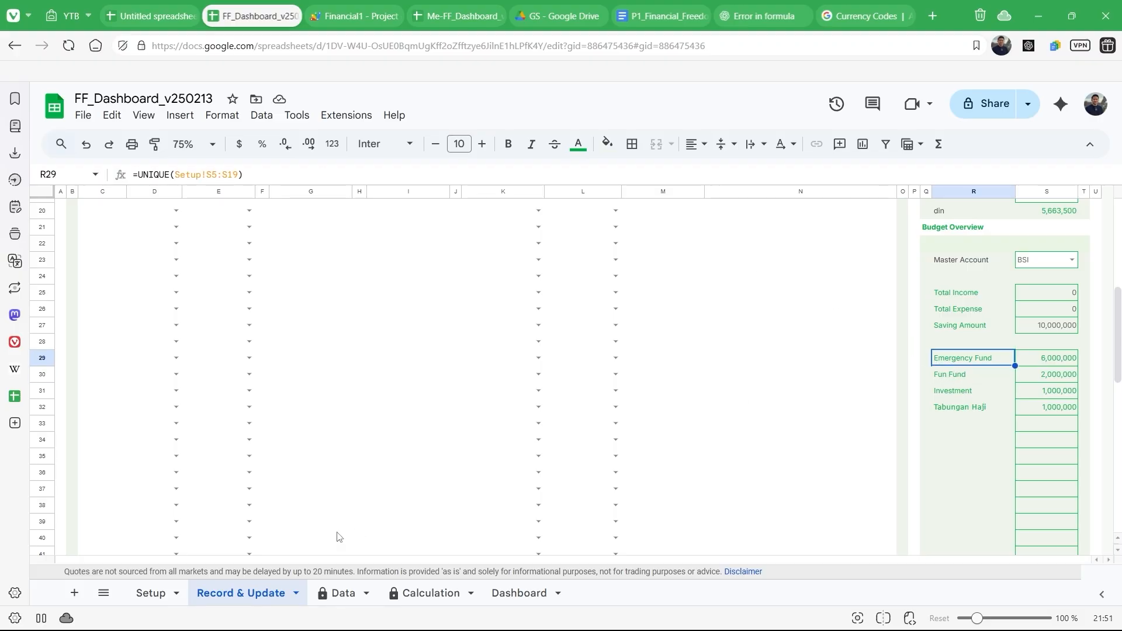
Step: Copy Emergency Fund from S5 of the Setup sheet's Saving column into S9:S12 to create test duplicates
{"action": "left_click", "coordinate": [163, 594]}
{"action": "scroll", "coordinate": [716, 425], "scroll_direction": "right", "scroll_amount": 2}
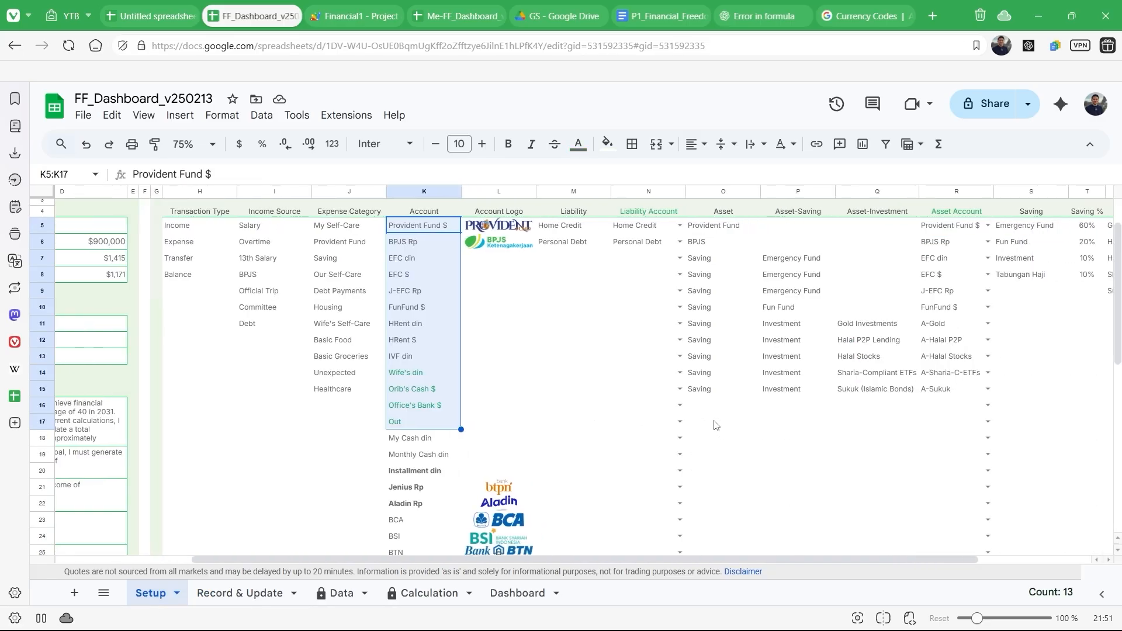
{"action": "scroll", "coordinate": [1057, 331], "scroll_direction": "right", "scroll_amount": 2}
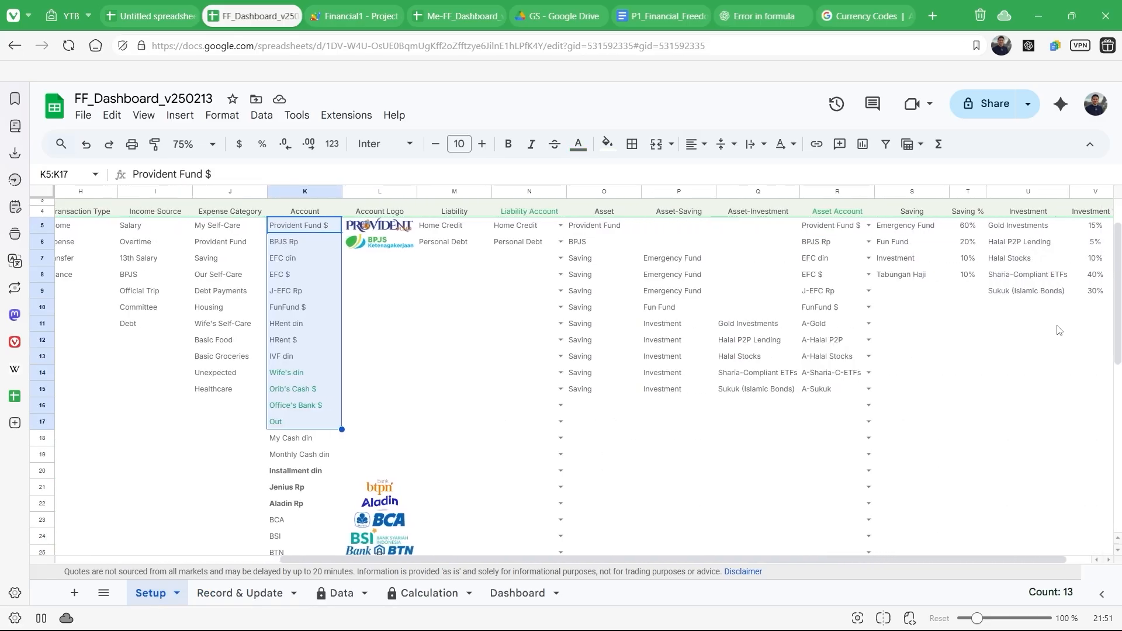
{"action": "scroll", "coordinate": [1057, 331], "scroll_direction": "right", "scroll_amount": 1}
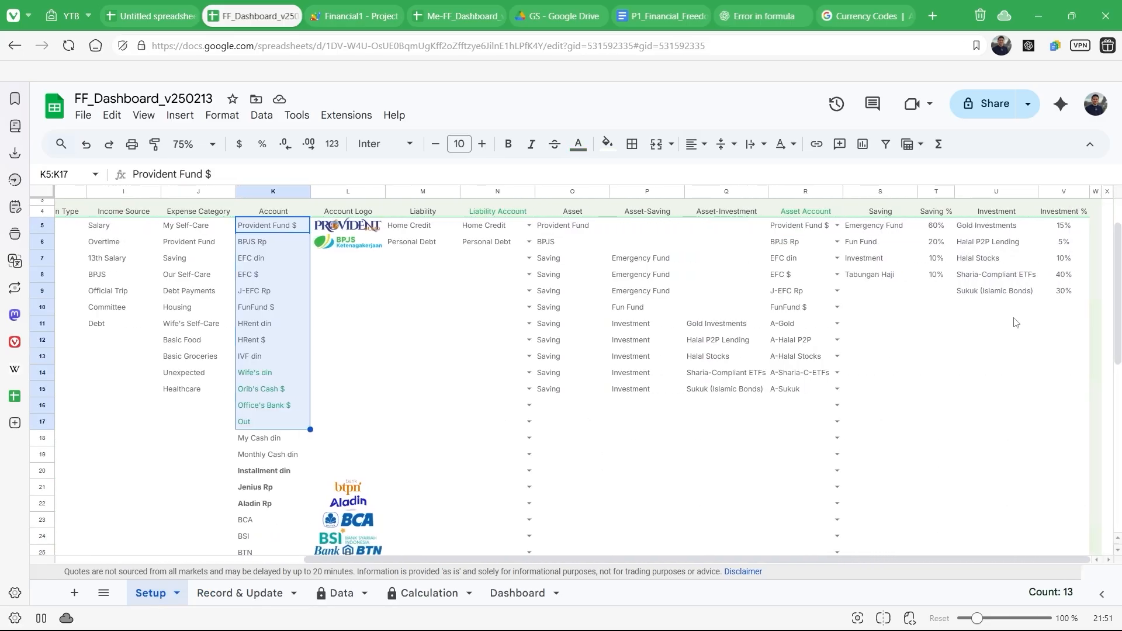
{"action": "left_click", "coordinate": [885, 231]}
{"action": "key", "text": "ctrl+c"}
{"action": "key", "text": "Down"}
{"action": "key", "text": "Down"}
{"action": "key", "text": "Down"}
{"action": "key", "text": "Down"}
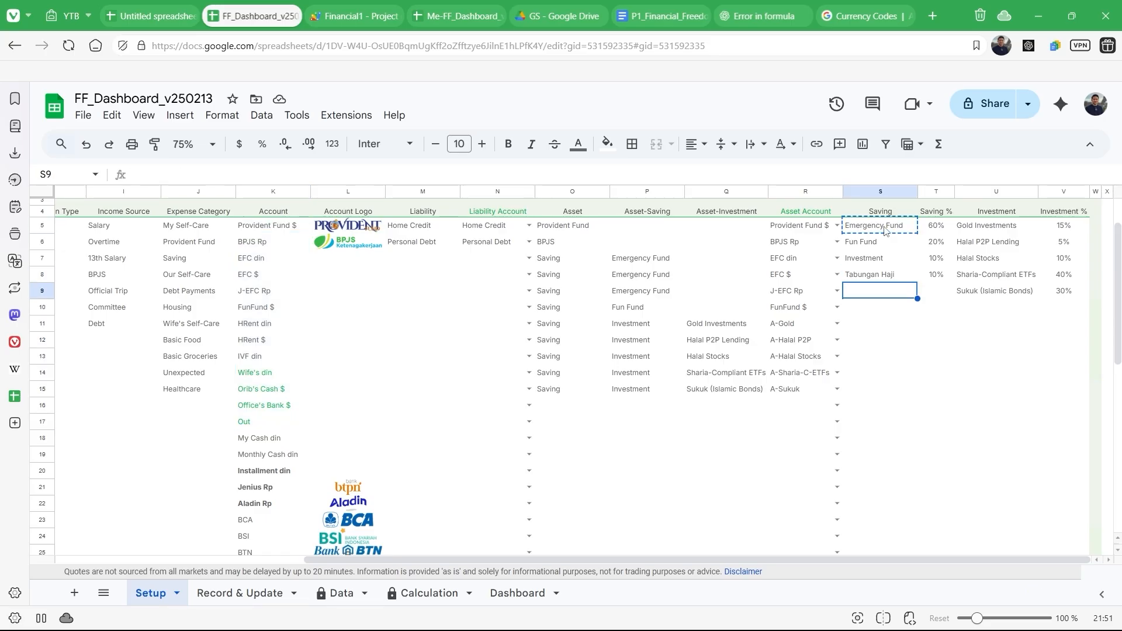
{"action": "key", "text": "shift+Down"}
{"action": "key", "text": "shift+Down"}
{"action": "key", "text": "shift+Down"}
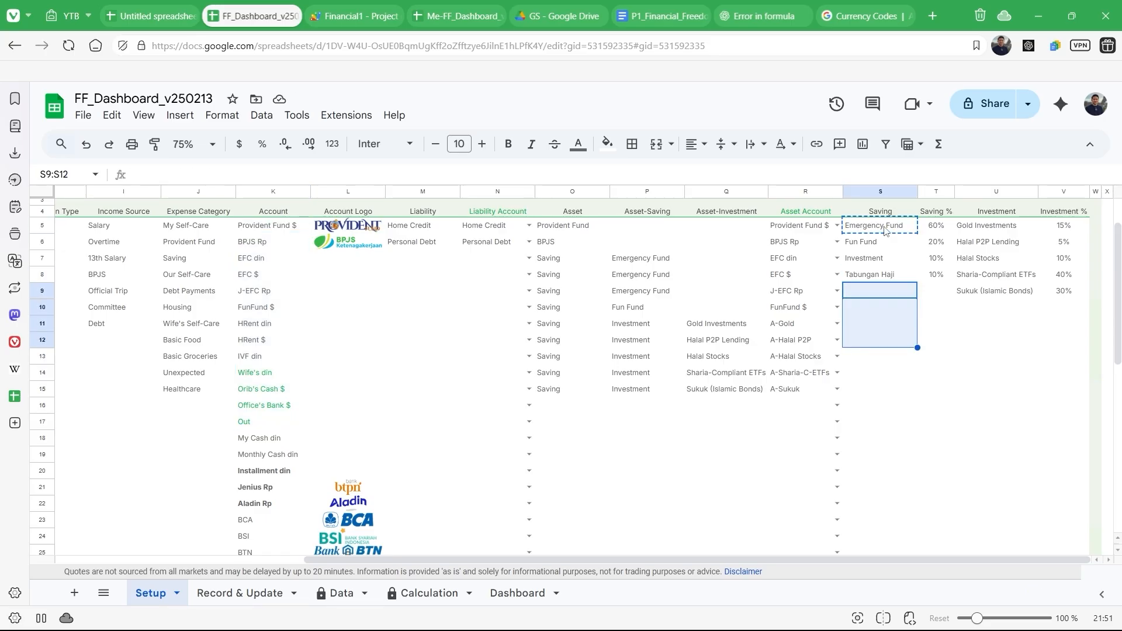
{"action": "key", "text": "ctrl+v"}
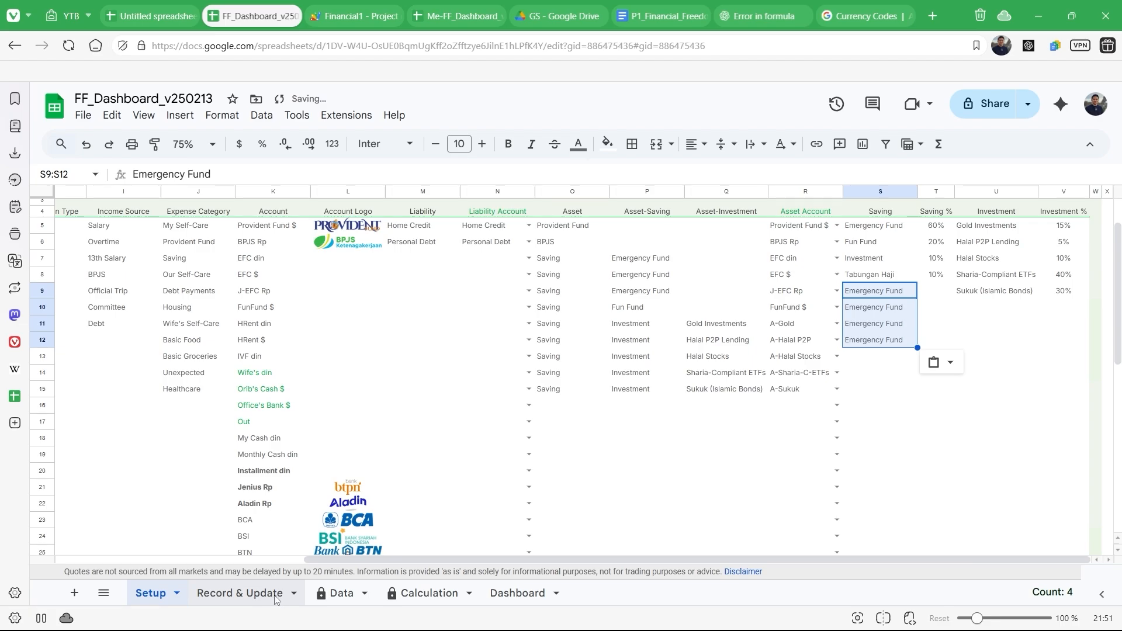
Step: Check the saving list in Record & Update for duplicates, and clear the test entries from S9:S12 in Setup
{"action": "left_click", "coordinate": [274, 597]}
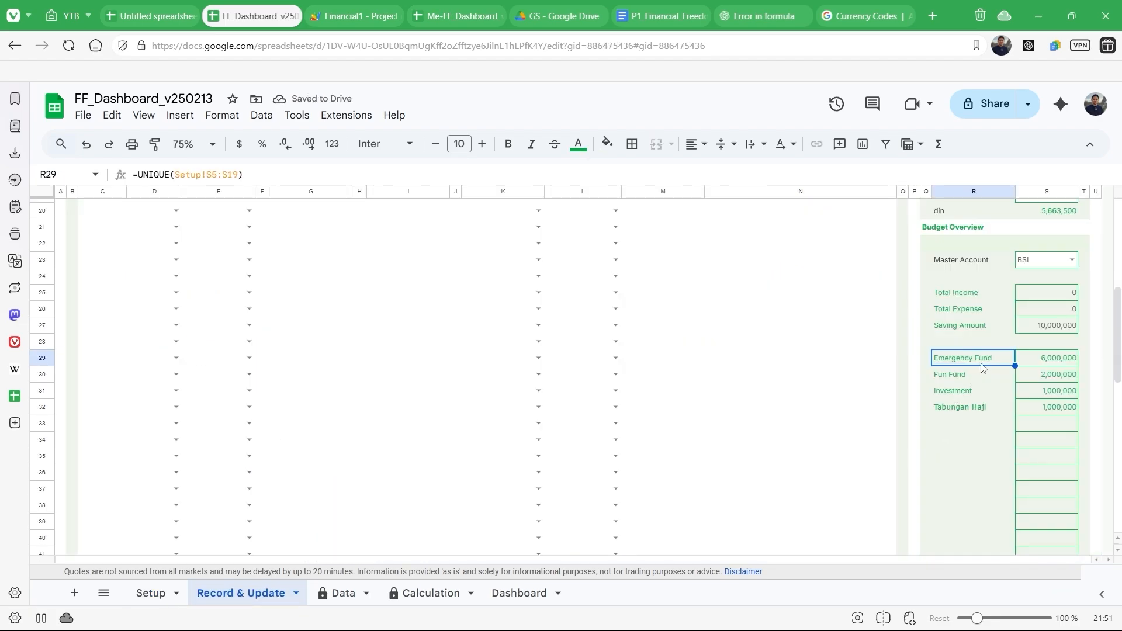
{"action": "left_click", "coordinate": [147, 596]}
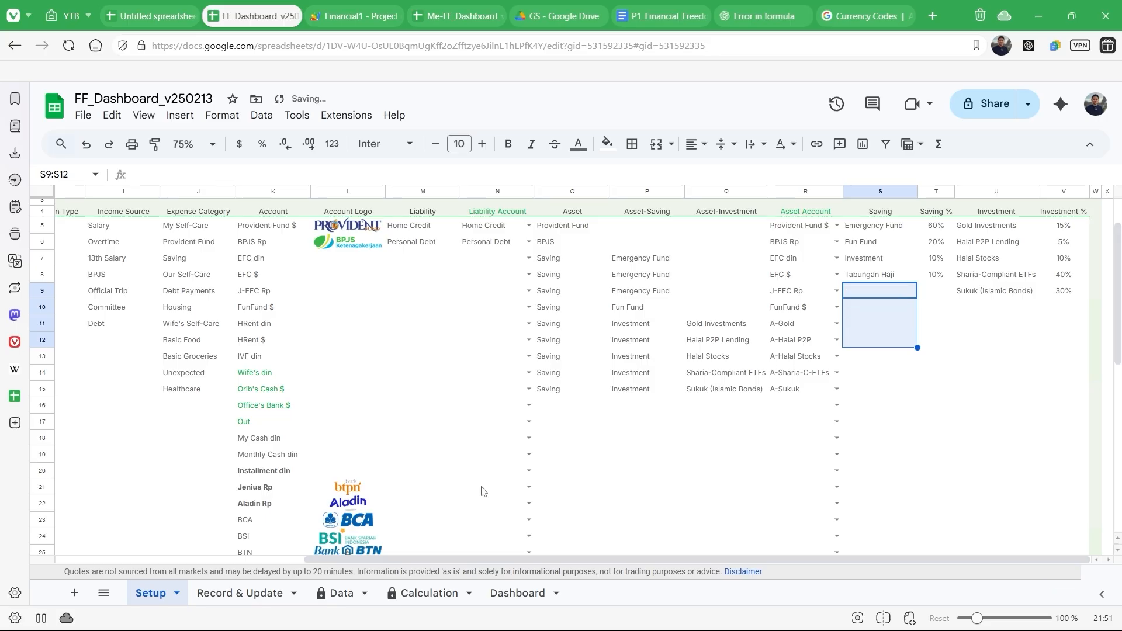
Step: Examine the currency headers $, Rp and din in the Calculation sheet's Balance table
{"action": "left_click", "coordinate": [455, 595]}
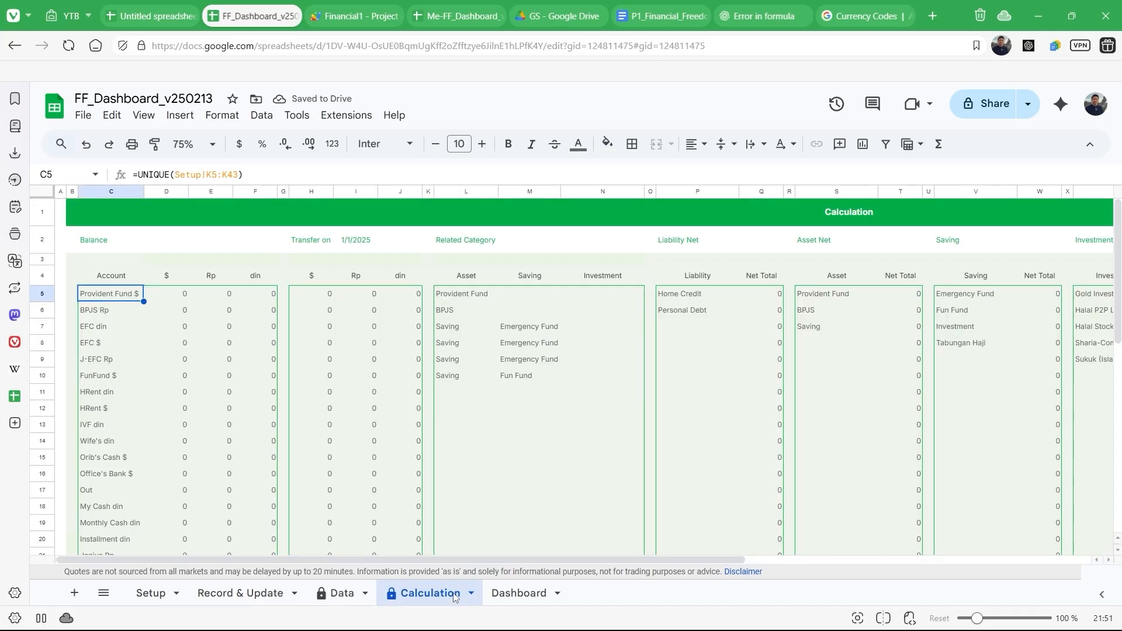
{"action": "scroll", "coordinate": [304, 370], "scroll_direction": "up", "scroll_amount": 2}
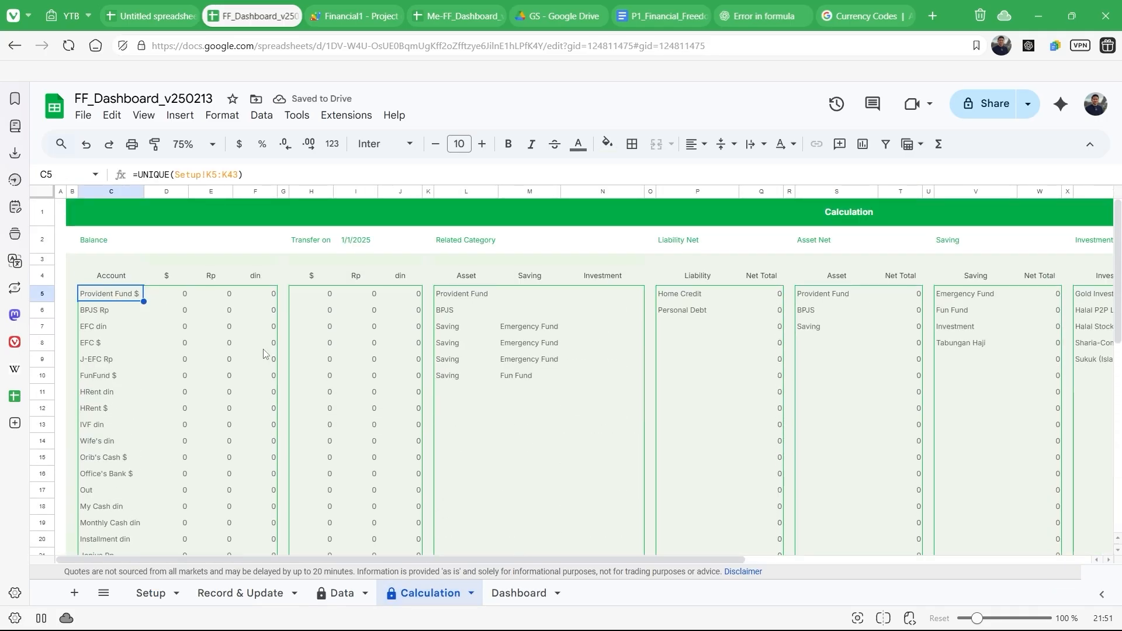
{"action": "left_click", "coordinate": [173, 283]}
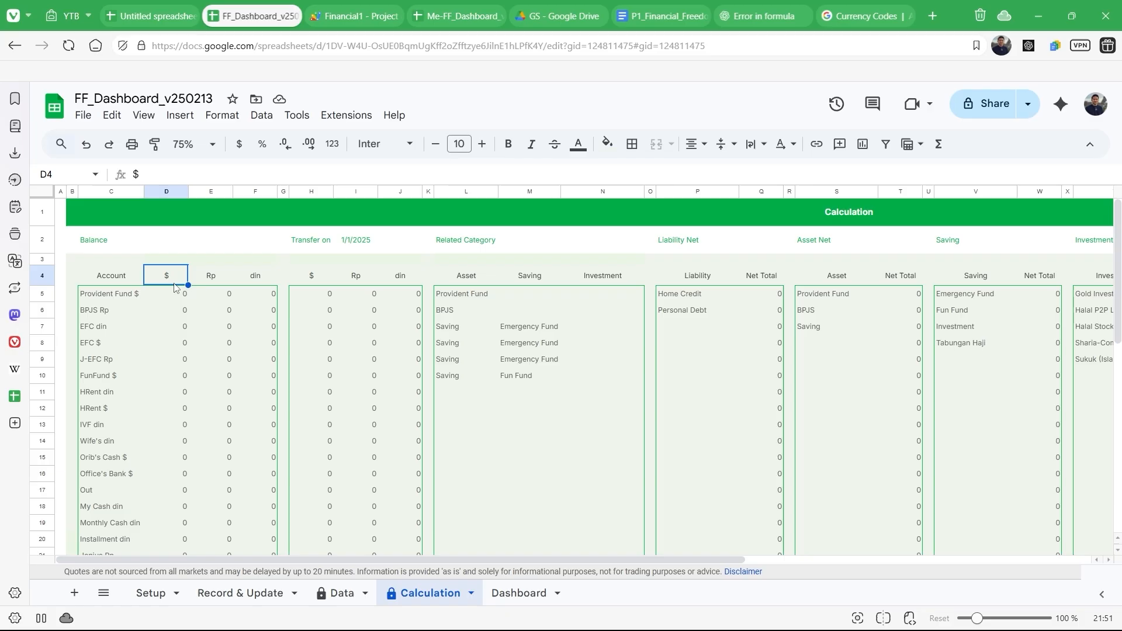
{"action": "left_click", "coordinate": [211, 281]}
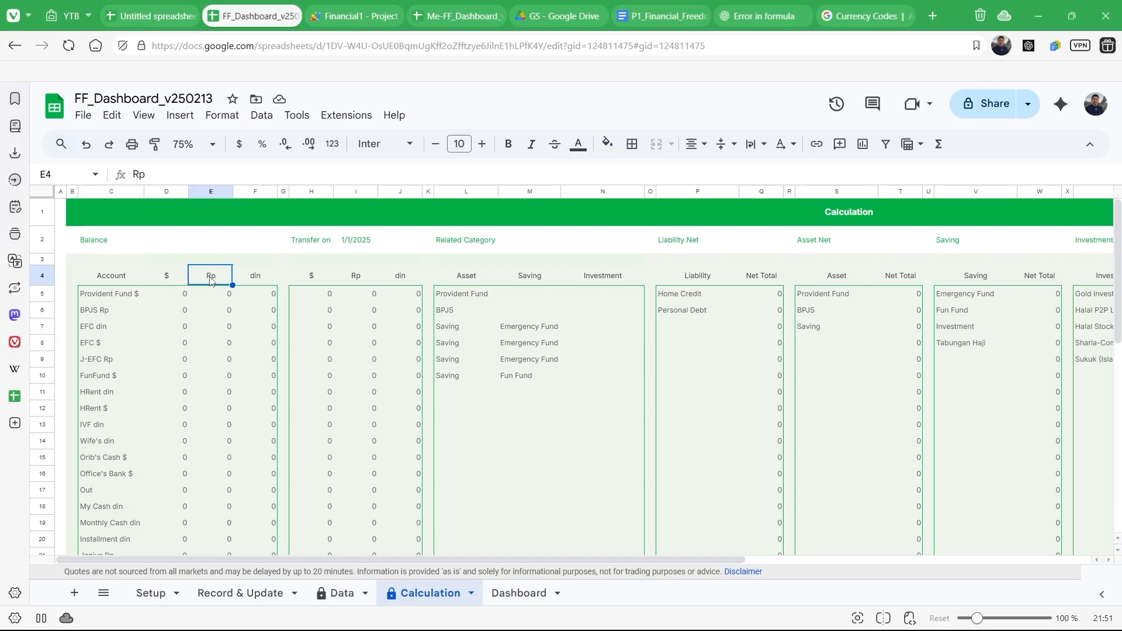
{"action": "left_click", "coordinate": [271, 285]}
Step: Examine the SUMIF balance formulas in the Balance table's $ column from D5 down to D10
{"action": "left_click", "coordinate": [169, 299]}
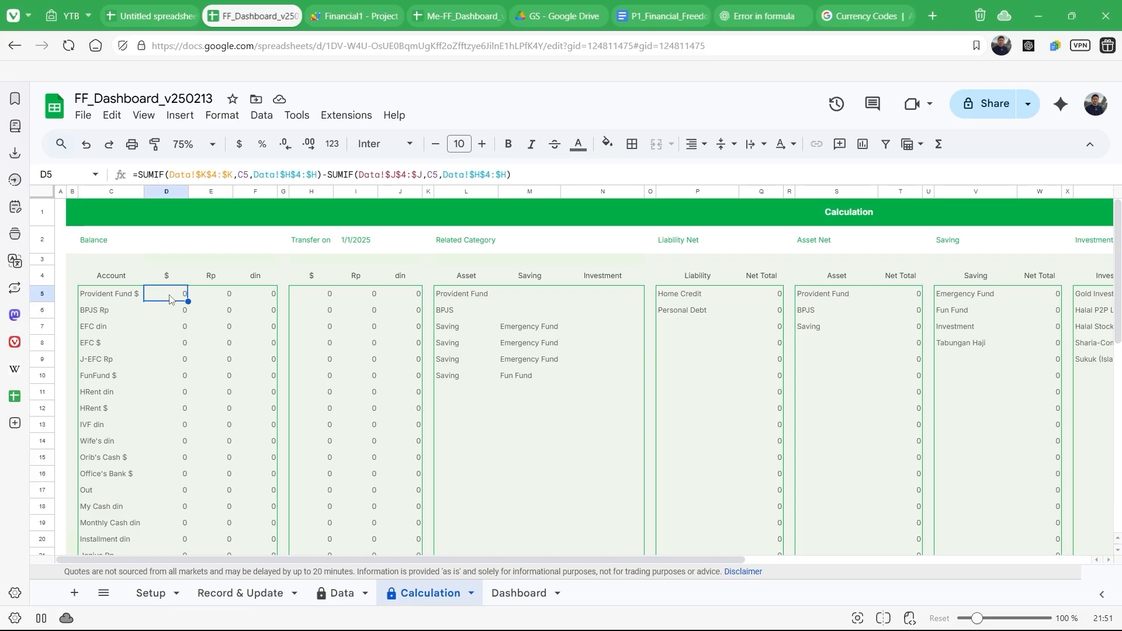
{"action": "key", "text": "Down"}
{"action": "key", "text": "Down"}
{"action": "key", "text": "Down"}
{"action": "key", "text": "Down"}
{"action": "key", "text": "Down"}
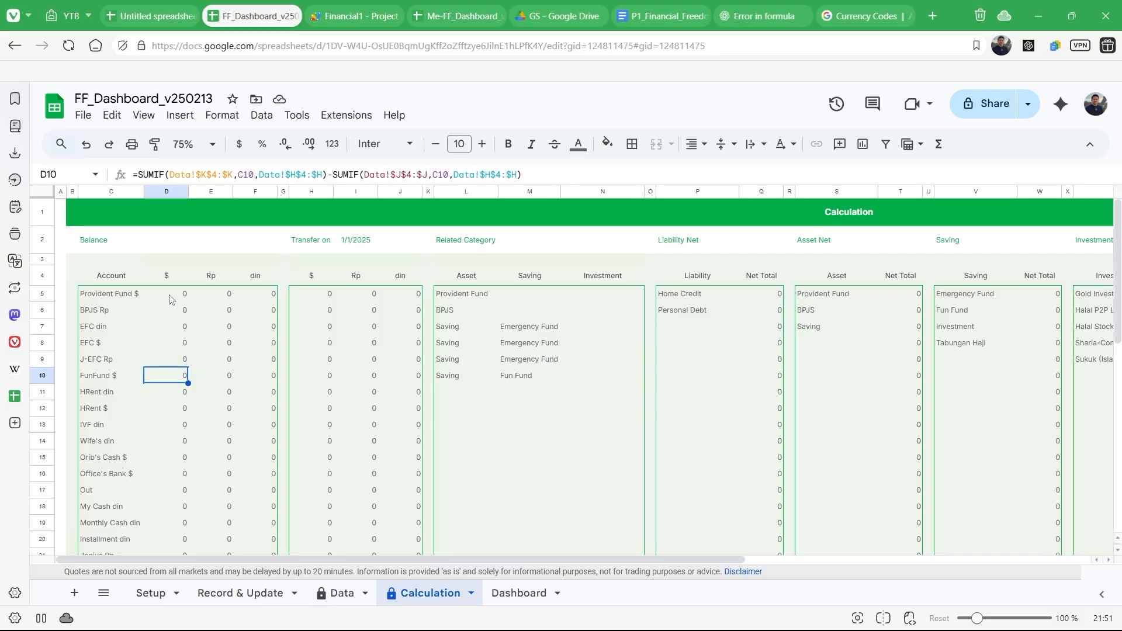
Step: Examine the SUMIF balance formula in D5 and the $ balances down the Calculation sheet's Balance table
{"action": "left_click", "coordinate": [177, 292]}
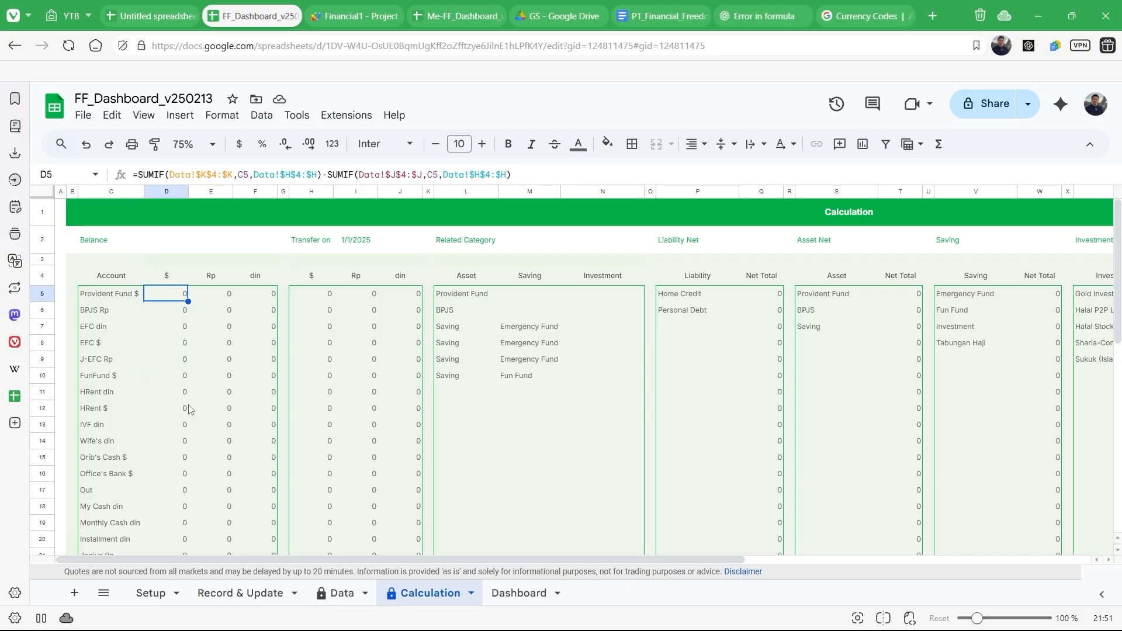
{"action": "scroll", "coordinate": [195, 387], "scroll_direction": "down", "scroll_amount": 8}
{"action": "scroll", "coordinate": [186, 529], "scroll_direction": "up", "scroll_amount": 8}
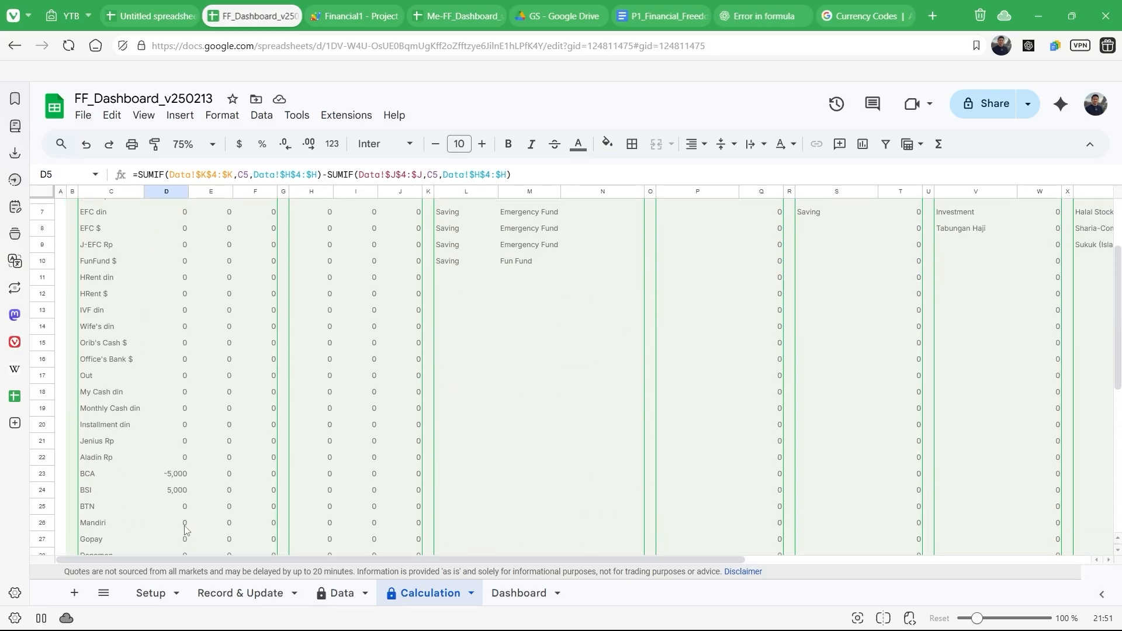
{"action": "left_click", "coordinate": [146, 174]}
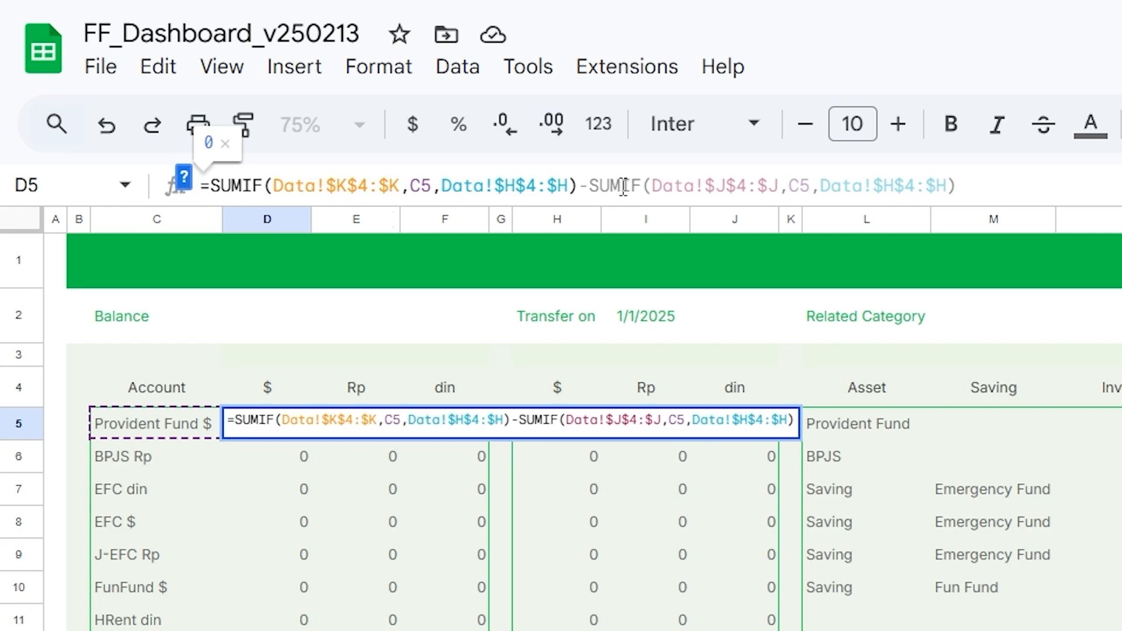
{"action": "key", "text": "Return"}
{"action": "key", "text": "Up"}
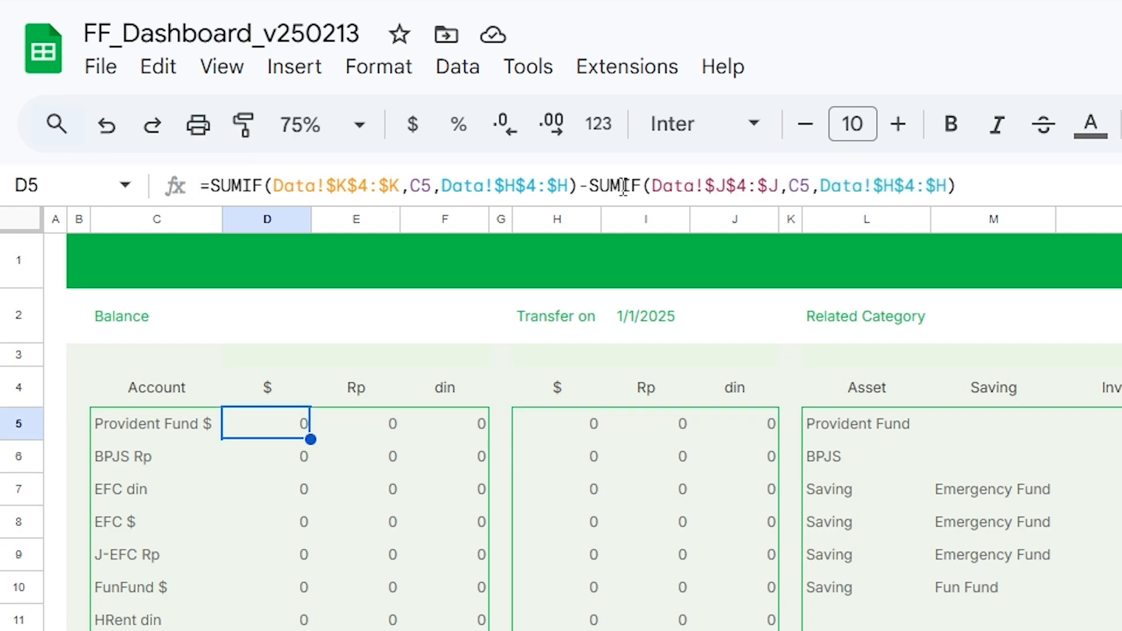
Step: Compare the Rp and din balance formulas in E5 and F5 of the Balance table
{"action": "key", "text": "Right"}
{"action": "key", "text": "Right"}
{"action": "key", "text": "Left"}
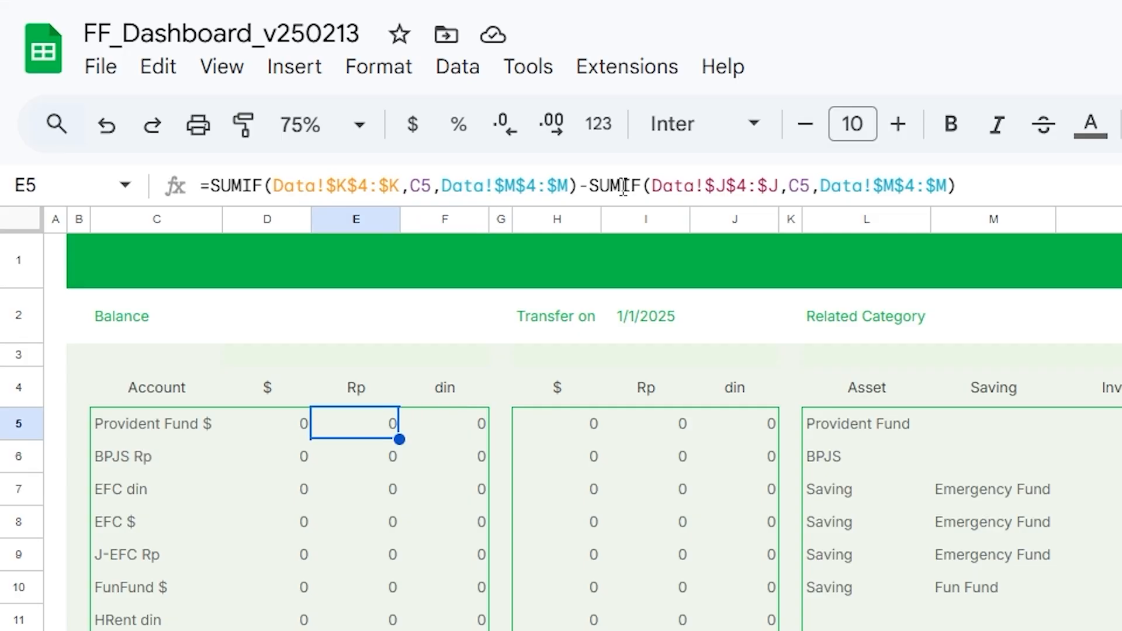
{"action": "key", "text": "Right"}
{"action": "key", "text": "Left"}
{"action": "left_click_drag", "start_coordinate": [362, 430], "coordinate": [461, 429]}
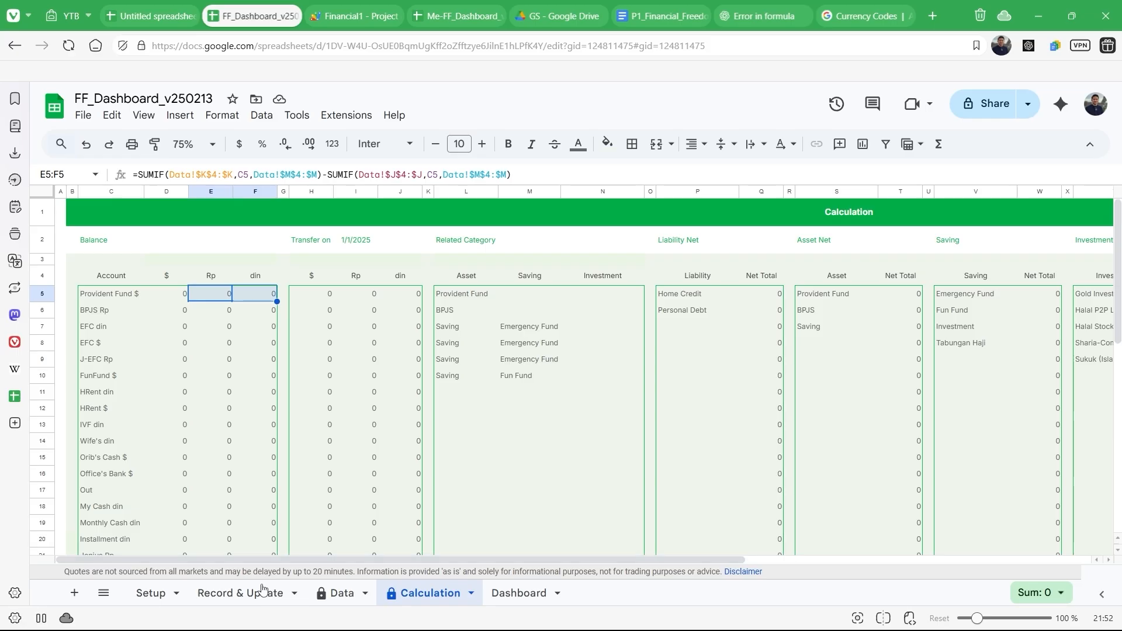
Step: Check the Expected/Budgeted and Description/2nd/3rd entry fields in Record & Update and their matching columns in the Data sheet
{"action": "left_click", "coordinate": [259, 593]}
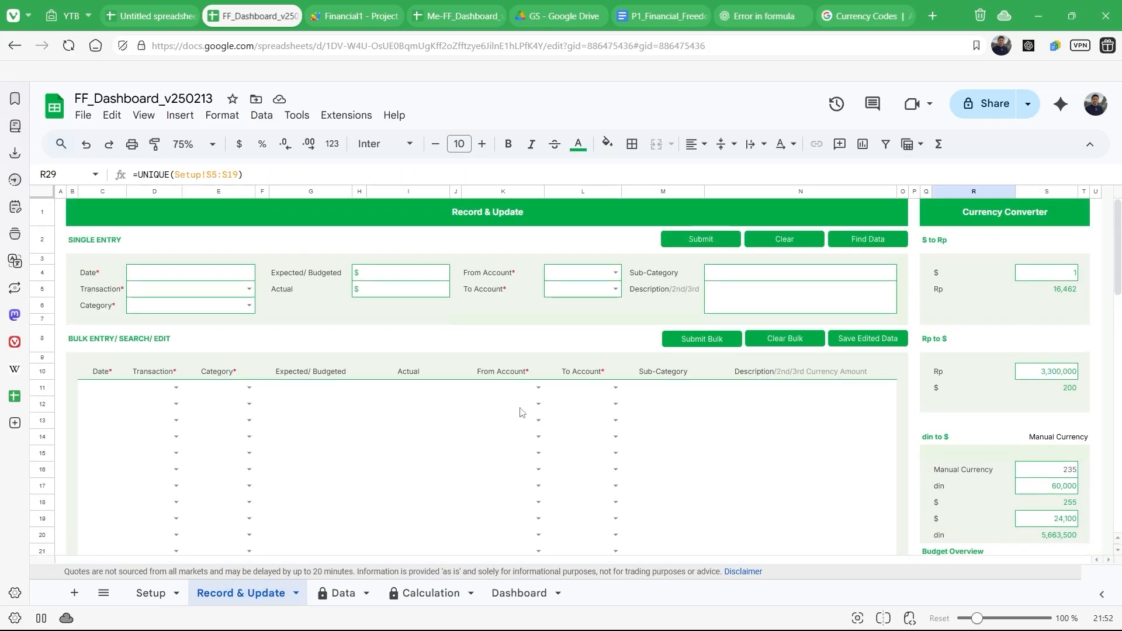
{"action": "left_click", "coordinate": [776, 290]}
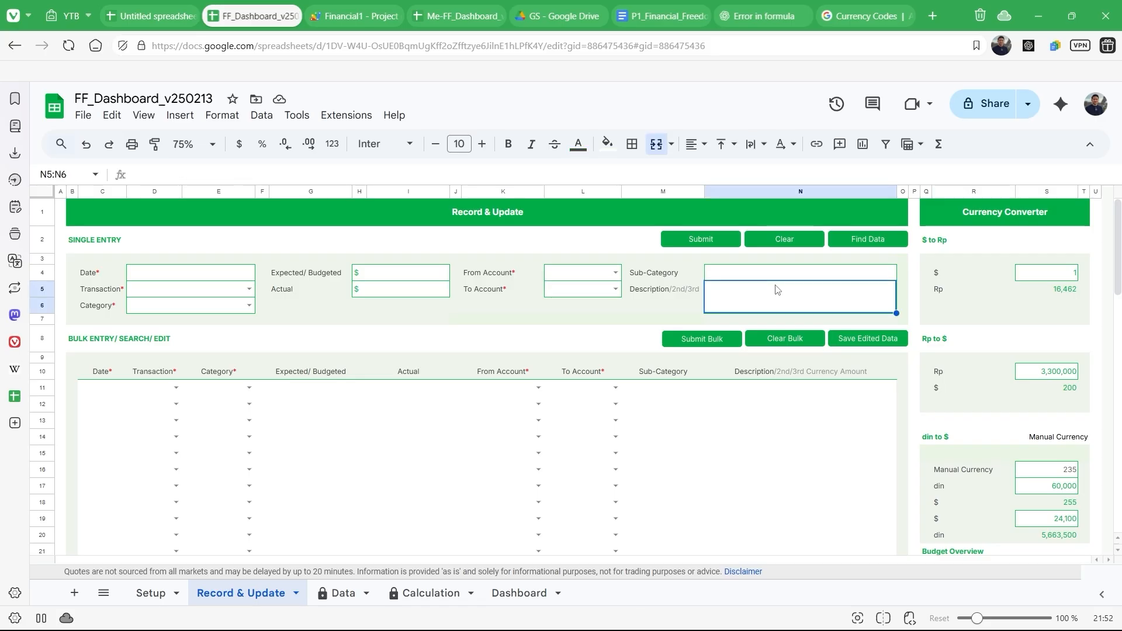
{"action": "left_click", "coordinate": [398, 279]}
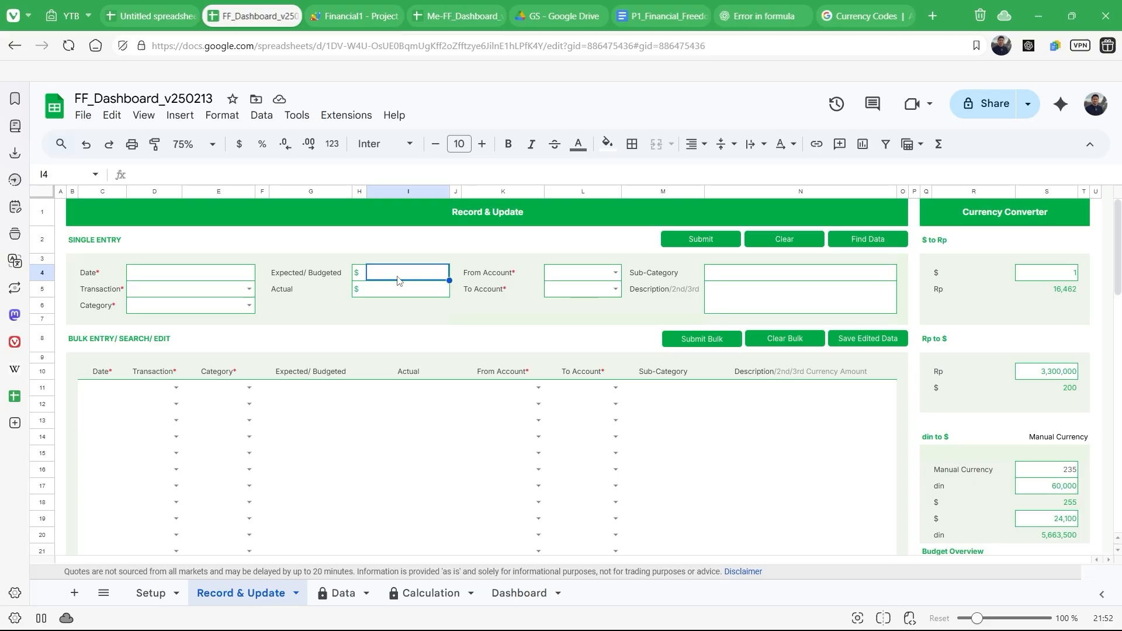
{"action": "left_click", "coordinate": [850, 307]}
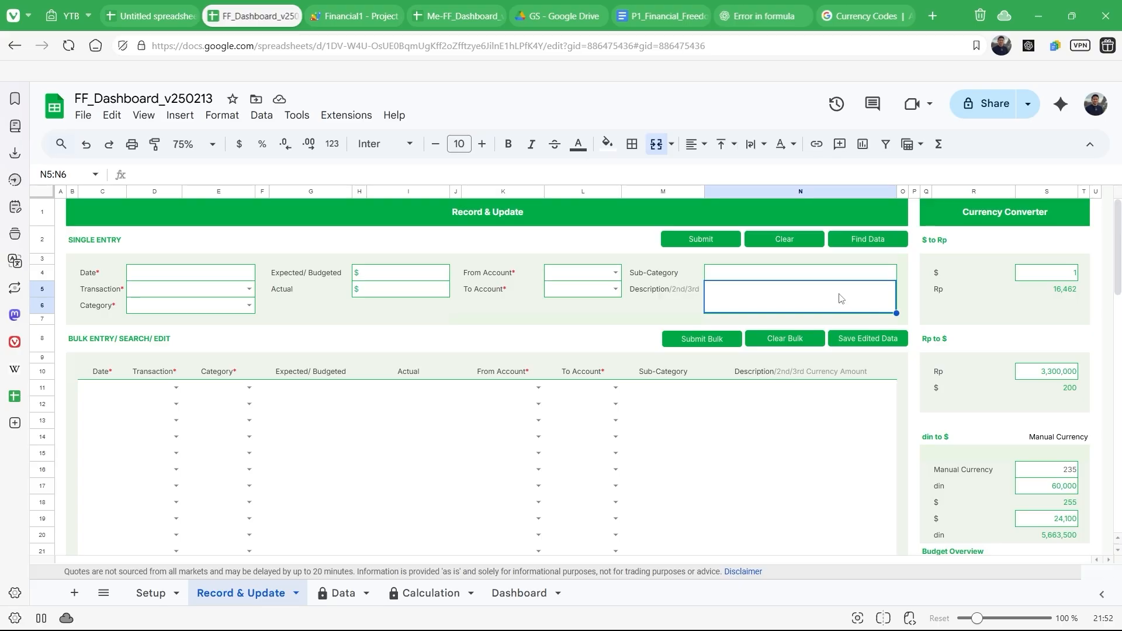
{"action": "left_click", "coordinate": [345, 602]}
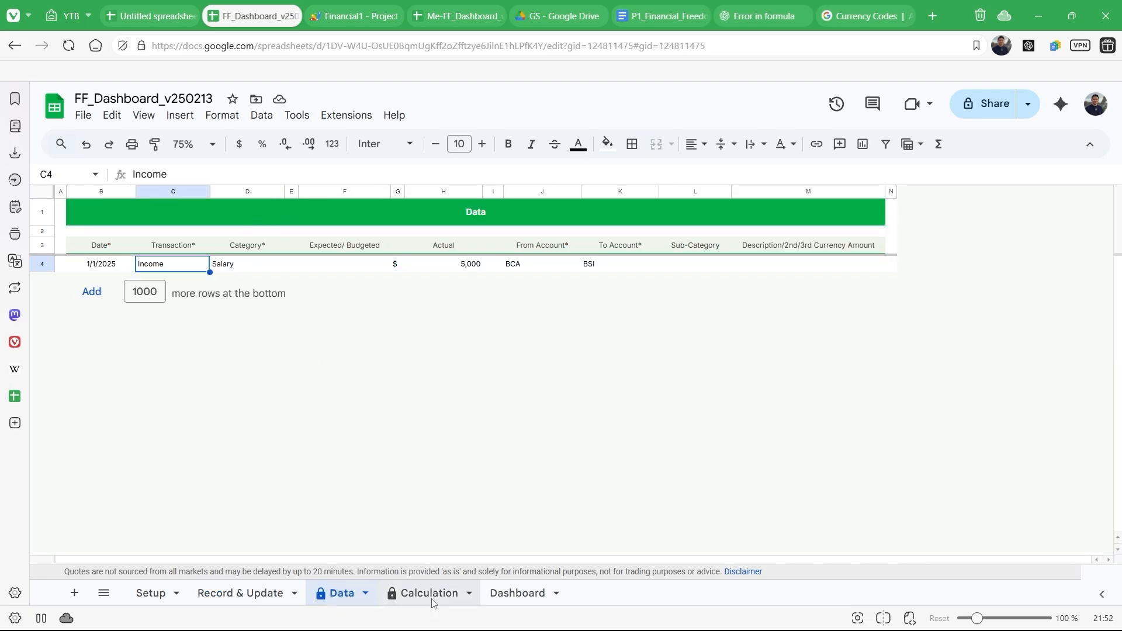
Step: Return to the Calculation sheet and highlight the Transfer on columns H:J and the balance cells D5:F5
{"action": "left_click", "coordinate": [433, 602]}
{"action": "left_click", "coordinate": [261, 301]}
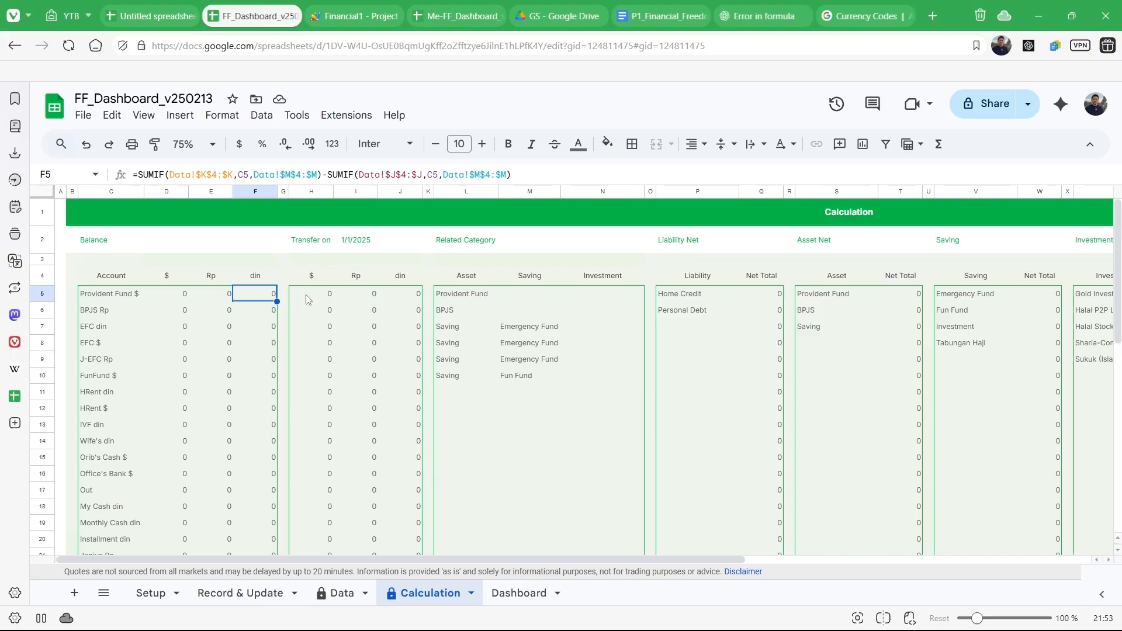
{"action": "left_click_drag", "start_coordinate": [304, 196], "coordinate": [393, 196]}
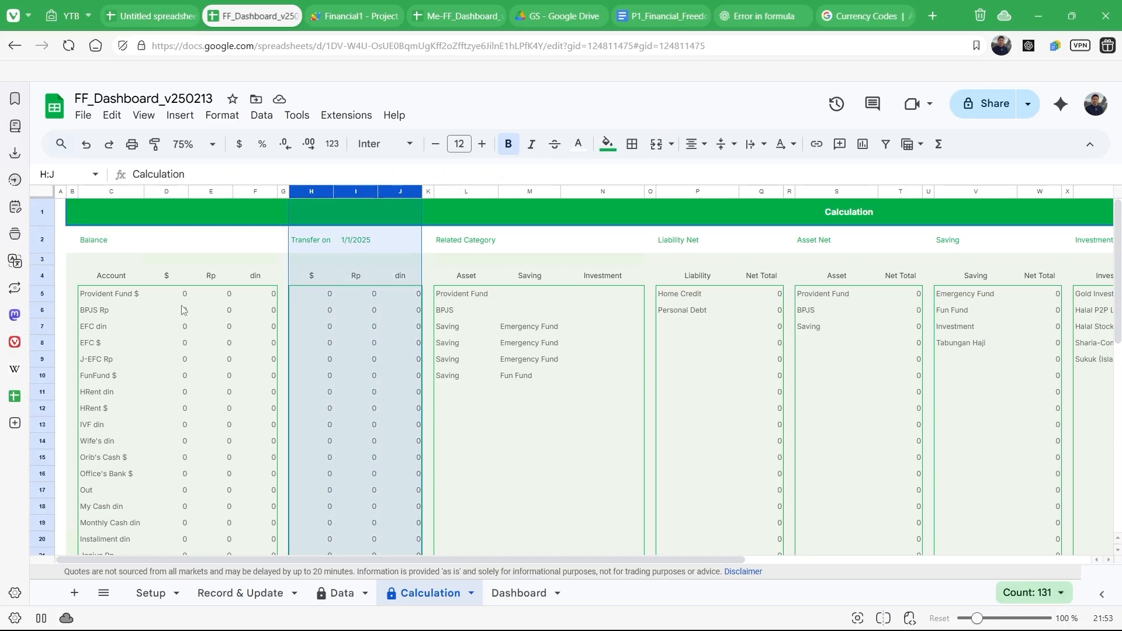
{"action": "left_click_drag", "start_coordinate": [179, 300], "coordinate": [268, 300]}
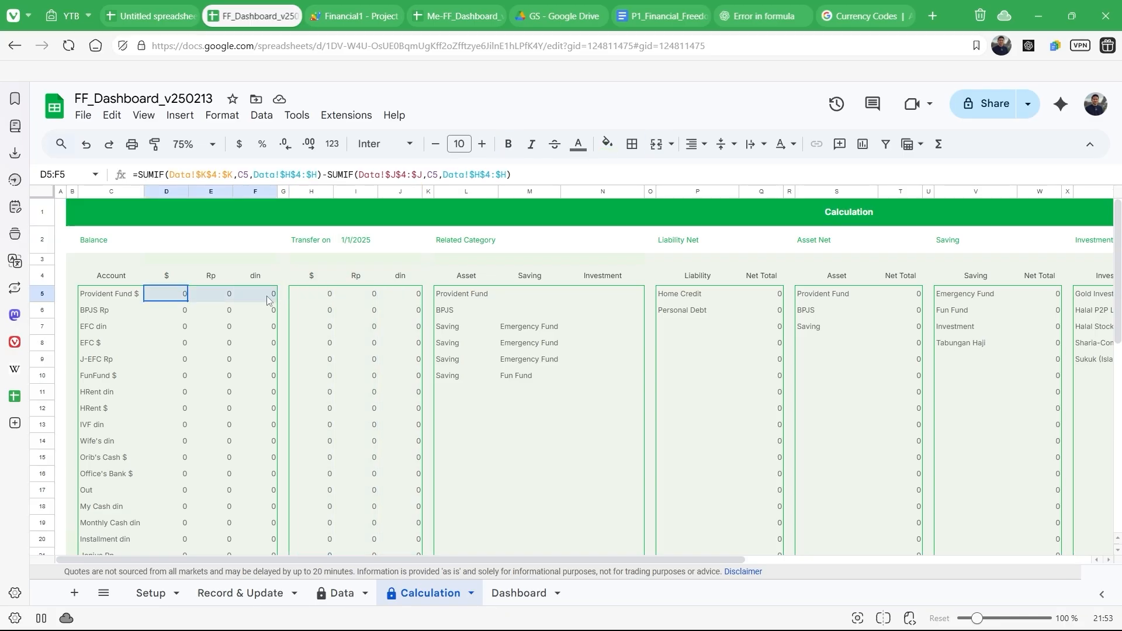
Step: Compare the SUMIF formula in D5 of the $ column with the Rp and din formulas beside it
{"action": "left_click", "coordinate": [154, 302]}
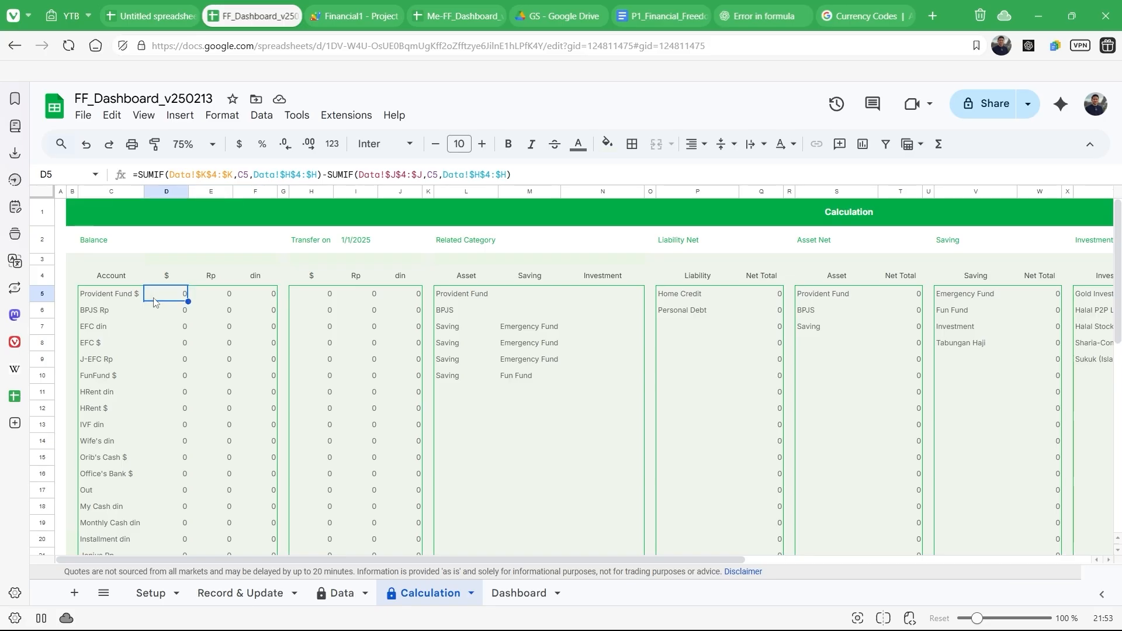
{"action": "key", "text": "Right"}
{"action": "key", "text": "Right"}
{"action": "key", "text": "Left"}
{"action": "key", "text": "Left"}
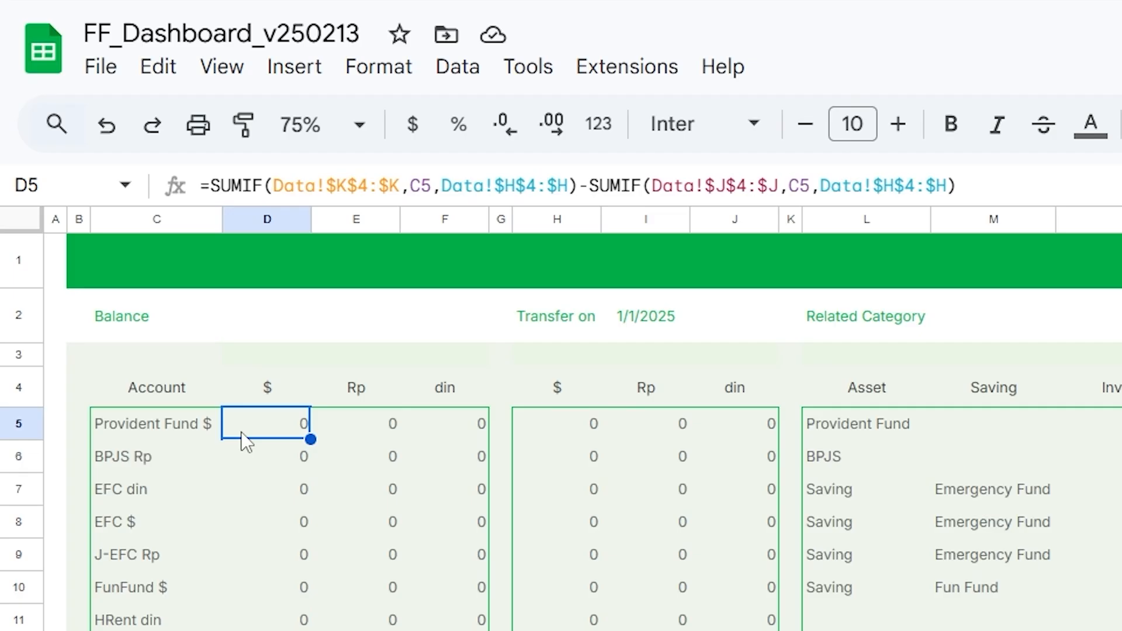
{"action": "key", "text": "Right"}
{"action": "key", "text": "Left"}
{"action": "key", "text": "Right"}
{"action": "key", "text": "Left"}
{"action": "key", "text": "Right"}
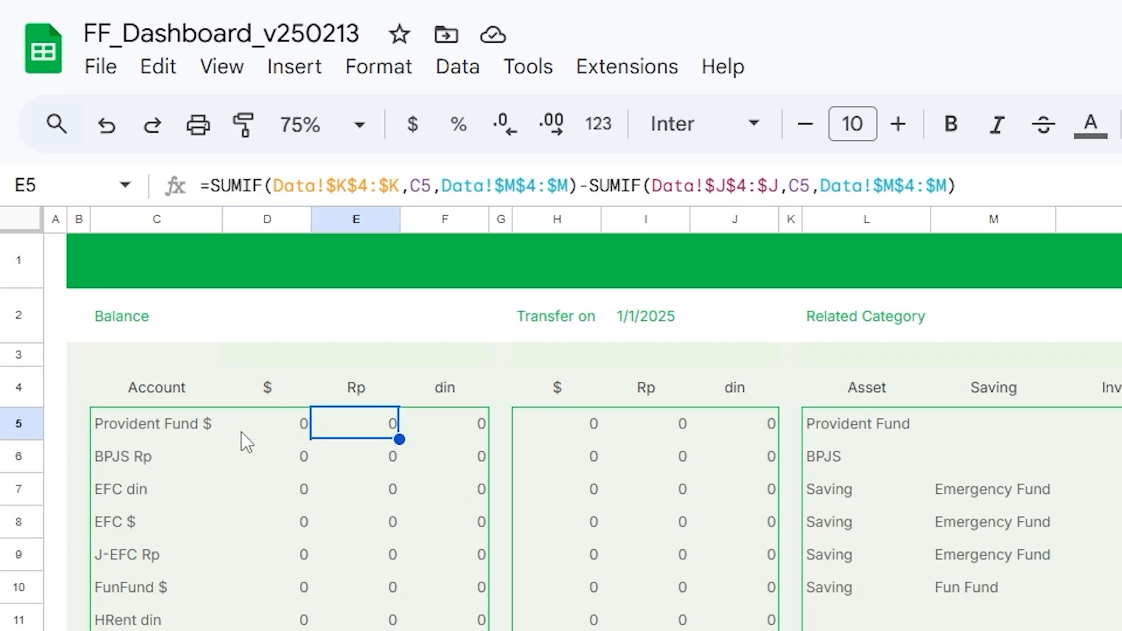
Step: Inspect the Data!$M$4:$M sum ranges in E5's formula, and check the formulas in E7 and F5
{"action": "left_click", "coordinate": [505, 186]}
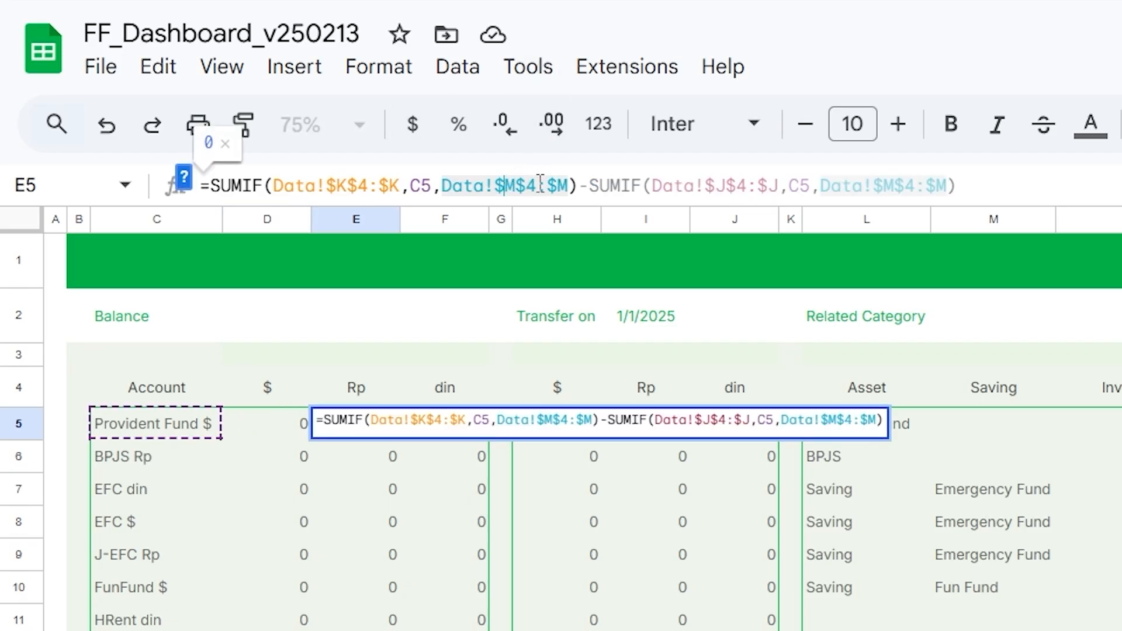
{"action": "left_click", "coordinate": [906, 186]}
{"action": "left_click", "coordinate": [350, 497]}
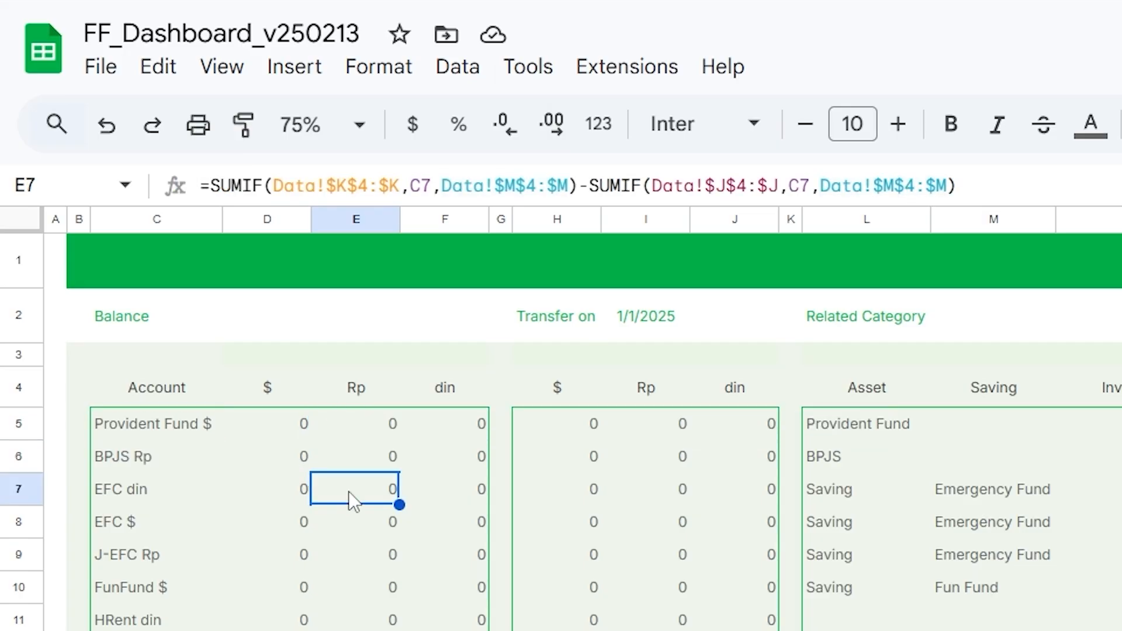
{"action": "left_click", "coordinate": [468, 433]}
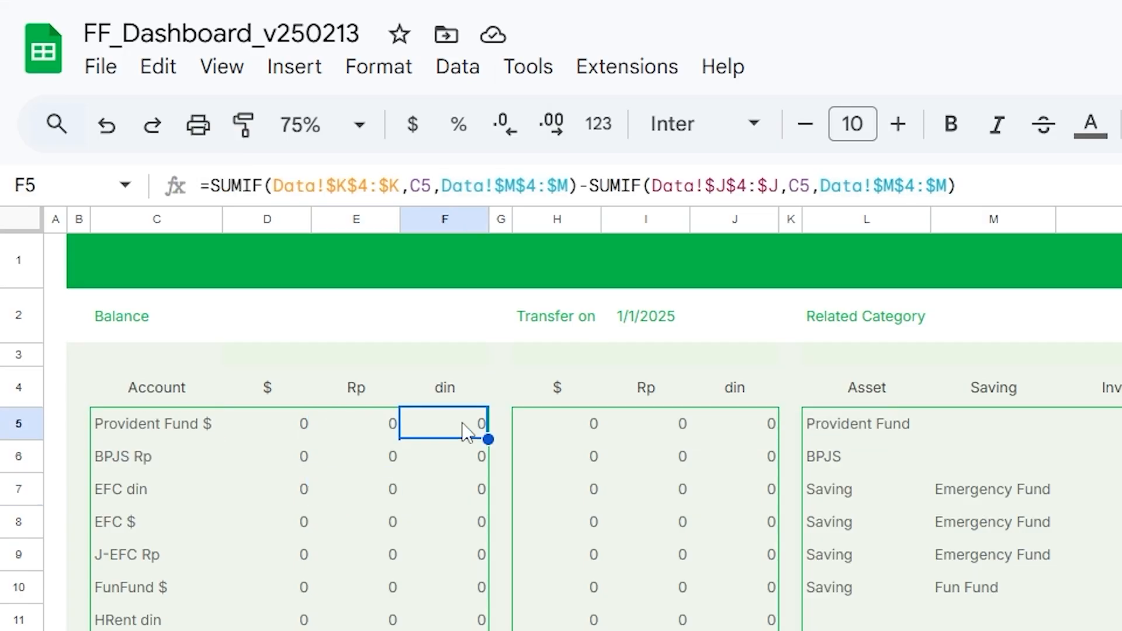
Step: Highlight the Data!$K$4:$K criteria range in D5's SUMIF formula, leaving the formula as it is
{"action": "key", "text": "Left"}
{"action": "key", "text": "Left"}
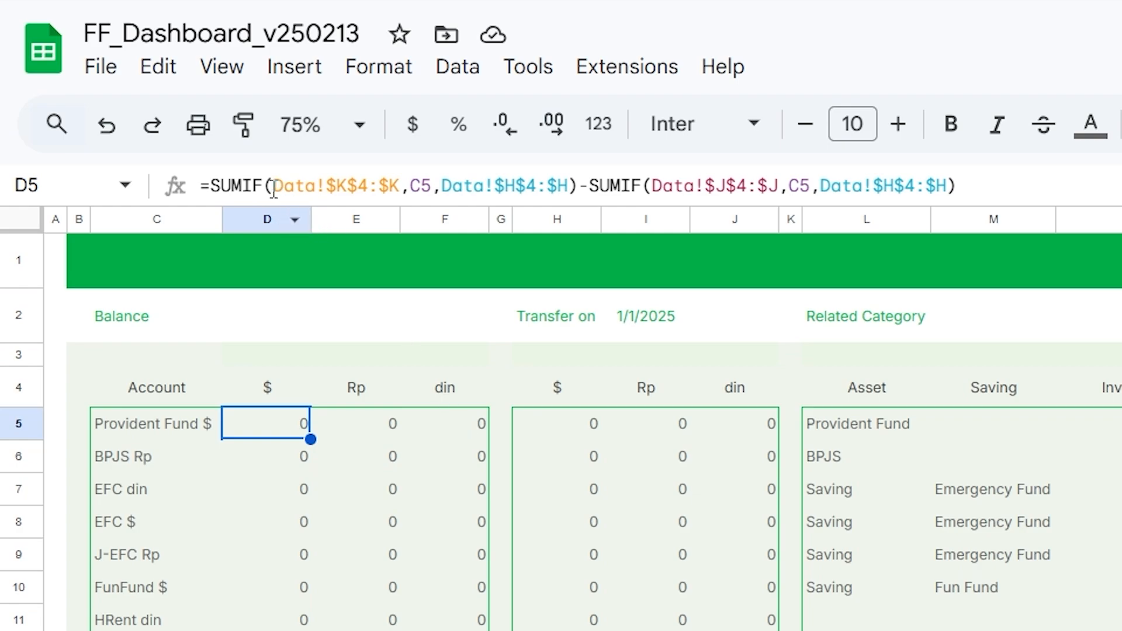
{"action": "left_click_drag", "start_coordinate": [274, 186], "coordinate": [399, 186]}
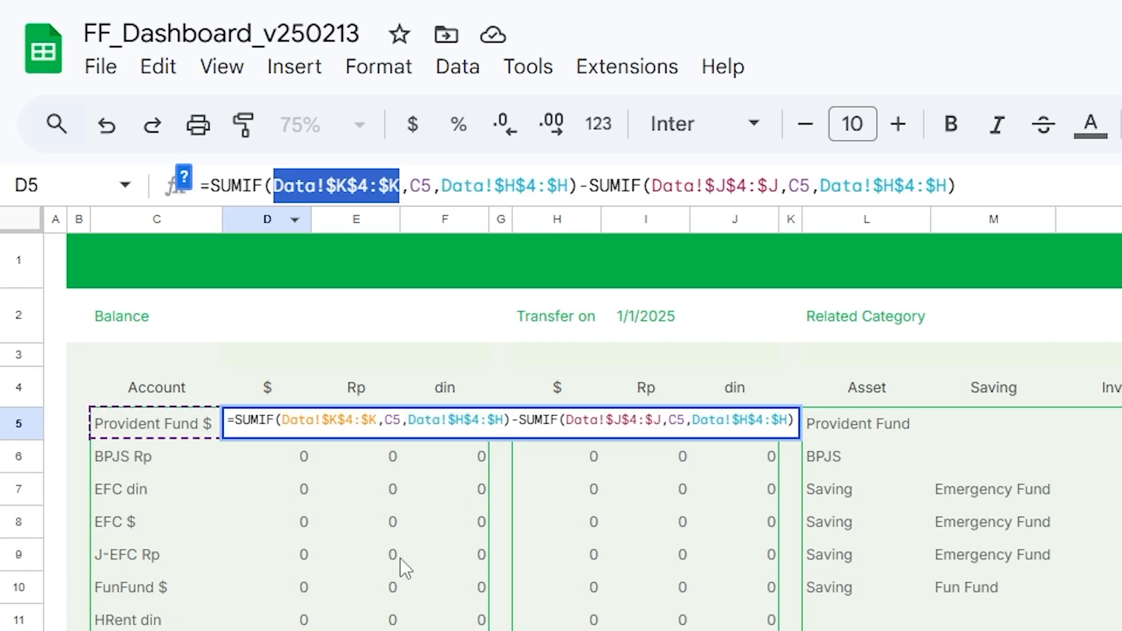
{"action": "key", "text": "Return"}
Step: Copy the $, Rp and din balance formulas in D5:F5 and select D6 as the paste destination
{"action": "key", "text": "Up"}
{"action": "key", "text": "shift+Right"}
{"action": "key", "text": "shift+Right"}
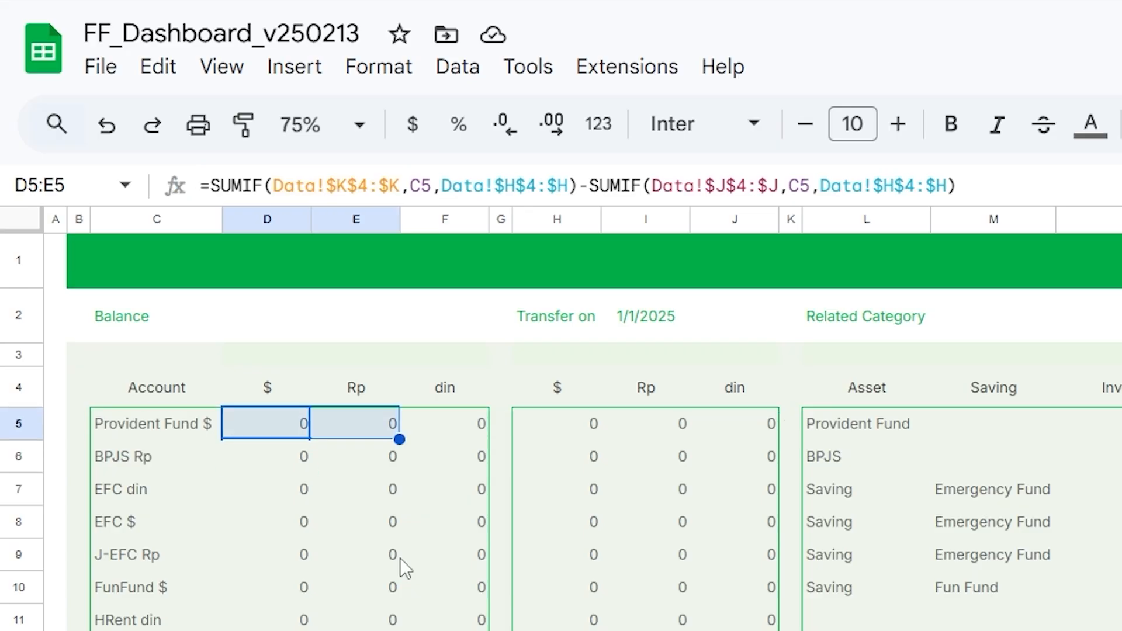
{"action": "key", "text": "ctrl+c"}
{"action": "key", "text": "Down"}
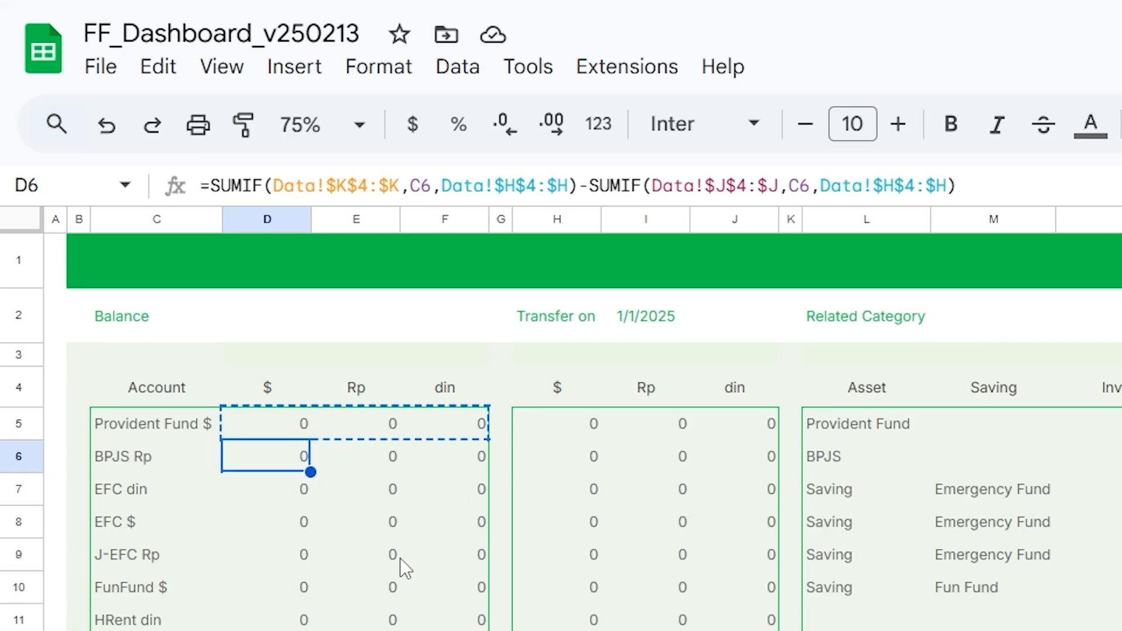
Step: Examine the C5 criterion in both SUMIF parts of the Provident Fund $ balance formula in D5
{"action": "left_click", "coordinate": [263, 425]}
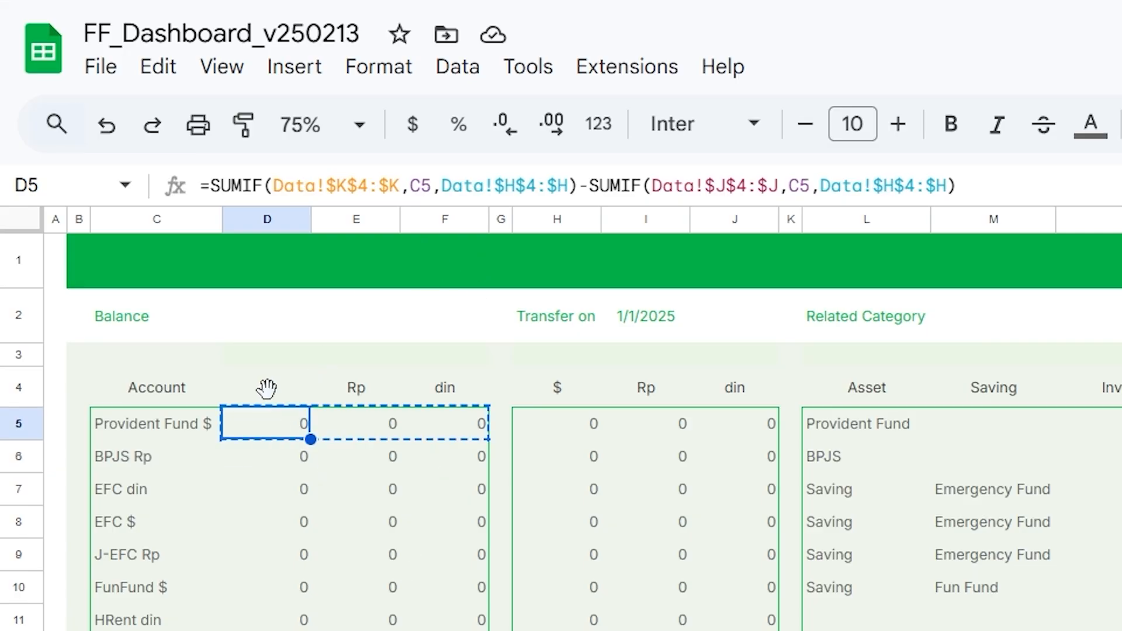
{"action": "double_click", "coordinate": [420, 185]}
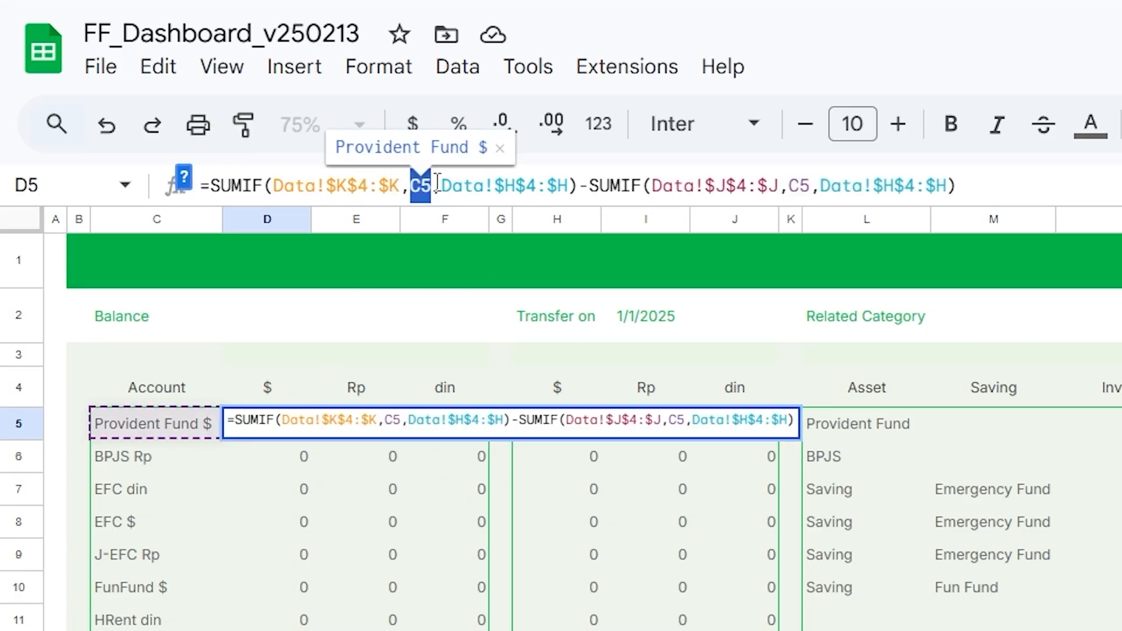
{"action": "left_click_drag", "start_coordinate": [790, 186], "coordinate": [817, 182]}
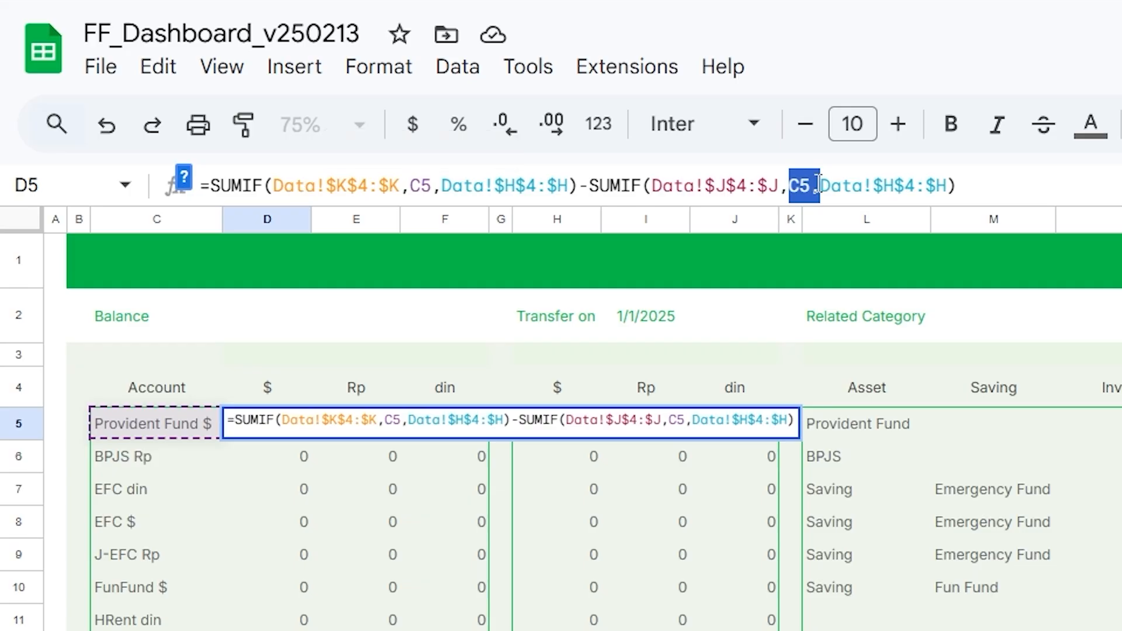
{"action": "key", "text": "Return"}
{"action": "key", "text": "Up"}
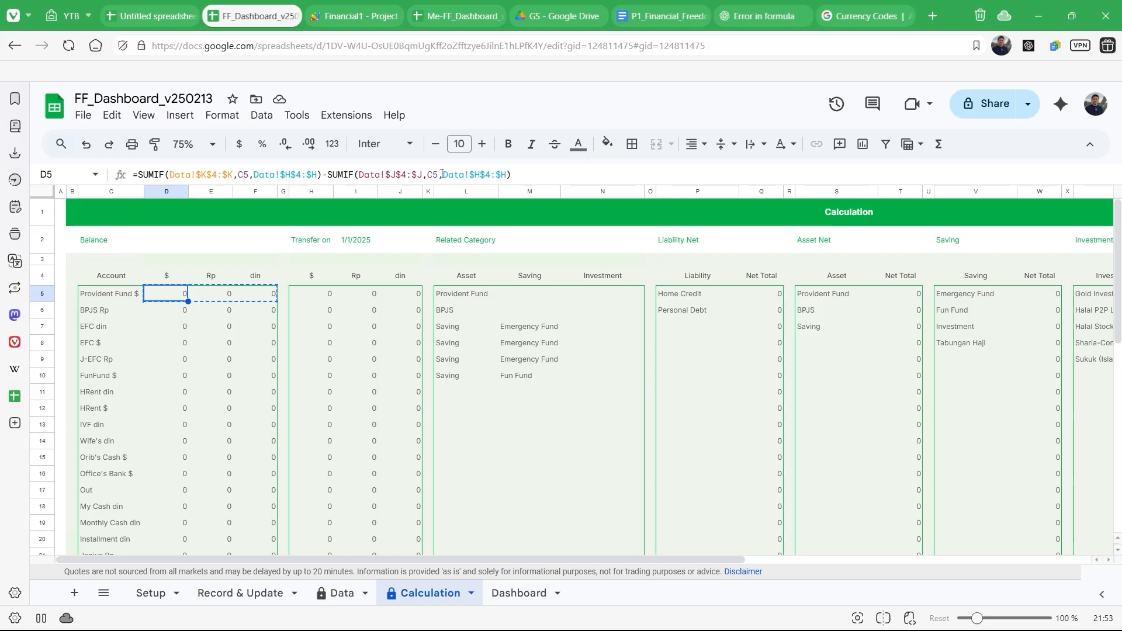
Step: Review the dollar balance formulas of the accounts directly below Provident Fund $ and return to D5
{"action": "key", "text": "Down"}
{"action": "key", "text": "Down"}
{"action": "key", "text": "Down"}
{"action": "key", "text": "Down"}
{"action": "key", "text": "Up"}
{"action": "key", "text": "Up"}
{"action": "key", "text": "Up"}
{"action": "key", "text": "Up"}
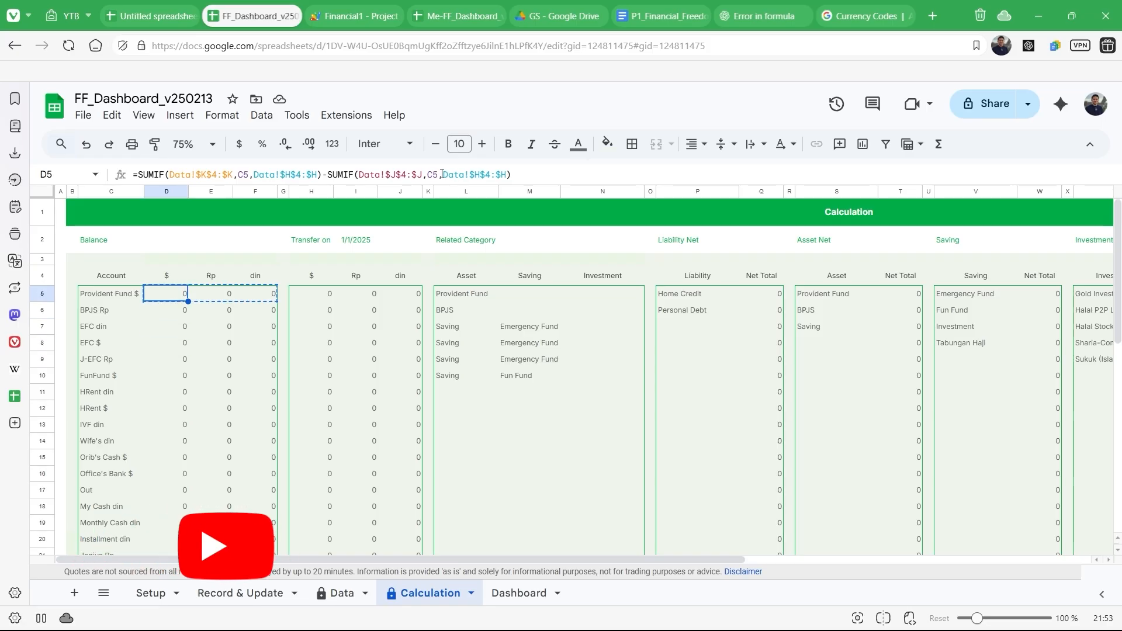
Step: Examine the whole SUMIFS formula in H5 of the Transfer on block
{"action": "key", "text": "Right"}
{"action": "key", "text": "Right"}
{"action": "key", "text": "Right"}
{"action": "key", "text": "Right"}
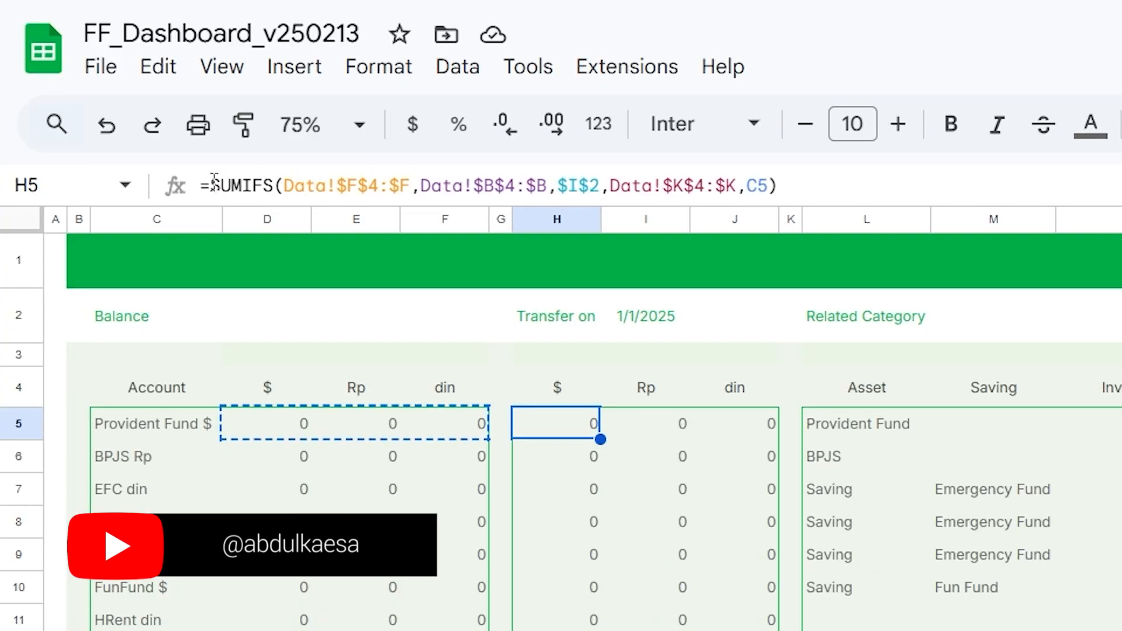
{"action": "left_click_drag", "start_coordinate": [211, 186], "coordinate": [778, 211]}
{"action": "key", "text": "Return"}
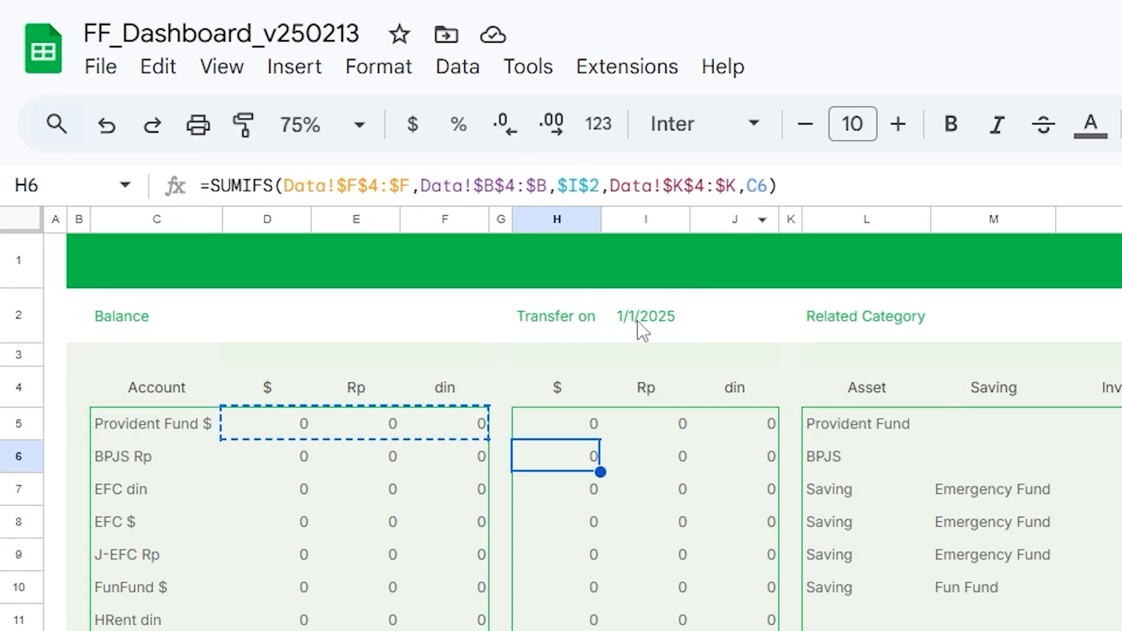
{"action": "left_click", "coordinate": [556, 435]}
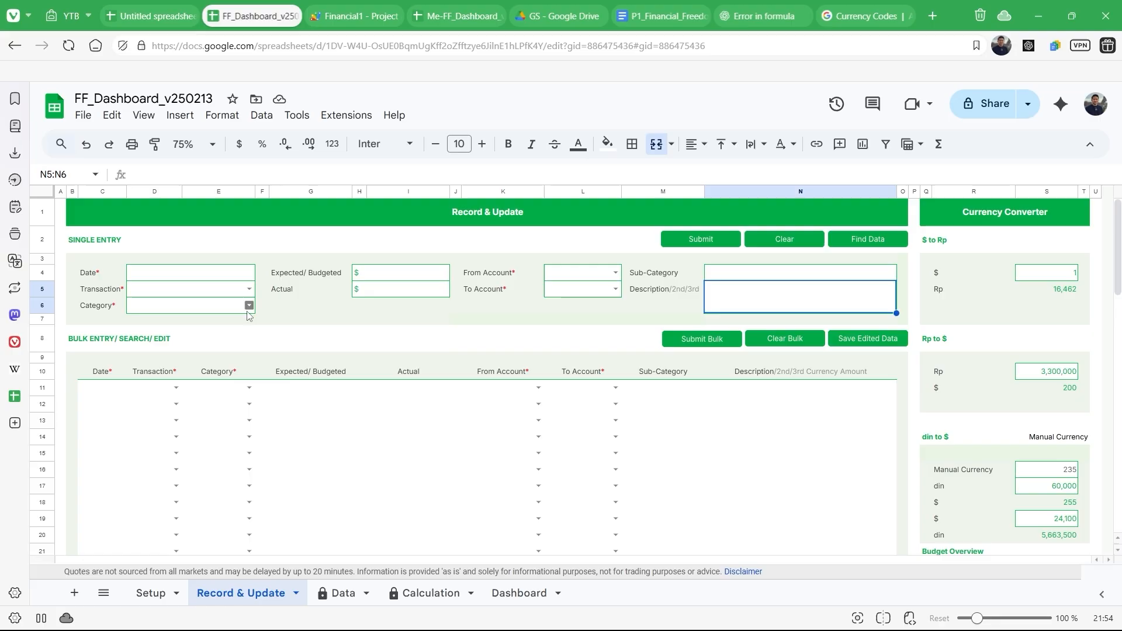
Step: Set the single-entry transaction type to Transfer on the Record & Update sheet and return to the Calculation sheet
{"action": "left_click", "coordinate": [248, 307]}
{"action": "left_click", "coordinate": [249, 289]}
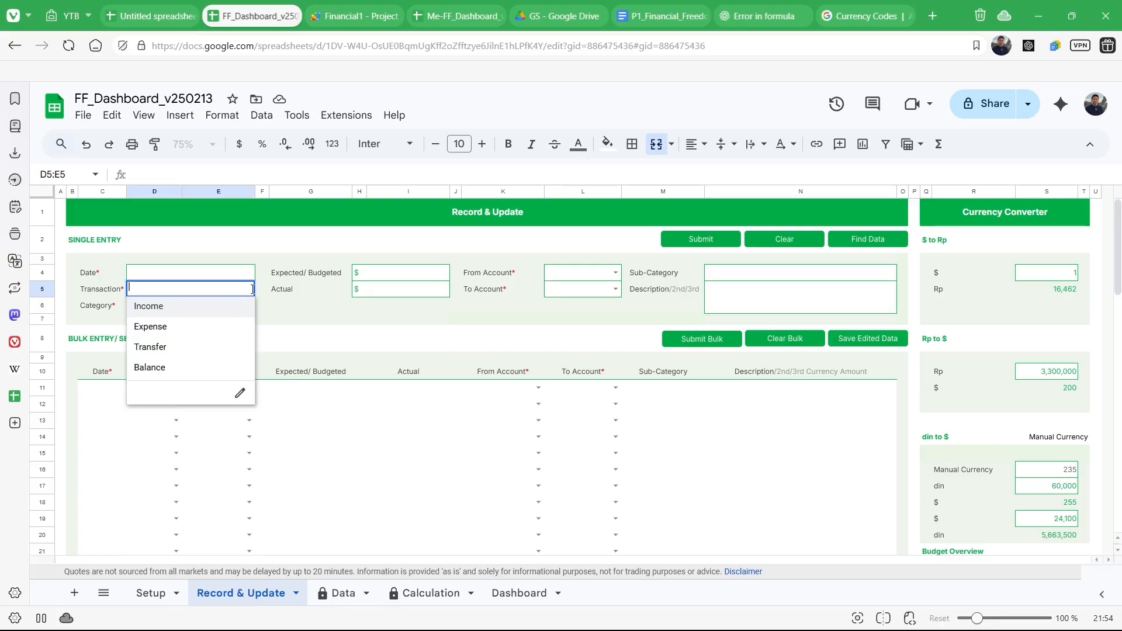
{"action": "left_click", "coordinate": [219, 351]}
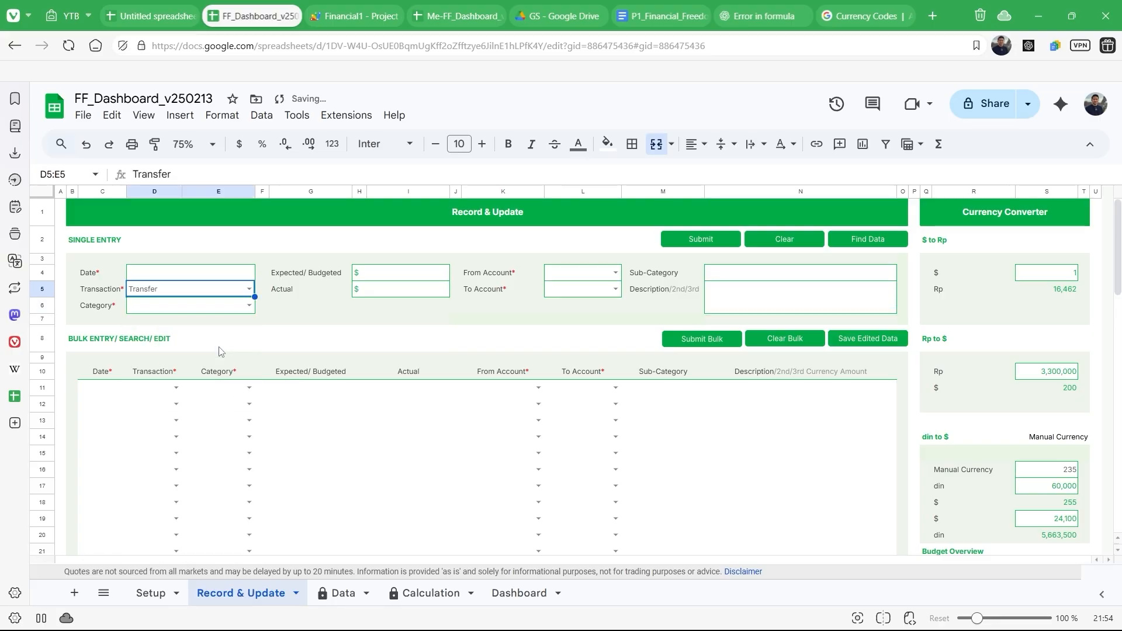
{"action": "left_click", "coordinate": [441, 594]}
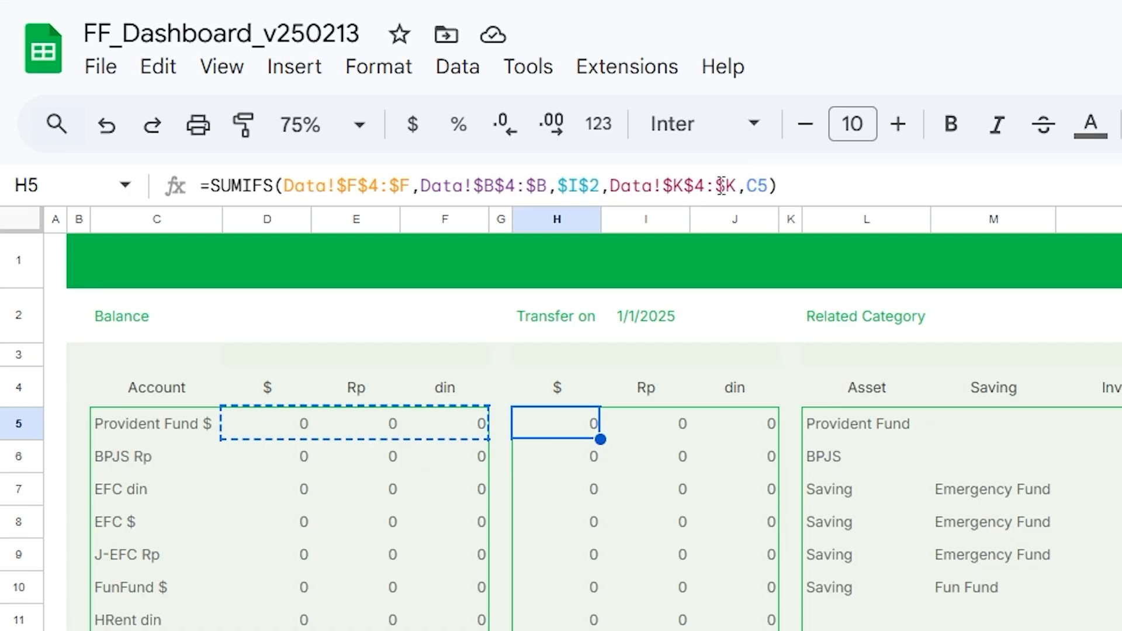
Step: Read the SUMIFS help for H5's formula, focusing on the sum_range and criteria_range1 arguments
{"action": "left_click", "coordinate": [278, 186]}
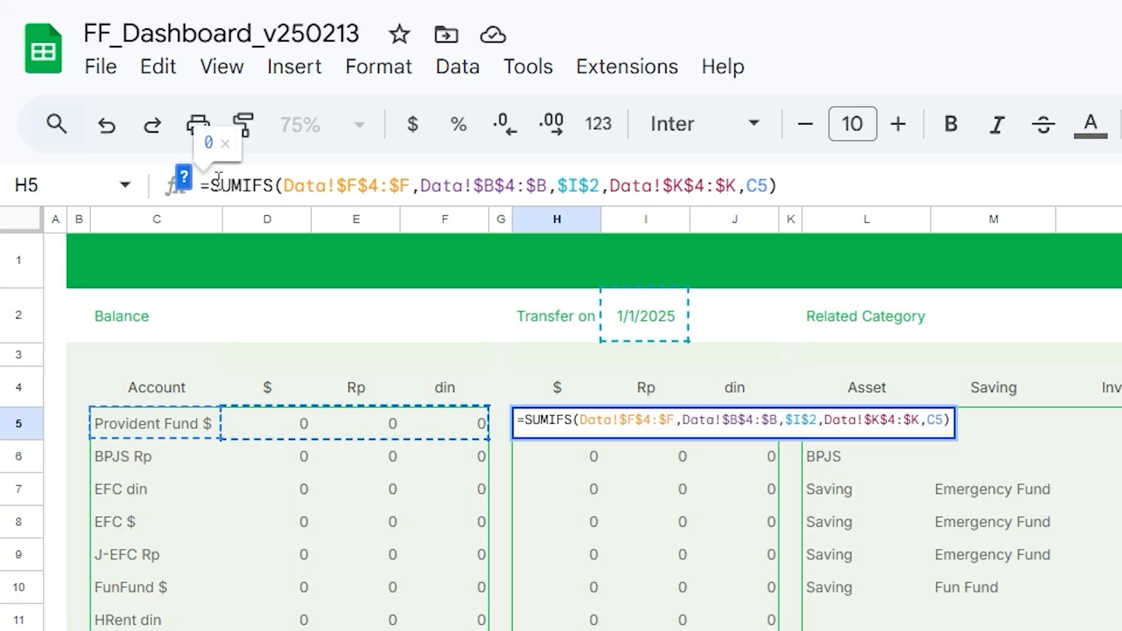
{"action": "left_click", "coordinate": [184, 186]}
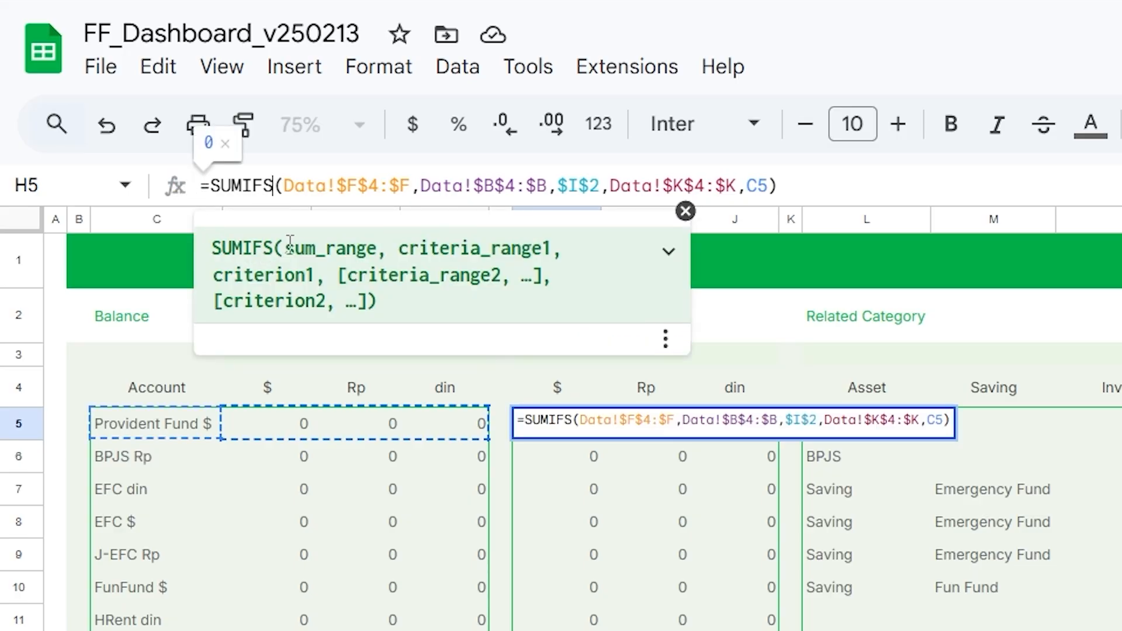
{"action": "left_click_drag", "start_coordinate": [290, 242], "coordinate": [375, 251]}
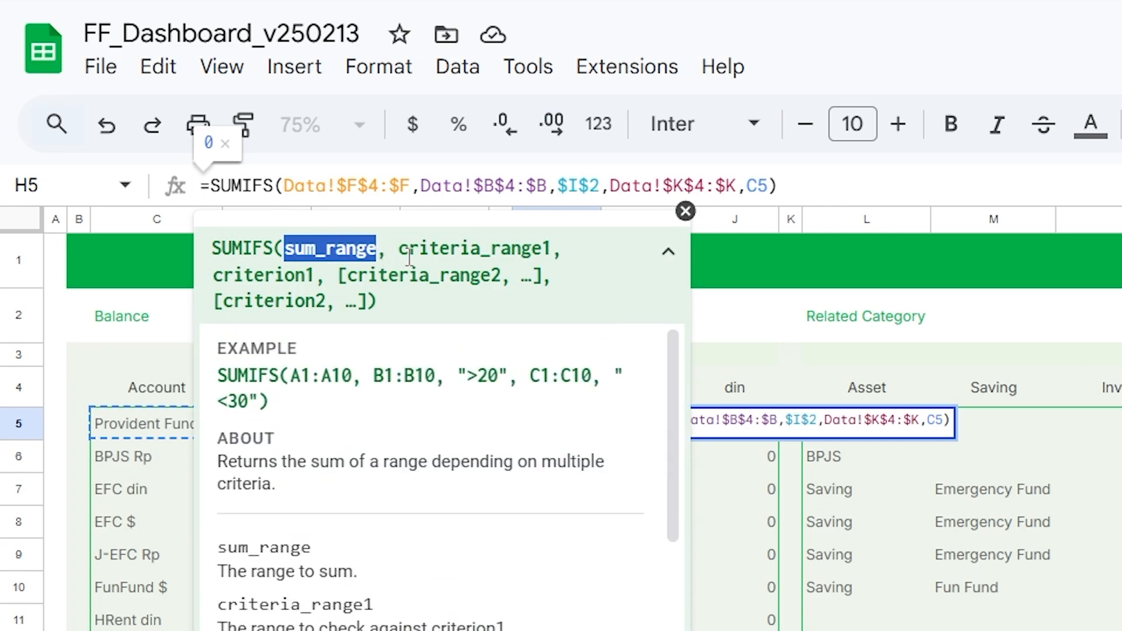
{"action": "left_click_drag", "start_coordinate": [399, 249], "coordinate": [567, 234]}
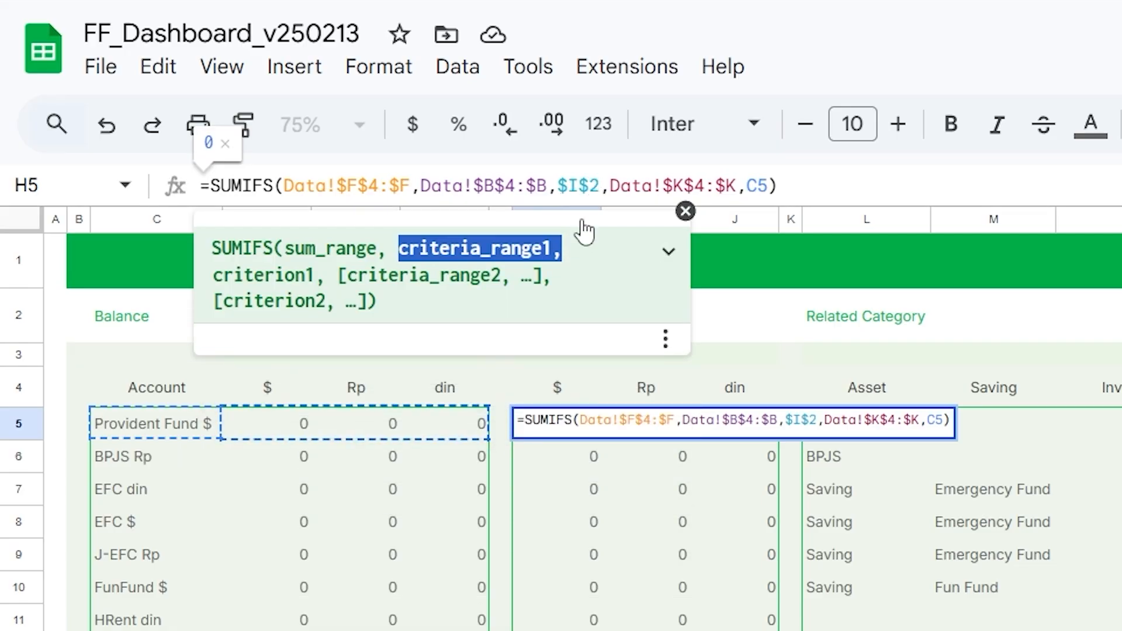
{"action": "left_click", "coordinate": [535, 343]}
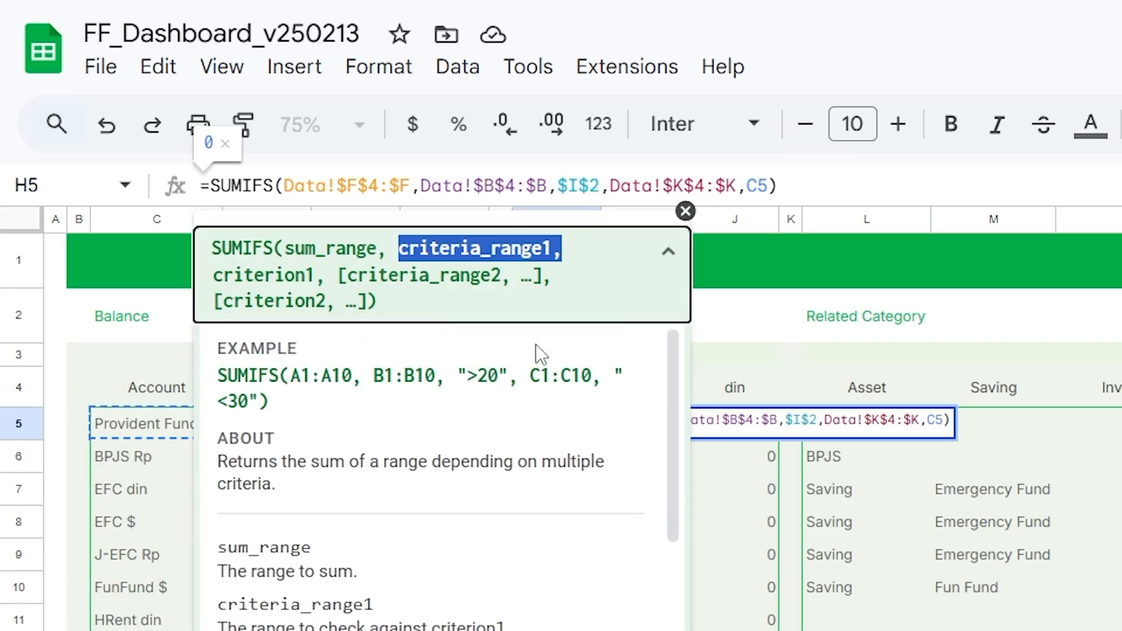
{"action": "left_click", "coordinate": [738, 295]}
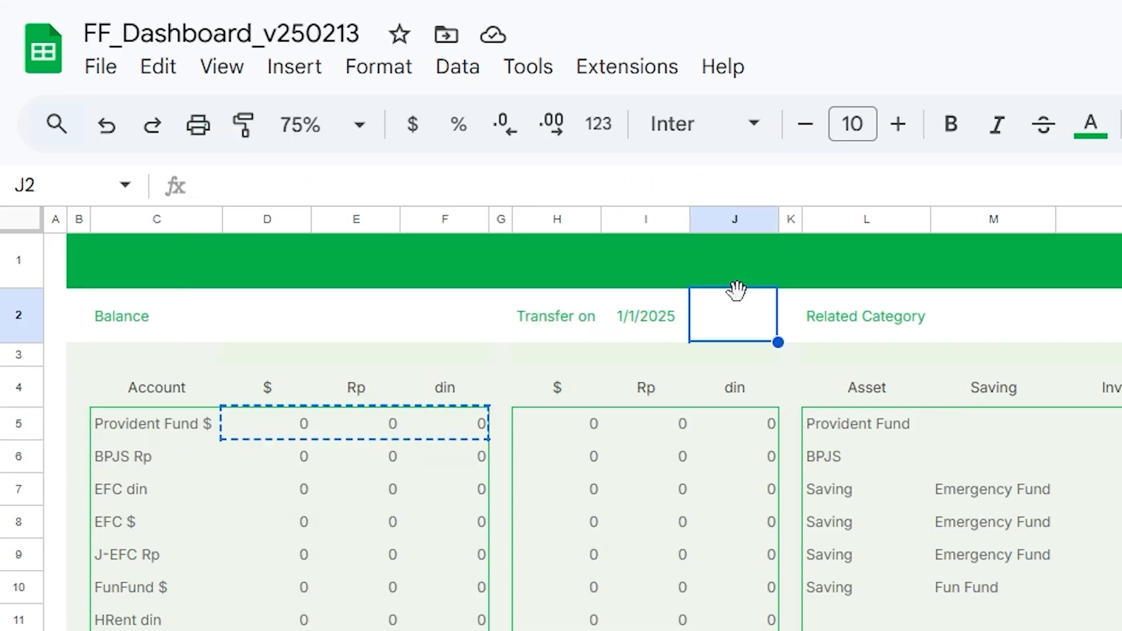
Step: Examine the second criteria range Data!$K$4:$K and its criterion C5 in H5's SUMIFS formula, and dismiss the function help
{"action": "left_click", "coordinate": [569, 424]}
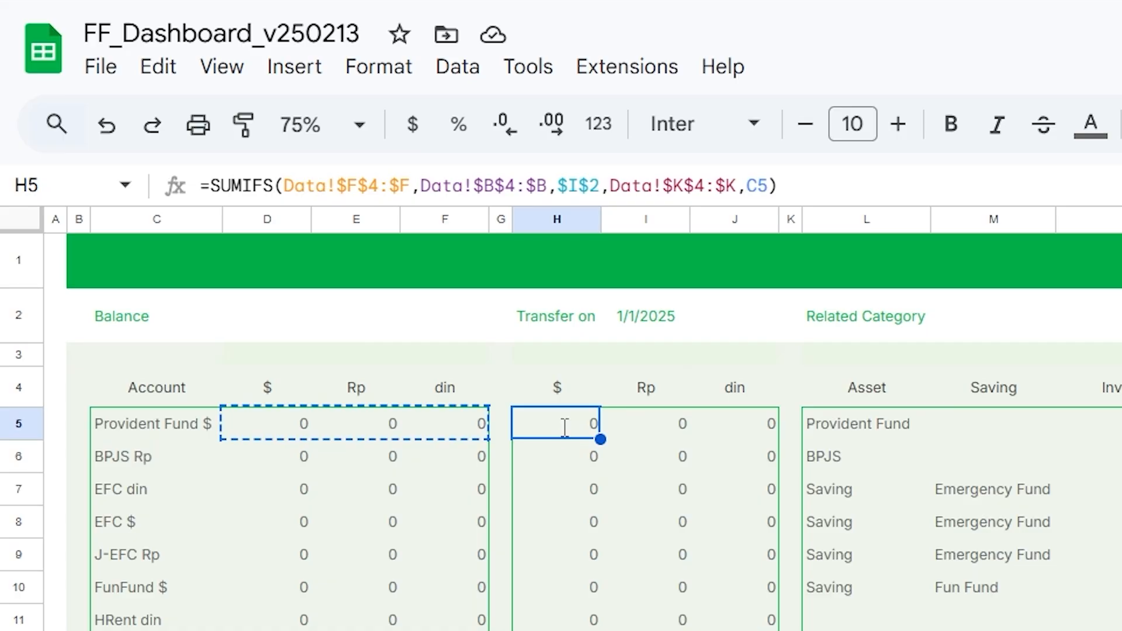
{"action": "double_click", "coordinate": [566, 422]}
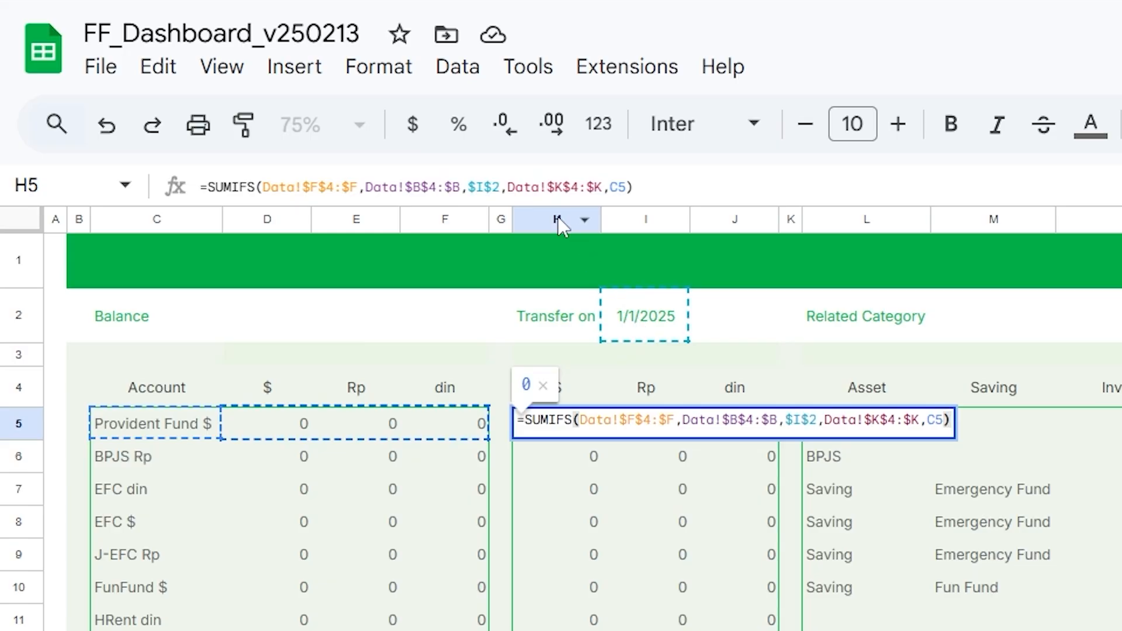
{"action": "left_click", "coordinate": [516, 188]}
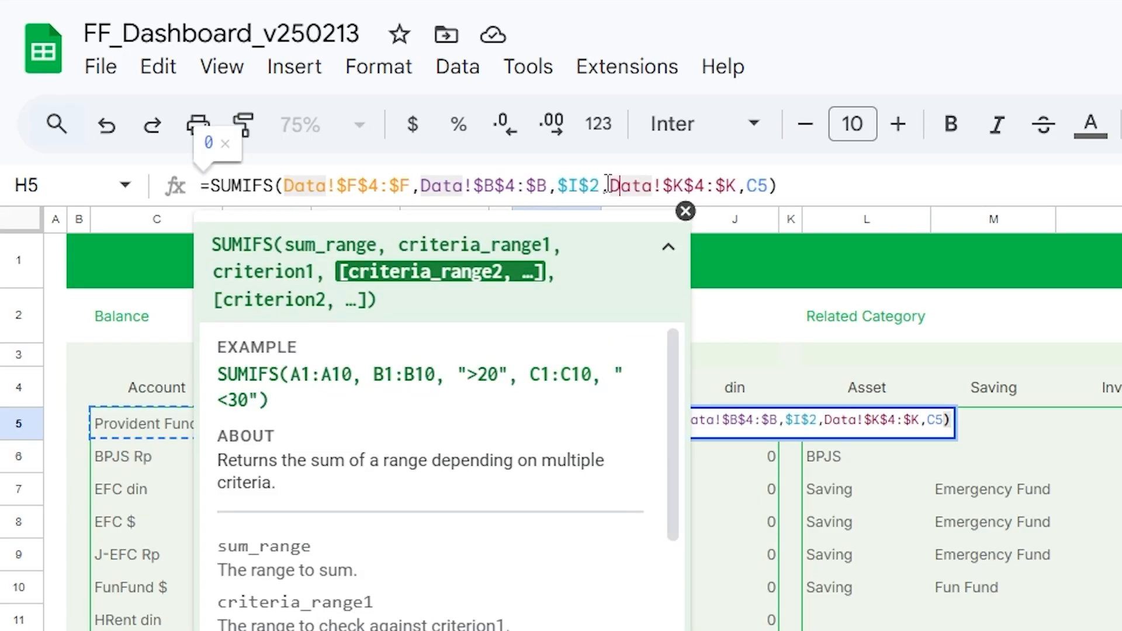
{"action": "left_click_drag", "start_coordinate": [608, 186], "coordinate": [737, 186]}
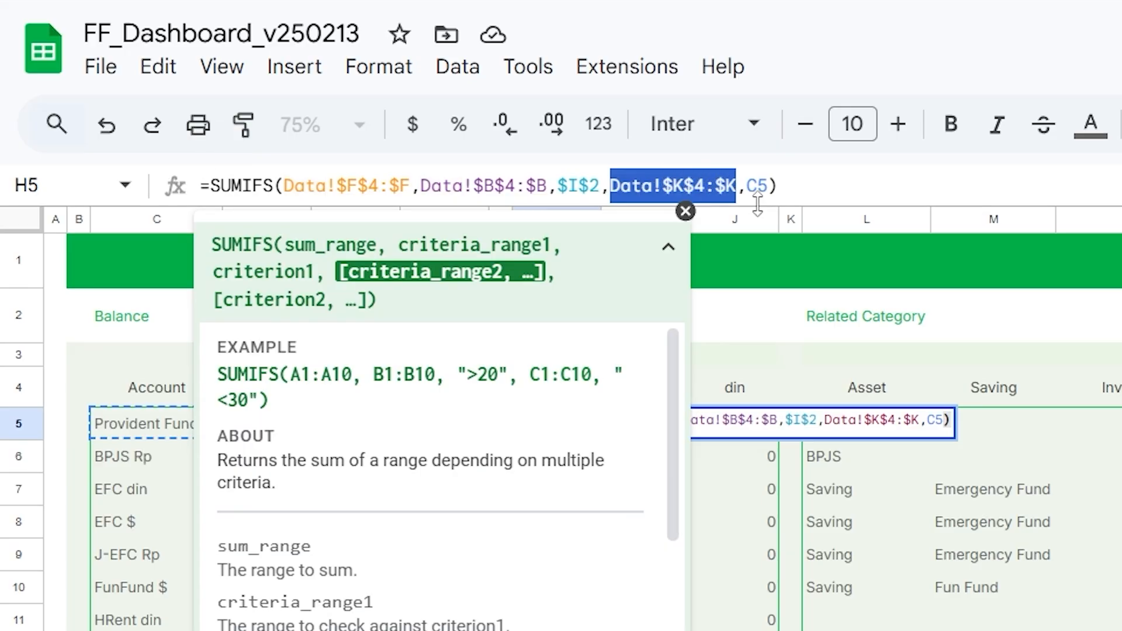
{"action": "left_click", "coordinate": [757, 199]}
{"action": "left_click", "coordinate": [686, 212]}
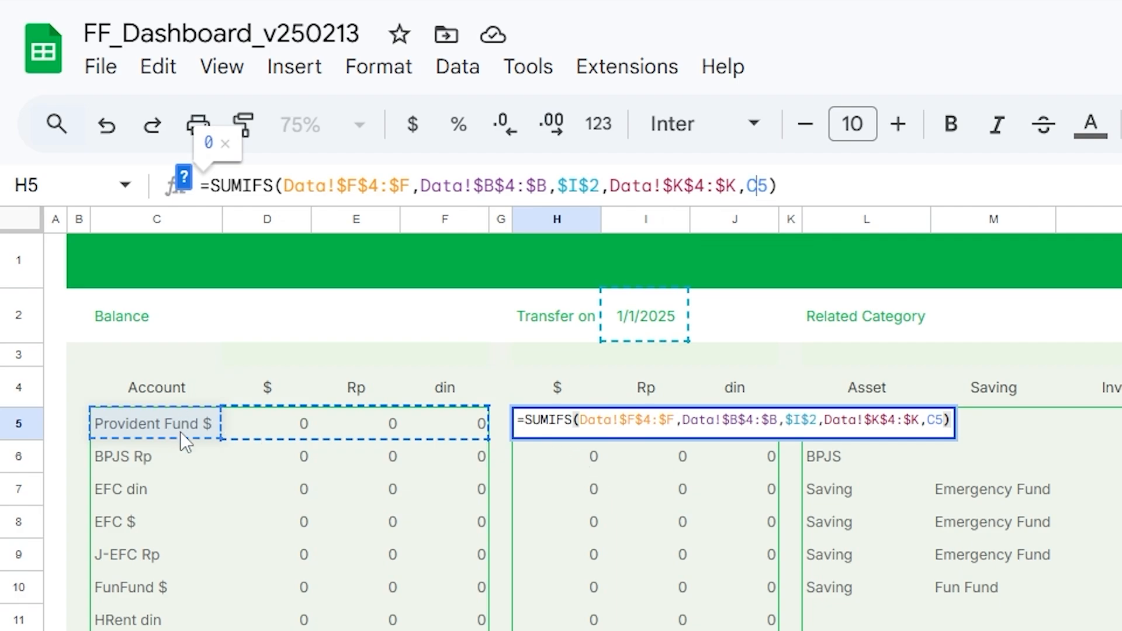
{"action": "key", "text": "Return"}
{"action": "key", "text": "Up"}
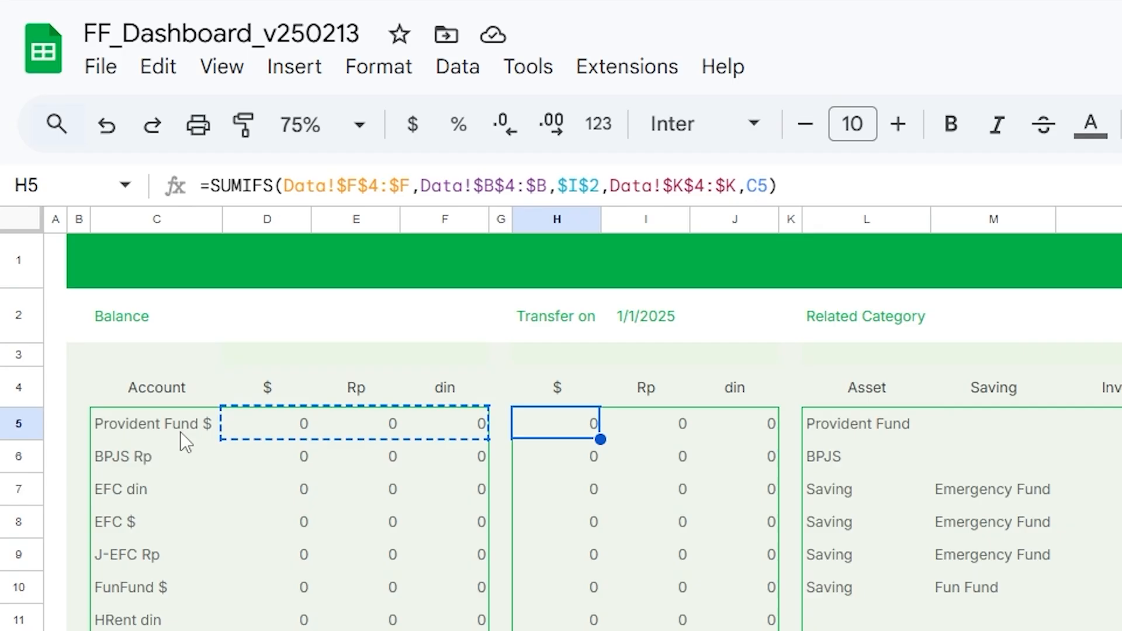
Step: Check the Rp and din cells beside H5, and examine the sum range Data!$F$4:$F and criterion C5 in H5's formula
{"action": "key", "text": "Right"}
{"action": "key", "text": "Right"}
{"action": "key", "text": "Left"}
{"action": "key", "text": "Left"}
{"action": "left_click_drag", "start_coordinate": [285, 186], "coordinate": [410, 186]}
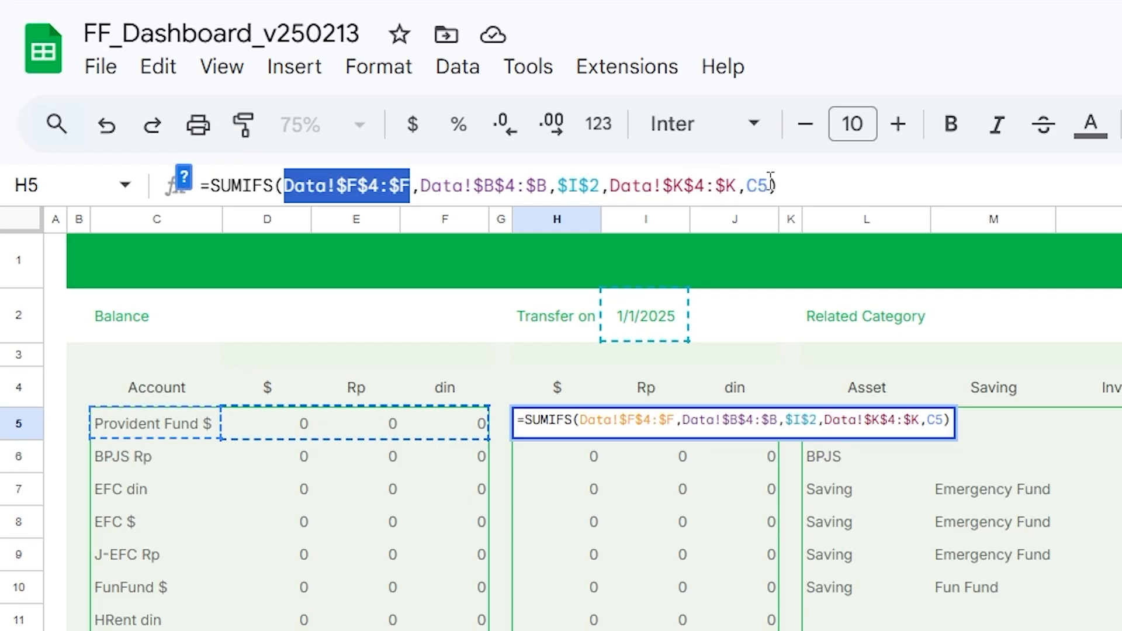
{"action": "left_click_drag", "start_coordinate": [747, 175], "coordinate": [771, 176]}
{"action": "key", "text": "Return"}
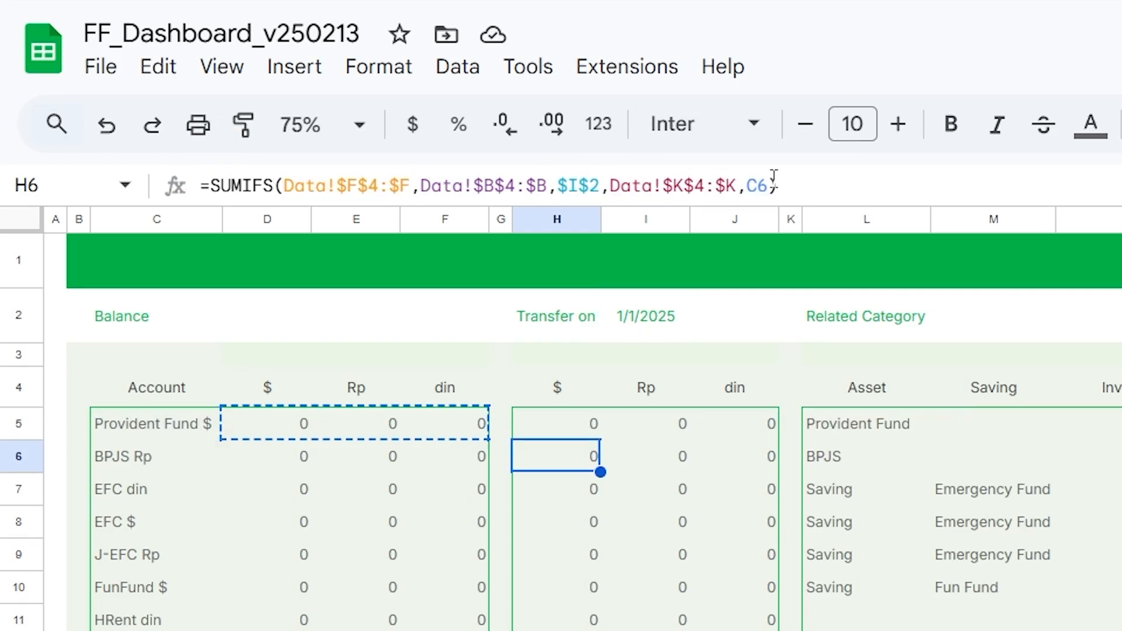
Step: Compare the transfer formulas down column H to row 8 and in the Provident Fund $ row's Rp and din cells
{"action": "key", "text": "Up"}
{"action": "key", "text": "Down"}
{"action": "key", "text": "Down"}
{"action": "key", "text": "Down"}
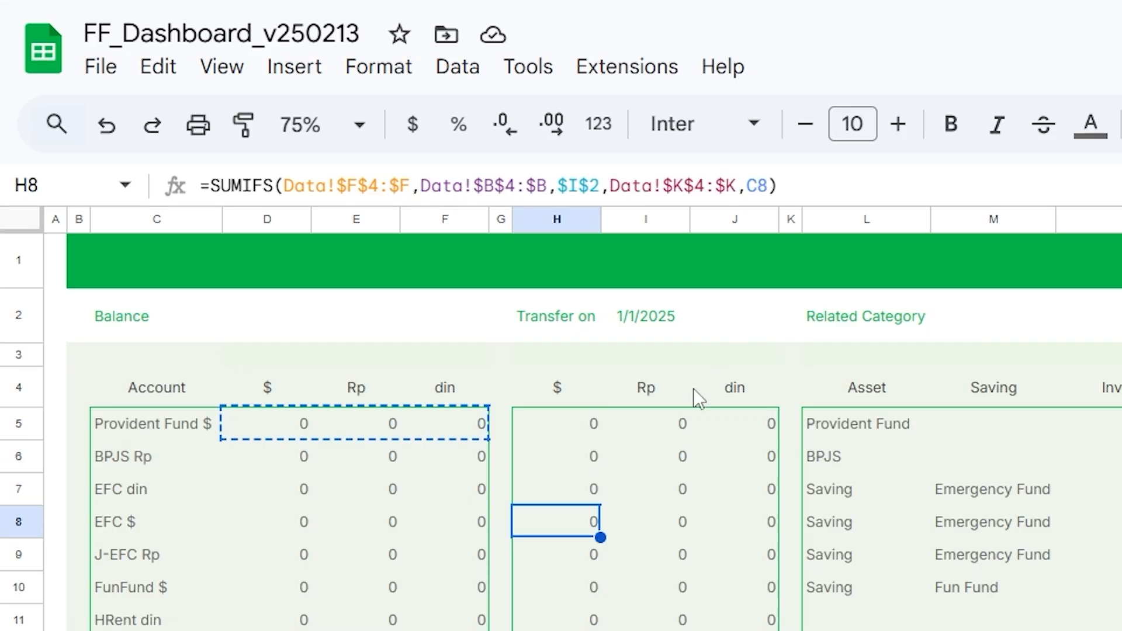
{"action": "left_click", "coordinate": [645, 438]}
{"action": "left_click", "coordinate": [732, 425]}
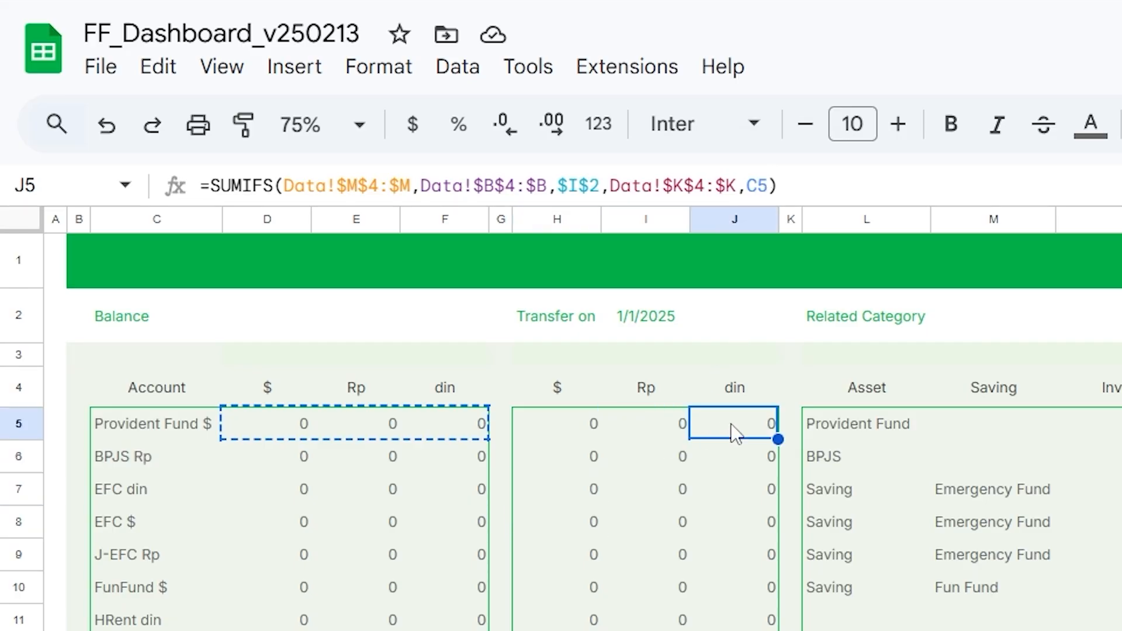
Step: Highlight the Related Category columns L to N and inspect the Asset lookup formulas in L5:L10
{"action": "left_click", "coordinate": [838, 228]}
{"action": "left_click_drag", "start_coordinate": [846, 222], "coordinate": [1092, 219]}
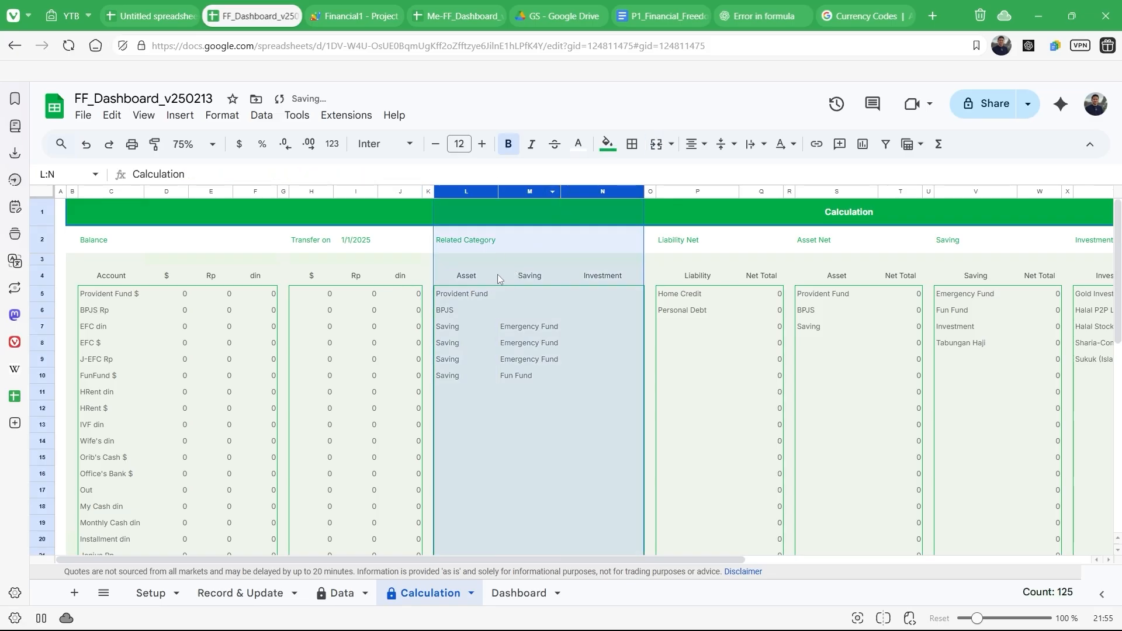
{"action": "left_click", "coordinate": [465, 300]}
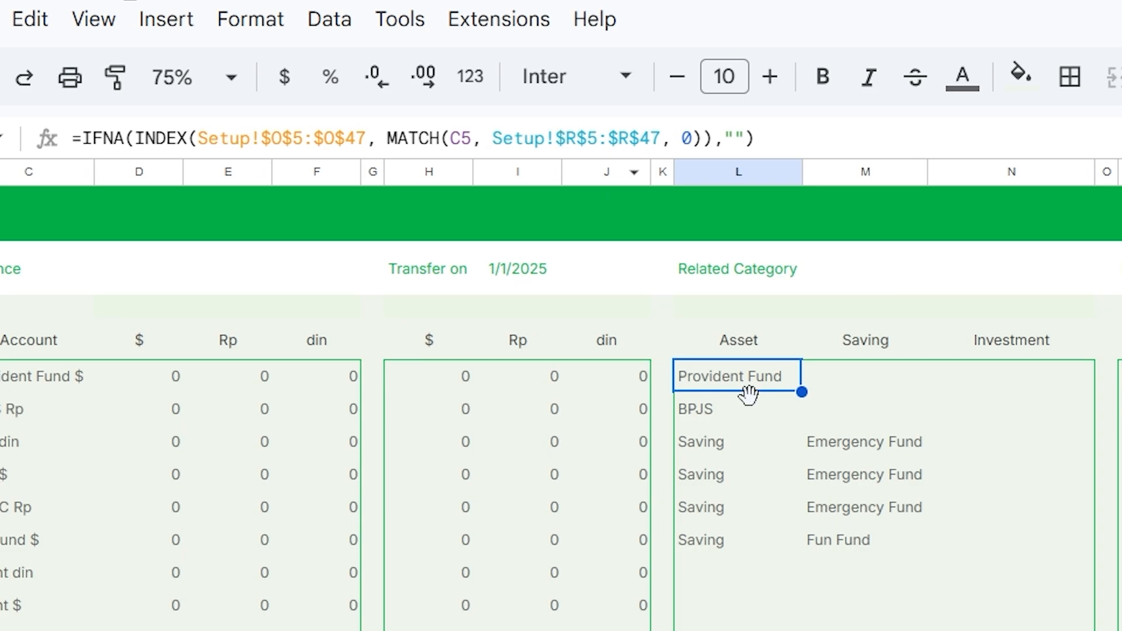
{"action": "left_click", "coordinate": [770, 316]}
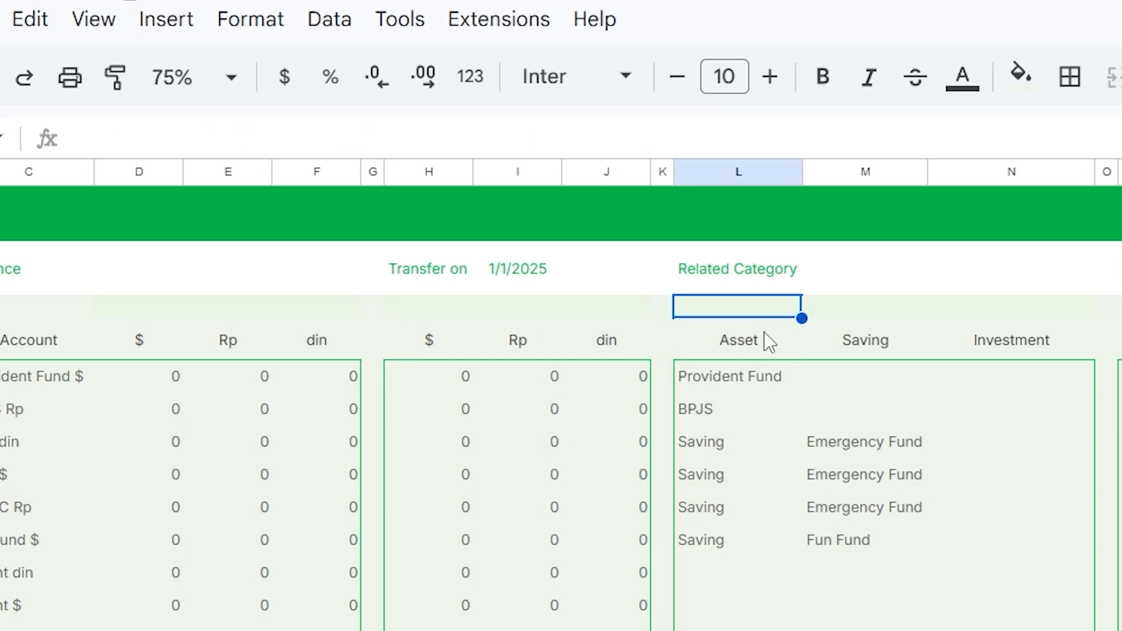
{"action": "left_click_drag", "start_coordinate": [724, 384], "coordinate": [735, 536]}
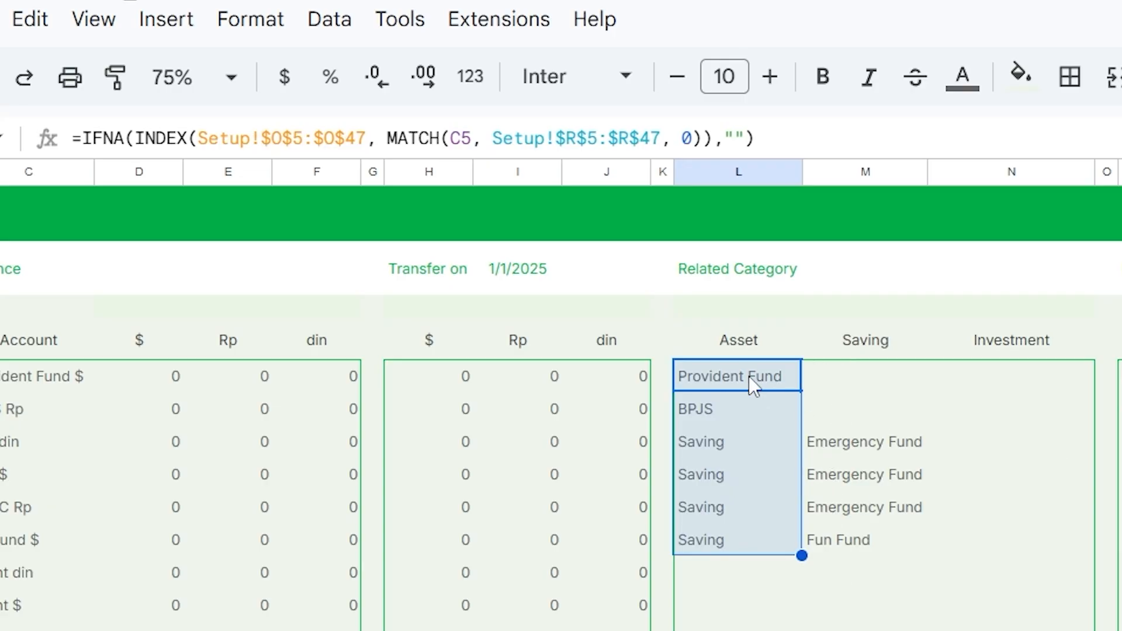
Step: Compare the Saving and Investment lookup formulas under Related Category with the Asset ones, examining the Setup range $Q$5:$Q$47 in N8
{"action": "left_click", "coordinate": [822, 374]}
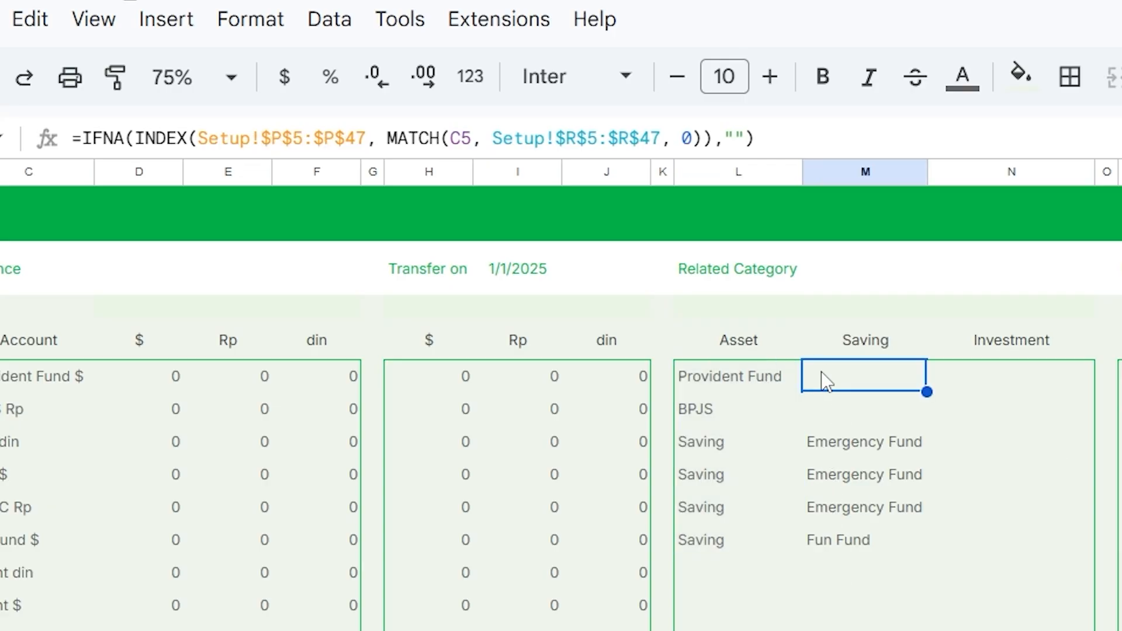
{"action": "left_click_drag", "start_coordinate": [839, 380], "coordinate": [845, 544]}
{"action": "left_click_drag", "start_coordinate": [999, 374], "coordinate": [735, 549]}
{"action": "left_click", "coordinate": [735, 550]}
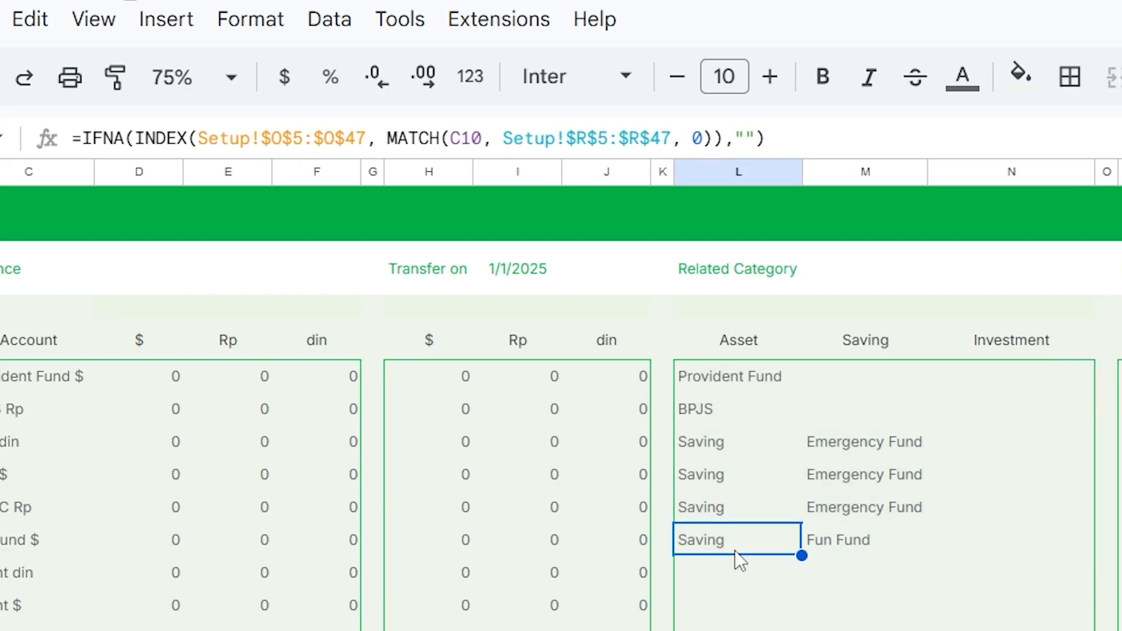
{"action": "left_click", "coordinate": [868, 514]}
{"action": "left_click", "coordinate": [1053, 485]}
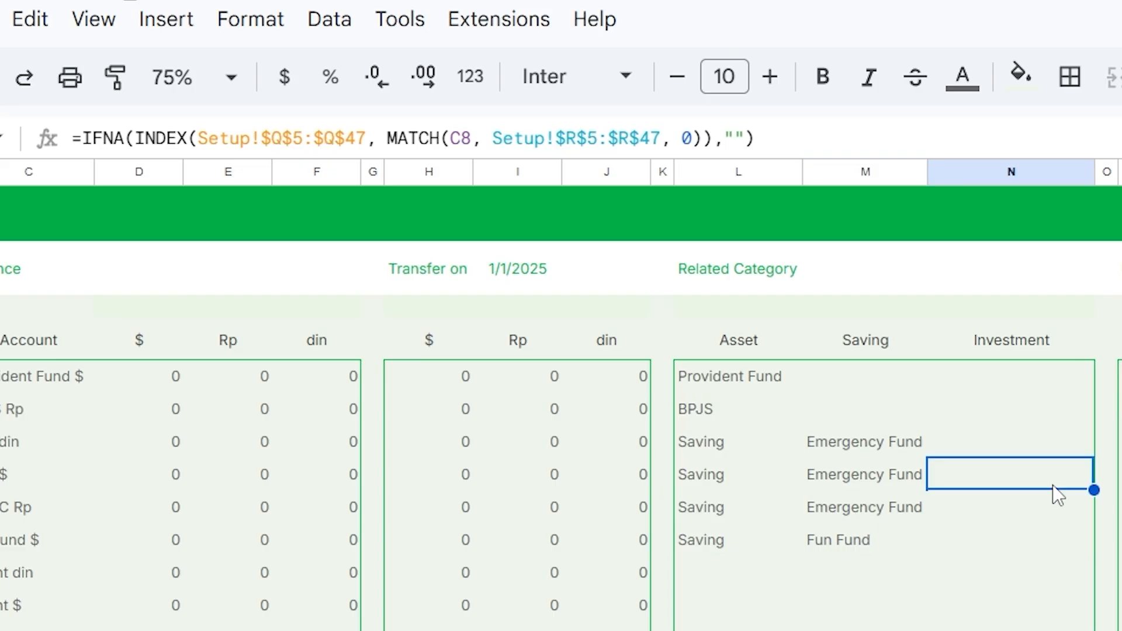
{"action": "left_click", "coordinate": [341, 127]}
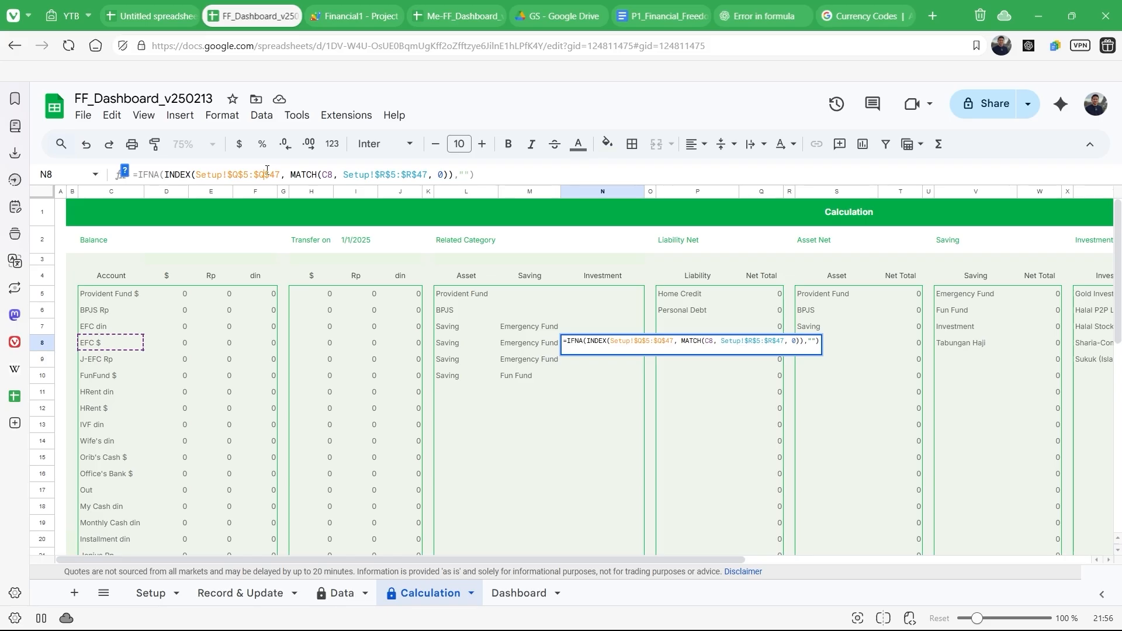
{"action": "key", "text": "Return"}
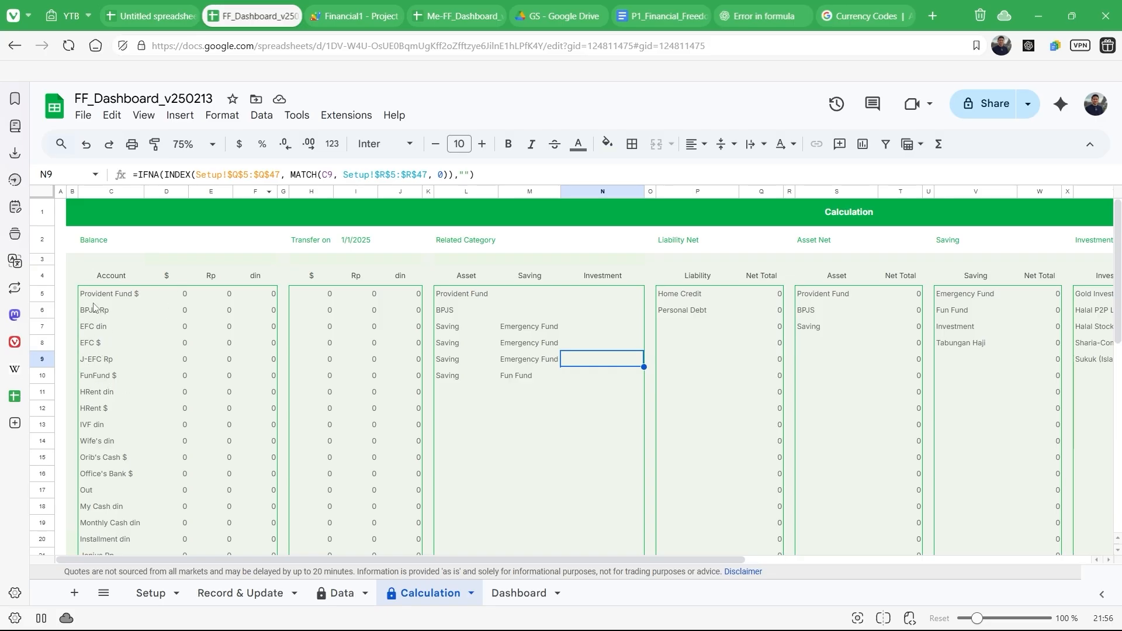
Step: Inspect the Liability Net formulas: the UNIQUE list in P5 and the nested VLOOKUP net totals in Q5 and Q6
{"action": "scroll", "coordinate": [573, 420], "scroll_direction": "right", "scroll_amount": 5}
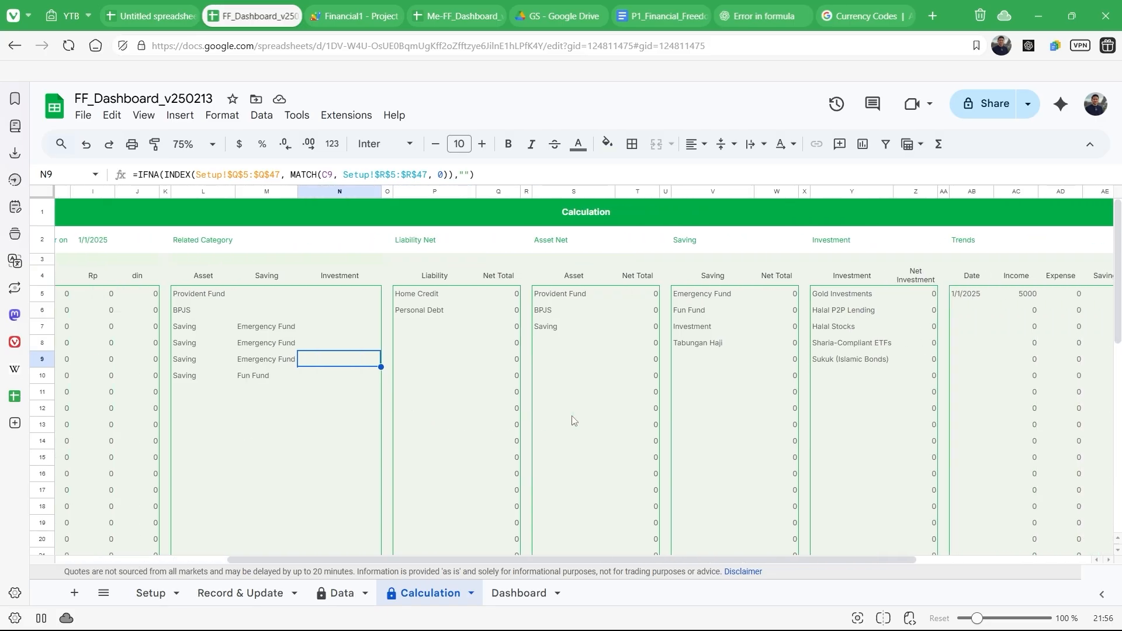
{"action": "left_click", "coordinate": [420, 297]}
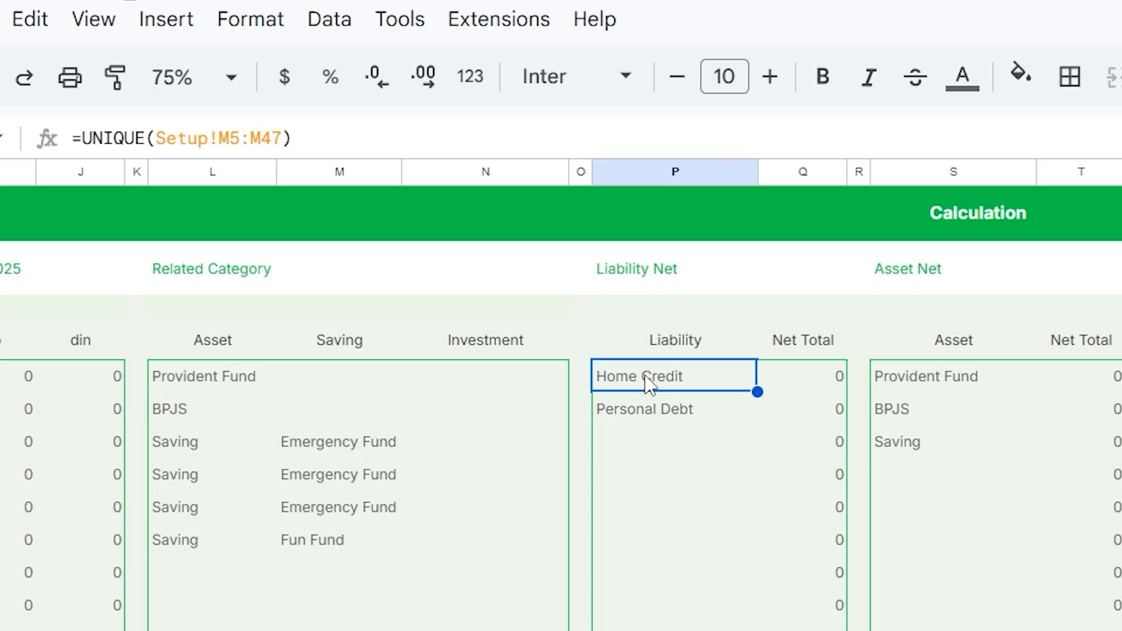
{"action": "key", "text": "Right"}
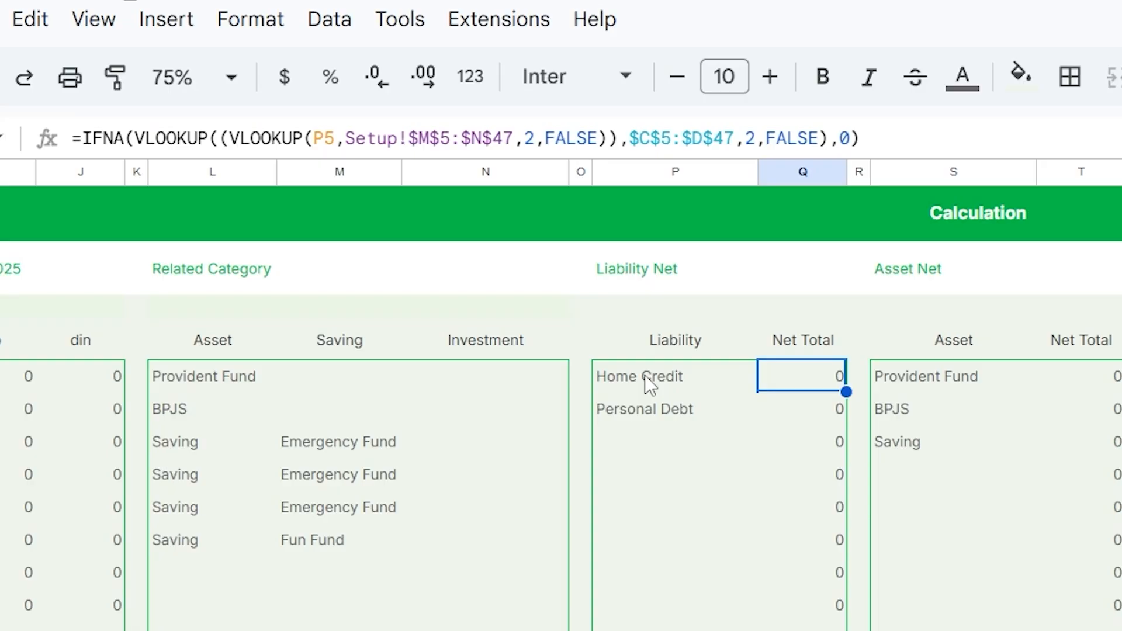
{"action": "left_click", "coordinate": [792, 412]}
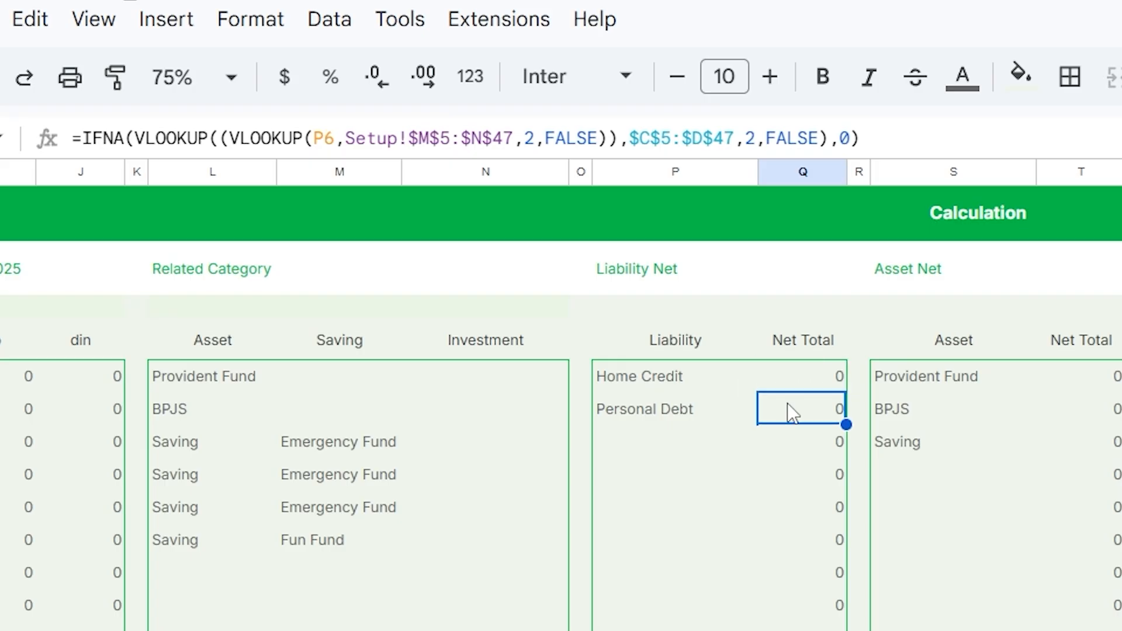
Step: Inspect the Asset Net formulas: the UNIQUE list in S5 and the SUMIF net total in T5
{"action": "left_click", "coordinate": [932, 385]}
{"action": "scroll", "coordinate": [932, 385], "scroll_direction": "right", "scroll_amount": 2}
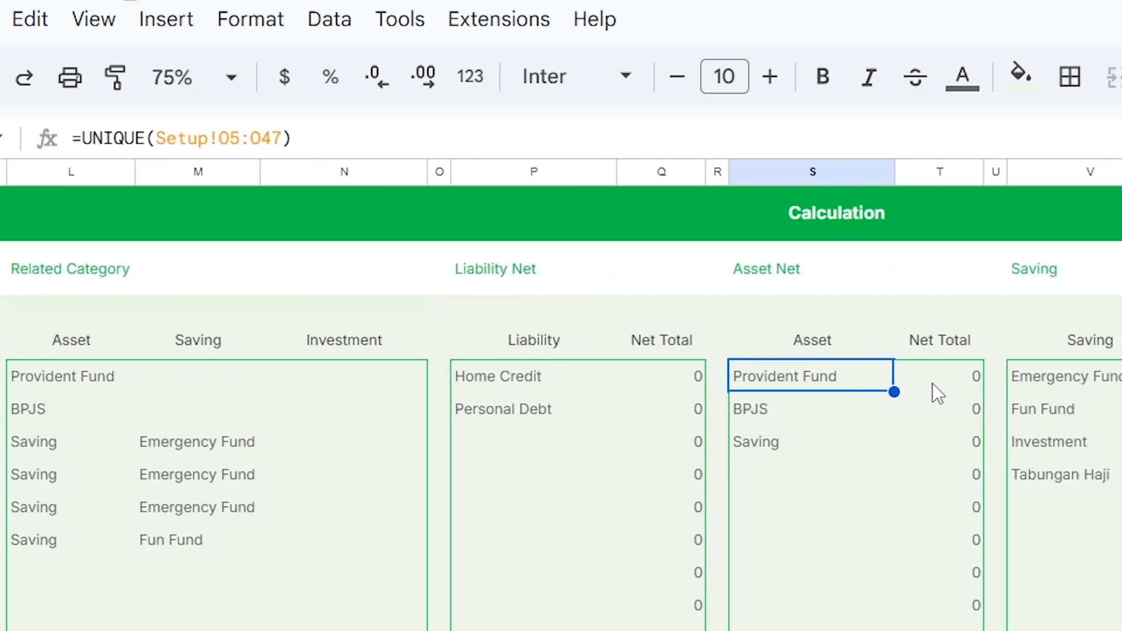
{"action": "left_click", "coordinate": [967, 386]}
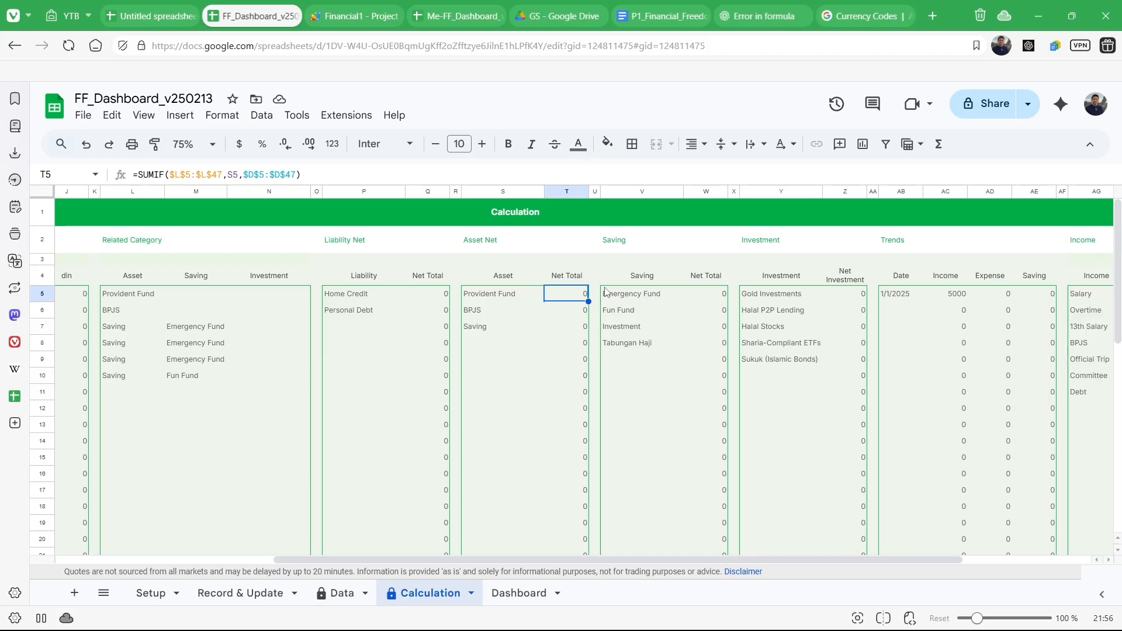
Step: Inspect the formulas of the Saving table: the UNIQUE list in V5 and the SUMIF net total in W5
{"action": "left_click", "coordinate": [1087, 409]}
{"action": "left_click", "coordinate": [629, 293]}
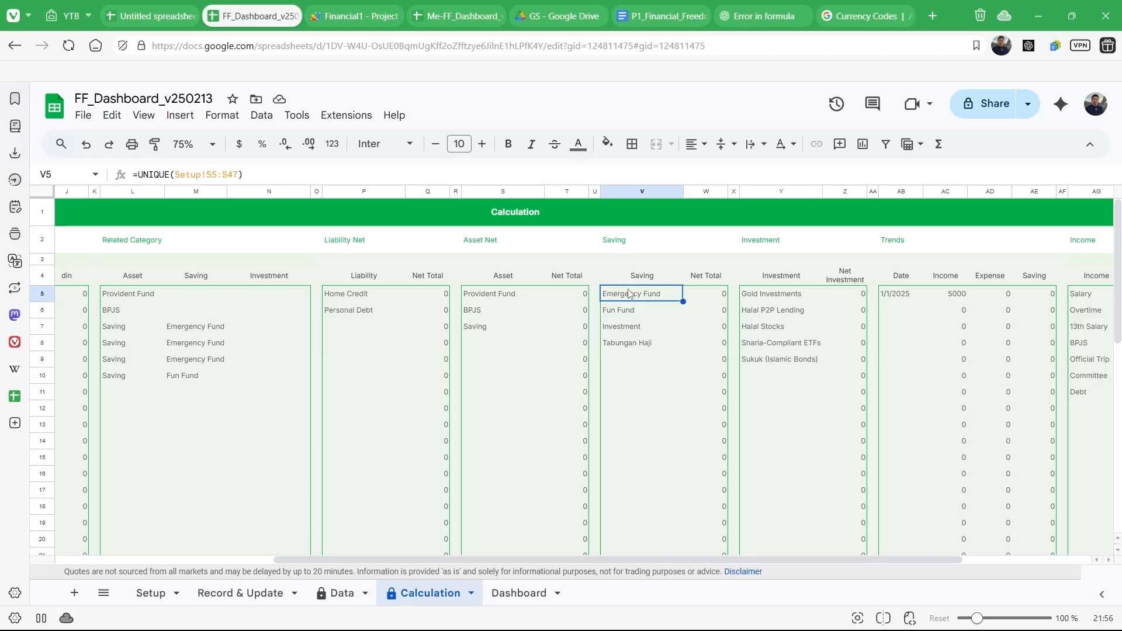
{"action": "scroll", "coordinate": [634, 295], "scroll_direction": "right", "scroll_amount": 2}
{"action": "left_click", "coordinate": [644, 297]}
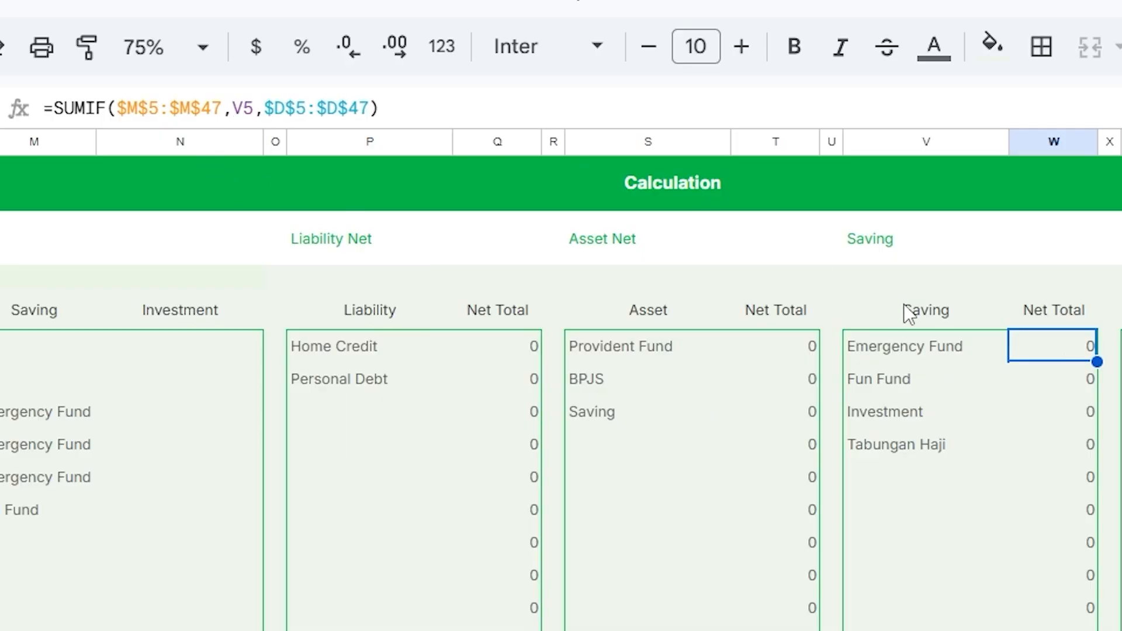
Step: Inspect the formulas of the Investment table: the UNIQUE list in Y5 and the SUMIF net investment in Z5
{"action": "left_click", "coordinate": [719, 296]}
{"action": "scroll", "coordinate": [719, 295], "scroll_direction": "right", "scroll_amount": 3}
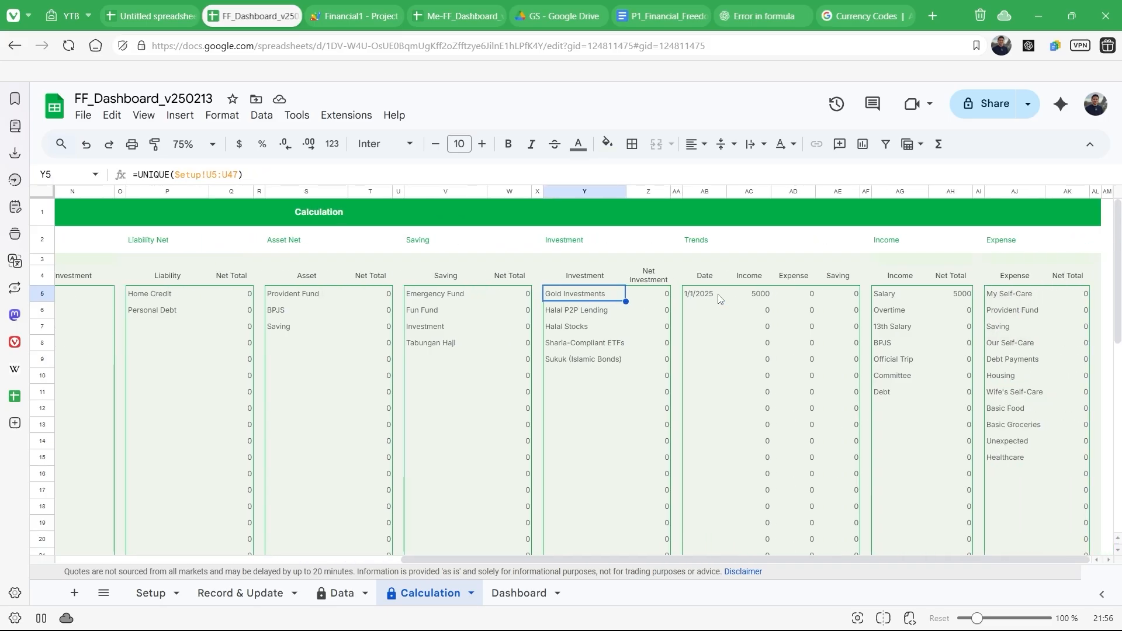
{"action": "left_click", "coordinate": [656, 296]}
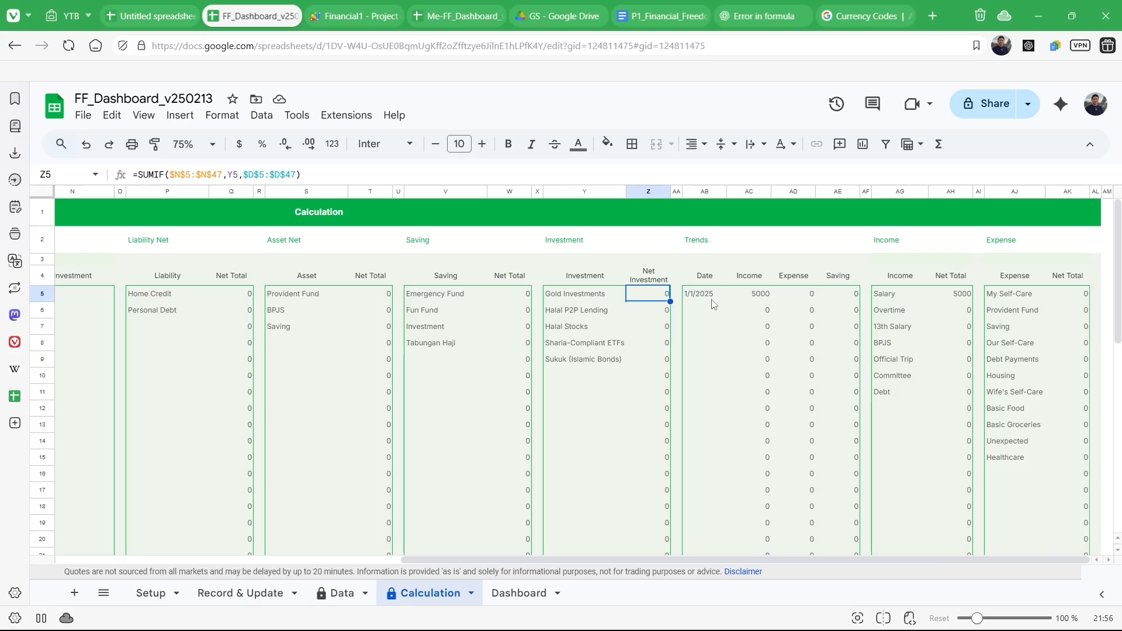
Step: Inspect the Trends formulas in row 5: the UNIQUE dates in AB5 and the Income, Expense and Saving totals in AC5:AE5
{"action": "left_click", "coordinate": [714, 299]}
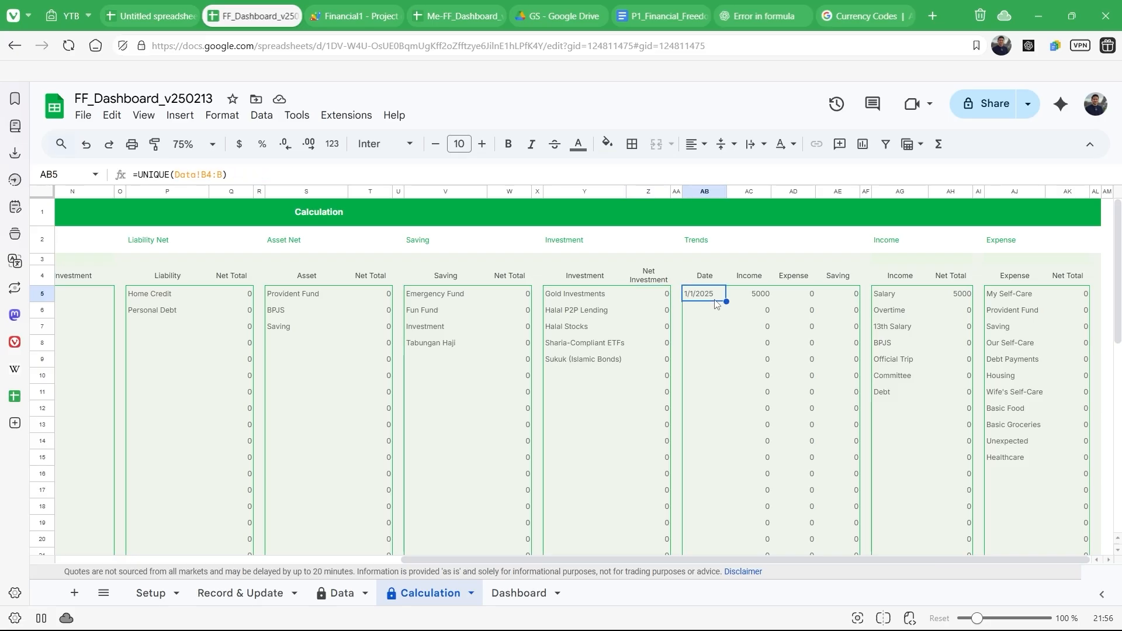
{"action": "left_click", "coordinate": [756, 297]}
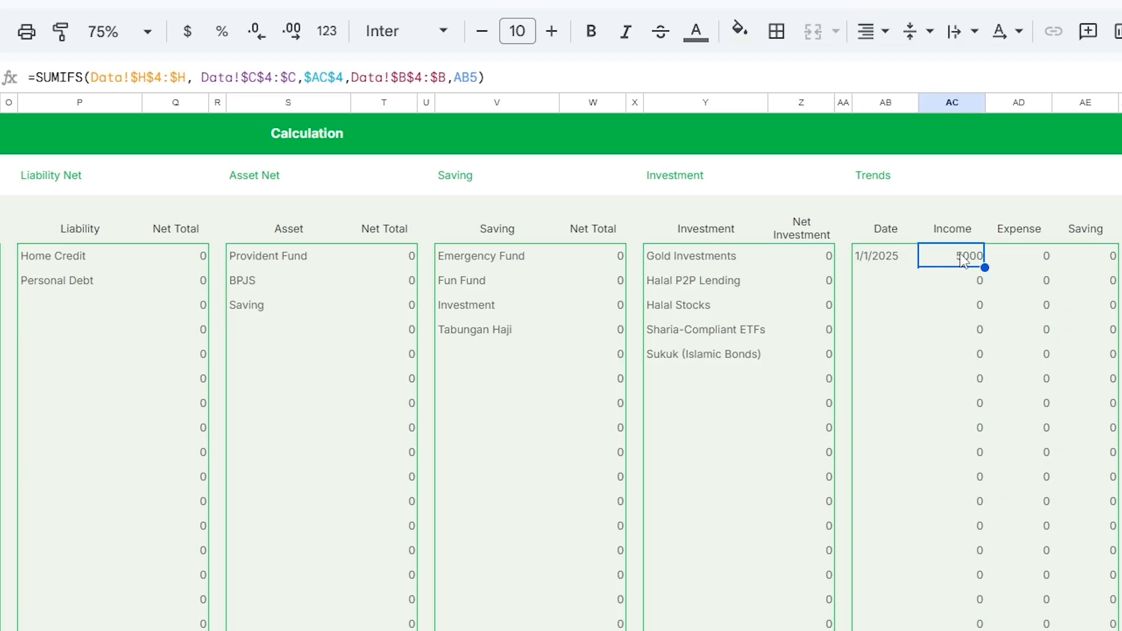
{"action": "left_click", "coordinate": [1031, 255]}
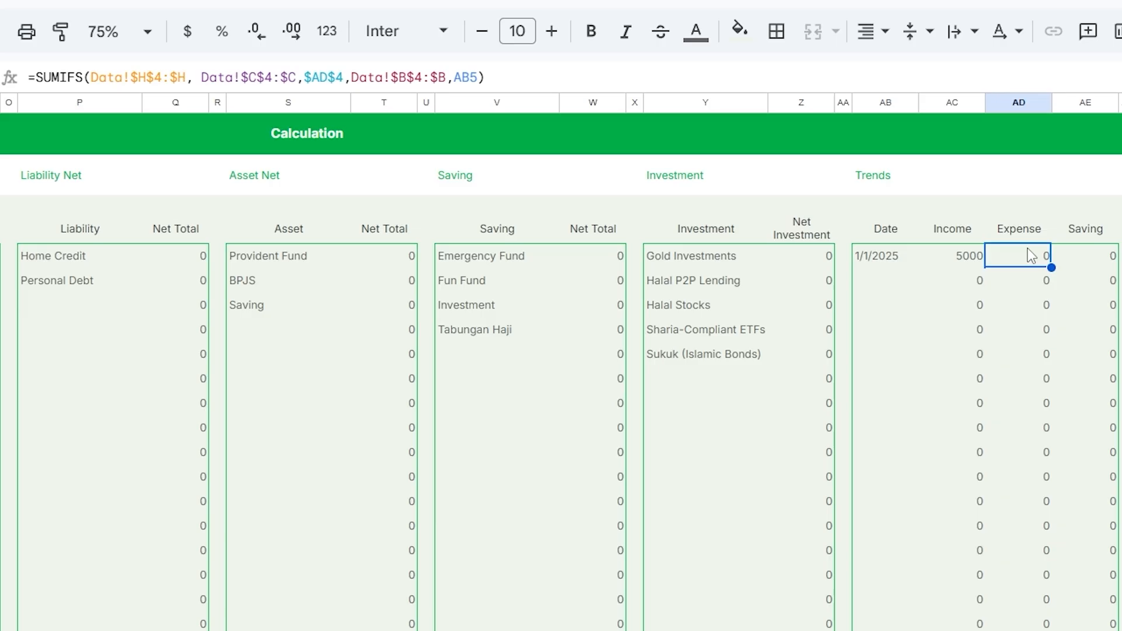
{"action": "left_click", "coordinate": [1074, 263]}
Step: Inspect the UNIQUE lists and SUMIFS net totals of the Income and Expense tables in AG5:AH5 and AJ5:AK5
{"action": "left_click", "coordinate": [900, 299]}
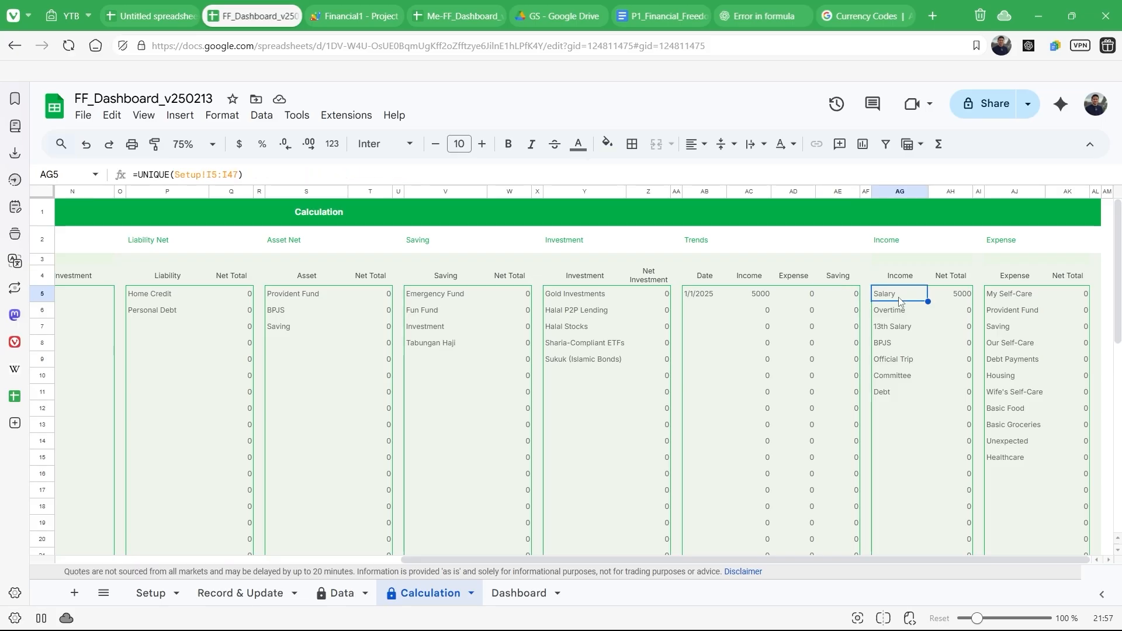
{"action": "key", "text": "Right"}
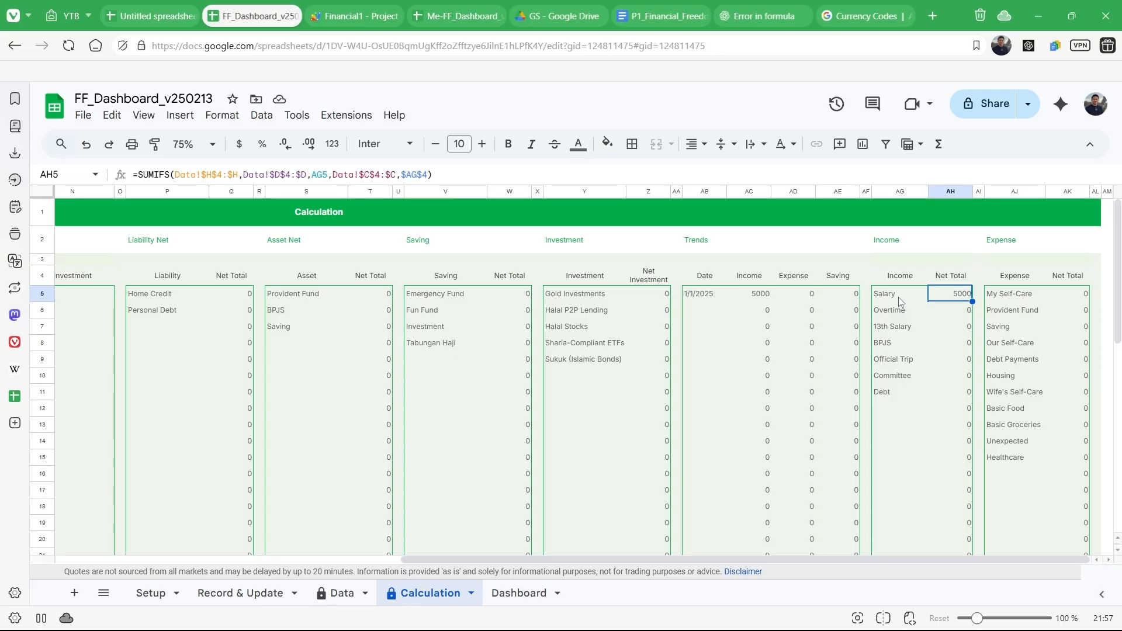
{"action": "left_click", "coordinate": [996, 299]}
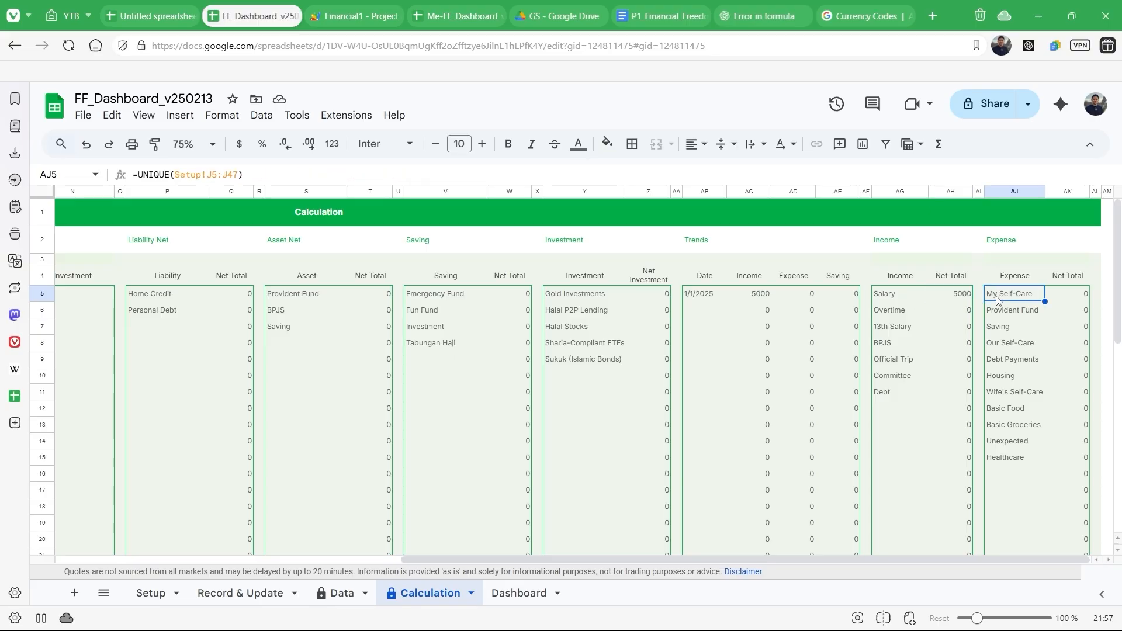
{"action": "left_click", "coordinate": [1067, 298]}
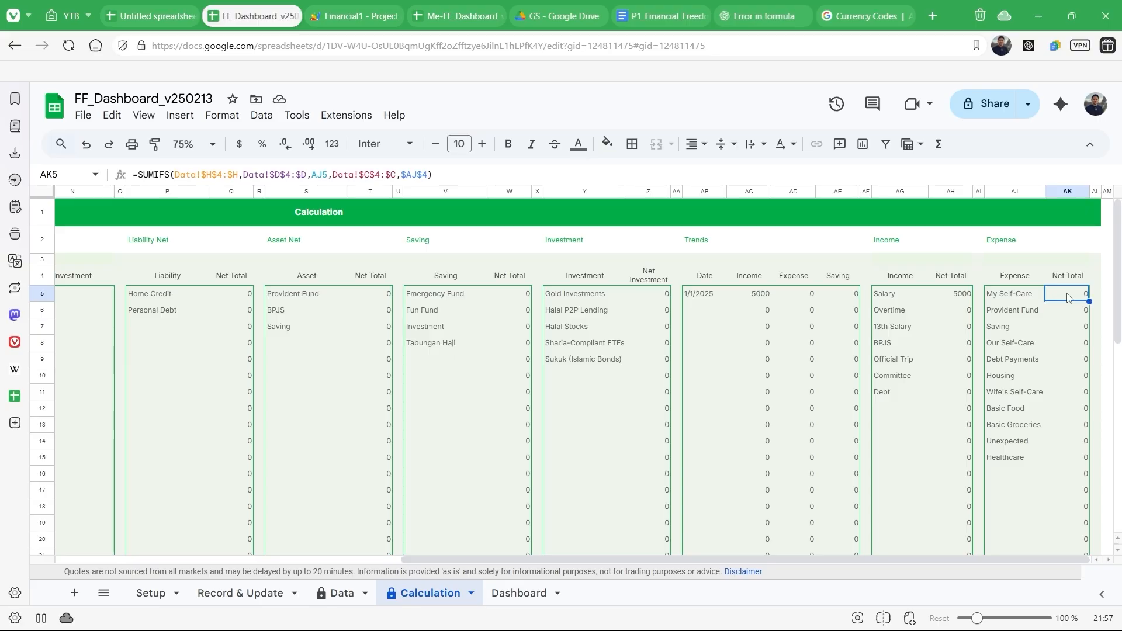
{"action": "scroll", "coordinate": [580, 402], "scroll_direction": "down", "scroll_amount": 8}
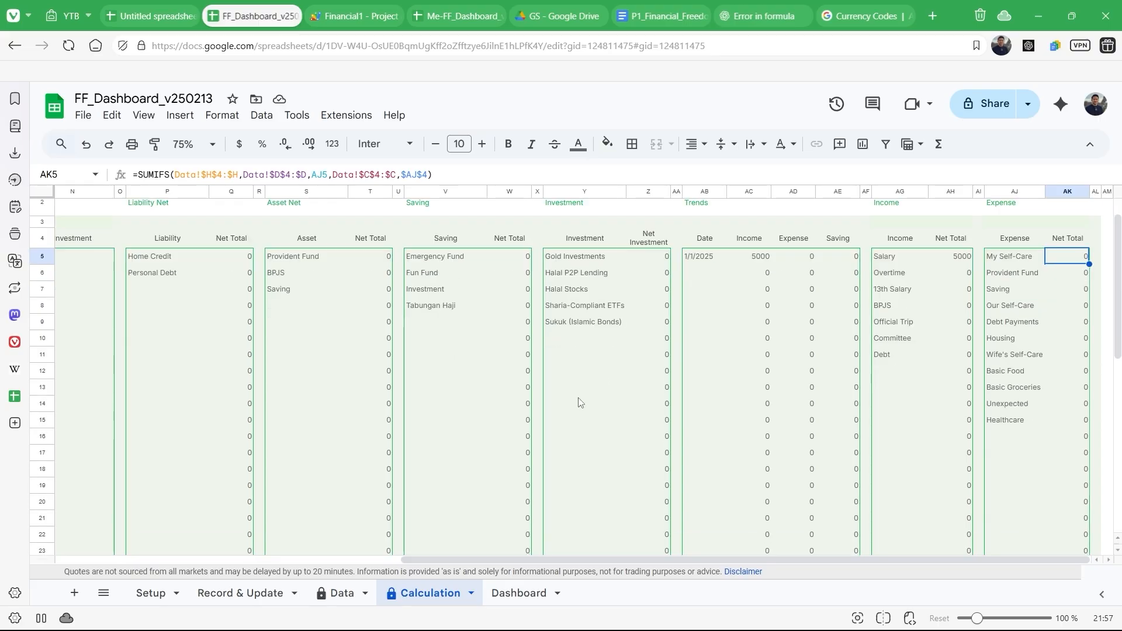
{"action": "scroll", "coordinate": [581, 324], "scroll_direction": "up", "scroll_amount": 8}
{"action": "scroll", "coordinate": [581, 324], "scroll_direction": "left", "scroll_amount": 10}
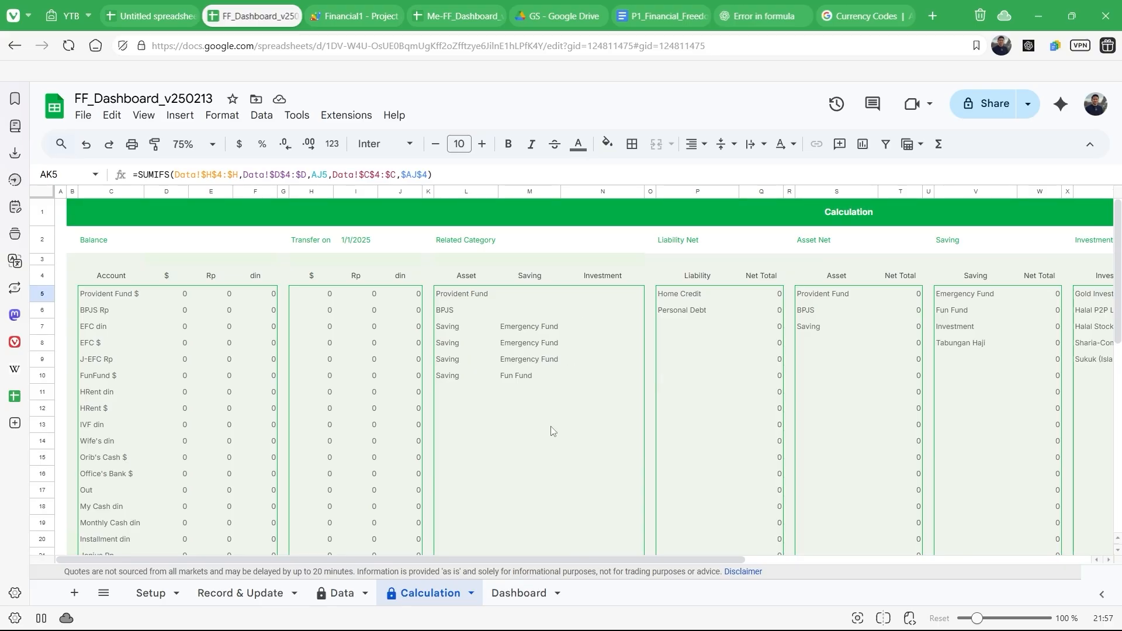
Step: Open the Dashboard sheet and look over its sections down to Summary of Transfer Transactions
{"action": "left_click", "coordinate": [519, 593]}
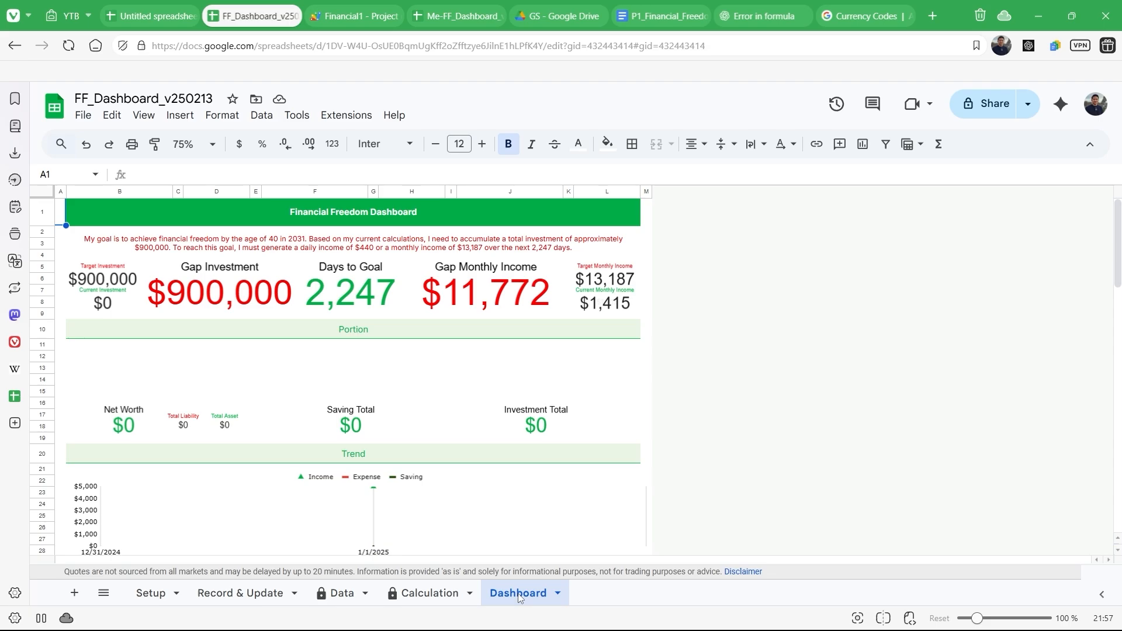
{"action": "scroll", "coordinate": [570, 464], "scroll_direction": "down", "scroll_amount": 15}
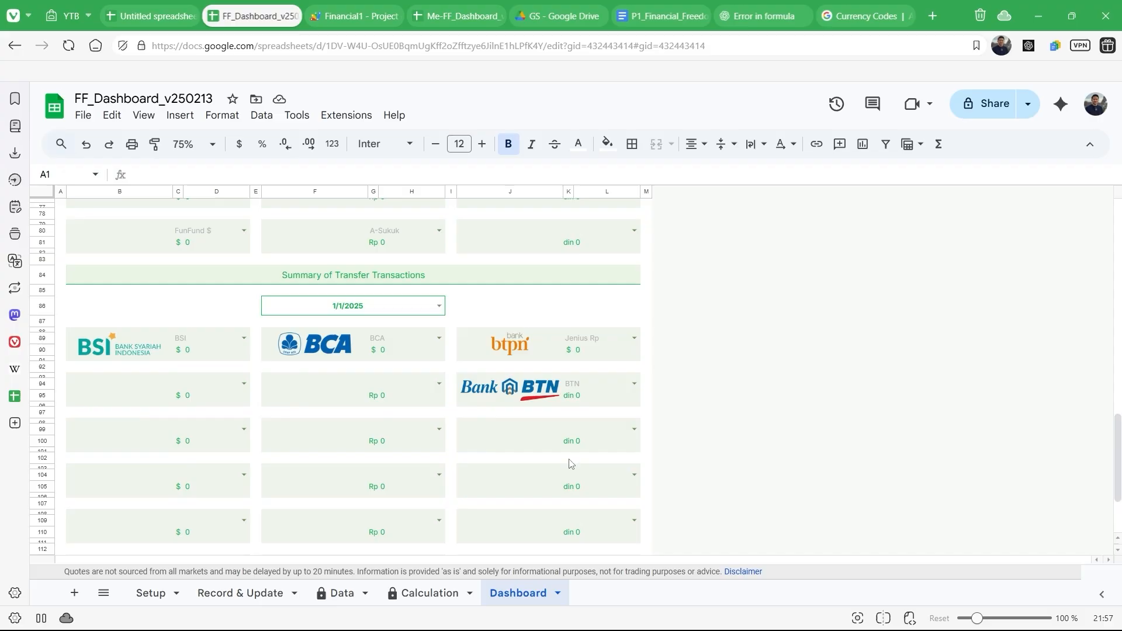
{"action": "scroll", "coordinate": [571, 464], "scroll_direction": "up", "scroll_amount": 15}
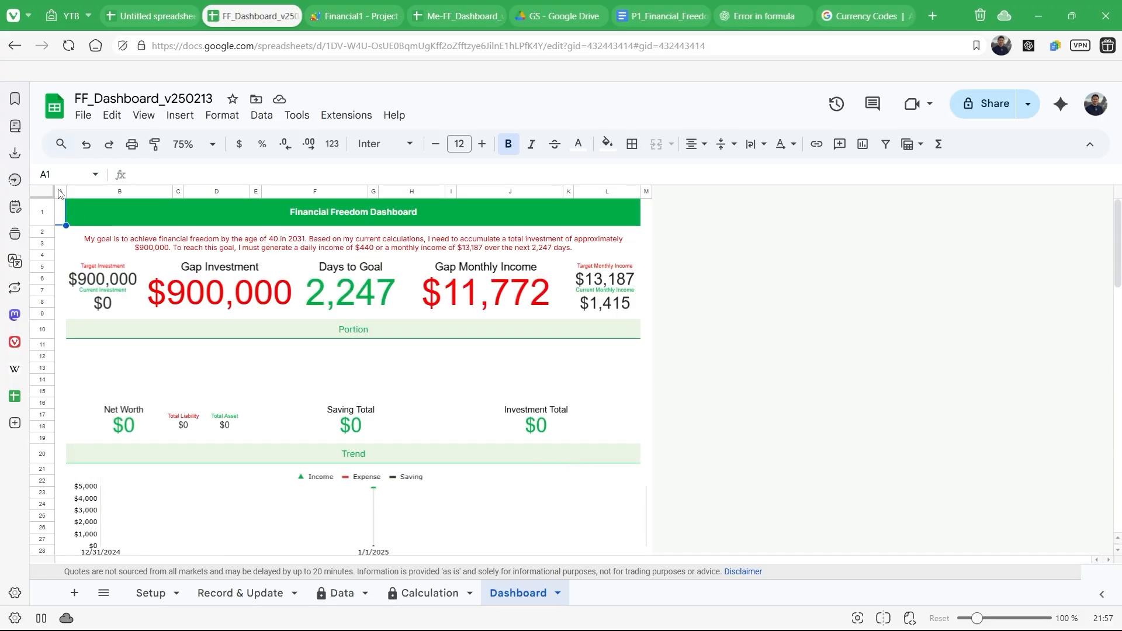
Step: Highlight columns A to M of the Dashboard sheet and check the layout's extent down to row 122
{"action": "left_click_drag", "start_coordinate": [61, 192], "coordinate": [646, 213]}
{"action": "scroll", "coordinate": [643, 186], "scroll_direction": "down", "scroll_amount": 15}
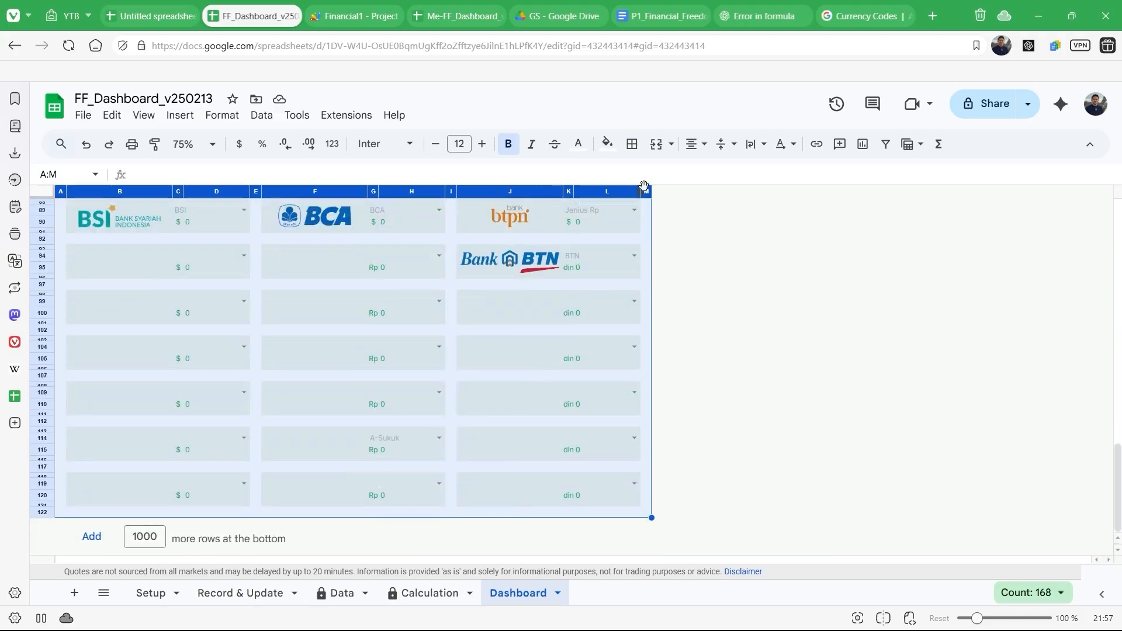
{"action": "scroll", "coordinate": [335, 248], "scroll_direction": "up", "scroll_amount": 15}
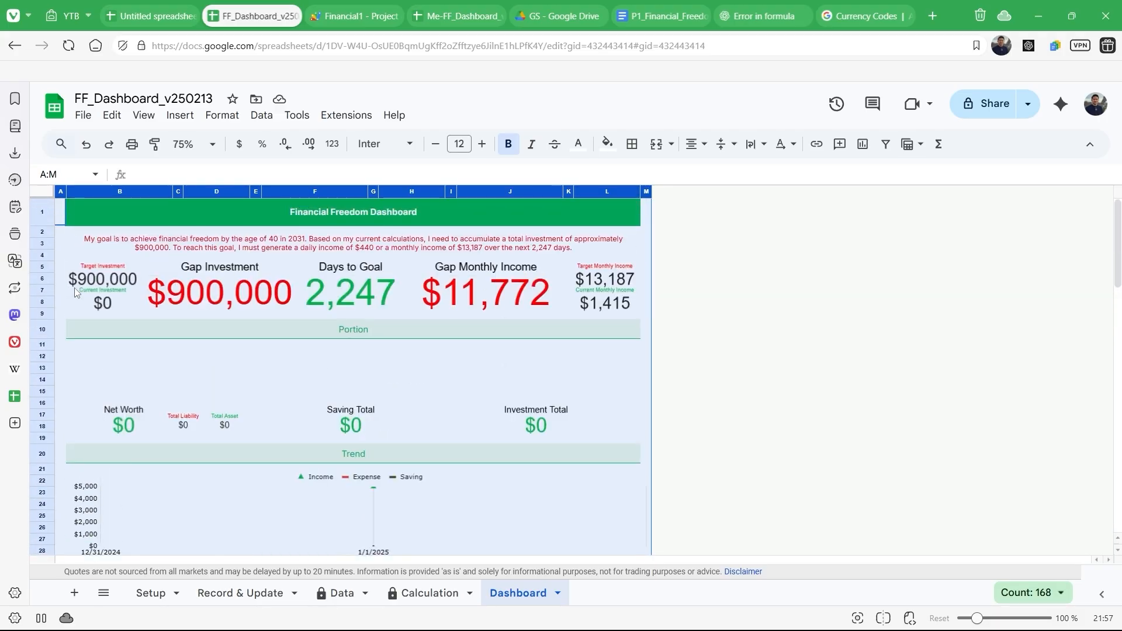
Step: Inspect the goal statement's CONCATENATE formula in B2:L4, and check the whole sheet, Trend chart, Portion heading and dashboard title
{"action": "left_click", "coordinate": [335, 248]}
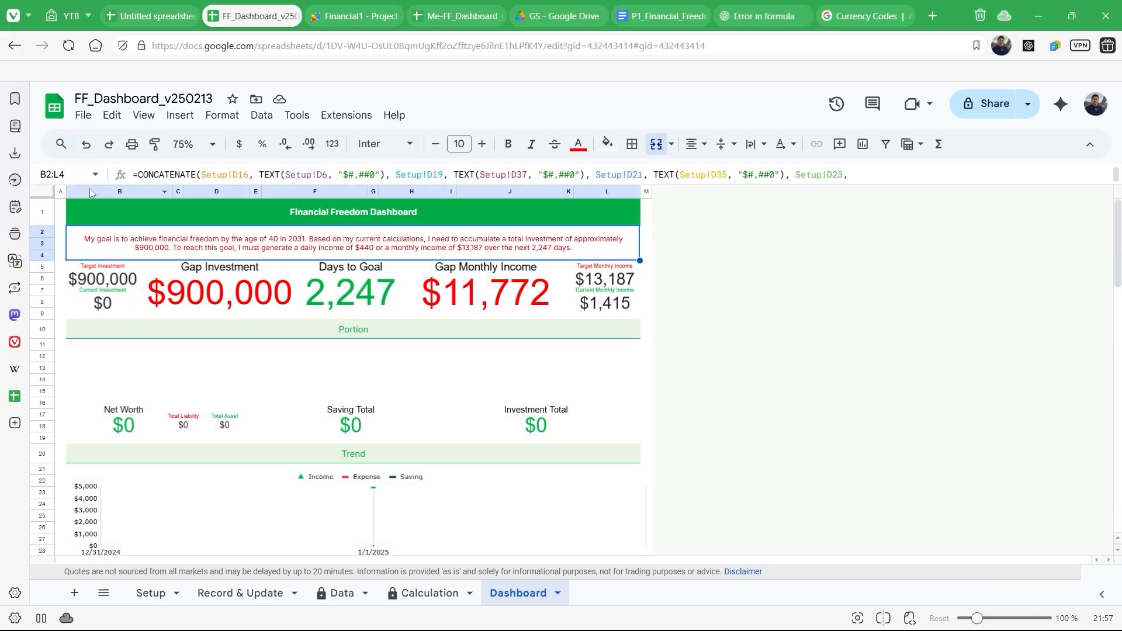
{"action": "left_click", "coordinate": [45, 197]}
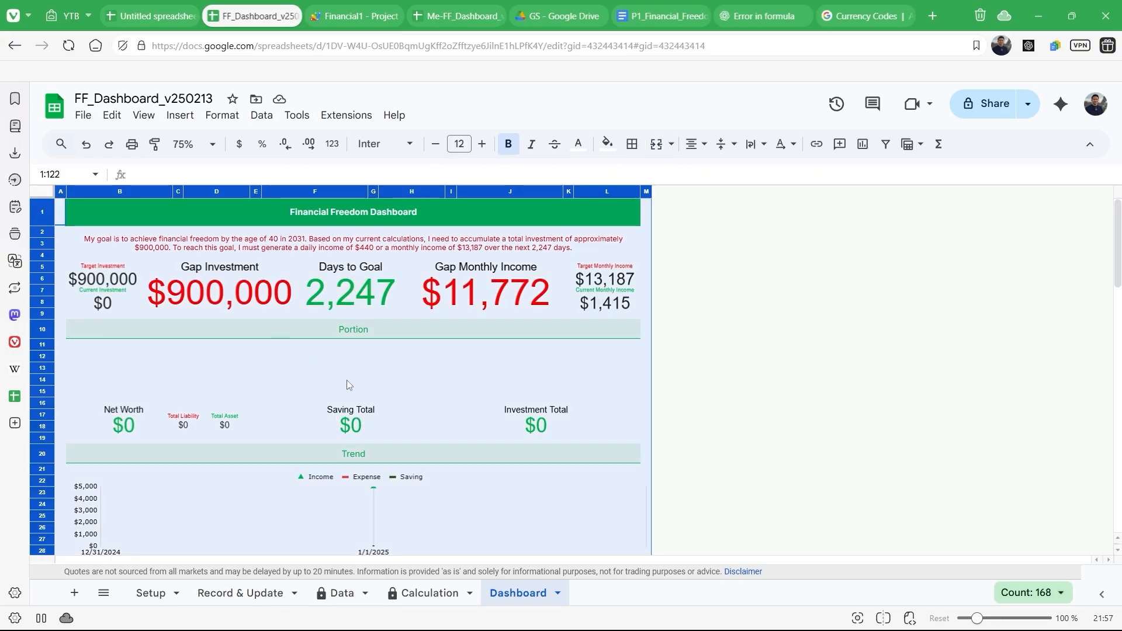
{"action": "left_click", "coordinate": [629, 473]}
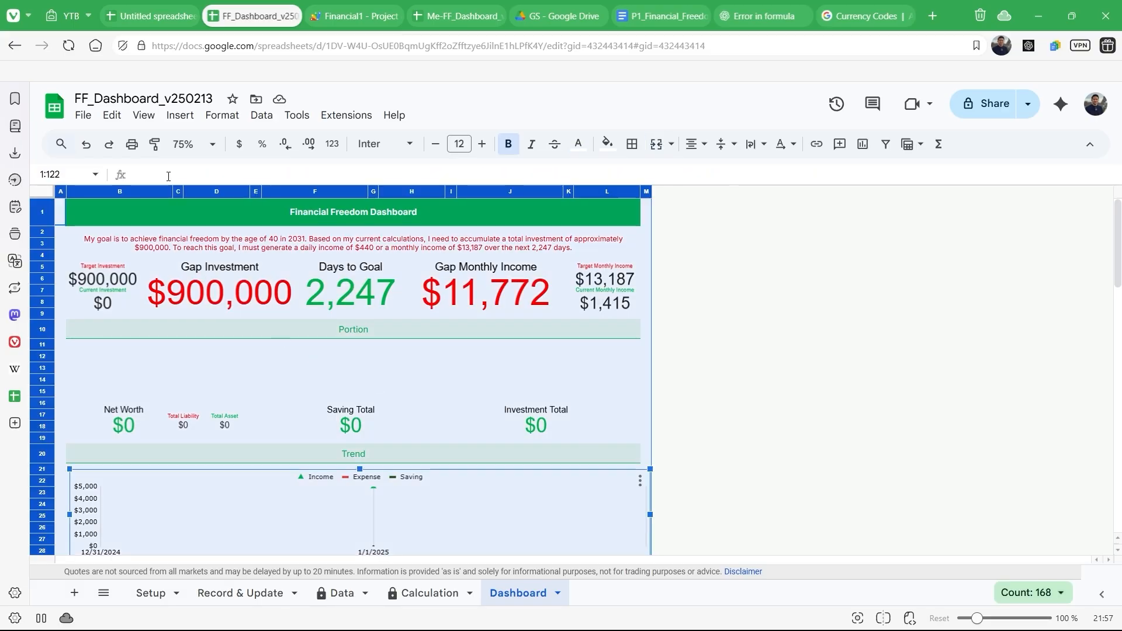
{"action": "left_click", "coordinate": [323, 338]}
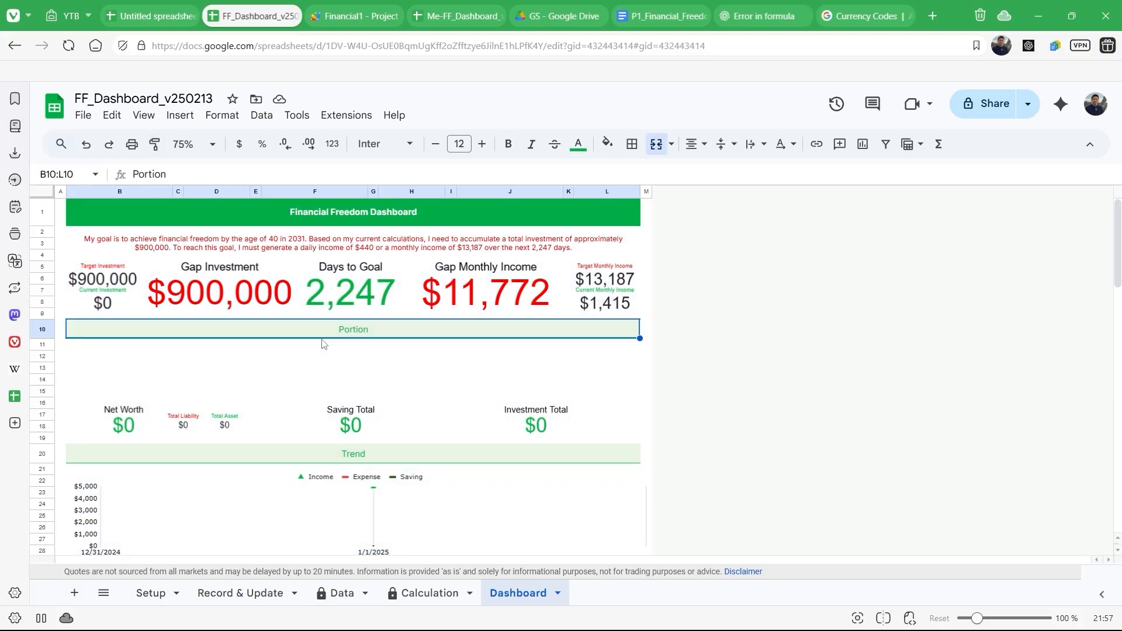
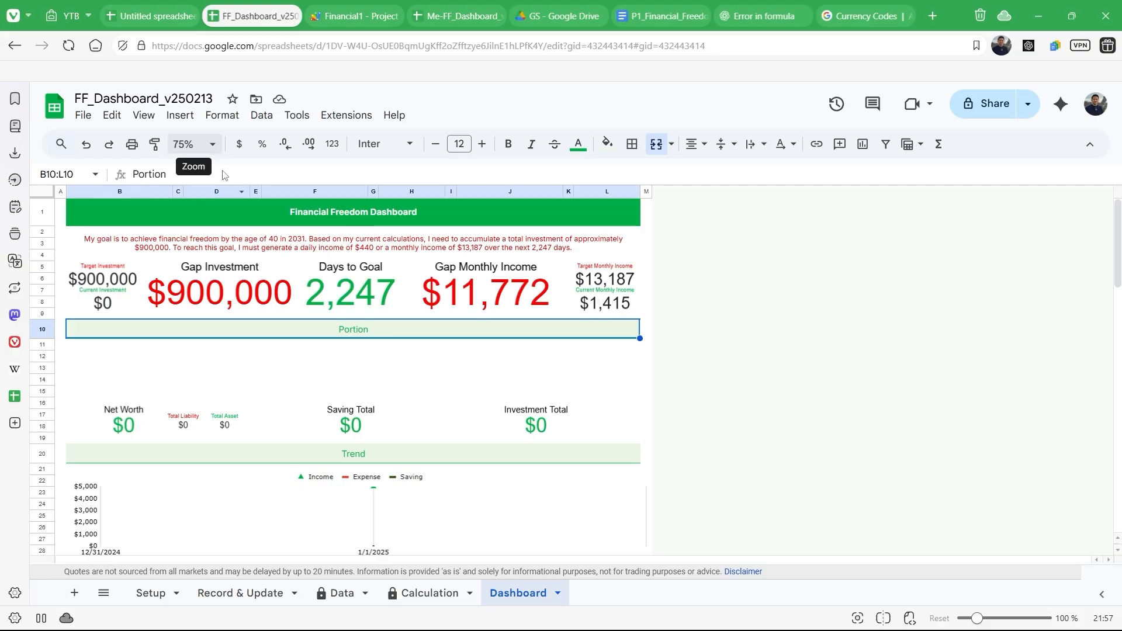
{"action": "left_click", "coordinate": [245, 216]}
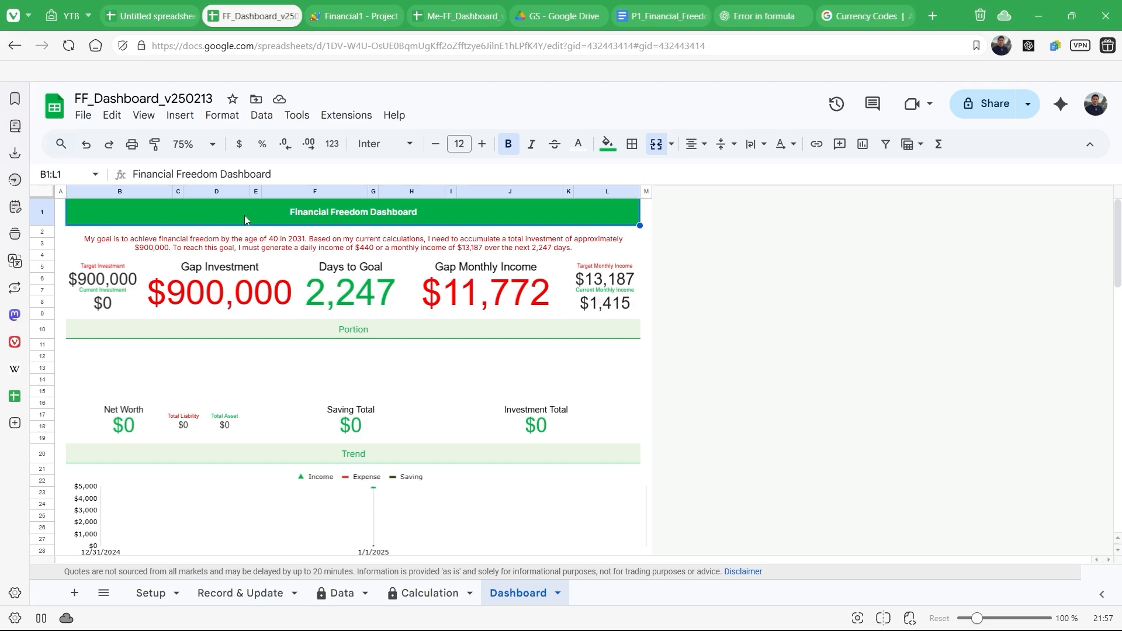
Step: Inspect the goal statement's CONCATENATE formula in B2:L4 of the Dashboard sheet without changing it
{"action": "left_click", "coordinate": [251, 249]}
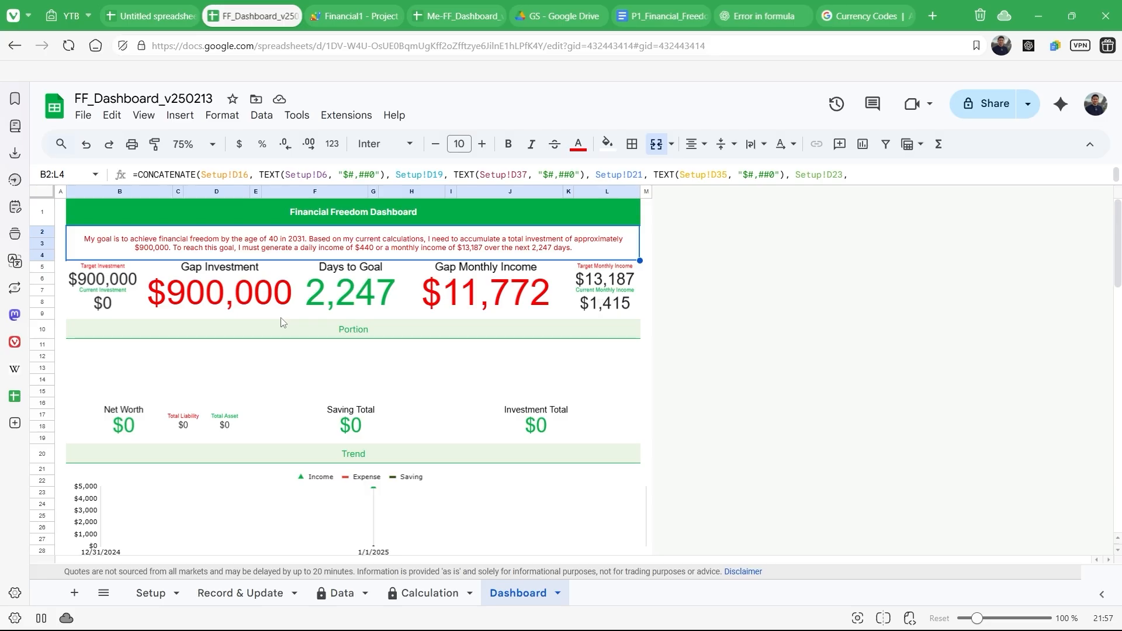
{"action": "key", "text": "F2"}
{"action": "key", "text": "Escape"}
Step: Highlight Statement 1 to 5 in D16:D26 of the Setup sheet, and return to the Dashboard sheet
{"action": "left_click", "coordinate": [153, 594]}
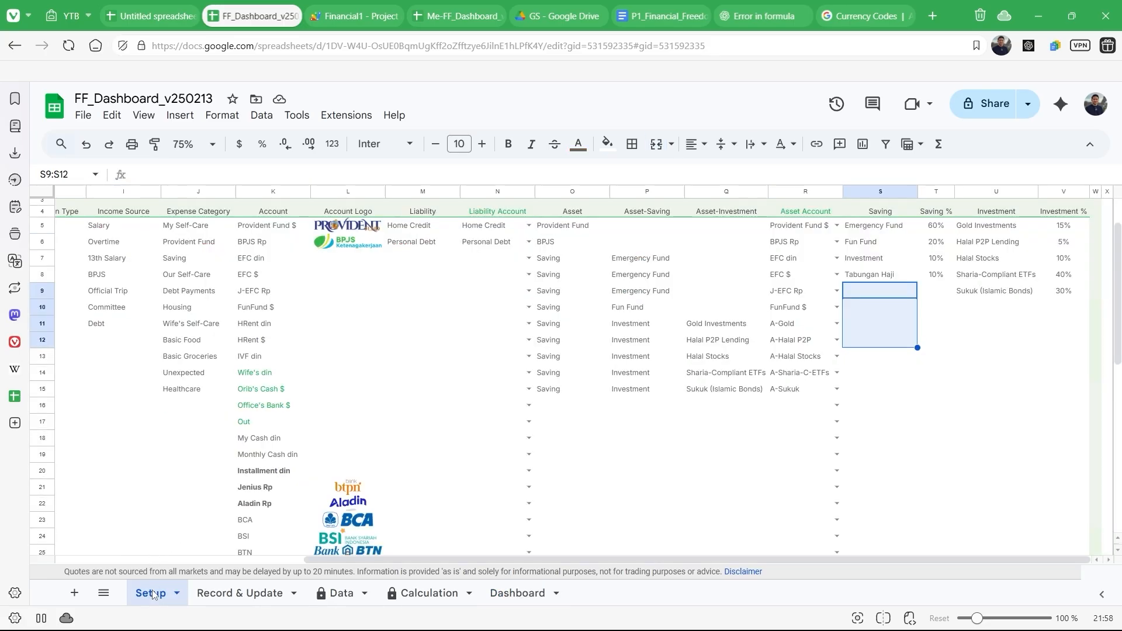
{"action": "scroll", "coordinate": [196, 409], "scroll_direction": "left", "scroll_amount": 10}
{"action": "scroll", "coordinate": [197, 413], "scroll_direction": "down", "scroll_amount": 4}
{"action": "scroll", "coordinate": [197, 411], "scroll_direction": "up", "scroll_amount": 1}
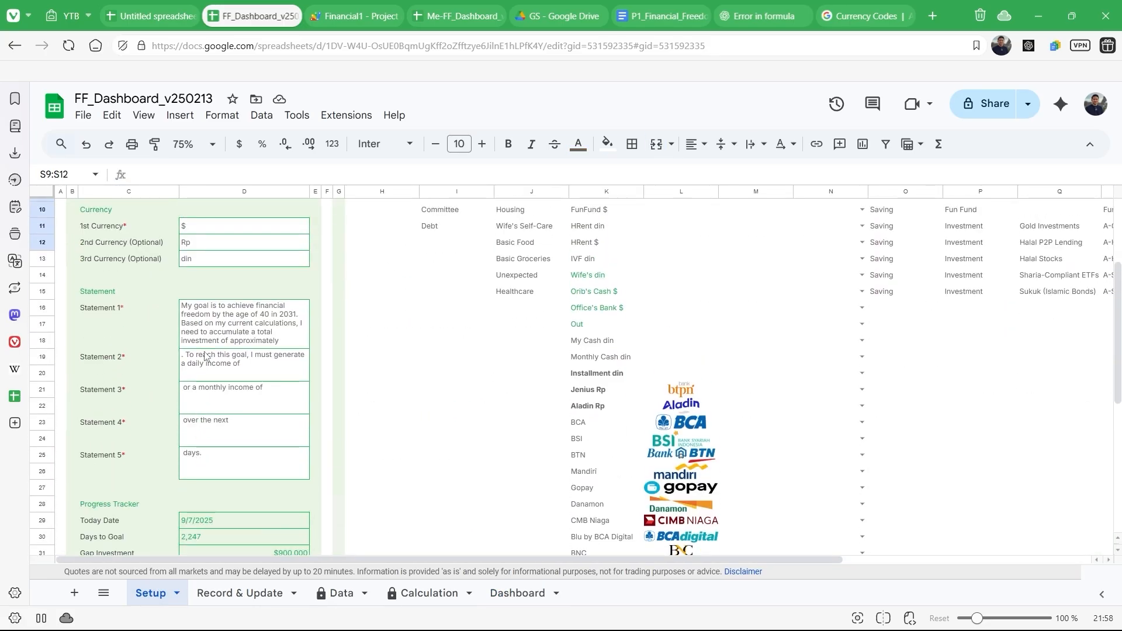
{"action": "left_click_drag", "start_coordinate": [210, 338], "coordinate": [215, 477]}
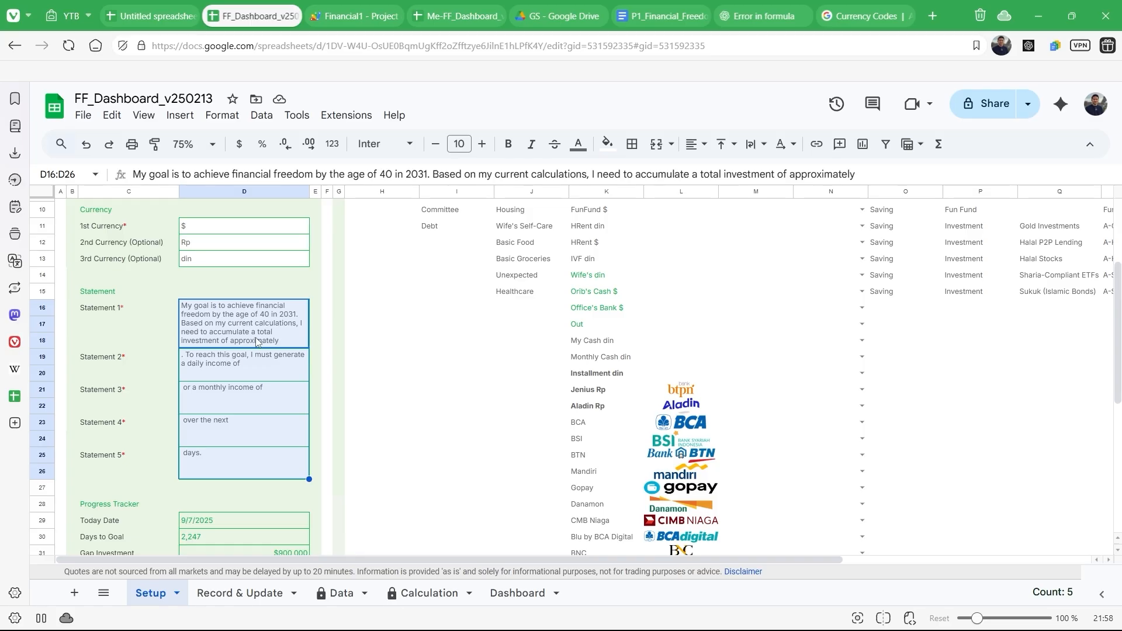
{"action": "left_click", "coordinate": [518, 593]}
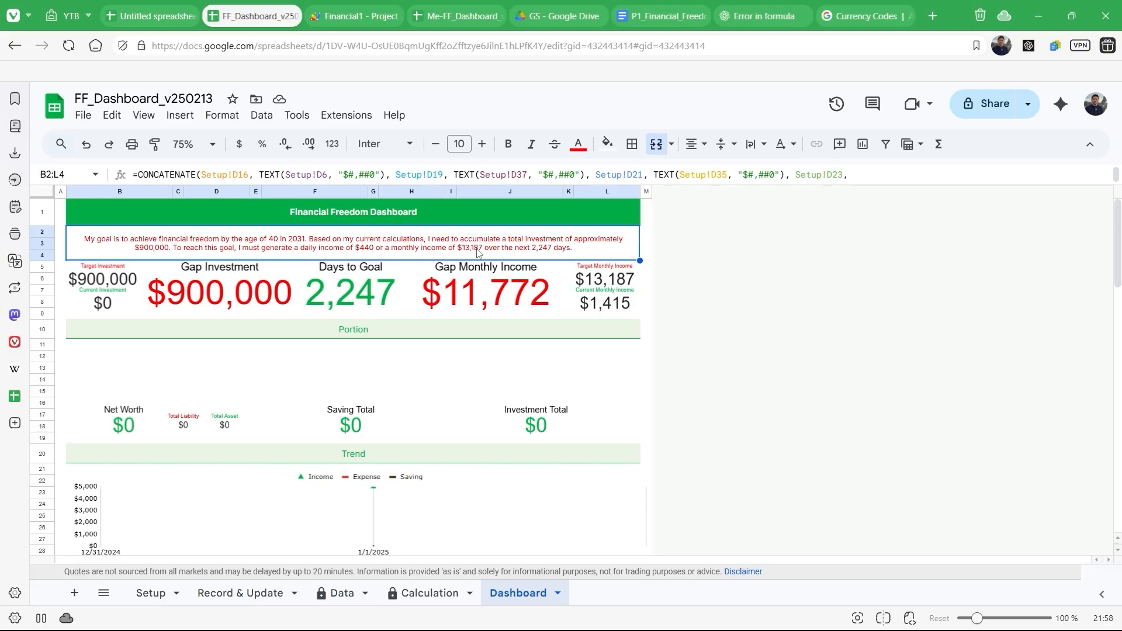
Step: Check the Target Investment scorecard and the blank chart above Investment Total as separate chart objects
{"action": "left_click", "coordinate": [93, 278]}
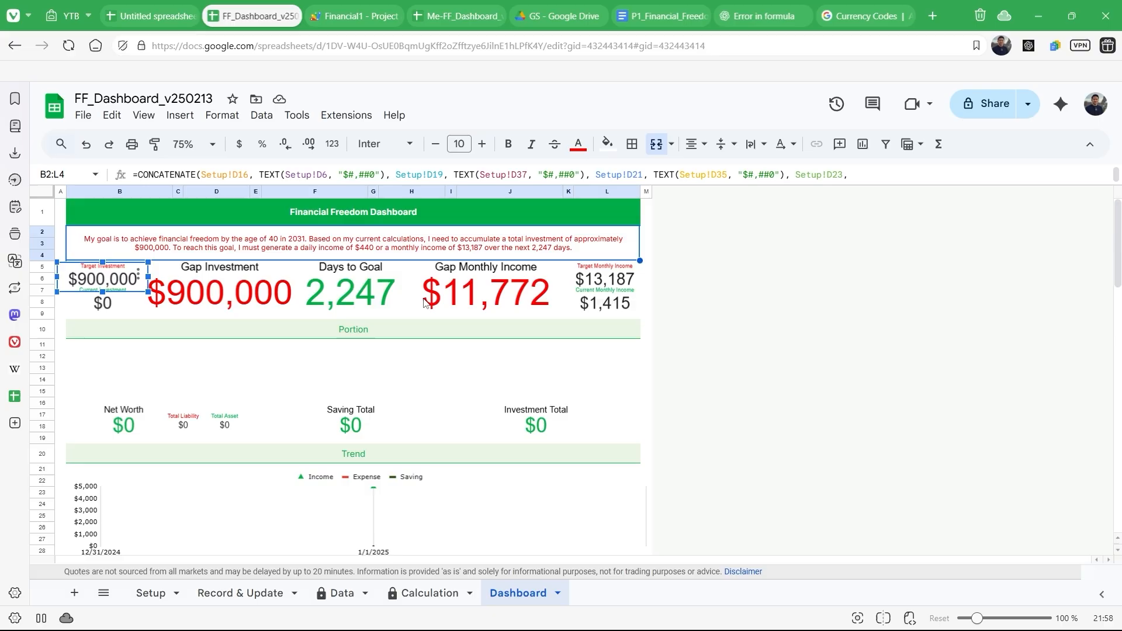
{"action": "left_click", "coordinate": [180, 114]}
{"action": "left_click", "coordinate": [200, 278]}
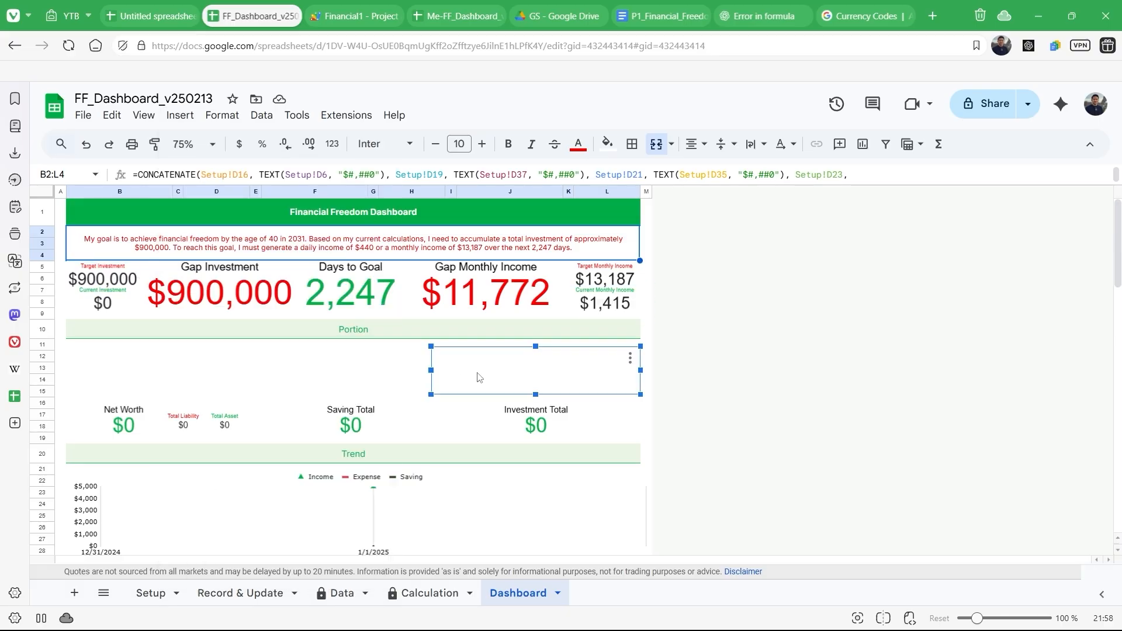
{"action": "left_click", "coordinate": [115, 283]}
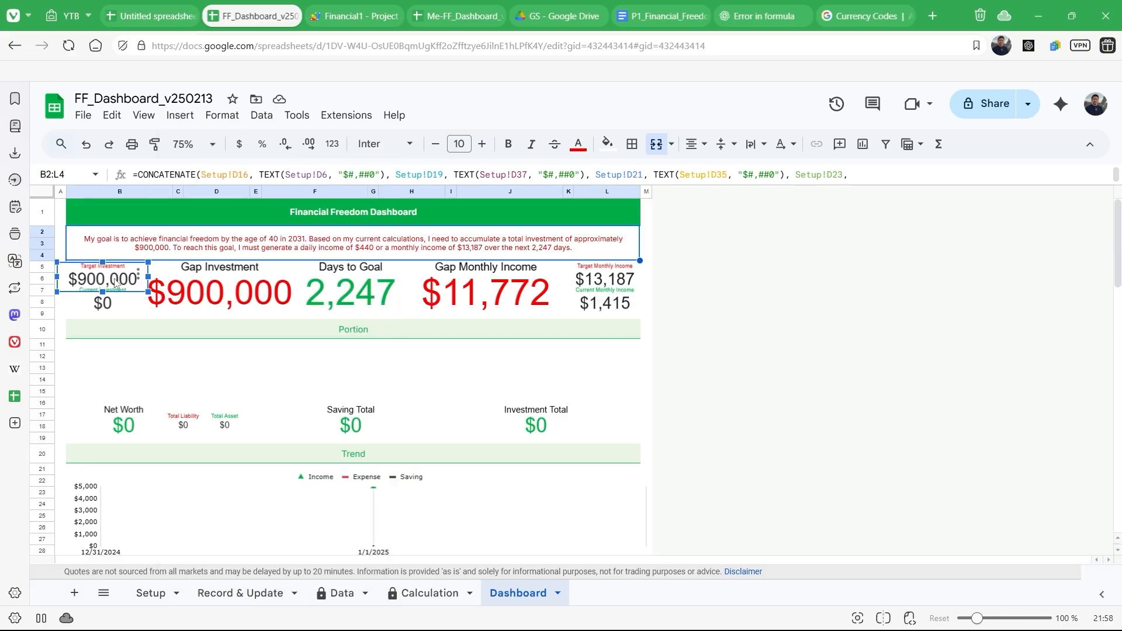
Step: Move the Target Investment scorecard aside to check the cells beneath it, and undo the move
{"action": "left_click_drag", "start_coordinate": [115, 283], "coordinate": [209, 280]}
{"action": "left_click", "coordinate": [106, 270]}
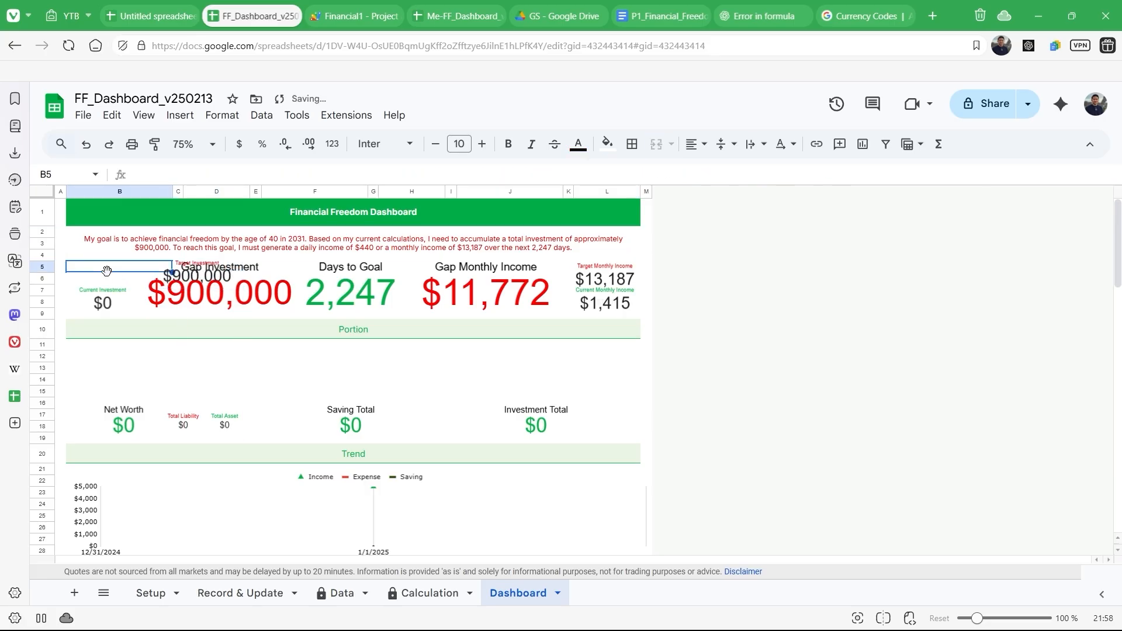
{"action": "key", "text": "Down"}
{"action": "key", "text": "ctrl+z"}
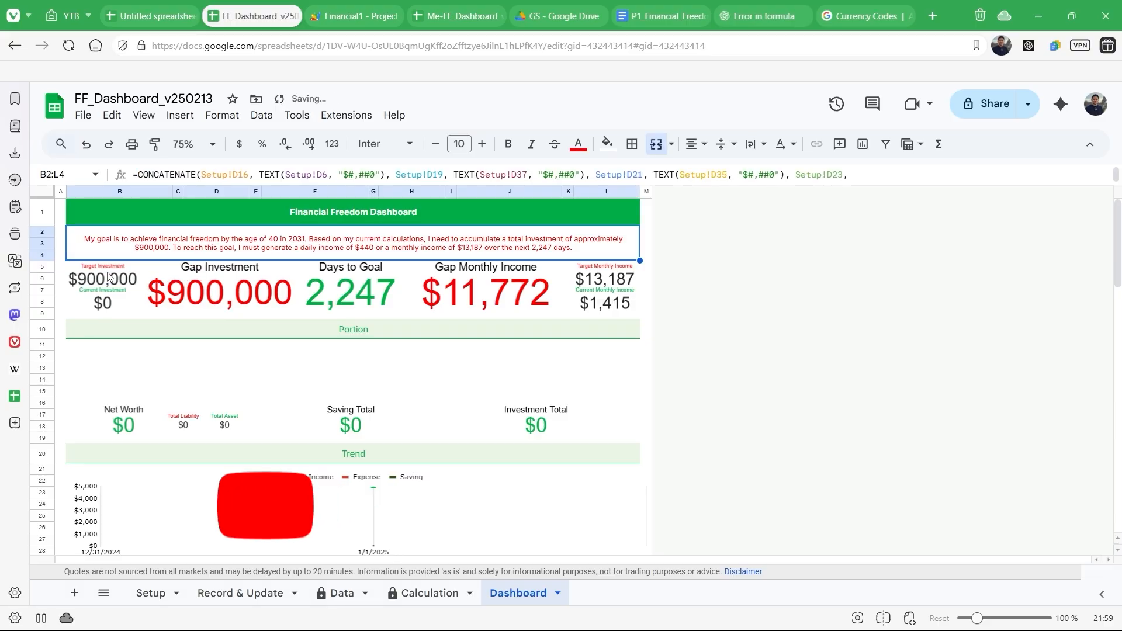
{"action": "left_click", "coordinate": [108, 277]}
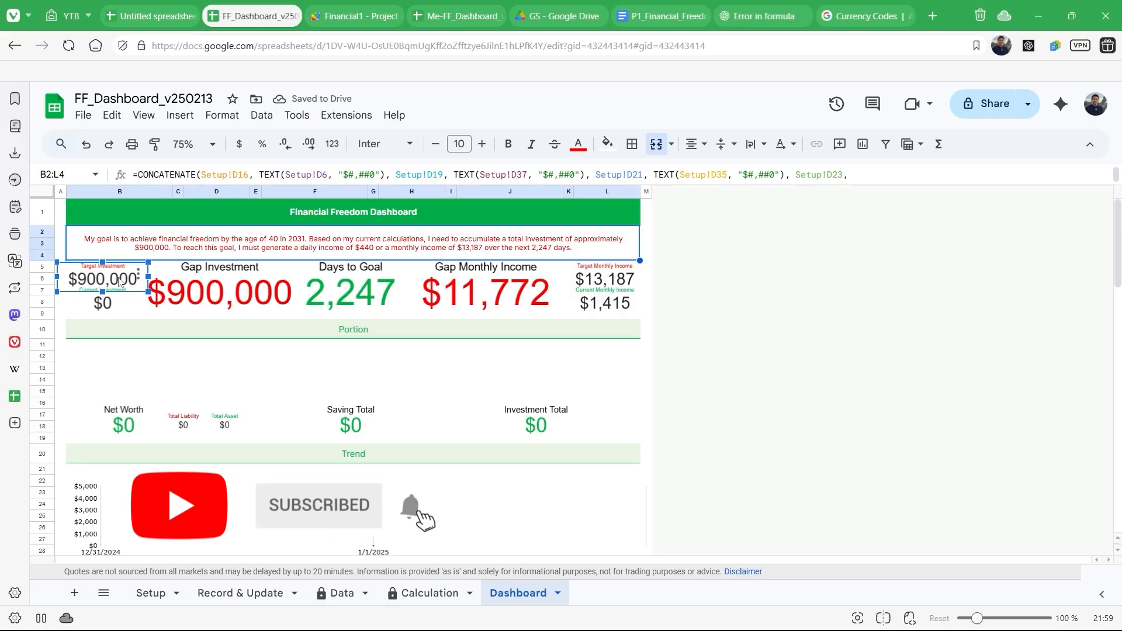
Step: Inspect the Target Investment value in D6 of the Setup sheet
{"action": "left_click", "coordinate": [147, 593]}
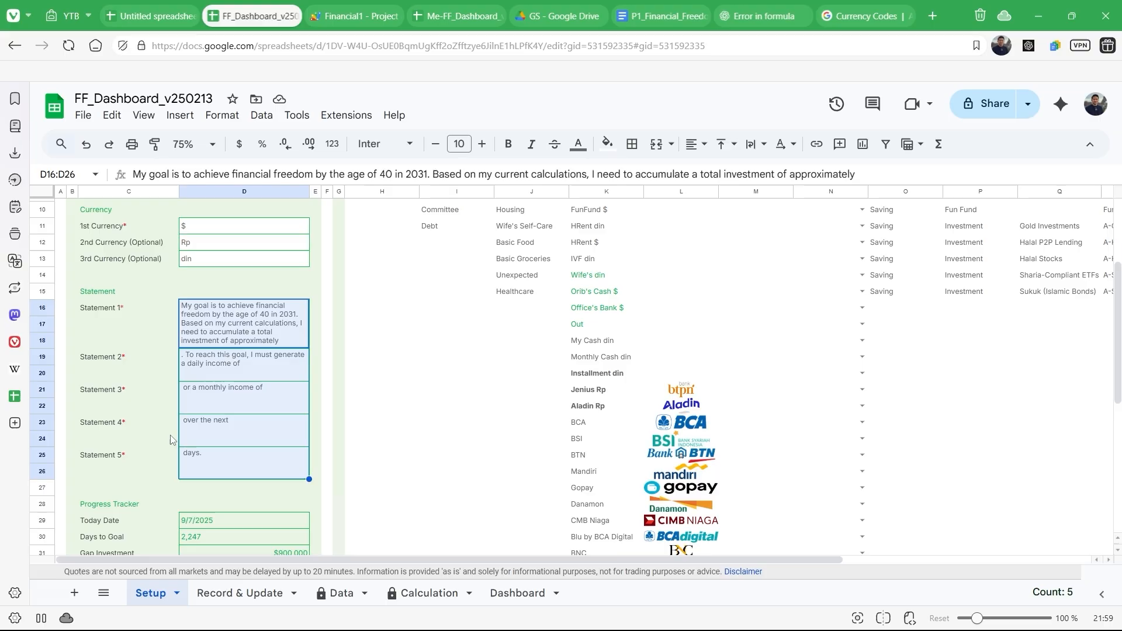
{"action": "scroll", "coordinate": [170, 438], "scroll_direction": "down", "scroll_amount": 5}
{"action": "scroll", "coordinate": [170, 439], "scroll_direction": "up", "scroll_amount": 7}
{"action": "scroll", "coordinate": [170, 435], "scroll_direction": "up", "scroll_amount": 2}
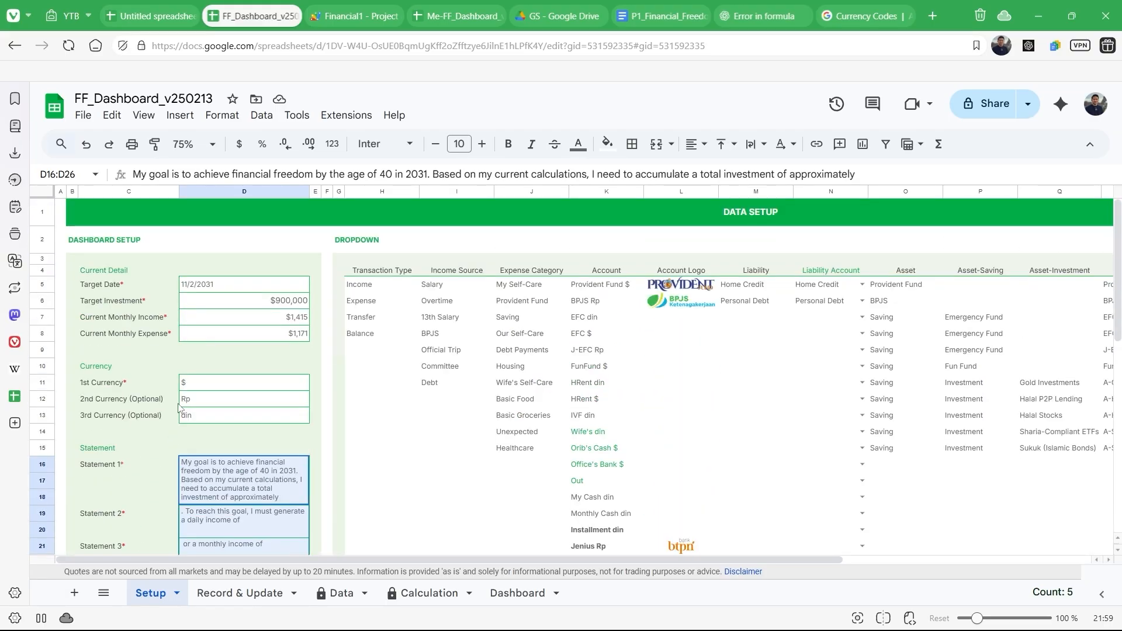
{"action": "left_click", "coordinate": [254, 300]}
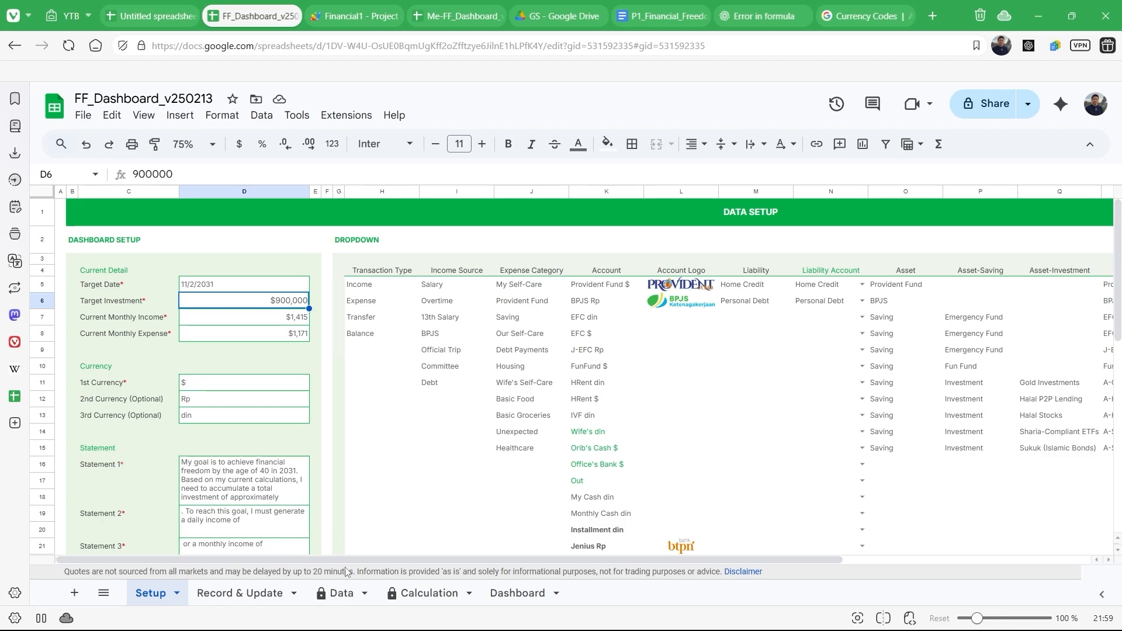
Step: Move the Target Investment scorecard aside on the Dashboard sheet and inspect the formula in cell B6 beneath it
{"action": "left_click", "coordinate": [492, 607]}
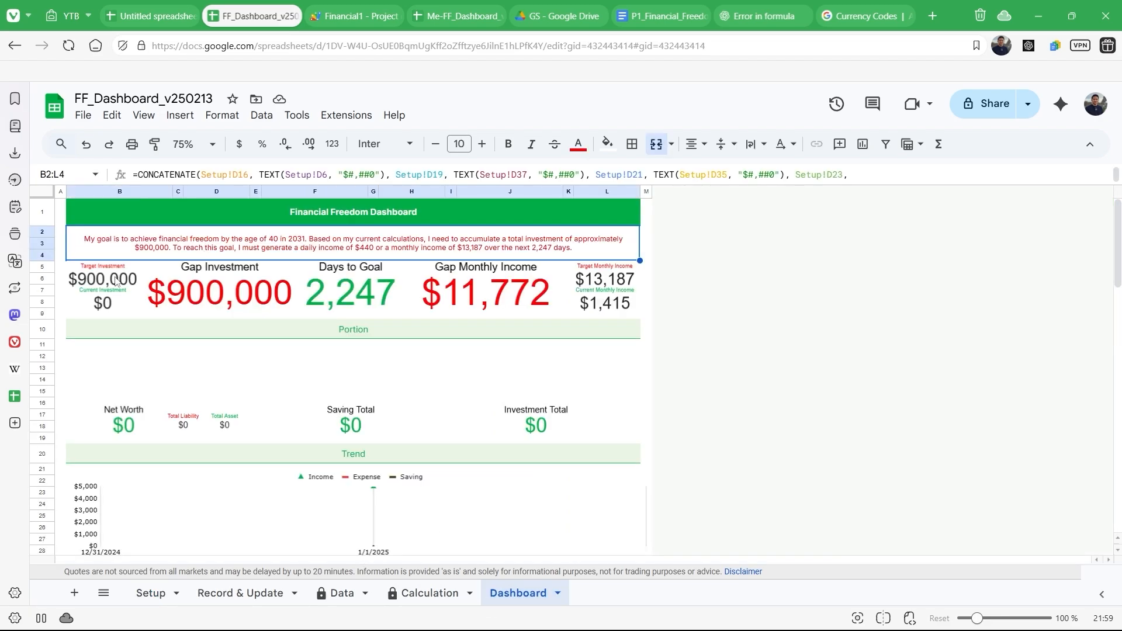
{"action": "left_click", "coordinate": [114, 282]}
{"action": "left_click_drag", "start_coordinate": [114, 282], "coordinate": [252, 278]}
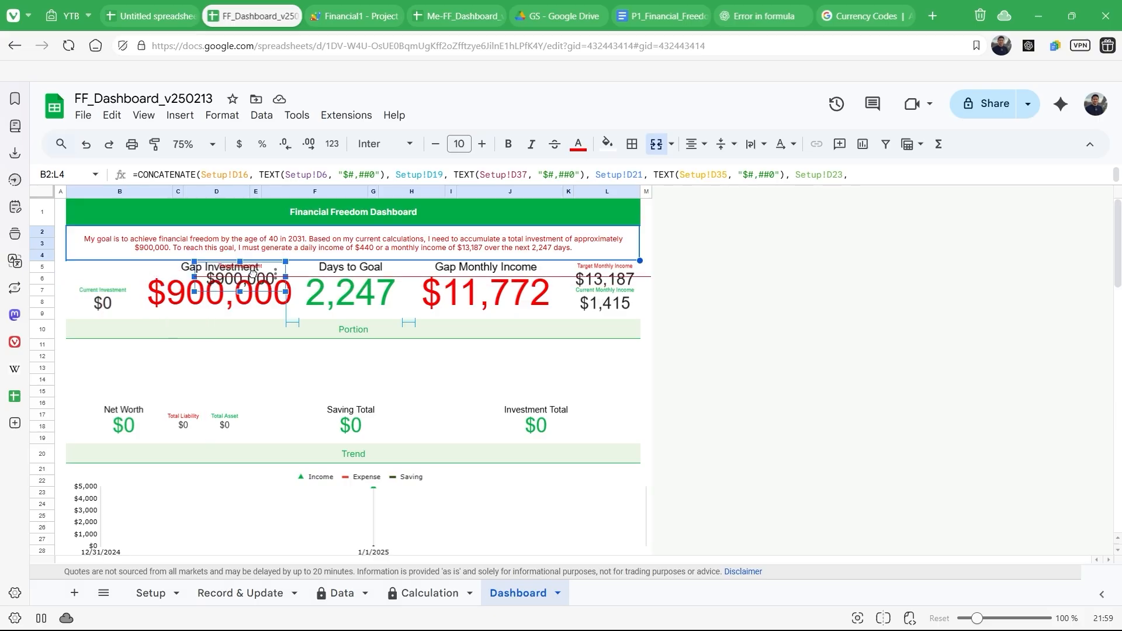
{"action": "left_click", "coordinate": [104, 276]}
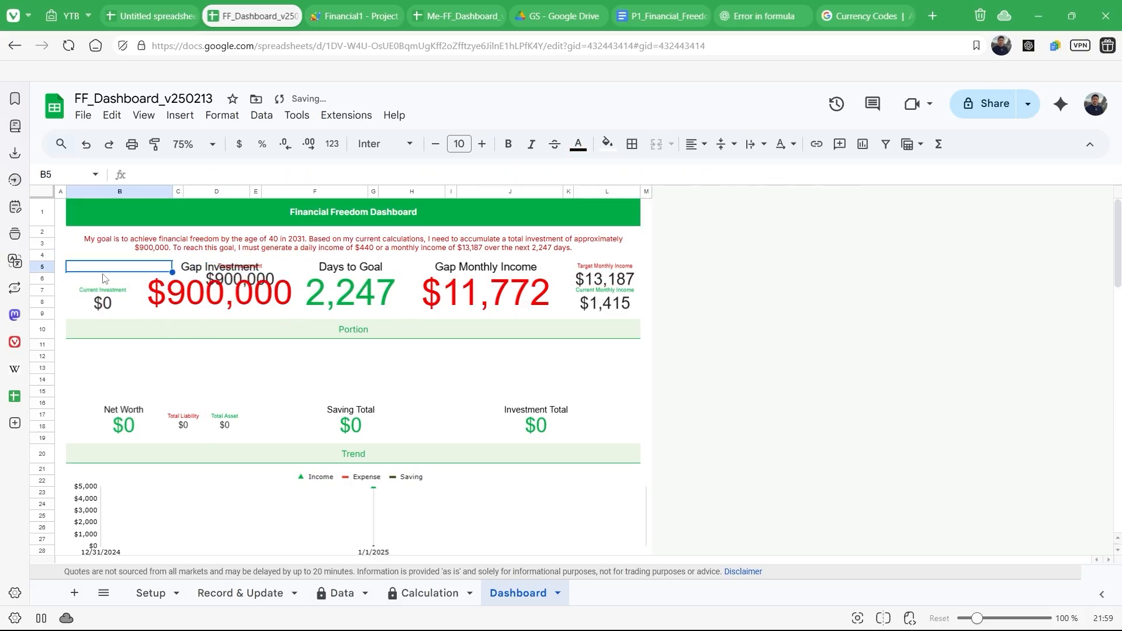
{"action": "left_click", "coordinate": [103, 278]}
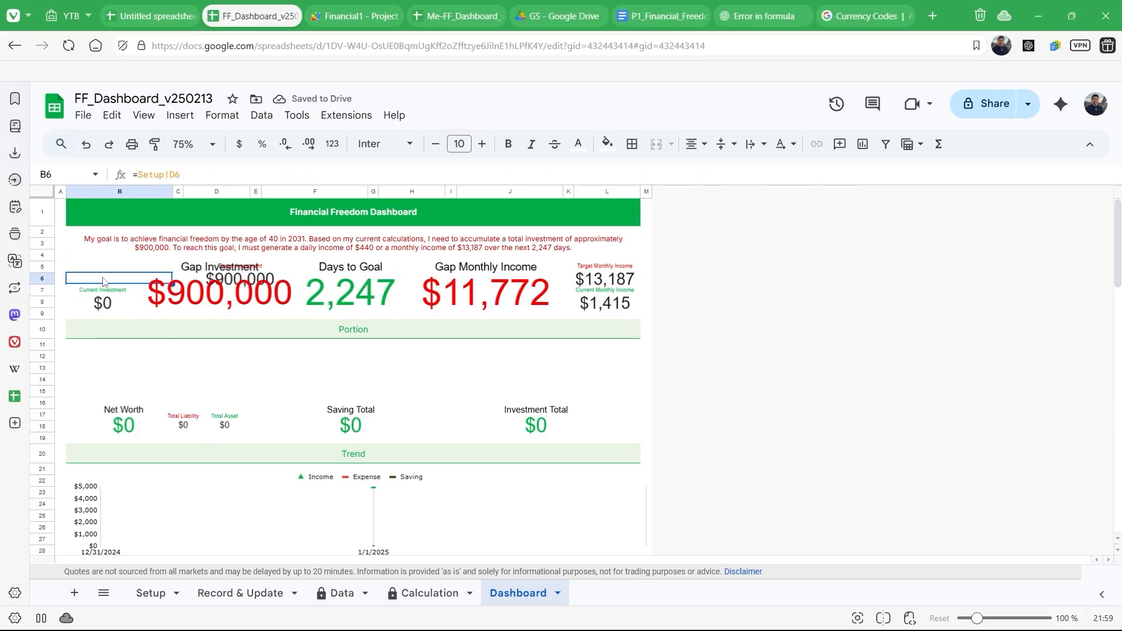
{"action": "double_click", "coordinate": [103, 278]}
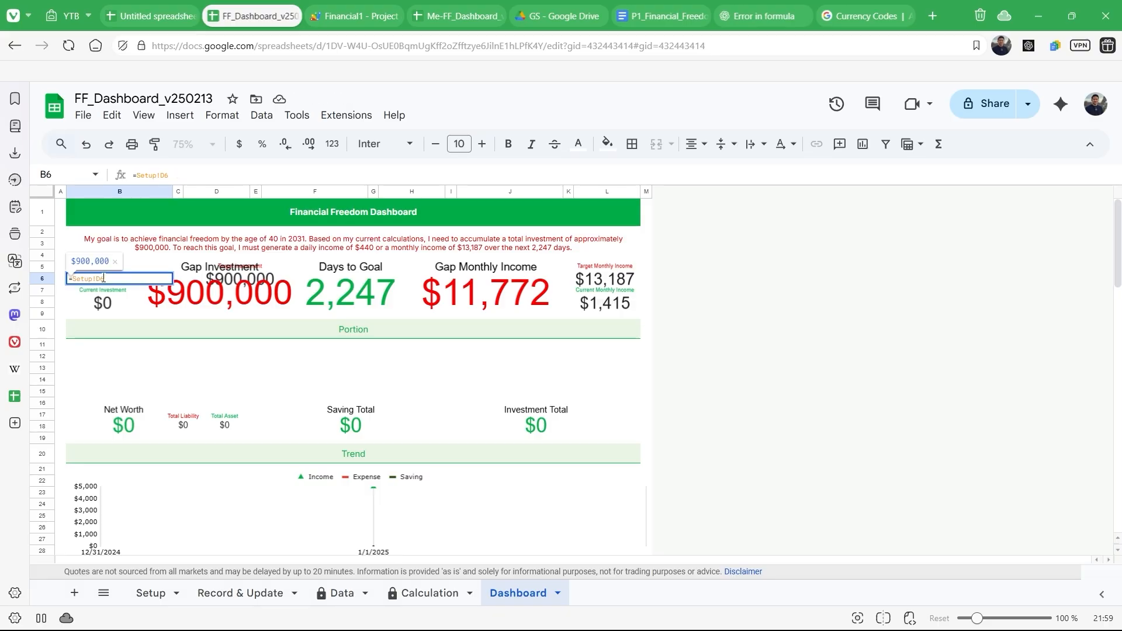
{"action": "key", "text": "Return"}
Step: Check the text color applied to cell B6
{"action": "left_click", "coordinate": [103, 281]}
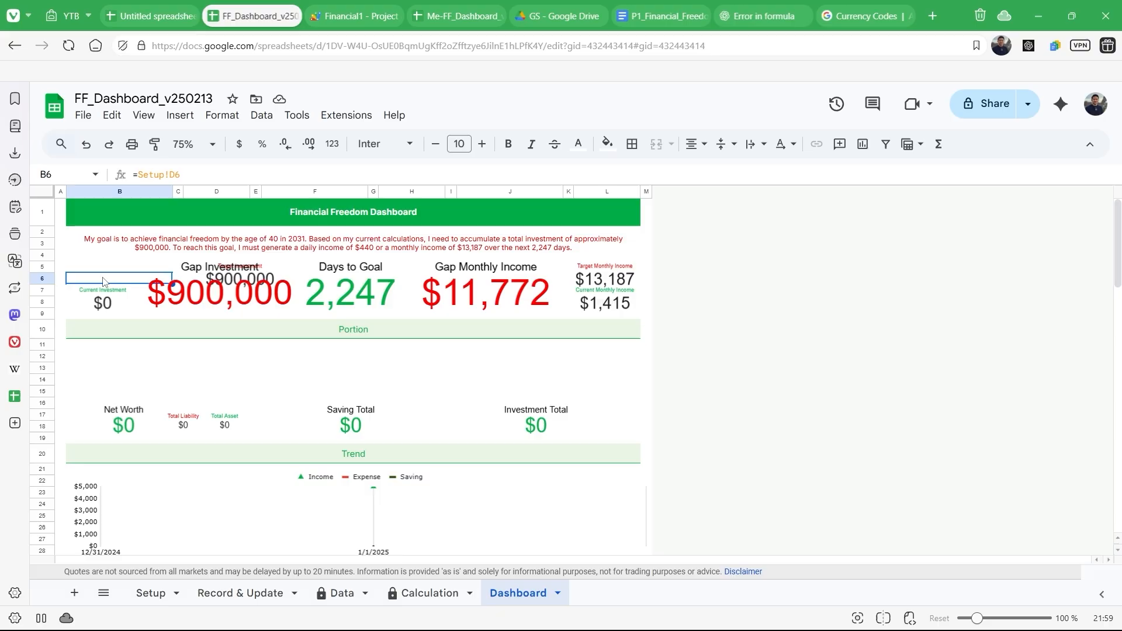
{"action": "left_click", "coordinate": [587, 151]}
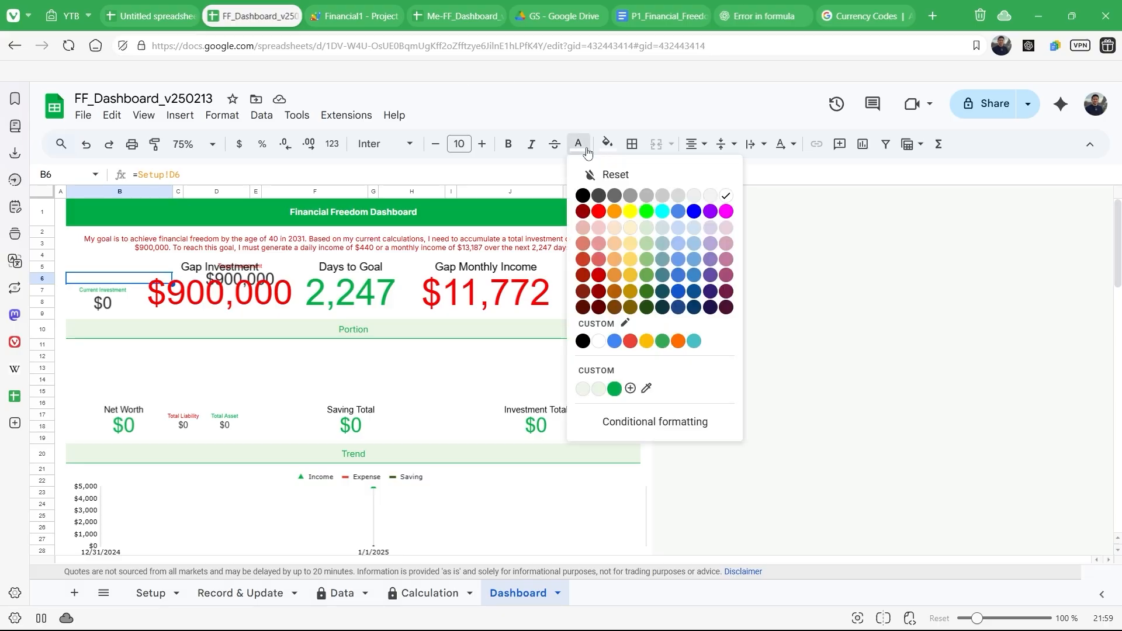
{"action": "left_click", "coordinate": [725, 196]}
{"action": "left_click", "coordinate": [661, 433]}
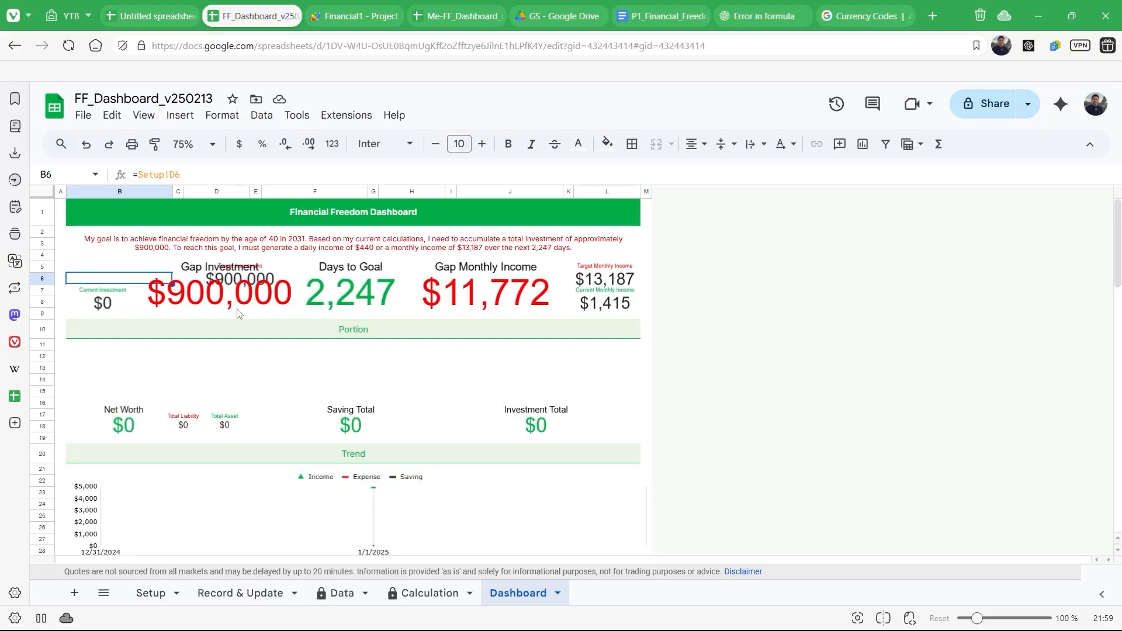
Step: Move the Target Investment scorecard down into the Portion section above Net Worth, and select cell B6
{"action": "left_click", "coordinate": [223, 287]}
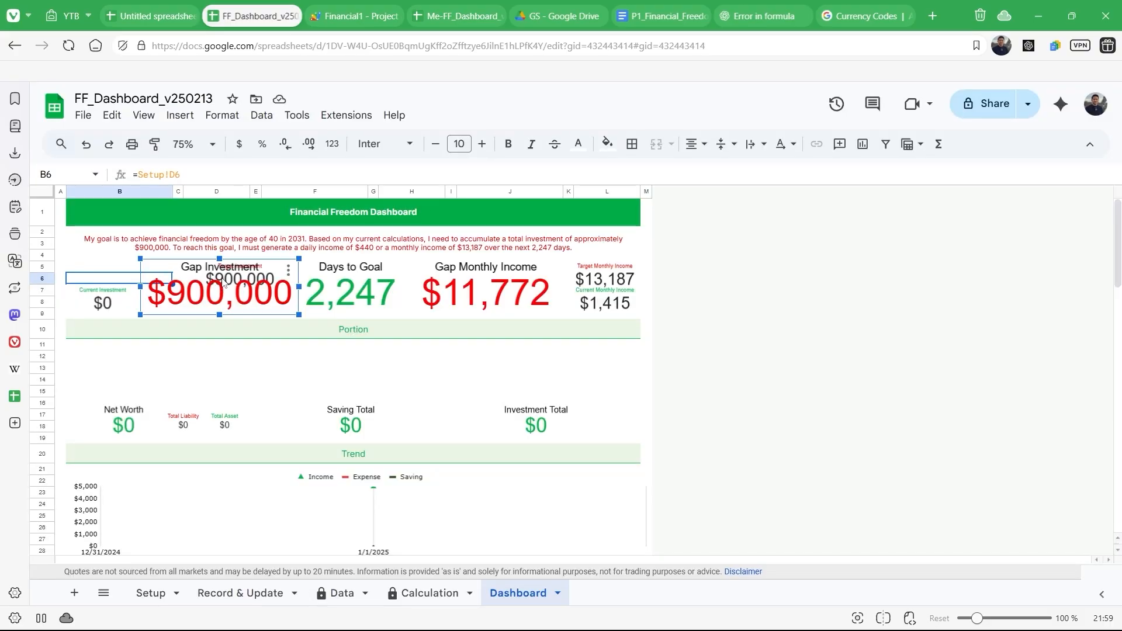
{"action": "left_click_drag", "start_coordinate": [222, 281], "coordinate": [165, 377]}
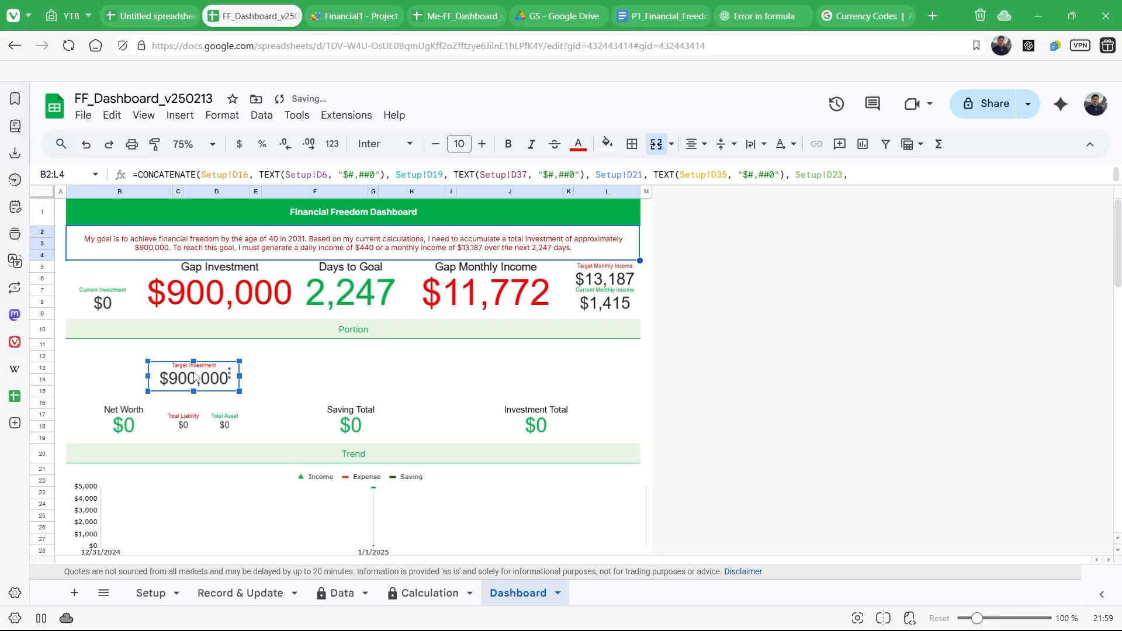
{"action": "left_click", "coordinate": [114, 283]}
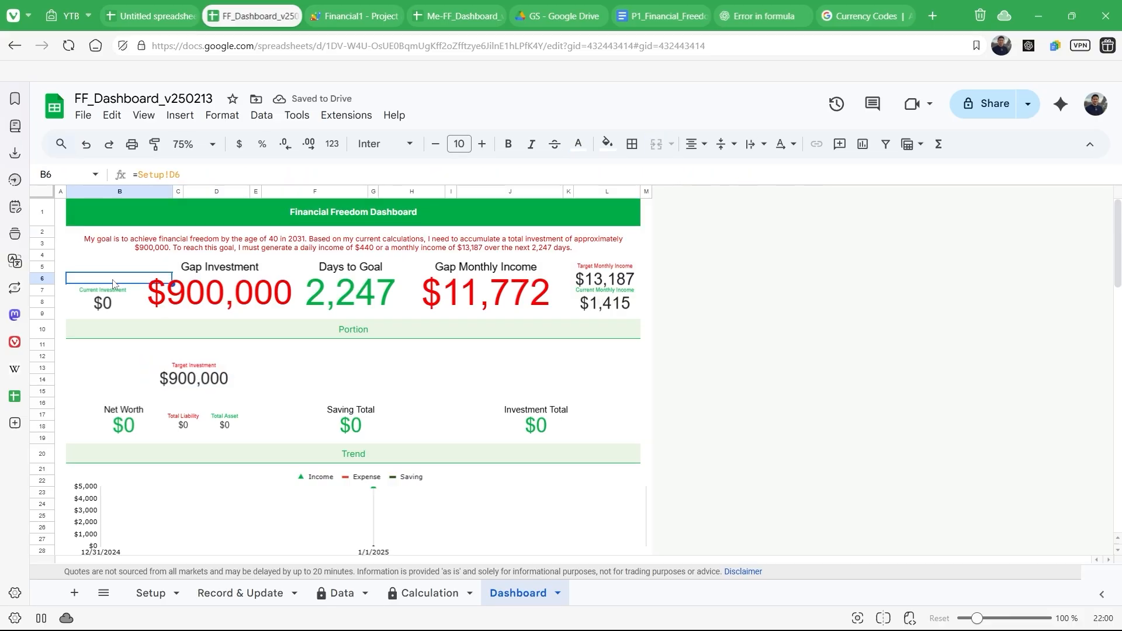
{"action": "key", "text": "Up"}
{"action": "key", "text": "Up"}
{"action": "left_click", "coordinate": [114, 283]}
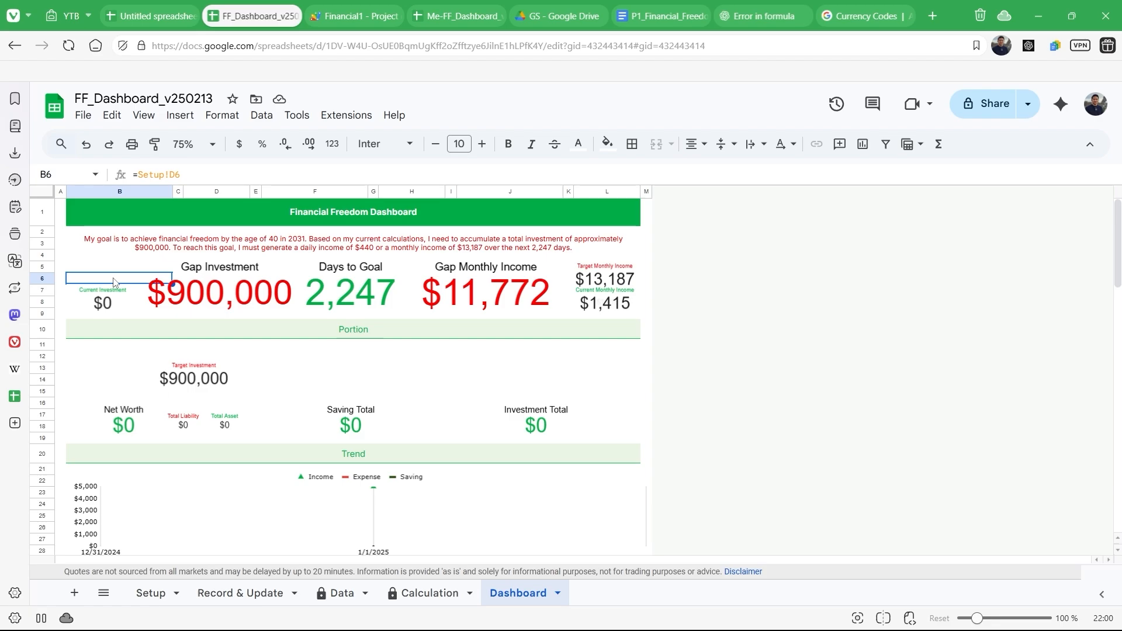
Step: Insert a chart from cell B6 and change its type to Scorecard chart
{"action": "left_click", "coordinate": [173, 116]}
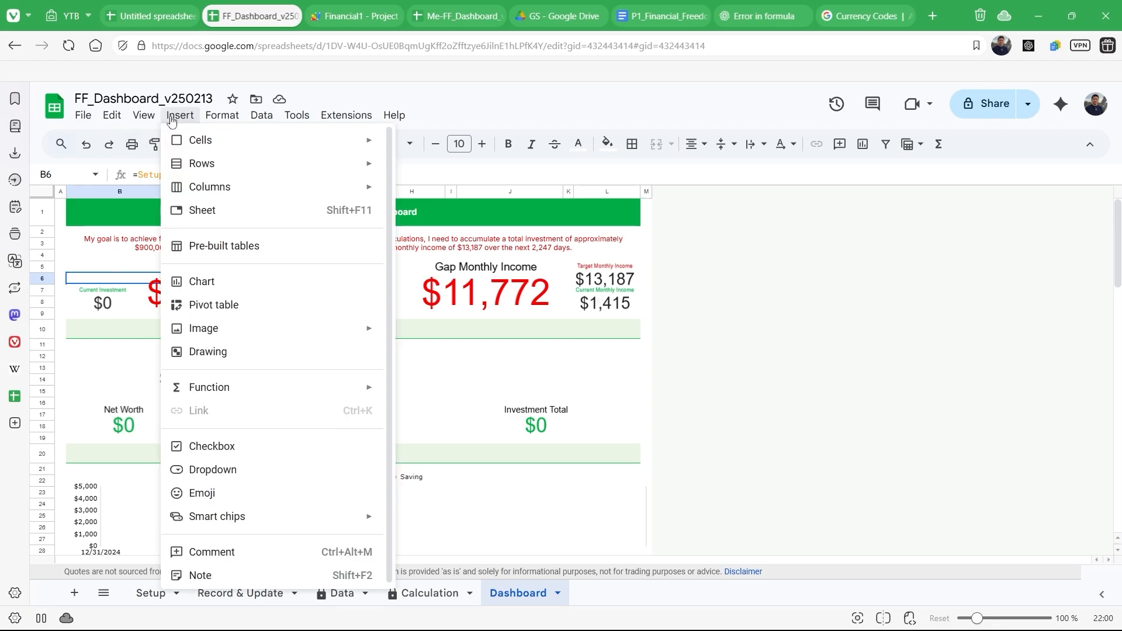
{"action": "left_click", "coordinate": [264, 283]}
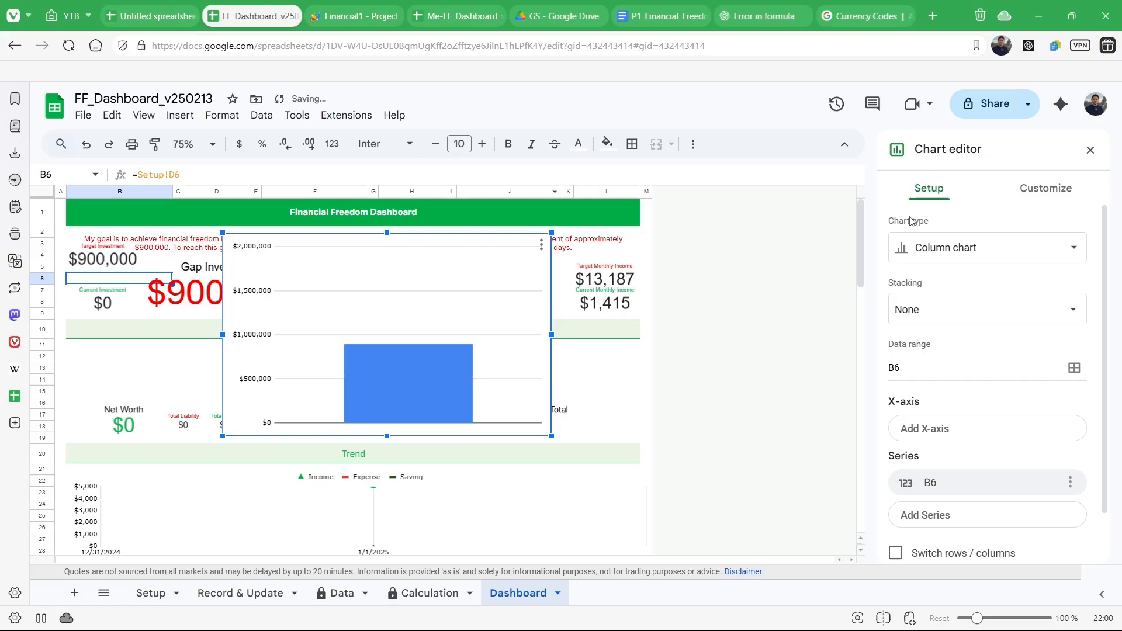
{"action": "left_click", "coordinate": [938, 259]}
{"action": "scroll", "coordinate": [986, 388], "scroll_direction": "down", "scroll_amount": 5}
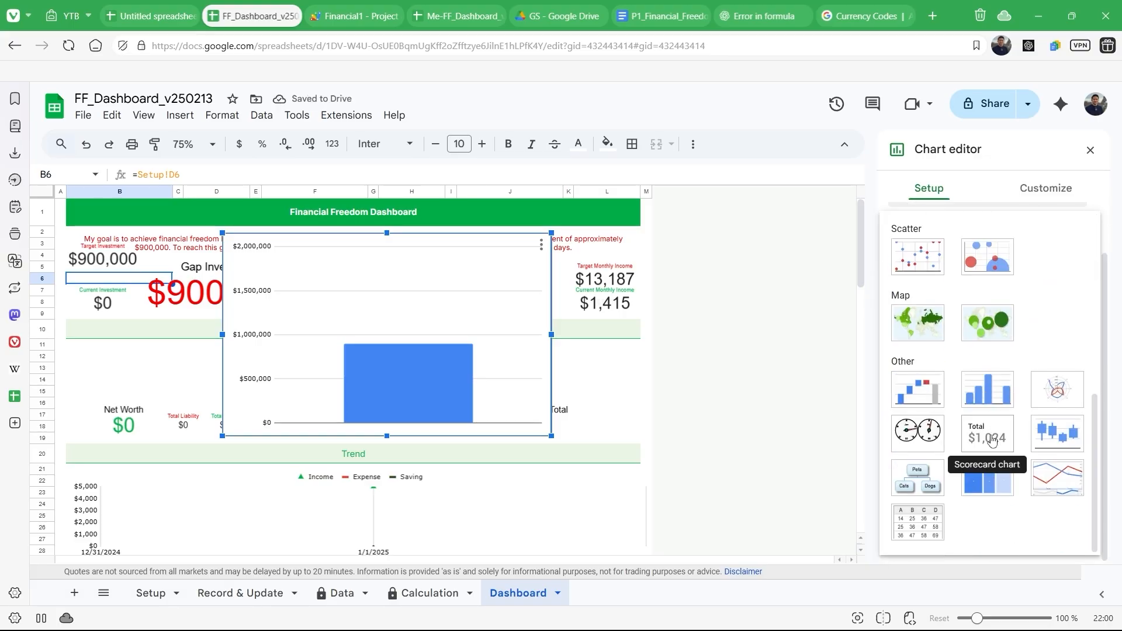
{"action": "left_click", "coordinate": [992, 439]}
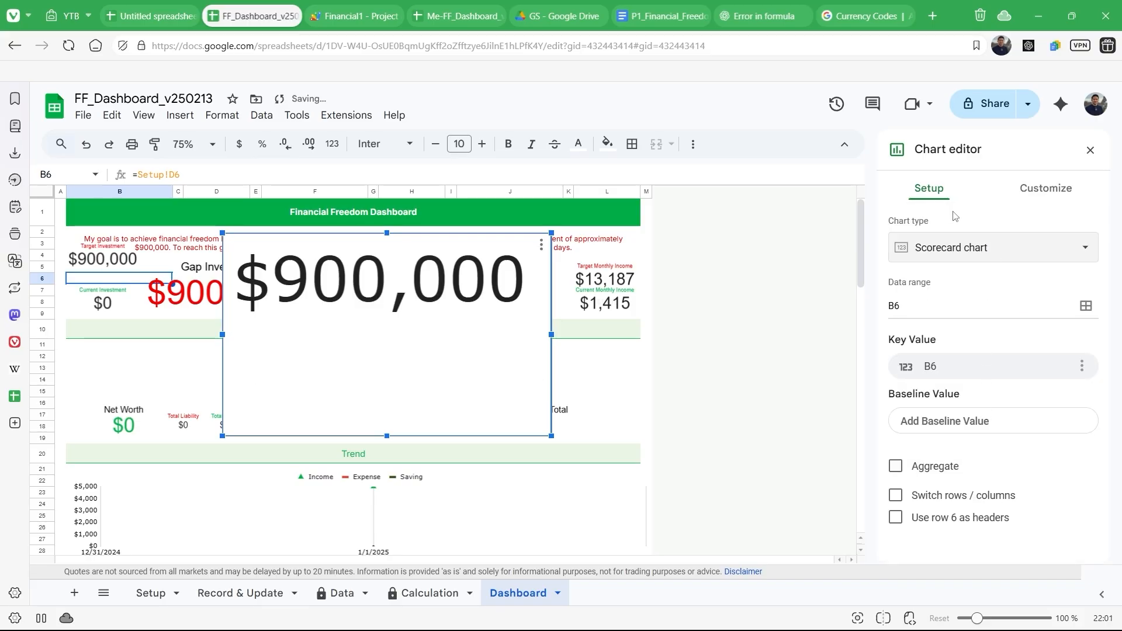
Step: Set the new scorecard's background color and chart border color to None
{"action": "left_click", "coordinate": [1043, 193]}
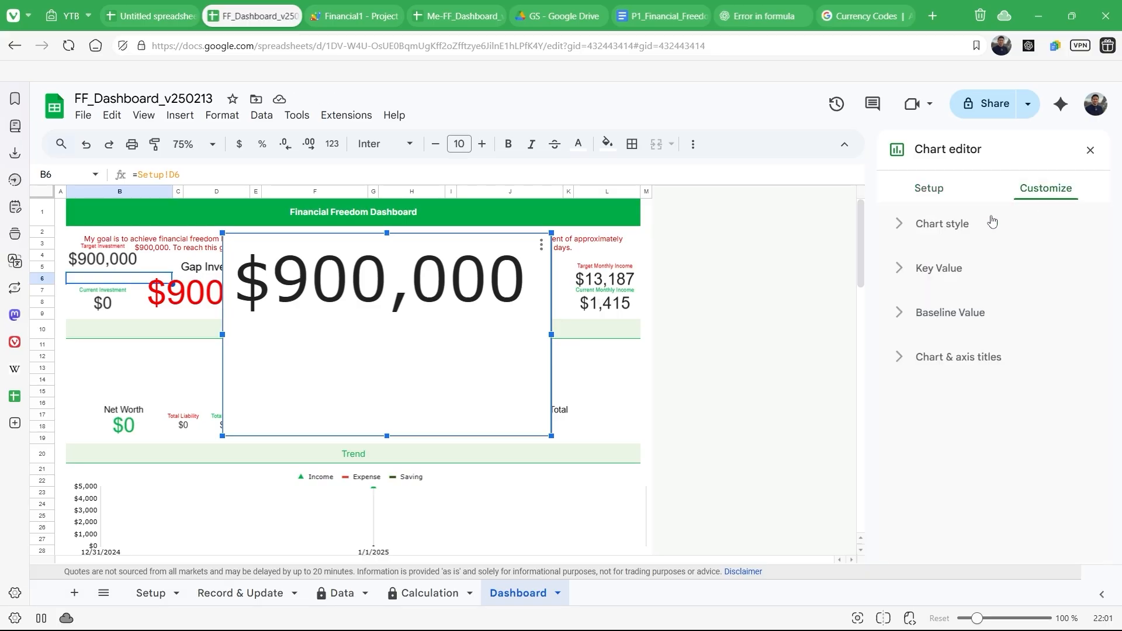
{"action": "left_click", "coordinate": [948, 225]}
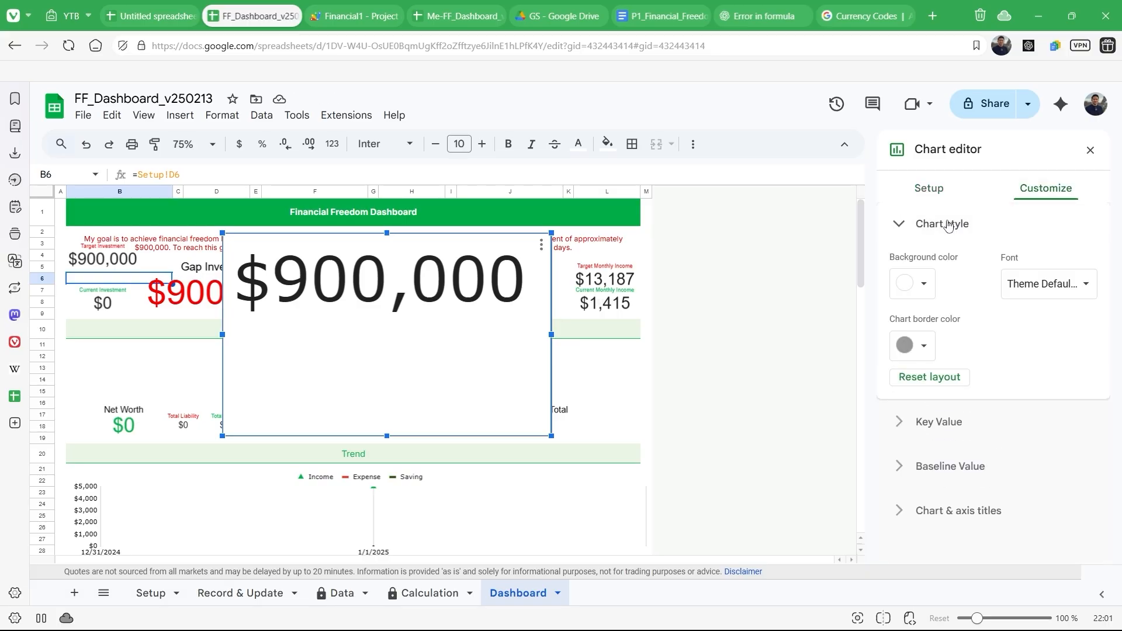
{"action": "left_click", "coordinate": [923, 286]}
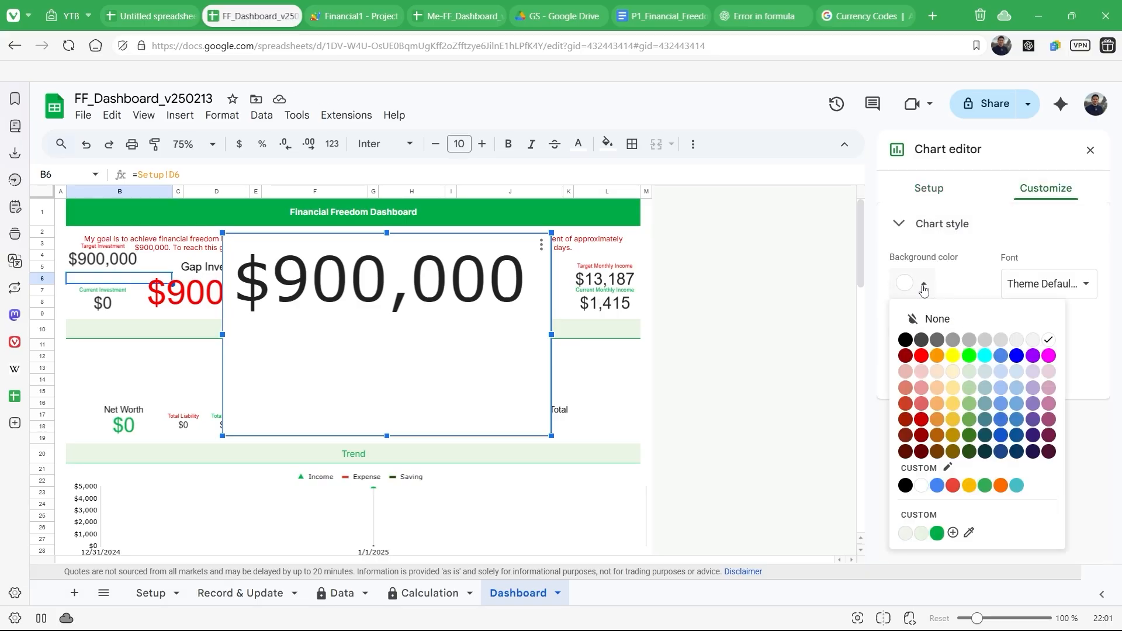
{"action": "left_click", "coordinate": [954, 319]}
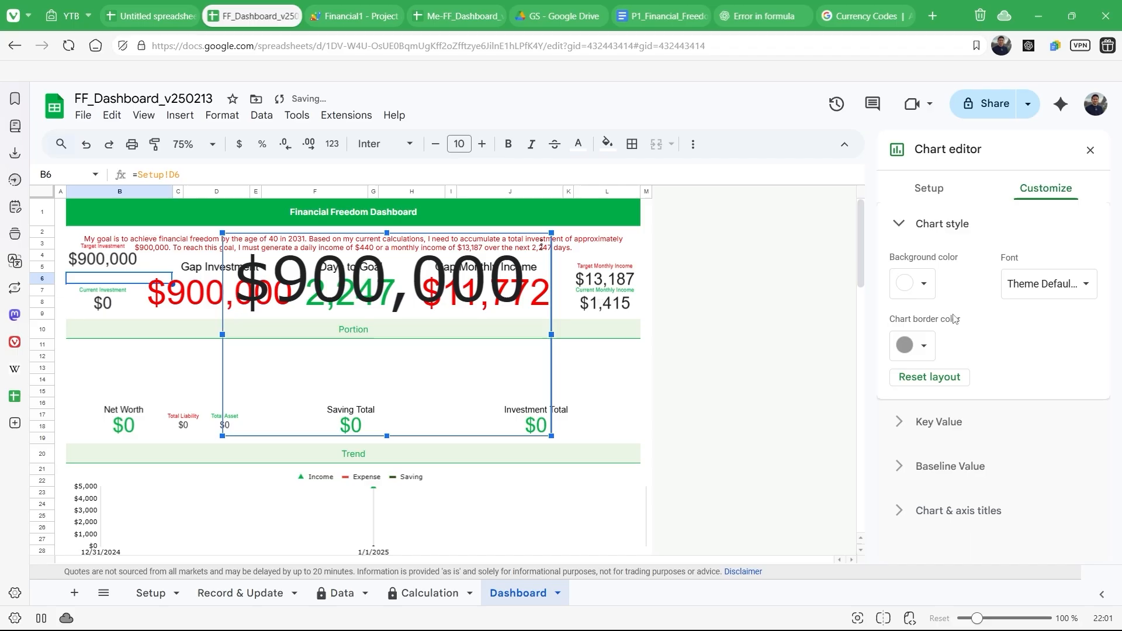
{"action": "left_click", "coordinate": [930, 356]}
{"action": "left_click", "coordinate": [936, 381]}
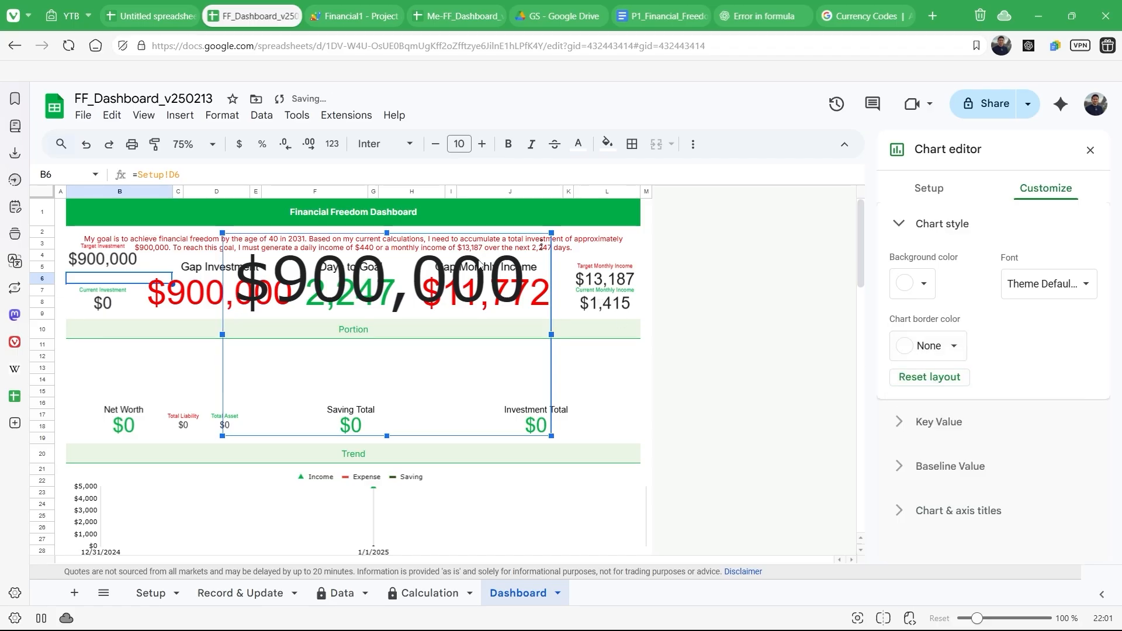
Step: Move the new scorecard down into the Portion section and set its chart title to "Target Investment"
{"action": "left_click_drag", "start_coordinate": [474, 273], "coordinate": [508, 377]}
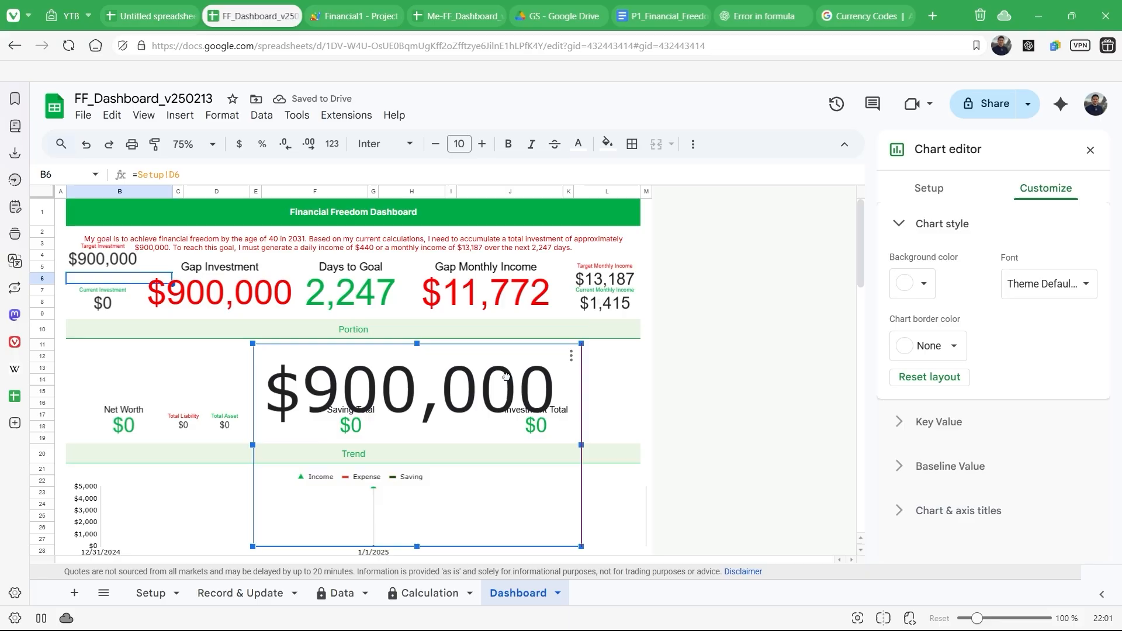
{"action": "left_click", "coordinate": [100, 265]}
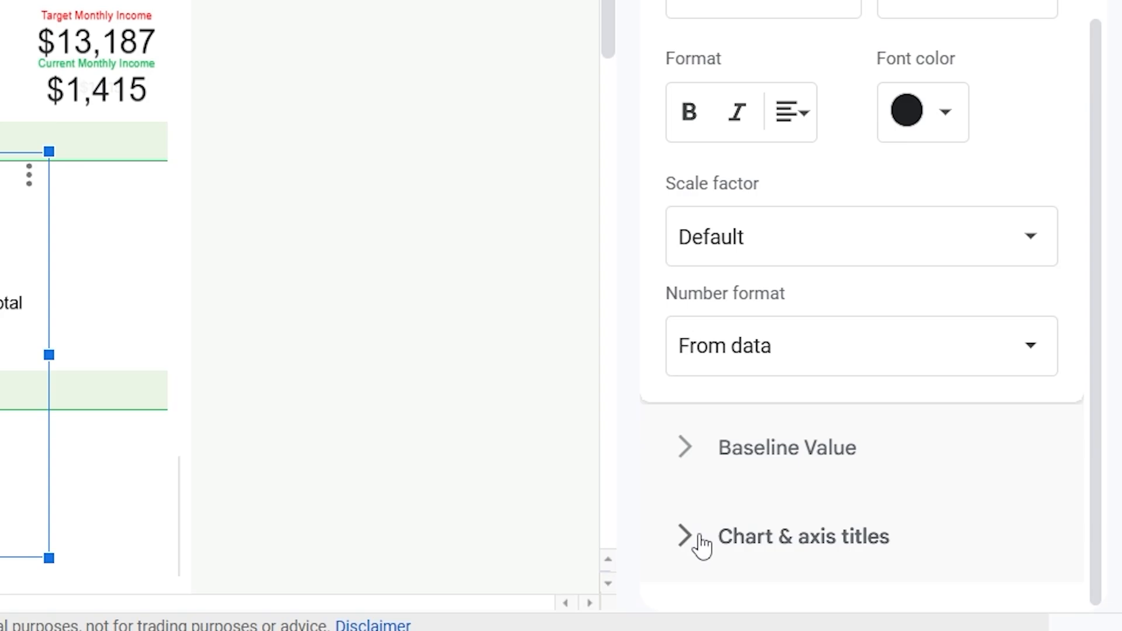
{"action": "left_click", "coordinate": [906, 526]}
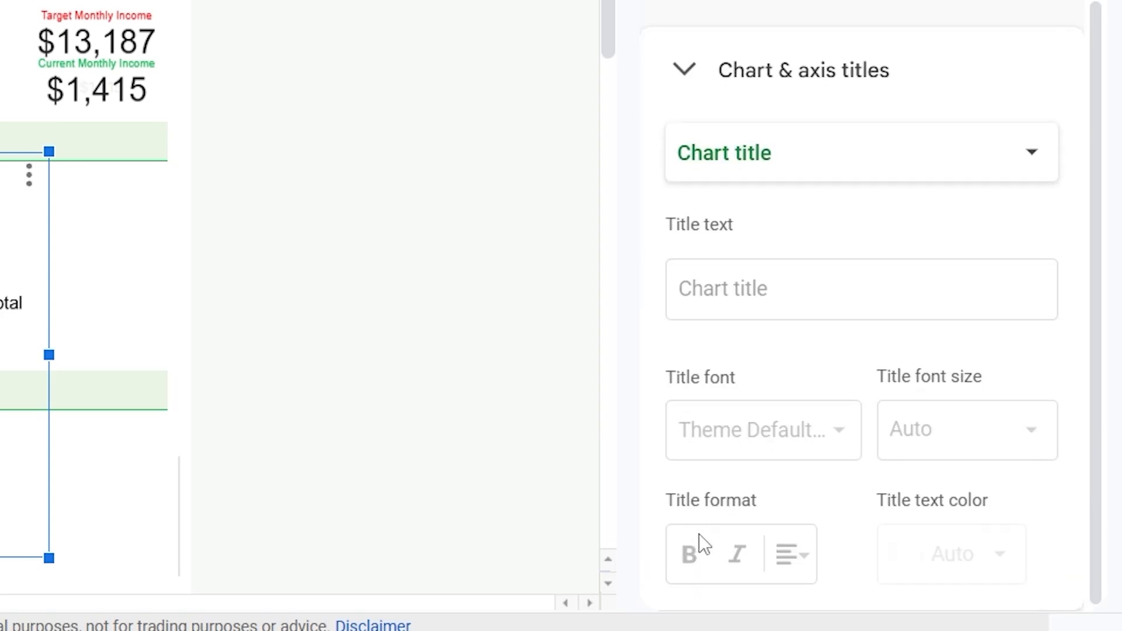
{"action": "left_click", "coordinate": [752, 304]}
{"action": "type", "text": "T"}
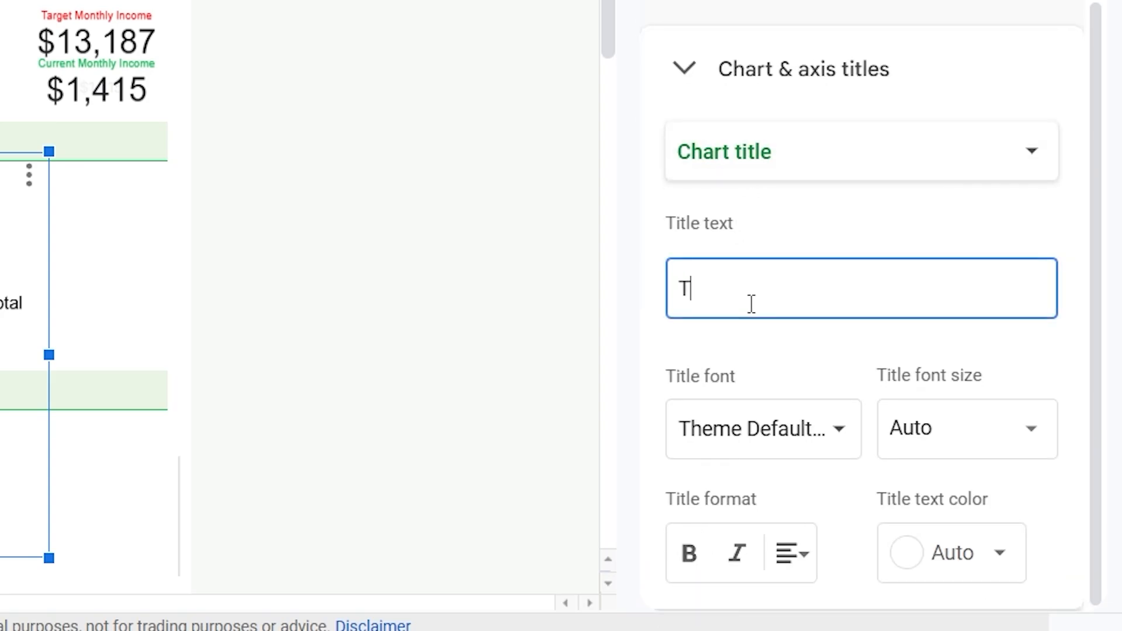
{"action": "type", "text": "arget Inv"}
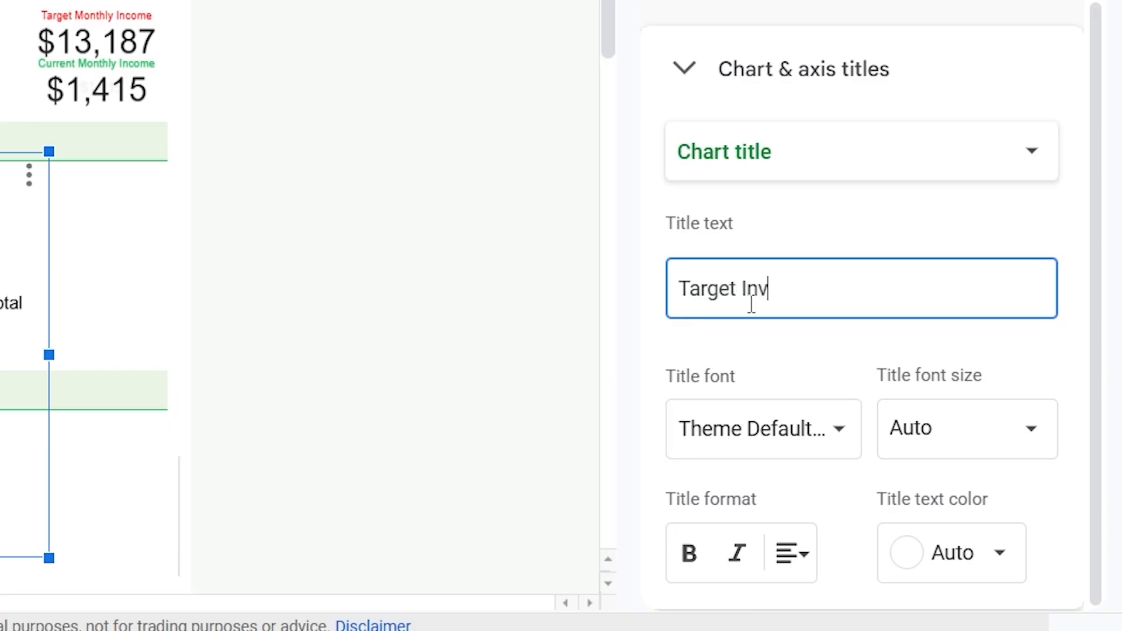
{"action": "type", "text": "estment"}
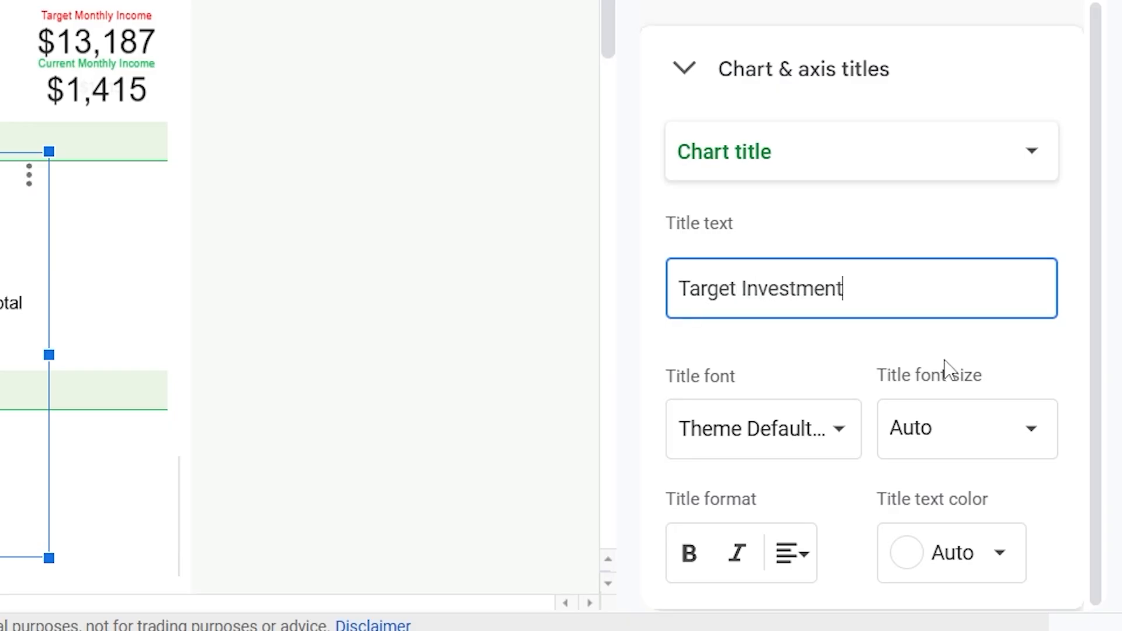
Step: Center the scorecard's title, color it red, and set the title font size to 36
{"action": "left_click", "coordinate": [790, 558]}
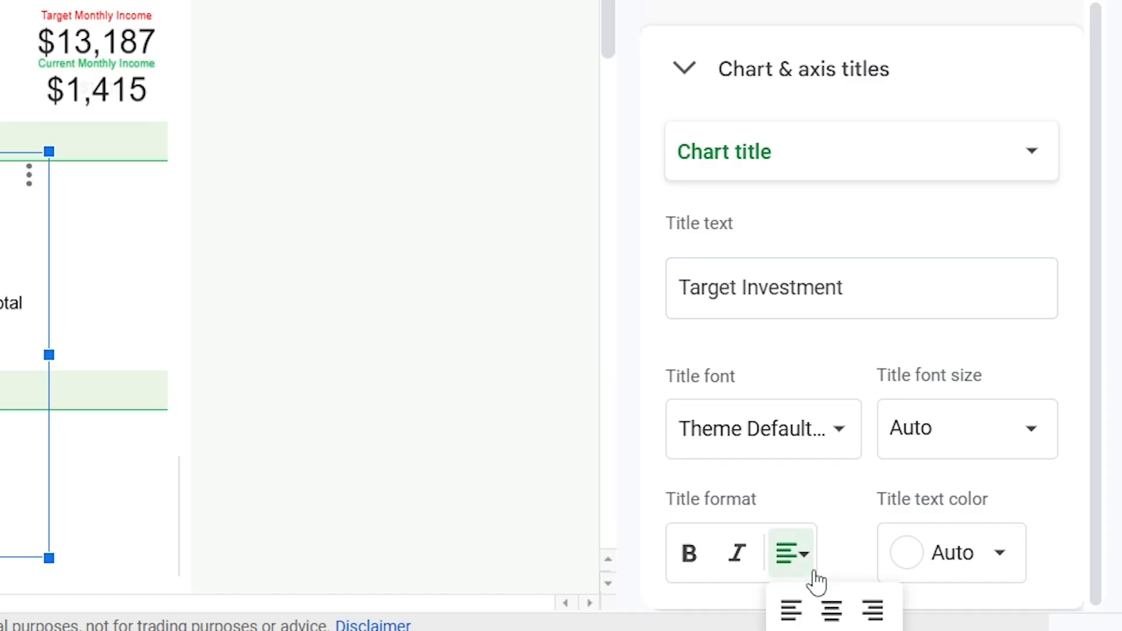
{"action": "left_click", "coordinate": [831, 609]}
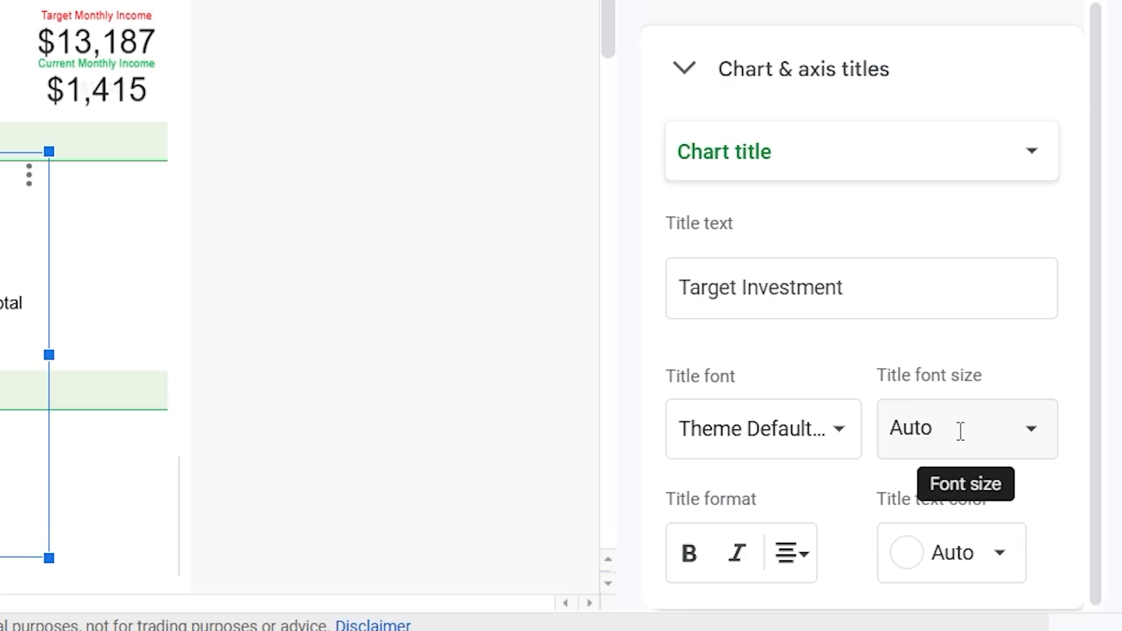
{"action": "left_click", "coordinate": [959, 561]}
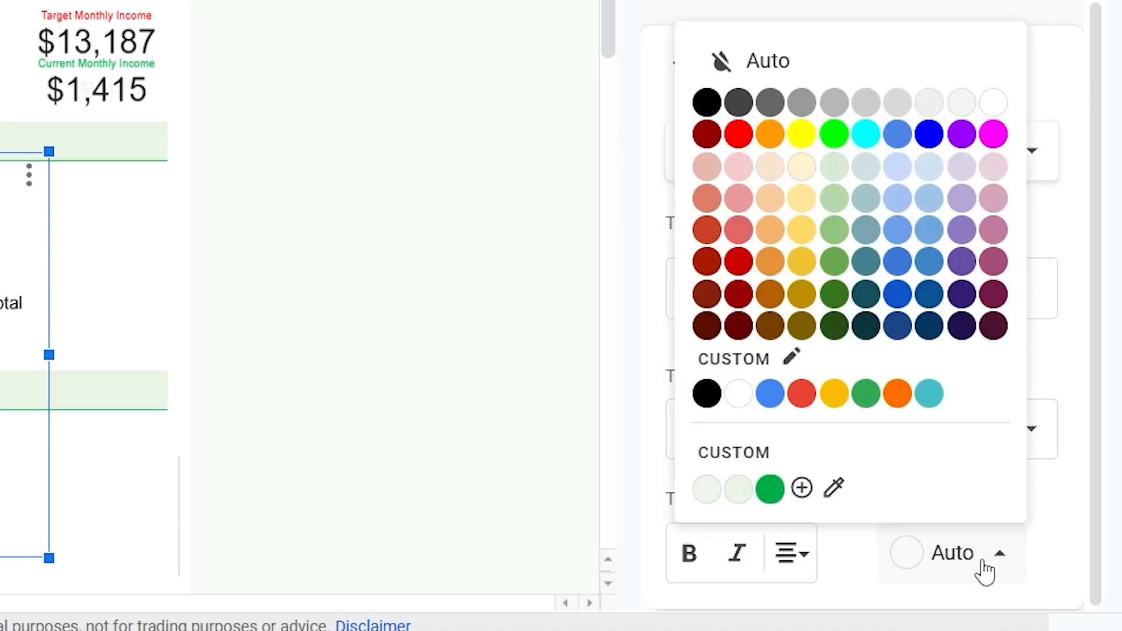
{"action": "left_click", "coordinate": [801, 393]}
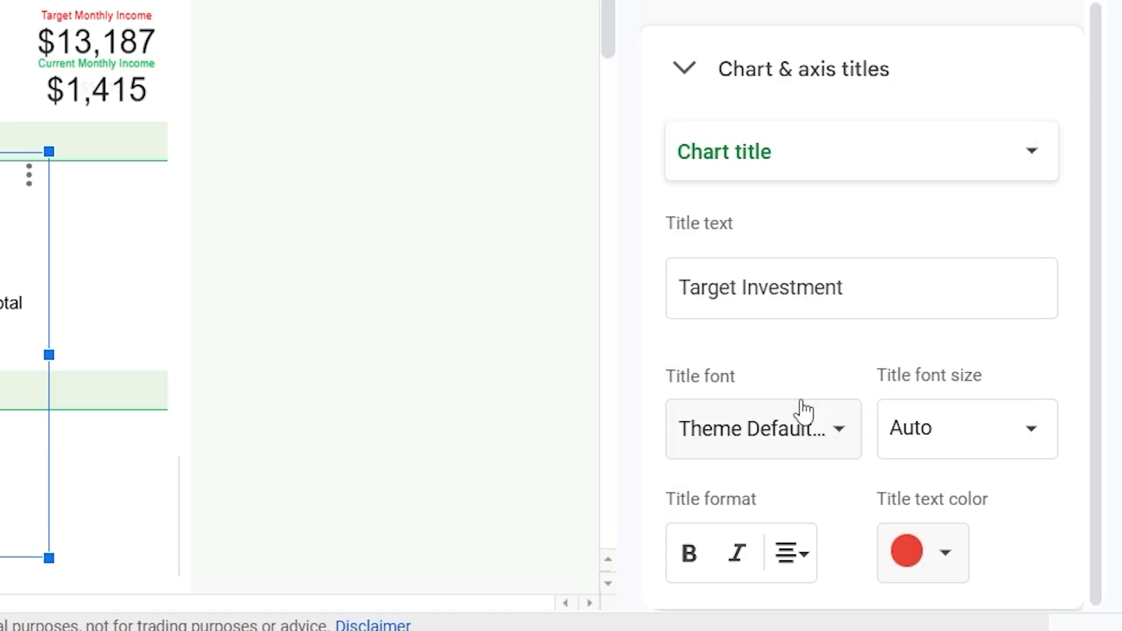
{"action": "left_click", "coordinate": [939, 440]}
{"action": "left_click", "coordinate": [945, 362]}
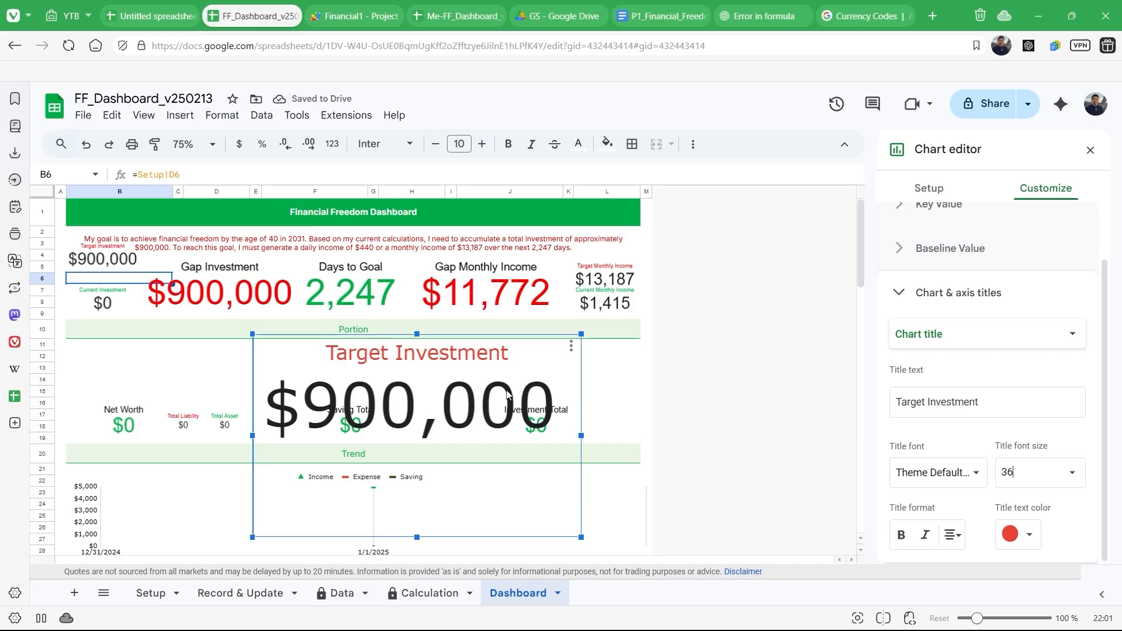
Step: Set the font color of the scorecard's key value to blue
{"action": "left_click", "coordinate": [903, 252]}
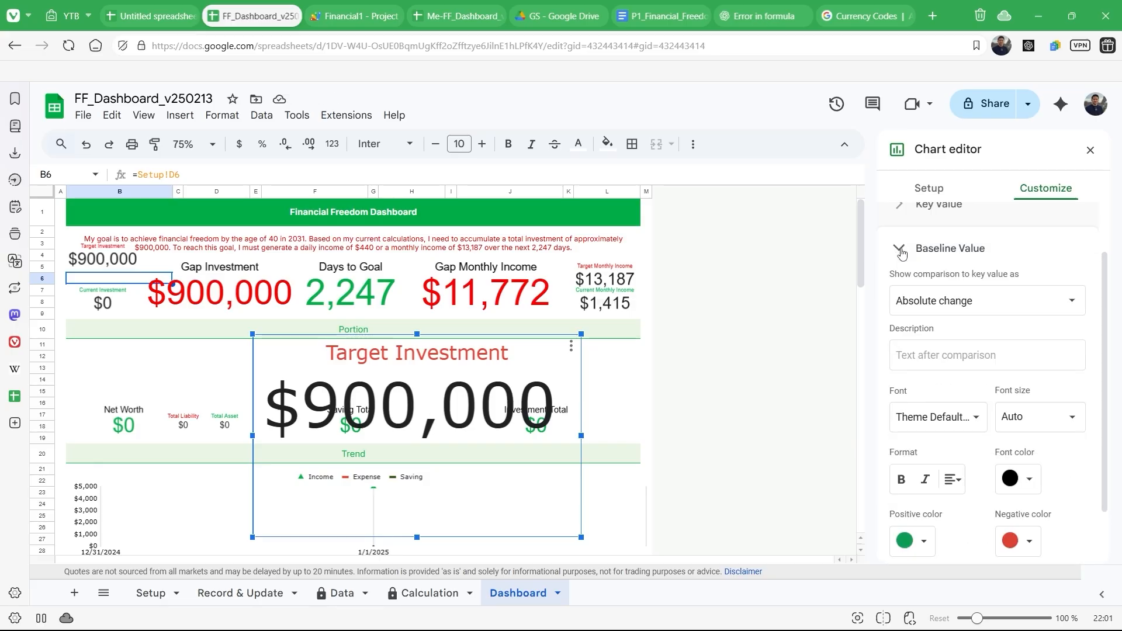
{"action": "scroll", "coordinate": [914, 409], "scroll_direction": "up", "scroll_amount": 1}
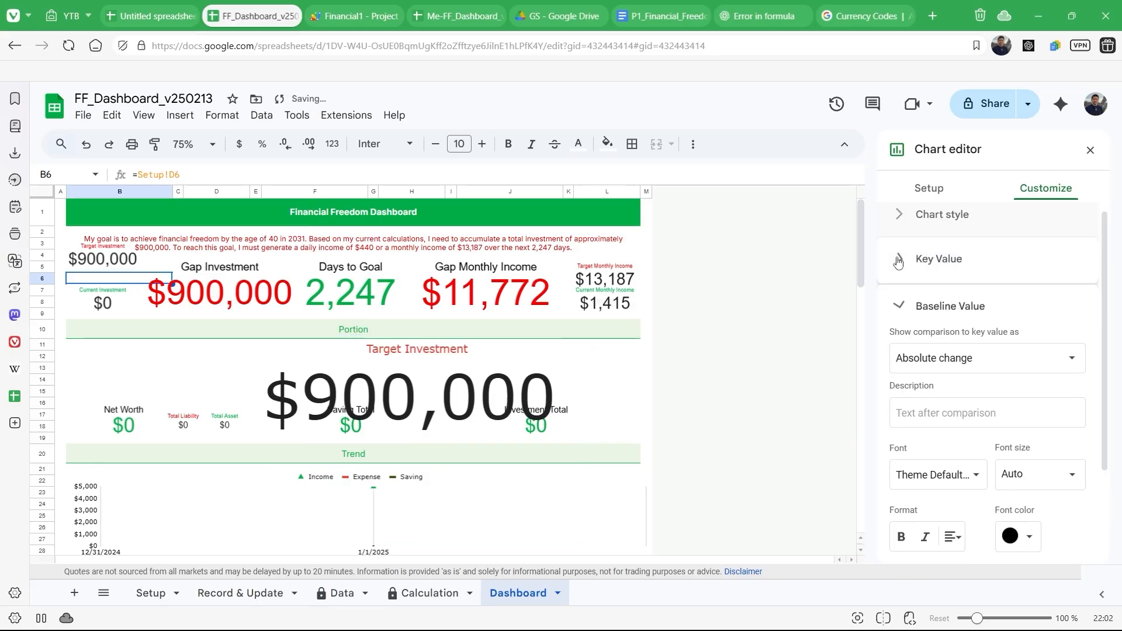
{"action": "left_click", "coordinate": [903, 261]}
{"action": "left_click", "coordinate": [1020, 381]}
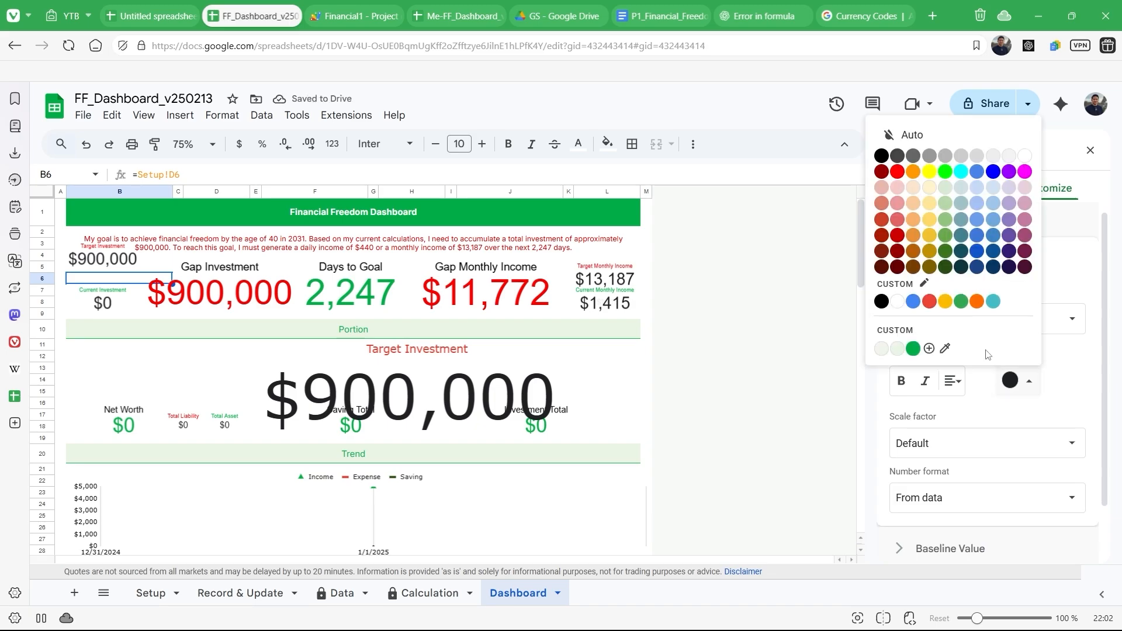
{"action": "left_click", "coordinate": [914, 302]}
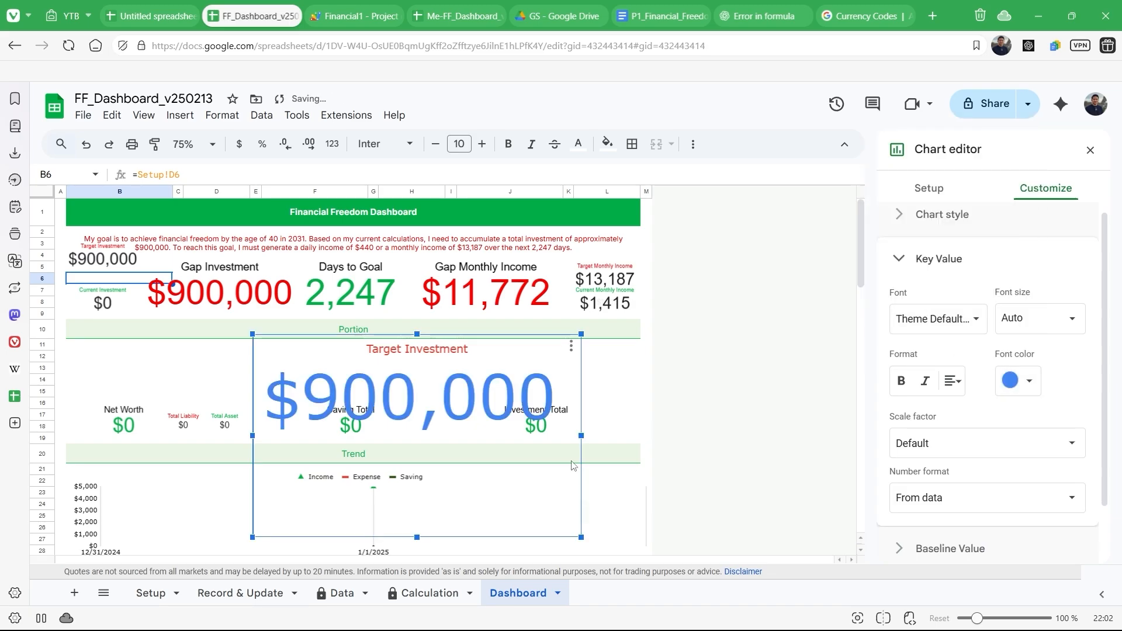
Step: Shrink the new Target Investment scorecard over the Gap Investment area and delete it
{"action": "left_click", "coordinate": [689, 417]}
{"action": "left_click", "coordinate": [512, 376]}
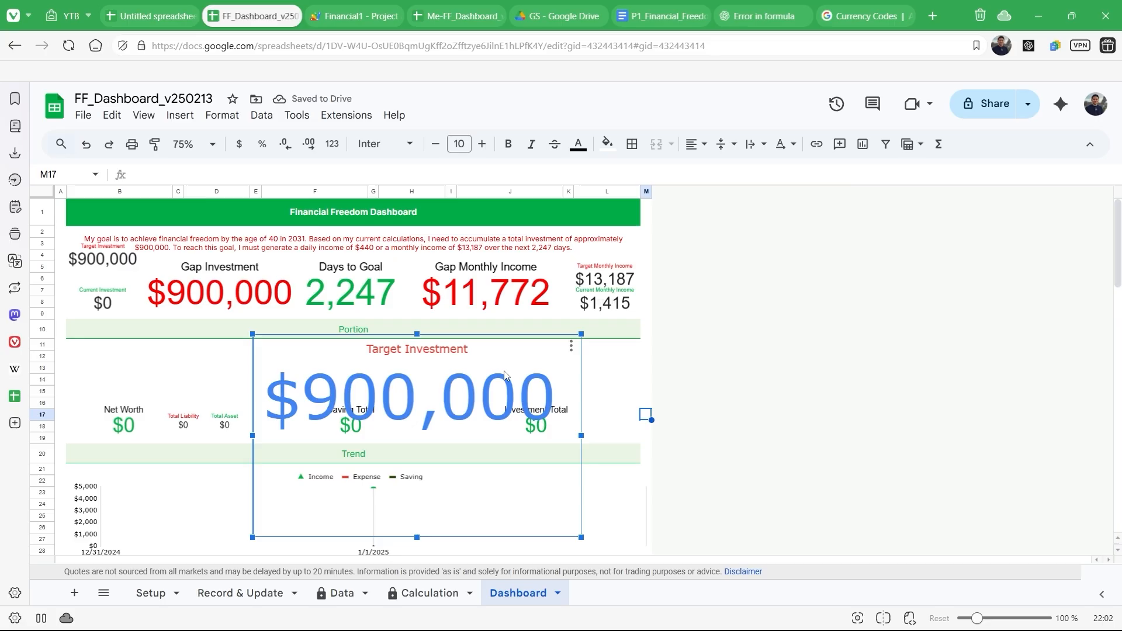
{"action": "left_click_drag", "start_coordinate": [582, 536], "coordinate": [223, 284]}
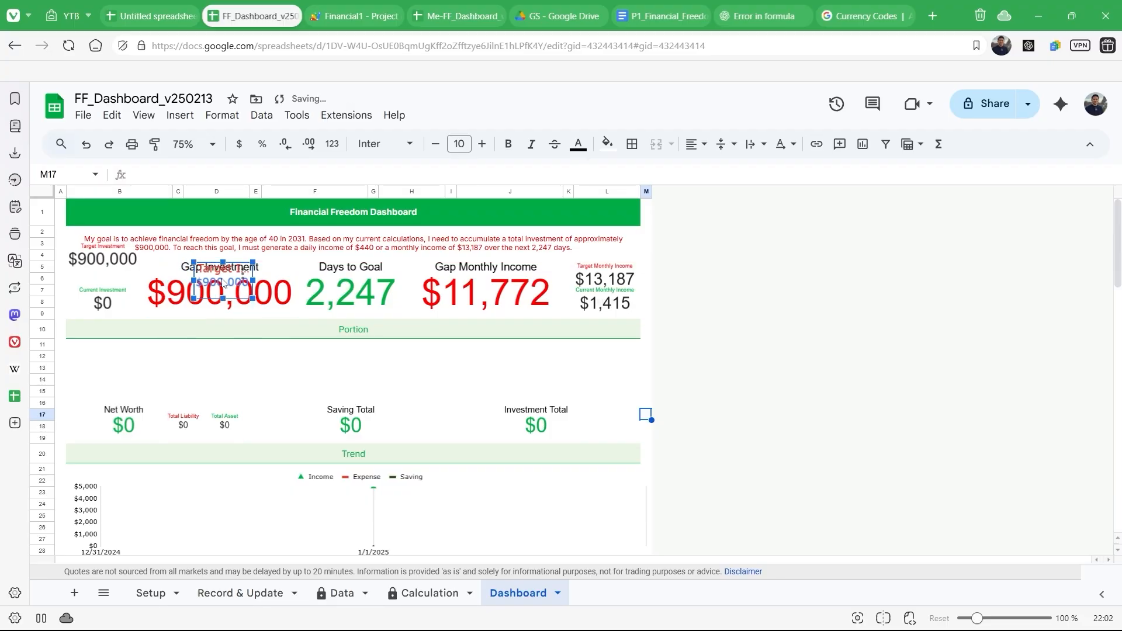
{"action": "key", "text": "Delete"}
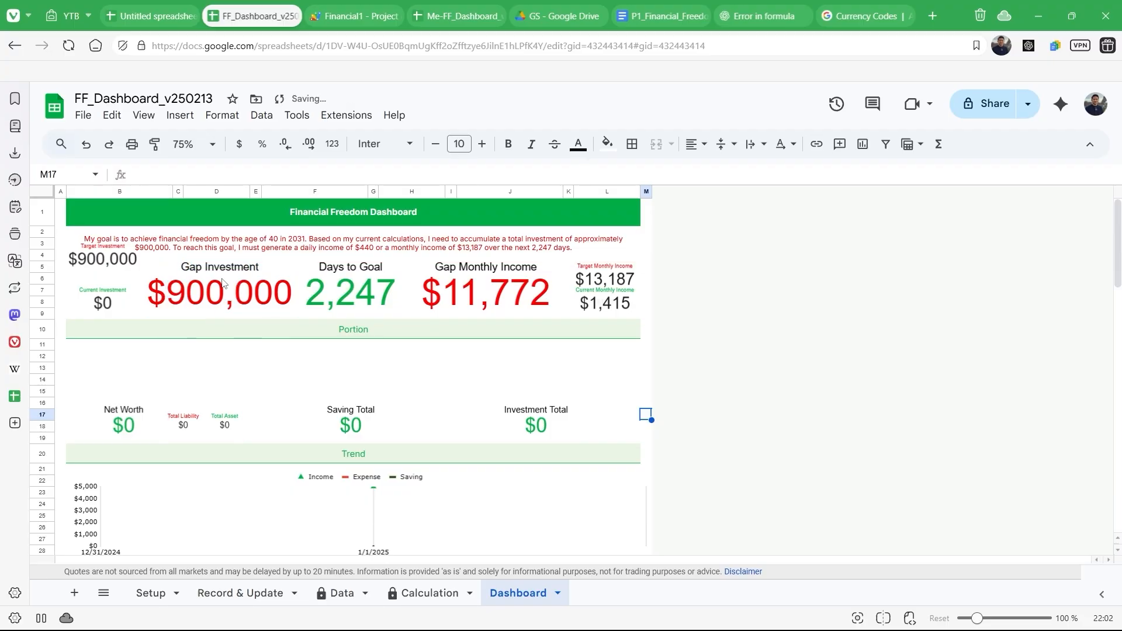
Step: Move the original Target Investment scorecard down to sit directly above the Current Investment scorecard
{"action": "left_click", "coordinate": [104, 264]}
{"action": "left_click_drag", "start_coordinate": [104, 265], "coordinate": [107, 283]}
{"action": "left_click", "coordinate": [112, 314]}
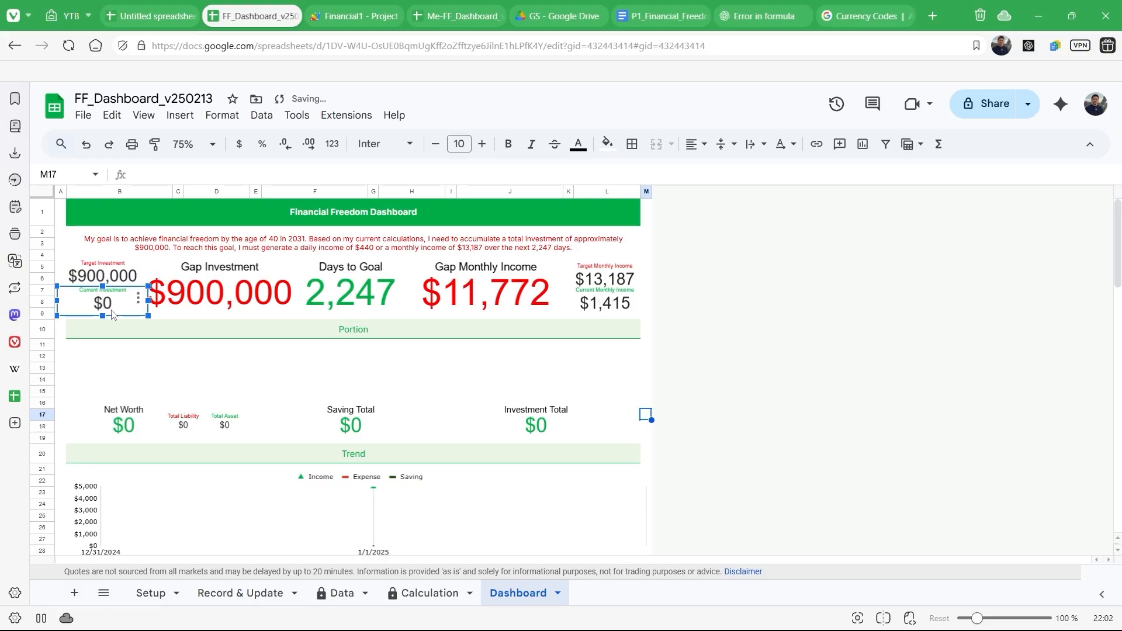
Step: Check the hidden formula in cell B8 behind Current Investment and look around the cells behind Gap Investment
{"action": "left_click", "coordinate": [105, 333]}
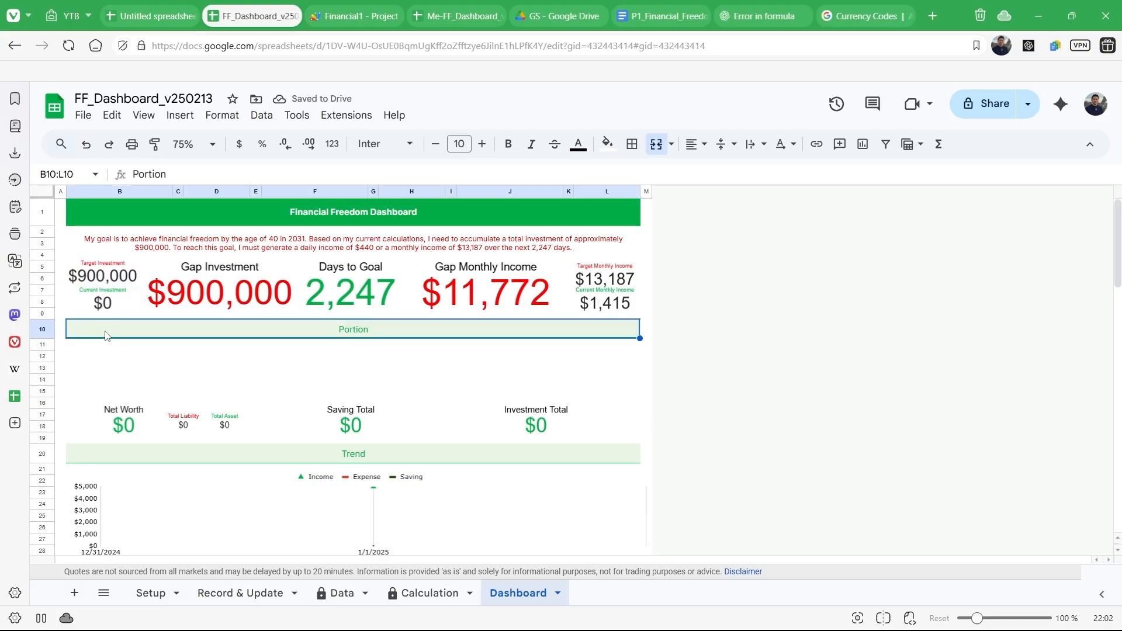
{"action": "key", "text": "Up"}
{"action": "key", "text": "Up"}
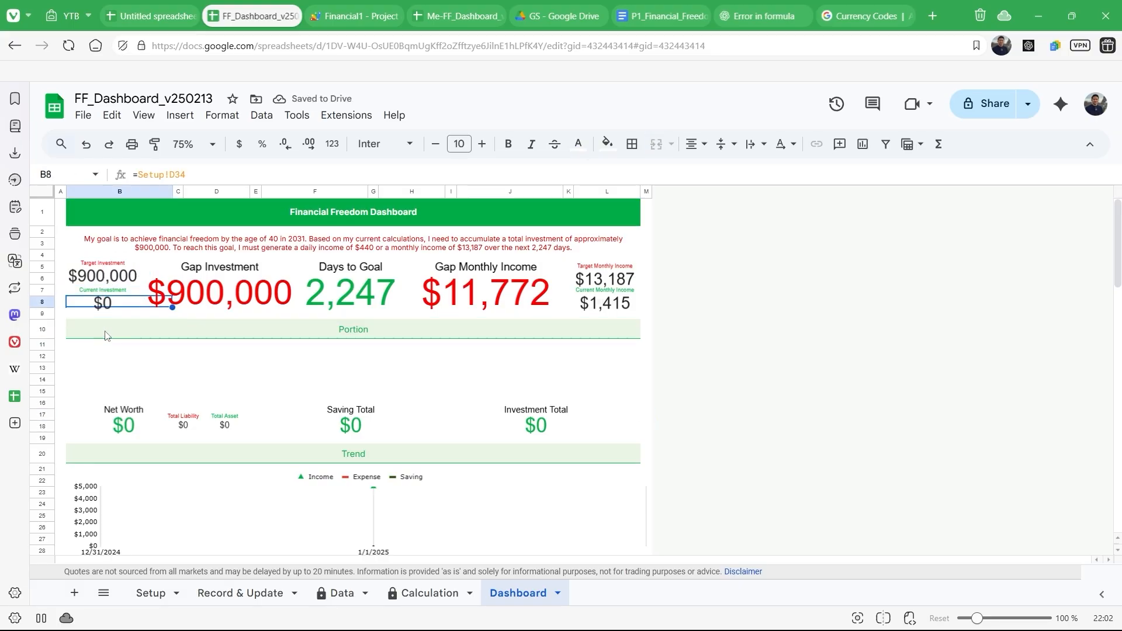
{"action": "key", "text": "Right"}
{"action": "key", "text": "Right"}
{"action": "key", "text": "Right"}
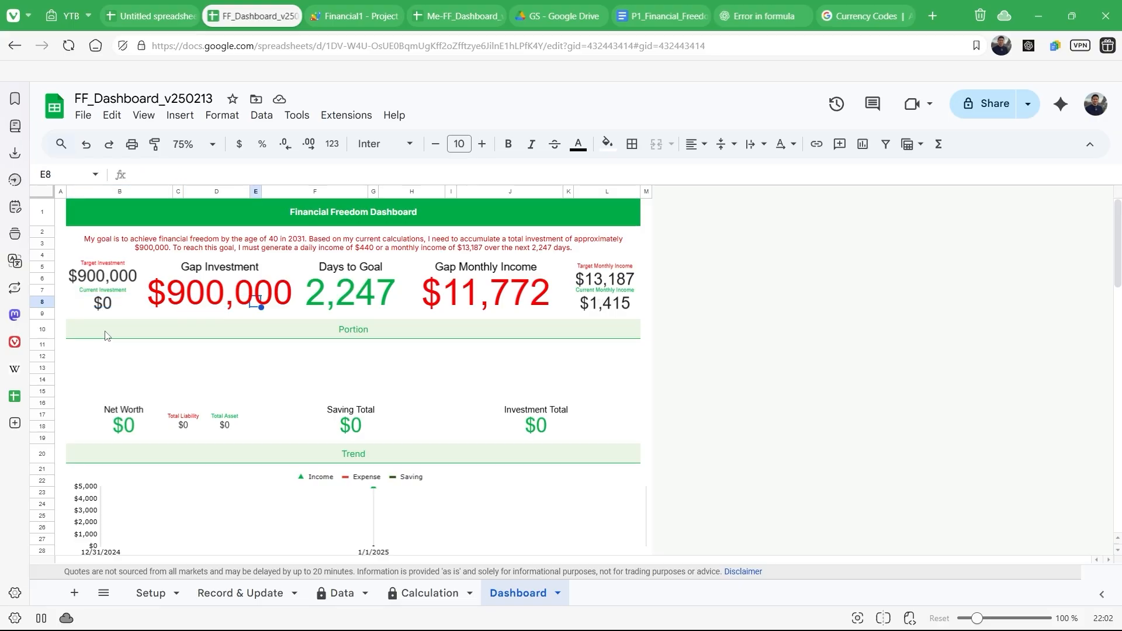
{"action": "key", "text": "Up"}
{"action": "key", "text": "Up"}
{"action": "key", "text": "Up"}
{"action": "key", "text": "Left"}
{"action": "key", "text": "Left"}
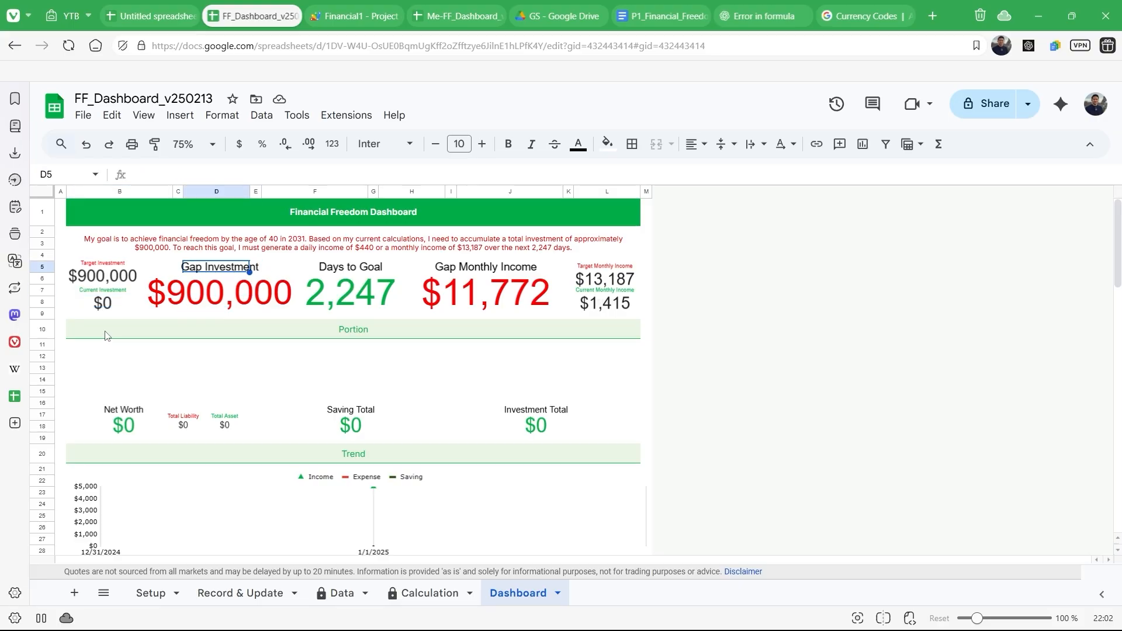
Step: Look through the cells behind the scorecards in rows 5 to 7 and check the Gap Investment formula in D7
{"action": "key", "text": "Right"}
{"action": "key", "text": "Right"}
{"action": "key", "text": "Right"}
{"action": "key", "text": "Right"}
{"action": "key", "text": "Down"}
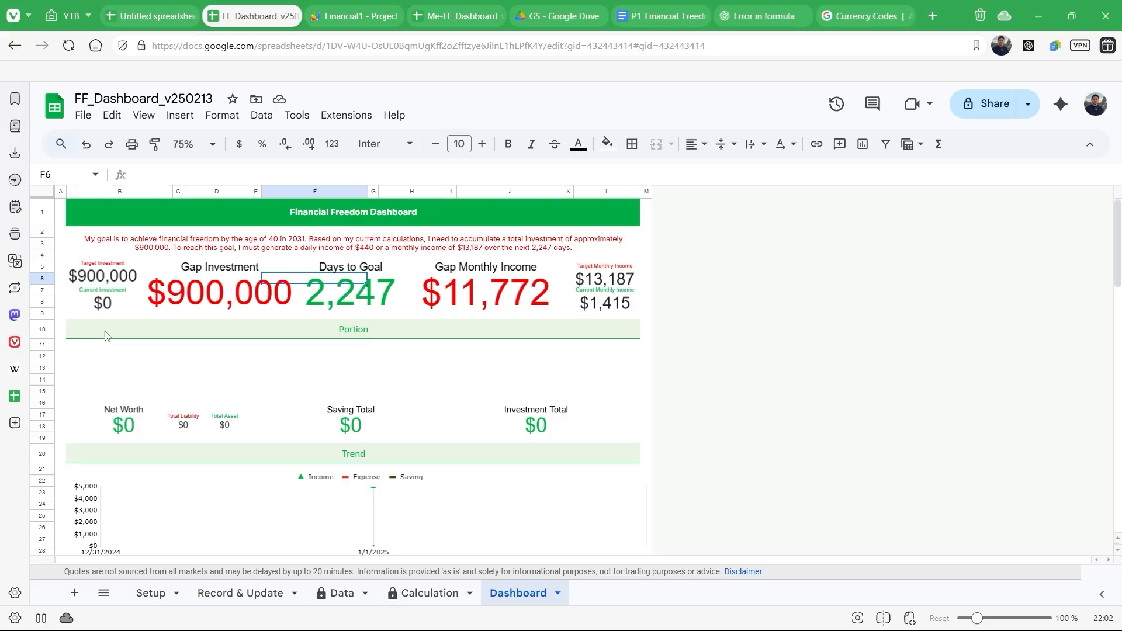
{"action": "key", "text": "Left"}
{"action": "key", "text": "Left"}
{"action": "key", "text": "Left"}
{"action": "key", "text": "Left"}
{"action": "key", "text": "Down"}
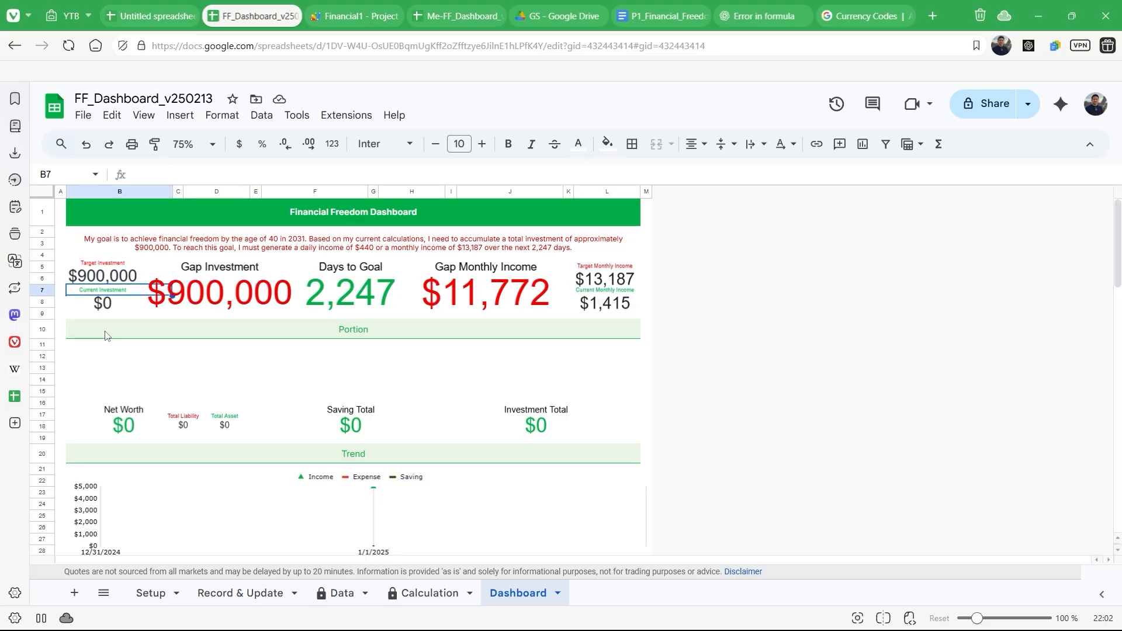
{"action": "key", "text": "Right"}
{"action": "key", "text": "Right"}
{"action": "key", "text": "Right"}
{"action": "key", "text": "Left"}
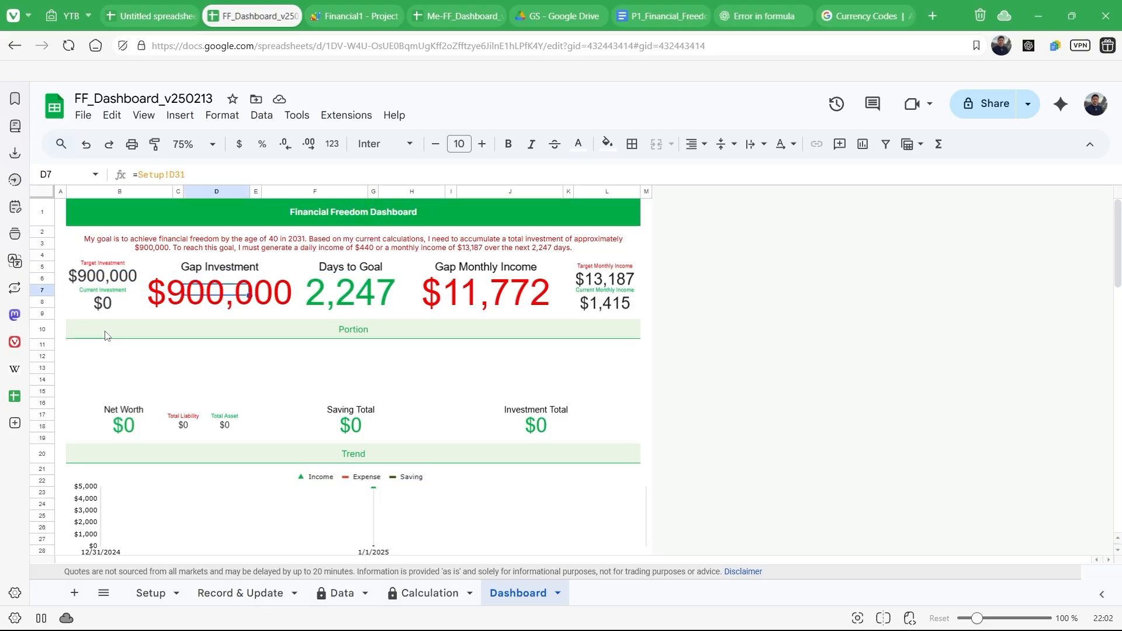
Step: Check the hidden formulas in cells F7 and J7 behind Days to Goal and Gap Monthly Income
{"action": "key", "text": "Right"}
{"action": "key", "text": "Right"}
{"action": "key", "text": "Right"}
{"action": "key", "text": "Left"}
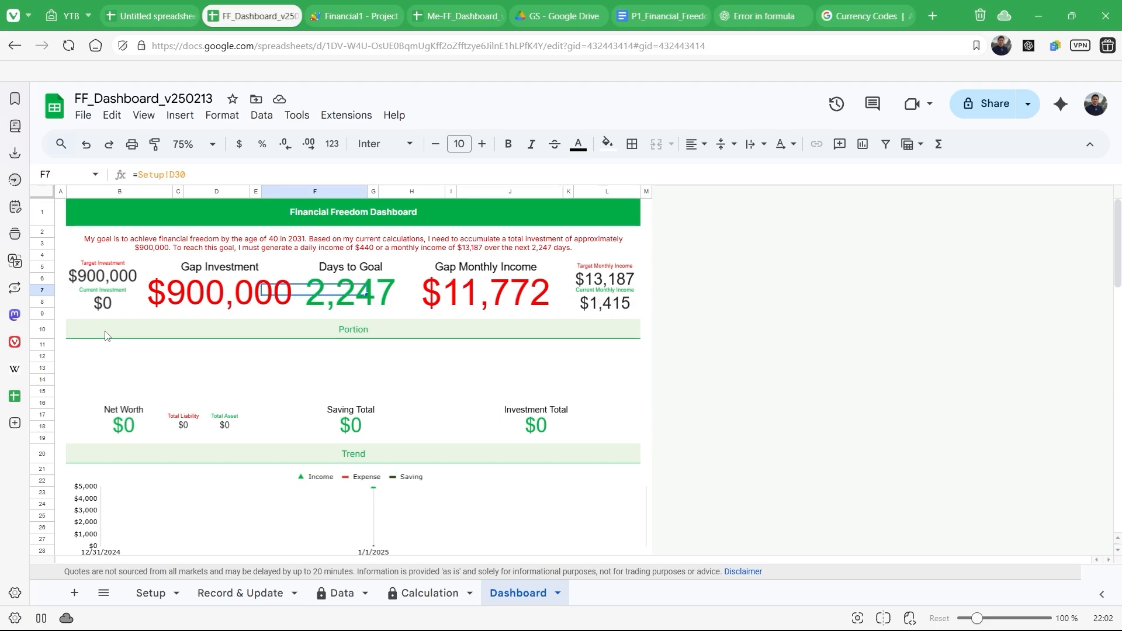
{"action": "key", "text": "Right"}
{"action": "key", "text": "Right"}
{"action": "key", "text": "Right"}
{"action": "key", "text": "Right"}
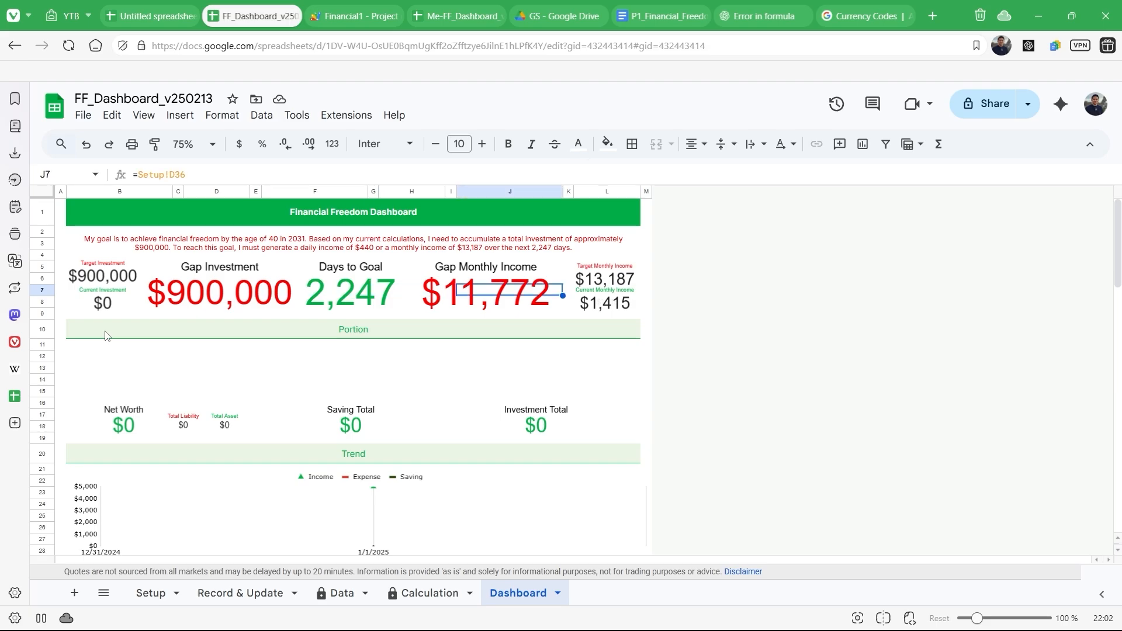
Step: Check the hidden formulas in cells L6 and L8 behind the target and current monthly income scorecards
{"action": "key", "text": "Right"}
{"action": "key", "text": "Right"}
{"action": "key", "text": "Right"}
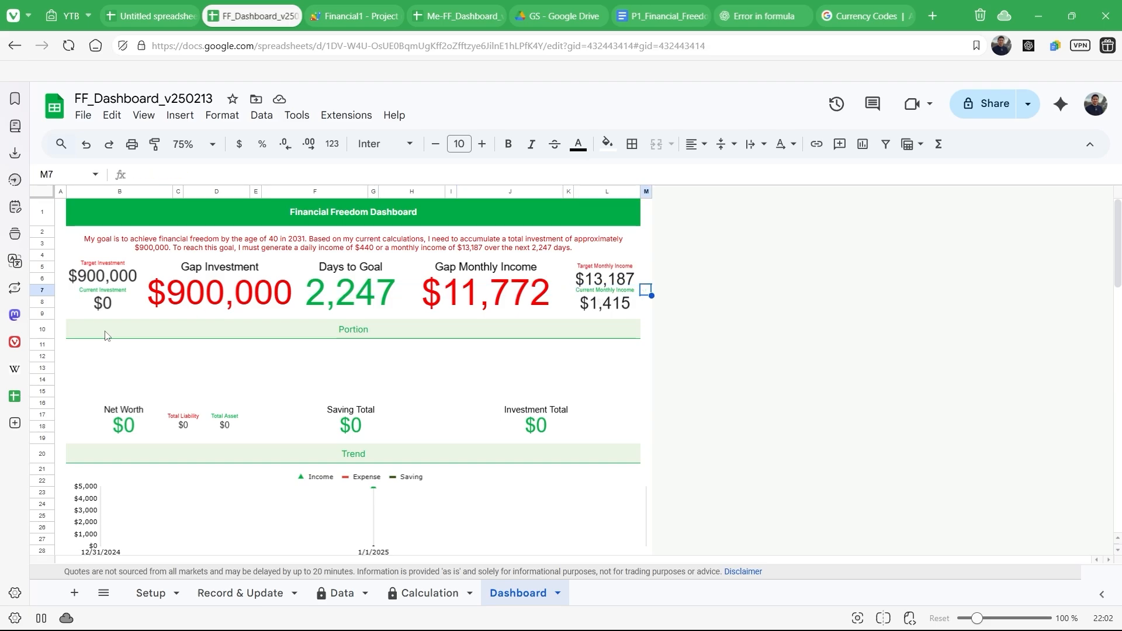
{"action": "key", "text": "Up"}
{"action": "key", "text": "Left"}
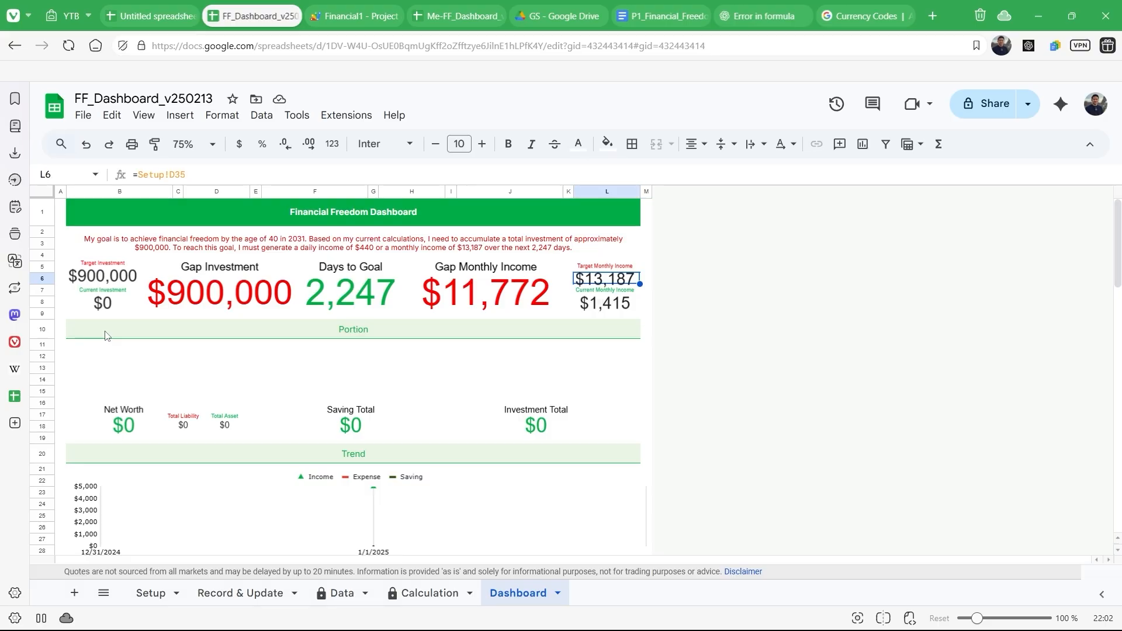
{"action": "key", "text": "Down"}
{"action": "key", "text": "Down"}
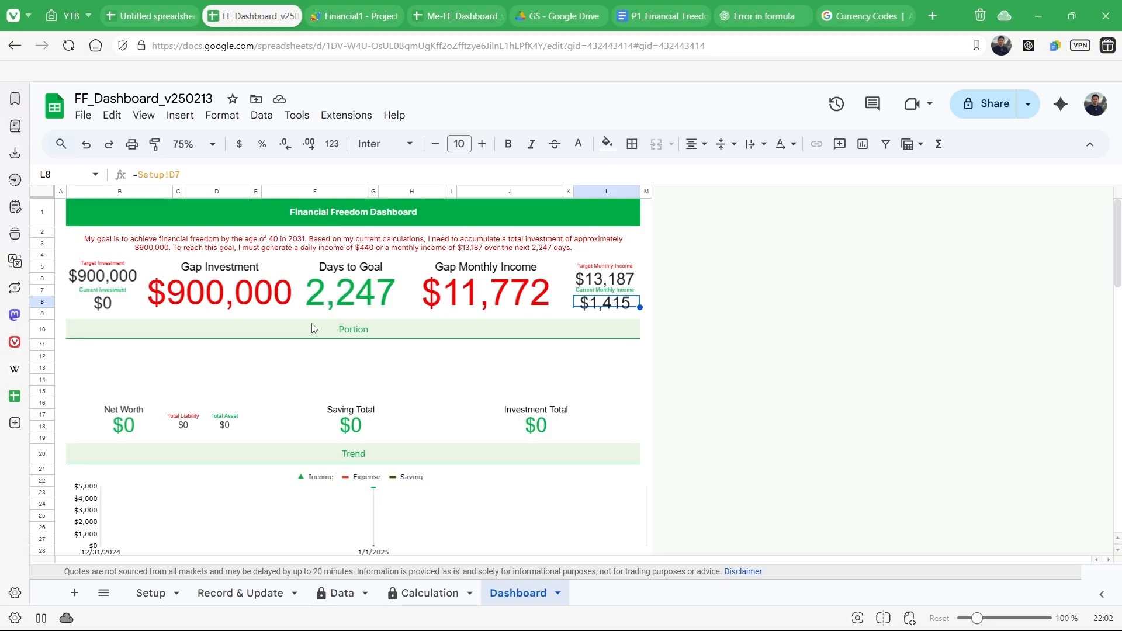
Step: Select the empty chart above Saving Total in the Portion section and look over the dashboard sections below
{"action": "left_click", "coordinate": [316, 376]}
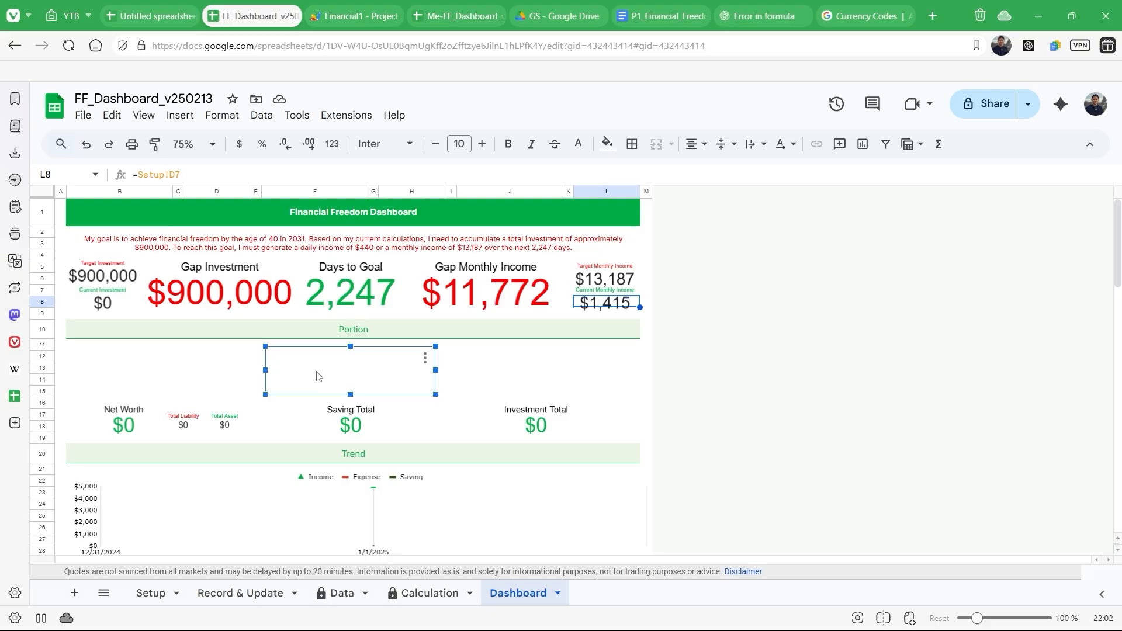
{"action": "scroll", "coordinate": [317, 376], "scroll_direction": "down", "scroll_amount": 5}
{"action": "scroll", "coordinate": [317, 376], "scroll_direction": "up", "scroll_amount": 4}
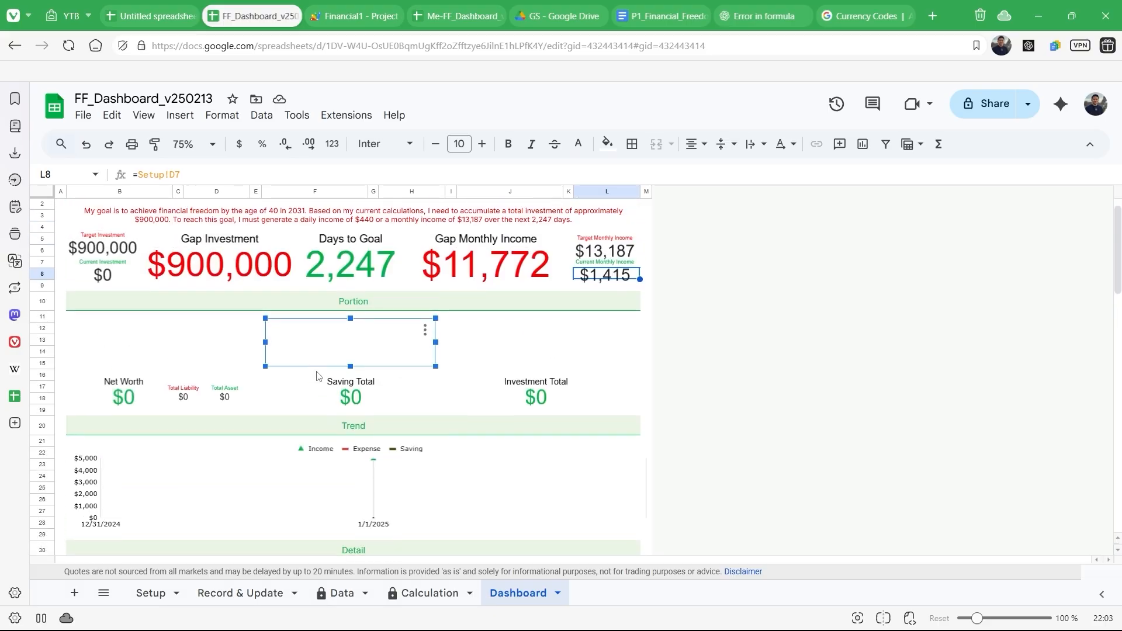
{"action": "scroll", "coordinate": [316, 362], "scroll_direction": "down", "scroll_amount": 4}
{"action": "scroll", "coordinate": [316, 358], "scroll_direction": "up", "scroll_amount": 5}
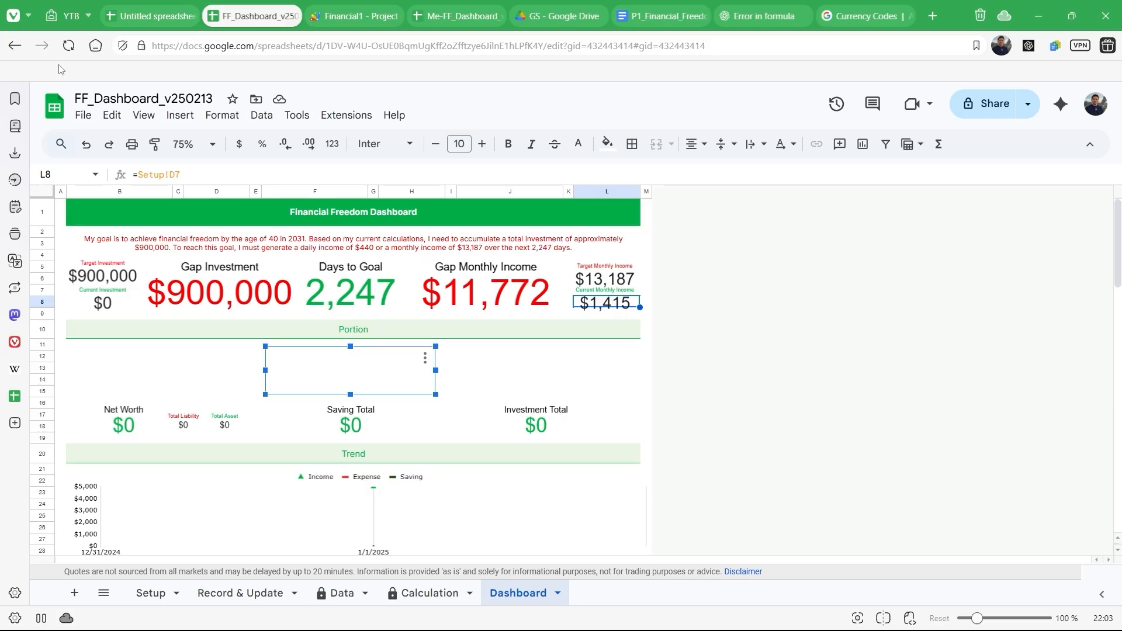
Step: Restore the spreadsheet to the September 5, 9:30 PM version from its version history
{"action": "left_click", "coordinate": [84, 117]}
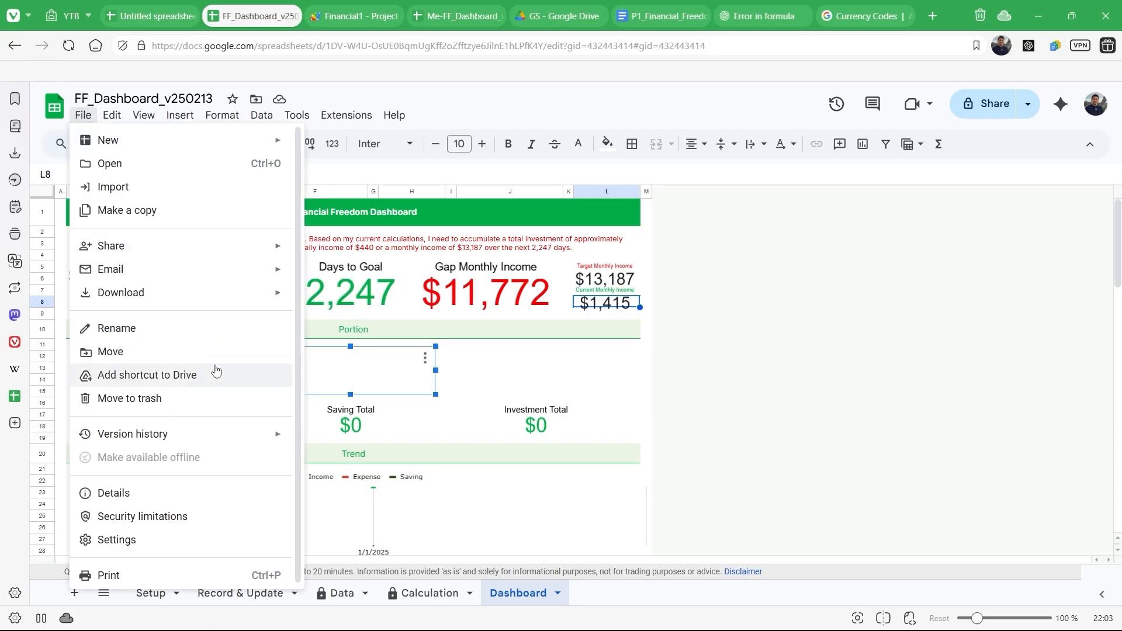
{"action": "left_click", "coordinate": [561, 421]}
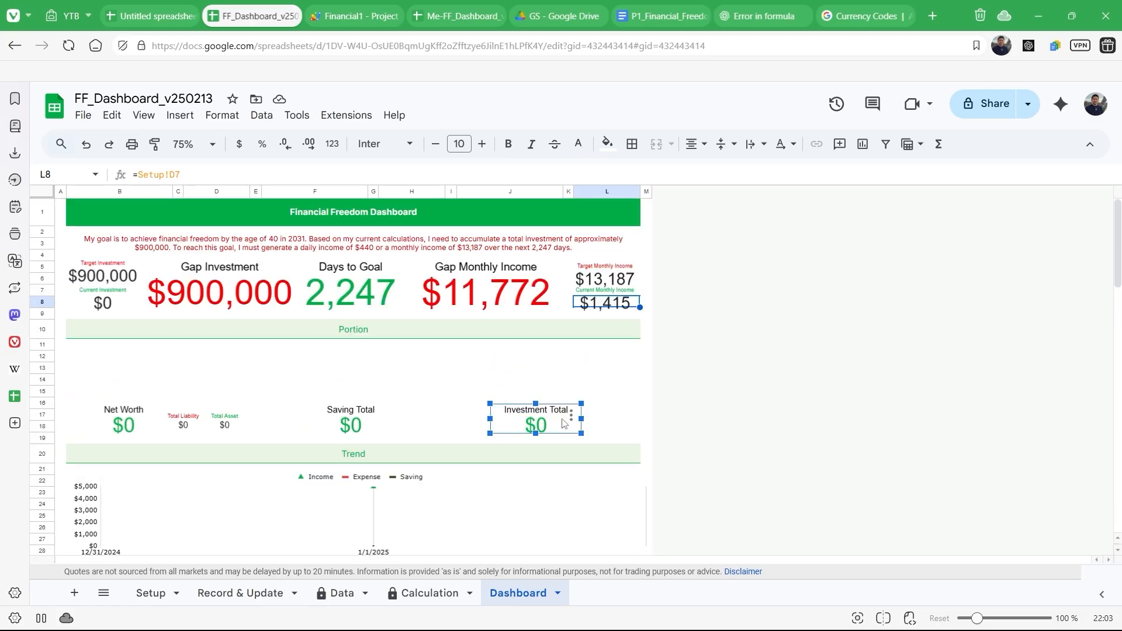
{"action": "left_click", "coordinate": [87, 116]}
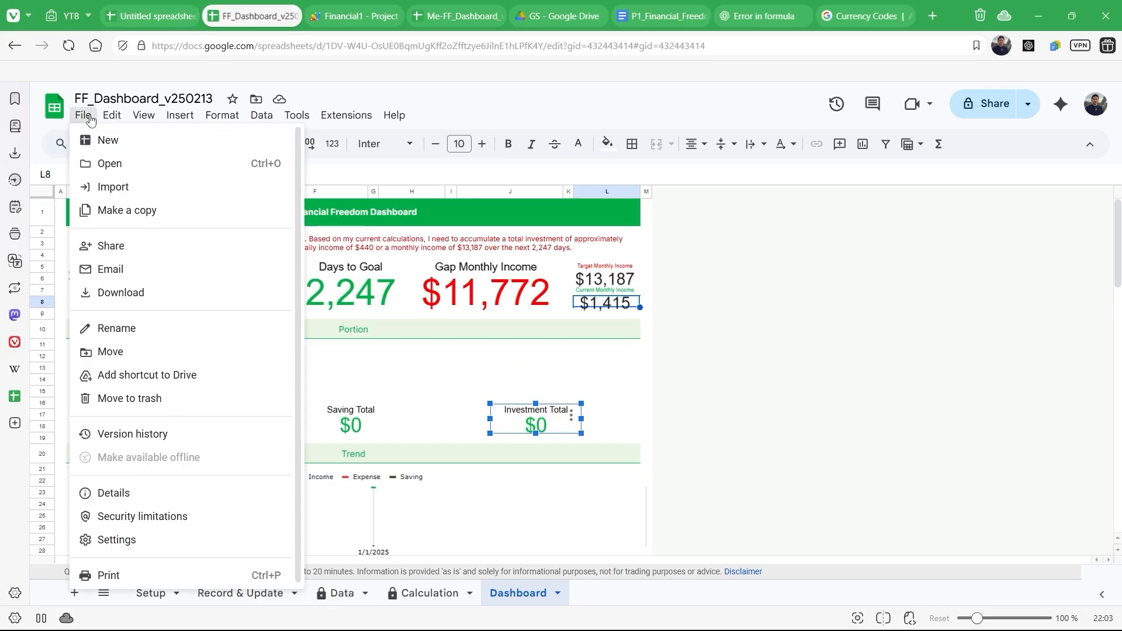
{"action": "mouse_move", "coordinate": [237, 428]}
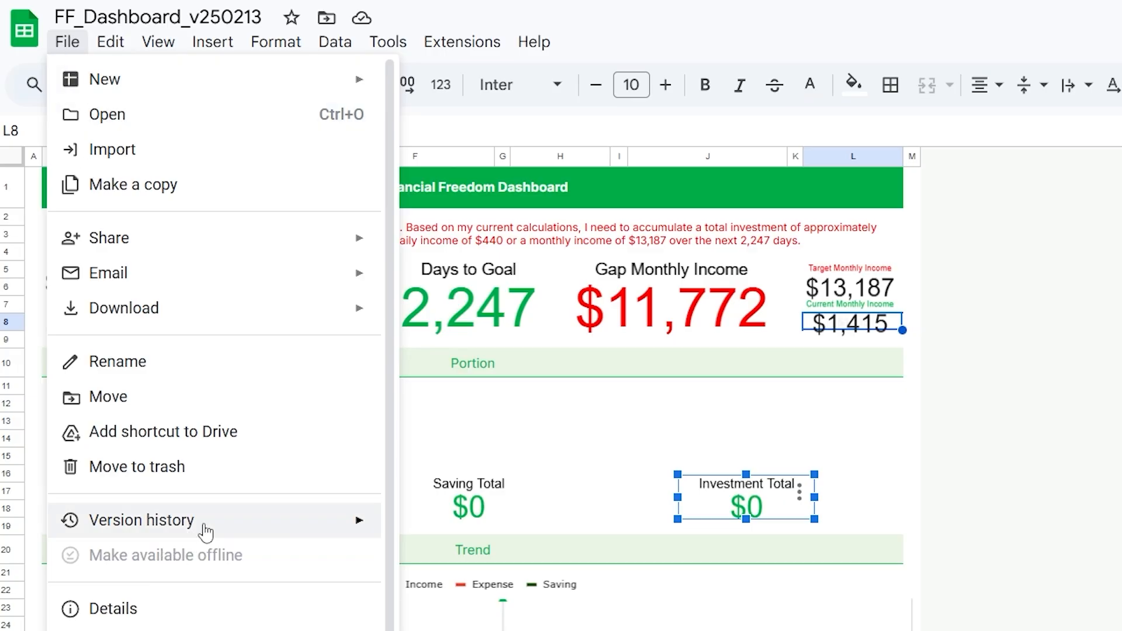
{"action": "mouse_move", "coordinate": [208, 531]}
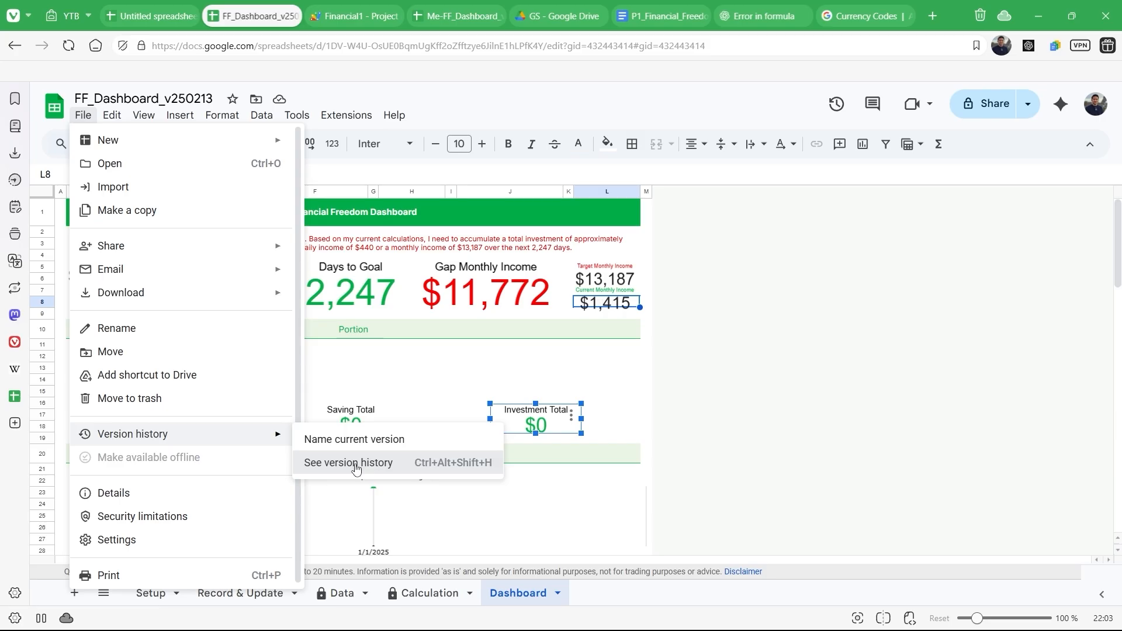
{"action": "left_click", "coordinate": [356, 468]}
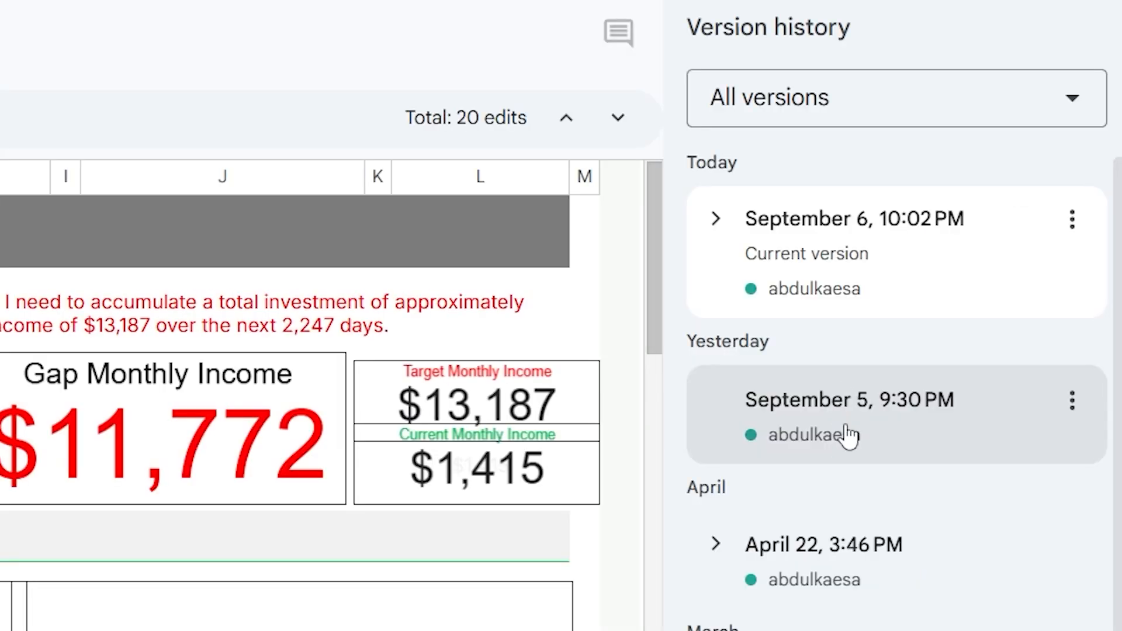
{"action": "left_click", "coordinate": [848, 435]}
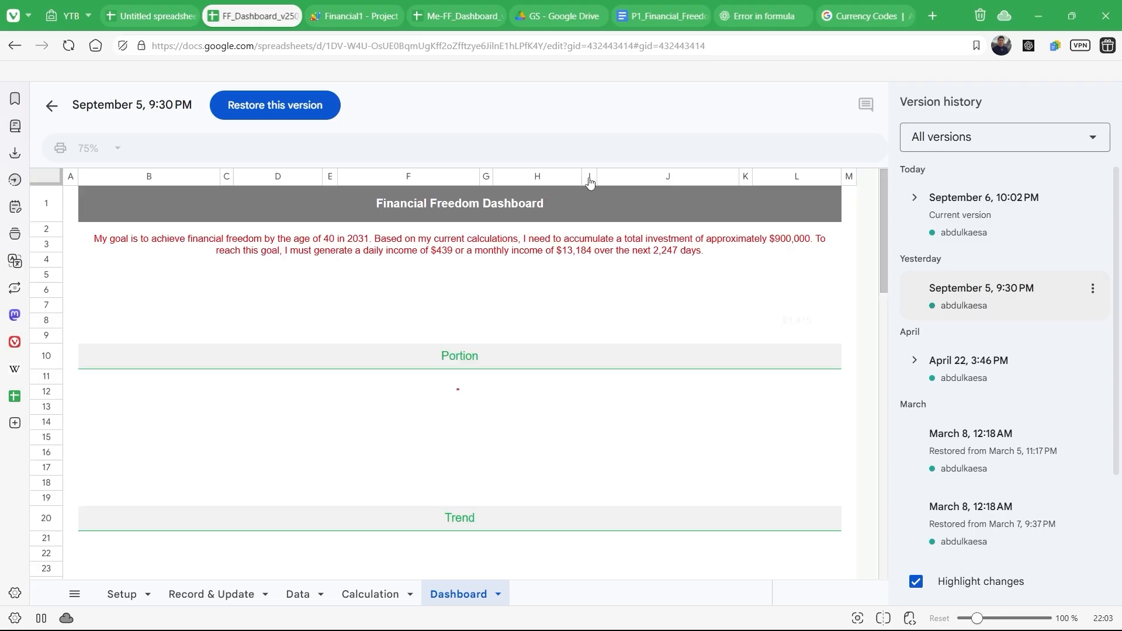
{"action": "left_click", "coordinate": [300, 113]}
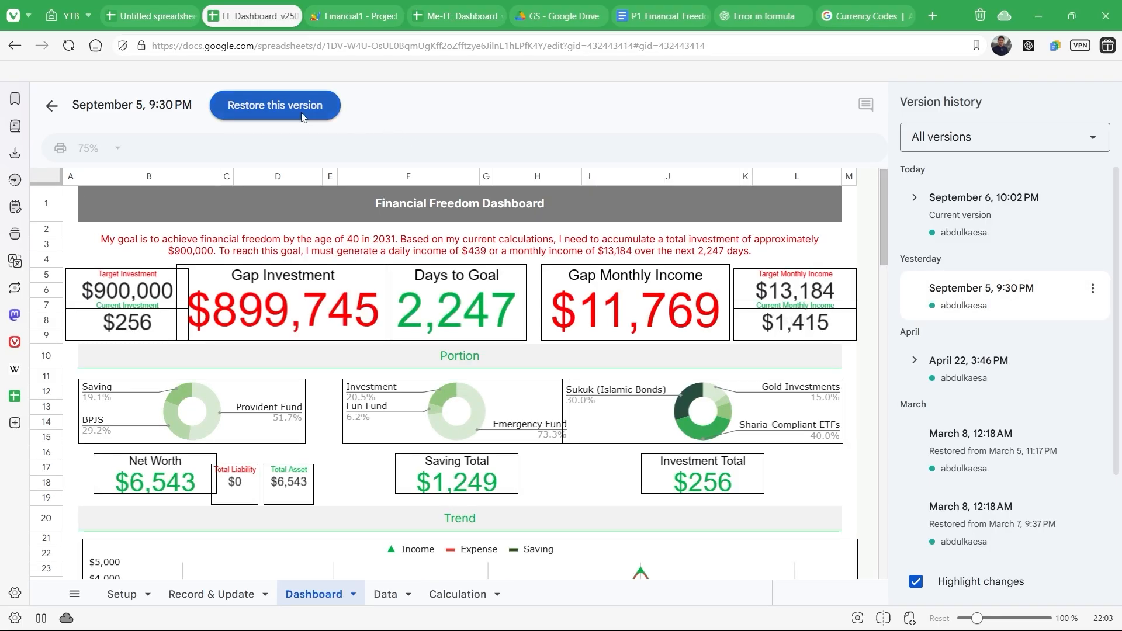
{"action": "left_click", "coordinate": [739, 386]}
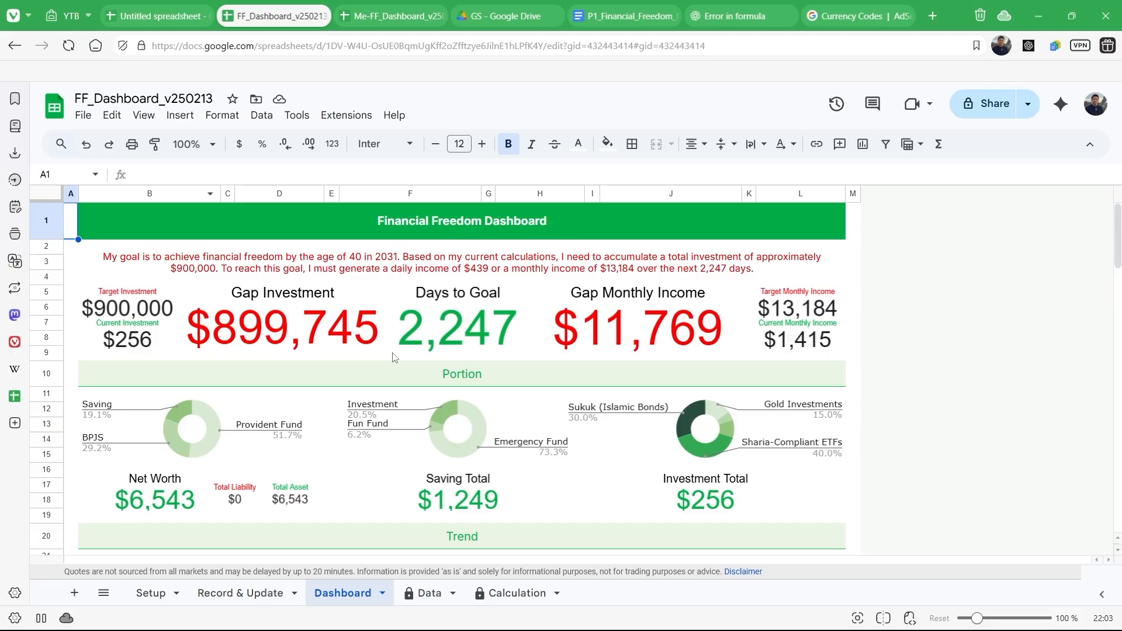
Step: Look over the restored dashboard from the Portion doughnut charts through Trend and Detail to the account balance cards
{"action": "scroll", "coordinate": [282, 491], "scroll_direction": "down", "scroll_amount": 2}
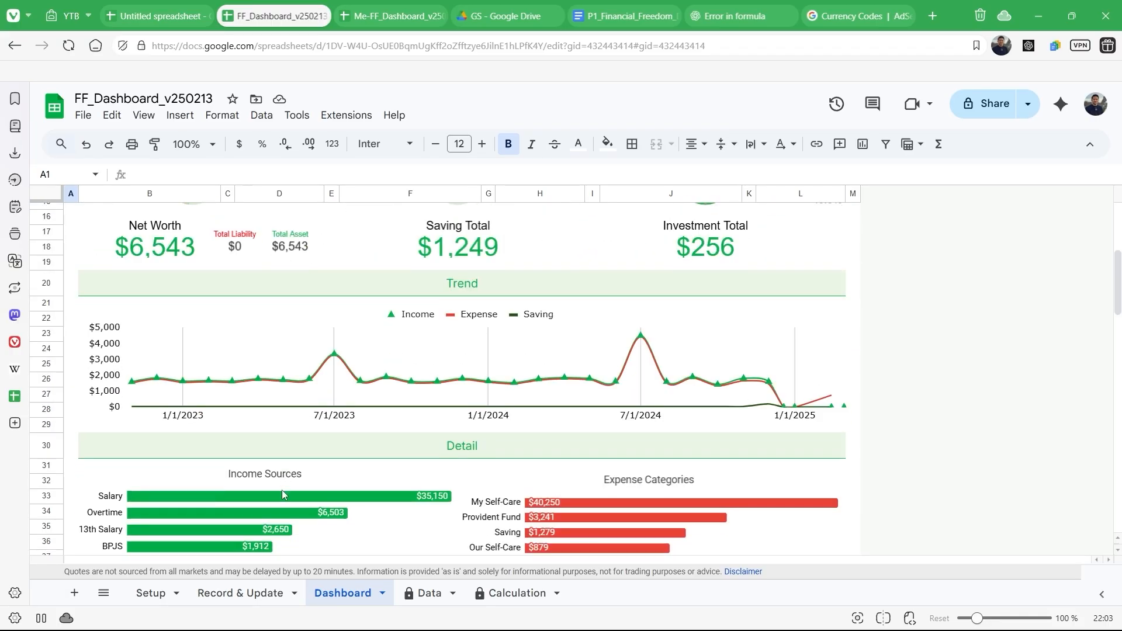
{"action": "scroll", "coordinate": [282, 494], "scroll_direction": "down", "scroll_amount": 1}
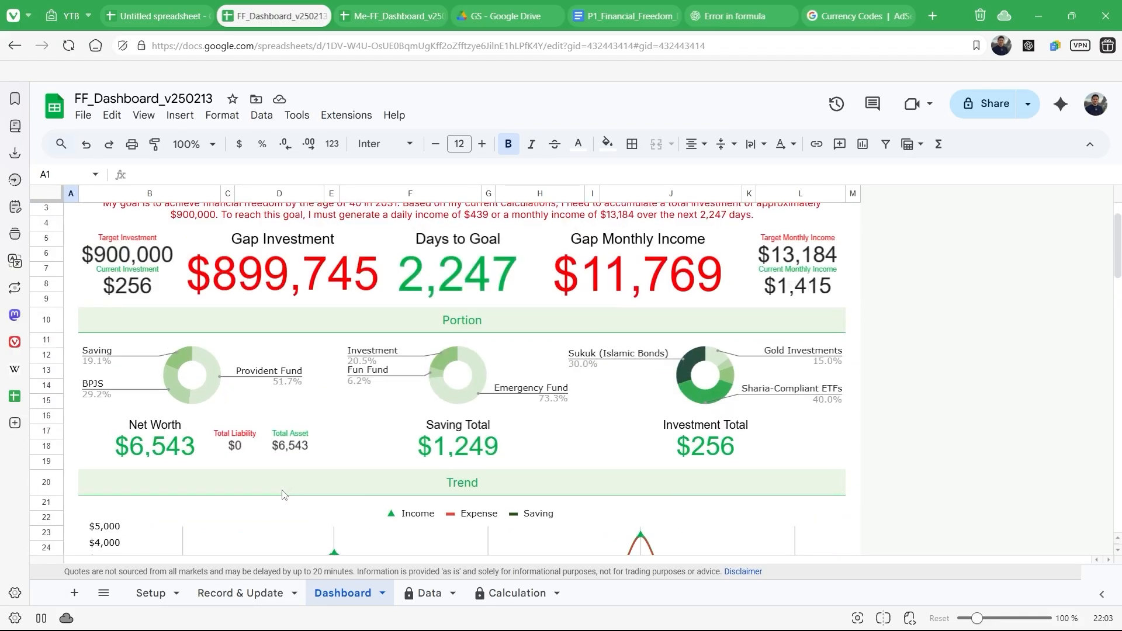
{"action": "left_click", "coordinate": [187, 387]}
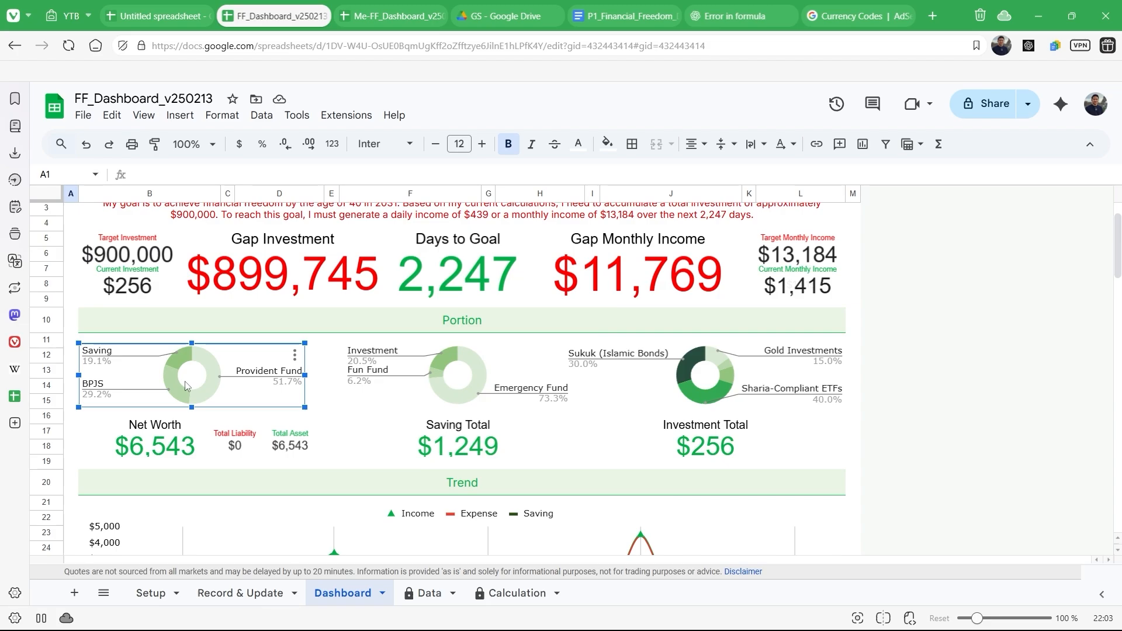
{"action": "scroll", "coordinate": [186, 386], "scroll_direction": "down", "scroll_amount": 1}
{"action": "mouse_move", "coordinate": [185, 377]}
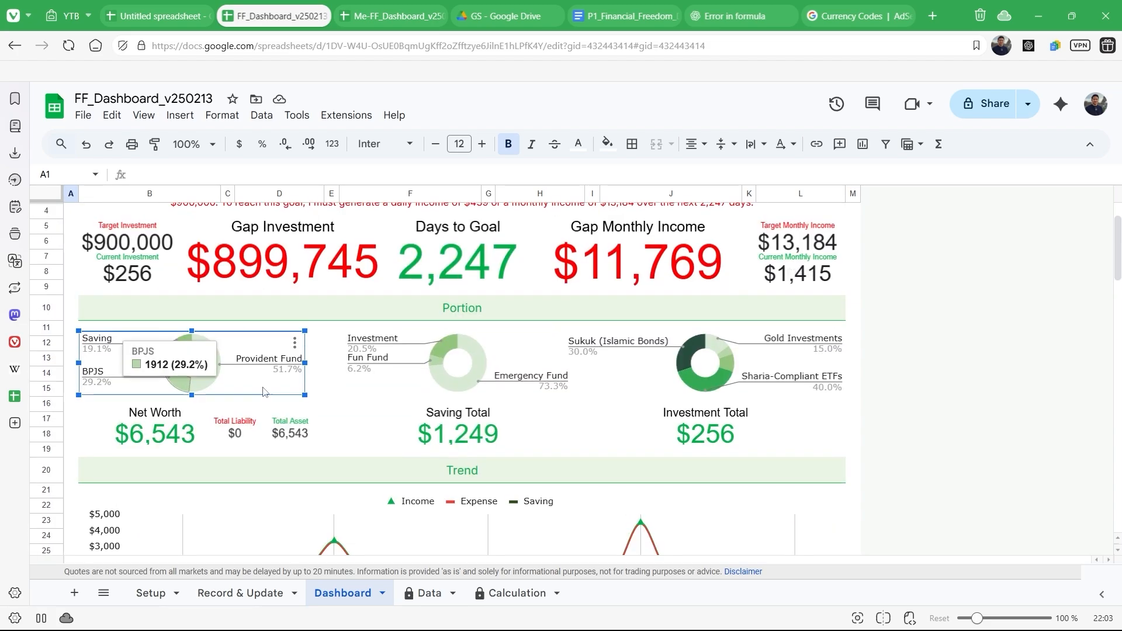
{"action": "scroll", "coordinate": [339, 450], "scroll_direction": "down", "scroll_amount": 5}
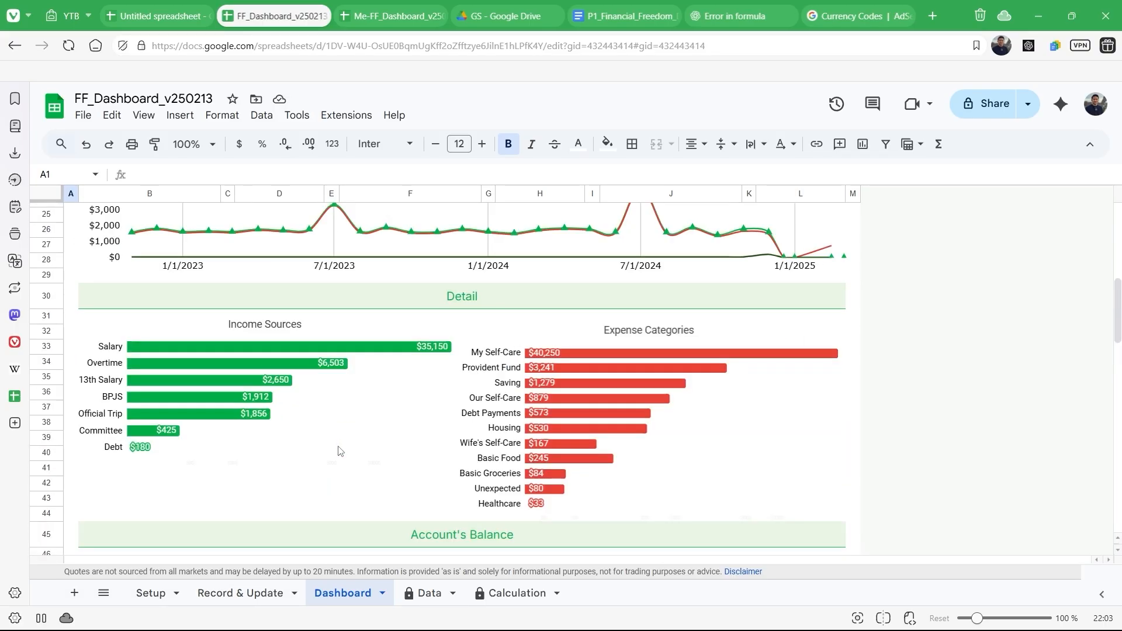
{"action": "scroll", "coordinate": [338, 451], "scroll_direction": "down", "scroll_amount": 15}
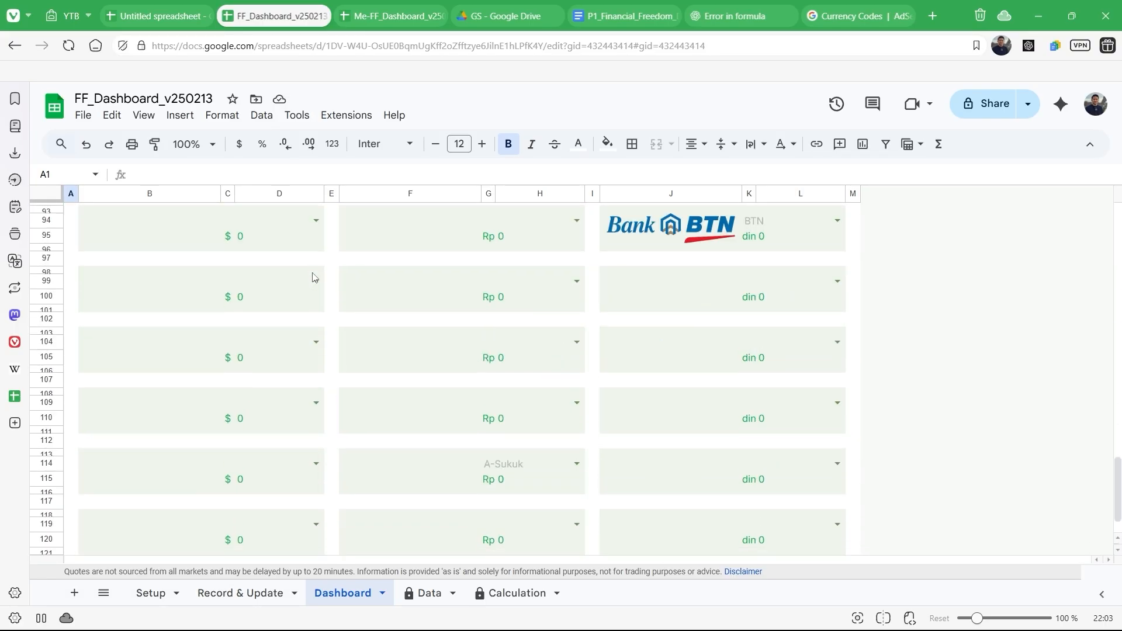
{"action": "scroll", "coordinate": [313, 277], "scroll_direction": "up", "scroll_amount": 20}
{"action": "scroll", "coordinate": [314, 277], "scroll_direction": "down", "scroll_amount": 3}
{"action": "scroll", "coordinate": [313, 277], "scroll_direction": "up", "scroll_amount": 3}
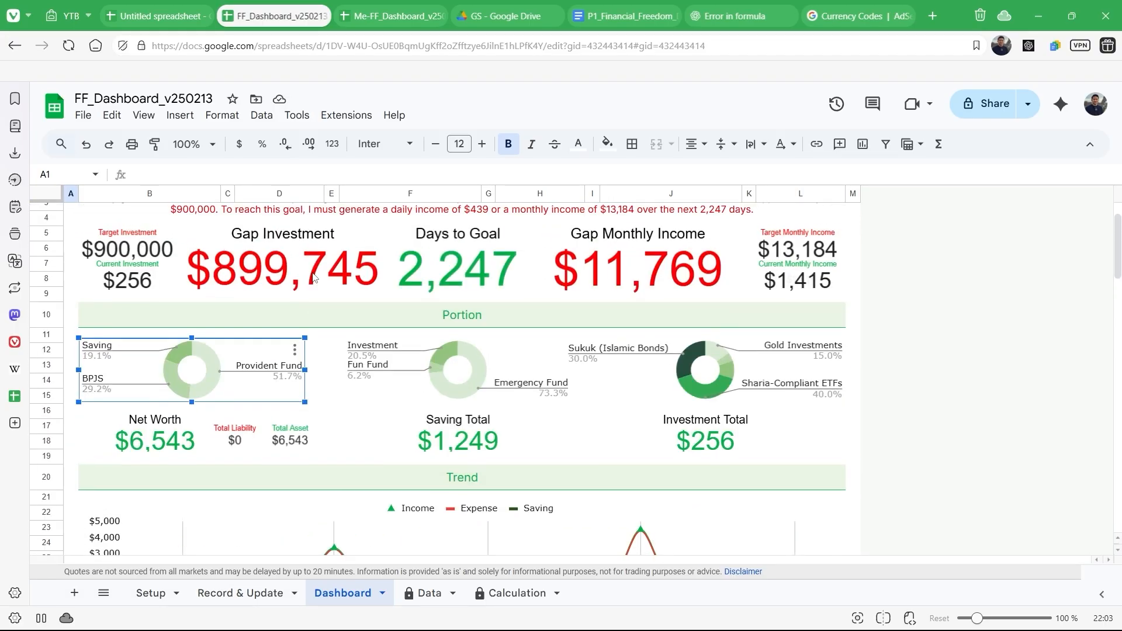
{"action": "scroll", "coordinate": [313, 277], "scroll_direction": "down", "scroll_amount": 2}
{"action": "scroll", "coordinate": [313, 277], "scroll_direction": "up", "scroll_amount": 1}
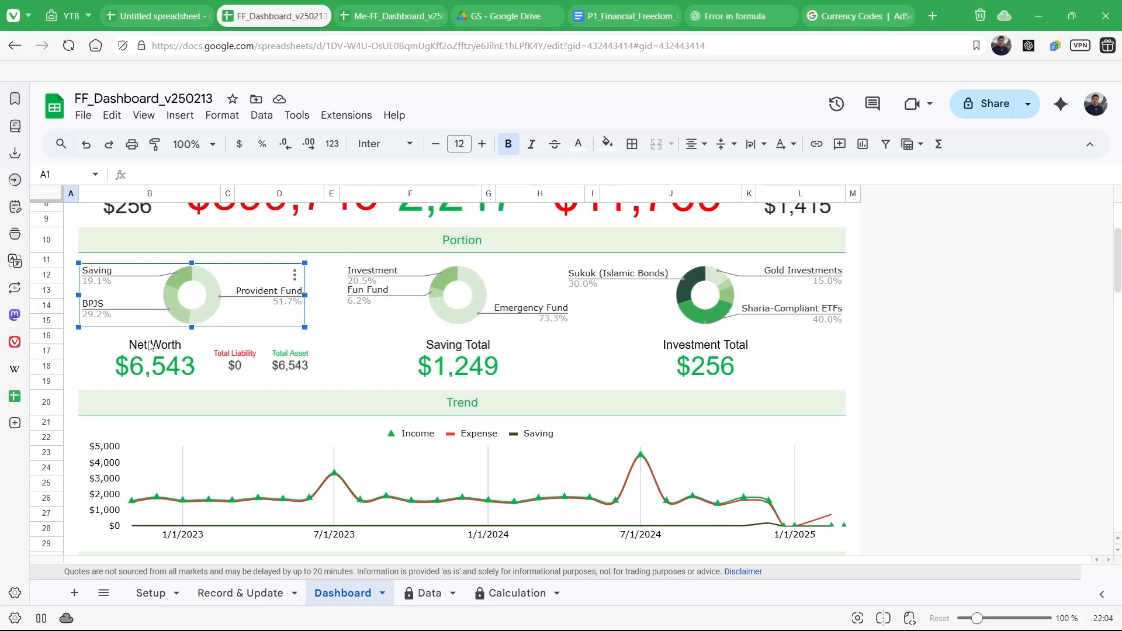
Step: Open the chart settings of the asset doughnut chart above Net Worth to see its data range
{"action": "left_click", "coordinate": [107, 354]}
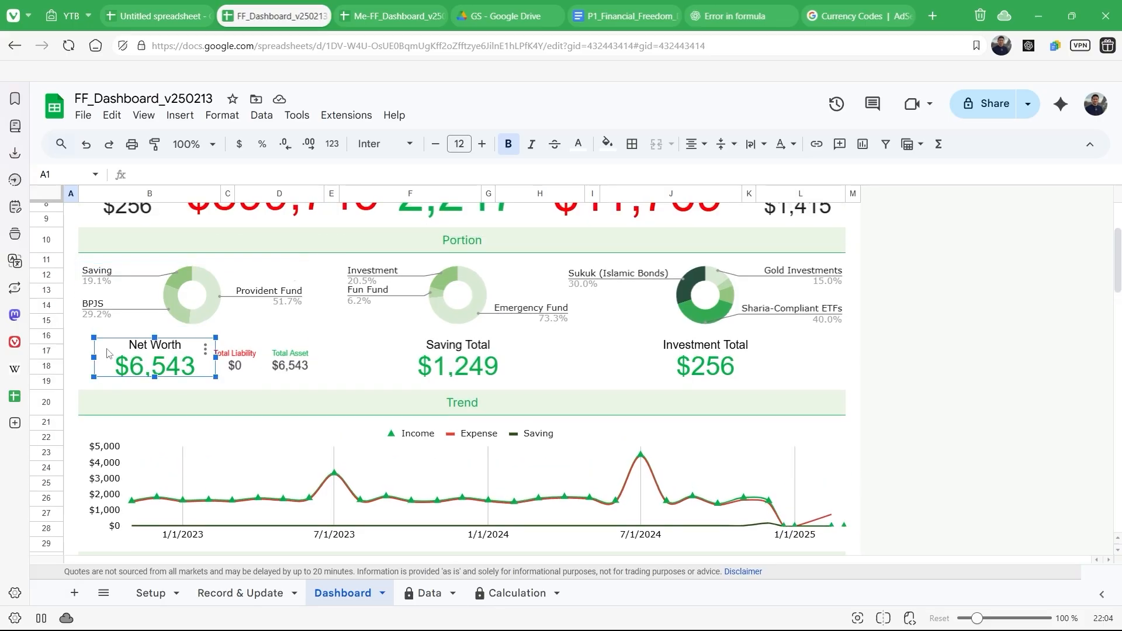
{"action": "left_click", "coordinate": [145, 321]}
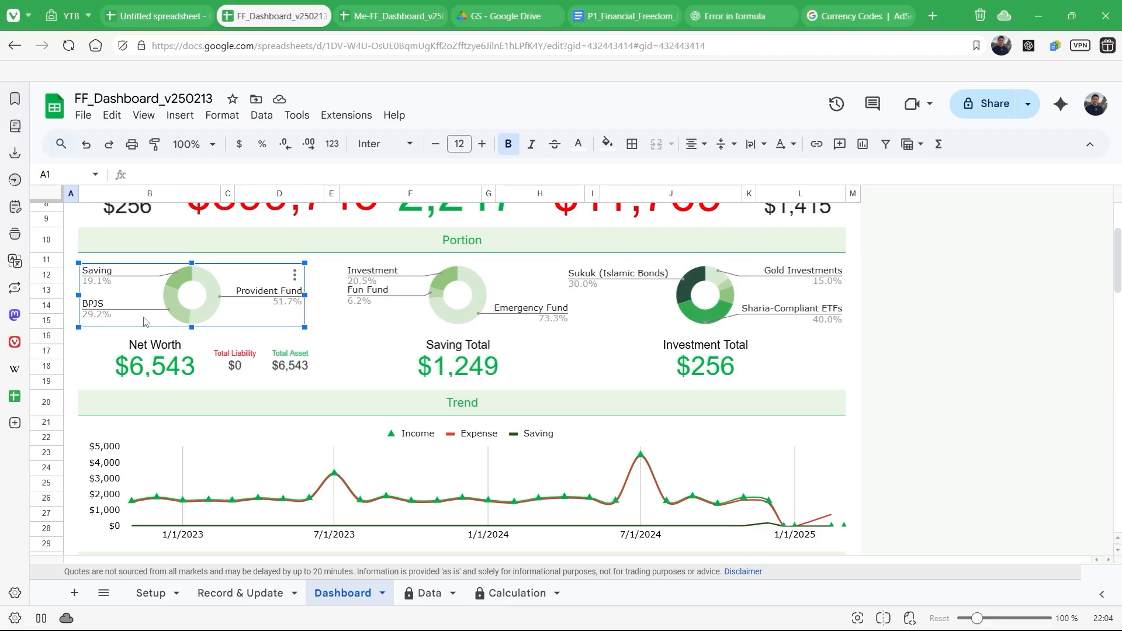
{"action": "double_click", "coordinate": [301, 261]}
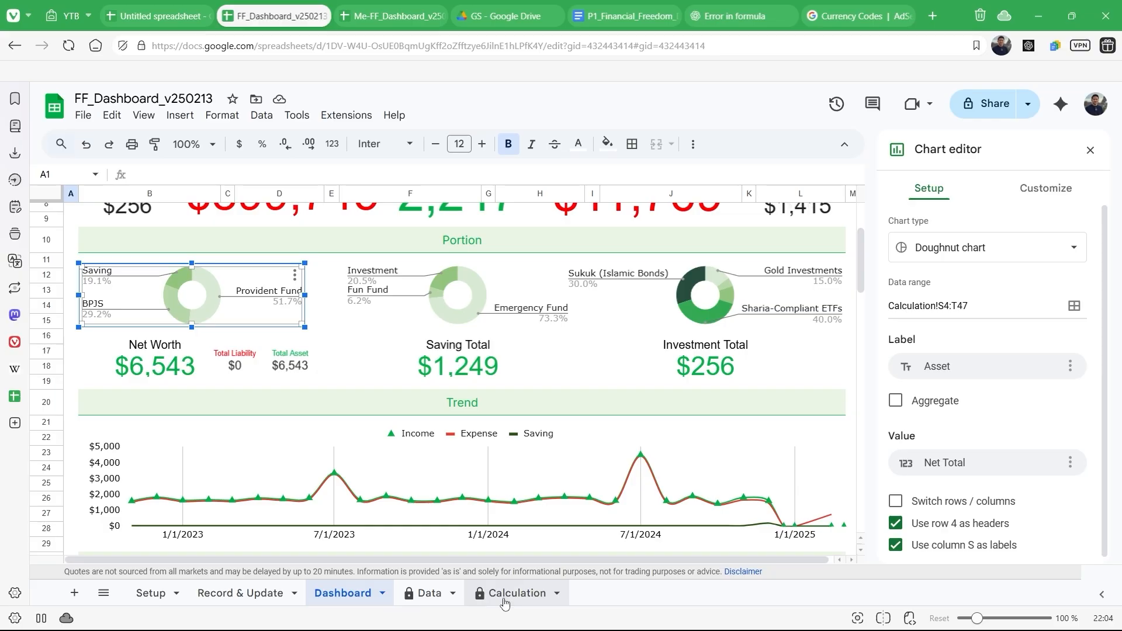
Step: Examine the Asset Net table on the Calculation sheet that feeds the doughnut chart, including the formula in S5
{"action": "left_click", "coordinate": [512, 593]}
{"action": "scroll", "coordinate": [593, 445], "scroll_direction": "right", "scroll_amount": 8}
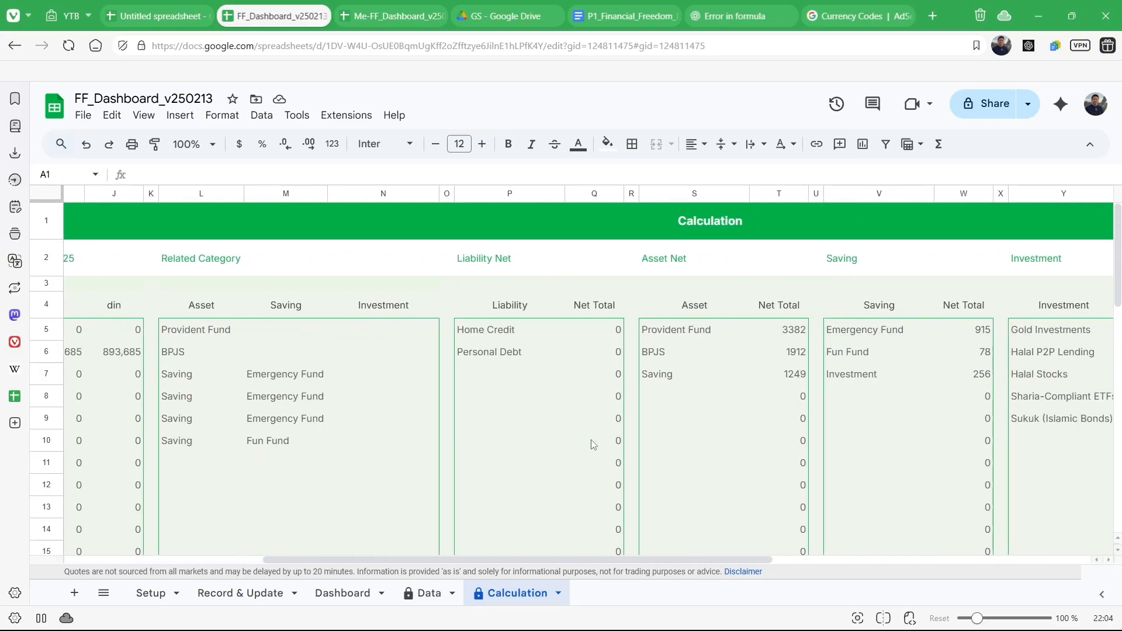
{"action": "left_click", "coordinate": [665, 333]}
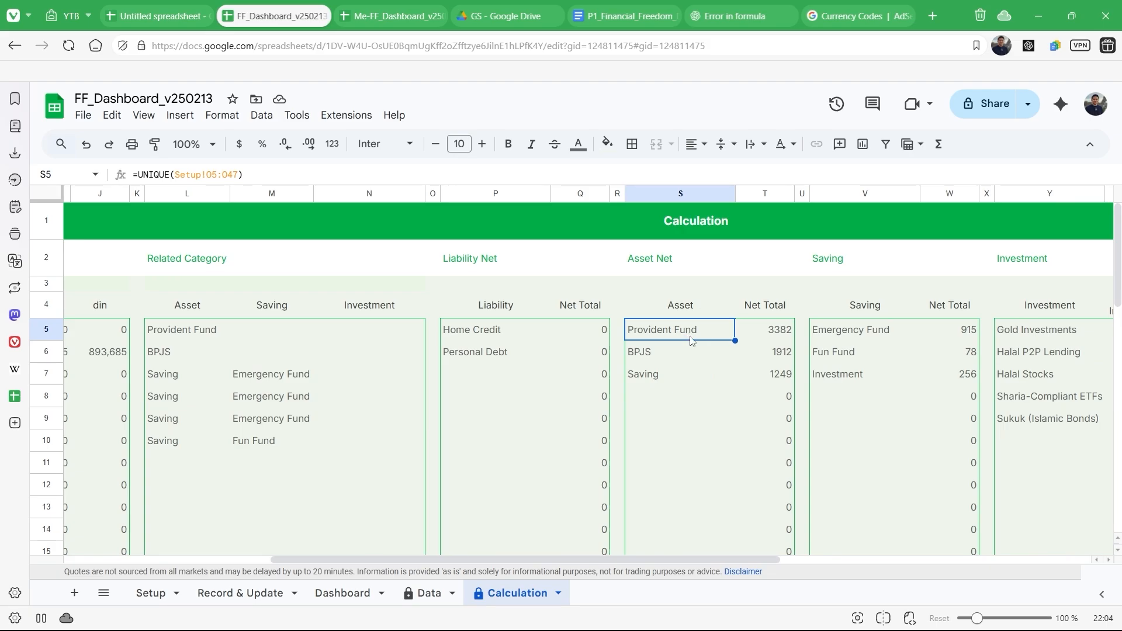
{"action": "left_click_drag", "start_coordinate": [691, 341], "coordinate": [780, 547]}
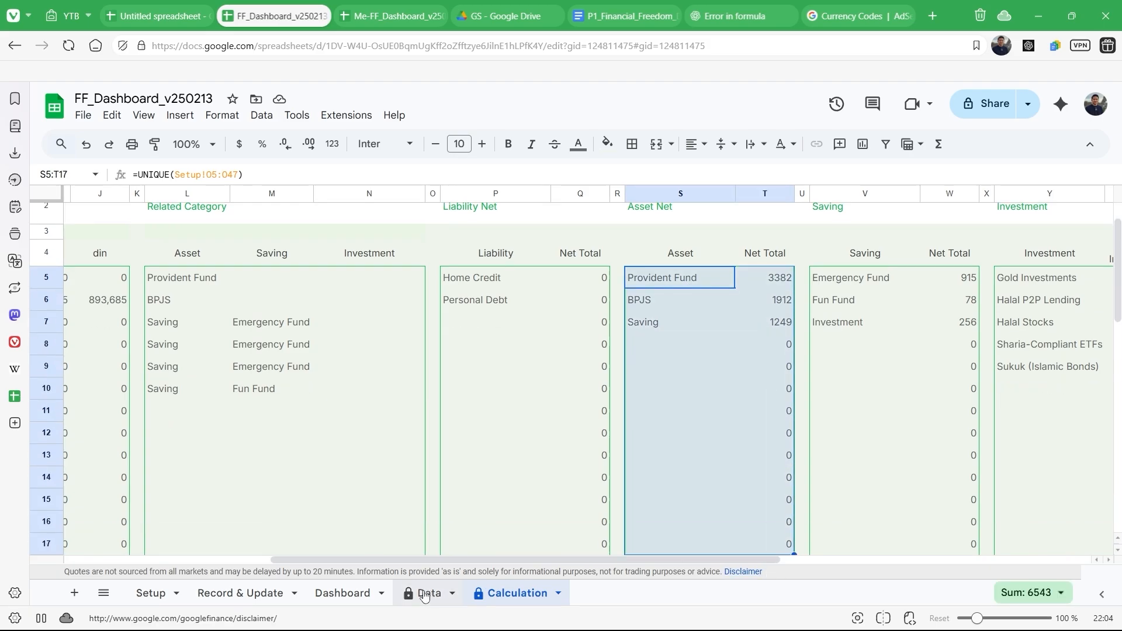
Step: Return to the Dashboard sheet and examine the Total Liability, Total Asset, Saving Total and Investment Total scorecards and the saving doughnut chart
{"action": "left_click", "coordinate": [341, 595]}
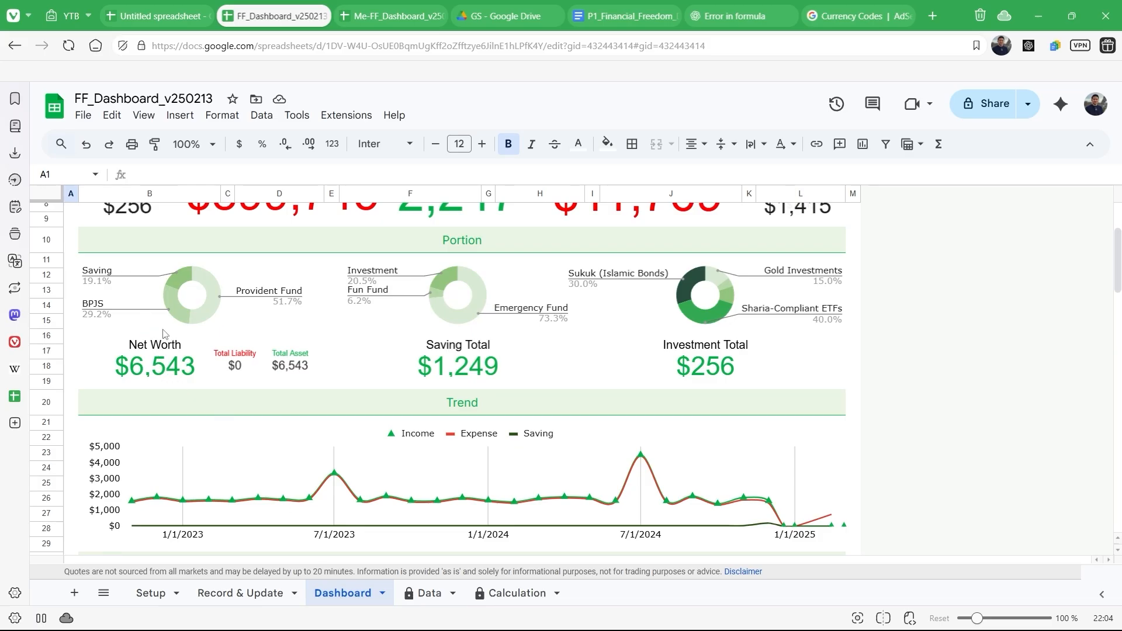
{"action": "scroll", "coordinate": [163, 334], "scroll_direction": "up", "scroll_amount": 1}
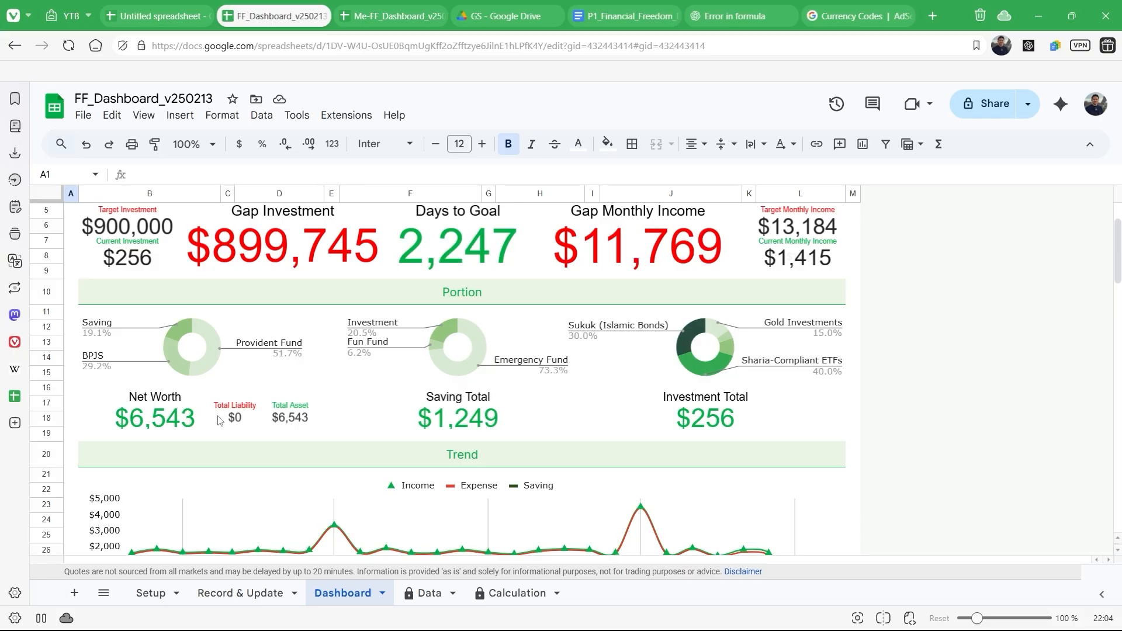
{"action": "left_click", "coordinate": [299, 429]}
{"action": "left_click", "coordinate": [228, 425]}
{"action": "left_click", "coordinate": [300, 419]}
{"action": "left_click", "coordinate": [409, 345]}
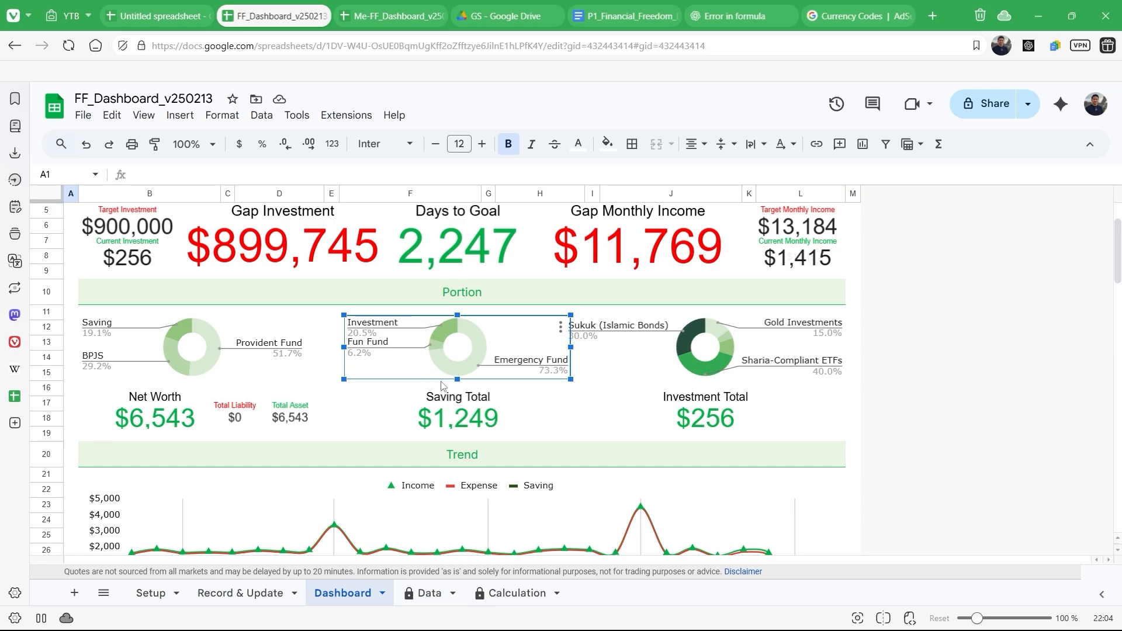
{"action": "left_click", "coordinate": [461, 418]}
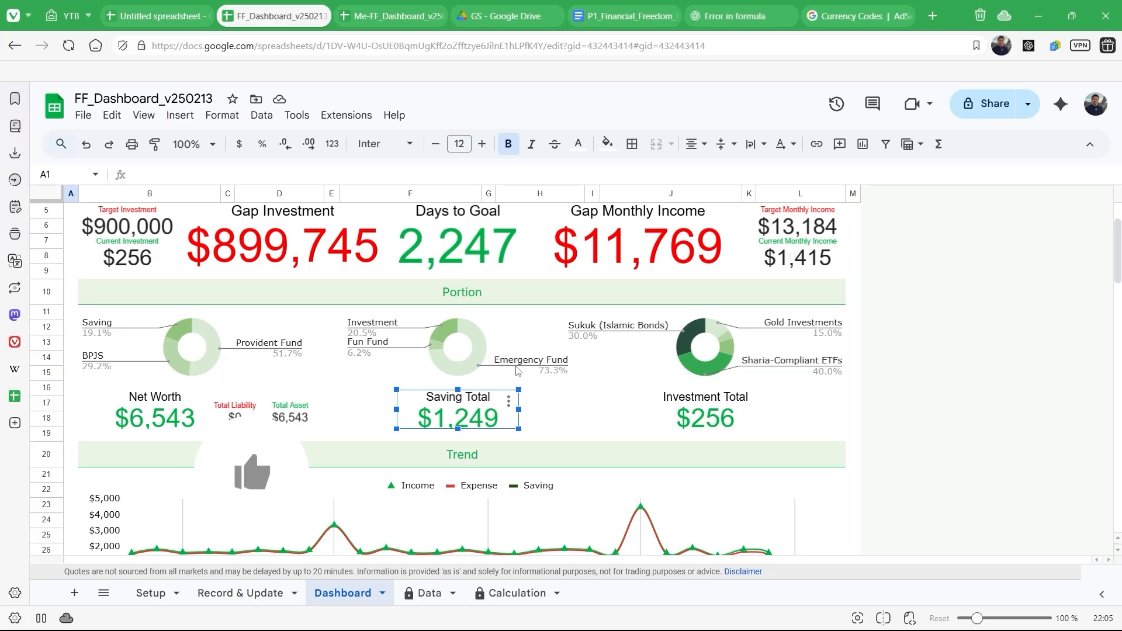
{"action": "left_click", "coordinate": [751, 398]}
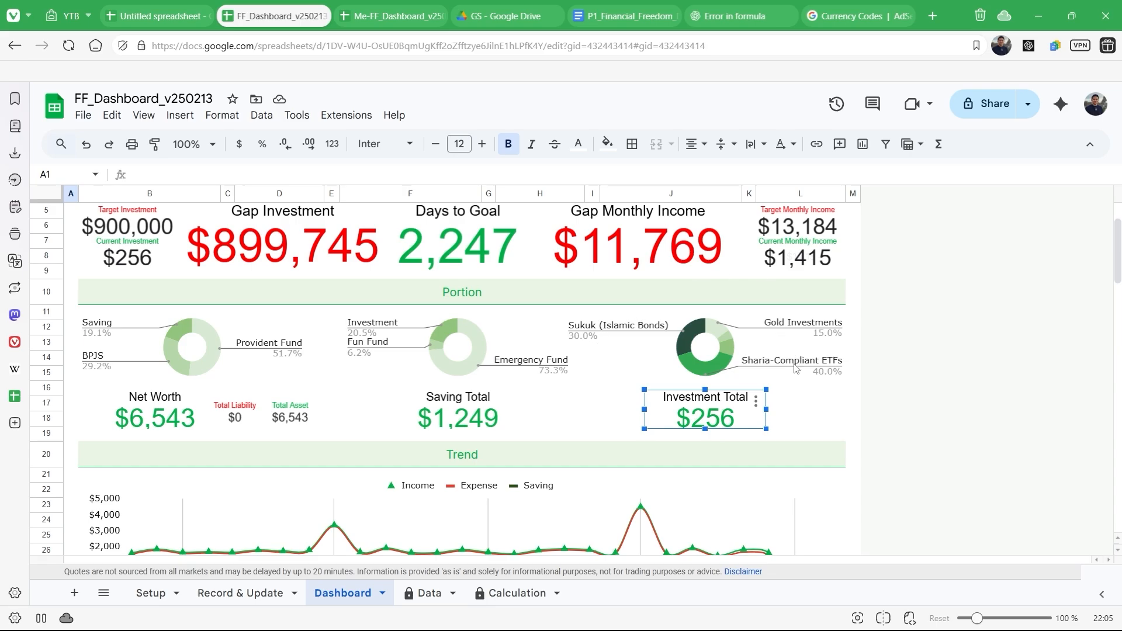
Step: Open the investment doughnut chart for editing and check the chart setup of the Investment Total scorecard
{"action": "scroll", "coordinate": [797, 368], "scroll_direction": "down", "scroll_amount": 3}
{"action": "scroll", "coordinate": [793, 362], "scroll_direction": "up", "scroll_amount": 2}
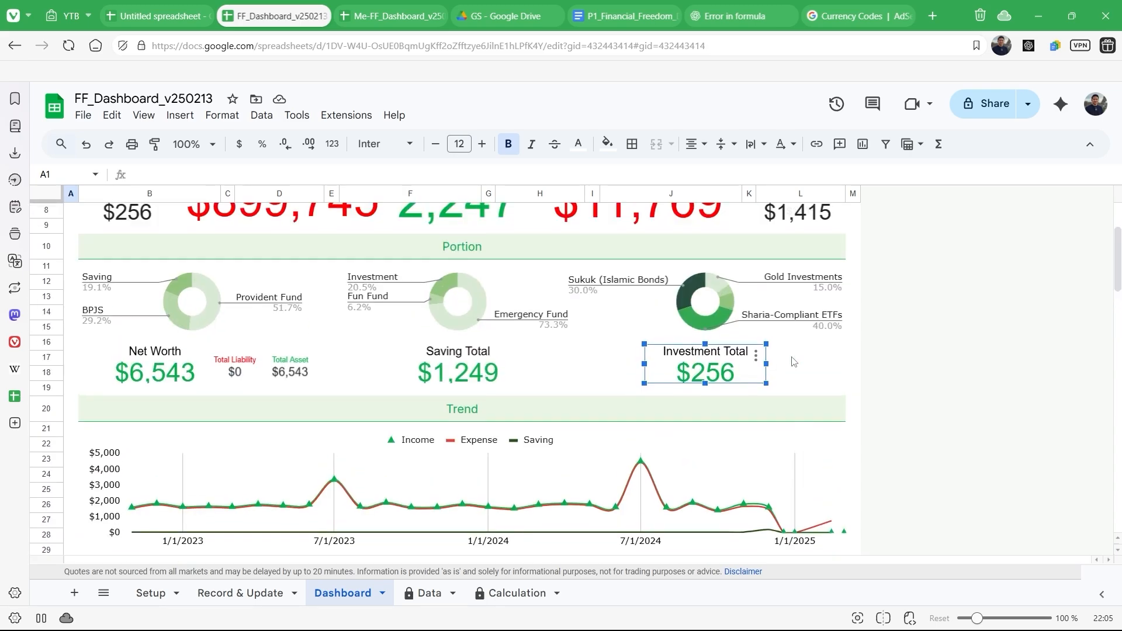
{"action": "left_click", "coordinate": [695, 299]}
{"action": "double_click", "coordinate": [695, 300]}
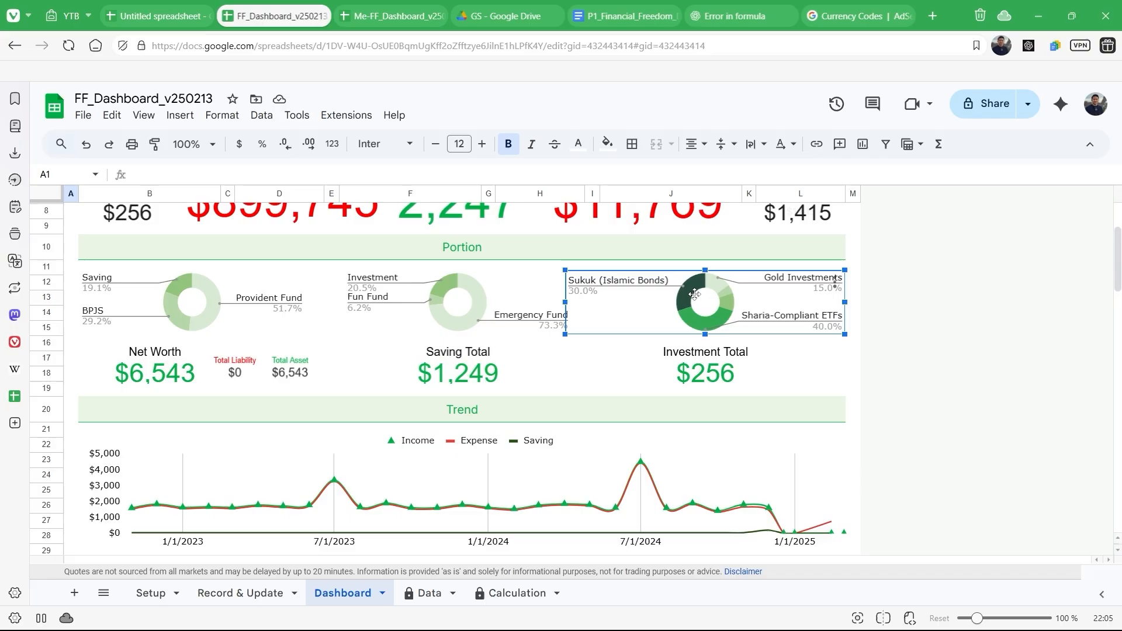
{"action": "left_click", "coordinate": [704, 376]}
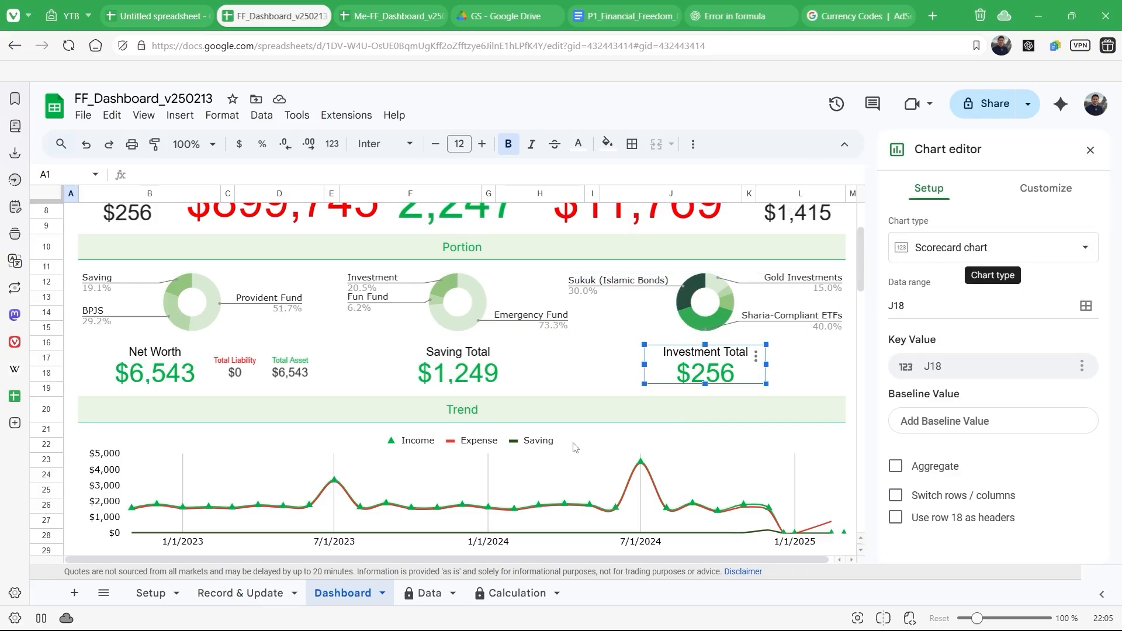
Step: Check the Trend line chart's data range and series, close its settings and reopen them at the customization options
{"action": "left_click", "coordinate": [517, 438]}
{"action": "scroll", "coordinate": [526, 380], "scroll_direction": "down", "scroll_amount": 4}
{"action": "scroll", "coordinate": [643, 351], "scroll_direction": "up", "scroll_amount": 2}
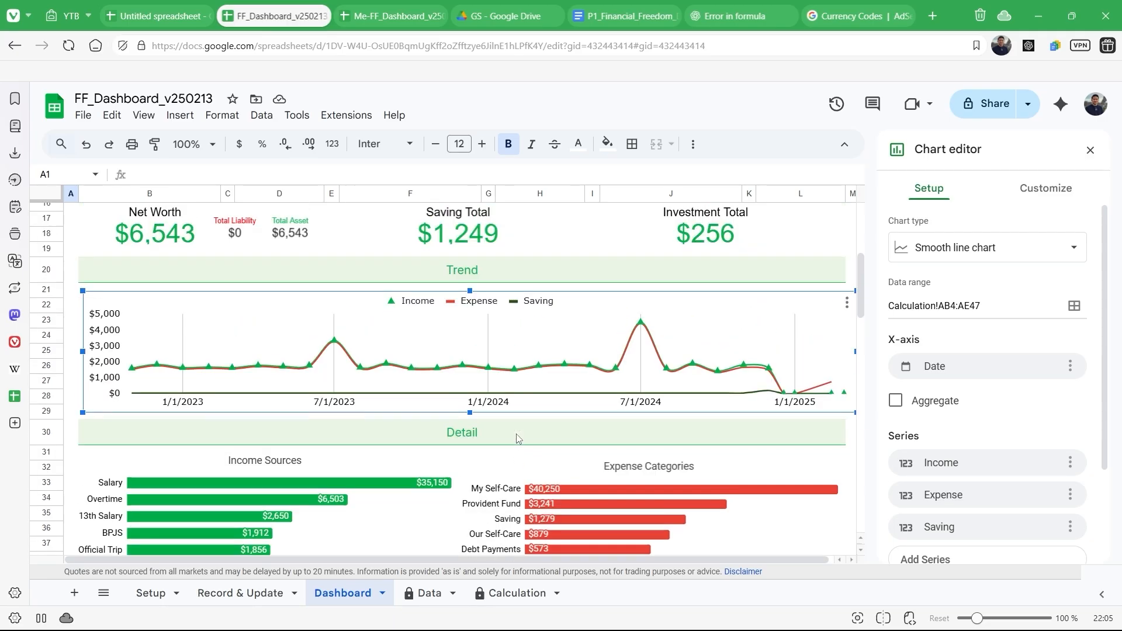
{"action": "key", "text": "Escape"}
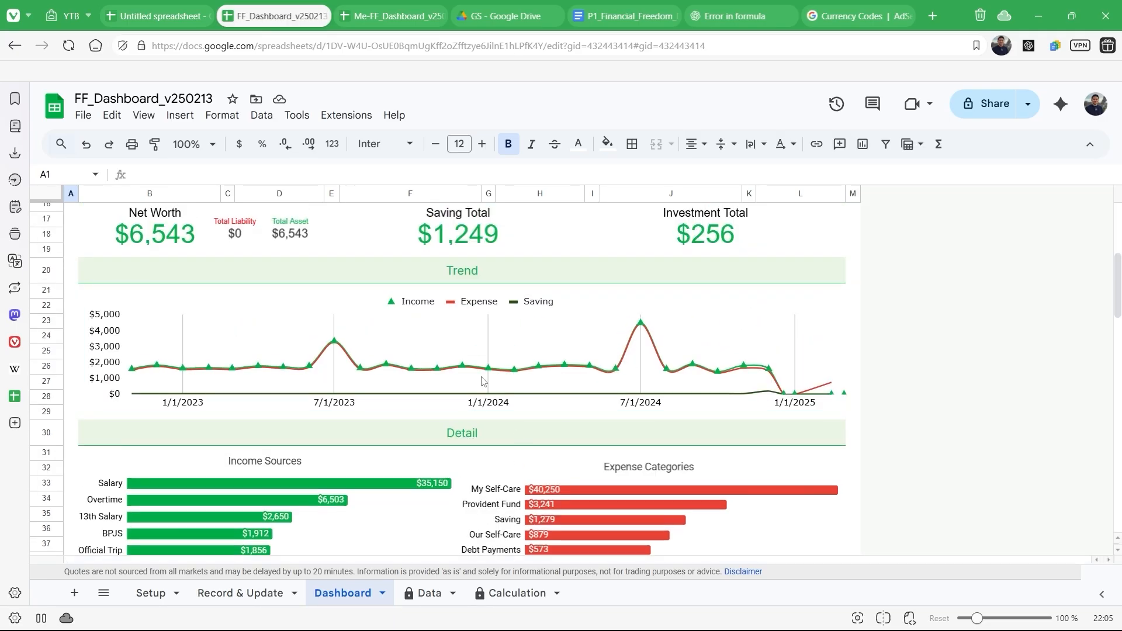
{"action": "left_click", "coordinate": [461, 381]}
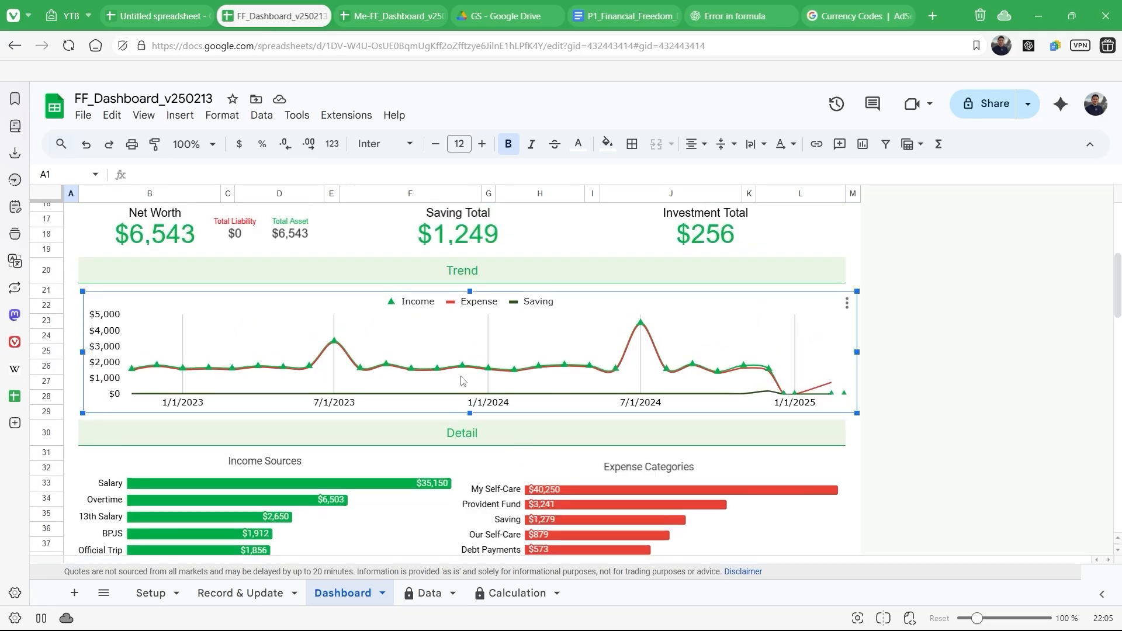
{"action": "double_click", "coordinate": [461, 381]}
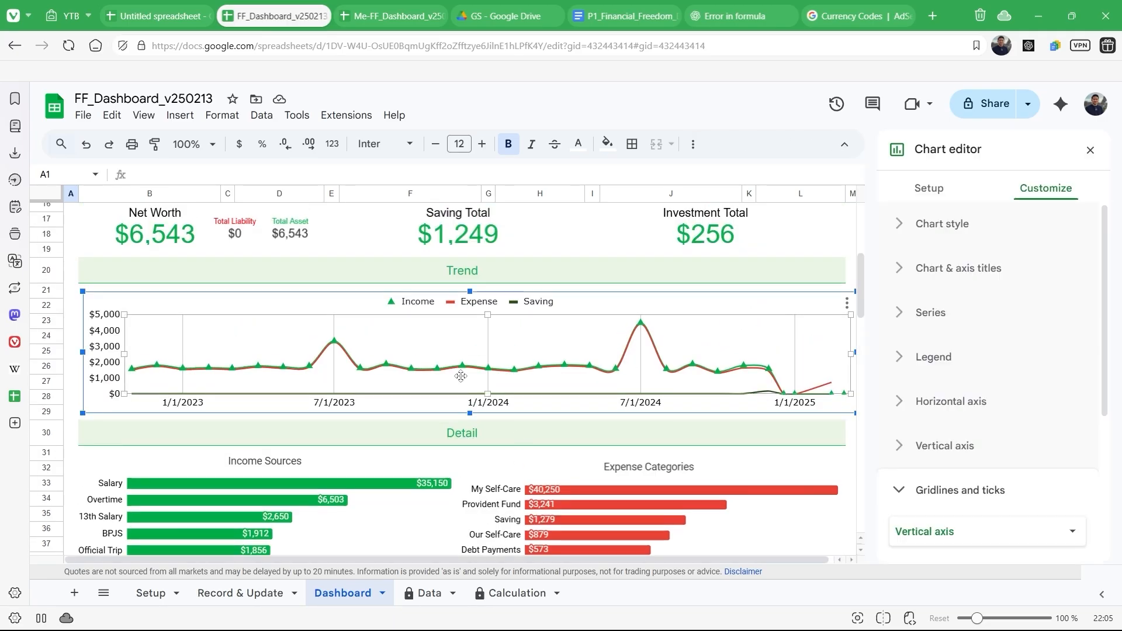
Step: Examine the Trend chart's setup, including its data range, x-axis, series and label options, and its chart style options
{"action": "left_click", "coordinate": [902, 231]}
{"action": "left_click", "coordinate": [918, 188]}
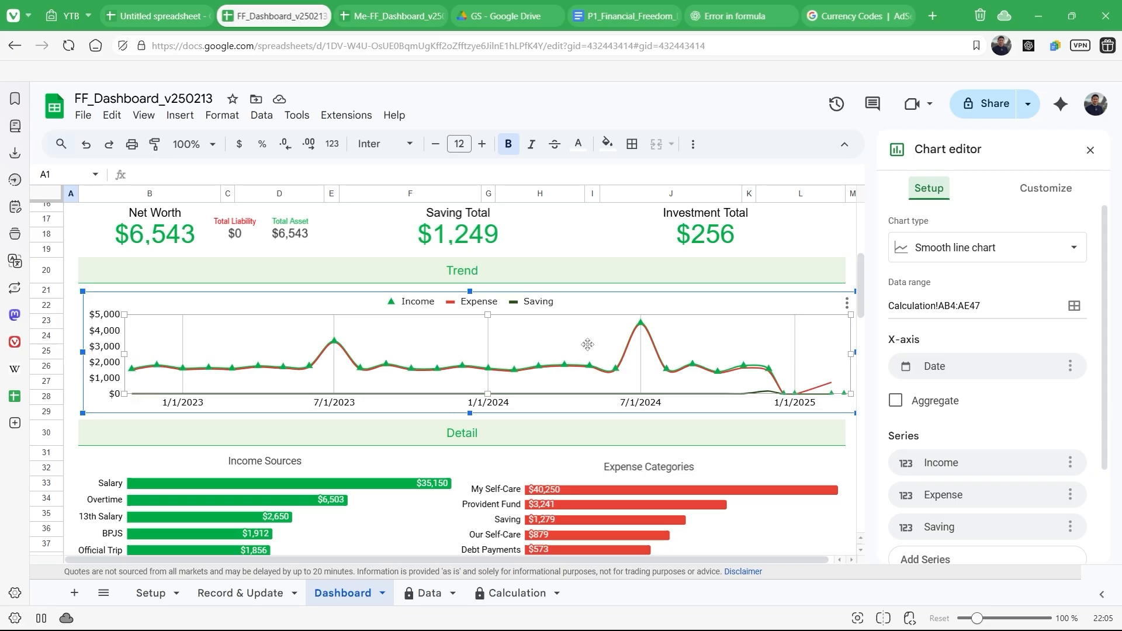
{"action": "scroll", "coordinate": [973, 406], "scroll_direction": "down", "scroll_amount": 2}
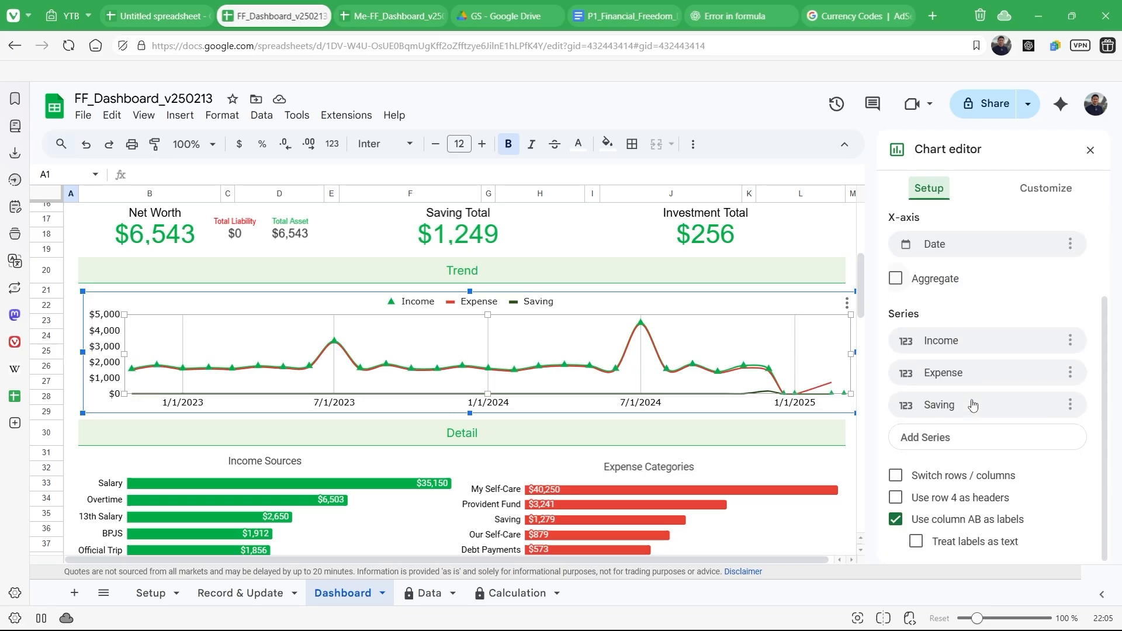
{"action": "scroll", "coordinate": [973, 405], "scroll_direction": "up", "scroll_amount": 2}
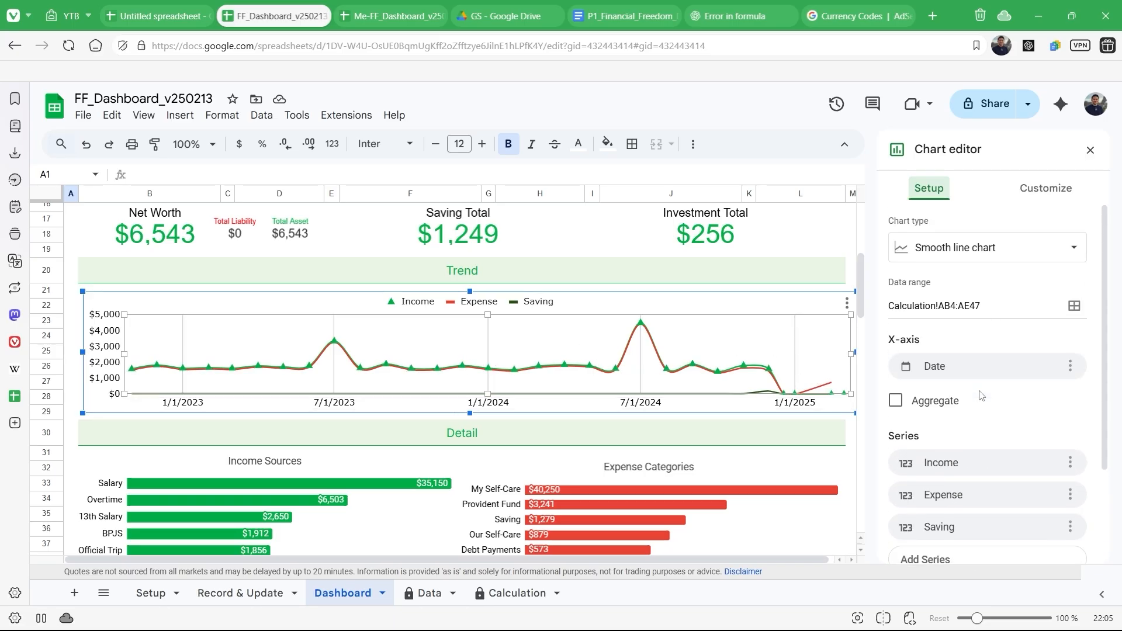
{"action": "left_click", "coordinate": [1034, 203]}
{"action": "scroll", "coordinate": [1004, 345], "scroll_direction": "down", "scroll_amount": 3}
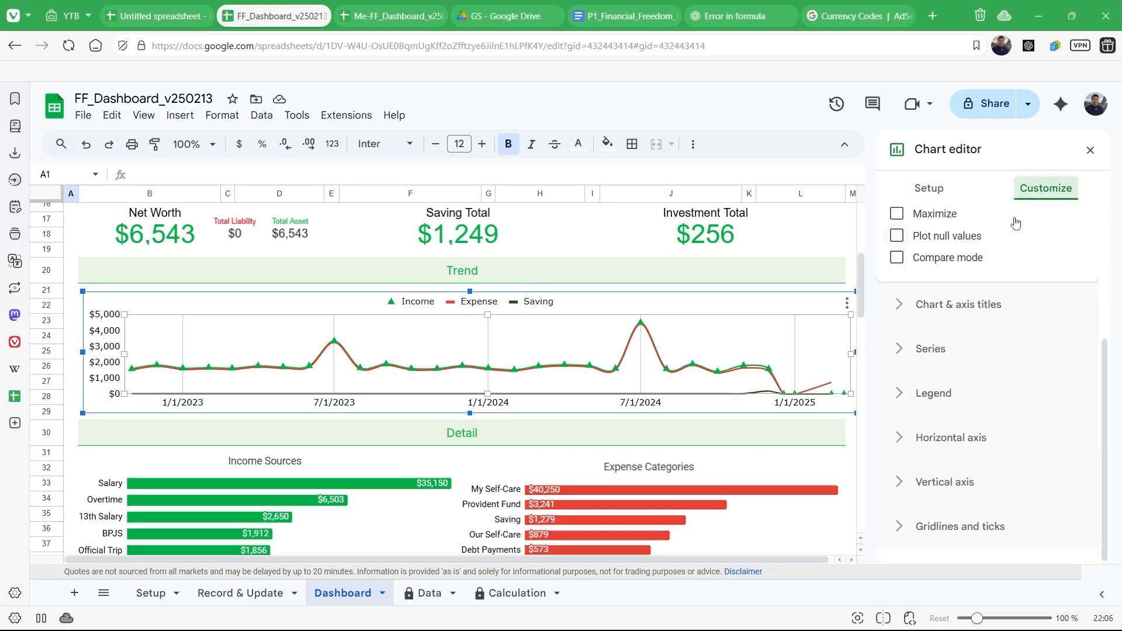
{"action": "left_click", "coordinate": [942, 193]}
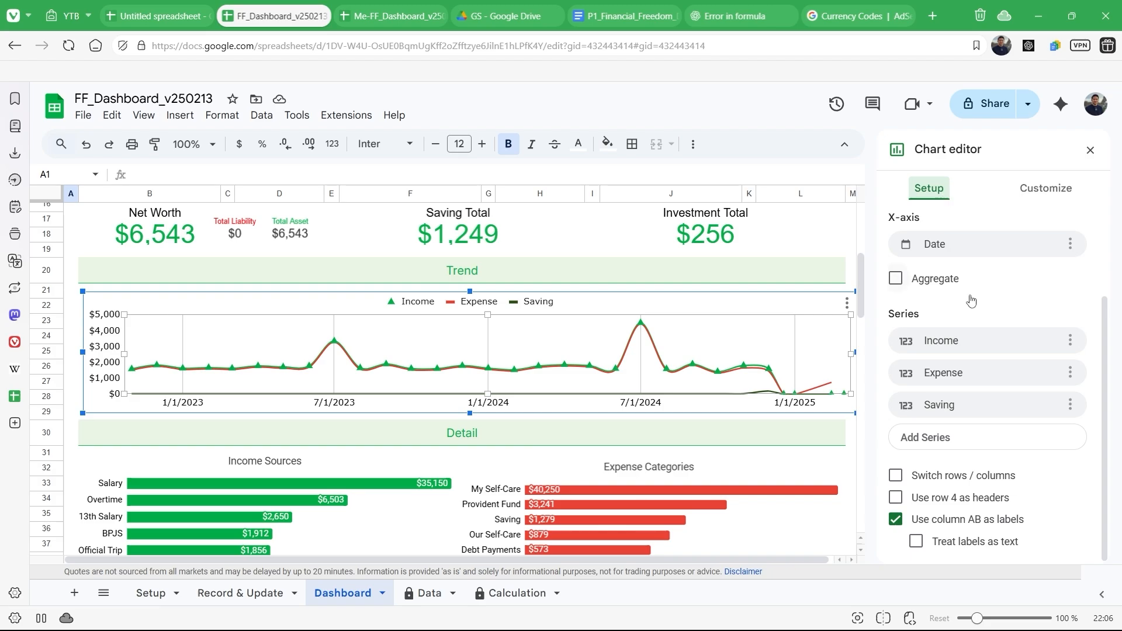
{"action": "scroll", "coordinate": [985, 321], "scroll_direction": "up", "scroll_amount": 2}
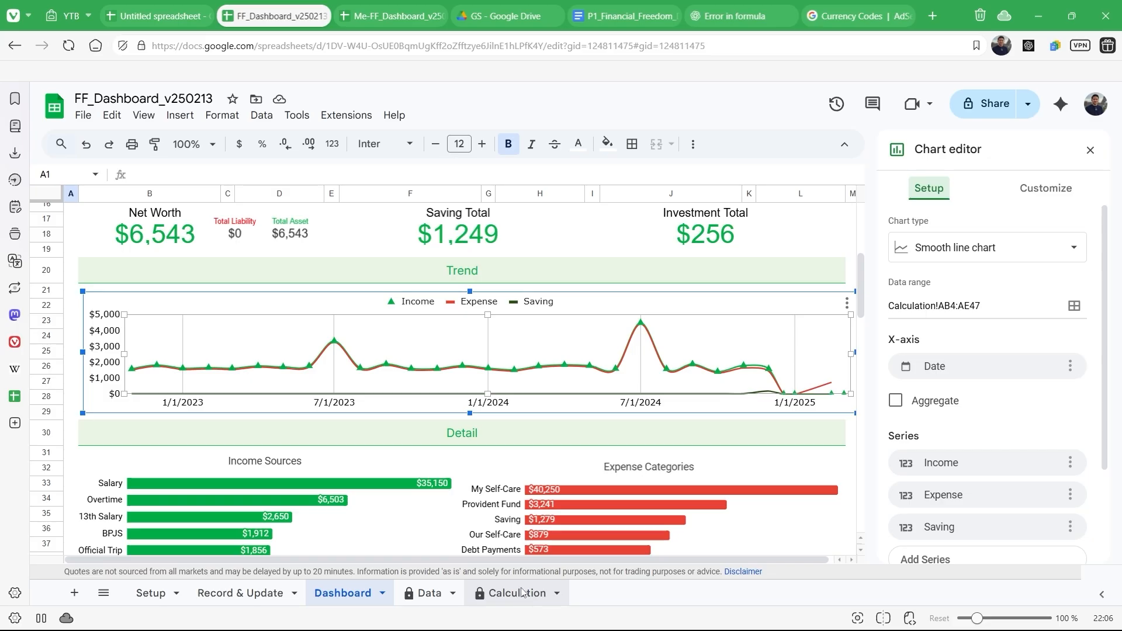
Step: Examine the Trends table on the Calculation sheet, including the formula in AB5, and check the Data sheet that feeds it
{"action": "left_click", "coordinate": [522, 593]}
{"action": "scroll", "coordinate": [607, 346], "scroll_direction": "right", "scroll_amount": 10}
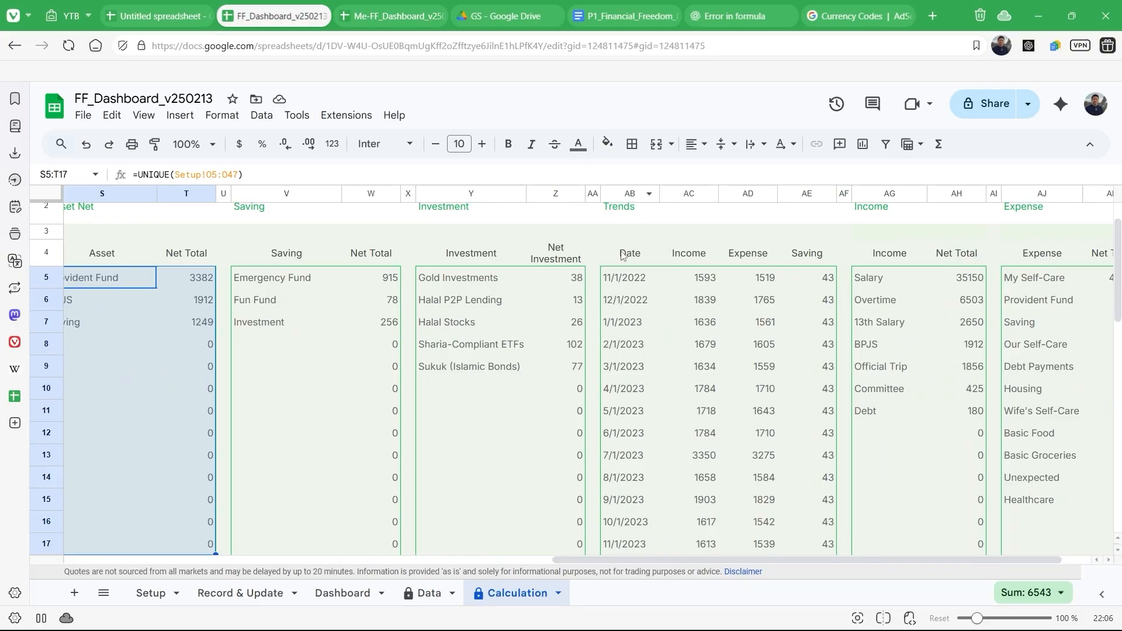
{"action": "left_click_drag", "start_coordinate": [770, 310], "coordinate": [818, 441]}
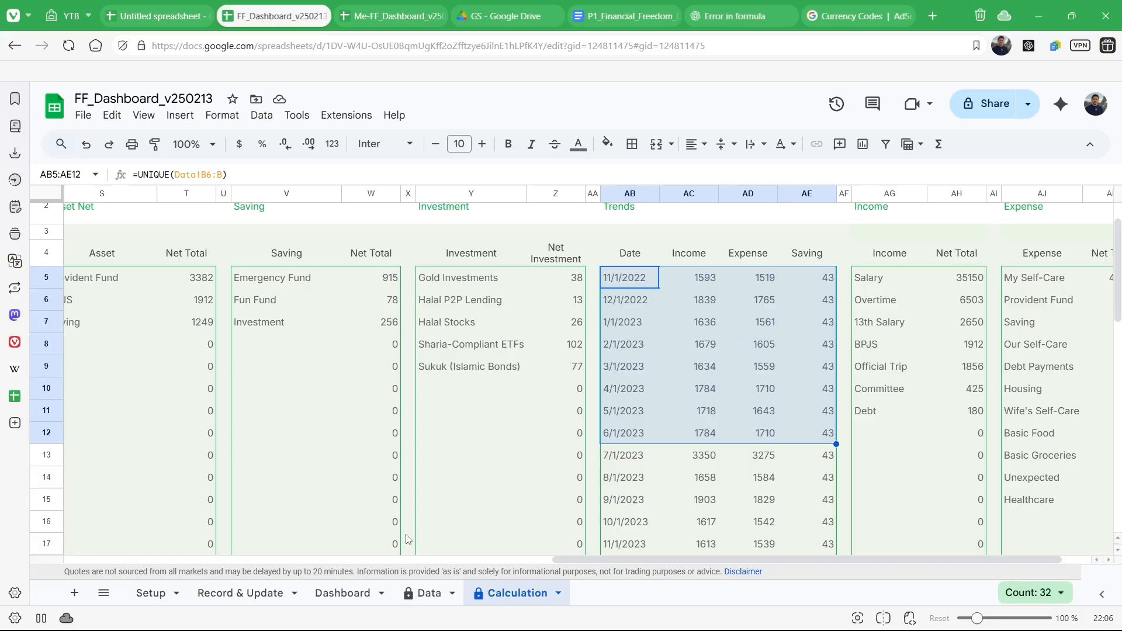
{"action": "left_click", "coordinate": [427, 593]}
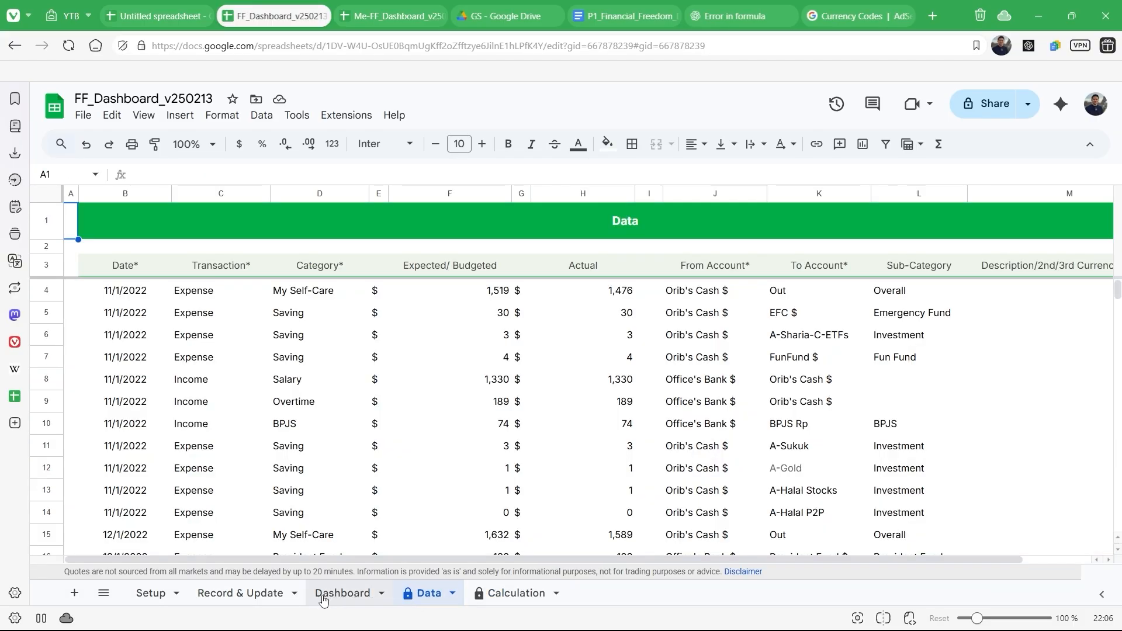
Step: Return to the Dashboard sheet and examine the Income Sources and Expense Categories bar charts in the Detail section
{"action": "left_click", "coordinate": [323, 600]}
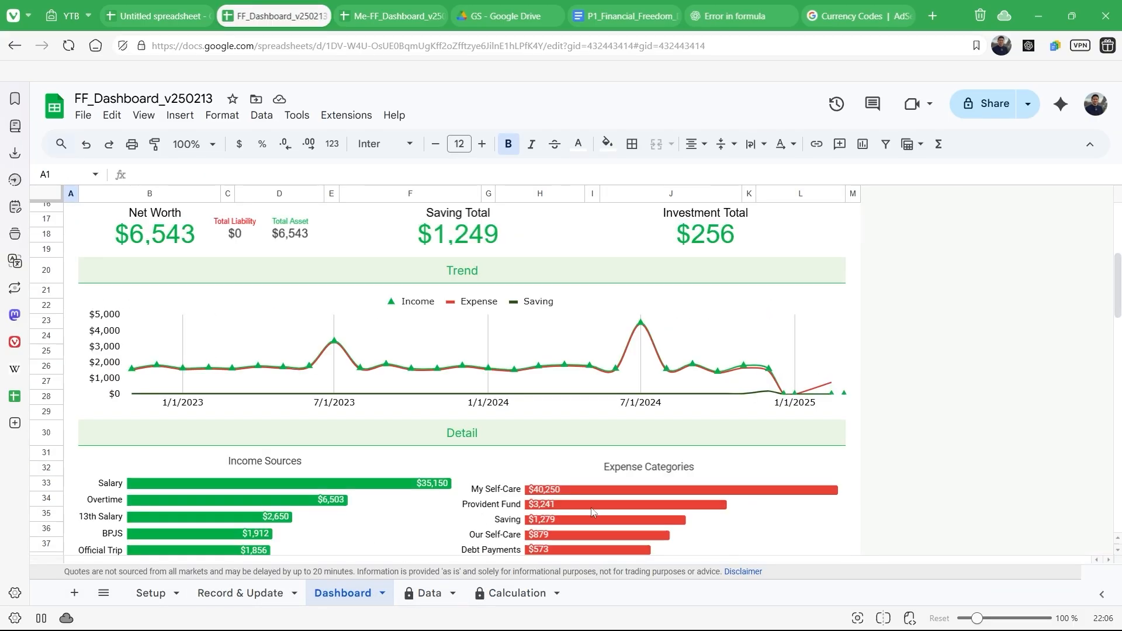
{"action": "scroll", "coordinate": [591, 512], "scroll_direction": "down", "scroll_amount": 5}
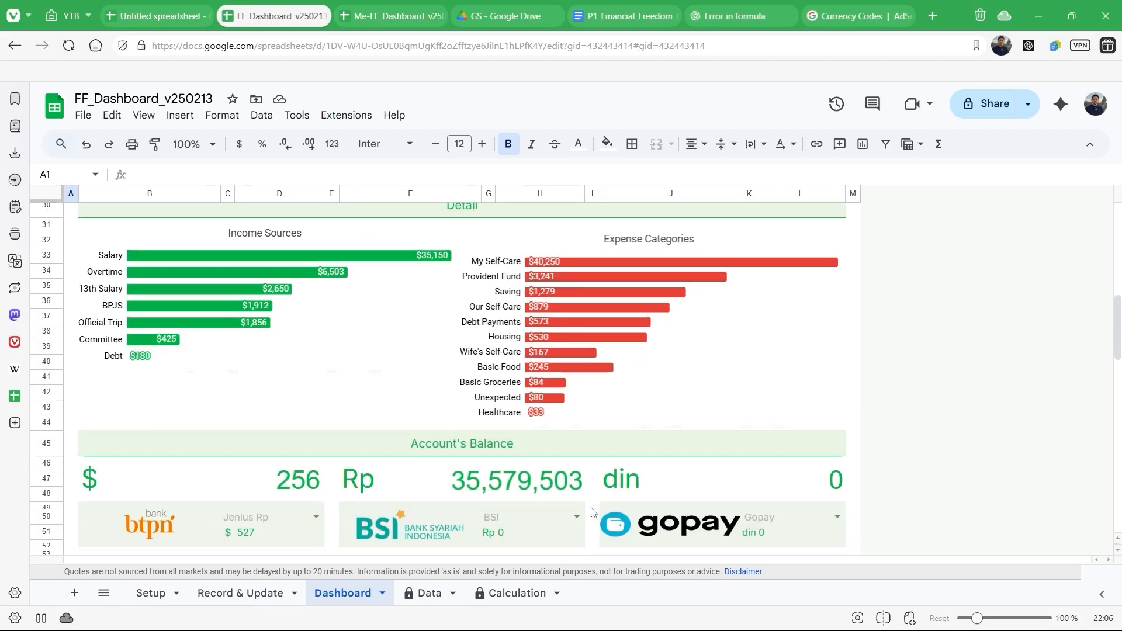
{"action": "scroll", "coordinate": [591, 512], "scroll_direction": "up", "scroll_amount": 1}
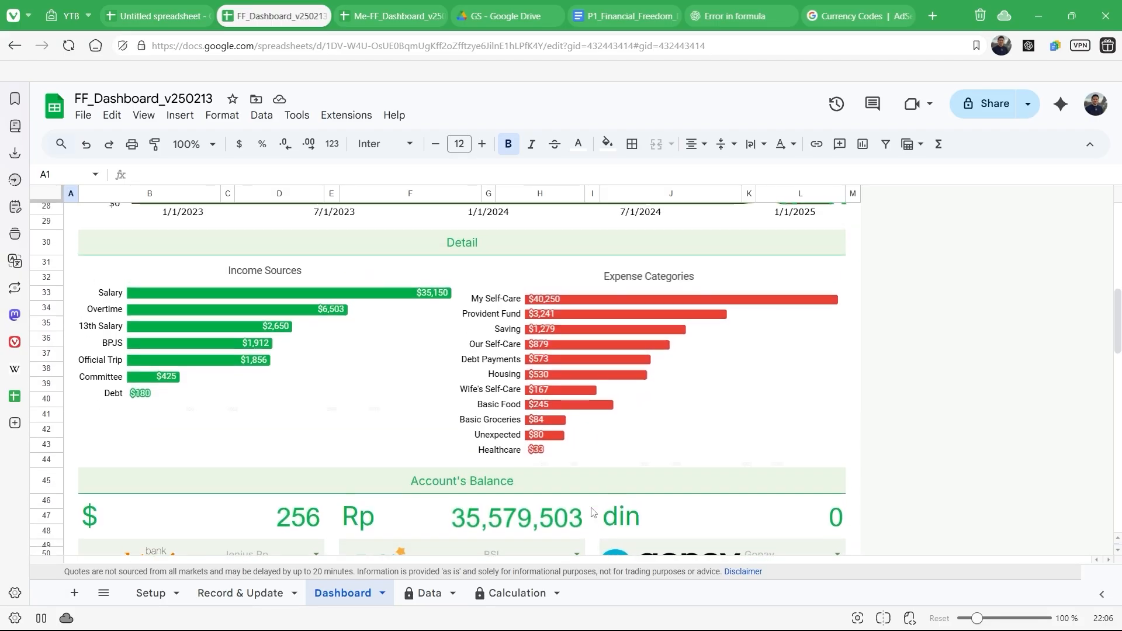
{"action": "left_click", "coordinate": [301, 349]}
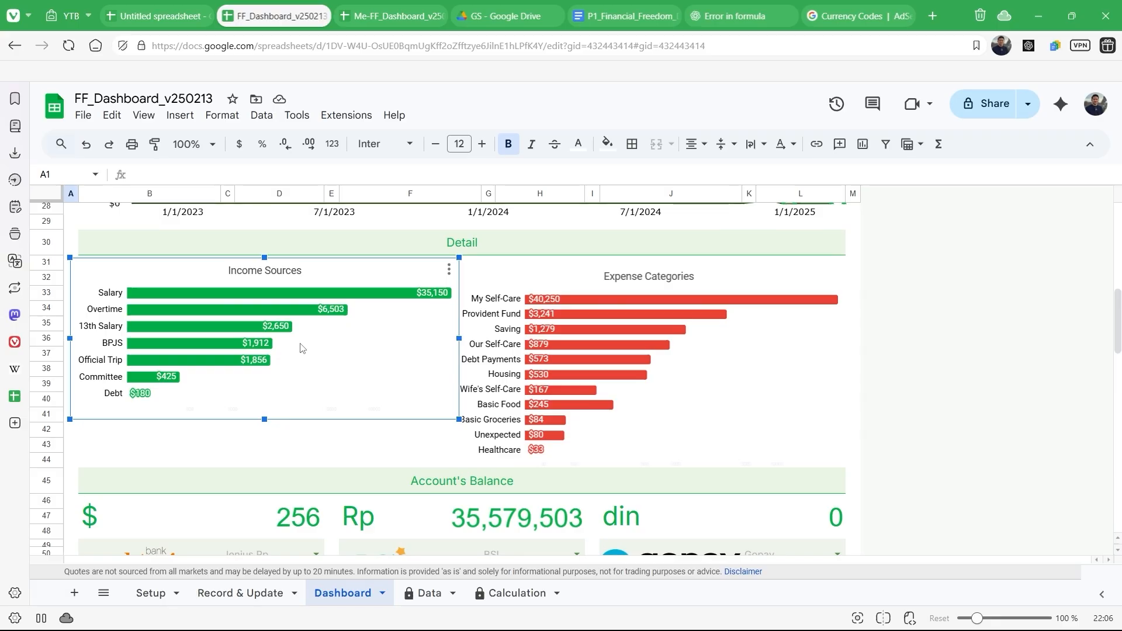
{"action": "left_click", "coordinate": [690, 381]}
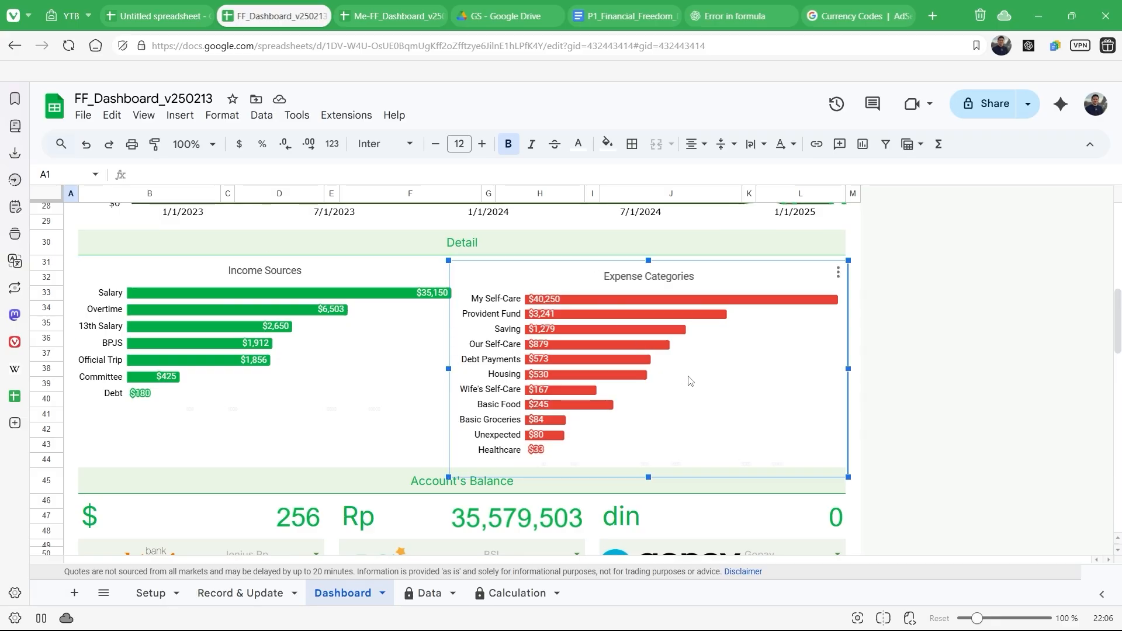
{"action": "left_click", "coordinate": [164, 301]}
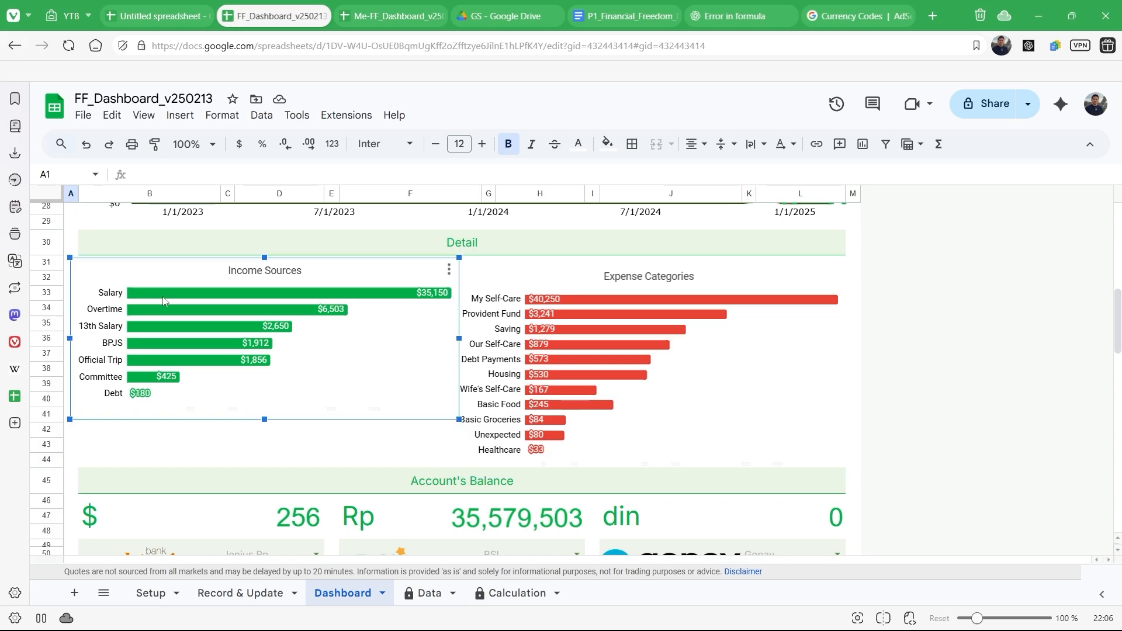
Step: Open the Income Sources chart for editing and compare its chart type and data range with those of the Expense Categories chart
{"action": "double_click", "coordinate": [402, 399]}
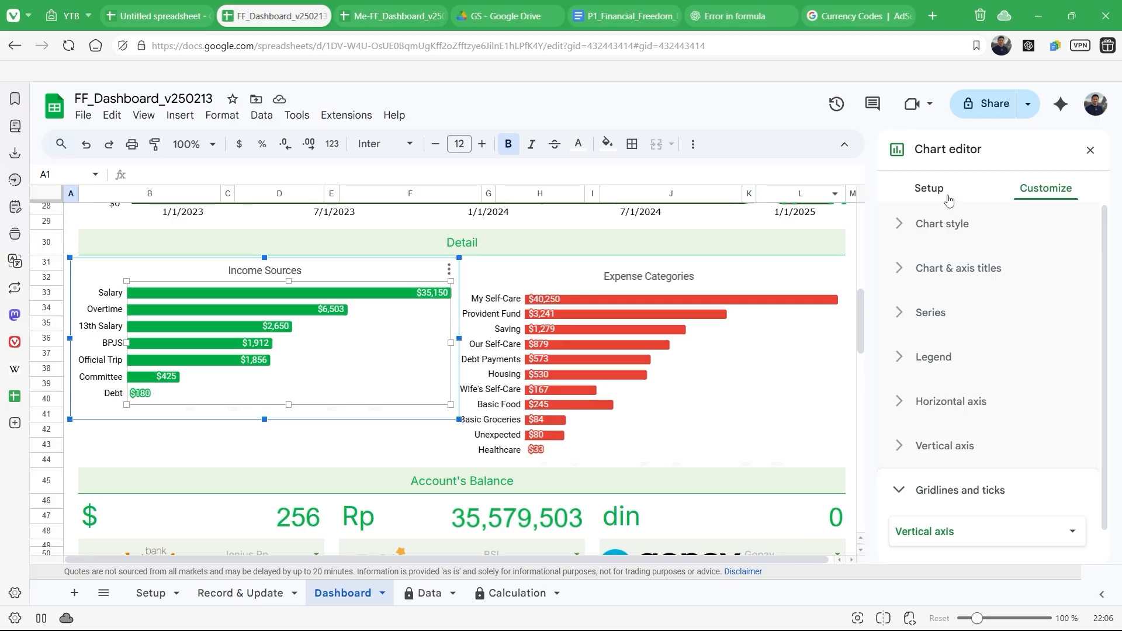
{"action": "left_click", "coordinate": [946, 228]}
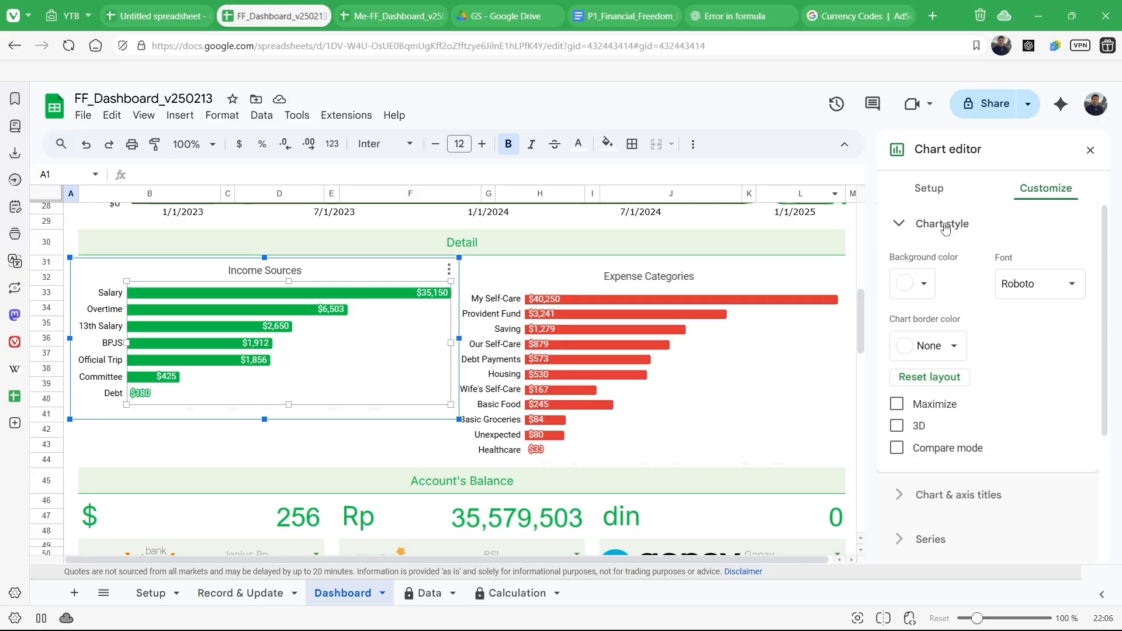
{"action": "left_click", "coordinate": [929, 188]}
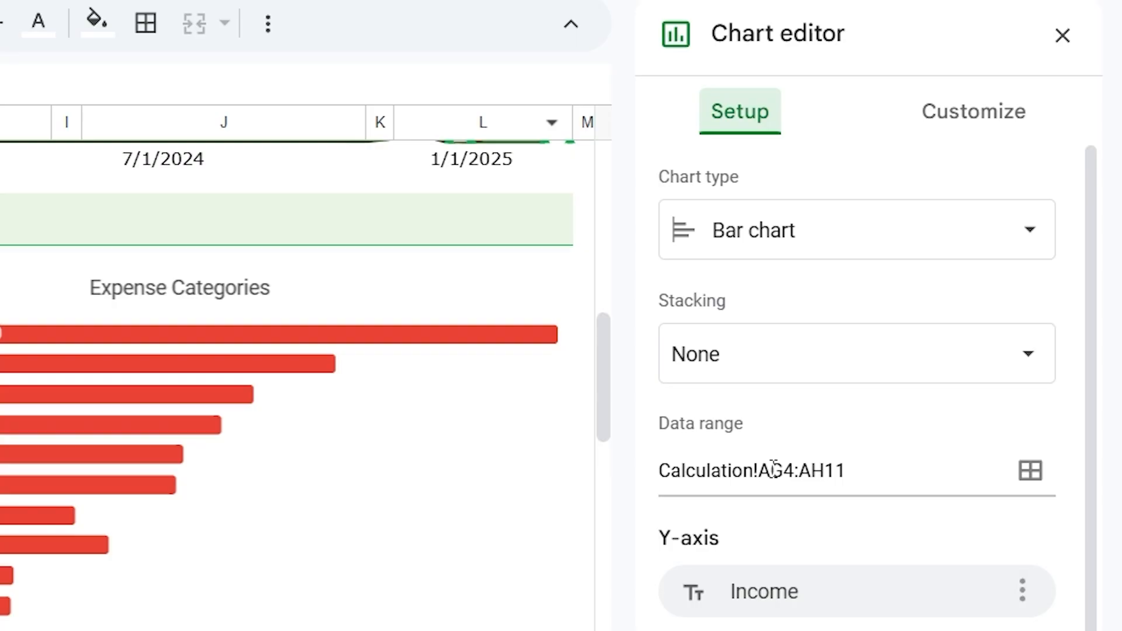
{"action": "left_click", "coordinate": [680, 472]}
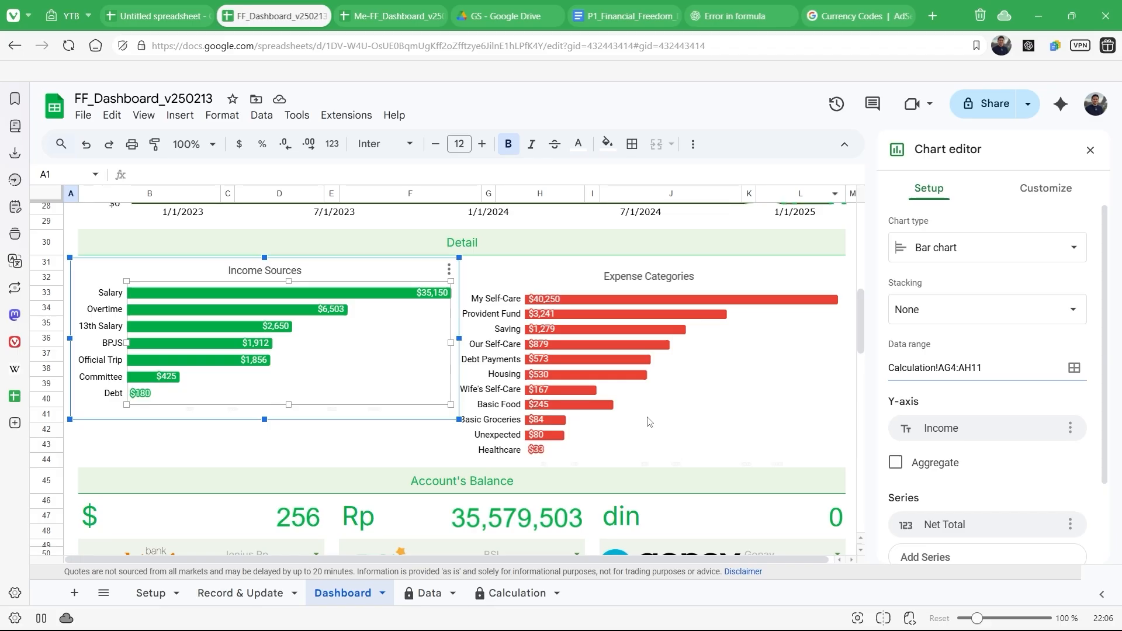
{"action": "left_click", "coordinate": [176, 569]}
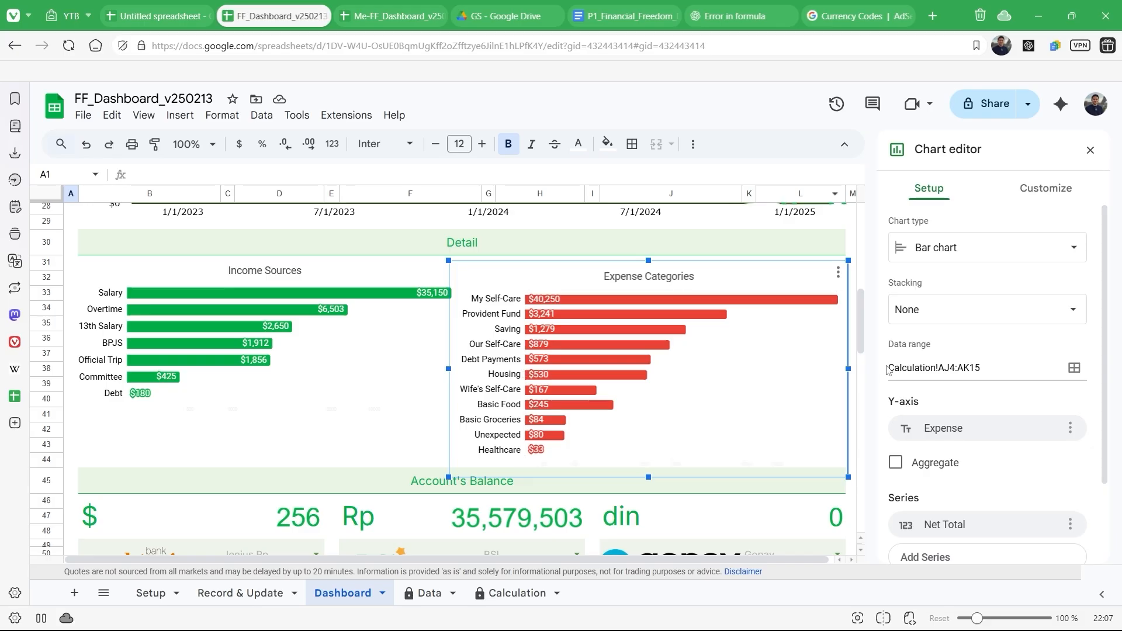
{"action": "left_click", "coordinate": [353, 377]}
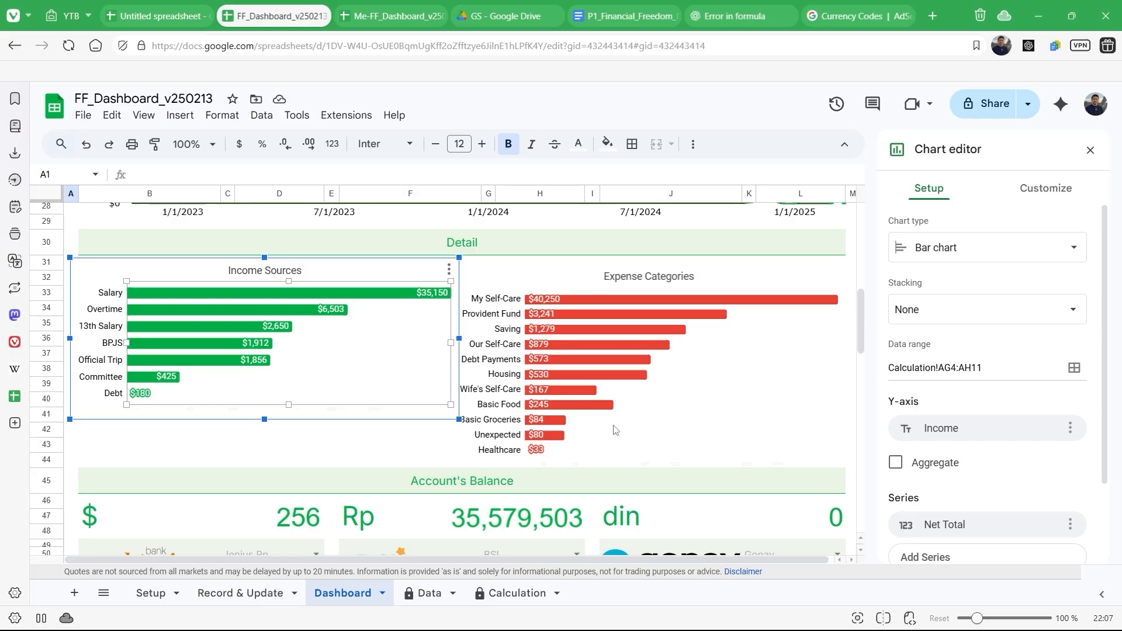
Step: Insert a chart from the Income table's range AG5:AH47 on the Calculation sheet
{"action": "left_click", "coordinate": [500, 602]}
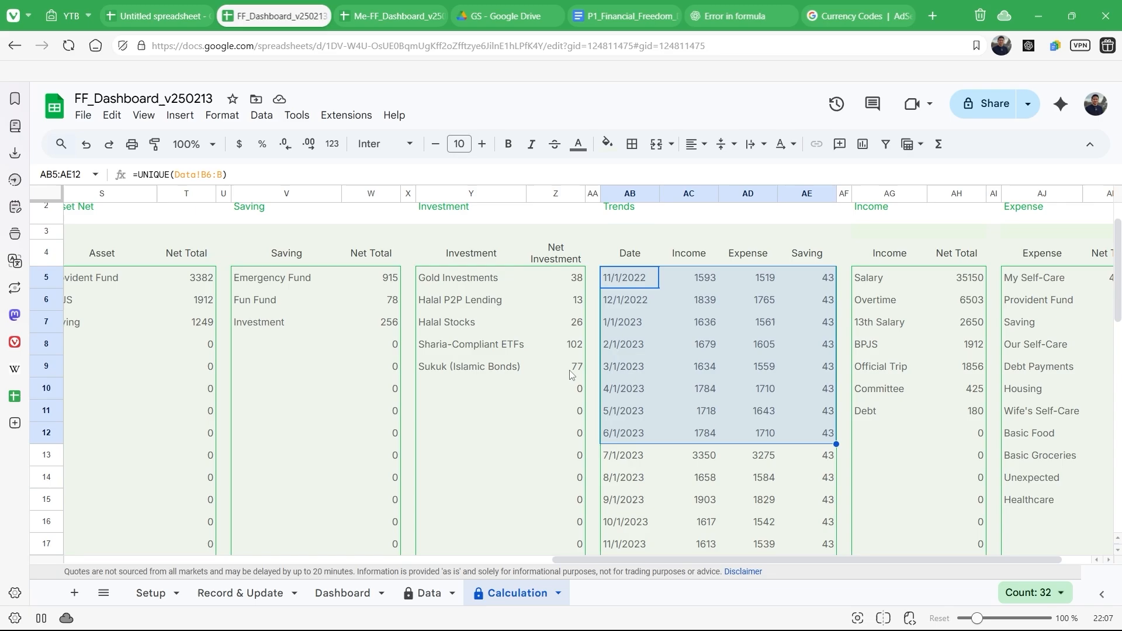
{"action": "left_click", "coordinate": [570, 374]}
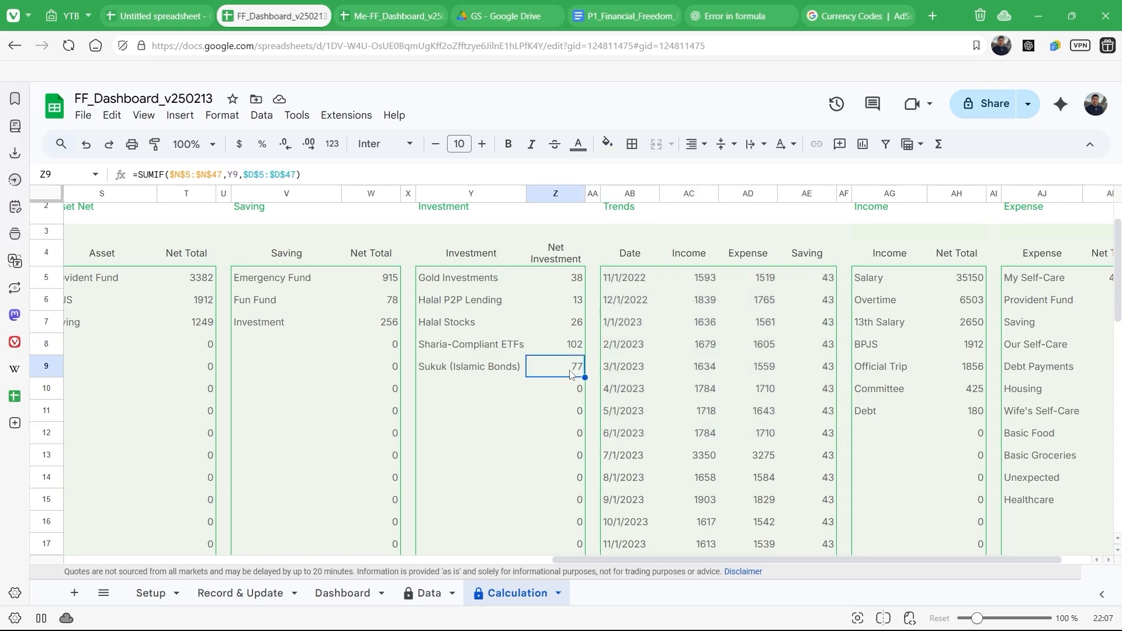
{"action": "scroll", "coordinate": [775, 299], "scroll_direction": "right", "scroll_amount": 2}
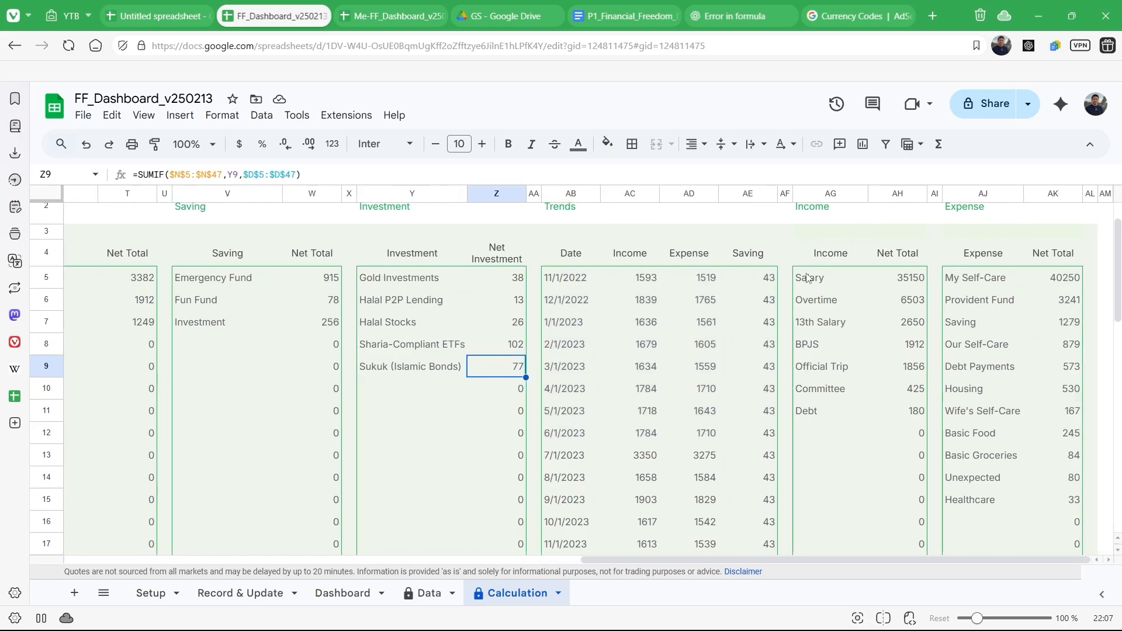
{"action": "left_click_drag", "start_coordinate": [822, 278], "coordinate": [900, 629]}
{"action": "left_click_drag", "start_coordinate": [1119, 495], "coordinate": [1119, 272]}
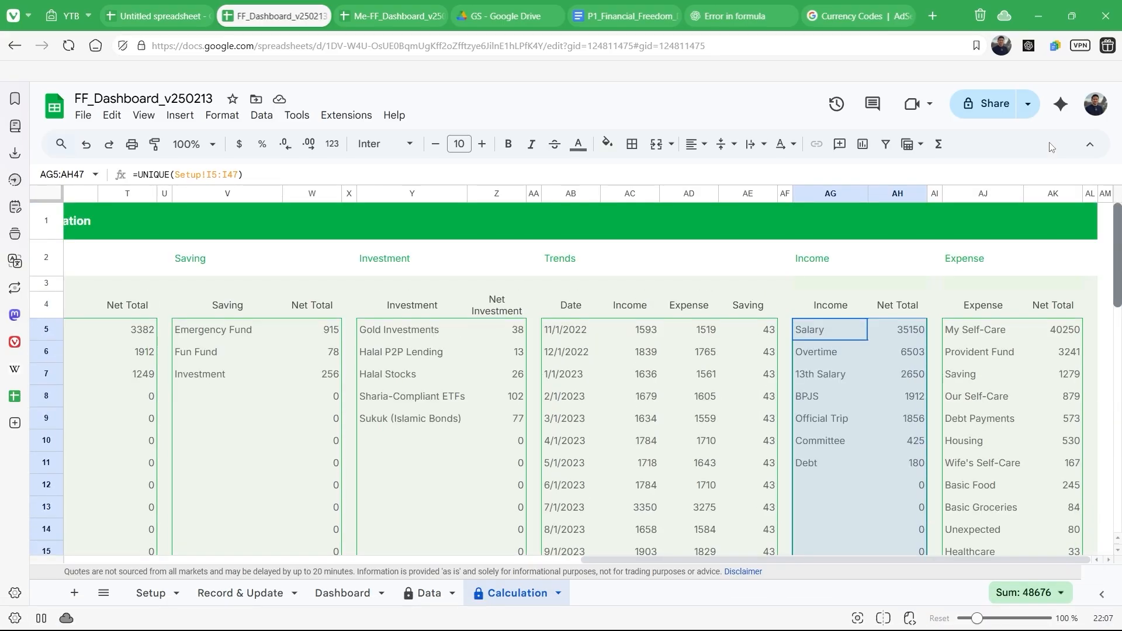
{"action": "left_click", "coordinate": [183, 129]}
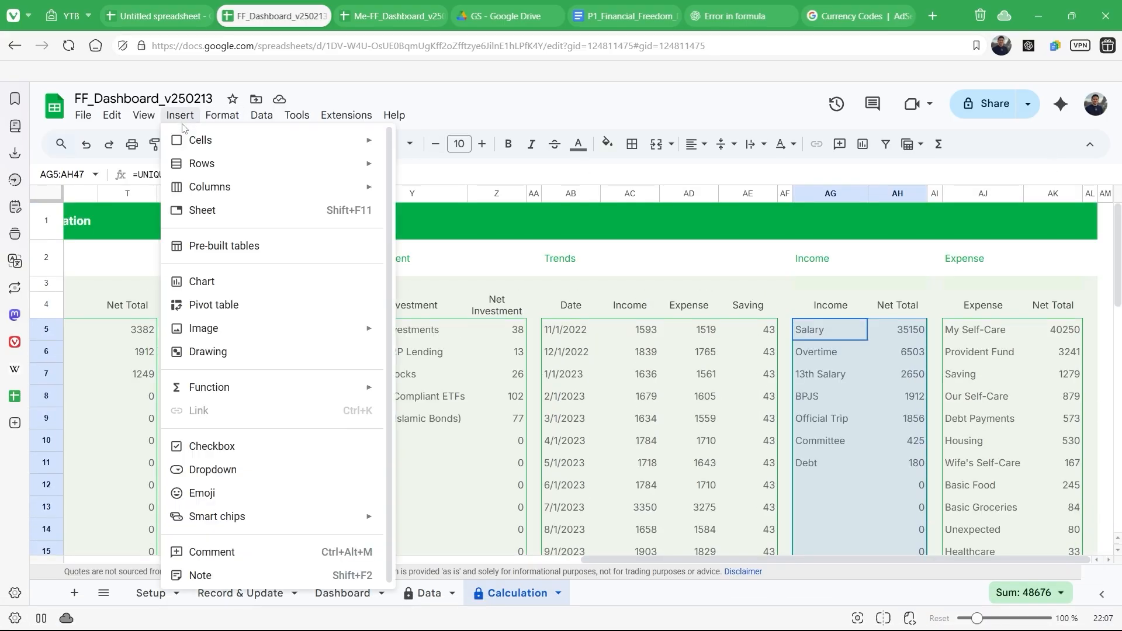
{"action": "left_click", "coordinate": [231, 283]}
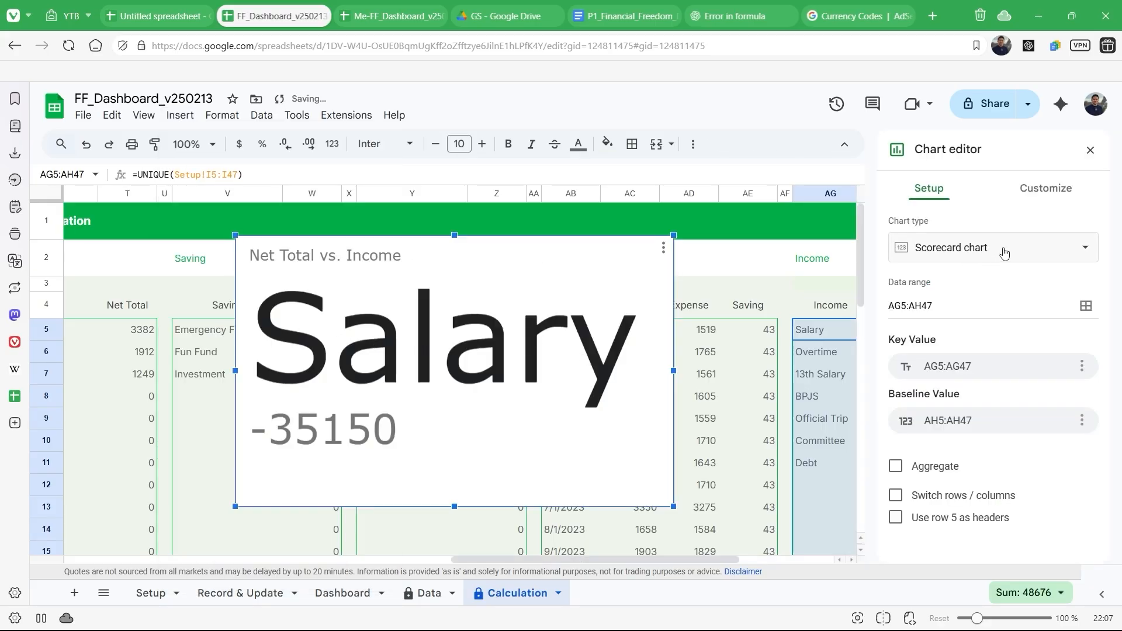
Step: Change the new income chart's type from scorecard to a plain bar chart
{"action": "left_click", "coordinate": [1004, 253]}
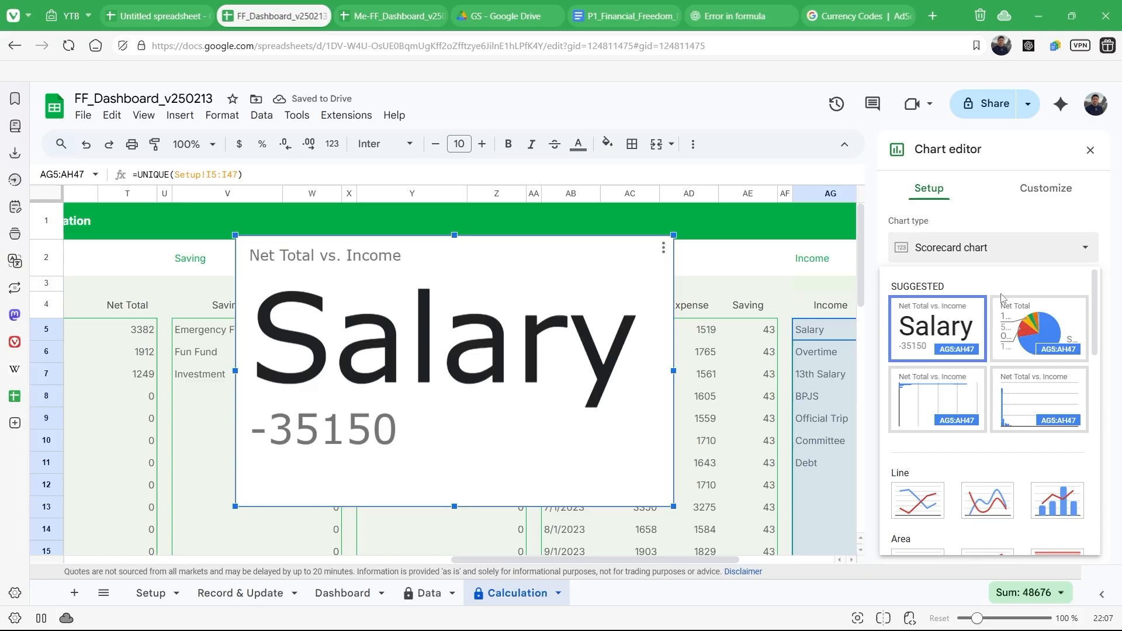
{"action": "scroll", "coordinate": [1002, 298], "scroll_direction": "down", "scroll_amount": 3}
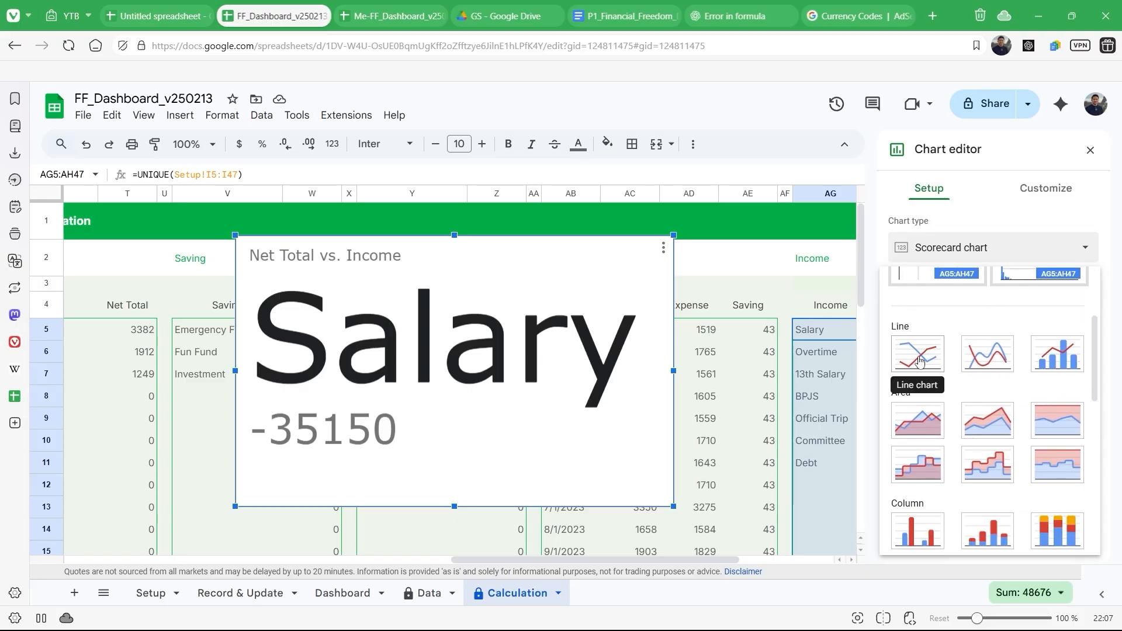
{"action": "scroll", "coordinate": [920, 361], "scroll_direction": "down", "scroll_amount": 3}
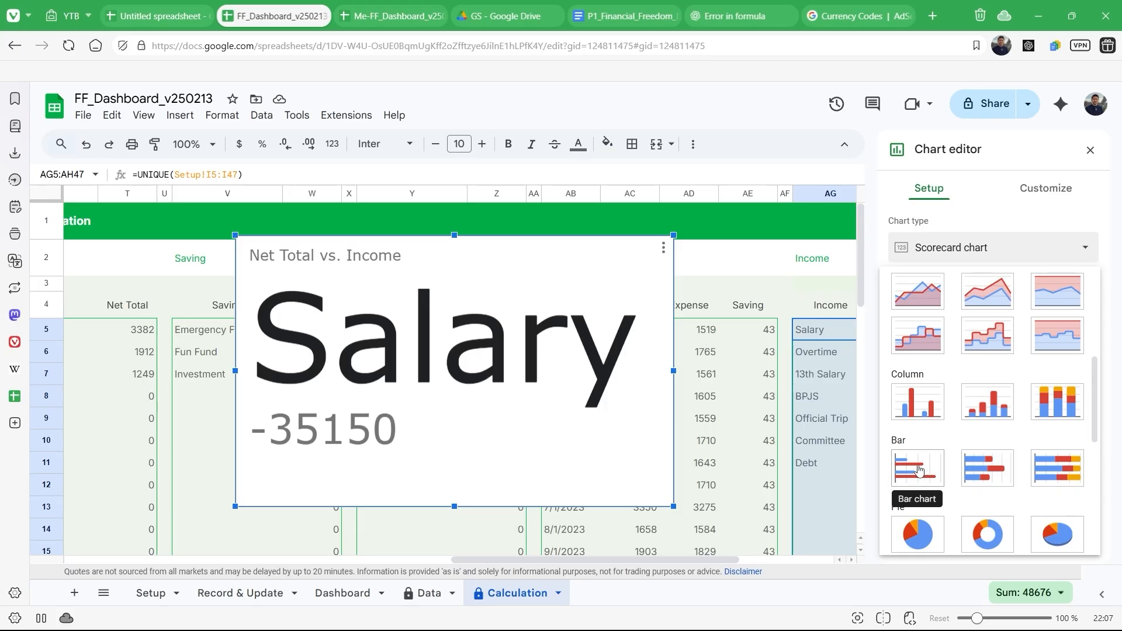
{"action": "scroll", "coordinate": [919, 469], "scroll_direction": "down", "scroll_amount": 3}
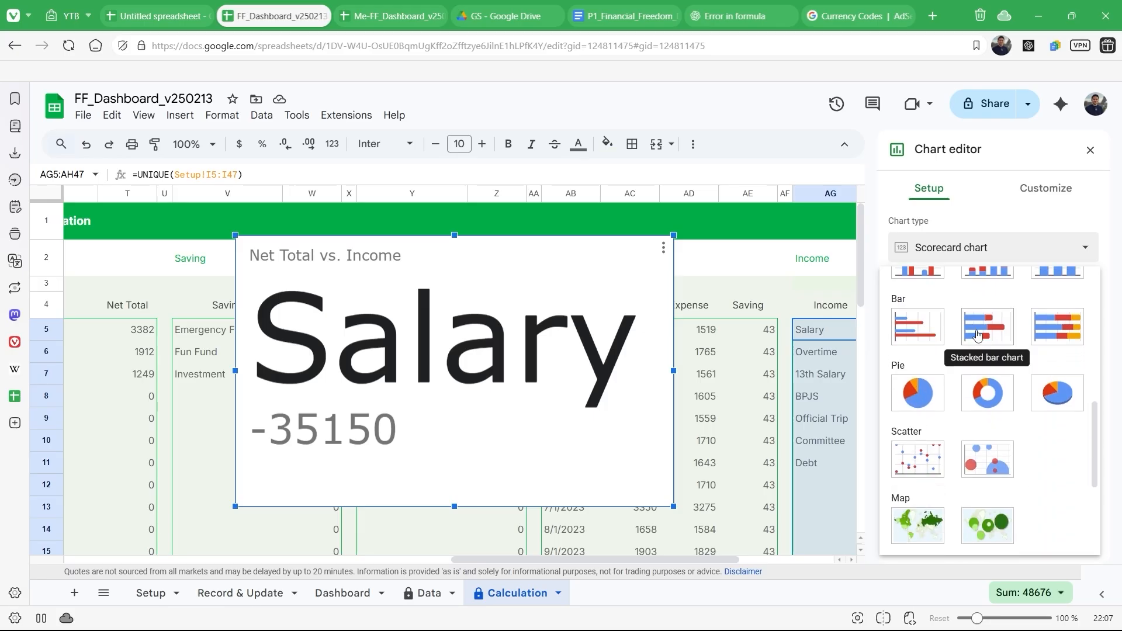
{"action": "left_click", "coordinate": [898, 331]}
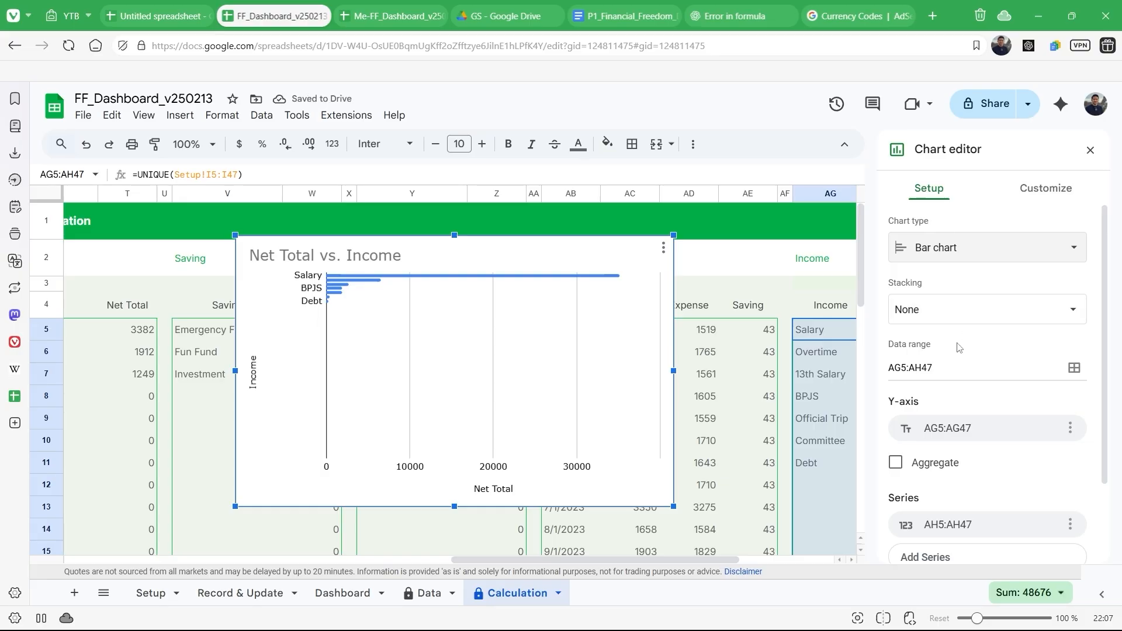
Step: Set the background color of the new income bar chart to None
{"action": "scroll", "coordinate": [958, 347], "scroll_direction": "down", "scroll_amount": 3}
{"action": "left_click", "coordinate": [1046, 188]}
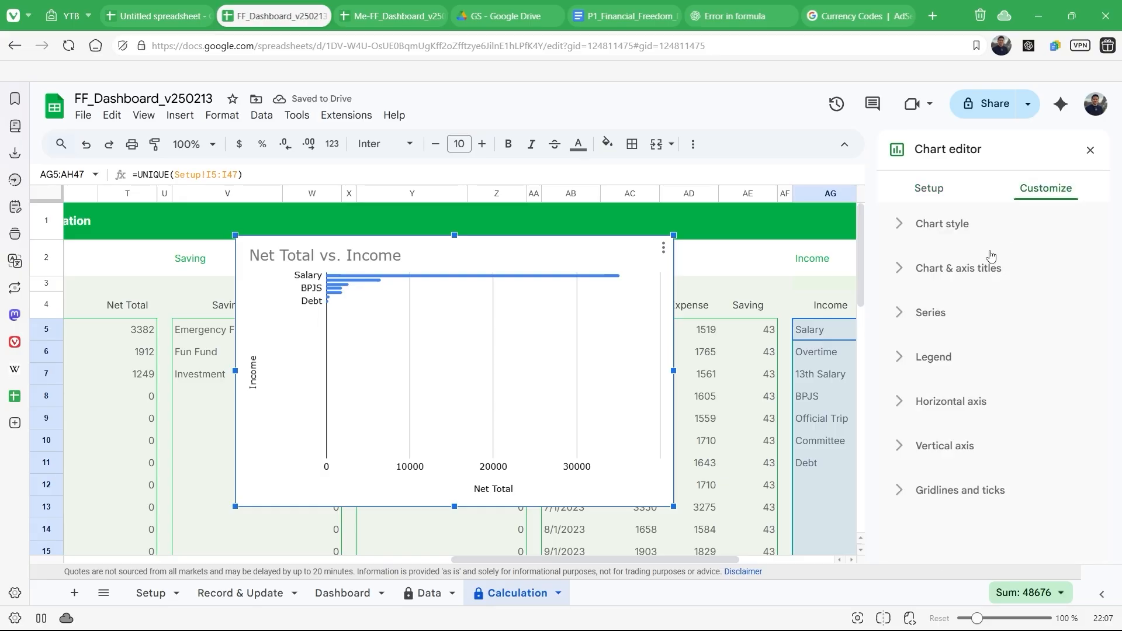
{"action": "left_click", "coordinate": [943, 225]}
{"action": "left_click", "coordinate": [925, 289]}
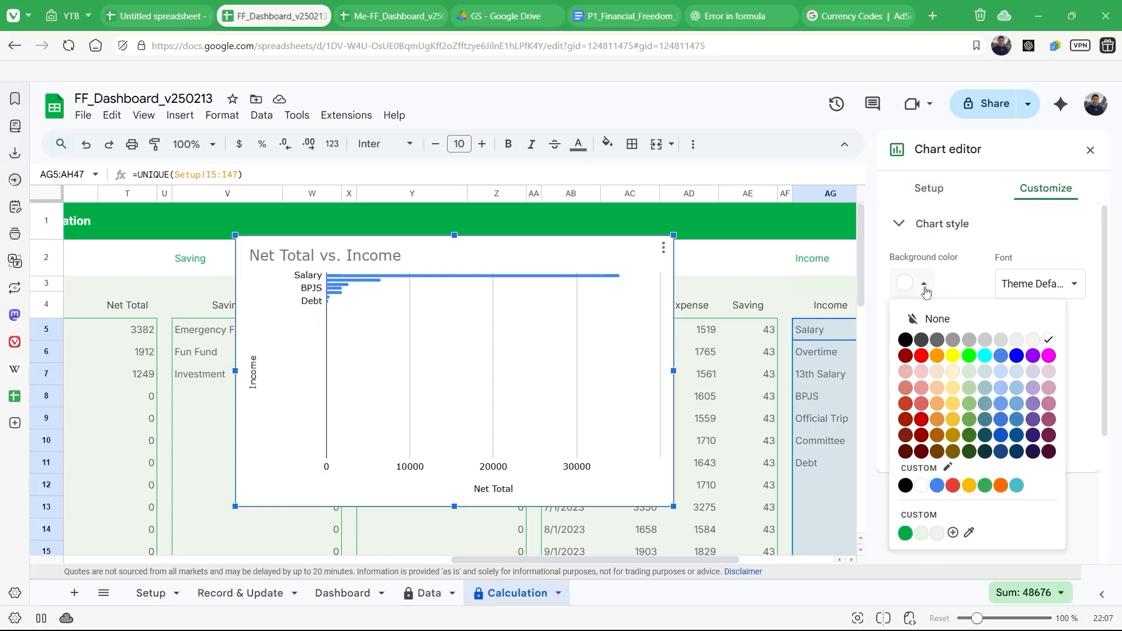
{"action": "left_click", "coordinate": [938, 323]}
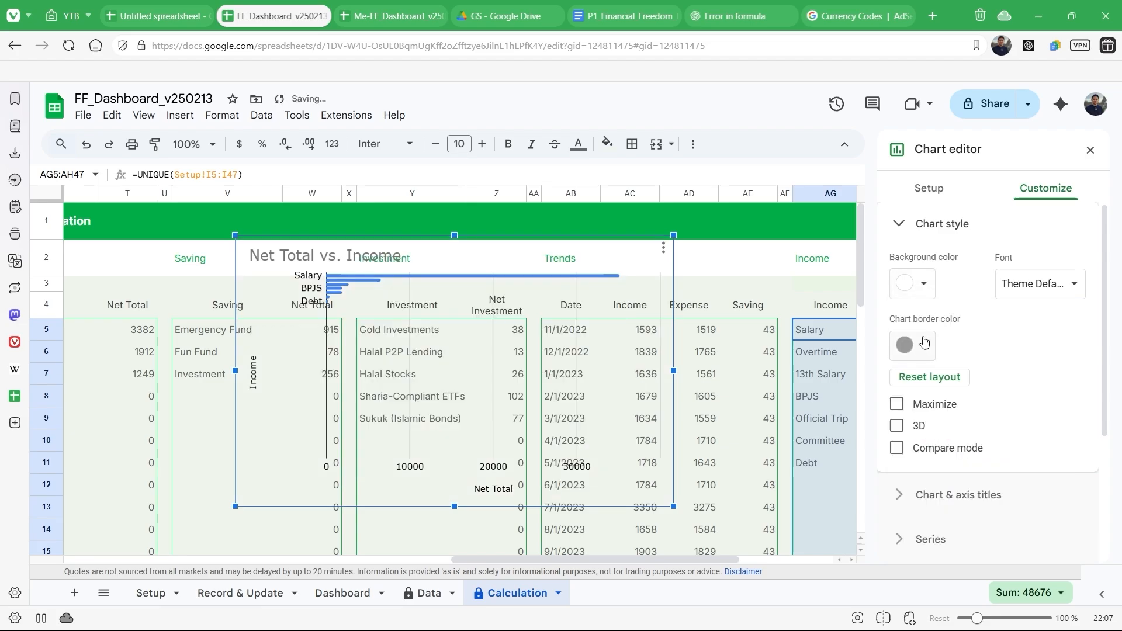
Step: Finish customizing the new income bar chart and close its chart editor
{"action": "left_click", "coordinate": [924, 344]}
{"action": "left_click", "coordinate": [645, 296]}
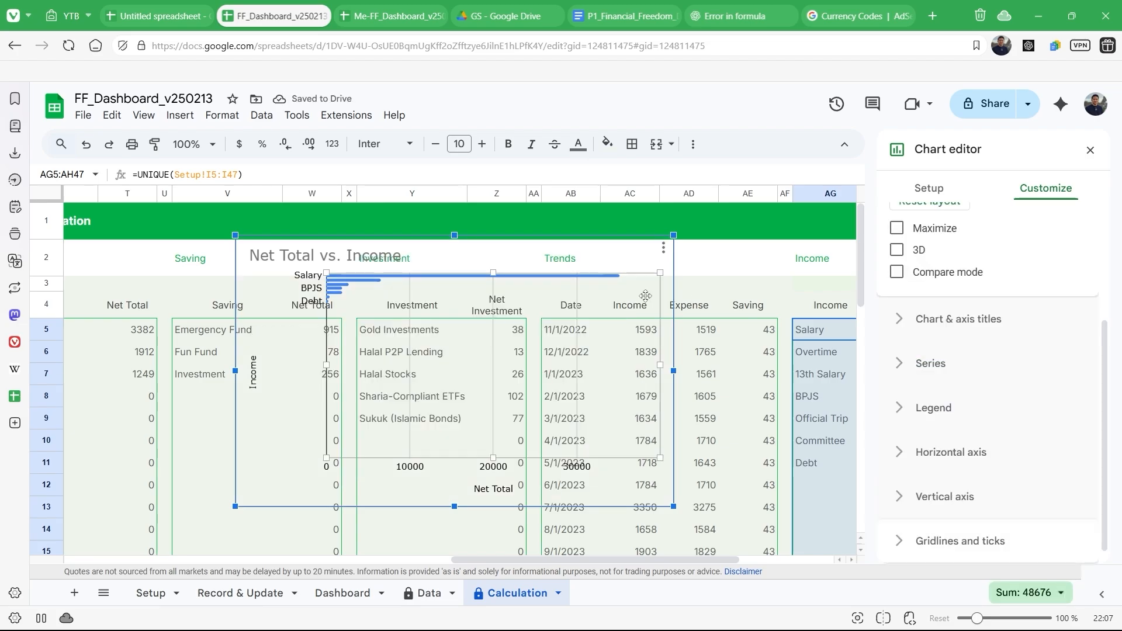
{"action": "left_click", "coordinate": [681, 262]}
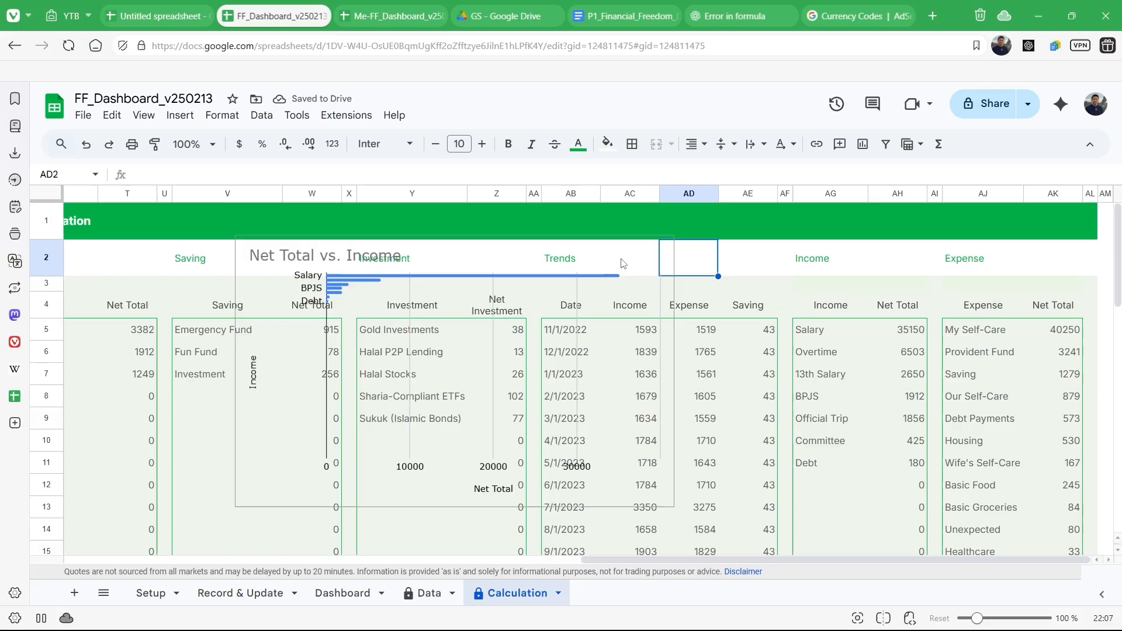
Step: Copy the new income bar chart from the Calculation sheet and place it on the Dashboard sheet
{"action": "left_click", "coordinate": [622, 264]}
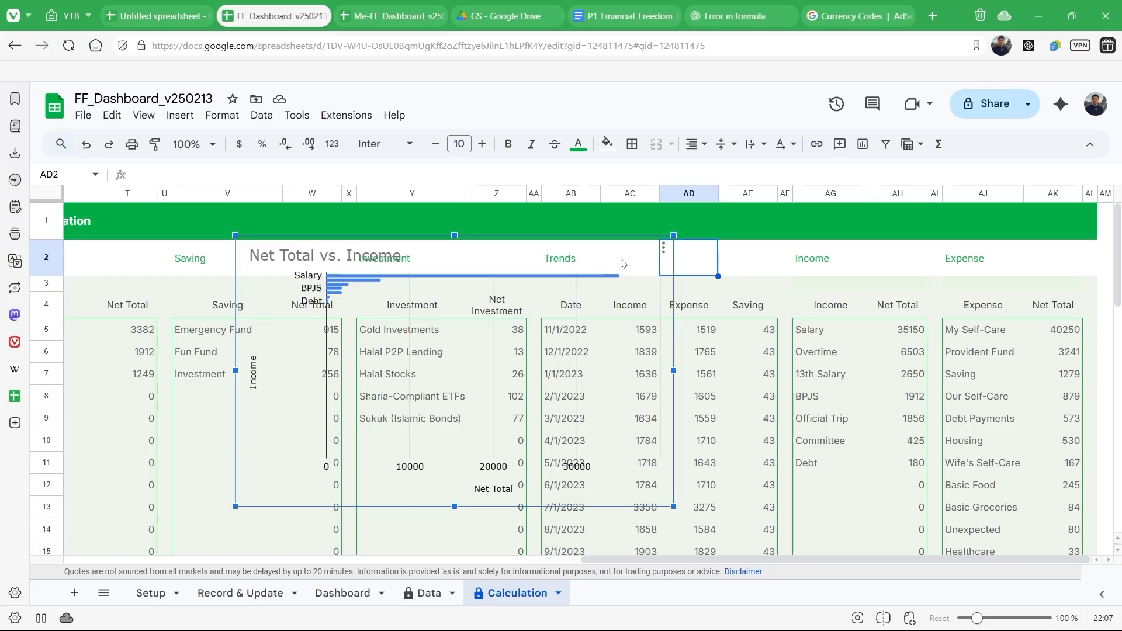
{"action": "key", "text": "Escape"}
{"action": "left_click", "coordinate": [648, 273]}
{"action": "key", "text": "Escape"}
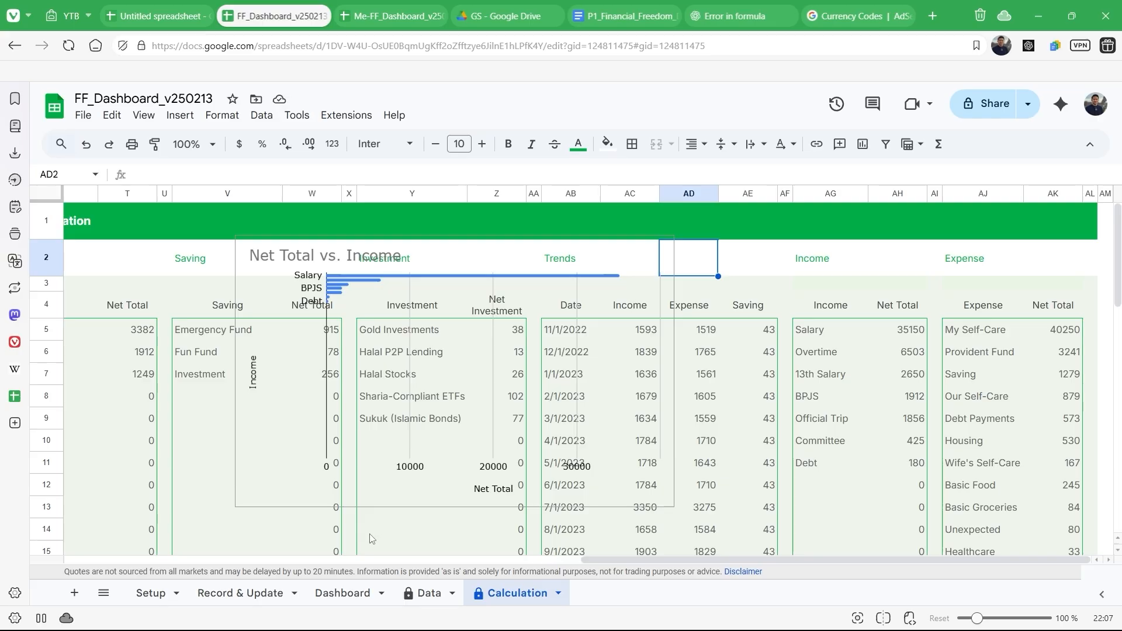
{"action": "left_click", "coordinate": [347, 594]}
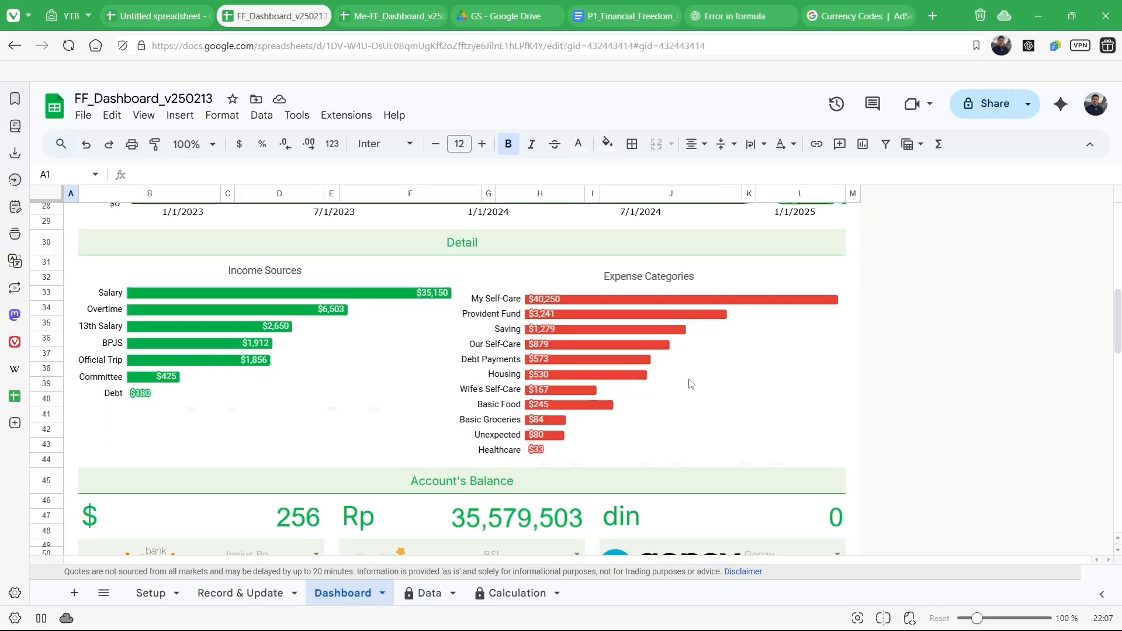
{"action": "left_click", "coordinate": [772, 385]}
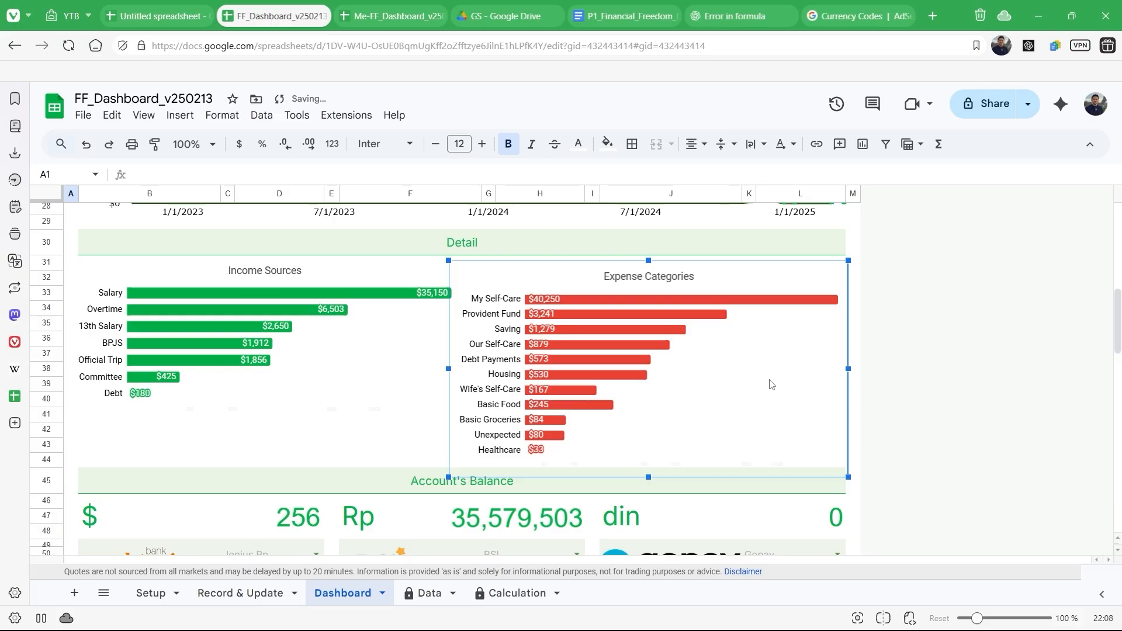
{"action": "scroll", "coordinate": [771, 385], "scroll_direction": "up", "scroll_amount": 10}
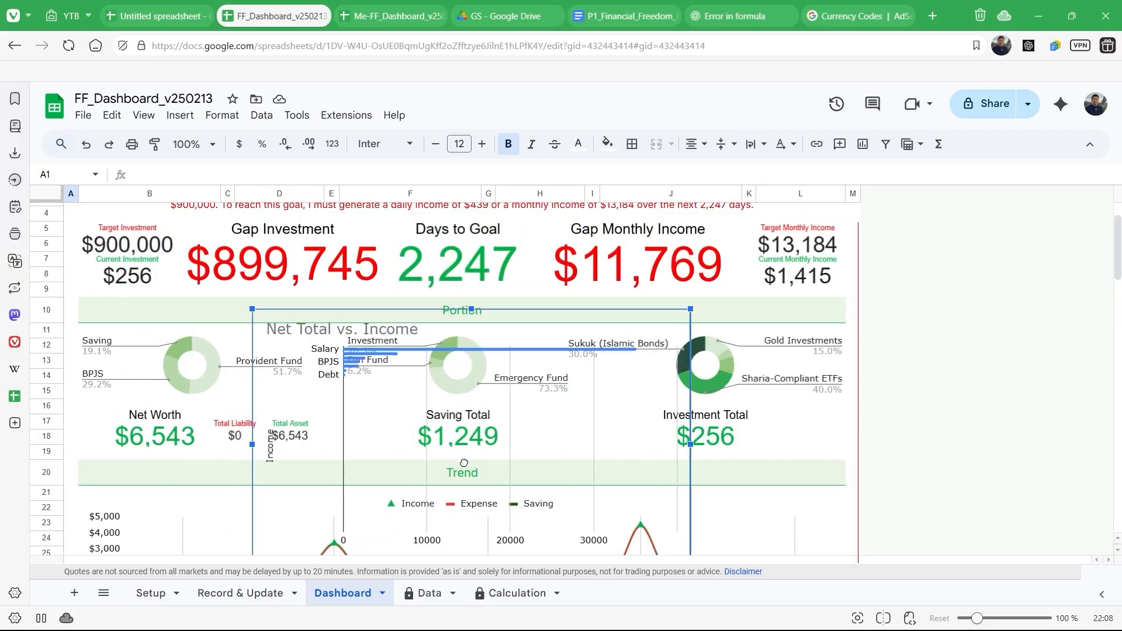
{"action": "scroll", "coordinate": [466, 467], "scroll_direction": "down", "scroll_amount": 11}
{"action": "scroll", "coordinate": [466, 468], "scroll_direction": "down", "scroll_amount": 1}
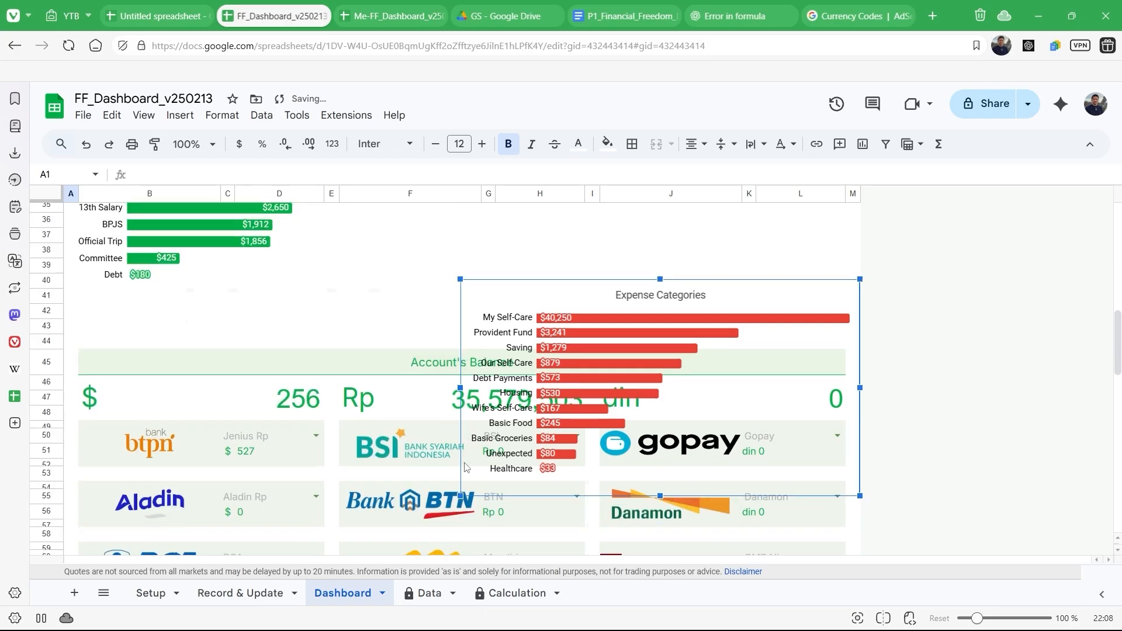
{"action": "scroll", "coordinate": [466, 468], "scroll_direction": "up", "scroll_amount": 10}
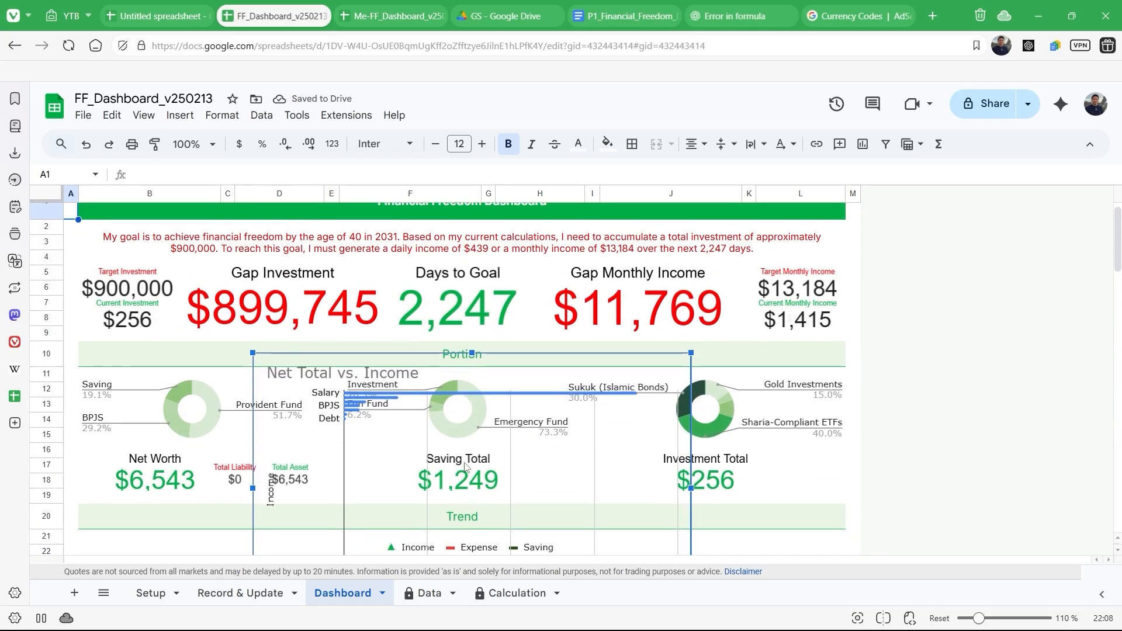
{"action": "scroll", "coordinate": [466, 467], "scroll_direction": "down", "scroll_amount": 9}
{"action": "scroll", "coordinate": [466, 468], "scroll_direction": "up", "scroll_amount": 8}
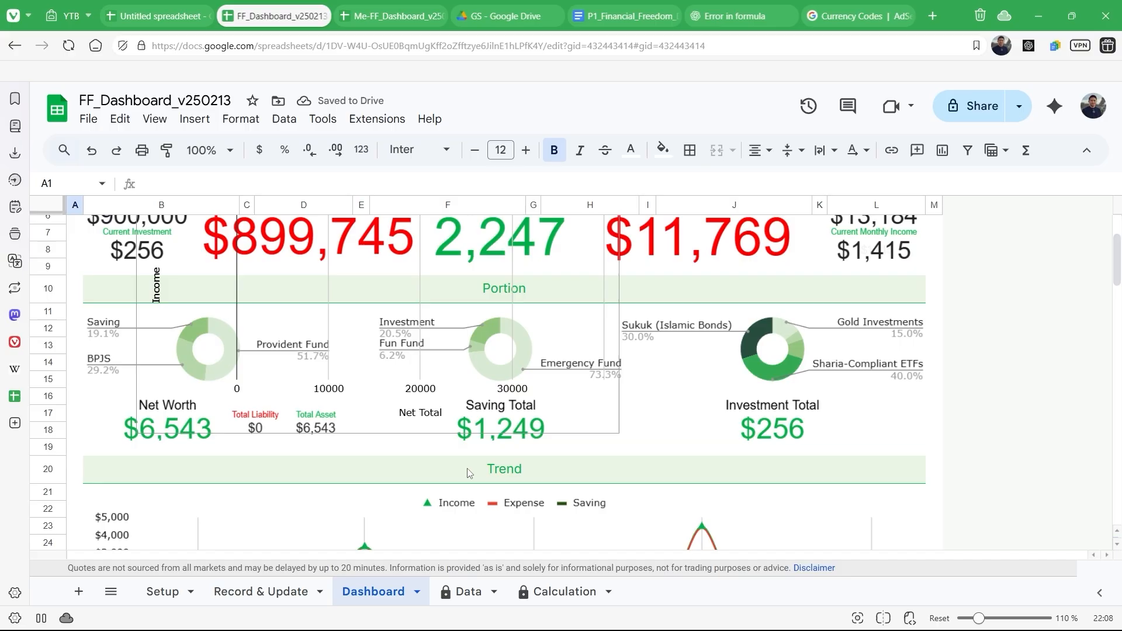
{"action": "scroll", "coordinate": [468, 473], "scroll_direction": "up", "scroll_amount": 2}
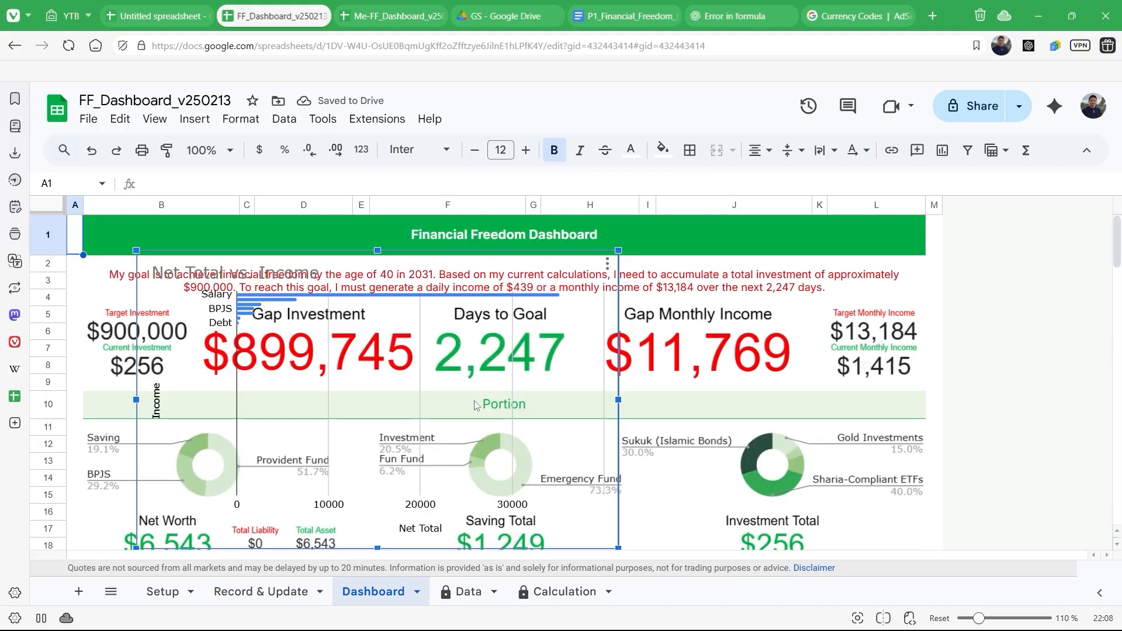
Step: Delete the income bar chart from both the Dashboard sheet and the Calculation sheet
{"action": "key", "text": "Delete"}
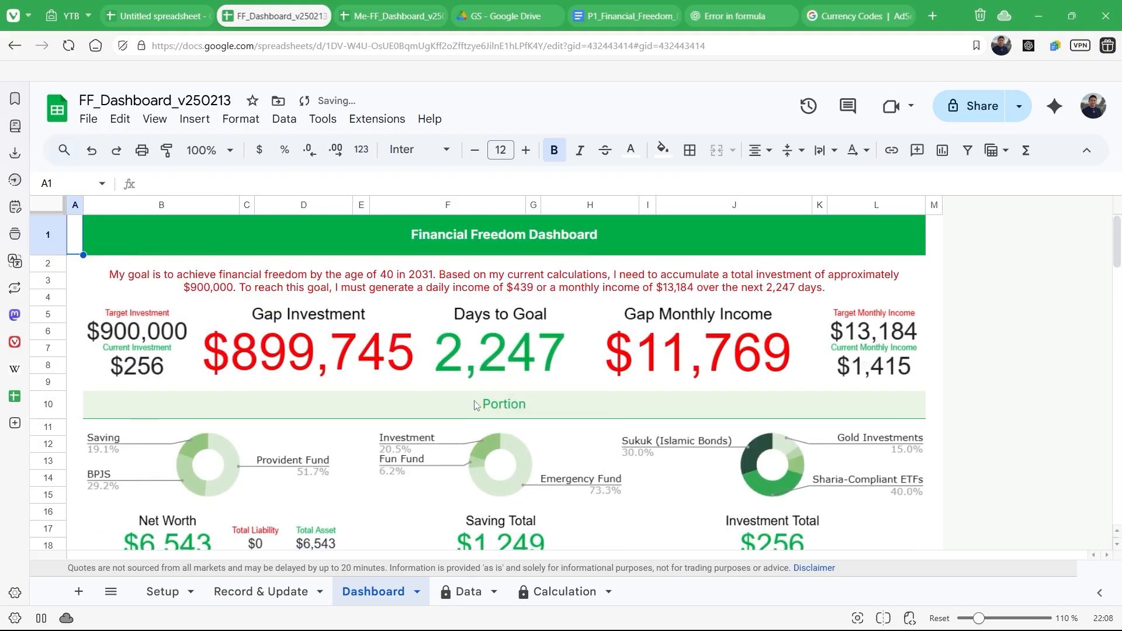
{"action": "left_click", "coordinate": [559, 602]}
{"action": "scroll", "coordinate": [914, 385], "scroll_direction": "down", "scroll_amount": 2}
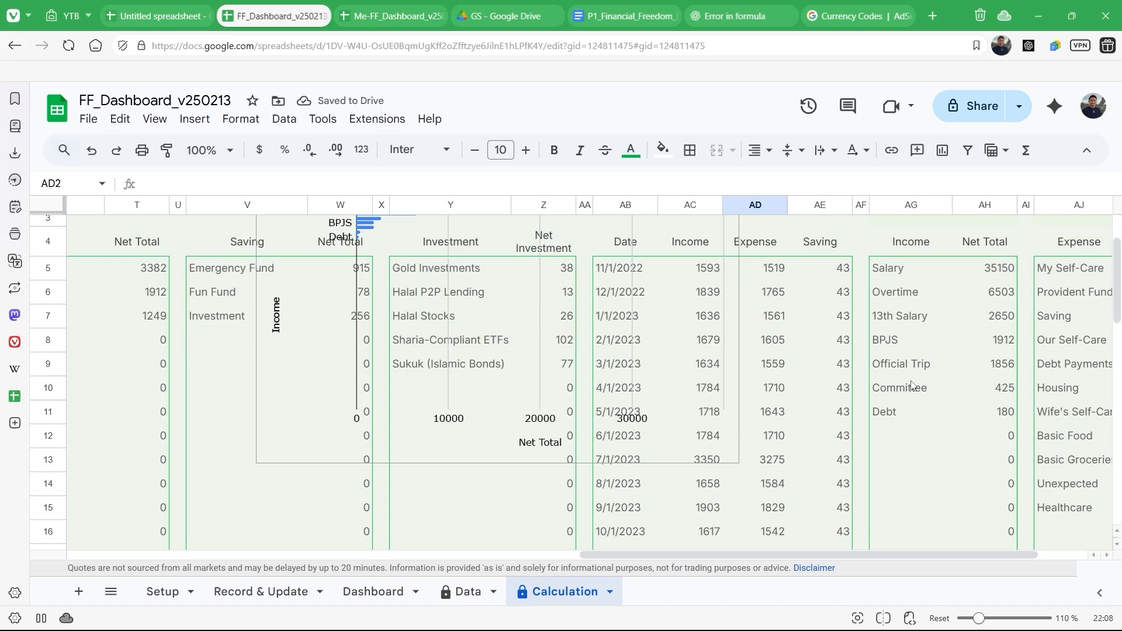
{"action": "left_click", "coordinate": [592, 395]}
{"action": "key", "text": "Delete"}
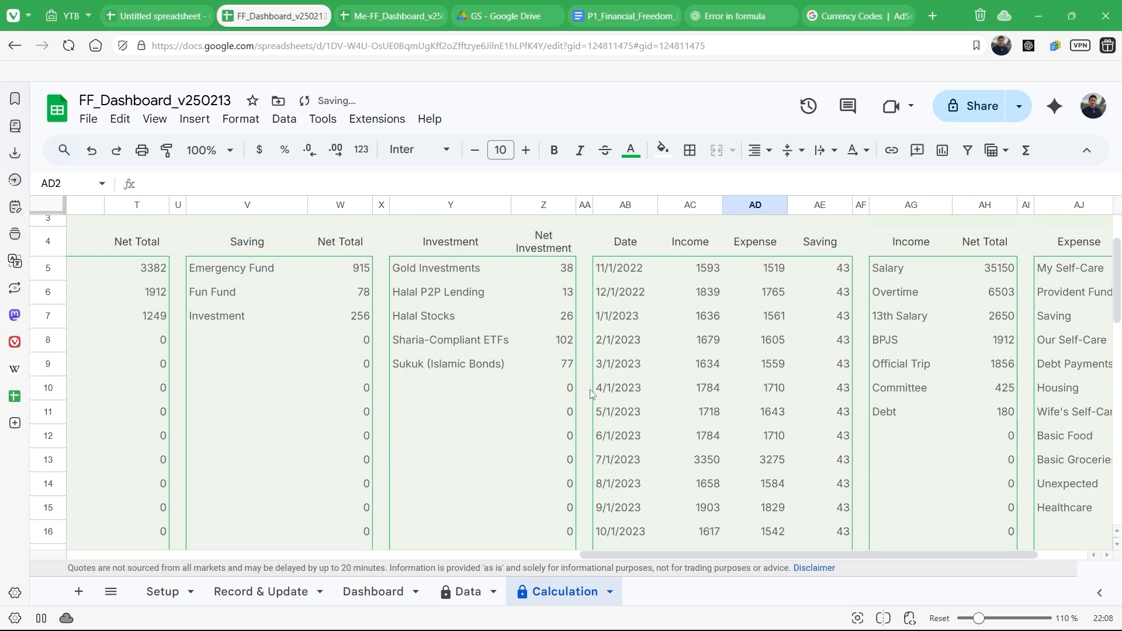
Step: Review the Account's Balance section of the Dashboard sheet, from the currency totals down to the last account cards
{"action": "left_click", "coordinate": [462, 600]}
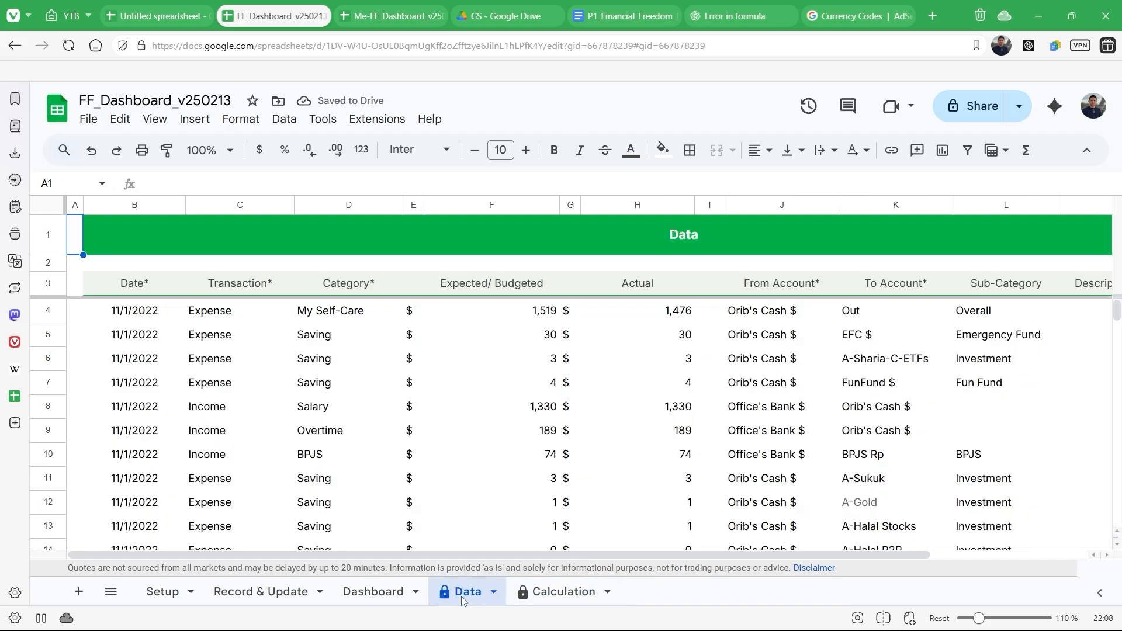
{"action": "left_click", "coordinate": [374, 591]}
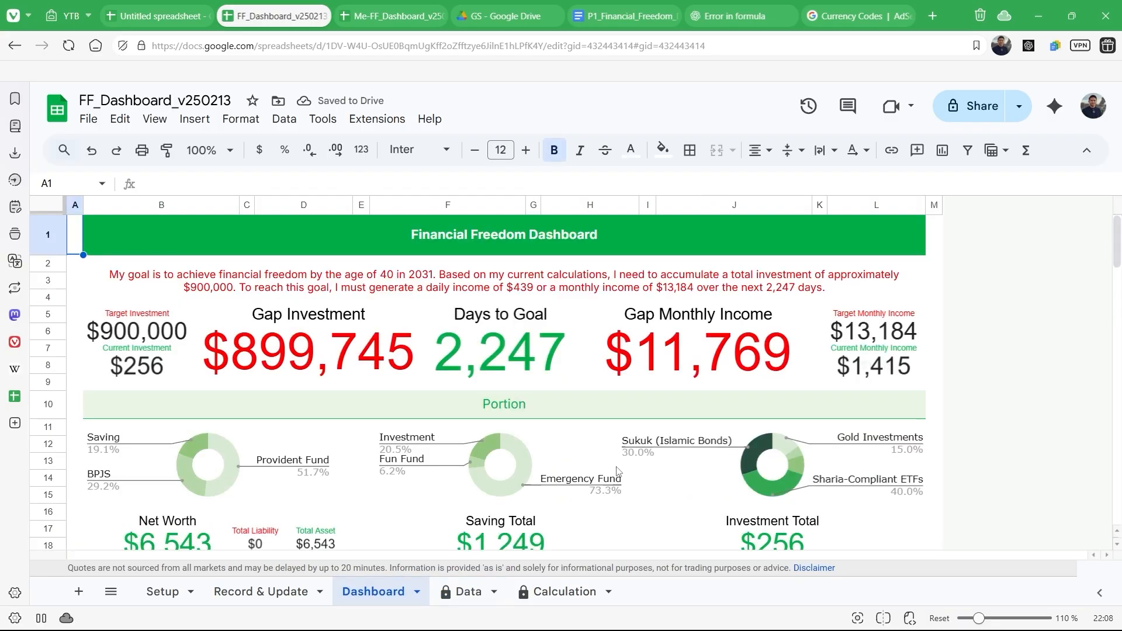
{"action": "scroll", "coordinate": [619, 470], "scroll_direction": "down", "scroll_amount": 10}
{"action": "scroll", "coordinate": [618, 471], "scroll_direction": "down", "scroll_amount": 5}
{"action": "scroll", "coordinate": [619, 471], "scroll_direction": "up", "scroll_amount": 2}
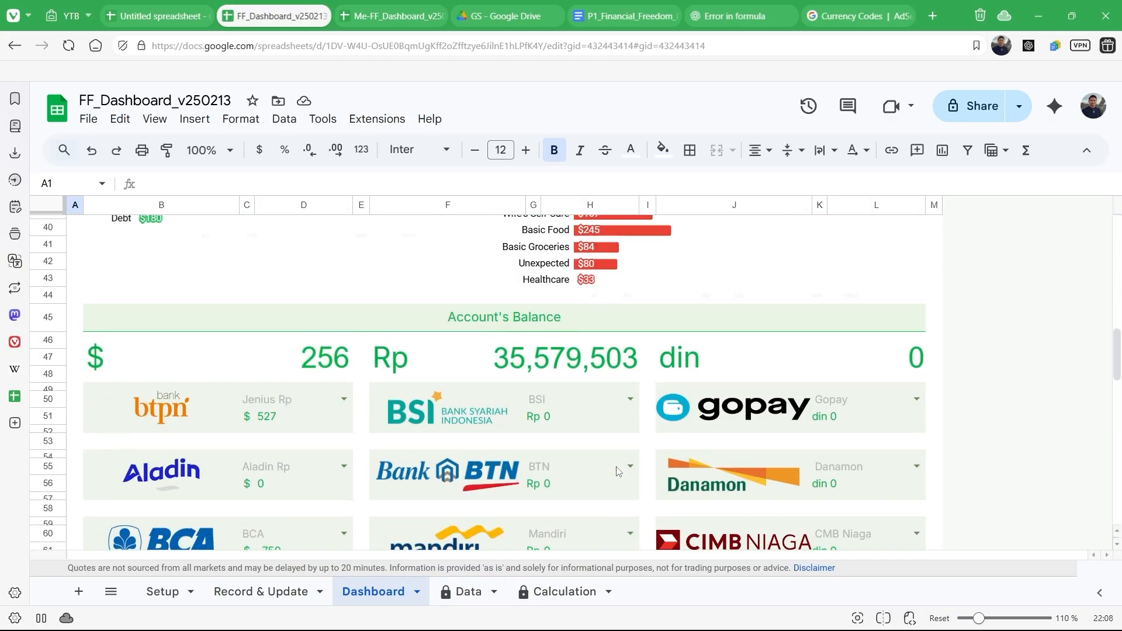
{"action": "scroll", "coordinate": [619, 470], "scroll_direction": "up", "scroll_amount": 3}
{"action": "scroll", "coordinate": [618, 470], "scroll_direction": "down", "scroll_amount": 15}
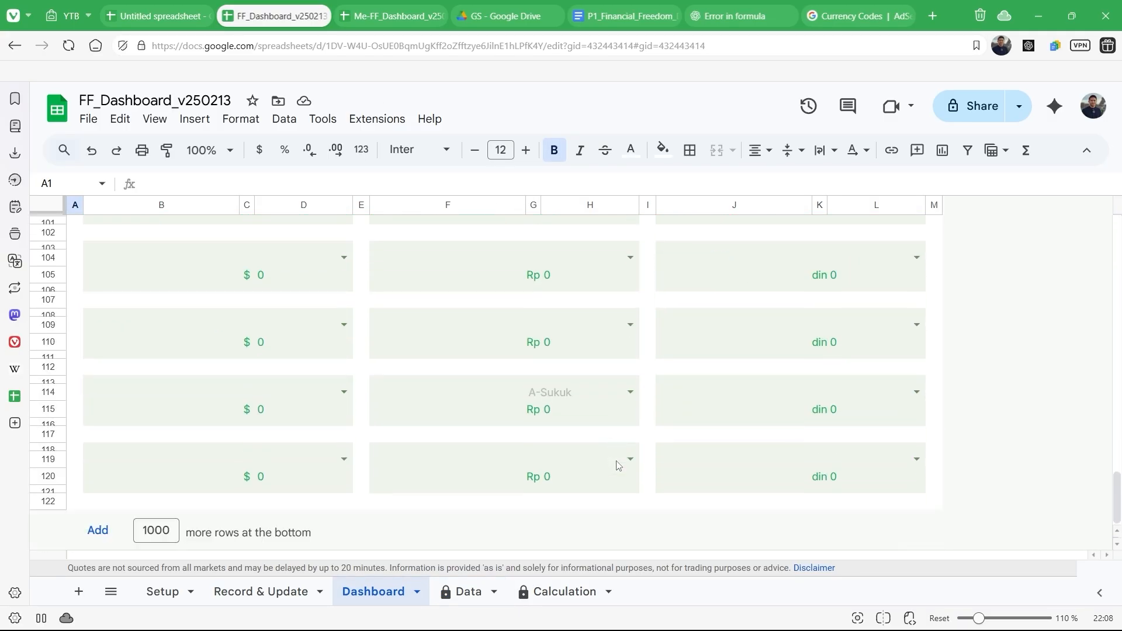
{"action": "scroll", "coordinate": [619, 466], "scroll_direction": "up", "scroll_amount": 12}
{"action": "scroll", "coordinate": [619, 466], "scroll_direction": "down", "scroll_amount": 5}
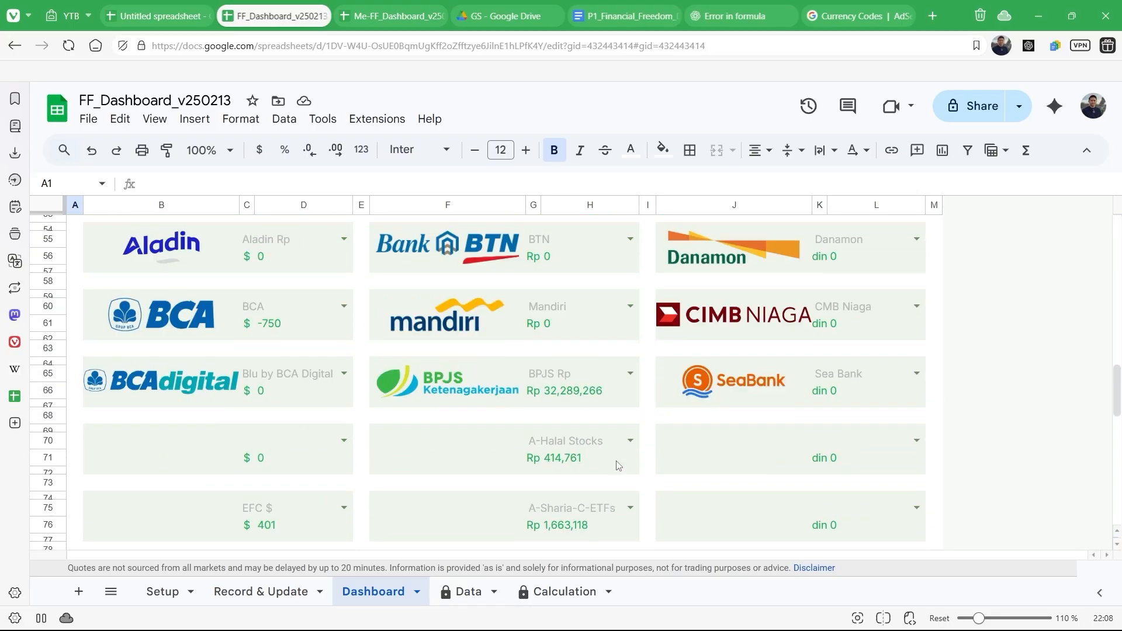
{"action": "scroll", "coordinate": [618, 466], "scroll_direction": "up", "scroll_amount": 3}
Step: Examine the currency symbol cells in row 46 and the source cells of the balance scorecards beside them
{"action": "left_click", "coordinate": [86, 313]}
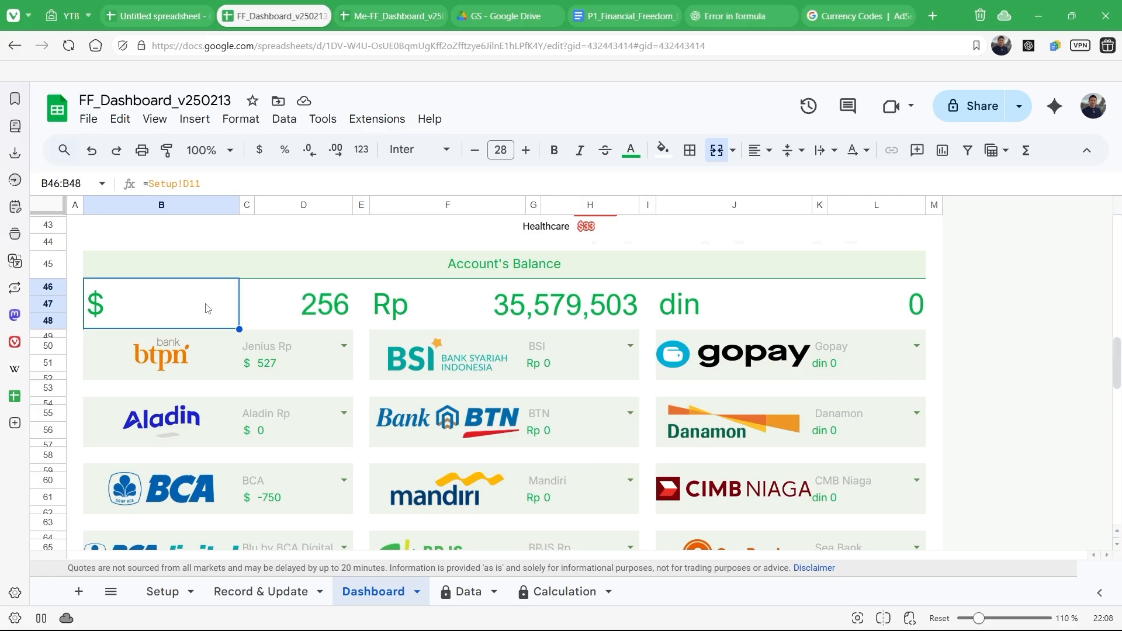
{"action": "left_click", "coordinate": [329, 298]}
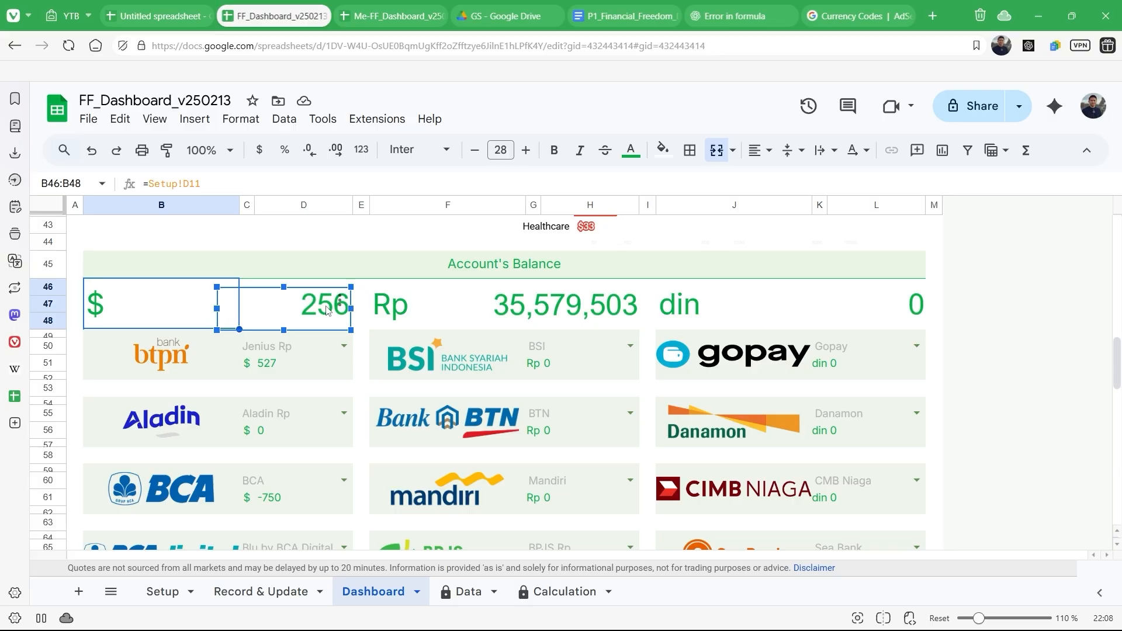
{"action": "double_click", "coordinate": [326, 310]}
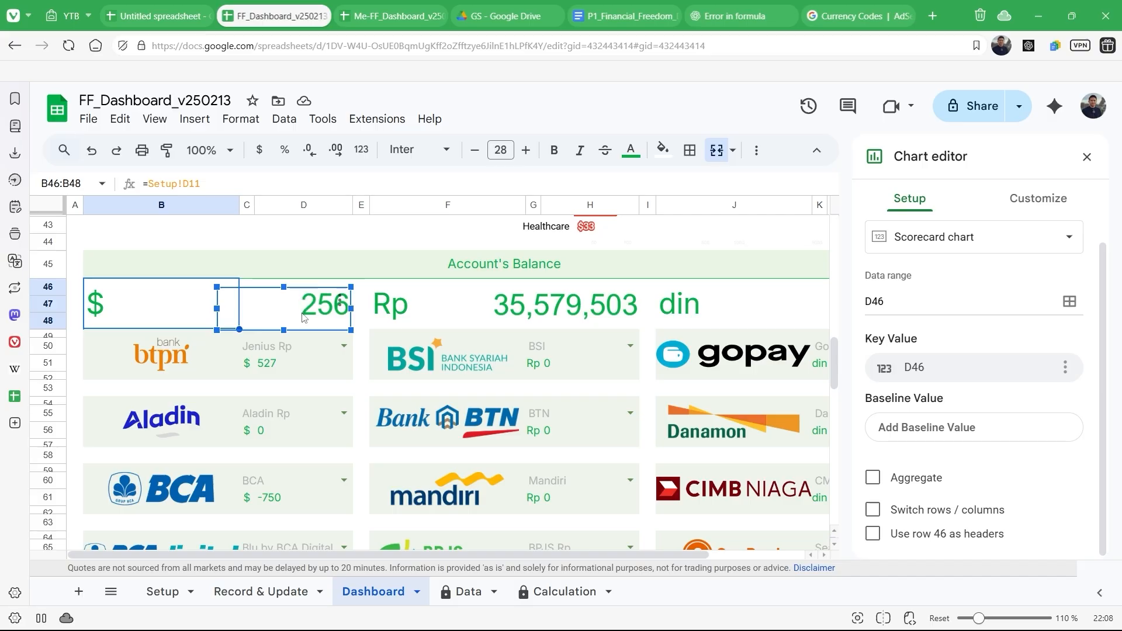
{"action": "left_click", "coordinate": [584, 299]}
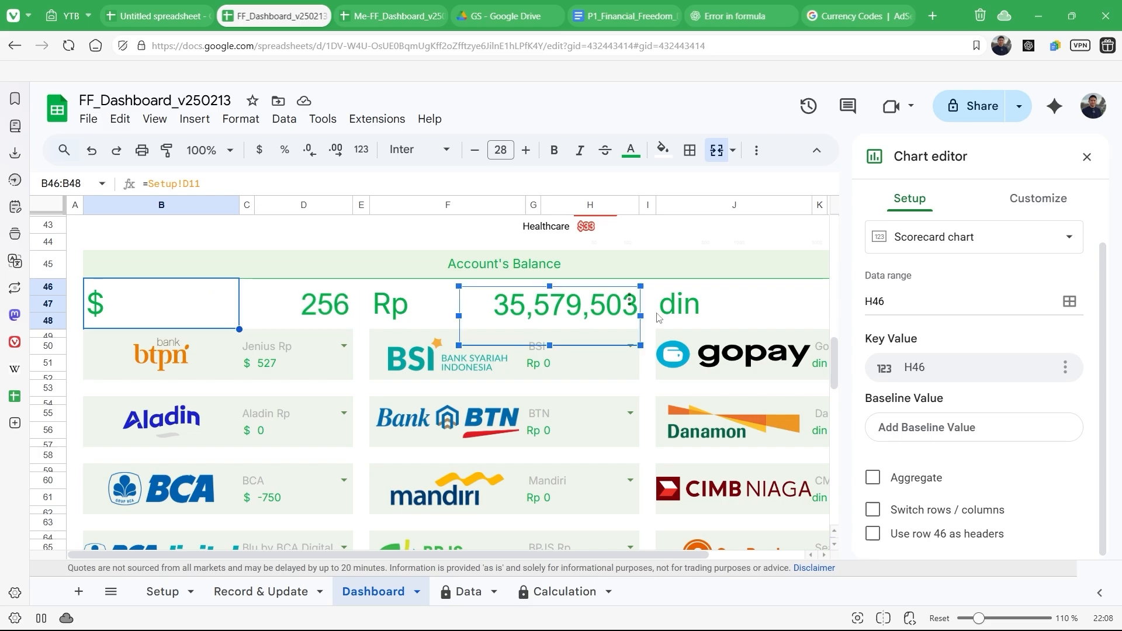
{"action": "left_click", "coordinate": [723, 313]}
{"action": "left_click", "coordinate": [884, 322]}
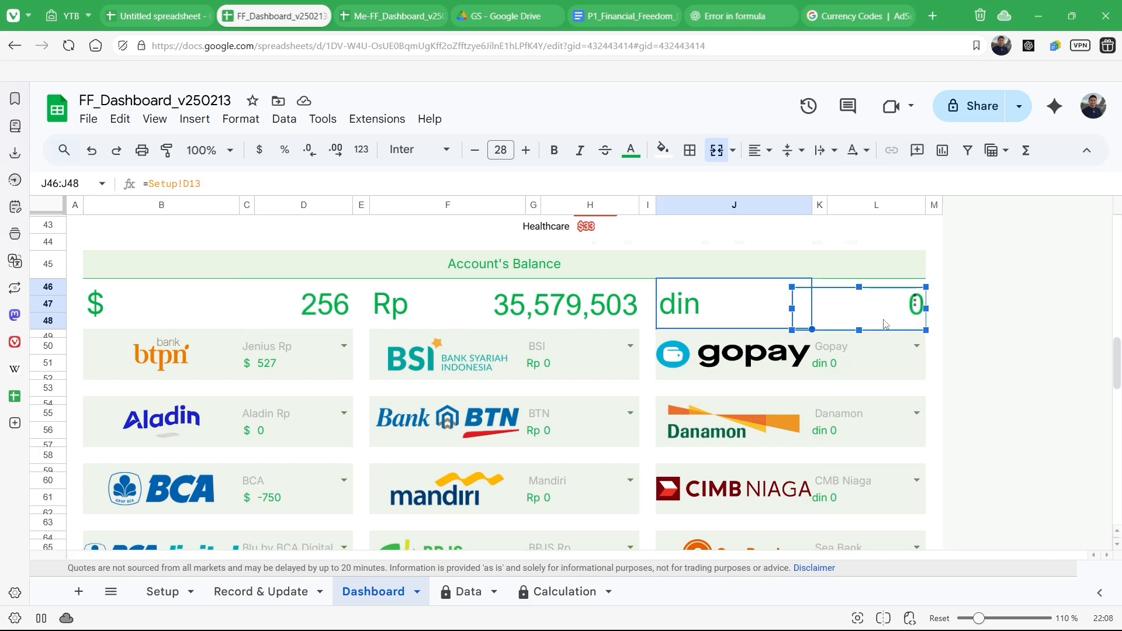
Step: Inspect the first account card's logo lookup formula in B50:B51 and the account and logo lists on the Setup sheet
{"action": "left_click", "coordinate": [183, 369]}
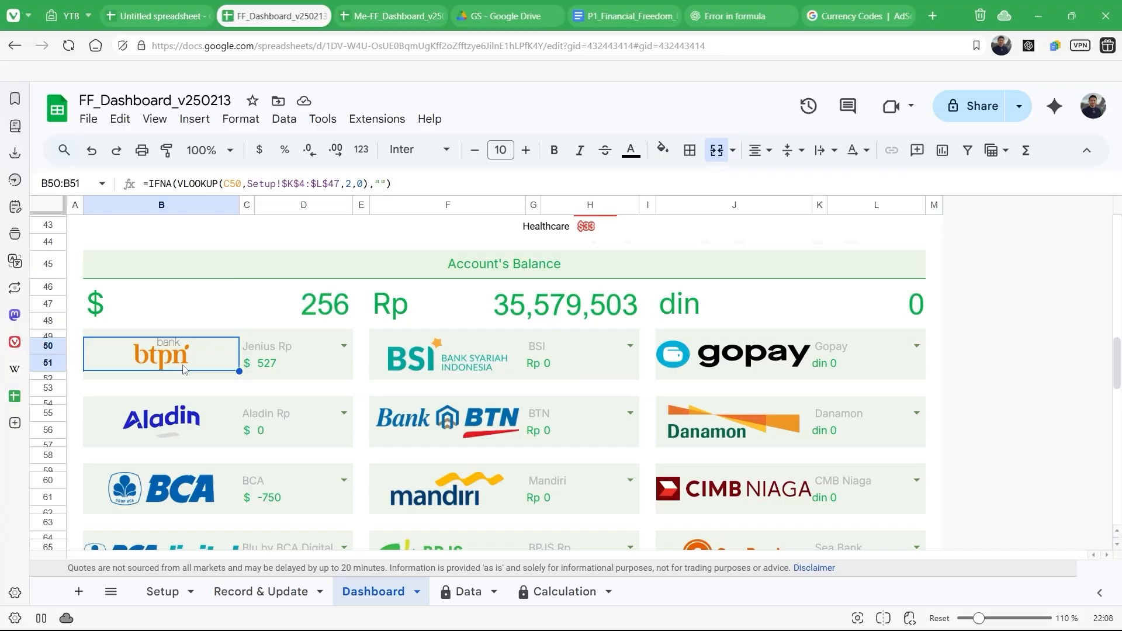
{"action": "scroll", "coordinate": [294, 595], "scroll_direction": "down", "scroll_amount": 4}
{"action": "scroll", "coordinate": [293, 595], "scroll_direction": "up", "scroll_amount": 7}
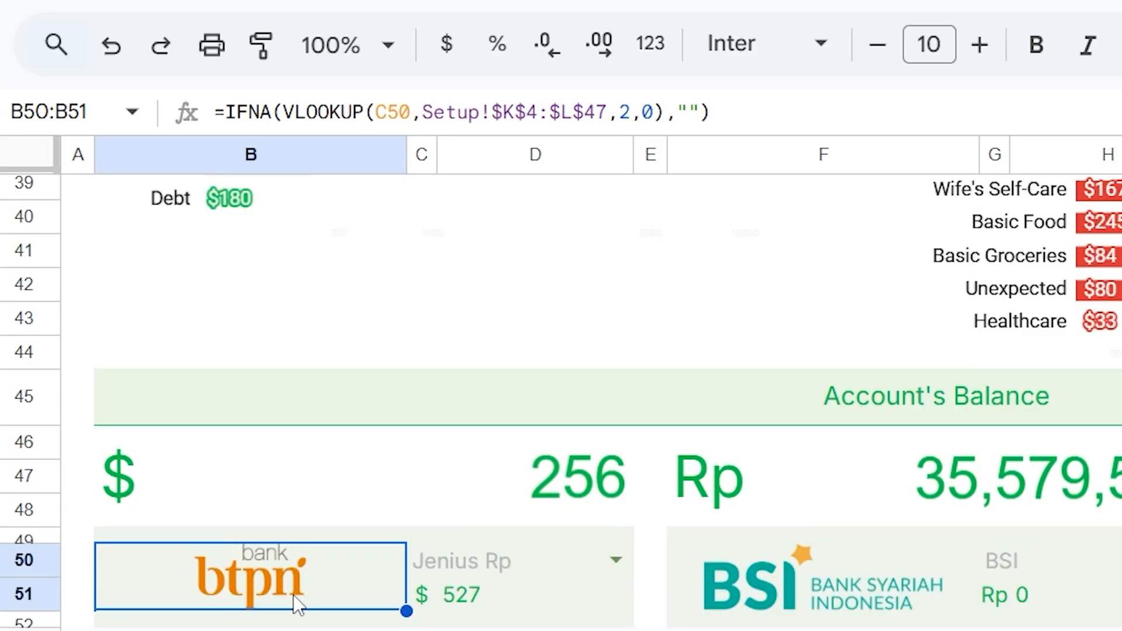
{"action": "scroll", "coordinate": [293, 595], "scroll_direction": "down", "scroll_amount": 4}
{"action": "scroll", "coordinate": [293, 596], "scroll_direction": "up", "scroll_amount": 1}
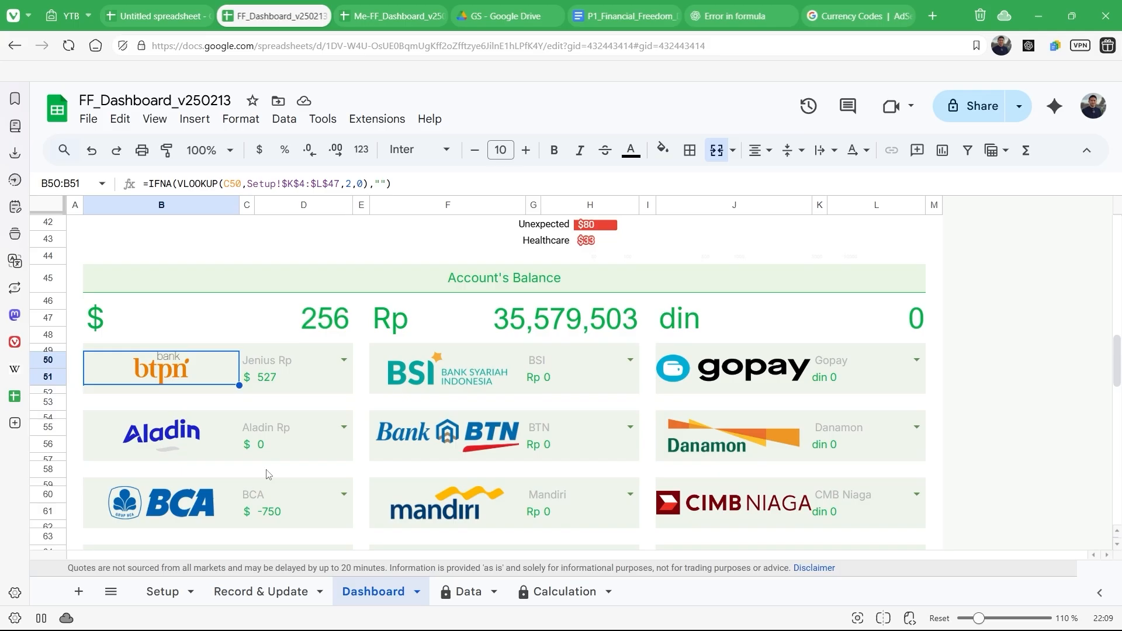
{"action": "left_click", "coordinate": [160, 592]}
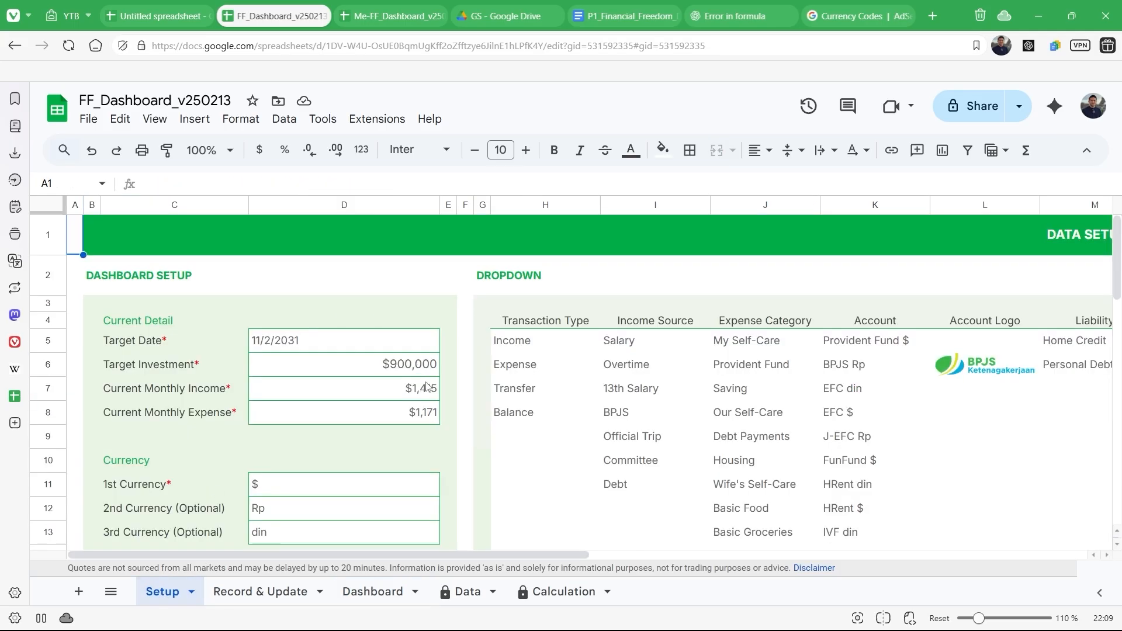
{"action": "left_click", "coordinate": [383, 594]}
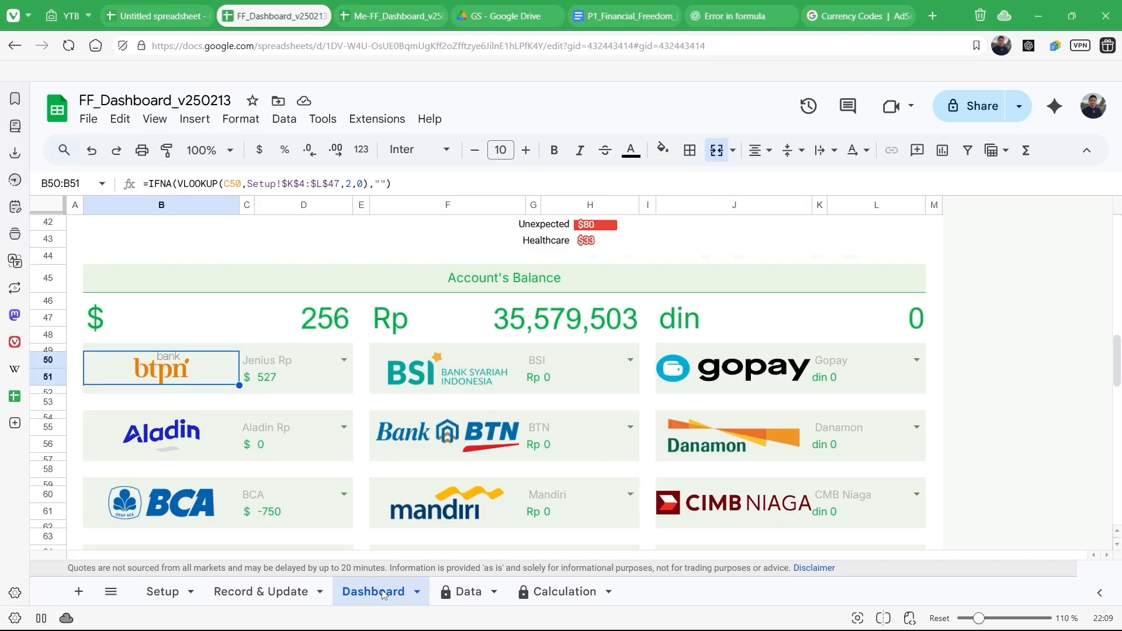
Step: Set the account of the first card, in C50:D50, to BCA
{"action": "left_click", "coordinate": [344, 361]}
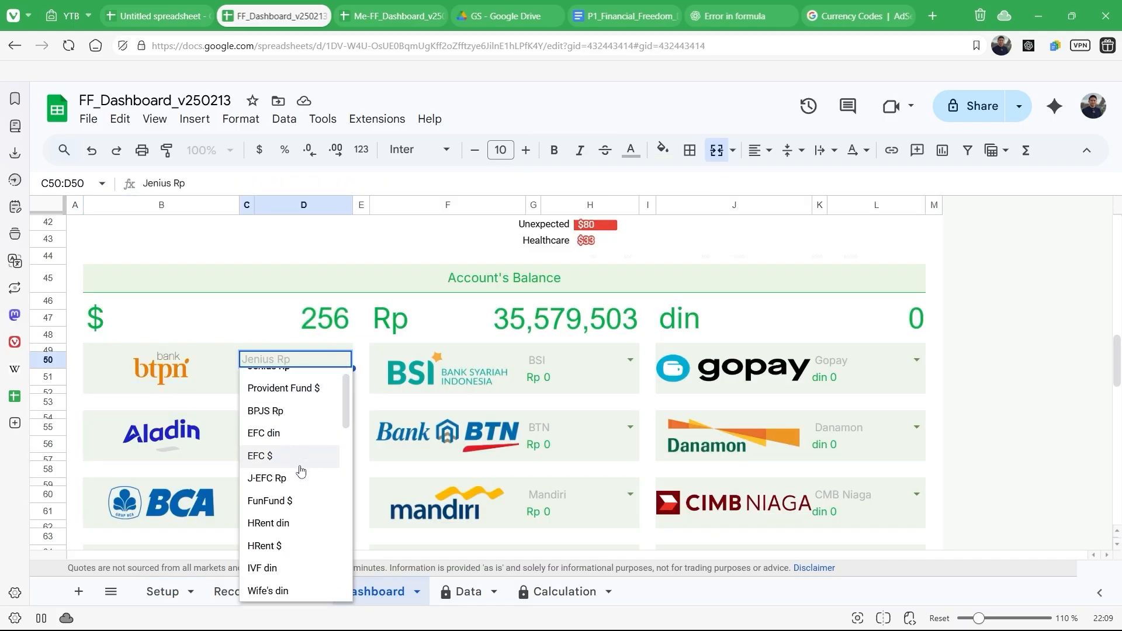
{"action": "scroll", "coordinate": [300, 471], "scroll_direction": "down", "scroll_amount": 7}
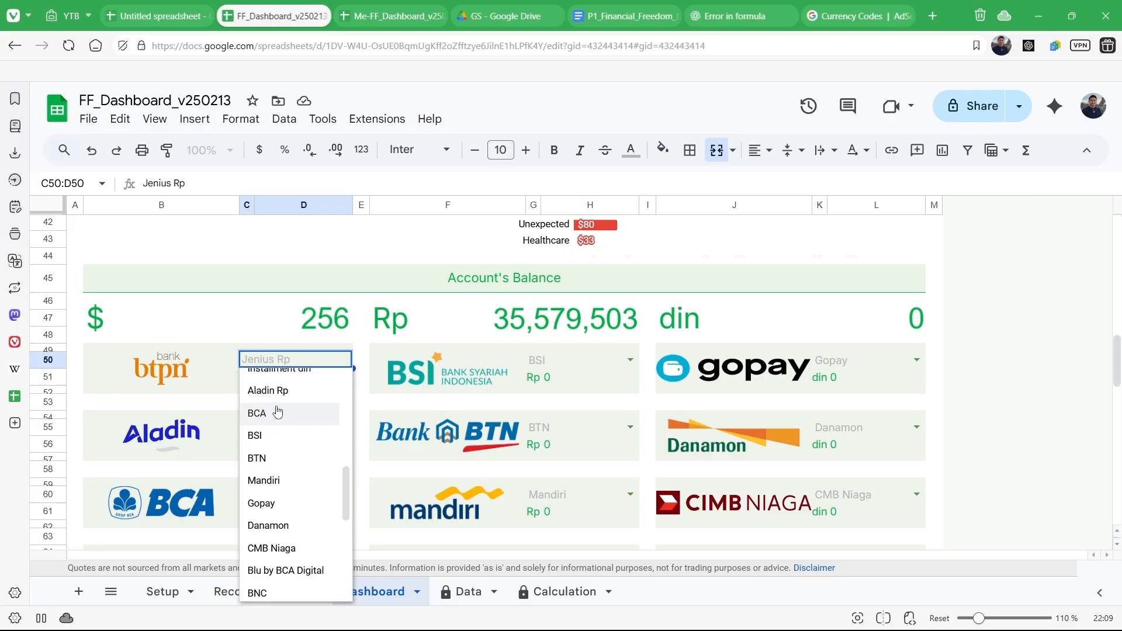
{"action": "left_click", "coordinate": [278, 411]}
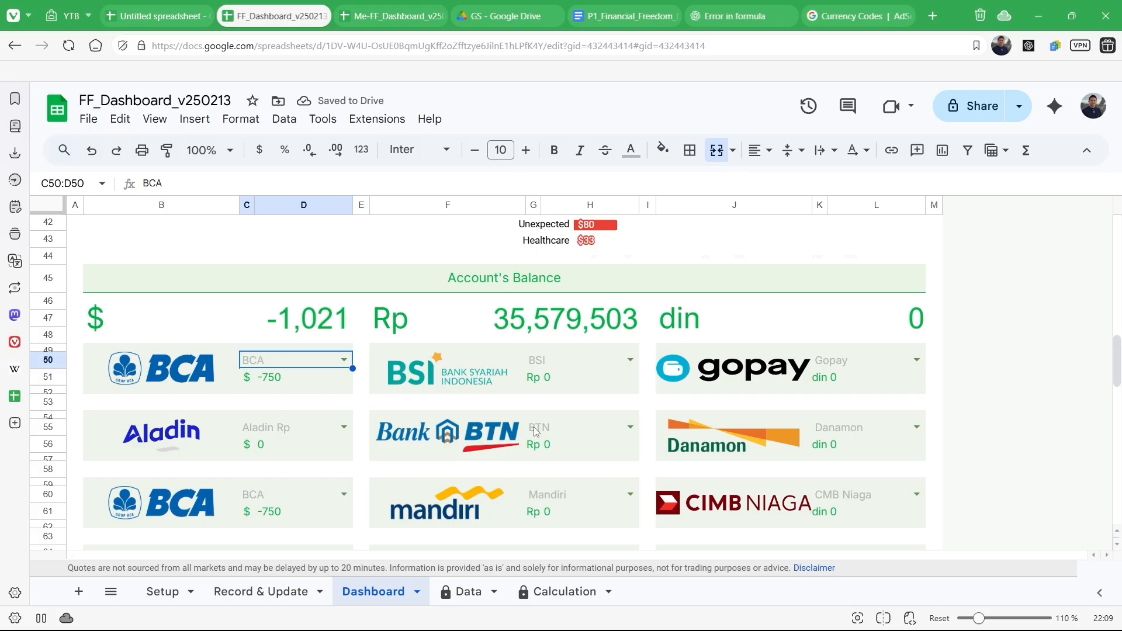
Step: Inspect the logo lookup formulas of the BSI and Gopay cards in F50:F51 and J50:J51
{"action": "scroll", "coordinate": [535, 427], "scroll_direction": "down", "scroll_amount": 5}
{"action": "scroll", "coordinate": [462, 329], "scroll_direction": "up", "scroll_amount": 4}
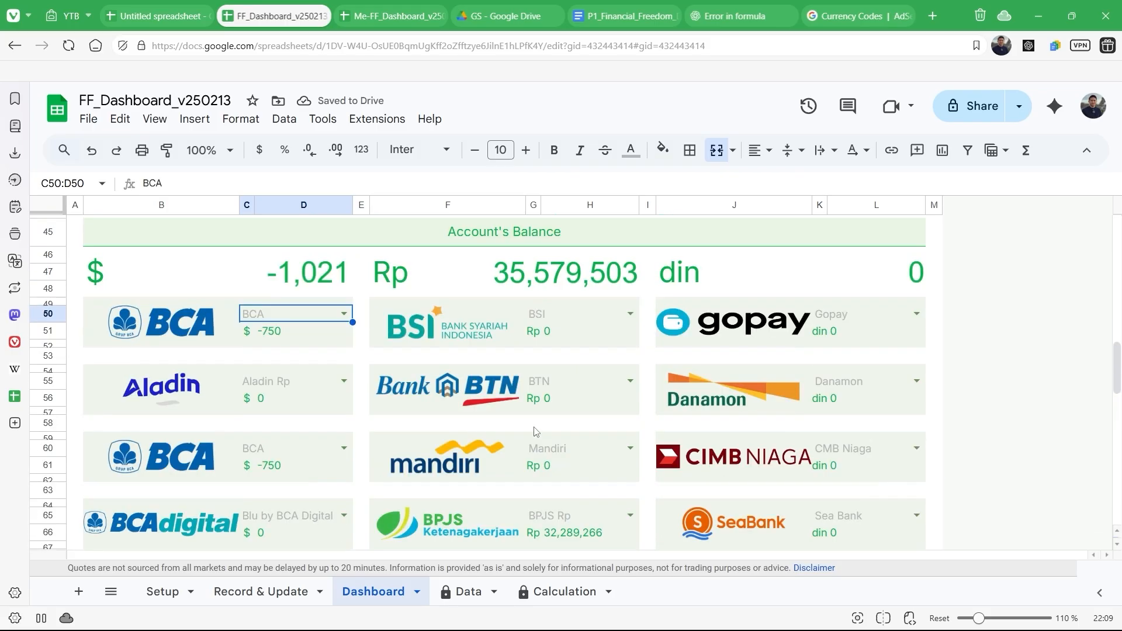
{"action": "left_click", "coordinate": [462, 329]}
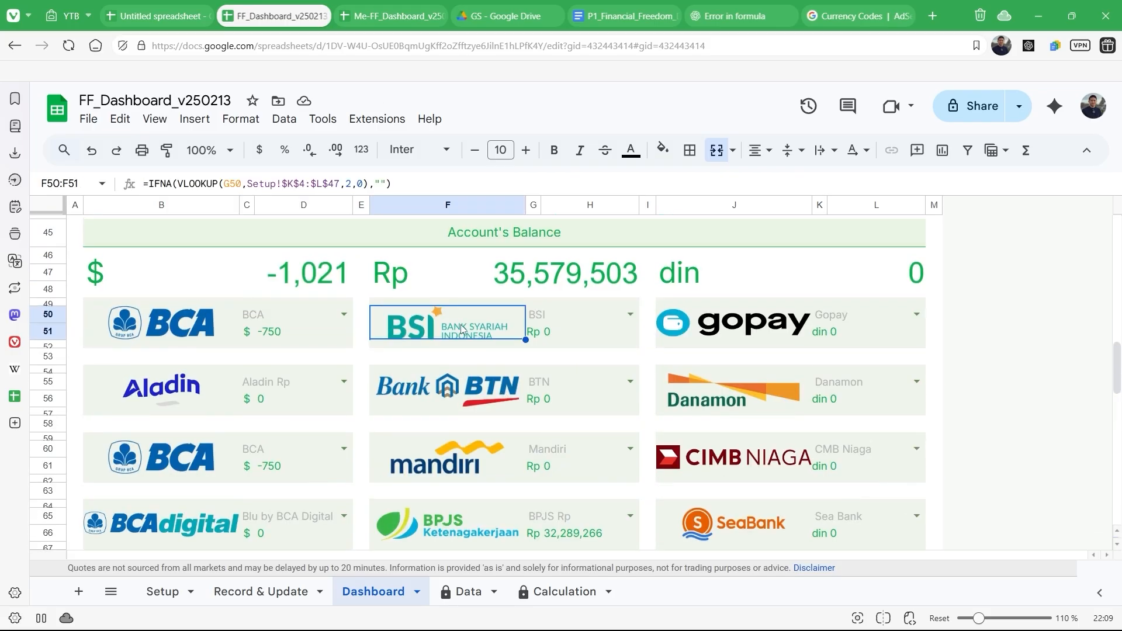
{"action": "left_click", "coordinate": [738, 330]}
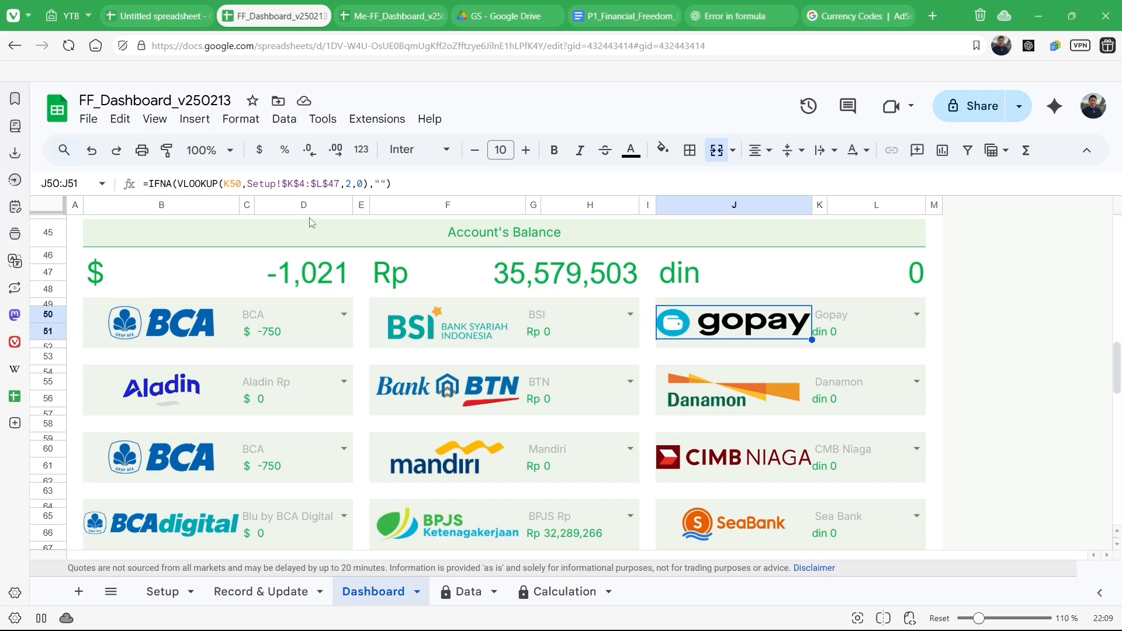
Step: Inspect the Danamon card's logo lookup in J55:J56, the first card's account cell and its source Account column K on the Setup sheet
{"action": "left_click", "coordinate": [719, 397]}
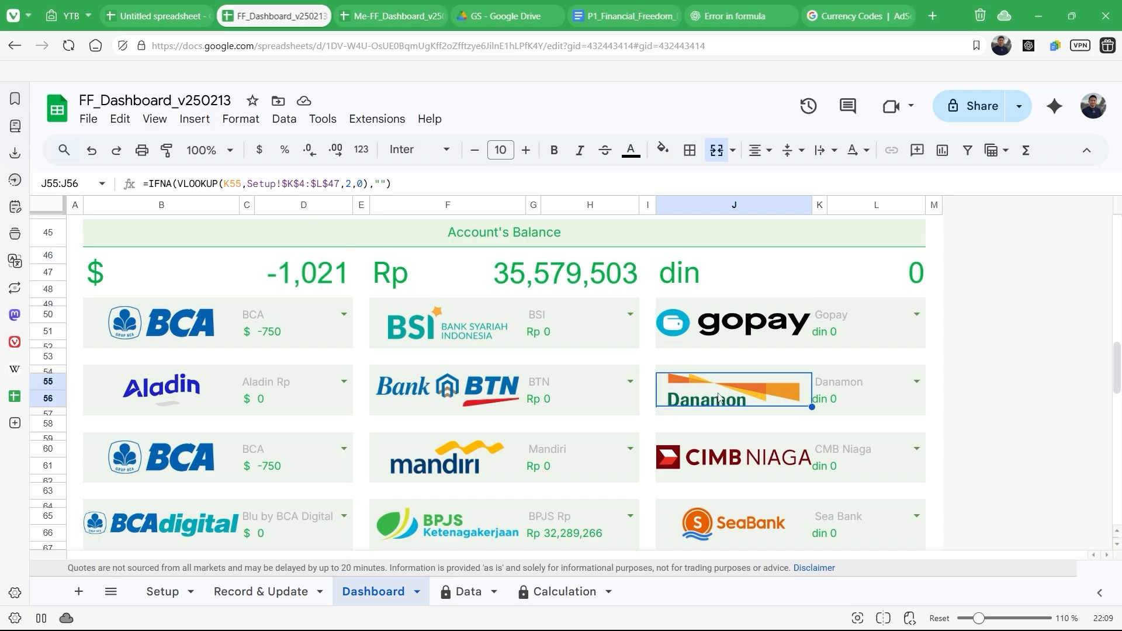
{"action": "left_click", "coordinate": [277, 315]}
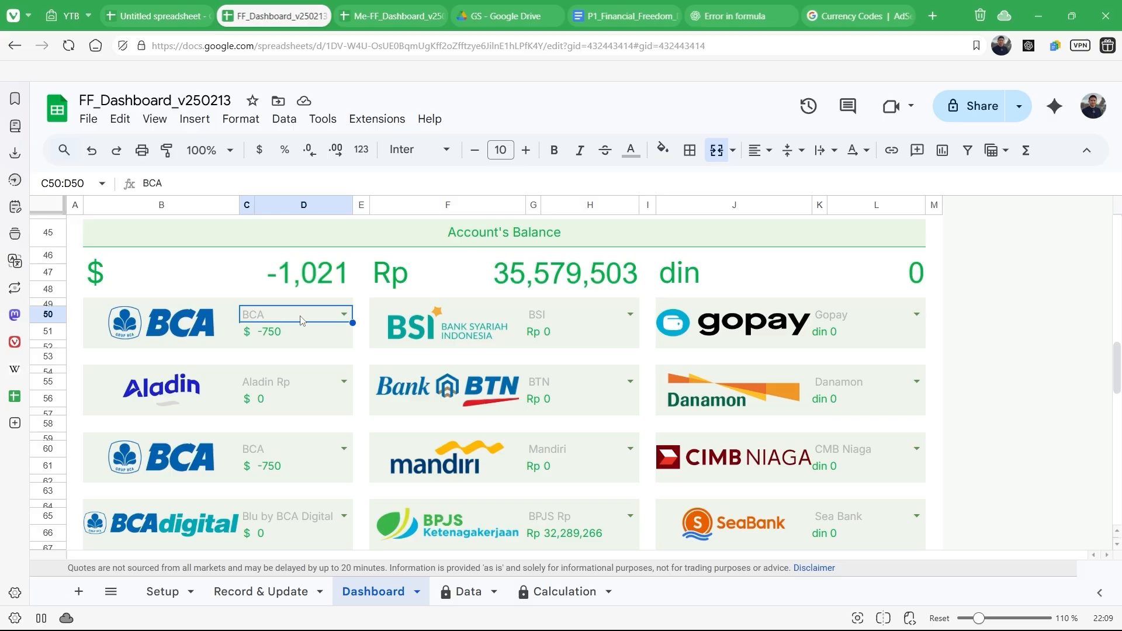
{"action": "left_click", "coordinate": [183, 595]}
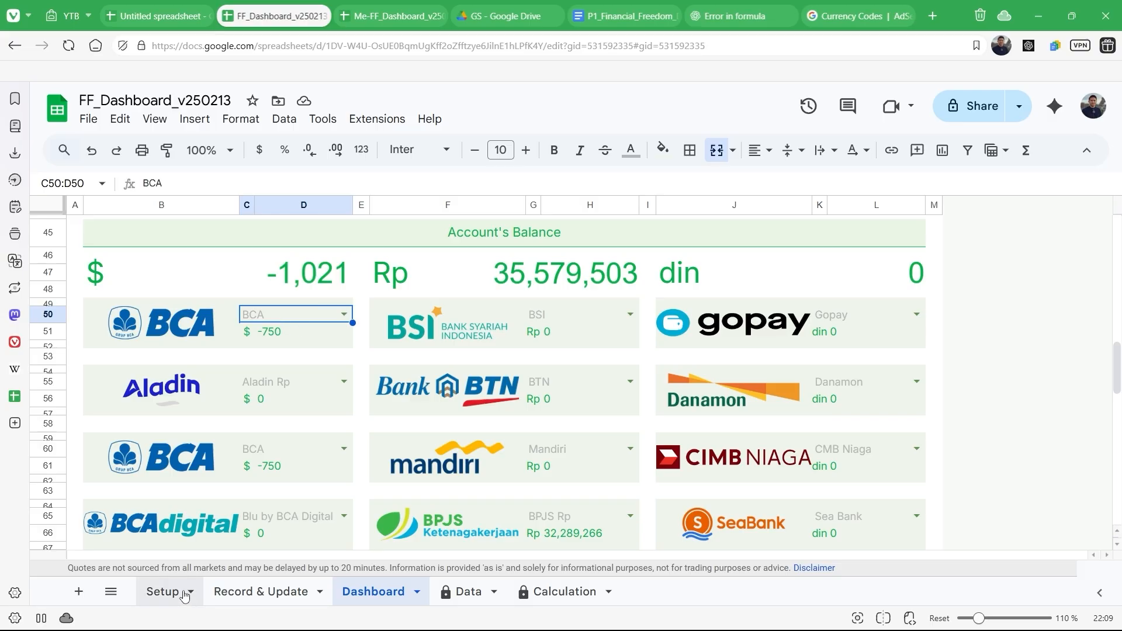
{"action": "scroll", "coordinate": [666, 434], "scroll_direction": "right", "scroll_amount": 2}
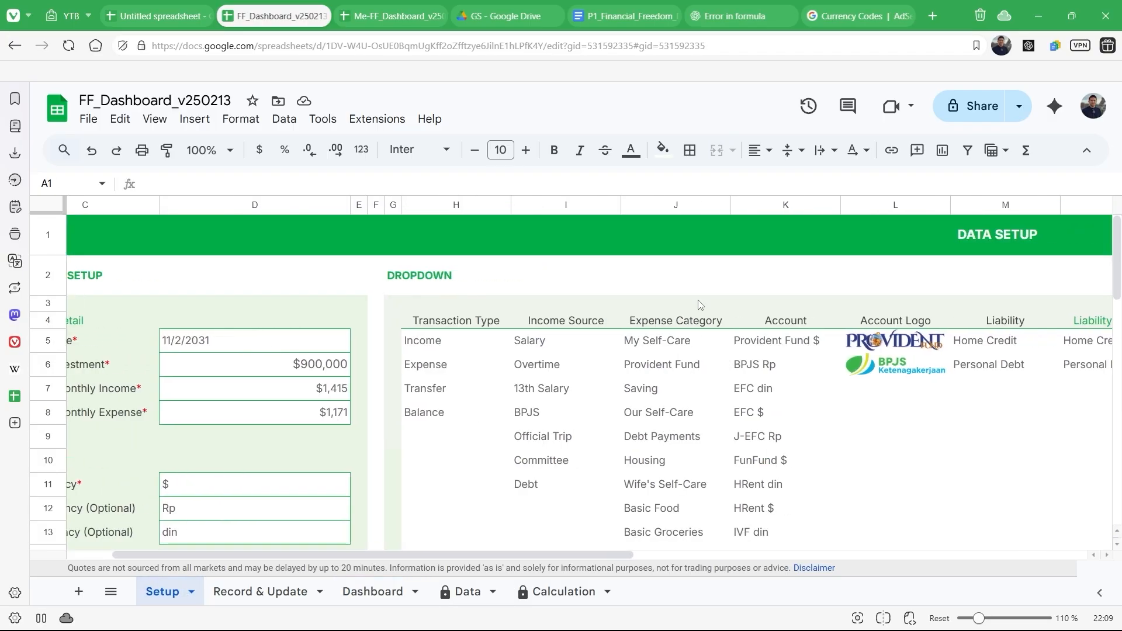
{"action": "left_click", "coordinate": [786, 205]}
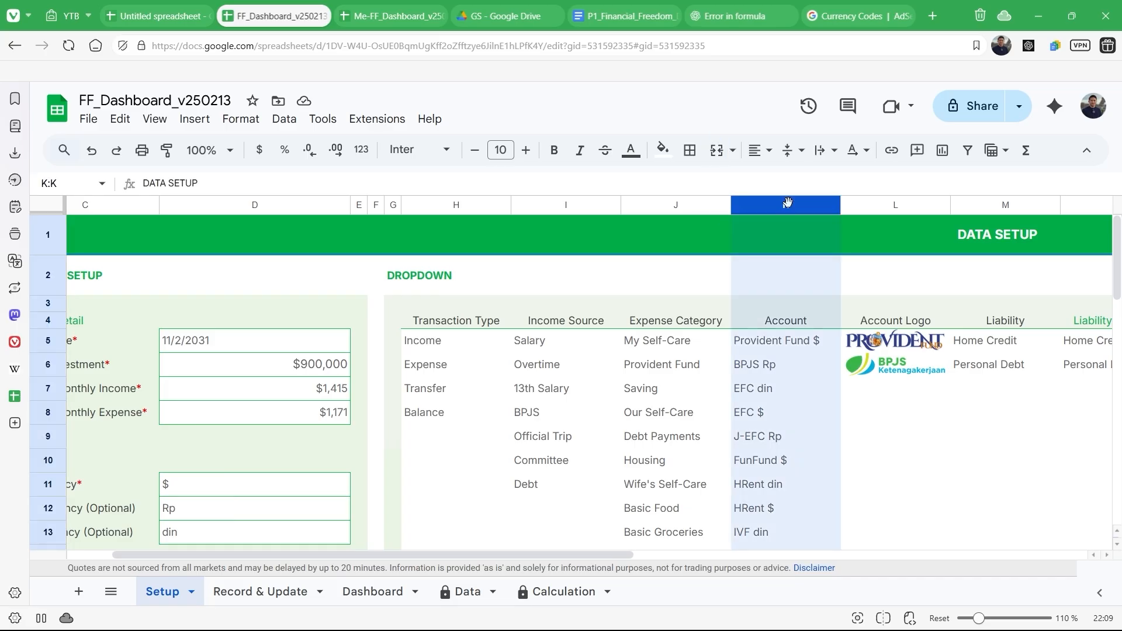
Step: Inspect the full balance lookup formula of the first BCA card in D51 on the Dashboard sheet
{"action": "left_click", "coordinate": [389, 596]}
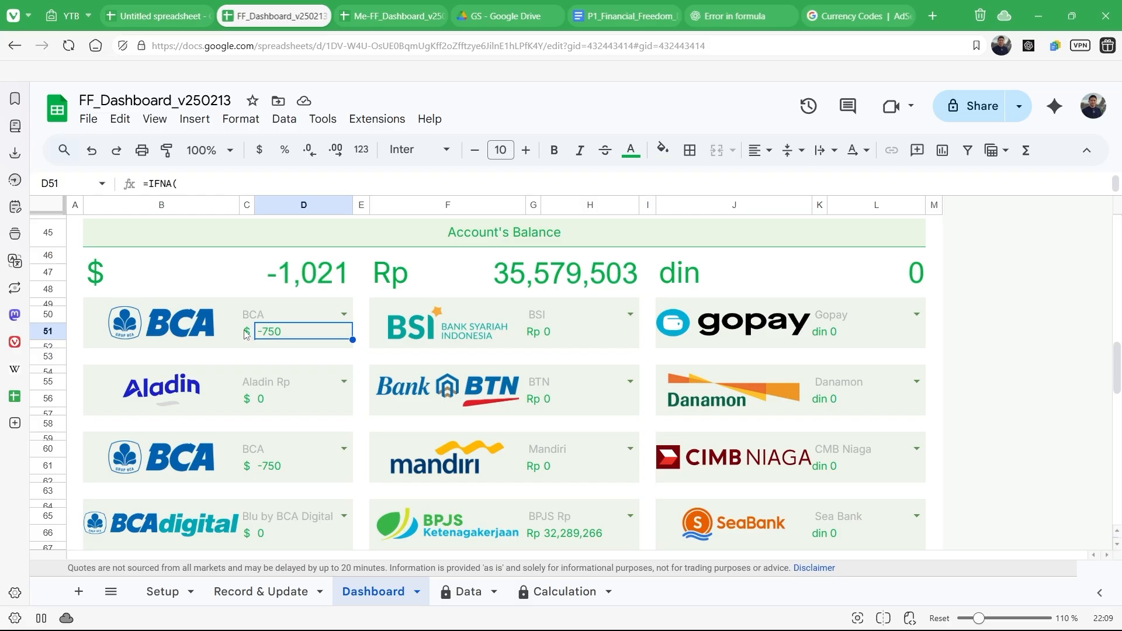
{"action": "left_click_drag", "start_coordinate": [245, 195], "coordinate": [236, 345]}
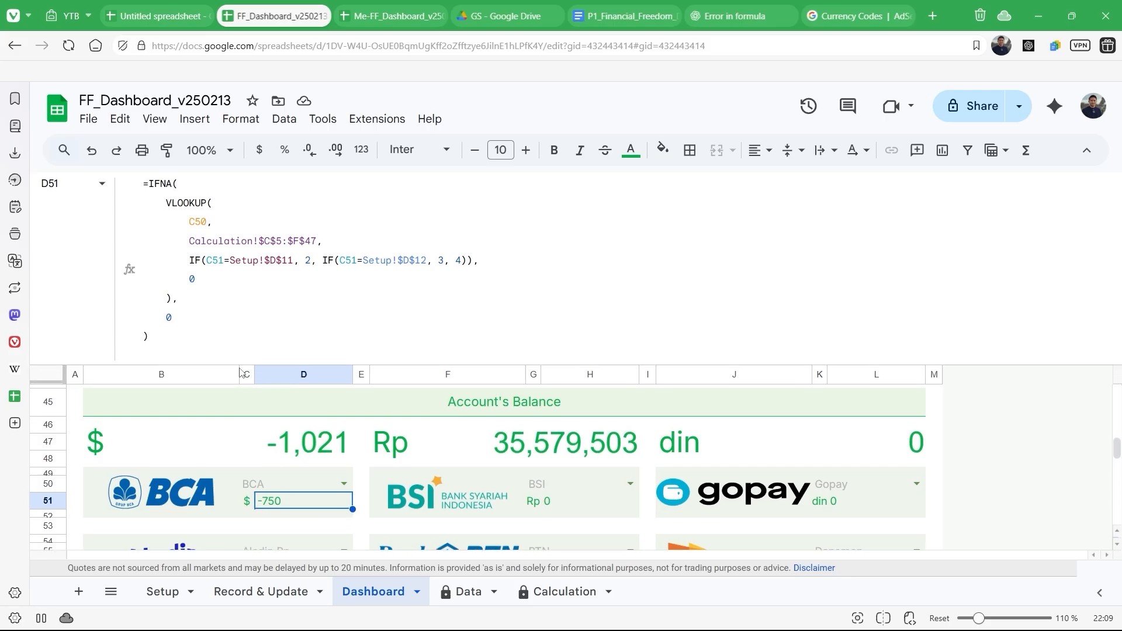
{"action": "left_click_drag", "start_coordinate": [240, 367], "coordinate": [205, 81]}
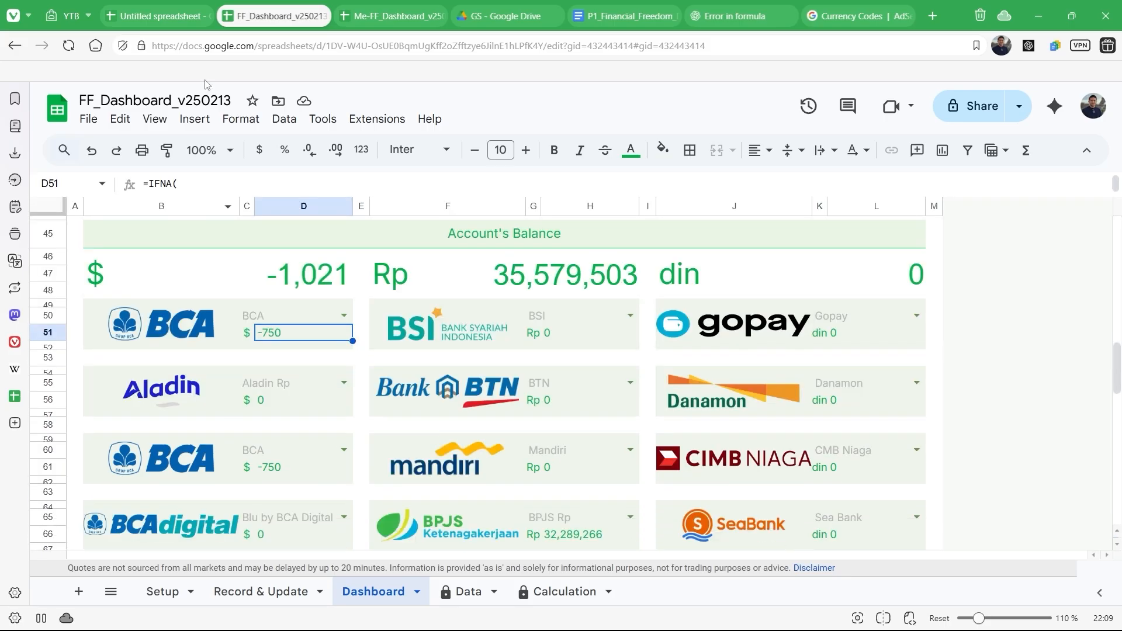
Step: Review the currency options available for the first BCA card in C51
{"action": "left_click", "coordinate": [246, 337]}
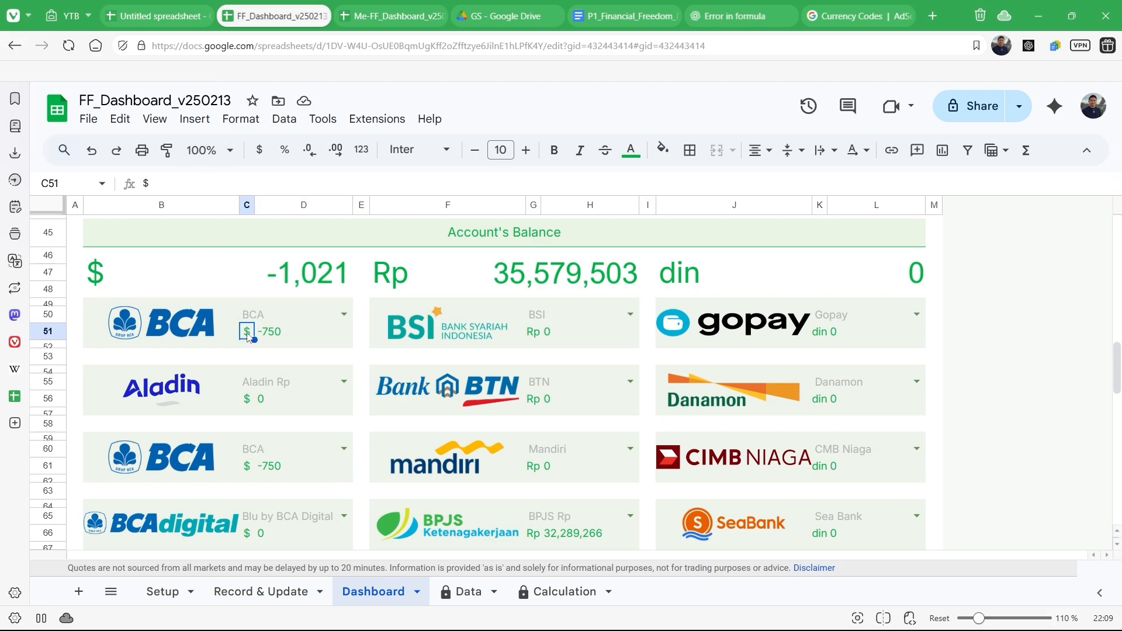
{"action": "left_click", "coordinate": [247, 332]}
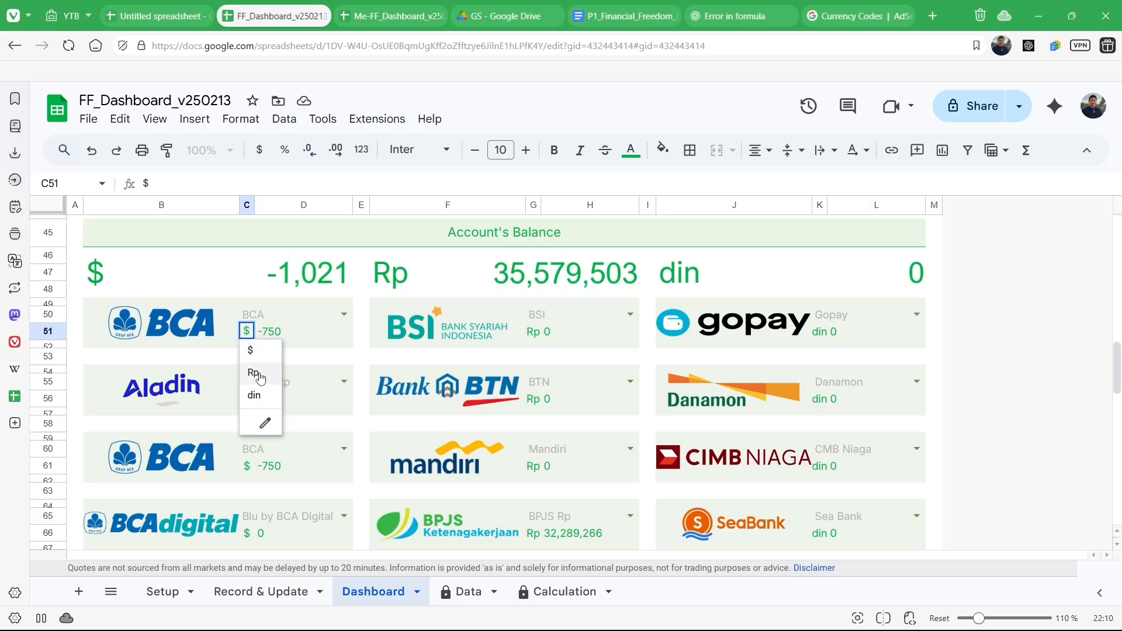
{"action": "left_click", "coordinate": [312, 361]}
{"action": "left_click", "coordinate": [250, 337]}
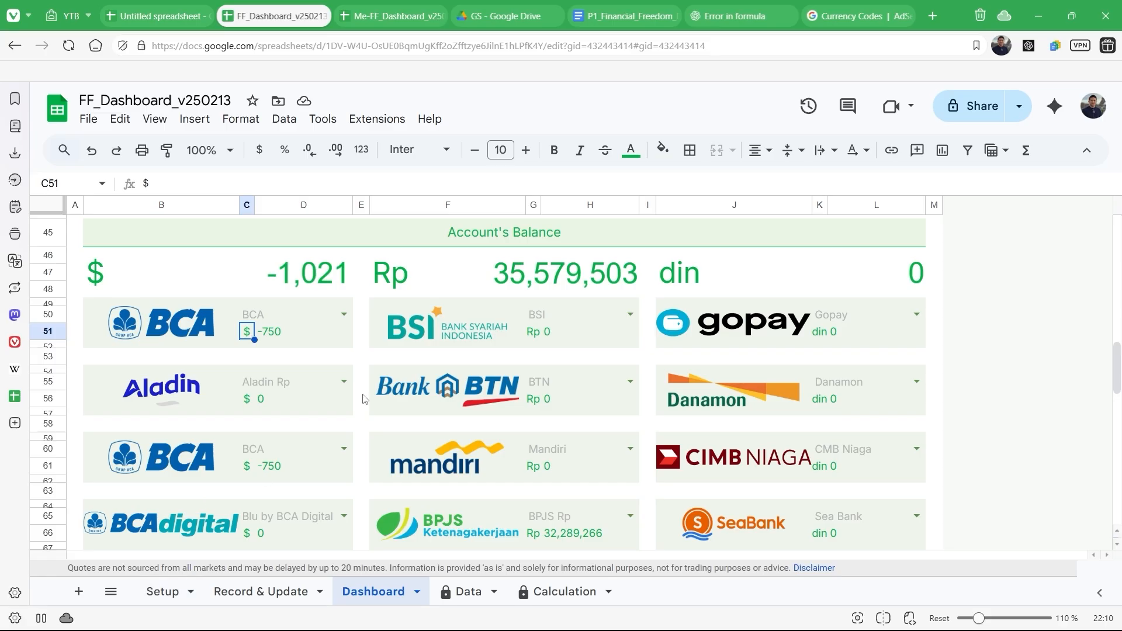
Step: Review the date options in F86:H86 of the Summary of Transfer Transactions section
{"action": "scroll", "coordinate": [364, 399], "scroll_direction": "down", "scroll_amount": 3}
{"action": "scroll", "coordinate": [364, 399], "scroll_direction": "down", "scroll_amount": 5}
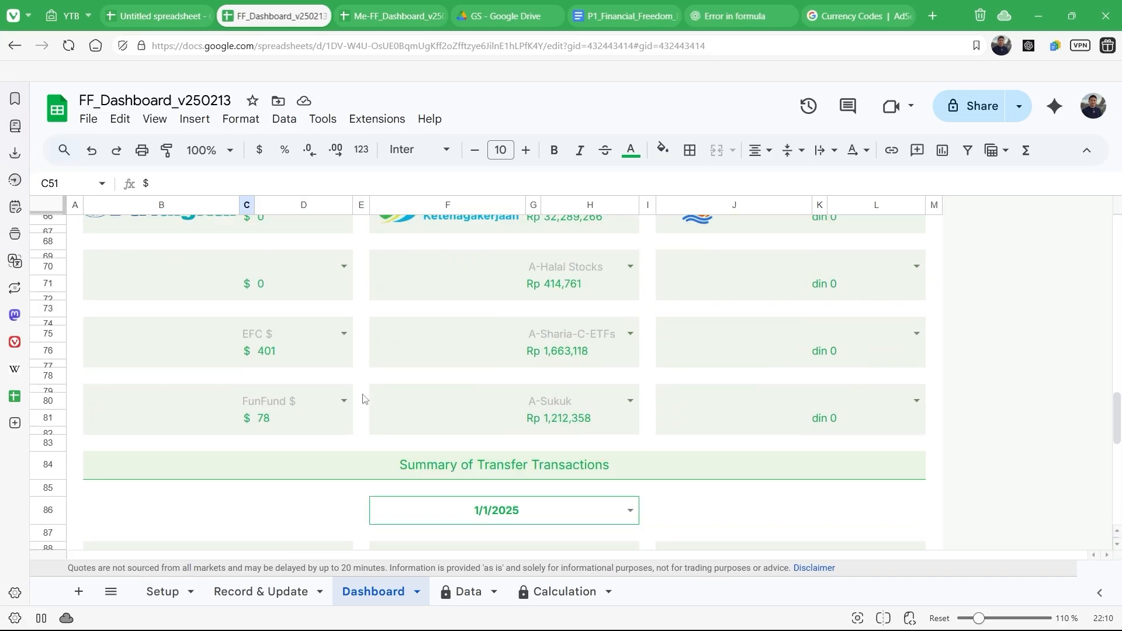
{"action": "scroll", "coordinate": [364, 399], "scroll_direction": "up", "scroll_amount": 15}
{"action": "scroll", "coordinate": [362, 258], "scroll_direction": "down", "scroll_amount": 15}
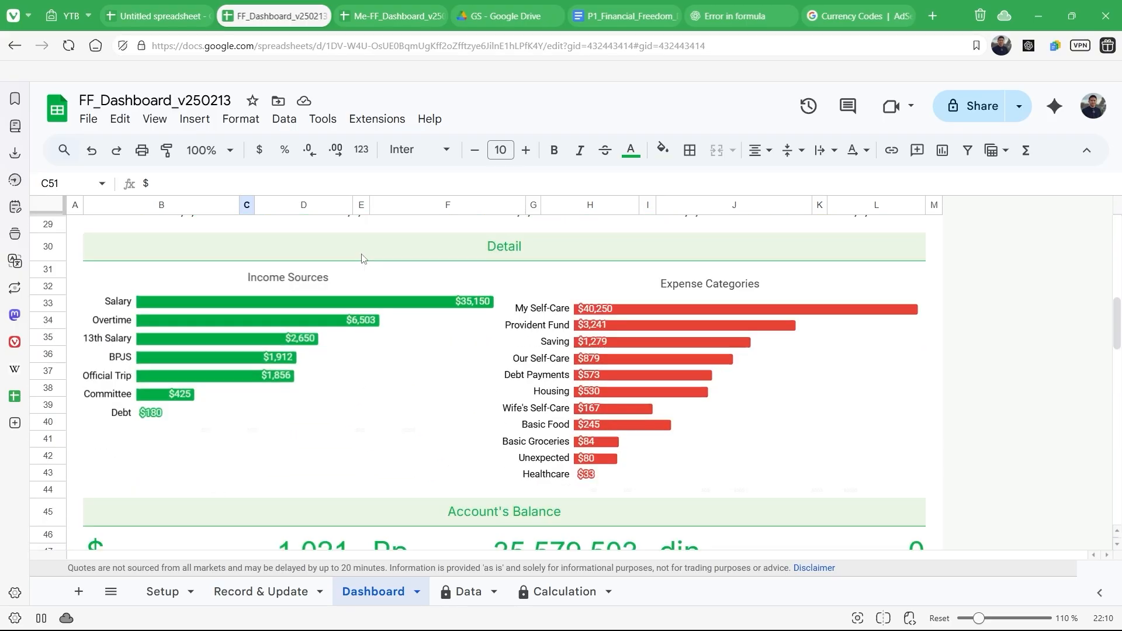
{"action": "scroll", "coordinate": [363, 257], "scroll_direction": "up", "scroll_amount": 3}
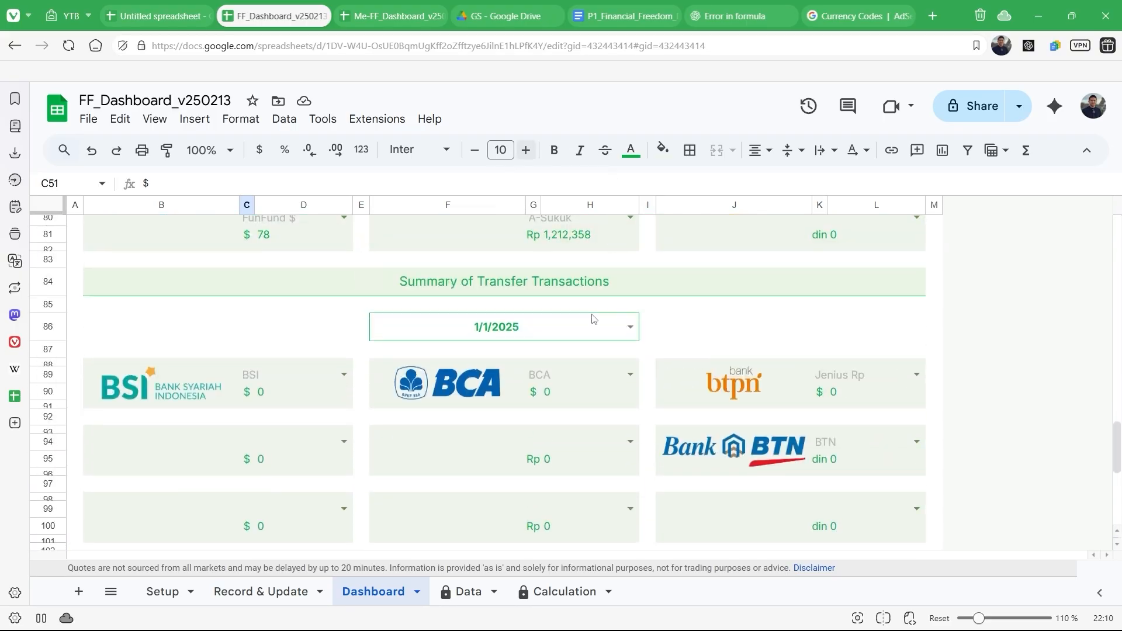
{"action": "left_click", "coordinate": [576, 339]}
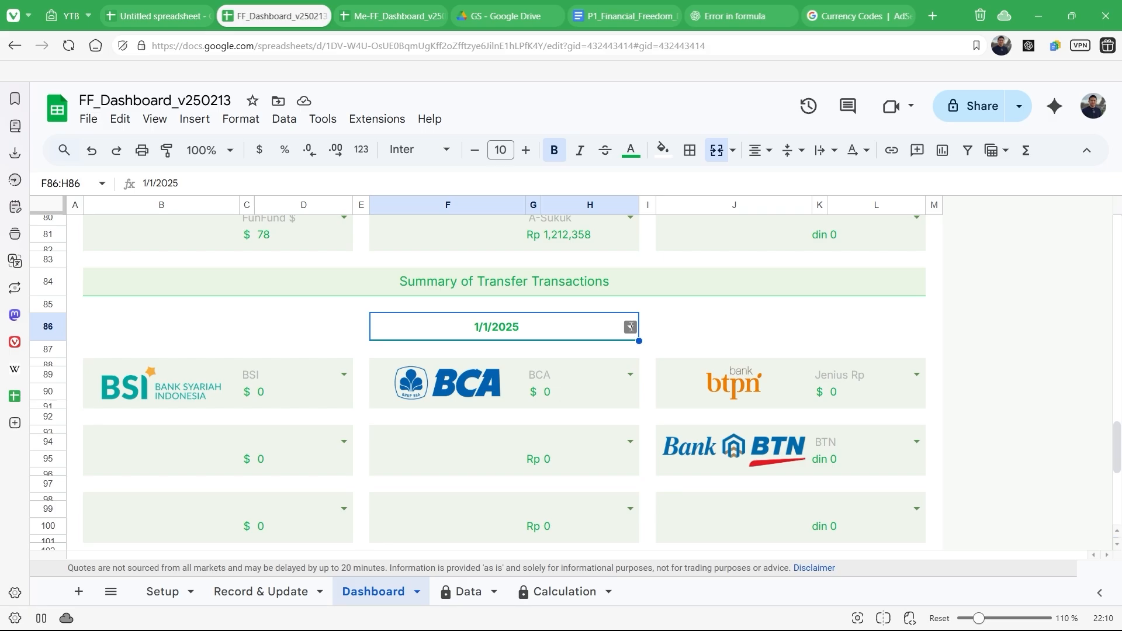
{"action": "left_click", "coordinate": [630, 327]}
{"action": "scroll", "coordinate": [546, 417], "scroll_direction": "down", "scroll_amount": 5}
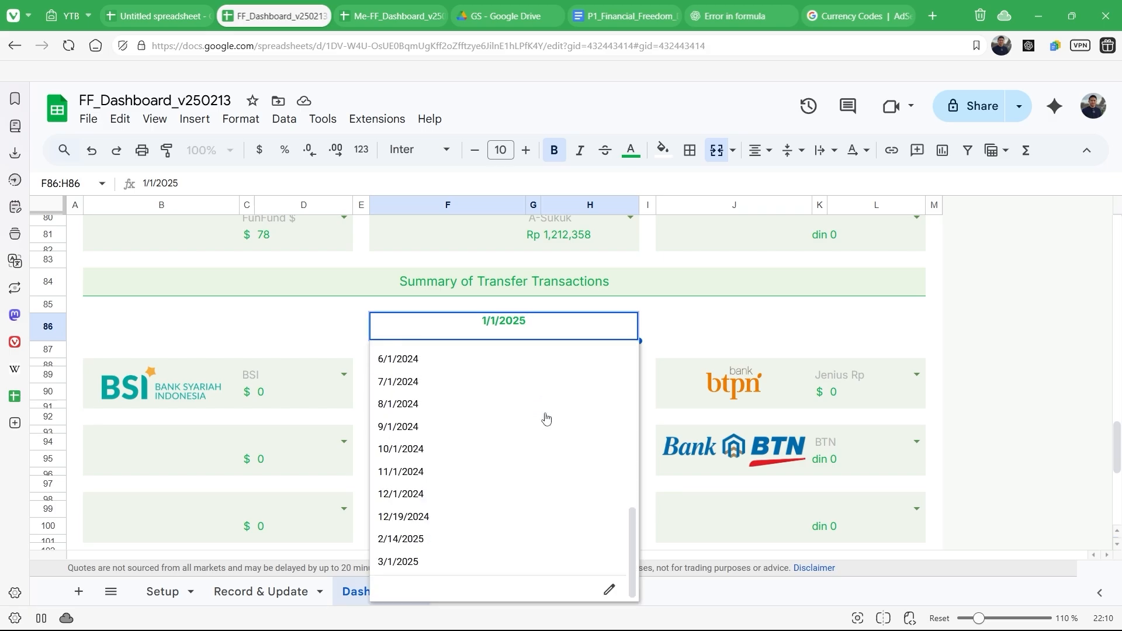
{"action": "scroll", "coordinate": [546, 419], "scroll_direction": "up", "scroll_amount": 5}
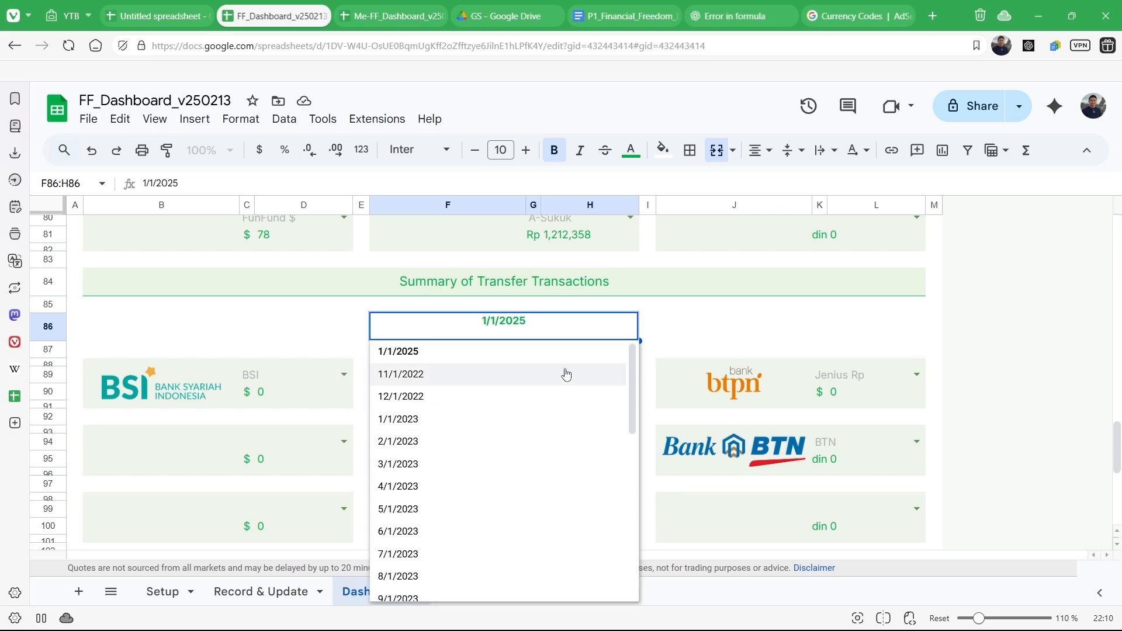
{"action": "left_click", "coordinate": [676, 336]}
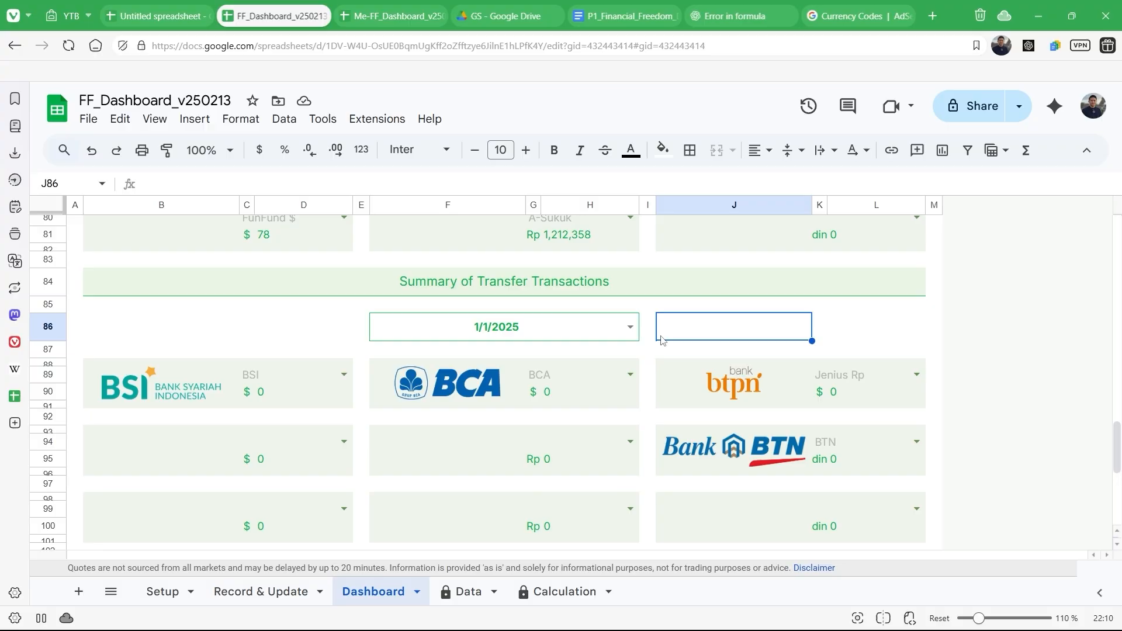
Step: Set the Single Entry date in D4:E4 on the Record & Update sheet to 1/1/2026
{"action": "left_click", "coordinate": [263, 602]}
{"action": "scroll", "coordinate": [413, 421], "scroll_direction": "down", "scroll_amount": 5}
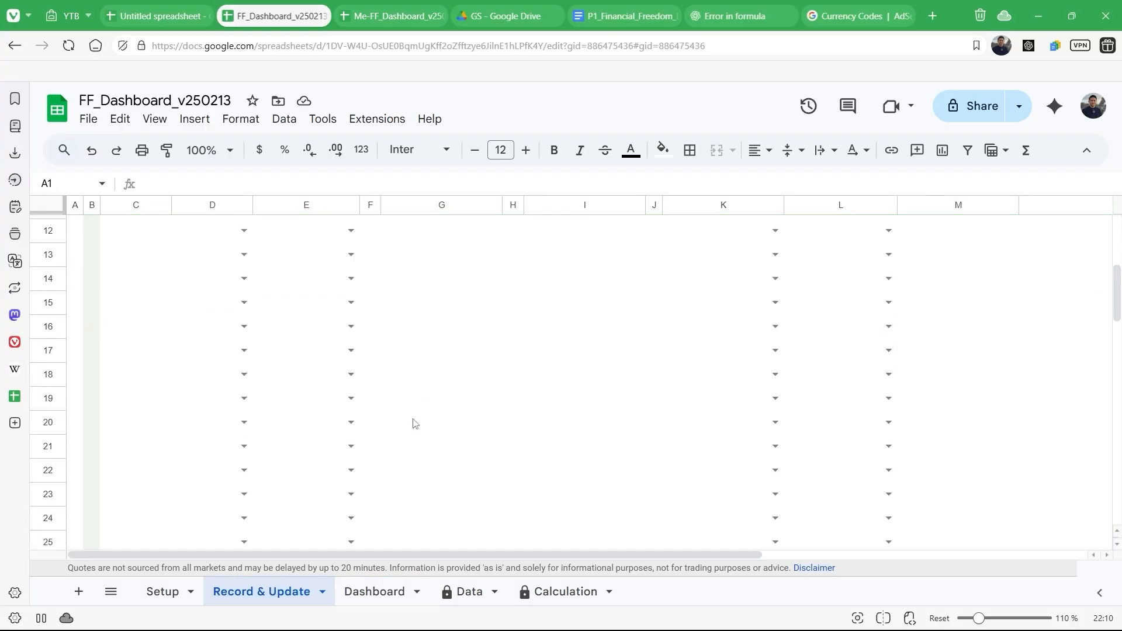
{"action": "scroll", "coordinate": [414, 423], "scroll_direction": "up", "scroll_amount": 4}
{"action": "scroll", "coordinate": [413, 423], "scroll_direction": "up", "scroll_amount": 2}
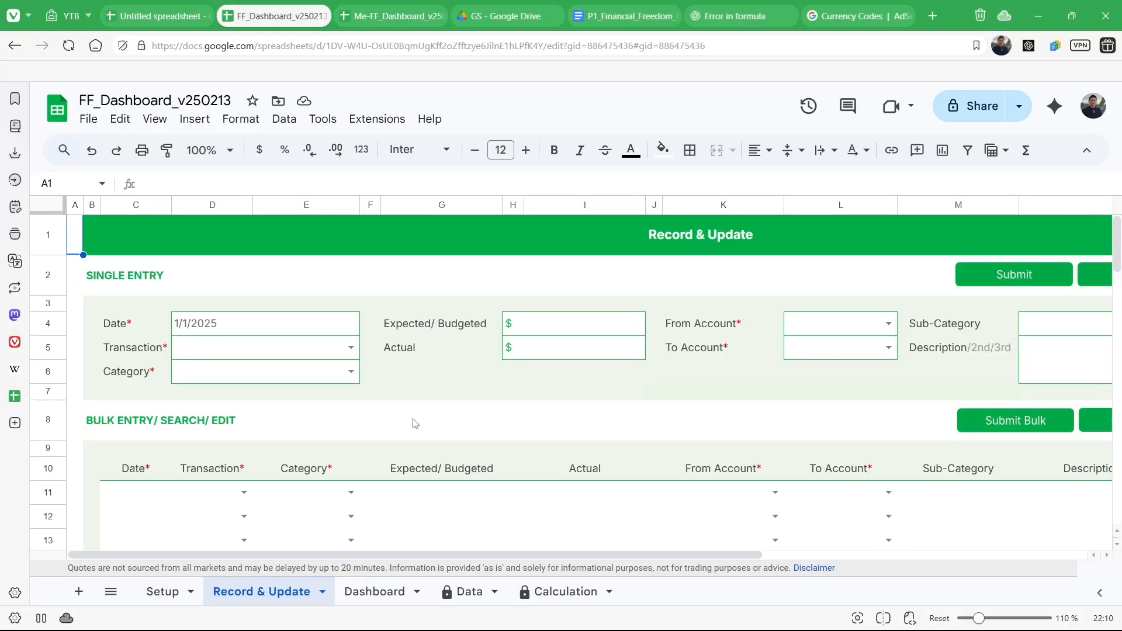
{"action": "double_click", "coordinate": [263, 325]}
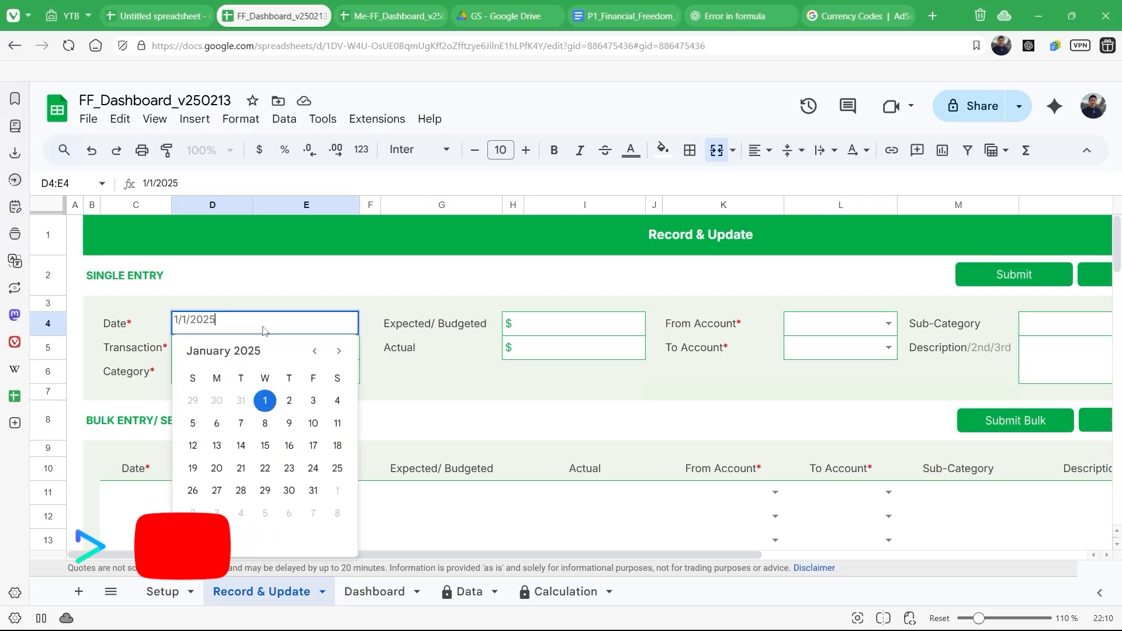
{"action": "left_click", "coordinate": [340, 351]}
{"action": "left_click", "coordinate": [339, 351]}
{"action": "left_click", "coordinate": [339, 350]}
{"action": "left_click", "coordinate": [340, 351]}
{"action": "left_click", "coordinate": [340, 351]}
{"action": "left_click", "coordinate": [340, 350]}
{"action": "left_click", "coordinate": [339, 351]}
{"action": "left_click", "coordinate": [340, 351]}
{"action": "left_click", "coordinate": [340, 351]}
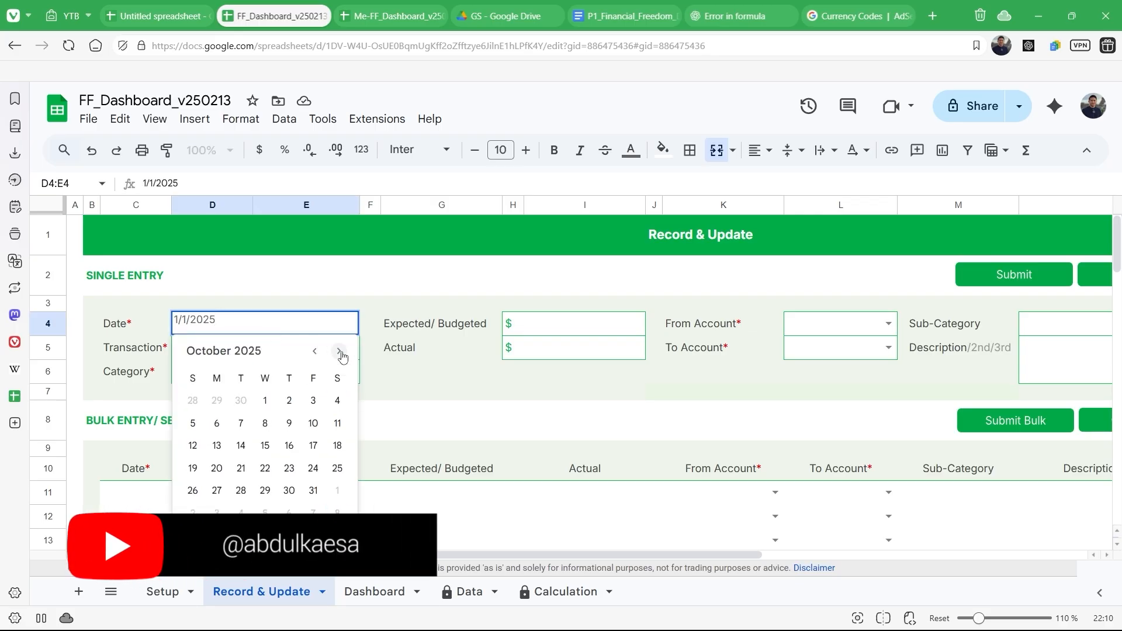
{"action": "left_click", "coordinate": [340, 351]}
{"action": "left_click", "coordinate": [339, 351]}
{"action": "left_click", "coordinate": [340, 350]}
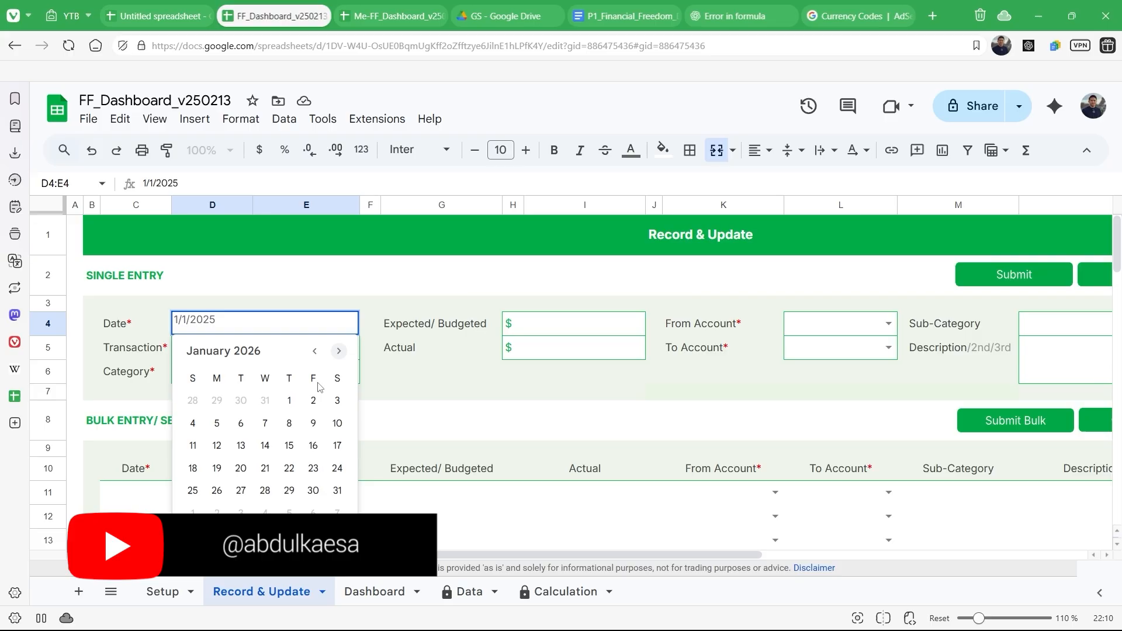
{"action": "left_click", "coordinate": [290, 401]}
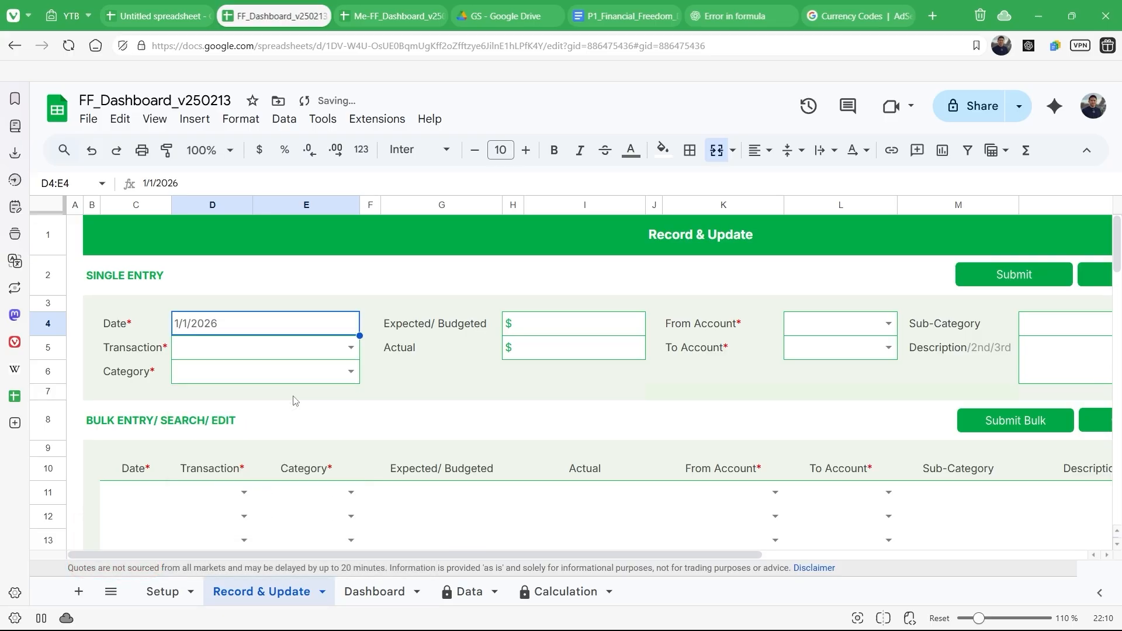
Step: Examine the Bulk Entry/Search/Edit table and its Expected/Budgeted and Actual columns on the Record & Update sheet
{"action": "scroll", "coordinate": [289, 418], "scroll_direction": "down", "scroll_amount": 4}
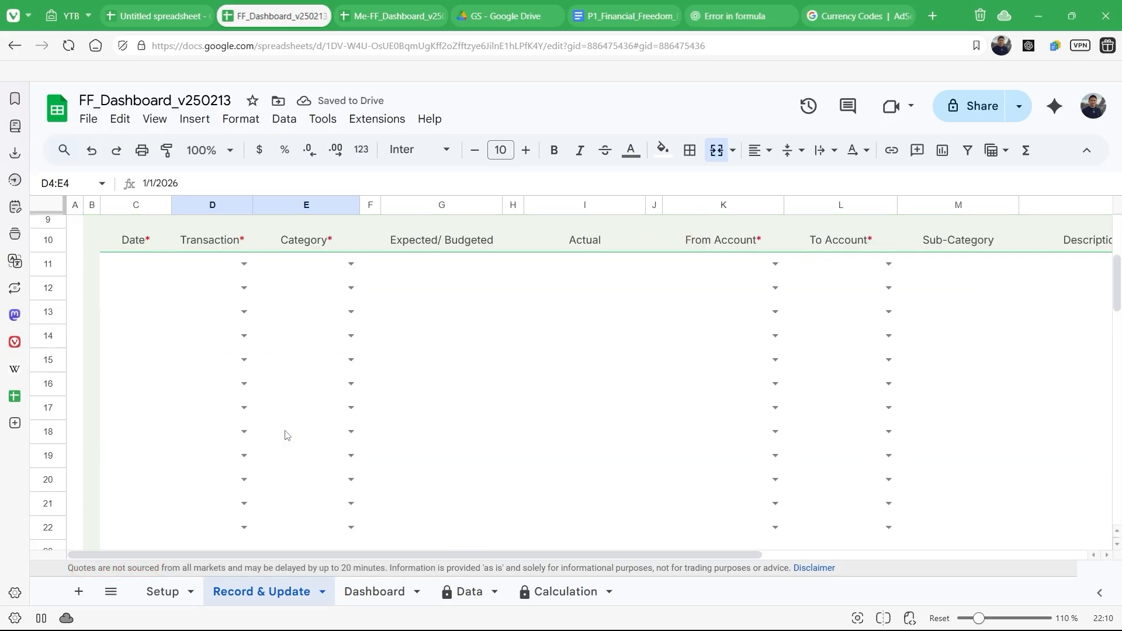
{"action": "scroll", "coordinate": [286, 435], "scroll_direction": "down", "scroll_amount": 3}
{"action": "scroll", "coordinate": [286, 435], "scroll_direction": "down", "scroll_amount": 15}
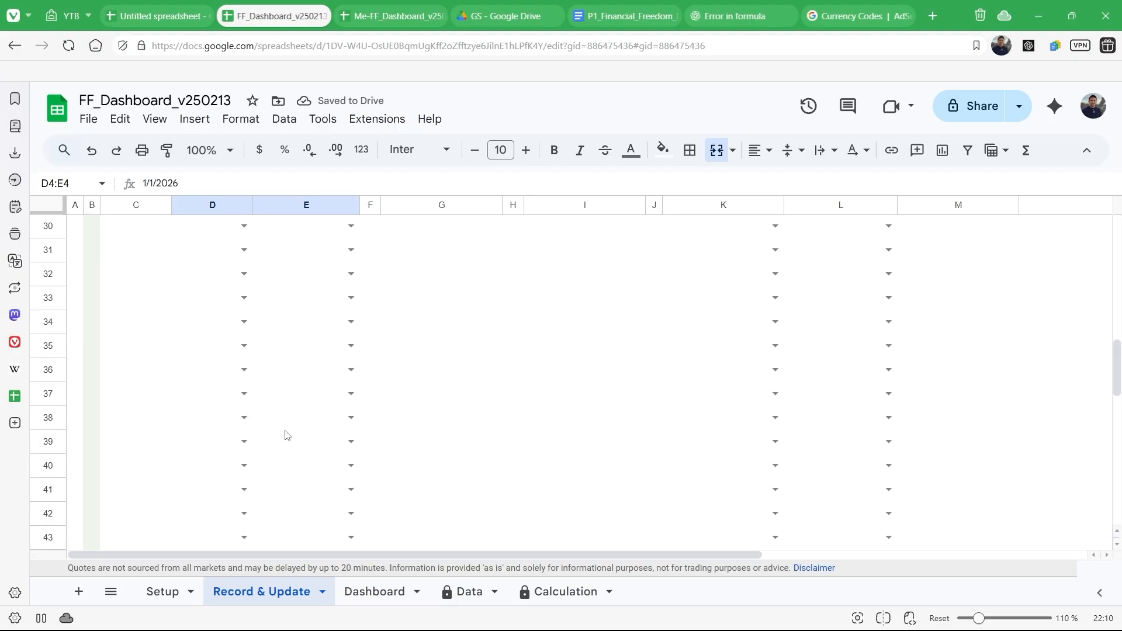
{"action": "scroll", "coordinate": [284, 384], "scroll_direction": "up", "scroll_amount": 20}
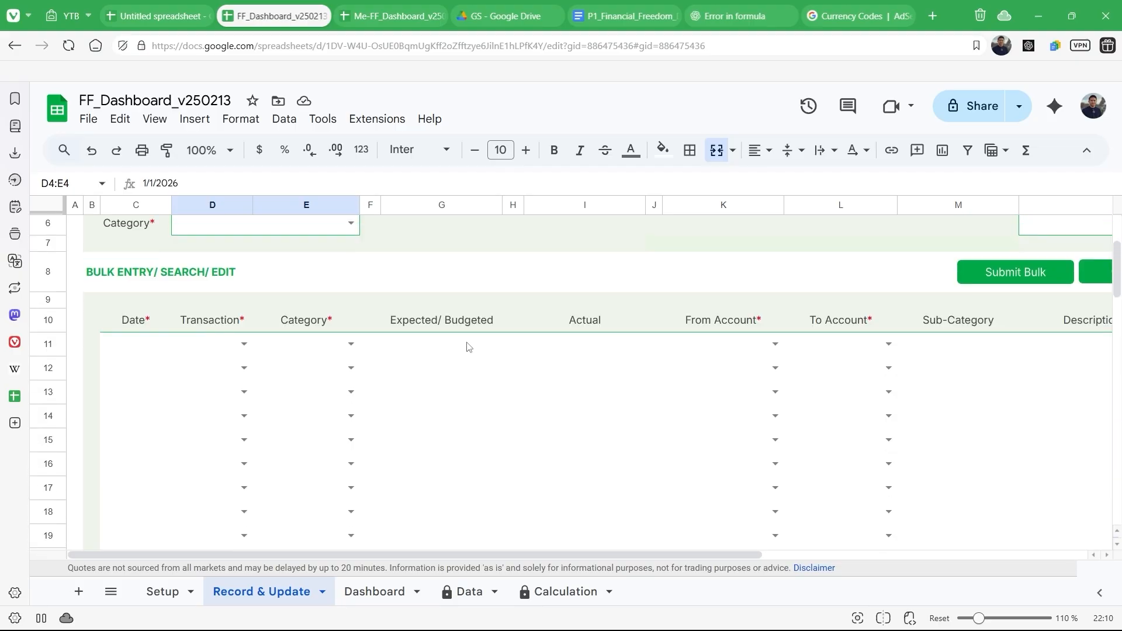
{"action": "left_click", "coordinate": [467, 346]}
{"action": "left_click", "coordinate": [579, 351]}
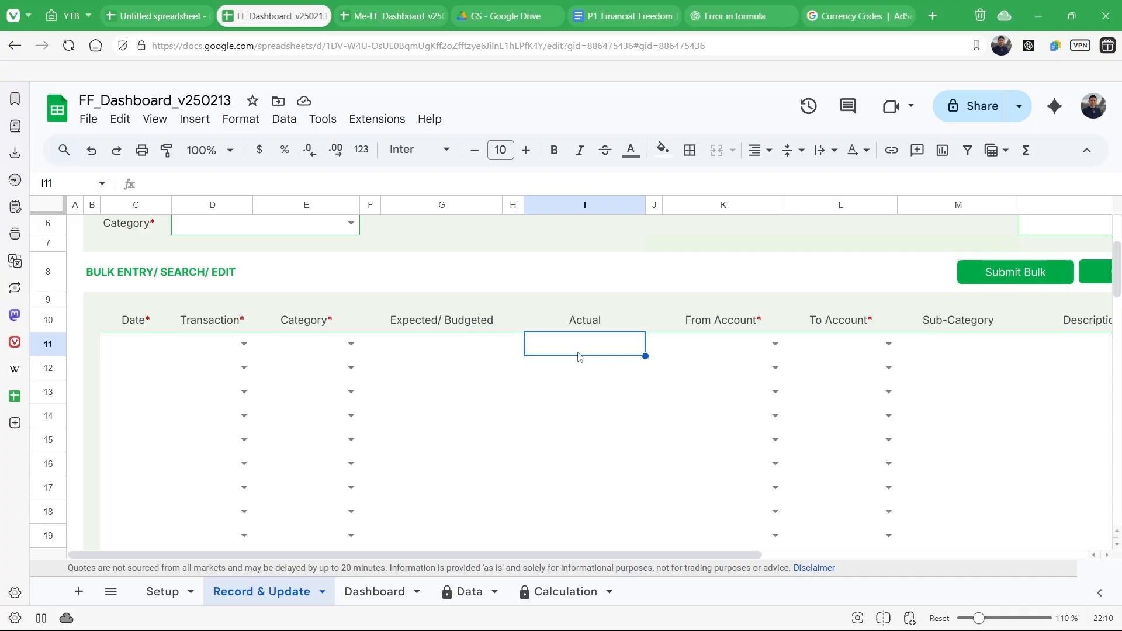
Step: Recheck the latest dates offered for the transfer summary in F86:H86 on the Dashboard sheet
{"action": "left_click", "coordinate": [400, 595]}
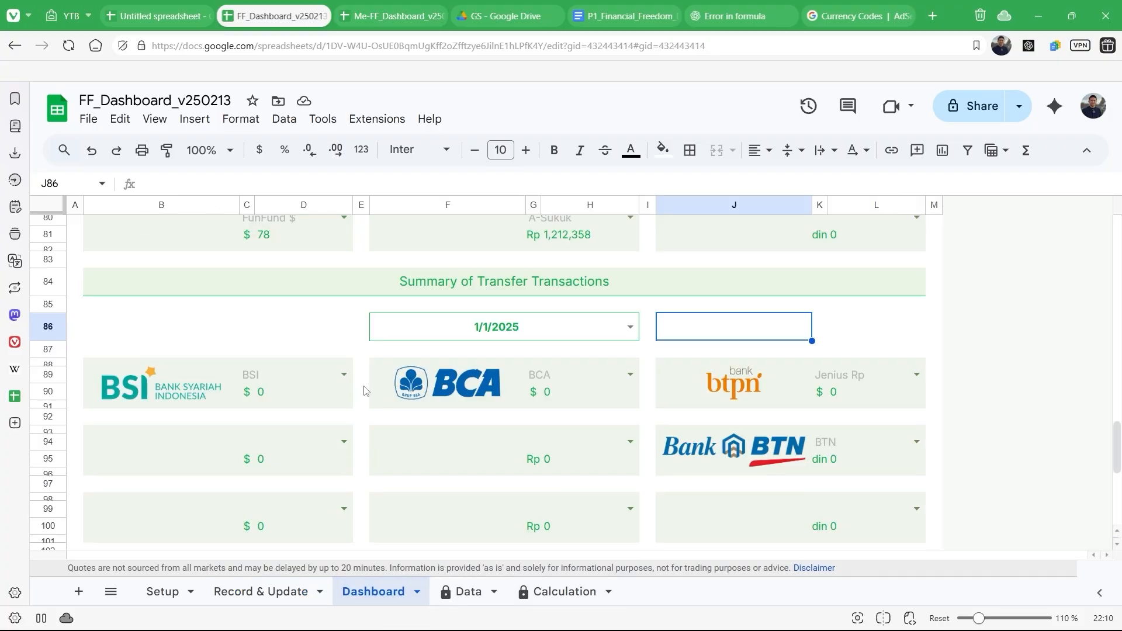
{"action": "left_click", "coordinate": [629, 329]}
{"action": "scroll", "coordinate": [578, 450], "scroll_direction": "down", "scroll_amount": 3}
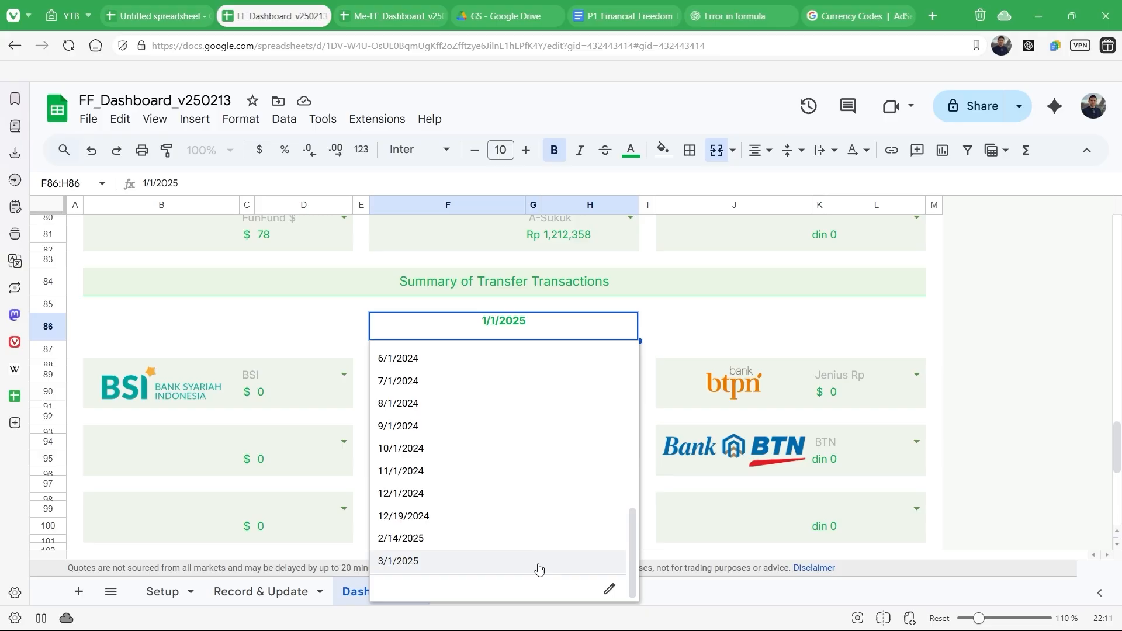
{"action": "left_click", "coordinate": [739, 331]}
Step: Look over the transfer summary cards and inspect the logo lookup formulas in B89:B90, F89:F90 and J89:J90
{"action": "scroll", "coordinate": [442, 440], "scroll_direction": "down", "scroll_amount": 3}
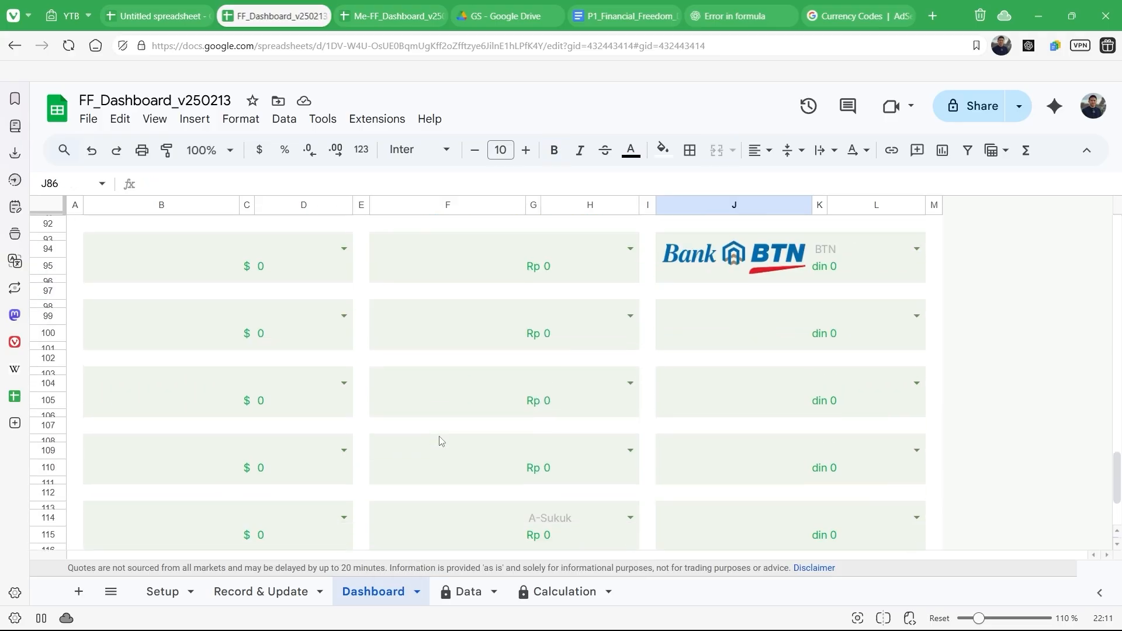
{"action": "scroll", "coordinate": [442, 440], "scroll_direction": "down", "scroll_amount": 2}
{"action": "scroll", "coordinate": [442, 440], "scroll_direction": "up", "scroll_amount": 5}
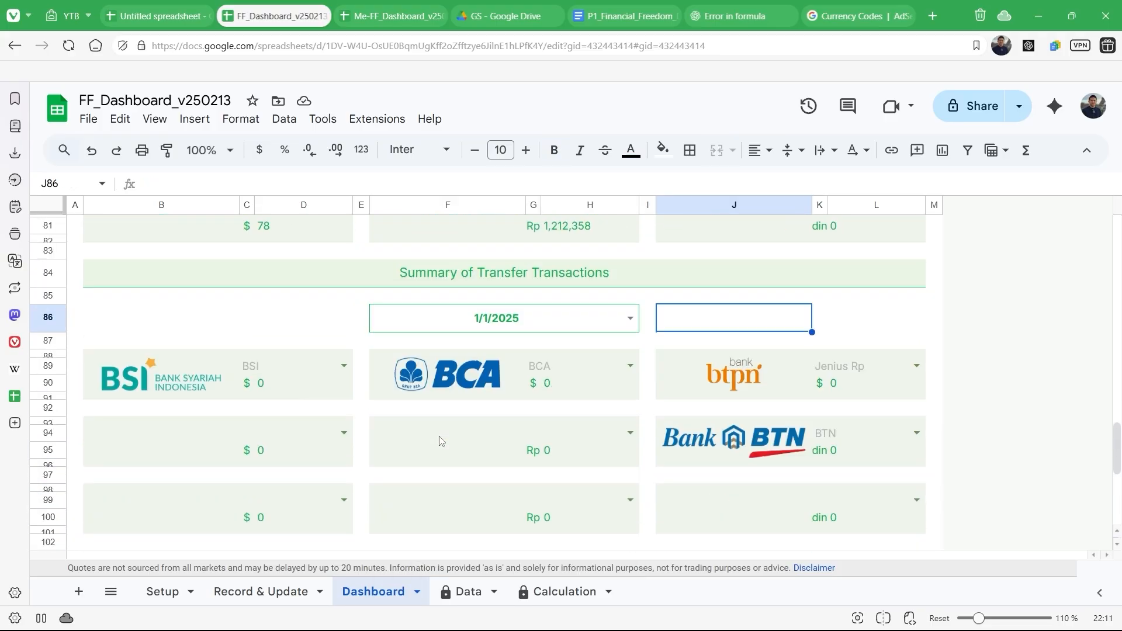
{"action": "left_click", "coordinate": [177, 377]}
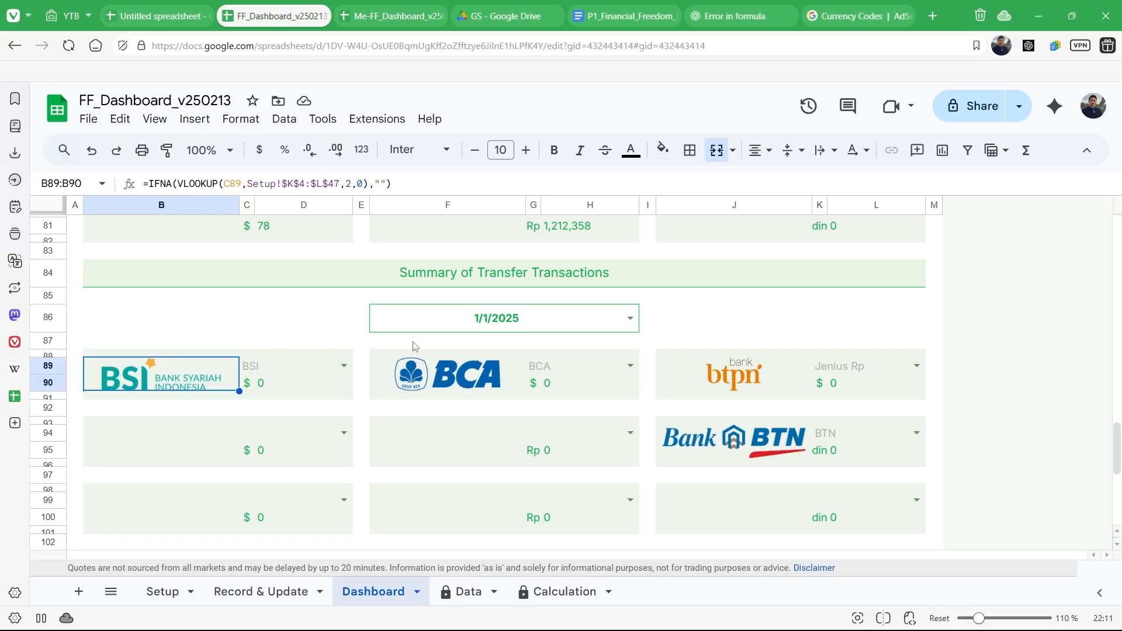
{"action": "left_click", "coordinate": [460, 378]}
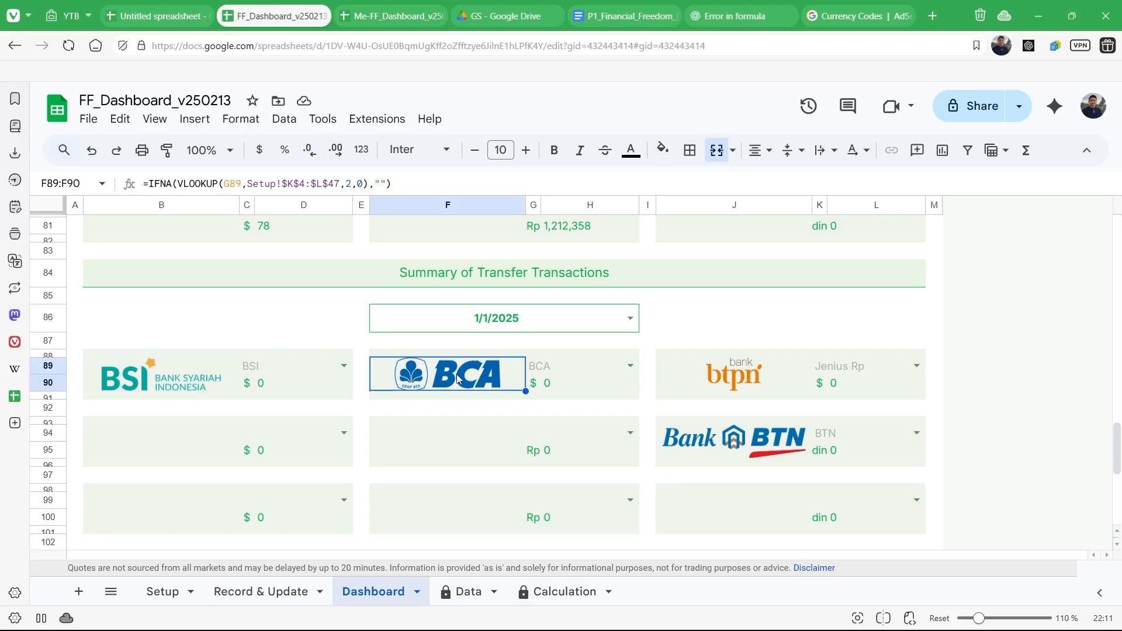
{"action": "left_click", "coordinate": [740, 380]}
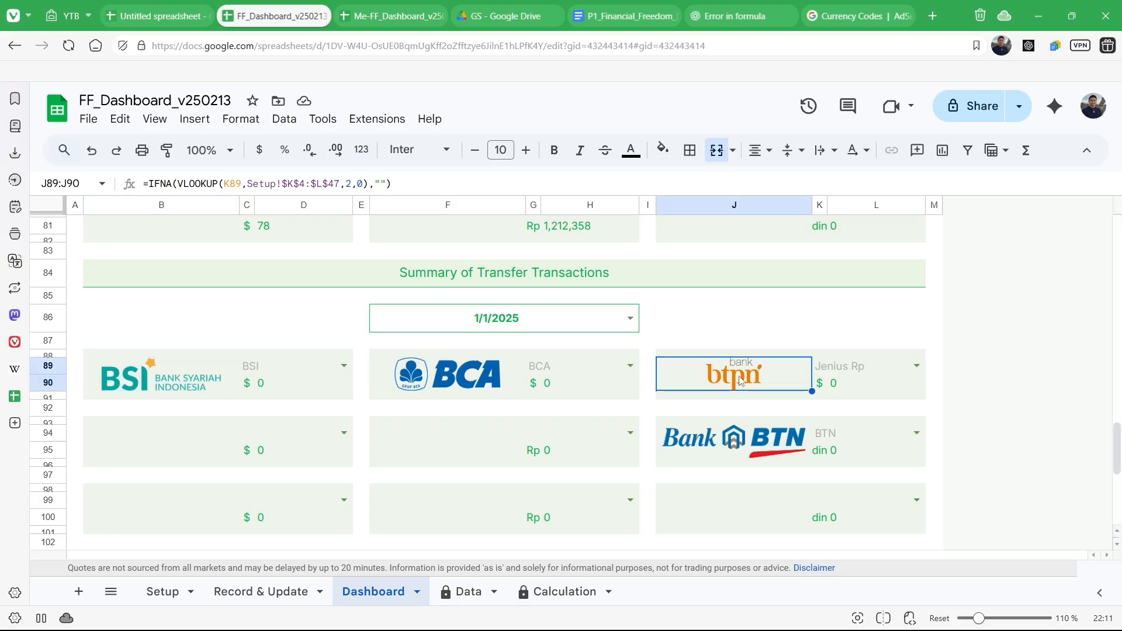
Step: Inspect the logo lookup formulas in B94:B95, F94:F95 and J94:J95, and look over the remaining Dashboard sections
{"action": "left_click", "coordinate": [162, 436]}
{"action": "left_click", "coordinate": [438, 450]}
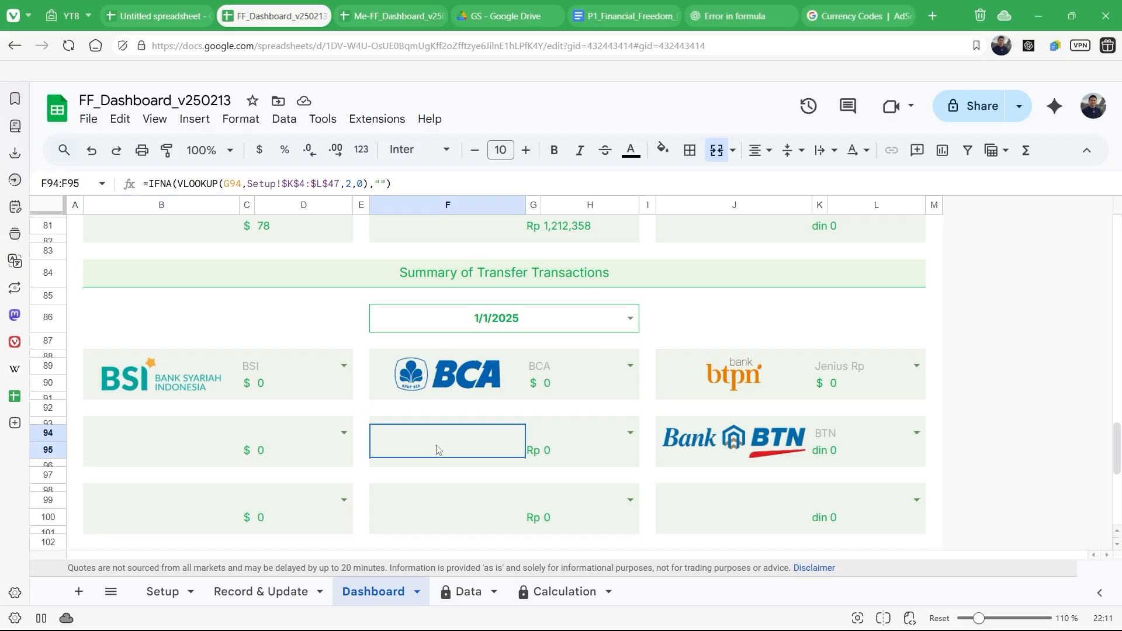
{"action": "left_click", "coordinate": [708, 449]}
{"action": "scroll", "coordinate": [709, 435], "scroll_direction": "down", "scroll_amount": 5}
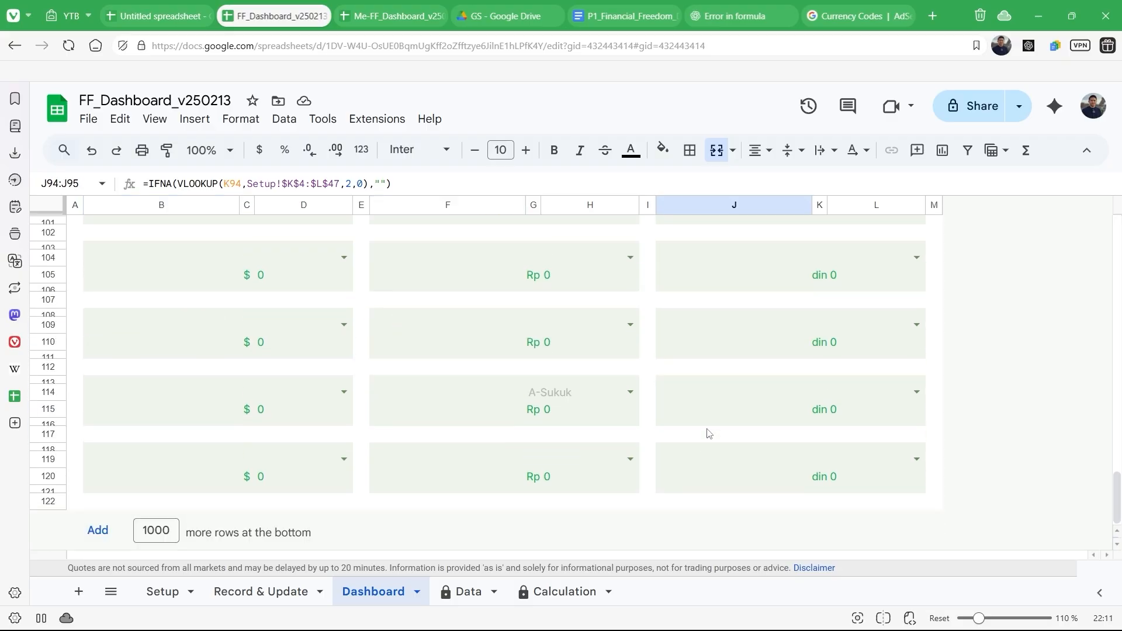
{"action": "scroll", "coordinate": [709, 433], "scroll_direction": "up", "scroll_amount": 15}
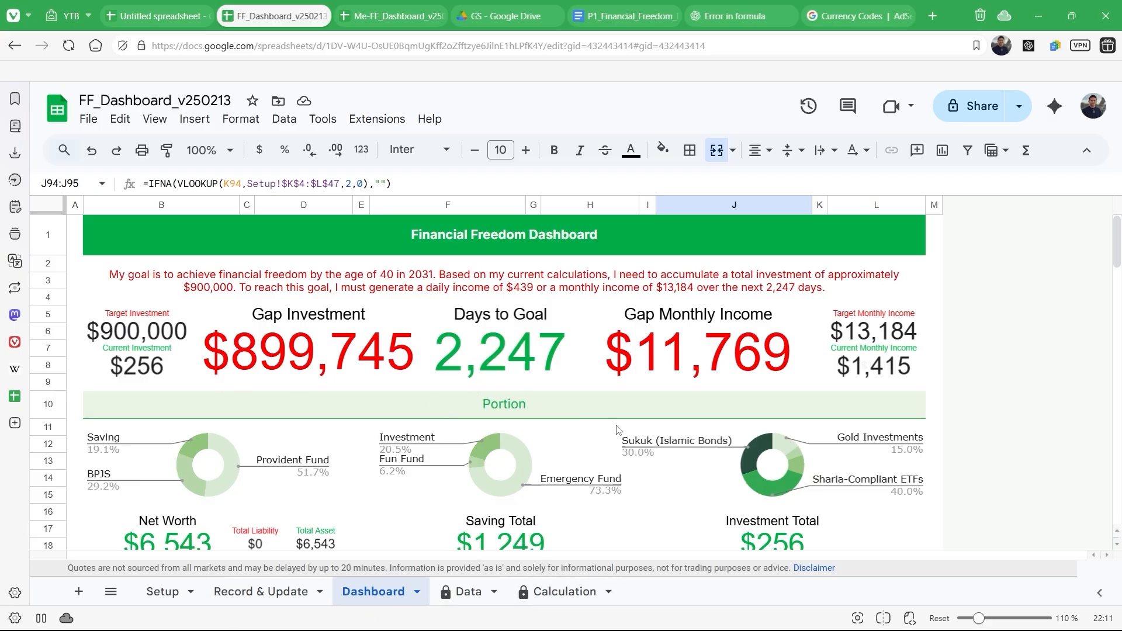
{"action": "scroll", "coordinate": [625, 434], "scroll_direction": "down", "scroll_amount": 5}
{"action": "scroll", "coordinate": [624, 434], "scroll_direction": "down", "scroll_amount": 15}
{"action": "scroll", "coordinate": [624, 434], "scroll_direction": "up", "scroll_amount": 12}
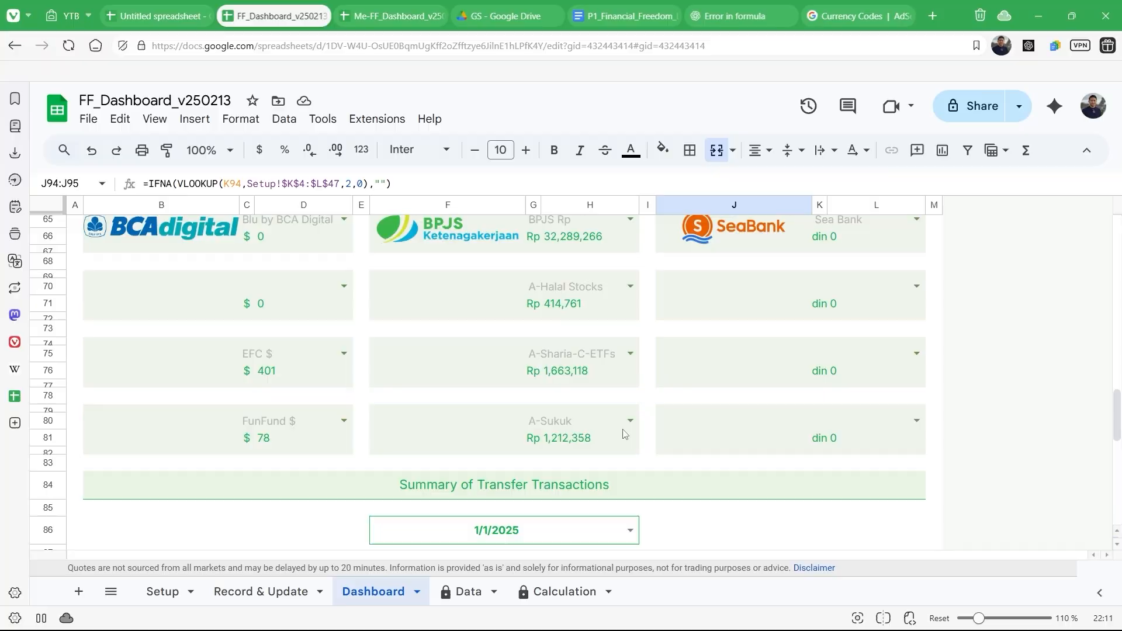
{"action": "scroll", "coordinate": [624, 434], "scroll_direction": "up", "scroll_amount": 7}
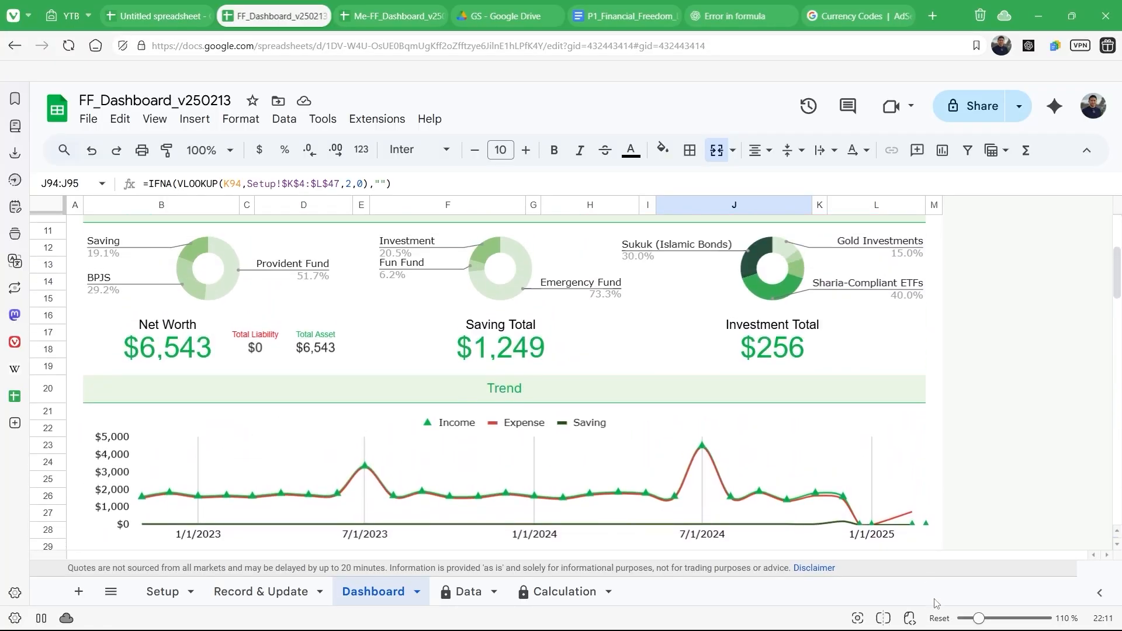
Step: Reset the browser zoom to 100% and hide the Data and Calculation sheets
{"action": "left_click", "coordinate": [937, 619]}
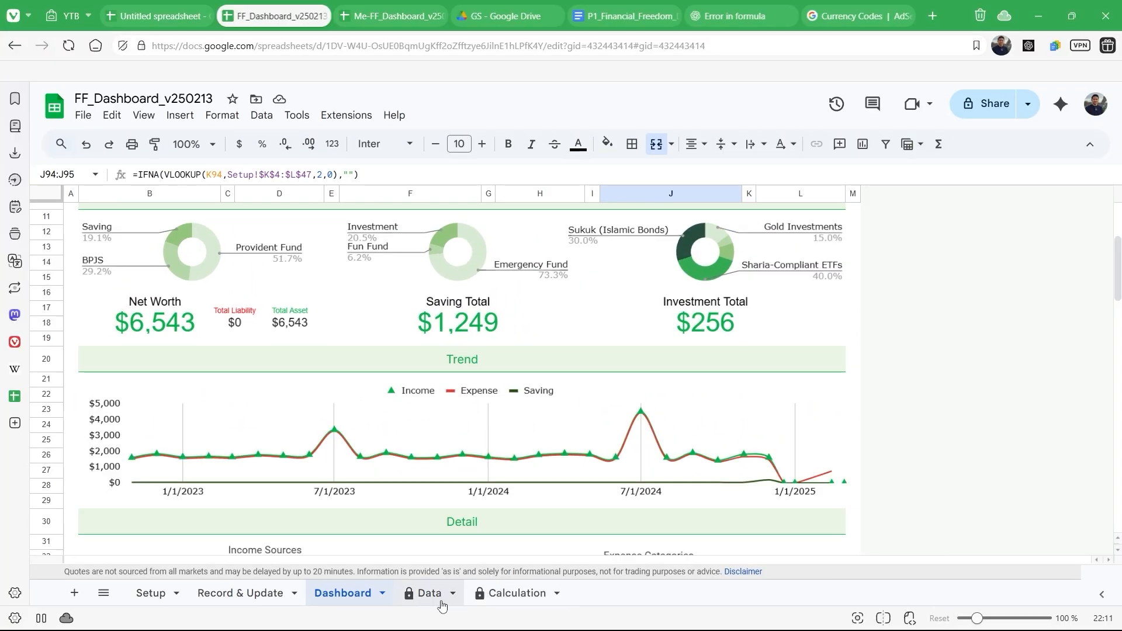
{"action": "right_click", "coordinate": [442, 604]}
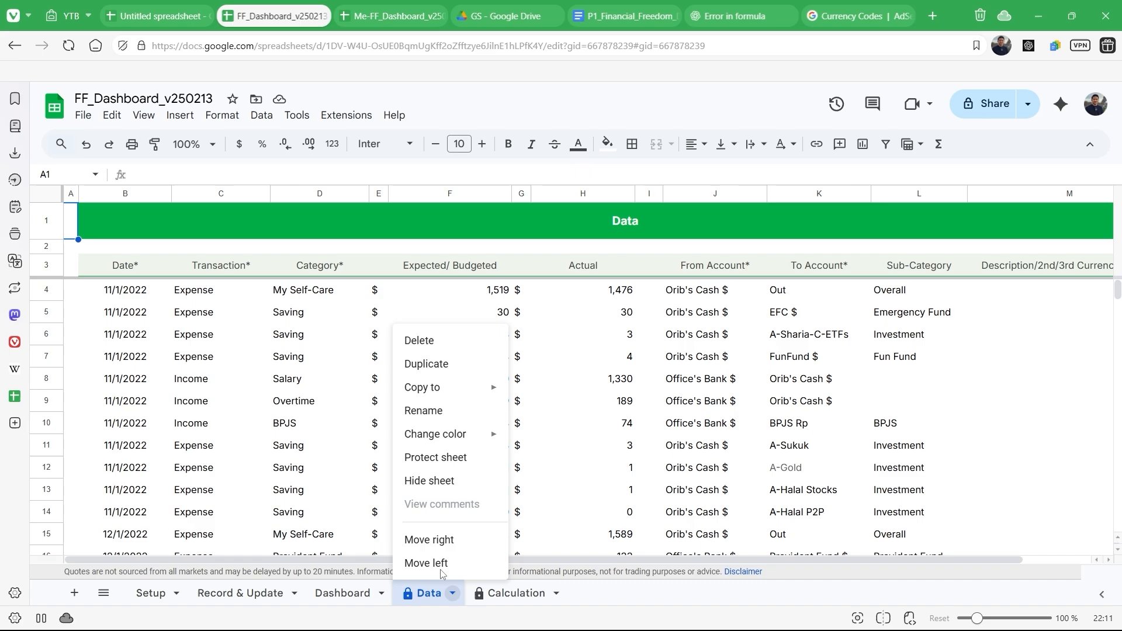
{"action": "left_click", "coordinate": [429, 481]}
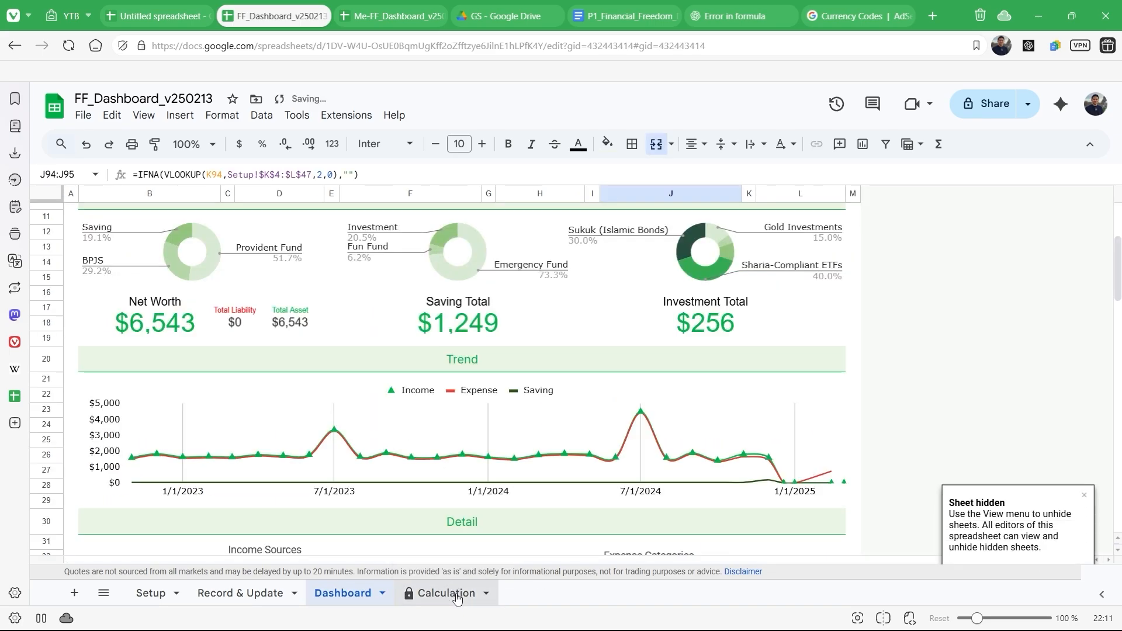
{"action": "right_click", "coordinate": [457, 595]}
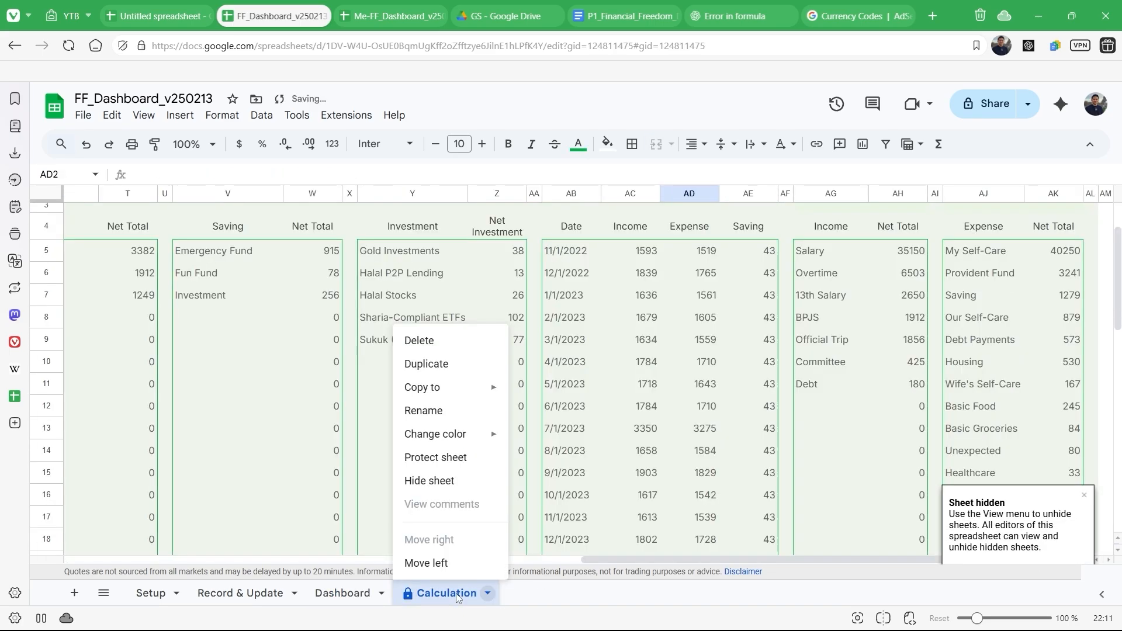
{"action": "left_click", "coordinate": [439, 489]}
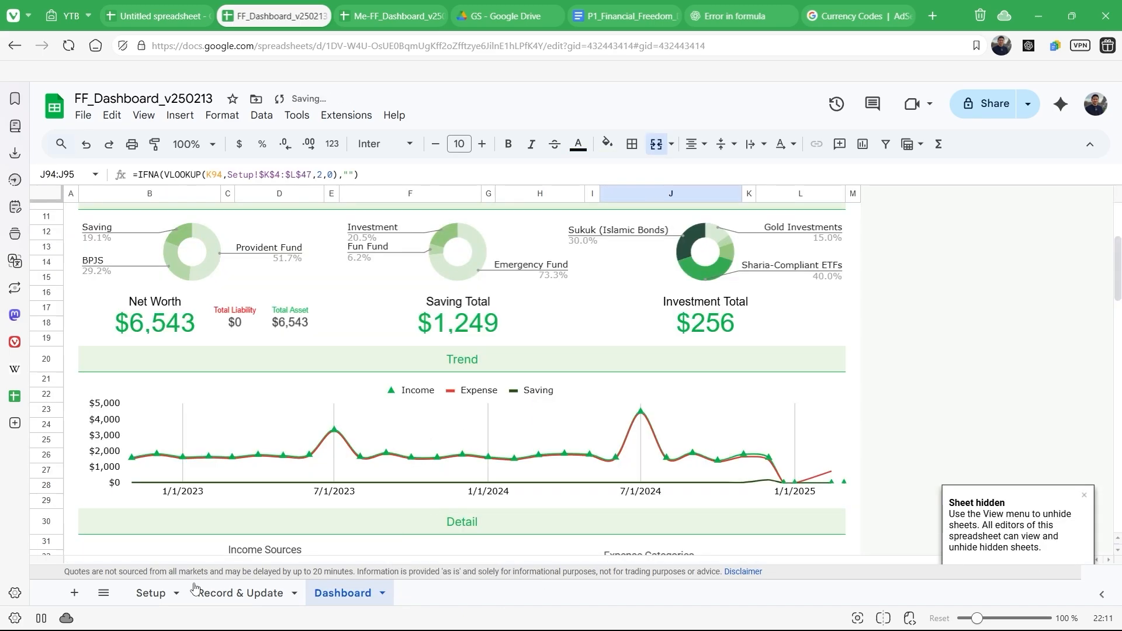
Step: Look over the Single Entry and Bulk Entry/Search/Edit sections across the full width of the Record & Update sheet
{"action": "left_click", "coordinate": [270, 595]}
{"action": "left_click", "coordinate": [407, 457]}
{"action": "scroll", "coordinate": [408, 457], "scroll_direction": "up", "scroll_amount": 2}
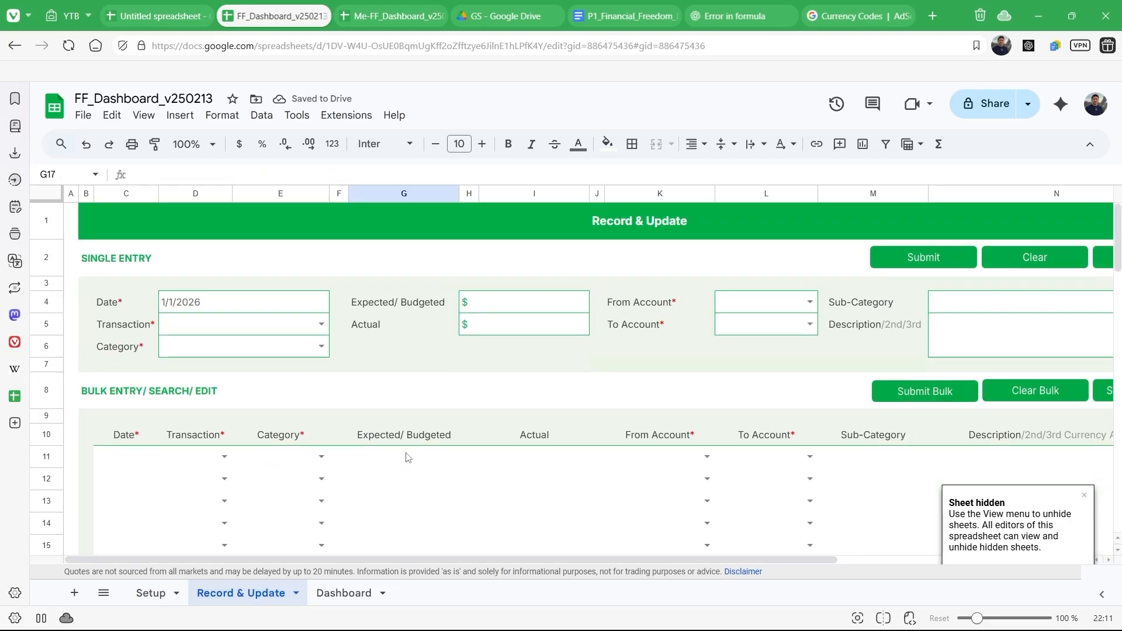
{"action": "scroll", "coordinate": [408, 458], "scroll_direction": "right", "scroll_amount": 3}
{"action": "scroll", "coordinate": [404, 458], "scroll_direction": "left", "scroll_amount": 3}
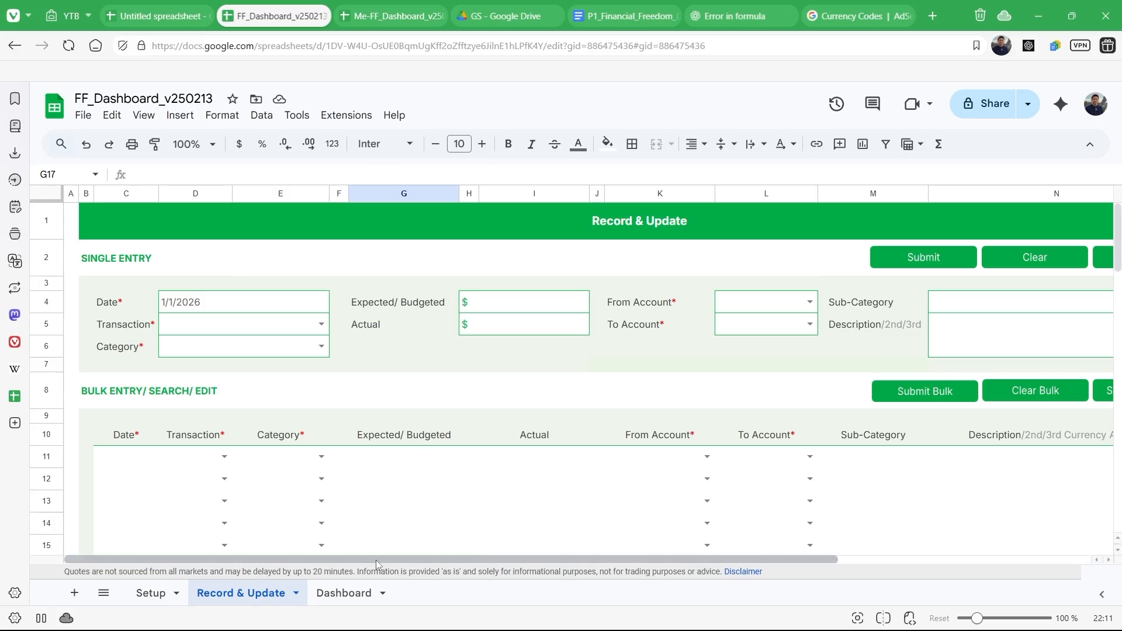
Step: Review the Dashboard sheet's goal figures, Portion charts, Trend chart and Account's Balance cards
{"action": "left_click", "coordinate": [360, 596]}
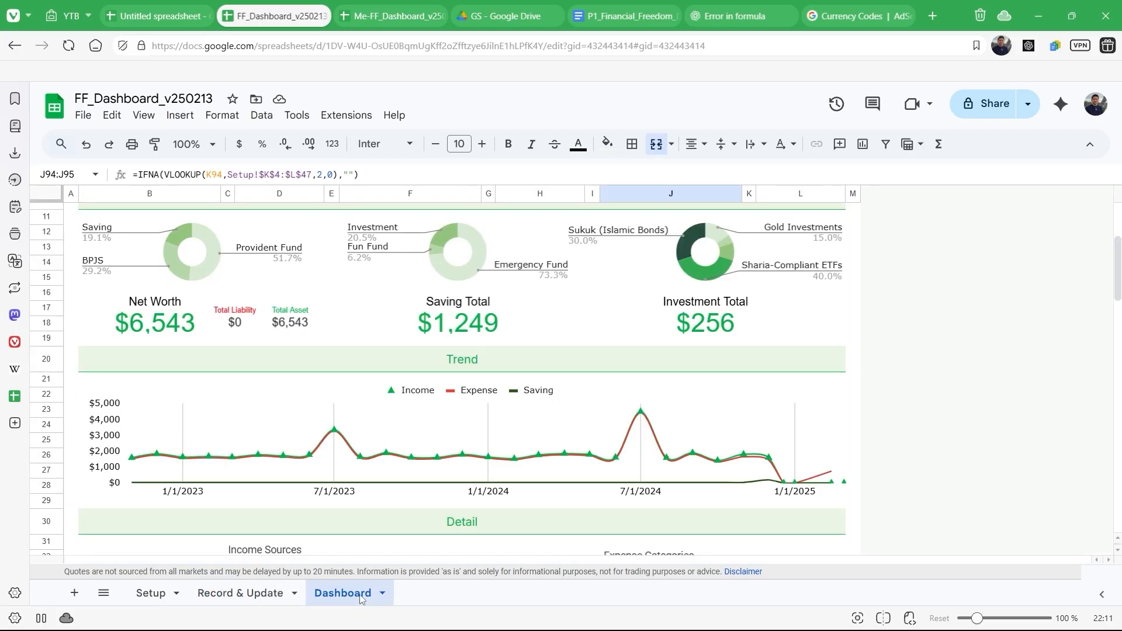
{"action": "scroll", "coordinate": [496, 403], "scroll_direction": "down", "scroll_amount": 13}
{"action": "scroll", "coordinate": [496, 402], "scroll_direction": "up", "scroll_amount": 15}
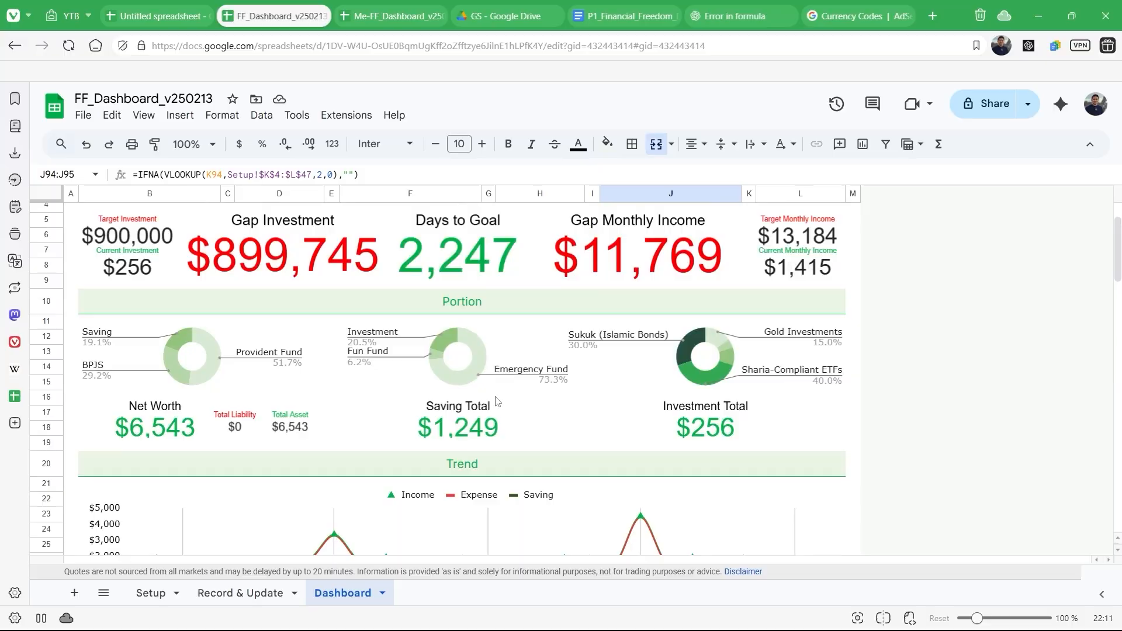
{"action": "scroll", "coordinate": [496, 402], "scroll_direction": "up", "scroll_amount": 2}
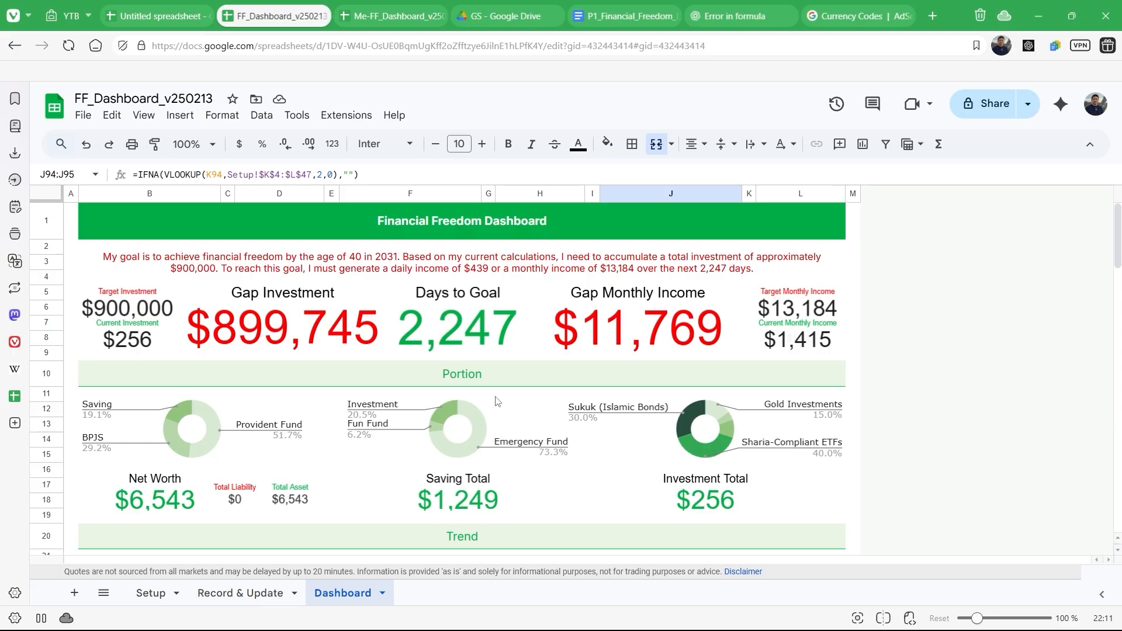
{"action": "scroll", "coordinate": [484, 253], "scroll_direction": "down", "scroll_amount": 12}
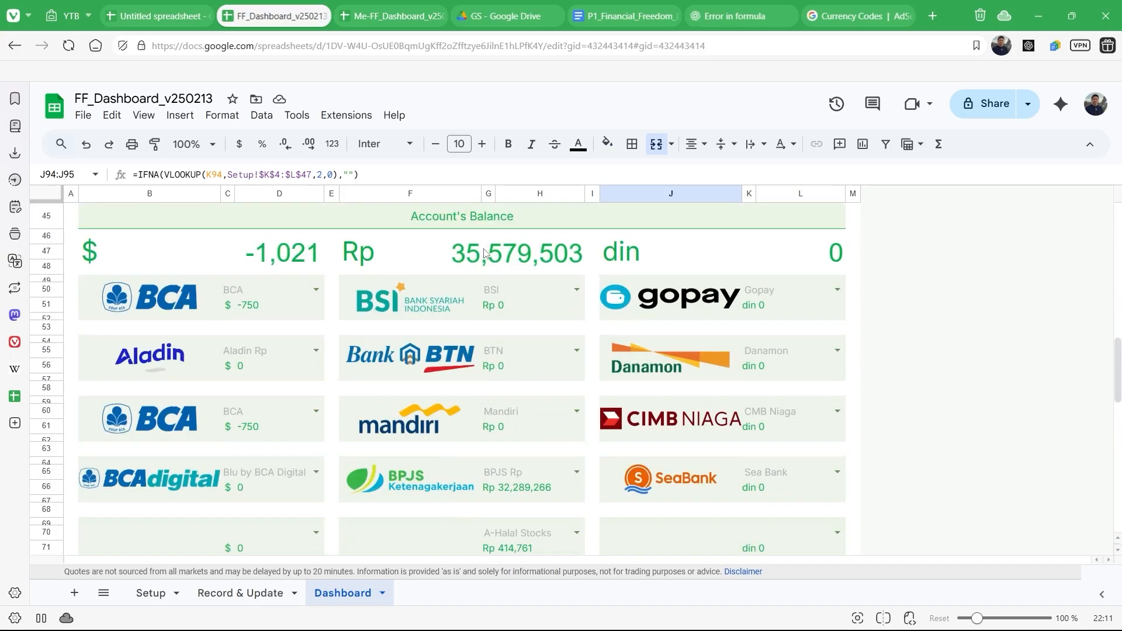
{"action": "scroll", "coordinate": [484, 253], "scroll_direction": "up", "scroll_amount": 10}
{"action": "scroll", "coordinate": [485, 253], "scroll_direction": "up", "scroll_amount": 3}
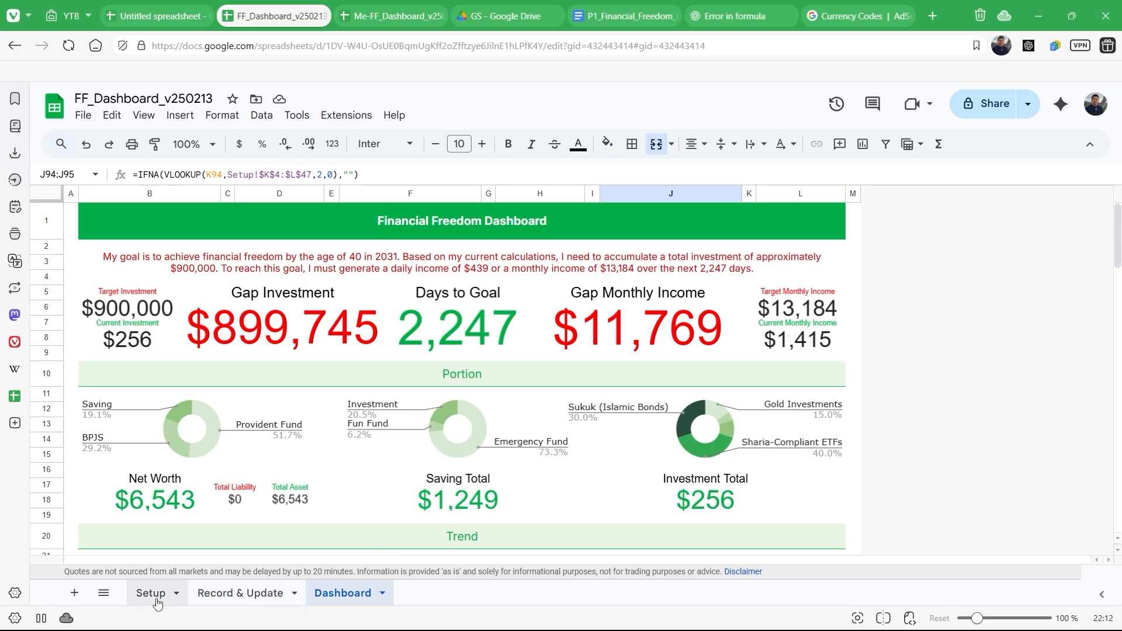
{"action": "left_click", "coordinate": [402, 377]}
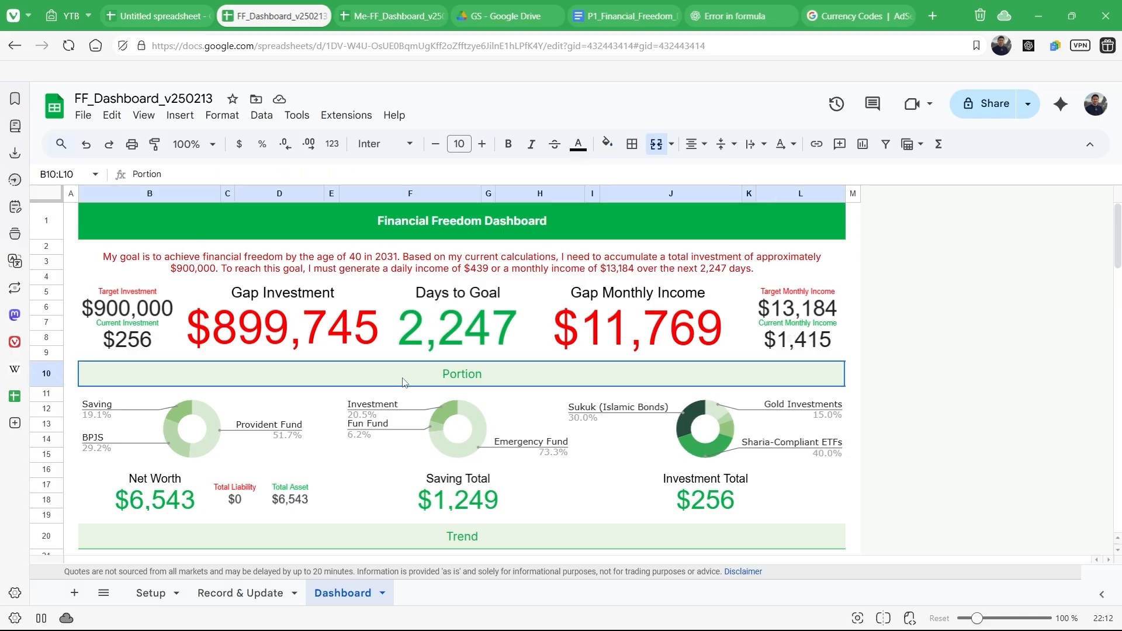
{"action": "left_click", "coordinate": [408, 338]}
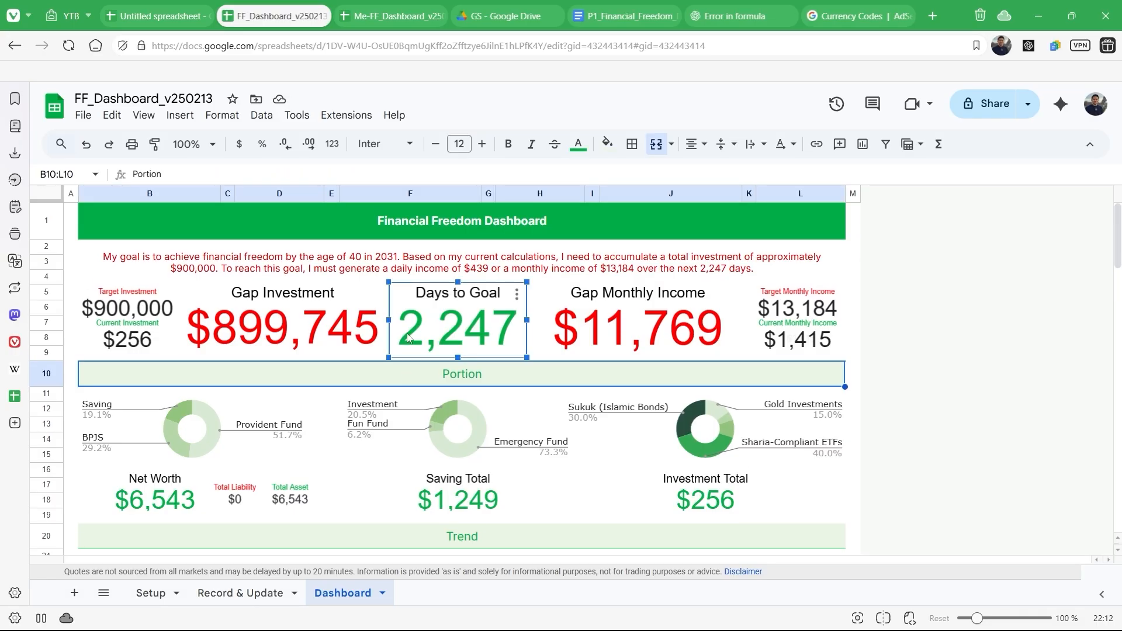
{"action": "scroll", "coordinate": [408, 338], "scroll_direction": "down", "scroll_amount": 8}
{"action": "scroll", "coordinate": [408, 338], "scroll_direction": "up", "scroll_amount": 10}
Step: Revisit the Record & Update sheet briefly and review the complete Dashboard sheet from the title to the last transfer summary cards
{"action": "left_click", "coordinate": [273, 594]}
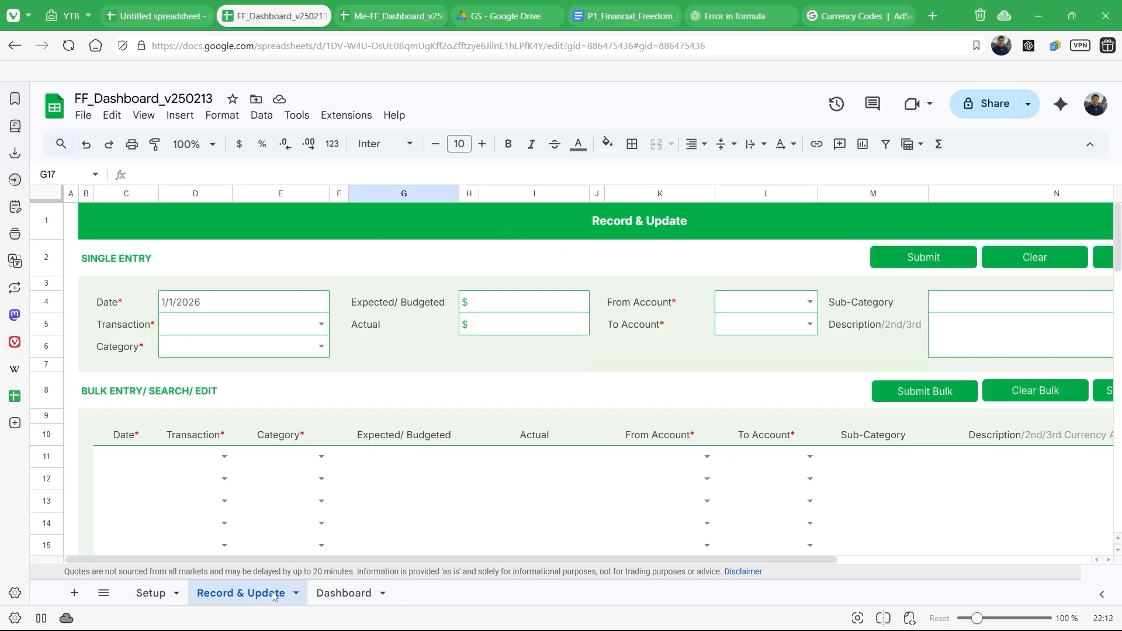
{"action": "left_click", "coordinate": [354, 594]}
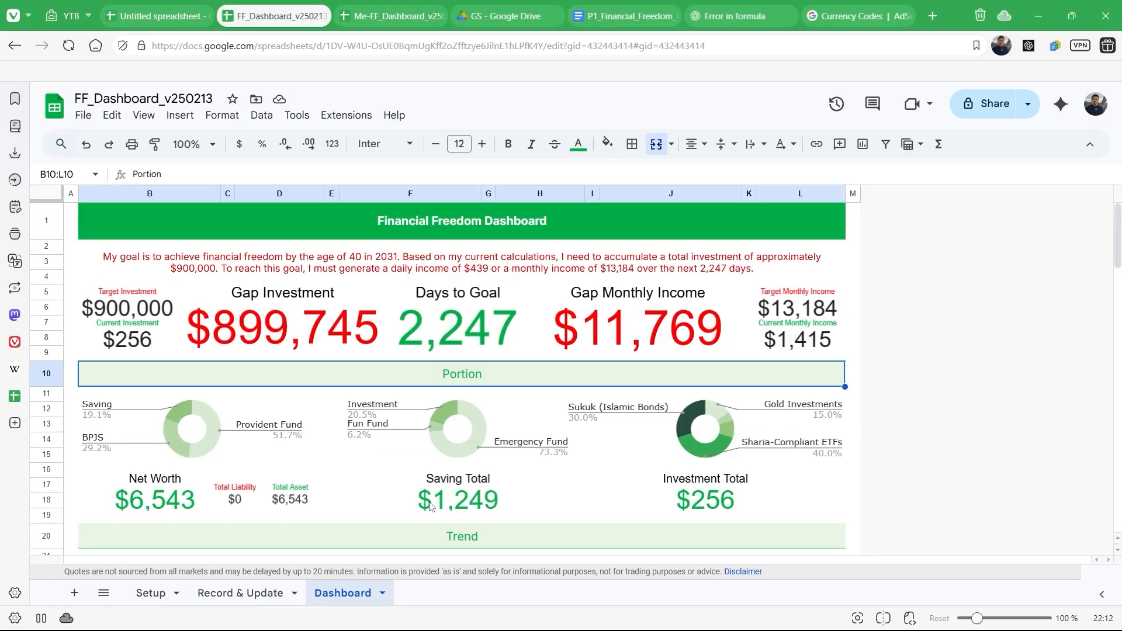
{"action": "scroll", "coordinate": [430, 505], "scroll_direction": "down", "scroll_amount": 20}
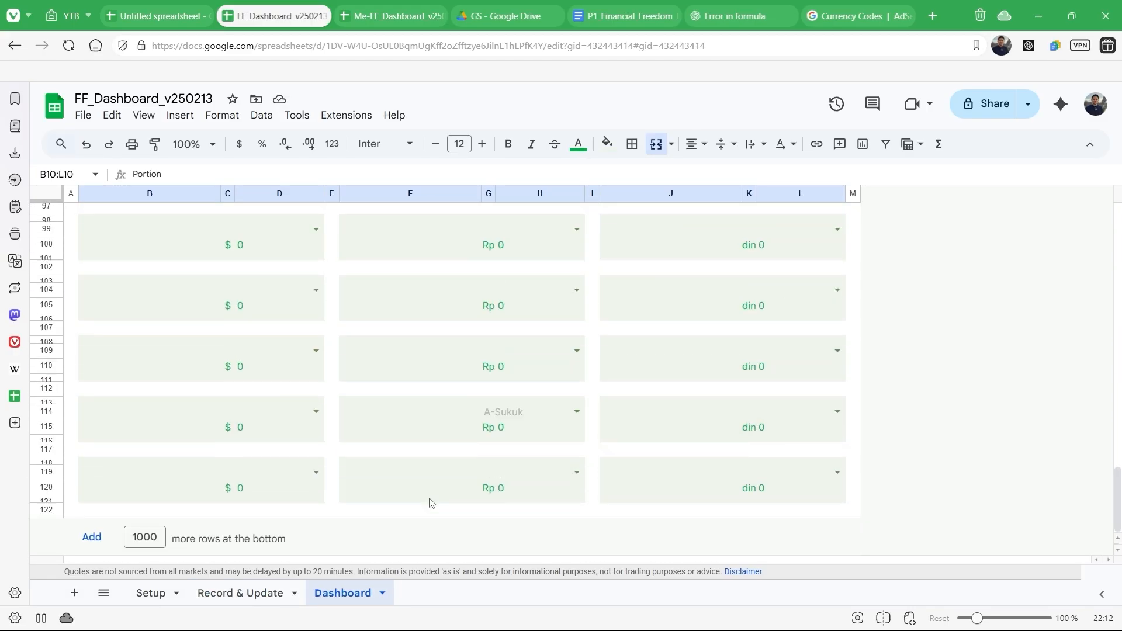
{"action": "scroll", "coordinate": [430, 504], "scroll_direction": "up", "scroll_amount": 20}
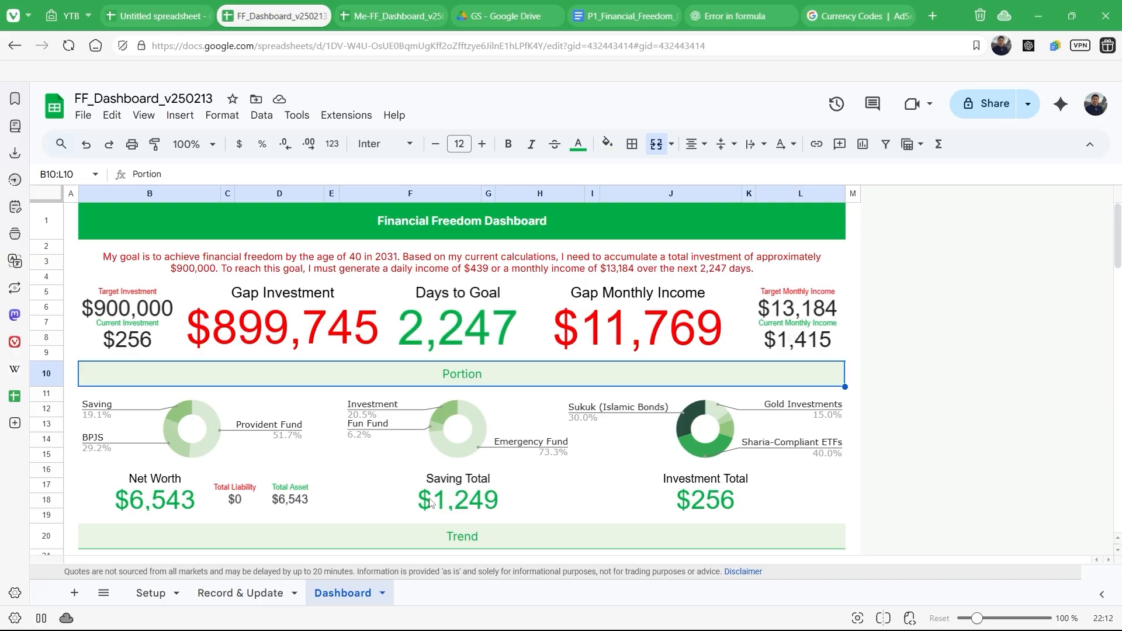
{"action": "scroll", "coordinate": [430, 503], "scroll_direction": "down", "scroll_amount": 20}
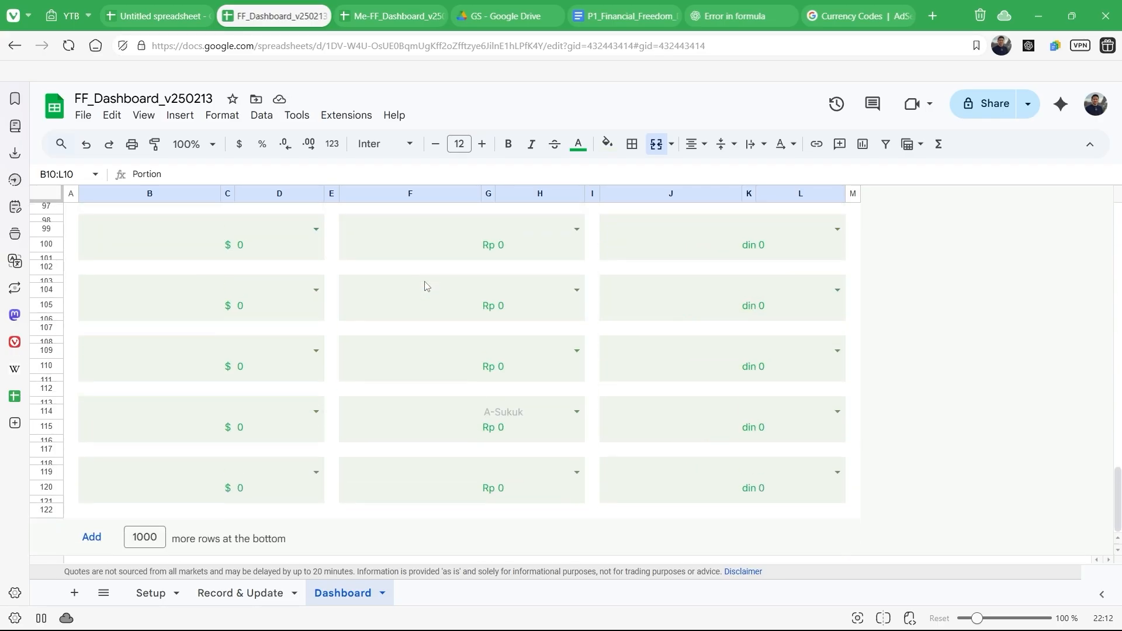
{"action": "scroll", "coordinate": [425, 286], "scroll_direction": "up", "scroll_amount": 20}
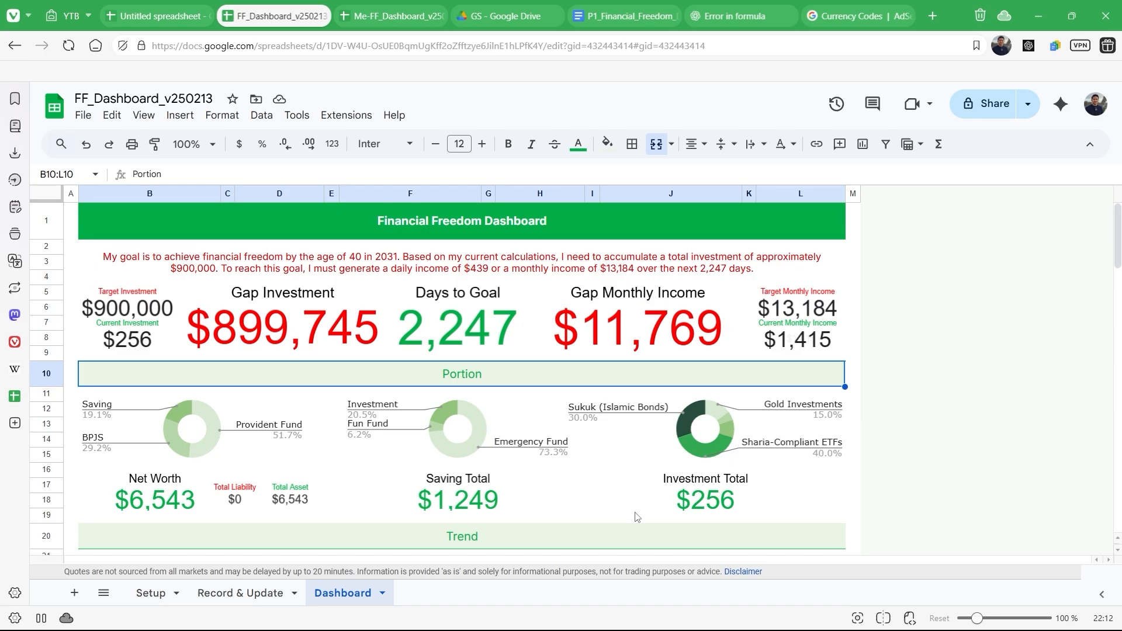
{"action": "scroll", "coordinate": [636, 515], "scroll_direction": "down", "scroll_amount": 20}
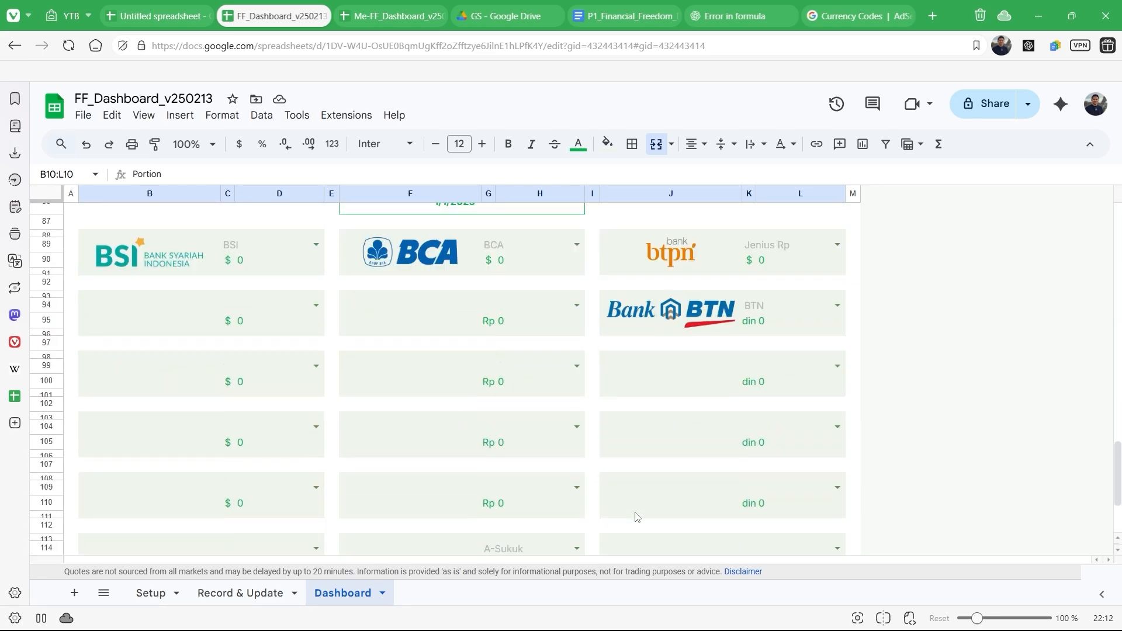
{"action": "scroll", "coordinate": [635, 497], "scroll_direction": "up", "scroll_amount": 12}
{"action": "scroll", "coordinate": [635, 484], "scroll_direction": "up", "scroll_amount": 10}
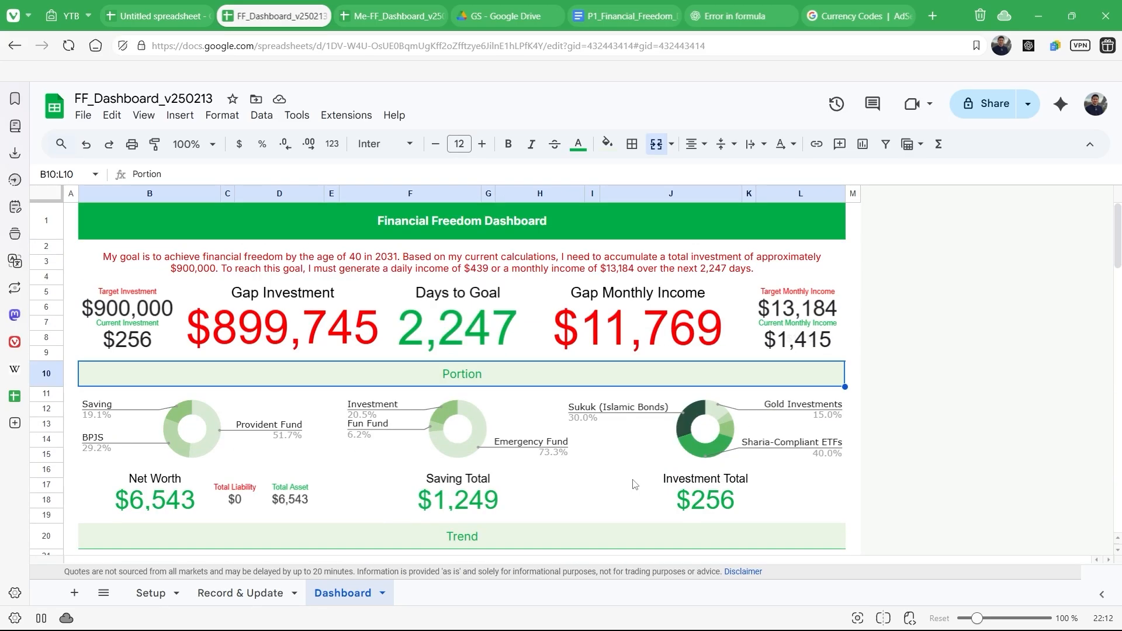
{"action": "scroll", "coordinate": [636, 485], "scroll_direction": "down", "scroll_amount": 20}
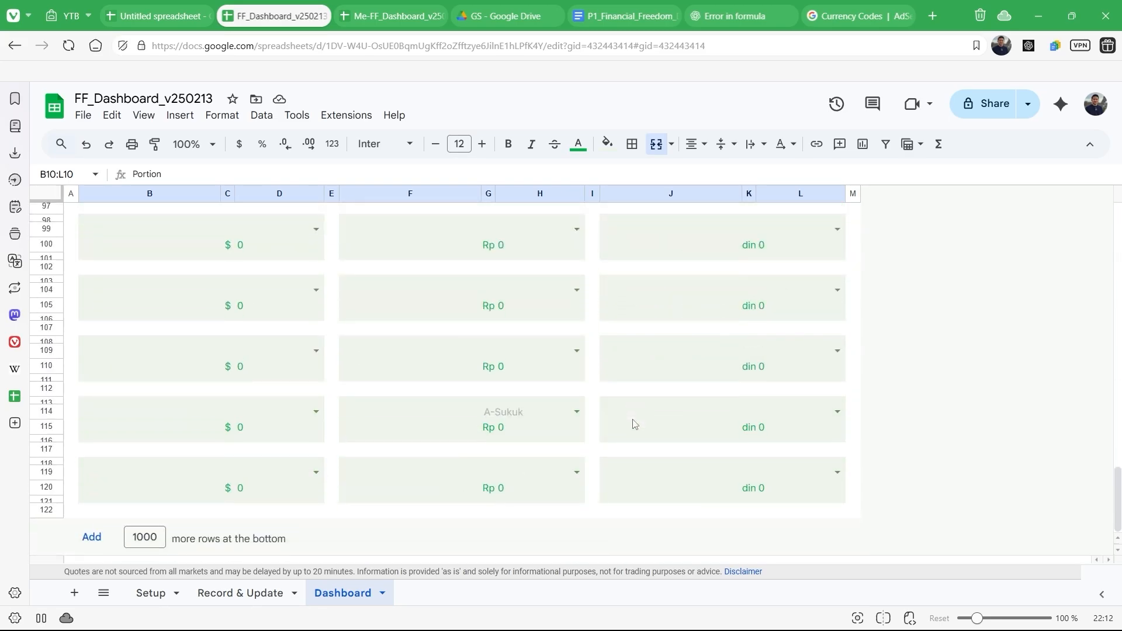
{"action": "scroll", "coordinate": [636, 424], "scroll_direction": "up", "scroll_amount": 20}
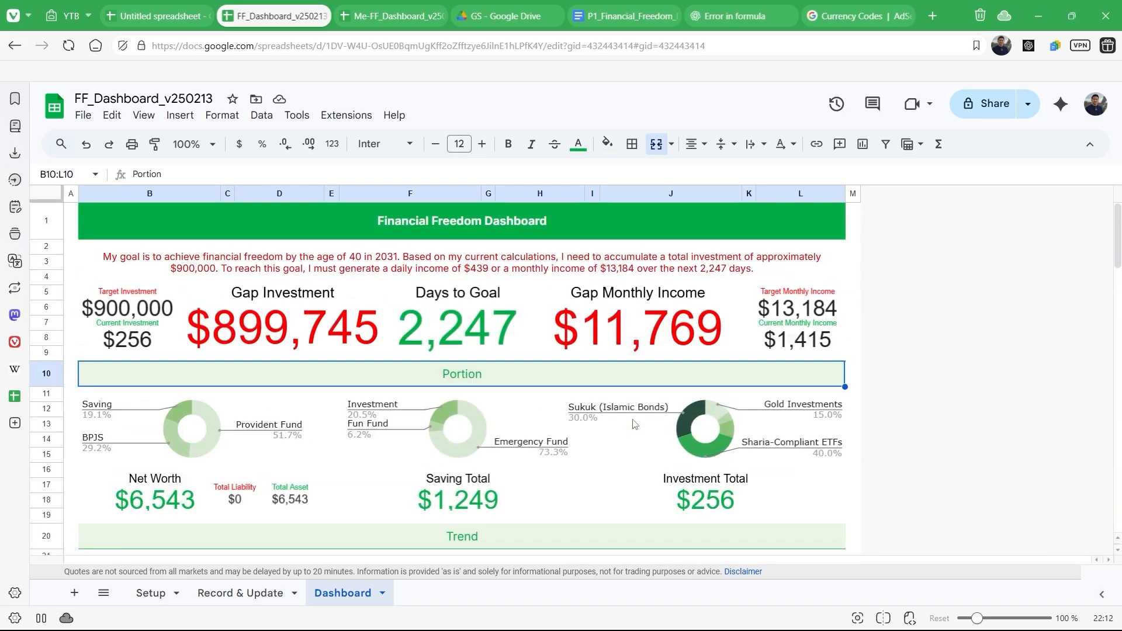